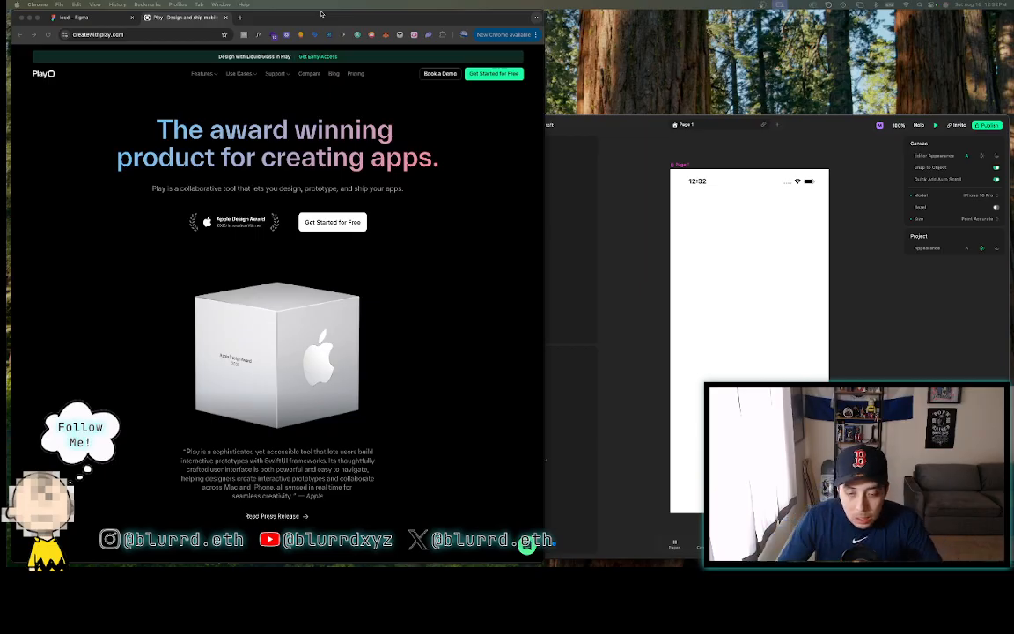
- Flip between the Figma screens file and the Play website tabs, briefly scrolling the site
{"action": "left_click", "coordinate": [84, 18]}
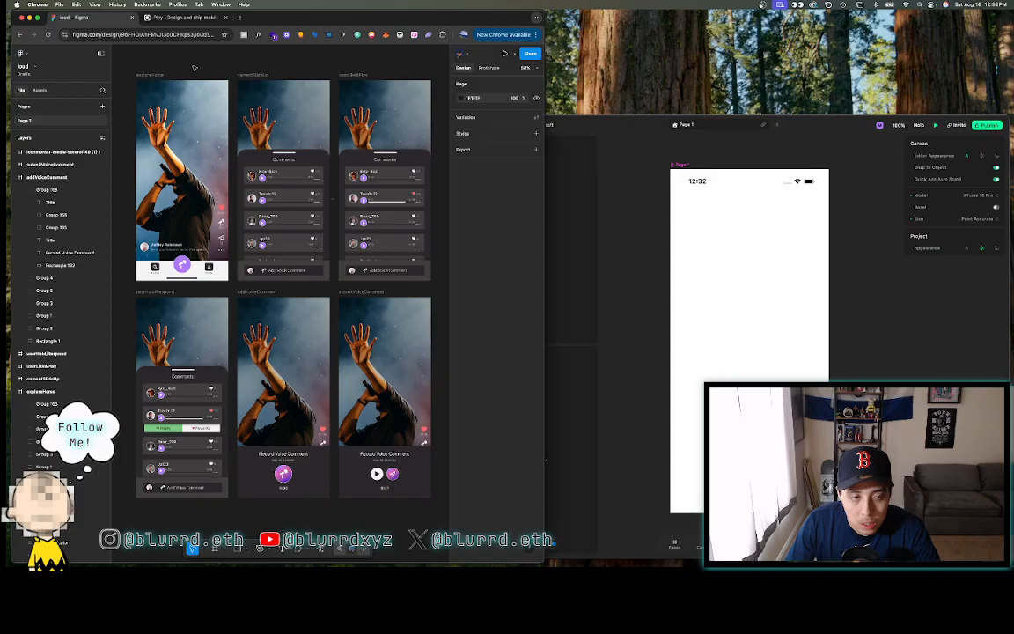
{"action": "left_click", "coordinate": [185, 18]}
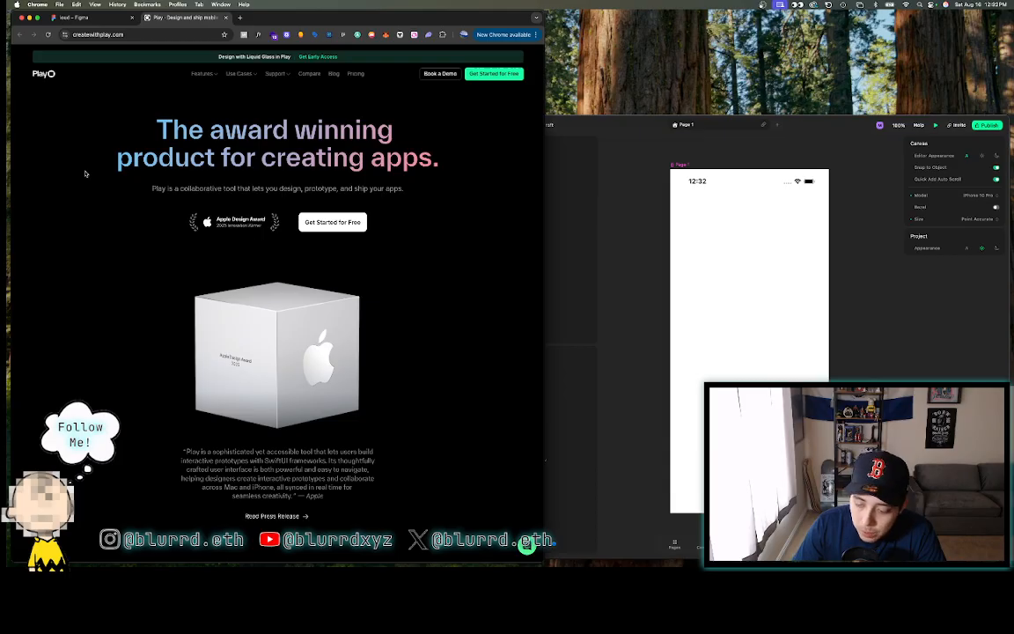
{"action": "scroll", "coordinate": [86, 173], "scroll_direction": "down", "scroll_amount": 15}
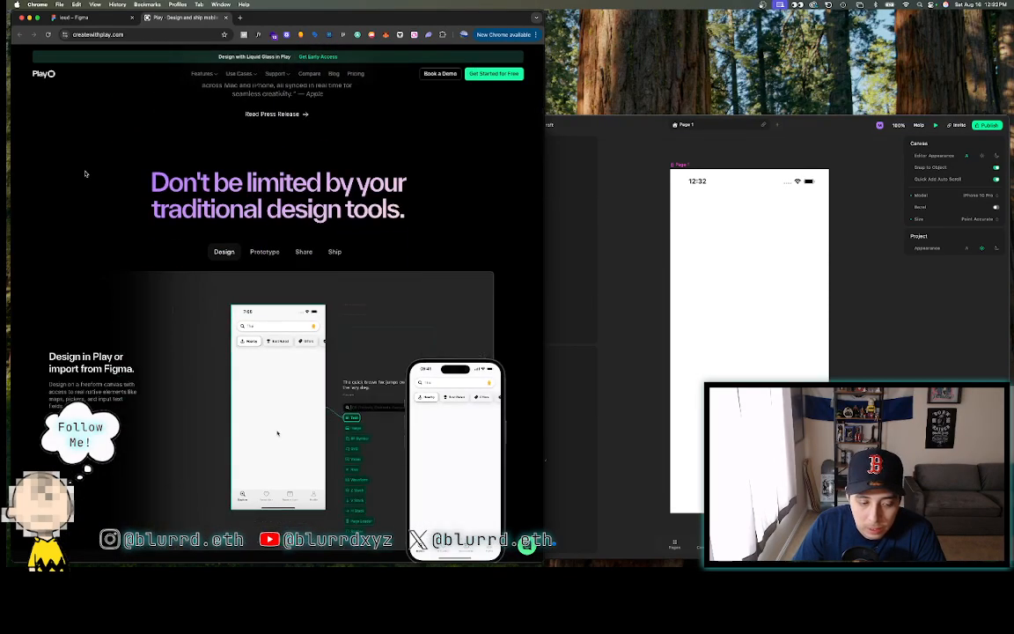
{"action": "scroll", "coordinate": [85, 174], "scroll_direction": "up", "scroll_amount": 10}
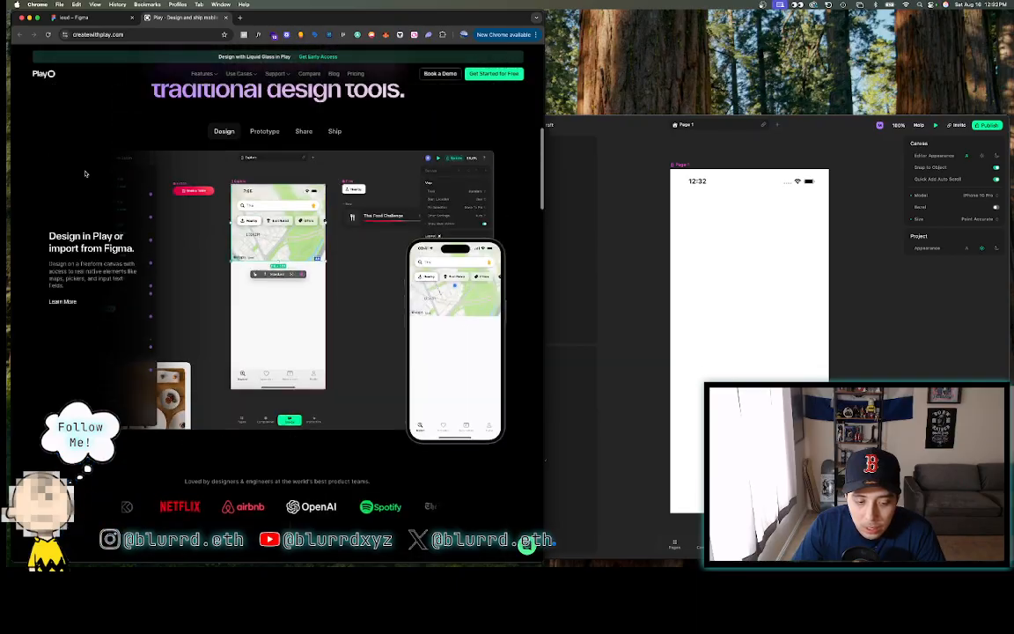
{"action": "scroll", "coordinate": [86, 173], "scroll_direction": "up", "scroll_amount": 5}
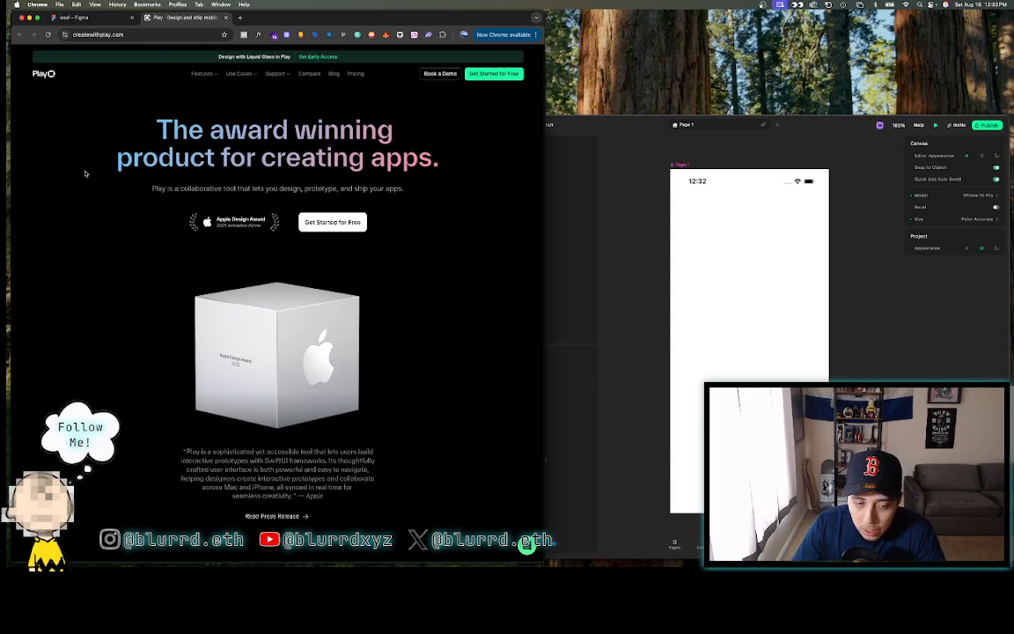
{"action": "left_click", "coordinate": [106, 18]}
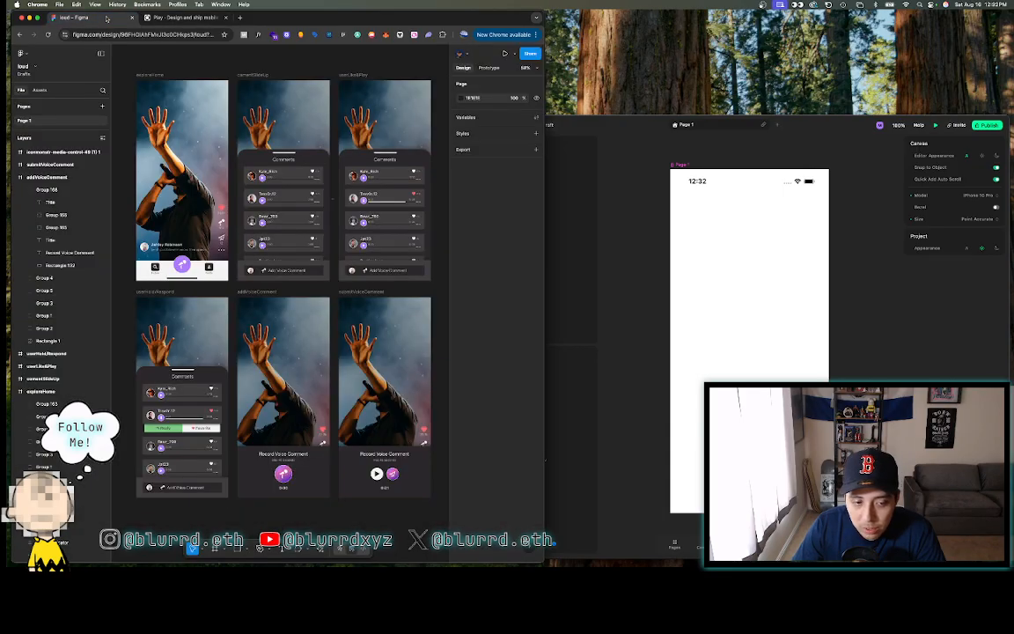
{"action": "left_click", "coordinate": [167, 18]}
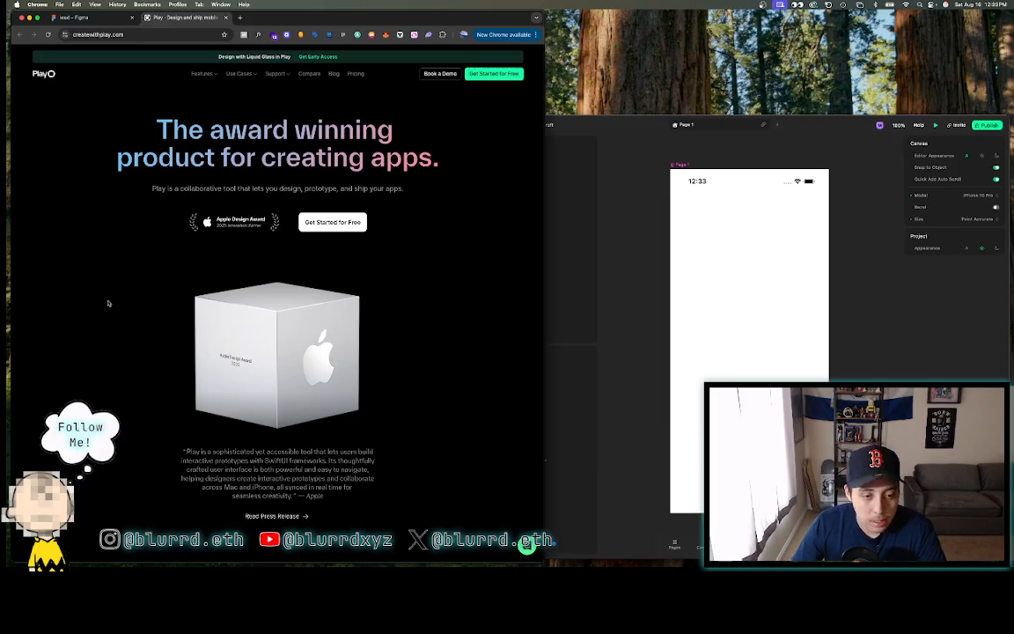
- Scroll through the Play website's features, showcase and testimonials, then return to the Figma file
{"action": "scroll", "coordinate": [108, 303], "scroll_direction": "down", "scroll_amount": 10}
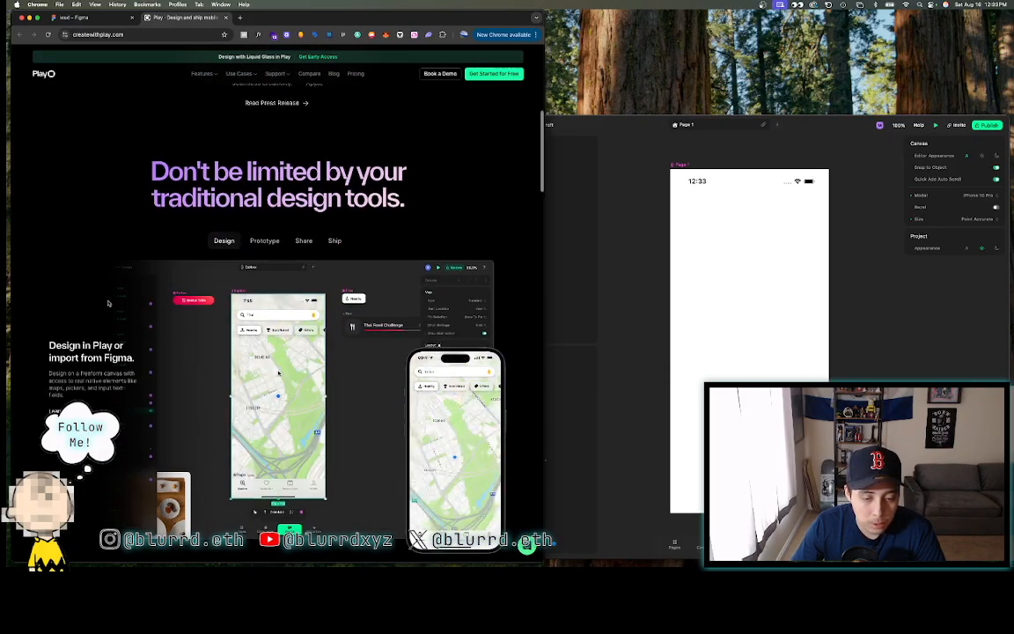
{"action": "scroll", "coordinate": [109, 303], "scroll_direction": "down", "scroll_amount": 5}
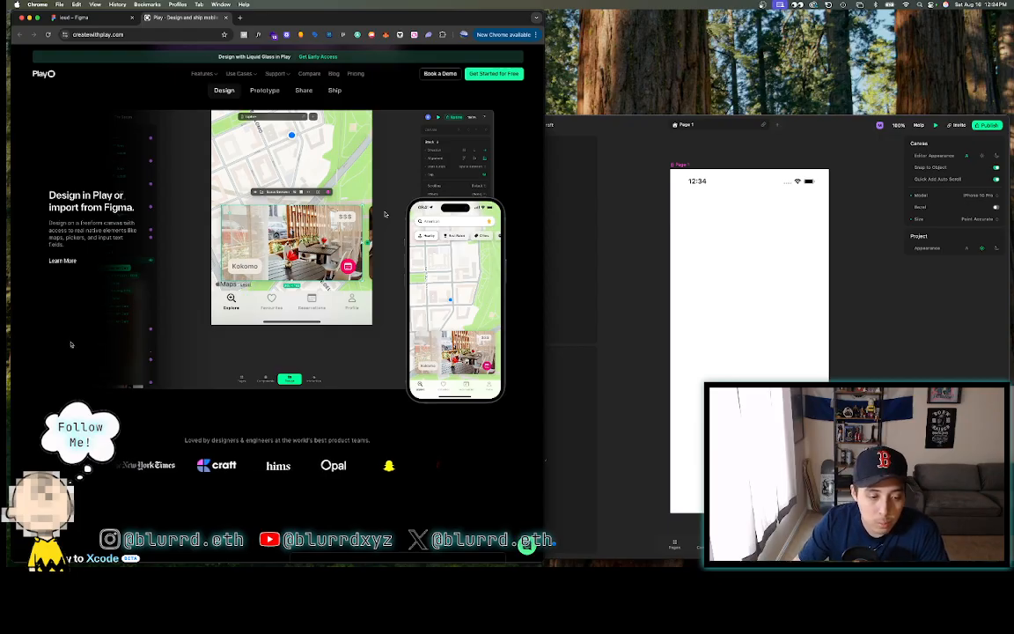
{"action": "scroll", "coordinate": [175, 328], "scroll_direction": "down", "scroll_amount": 1}
{"action": "scroll", "coordinate": [175, 328], "scroll_direction": "down", "scroll_amount": 5}
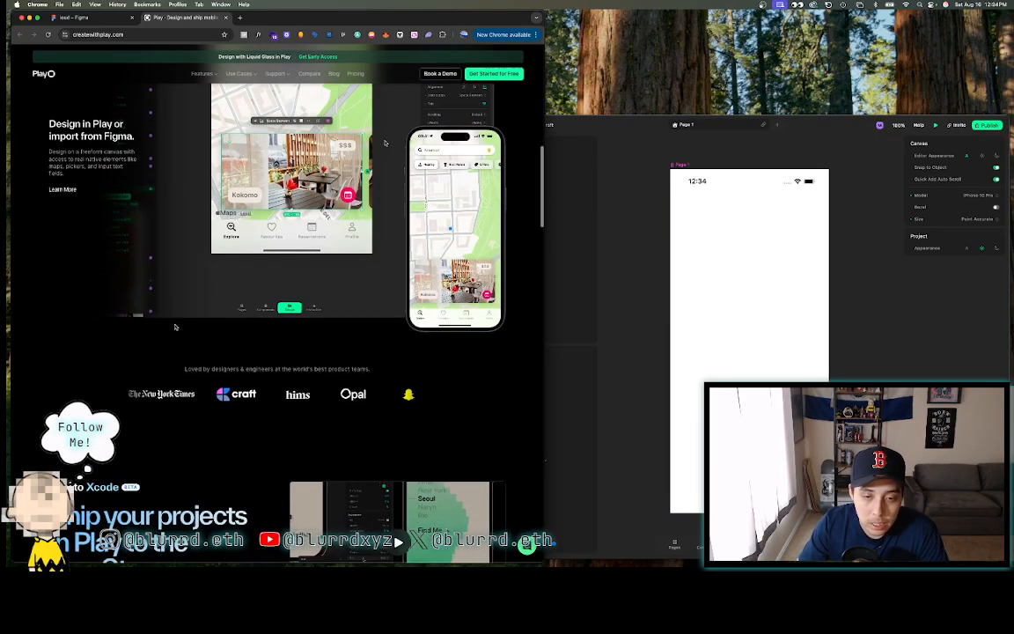
{"action": "scroll", "coordinate": [176, 326], "scroll_direction": "down", "scroll_amount": 2}
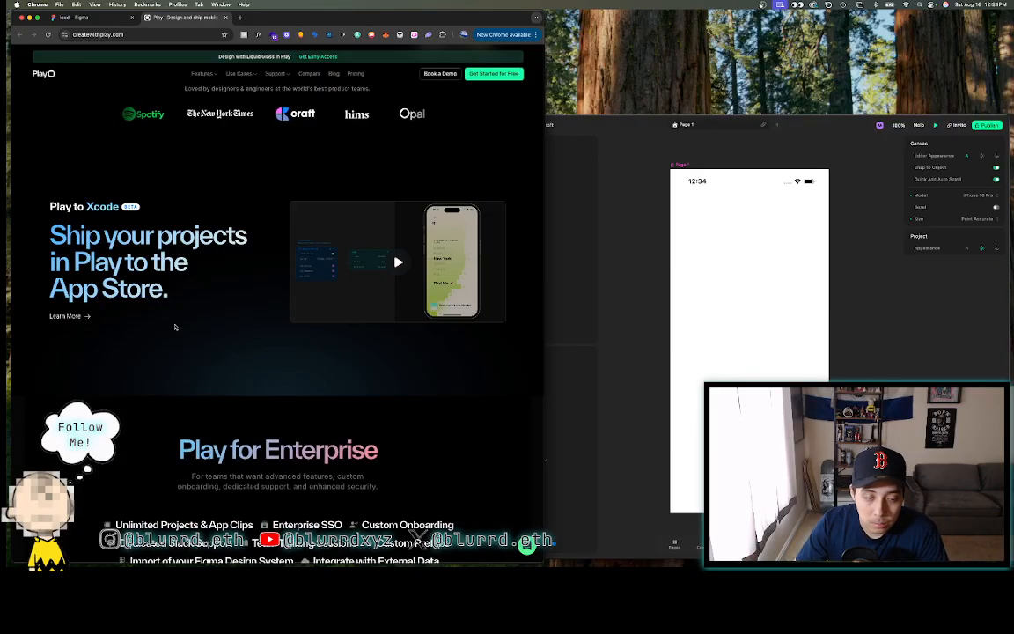
{"action": "scroll", "coordinate": [175, 327], "scroll_direction": "down", "scroll_amount": 3}
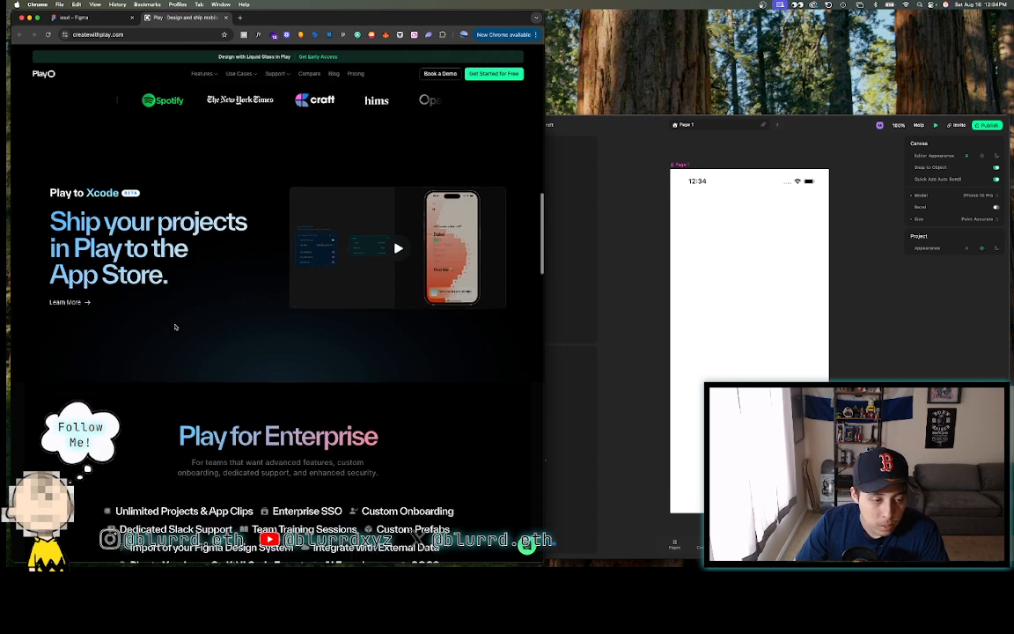
{"action": "scroll", "coordinate": [175, 326], "scroll_direction": "up", "scroll_amount": 4}
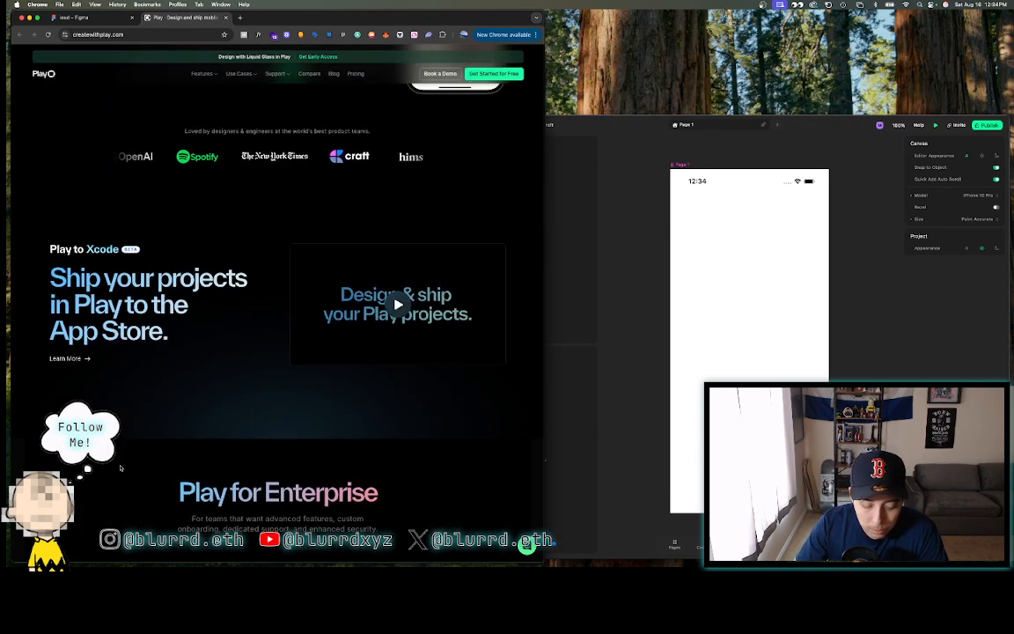
{"action": "scroll", "coordinate": [120, 467], "scroll_direction": "down", "scroll_amount": 6}
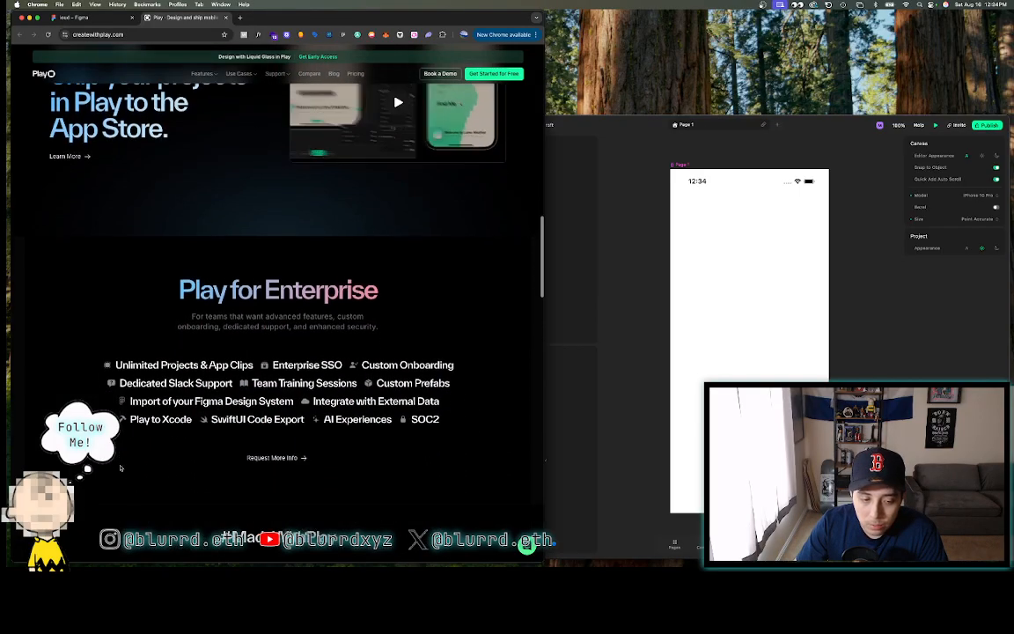
{"action": "scroll", "coordinate": [121, 468], "scroll_direction": "down", "scroll_amount": 5}
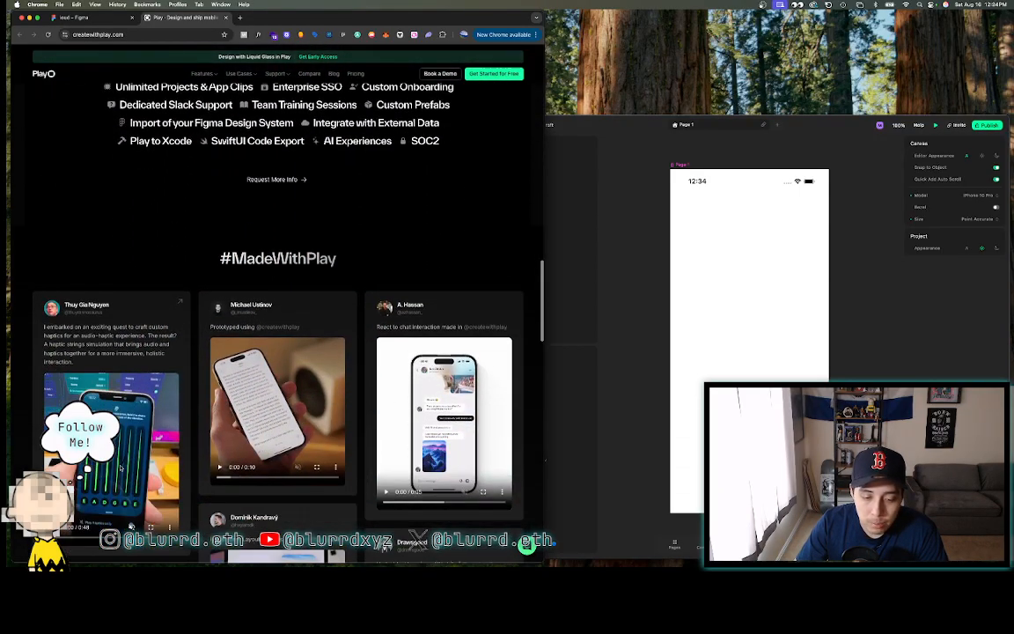
{"action": "scroll", "coordinate": [120, 467], "scroll_direction": "down", "scroll_amount": 15}
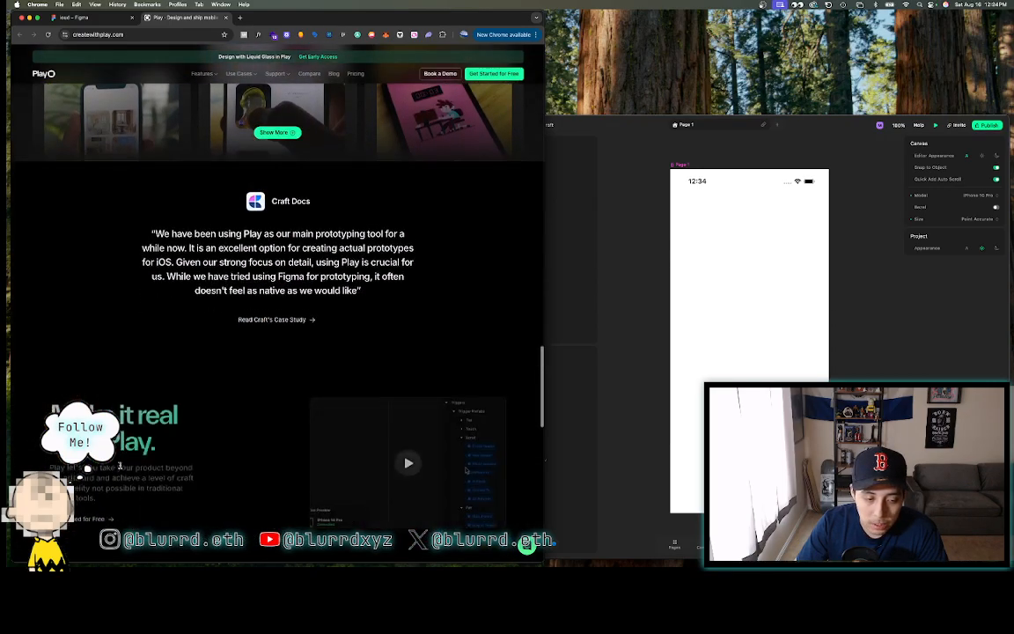
{"action": "scroll", "coordinate": [120, 465], "scroll_direction": "down", "scroll_amount": 5}
{"action": "scroll", "coordinate": [120, 468], "scroll_direction": "down", "scroll_amount": 2}
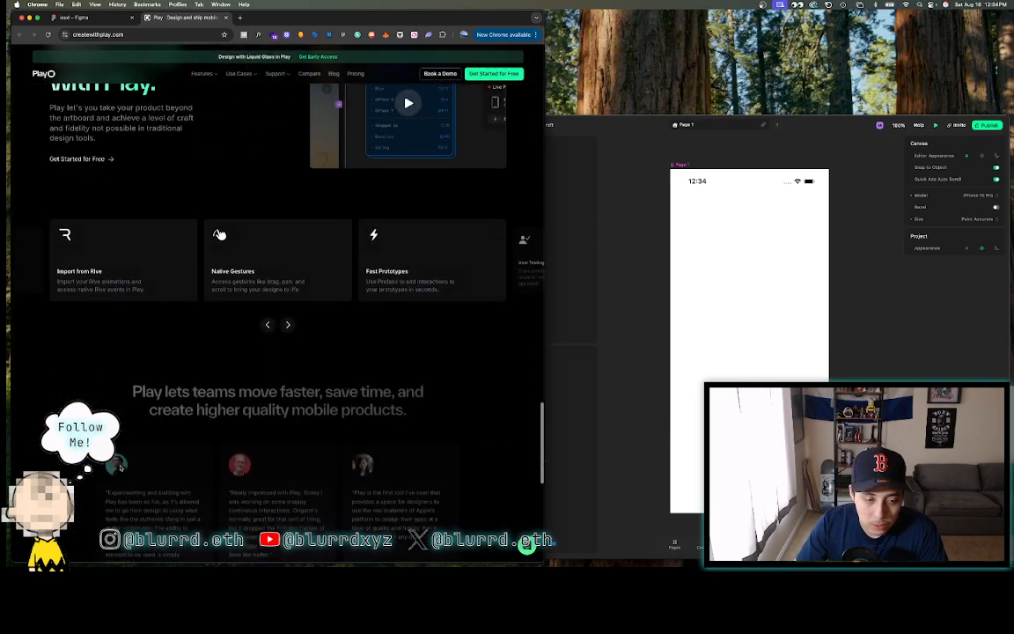
{"action": "scroll", "coordinate": [120, 467], "scroll_direction": "down", "scroll_amount": 15}
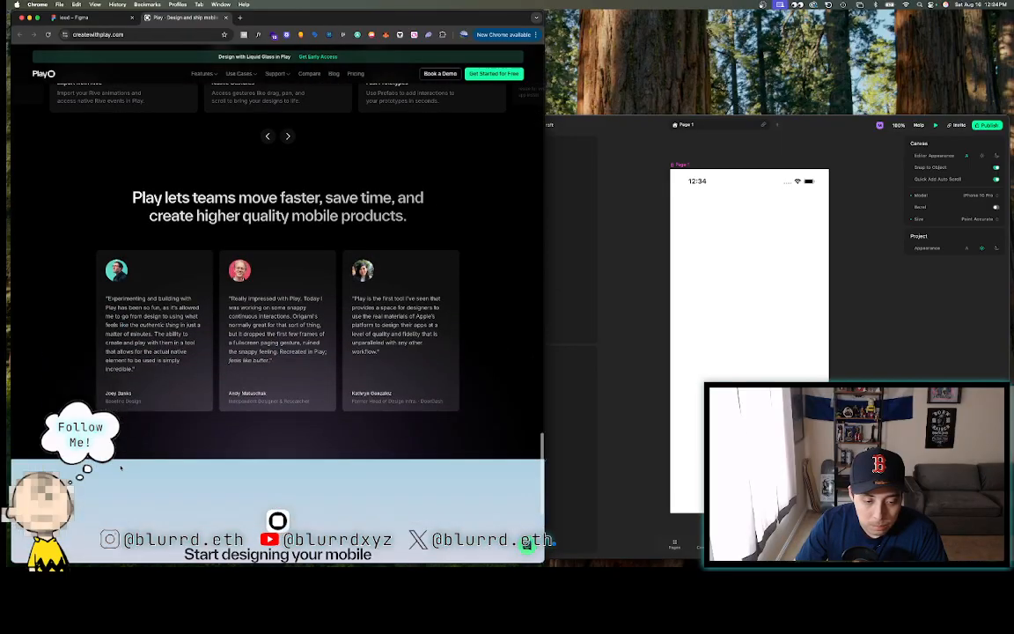
{"action": "scroll", "coordinate": [120, 469], "scroll_direction": "up", "scroll_amount": 15}
{"action": "scroll", "coordinate": [120, 468], "scroll_direction": "up", "scroll_amount": 20}
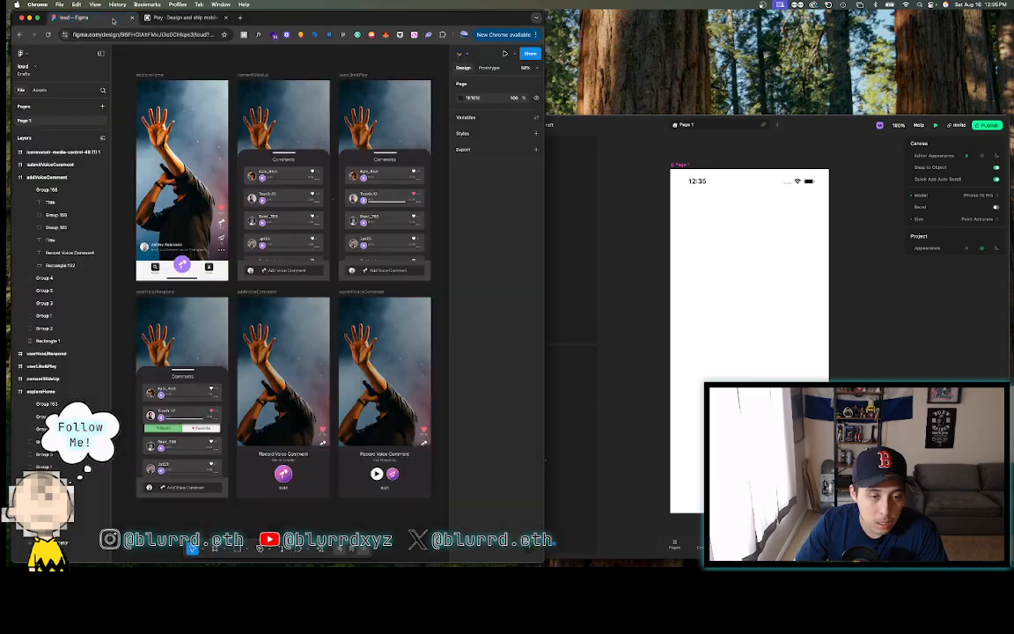
{"action": "left_click", "coordinate": [84, 16]}
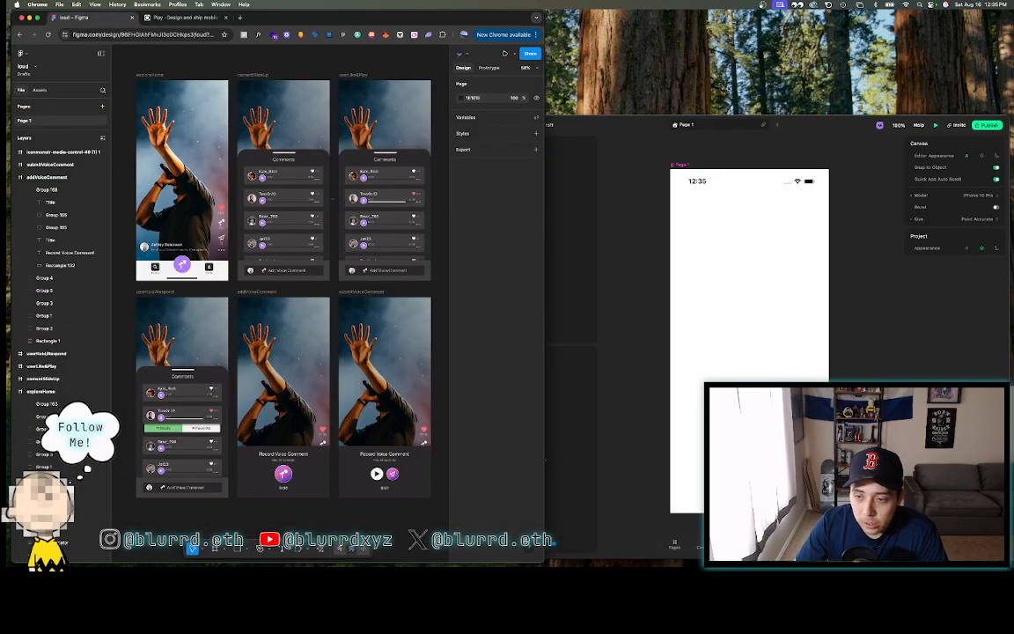
- Move the Play project window up and left, then bring the Figma file back in front
{"action": "left_click_drag", "start_coordinate": [610, 126], "coordinate": [613, 54]}
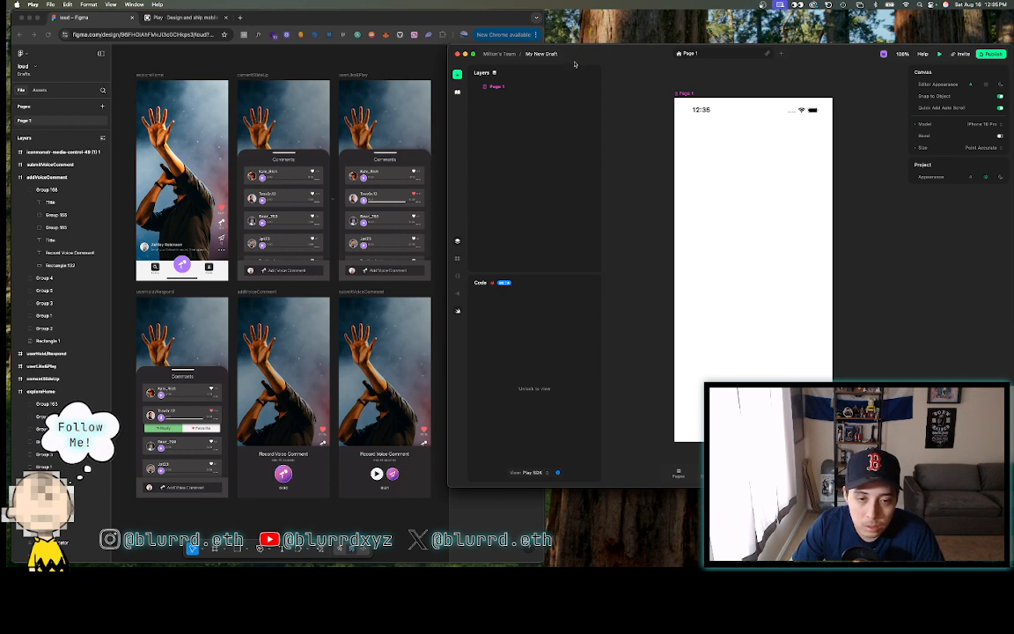
{"action": "left_click", "coordinate": [189, 63]}
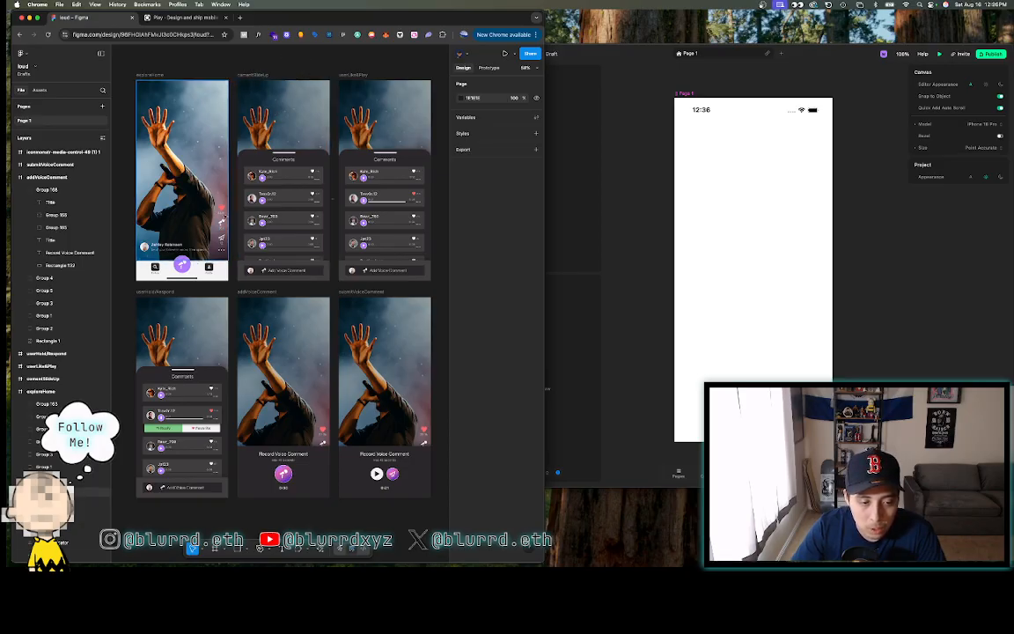
{"action": "scroll", "coordinate": [222, 225], "scroll_direction": "up", "scroll_amount": 5}
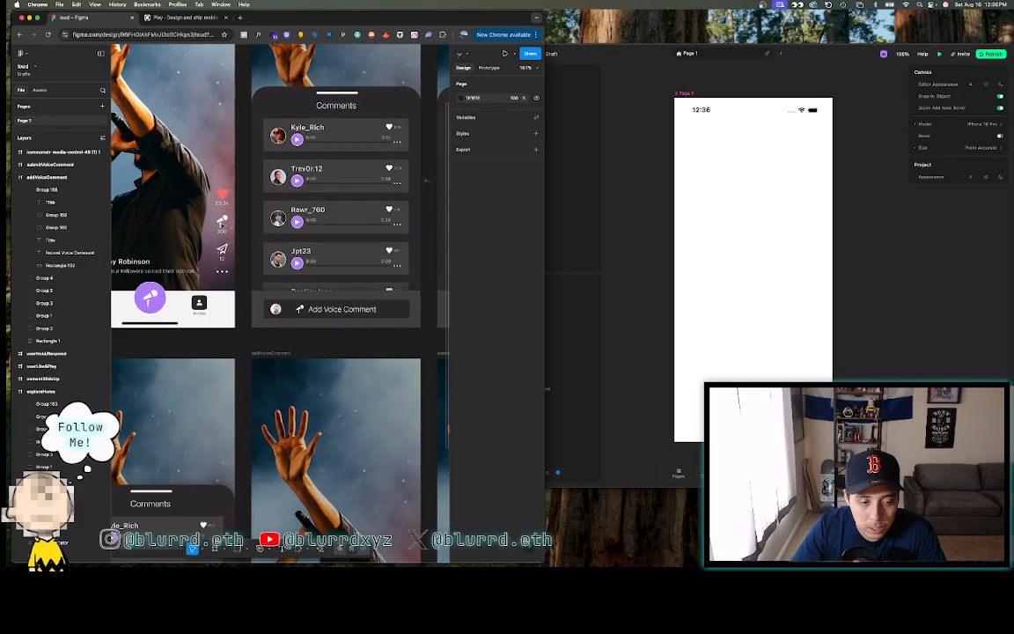
{"action": "scroll", "coordinate": [222, 224], "scroll_direction": "right", "scroll_amount": 3}
{"action": "scroll", "coordinate": [232, 202], "scroll_direction": "up", "scroll_amount": 2}
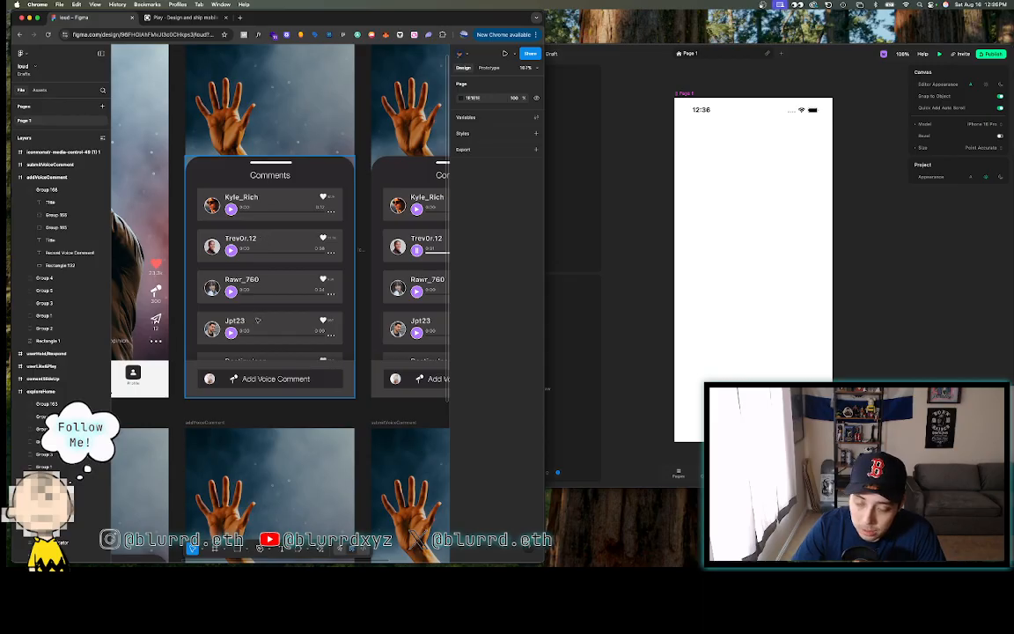
{"action": "scroll", "coordinate": [258, 320], "scroll_direction": "down", "scroll_amount": 2}
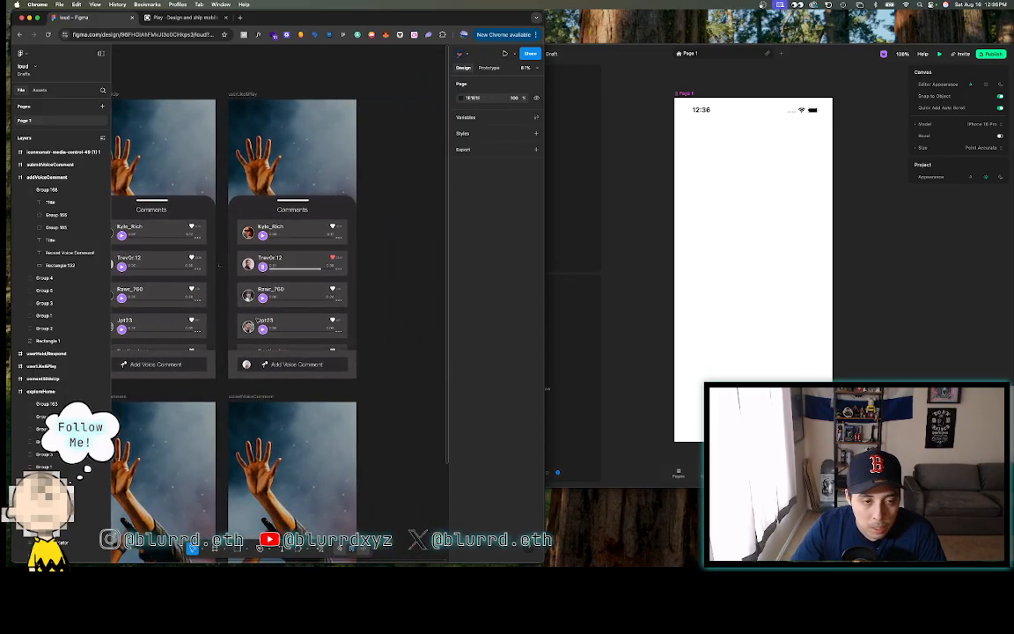
{"action": "scroll", "coordinate": [258, 320], "scroll_direction": "up", "scroll_amount": 3}
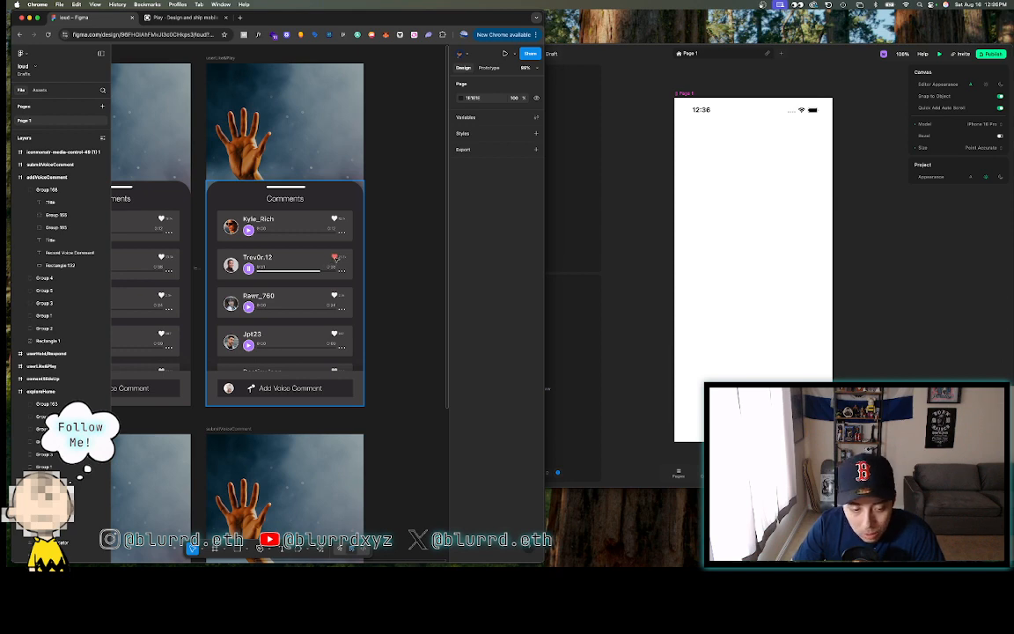
{"action": "scroll", "coordinate": [334, 257], "scroll_direction": "down", "scroll_amount": 3}
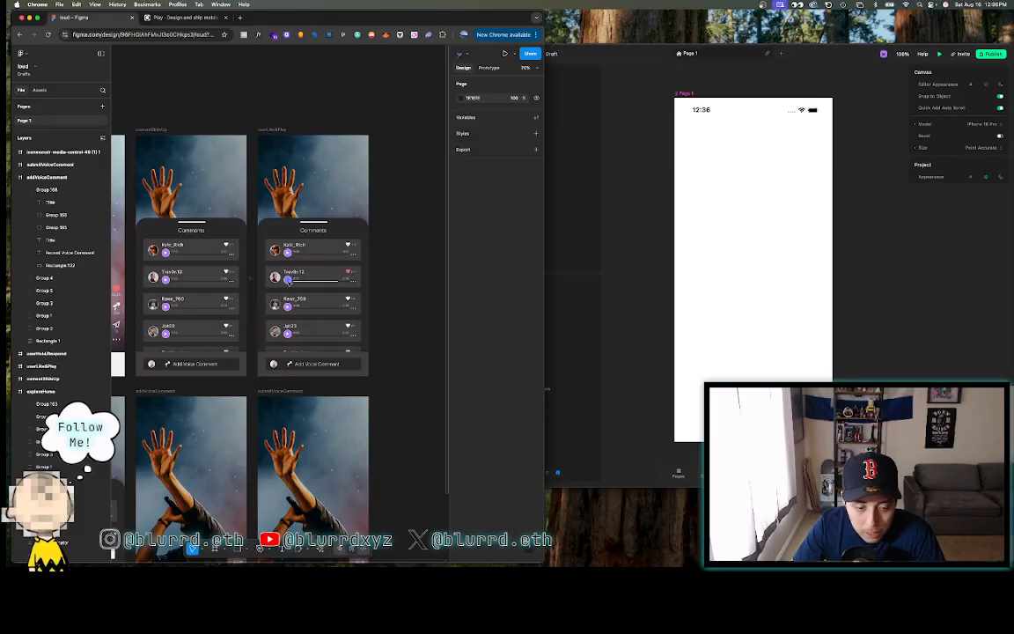
{"action": "scroll", "coordinate": [288, 280], "scroll_direction": "down", "scroll_amount": 5}
{"action": "scroll", "coordinate": [288, 280], "scroll_direction": "left", "scroll_amount": 4}
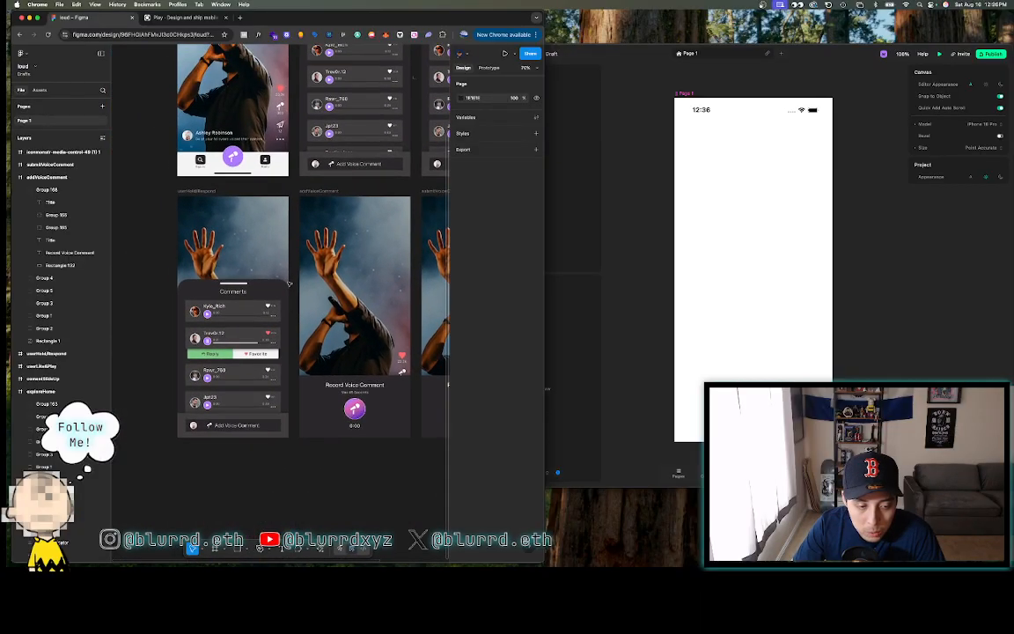
{"action": "scroll", "coordinate": [288, 283], "scroll_direction": "up", "scroll_amount": 6}
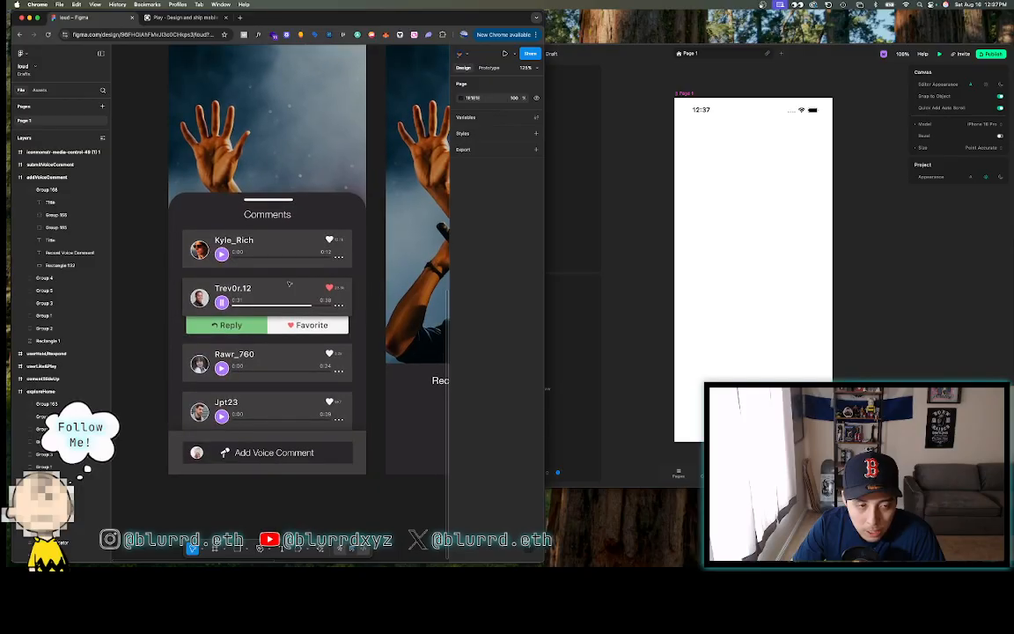
{"action": "scroll", "coordinate": [288, 283], "scroll_direction": "up", "scroll_amount": 2}
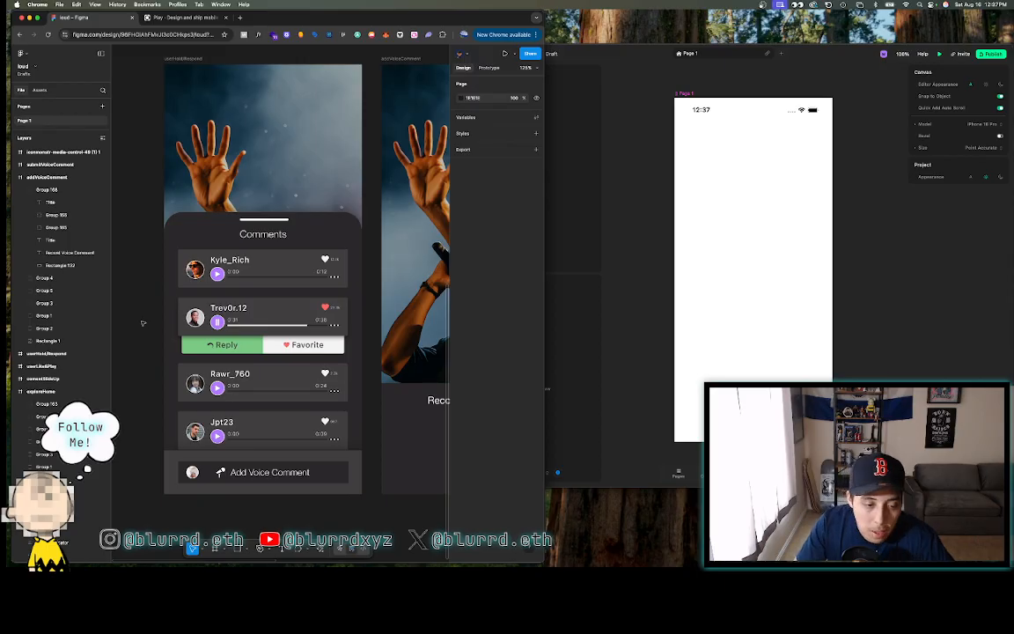
{"action": "scroll", "coordinate": [141, 323], "scroll_direction": "down", "scroll_amount": 3}
{"action": "scroll", "coordinate": [141, 323], "scroll_direction": "right", "scroll_amount": 5}
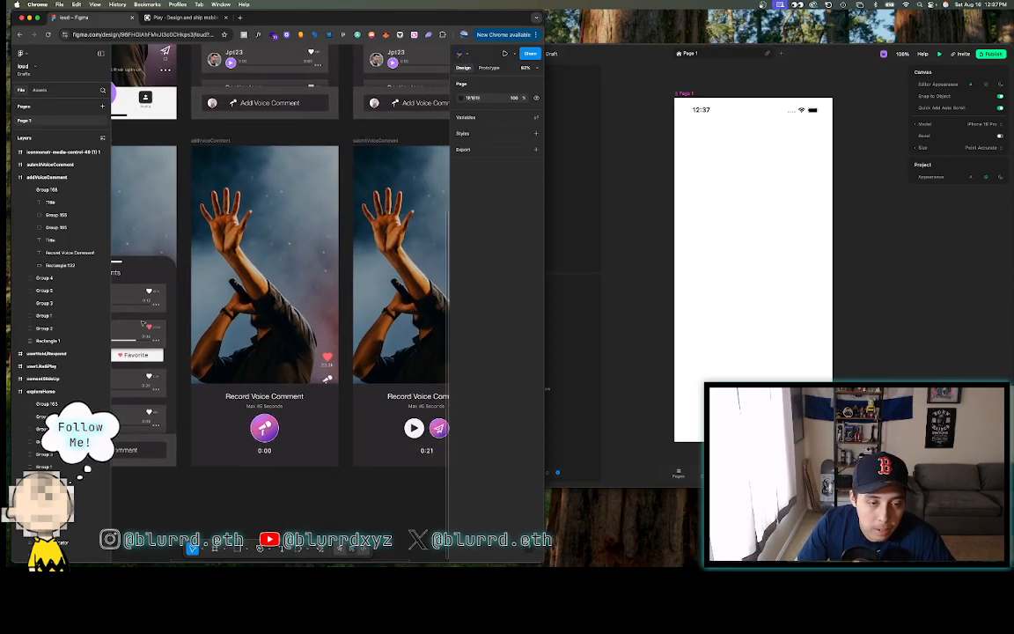
{"action": "scroll", "coordinate": [142, 323], "scroll_direction": "down", "scroll_amount": 2}
{"action": "scroll", "coordinate": [143, 323], "scroll_direction": "left", "scroll_amount": 2}
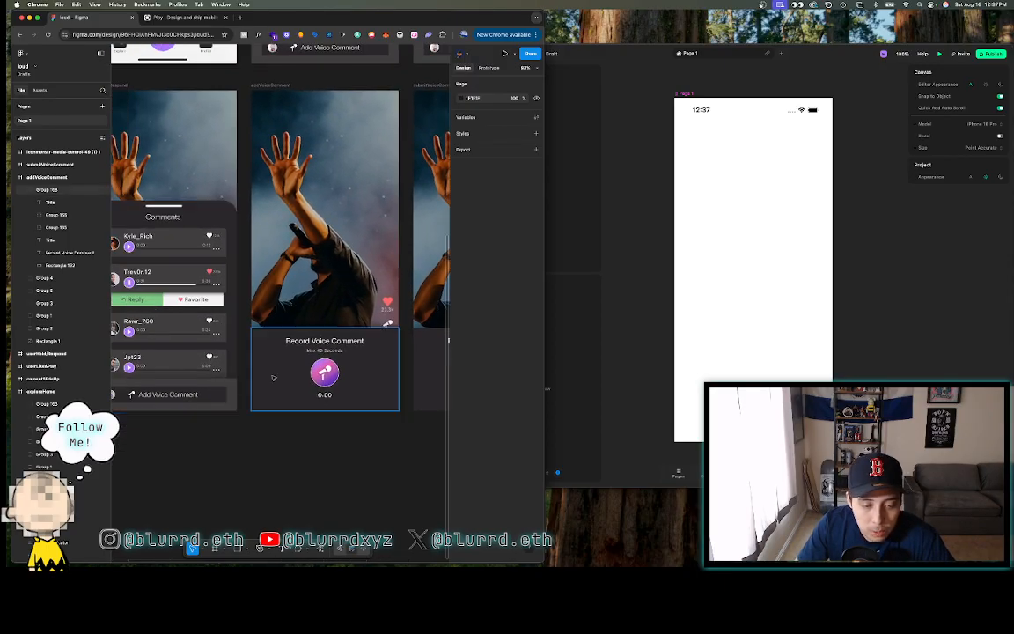
{"action": "scroll", "coordinate": [289, 340], "scroll_direction": "up", "scroll_amount": 3}
{"action": "scroll", "coordinate": [292, 340], "scroll_direction": "up", "scroll_amount": 1}
{"action": "scroll", "coordinate": [292, 341], "scroll_direction": "right", "scroll_amount": 3}
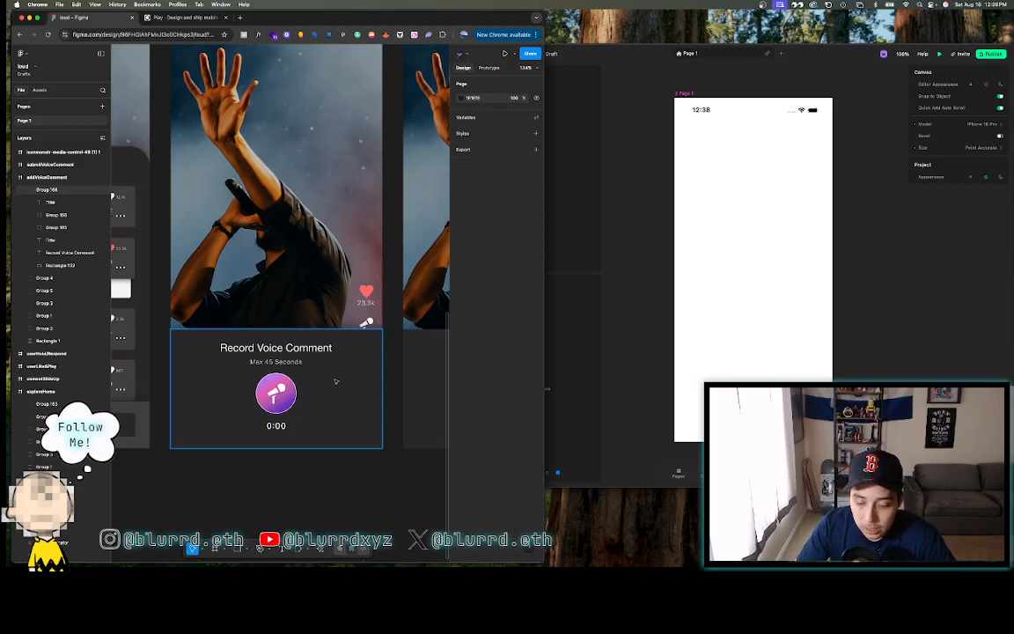
{"action": "scroll", "coordinate": [335, 381], "scroll_direction": "down", "scroll_amount": 5}
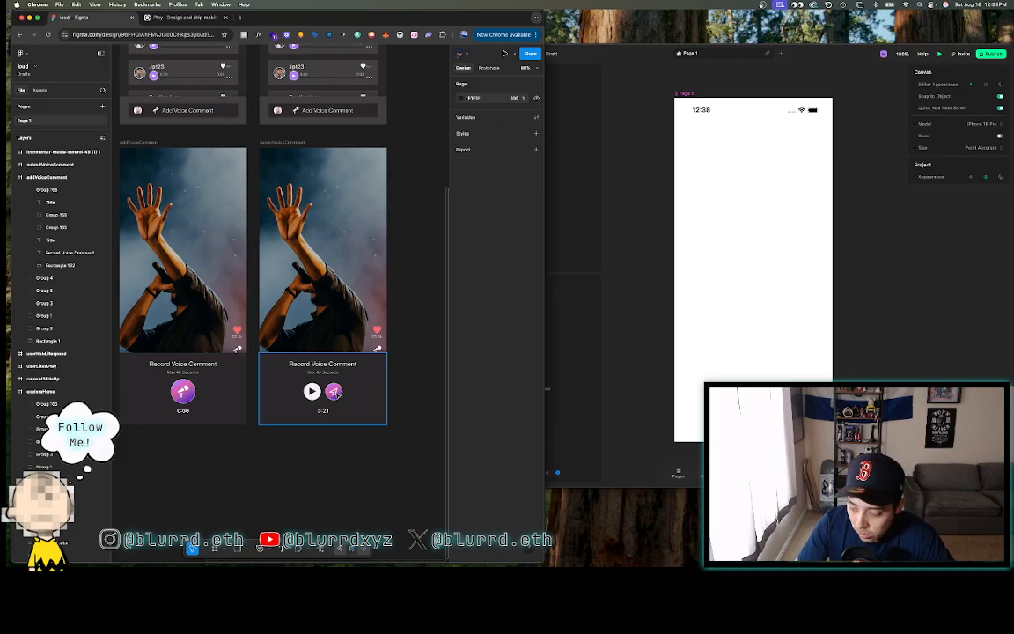
{"action": "scroll", "coordinate": [334, 395], "scroll_direction": "up", "scroll_amount": 5}
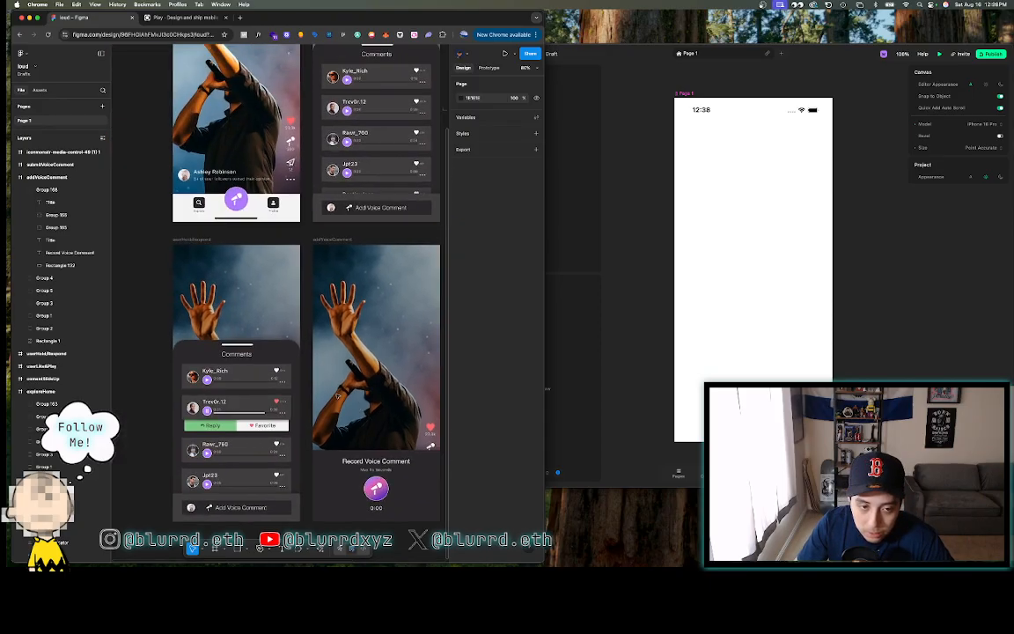
{"action": "scroll", "coordinate": [334, 395], "scroll_direction": "down", "scroll_amount": 5}
{"action": "scroll", "coordinate": [336, 398], "scroll_direction": "up", "scroll_amount": 5}
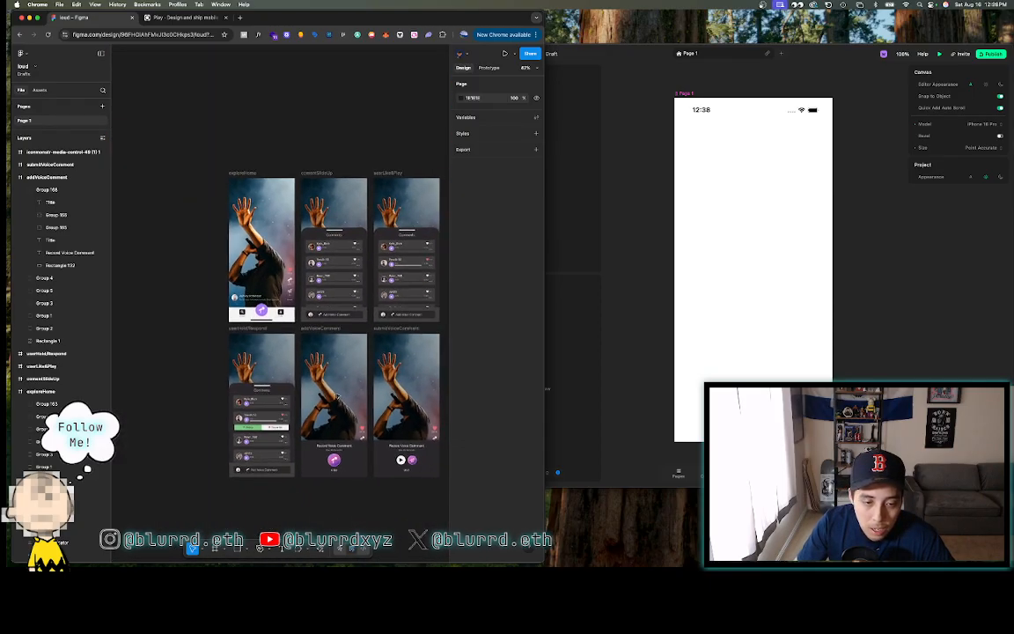
{"action": "scroll", "coordinate": [337, 397], "scroll_direction": "up", "scroll_amount": 2}
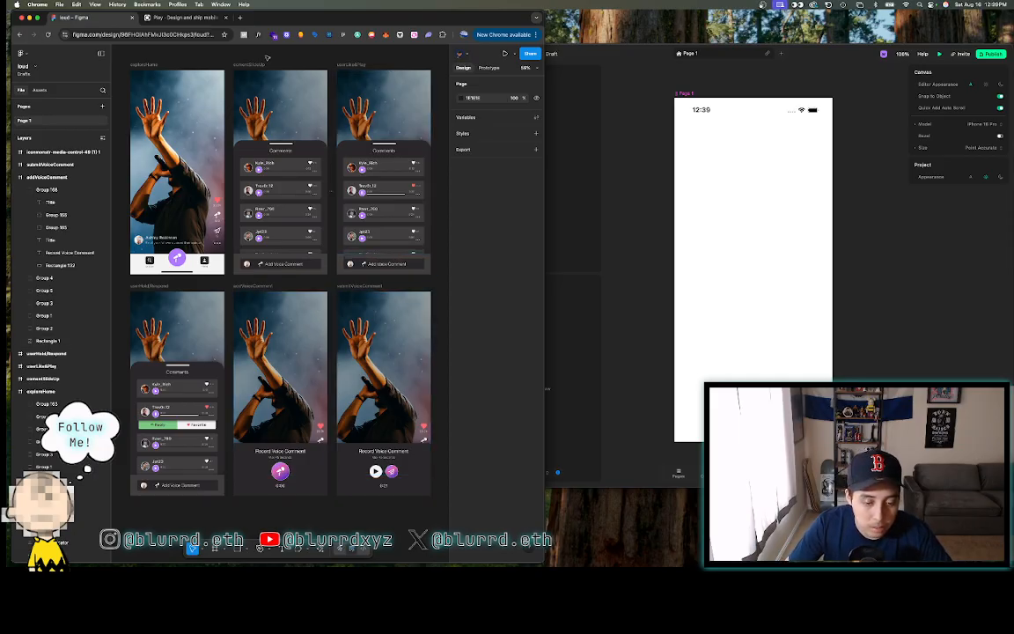
{"action": "left_click", "coordinate": [628, 55]}
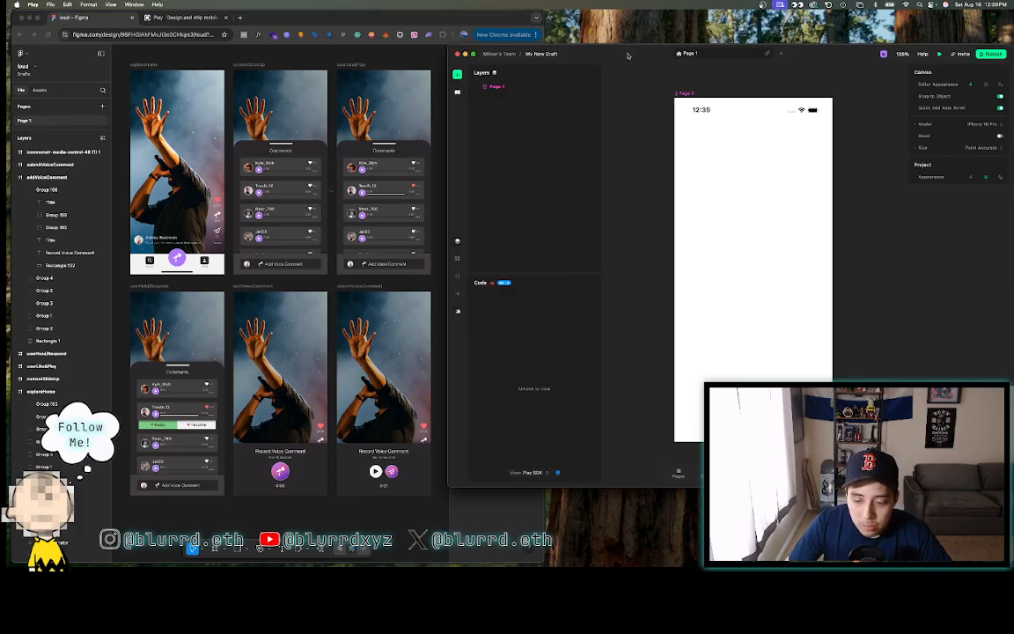
{"action": "left_click", "coordinate": [359, 17]}
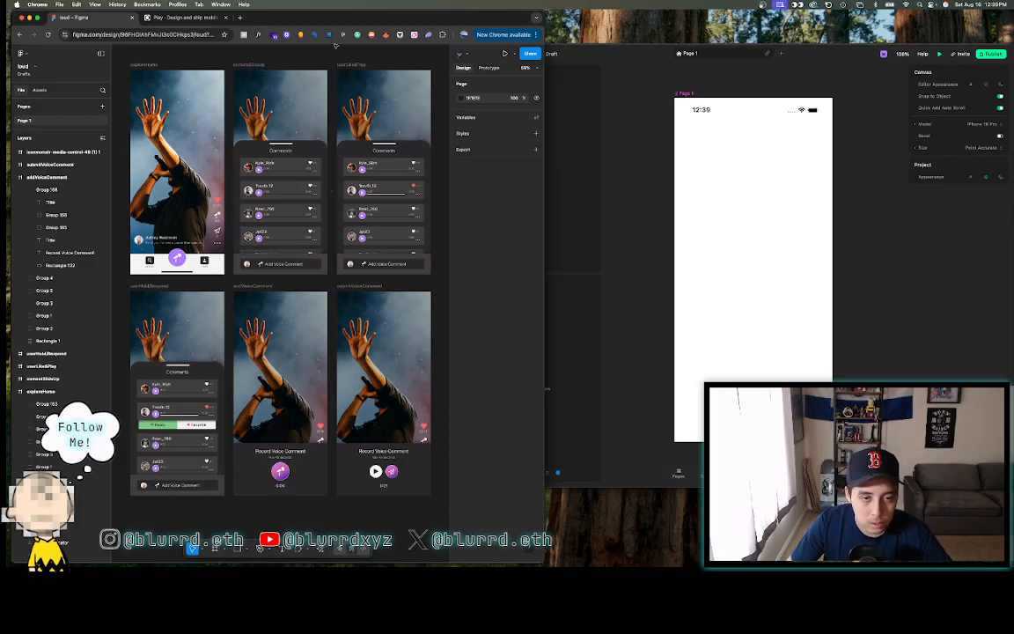
- Rename the Play page from Page 1 to 'exploreHome'
{"action": "left_click", "coordinate": [696, 51]}
{"action": "double_click", "coordinate": [695, 51]}
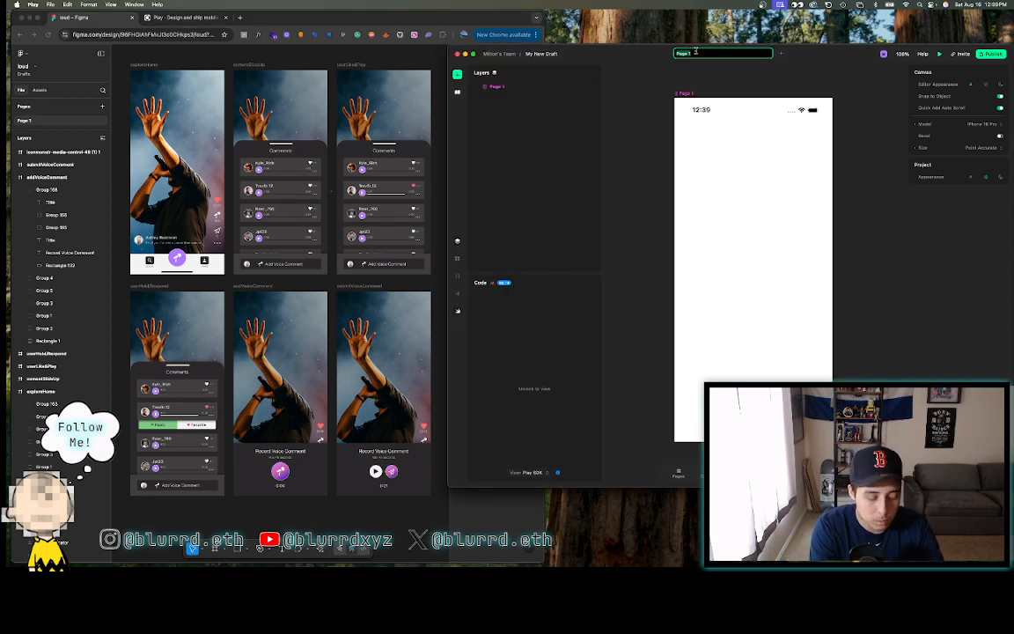
{"action": "type", "text": "exploreHome"}
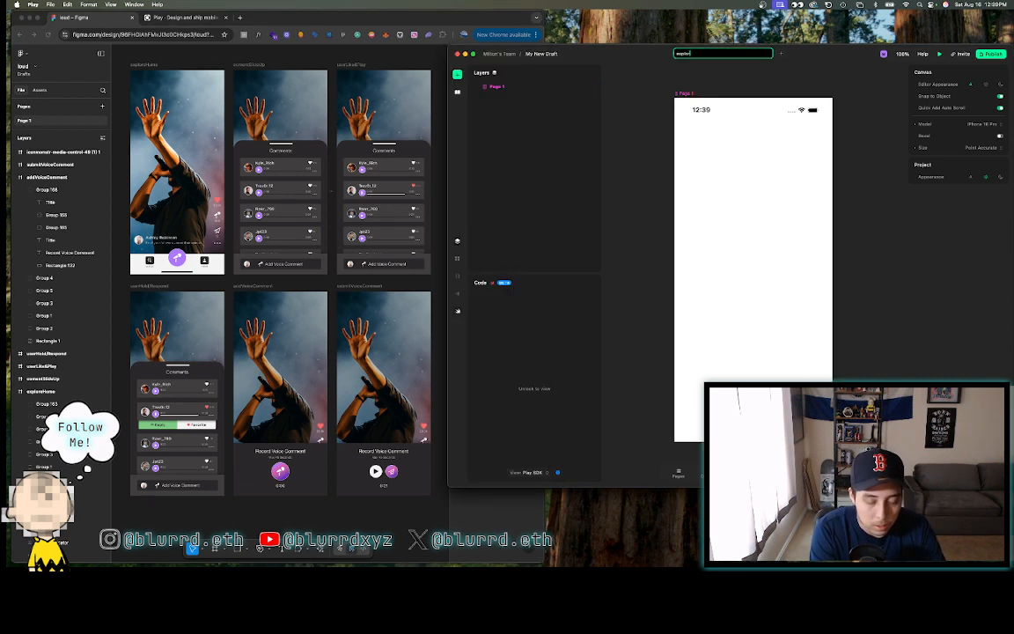
{"action": "key", "text": "Return"}
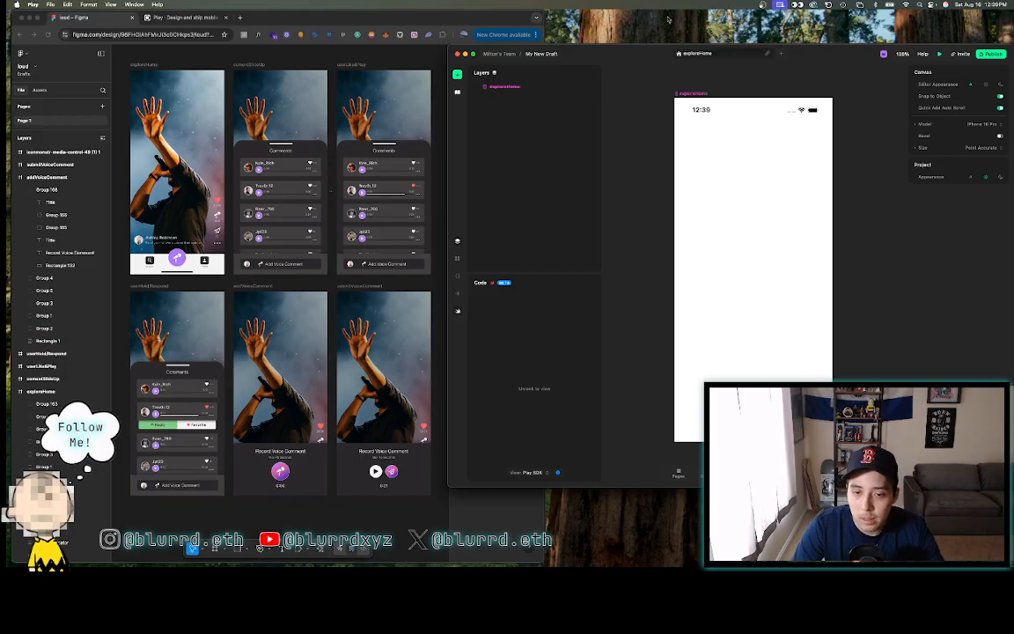
{"action": "left_click", "coordinate": [707, 148]}
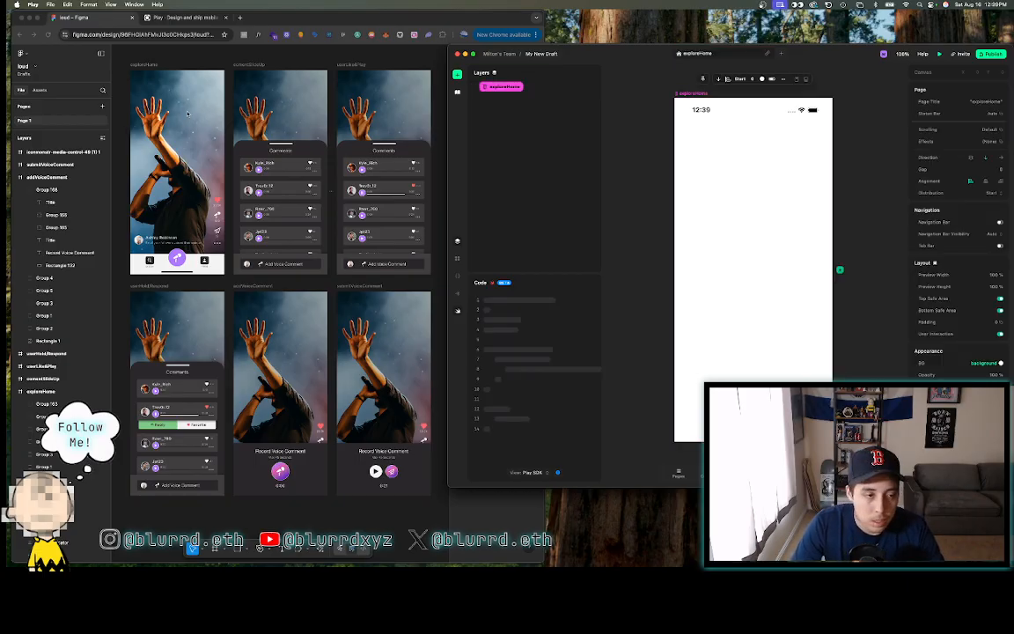
- In Figma, select the exploreHome bottom navigation bar and check its context menu
{"action": "left_click", "coordinate": [190, 49]}
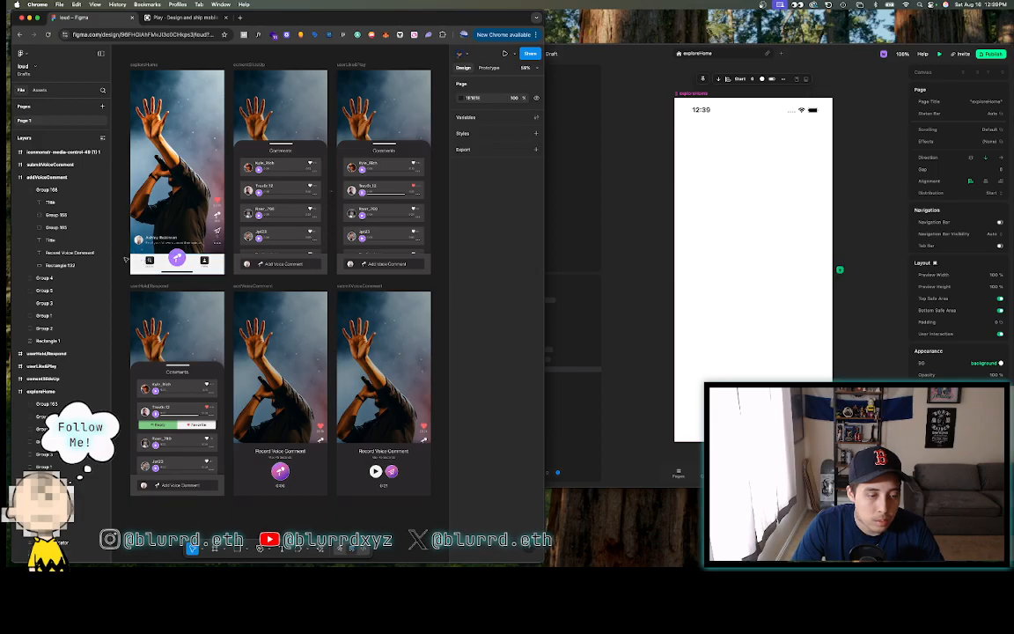
{"action": "left_click_drag", "start_coordinate": [126, 260], "coordinate": [231, 279]}
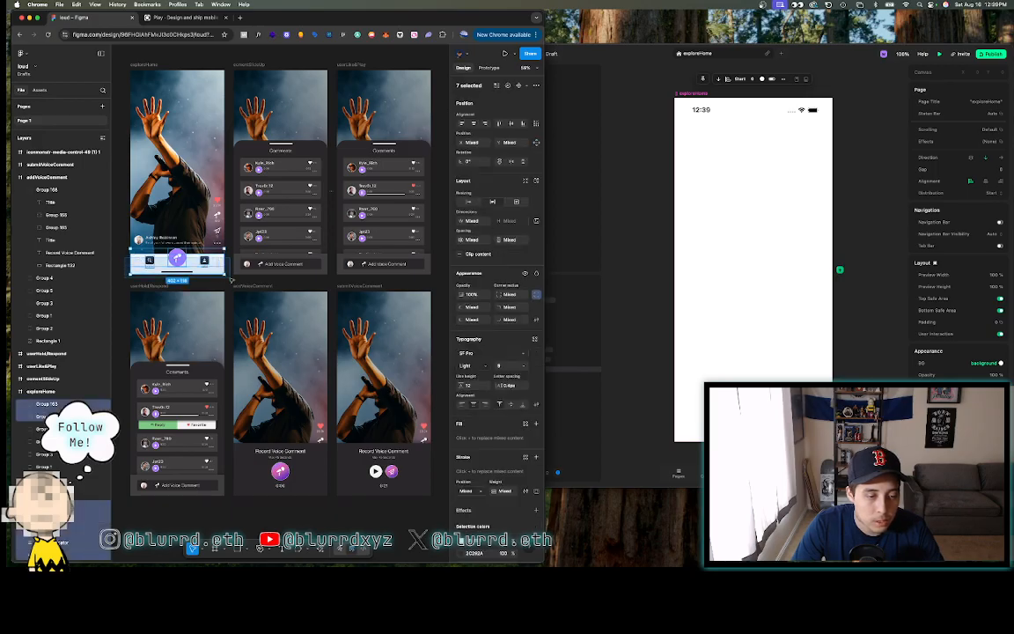
{"action": "right_click", "coordinate": [143, 236]}
{"action": "right_click", "coordinate": [167, 263]}
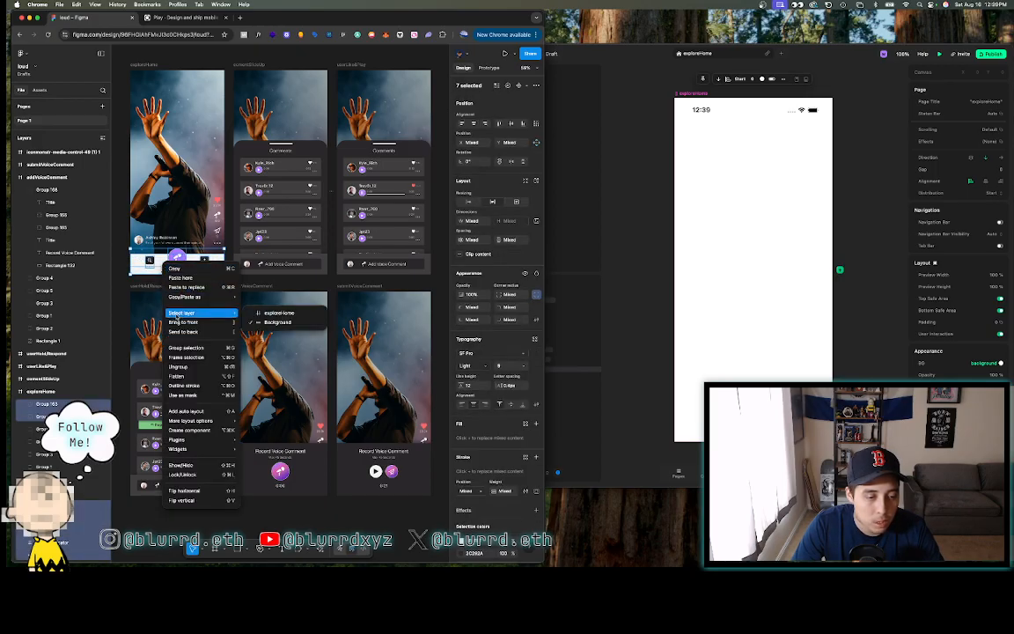
{"action": "left_click", "coordinate": [118, 149]}
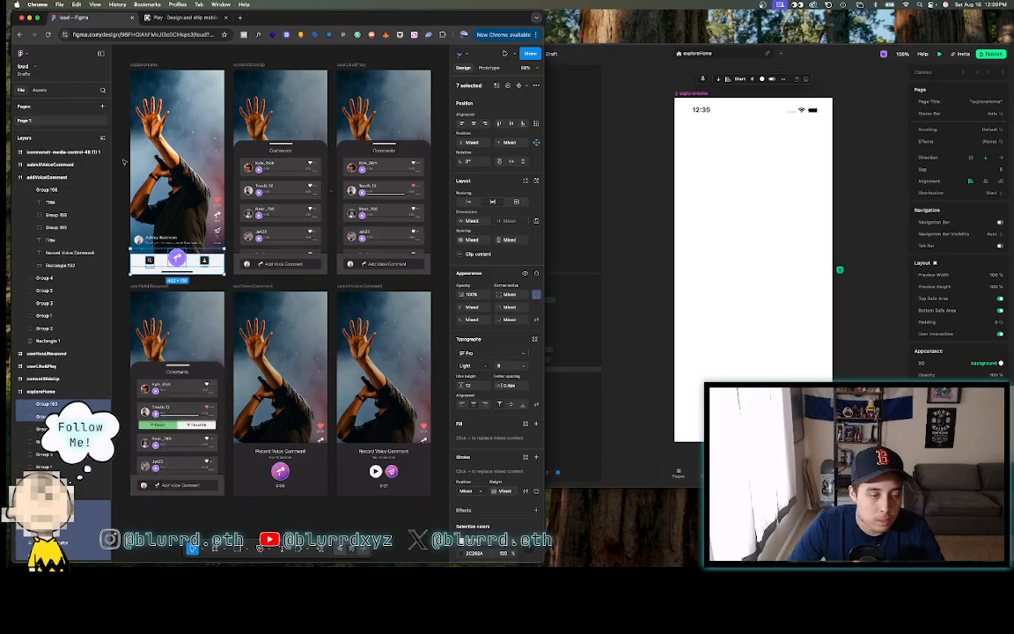
{"action": "scroll", "coordinate": [125, 162], "scroll_direction": "left", "scroll_amount": 5}
{"action": "scroll", "coordinate": [124, 162], "scroll_direction": "left", "scroll_amount": 2}
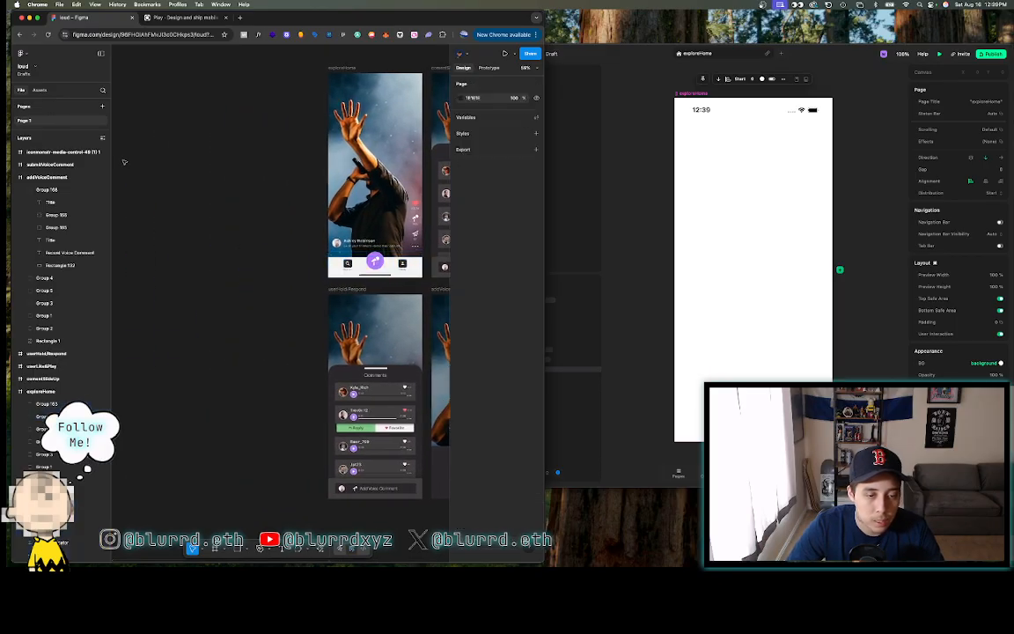
- Move the whole exploreHome frame left of the other screens in Figma
{"action": "left_click", "coordinate": [338, 71]}
{"action": "scroll", "coordinate": [338, 71], "scroll_direction": "down", "scroll_amount": 5}
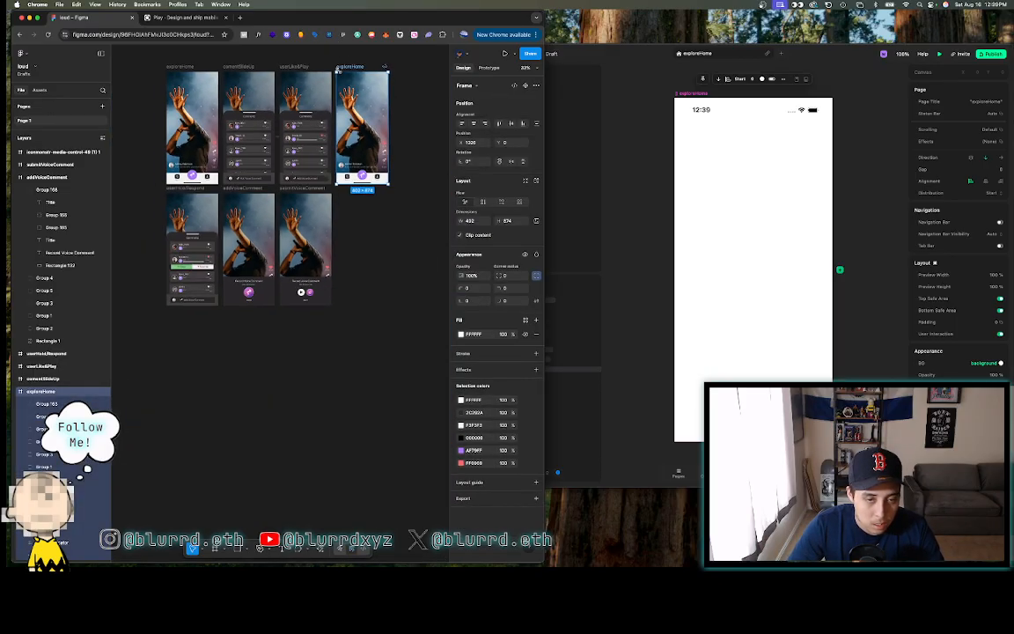
{"action": "left_click_drag", "start_coordinate": [349, 70], "coordinate": [194, 65]}
{"action": "scroll", "coordinate": [194, 65], "scroll_direction": "up", "scroll_amount": 5}
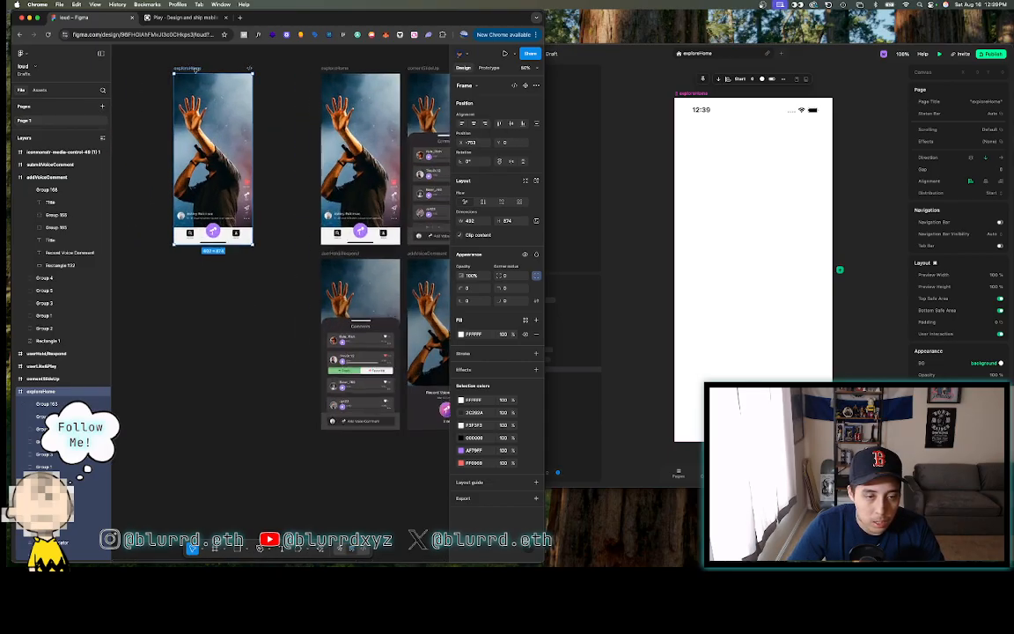
{"action": "left_click", "coordinate": [134, 210]}
{"action": "scroll", "coordinate": [134, 209], "scroll_direction": "up", "scroll_amount": 1}
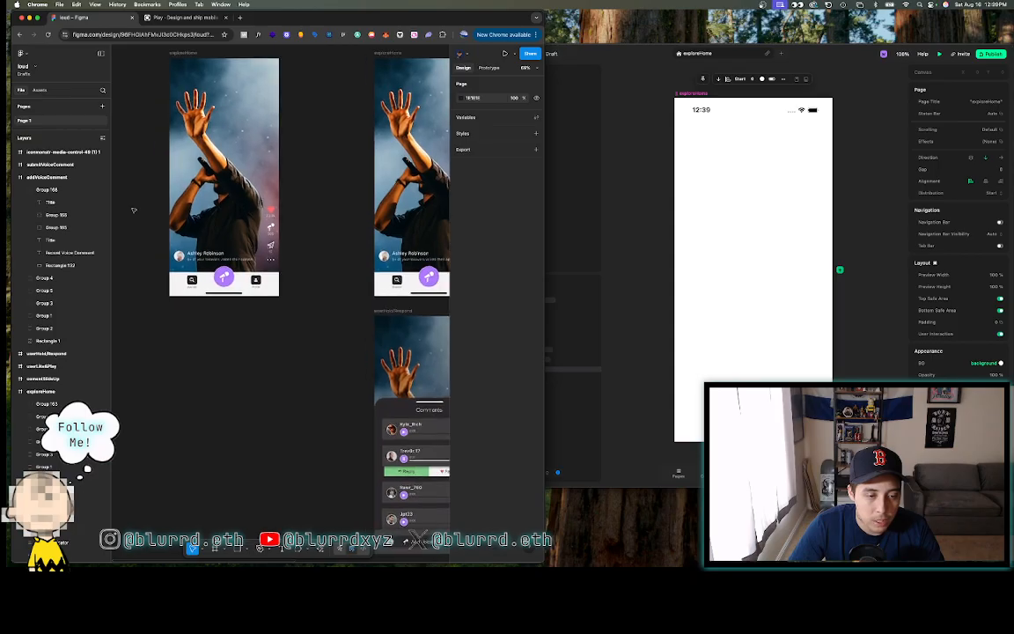
{"action": "scroll", "coordinate": [133, 210], "scroll_direction": "up", "scroll_amount": 2}
{"action": "scroll", "coordinate": [134, 210], "scroll_direction": "up", "scroll_amount": 1}
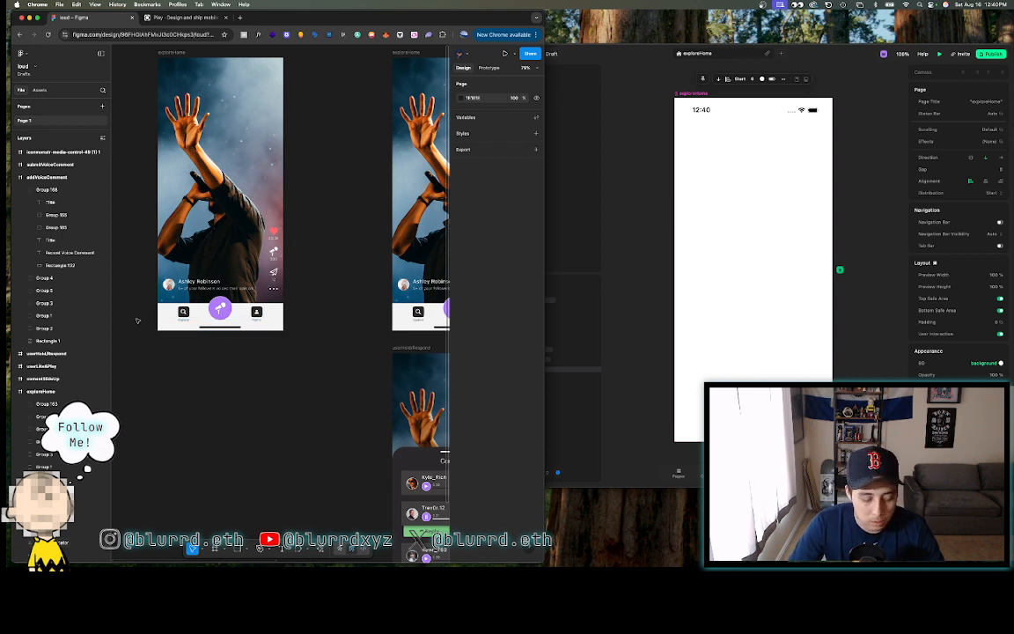
- Group the bottom tab bar layers and move them below the screen, shifting the profile caption down
{"action": "key", "text": "r"}
{"action": "left_click_drag", "start_coordinate": [138, 308], "coordinate": [304, 332]}
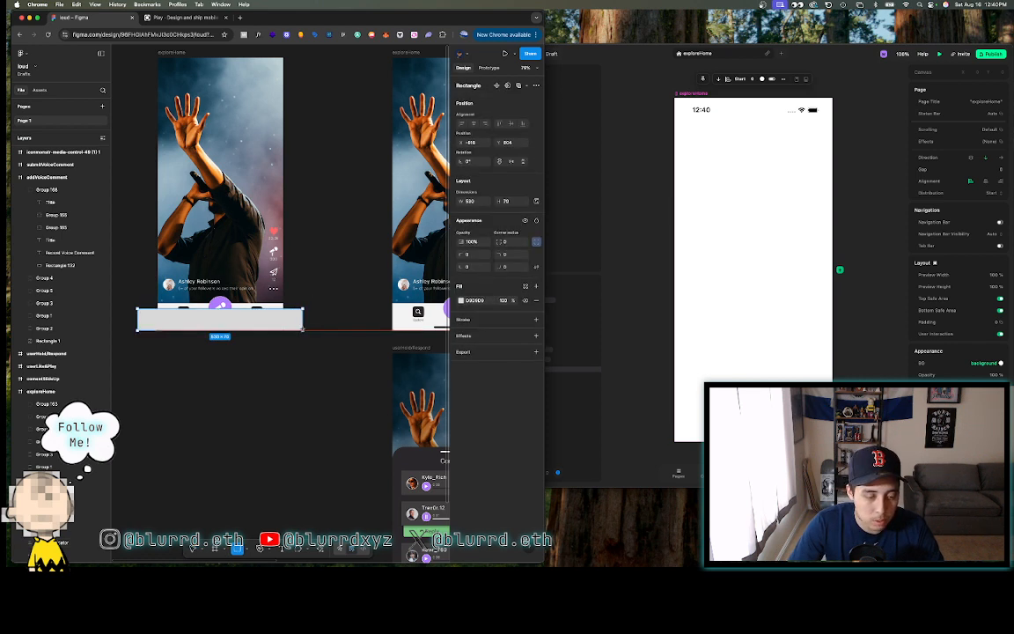
{"action": "key", "text": "BackSpace"}
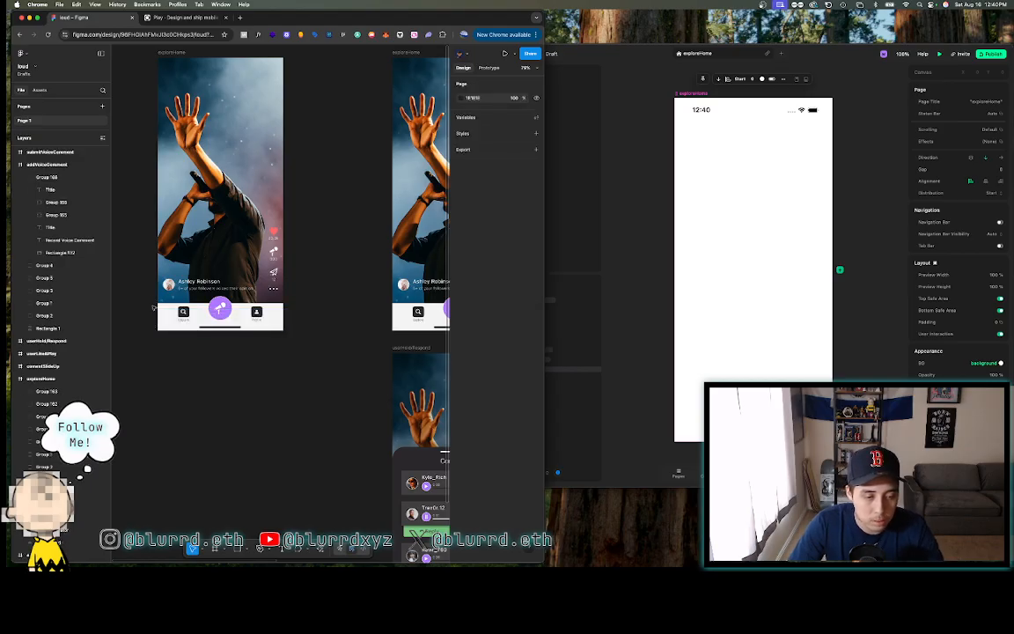
{"action": "left_click_drag", "start_coordinate": [152, 306], "coordinate": [343, 341]}
{"action": "right_click", "coordinate": [245, 292]}
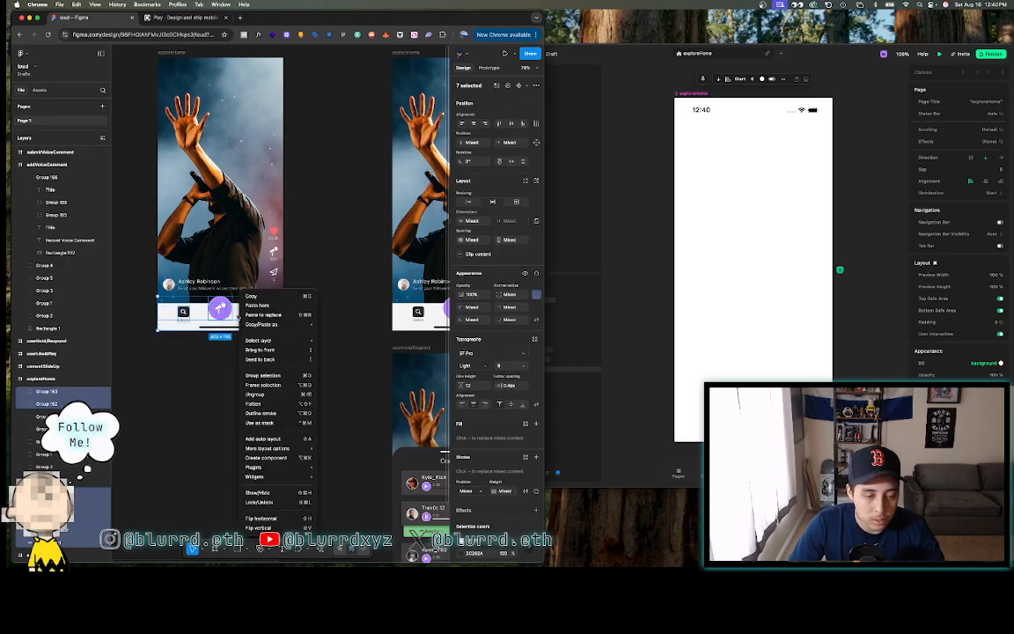
{"action": "left_click", "coordinate": [260, 375]}
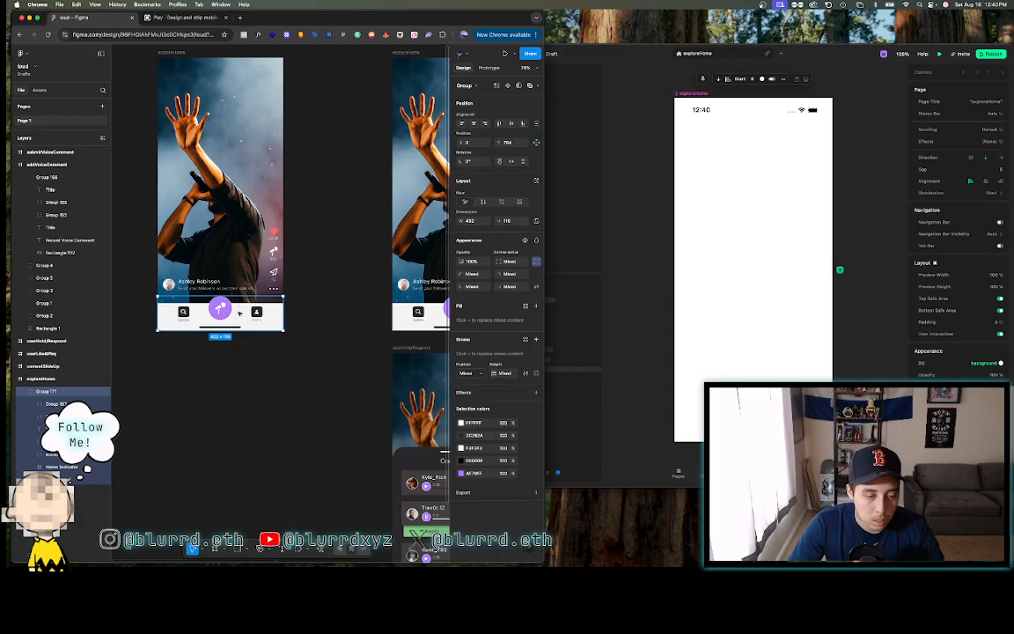
{"action": "left_click_drag", "start_coordinate": [231, 303], "coordinate": [231, 381]}
{"action": "left_click", "coordinate": [225, 344]}
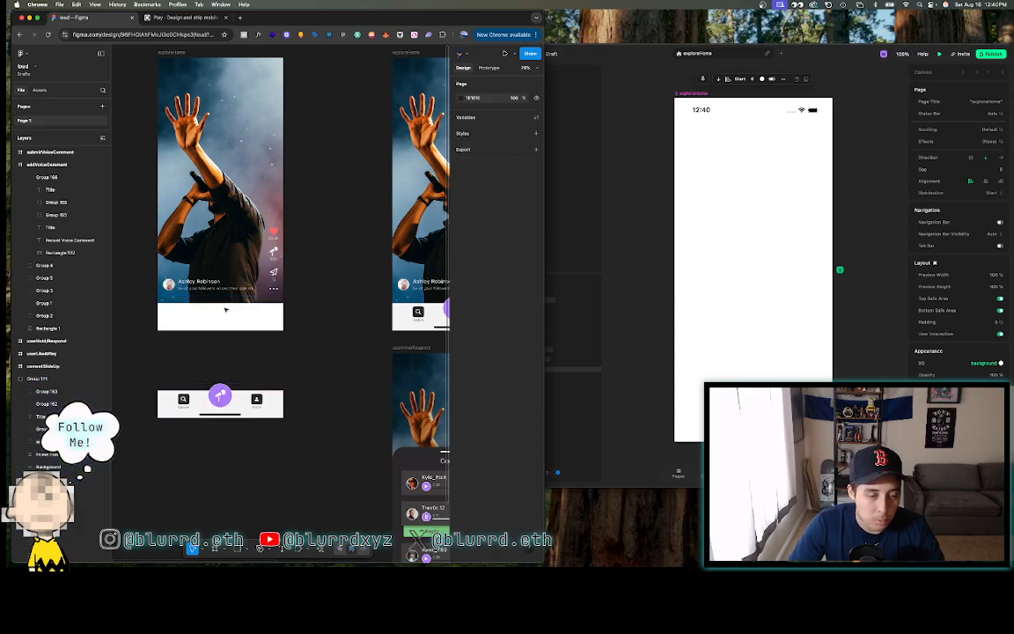
{"action": "left_click", "coordinate": [211, 286]}
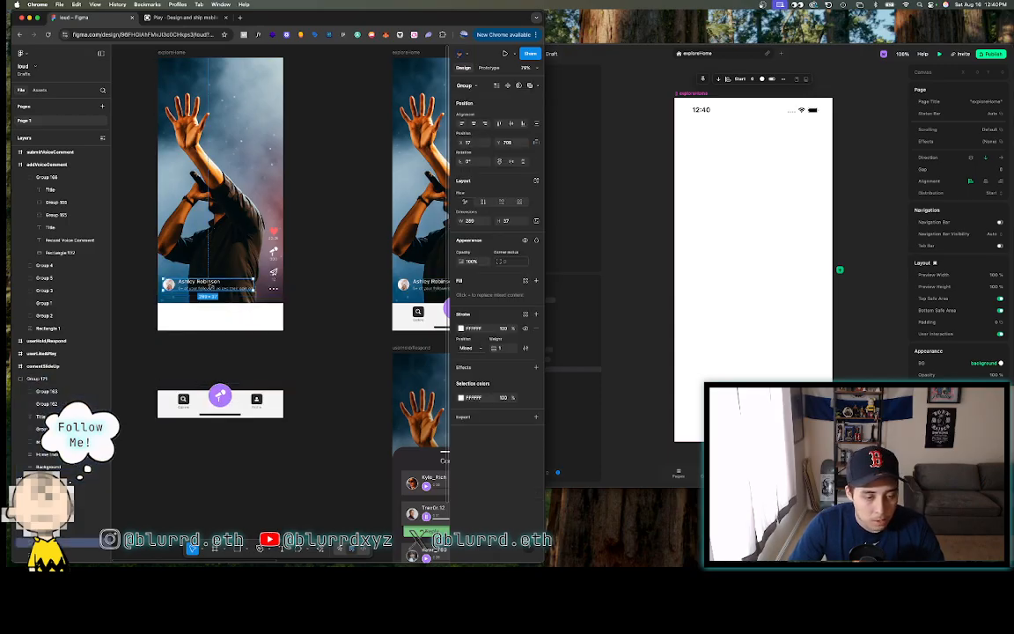
{"action": "mouse_move", "coordinate": [210, 286]}
{"action": "left_mouse_down"}
{"action": "mouse_move", "coordinate": [90, 288]}
{"action": "mouse_move", "coordinate": [207, 298]}
{"action": "left_mouse_up"}
{"action": "scroll", "coordinate": [207, 297], "scroll_direction": "right", "scroll_amount": 1}
- Select the heart, comment and share count groups and move the stack beside the image
{"action": "left_click", "coordinate": [333, 232]}
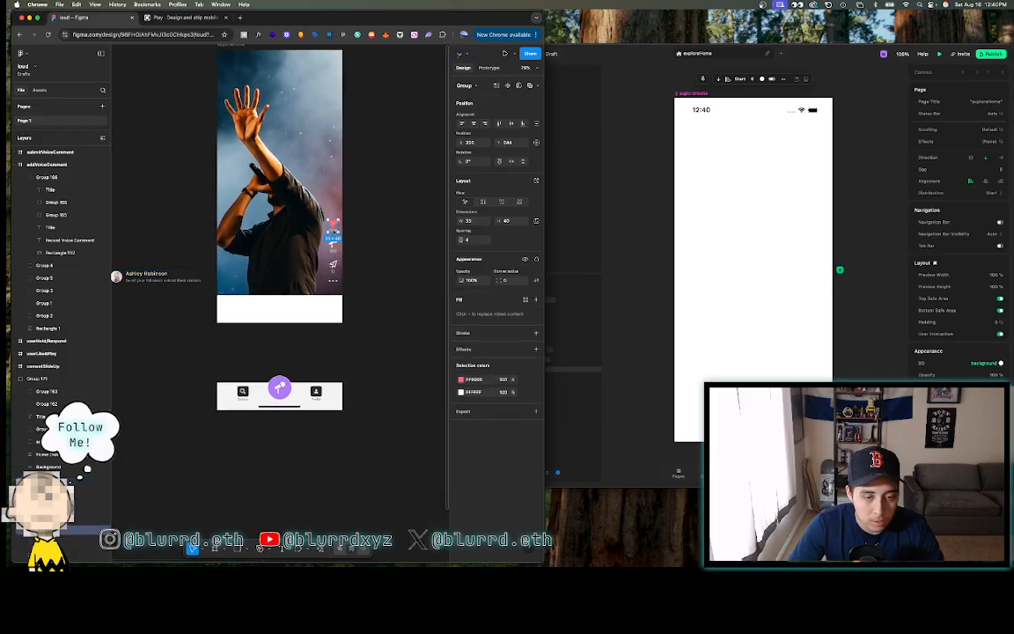
{"action": "left_click", "coordinate": [333, 249], "text": "shift"}
{"action": "left_click", "coordinate": [333, 268], "text": "shift"}
{"action": "scroll", "coordinate": [334, 283], "scroll_direction": "up", "scroll_amount": 5}
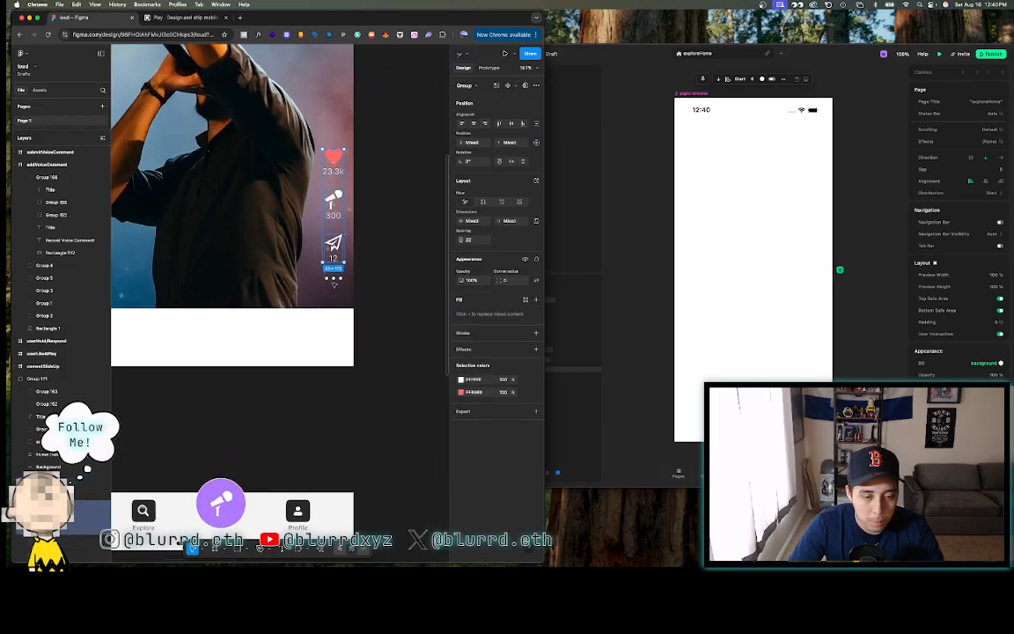
{"action": "right_click", "coordinate": [339, 278]}
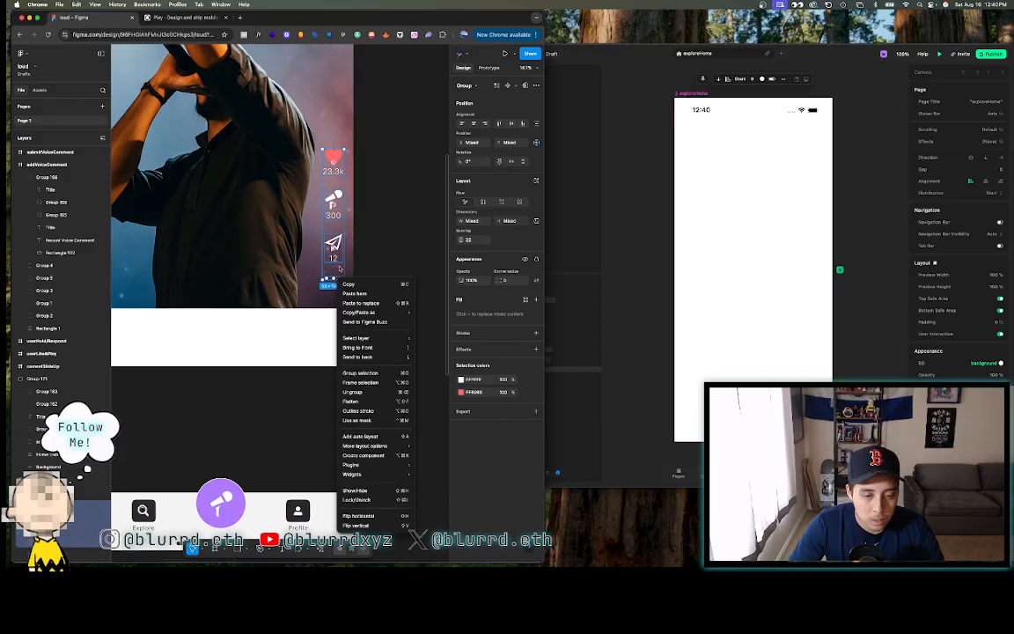
{"action": "left_click", "coordinate": [360, 372]}
{"action": "scroll", "coordinate": [360, 373], "scroll_direction": "down", "scroll_amount": 5}
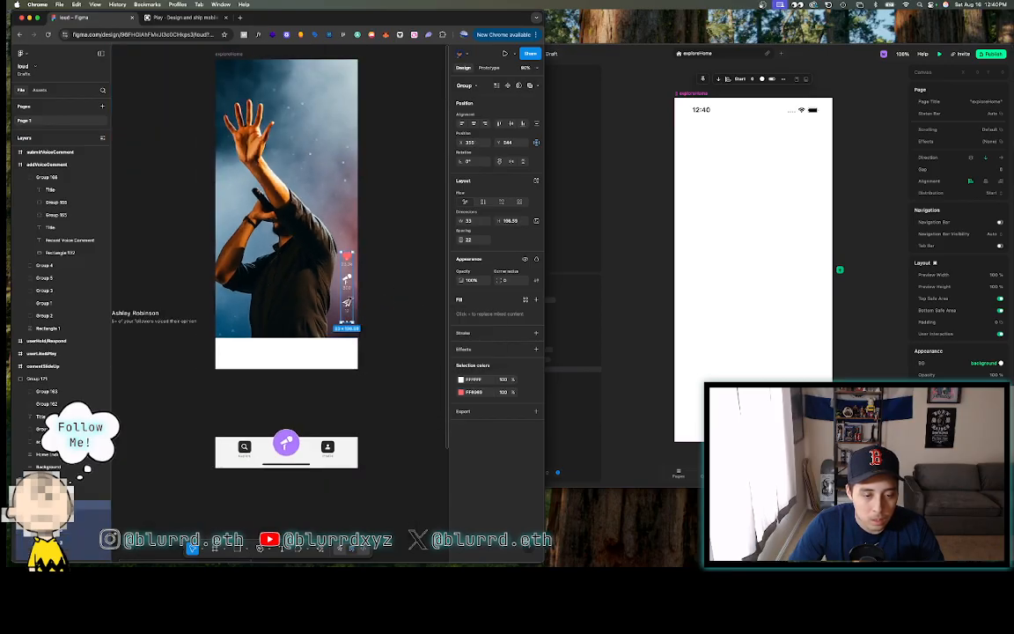
{"action": "left_click_drag", "start_coordinate": [346, 280], "coordinate": [404, 279]}
{"action": "left_click", "coordinate": [383, 220]}
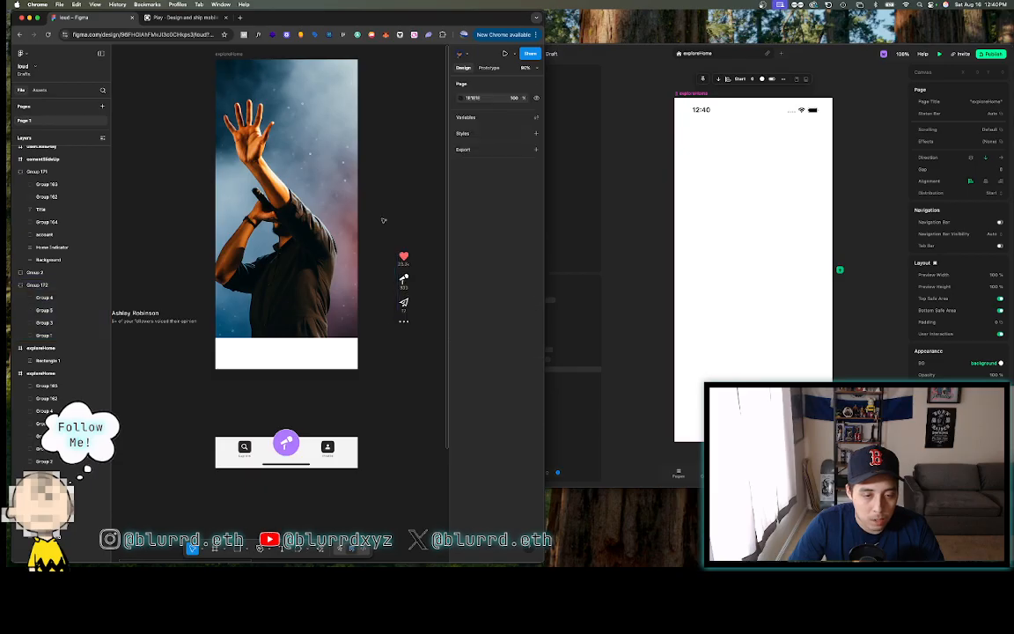
- Select the concert image to inspect it, then switch over to Play
{"action": "scroll", "coordinate": [383, 220], "scroll_direction": "right", "scroll_amount": 1}
{"action": "left_click", "coordinate": [306, 187]}
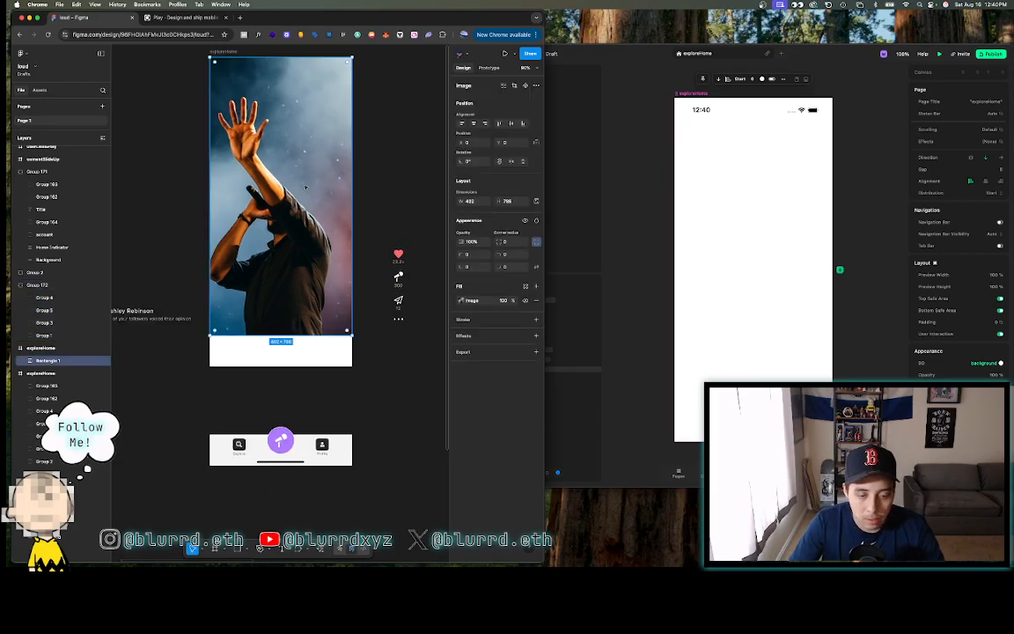
{"action": "scroll", "coordinate": [306, 187], "scroll_direction": "up", "scroll_amount": 2}
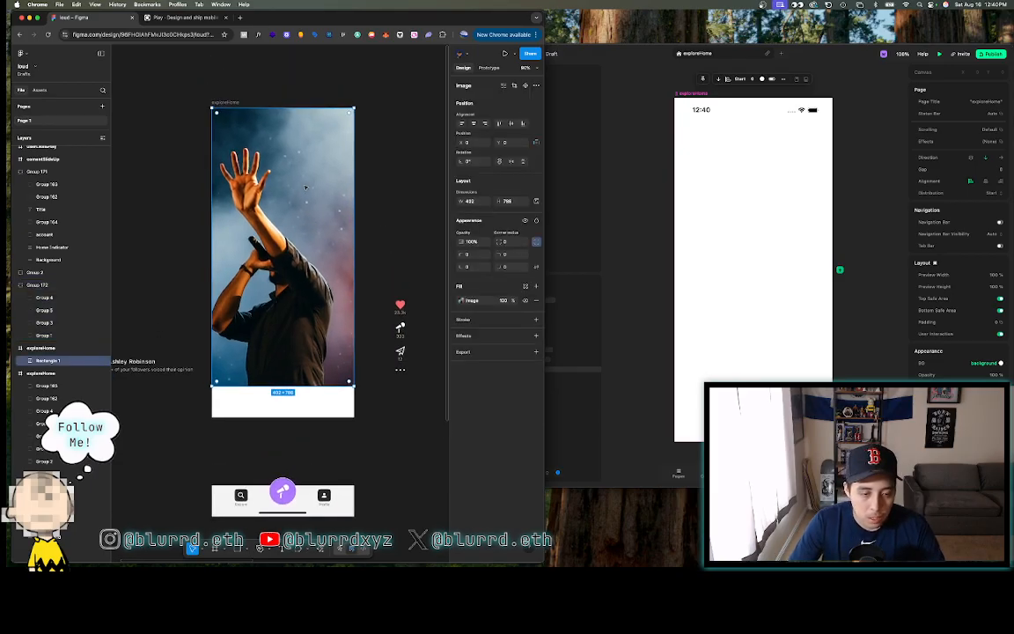
{"action": "scroll", "coordinate": [306, 187], "scroll_direction": "left", "scroll_amount": 1}
{"action": "scroll", "coordinate": [306, 187], "scroll_direction": "down", "scroll_amount": 3}
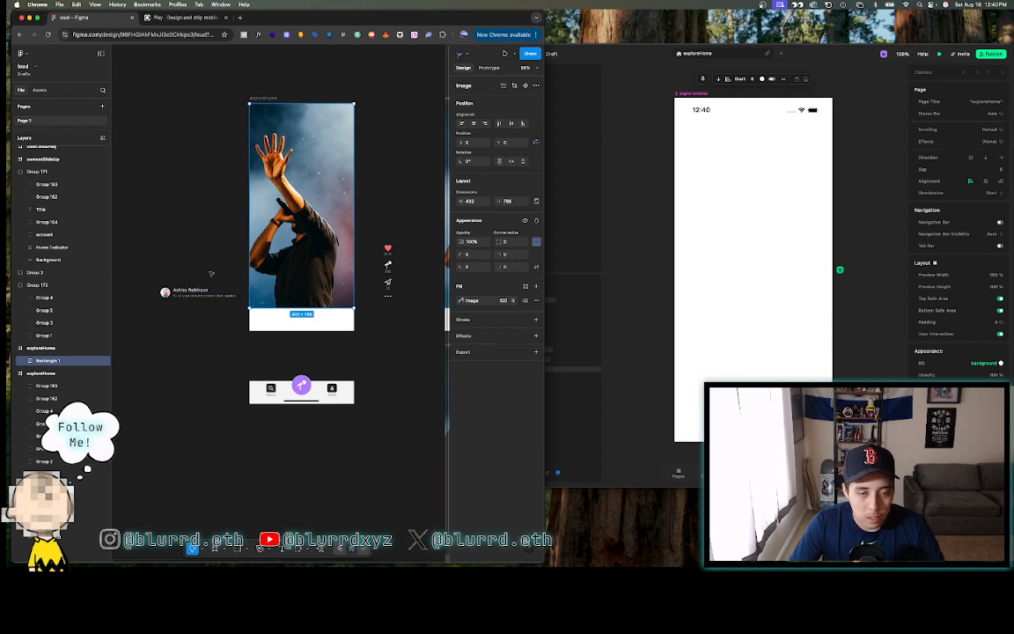
{"action": "left_click", "coordinate": [382, 146]}
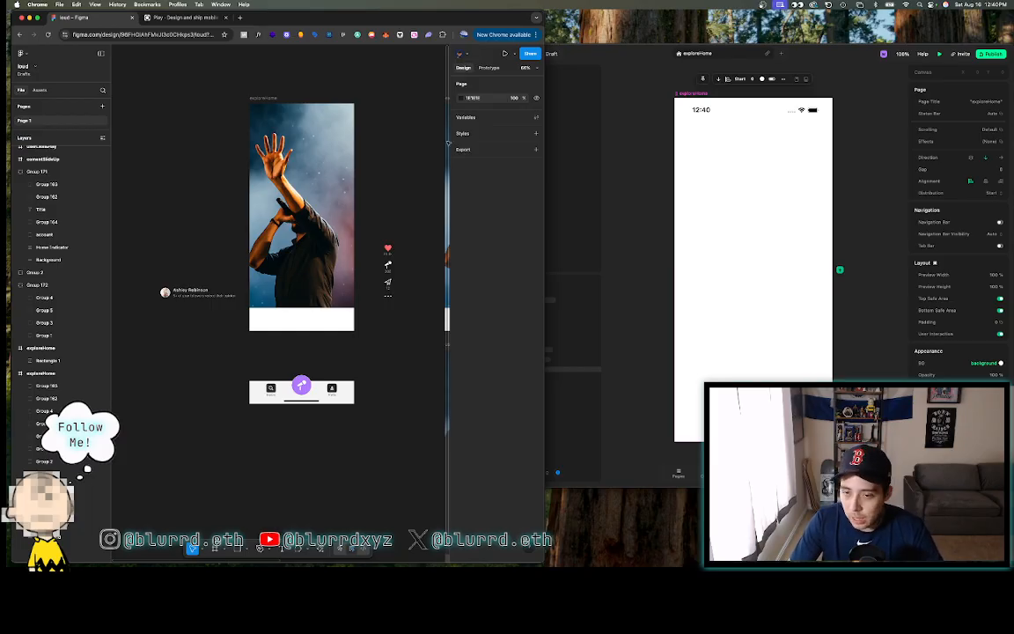
{"action": "left_click", "coordinate": [635, 152]}
- Show Play's element library with Text, Image, V Stack and H Stack
{"action": "left_click", "coordinate": [458, 75]}
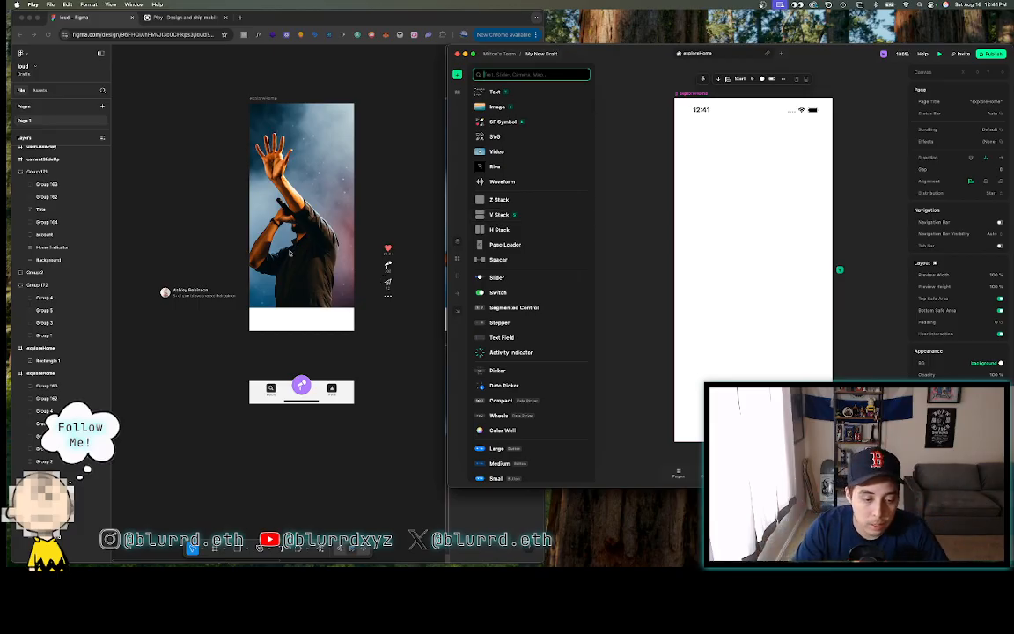
- Check the concert image's size in Figma, then return to Play
{"action": "left_click", "coordinate": [310, 184]}
{"action": "left_click", "coordinate": [288, 168]}
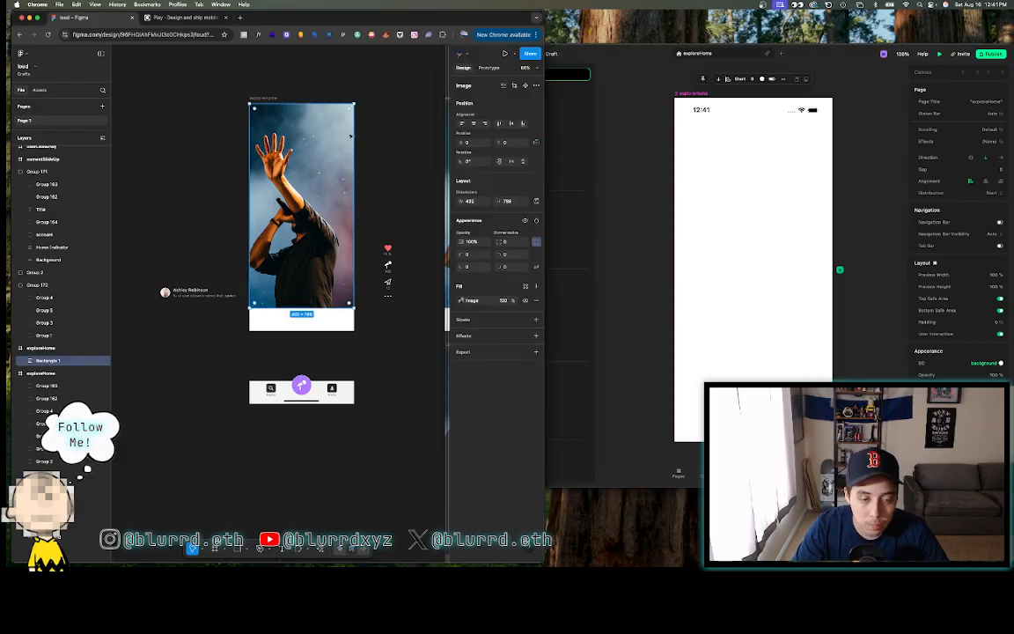
{"action": "left_click", "coordinate": [606, 115]}
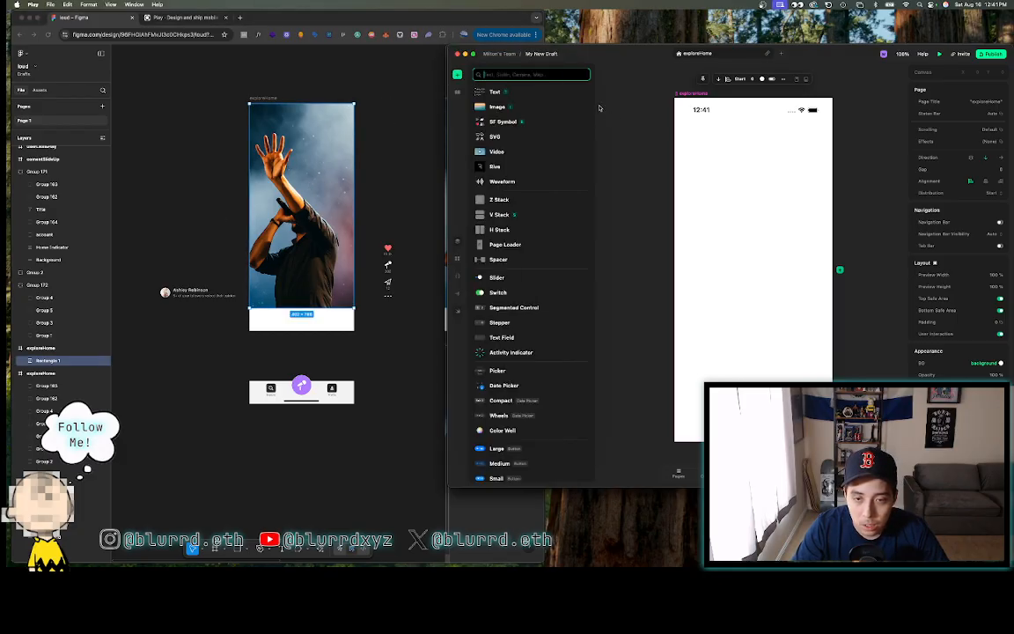
{"action": "left_click", "coordinate": [616, 114]}
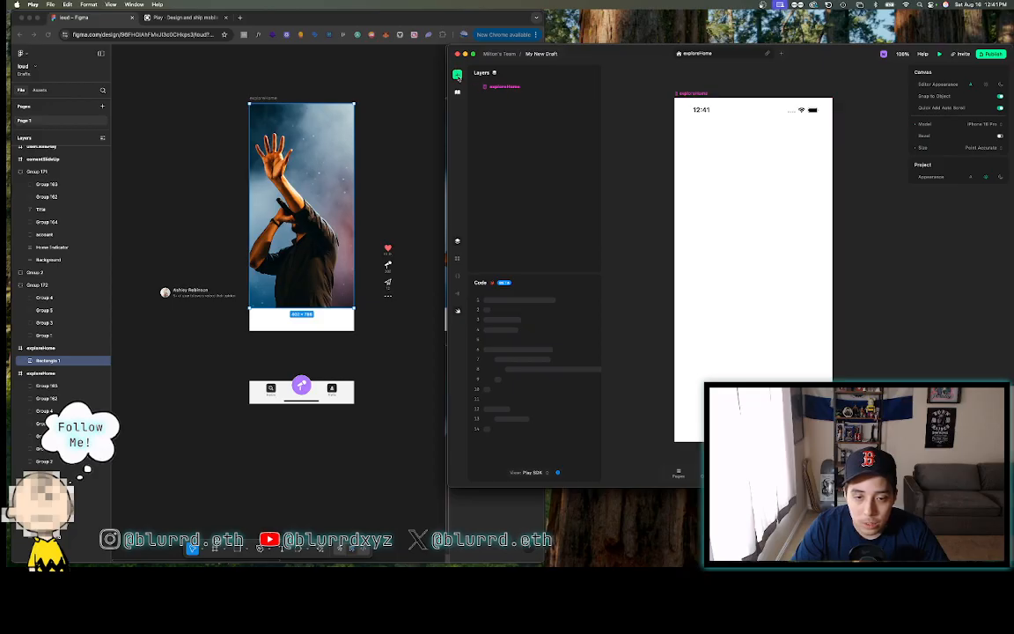
- Search 'image', drop an Image into exploreHome, and set its height to 786
{"action": "left_click", "coordinate": [457, 75]}
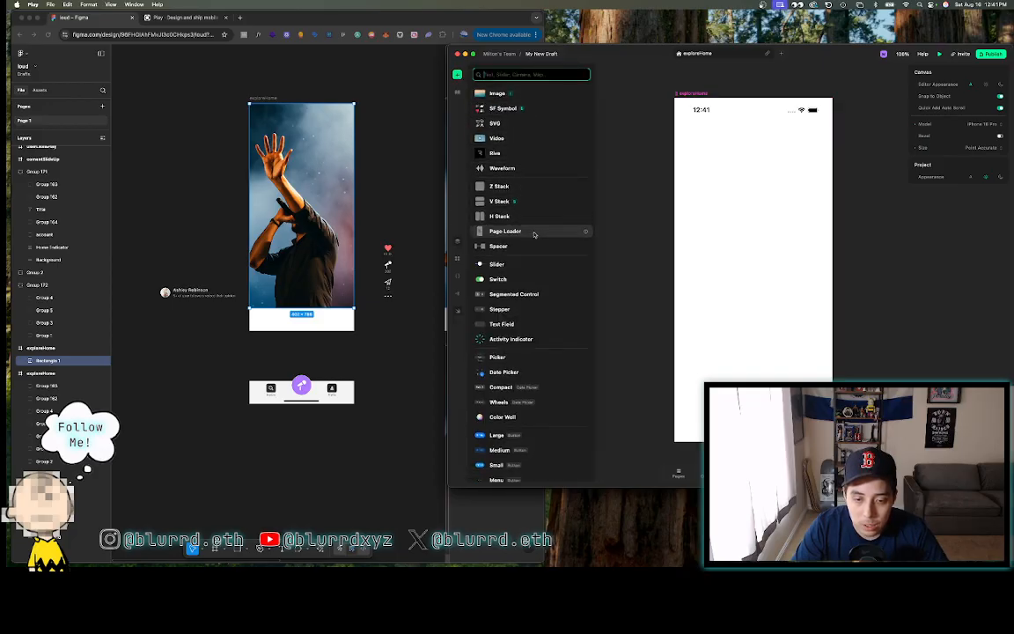
{"action": "scroll", "coordinate": [534, 234], "scroll_direction": "down", "scroll_amount": 1}
{"action": "scroll", "coordinate": [533, 234], "scroll_direction": "up", "scroll_amount": 2}
{"action": "type", "text": "ima"}
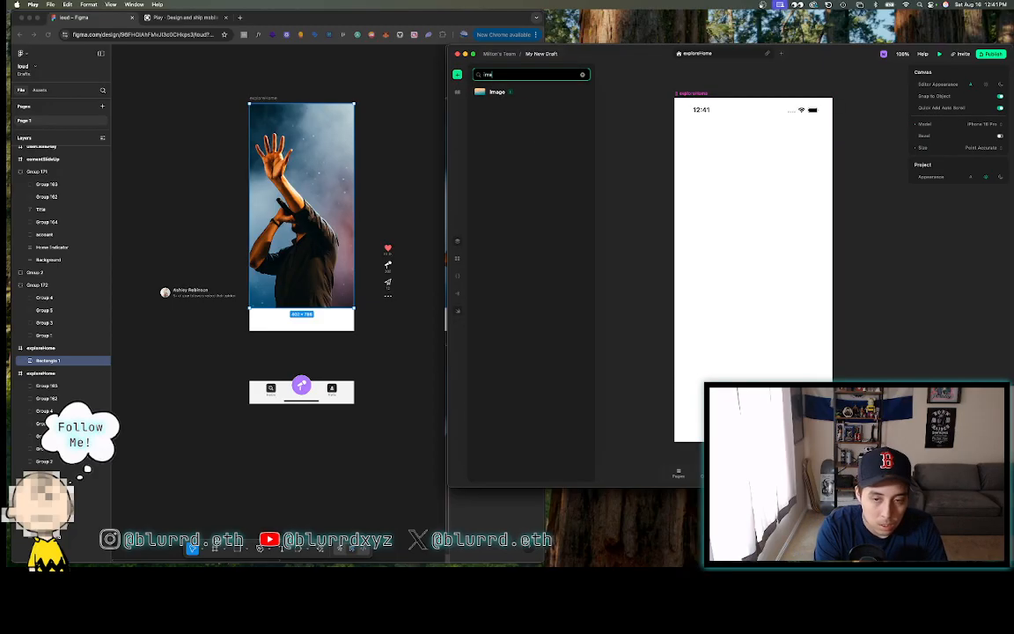
{"action": "type", "text": "ge"}
{"action": "left_click_drag", "start_coordinate": [494, 101], "coordinate": [753, 155]}
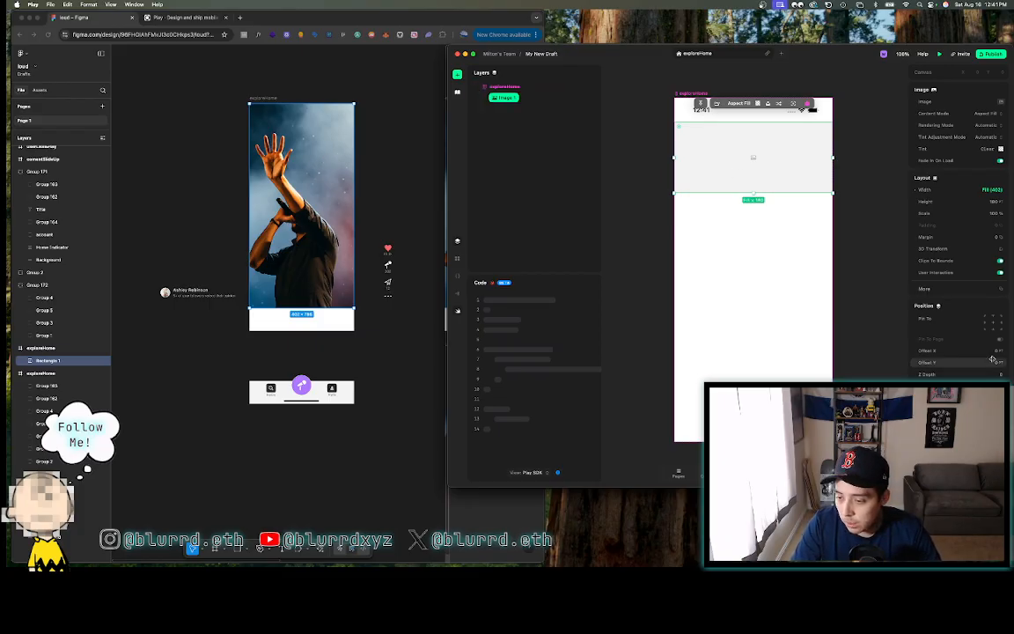
{"action": "left_click", "coordinate": [994, 201]}
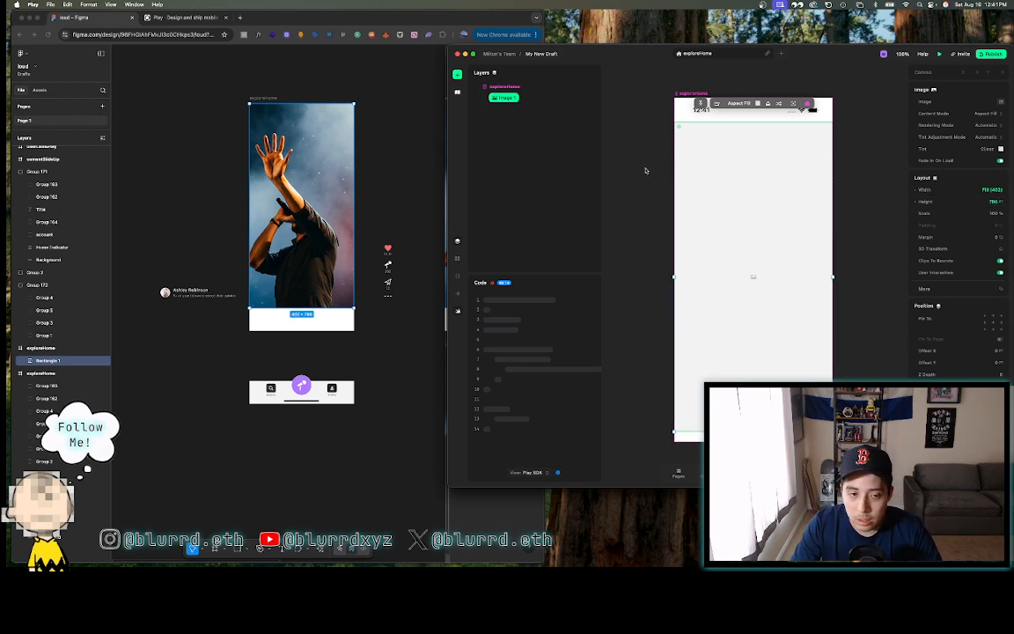
{"action": "left_click", "coordinate": [270, 103]}
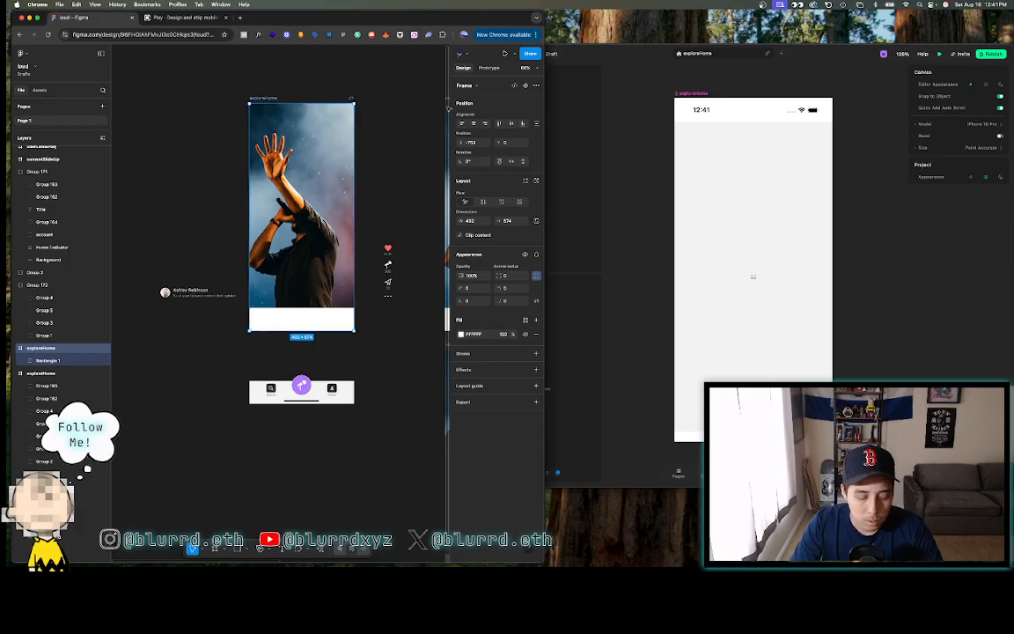
- Delete an accidental frame in Figma, then select Play's Image 1 layer
{"action": "key", "text": "f"}
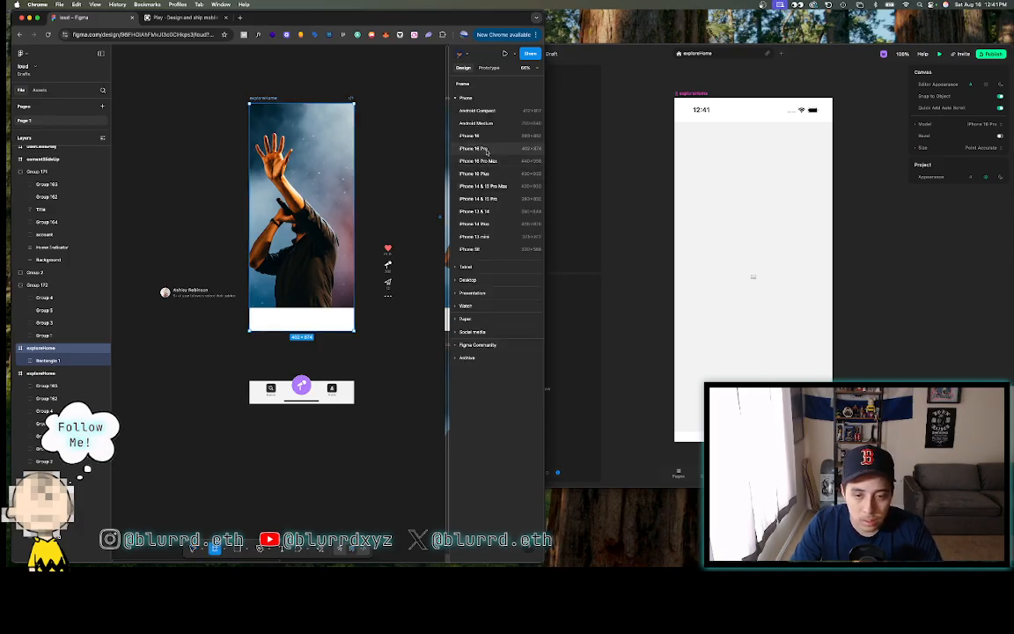
{"action": "left_click", "coordinate": [396, 99]}
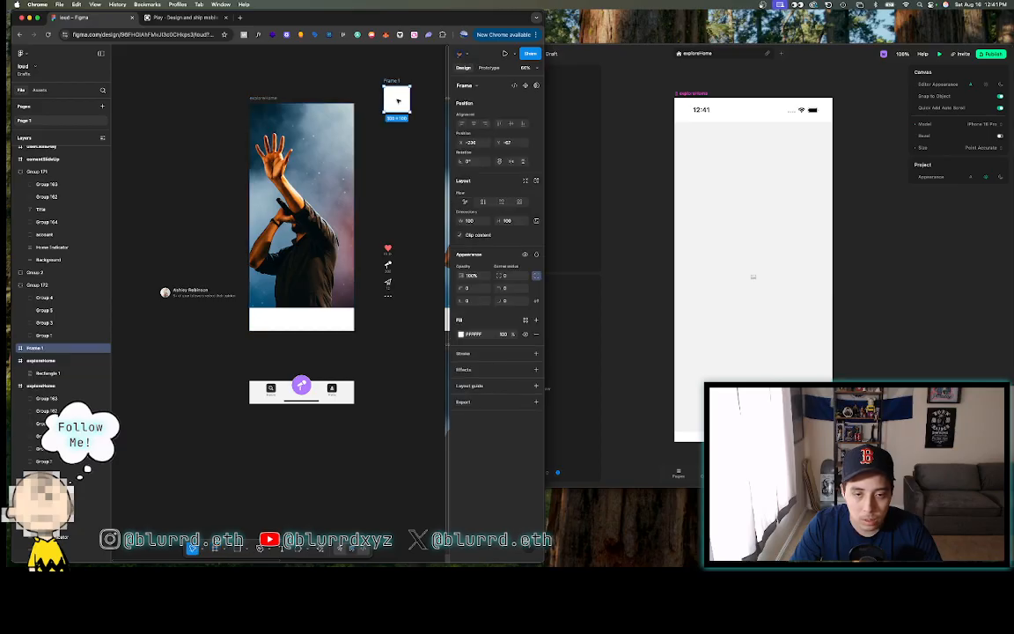
{"action": "key", "text": "Delete"}
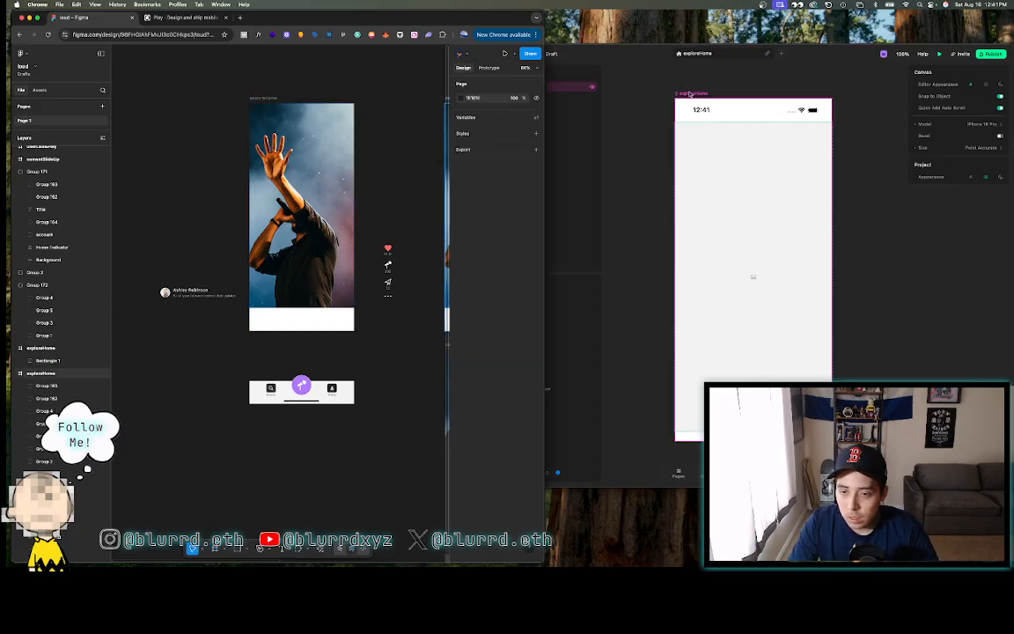
{"action": "left_click", "coordinate": [691, 93]}
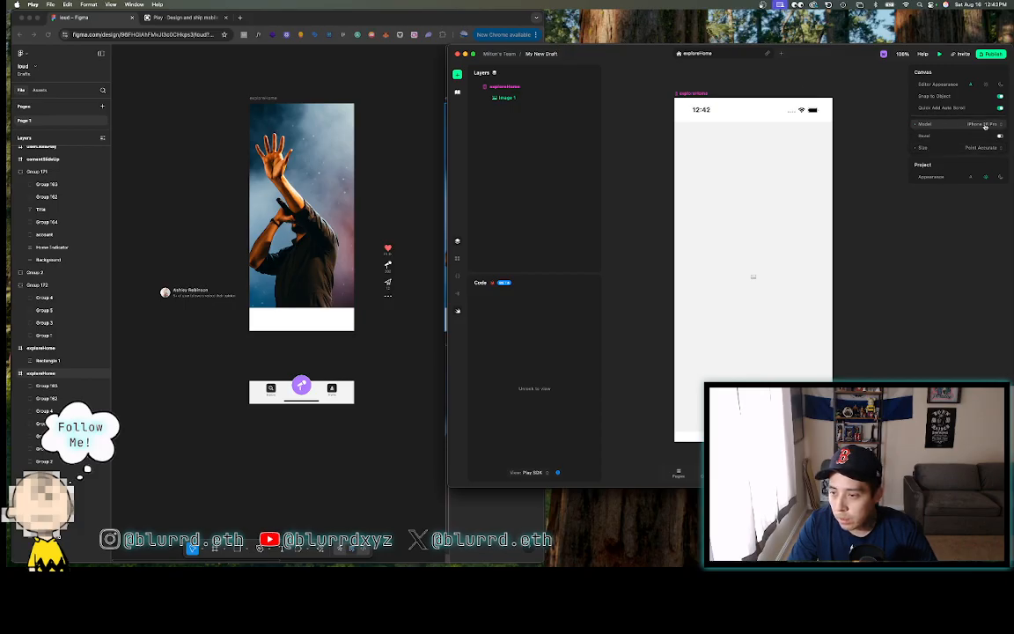
{"action": "left_click", "coordinate": [517, 98]}
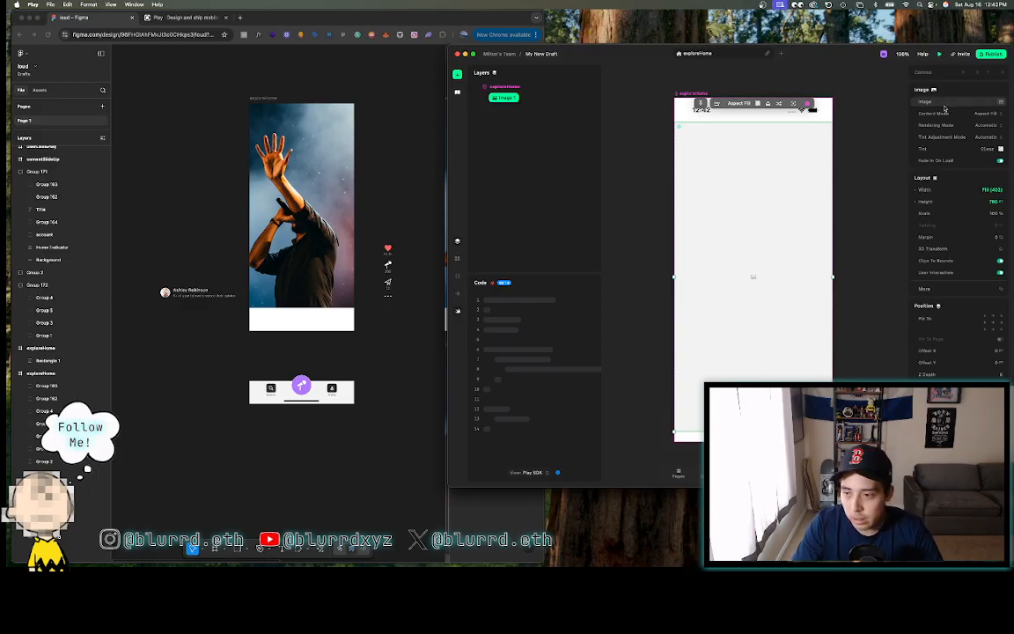
- Export Figma's concert image (Rectangle 1) as a JPG at 1.5x
{"action": "left_click", "coordinate": [333, 121]}
{"action": "left_click", "coordinate": [333, 121]}
{"action": "left_click", "coordinate": [473, 352]}
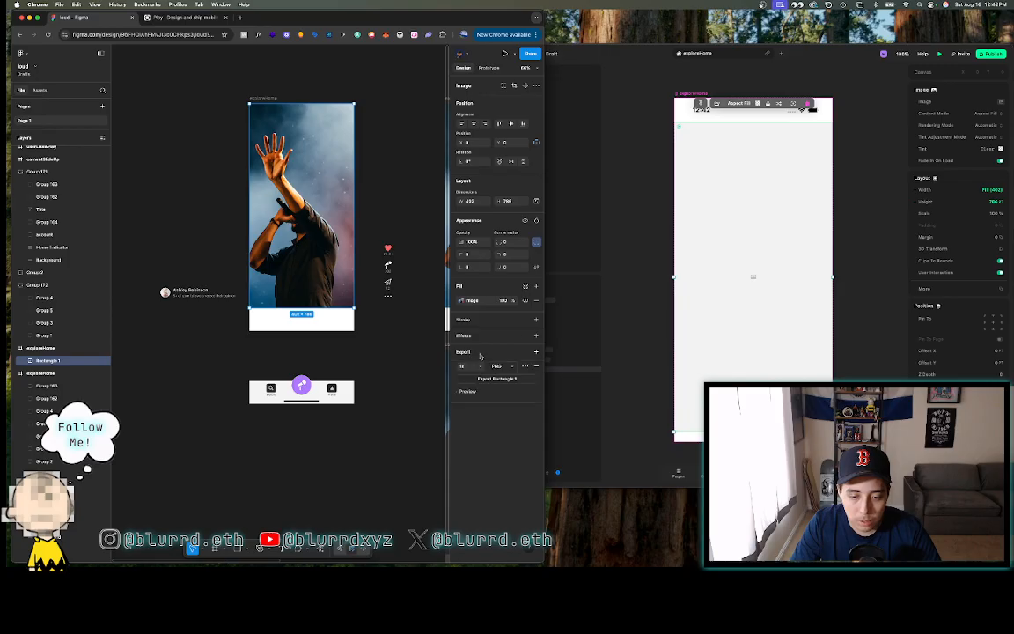
{"action": "left_click", "coordinate": [497, 366]}
{"action": "left_click", "coordinate": [498, 368]}
{"action": "left_click", "coordinate": [465, 366]}
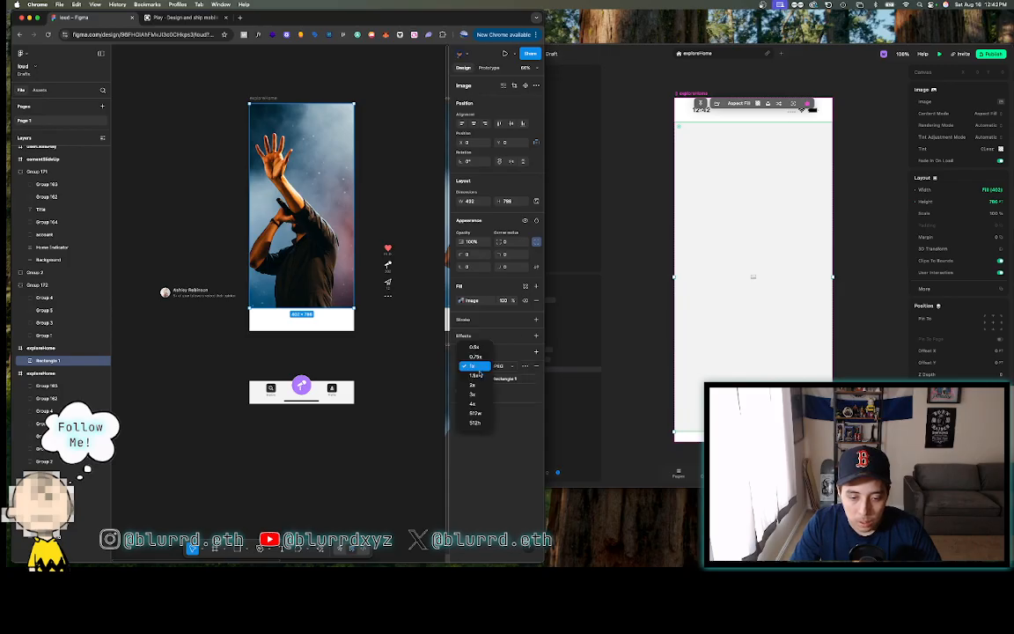
{"action": "left_click", "coordinate": [476, 376]}
{"action": "left_click", "coordinate": [489, 379]}
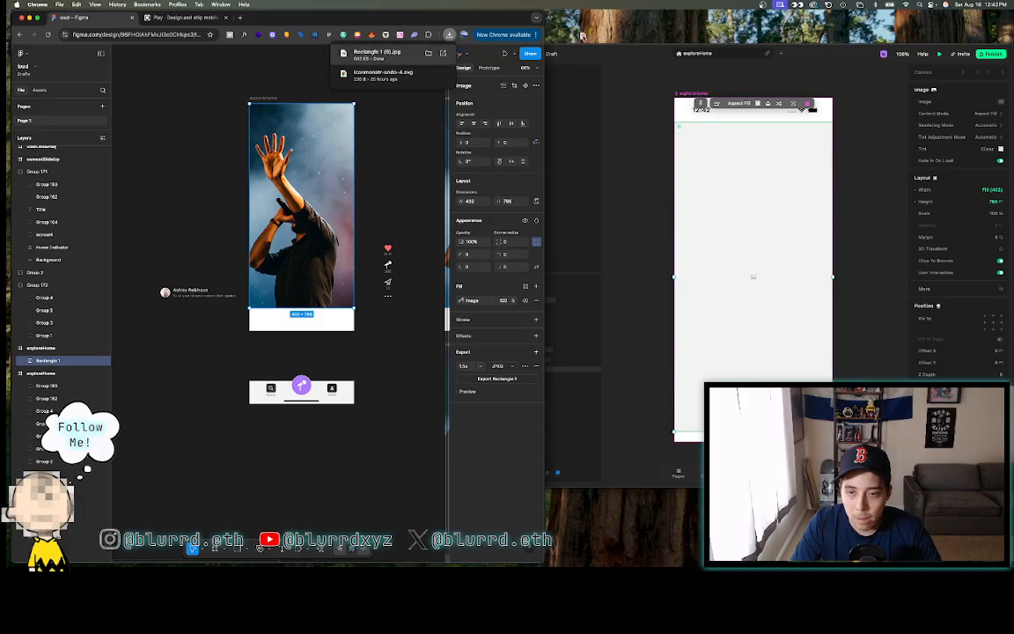
- Upload the exported concert photo through Photo > My Assets into Play's Image
{"action": "left_click_drag", "start_coordinate": [361, 55], "coordinate": [879, 88]}
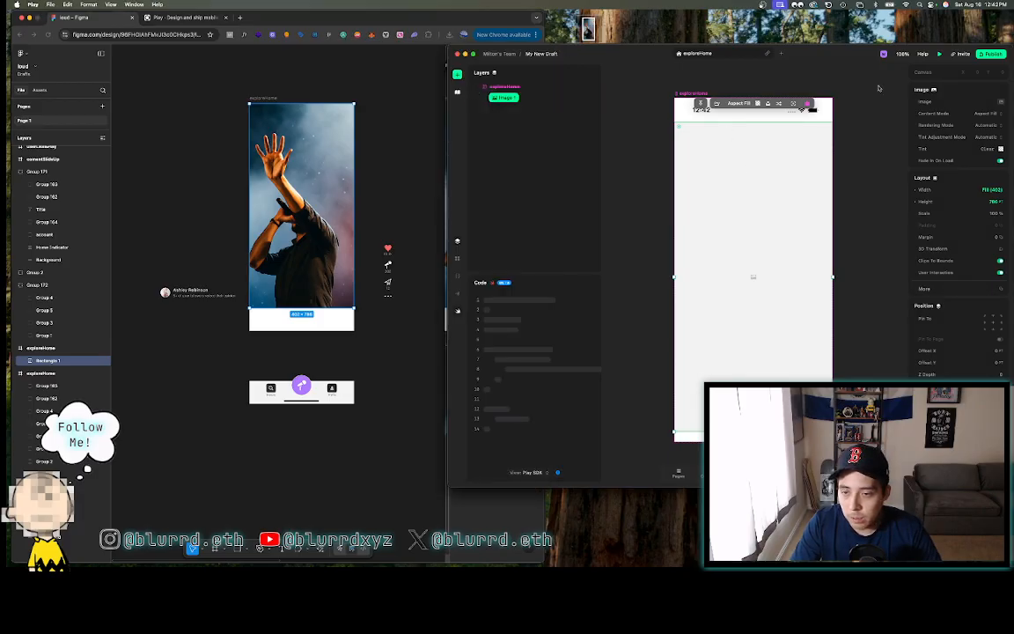
{"action": "left_click", "coordinate": [716, 103]}
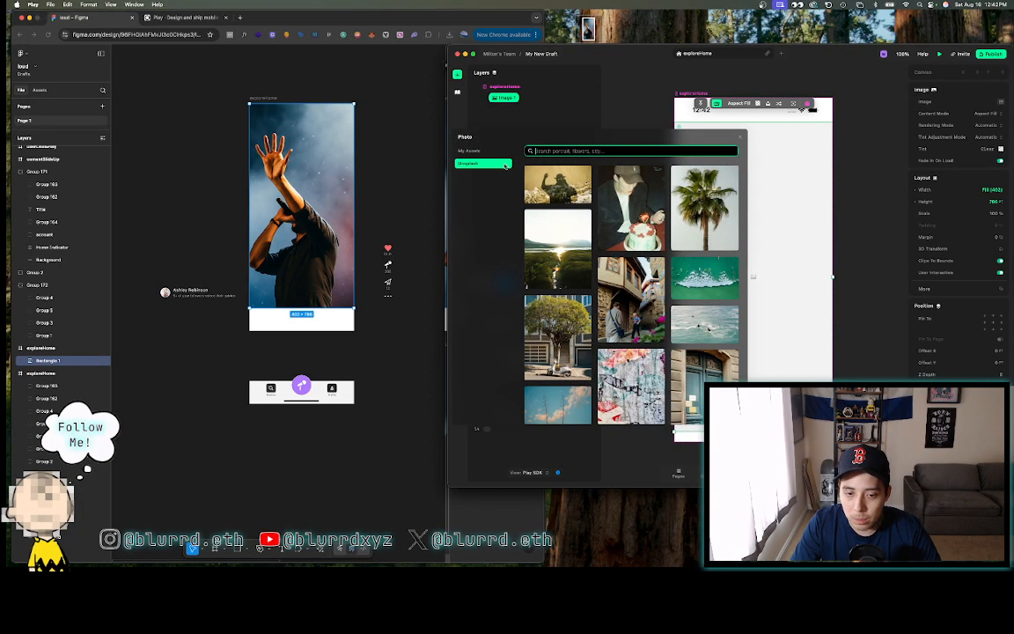
{"action": "left_click", "coordinate": [494, 153]}
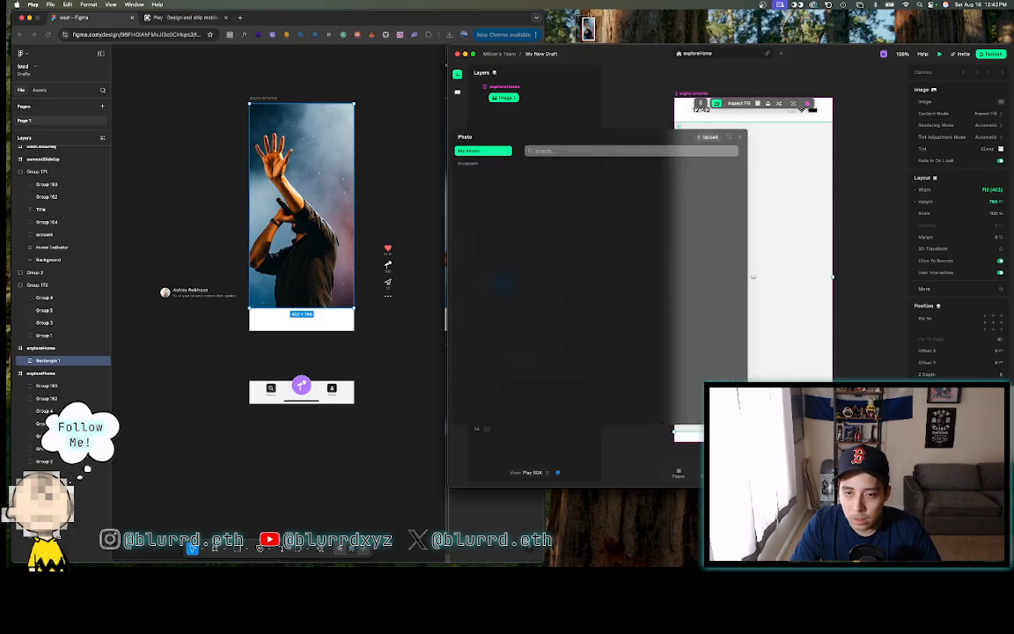
{"action": "left_click", "coordinate": [709, 136]}
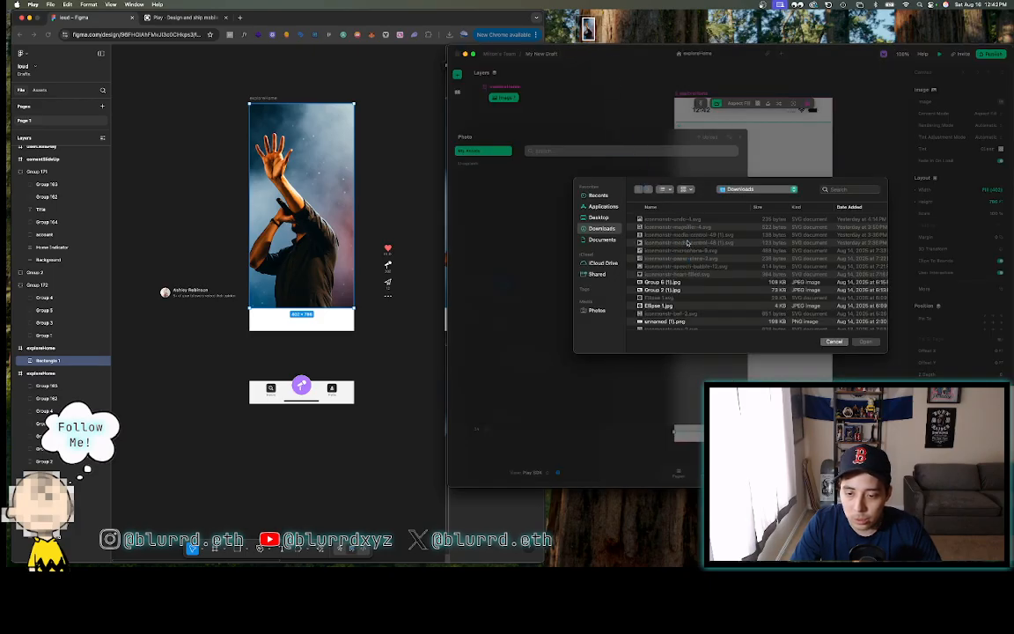
{"action": "left_click", "coordinate": [873, 343]}
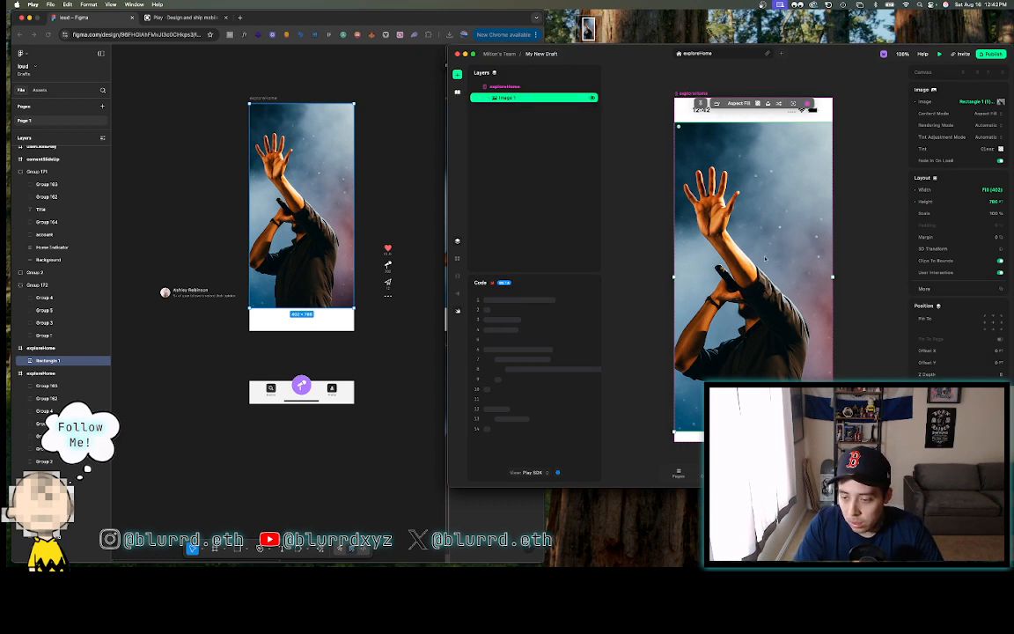
- Pin the image to the top, then select Figma's heart-and-counts icon column (Group 172)
{"action": "left_click", "coordinate": [993, 317]}
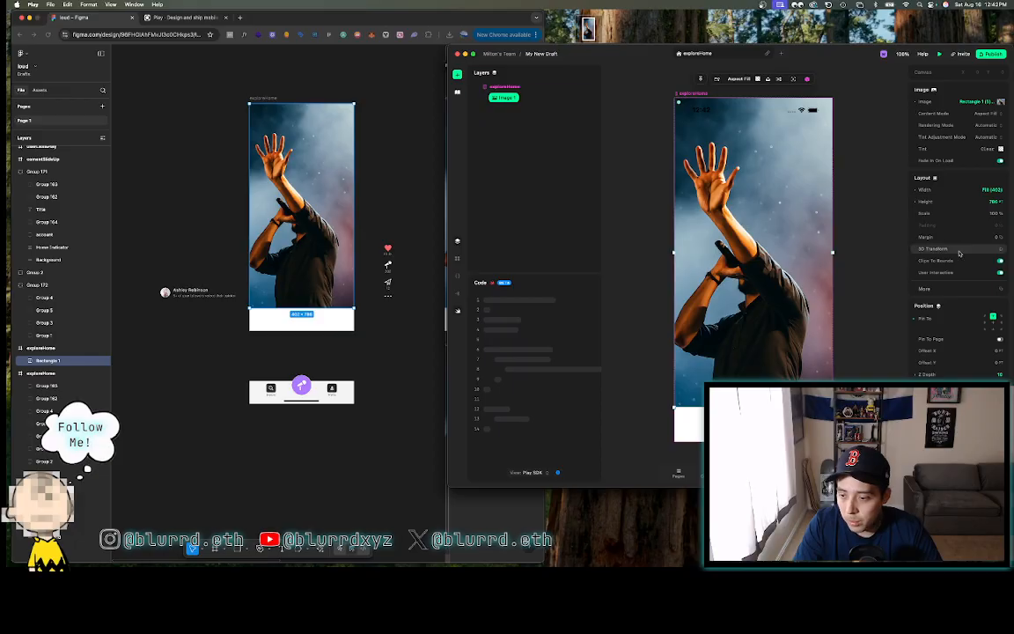
{"action": "left_click", "coordinate": [308, 92]}
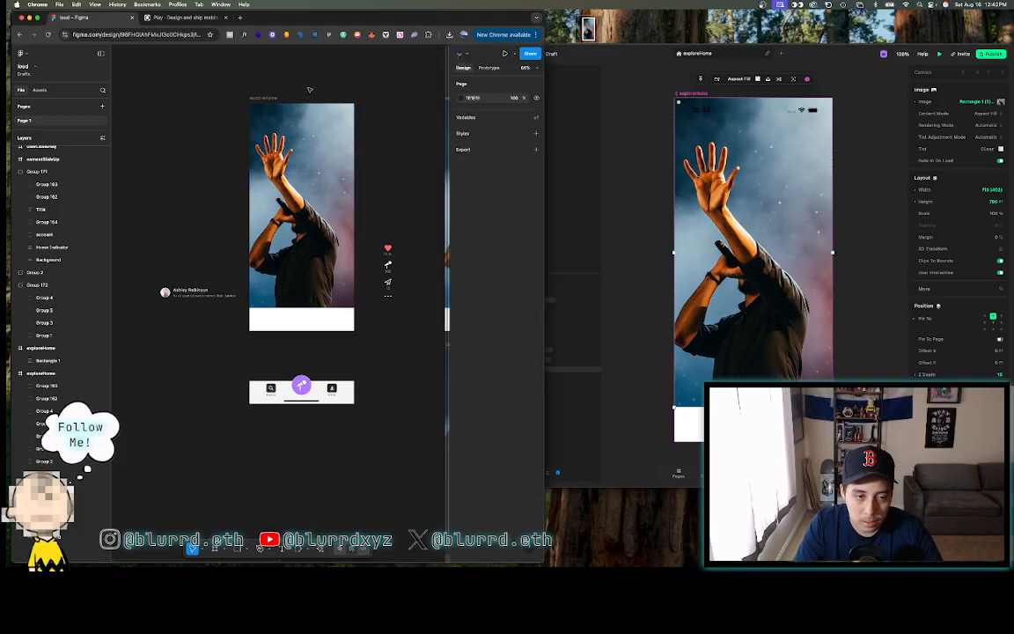
{"action": "left_click", "coordinate": [370, 121]}
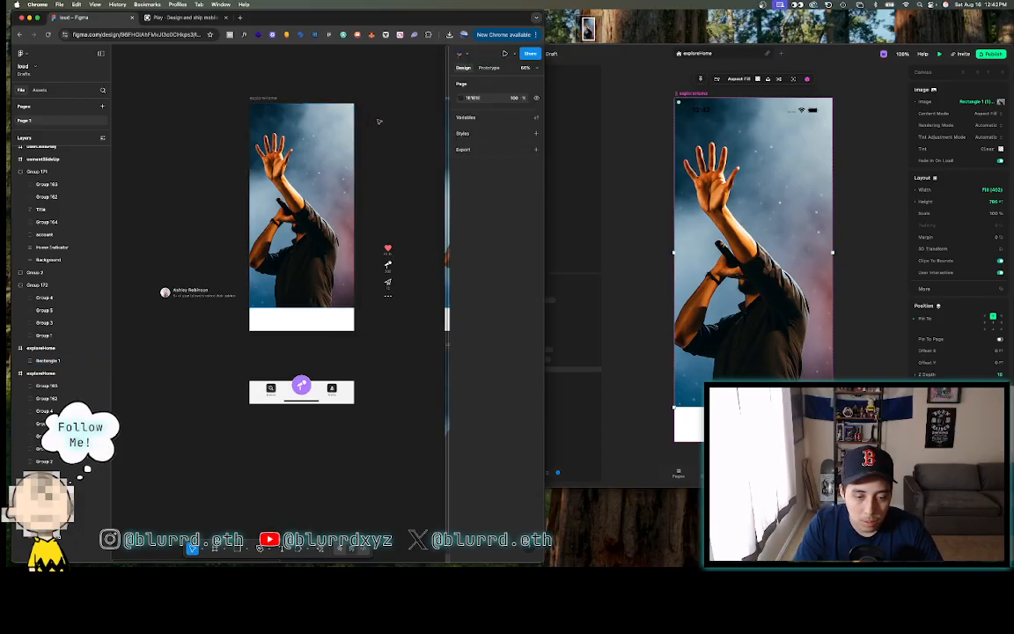
{"action": "left_click", "coordinate": [846, 364]}
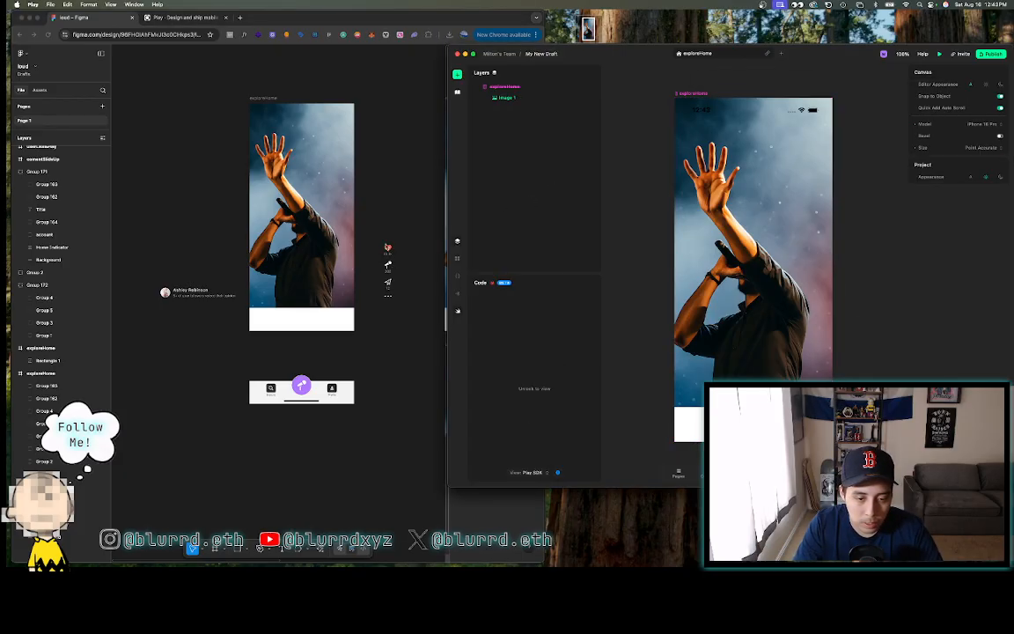
{"action": "left_click", "coordinate": [388, 264]}
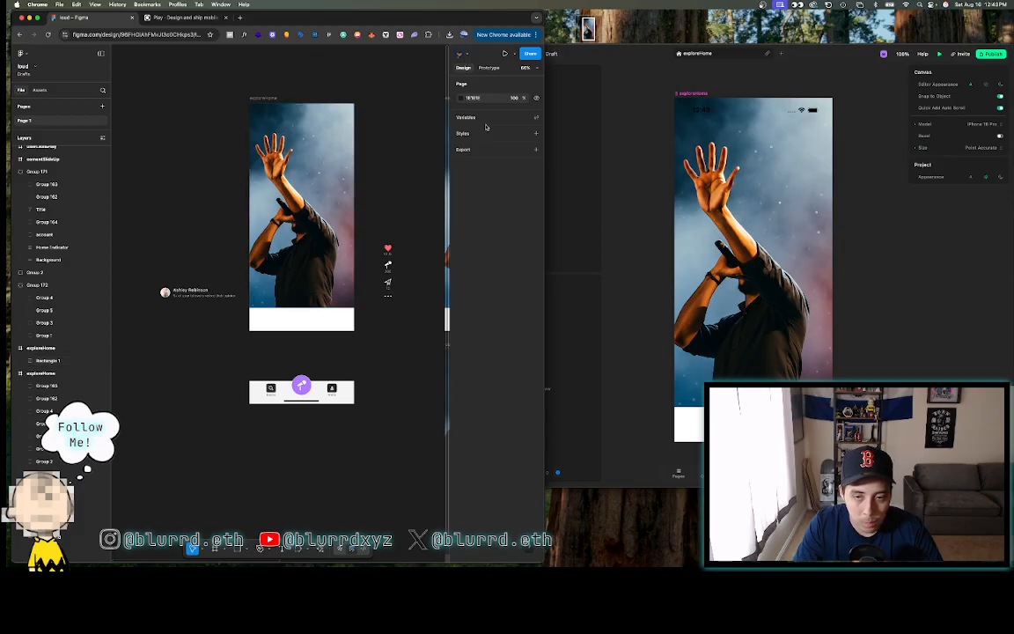
- Add Stack 1 to exploreHome, pin it bottom-right, and order it above Image 1
{"action": "left_click", "coordinate": [616, 97]}
{"action": "left_click", "coordinate": [488, 87]}
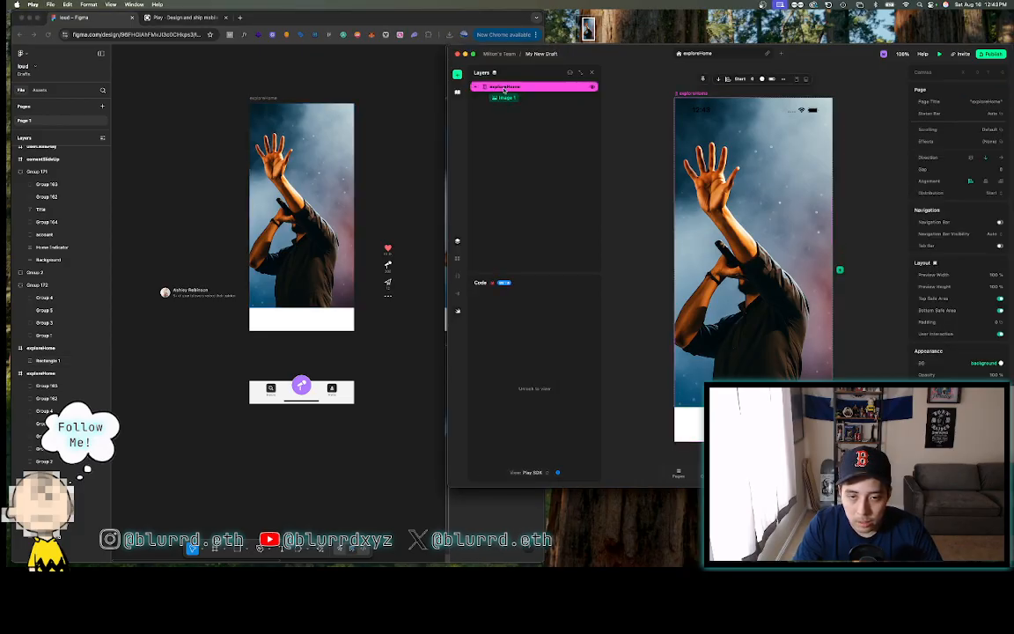
{"action": "left_click", "coordinate": [458, 77]}
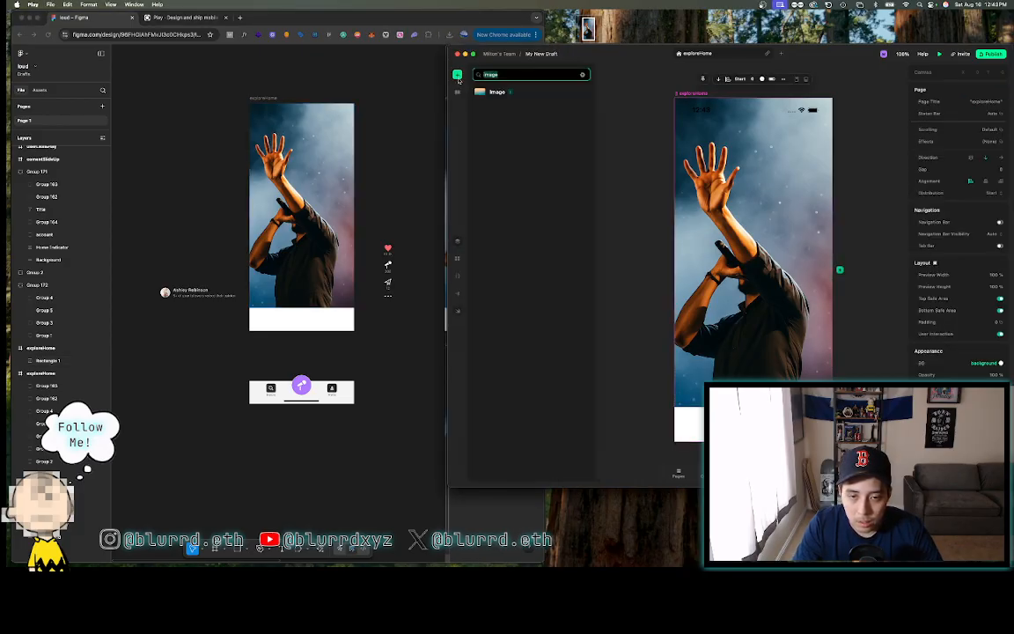
{"action": "key", "text": "BackSpace"}
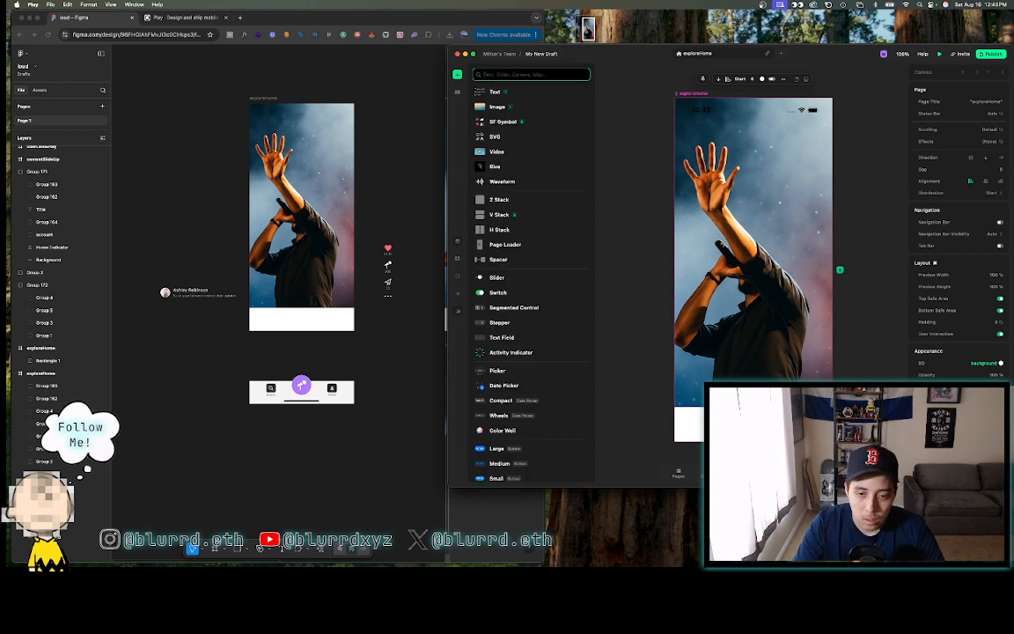
{"action": "left_click_drag", "start_coordinate": [498, 208], "coordinate": [720, 202]}
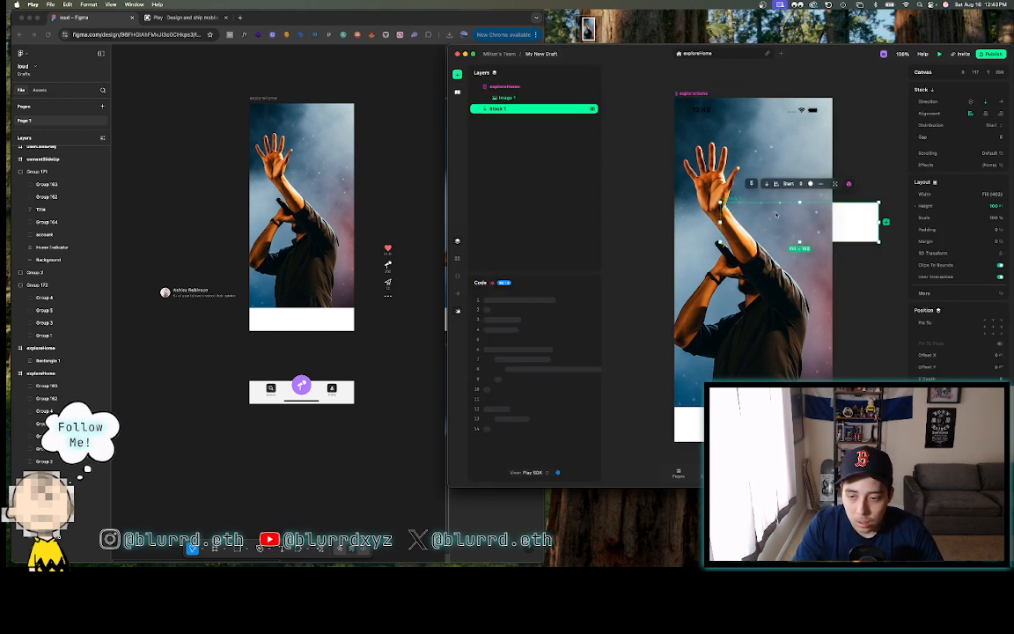
{"action": "left_click", "coordinate": [1001, 334]}
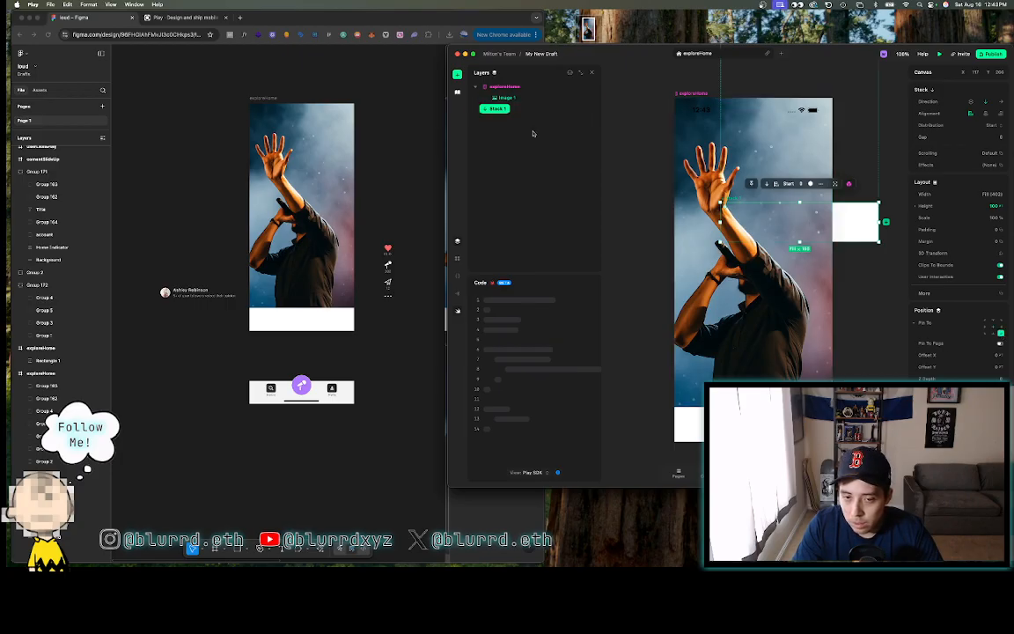
{"action": "left_click_drag", "start_coordinate": [503, 112], "coordinate": [506, 91]}
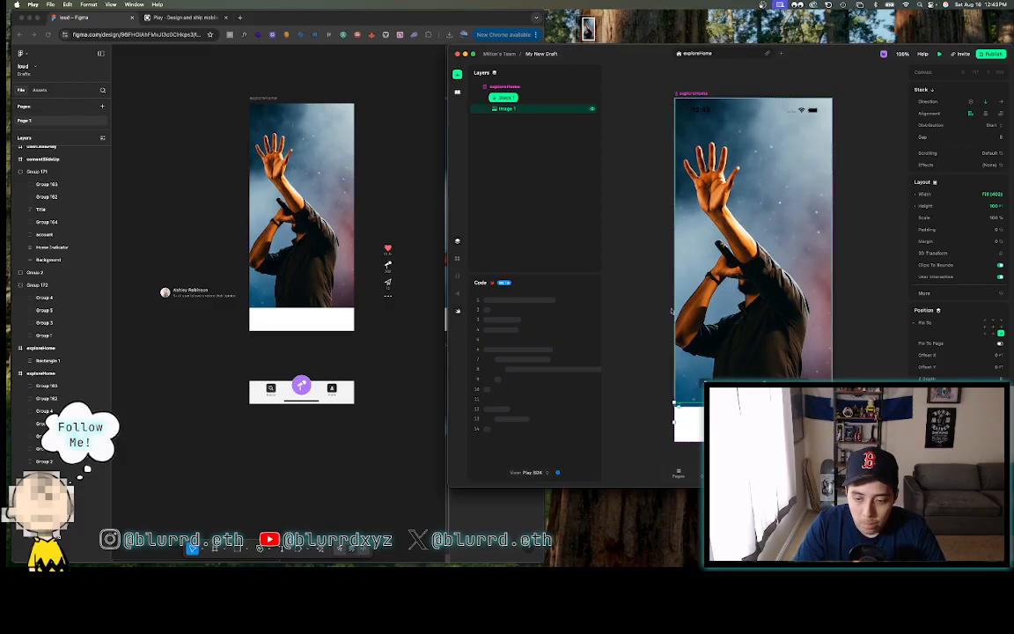
- Check the icon column's size in Figma and set Play's Stack 1 width to 35
{"action": "left_click", "coordinate": [361, 230]}
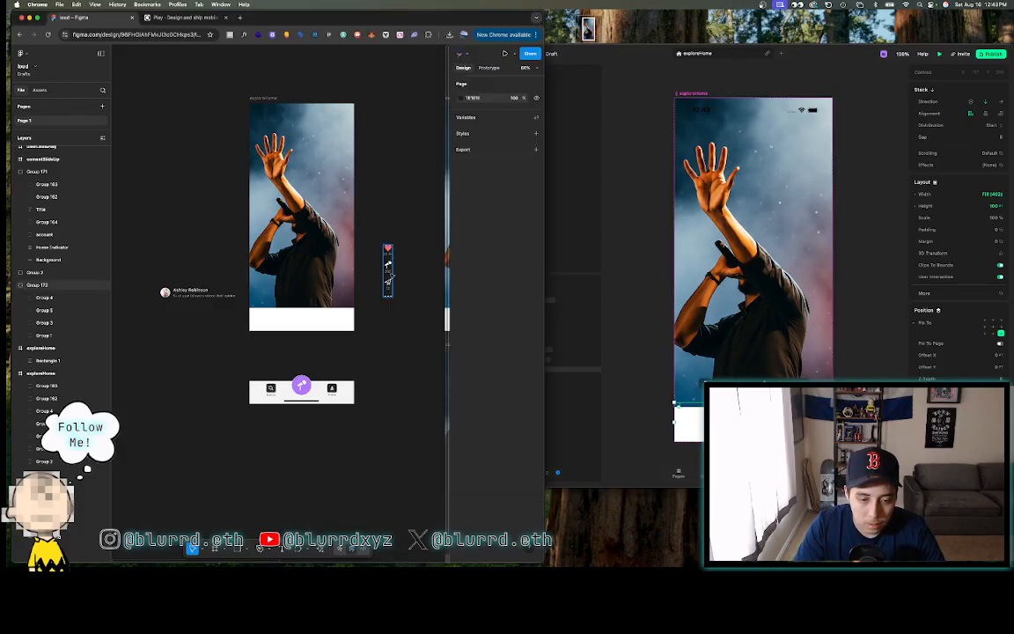
{"action": "left_click", "coordinate": [388, 265]}
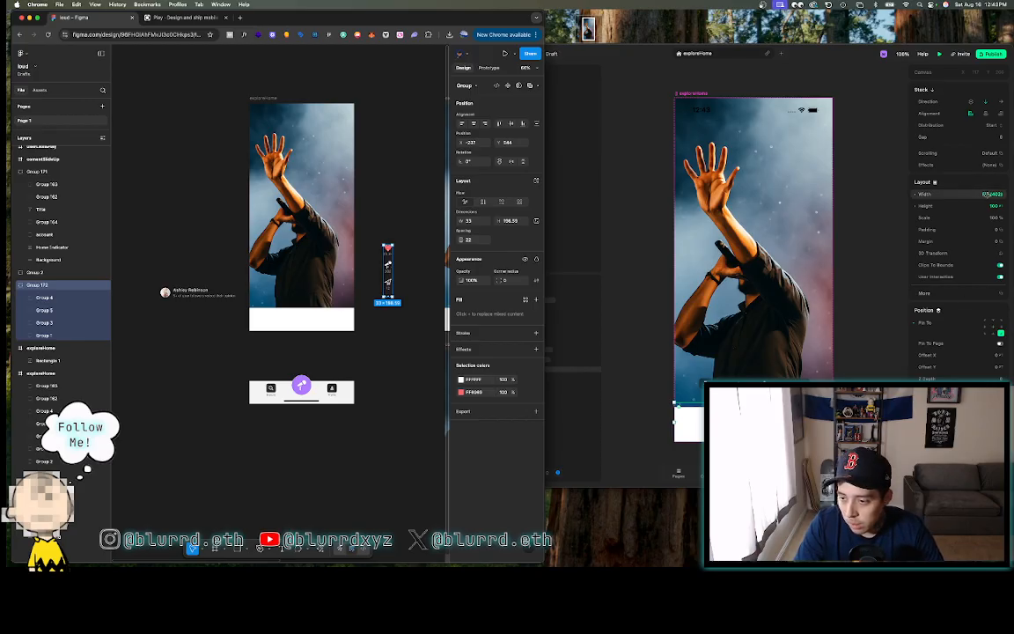
{"action": "left_click", "coordinate": [991, 193]}
{"action": "type", "text": "3"}
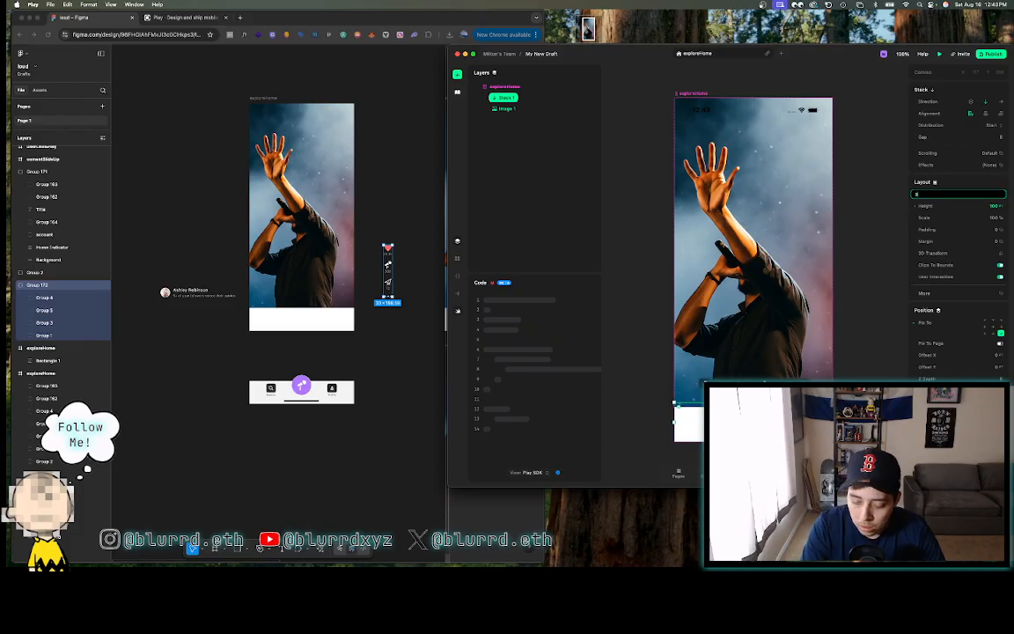
{"action": "type", "text": "5"}
{"action": "key", "text": "Return"}
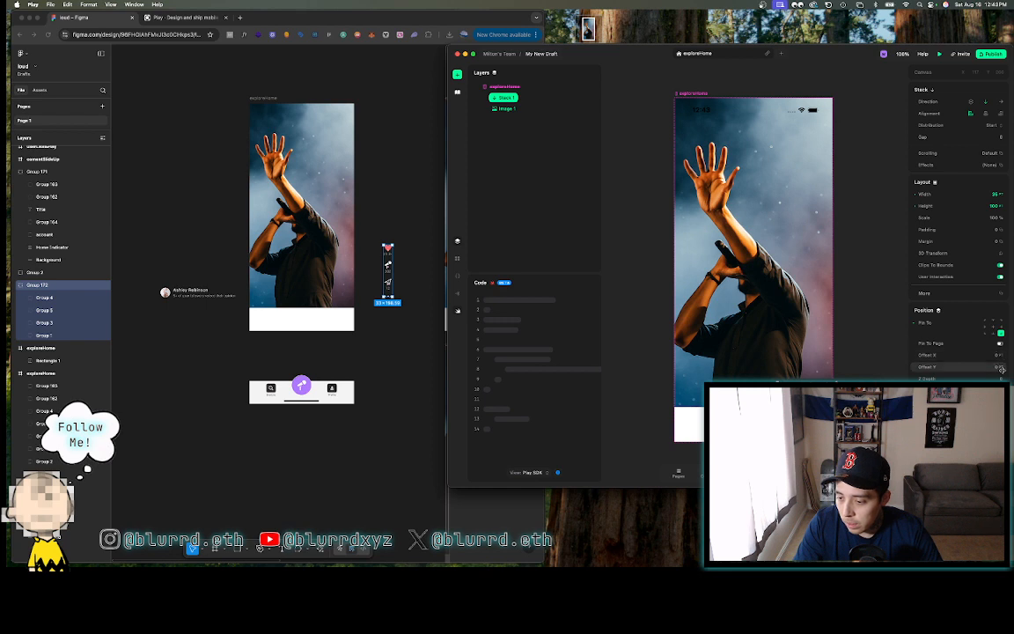
- Give Stack 1 a 50 pt bottom margin
{"action": "left_click", "coordinate": [997, 243]}
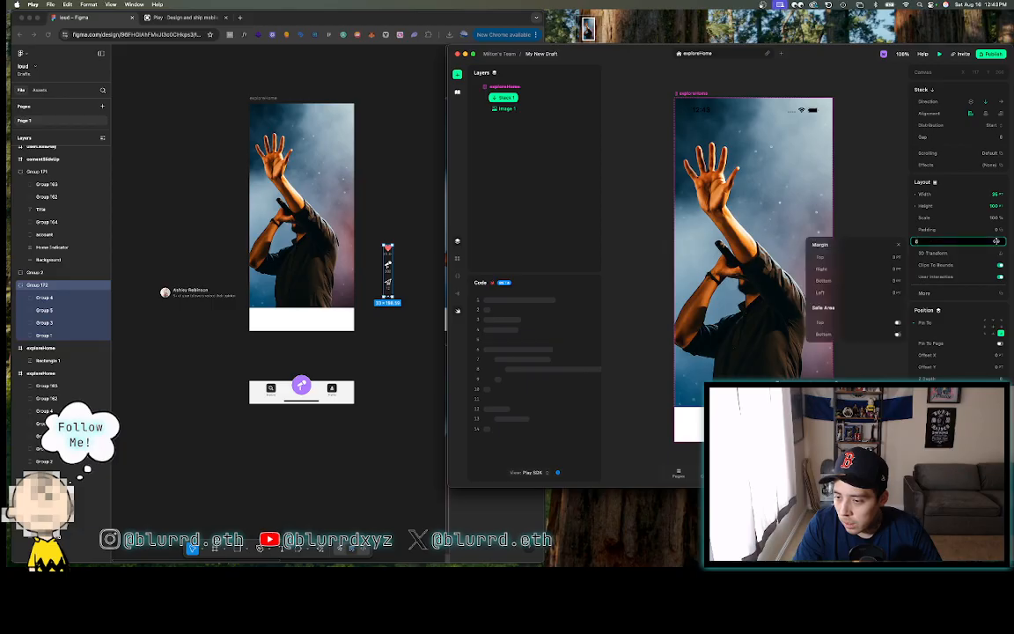
{"action": "left_click", "coordinate": [896, 282]}
{"action": "type", "text": "50"}
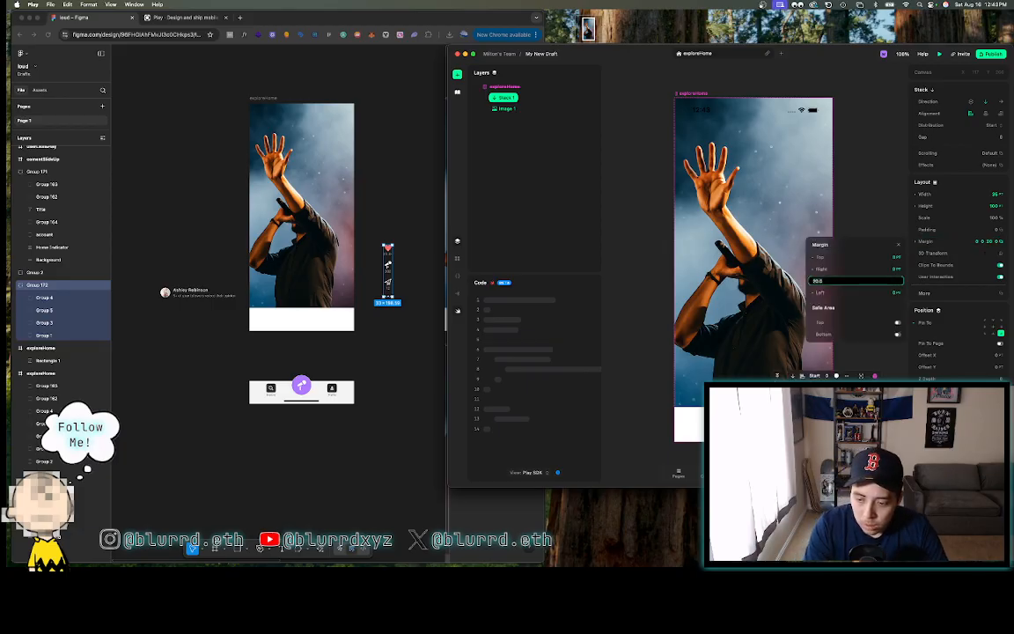
{"action": "key", "text": "Return"}
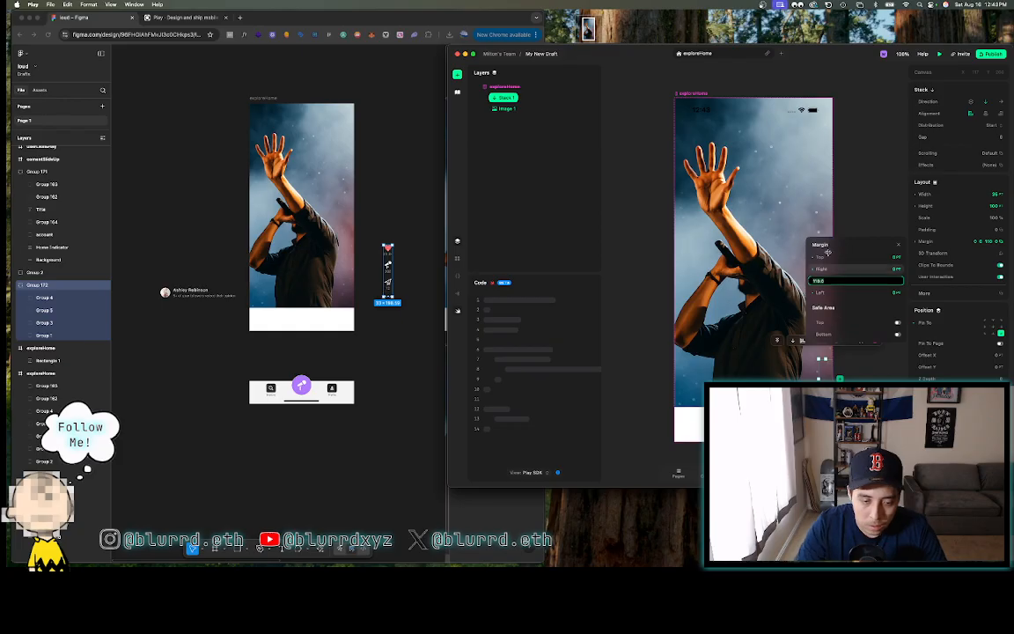
{"action": "left_click", "coordinate": [384, 297]}
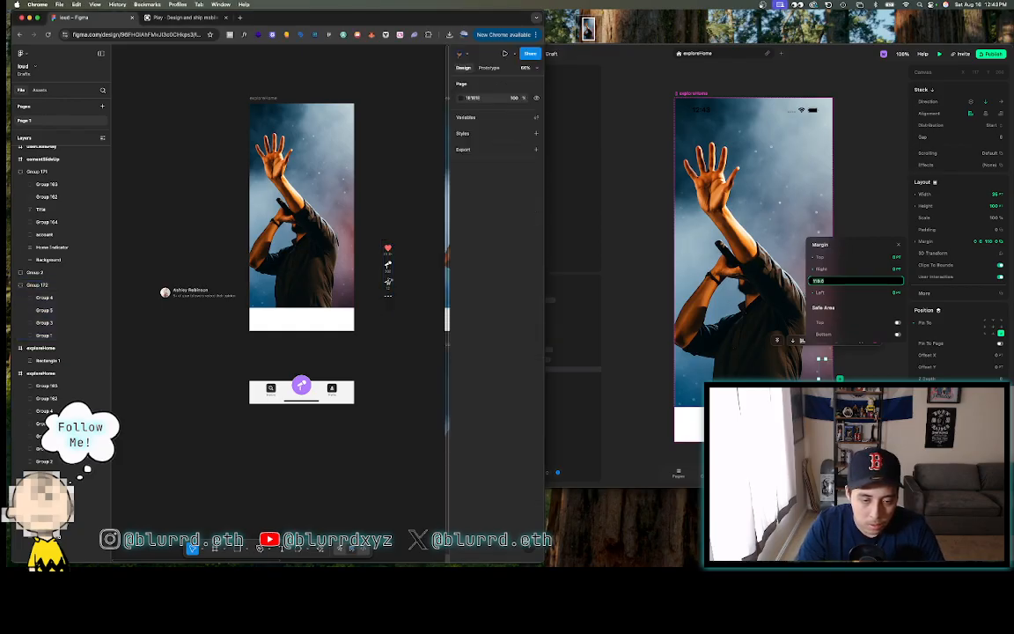
- Move the icon column into the explorerHome frame and draw a 128-tall grey rectangle below it
{"action": "left_click_drag", "start_coordinate": [388, 280], "coordinate": [345, 283]}
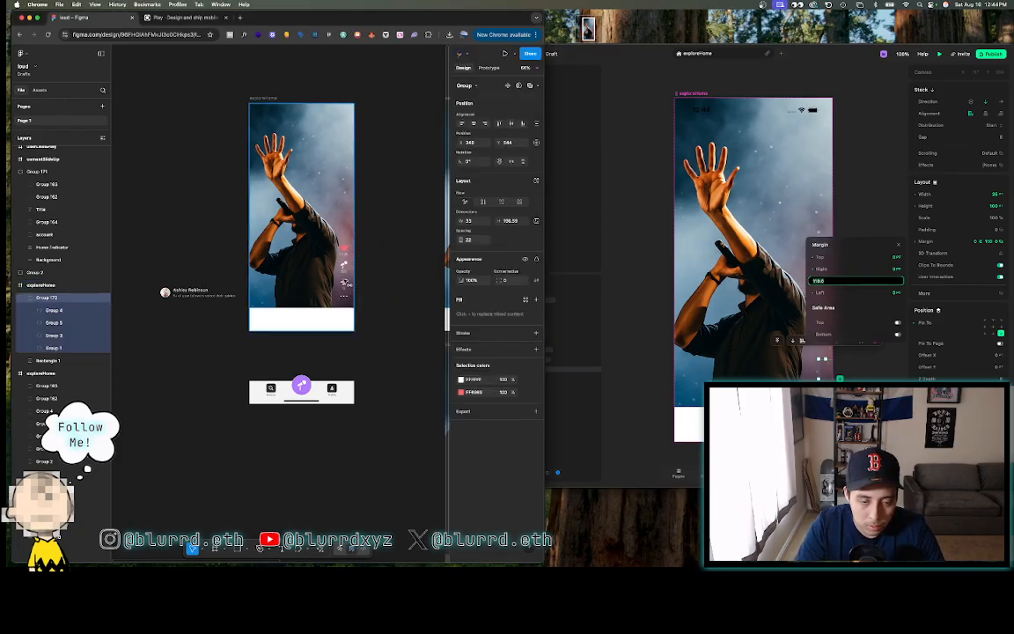
{"action": "left_click", "coordinate": [377, 303]}
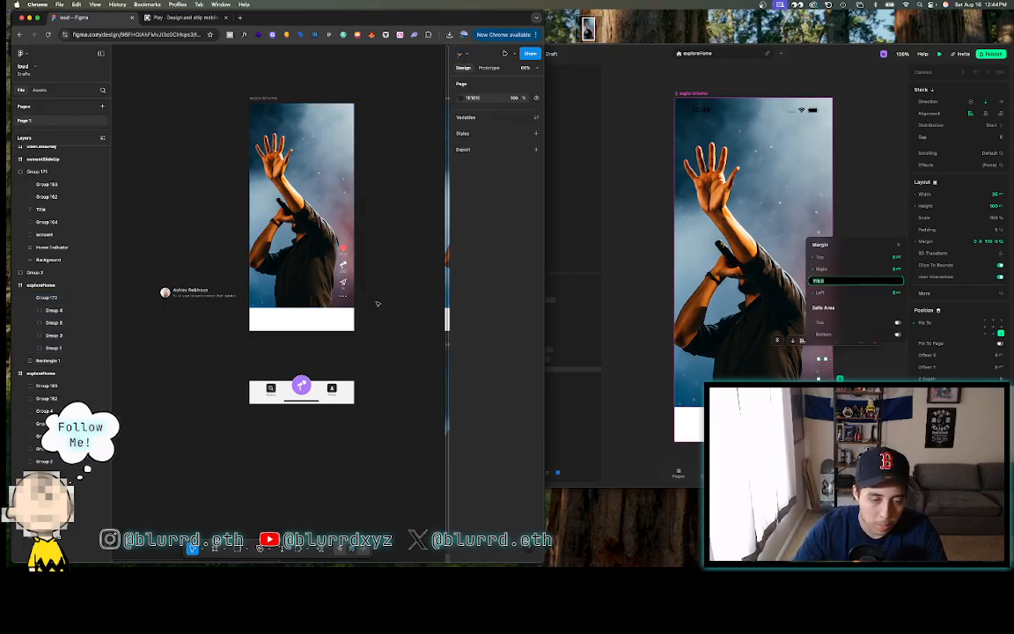
{"action": "scroll", "coordinate": [377, 304], "scroll_direction": "up", "scroll_amount": 6}
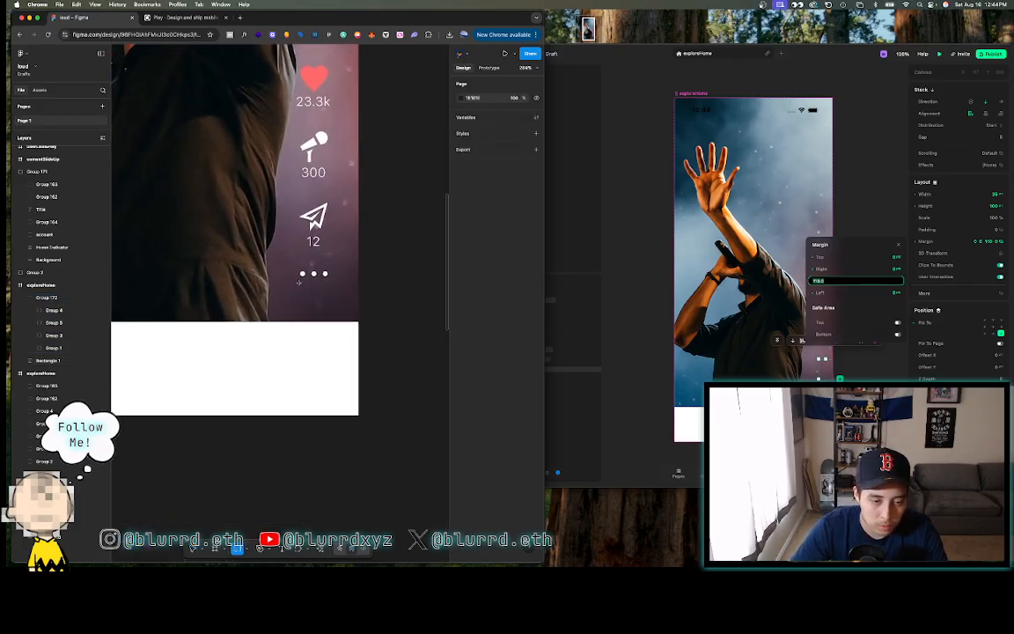
{"action": "left_click_drag", "start_coordinate": [287, 282], "coordinate": [344, 413]}
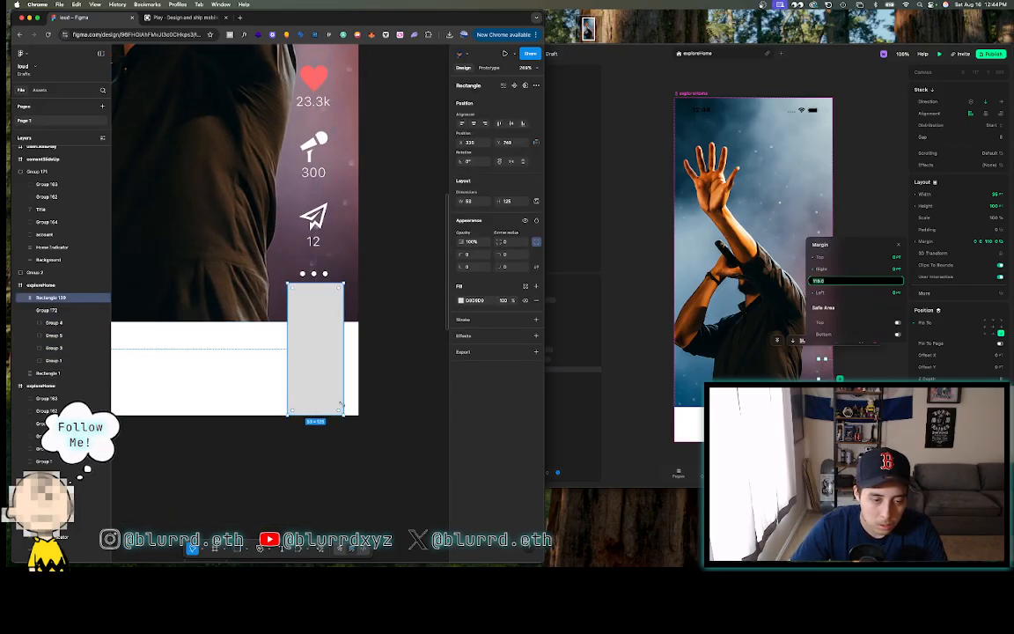
{"action": "left_click_drag", "start_coordinate": [302, 283], "coordinate": [294, 308]}
- Inspect the background, icon column and grey rectangle, then move the rectangle outside the frame
{"action": "left_click", "coordinate": [309, 275]}
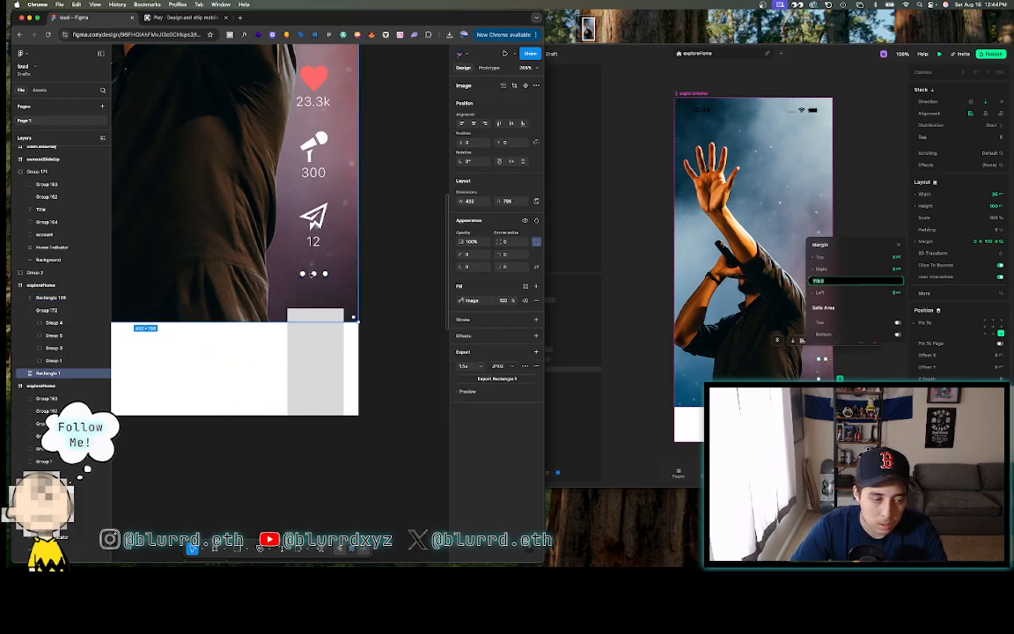
{"action": "left_click", "coordinate": [306, 275]}
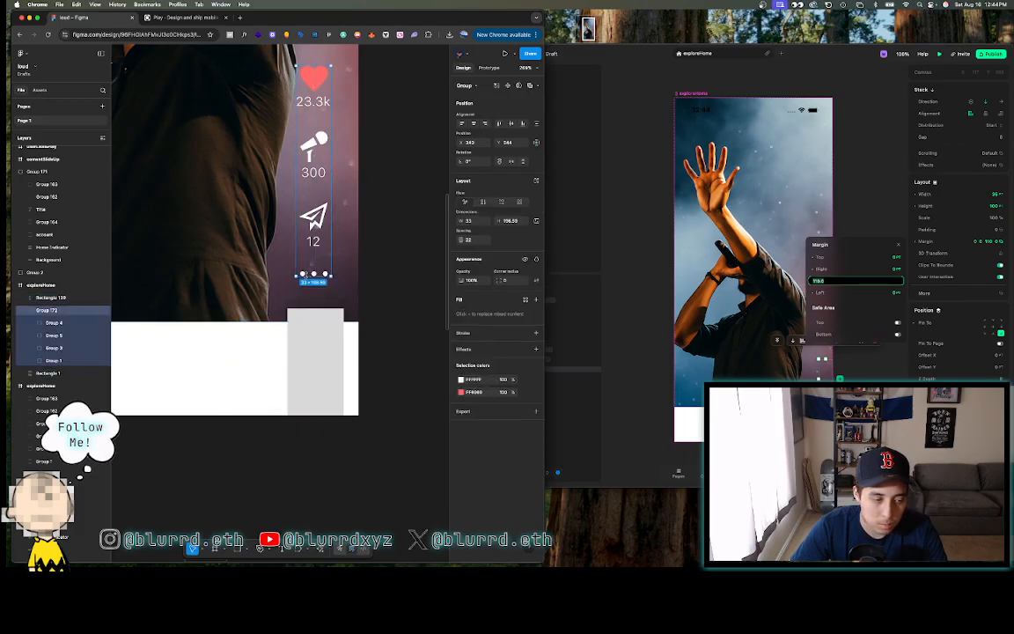
{"action": "left_click", "coordinate": [297, 318]}
{"action": "left_click", "coordinate": [307, 275], "text": "shift"}
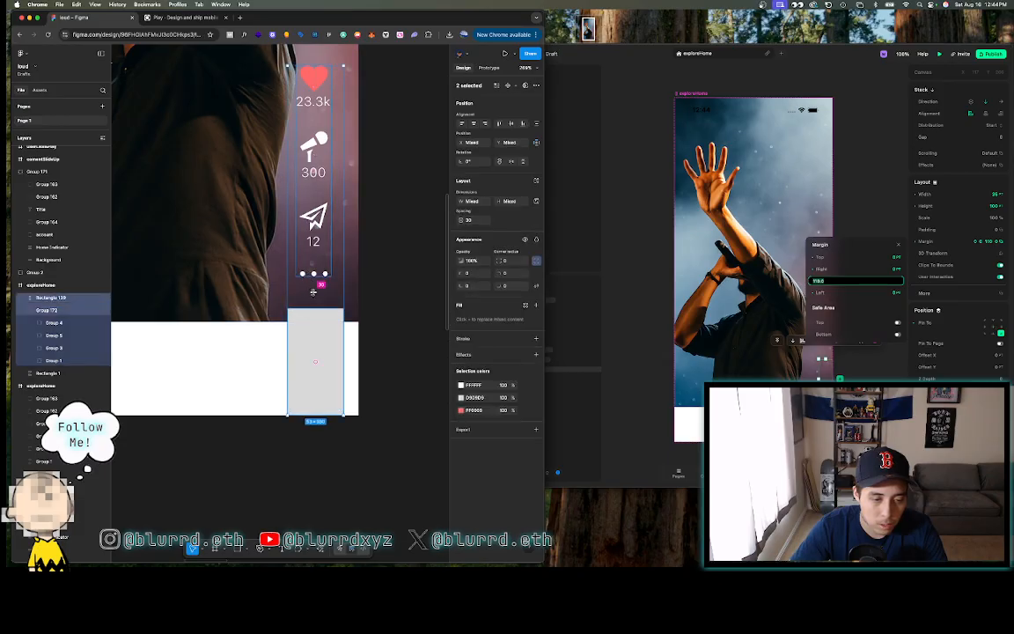
{"action": "left_click", "coordinate": [384, 289]}
{"action": "scroll", "coordinate": [385, 290], "scroll_direction": "down", "scroll_amount": 2}
{"action": "left_click", "coordinate": [341, 324]}
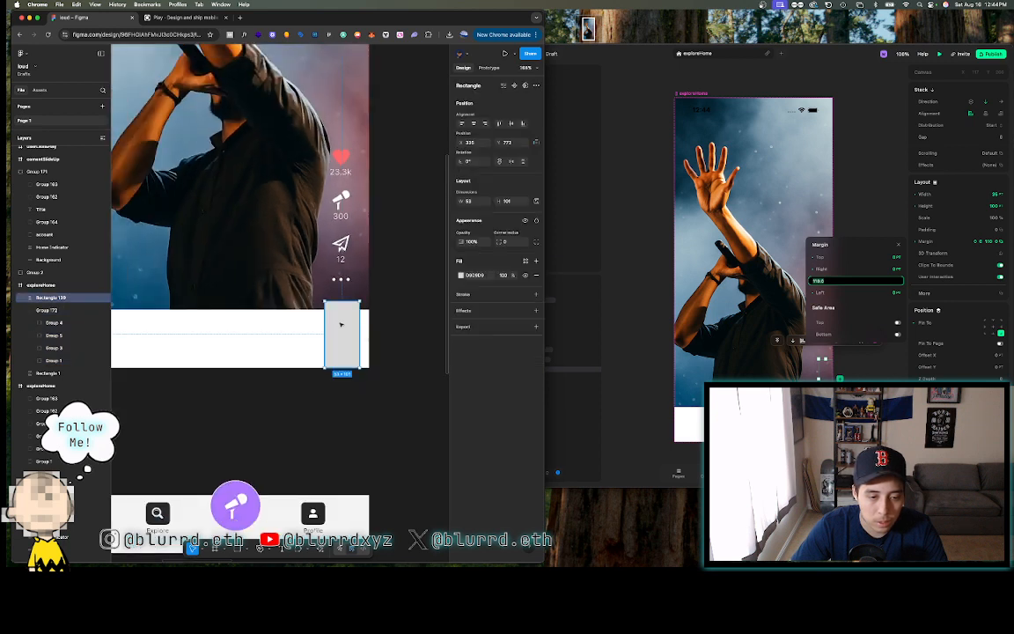
{"action": "left_click", "coordinate": [536, 241]}
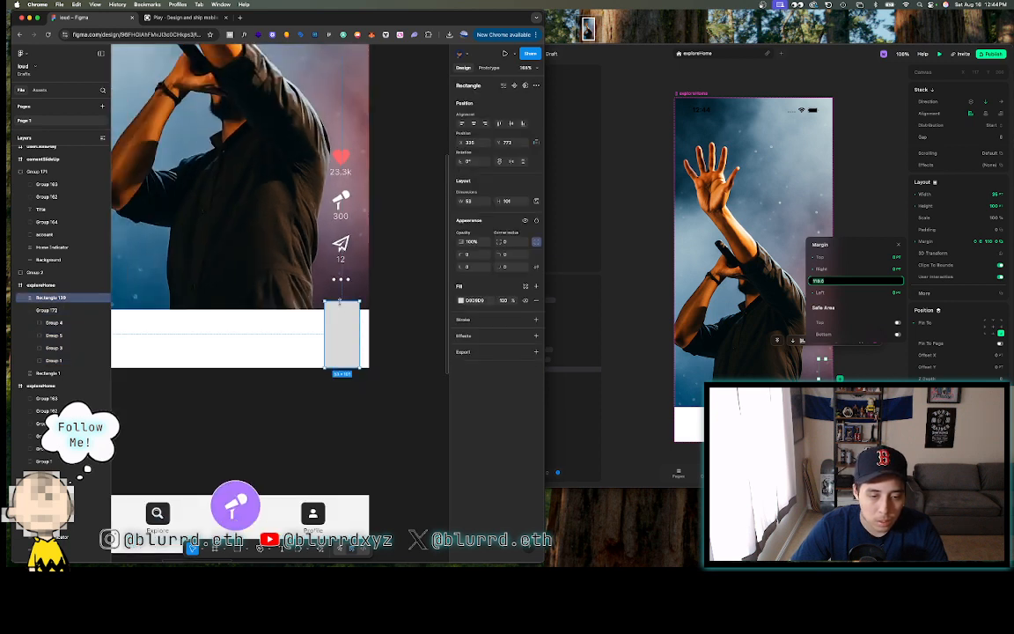
{"action": "left_click_drag", "start_coordinate": [340, 334], "coordinate": [423, 333]}
- Place the grey rectangle taller in the frame's bottom-right corner beneath the icon column
{"action": "left_click", "coordinate": [342, 257]}
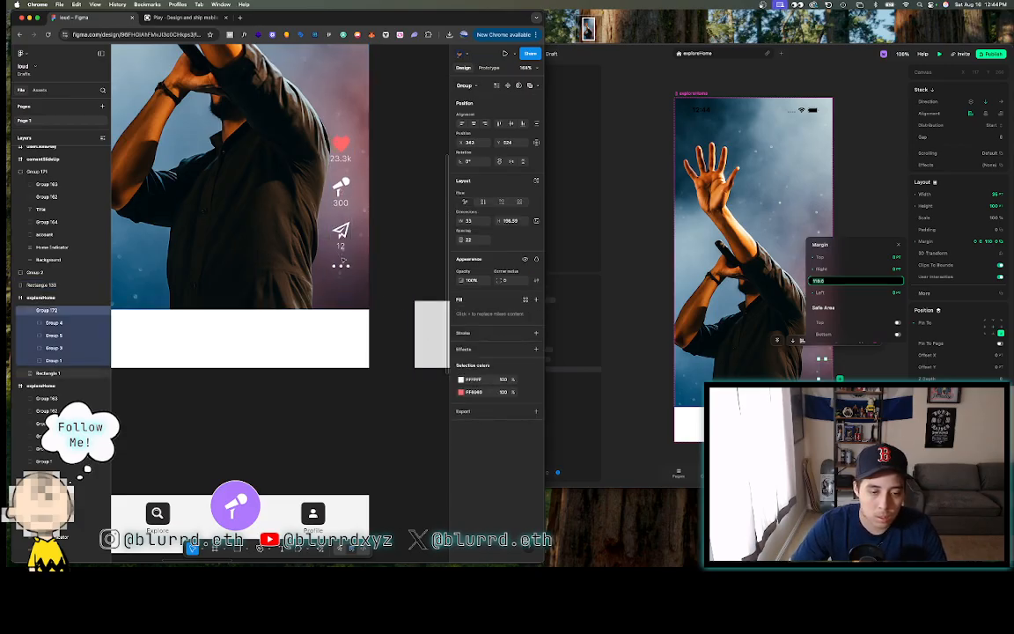
{"action": "scroll", "coordinate": [344, 260], "scroll_direction": "down", "scroll_amount": 5}
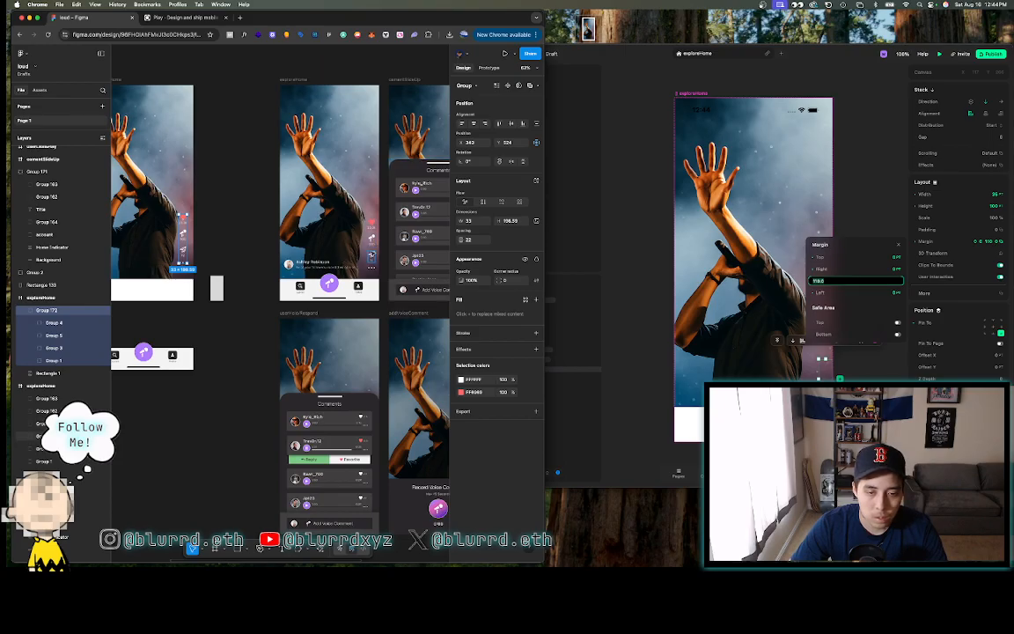
{"action": "left_click", "coordinate": [230, 231]}
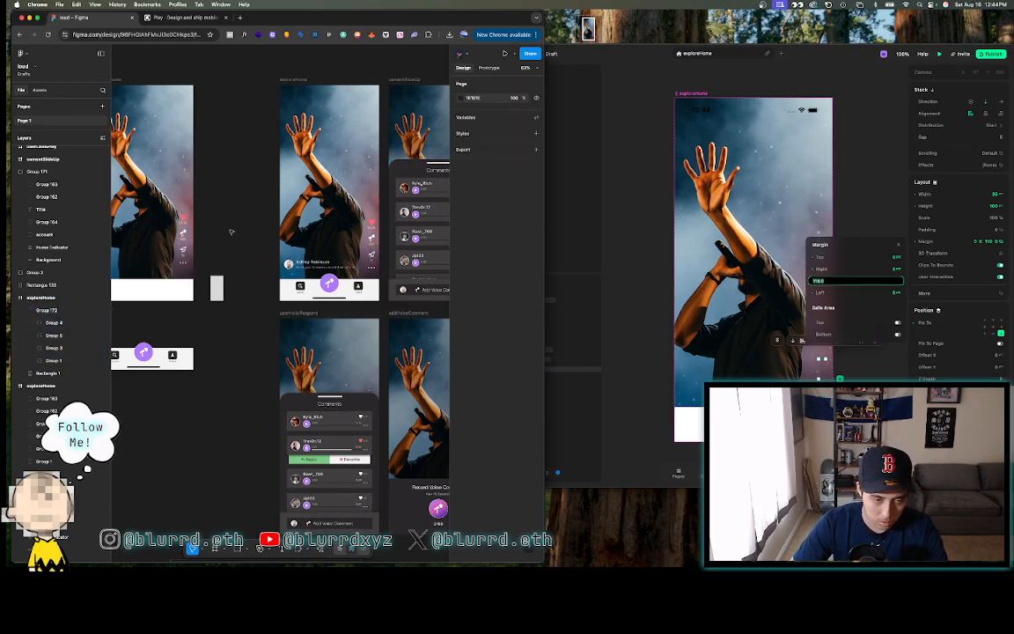
{"action": "left_click", "coordinate": [182, 230]}
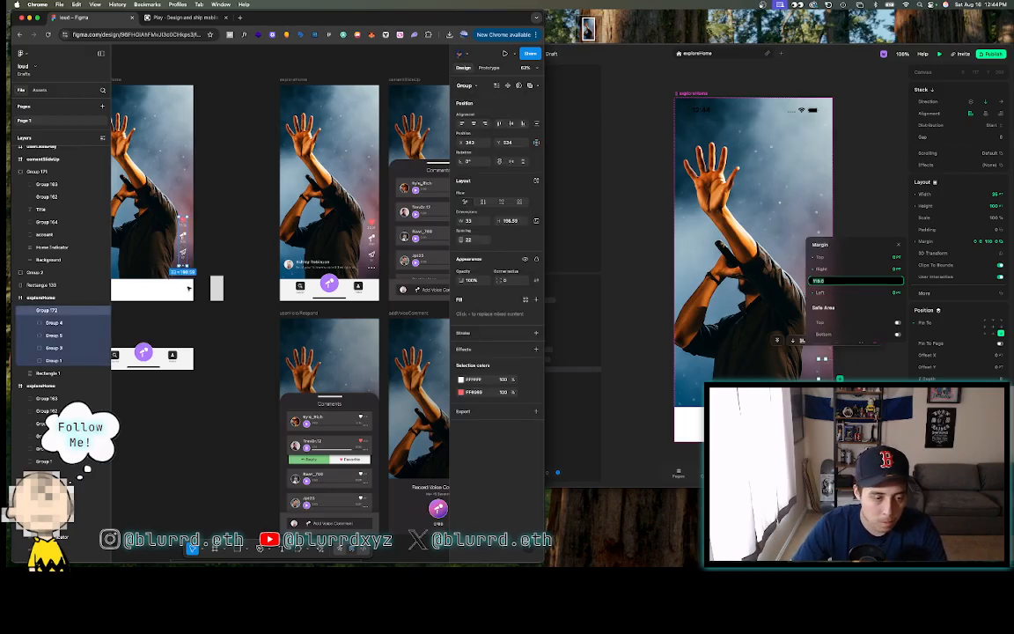
{"action": "scroll", "coordinate": [195, 286], "scroll_direction": "up", "scroll_amount": 5, "text": "ctrl"}
{"action": "left_click_drag", "start_coordinate": [286, 290], "coordinate": [231, 285]}
{"action": "scroll", "coordinate": [231, 285], "scroll_direction": "up", "scroll_amount": 8, "text": "ctrl"}
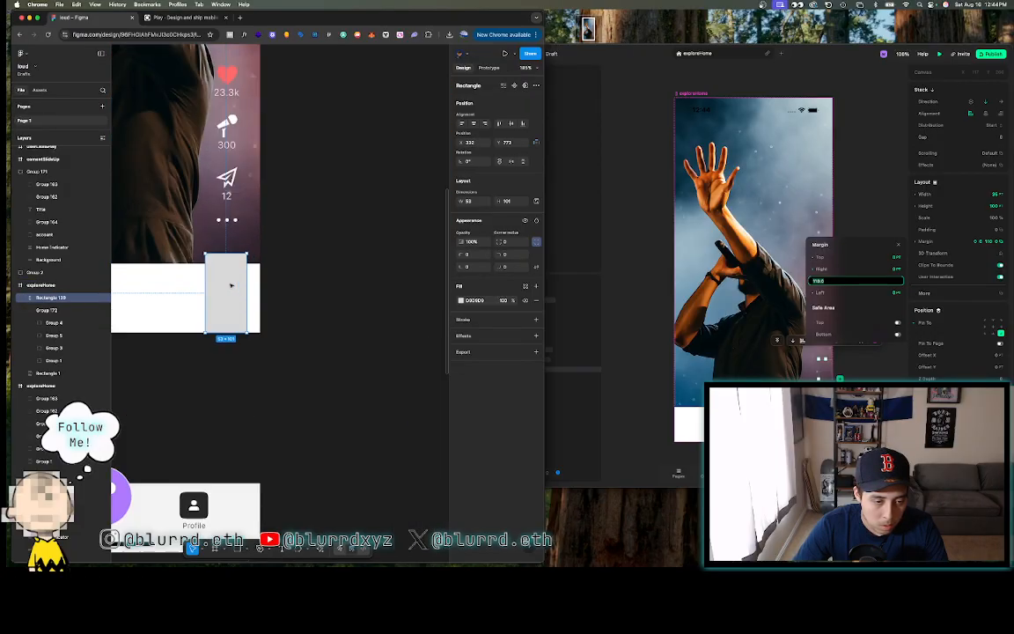
{"action": "left_click_drag", "start_coordinate": [227, 235], "coordinate": [230, 210]}
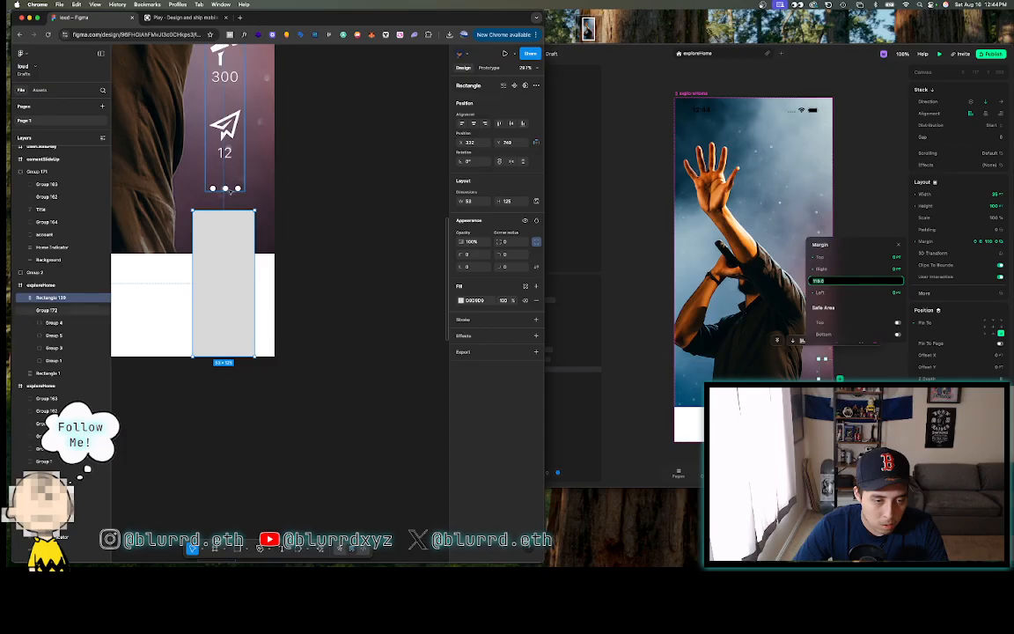
{"action": "left_click", "coordinate": [225, 194], "text": "shift"}
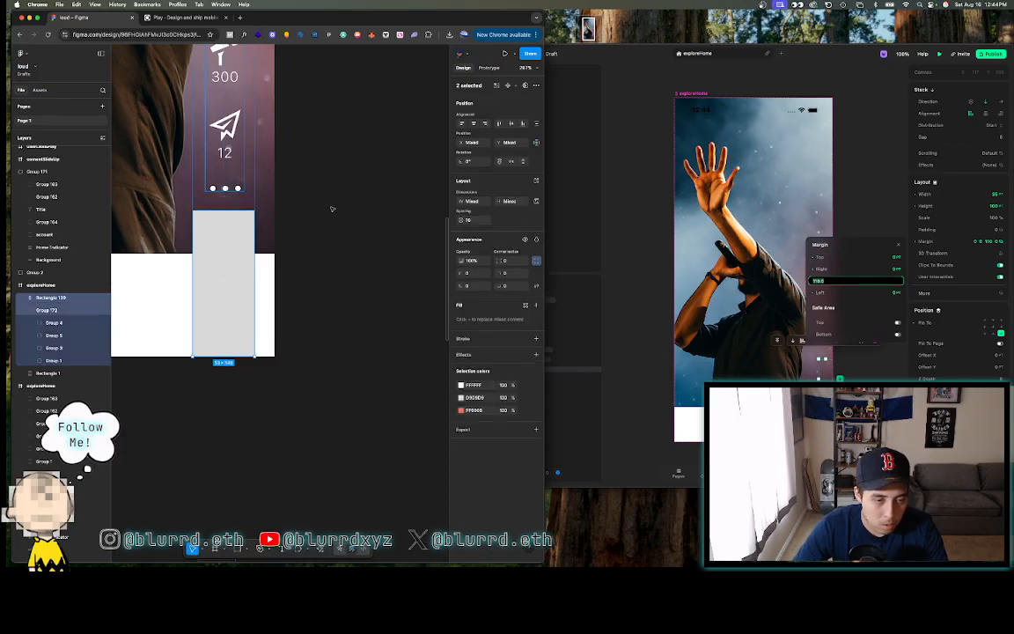
{"action": "left_click", "coordinate": [216, 260]}
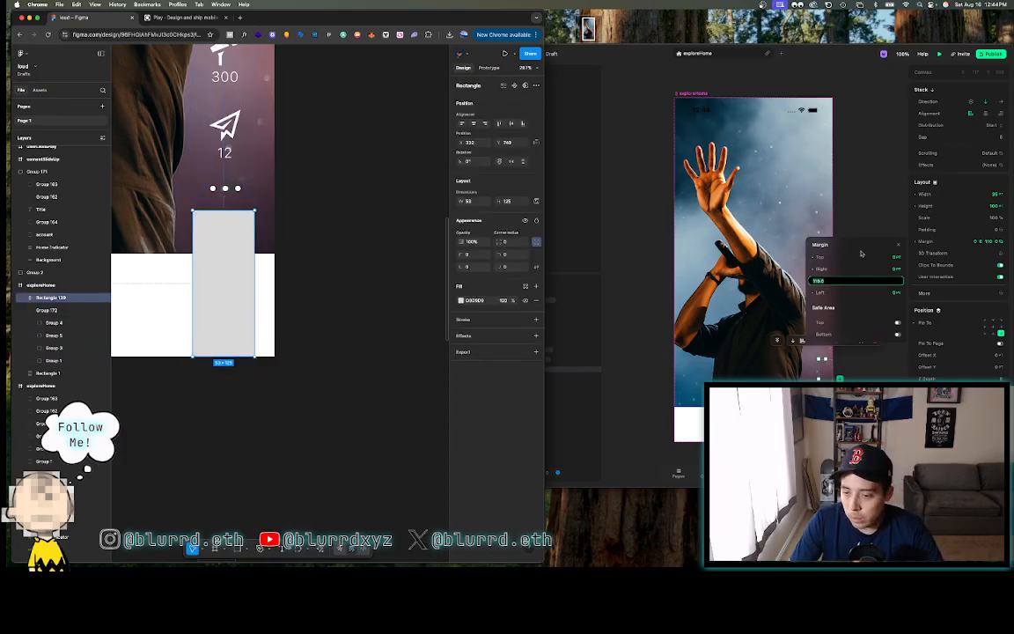
- Set the measuring rectangle to 25% opacity, then delete it
{"action": "key", "text": "2"}
{"action": "key", "text": "5"}
{"action": "key", "text": "Return"}
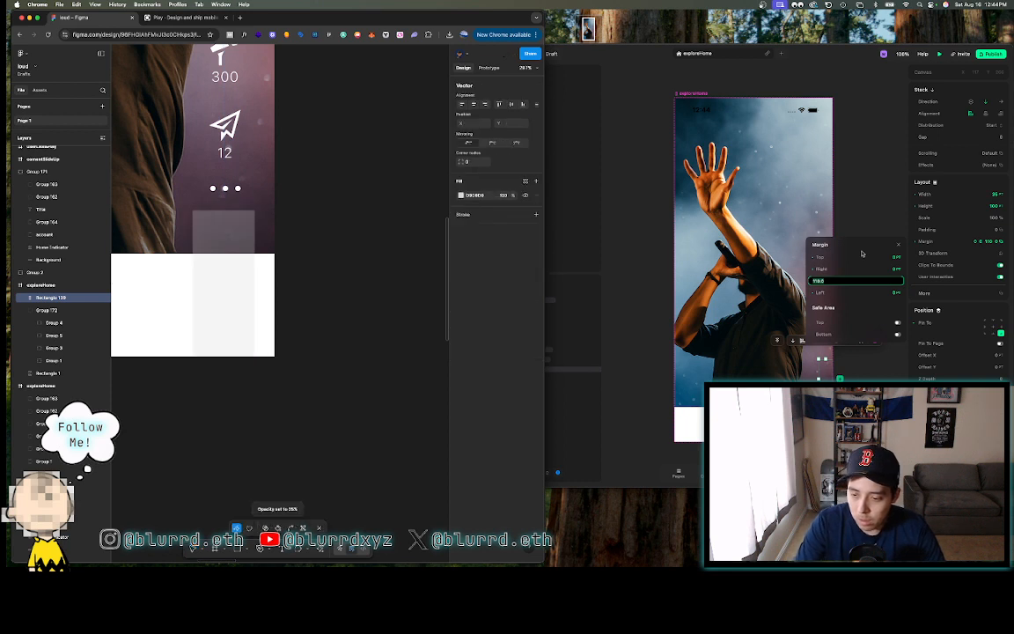
{"action": "key", "text": "Escape"}
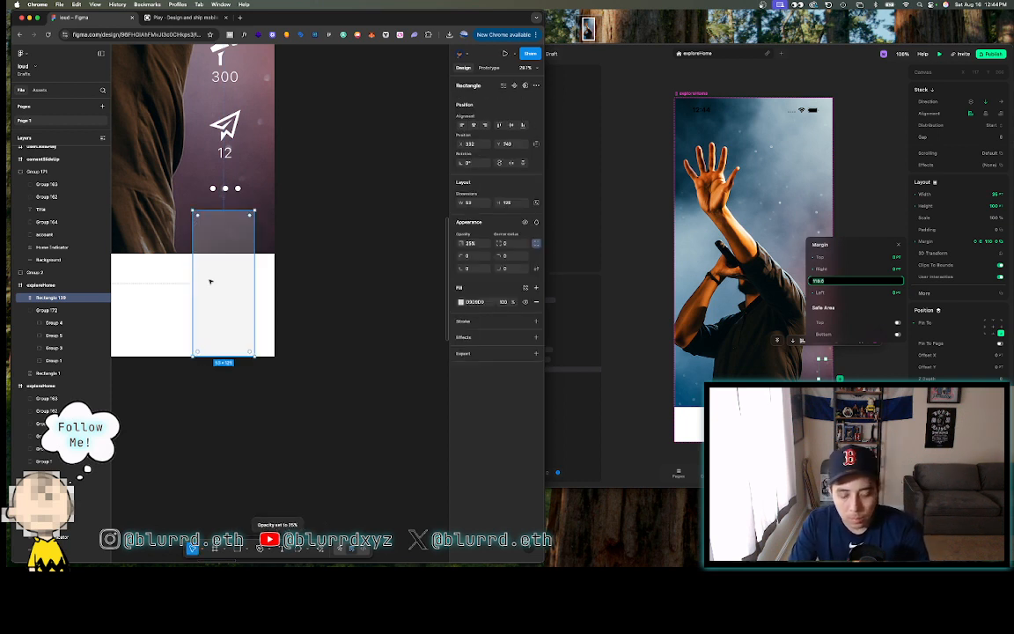
{"action": "key", "text": "Delete"}
{"action": "left_click", "coordinate": [846, 279]}
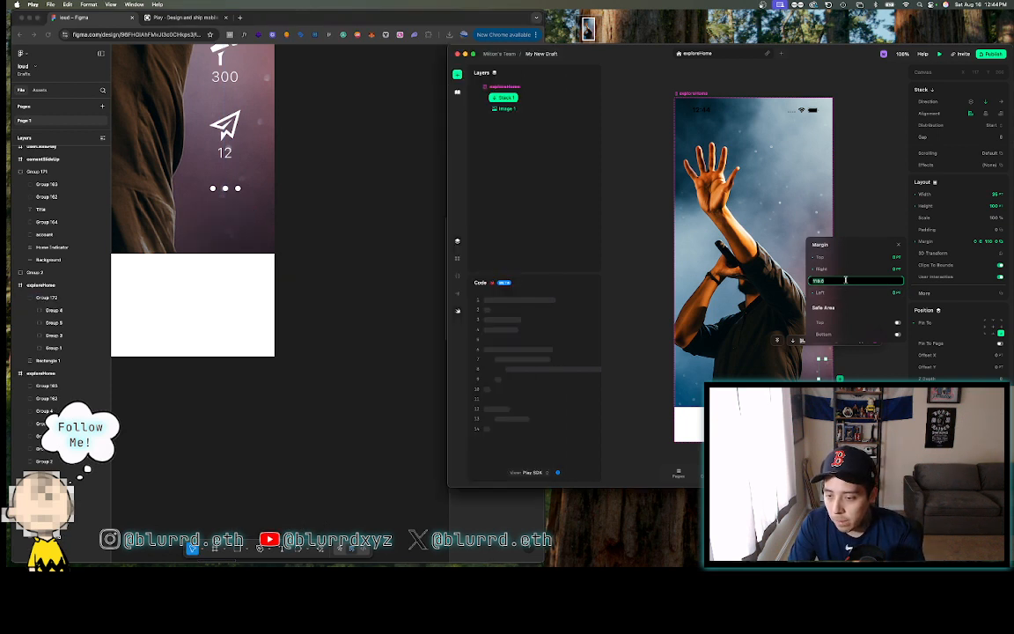
- Set the Play stack's bottom margin to 125
{"action": "type", "text": "125"}
{"action": "key", "text": "Return"}
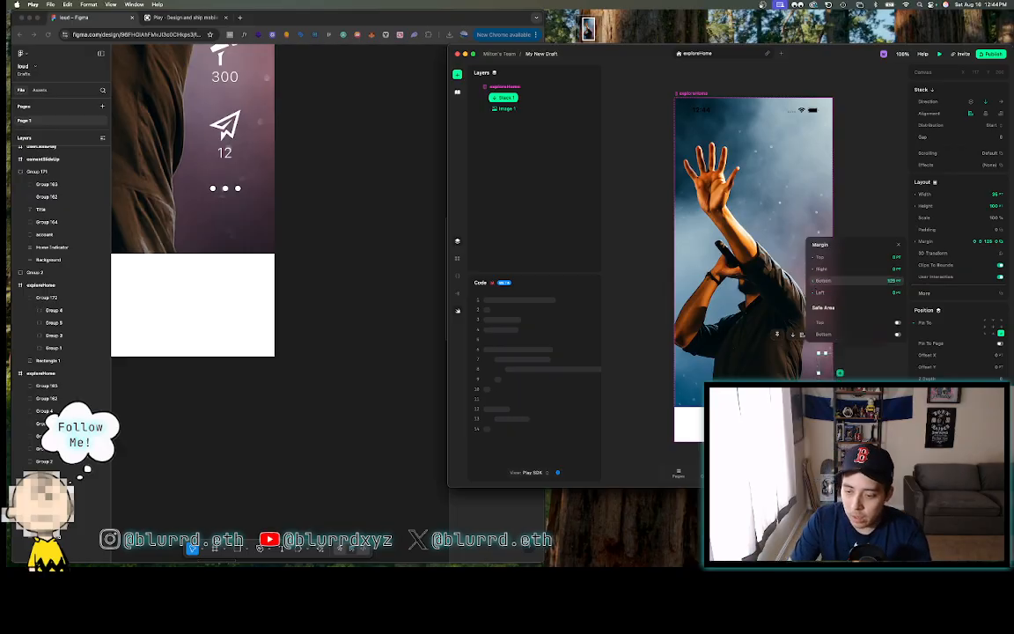
{"action": "left_click", "coordinate": [386, 172]}
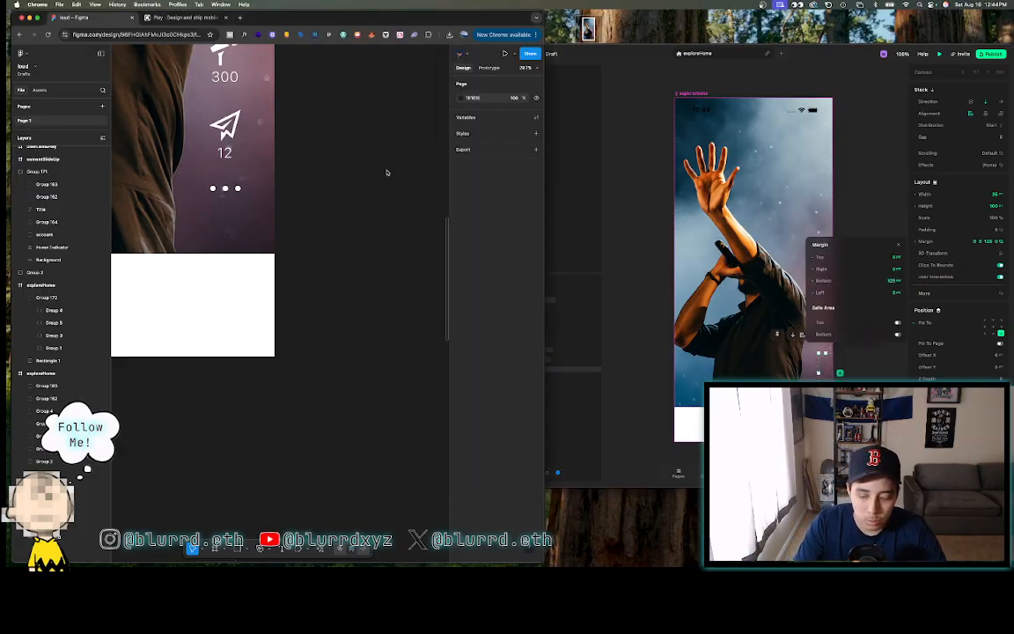
{"action": "scroll", "coordinate": [386, 172], "scroll_direction": "down", "scroll_amount": 5}
{"action": "scroll", "coordinate": [386, 173], "scroll_direction": "right", "scroll_amount": 3}
{"action": "scroll", "coordinate": [387, 173], "scroll_direction": "up", "scroll_amount": 2}
{"action": "scroll", "coordinate": [387, 172], "scroll_direction": "down", "scroll_amount": 4}
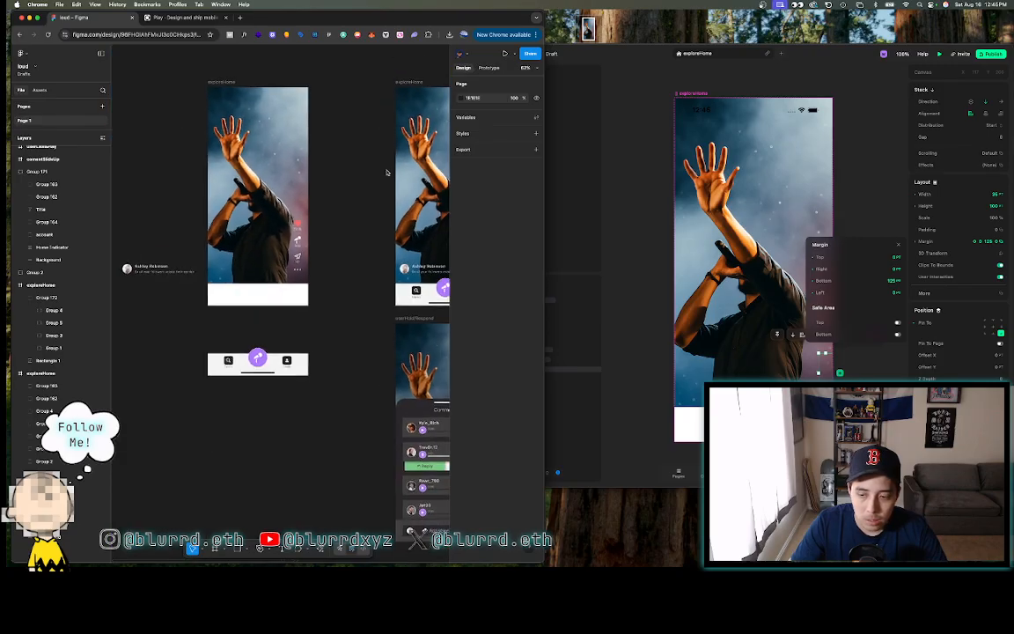
{"action": "scroll", "coordinate": [387, 172], "scroll_direction": "right", "scroll_amount": 2}
{"action": "scroll", "coordinate": [386, 172], "scroll_direction": "up", "scroll_amount": 3}
{"action": "scroll", "coordinate": [387, 172], "scroll_direction": "down", "scroll_amount": 3}
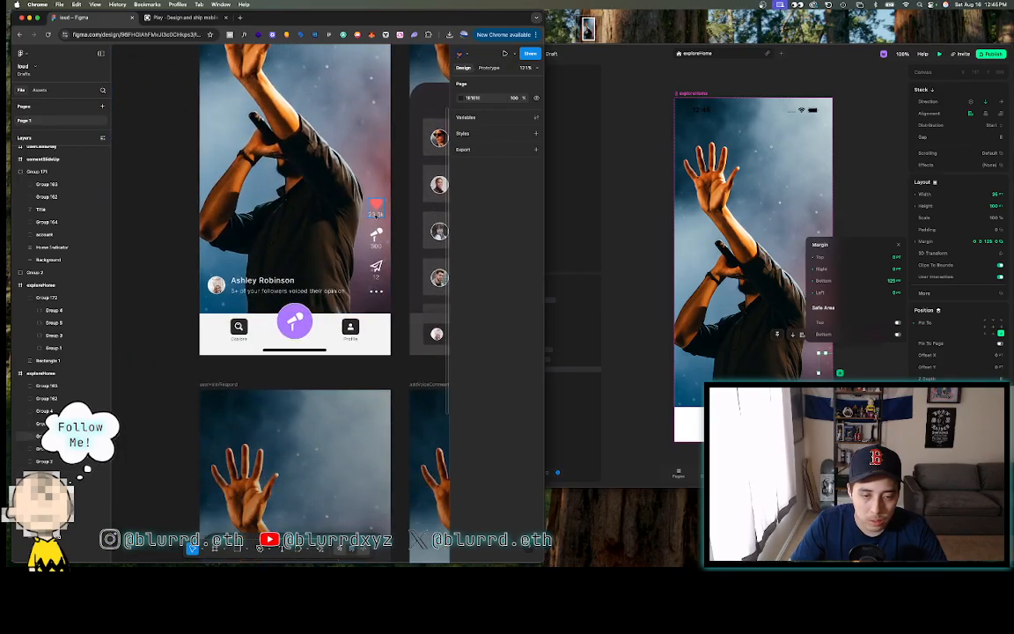
- Group the heart, mic and send icons together in Figma
{"action": "left_click", "coordinate": [376, 213]}
{"action": "left_click", "coordinate": [376, 236], "text": "shift"}
{"action": "left_click", "coordinate": [376, 266], "text": "shift"}
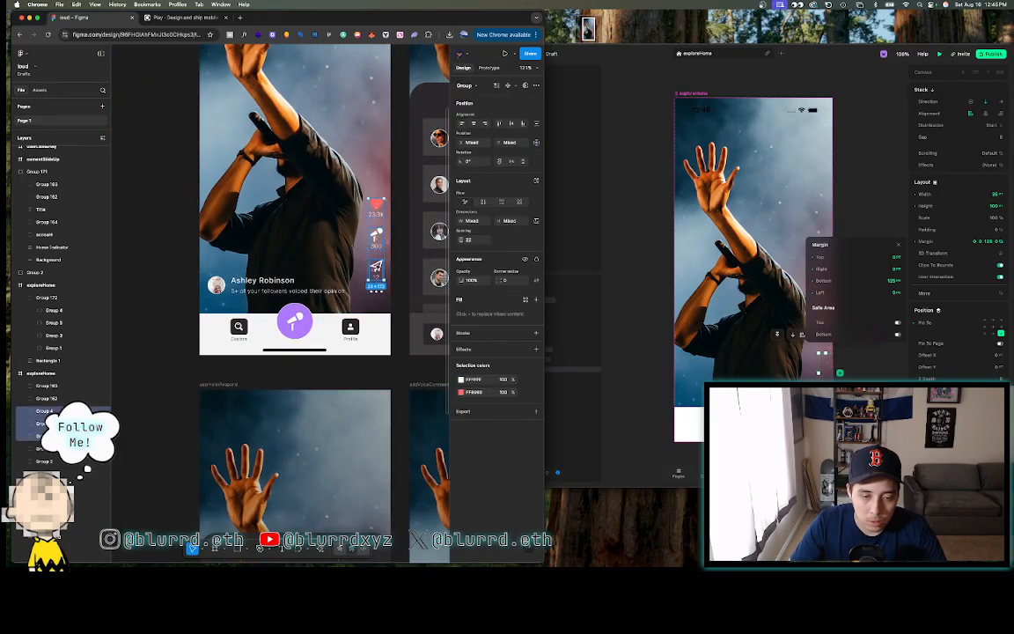
{"action": "scroll", "coordinate": [376, 264], "scroll_direction": "up", "scroll_amount": 4}
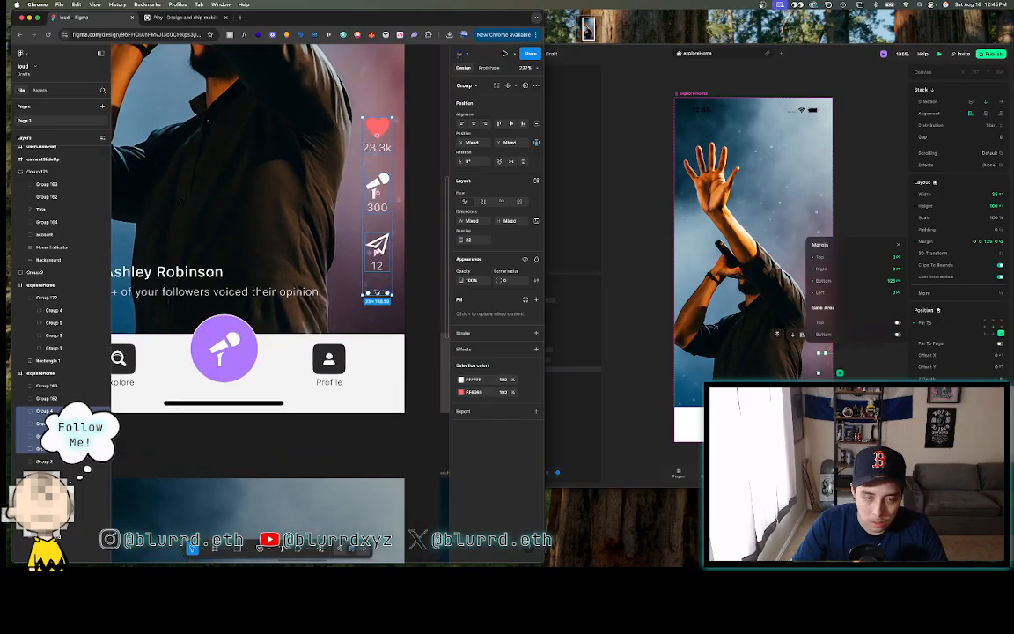
{"action": "right_click", "coordinate": [376, 247]}
{"action": "left_click", "coordinate": [395, 344]}
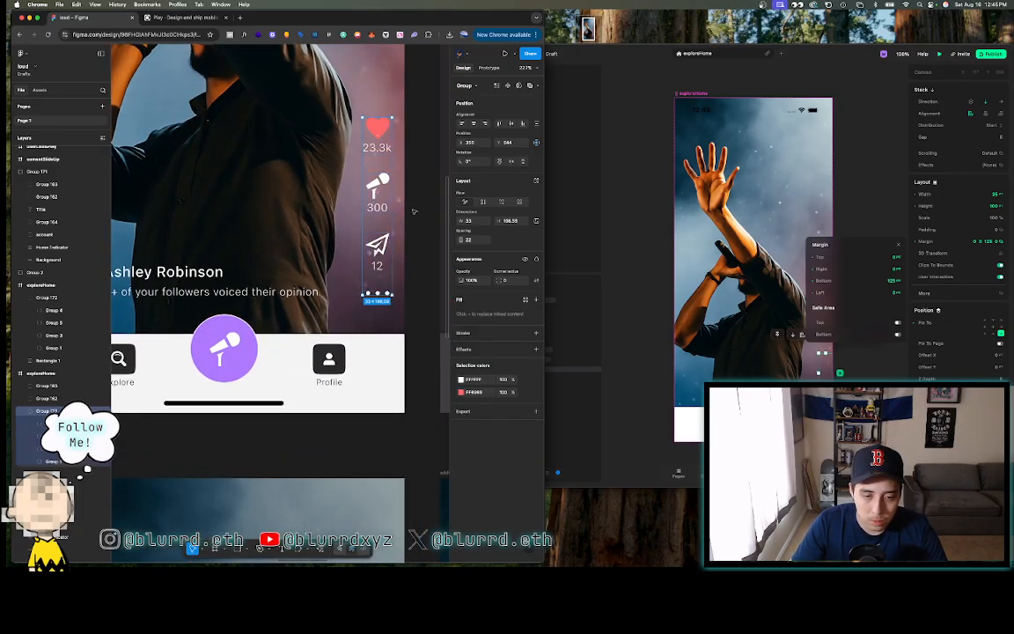
{"action": "left_click", "coordinate": [421, 207]}
- Draw a narrow measuring rectangle beside the mic icon
{"action": "key", "text": "r"}
{"action": "mouse_move", "coordinate": [394, 167]}
{"action": "left_mouse_down"}
{"action": "mouse_move", "coordinate": [404, 215]}
{"action": "mouse_move", "coordinate": [391, 189]}
{"action": "left_mouse_up"}
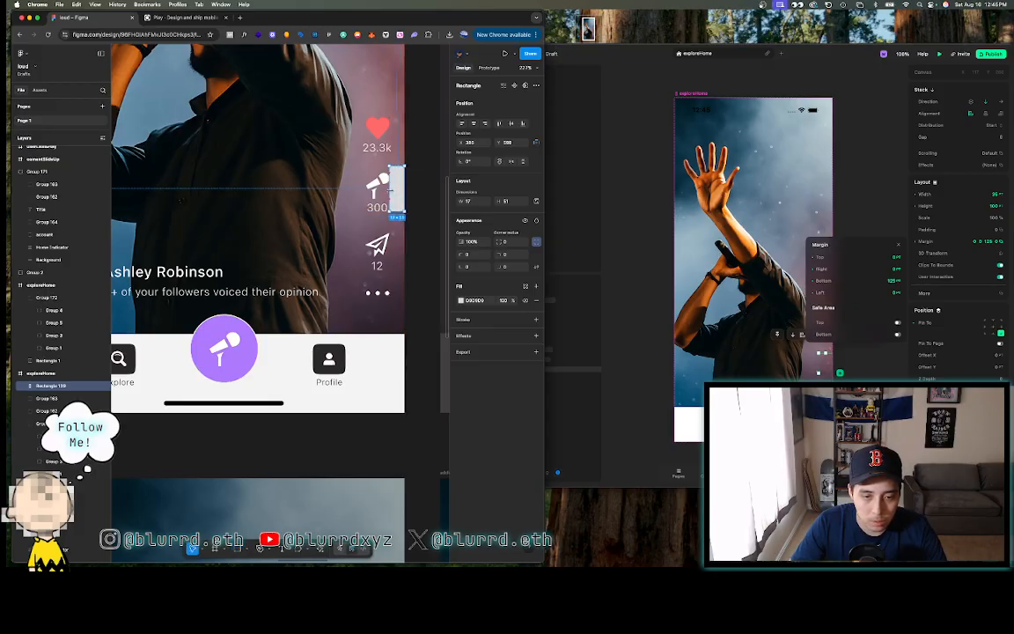
{"action": "left_click", "coordinate": [419, 124]}
{"action": "scroll", "coordinate": [419, 123], "scroll_direction": "down", "scroll_amount": 5}
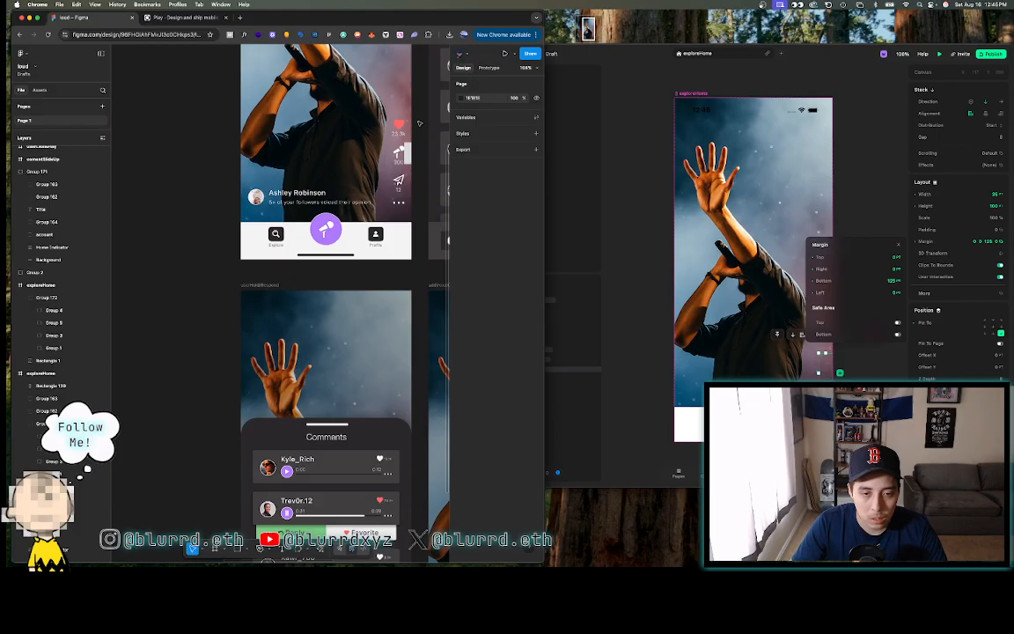
- Check the stack's right margin in Play and rename Stack 1 to iconButtons
{"action": "left_click", "coordinate": [628, 56]}
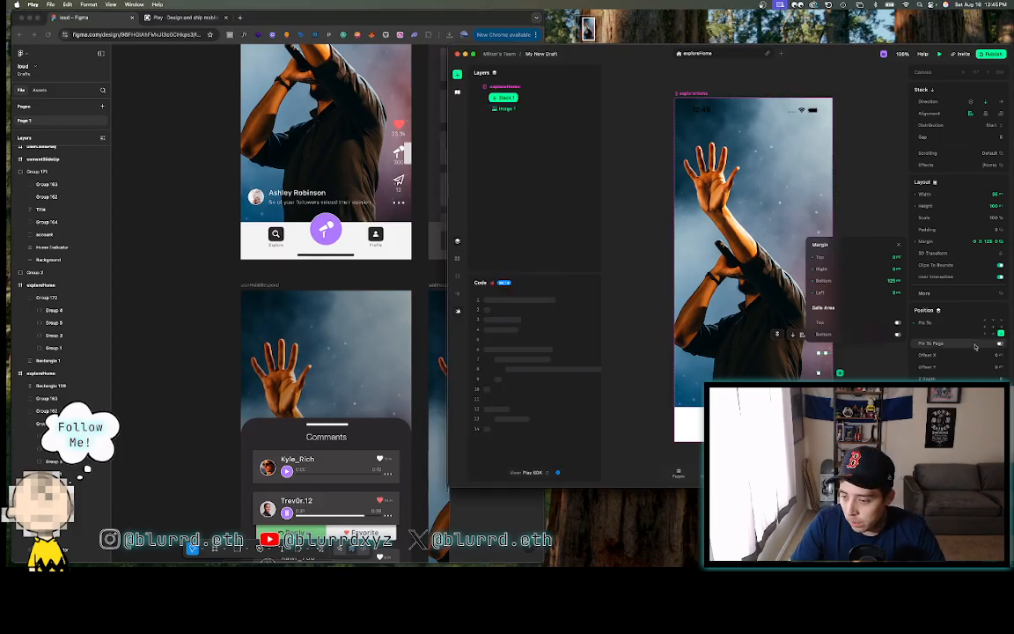
{"action": "left_click", "coordinate": [892, 270]}
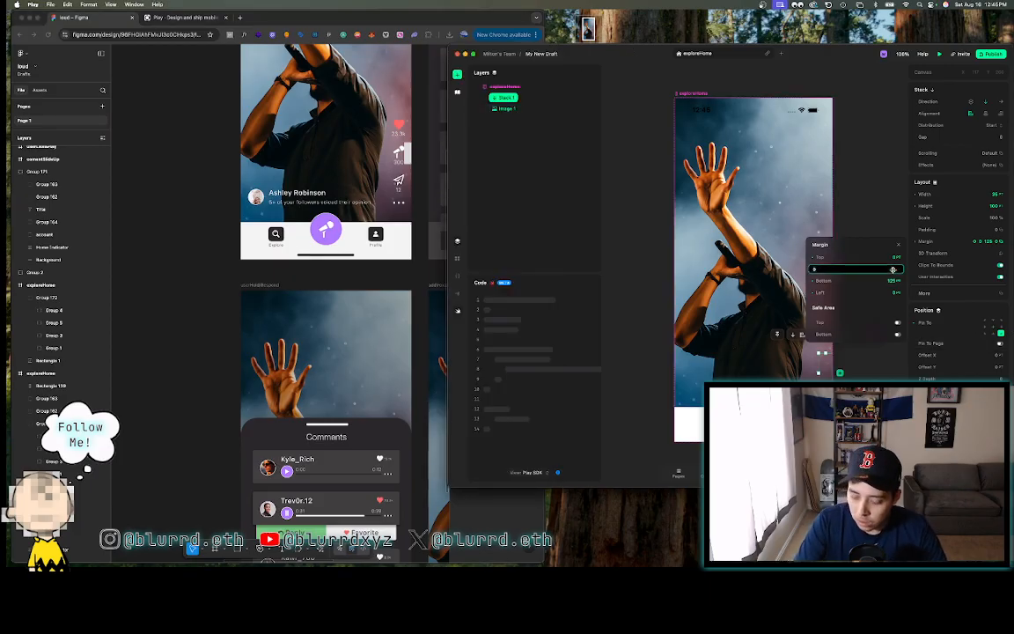
{"action": "left_click", "coordinate": [634, 279]}
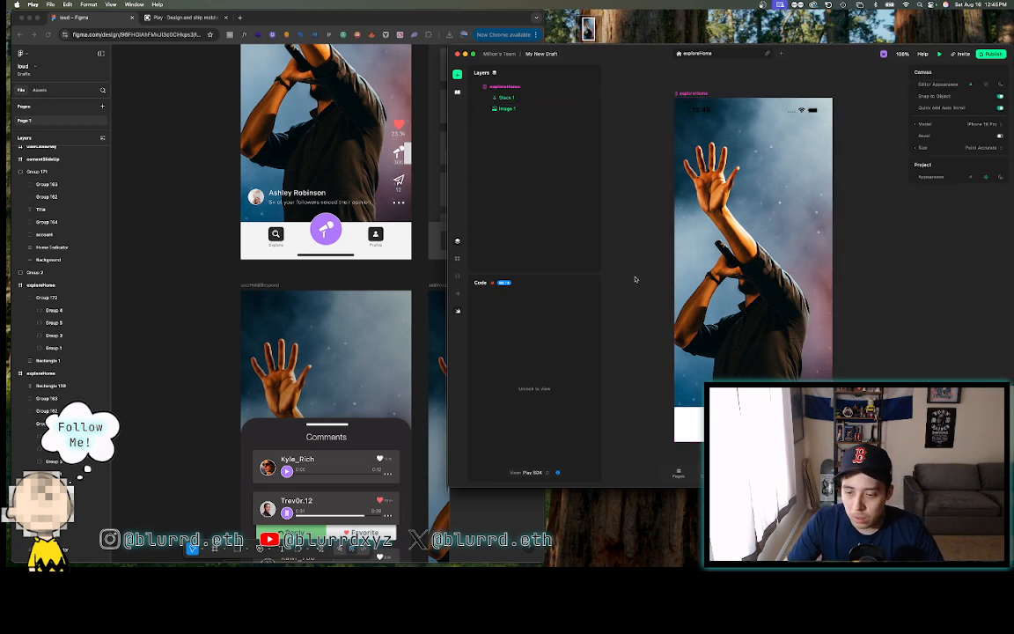
{"action": "left_click", "coordinate": [515, 97]}
{"action": "double_click", "coordinate": [515, 97]}
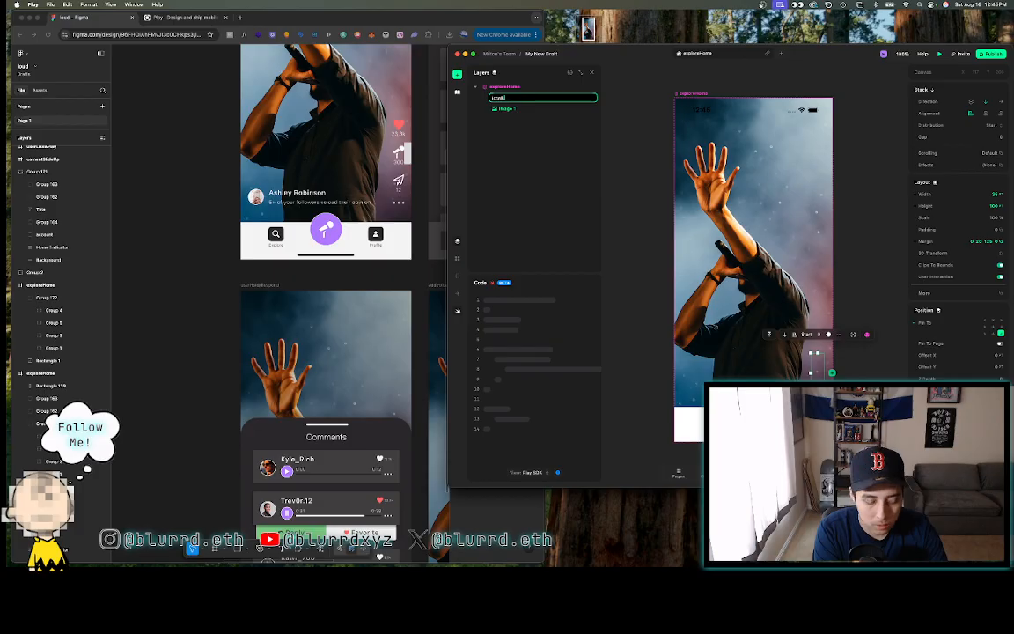
{"action": "type", "text": "iconButtons"}
{"action": "key", "text": "Return"}
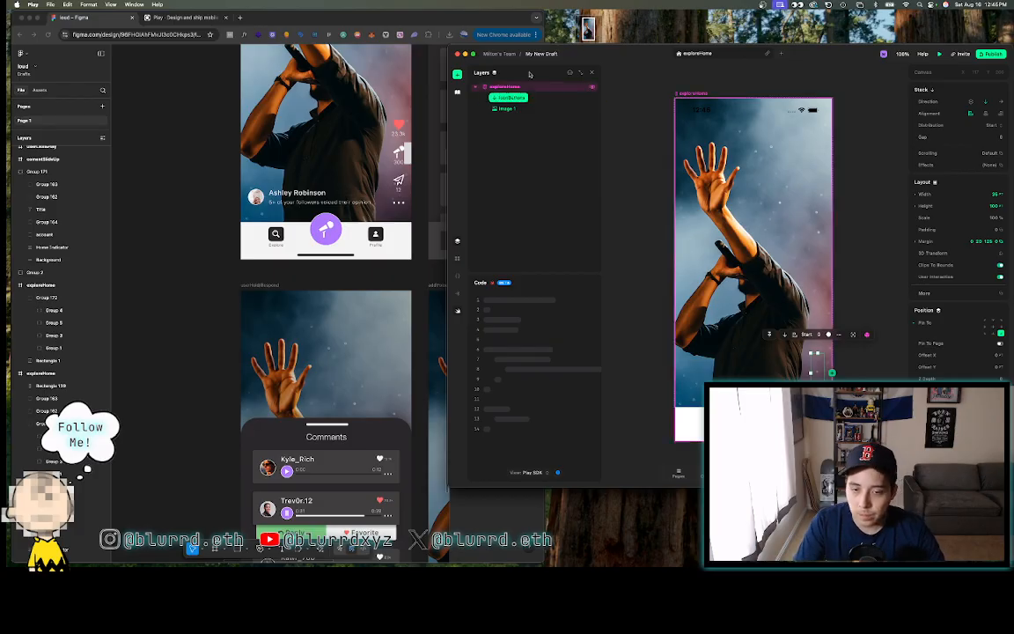
- Delete the narrow measuring rectangle beside the mic icon in Figma
{"action": "left_click", "coordinate": [387, 95]}
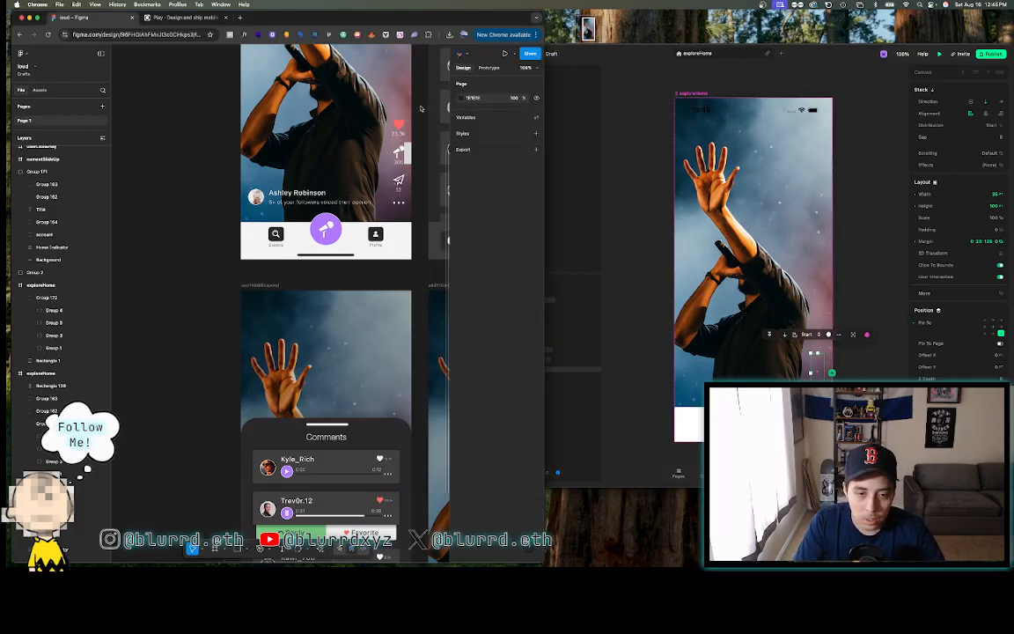
{"action": "left_click", "coordinate": [408, 153]}
{"action": "key", "text": "BackSpace"}
{"action": "scroll", "coordinate": [409, 152], "scroll_direction": "down", "scroll_amount": 5}
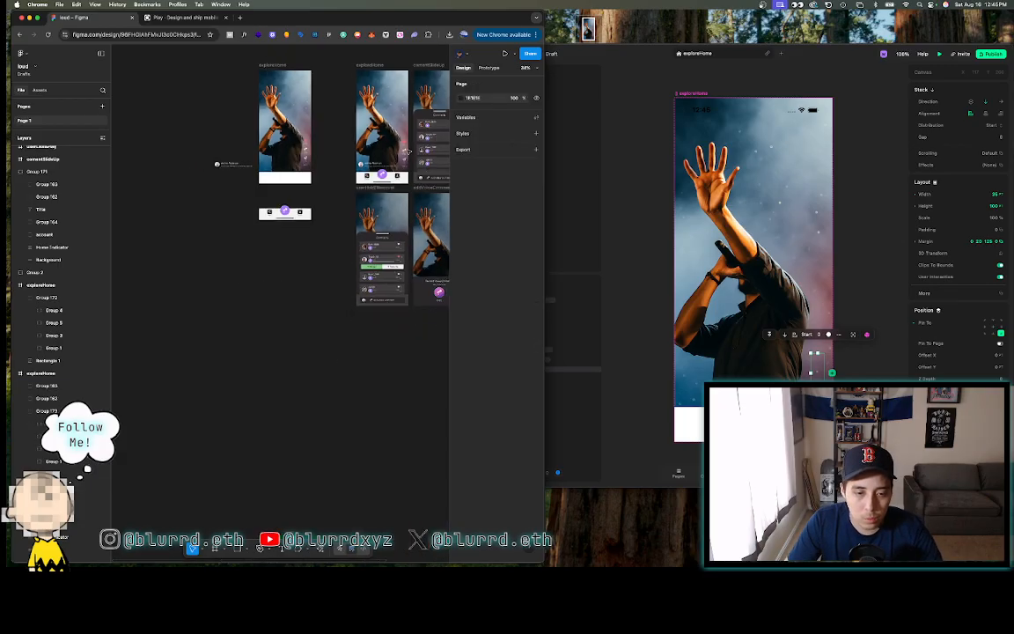
{"action": "scroll", "coordinate": [409, 152], "scroll_direction": "left", "scroll_amount": 5}
{"action": "scroll", "coordinate": [408, 151], "scroll_direction": "up", "scroll_amount": 5}
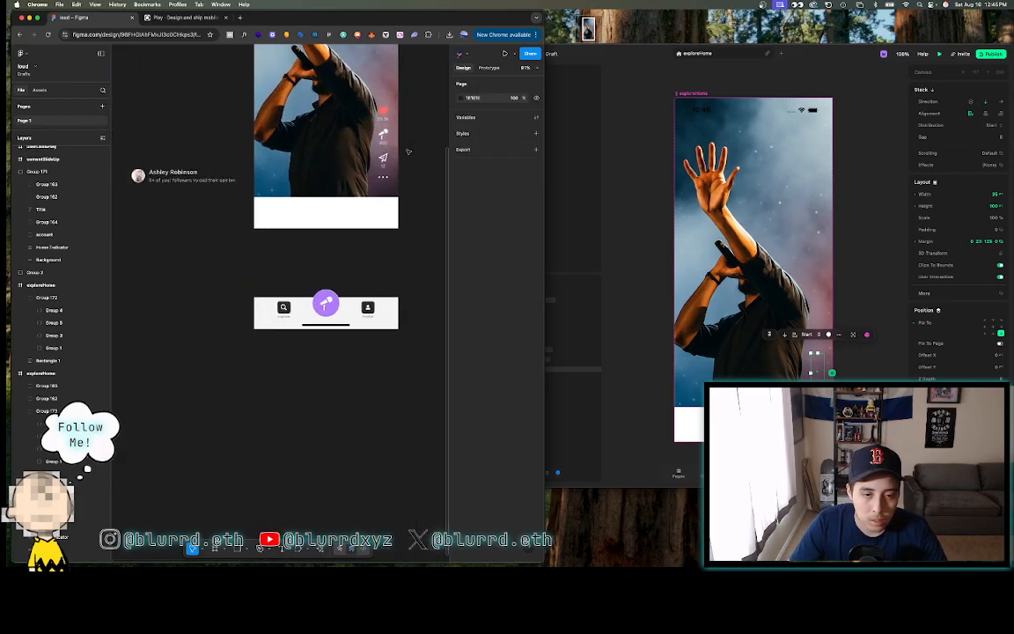
{"action": "scroll", "coordinate": [407, 151], "scroll_direction": "up", "scroll_amount": 4}
- Select the heart and 23.3k group to read its size and spacing
{"action": "left_click", "coordinate": [347, 136]}
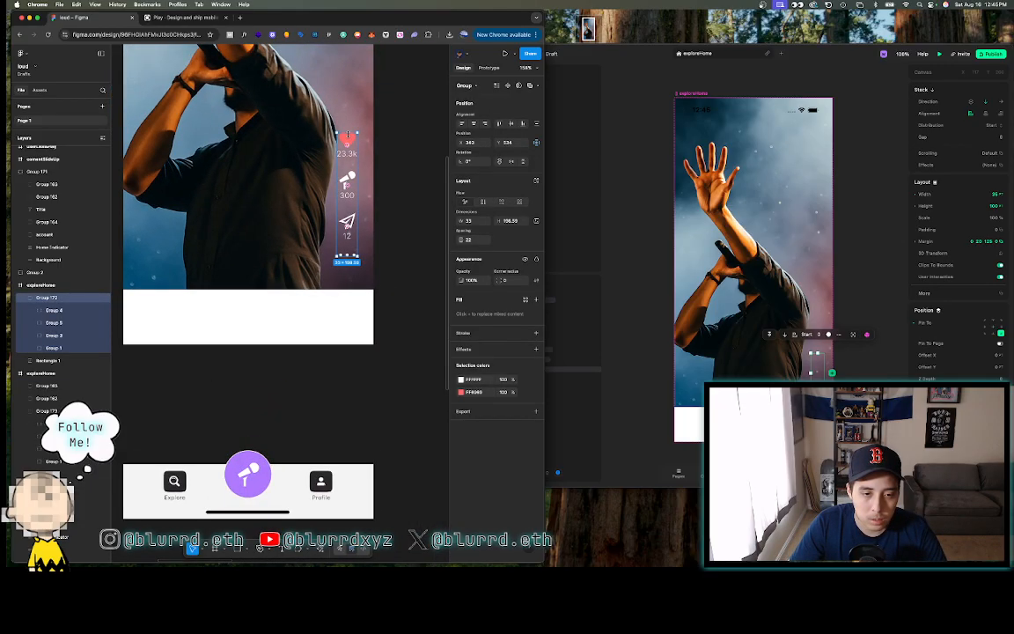
{"action": "double_click", "coordinate": [347, 147]}
{"action": "key", "text": "shift+Return"}
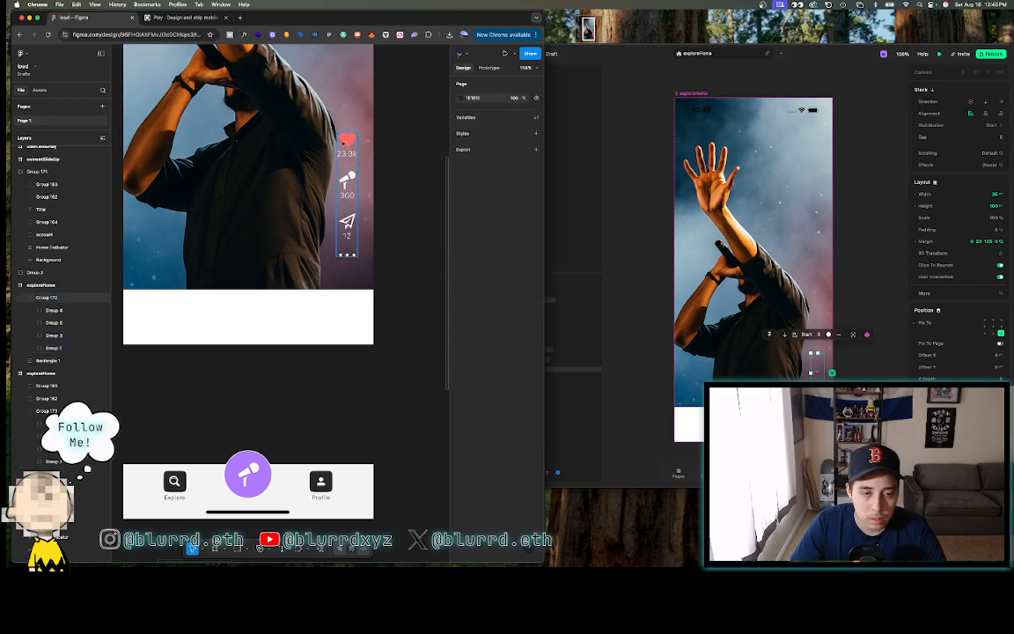
{"action": "left_click", "coordinate": [345, 140]}
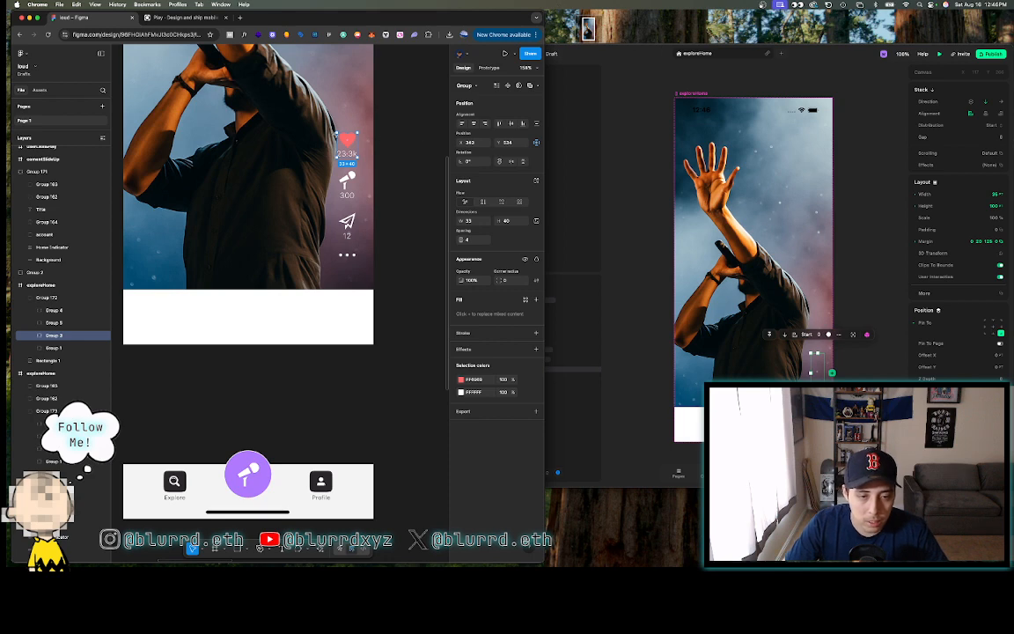
- Export the red heart vector from Figma as an SVG file and carry the download to Play
{"action": "double_click", "coordinate": [344, 141]}
{"action": "scroll", "coordinate": [344, 141], "scroll_direction": "up", "scroll_amount": 3}
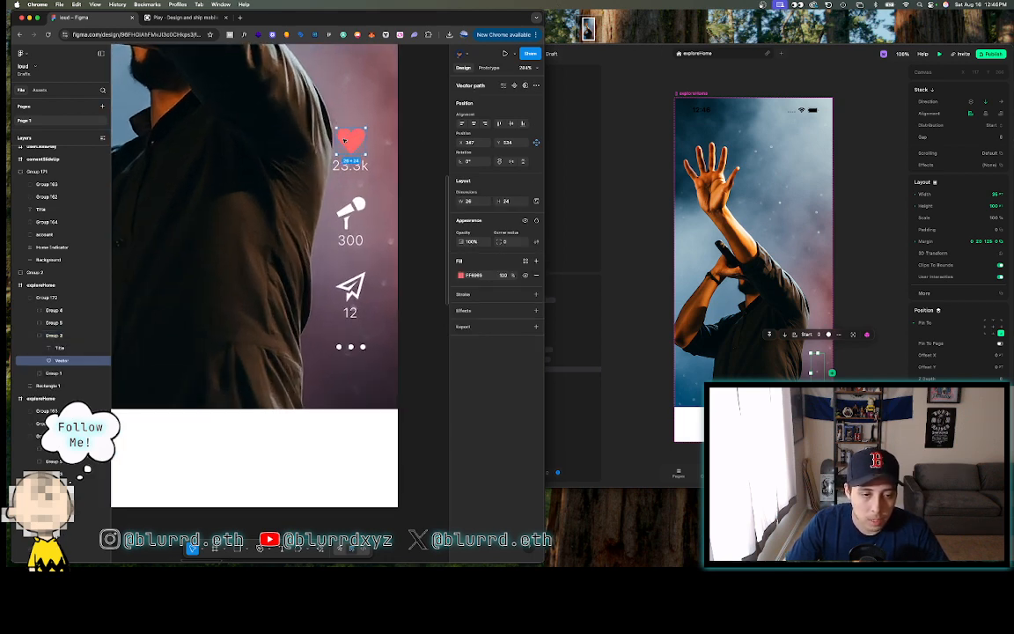
{"action": "scroll", "coordinate": [387, 264], "scroll_direction": "down", "scroll_amount": 5}
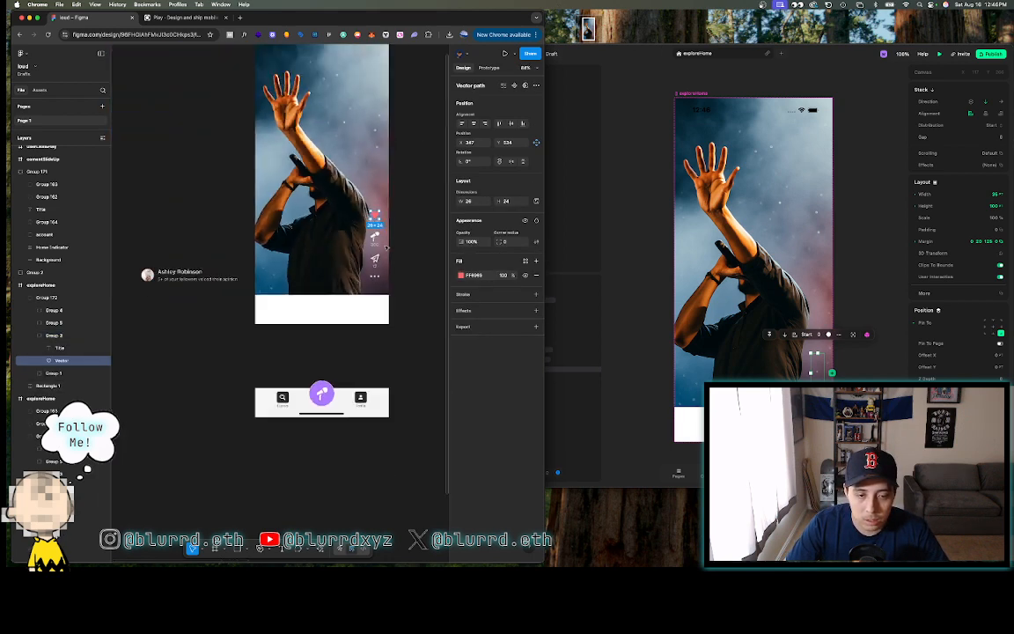
{"action": "scroll", "coordinate": [387, 249], "scroll_direction": "right", "scroll_amount": 4}
{"action": "scroll", "coordinate": [386, 249], "scroll_direction": "left", "scroll_amount": 4}
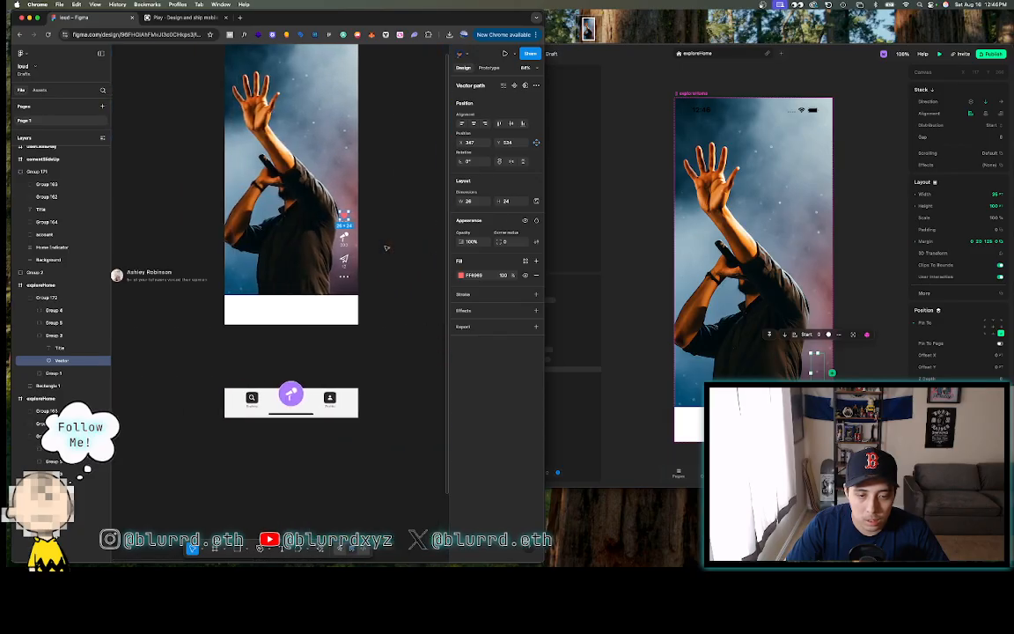
{"action": "left_click", "coordinate": [506, 325]}
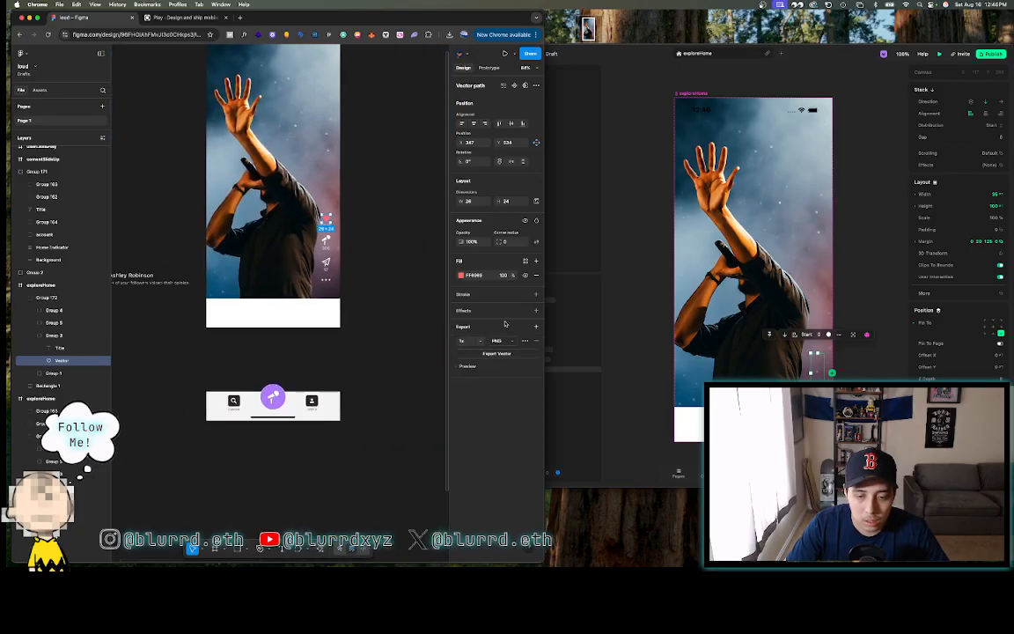
{"action": "left_click", "coordinate": [498, 343]}
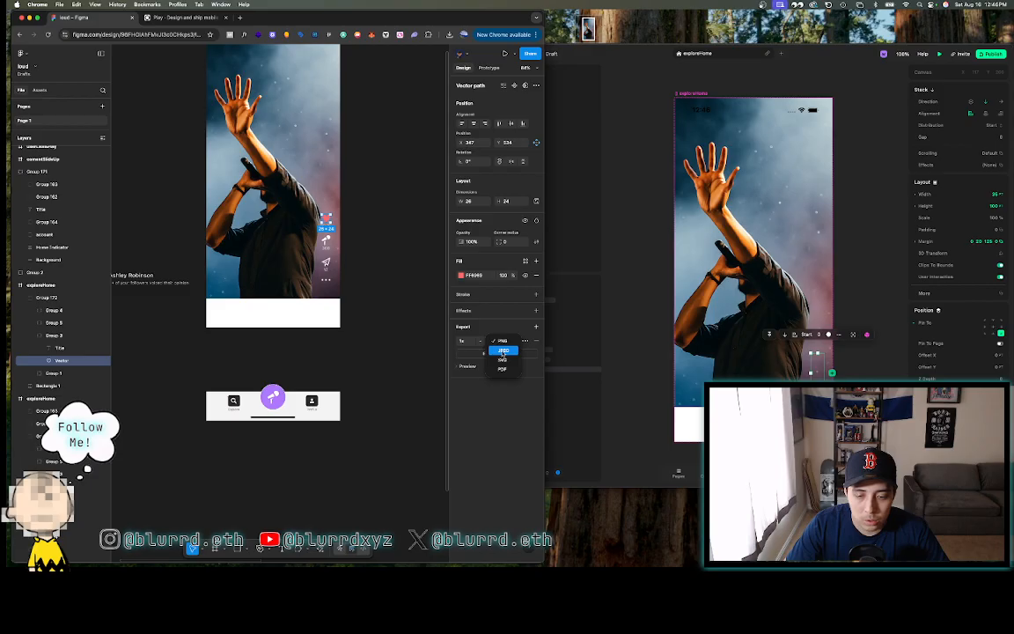
{"action": "left_click", "coordinate": [502, 359]}
{"action": "left_click", "coordinate": [496, 354]}
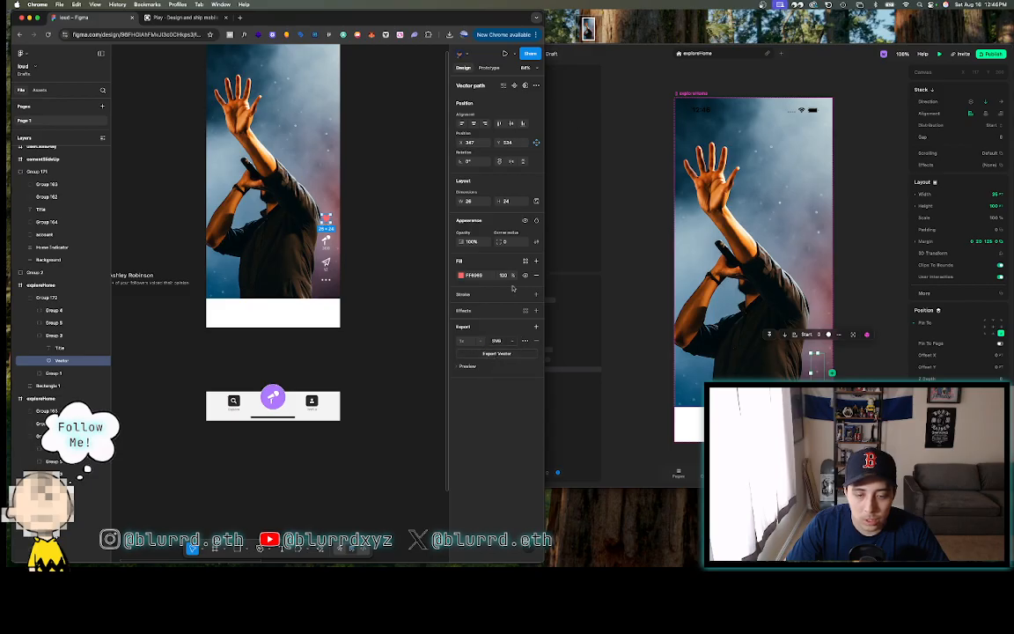
{"action": "left_click_drag", "start_coordinate": [375, 58], "coordinate": [624, 31]}
{"action": "left_click", "coordinate": [580, 50]}
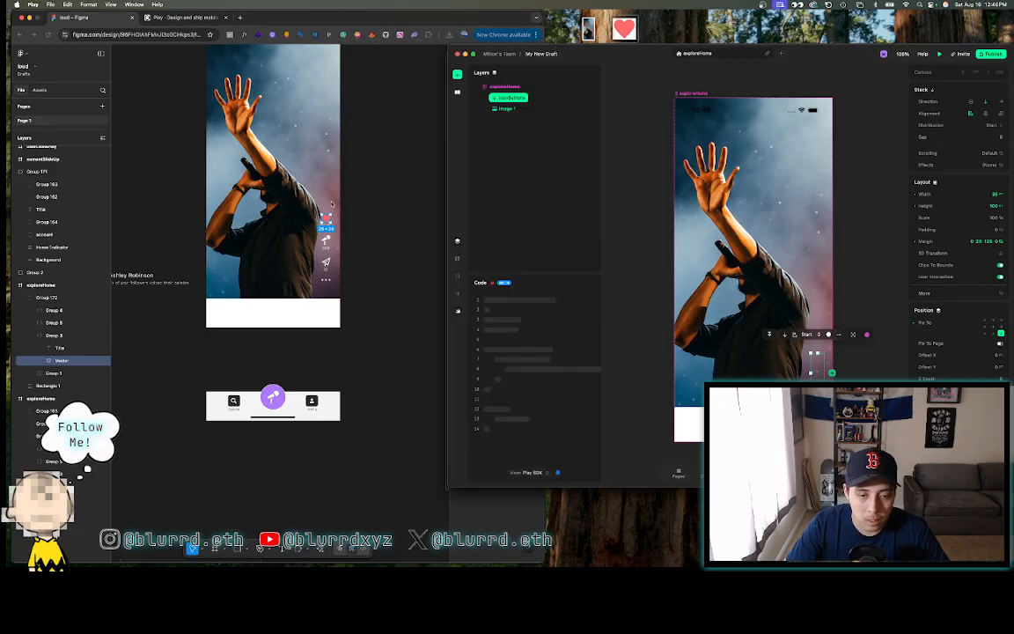
- Inspect the 25.2K count text in the Figma design
{"action": "left_click", "coordinate": [308, 214]}
{"action": "scroll", "coordinate": [317, 220], "scroll_direction": "up", "scroll_amount": 5}
{"action": "left_click", "coordinate": [330, 232]}
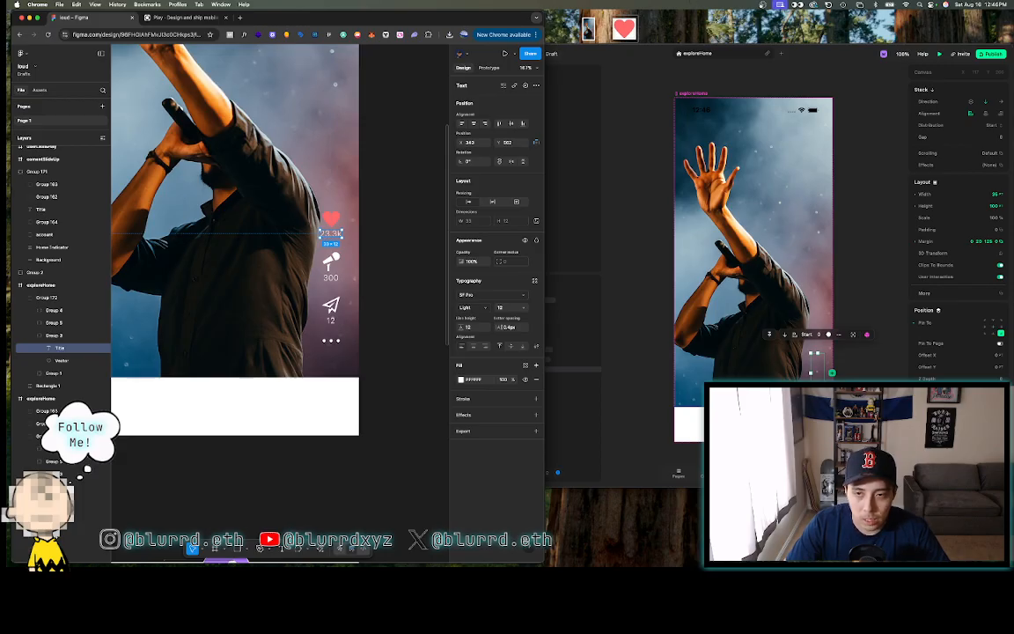
{"action": "left_click", "coordinate": [665, 57]}
- Add a Text element and nest it inside the iconButtons stack
{"action": "left_click", "coordinate": [456, 74]}
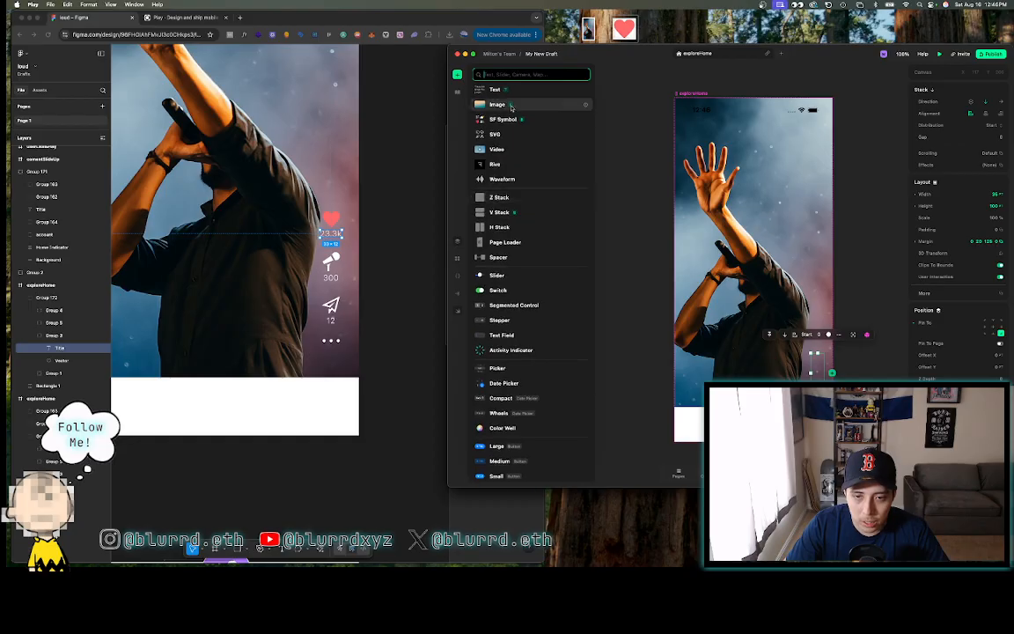
{"action": "left_click_drag", "start_coordinate": [494, 92], "coordinate": [509, 100]}
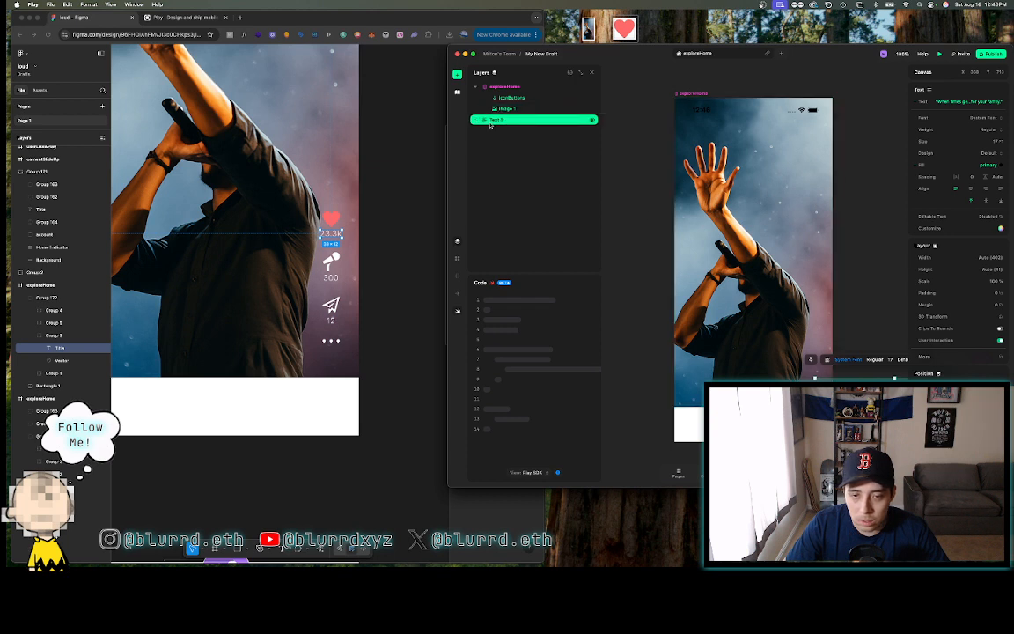
{"action": "left_click_drag", "start_coordinate": [491, 122], "coordinate": [501, 98]}
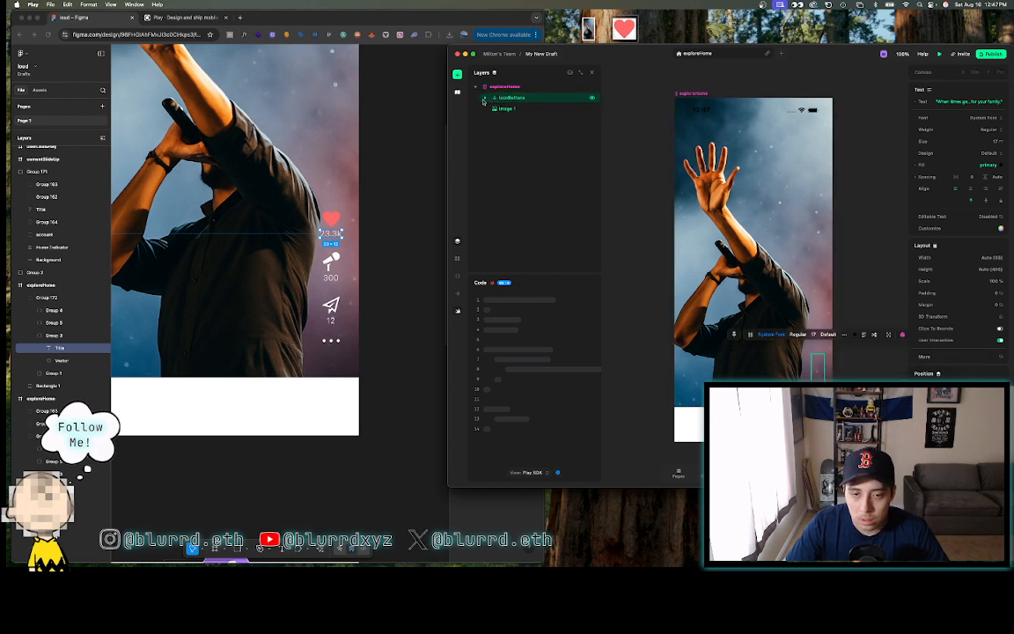
{"action": "left_click", "coordinate": [484, 99]}
{"action": "left_click", "coordinate": [518, 108]}
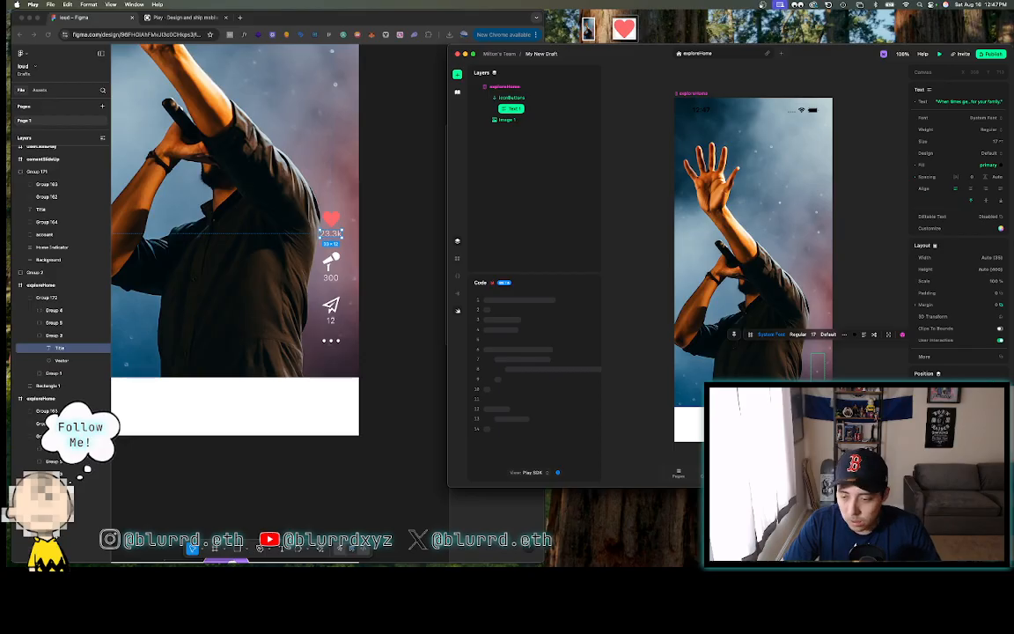
{"action": "scroll", "coordinate": [825, 349], "scroll_direction": "down", "scroll_amount": 3}
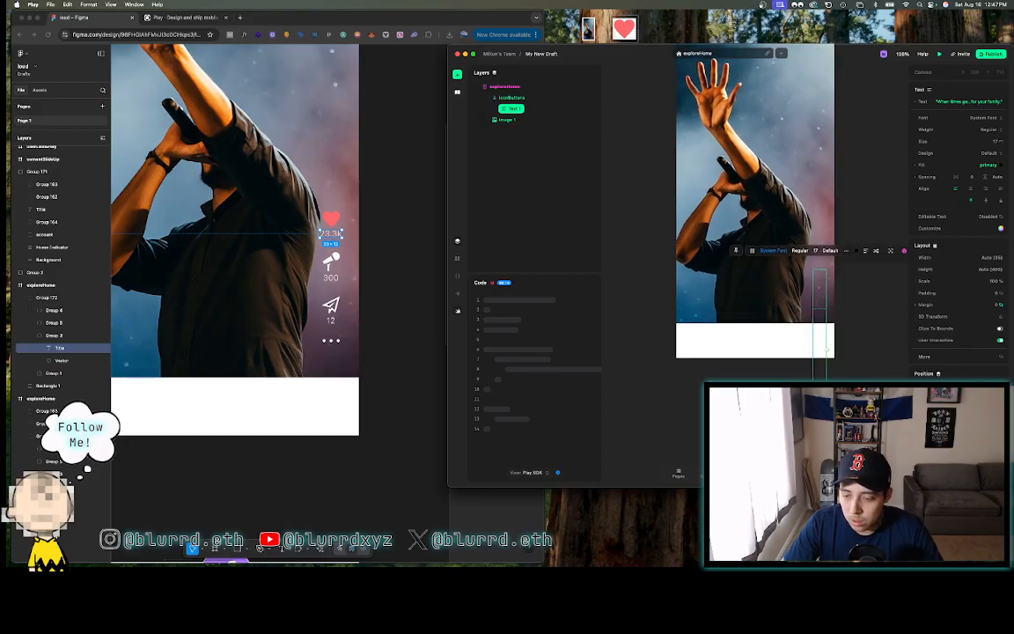
- Stretch the text element to 104 tall and check the Figma icon column's width
{"action": "left_click_drag", "start_coordinate": [826, 349], "coordinate": [819, 308]}
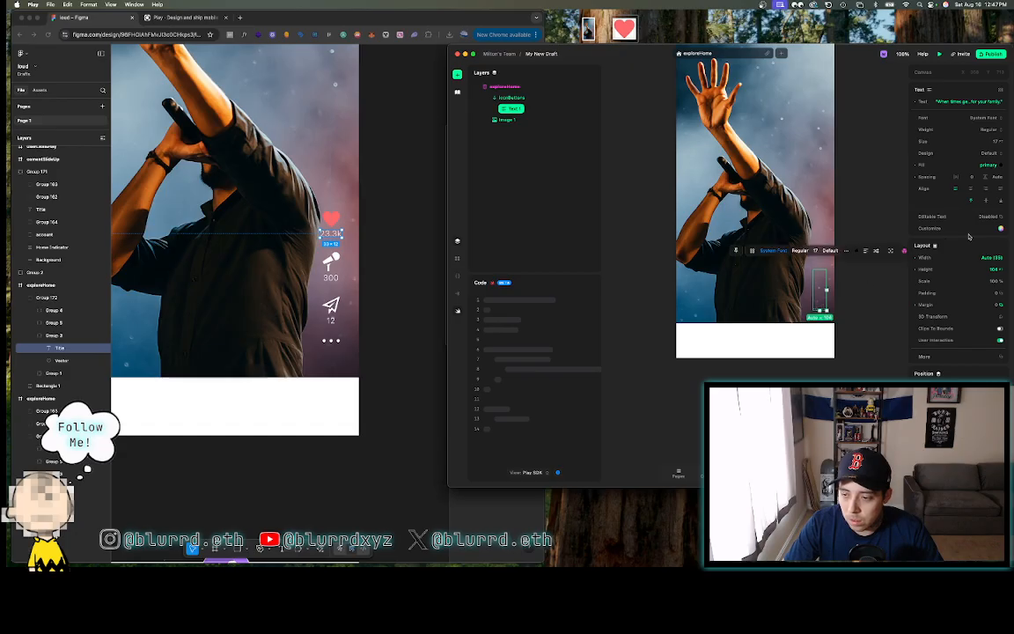
{"action": "left_click", "coordinate": [985, 257]}
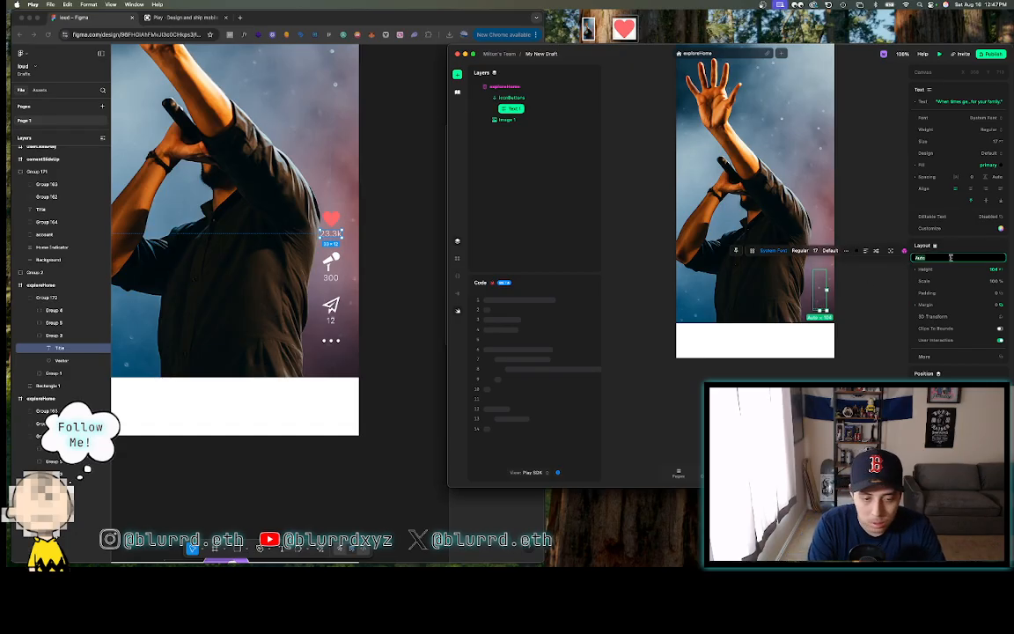
{"action": "left_click", "coordinate": [362, 316]}
{"action": "scroll", "coordinate": [362, 316], "scroll_direction": "down", "scroll_amount": 5}
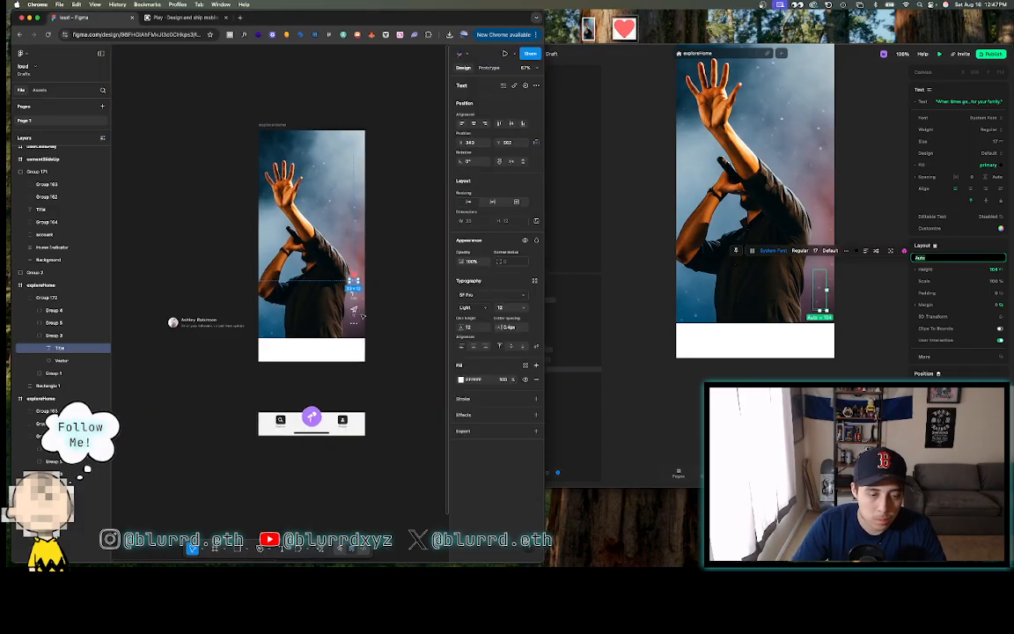
{"action": "scroll", "coordinate": [363, 315], "scroll_direction": "left", "scroll_amount": 1}
{"action": "left_click", "coordinate": [393, 305]}
{"action": "left_click", "coordinate": [366, 304]}
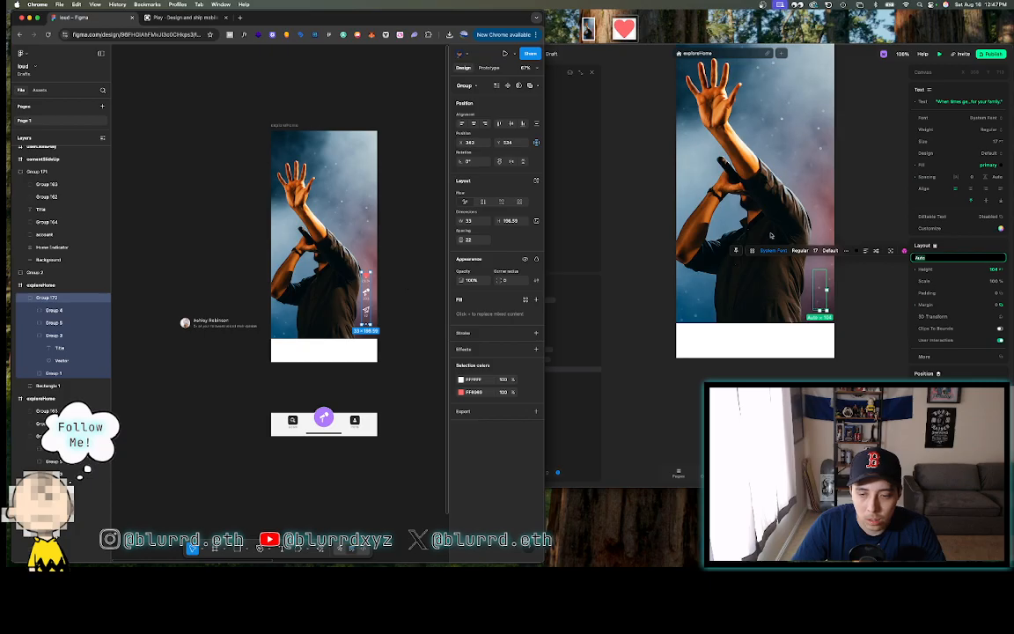
{"action": "key", "text": "0"}
{"action": "key", "text": "0"}
{"action": "key", "text": "Return"}
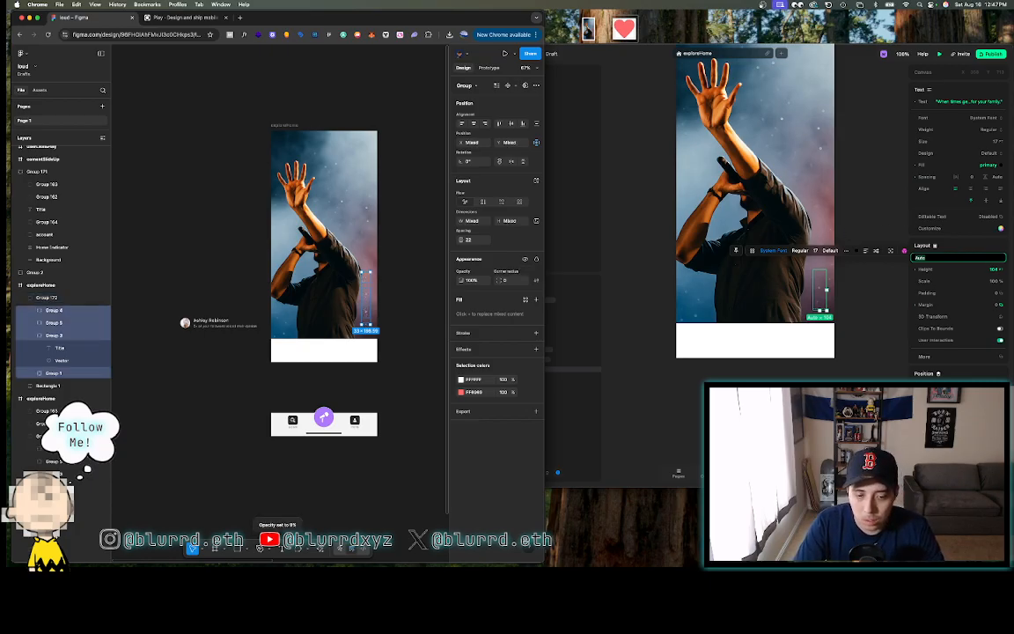
{"action": "key", "text": "shift+Return"}
{"action": "key", "text": "super+z"}
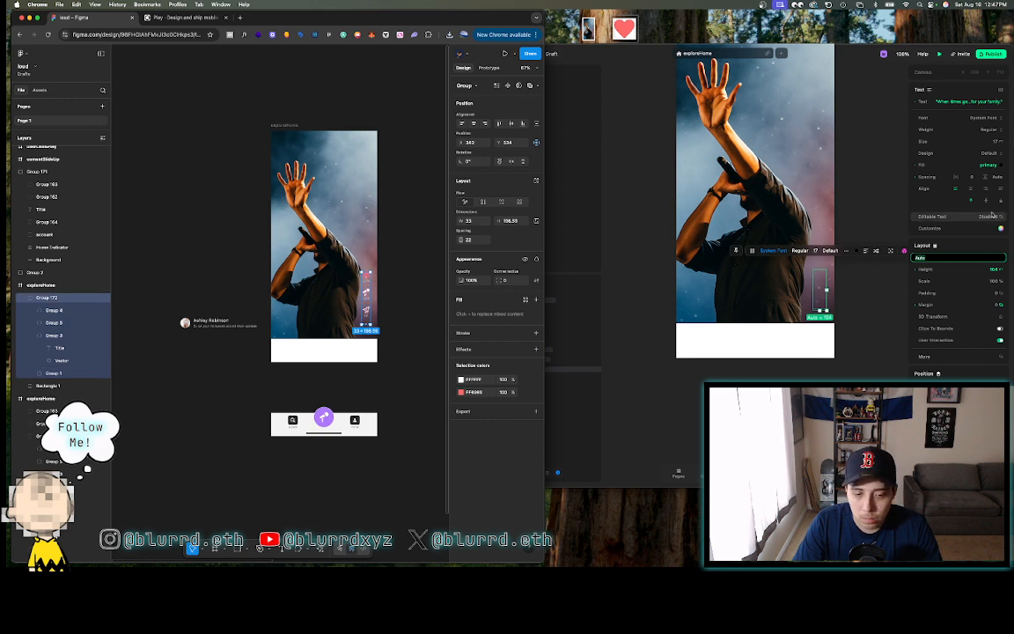
- Set the text element's width to 33, after trying 196 and 28
{"action": "left_click", "coordinate": [867, 227]}
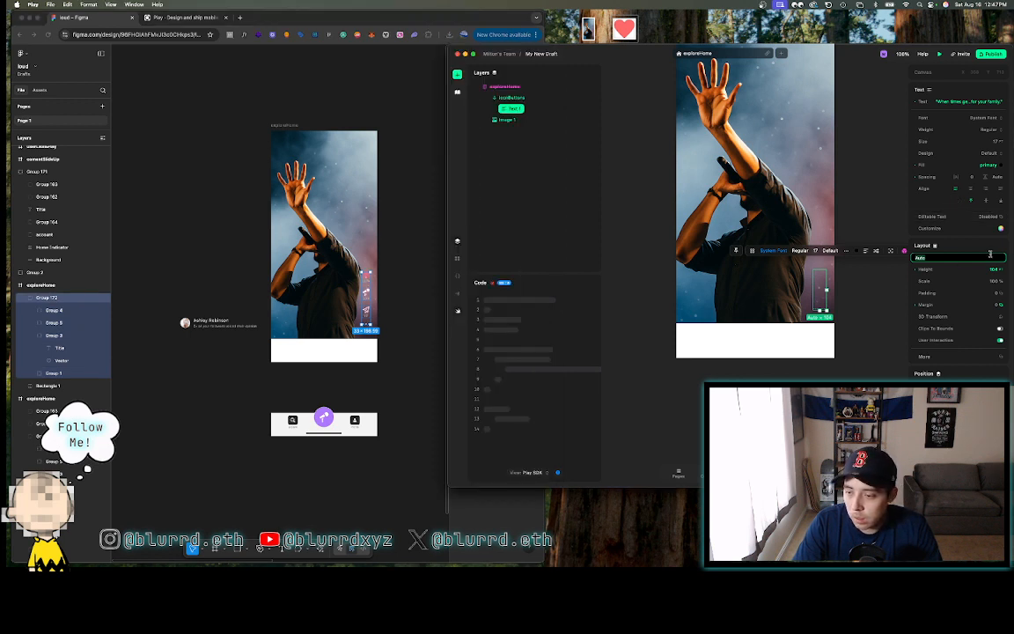
{"action": "type", "text": "196"}
{"action": "key", "text": "Return"}
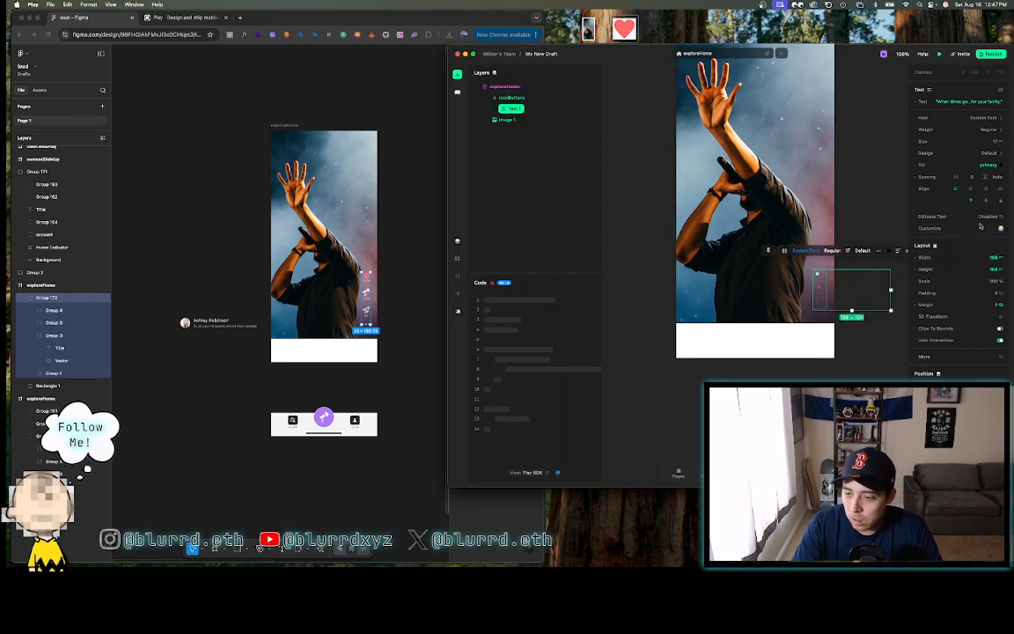
{"action": "key", "text": "super+z"}
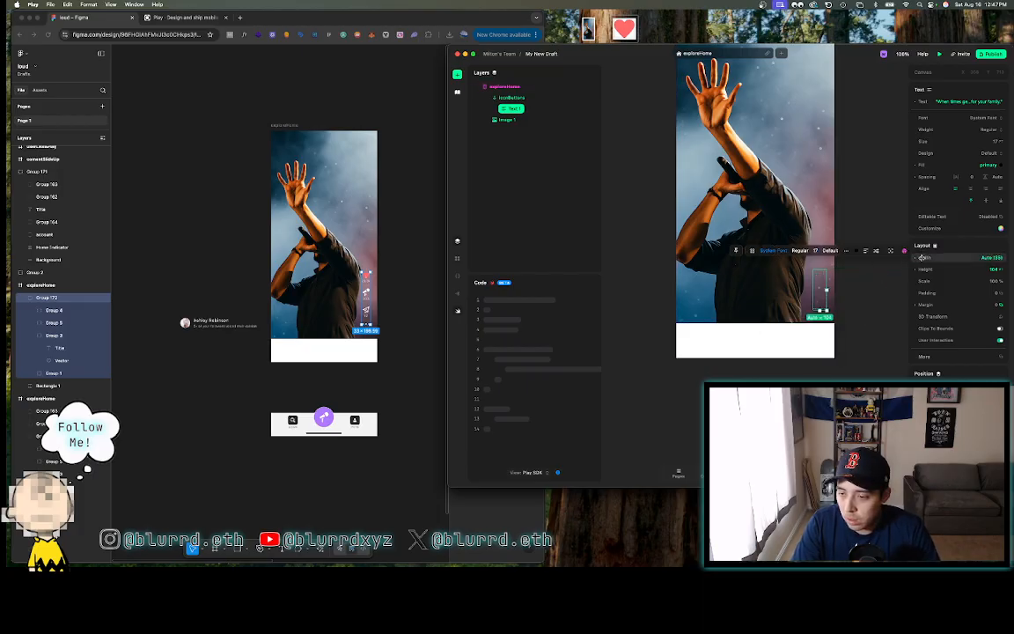
{"action": "left_click", "coordinate": [994, 257]}
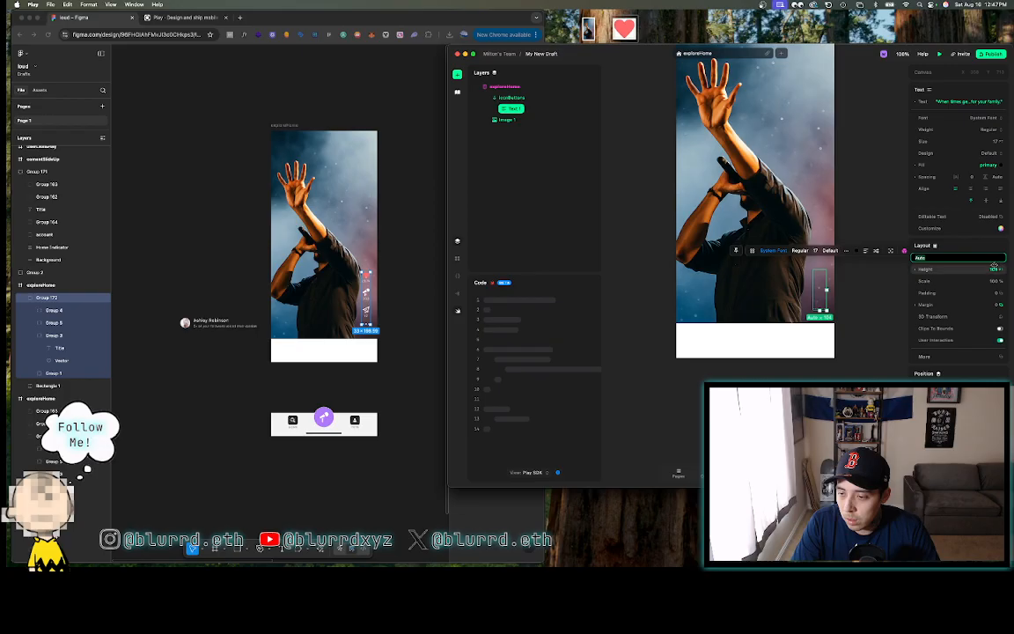
{"action": "type", "text": "28"}
{"action": "key", "text": "Return"}
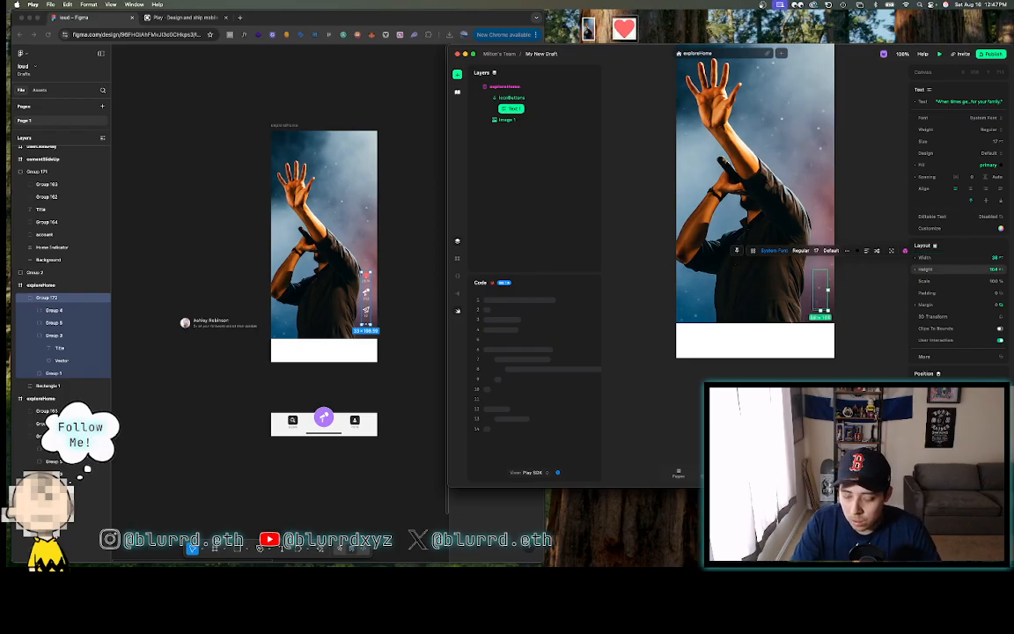
{"action": "left_click", "coordinate": [996, 258]}
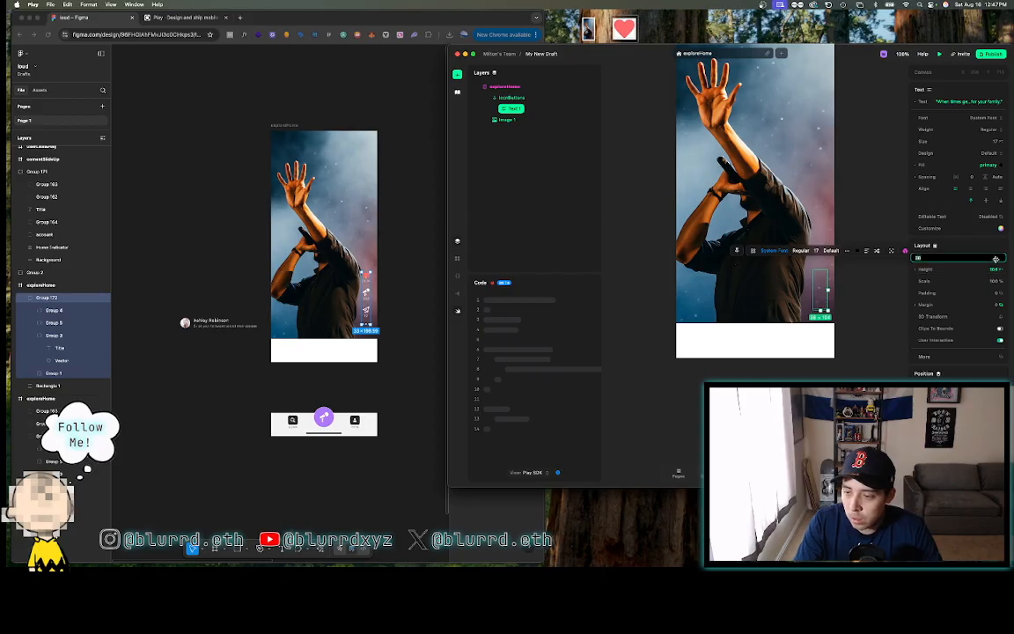
{"action": "type", "text": "33"}
{"action": "key", "text": "Return"}
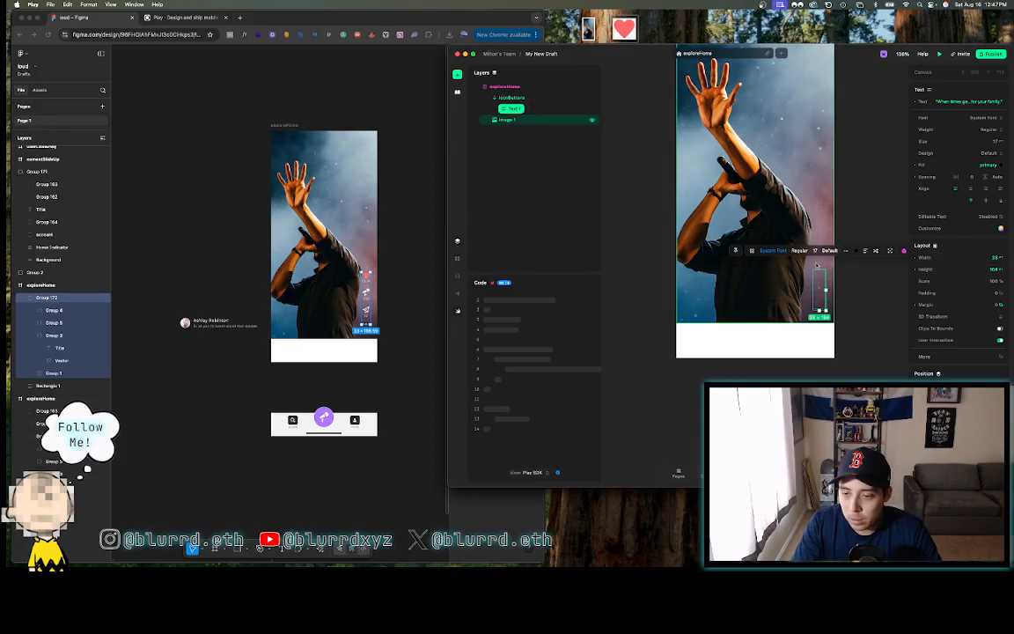
- Keep the Regular weight and browse the font families without changing the font
{"action": "left_click", "coordinate": [990, 130]}
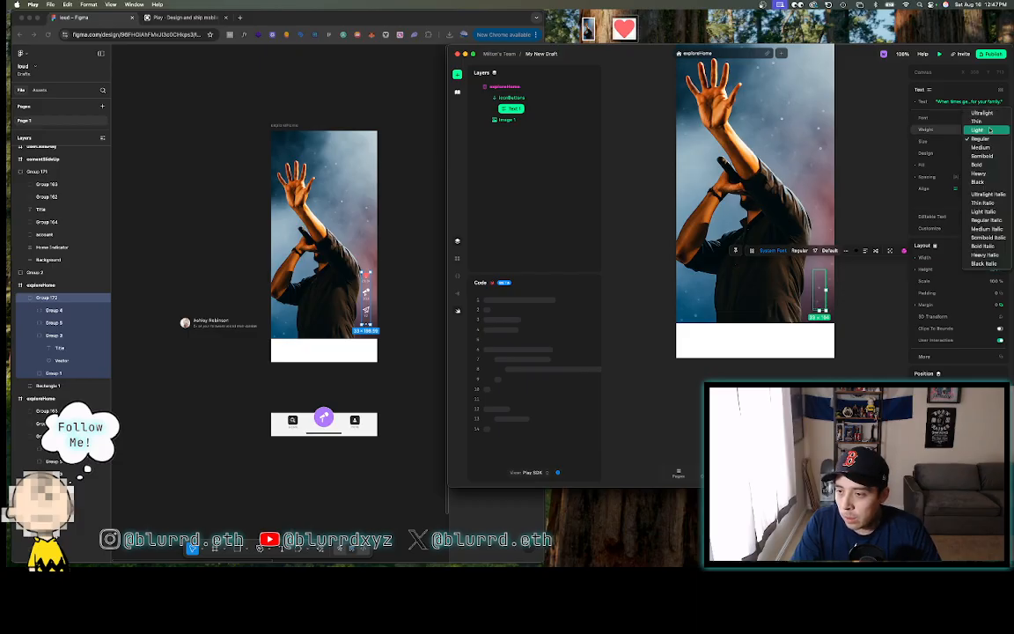
{"action": "left_click", "coordinate": [991, 119]}
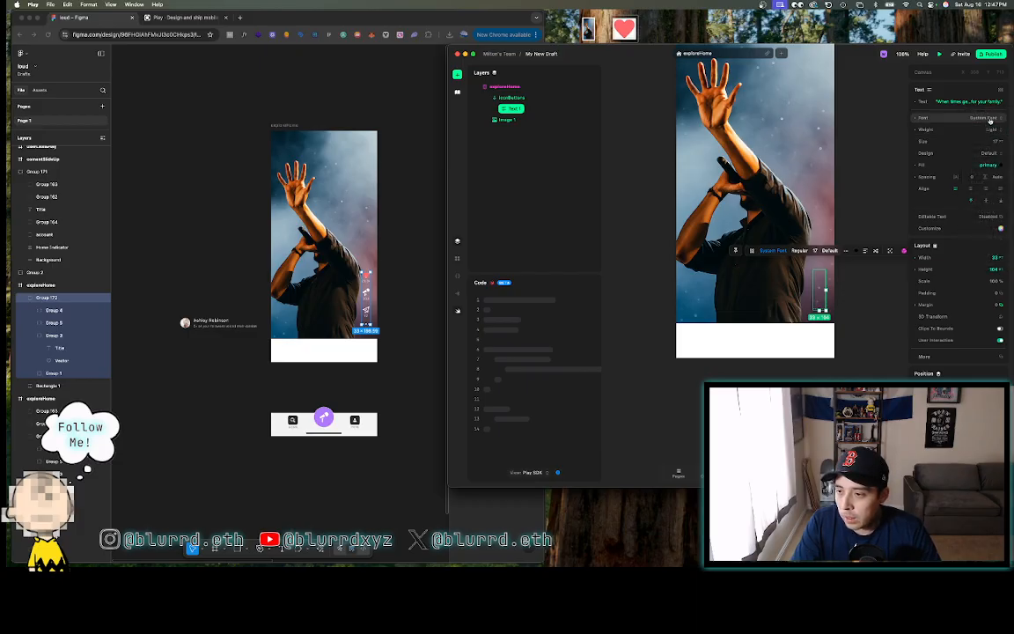
{"action": "left_click", "coordinate": [991, 119]}
{"action": "scroll", "coordinate": [964, 264], "scroll_direction": "down", "scroll_amount": 15}
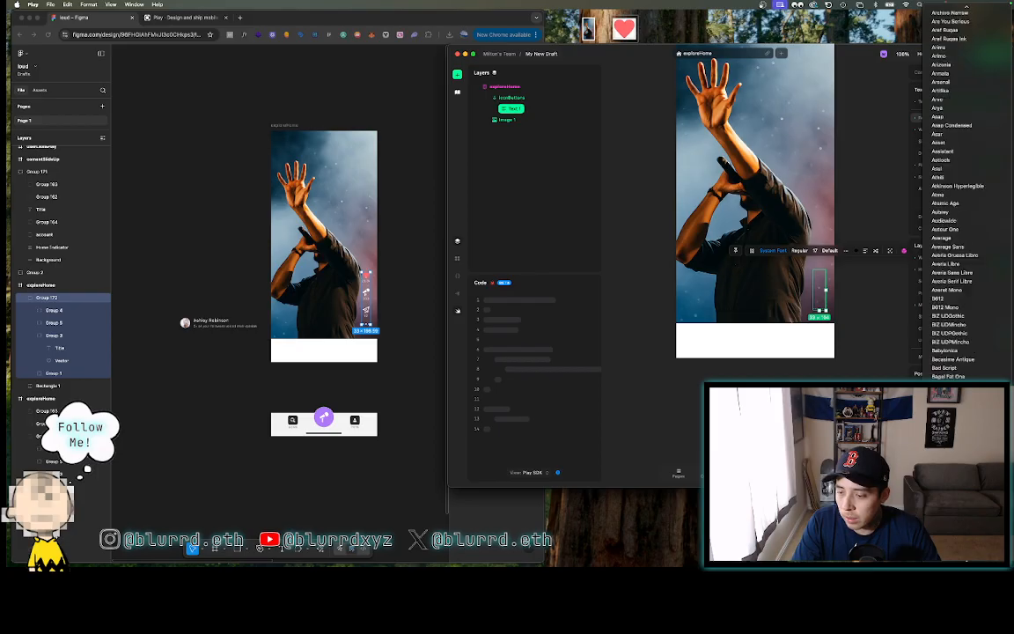
{"action": "scroll", "coordinate": [964, 264], "scroll_direction": "down", "scroll_amount": 20}
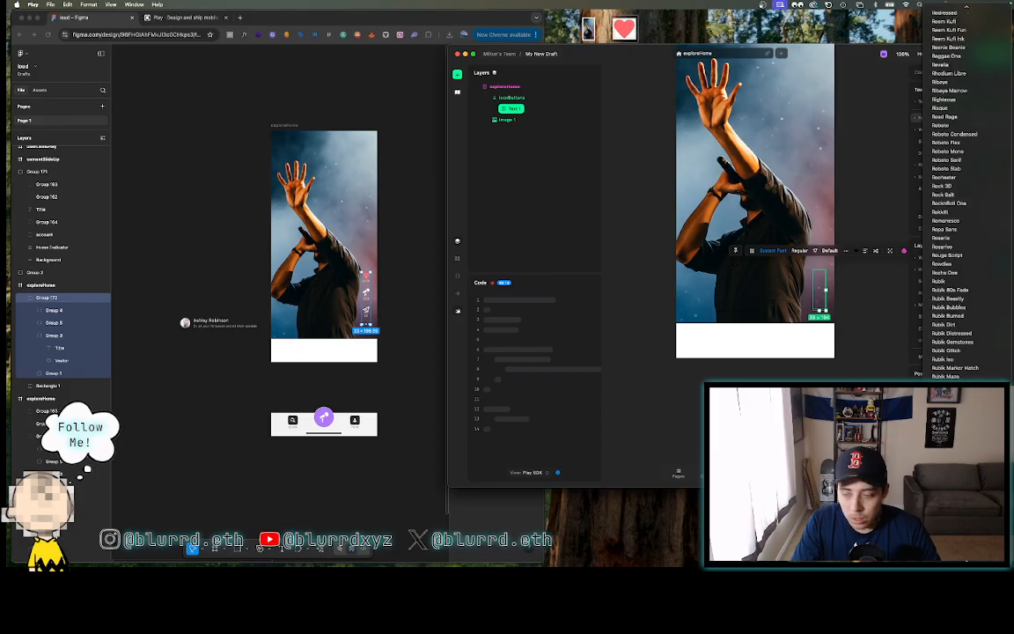
{"action": "scroll", "coordinate": [955, 193], "scroll_direction": "down", "scroll_amount": 10}
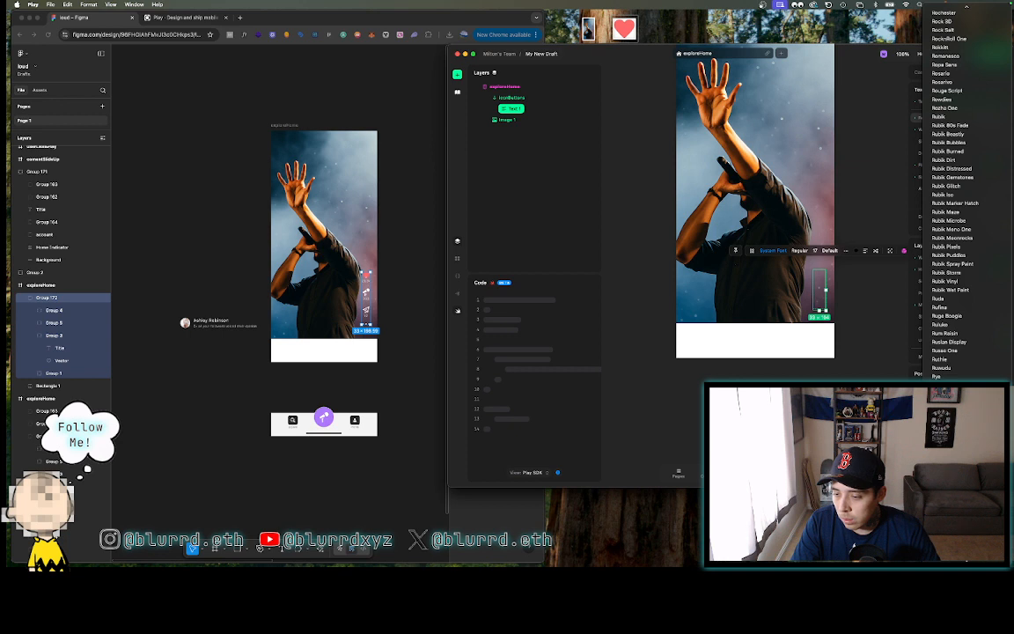
{"action": "key", "text": "Escape"}
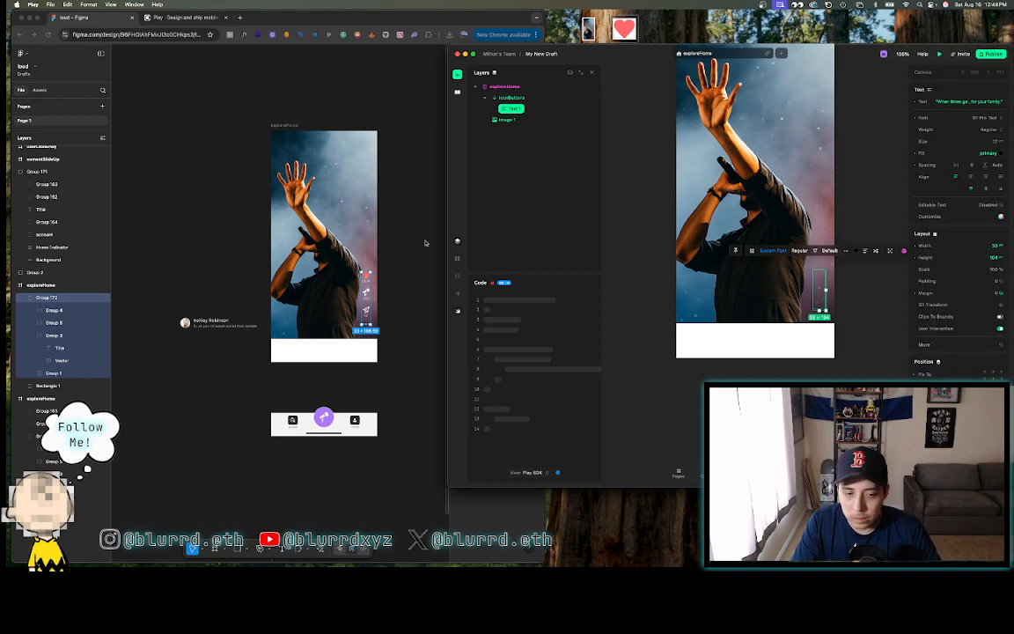
- Check the Figma count text, then set the Play text size to 12
{"action": "left_click", "coordinate": [384, 276]}
{"action": "double_click", "coordinate": [367, 281]}
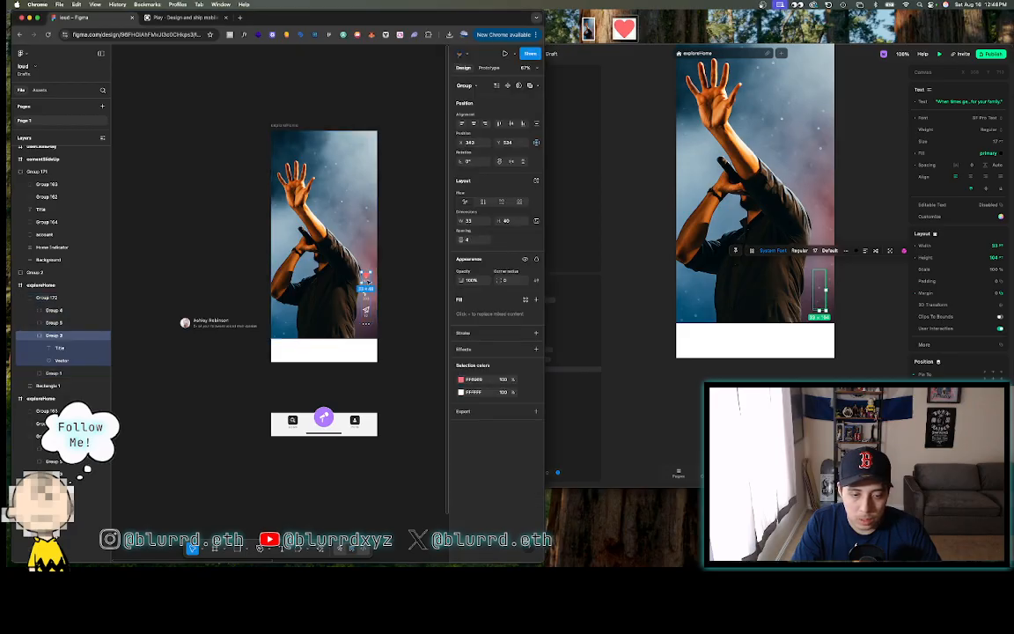
{"action": "double_click", "coordinate": [367, 280]}
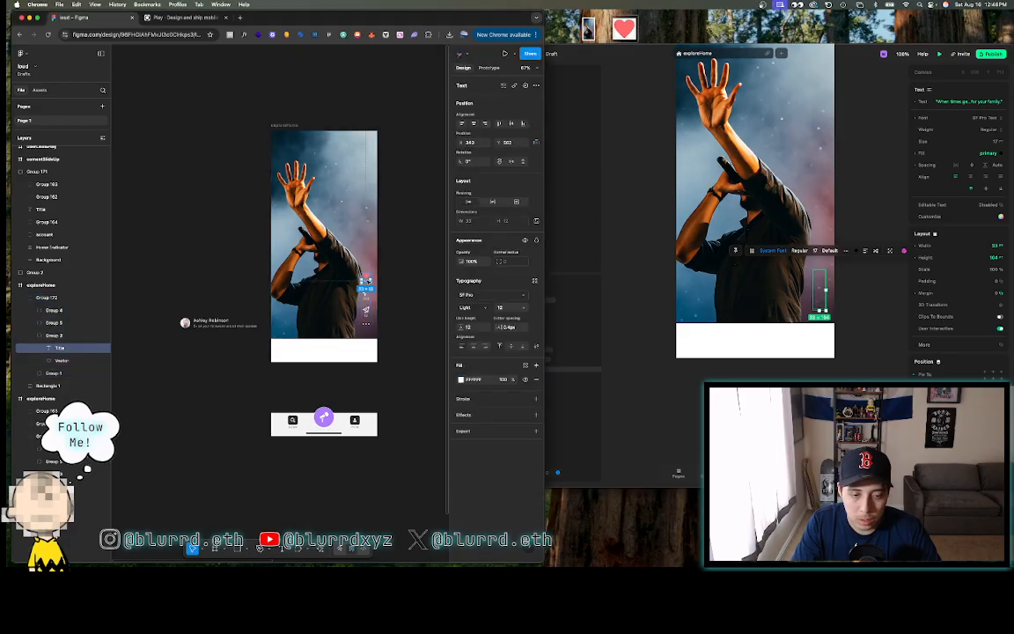
{"action": "left_click", "coordinate": [625, 227]}
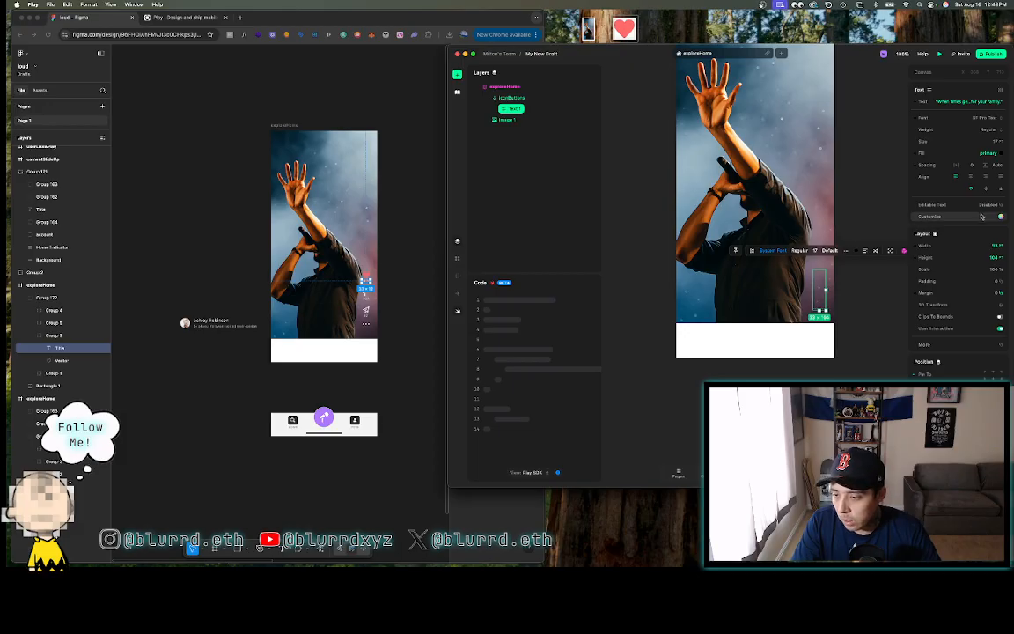
{"action": "left_click", "coordinate": [991, 141]}
{"action": "type", "text": "12"}
{"action": "key", "text": "Return"}
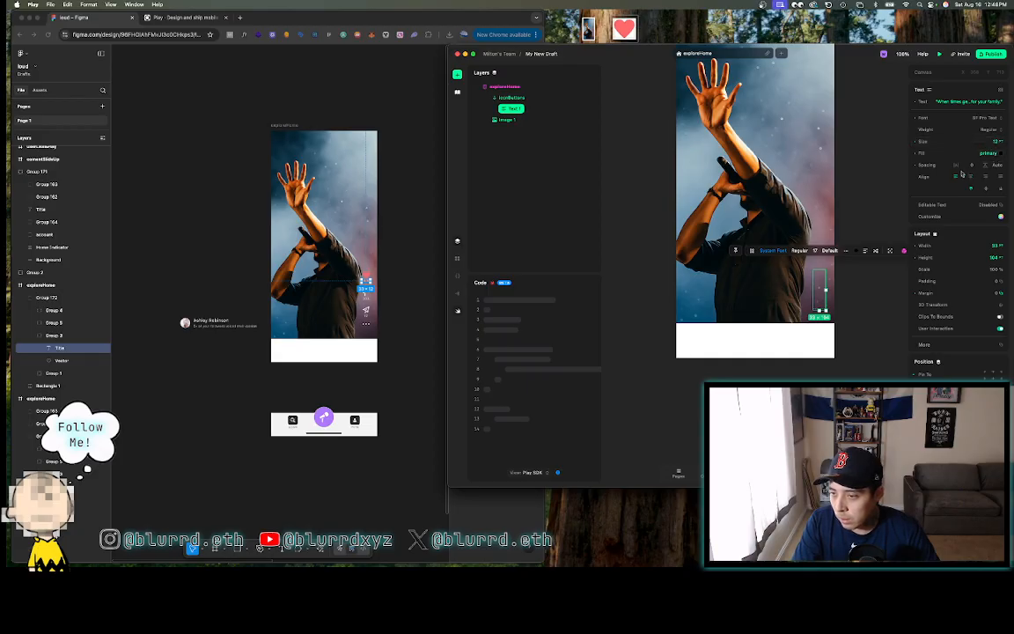
- Compare with the Figma text settings and set the letter spacing to 0.4
{"action": "left_click", "coordinate": [408, 354]}
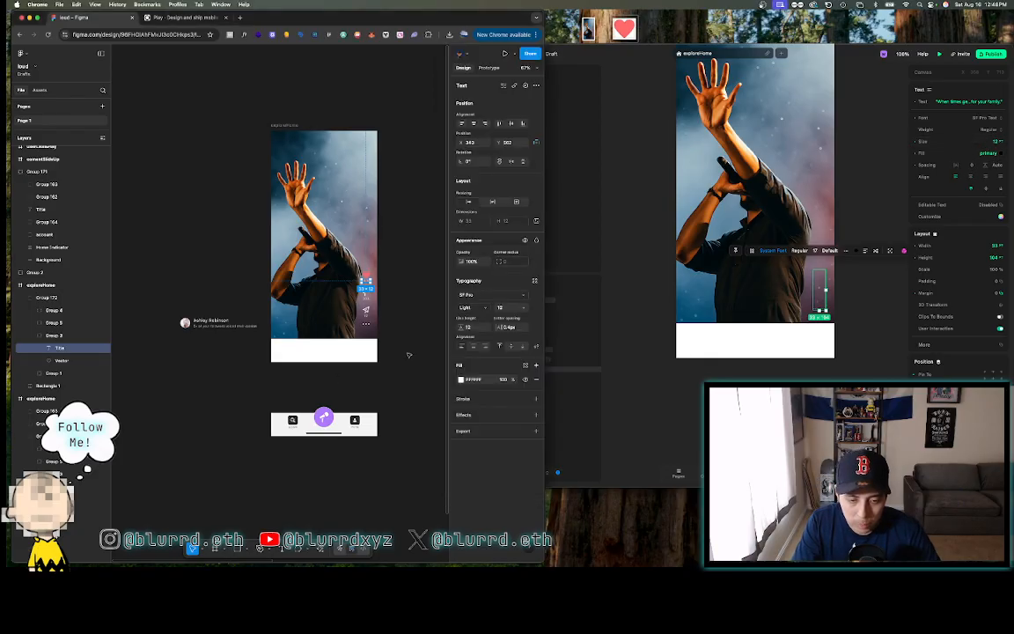
{"action": "left_click", "coordinate": [808, 162]}
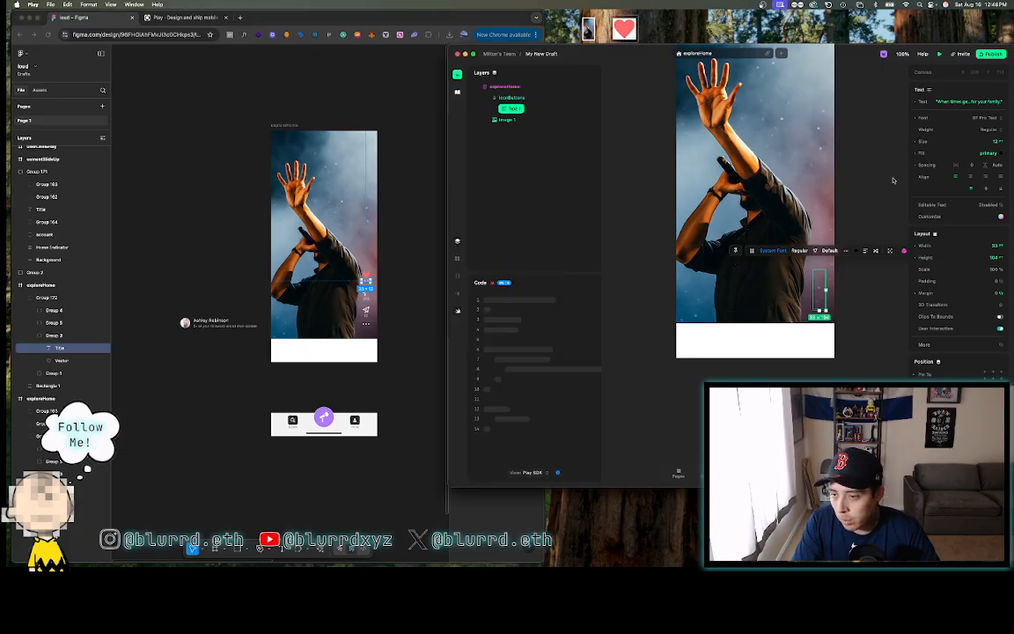
{"action": "left_click", "coordinate": [395, 326]}
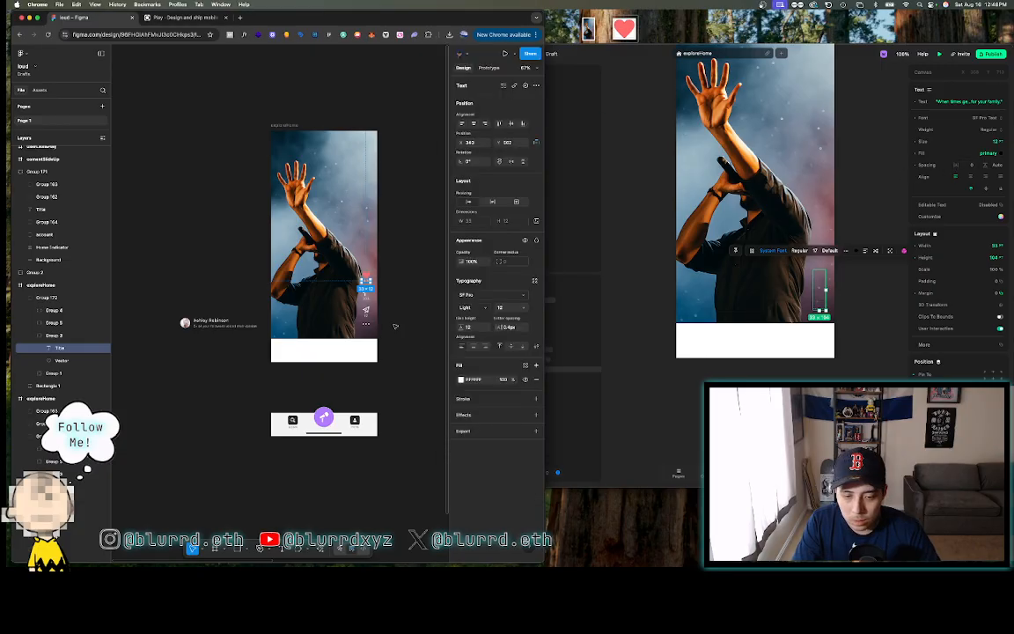
{"action": "left_click", "coordinate": [957, 160]}
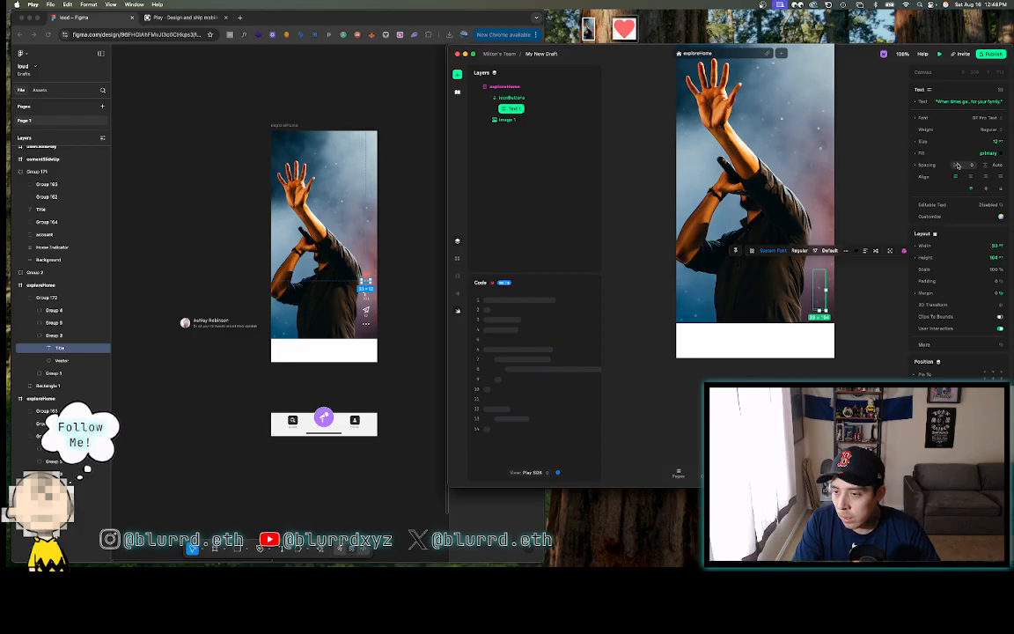
{"action": "type", "text": "0.4"}
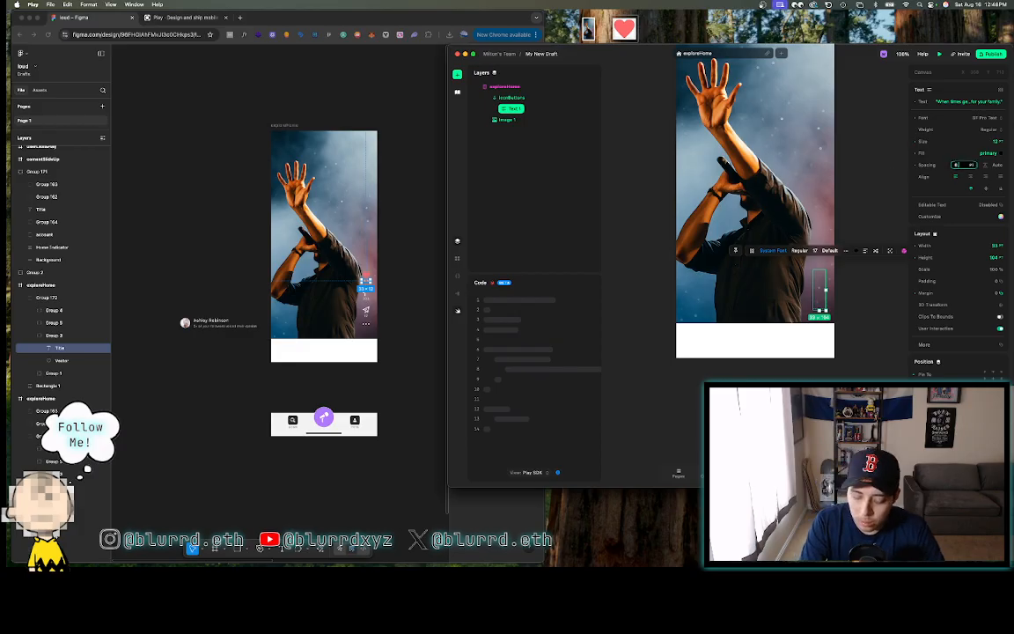
{"action": "key", "text": "Return"}
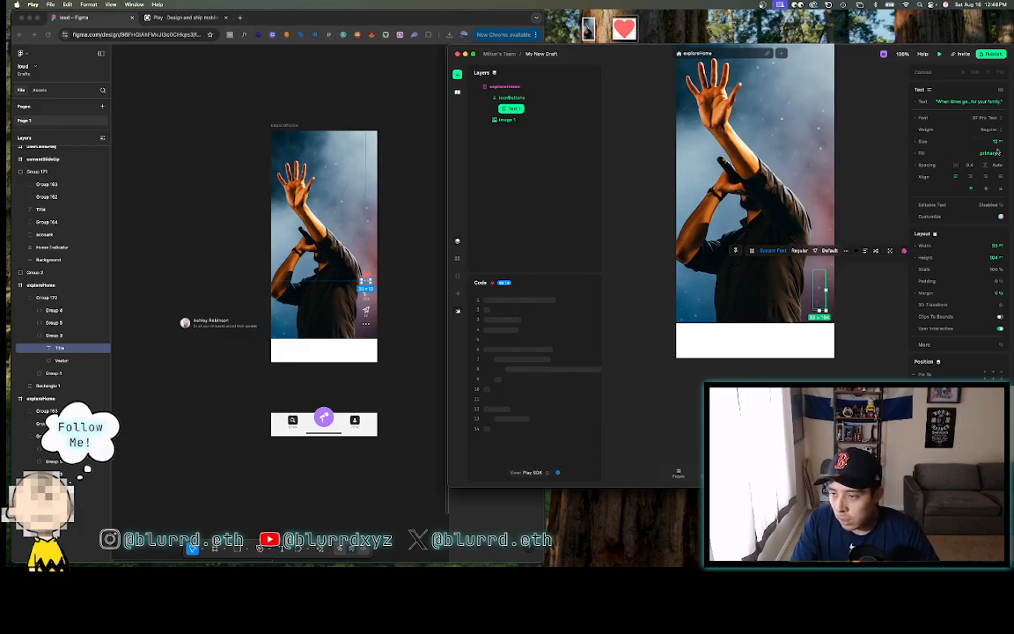
- Replace the primary text fill with the custom light grey F3F3F3
{"action": "left_click", "coordinate": [1001, 154]}
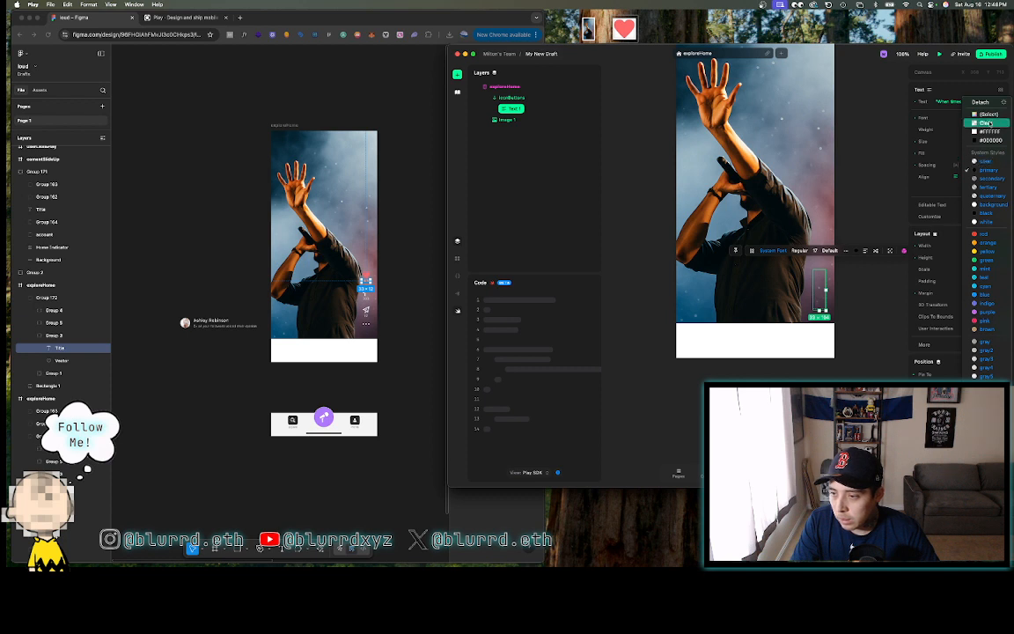
{"action": "left_click", "coordinate": [989, 116]}
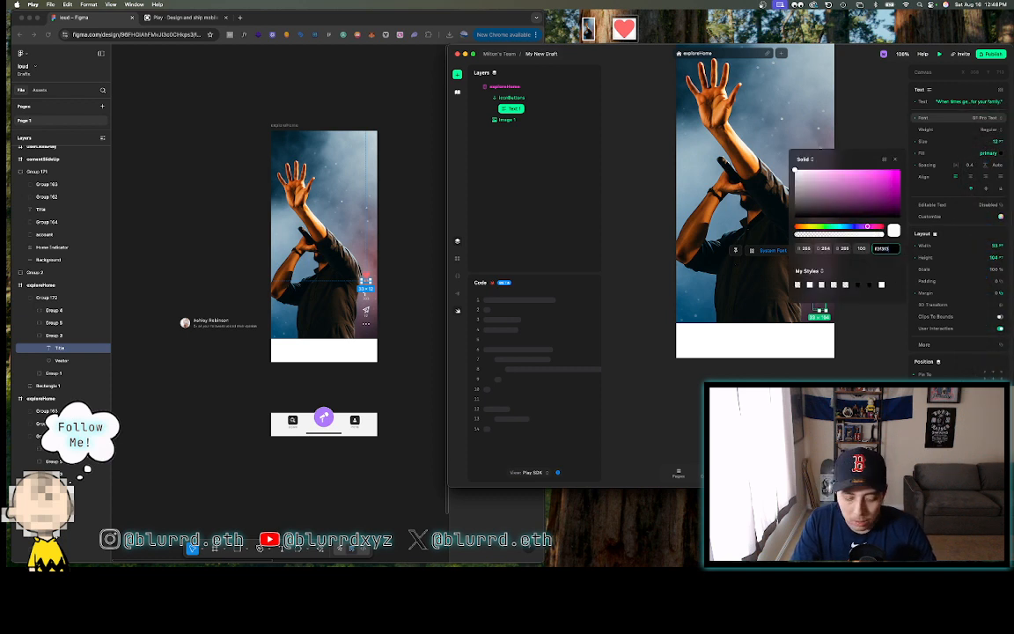
{"action": "key", "text": "Return"}
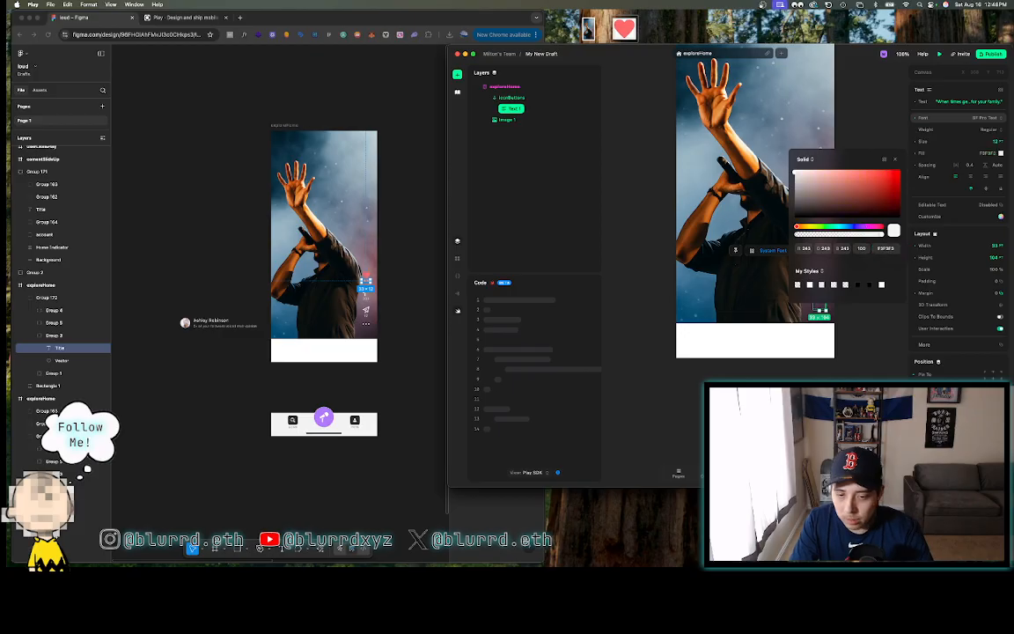
{"action": "left_click", "coordinate": [896, 133]}
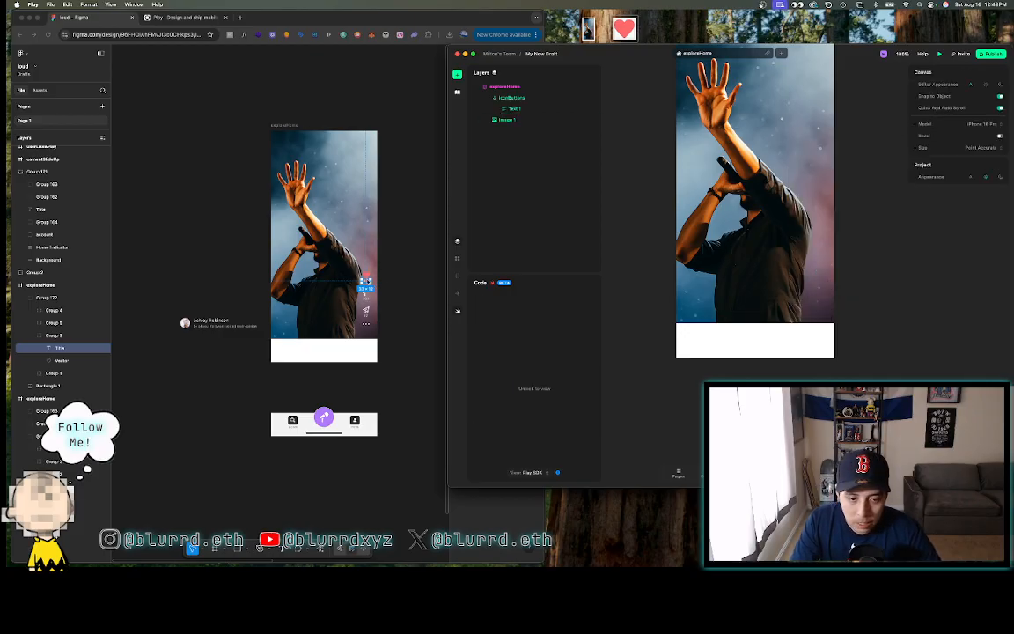
- Select the Text 1 layer and change its font weight to Light
{"action": "left_click", "coordinate": [399, 283]}
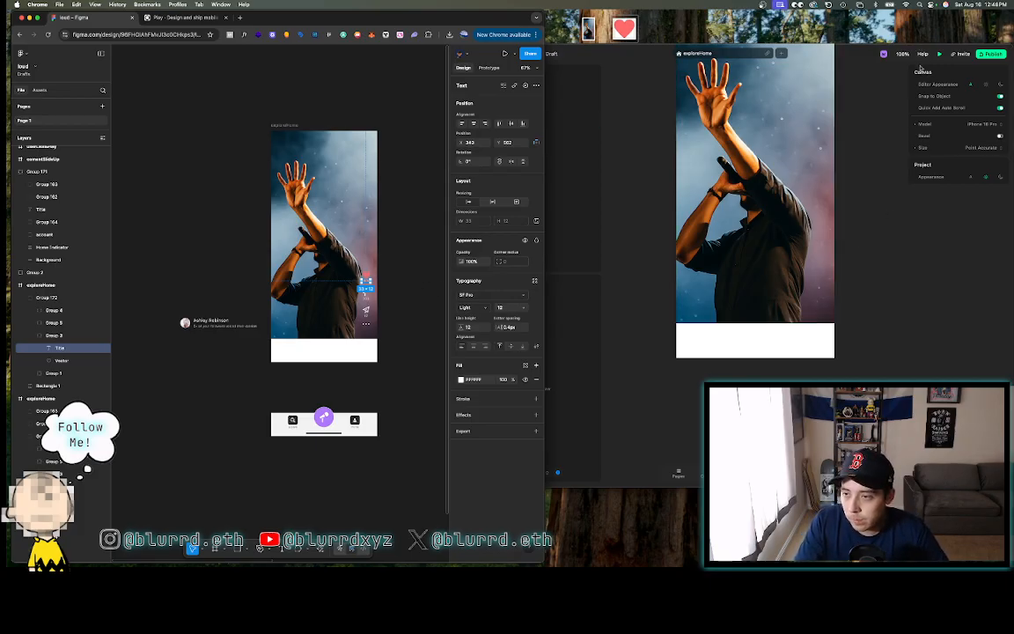
{"action": "left_click", "coordinate": [569, 118]}
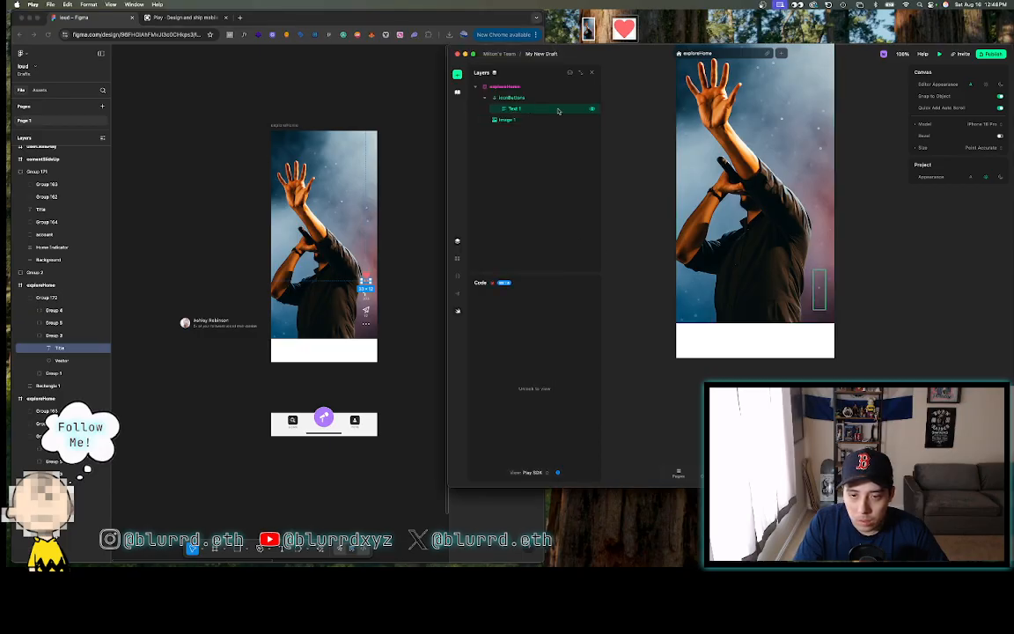
{"action": "left_click", "coordinate": [528, 109]}
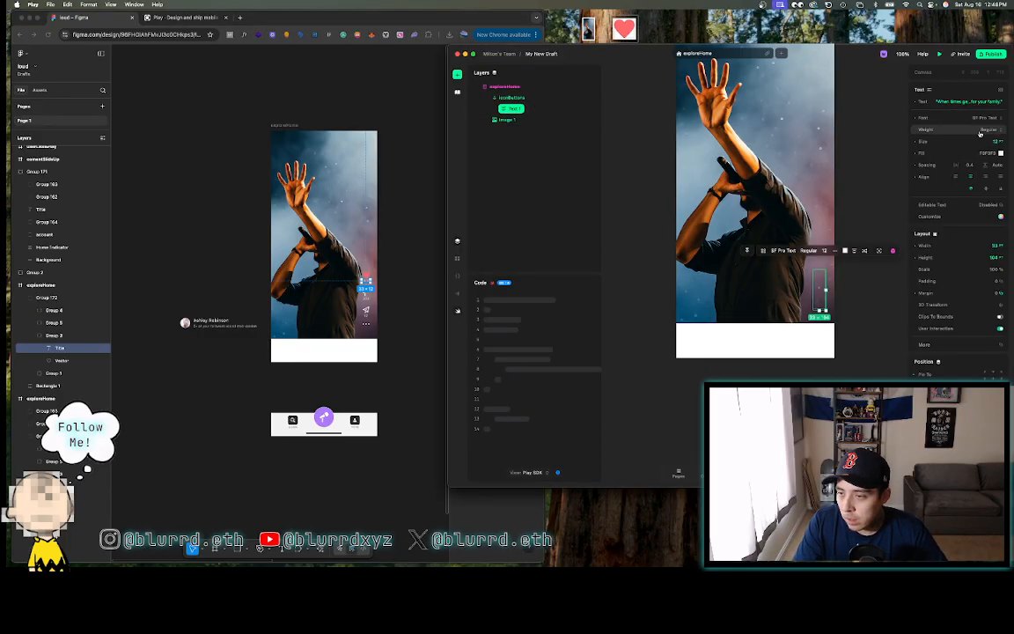
{"action": "left_click", "coordinate": [980, 129]}
{"action": "left_click", "coordinate": [880, 117]}
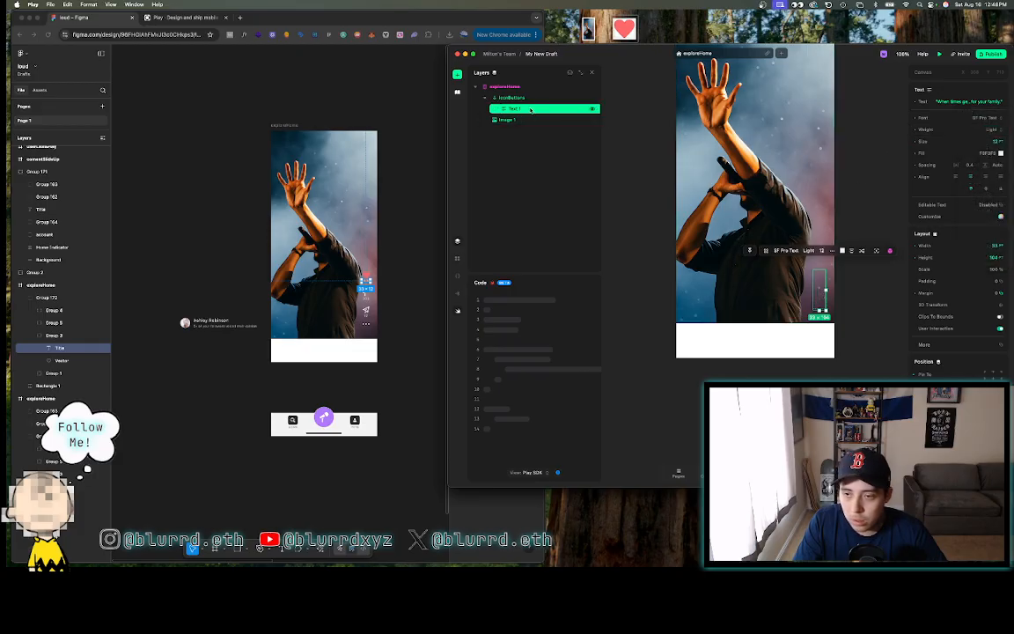
- Start editing the text content and read the like counts in the Figma design
{"action": "left_click", "coordinate": [974, 103]}
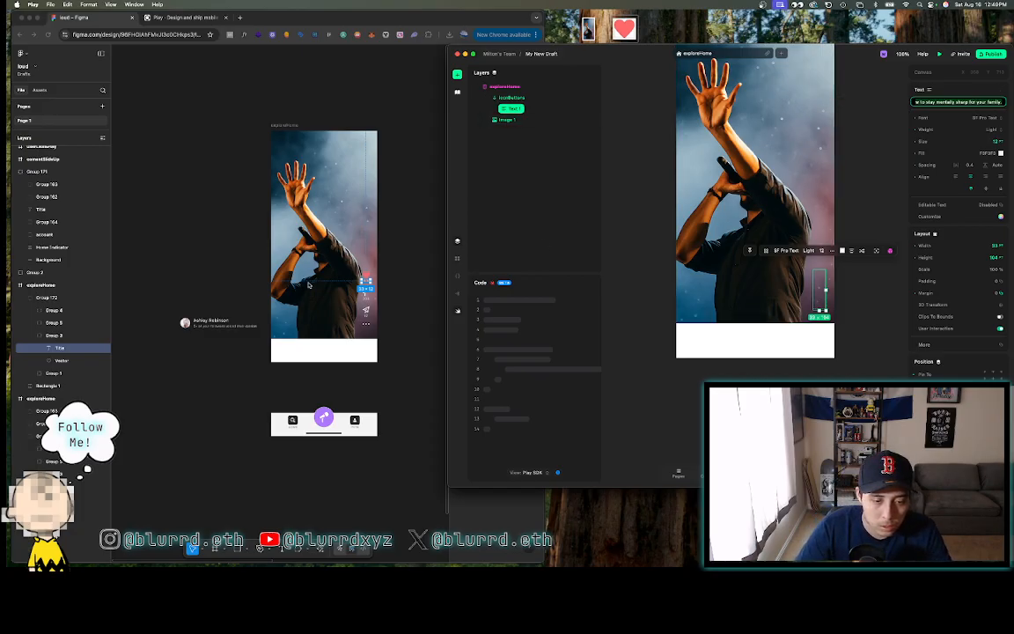
{"action": "left_click", "coordinate": [308, 284]}
{"action": "scroll", "coordinate": [308, 284], "scroll_direction": "up", "scroll_amount": 5}
{"action": "scroll", "coordinate": [310, 284], "scroll_direction": "right", "scroll_amount": 4}
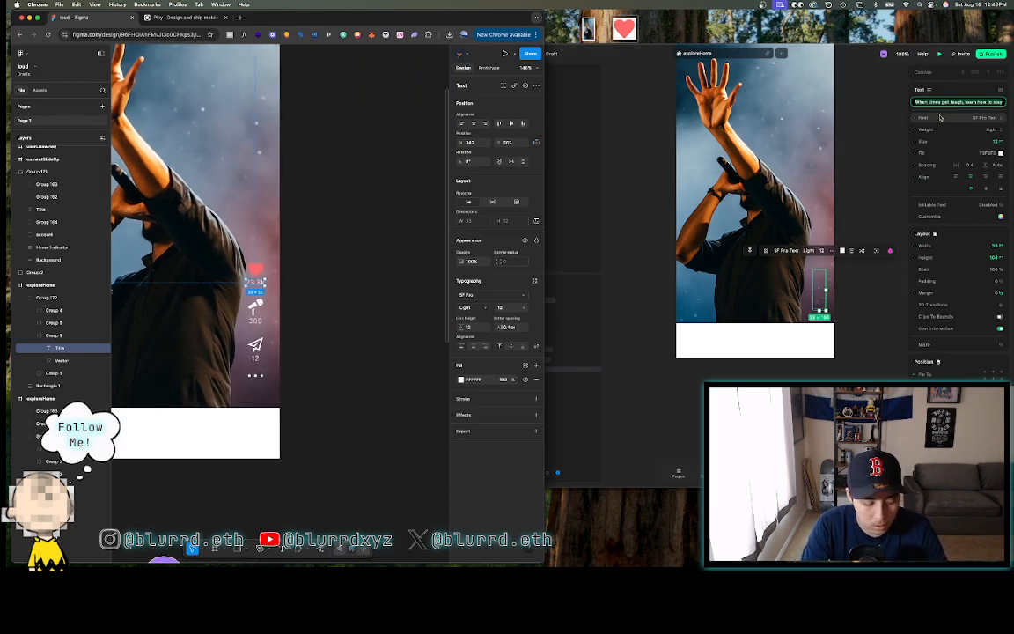
- Replace the placeholder sentence in Text 1 with the like count 22.3k
{"action": "key", "text": "2"}
{"action": "key", "text": "5"}
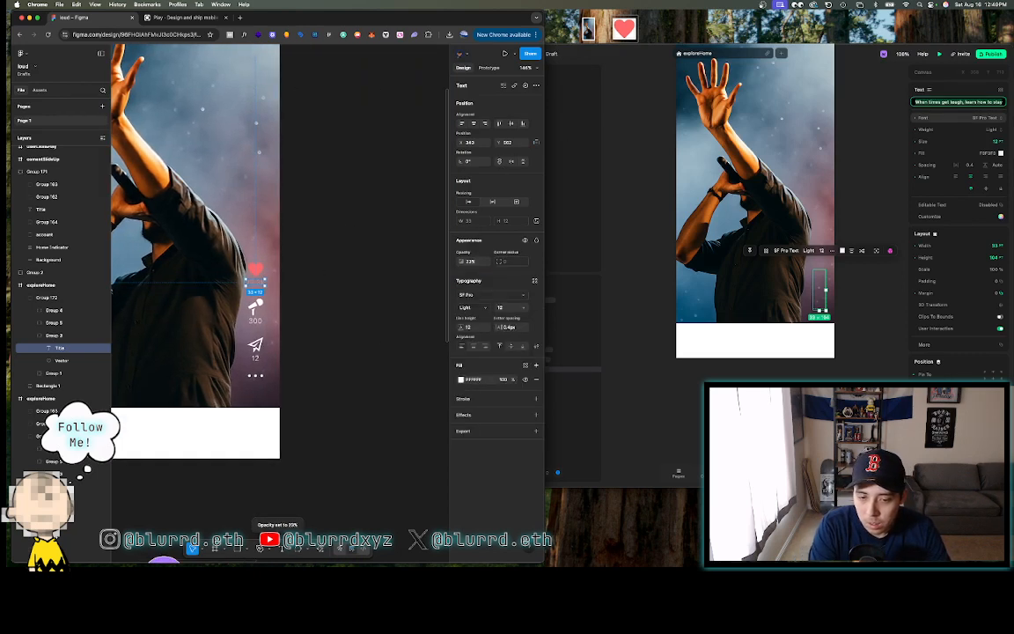
{"action": "left_click", "coordinate": [395, 246]}
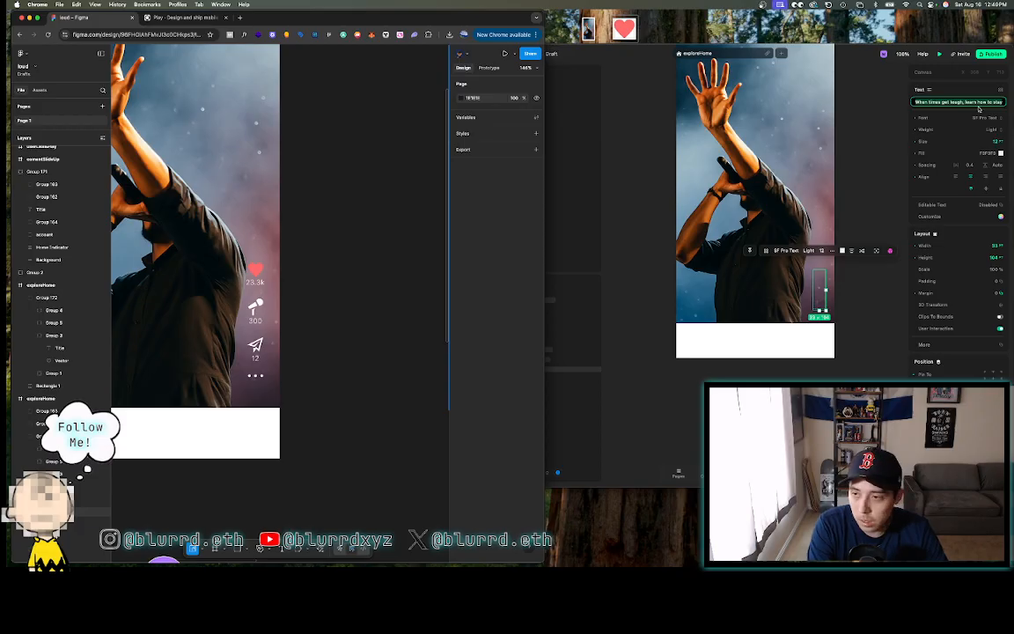
{"action": "left_click", "coordinate": [979, 109]}
{"action": "key", "text": "super+a"}
{"action": "type", "text": "22.3"}
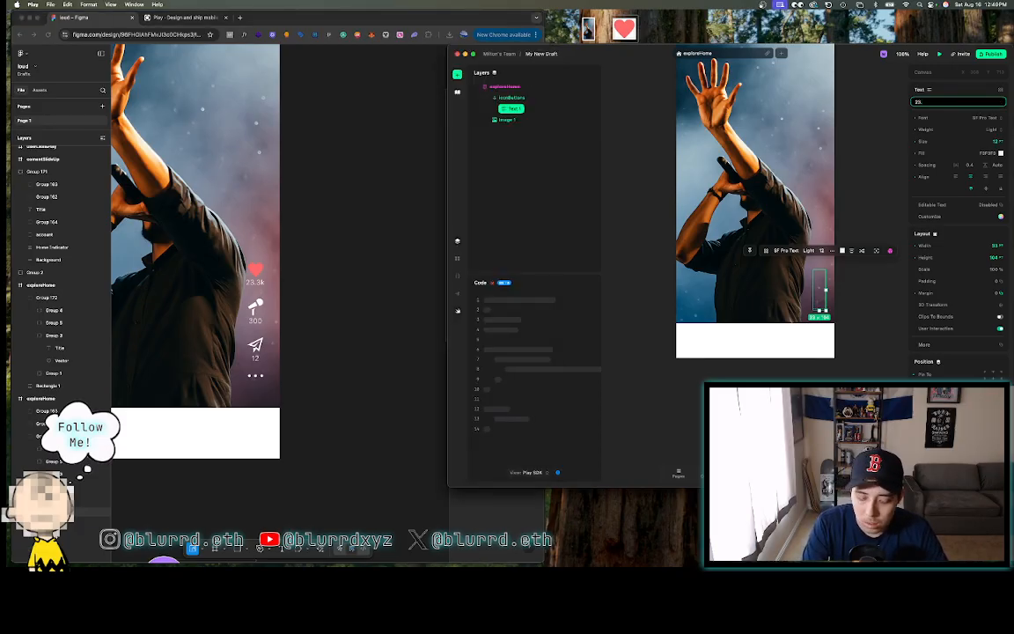
{"action": "type", "text": "k"}
{"action": "key", "text": "Return"}
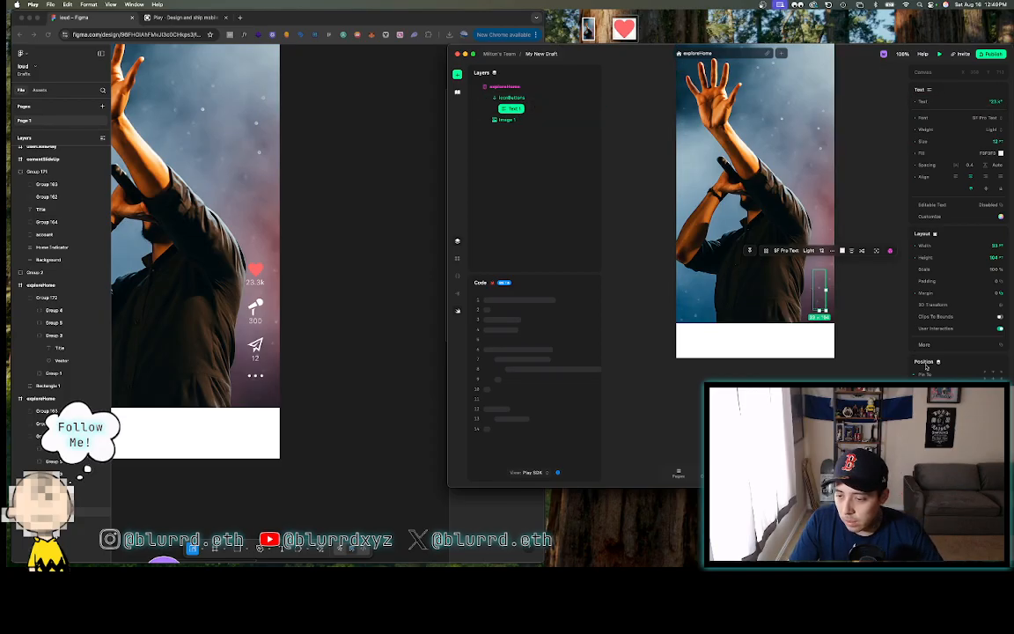
- Set Text 1's width and height to Auto so it hugs the count at about 28 by 15
{"action": "scroll", "coordinate": [852, 361], "scroll_direction": "right", "scroll_amount": 5}
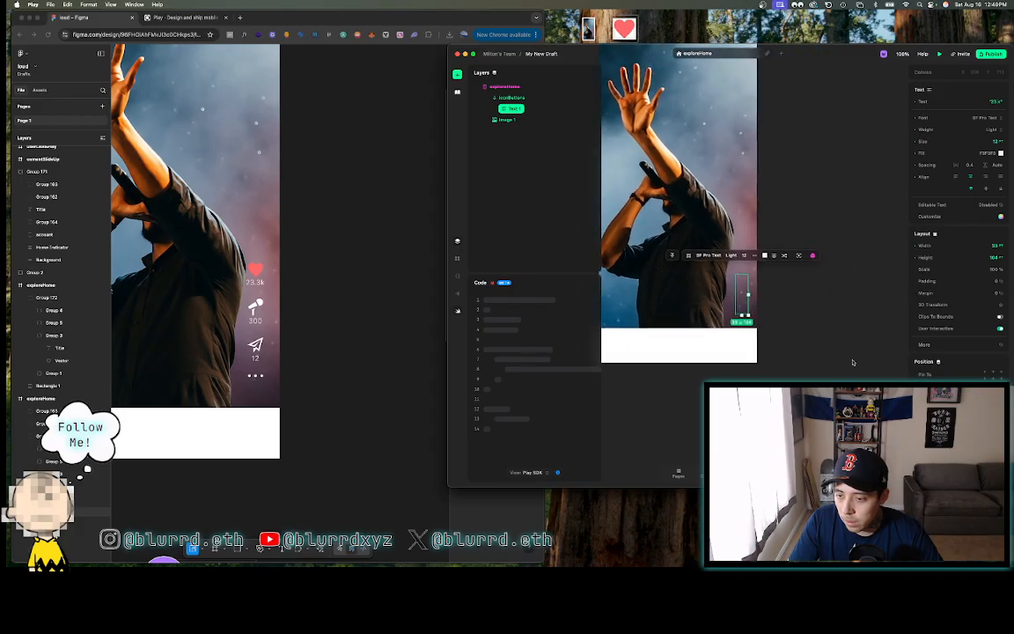
{"action": "left_click", "coordinate": [536, 98]}
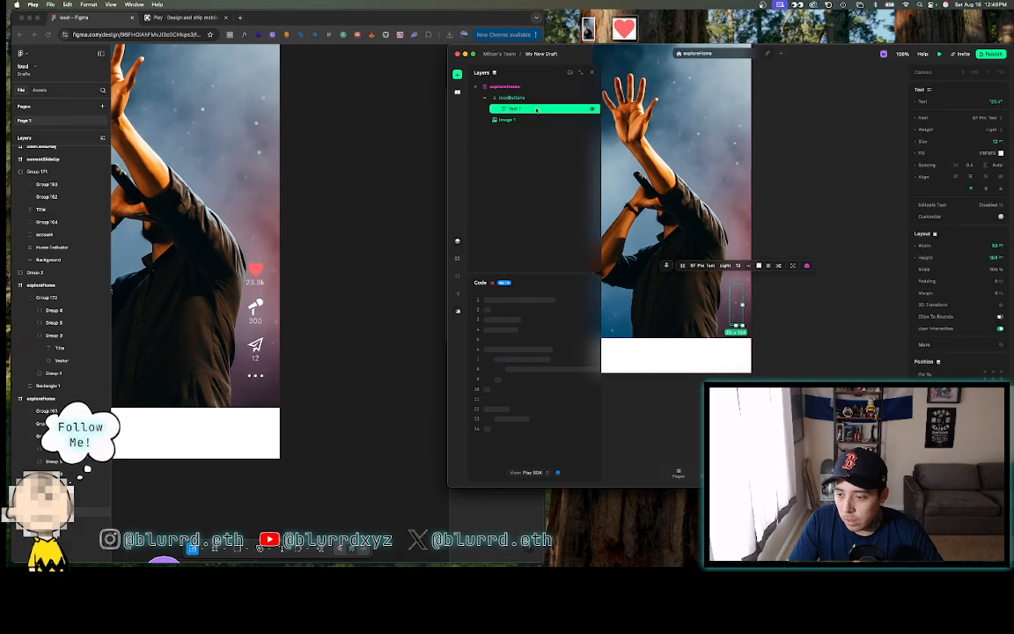
{"action": "left_click", "coordinate": [528, 108]}
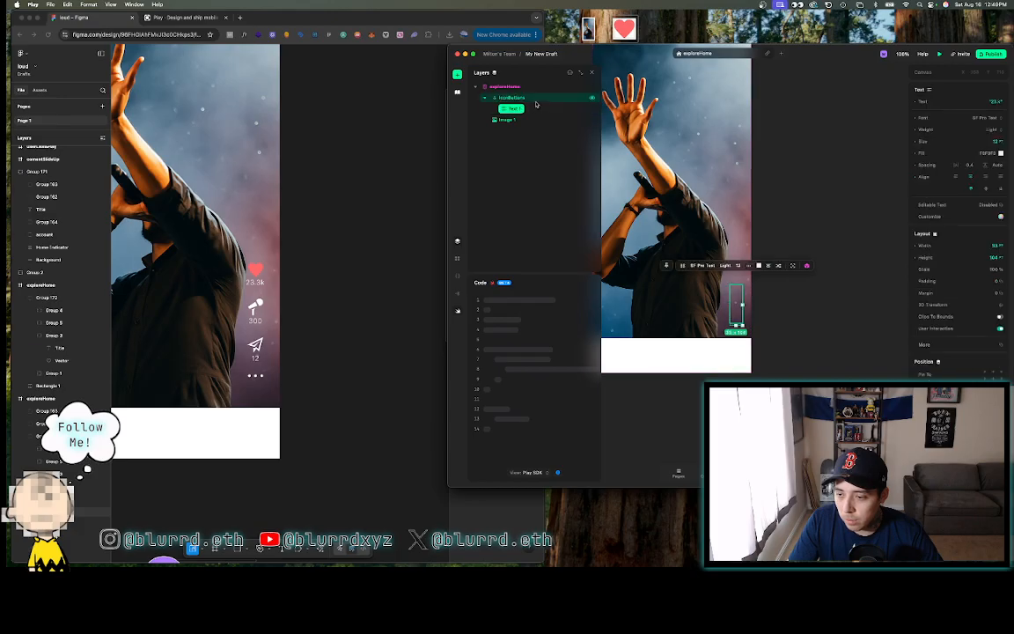
{"action": "left_click", "coordinate": [913, 246]}
{"action": "left_click", "coordinate": [915, 257]}
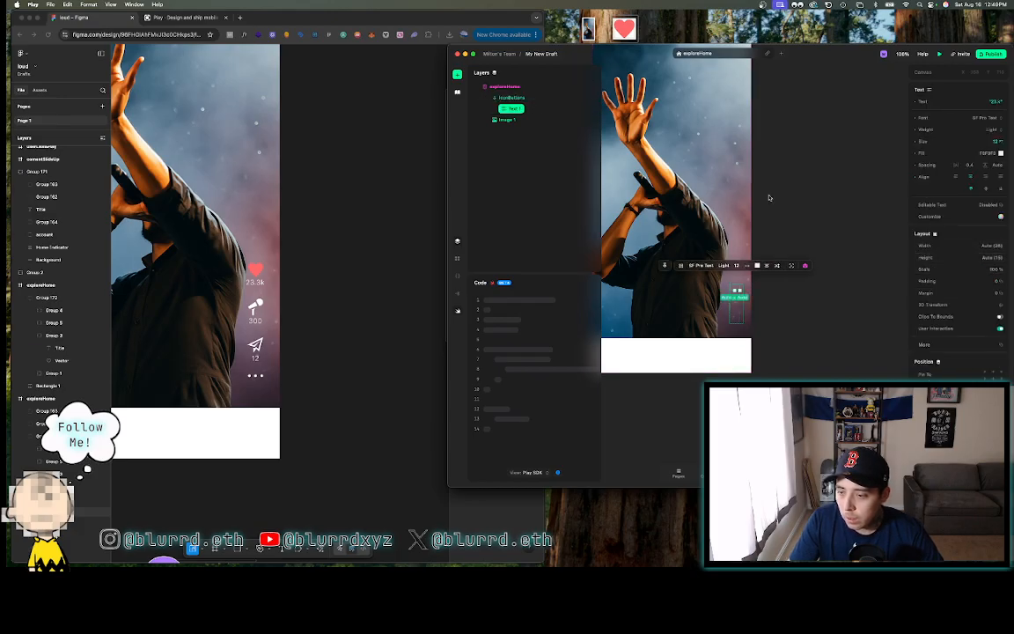
{"action": "left_click", "coordinate": [556, 98]}
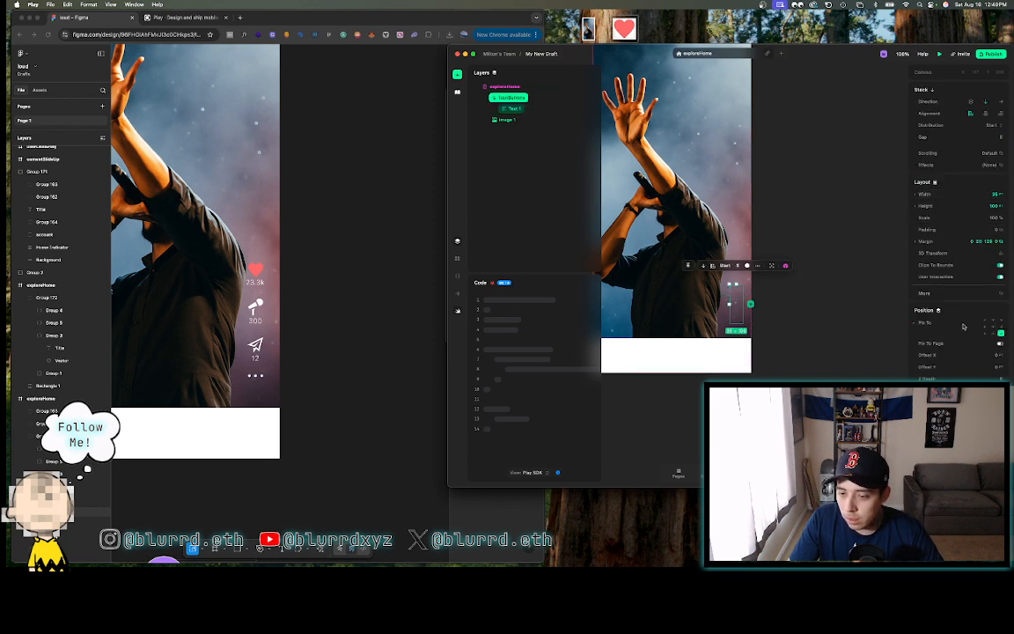
{"action": "left_click", "coordinate": [541, 109]}
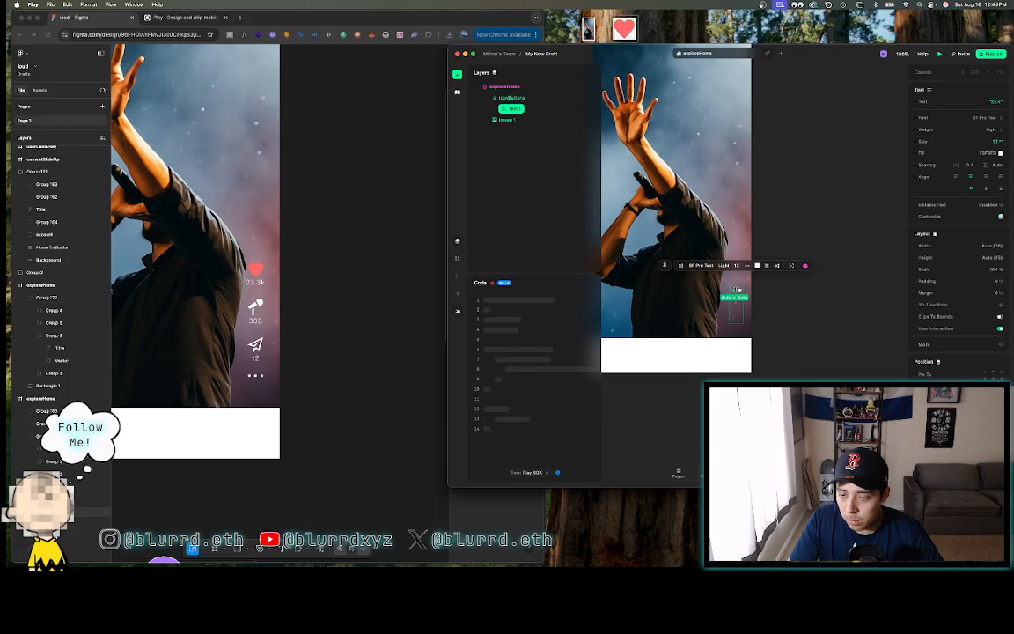
- Compare the iconButtons stack and count text, resizing the text box to 35 by 12
{"action": "left_click", "coordinate": [527, 99]}
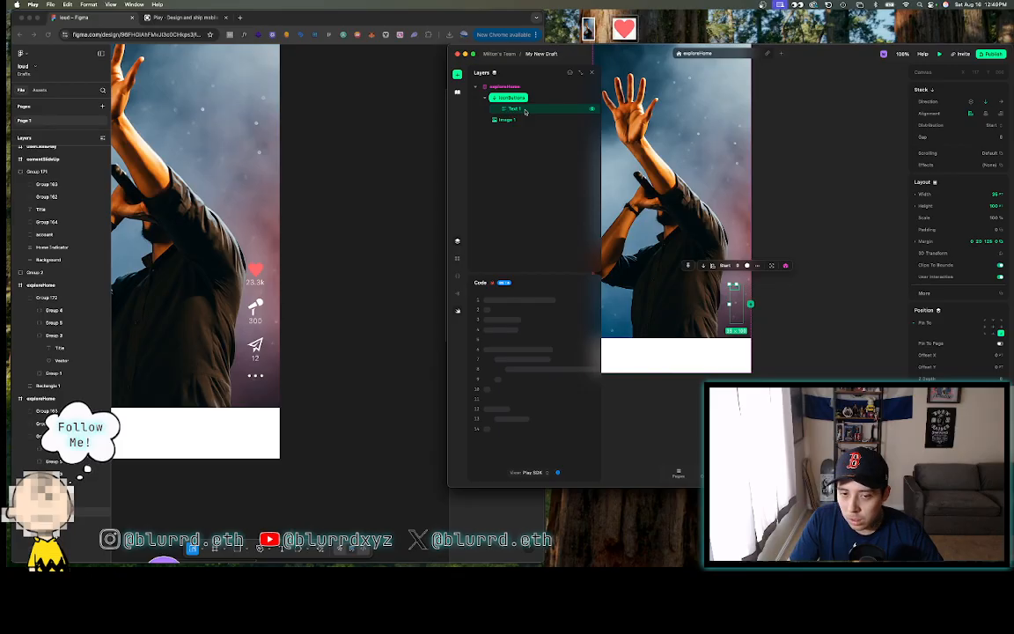
{"action": "left_click", "coordinate": [526, 109]}
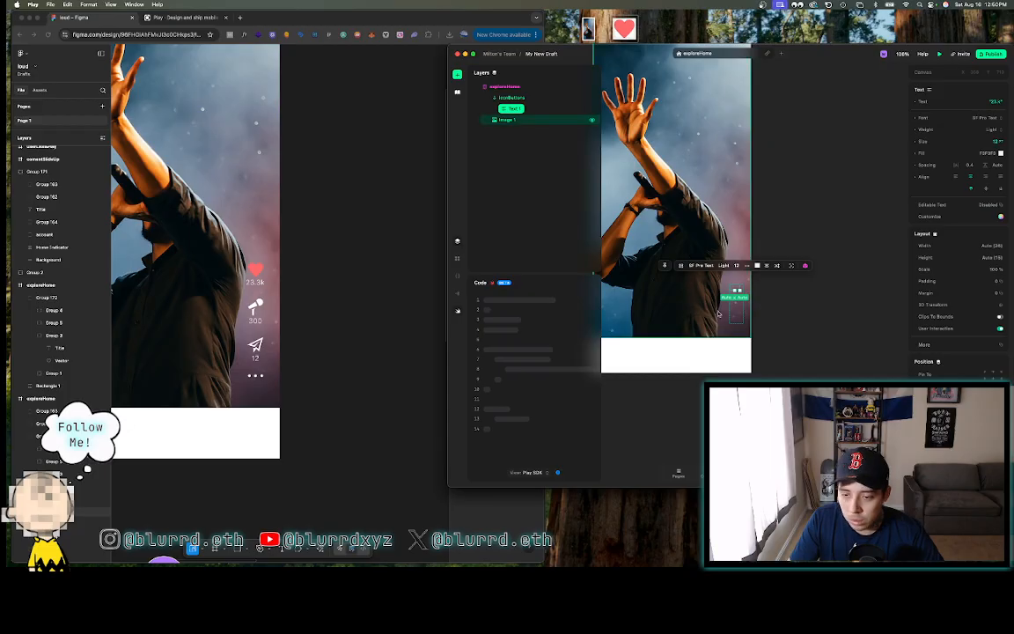
{"action": "scroll", "coordinate": [719, 317], "scroll_direction": "up", "scroll_amount": 5}
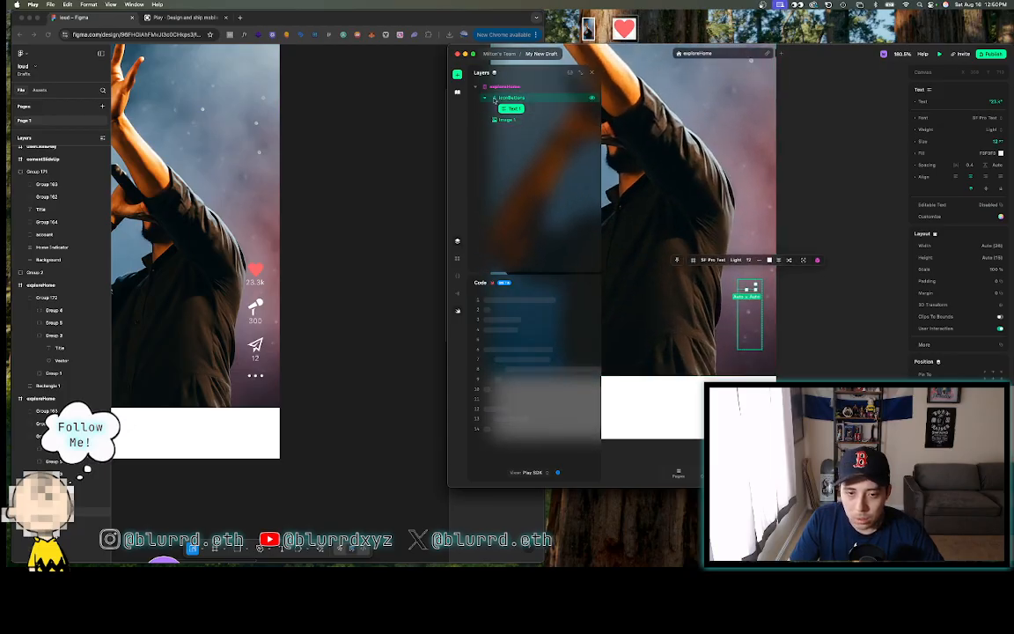
{"action": "left_click", "coordinate": [531, 98]}
{"action": "left_click", "coordinate": [513, 109]}
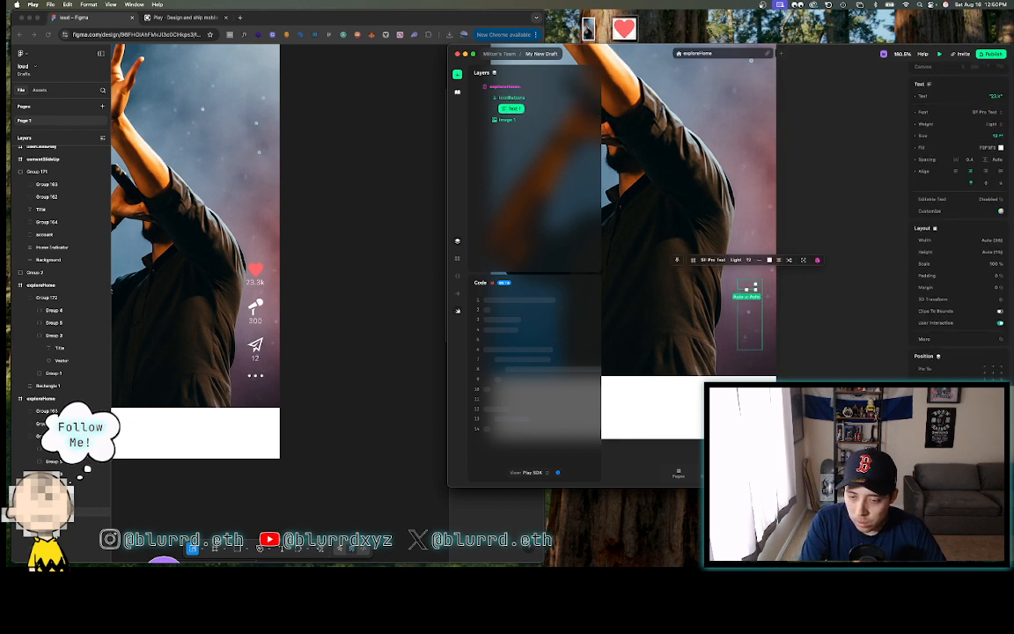
{"action": "scroll", "coordinate": [960, 265], "scroll_direction": "down", "scroll_amount": 3}
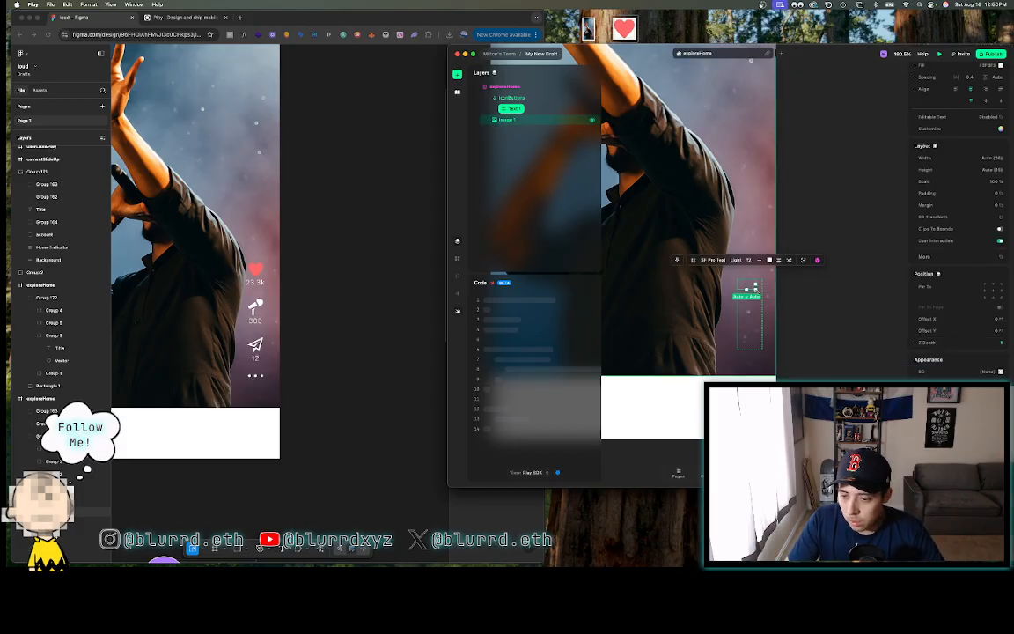
{"action": "left_click_drag", "start_coordinate": [754, 287], "coordinate": [761, 289]}
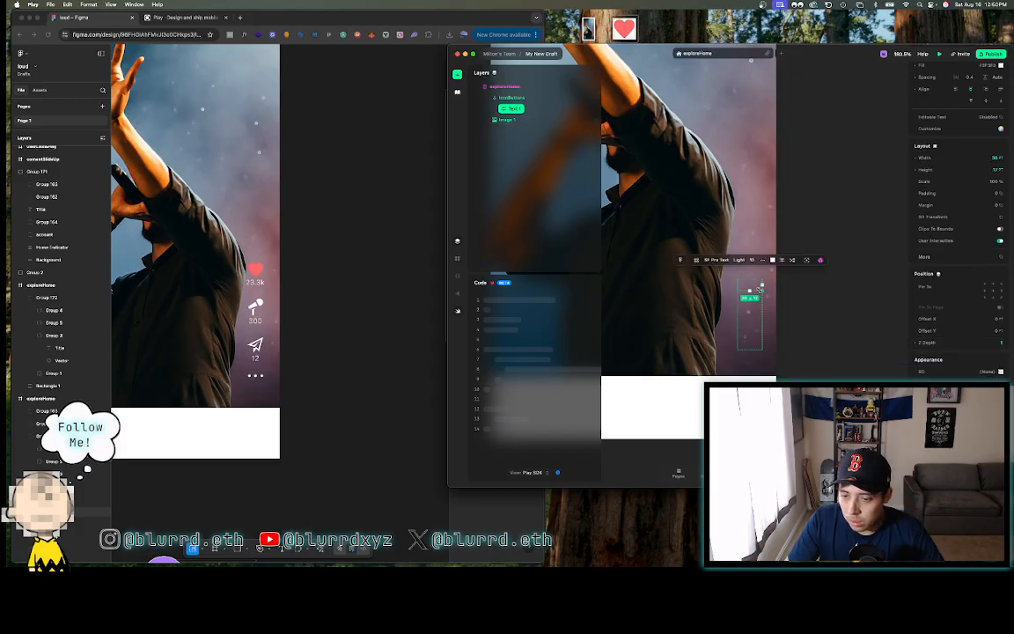
- Set the iconButtons stack's BG fill to None
{"action": "left_click", "coordinate": [533, 96]}
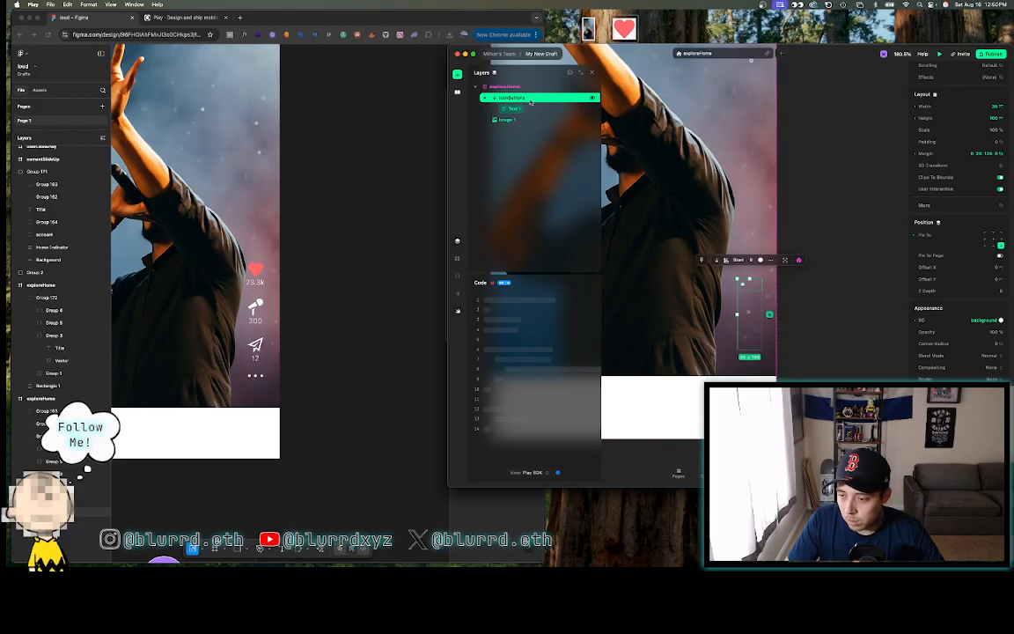
{"action": "left_click", "coordinate": [915, 322]}
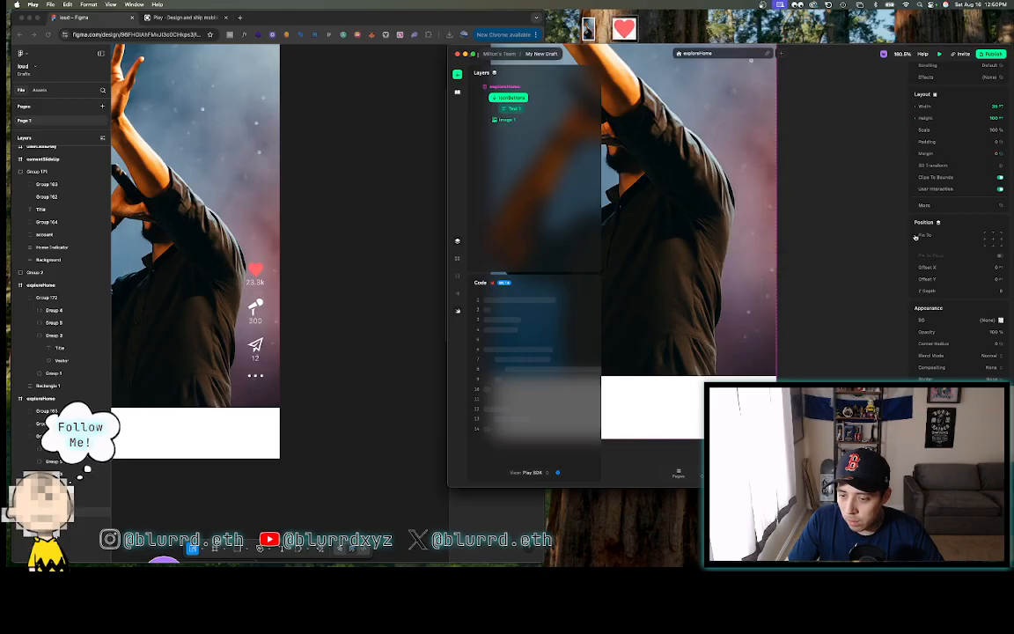
{"action": "scroll", "coordinate": [746, 326], "scroll_direction": "down", "scroll_amount": 5}
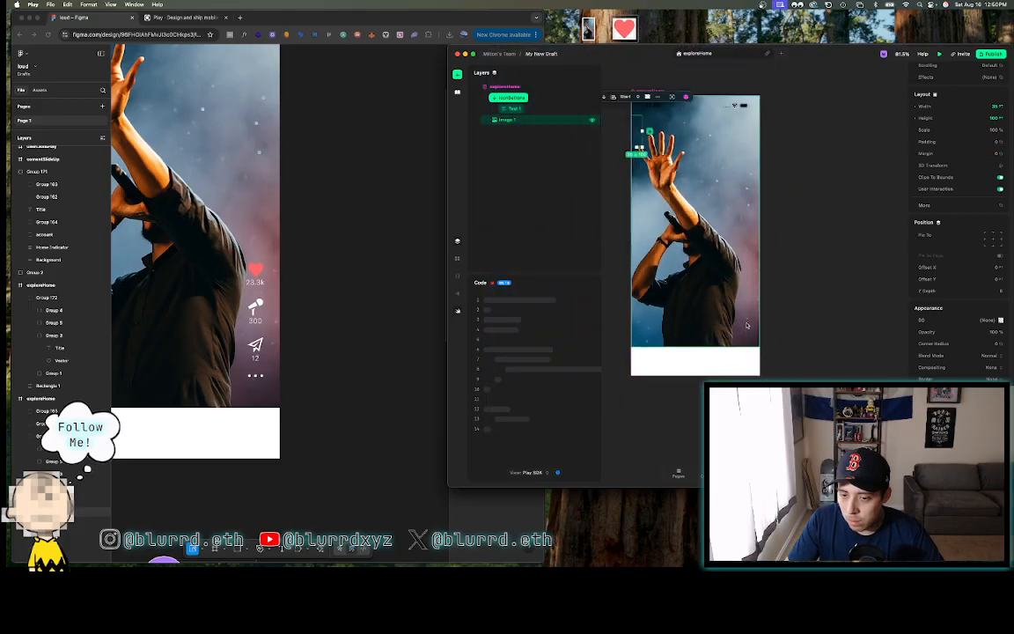
- Try bottom-right pinning on the stack, undo it, and move Text 1 out of iconButtons
{"action": "left_click", "coordinate": [1001, 247]}
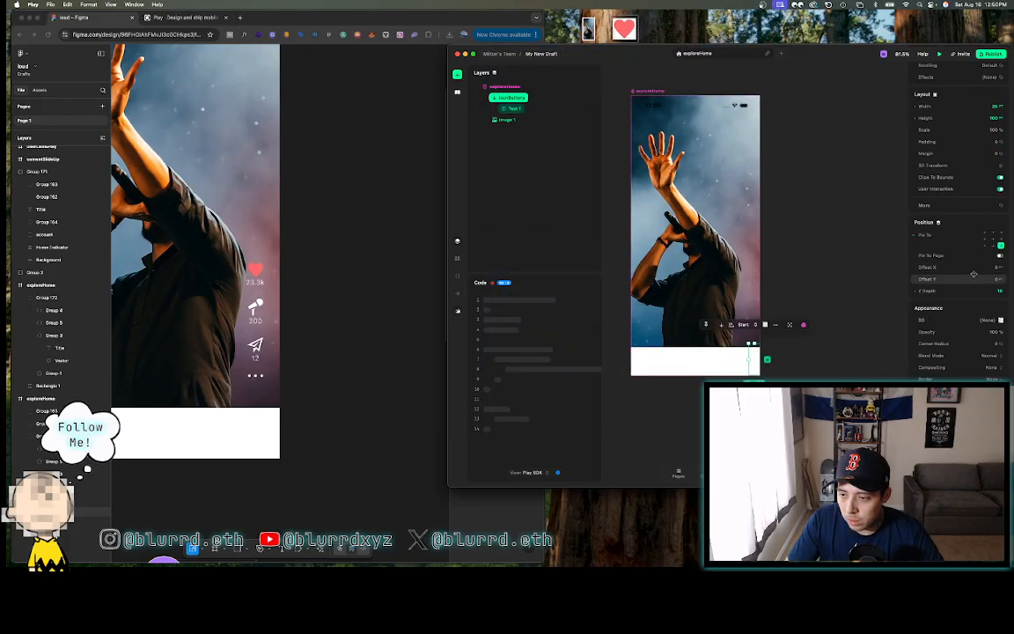
{"action": "key", "text": "super+z"}
{"action": "key", "text": "super+z"}
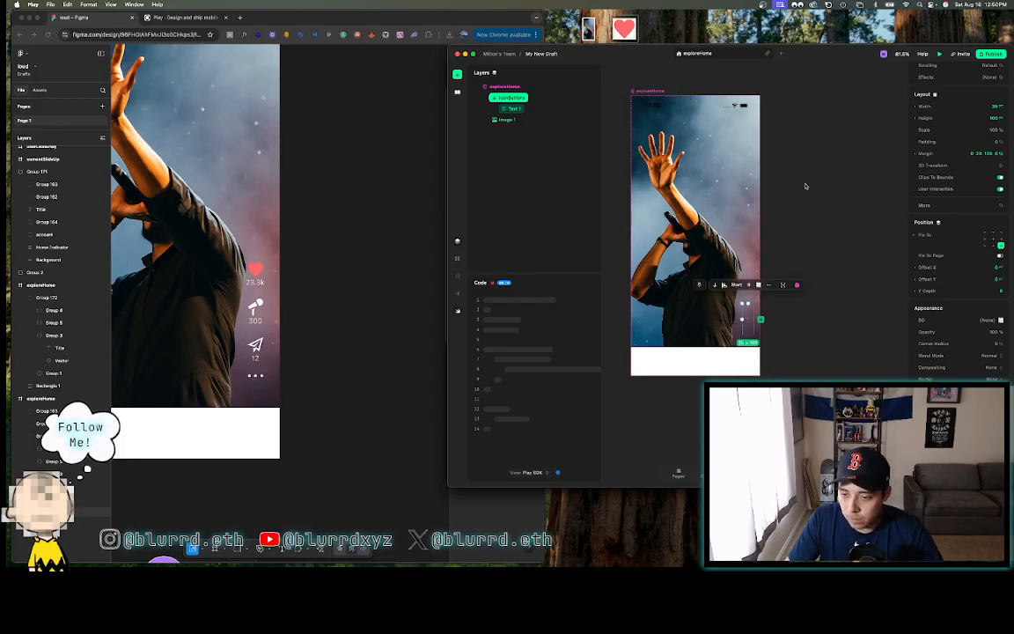
{"action": "left_click", "coordinate": [520, 108]}
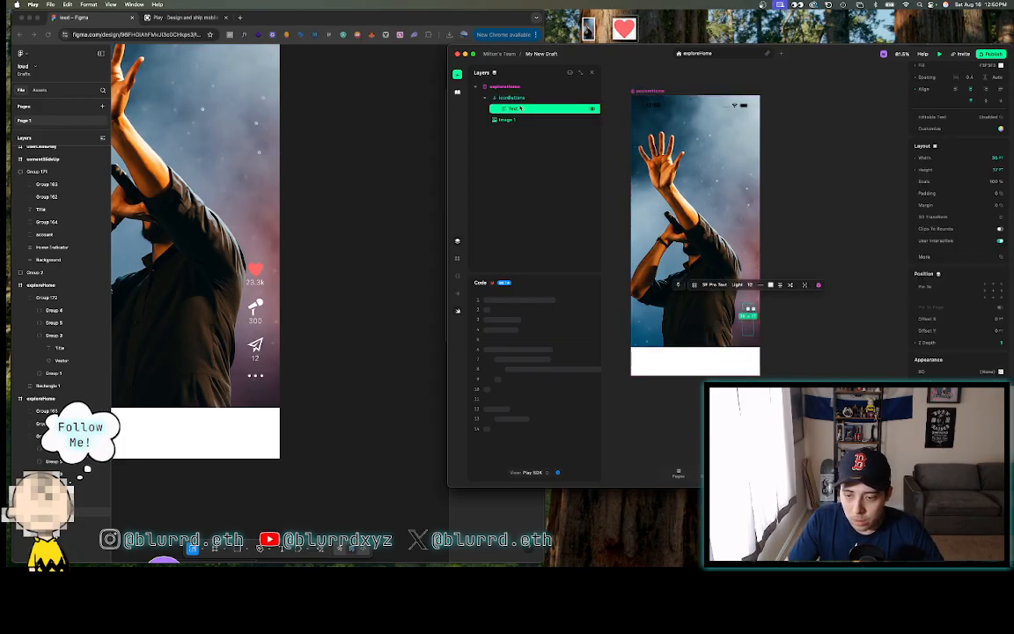
{"action": "left_click_drag", "start_coordinate": [526, 110], "coordinate": [525, 91]}
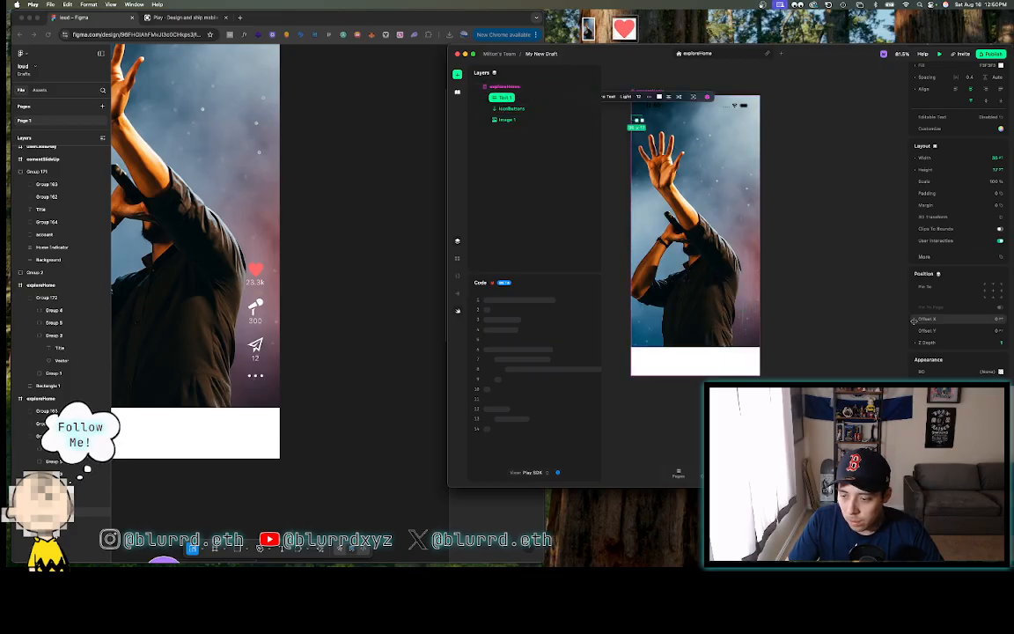
- Set Text 1's width and height to Auto
{"action": "scroll", "coordinate": [952, 373], "scroll_direction": "up", "scroll_amount": 1}
{"action": "scroll", "coordinate": [953, 373], "scroll_direction": "up", "scroll_amount": 2}
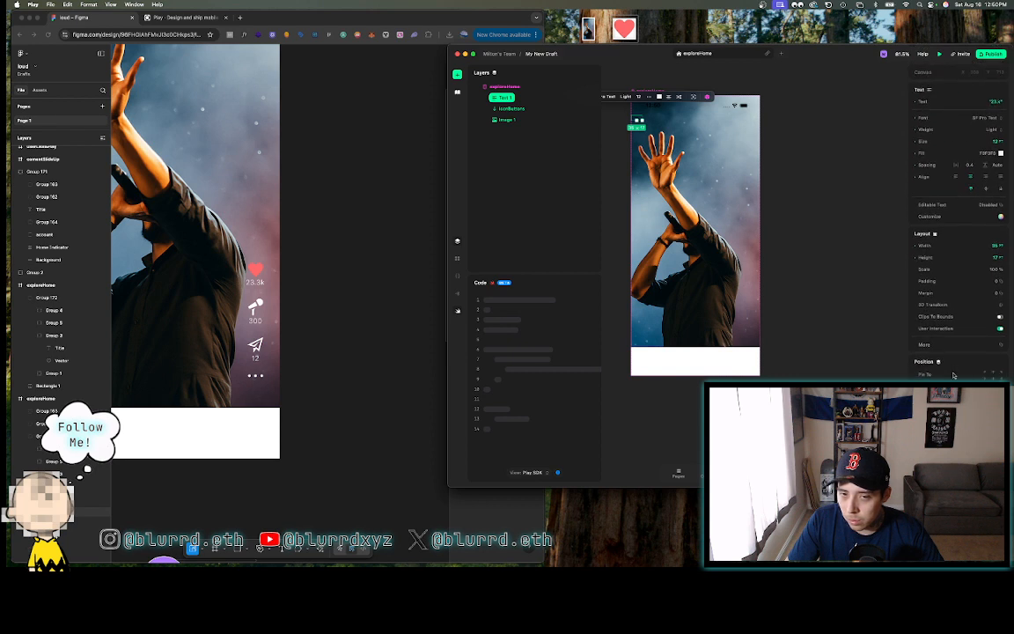
{"action": "left_click", "coordinate": [917, 250]}
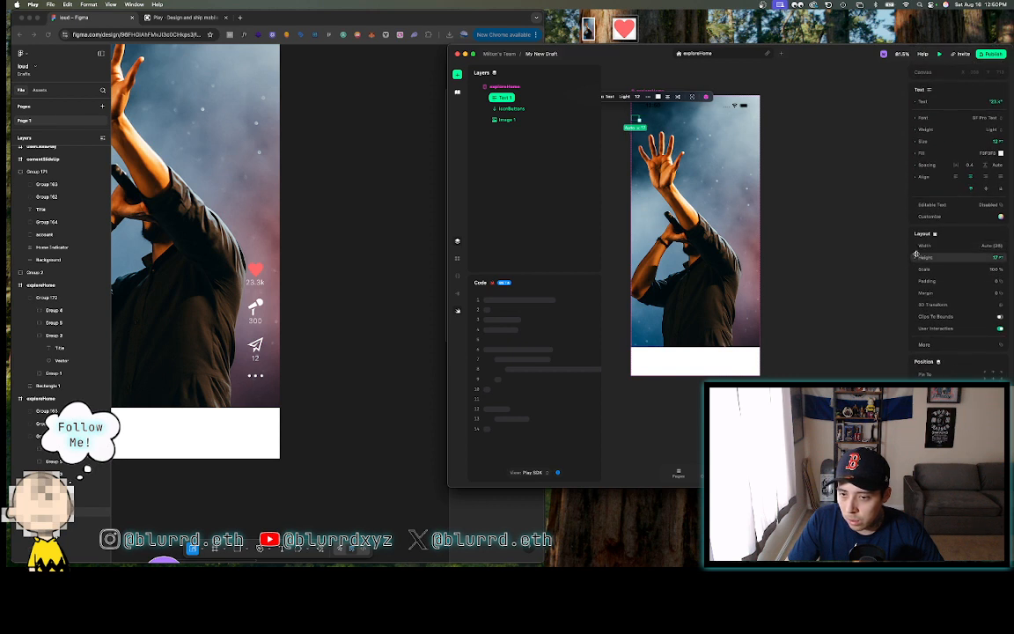
{"action": "left_click", "coordinate": [916, 258]}
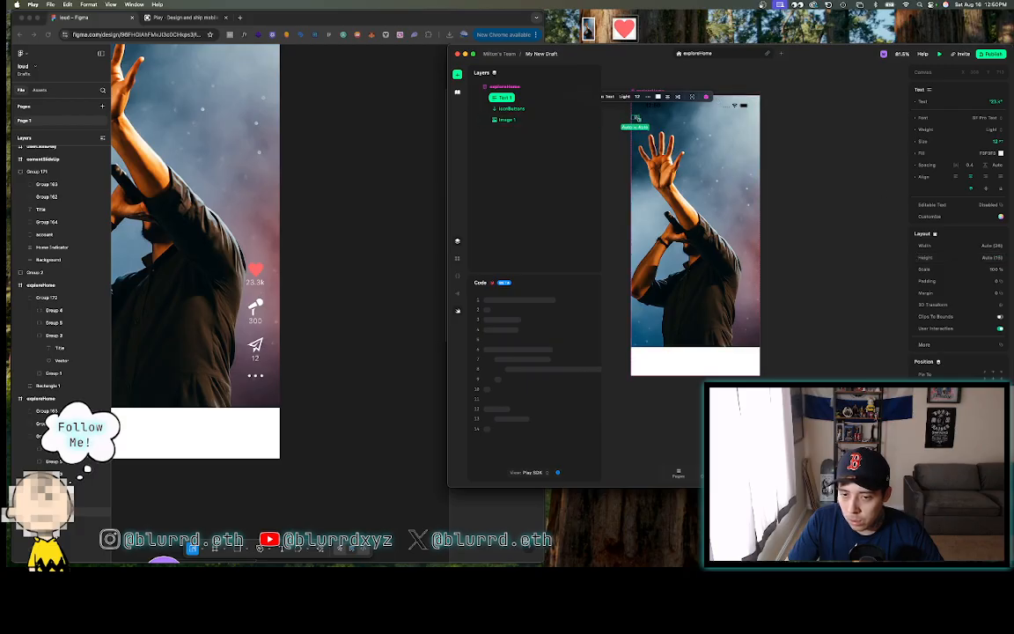
{"action": "left_click", "coordinate": [518, 108]}
{"action": "left_click", "coordinate": [509, 97]}
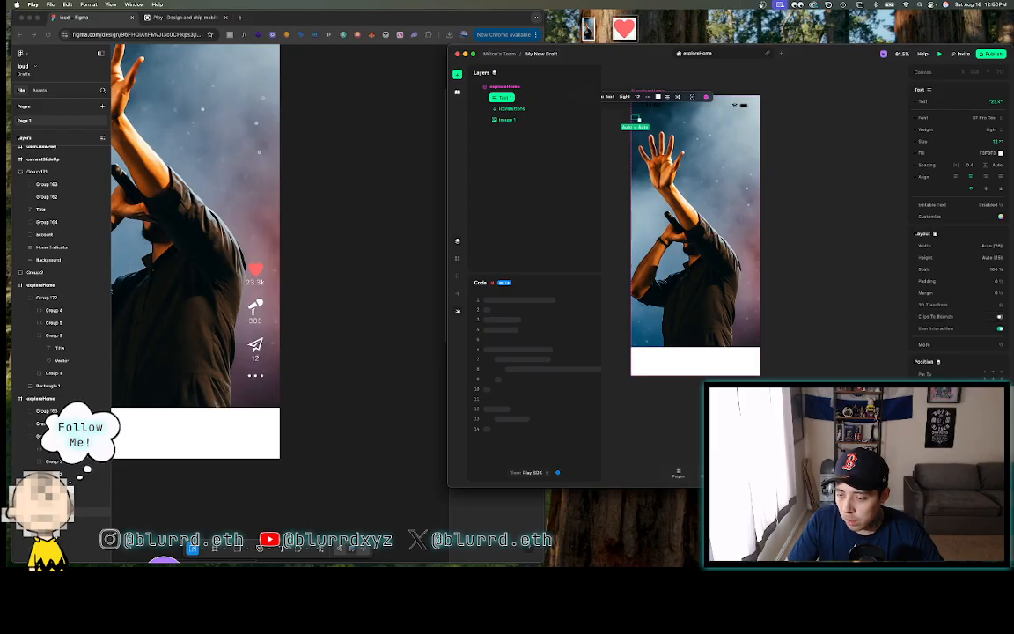
{"action": "scroll", "coordinate": [960, 308], "scroll_direction": "down", "scroll_amount": 3}
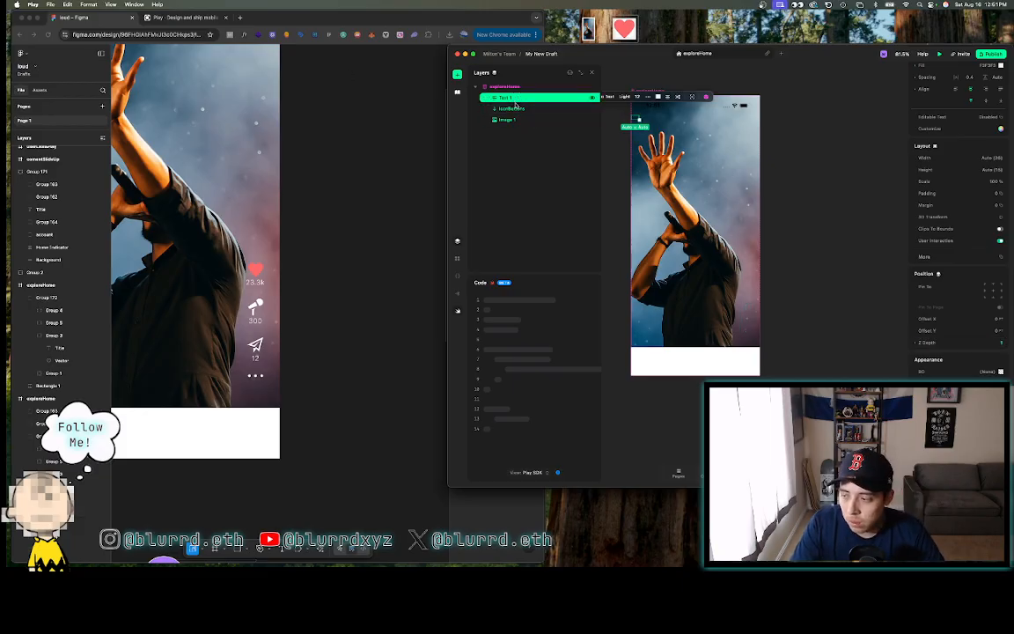
- Move Text 1 back under iconButtons in Layers and select the iconButtons stack
{"action": "left_click_drag", "start_coordinate": [515, 102], "coordinate": [518, 108]}
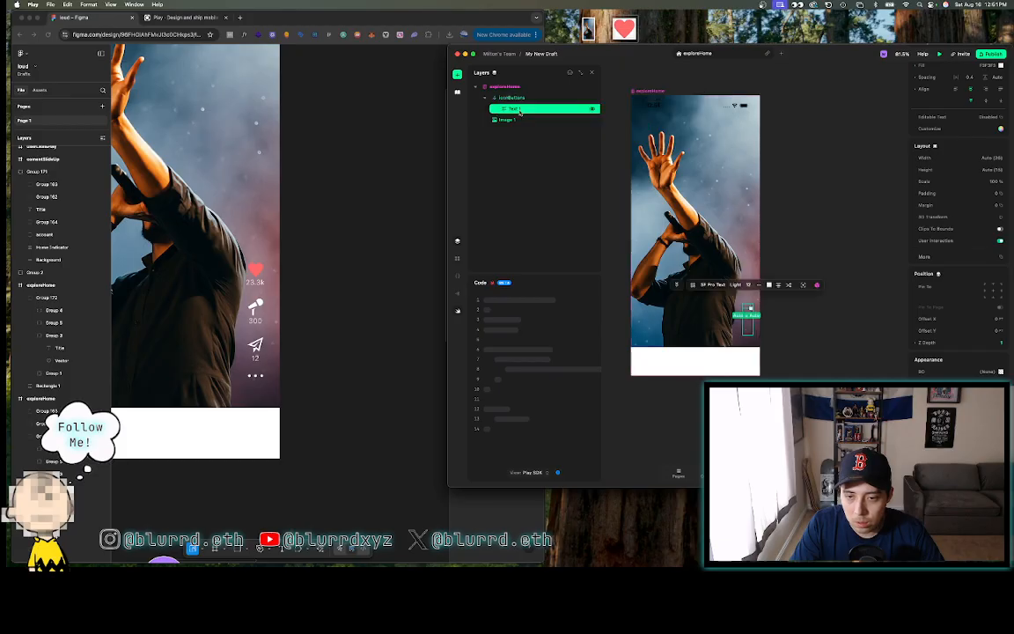
{"action": "scroll", "coordinate": [763, 311], "scroll_direction": "up", "scroll_amount": 10}
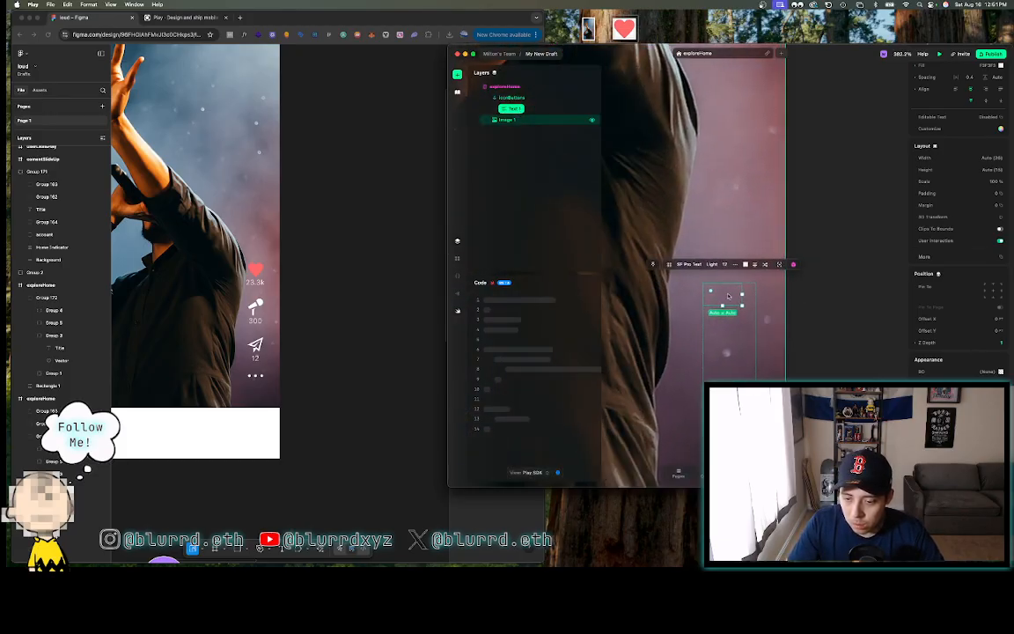
{"action": "scroll", "coordinate": [728, 296], "scroll_direction": "down", "scroll_amount": 4}
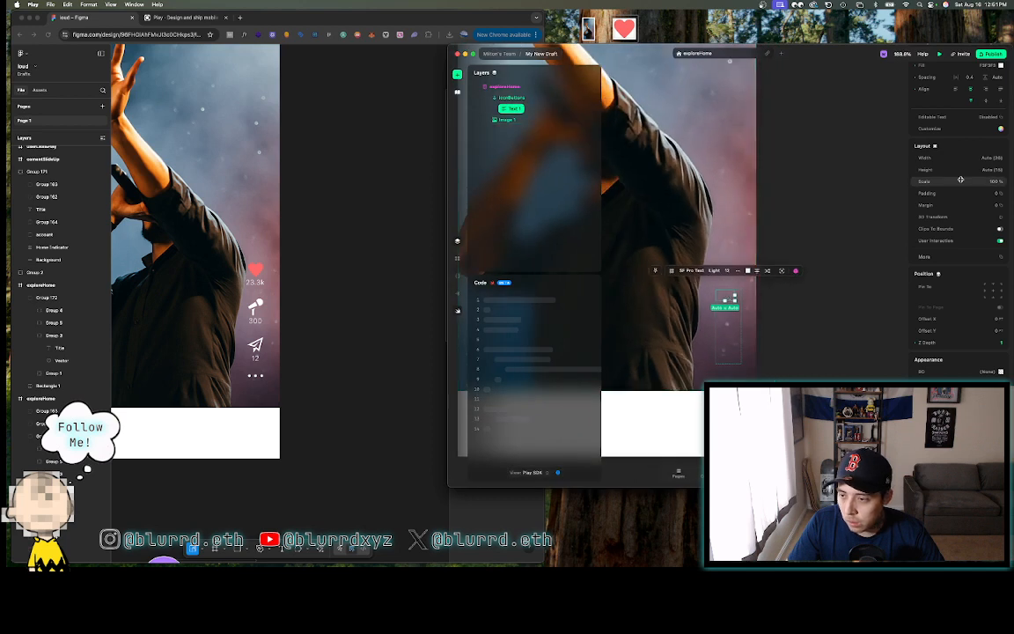
{"action": "scroll", "coordinate": [964, 178], "scroll_direction": "up", "scroll_amount": 3}
{"action": "scroll", "coordinate": [964, 178], "scroll_direction": "up", "scroll_amount": 2}
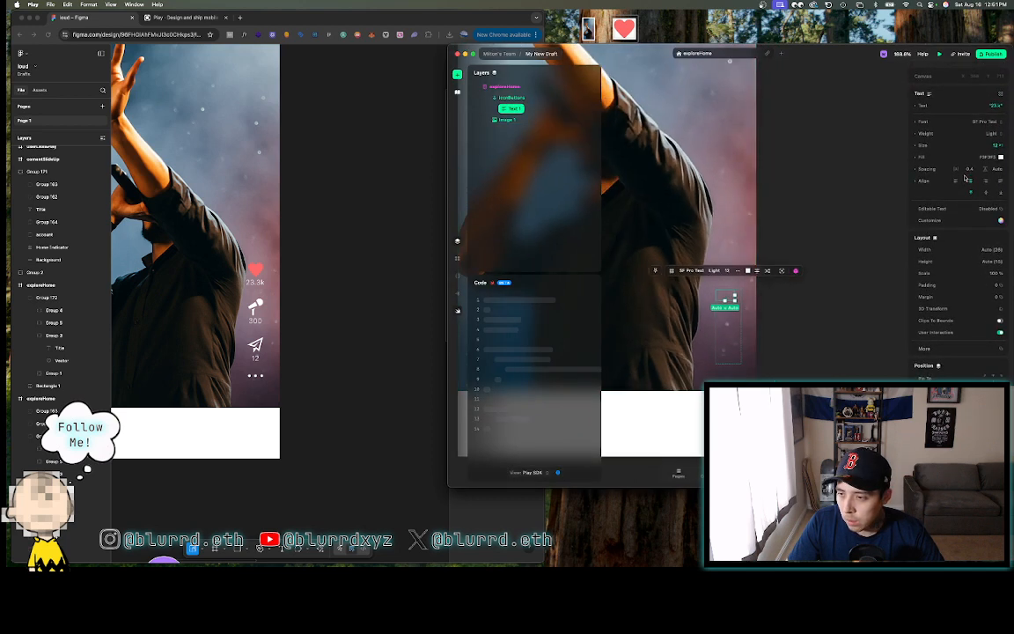
{"action": "scroll", "coordinate": [966, 179], "scroll_direction": "down", "scroll_amount": 1}
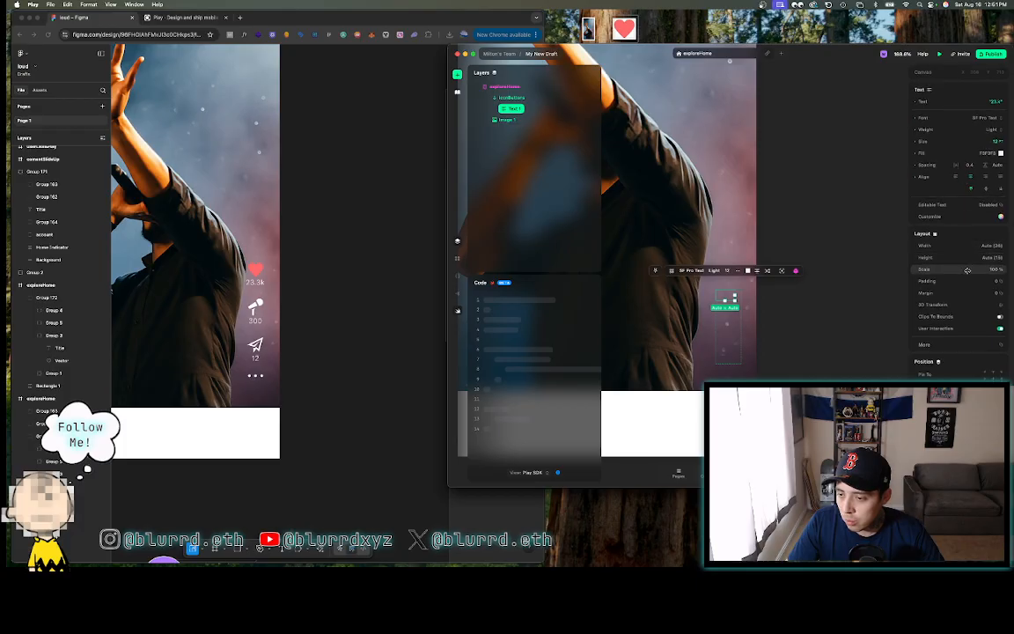
{"action": "scroll", "coordinate": [968, 270], "scroll_direction": "down", "scroll_amount": 6}
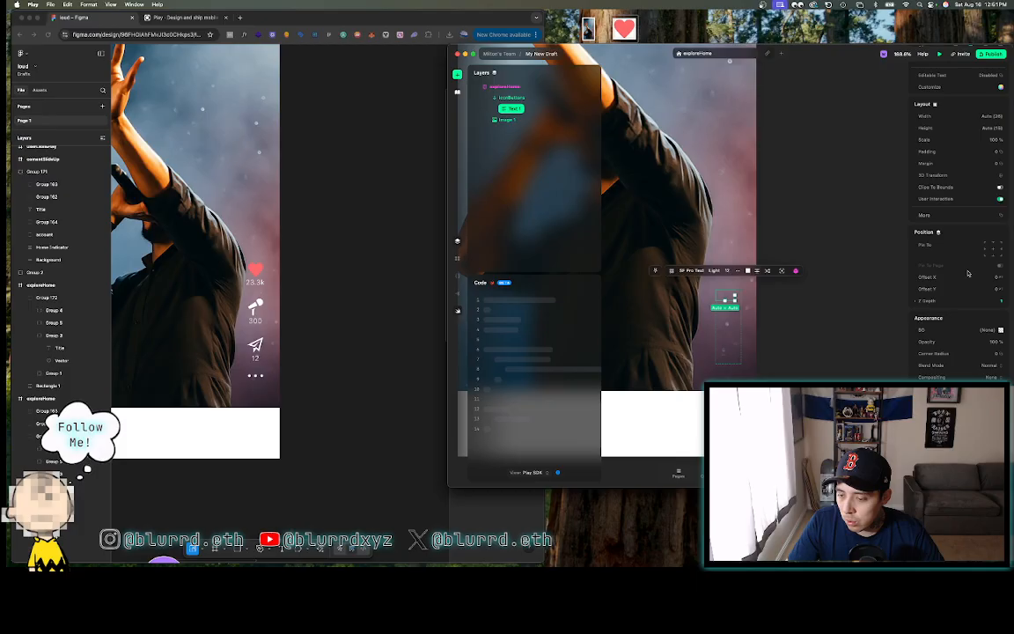
{"action": "left_click", "coordinate": [540, 98]}
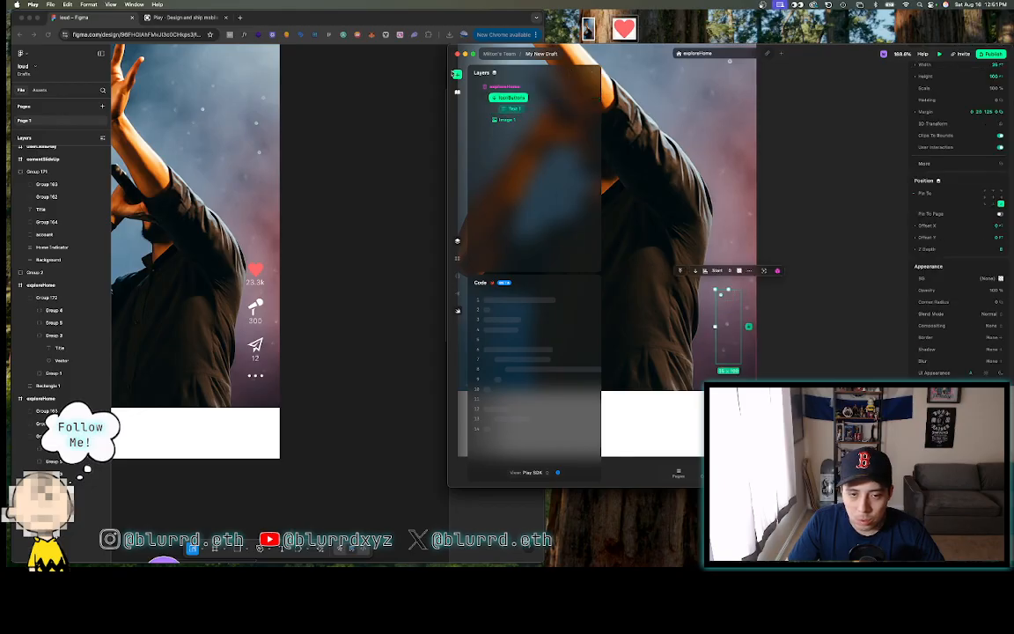
- Insert a new stack into iconButtons, rename it iconGroup, and expand it
{"action": "left_click", "coordinate": [456, 73]}
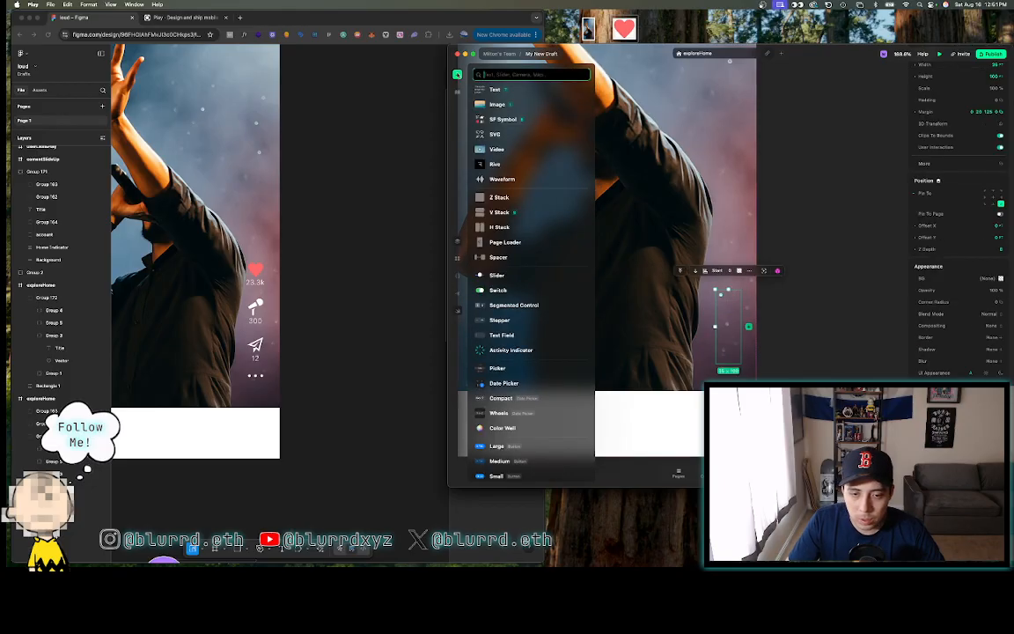
{"action": "left_click", "coordinate": [508, 105]}
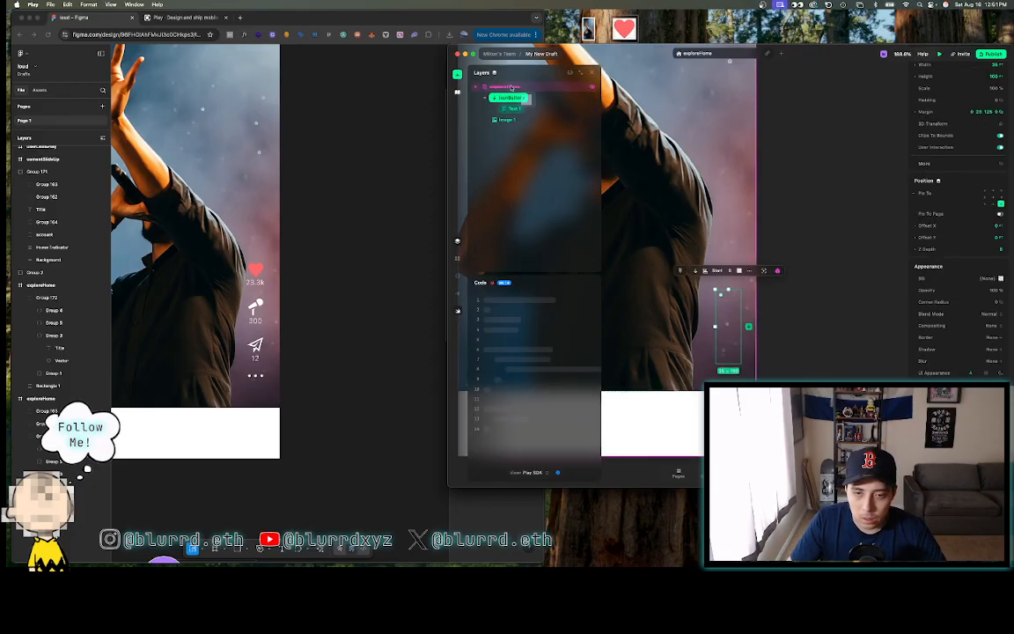
{"action": "left_click_drag", "start_coordinate": [515, 97], "coordinate": [513, 112]}
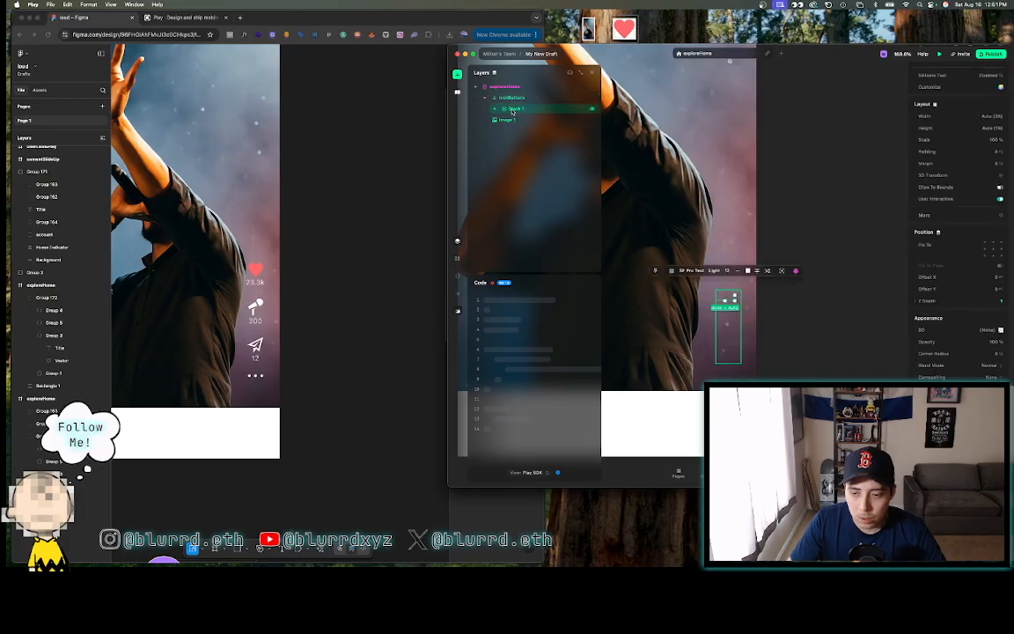
{"action": "left_click", "coordinate": [508, 110]}
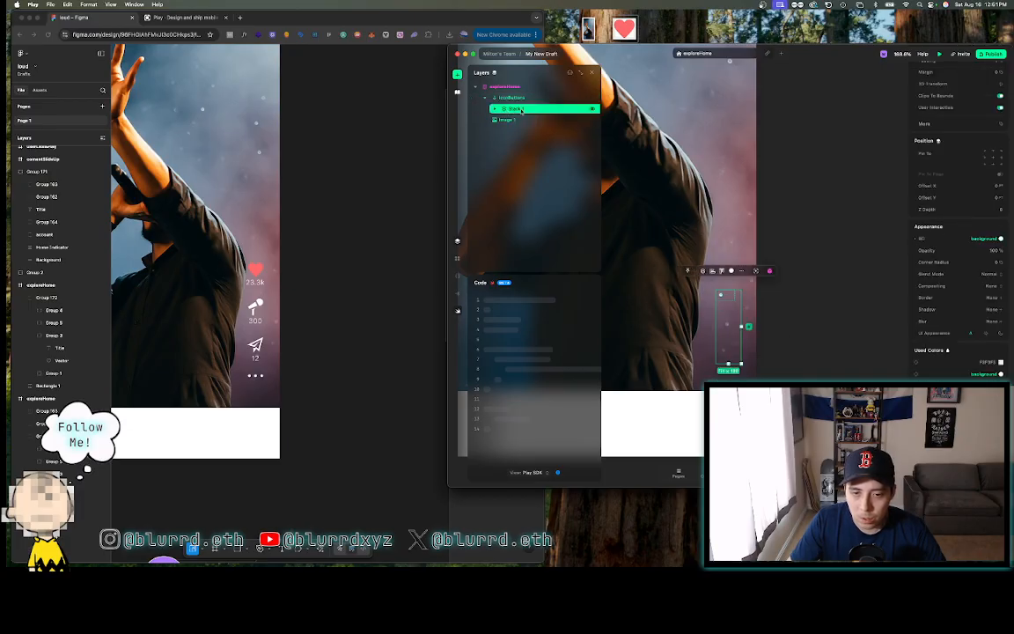
{"action": "double_click", "coordinate": [521, 110]}
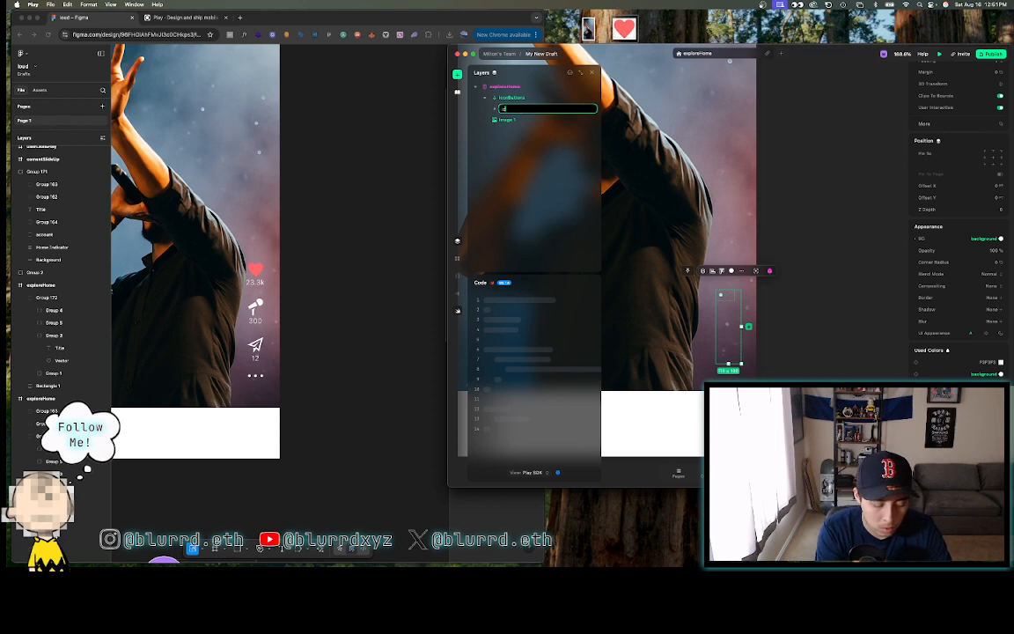
{"action": "type", "text": "iconGro"}
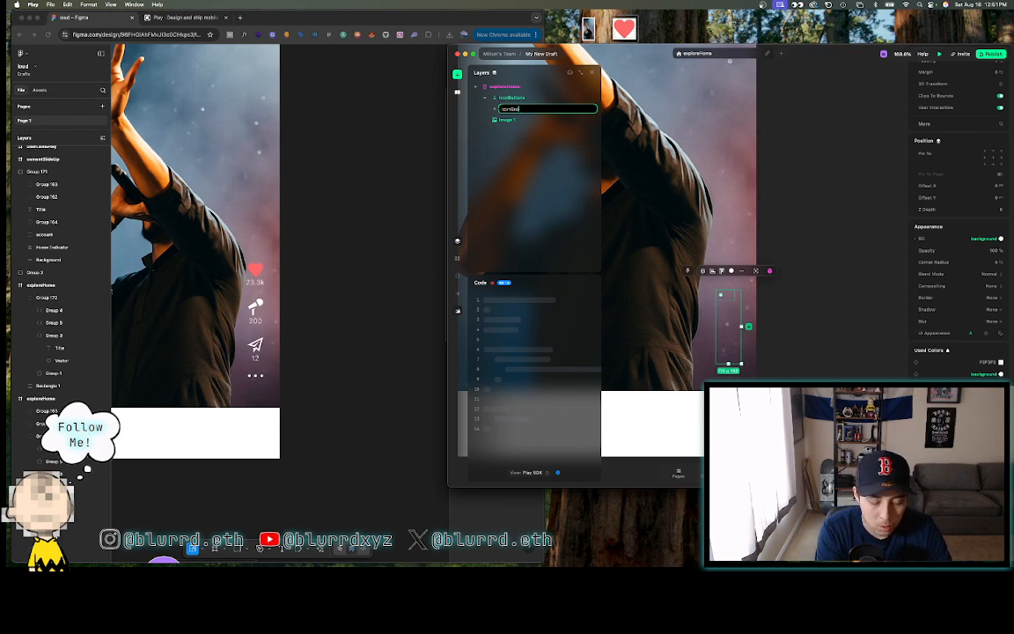
{"action": "type", "text": "up"}
{"action": "key", "text": "Return"}
{"action": "left_click", "coordinate": [494, 110]}
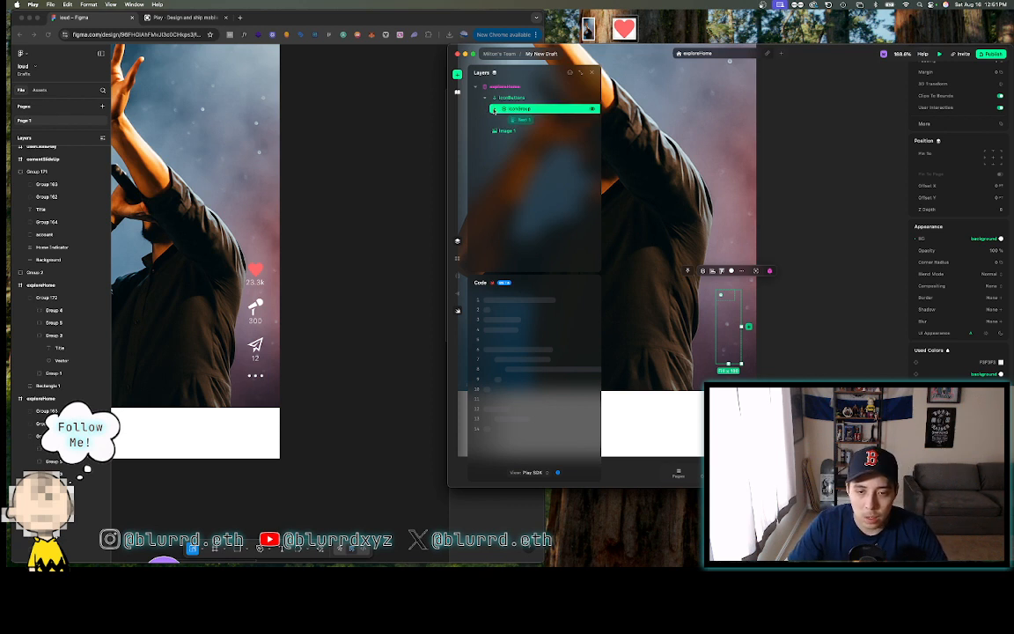
- Add an image element into iconGroup above Text 1 and name it heartIcon
{"action": "left_click", "coordinate": [458, 75]}
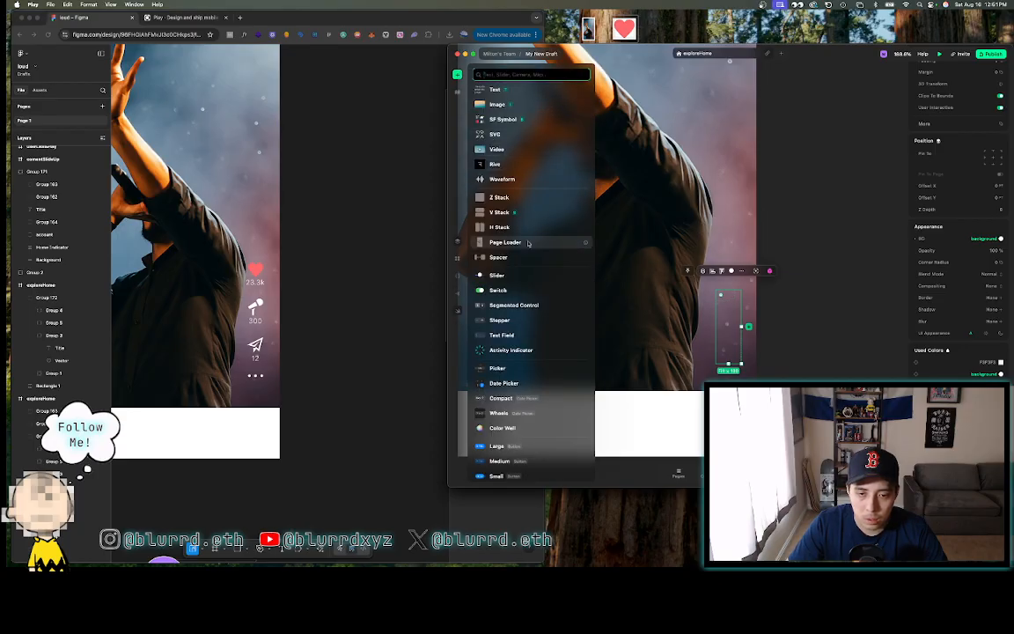
{"action": "left_click", "coordinate": [498, 104]}
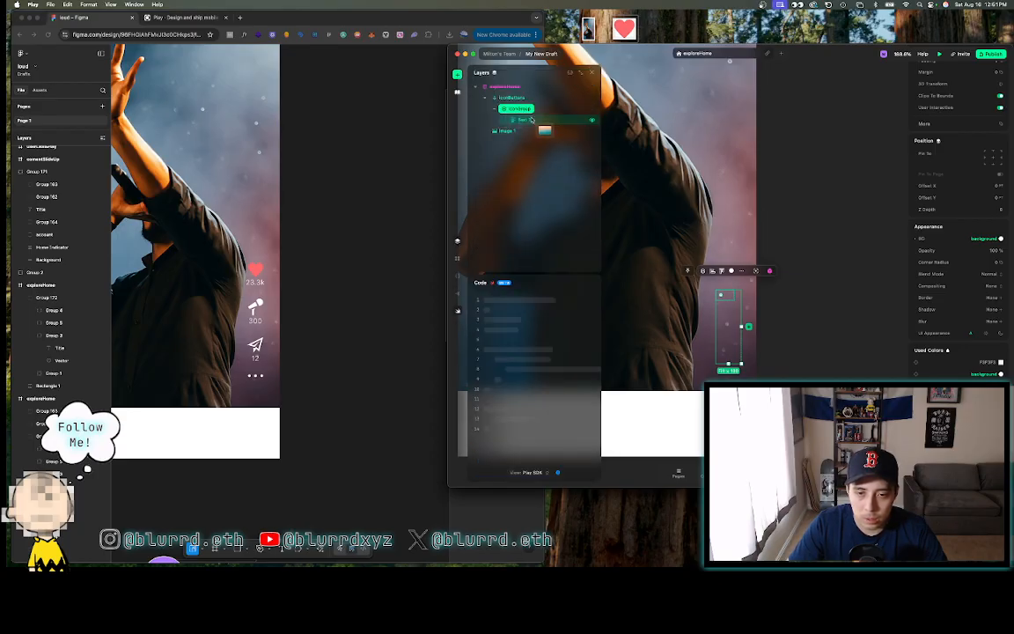
{"action": "left_click", "coordinate": [726, 324]}
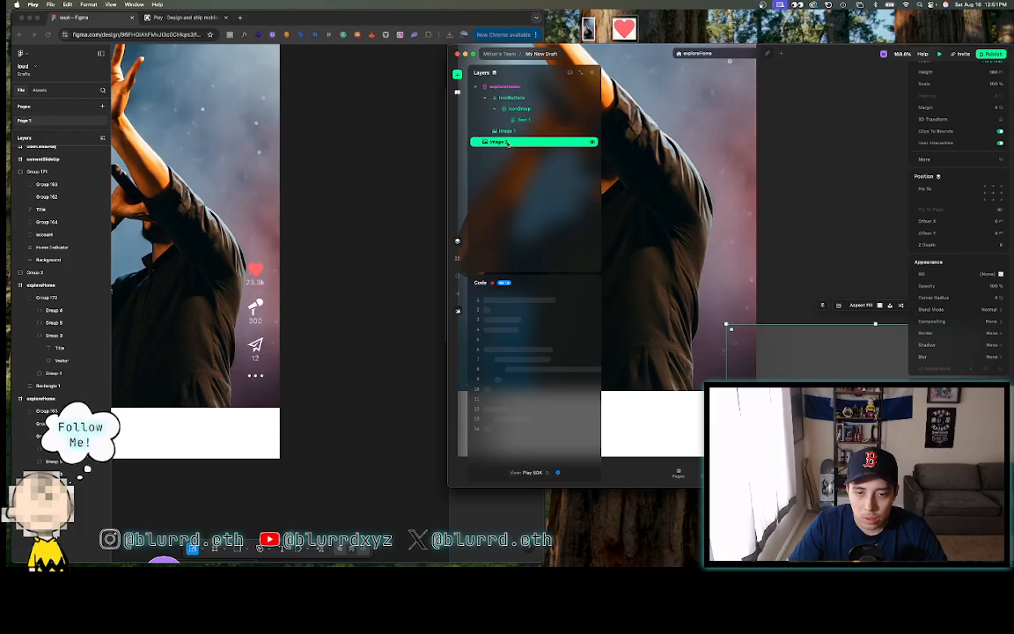
{"action": "left_click_drag", "start_coordinate": [508, 141], "coordinate": [522, 117]}
{"action": "double_click", "coordinate": [523, 120]}
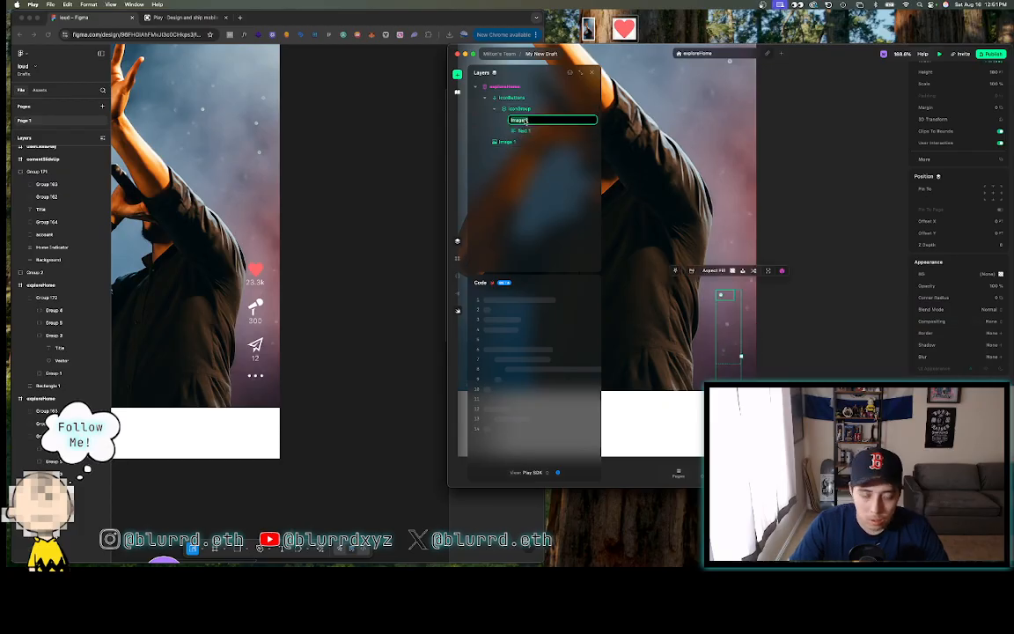
{"action": "type", "text": "hea"}
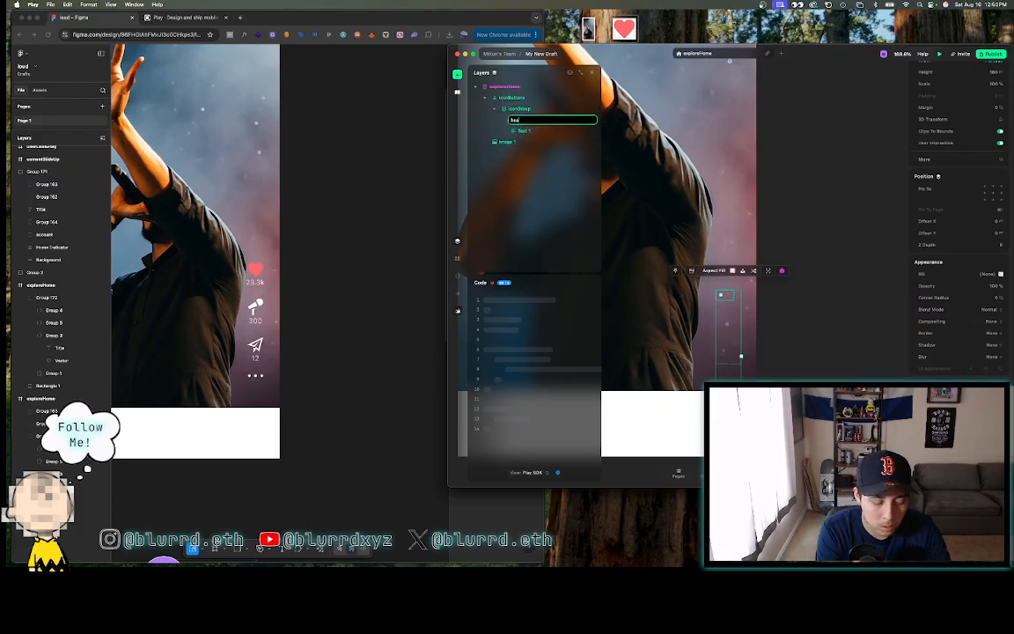
{"action": "type", "text": "rtIcon"}
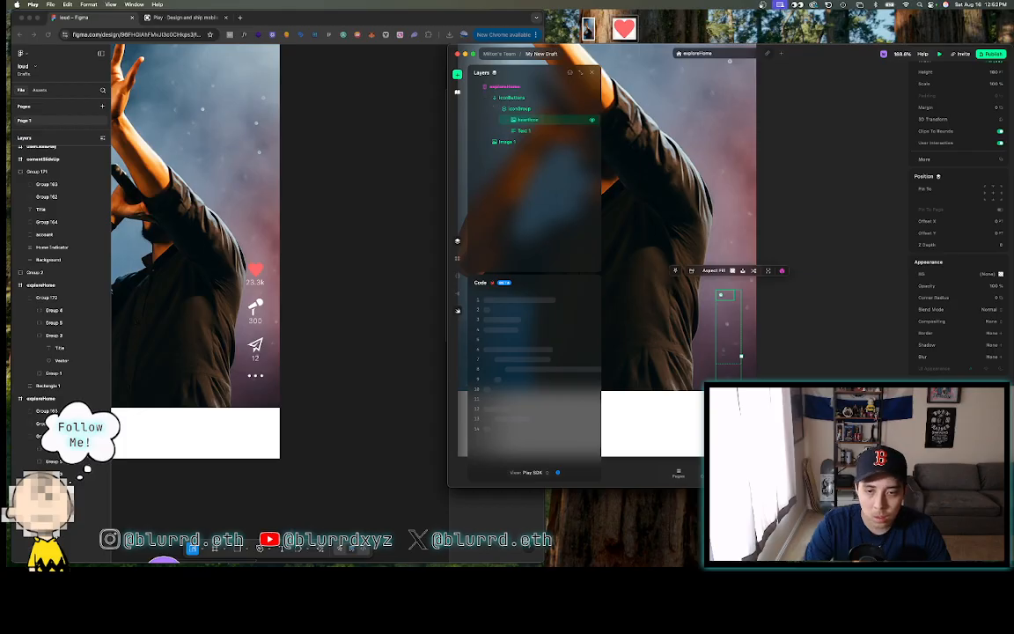
- Rename the Text 1 layer to heartNumbers
{"action": "left_click", "coordinate": [525, 131]}
{"action": "double_click", "coordinate": [526, 132]}
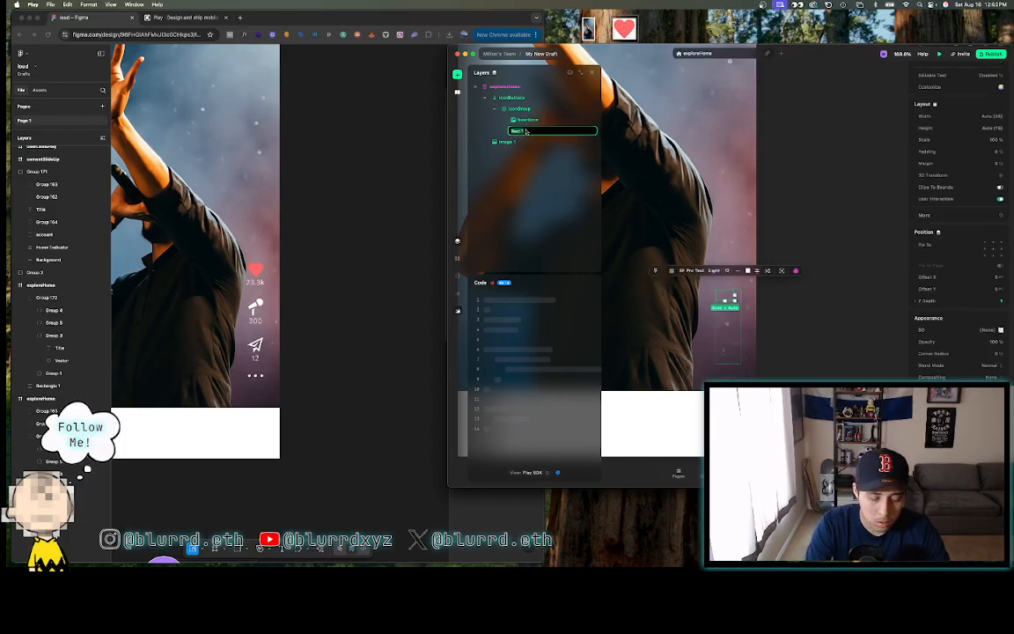
{"action": "type", "text": "heartNumber"}
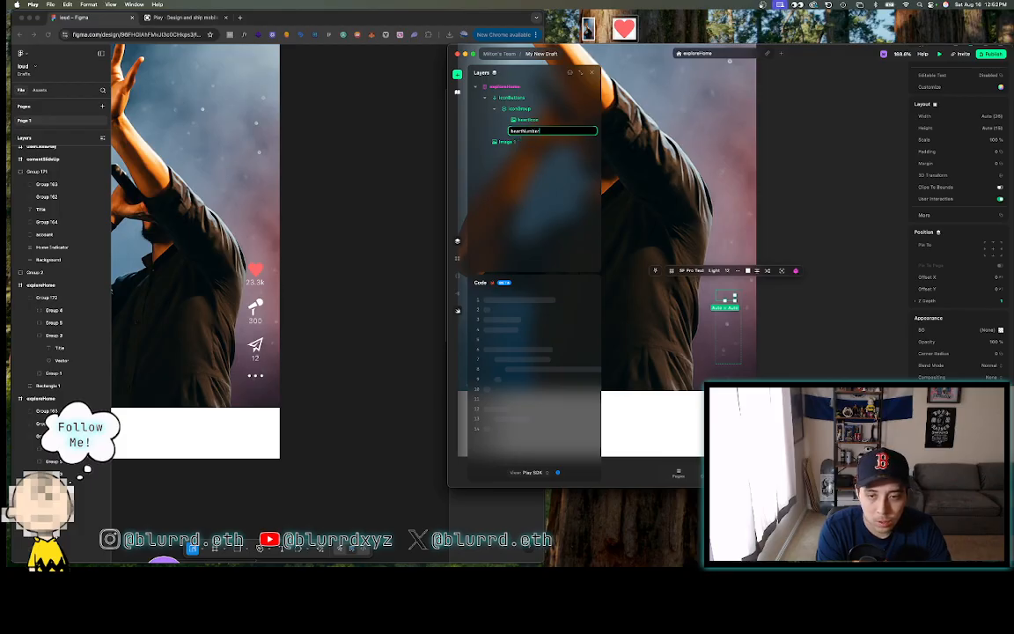
{"action": "type", "text": "s"}
{"action": "key", "text": "Return"}
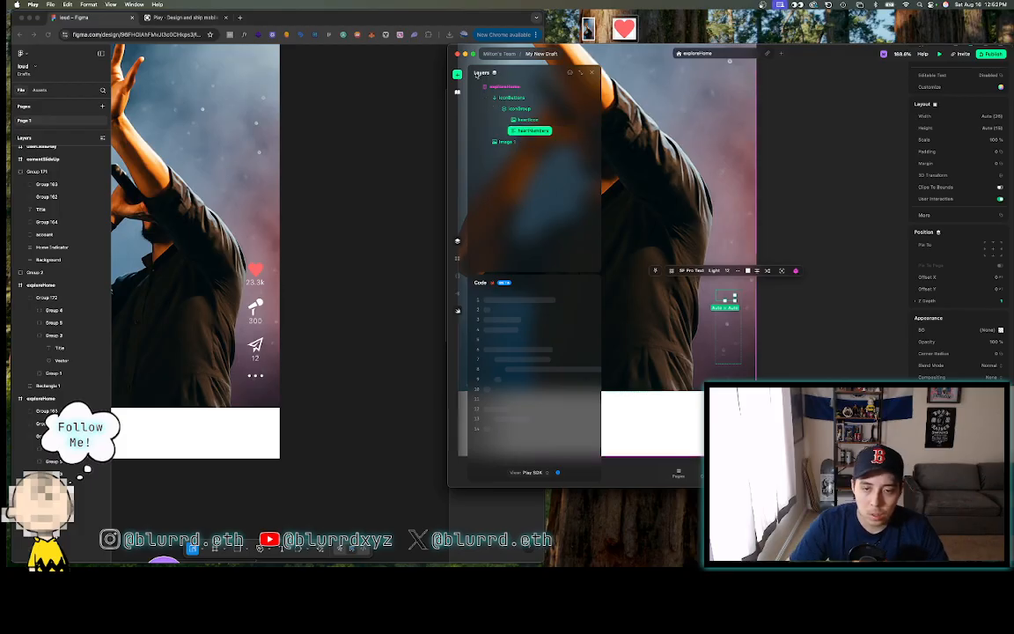
- Try uploading the heart image in heartIcon's photo picker, then close it
{"action": "left_click", "coordinate": [535, 119]}
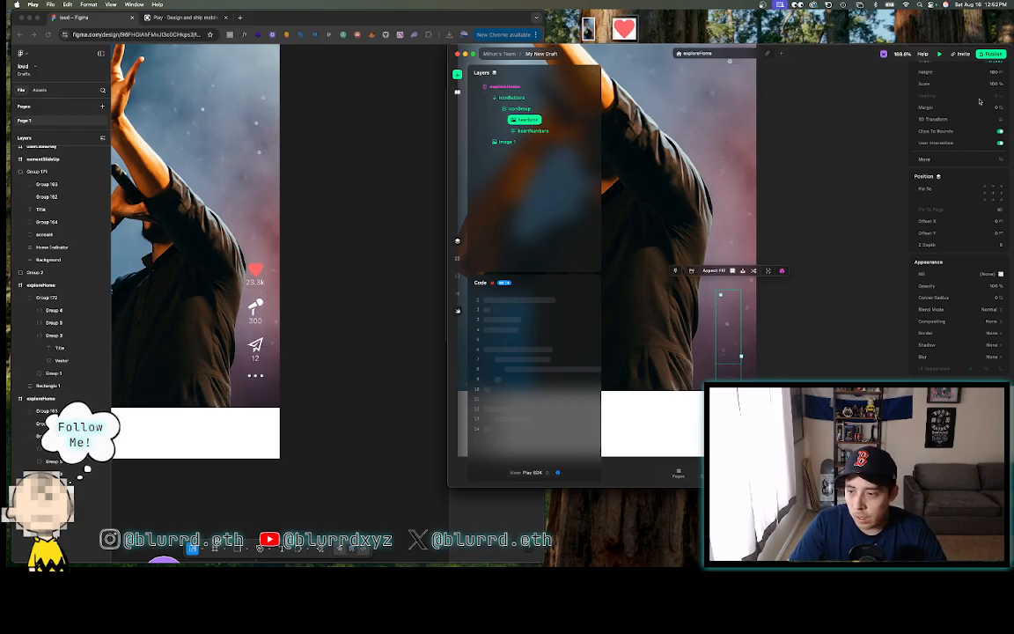
{"action": "scroll", "coordinate": [995, 74], "scroll_direction": "up", "scroll_amount": 5}
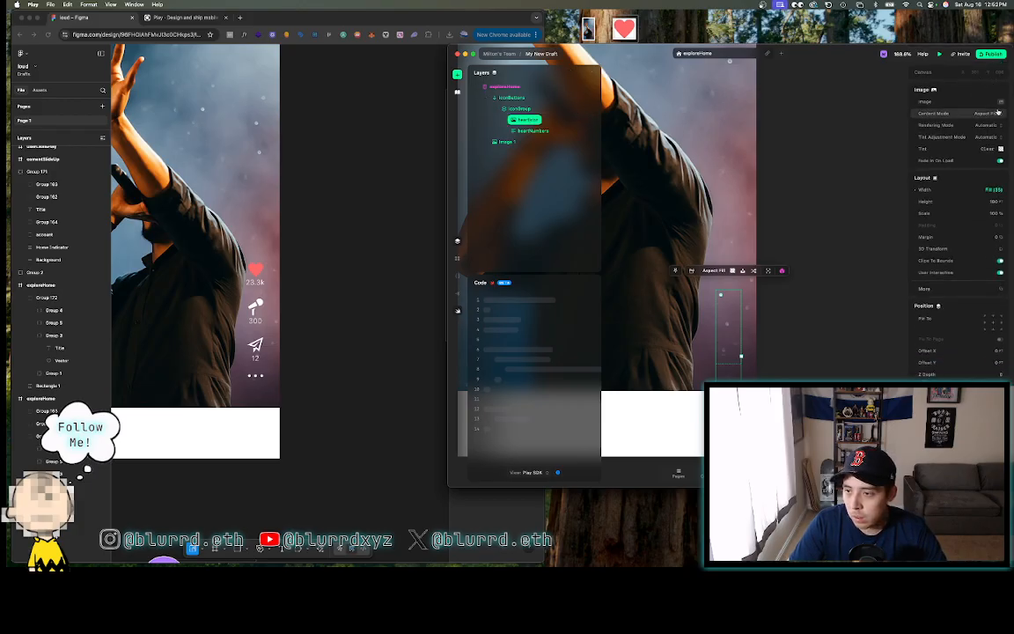
{"action": "left_click", "coordinate": [1000, 101]}
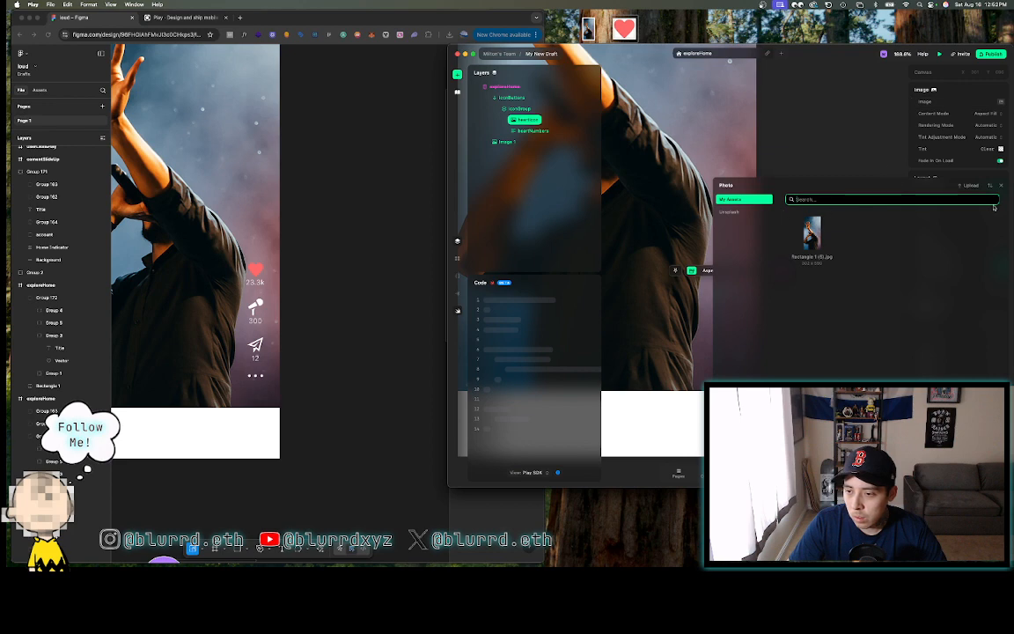
{"action": "left_click_drag", "start_coordinate": [628, 32], "coordinate": [899, 281]}
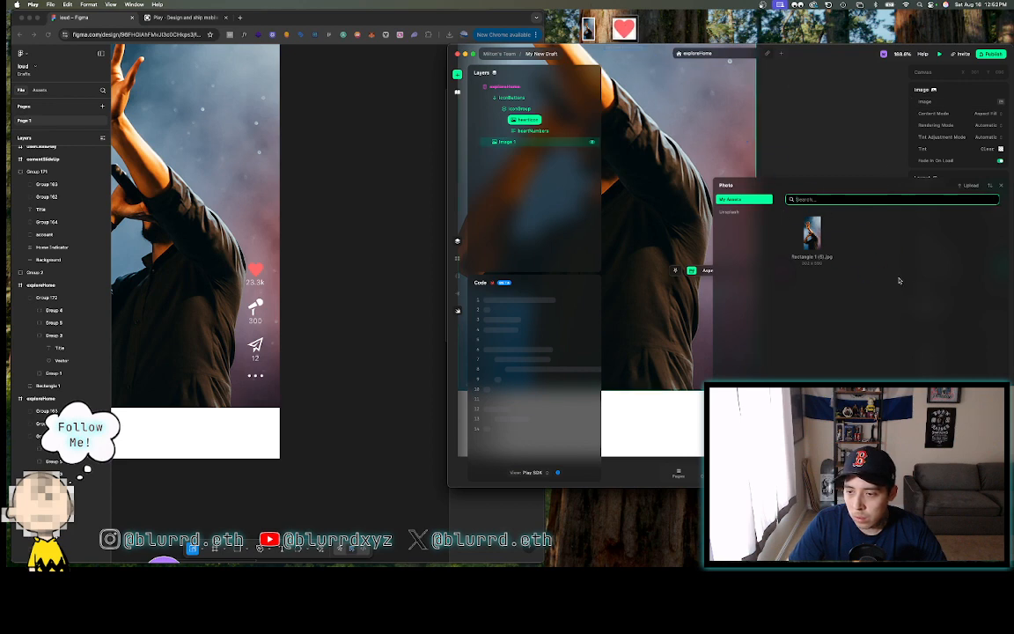
{"action": "left_click_drag", "start_coordinate": [625, 30], "coordinate": [724, 291]}
{"action": "left_click", "coordinate": [833, 341]}
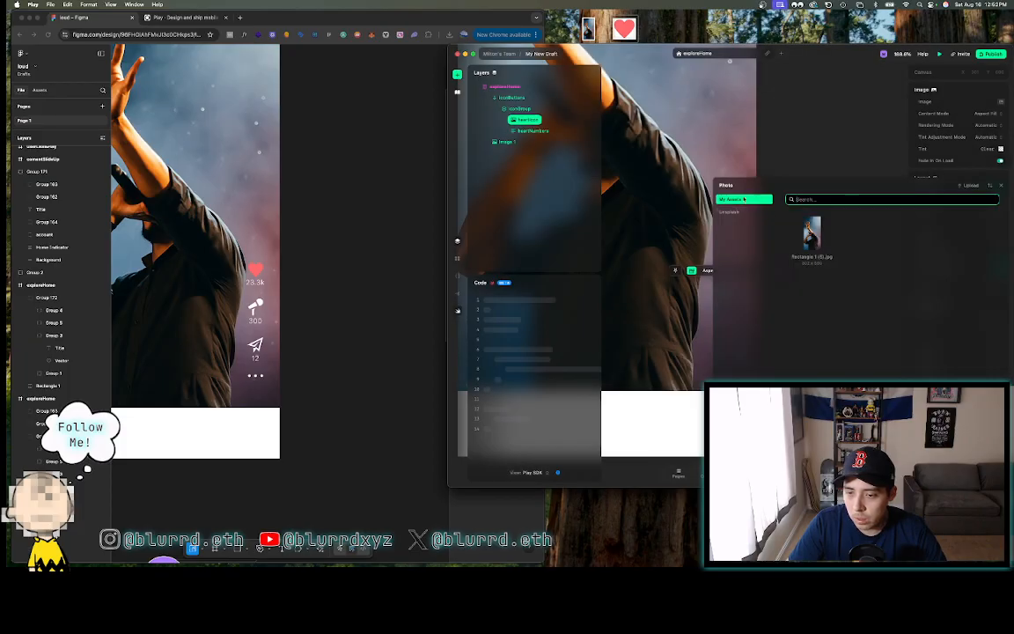
{"action": "left_click", "coordinate": [1001, 186]}
- Insert an SVG element into iconGroup and name it heartIcon
{"action": "left_click", "coordinate": [459, 74]}
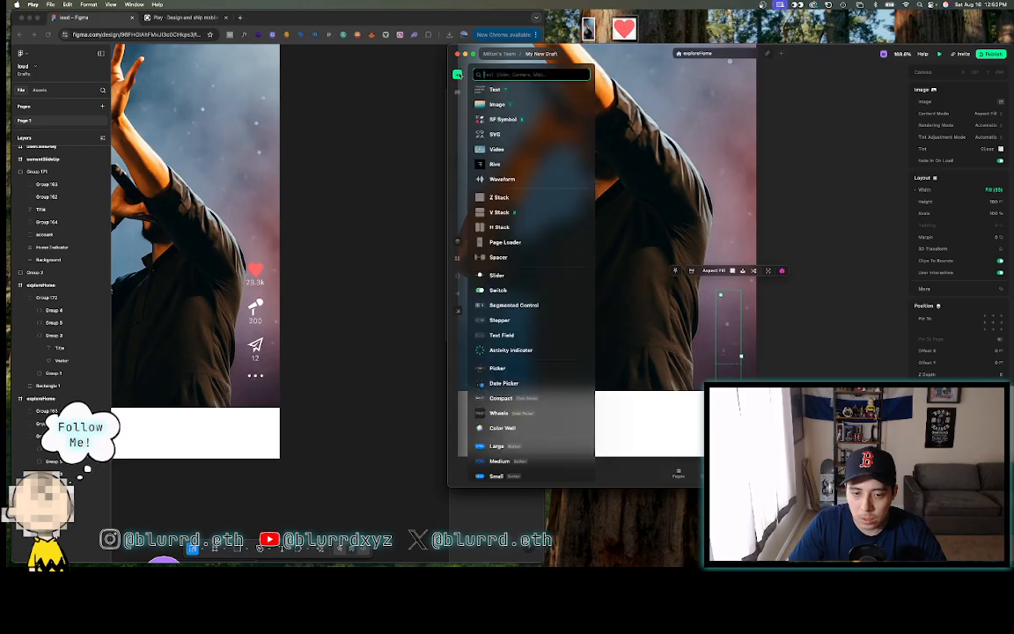
{"action": "scroll", "coordinate": [538, 354], "scroll_direction": "down", "scroll_amount": 5}
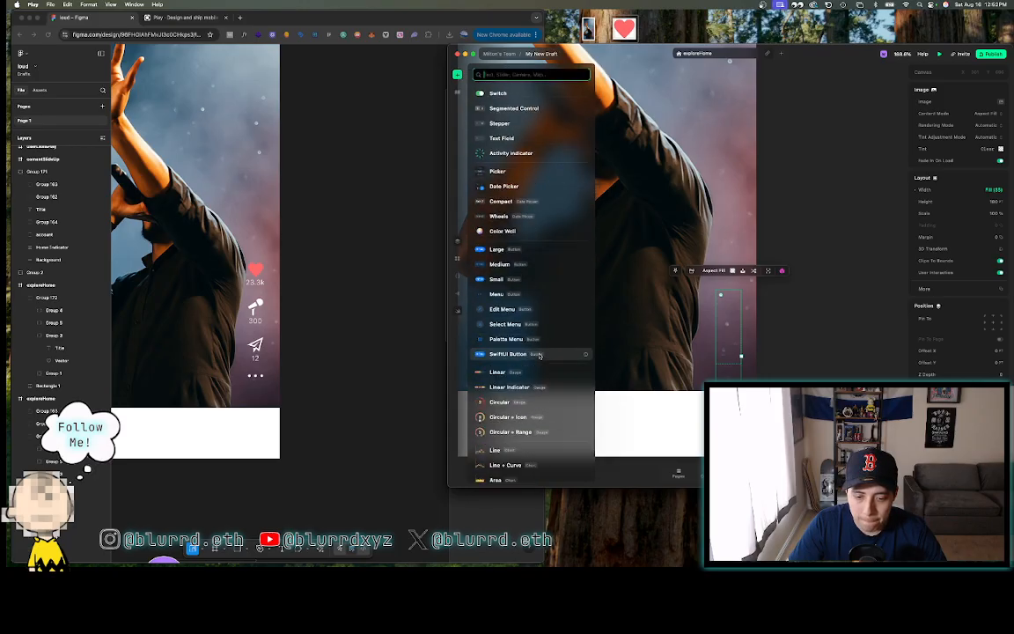
{"action": "type", "text": "svg"}
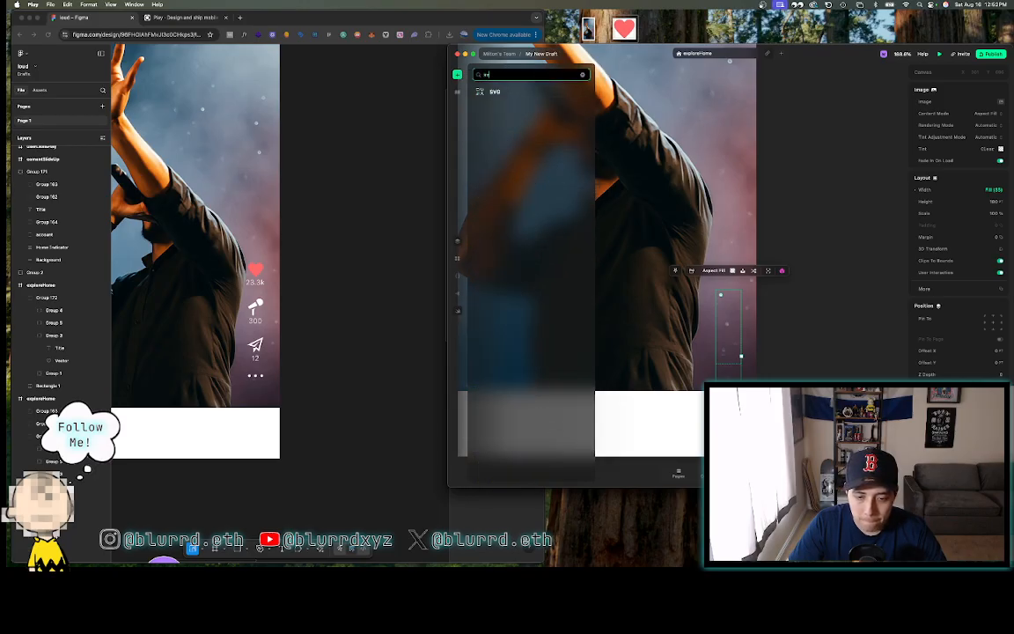
{"action": "left_click", "coordinate": [494, 92]}
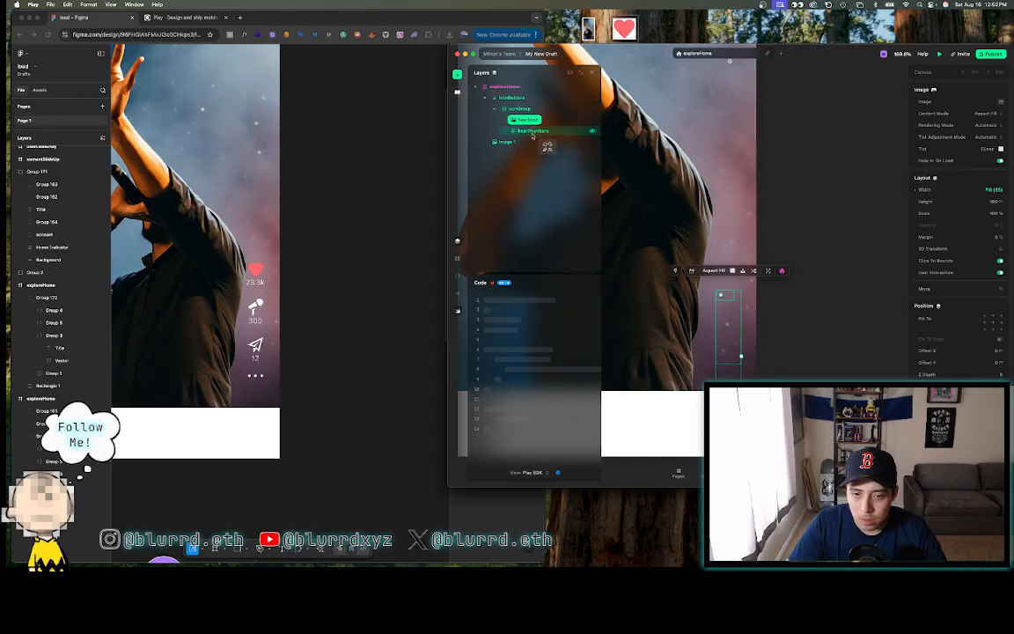
{"action": "left_click", "coordinate": [721, 318]}
{"action": "left_click_drag", "start_coordinate": [528, 152], "coordinate": [525, 118]}
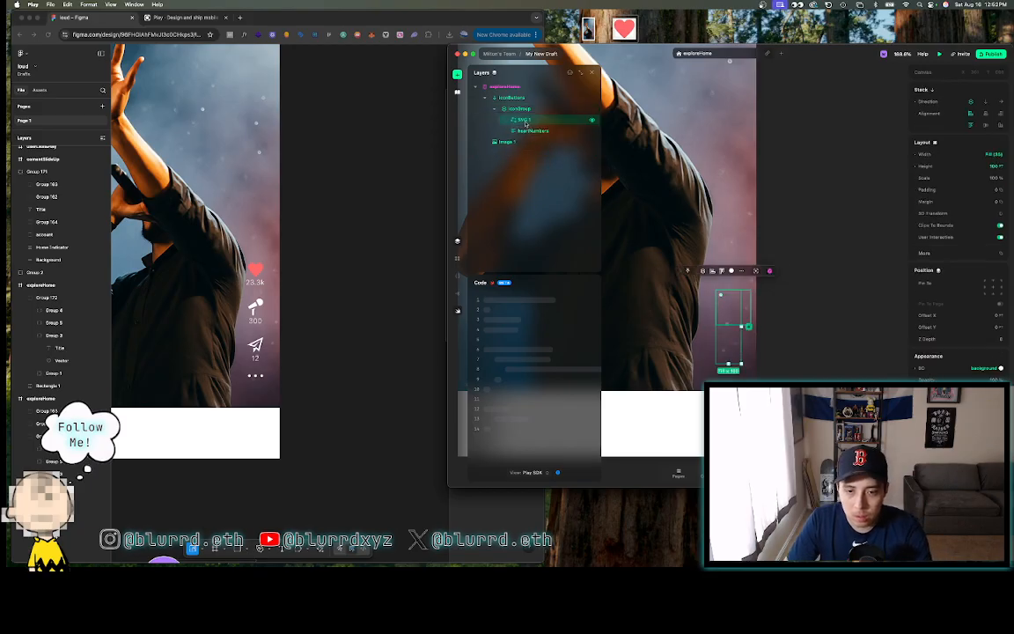
{"action": "type", "text": "heart"}
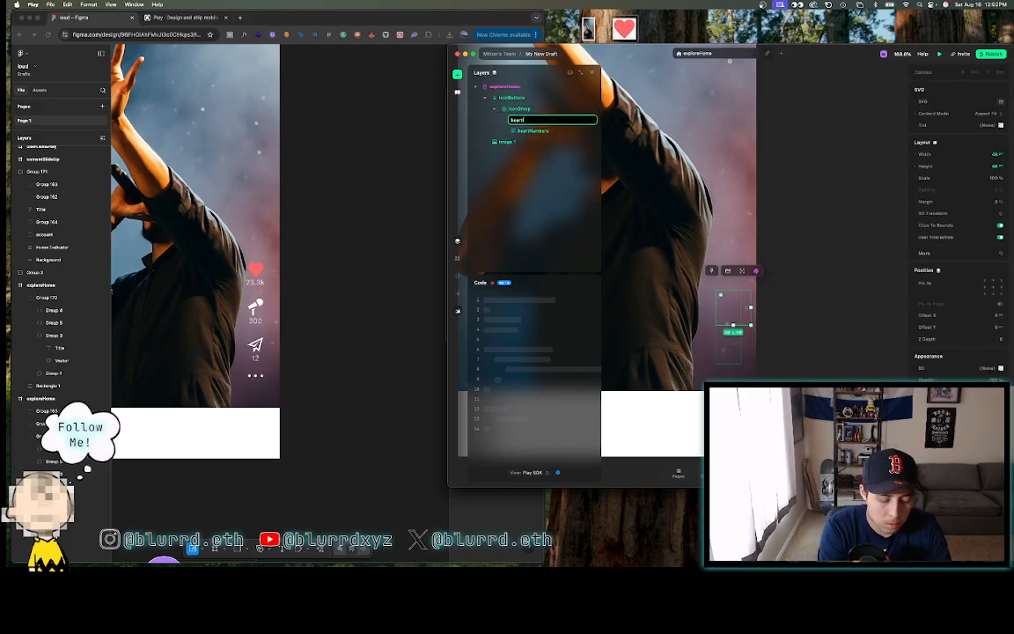
{"action": "type", "text": "Icon"}
{"action": "key", "text": "Return"}
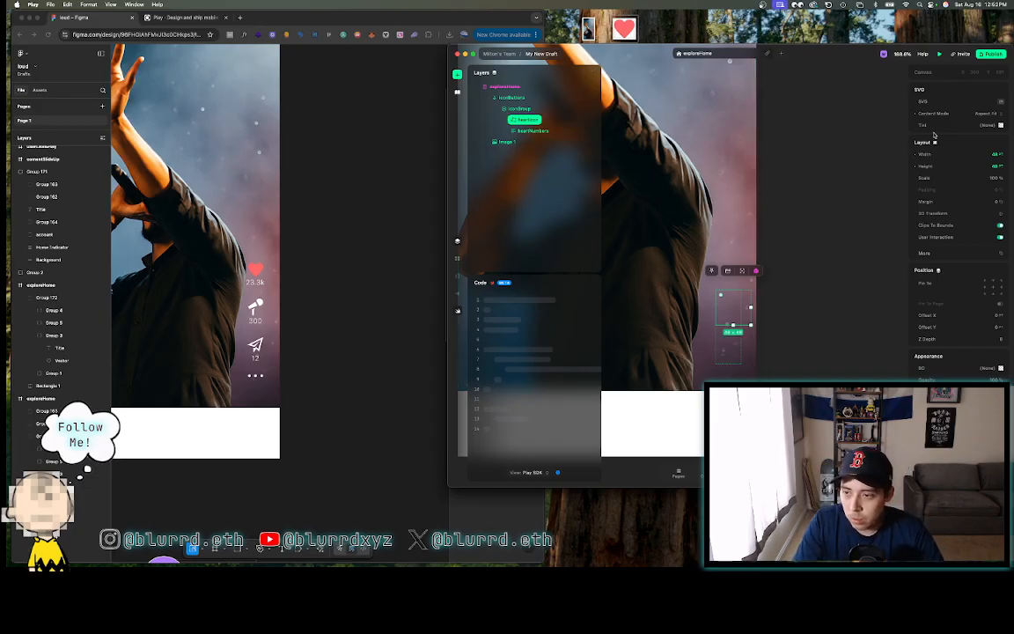
- Upload Vector (88).svg as the heartIcon's SVG graphic
{"action": "left_click", "coordinate": [1003, 103]}
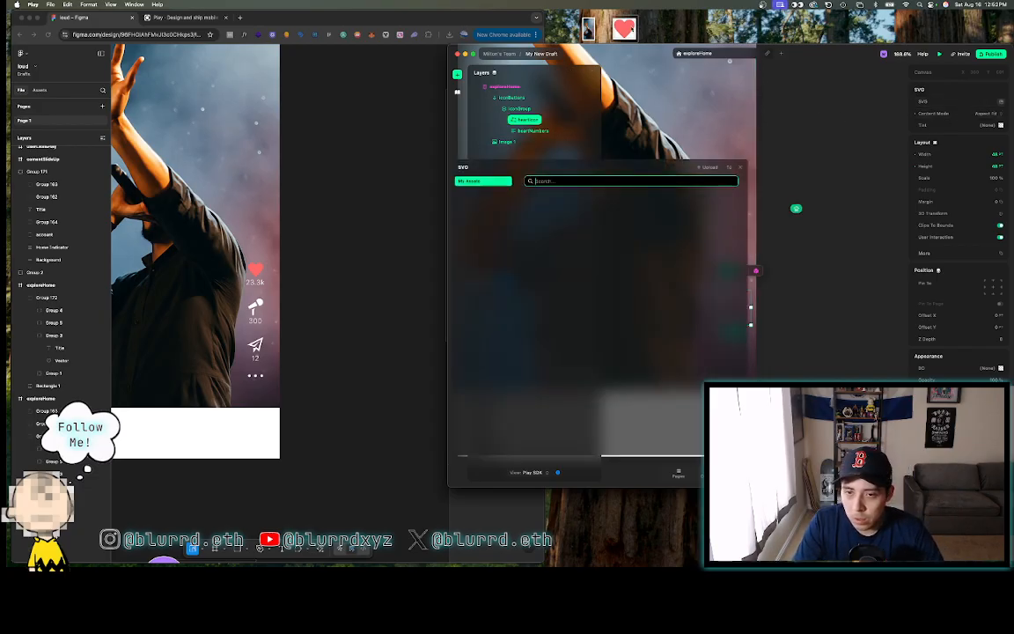
{"action": "left_click", "coordinate": [709, 166]}
{"action": "left_click", "coordinate": [674, 220]}
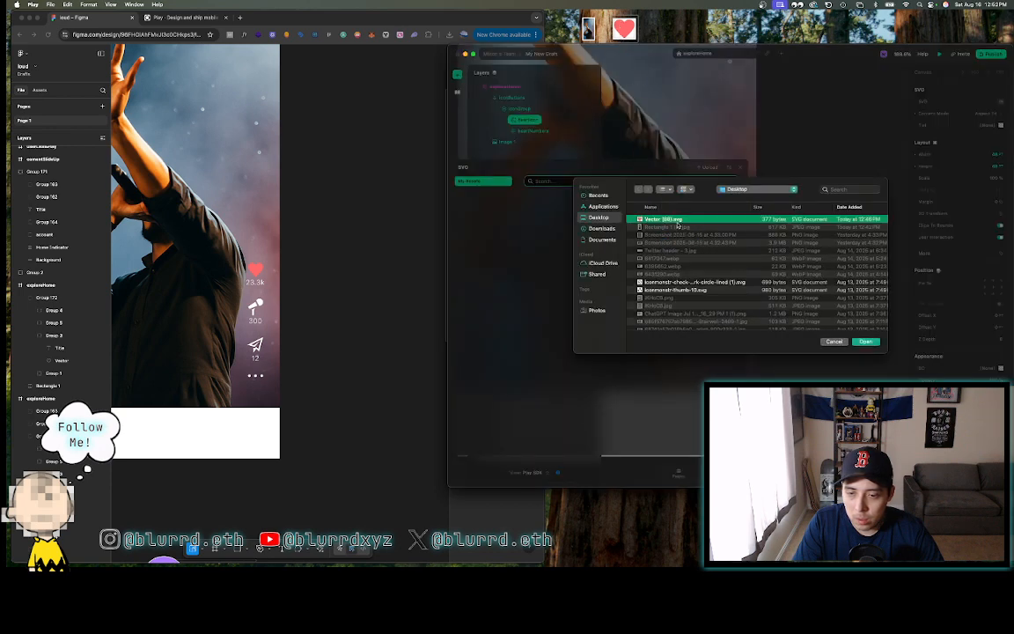
{"action": "left_click", "coordinate": [865, 341]}
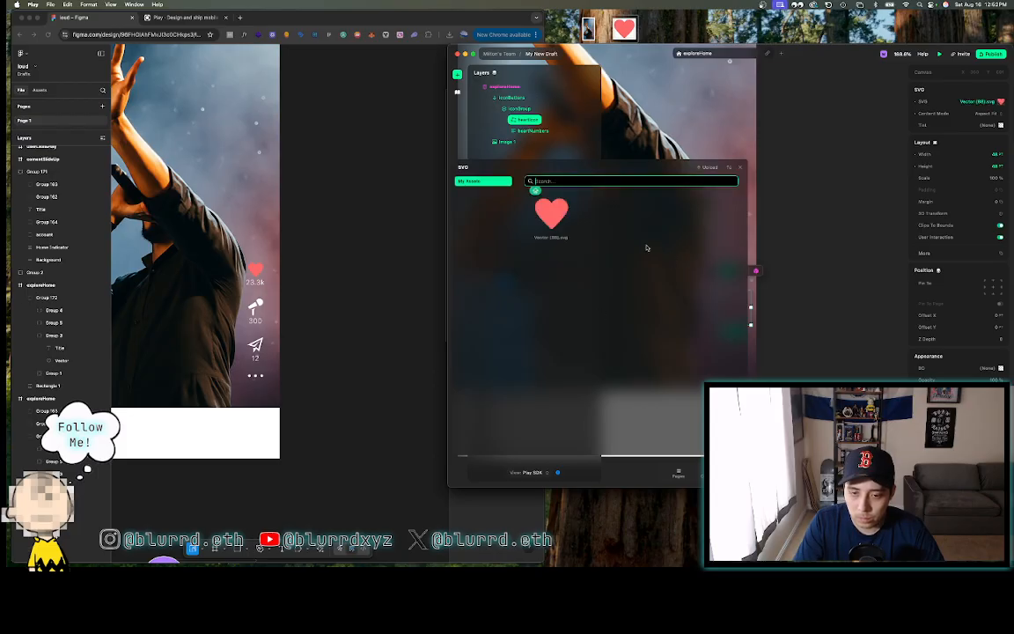
{"action": "left_click", "coordinate": [740, 167]}
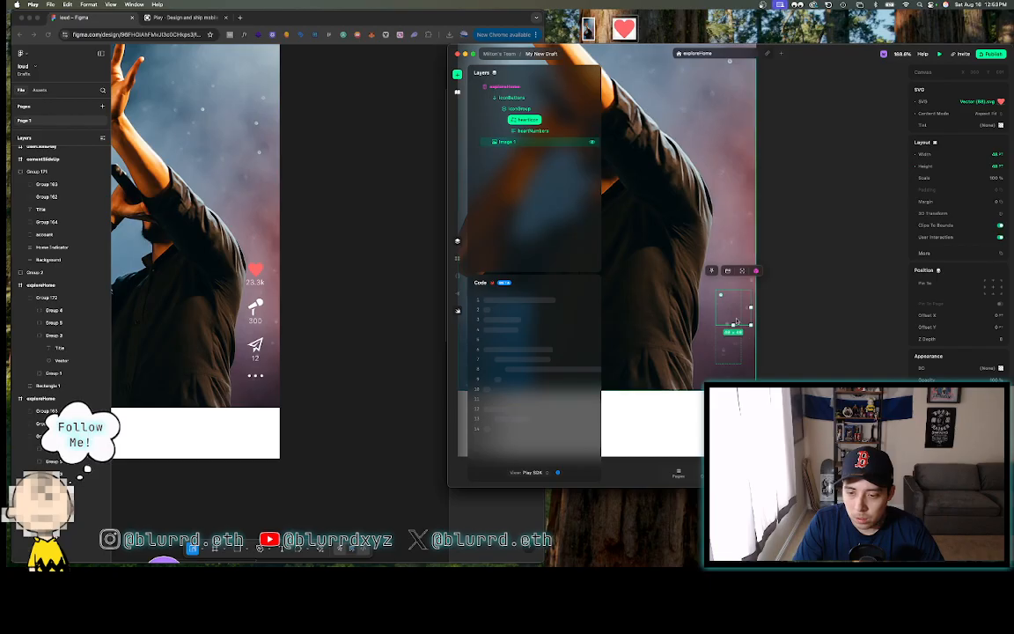
- Give the iconGroup layer a Z Depth of 2
{"action": "left_click", "coordinate": [528, 98]}
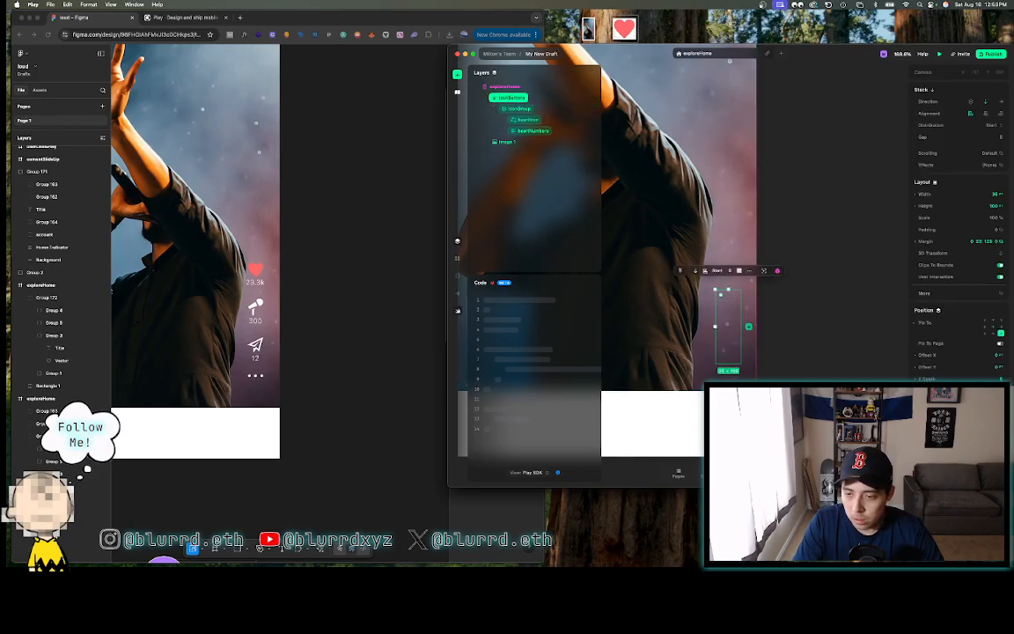
{"action": "scroll", "coordinate": [995, 367], "scroll_direction": "down", "scroll_amount": 2}
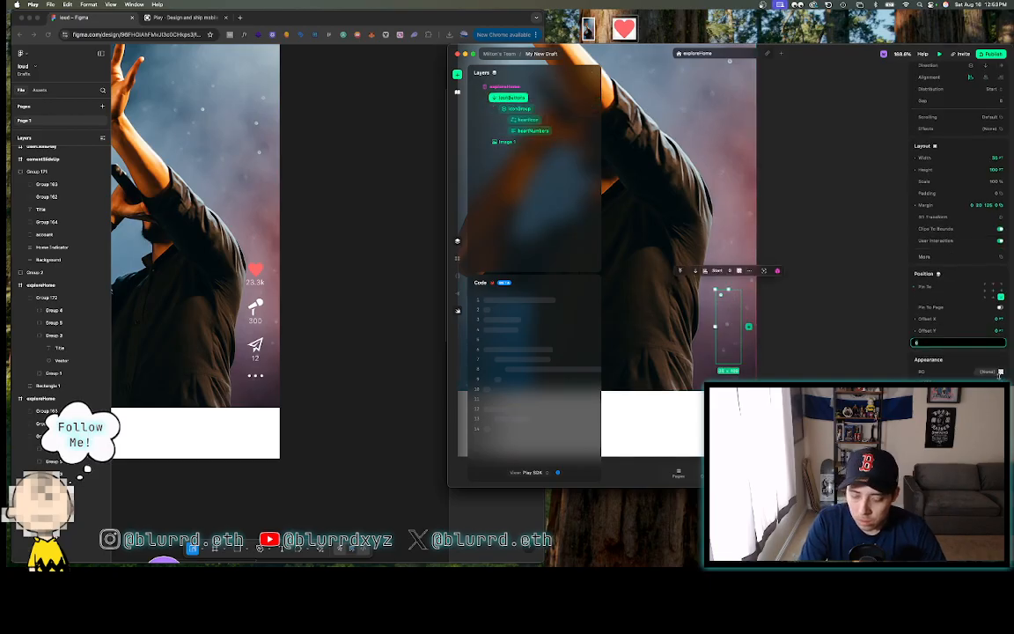
{"action": "left_click", "coordinate": [540, 109]}
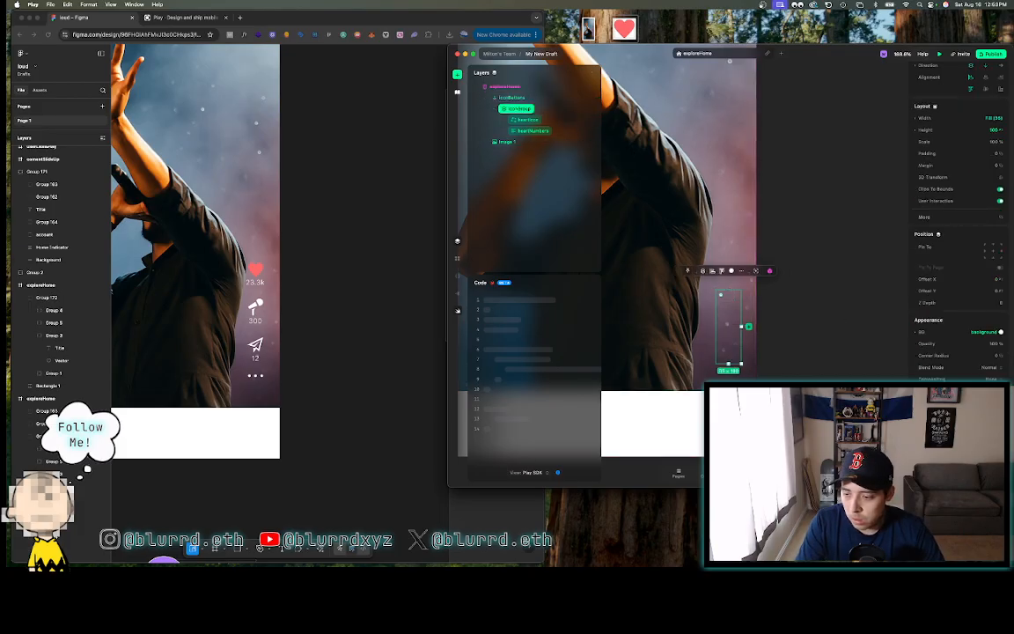
{"action": "left_click", "coordinate": [998, 304]}
{"action": "type", "text": "2"}
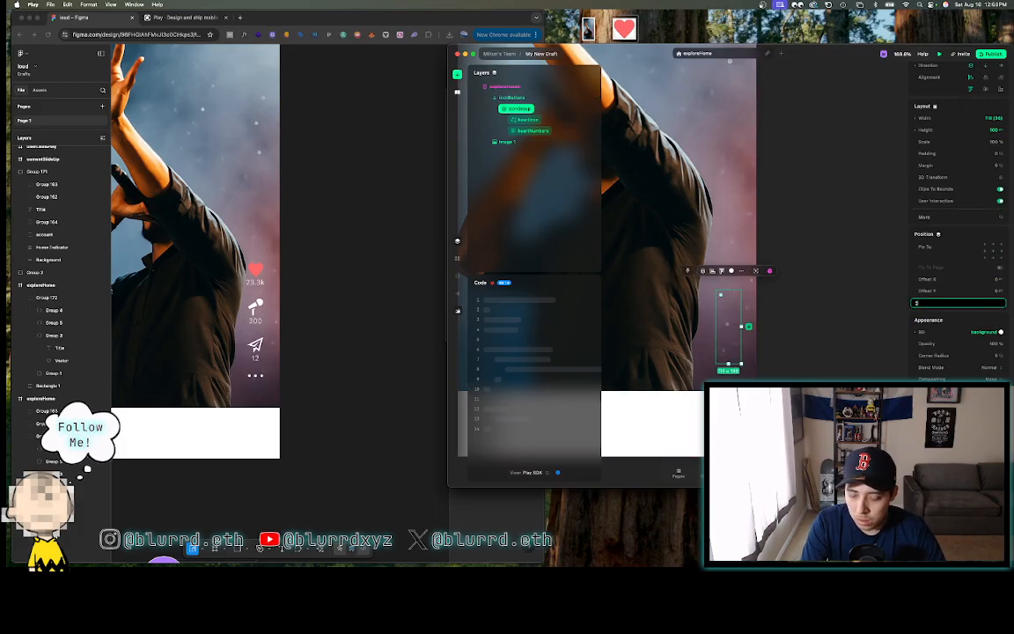
{"action": "key", "text": "Return"}
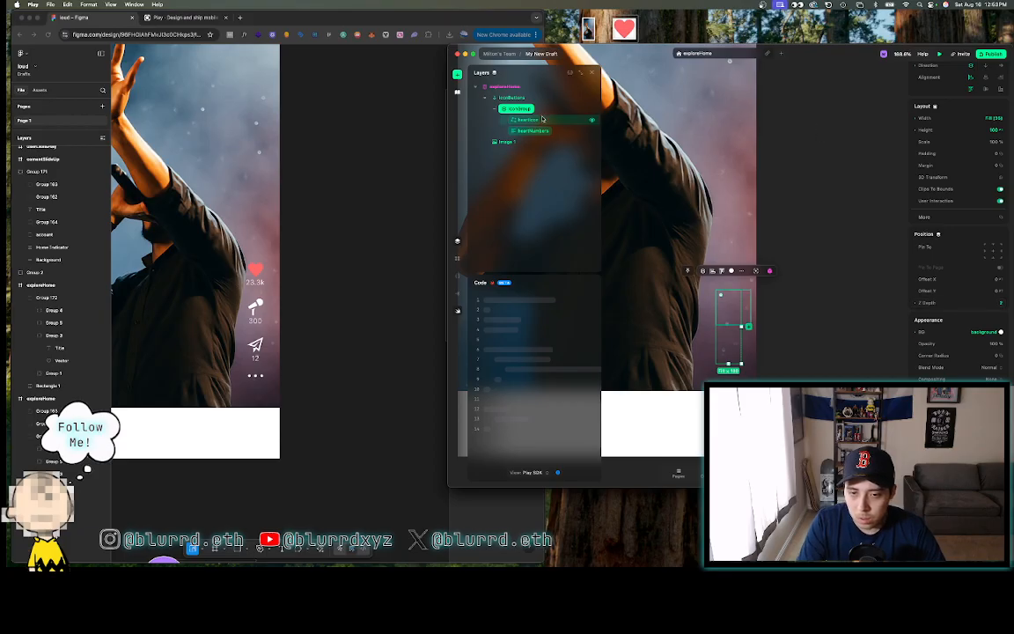
- Check the layering by selecting iconButtons, the exploreHome page, then iconGroup again
{"action": "left_click", "coordinate": [504, 99]}
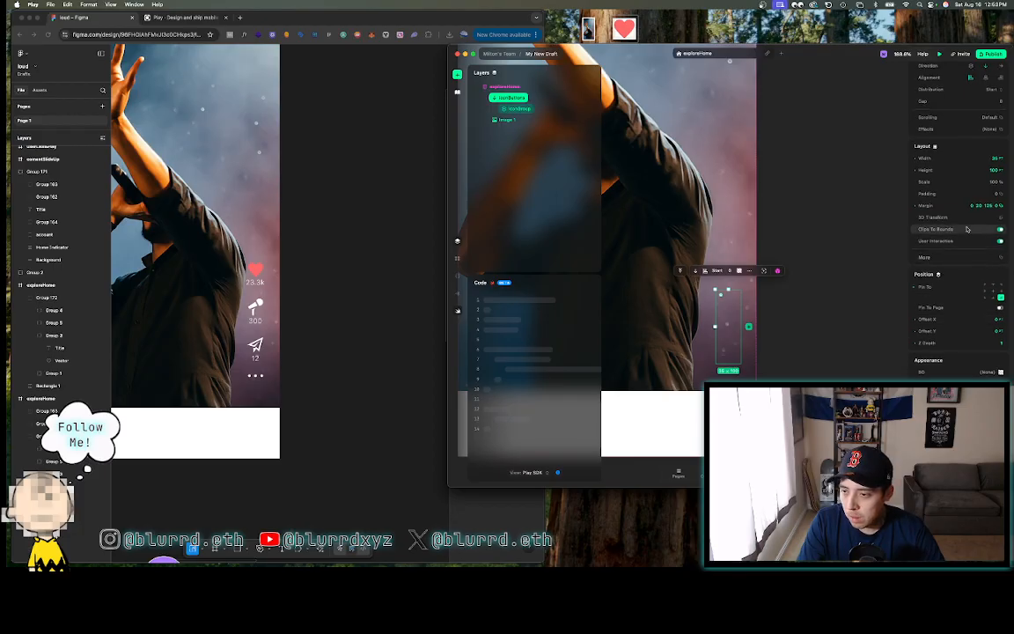
{"action": "scroll", "coordinate": [967, 227], "scroll_direction": "up", "scroll_amount": 2}
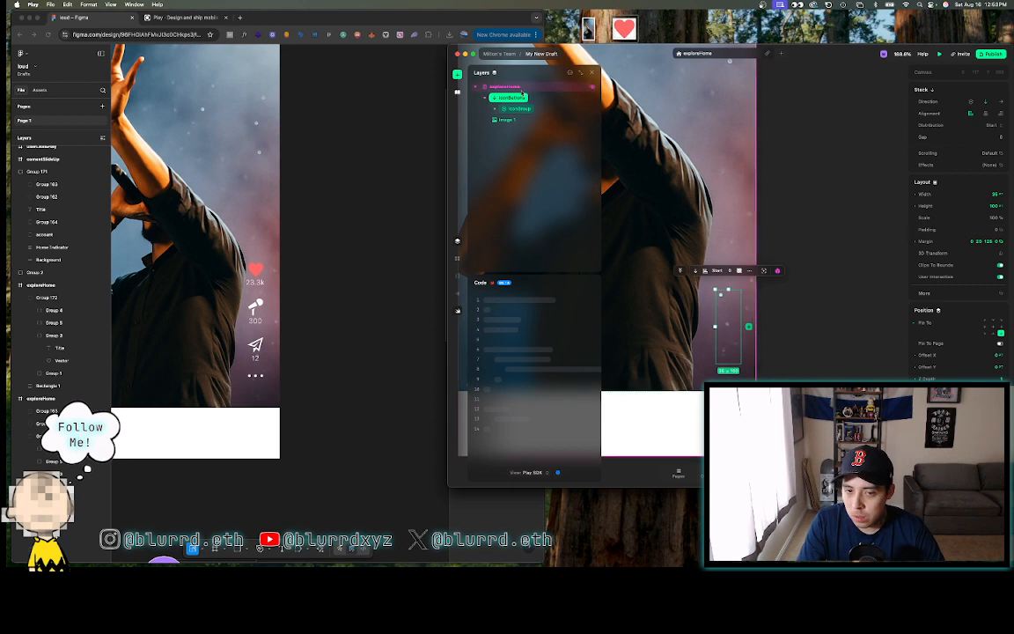
{"action": "left_click", "coordinate": [521, 87]}
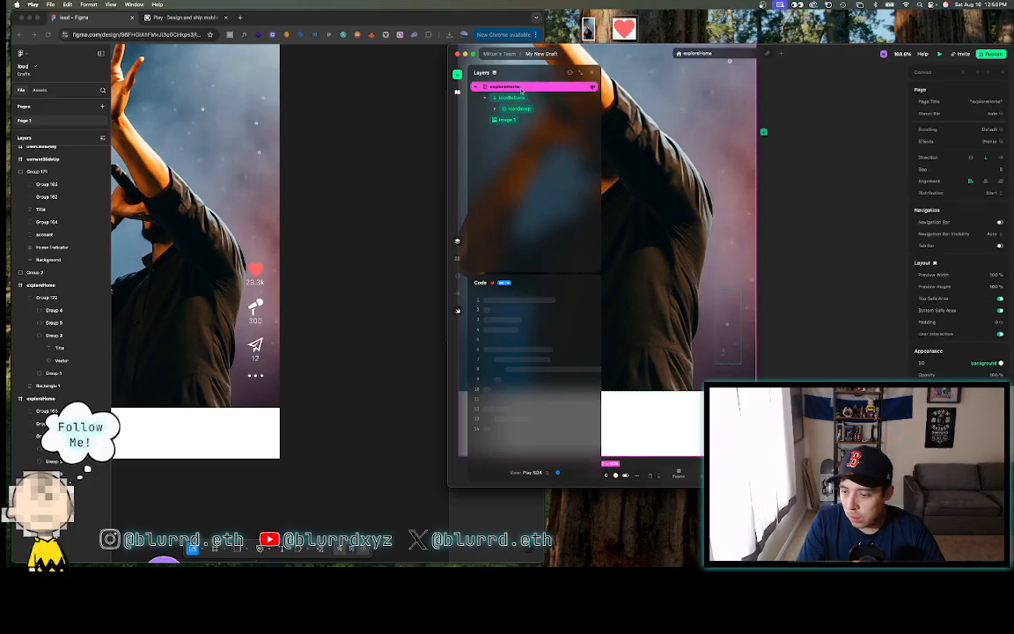
{"action": "left_click", "coordinate": [519, 108]}
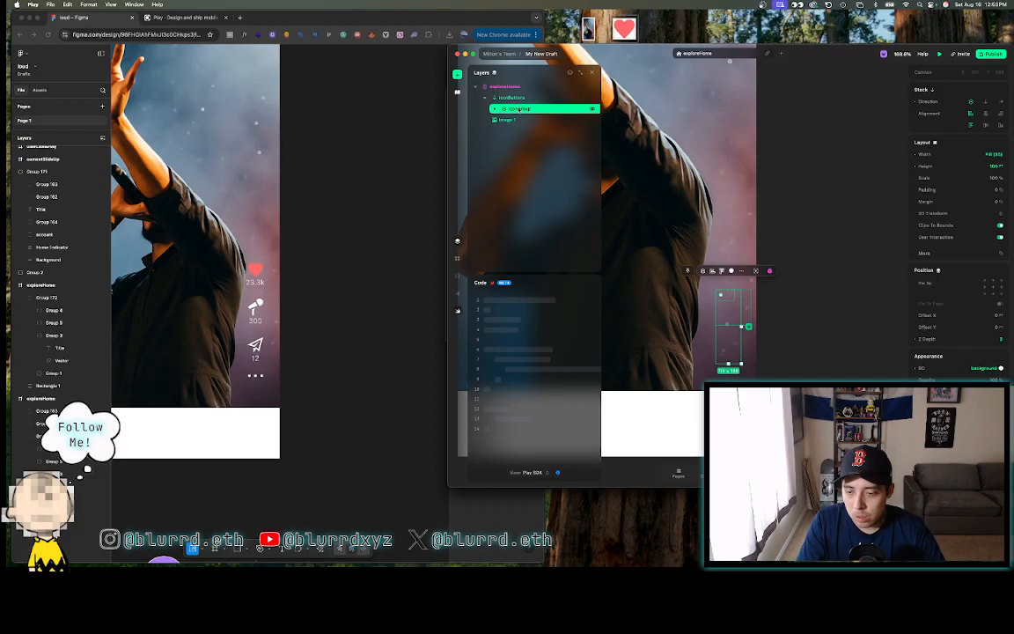
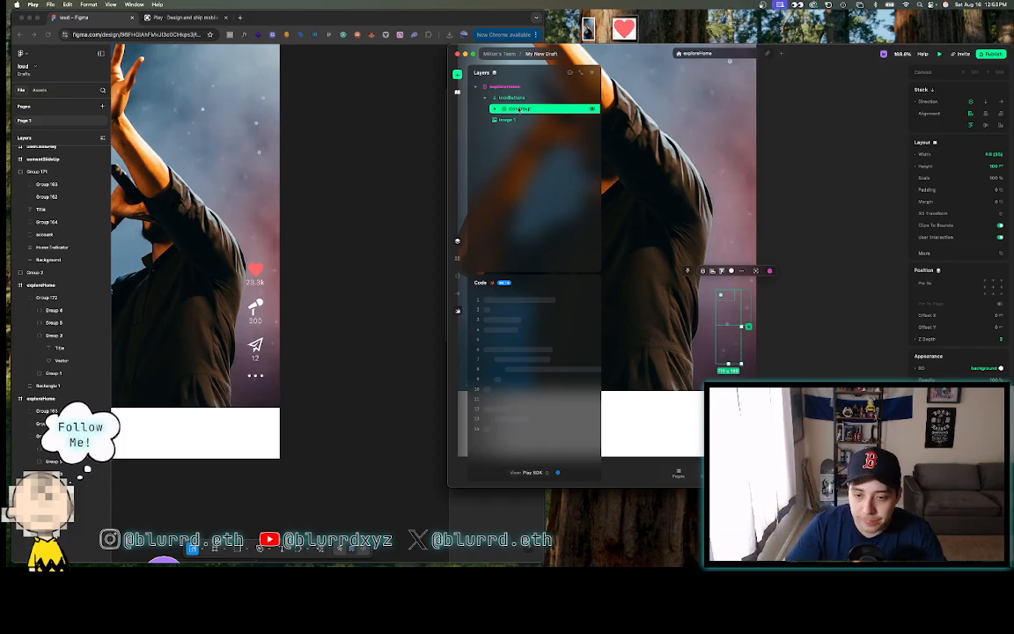
- Set the background photo's Z Depth so the heart icon shows in front of it
{"action": "left_click", "coordinate": [495, 109]}
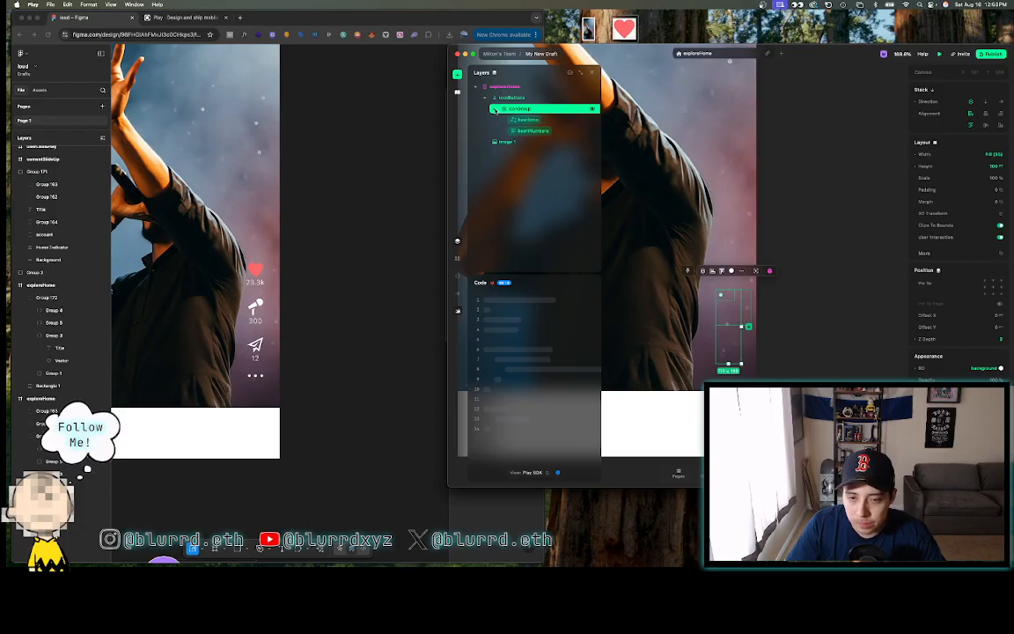
{"action": "left_click", "coordinate": [524, 120]}
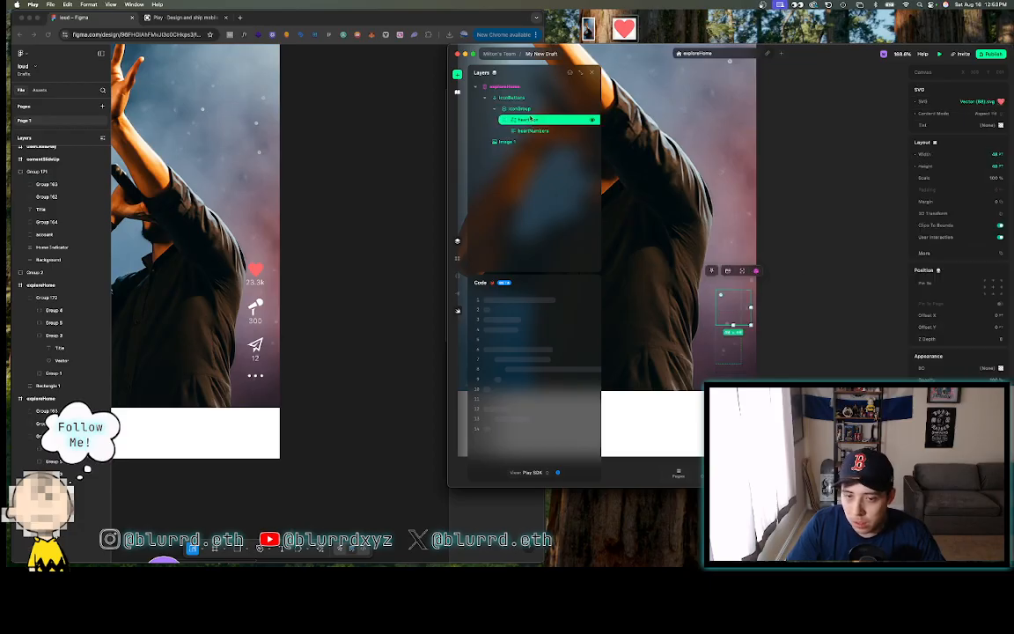
{"action": "left_click", "coordinate": [589, 142]}
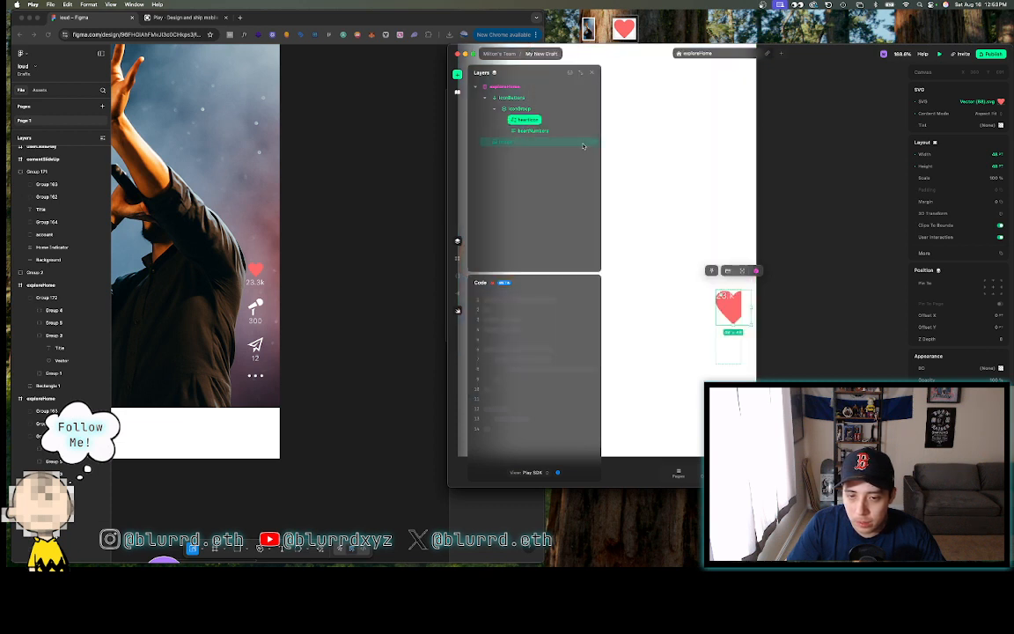
{"action": "left_click", "coordinate": [593, 141]}
{"action": "left_click", "coordinate": [576, 143]}
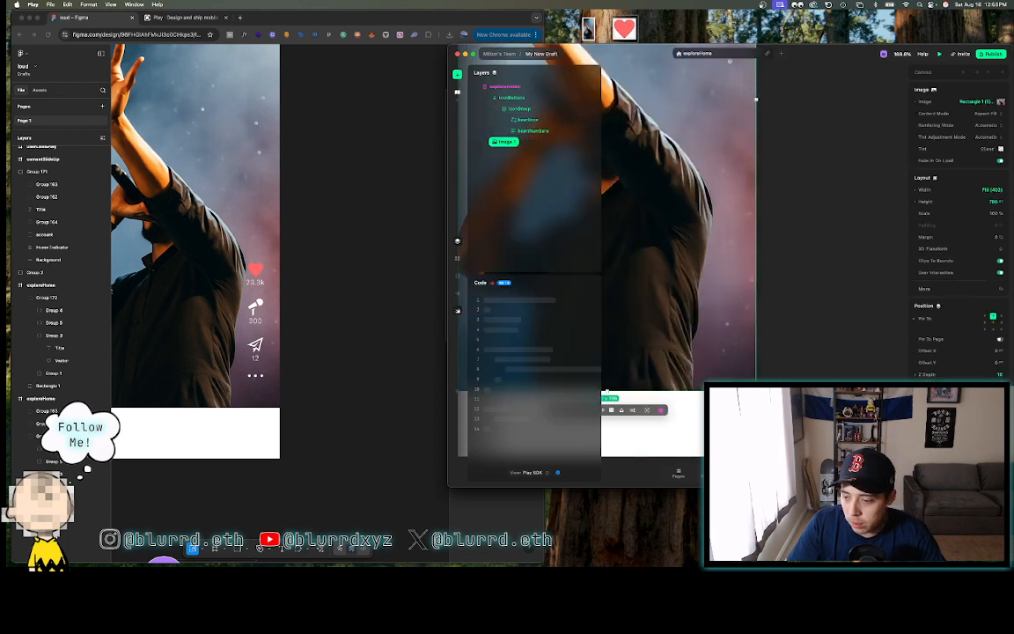
{"action": "scroll", "coordinate": [997, 377], "scroll_direction": "down", "scroll_amount": 1}
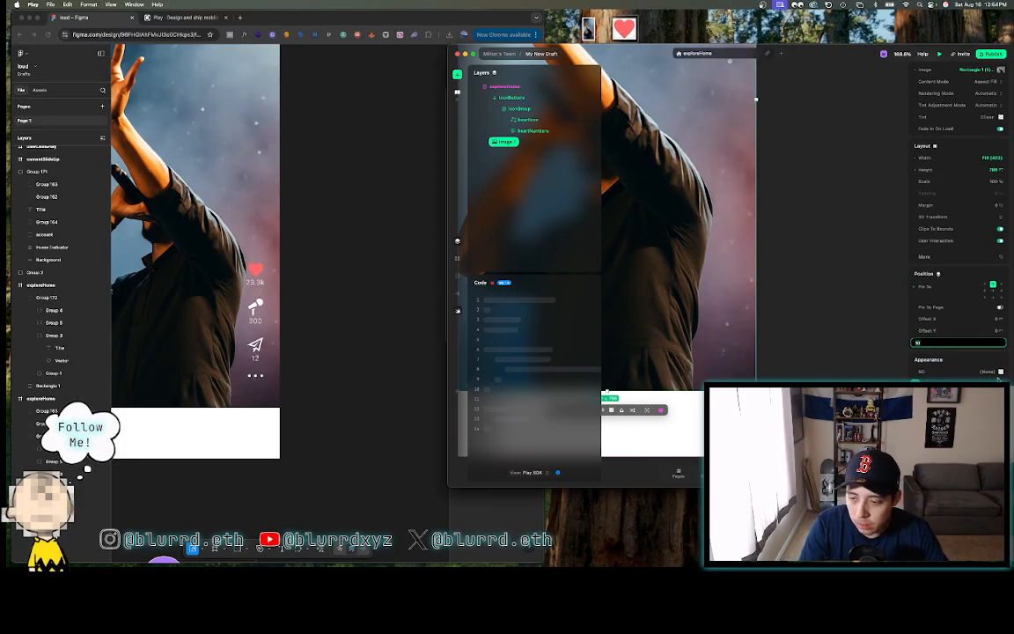
{"action": "key", "text": "Return"}
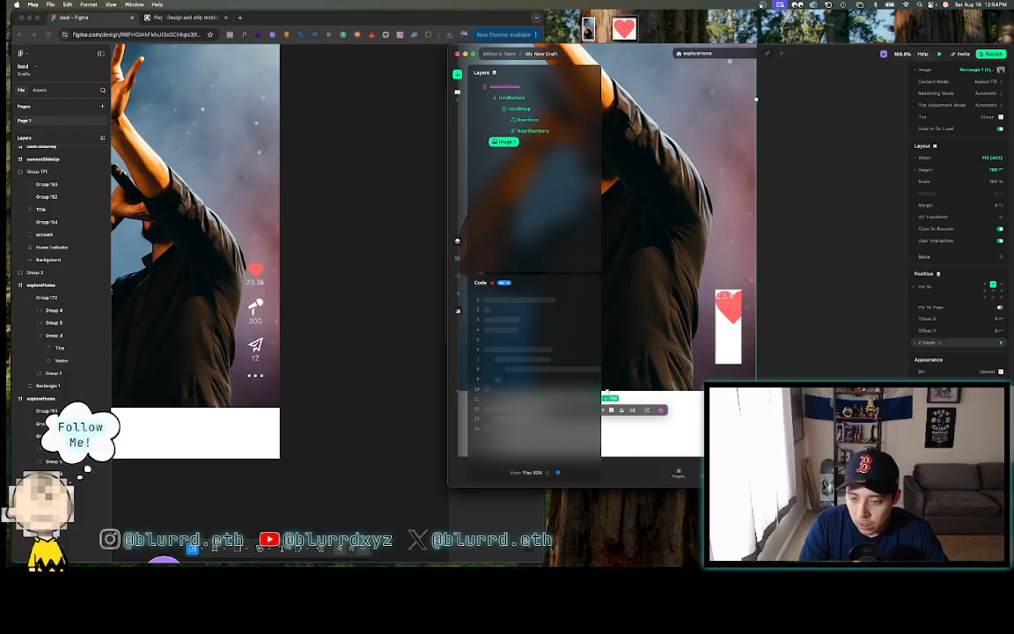
- Rename the Image 1 background photo layer to bgImage
{"action": "left_click", "coordinate": [526, 98]}
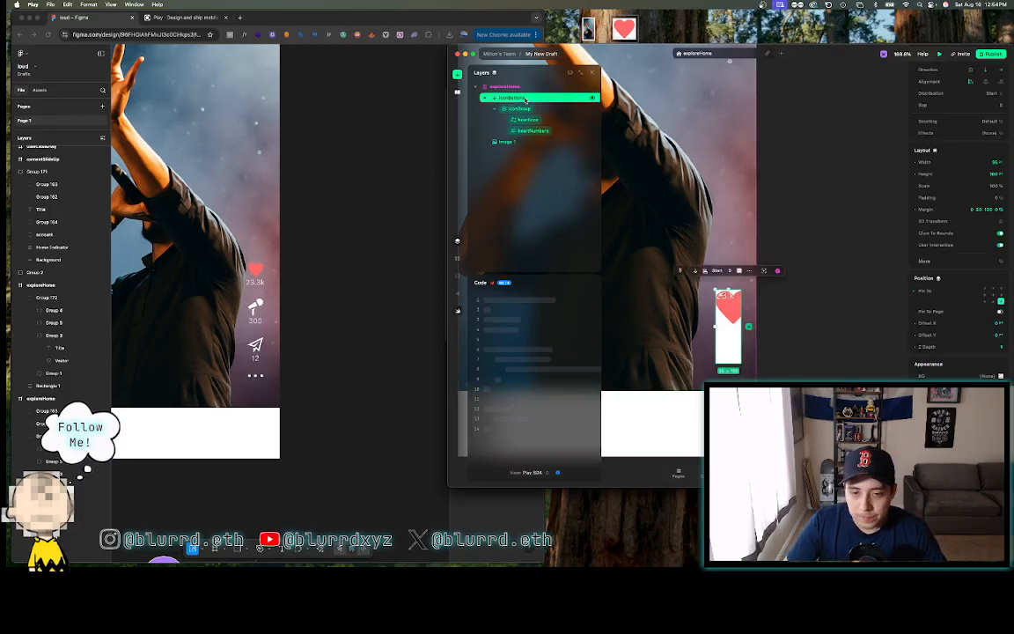
{"action": "left_click", "coordinate": [513, 142]}
{"action": "double_click", "coordinate": [514, 143]}
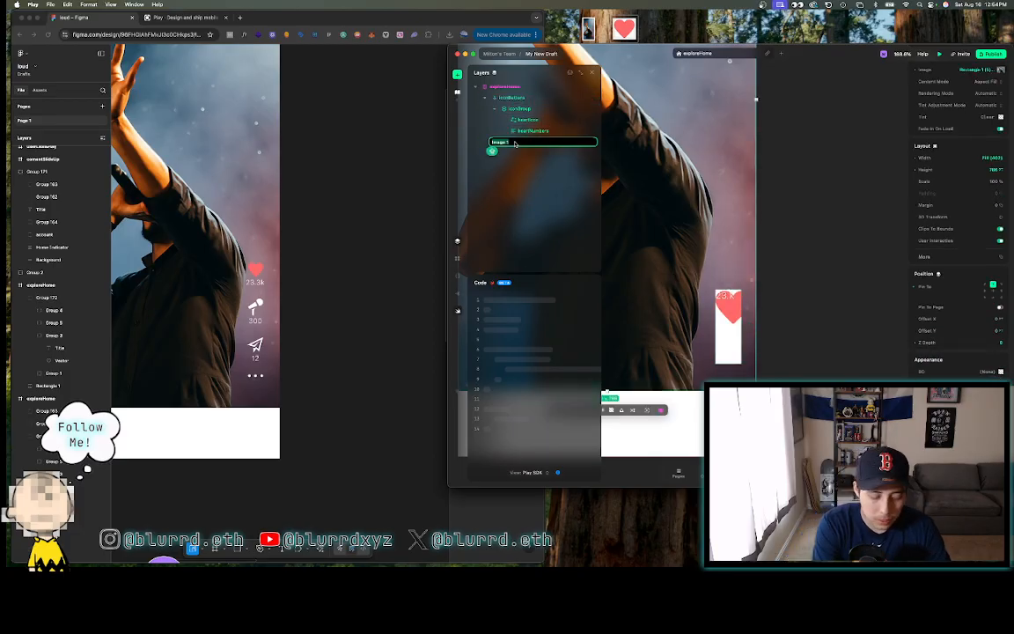
{"action": "type", "text": "heart"}
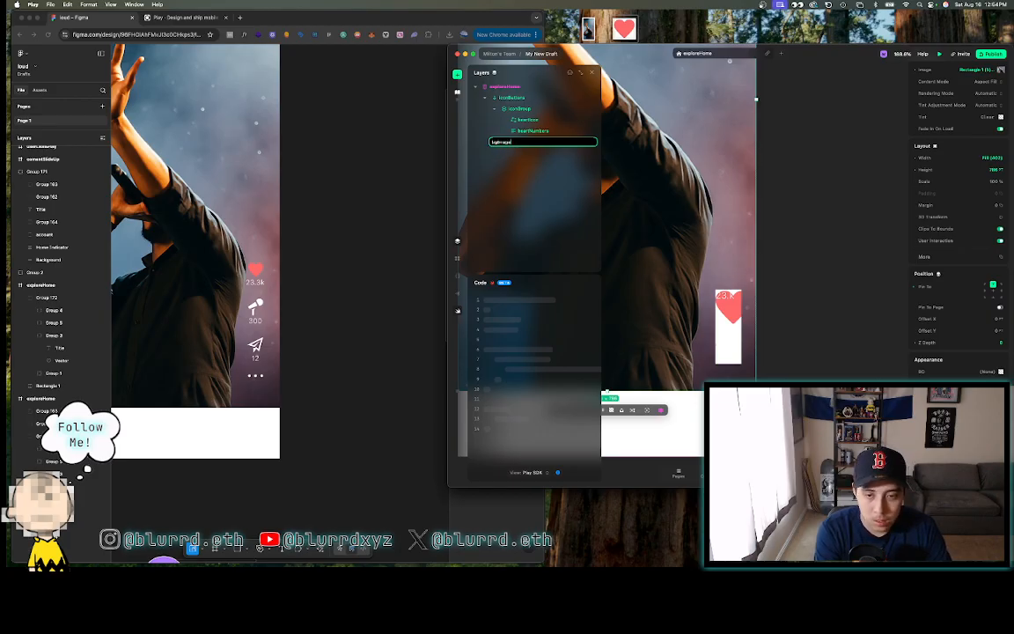
{"action": "key", "text": "Return"}
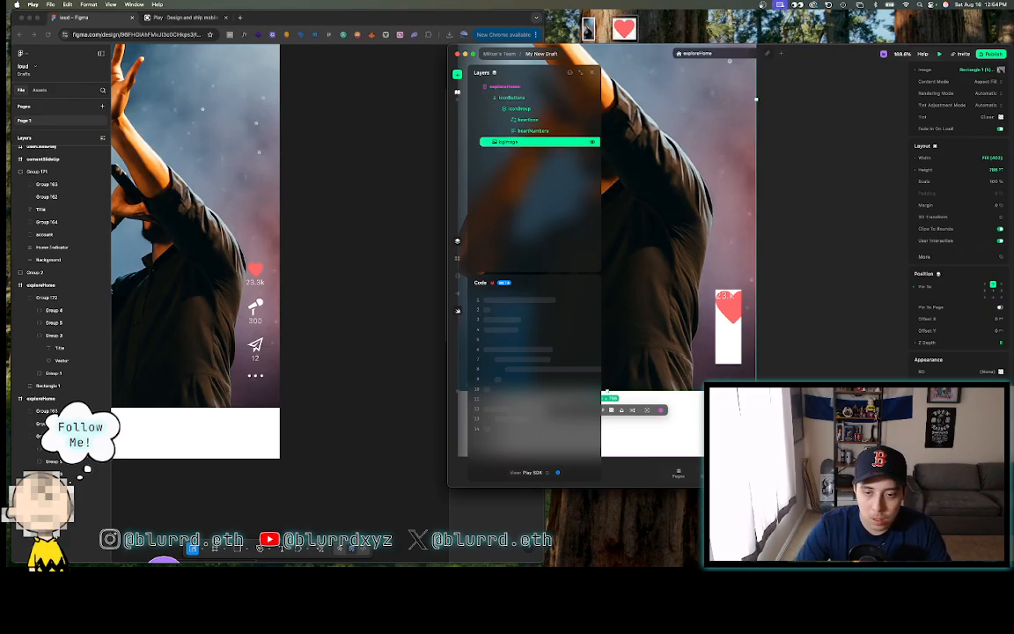
- Reselect bgImage, then the iconGroup and its heartIcon layer
{"action": "left_click", "coordinate": [821, 192]}
{"action": "left_click", "coordinate": [702, 249]}
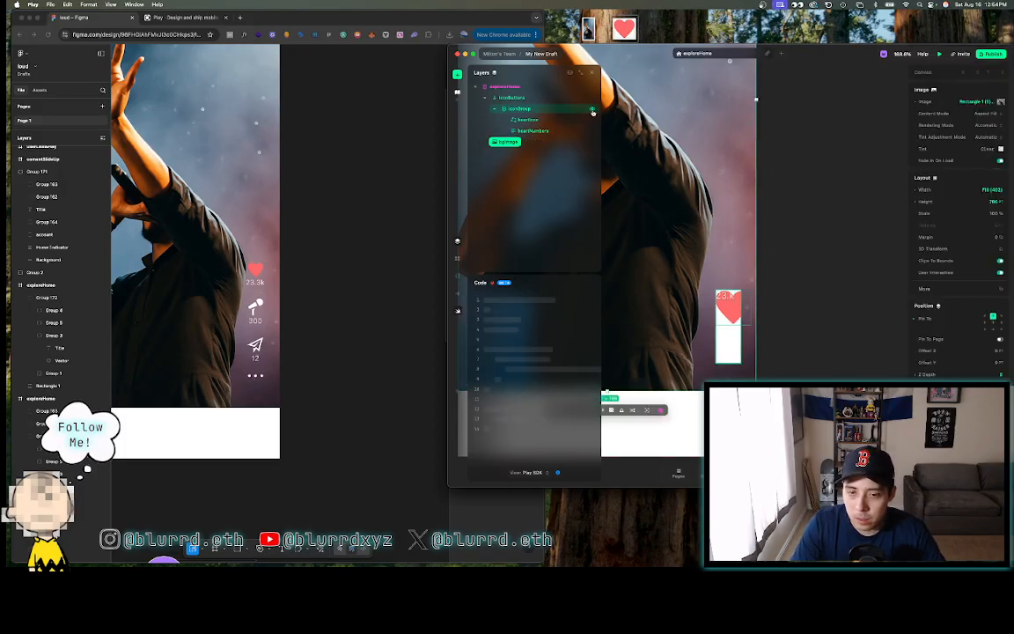
{"action": "left_click", "coordinate": [547, 109]}
{"action": "left_click", "coordinate": [544, 120]}
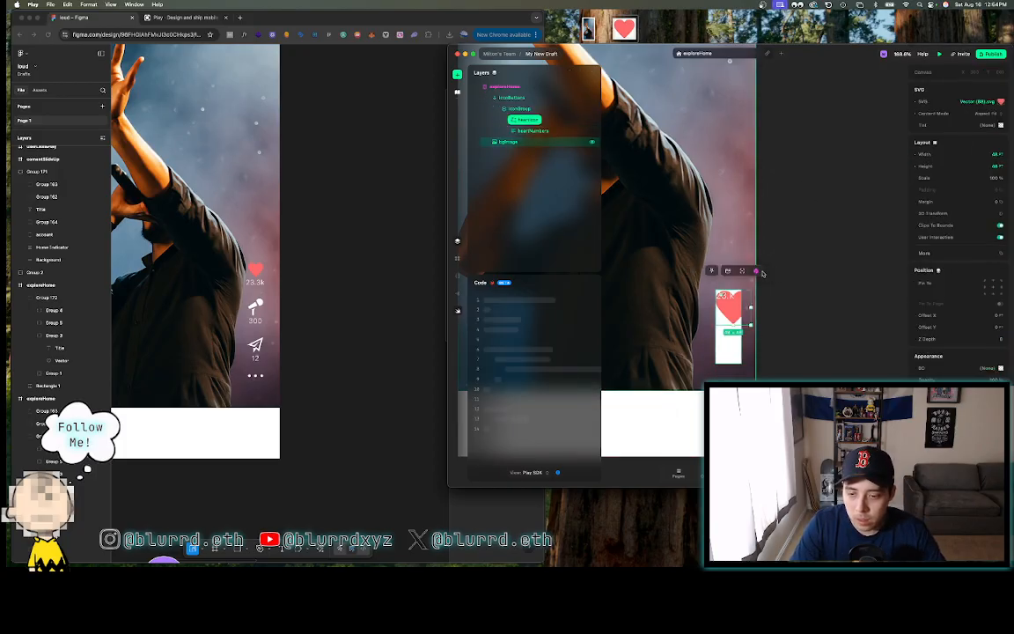
- Read the heart vector's size in Figma and set heartIcon to 26 × 24 in Play
{"action": "left_click", "coordinate": [257, 272]}
{"action": "left_click", "coordinate": [257, 272]}
{"action": "left_click", "coordinate": [257, 272]}
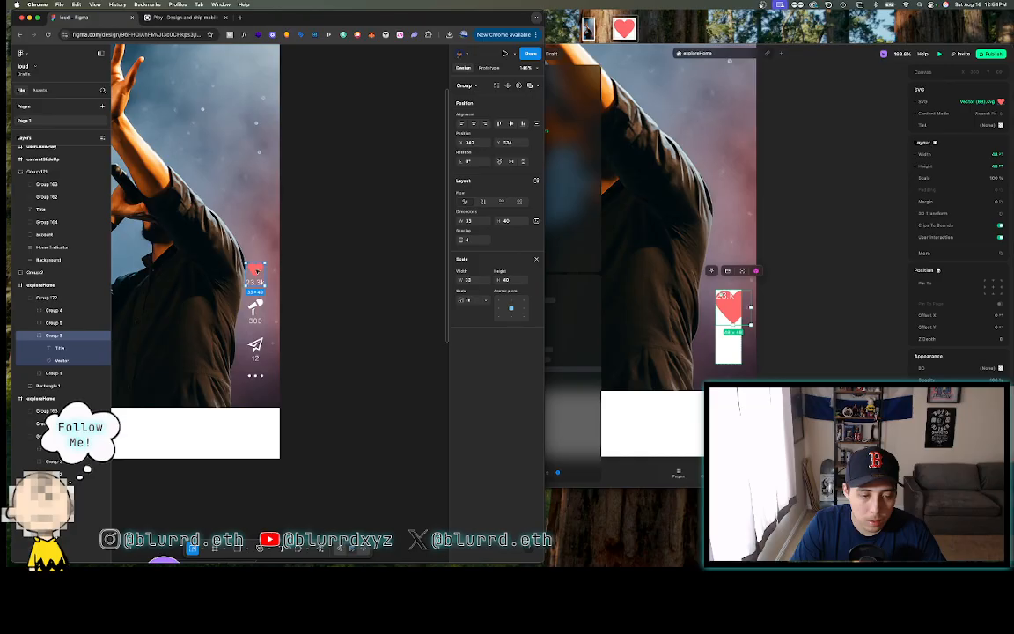
{"action": "left_click", "coordinate": [256, 271]}
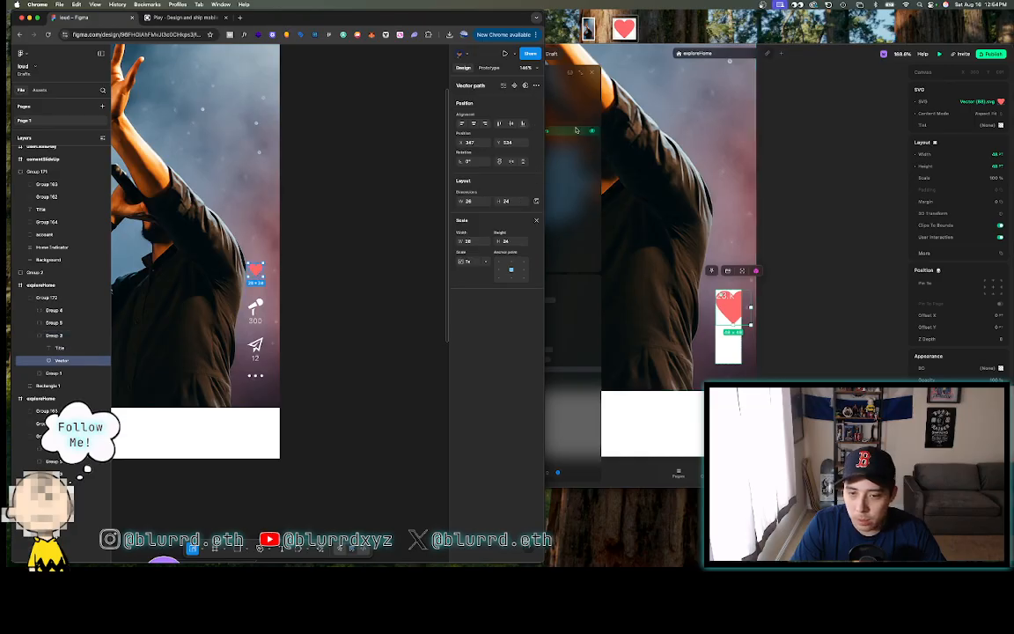
{"action": "left_click", "coordinate": [925, 231]}
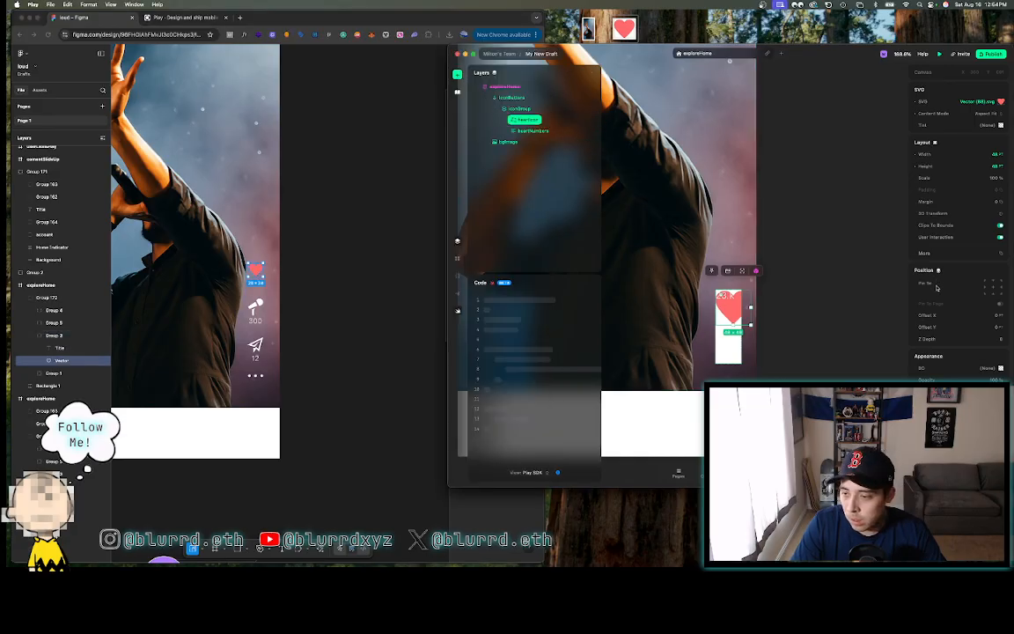
{"action": "left_click", "coordinate": [980, 155]}
{"action": "type", "text": "26"}
{"action": "key", "text": "Return"}
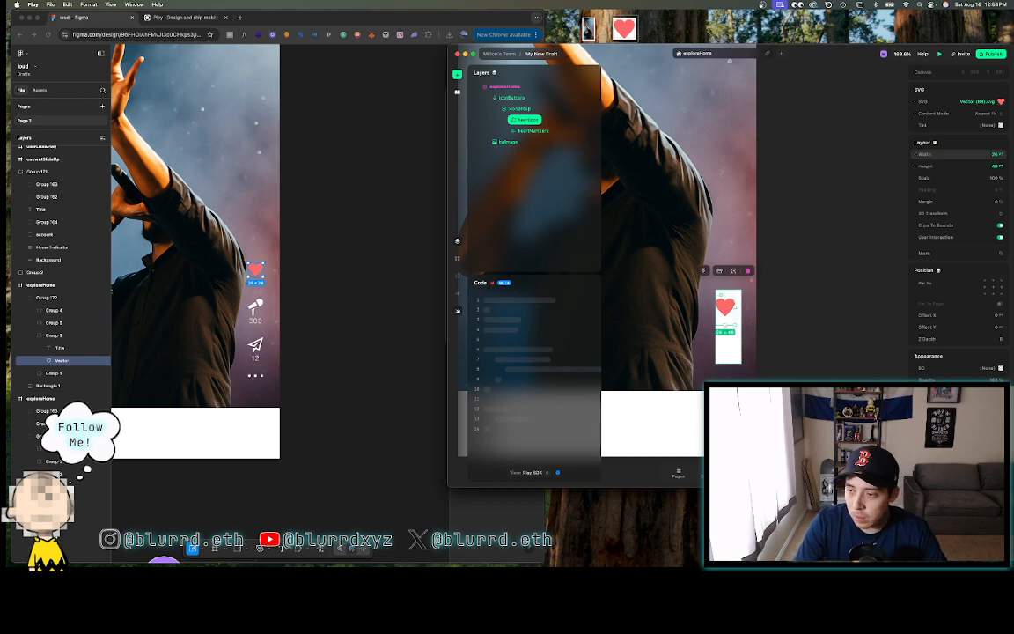
{"action": "left_click", "coordinate": [979, 166]}
{"action": "type", "text": "24"}
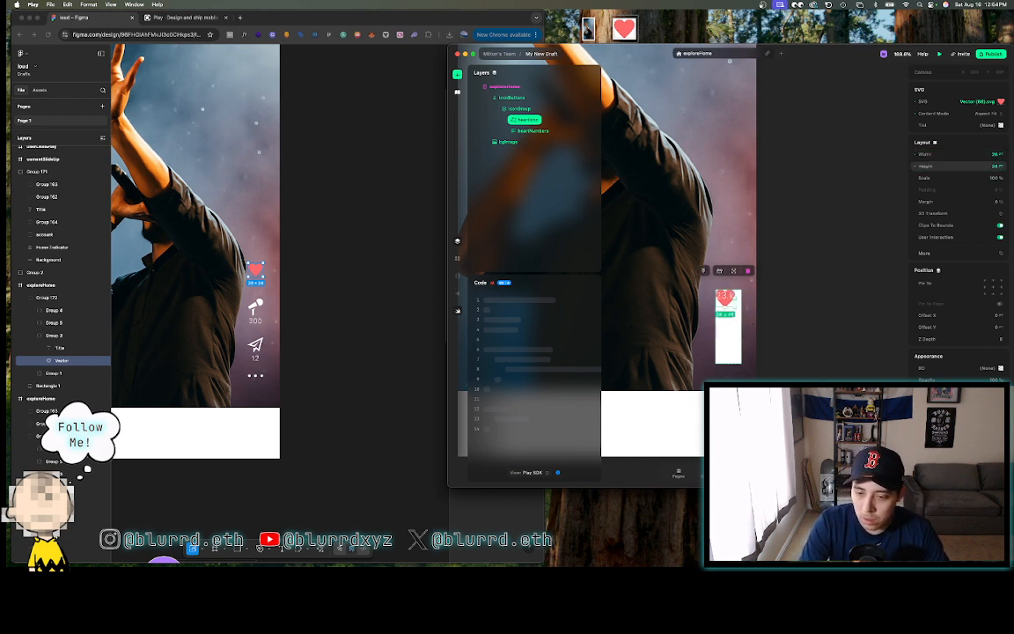
{"action": "key", "text": "Return"}
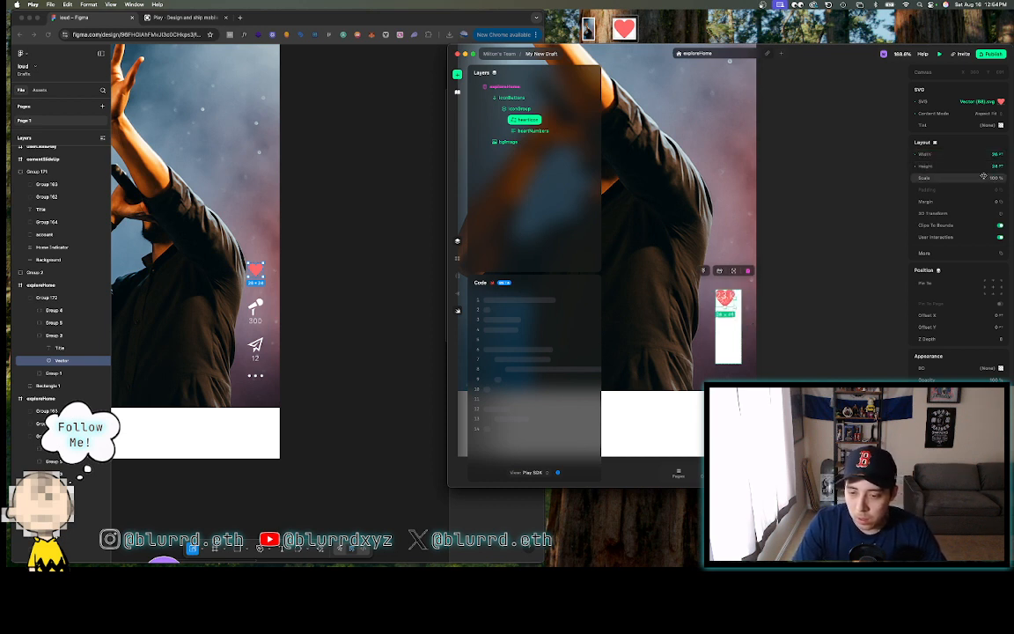
- Change iconGroup's Stack alignment so the heart and its count line up
{"action": "left_click", "coordinate": [519, 109]}
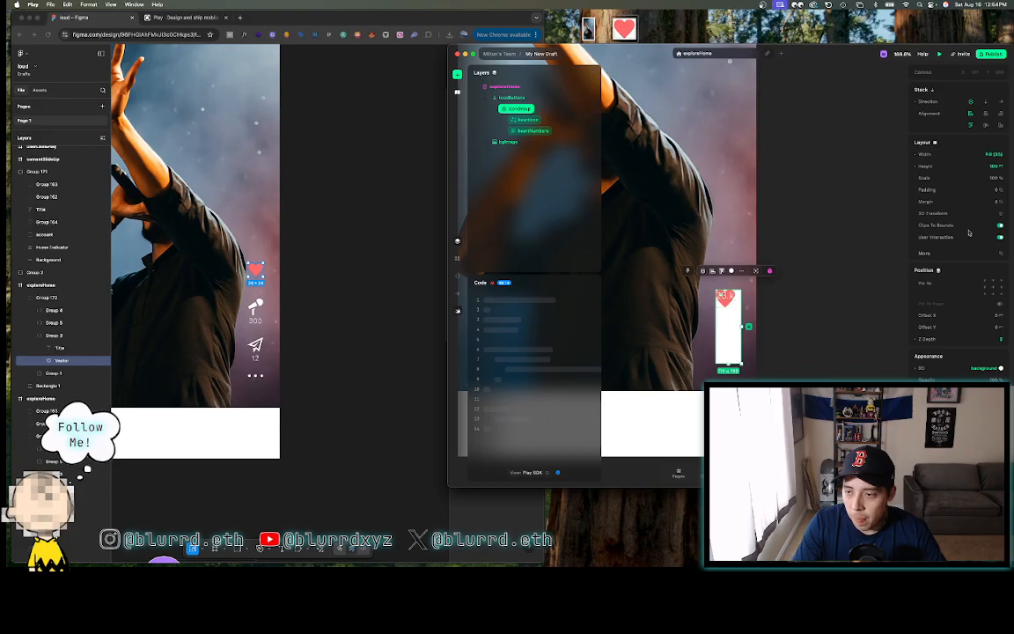
{"action": "left_click", "coordinate": [983, 104]}
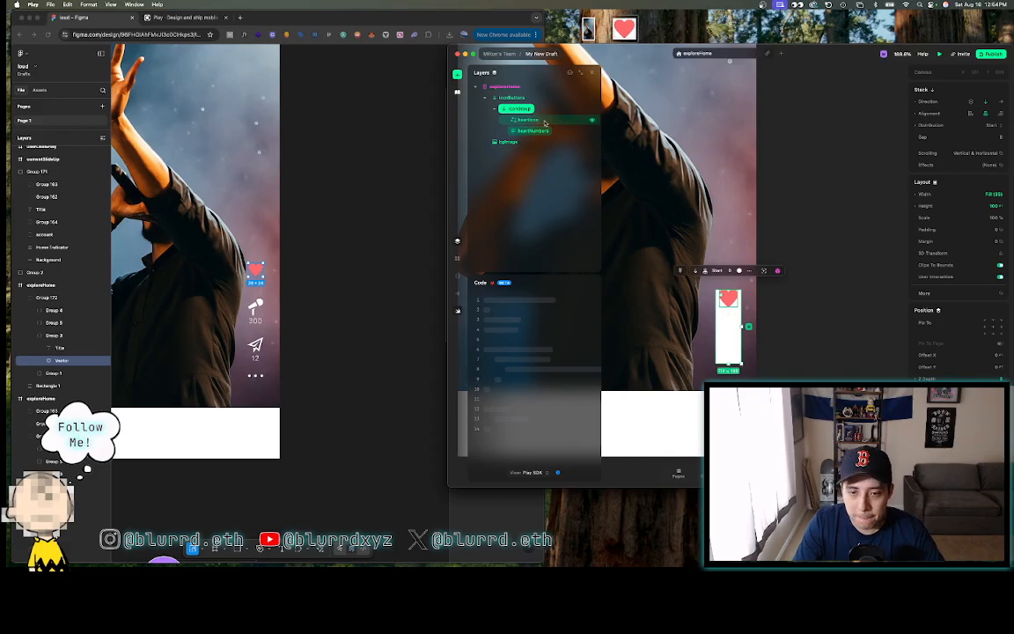
{"action": "left_click", "coordinate": [545, 122]}
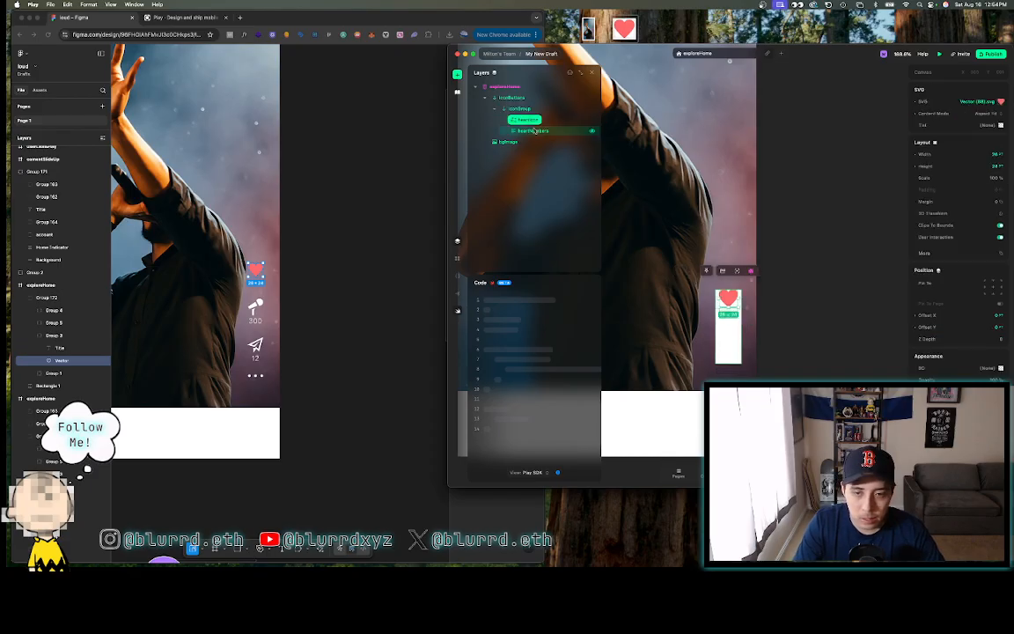
{"action": "left_click", "coordinate": [532, 129]}
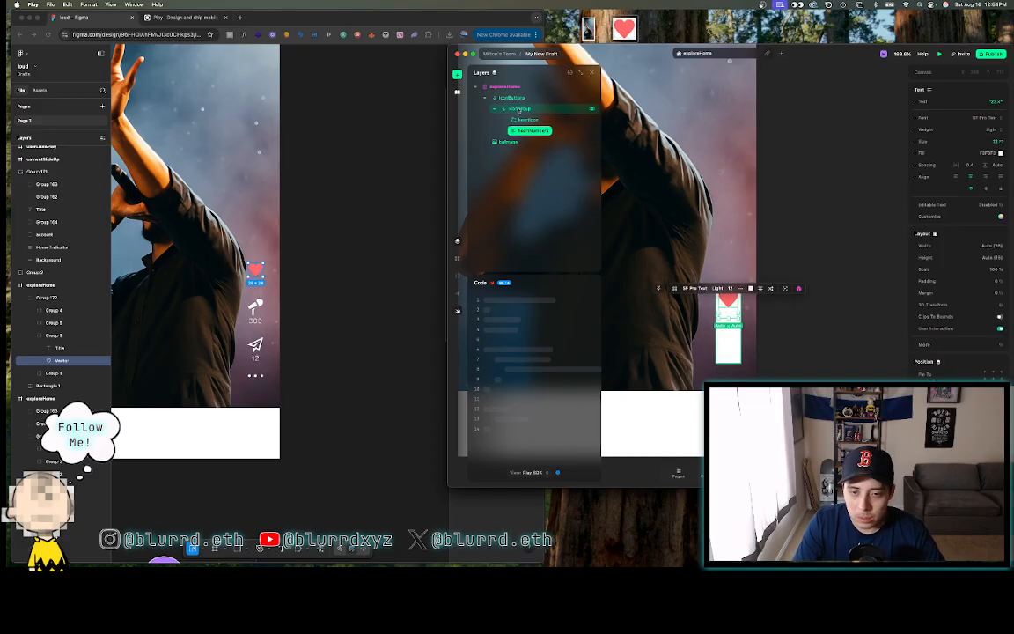
{"action": "left_click", "coordinate": [520, 109]}
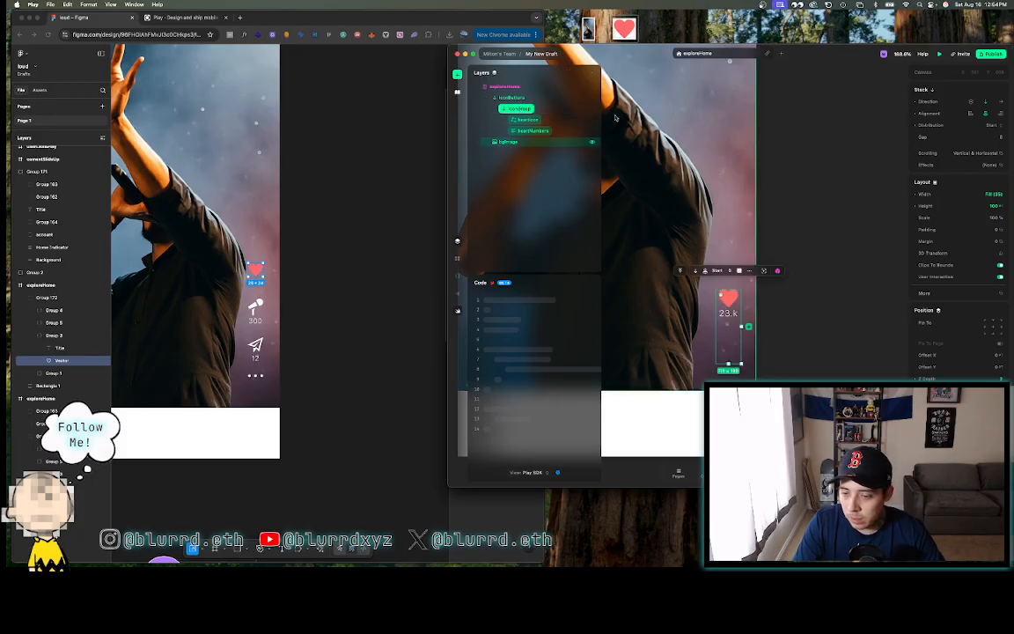
- Inspect Figma's photo fill and 23.3k count text, then select the count layer in Play
{"action": "left_click", "coordinate": [233, 303]}
{"action": "double_click", "coordinate": [234, 303]}
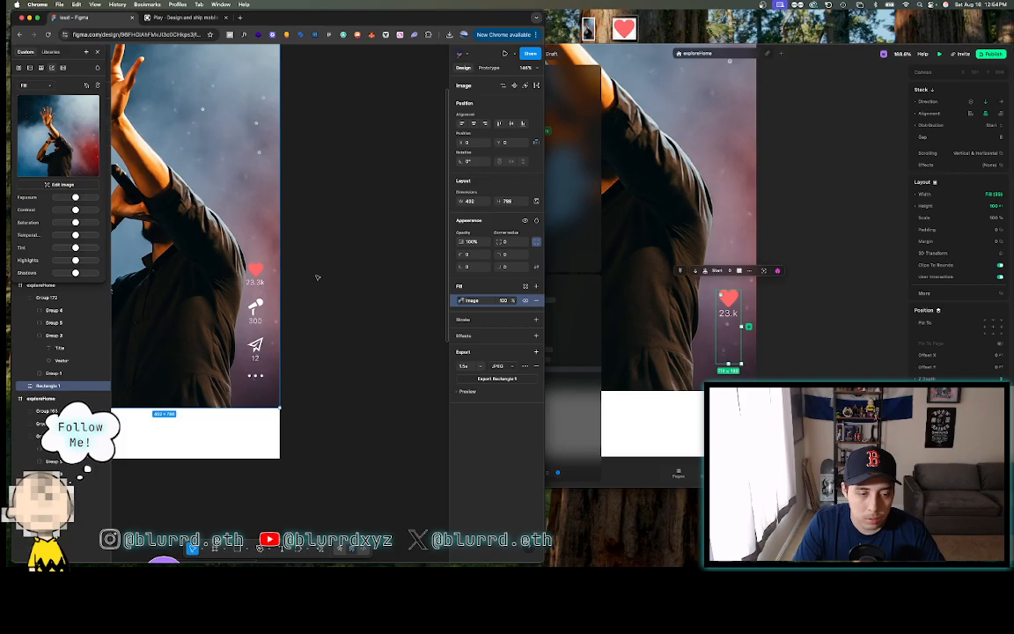
{"action": "key", "text": "Escape"}
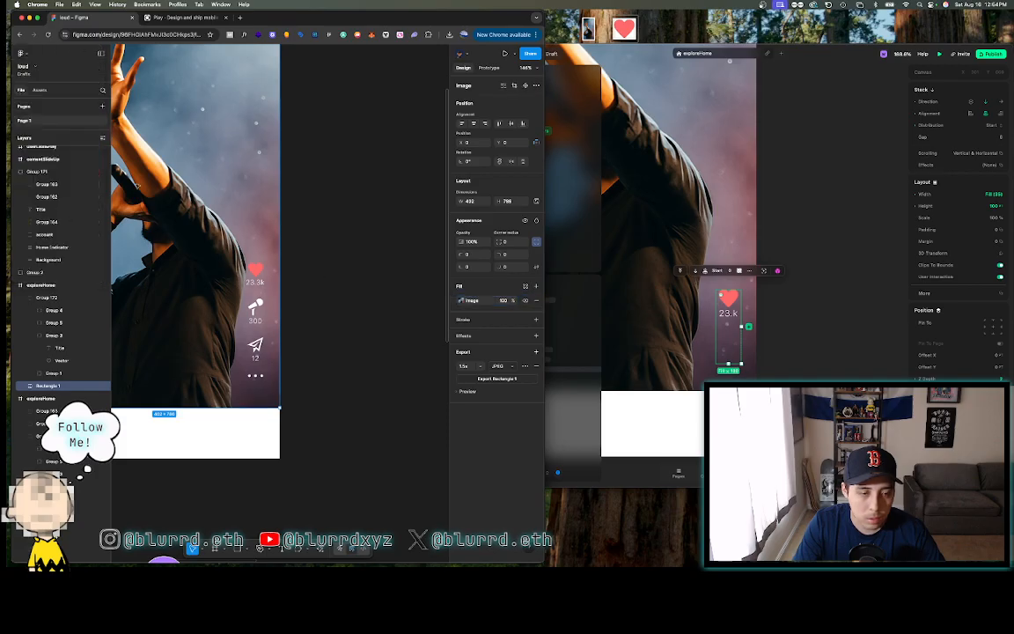
{"action": "left_click", "coordinate": [254, 282]}
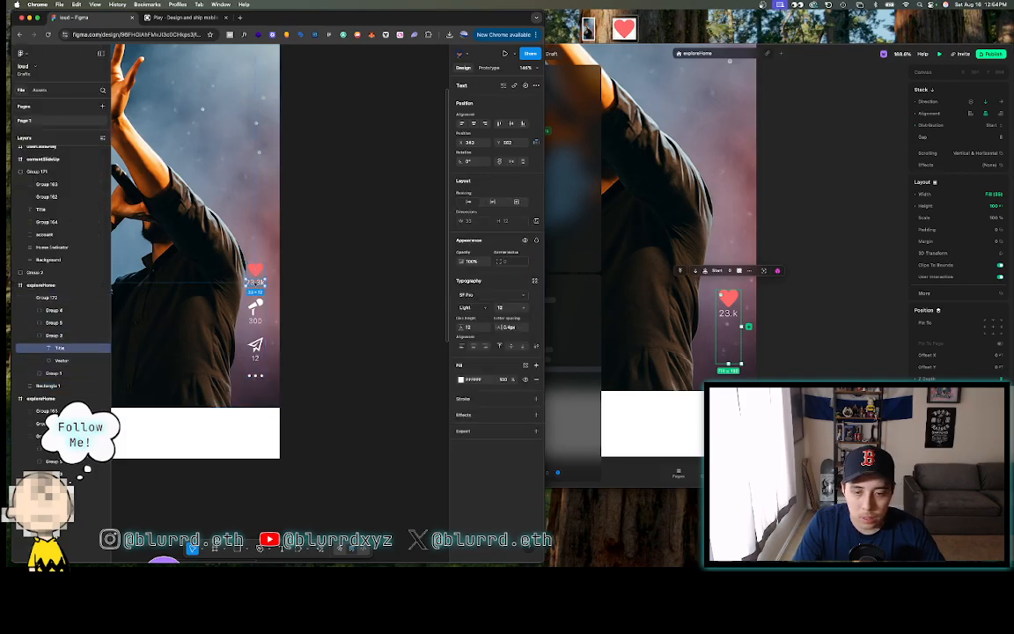
{"action": "left_click", "coordinate": [578, 110]}
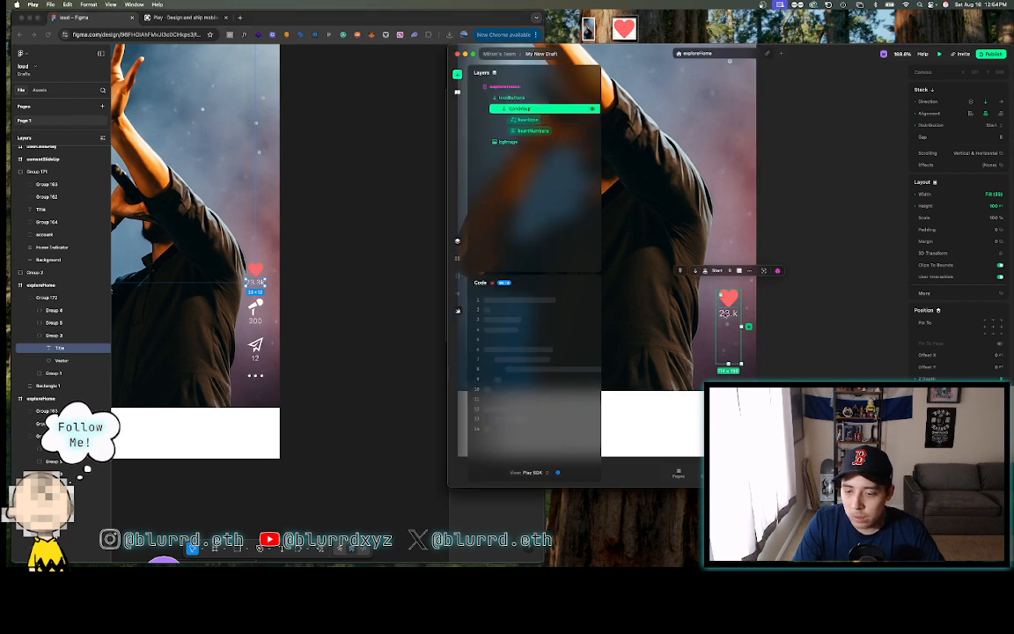
{"action": "left_click", "coordinate": [585, 132]}
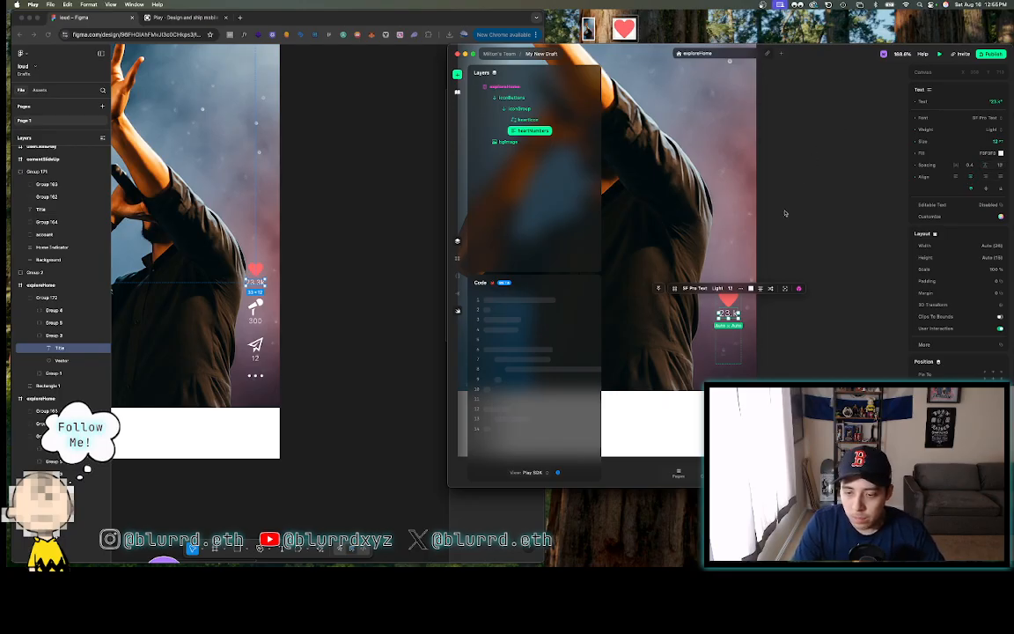
- Select the heart vector and 23.3k count together in Figma to compare their spacing
{"action": "left_click", "coordinate": [286, 300]}
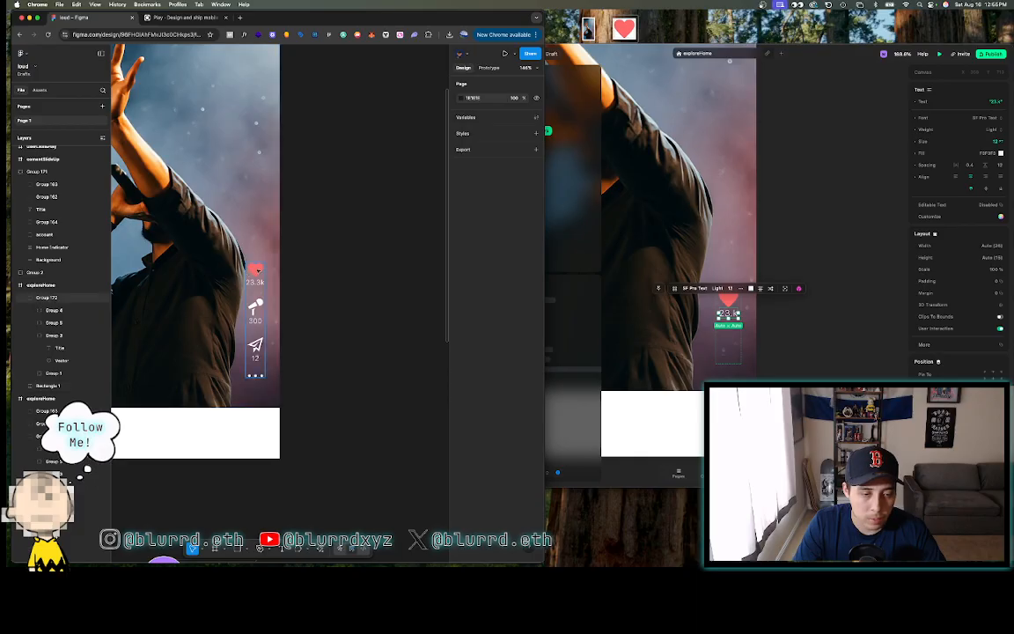
{"action": "left_click", "coordinate": [256, 271]}
{"action": "double_click", "coordinate": [256, 271]}
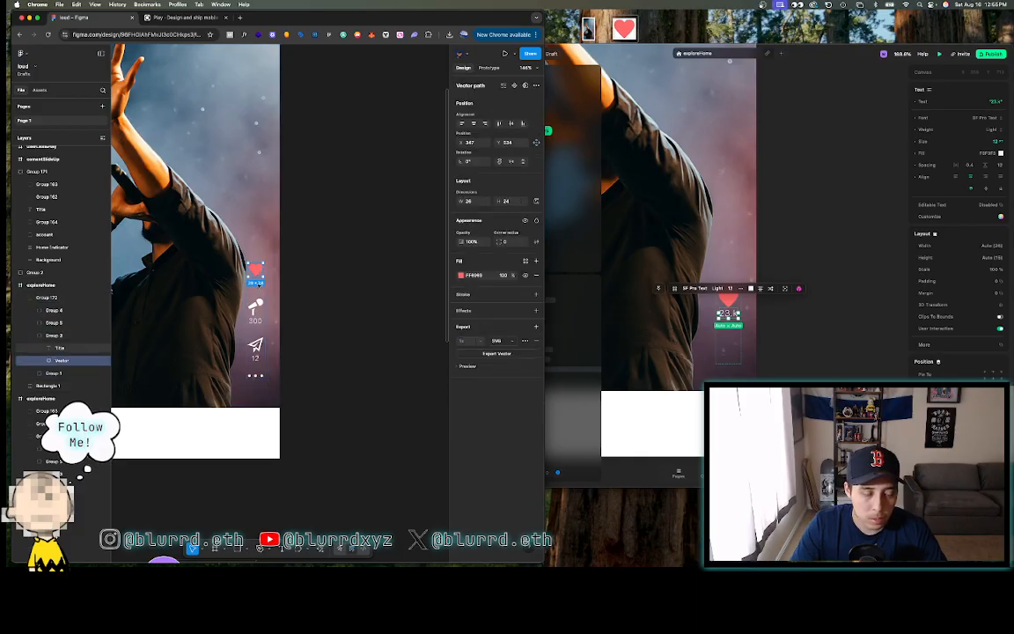
{"action": "scroll", "coordinate": [258, 283], "scroll_direction": "up", "scroll_amount": 5}
{"action": "left_click", "coordinate": [247, 276], "text": "shift"}
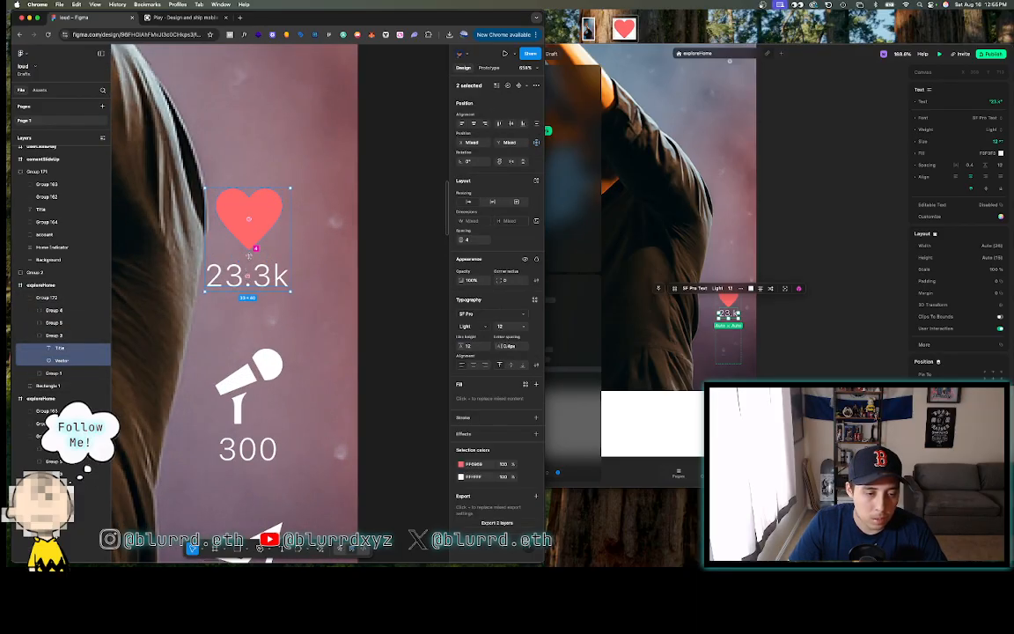
{"action": "left_click", "coordinate": [815, 342]}
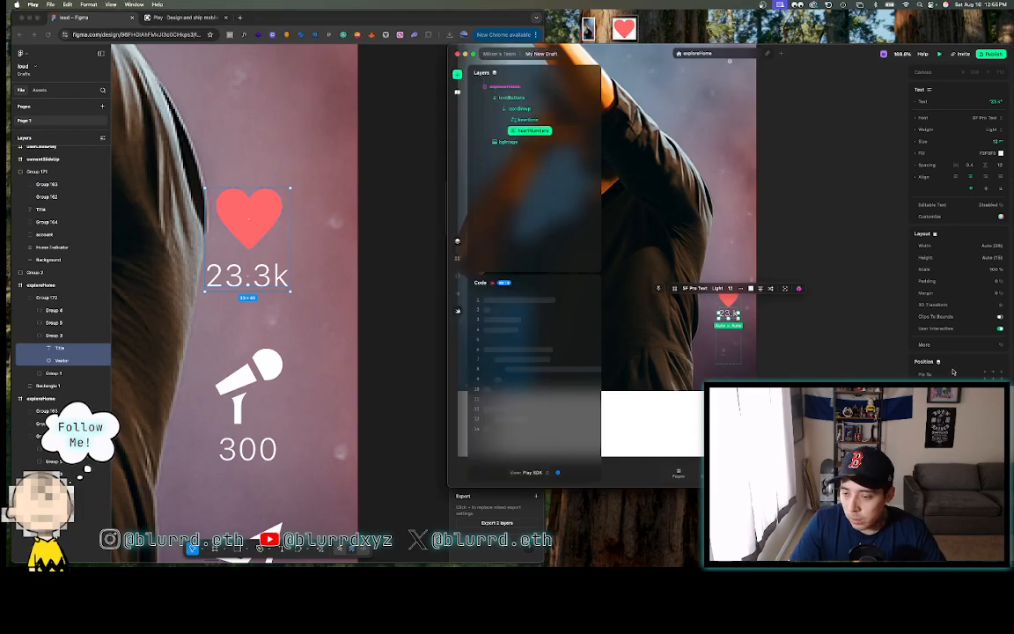
- Give the 23.3k count a Top margin of 4 and collapse iconGroup
{"action": "left_click", "coordinate": [968, 292]}
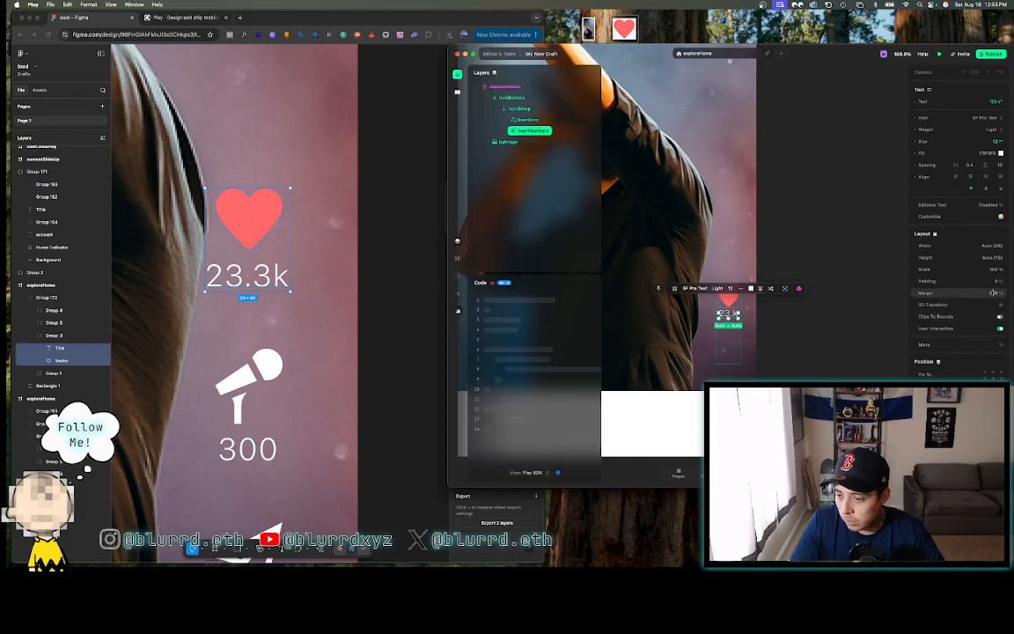
{"action": "left_click", "coordinate": [885, 308]}
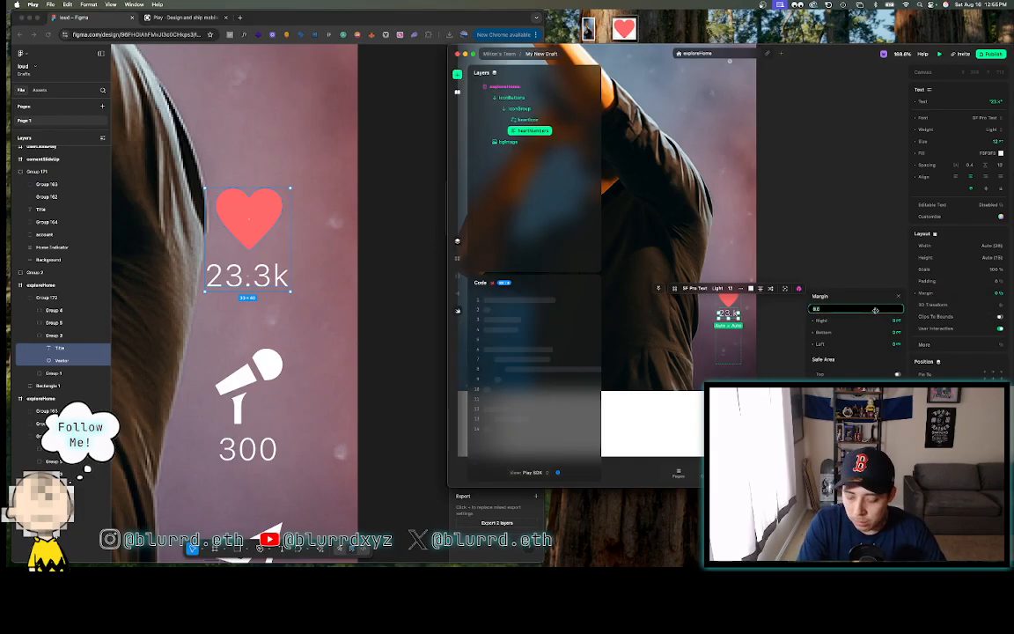
{"action": "type", "text": "4"}
{"action": "key", "text": "Return"}
{"action": "left_click", "coordinate": [804, 203]}
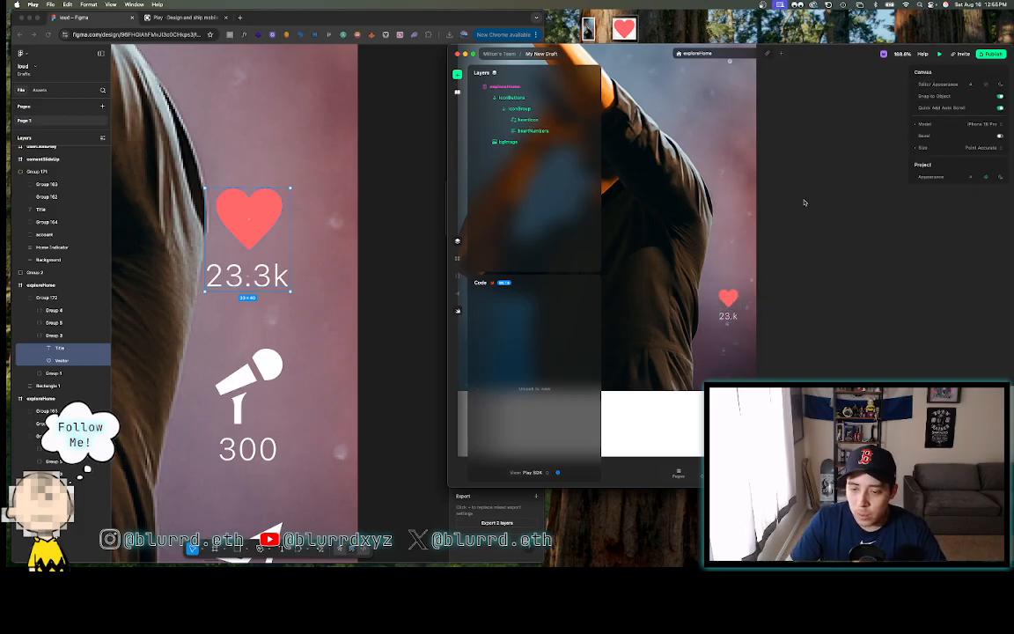
{"action": "left_click", "coordinate": [503, 108]}
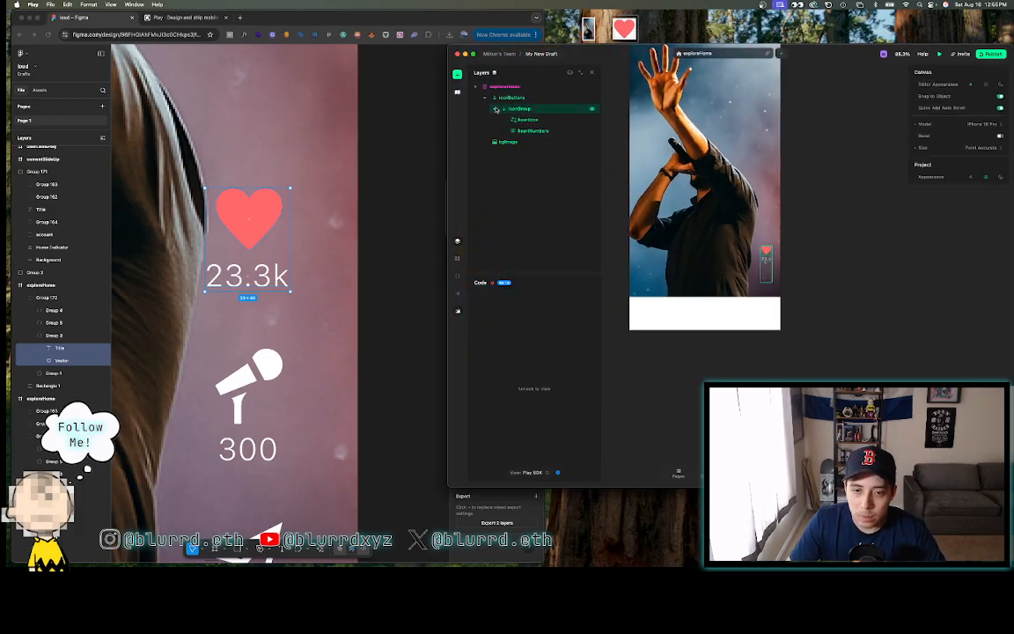
- Duplicate iconGroup with Cmd+D and paste, then drag the nested copy directly under iconButtons
{"action": "left_click", "coordinate": [516, 109]}
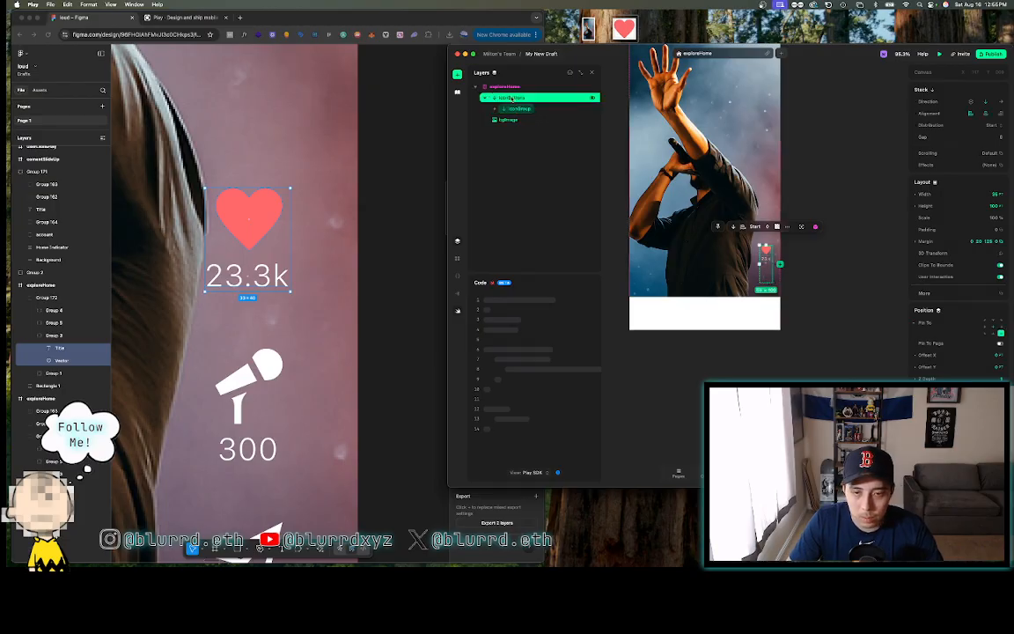
{"action": "key", "text": "ctrl+d"}
{"action": "key", "text": "super+v"}
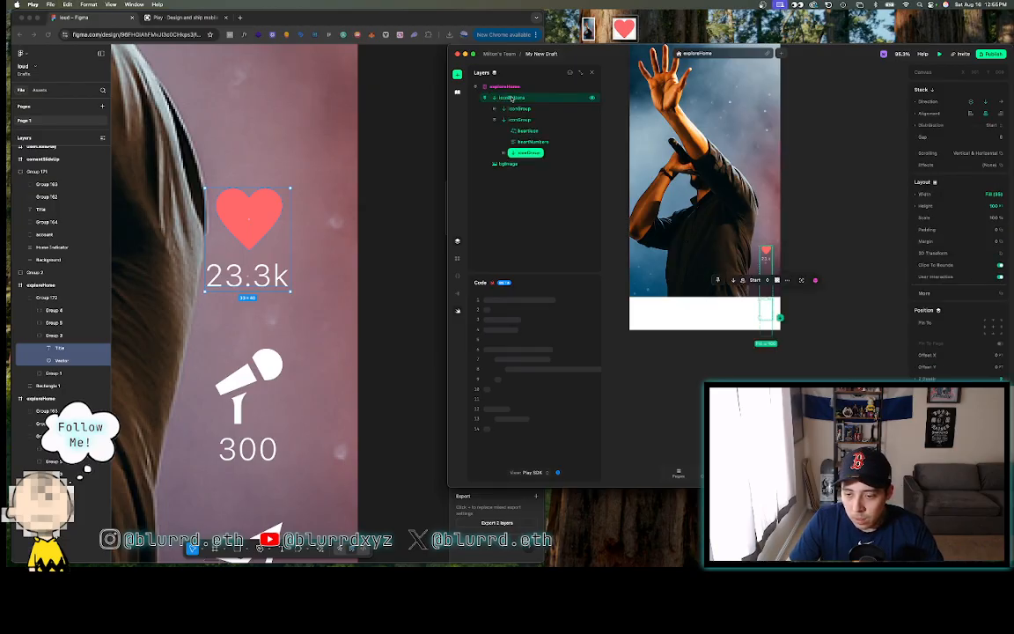
{"action": "left_click", "coordinate": [494, 120]}
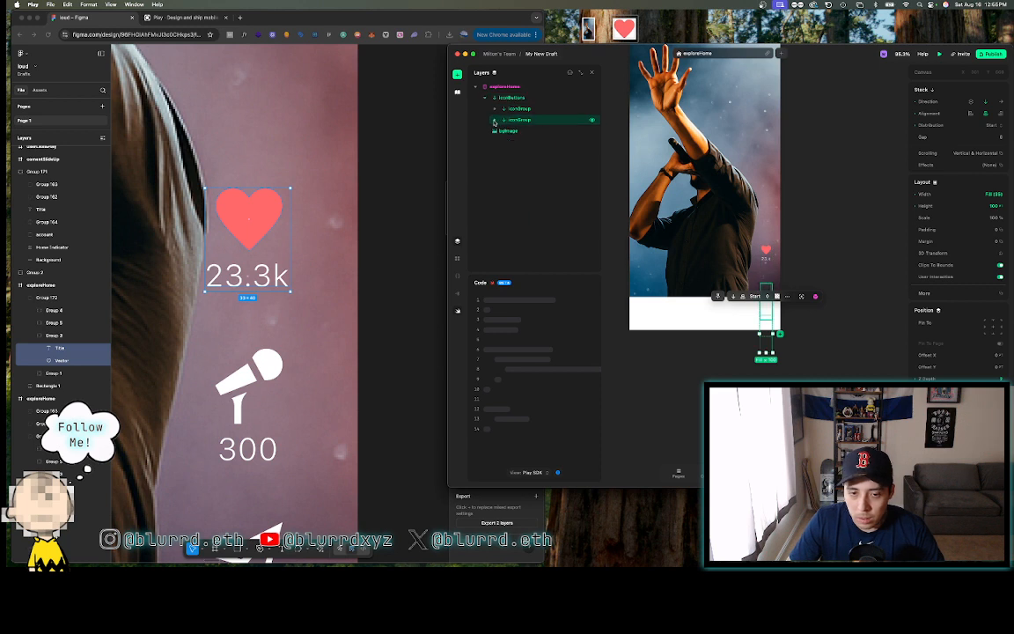
{"action": "left_click", "coordinate": [495, 119]}
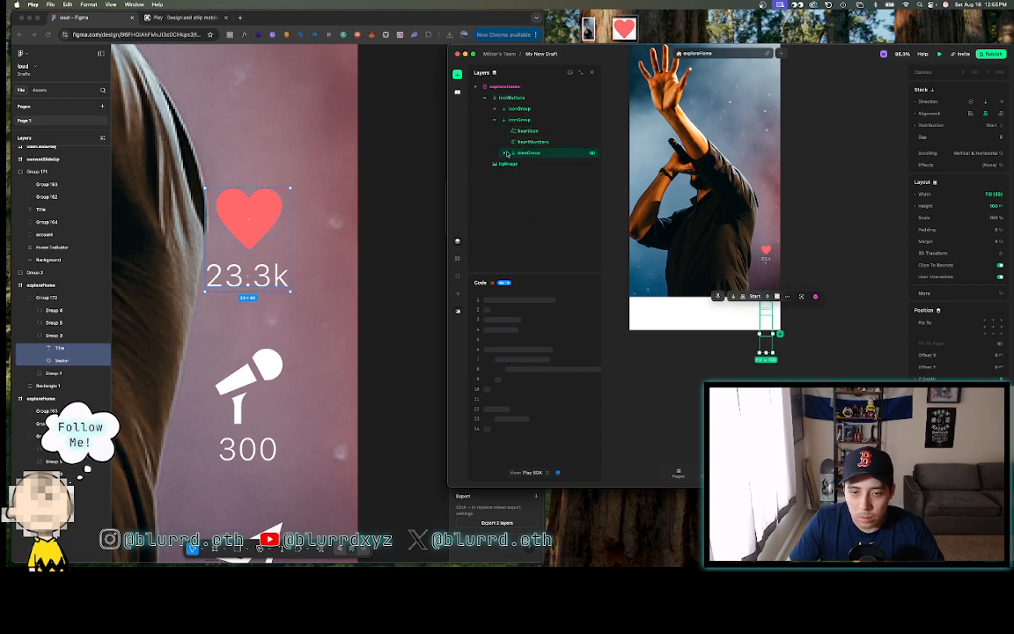
{"action": "left_click", "coordinate": [521, 152]}
{"action": "left_click_drag", "start_coordinate": [519, 153], "coordinate": [497, 116]}
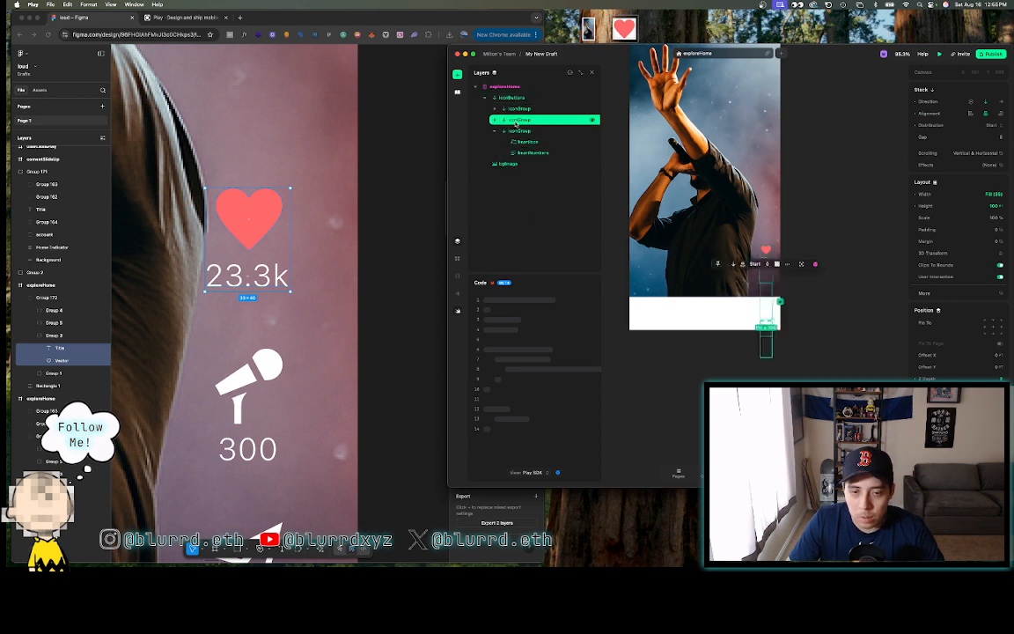
- Set the iconButtons column's height to 190 so all three heart groups fit
{"action": "left_click", "coordinate": [493, 132]}
{"action": "left_click", "coordinate": [509, 99]}
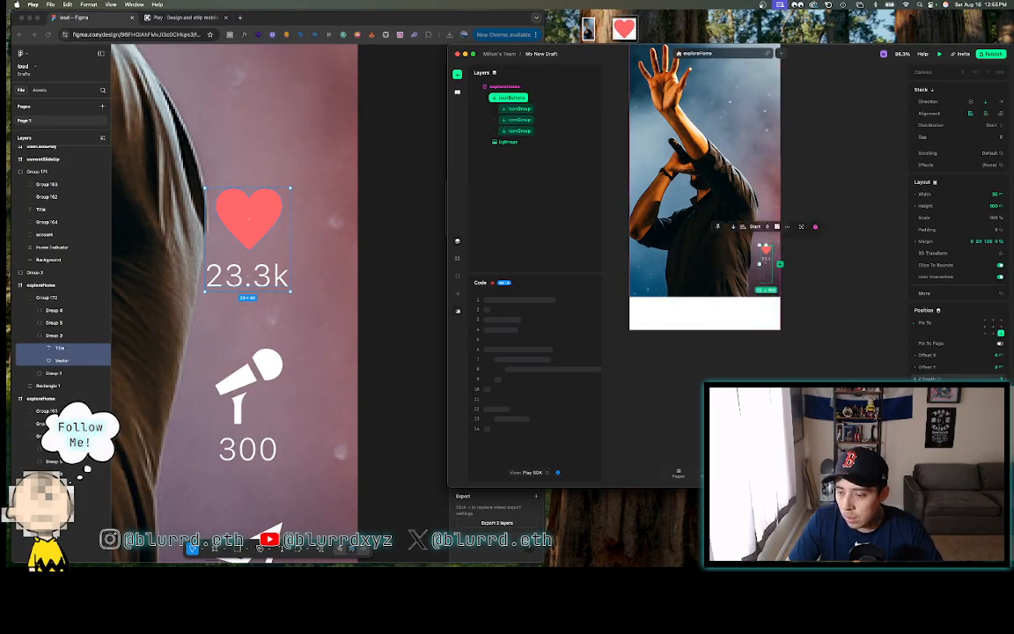
{"action": "scroll", "coordinate": [959, 352], "scroll_direction": "down", "scroll_amount": 1}
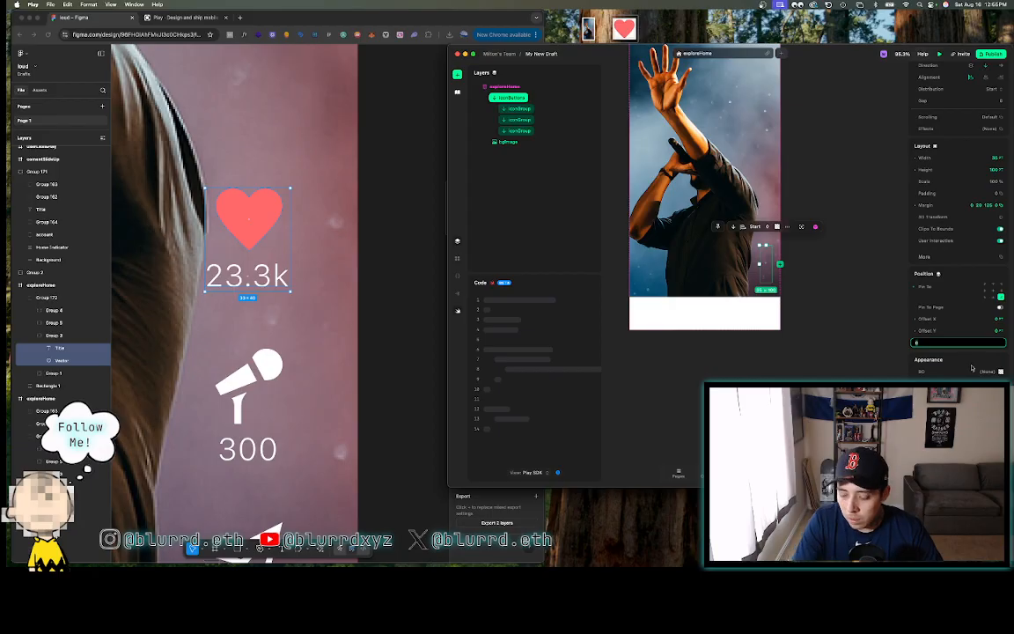
{"action": "scroll", "coordinate": [968, 101], "scroll_direction": "up", "scroll_amount": 1}
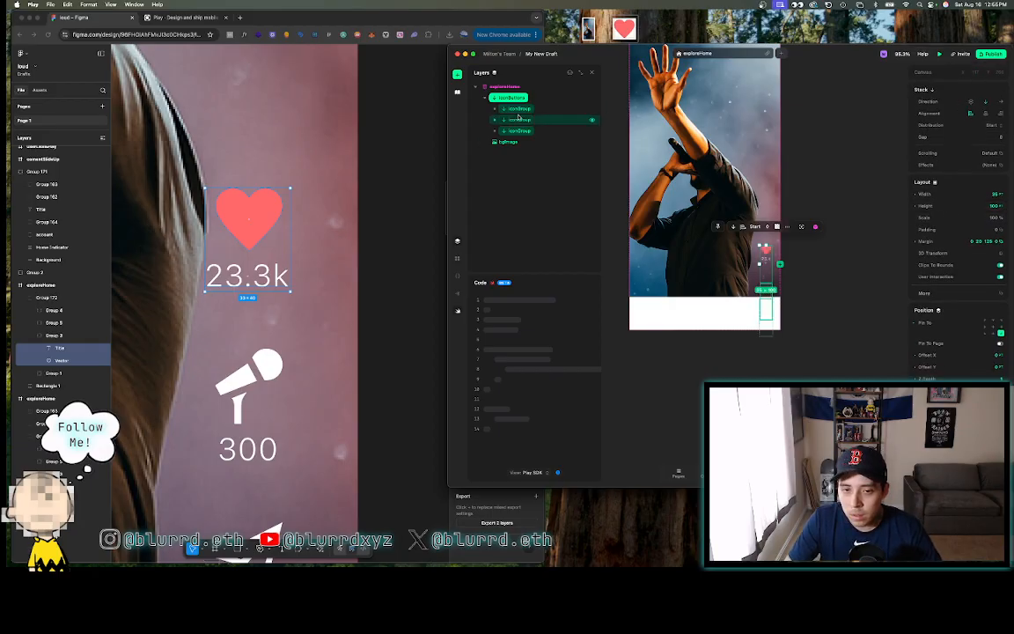
{"action": "left_click", "coordinate": [993, 206]}
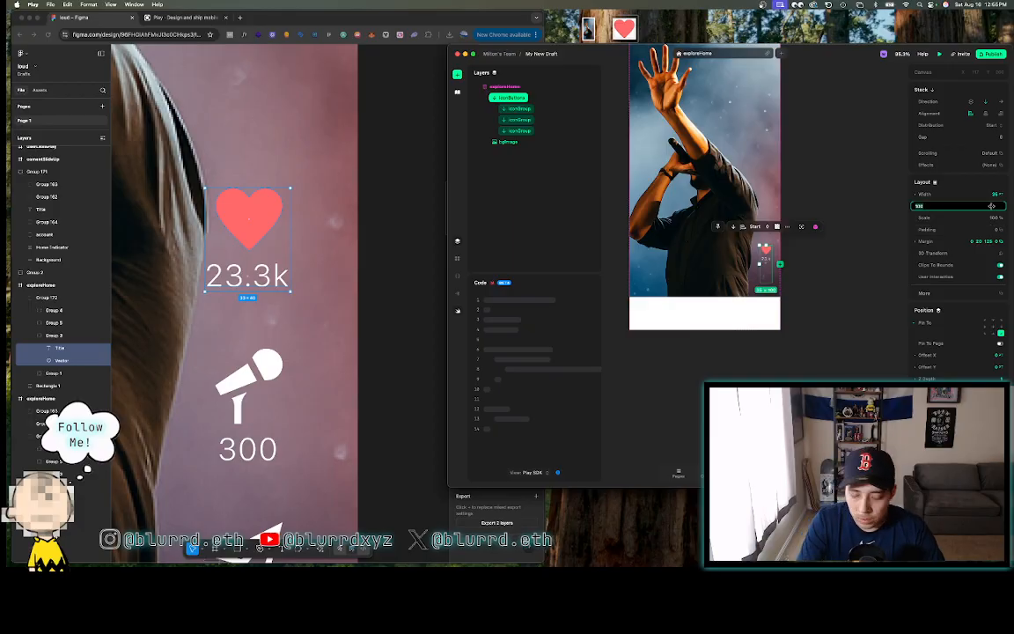
{"action": "key", "text": "shift+Up"}
{"action": "key", "text": "shift+Up"}
{"action": "key", "text": "shift+Up"}
{"action": "key", "text": "shift+Up"}
{"action": "key", "text": "shift+Up"}
{"action": "key", "text": "shift+Up"}
{"action": "key", "text": "shift+Up"}
{"action": "key", "text": "shift+Up"}
{"action": "key", "text": "shift+Up"}
{"action": "key", "text": "shift+Up"}
{"action": "key", "text": "shift+Up"}
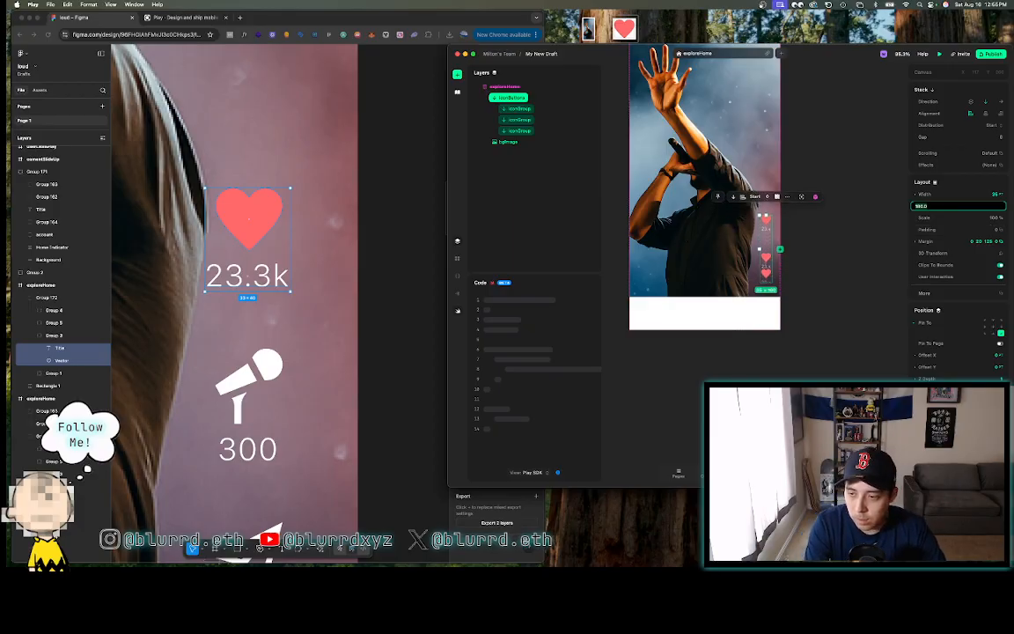
{"action": "key", "text": "shift+Down"}
{"action": "key", "text": "shift+Down"}
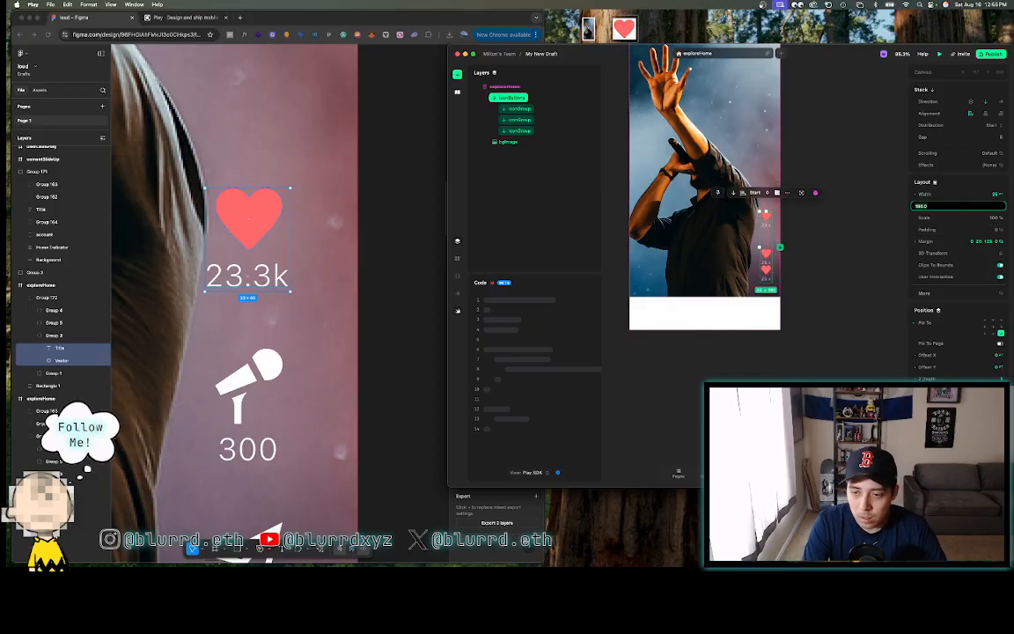
{"action": "left_click", "coordinate": [235, 336]}
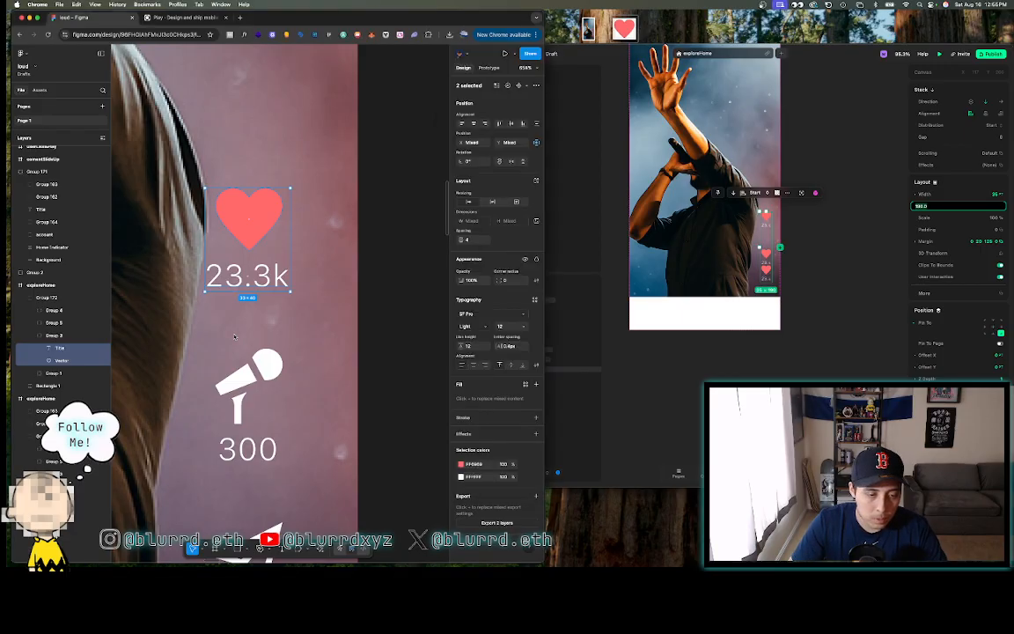
- Inspect Figma's Group 172 icon column, noting its 22 spacing and leaving it at 56% opacity
{"action": "scroll", "coordinate": [234, 337], "scroll_direction": "down", "scroll_amount": 5}
{"action": "left_click", "coordinate": [327, 323]}
{"action": "left_click", "coordinate": [236, 309]}
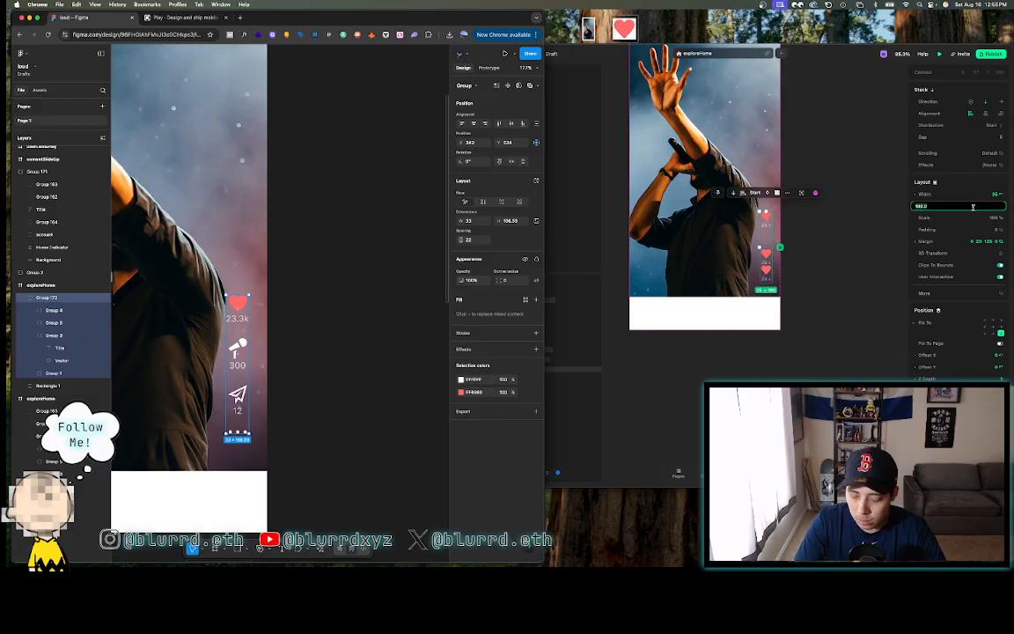
{"action": "key", "text": "5"}
{"action": "key", "text": "6"}
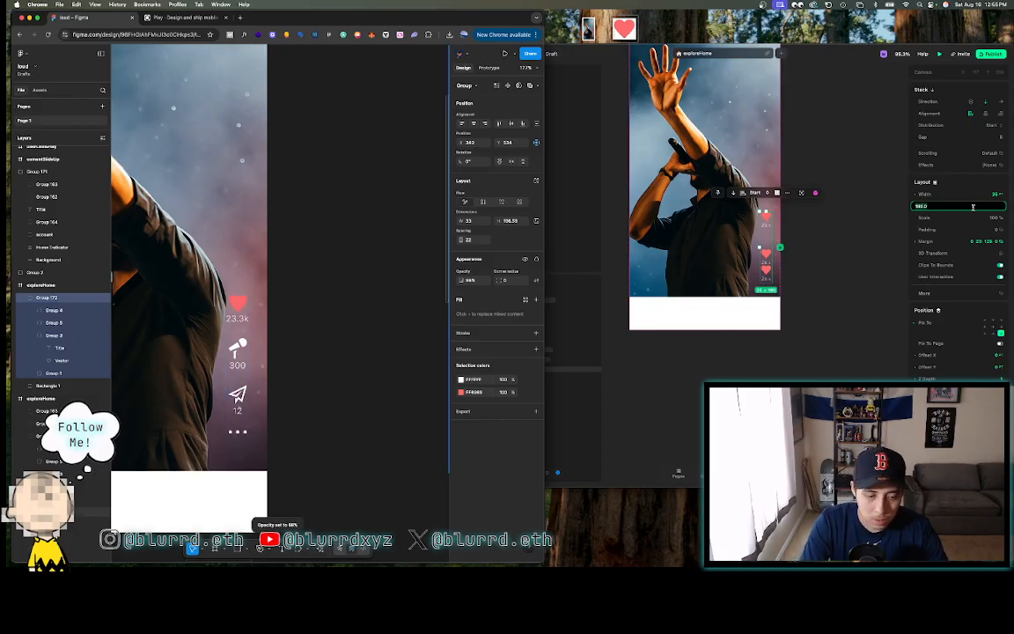
{"action": "left_click", "coordinate": [340, 352]}
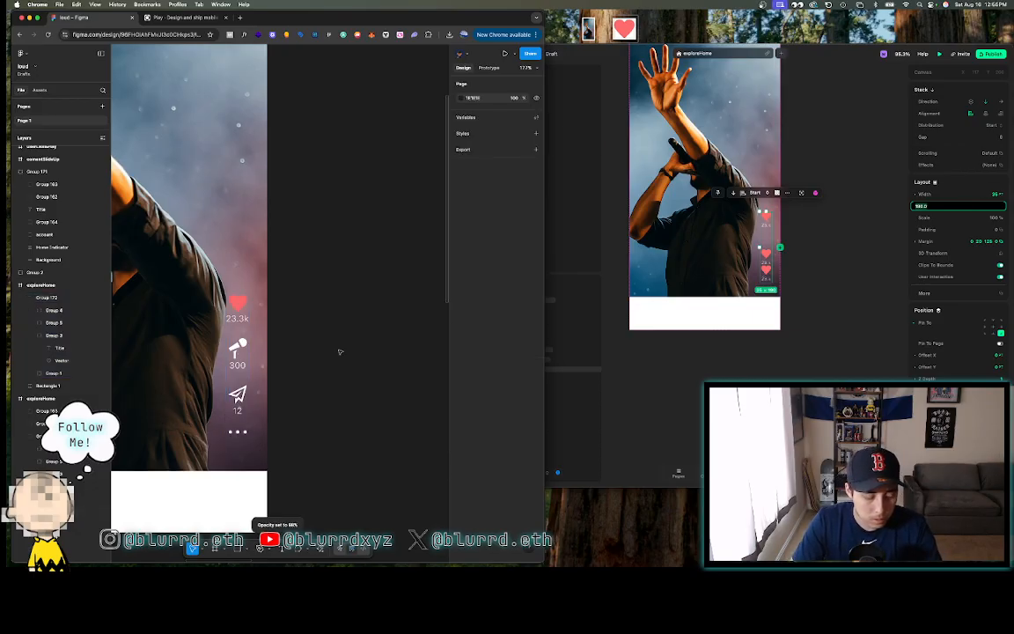
{"action": "key", "text": "super+z"}
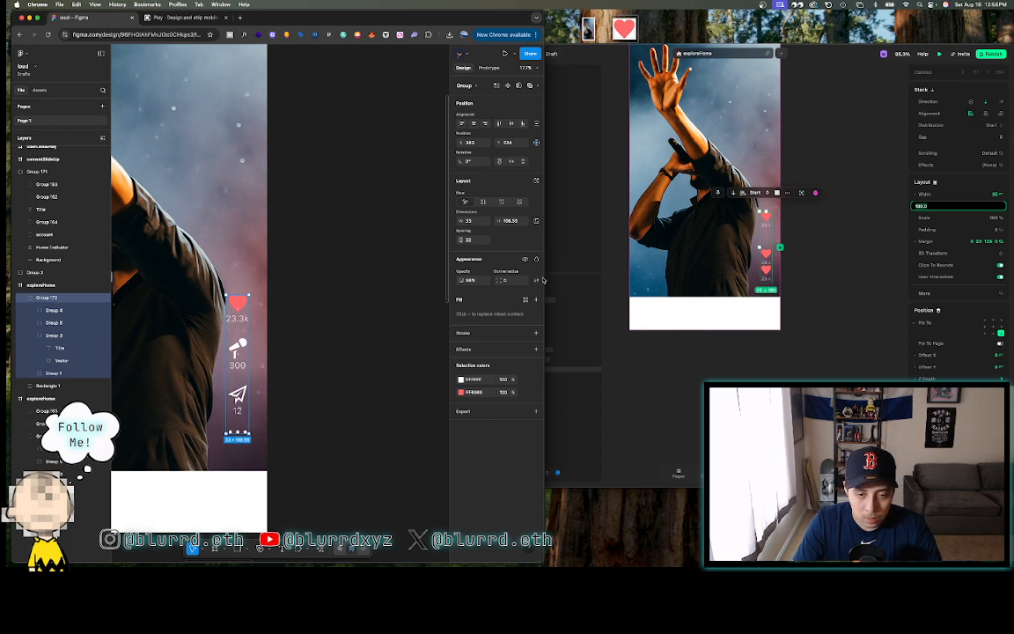
{"action": "left_click", "coordinate": [836, 210]}
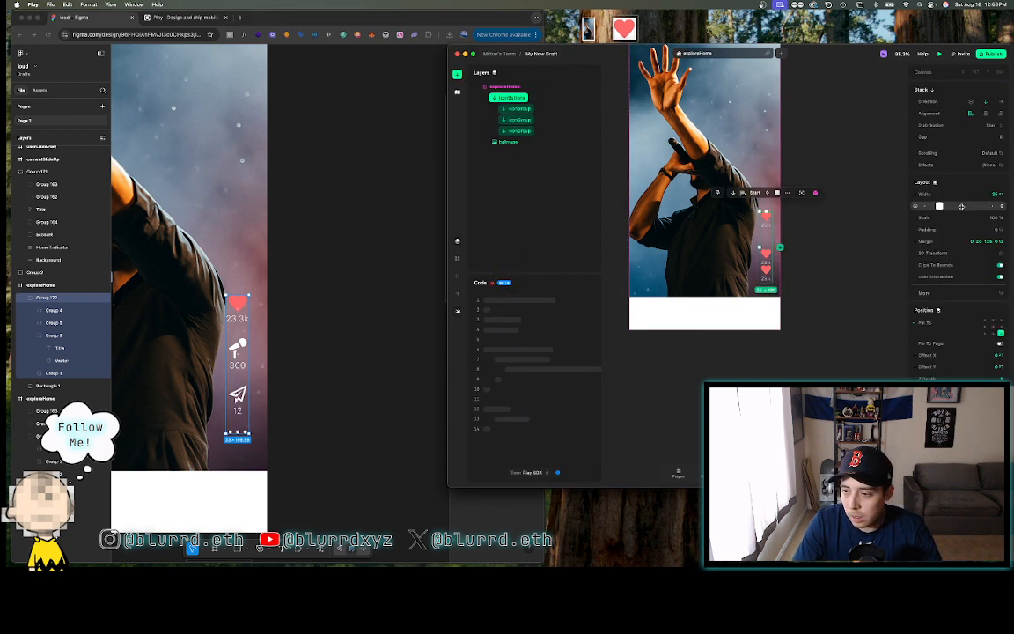
- Set iconButtons height to 199, then try making the middle heart group a component and undo it
{"action": "left_click", "coordinate": [962, 206]}
{"action": "type", "text": "199"}
{"action": "key", "text": "Return"}
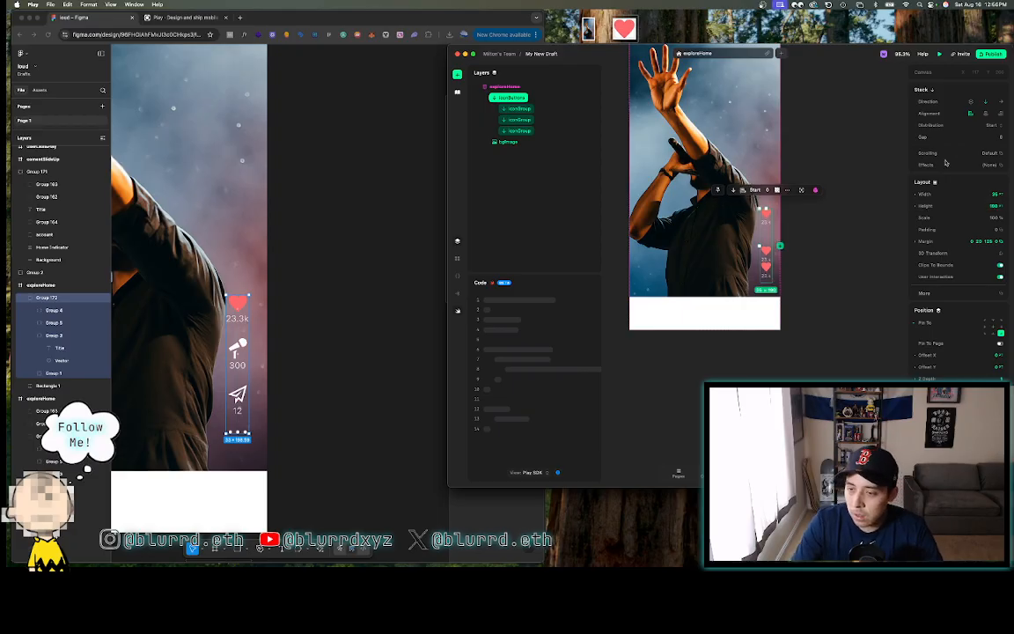
{"action": "left_click", "coordinate": [865, 144]}
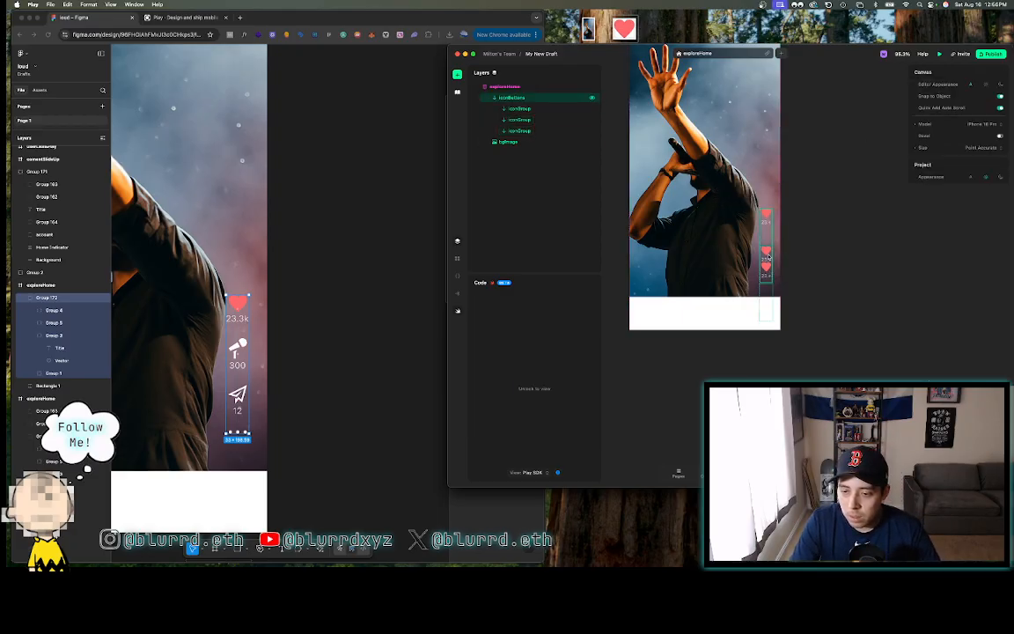
{"action": "left_click", "coordinate": [767, 255]}
{"action": "left_click", "coordinate": [767, 255]}
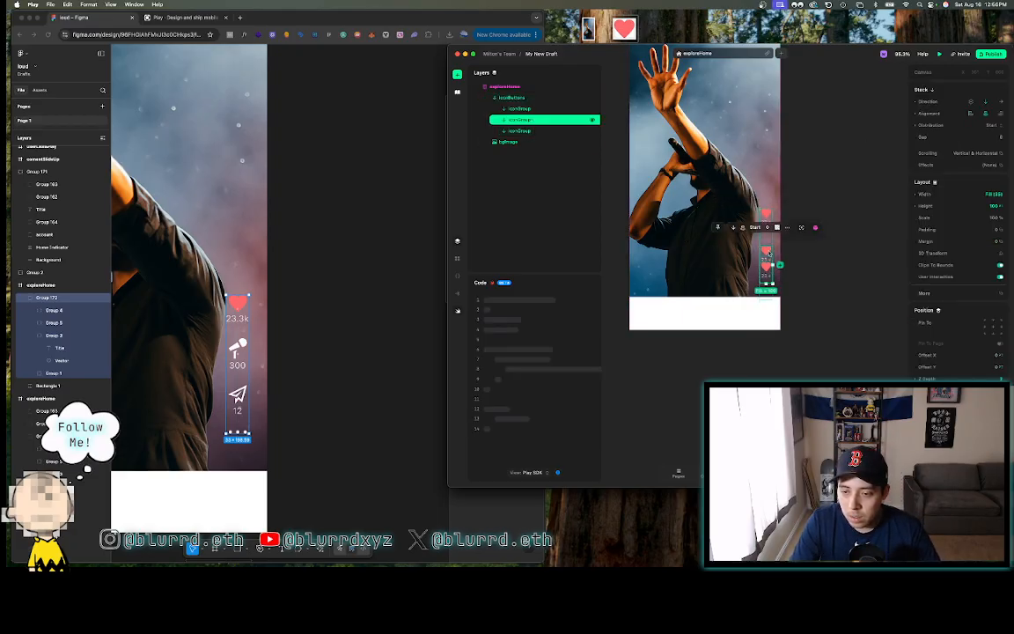
{"action": "left_click", "coordinate": [817, 227]}
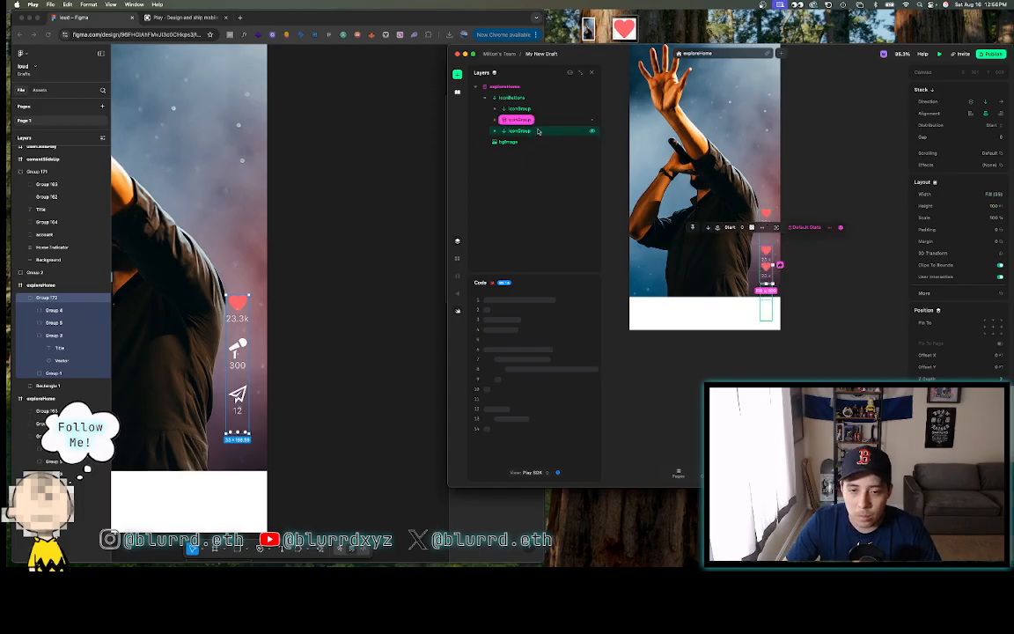
{"action": "key", "text": "super+z"}
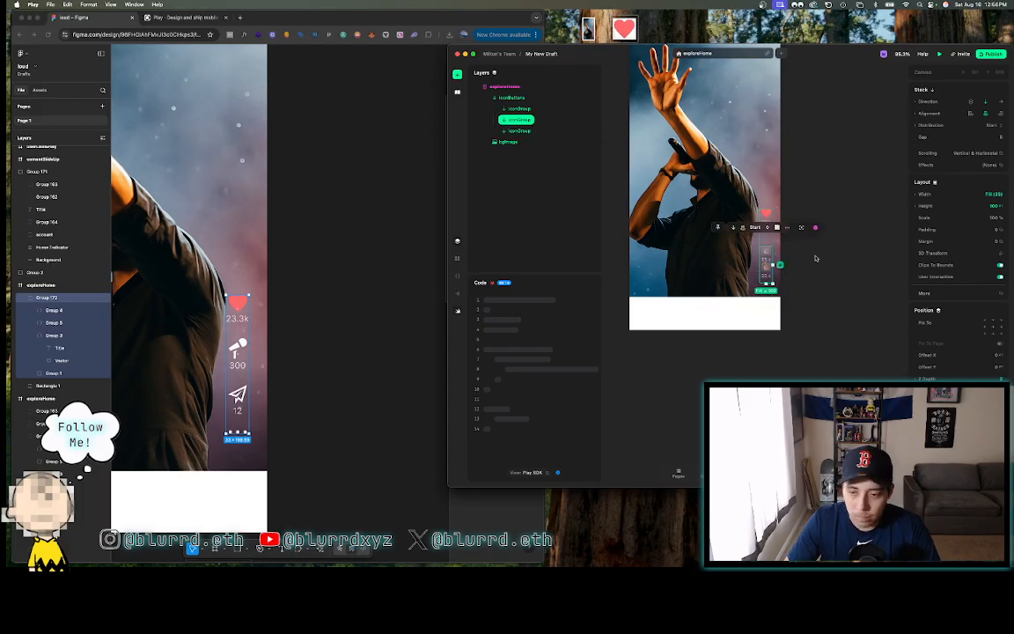
- Drag the first heart group taller, to about 132
{"action": "left_click", "coordinate": [518, 110]}
{"action": "left_click", "coordinate": [518, 120]}
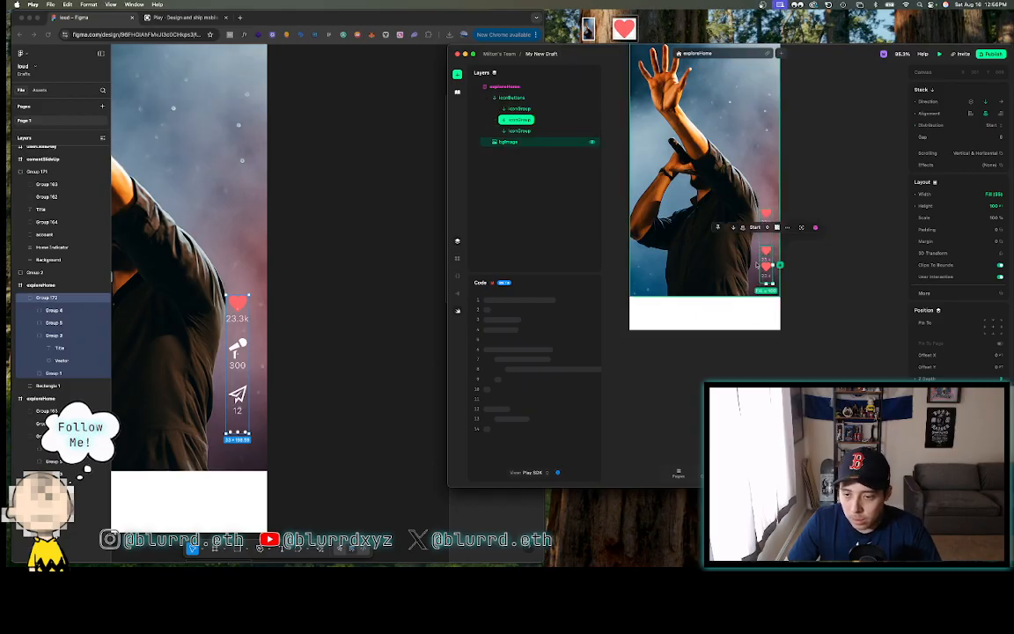
{"action": "scroll", "coordinate": [756, 264], "scroll_direction": "up", "scroll_amount": 5}
{"action": "left_click", "coordinate": [741, 249]}
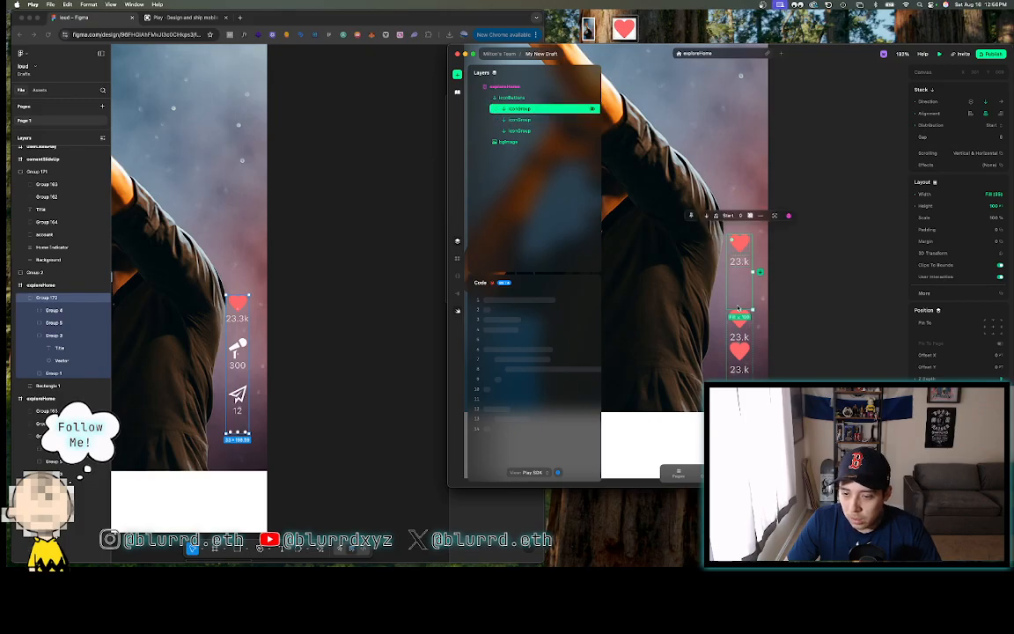
{"action": "left_click_drag", "start_coordinate": [739, 310], "coordinate": [730, 271]}
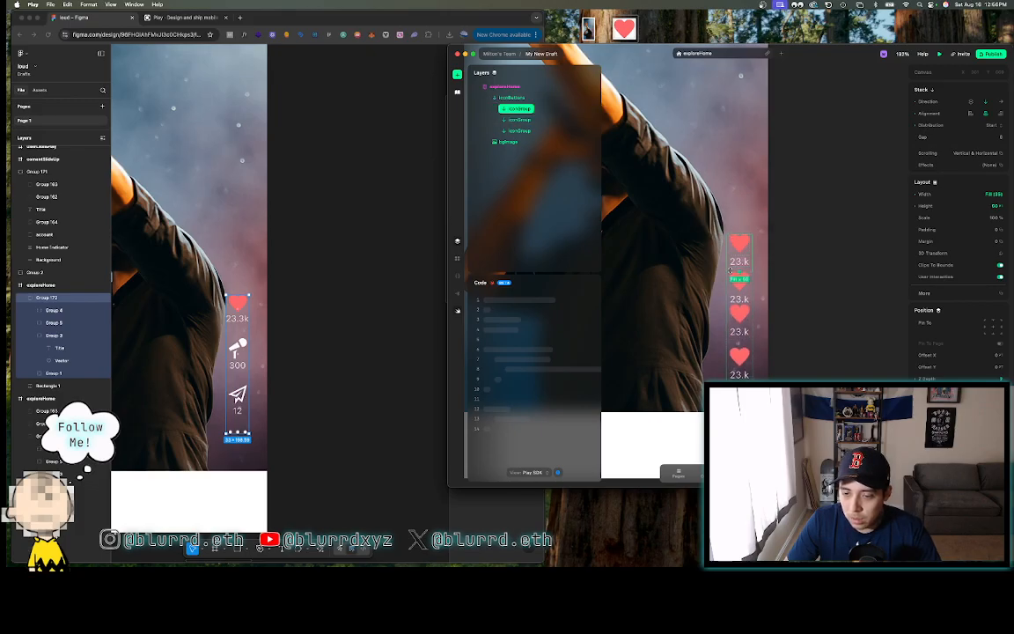
- Delete the stray nested iconGroup and drag the bottom heart group shorter
{"action": "left_click", "coordinate": [495, 131]}
{"action": "left_click", "coordinate": [495, 121]}
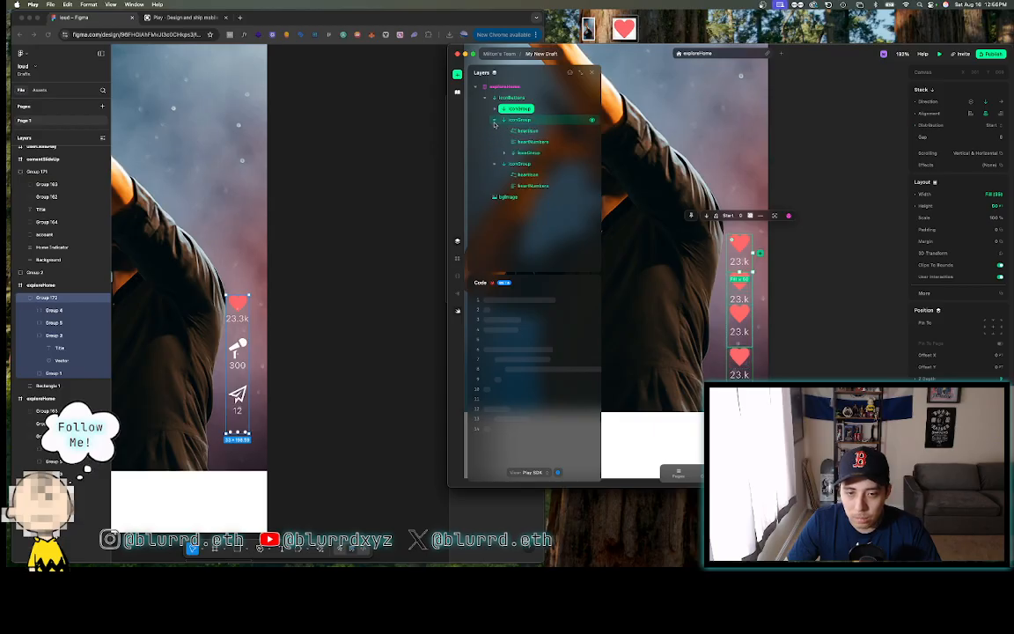
{"action": "left_click", "coordinate": [526, 154]}
{"action": "key", "text": "Delete"}
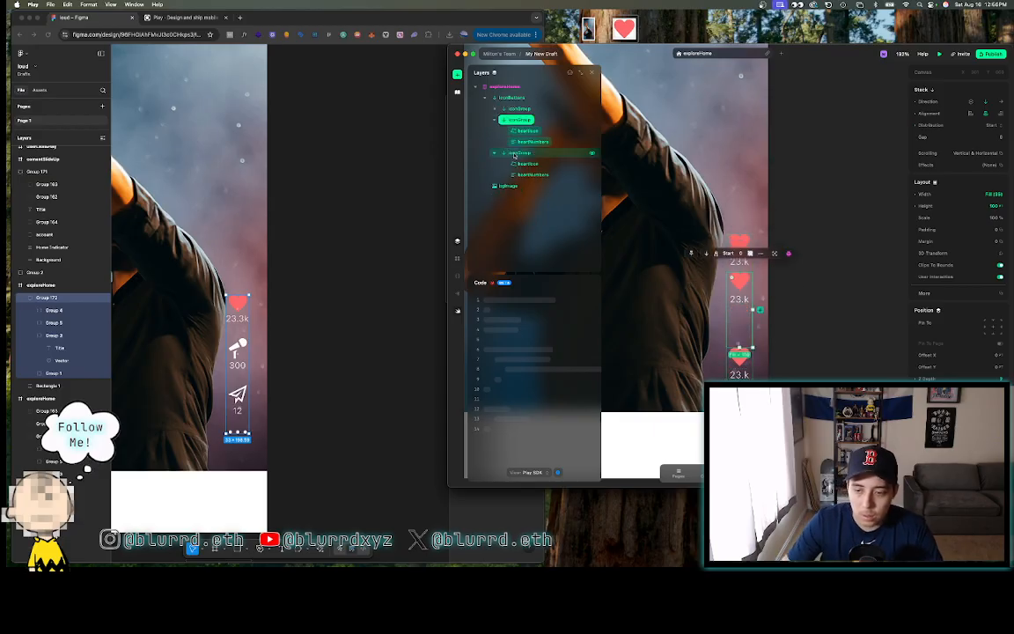
{"action": "left_click", "coordinate": [494, 119]}
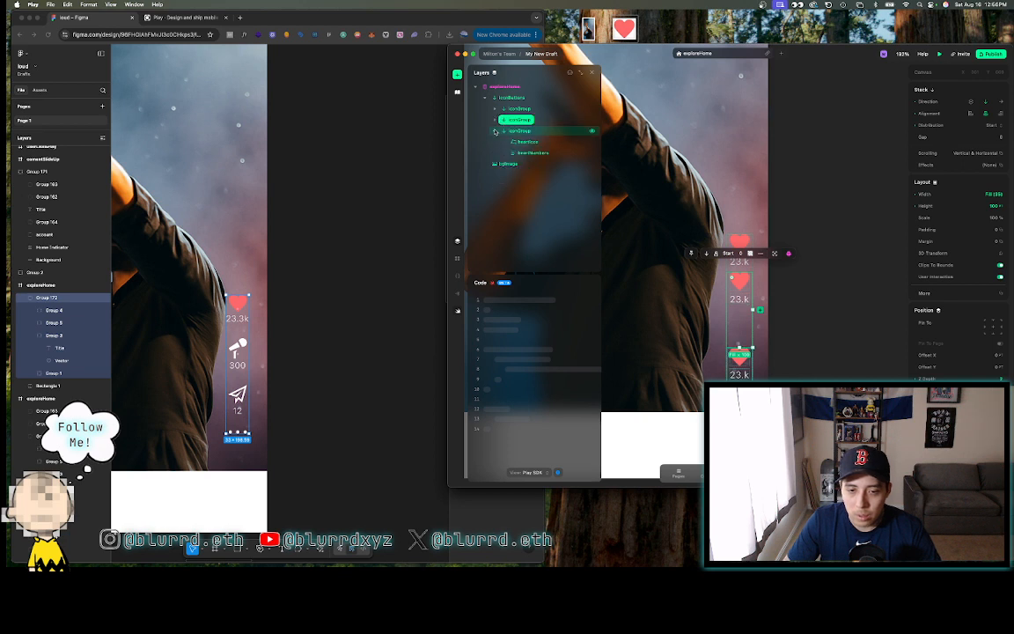
{"action": "left_click_drag", "start_coordinate": [738, 346], "coordinate": [738, 302]}
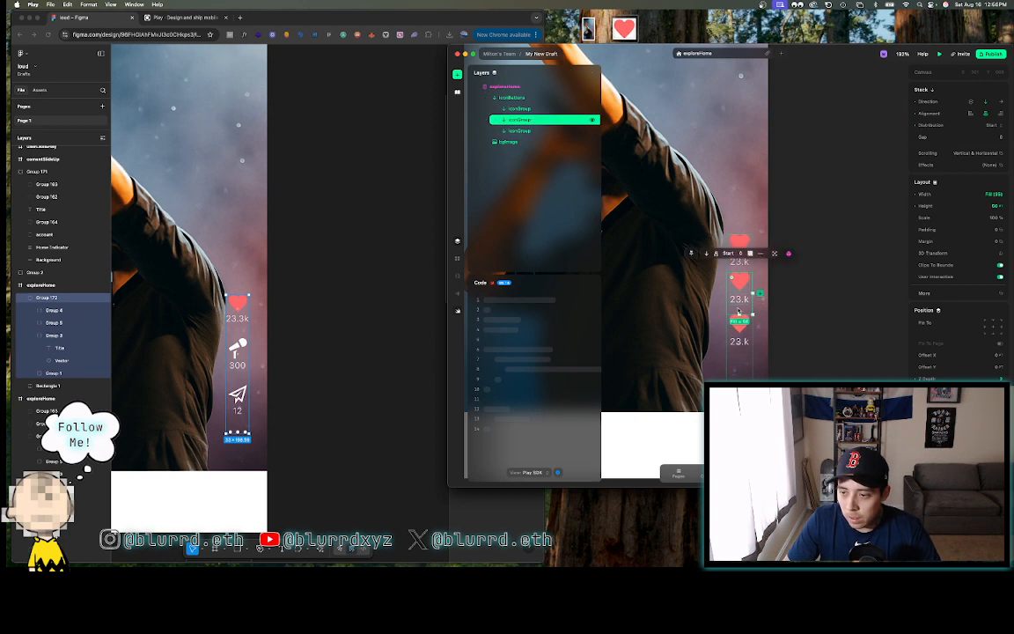
- Check the heart group's size in Figma and set the first iconGroup's height to 40
{"action": "left_click", "coordinate": [247, 307]}
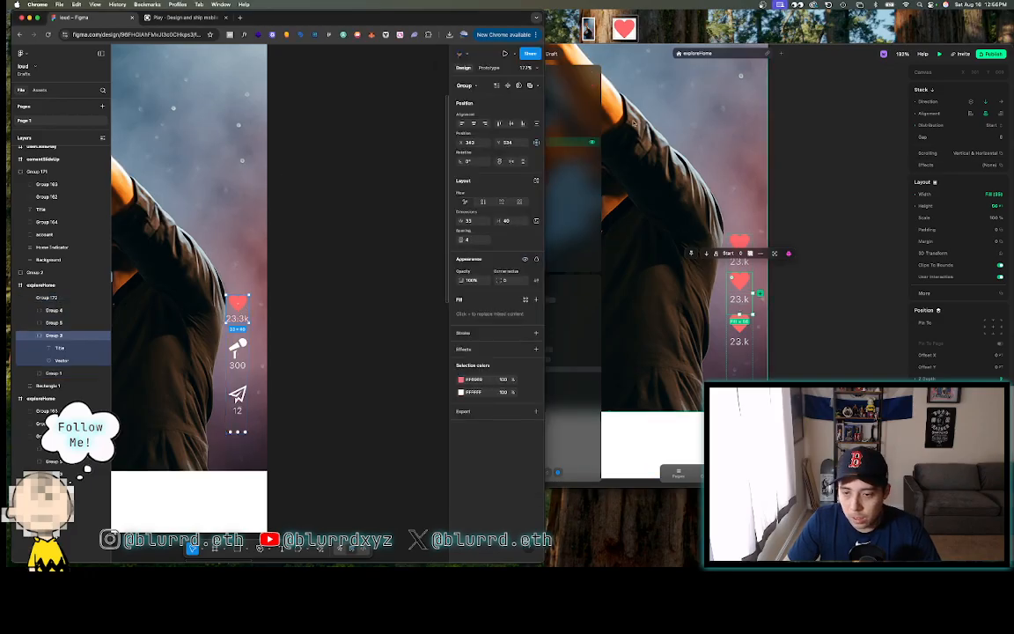
{"action": "left_click", "coordinate": [568, 109]}
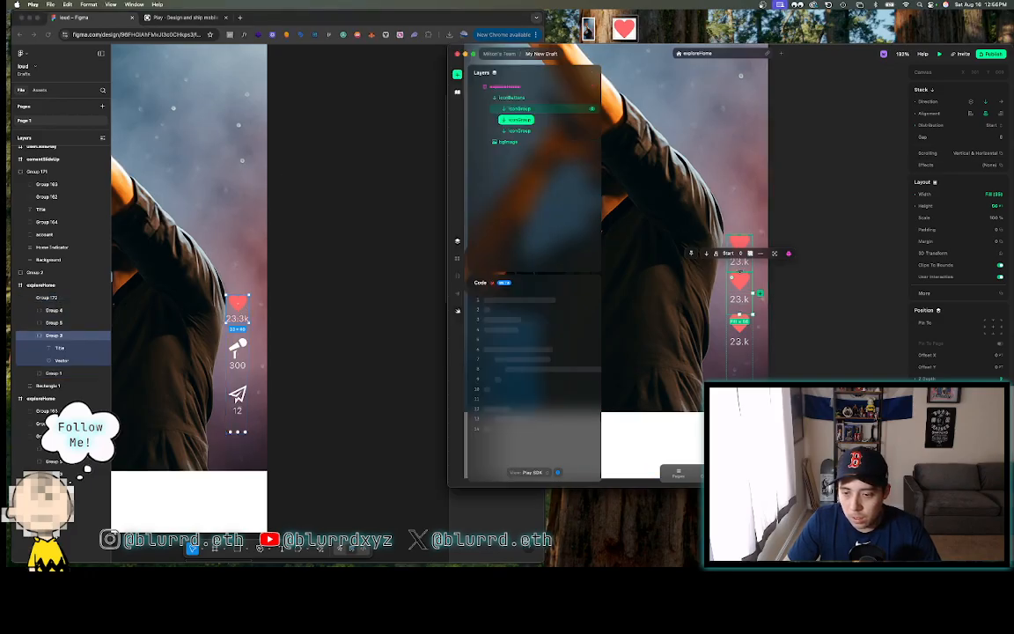
{"action": "left_click", "coordinate": [519, 108]}
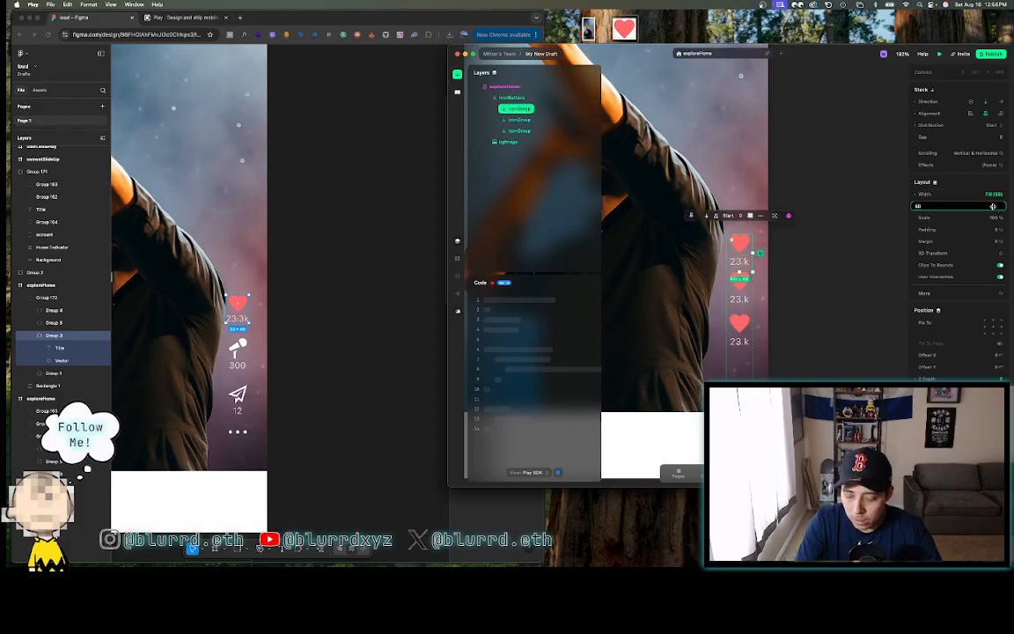
{"action": "type", "text": "40"}
{"action": "key", "text": "Return"}
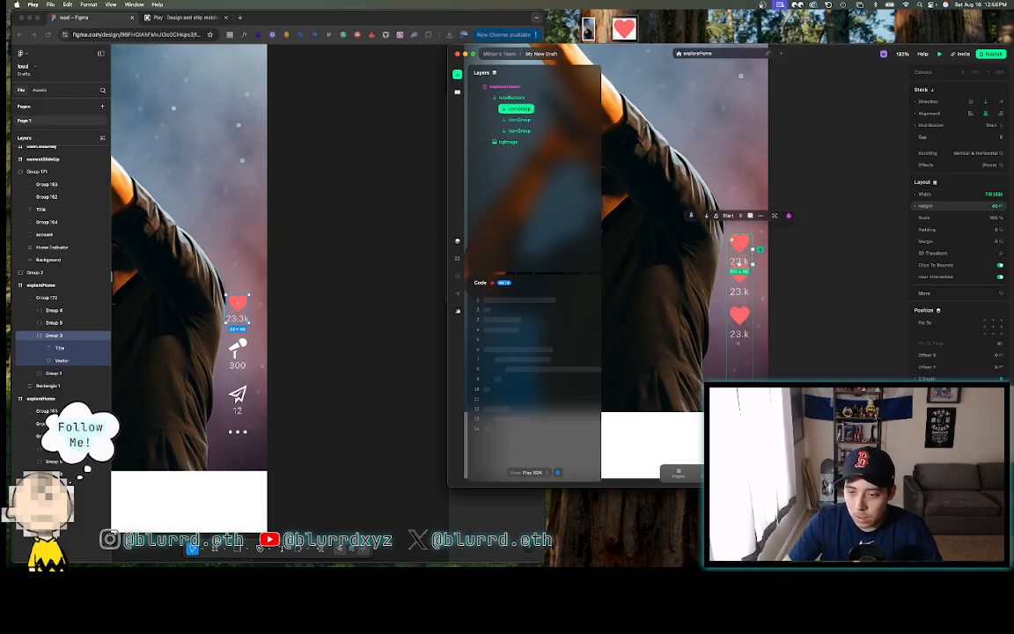
{"action": "left_click", "coordinate": [516, 120]}
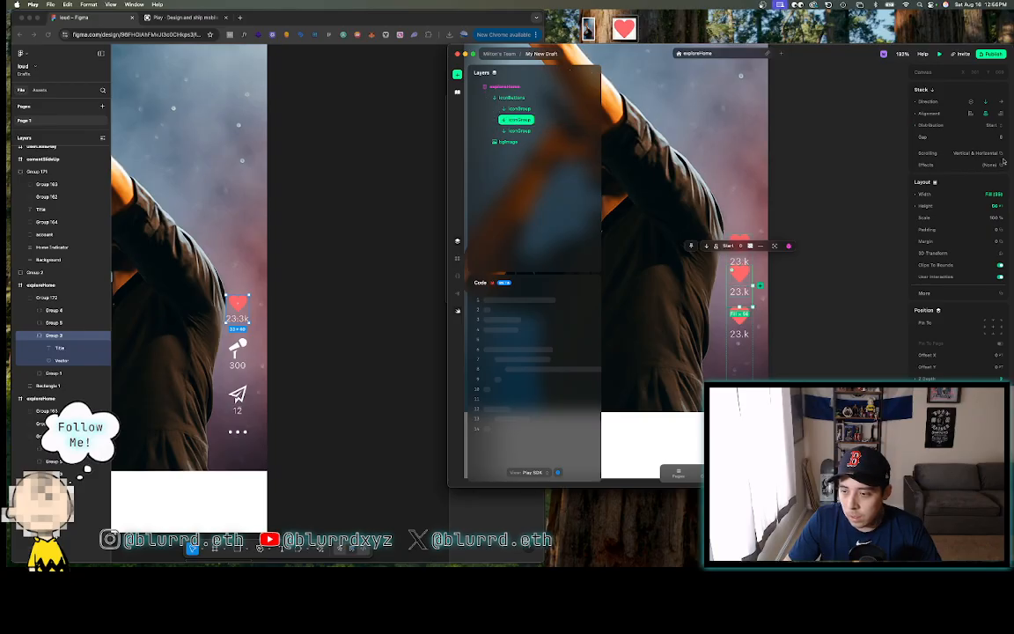
{"action": "left_click", "coordinate": [933, 205]}
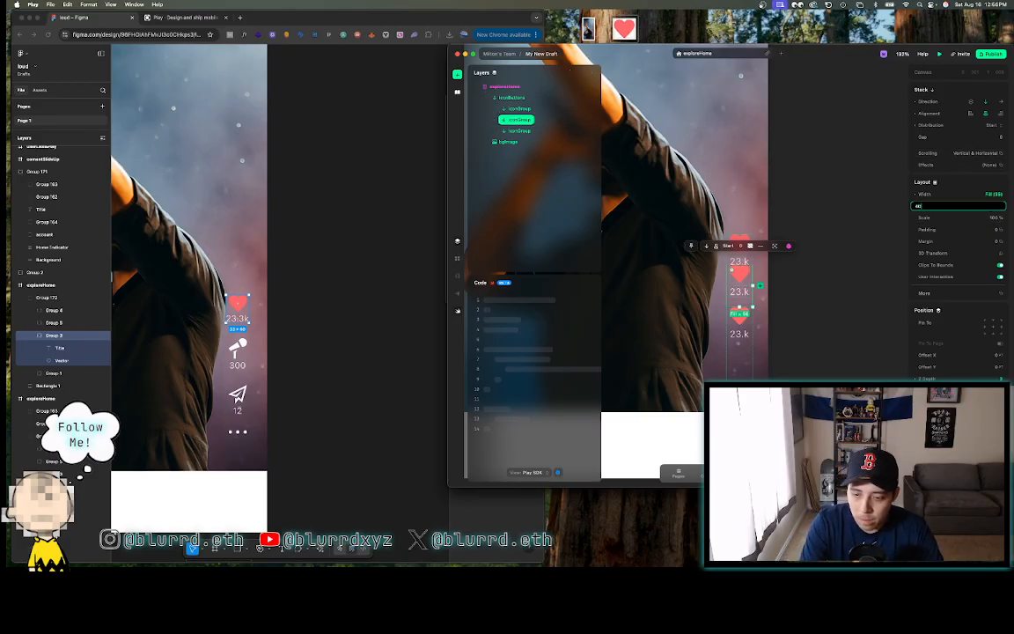
- Set the third iconGroup's height to 40 as well
{"action": "left_click", "coordinate": [745, 318]}
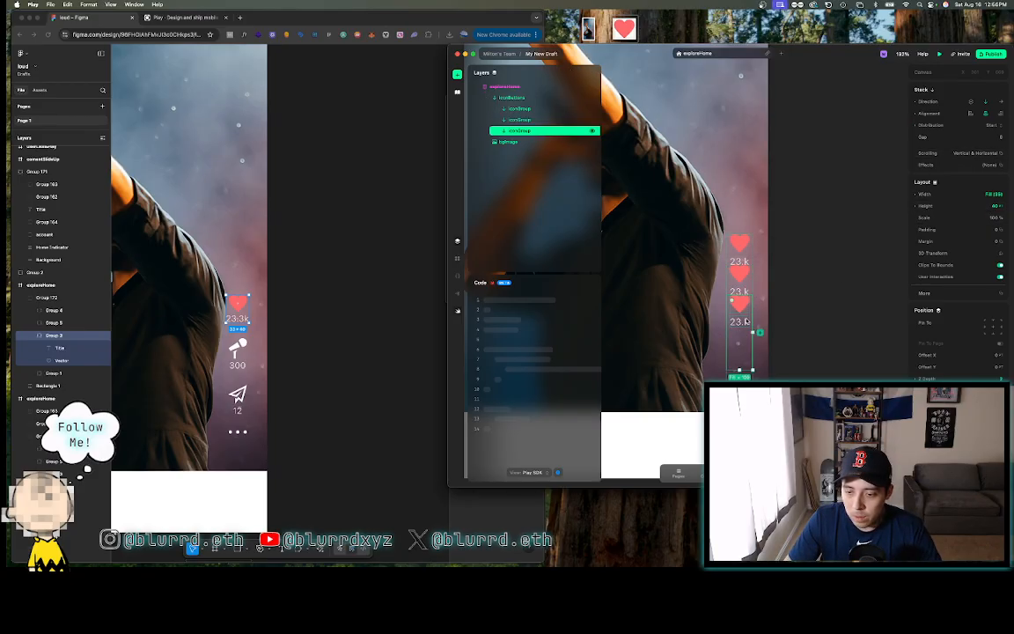
{"action": "left_click", "coordinate": [995, 206]}
{"action": "type", "text": "40"}
{"action": "key", "text": "Return"}
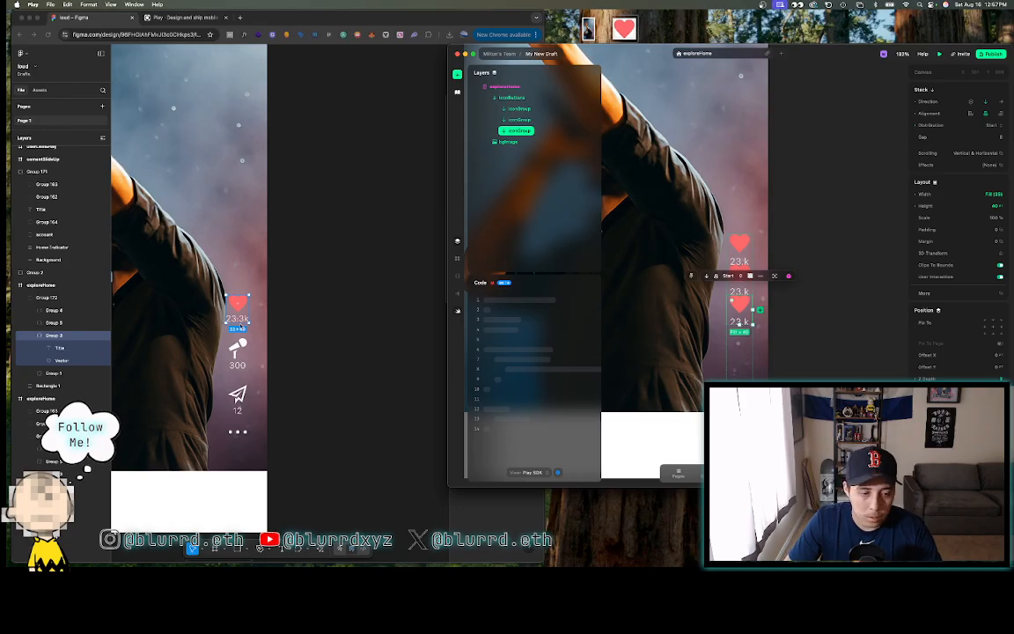
{"action": "left_click", "coordinate": [219, 323]}
{"action": "left_click", "coordinate": [237, 350]}
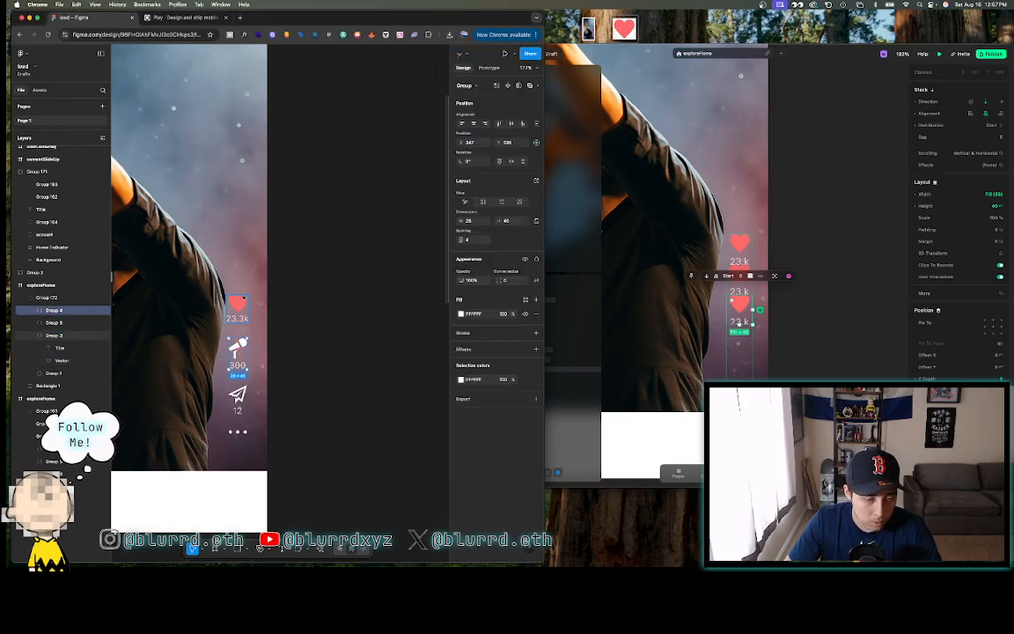
- Shift-select Figma's heart, mic and share icon groups to read their spacing
{"action": "left_click", "coordinate": [239, 303], "text": "shift"}
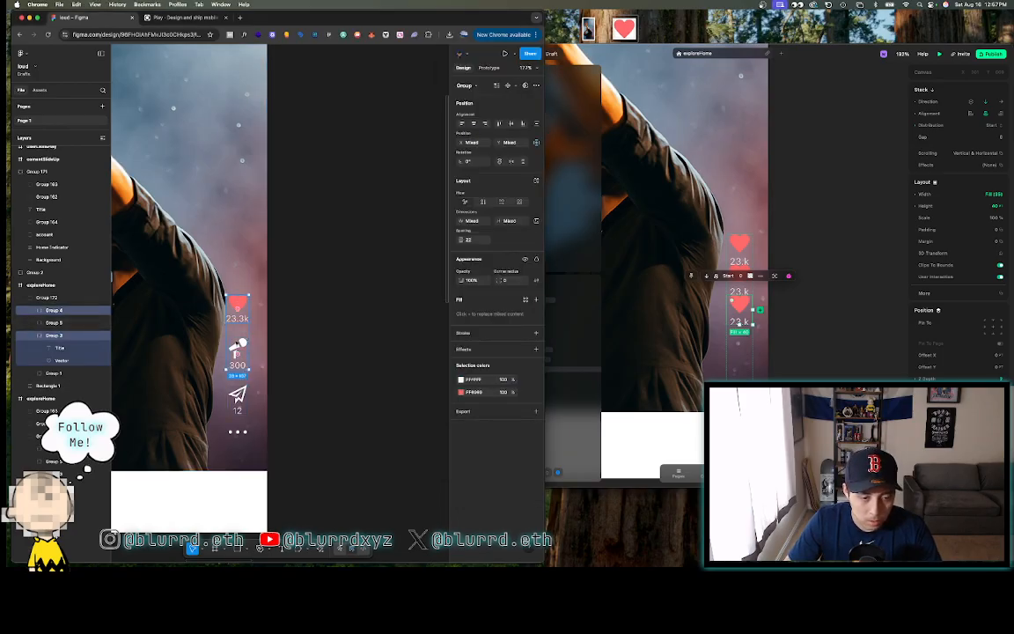
{"action": "scroll", "coordinate": [236, 339], "scroll_direction": "up", "scroll_amount": 5}
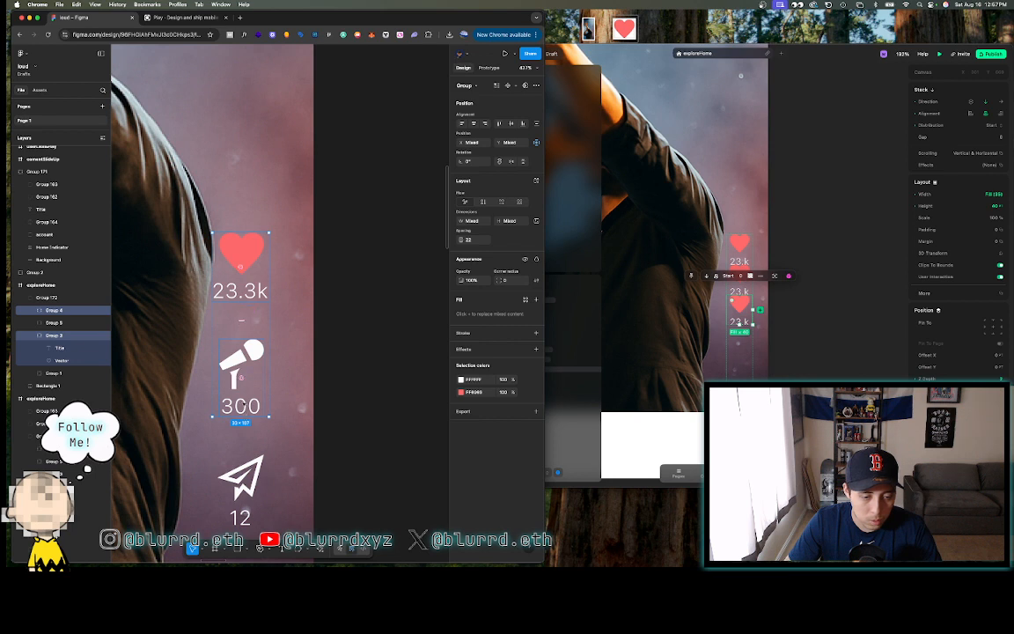
{"action": "left_click", "coordinate": [244, 405]}
{"action": "left_click", "coordinate": [235, 479], "text": "shift"}
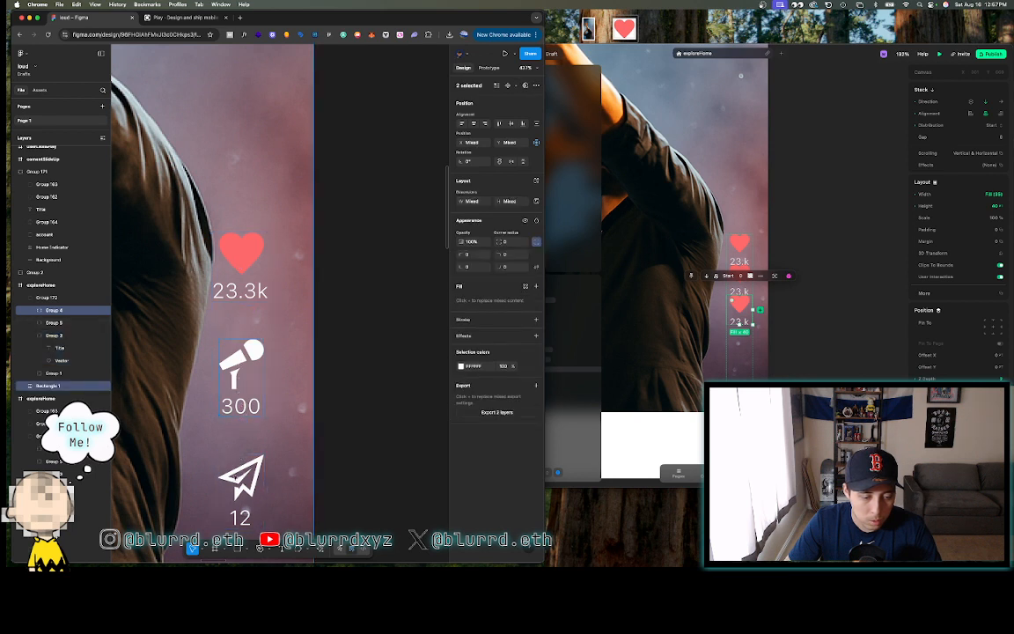
{"action": "left_click", "coordinate": [238, 479], "text": "shift"}
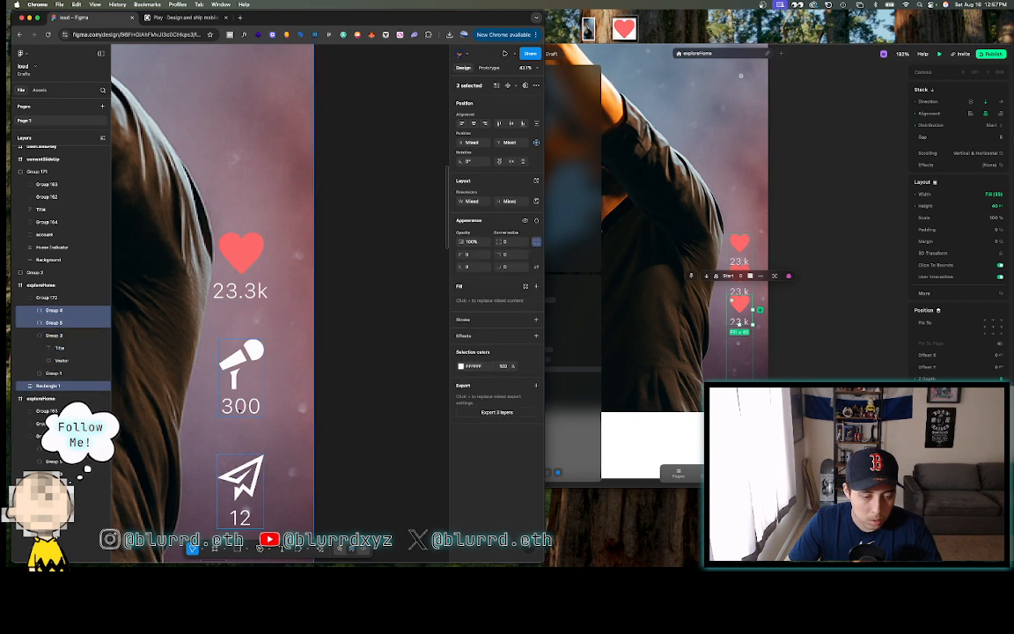
- Confirm the 22 spacing between the mic and share groups, then select the first iconGroup in Play
{"action": "scroll", "coordinate": [293, 409], "scroll_direction": "down", "scroll_amount": 3}
{"action": "scroll", "coordinate": [293, 409], "scroll_direction": "left", "scroll_amount": 3}
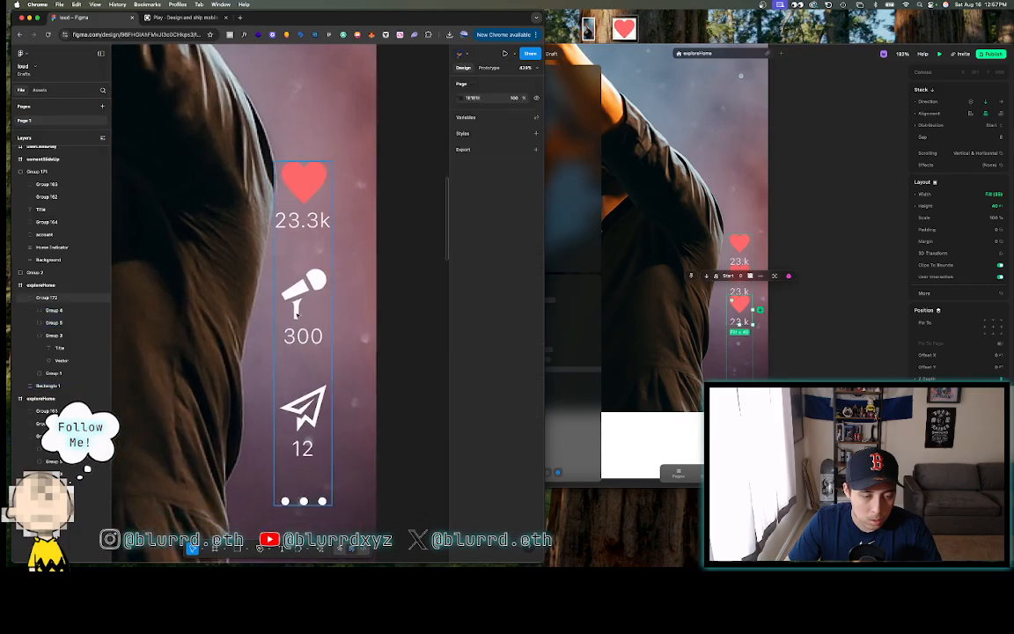
{"action": "left_click", "coordinate": [296, 307]}
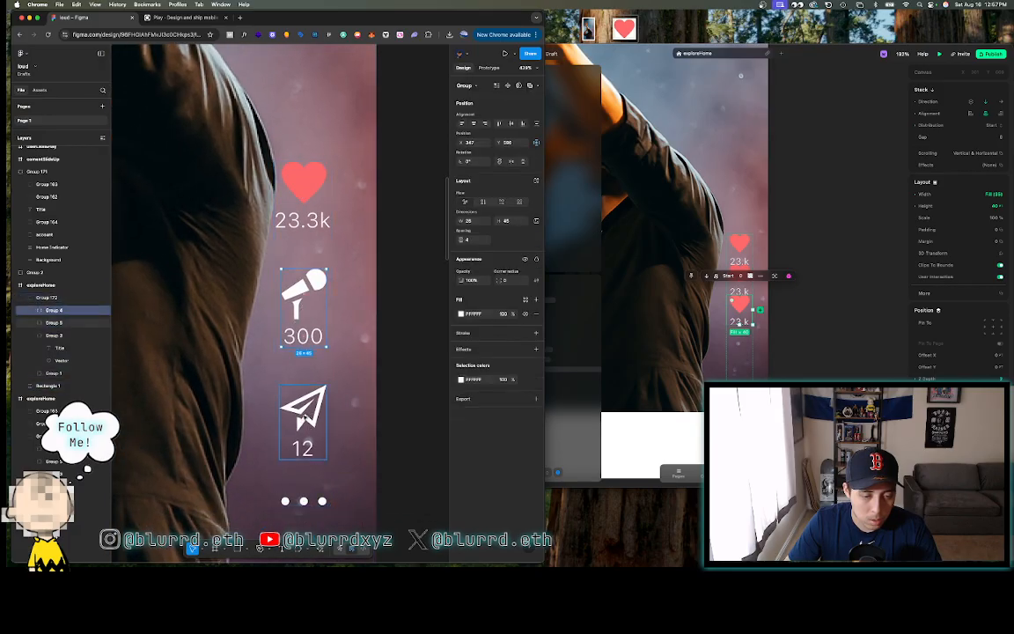
{"action": "left_click", "coordinate": [295, 410], "text": "shift"}
{"action": "left_click", "coordinate": [391, 368]}
{"action": "scroll", "coordinate": [391, 368], "scroll_direction": "down", "scroll_amount": 5}
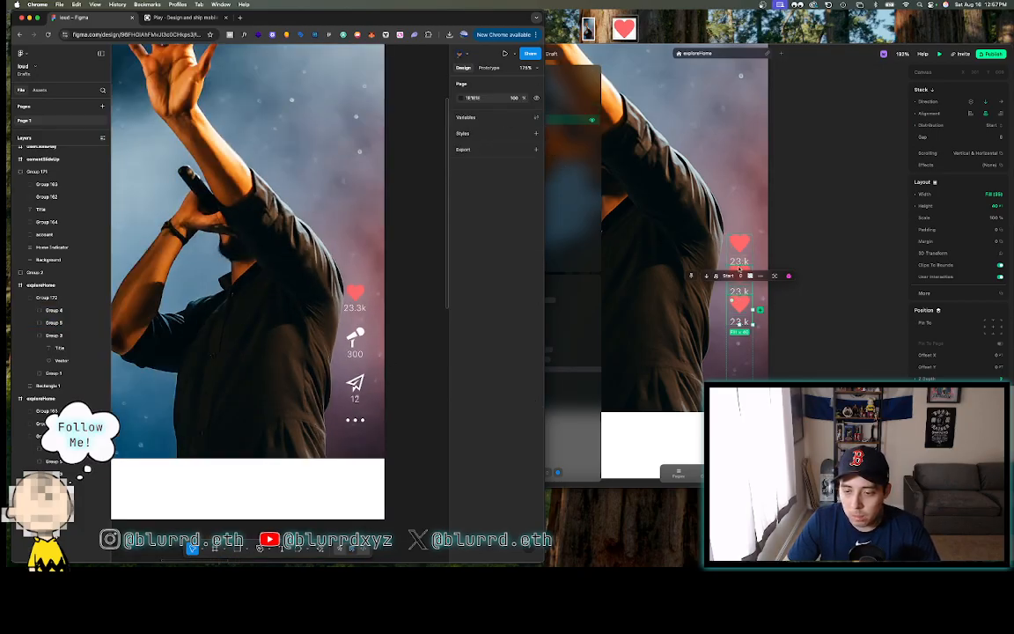
{"action": "left_click", "coordinate": [591, 119]}
{"action": "left_click", "coordinate": [566, 110]}
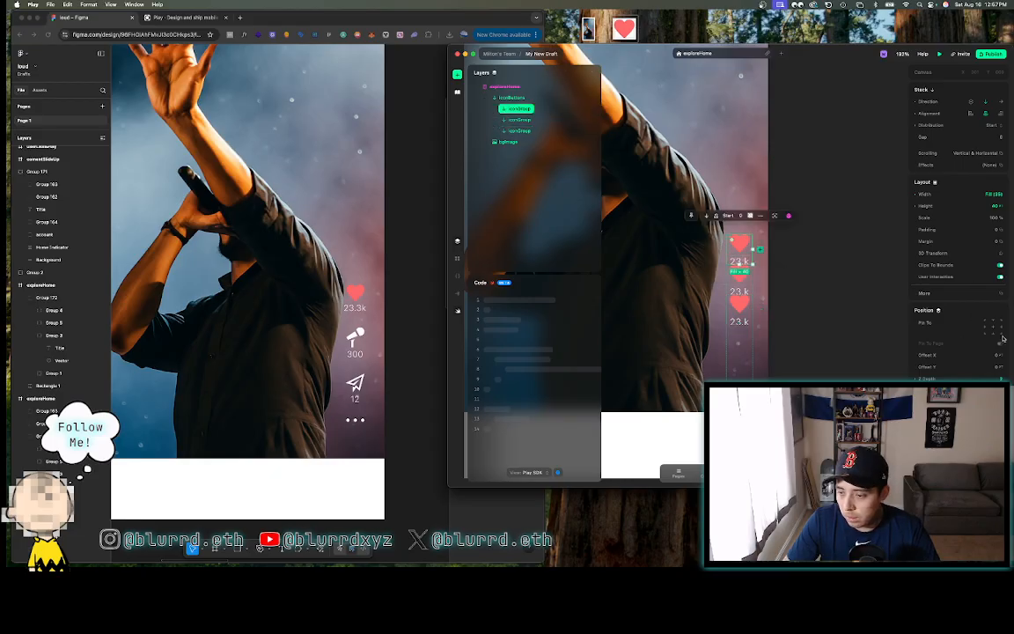
- Enter a Bottom margin of 22 for the first, second and third iconGroup in turn
{"action": "left_click", "coordinate": [974, 240]}
{"action": "left_click", "coordinate": [868, 282]}
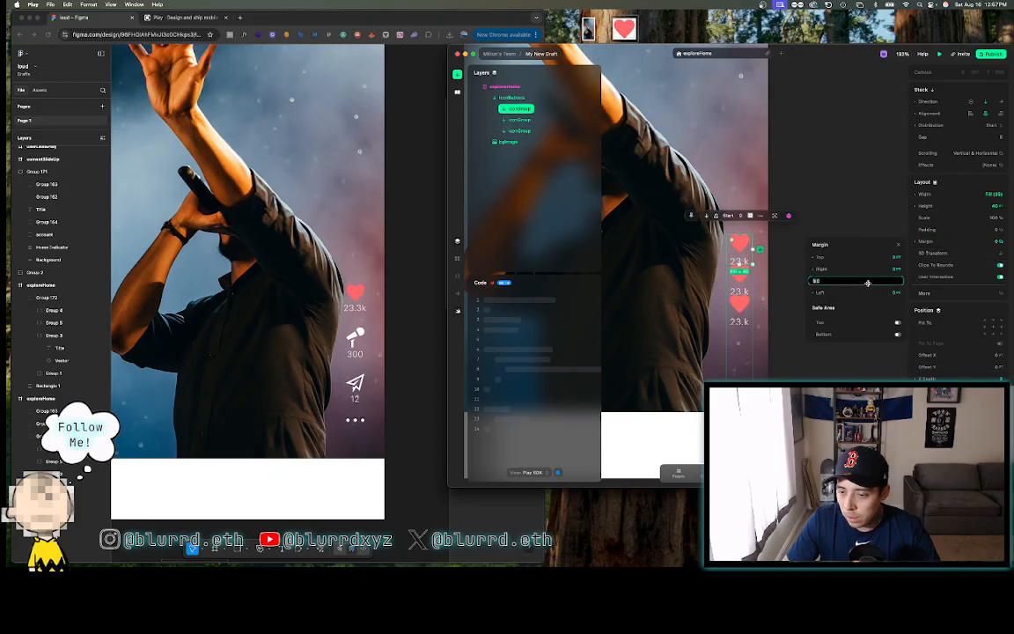
{"action": "type", "text": "22"}
{"action": "key", "text": "Return"}
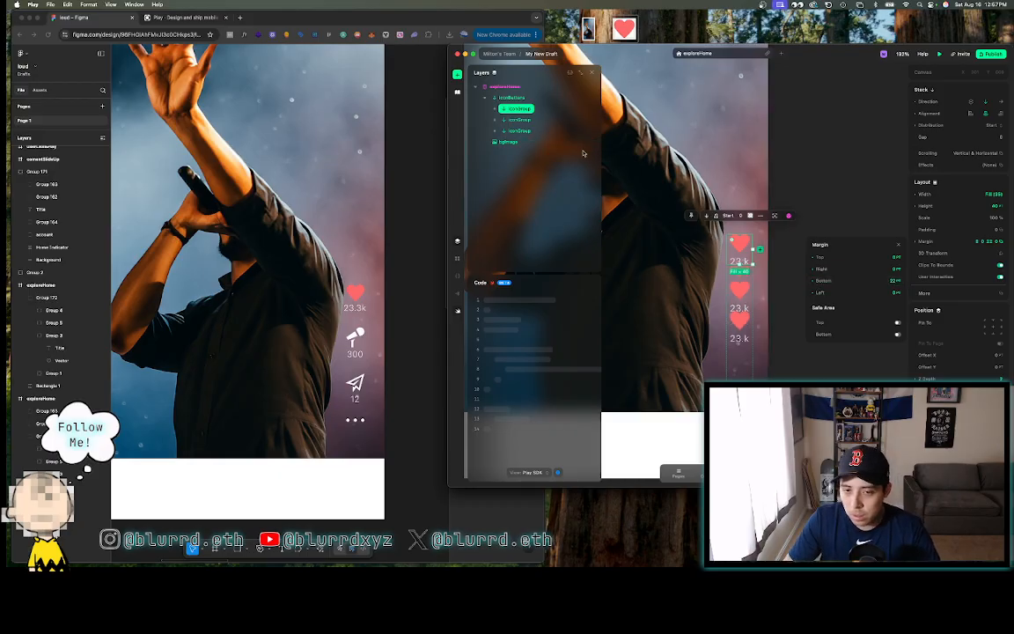
{"action": "left_click", "coordinate": [584, 120]}
{"action": "left_click", "coordinate": [878, 281]}
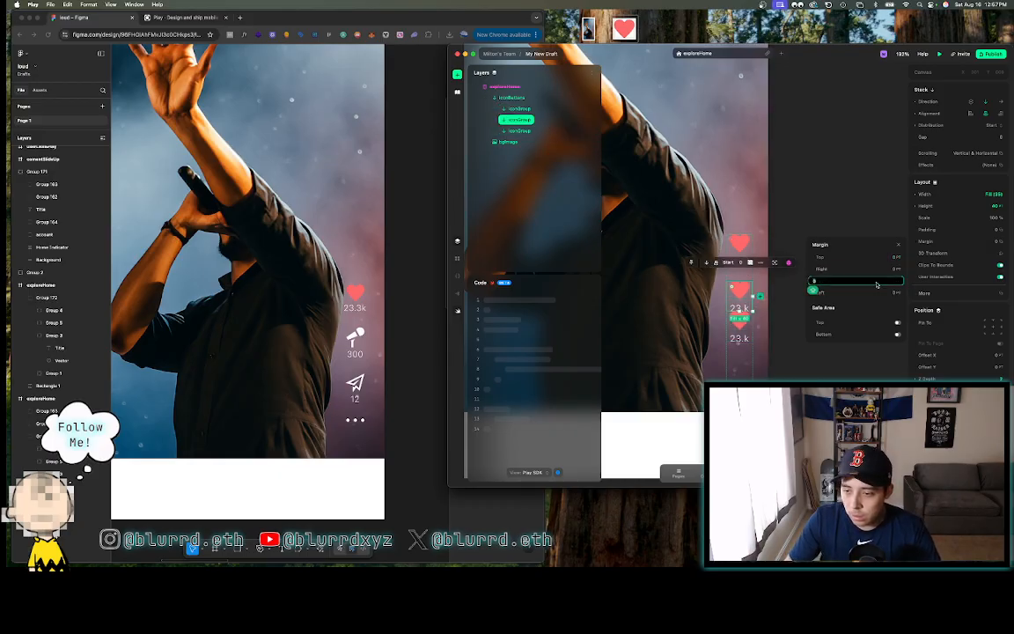
{"action": "type", "text": "22"}
{"action": "key", "text": "Return"}
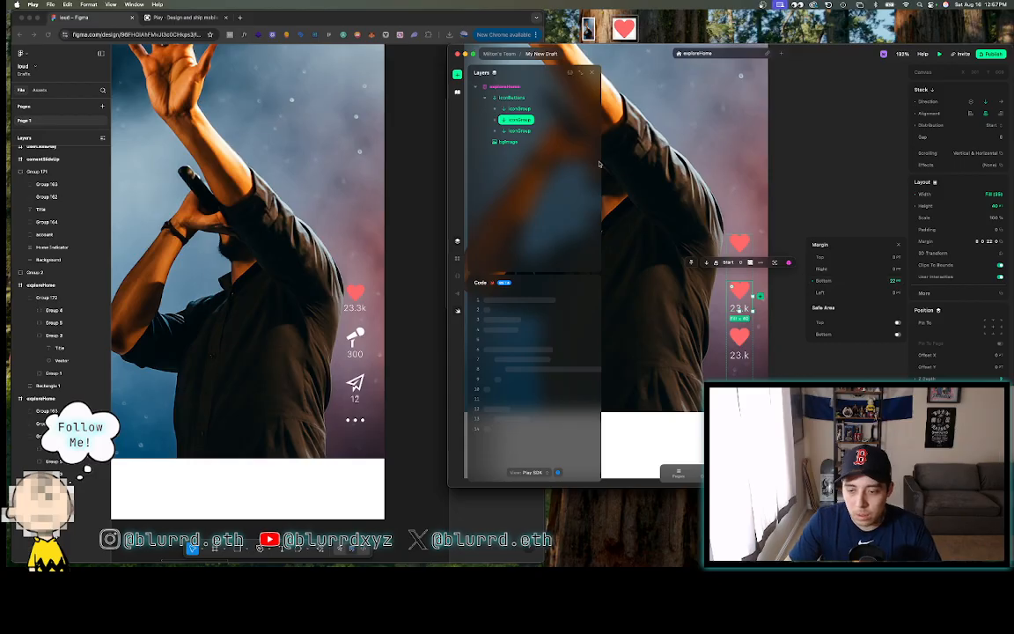
{"action": "left_click", "coordinate": [540, 130]}
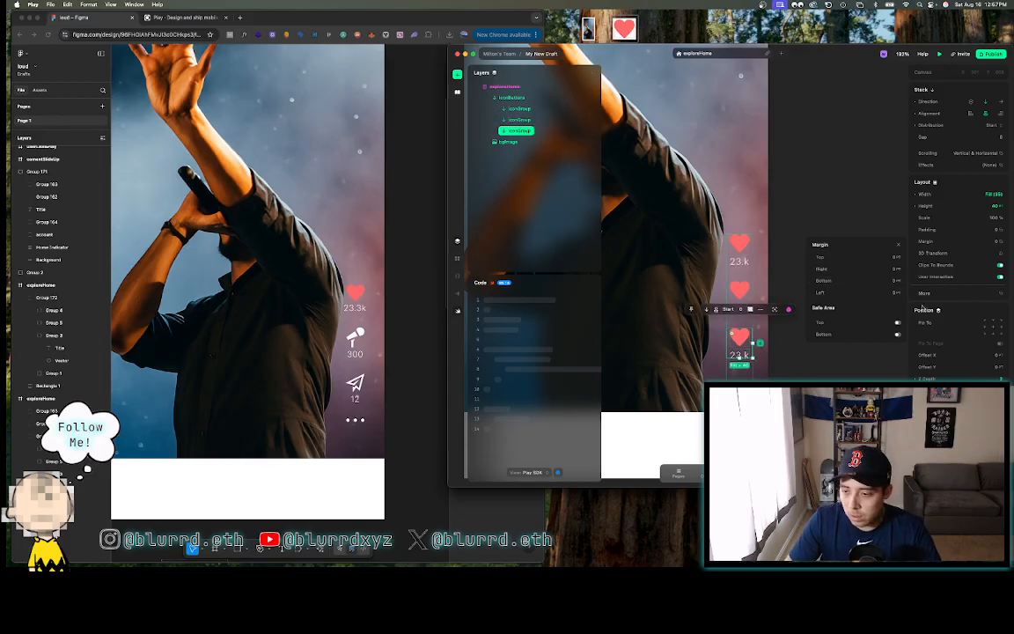
{"action": "left_click", "coordinate": [877, 281]}
{"action": "type", "text": "22"}
{"action": "key", "text": "Return"}
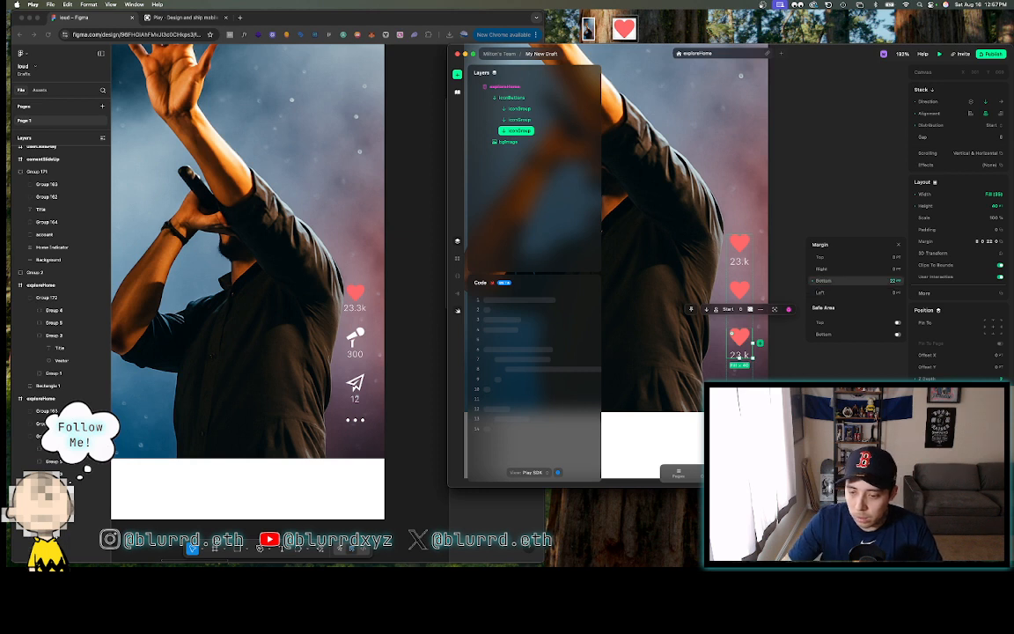
{"action": "left_click", "coordinate": [813, 154]}
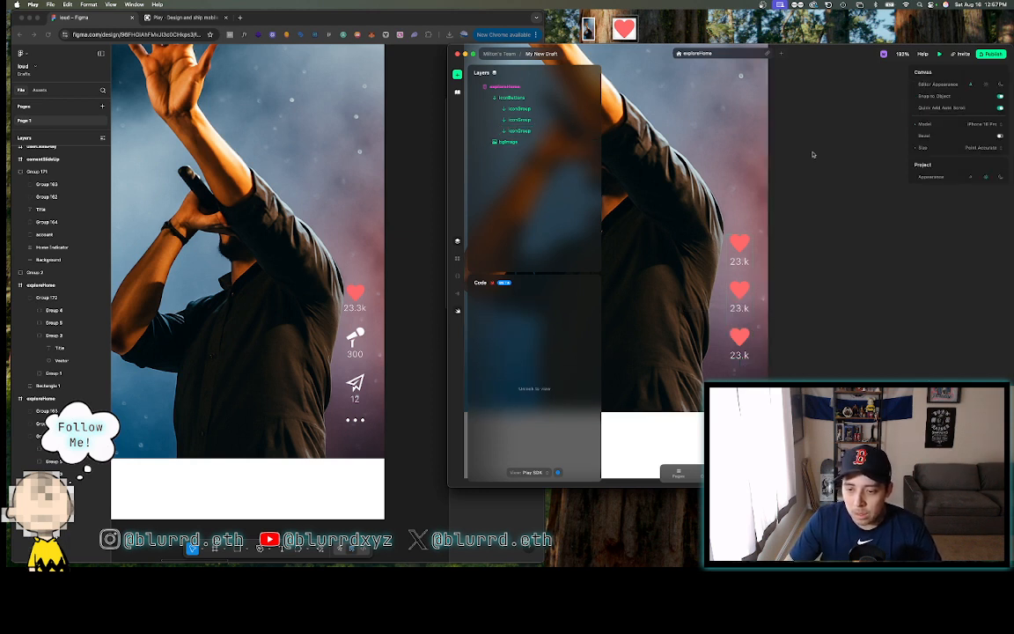
- Paste a copy of the heart icon group, then undo and remove the misplaced extra iconGroup
{"action": "left_click", "coordinate": [526, 133]}
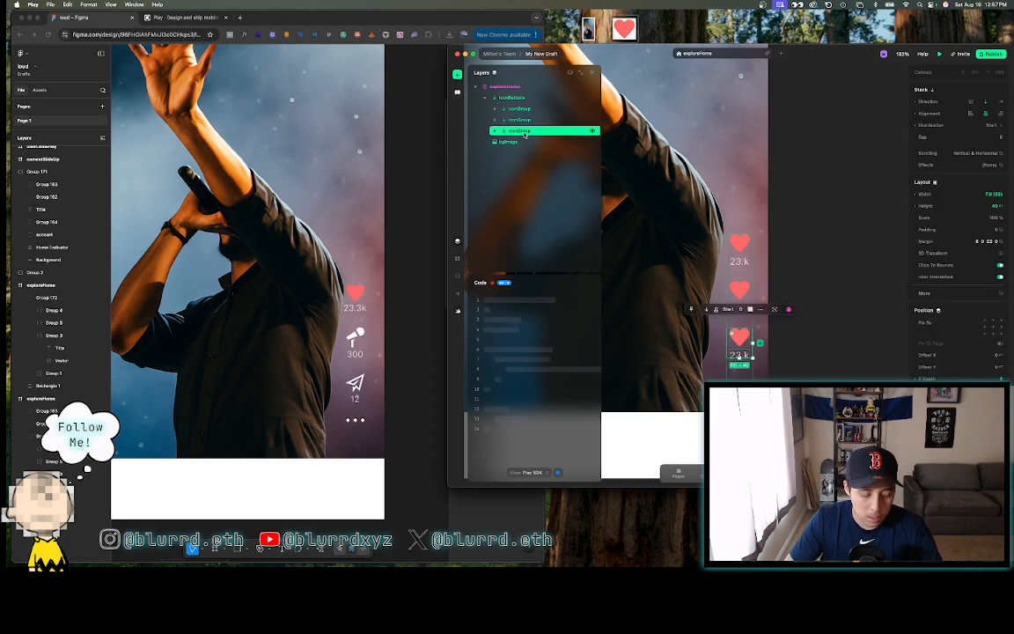
{"action": "key", "text": "super+v"}
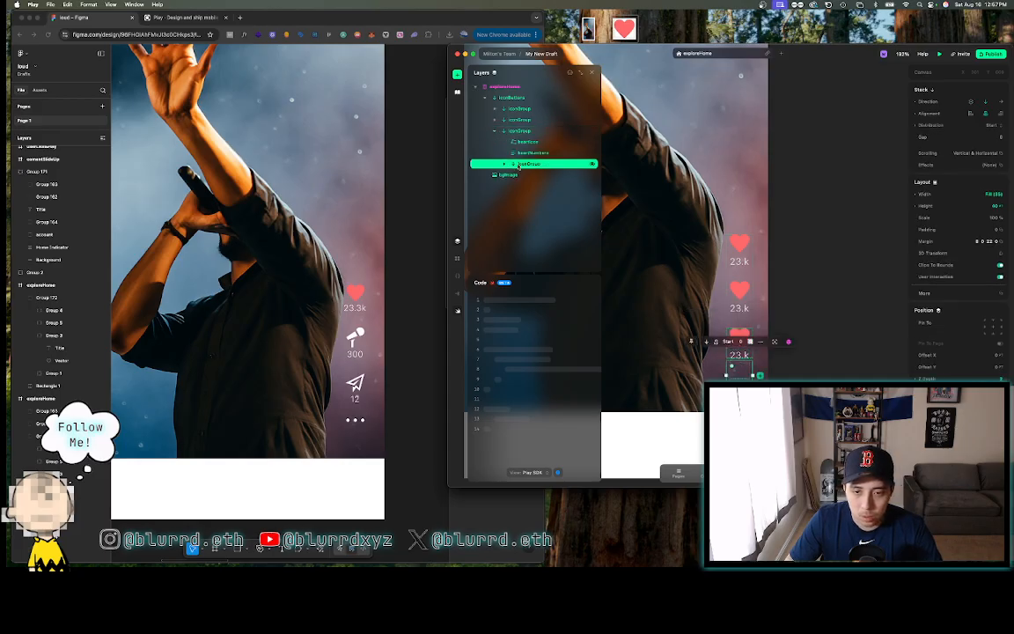
{"action": "left_click_drag", "start_coordinate": [520, 166], "coordinate": [516, 126]}
{"action": "left_click", "coordinate": [496, 142]}
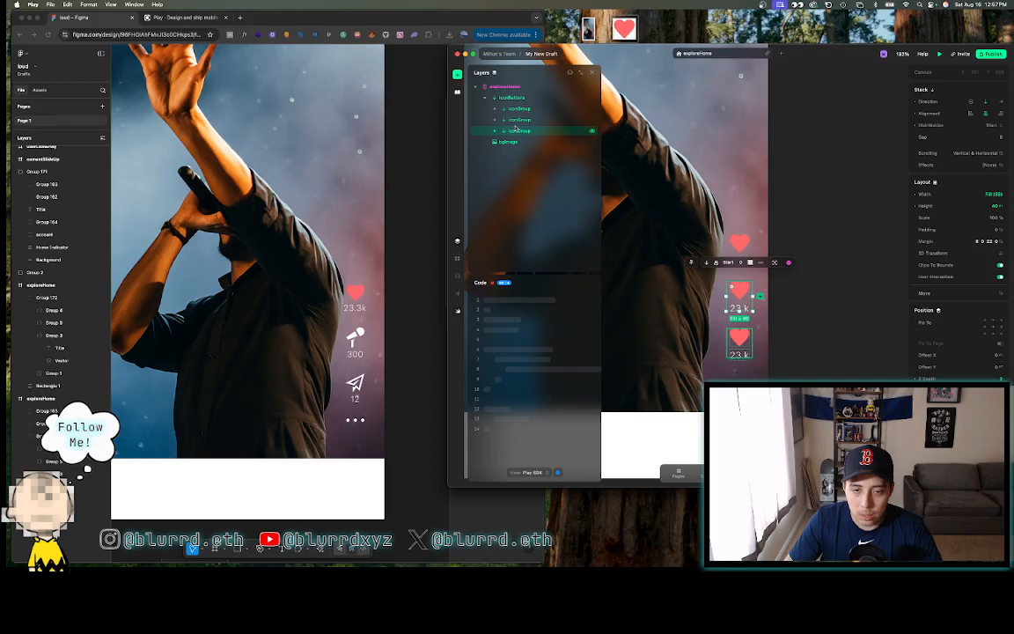
{"action": "left_click", "coordinate": [494, 131]}
{"action": "key", "text": "super+z"}
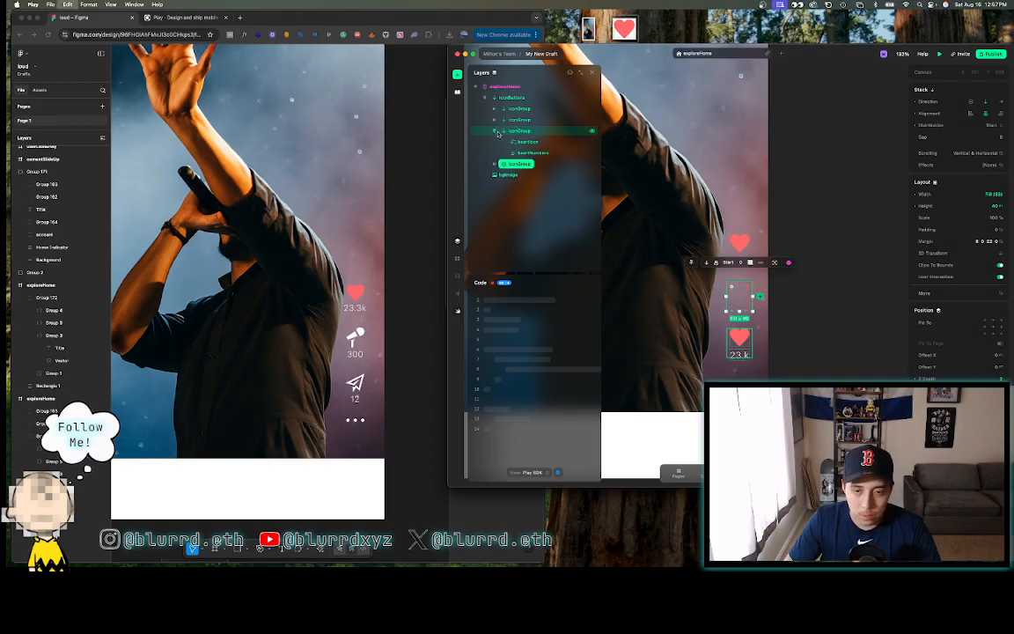
{"action": "left_click", "coordinate": [509, 165]}
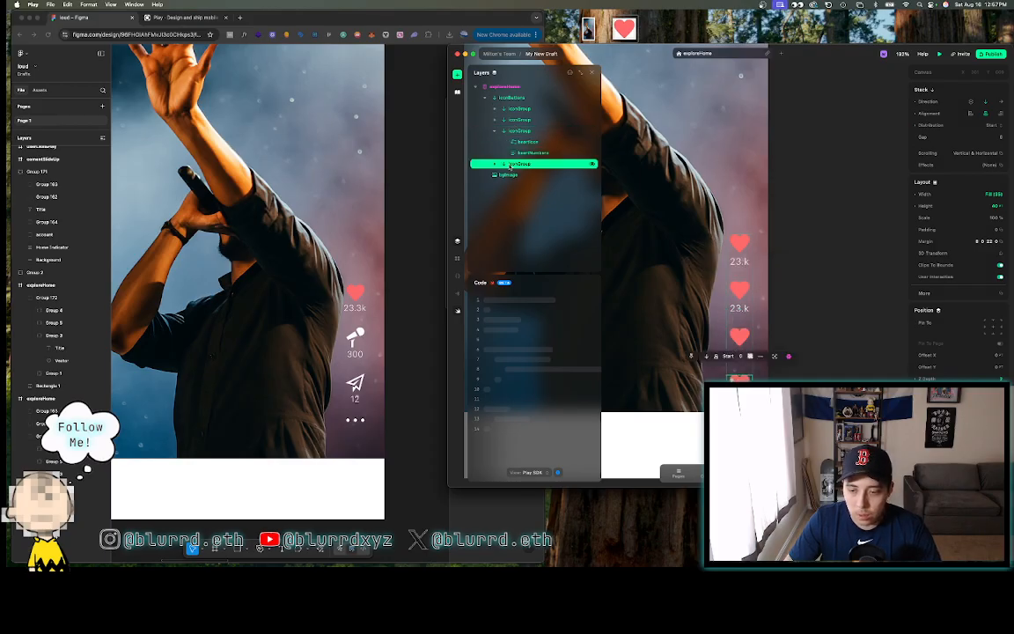
{"action": "left_click_drag", "start_coordinate": [509, 167], "coordinate": [489, 125]}
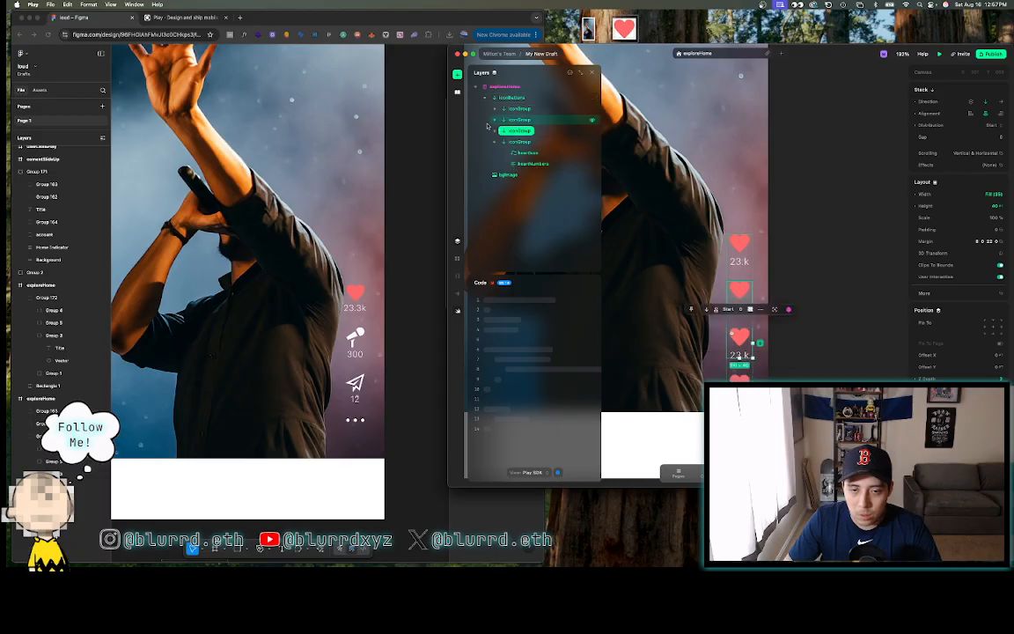
{"action": "left_click", "coordinate": [494, 143]}
{"action": "left_click", "coordinate": [509, 143]}
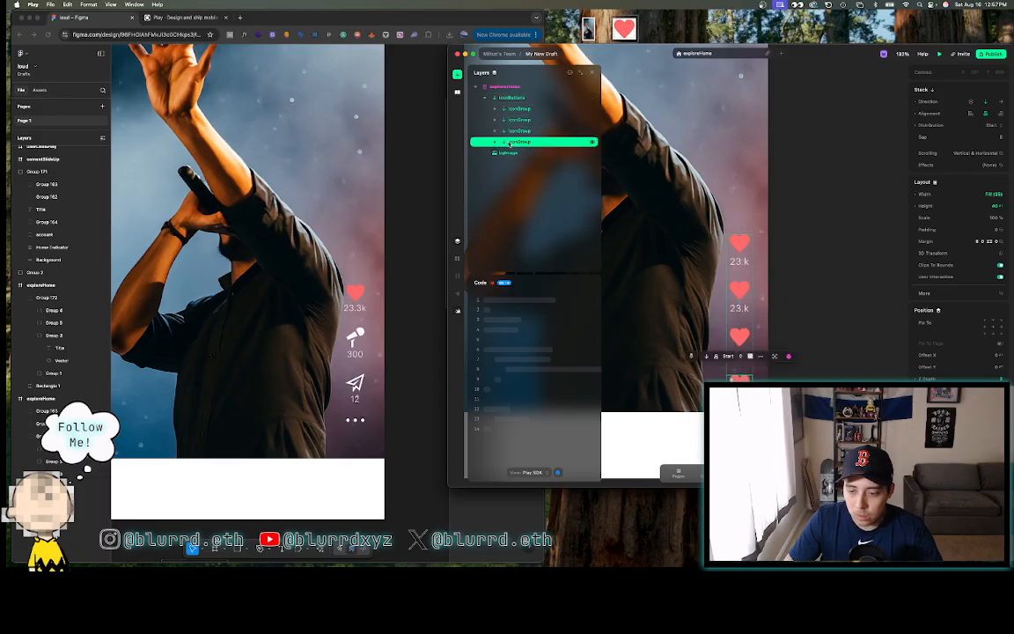
{"action": "key", "text": "super+z"}
{"action": "key", "text": "super+z"}
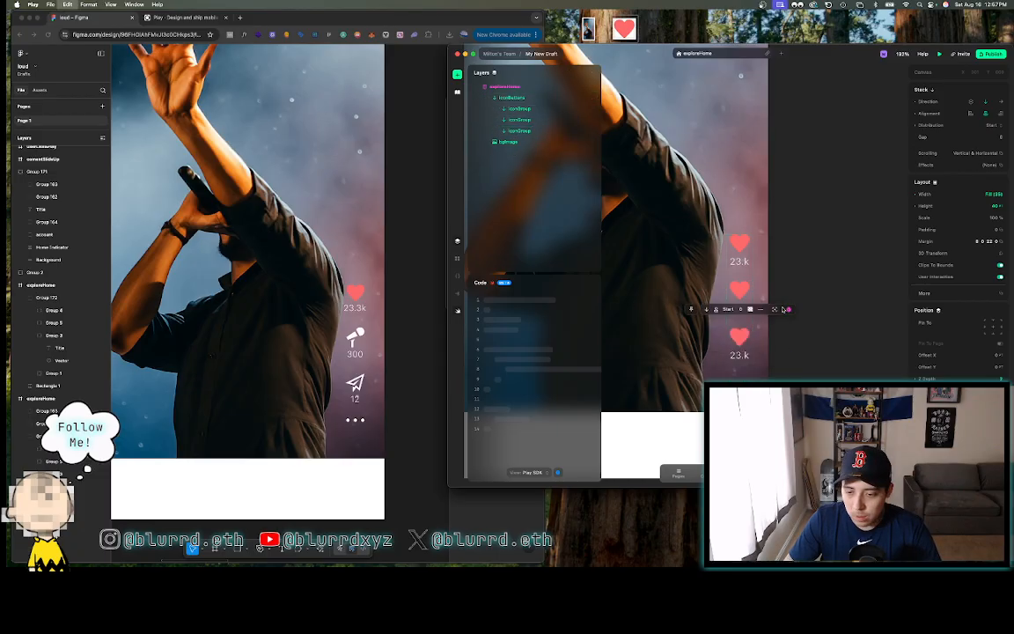
{"action": "left_click", "coordinate": [495, 131]}
{"action": "left_click", "coordinate": [495, 131]}
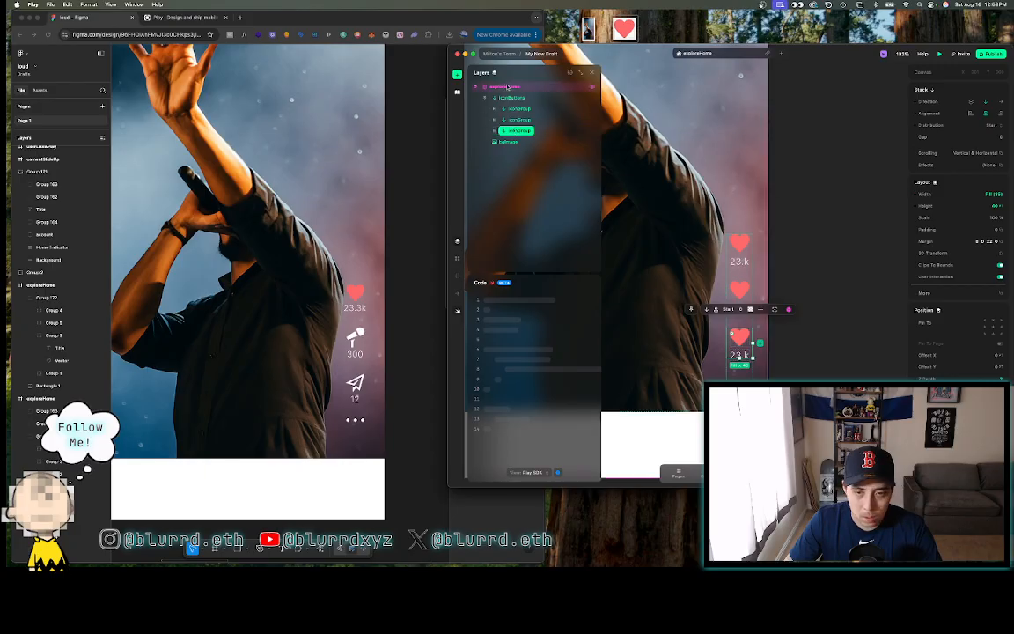
- Paste the icon group into iconButtons and delete the new group's heartNumbers count text
{"action": "left_click", "coordinate": [508, 98]}
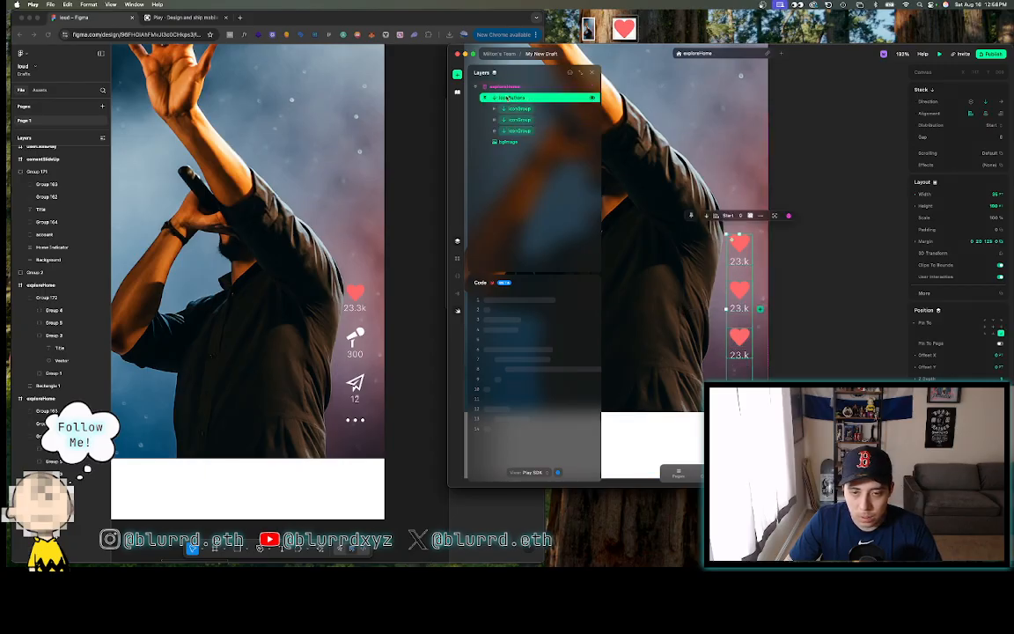
{"action": "key", "text": "super+v"}
{"action": "left_click", "coordinate": [495, 142]}
{"action": "left_click", "coordinate": [529, 165]}
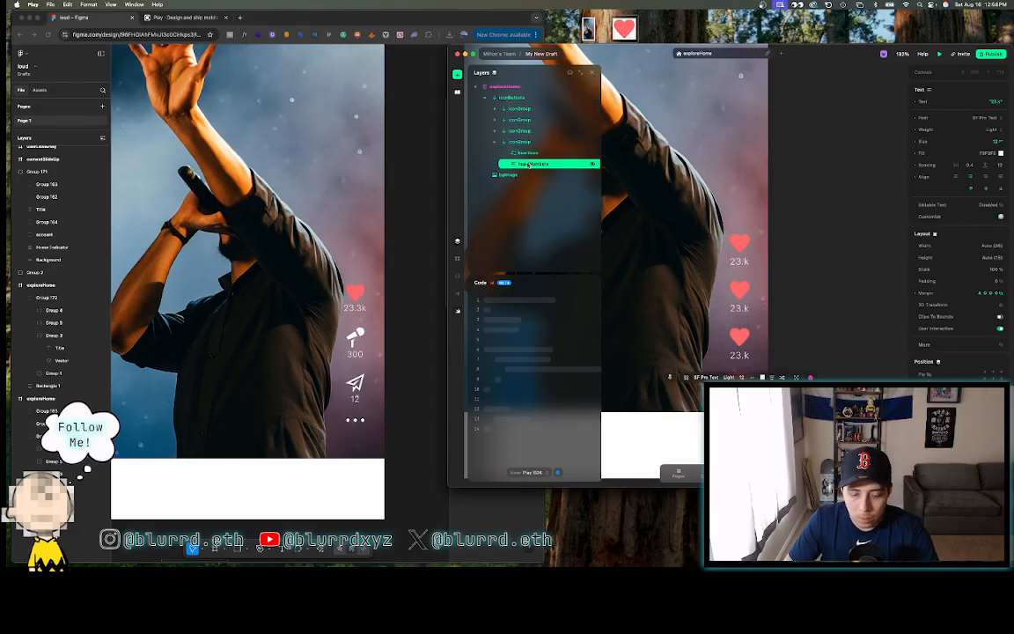
{"action": "key", "text": "BackSpace"}
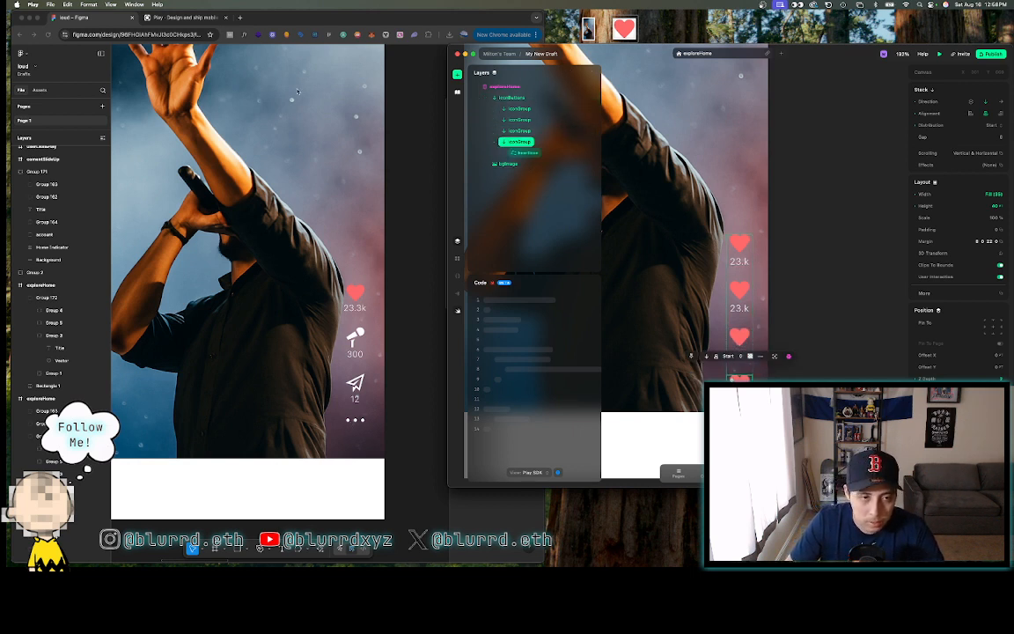
{"action": "left_click", "coordinate": [401, 156]}
{"action": "scroll", "coordinate": [401, 155], "scroll_direction": "down", "scroll_amount": 5}
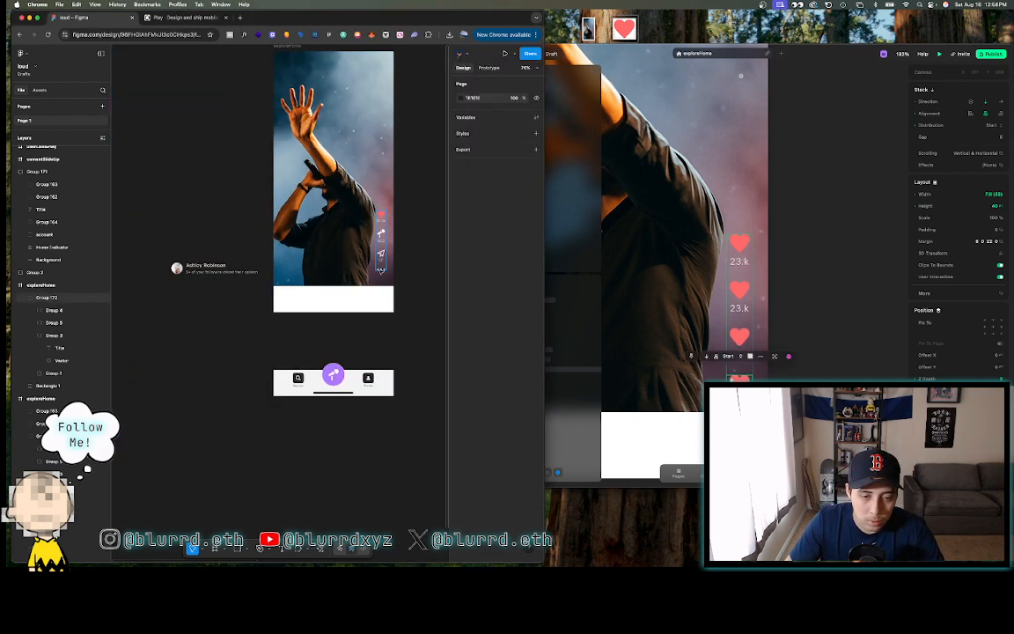
- Select the three-dot Group 1 in Figma and export it in SVG format
{"action": "left_click", "coordinate": [381, 269]}
{"action": "scroll", "coordinate": [380, 269], "scroll_direction": "up", "scroll_amount": 5}
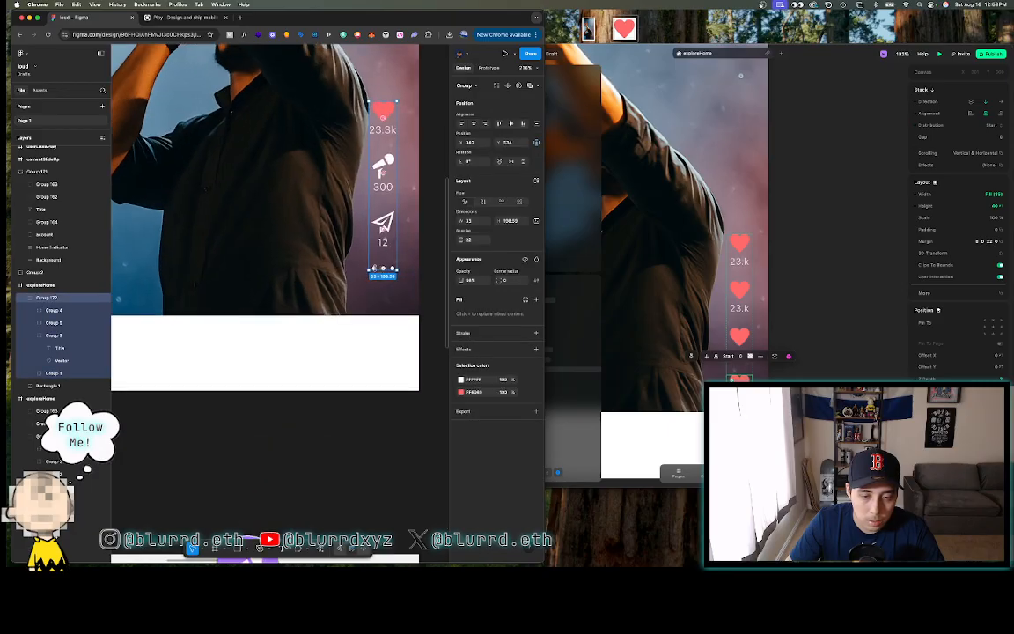
{"action": "double_click", "coordinate": [373, 267]}
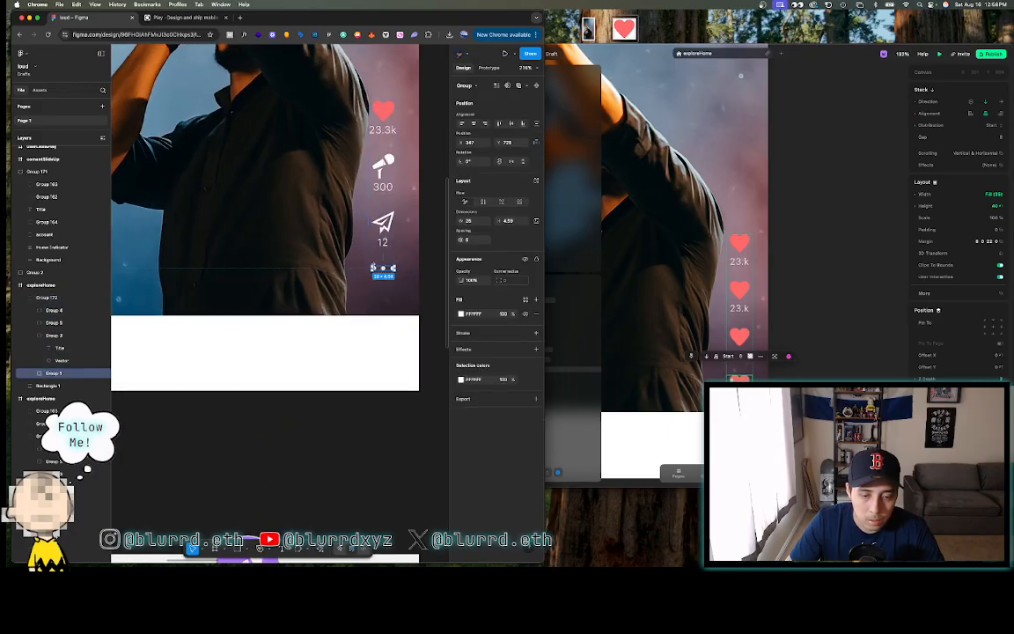
{"action": "left_click", "coordinate": [462, 399]}
{"action": "left_click", "coordinate": [494, 426]}
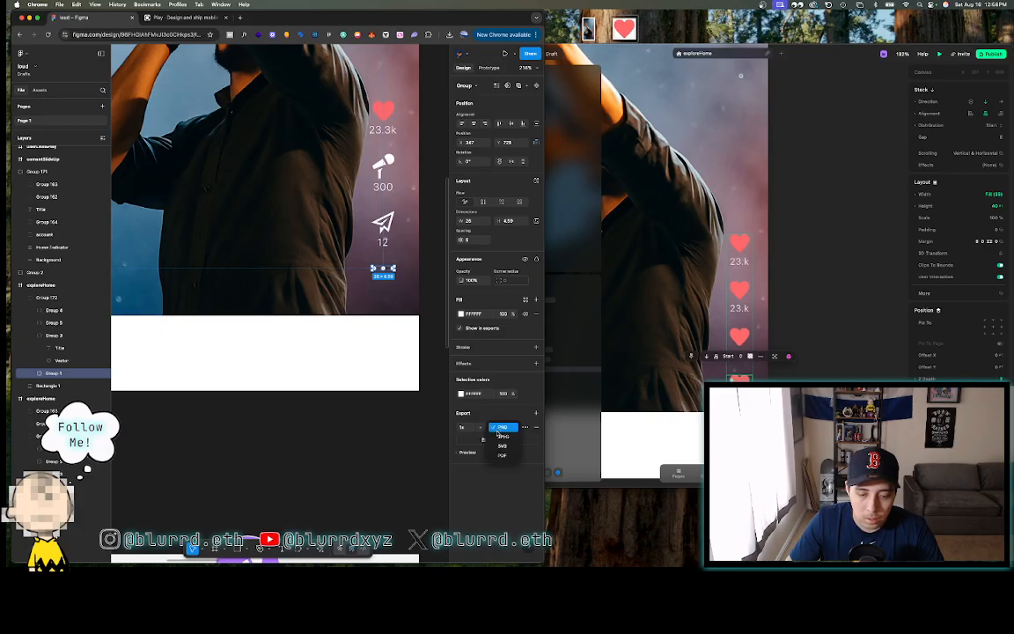
{"action": "left_click", "coordinate": [500, 444]}
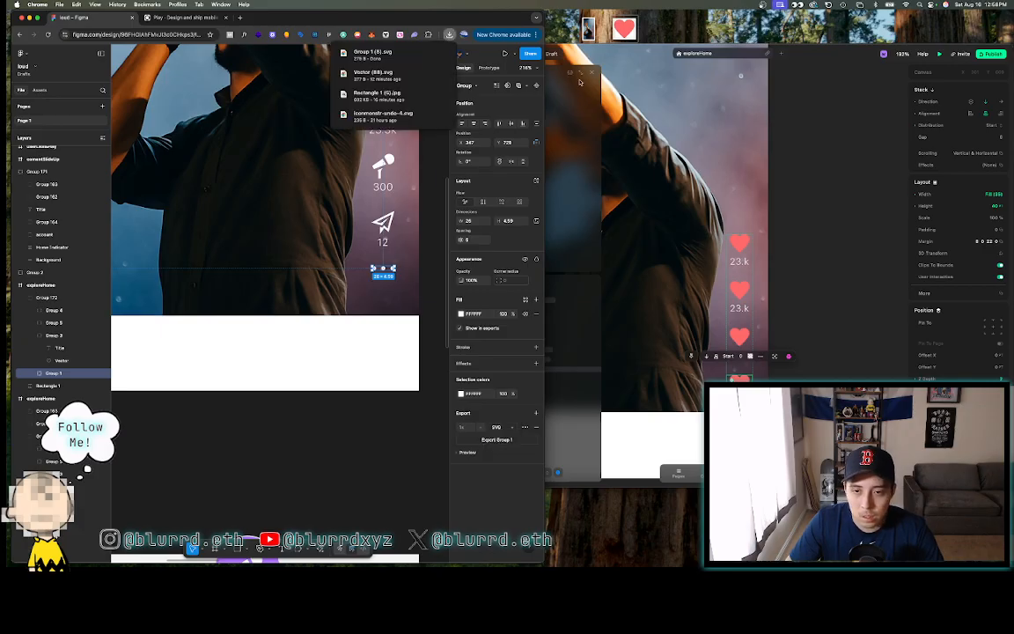
{"action": "left_click", "coordinate": [834, 127]}
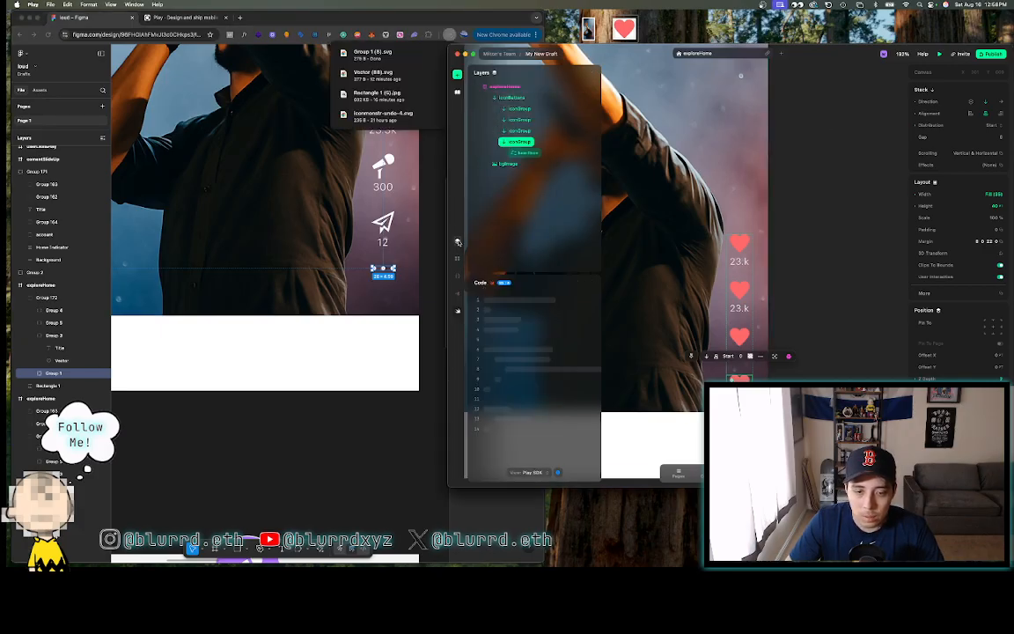
- Drop an SVG element into the fourth iconGroup, name it optionIcon, and bring up its SVG picker
{"action": "left_click", "coordinate": [456, 76]}
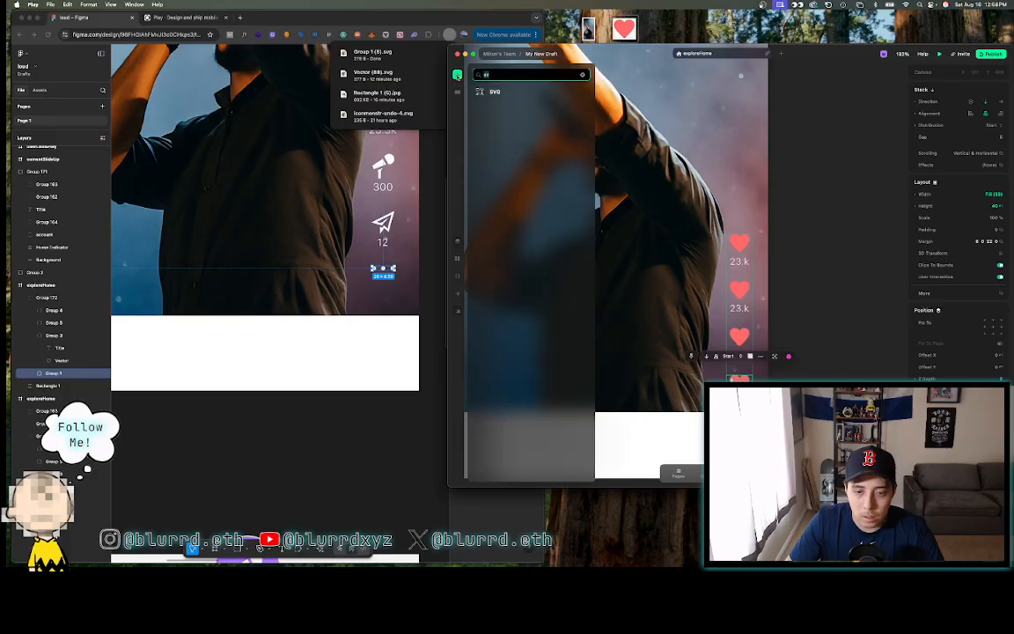
{"action": "left_click_drag", "start_coordinate": [494, 92], "coordinate": [526, 154]}
{"action": "left_click", "coordinate": [528, 166]}
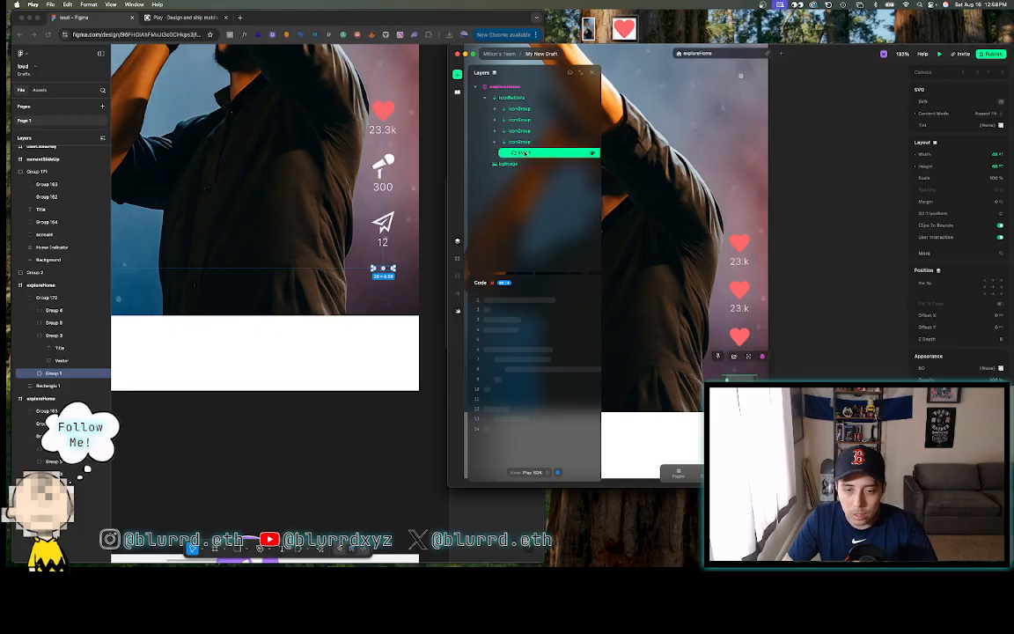
{"action": "double_click", "coordinate": [526, 154]}
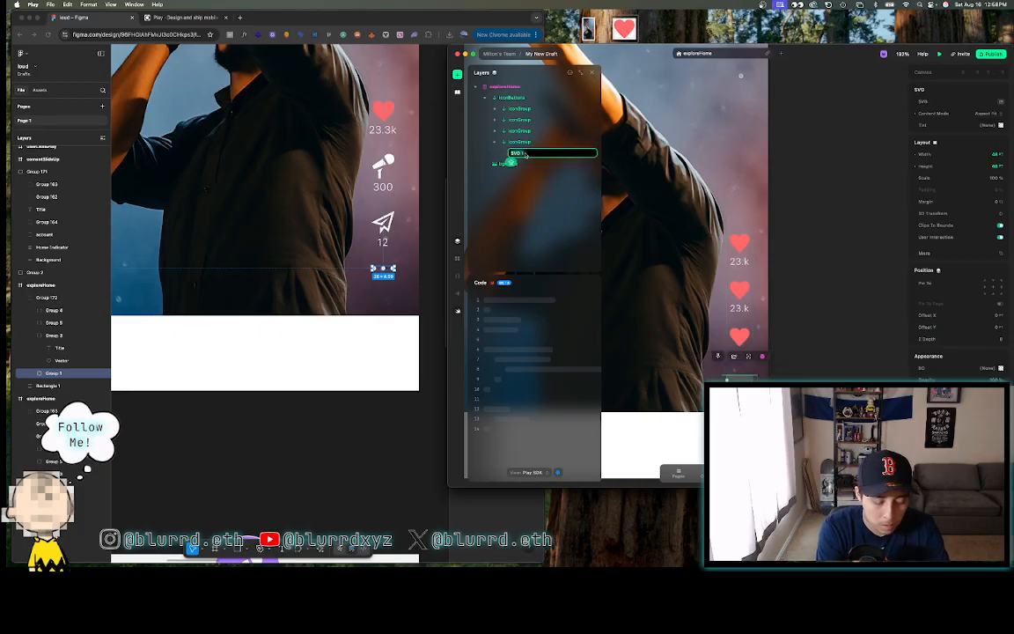
{"action": "type", "text": "on"}
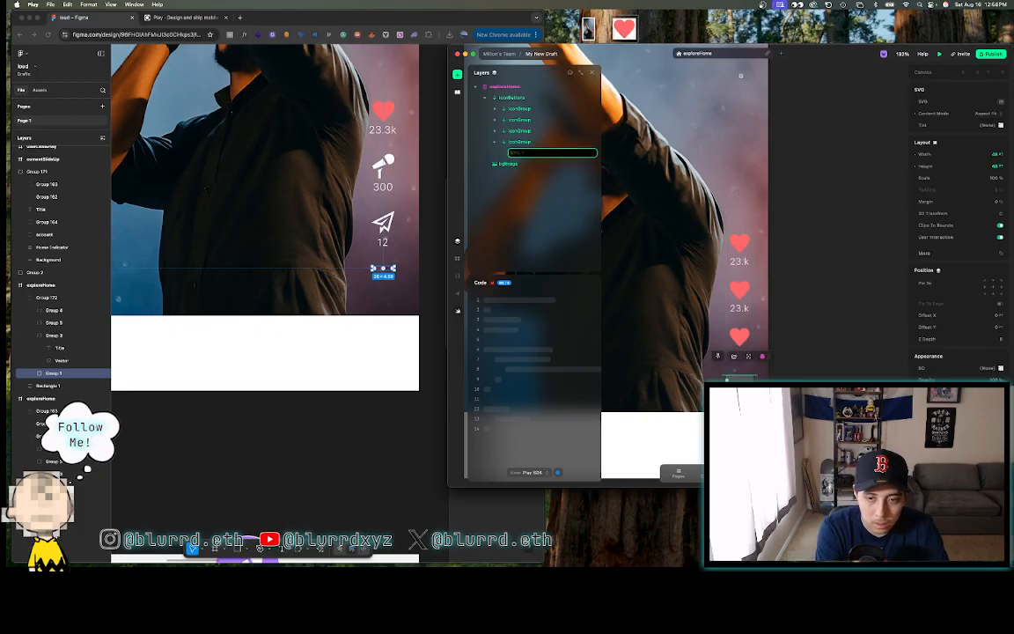
{"action": "type", "text": "tion"}
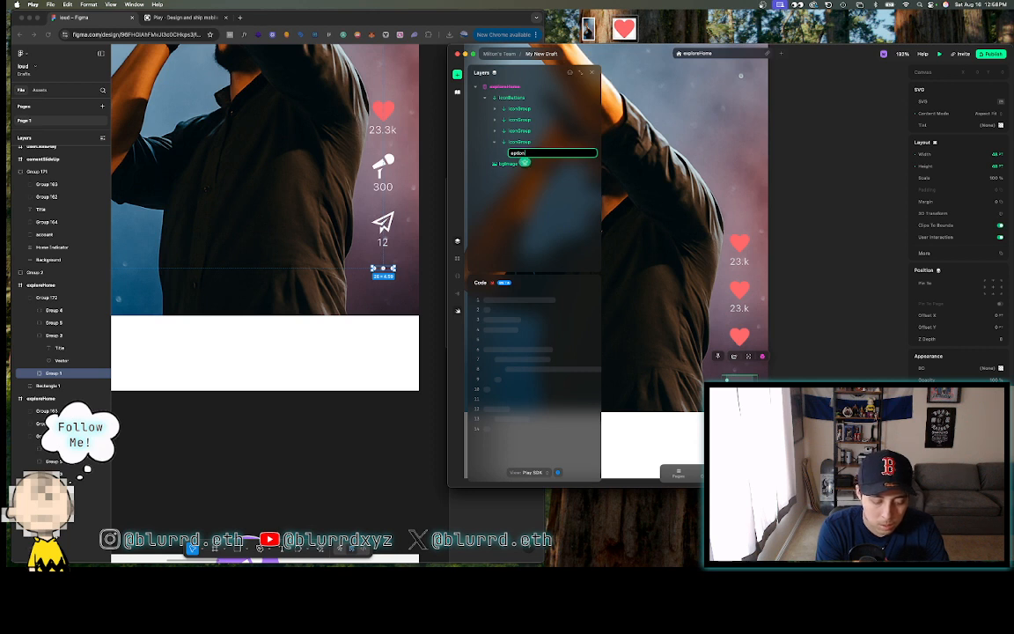
{"action": "type", "text": "Icon"}
{"action": "key", "text": "Return"}
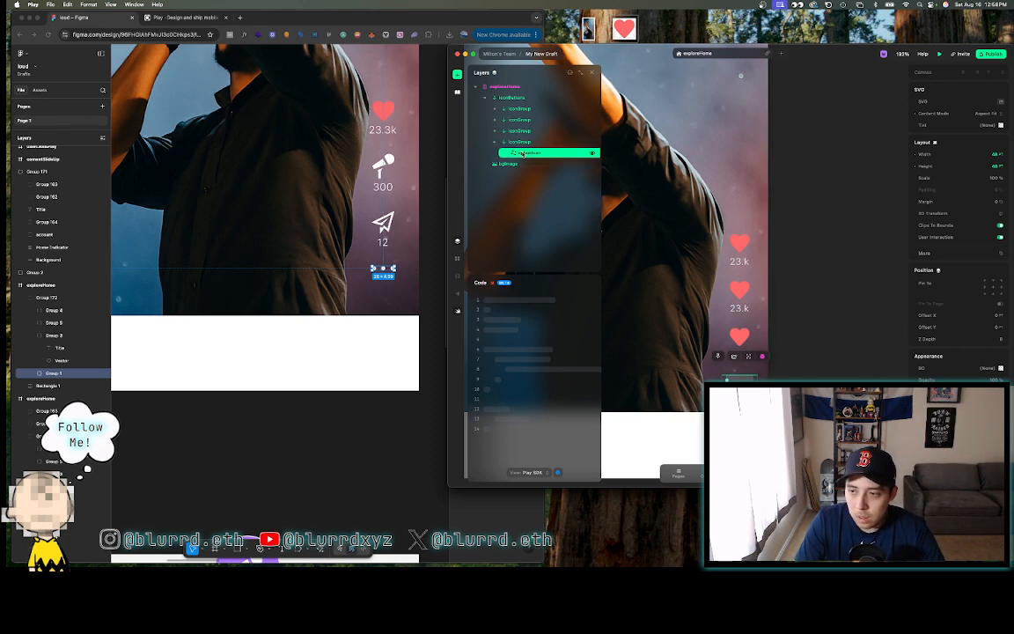
{"action": "left_click", "coordinate": [983, 103]}
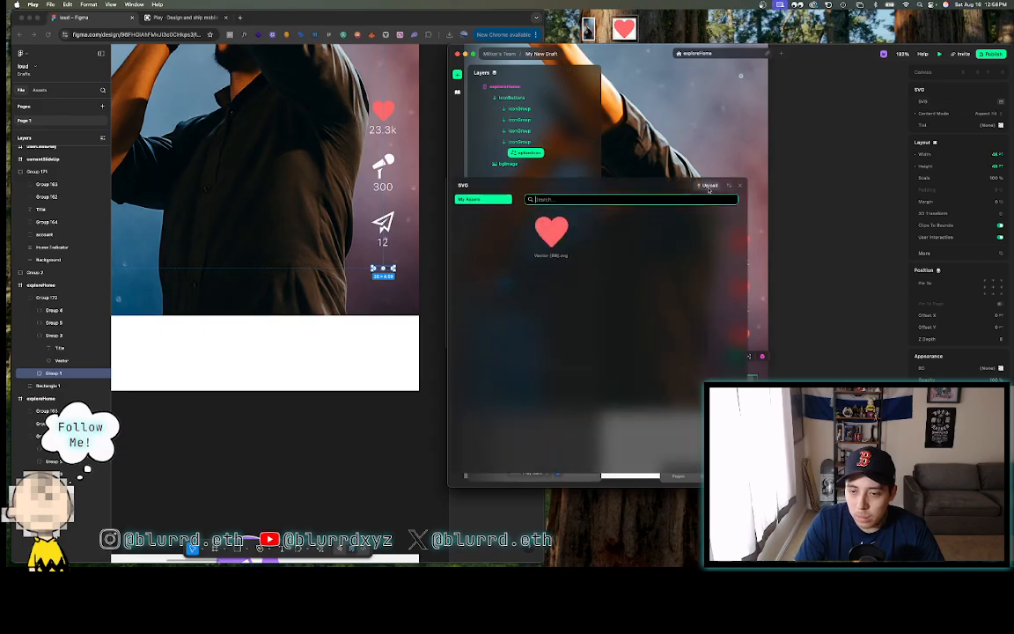
- Upload the exported three-dots SVG from Downloads into Play's SVG assets
{"action": "left_click", "coordinate": [708, 185]}
{"action": "left_click", "coordinate": [435, 20]}
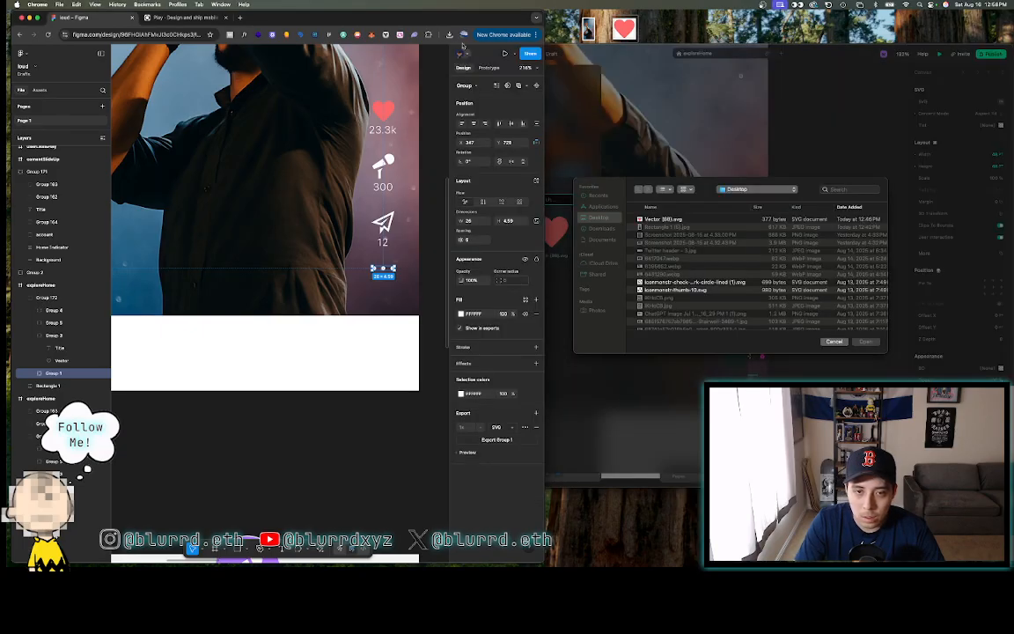
{"action": "left_click", "coordinate": [449, 35]}
{"action": "left_click", "coordinate": [602, 228]}
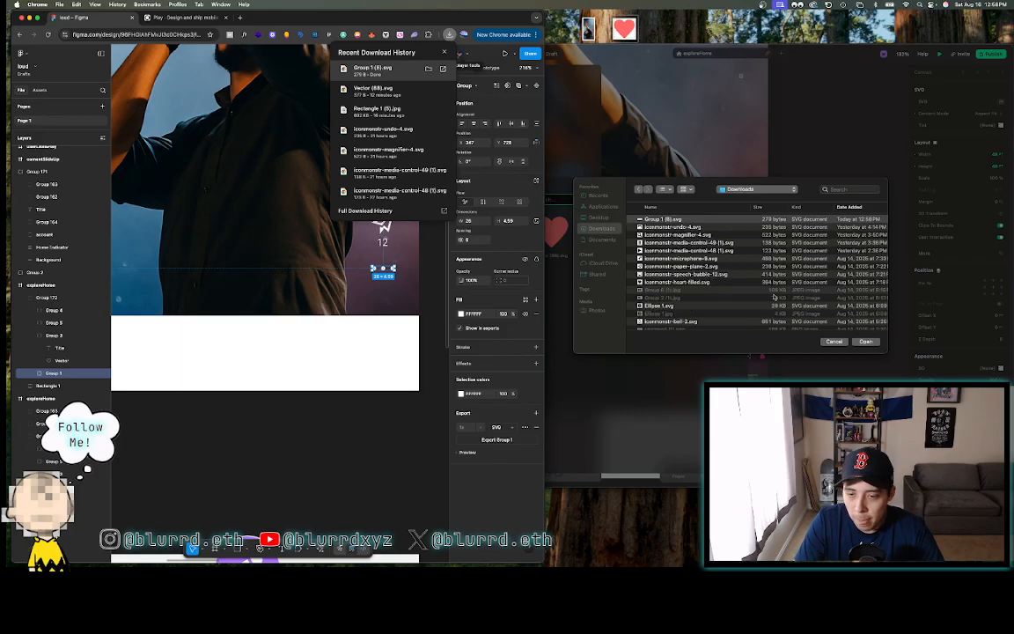
{"action": "left_click", "coordinate": [868, 343]}
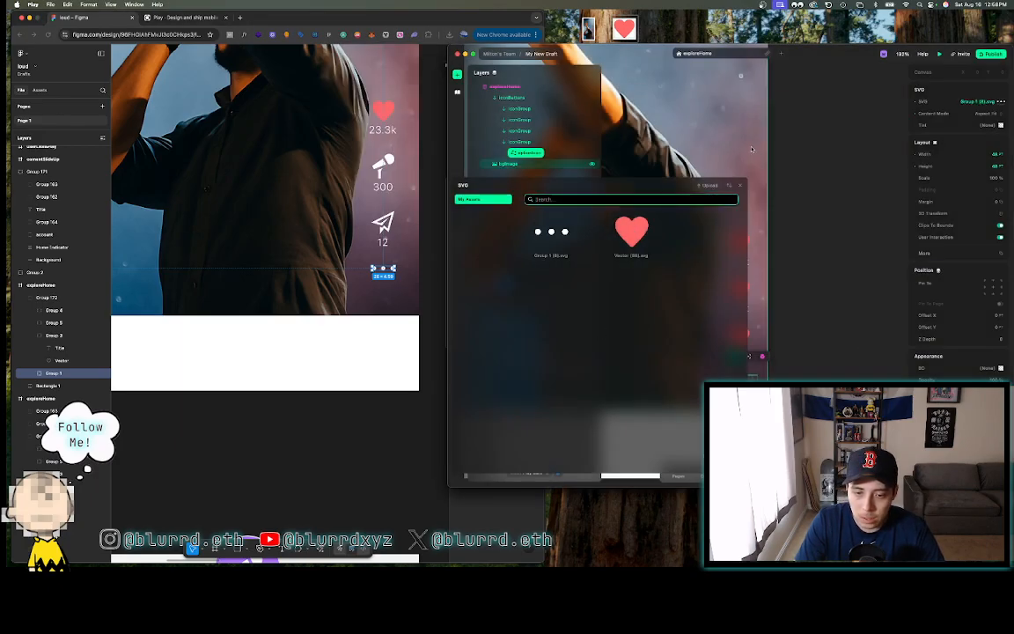
- Export the send icon from Figma as SVG and upload Vector (88).svg into Play
{"action": "left_click", "coordinate": [383, 224]}
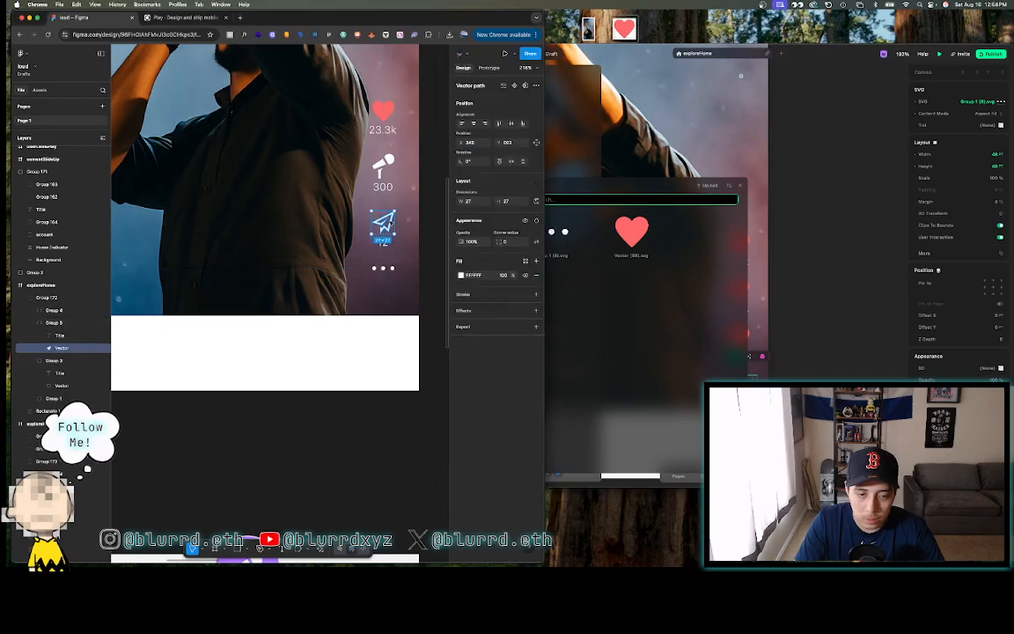
{"action": "left_click", "coordinate": [475, 325]}
{"action": "left_click", "coordinate": [497, 342]}
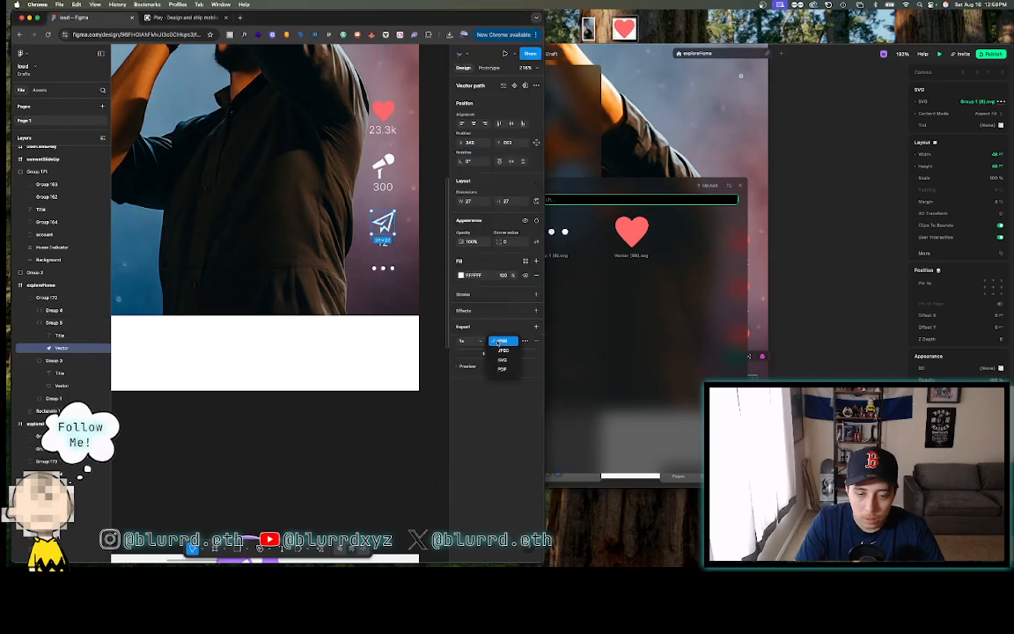
{"action": "left_click", "coordinate": [502, 358]}
{"action": "left_click", "coordinate": [497, 353]}
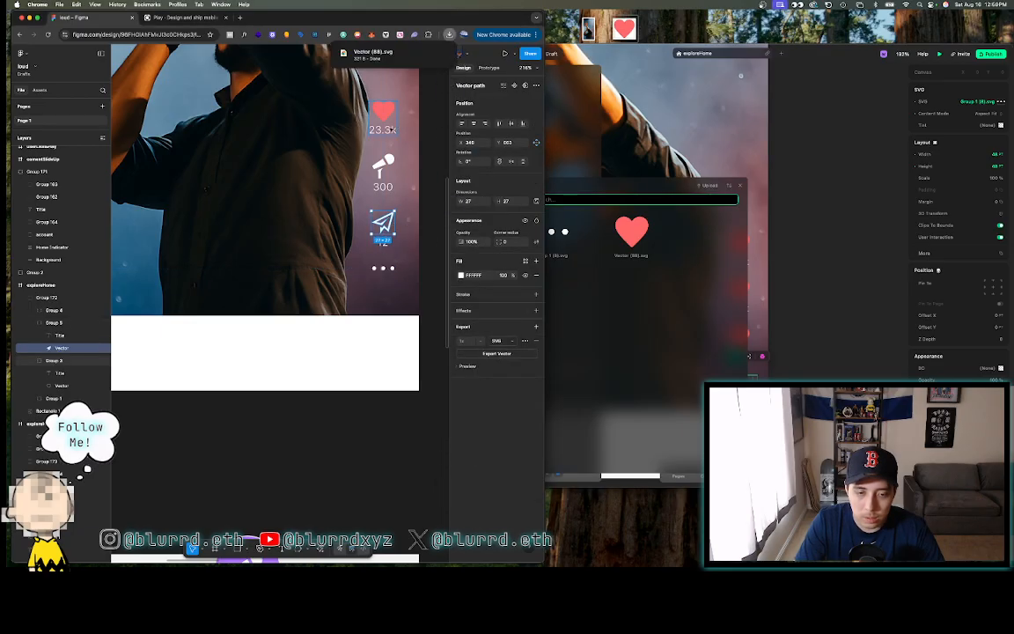
{"action": "left_click", "coordinate": [706, 186]}
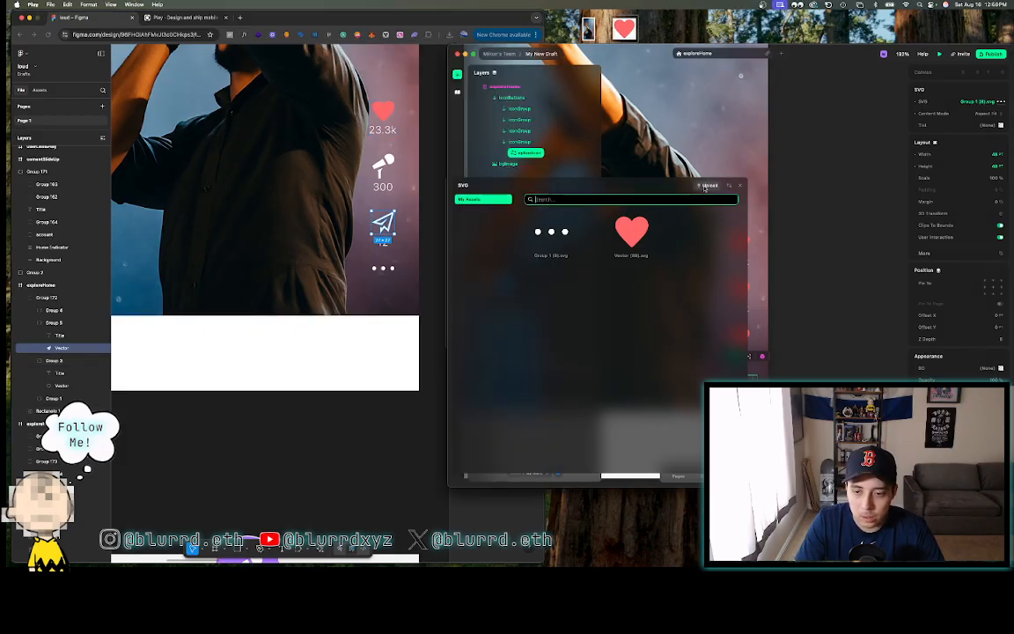
{"action": "left_click", "coordinate": [450, 36]}
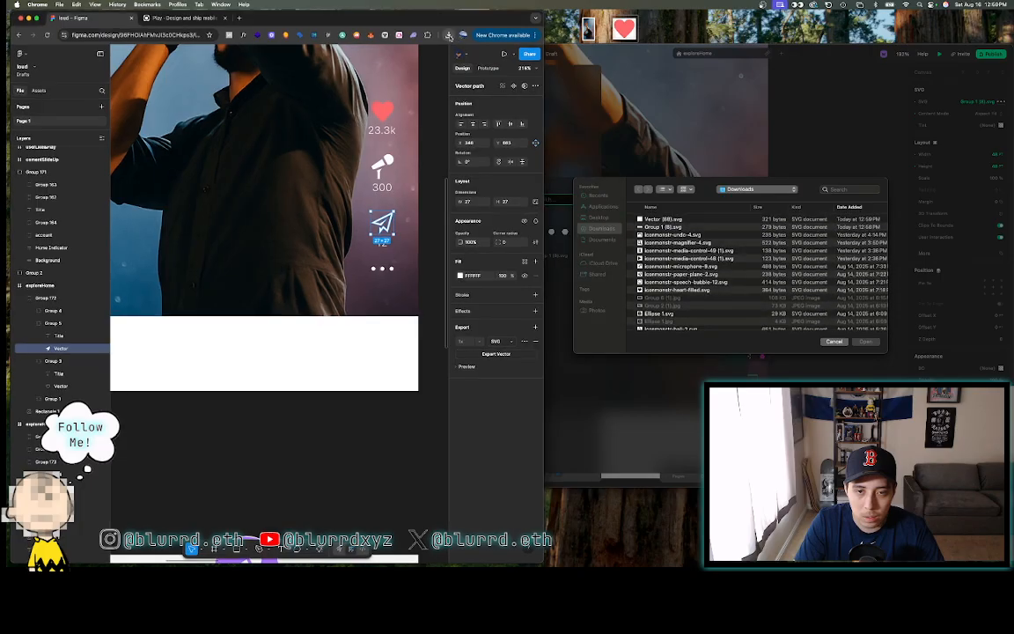
{"action": "left_click", "coordinate": [449, 35]}
{"action": "left_click", "coordinate": [691, 249]}
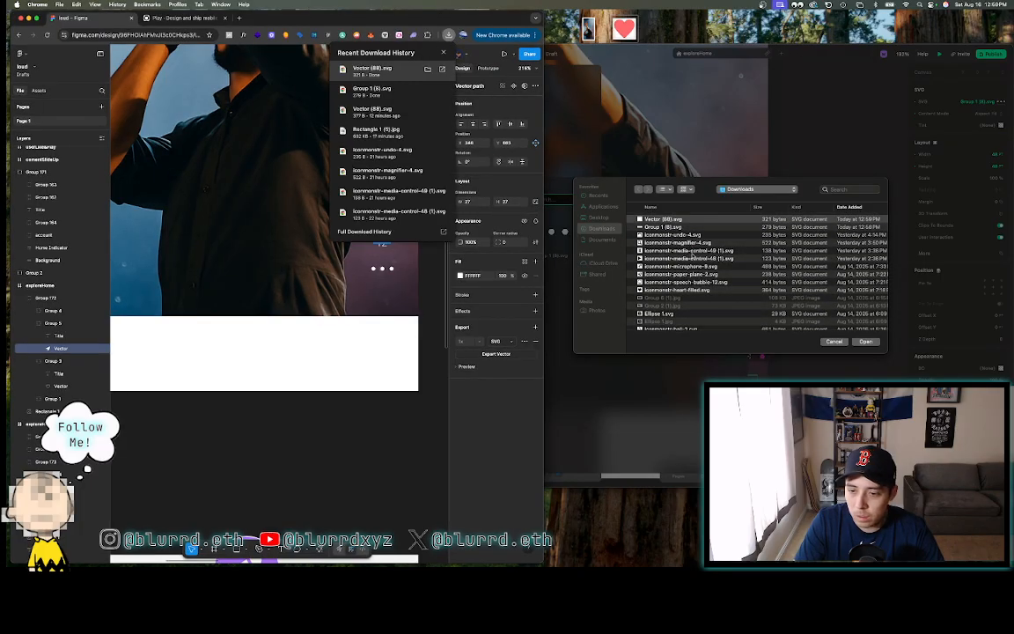
{"action": "left_click", "coordinate": [868, 342]}
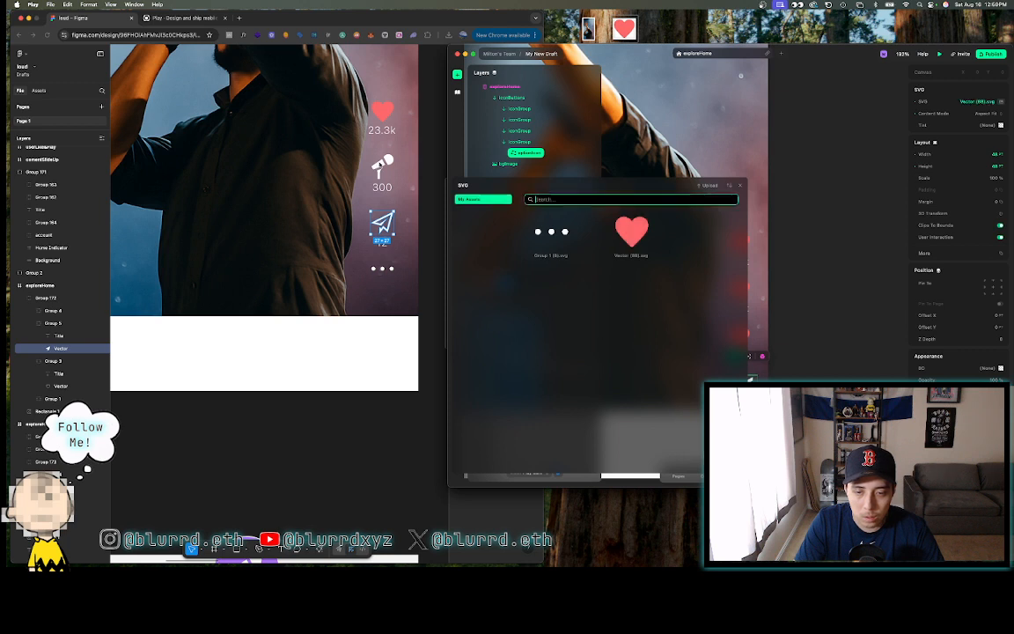
- Export the microphone icon as SVG and upload Vector (89).svg to Play's SVG assets
{"action": "left_click", "coordinate": [380, 165]}
{"action": "double_click", "coordinate": [380, 165]}
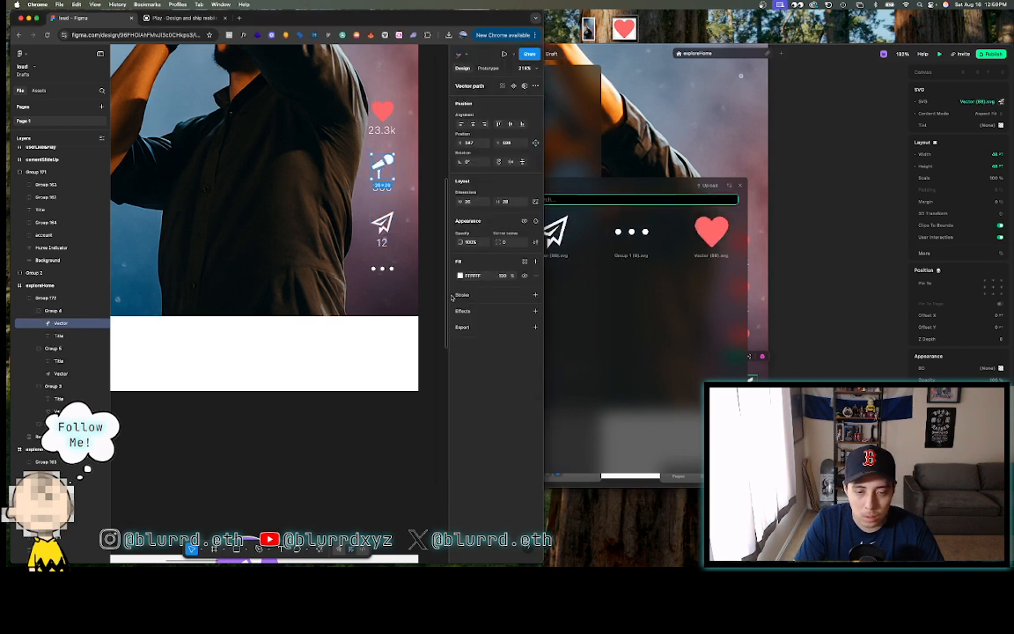
{"action": "left_click", "coordinate": [461, 328]}
{"action": "left_click", "coordinate": [496, 342]}
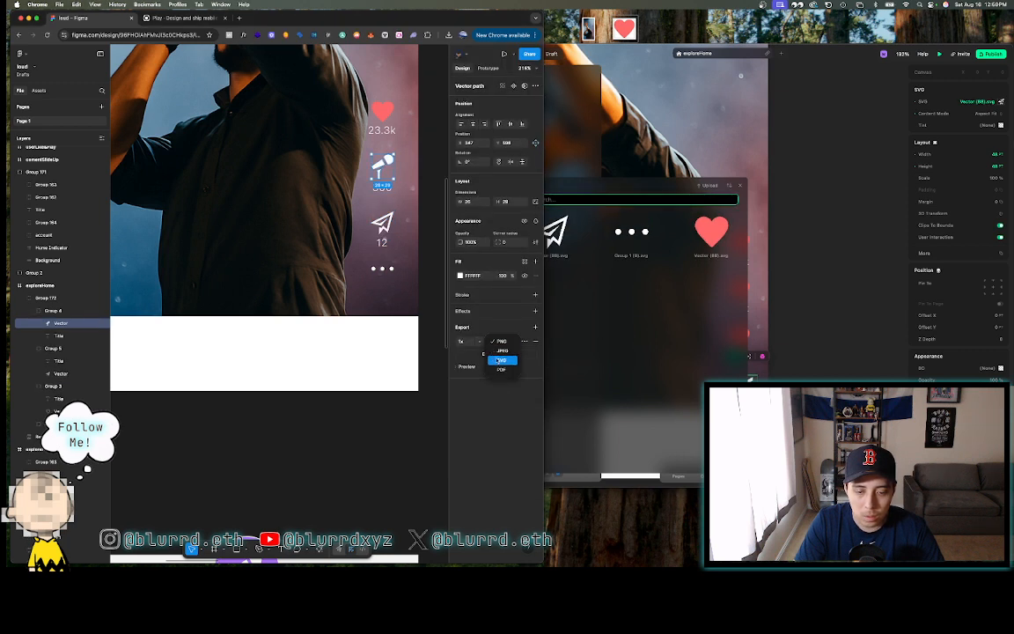
{"action": "left_click", "coordinate": [496, 354]}
{"action": "left_click", "coordinate": [495, 354]}
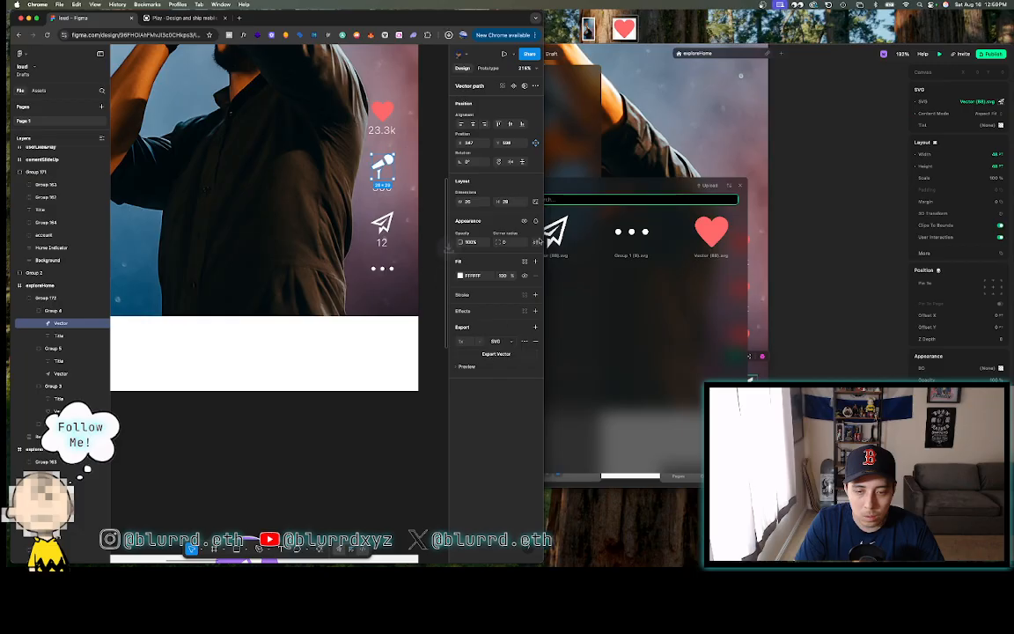
{"action": "left_click", "coordinate": [634, 175]}
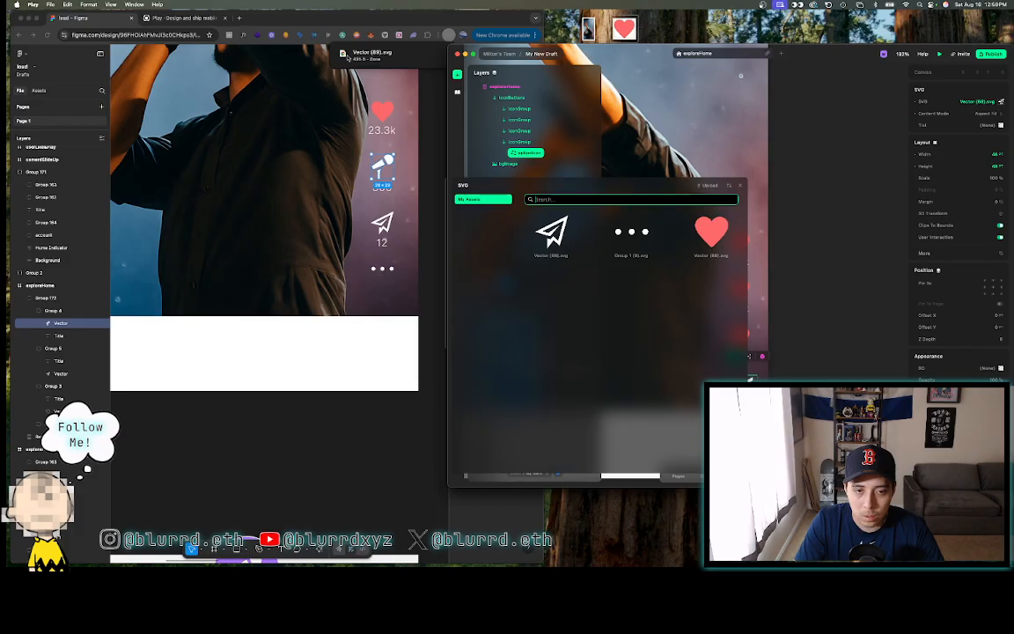
{"action": "left_click", "coordinate": [708, 186]}
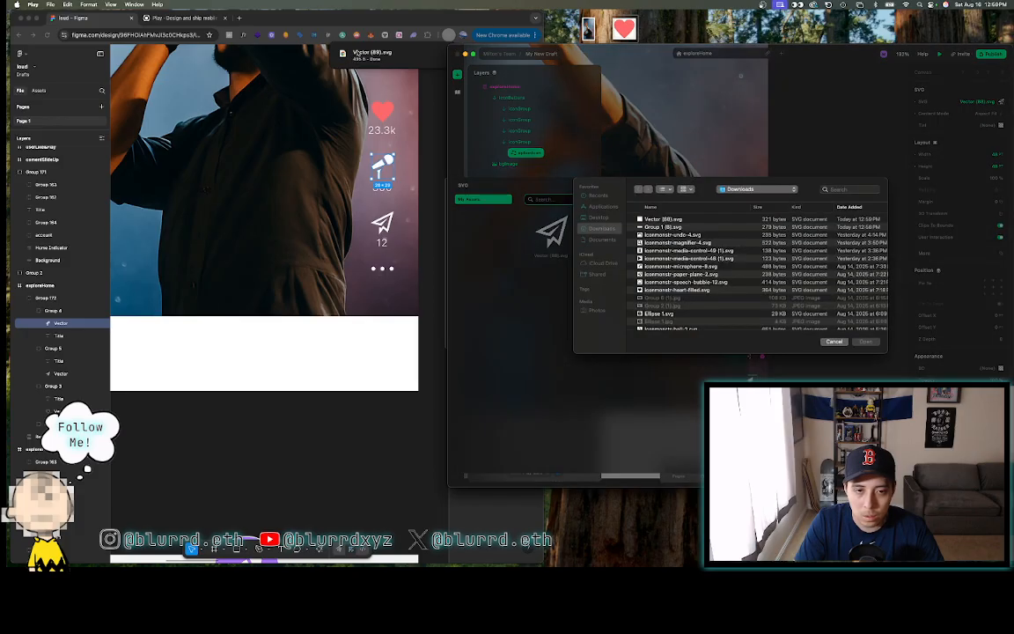
{"action": "left_click", "coordinate": [370, 55]}
{"action": "left_click", "coordinate": [370, 55]}
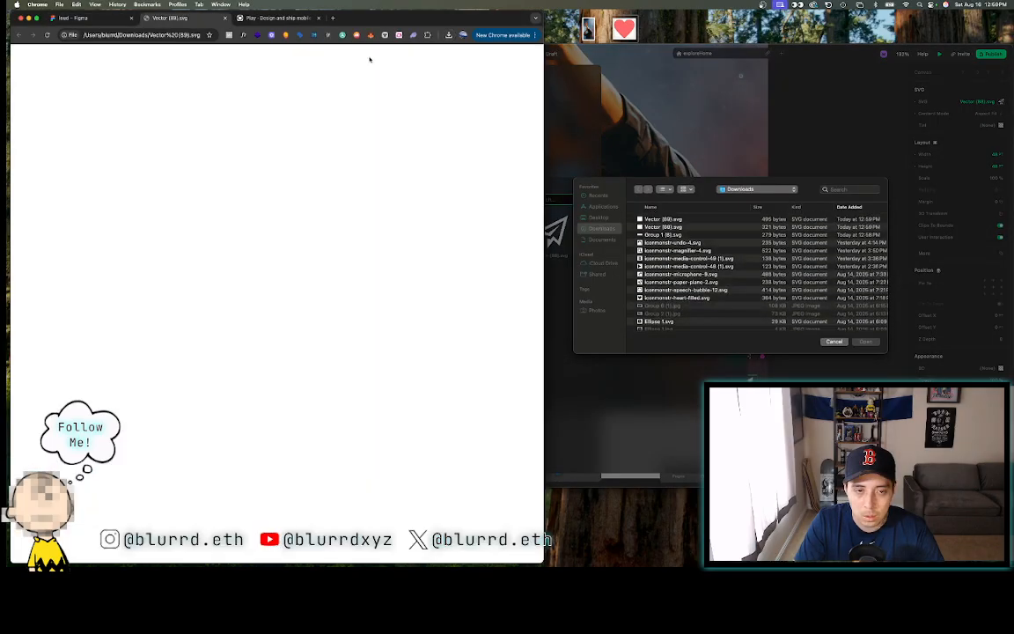
{"action": "left_click", "coordinate": [224, 18]}
{"action": "left_click", "coordinate": [680, 219]}
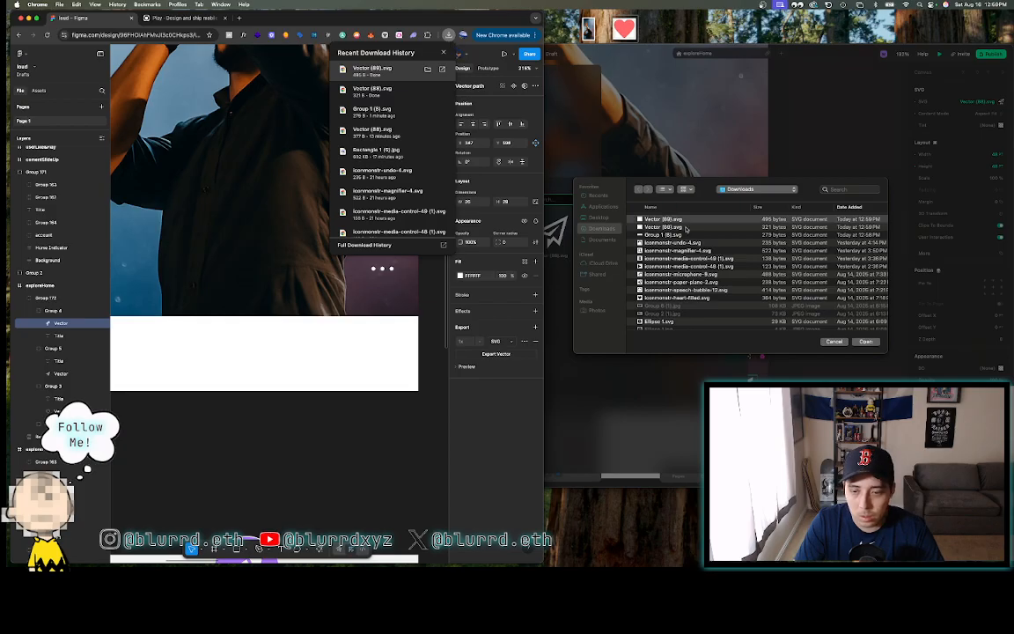
{"action": "left_click", "coordinate": [866, 342]}
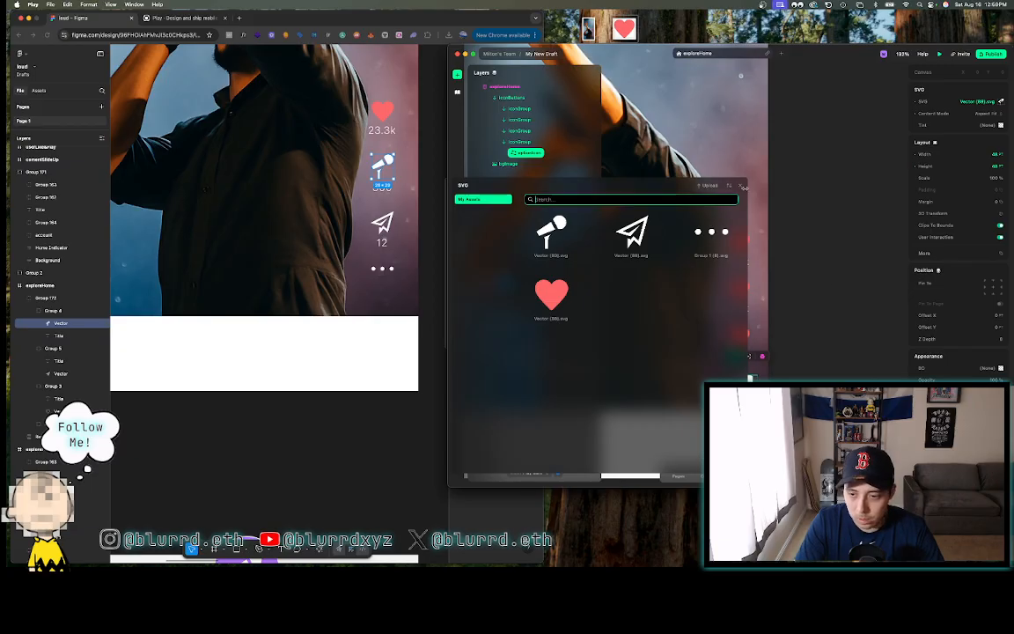
{"action": "left_click", "coordinate": [815, 179]}
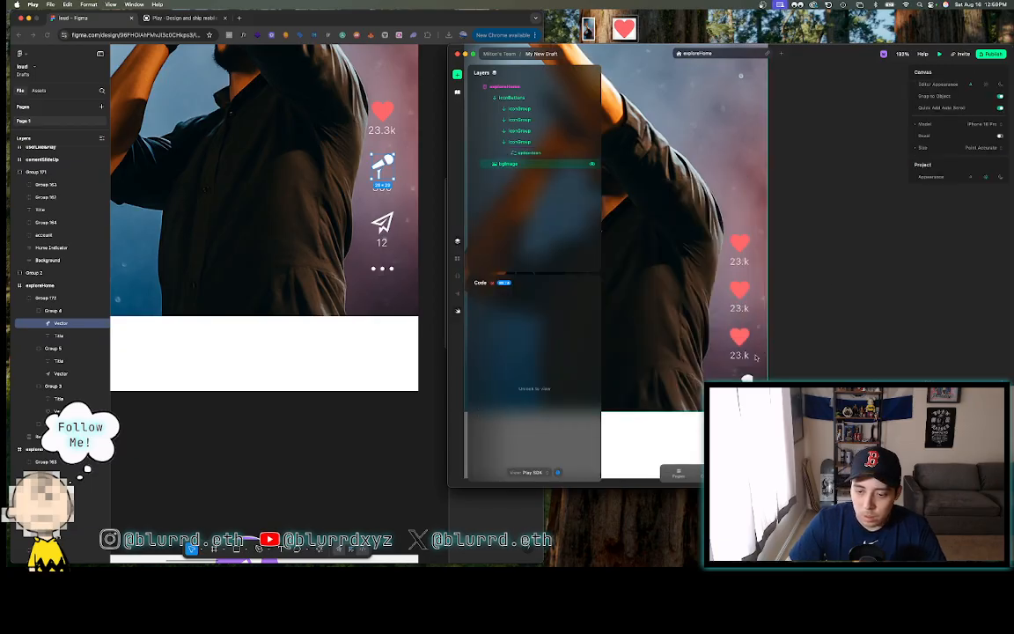
- Select the fourth iconGroup's SVG layer and browse the SVG assets for its image
{"action": "left_click", "coordinate": [528, 97]}
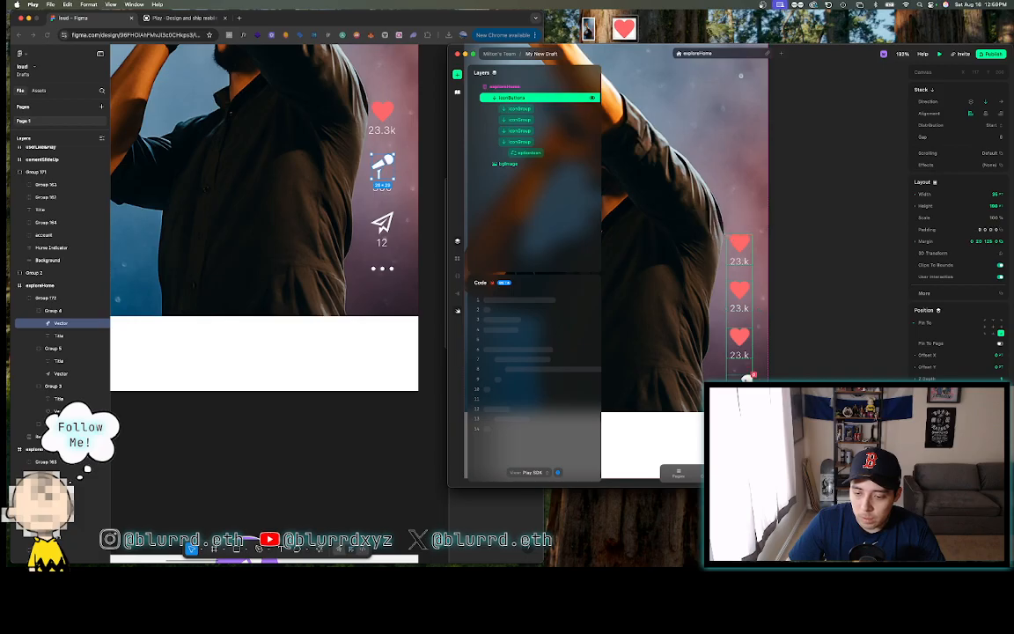
{"action": "left_click", "coordinate": [520, 142]}
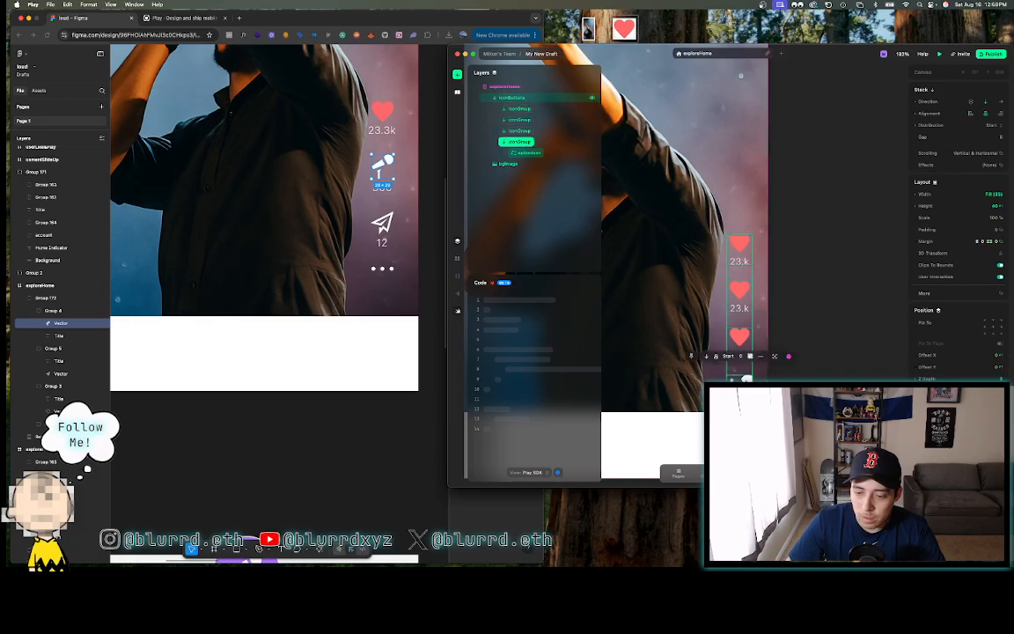
{"action": "left_click", "coordinate": [526, 152]}
{"action": "left_click", "coordinate": [999, 102]}
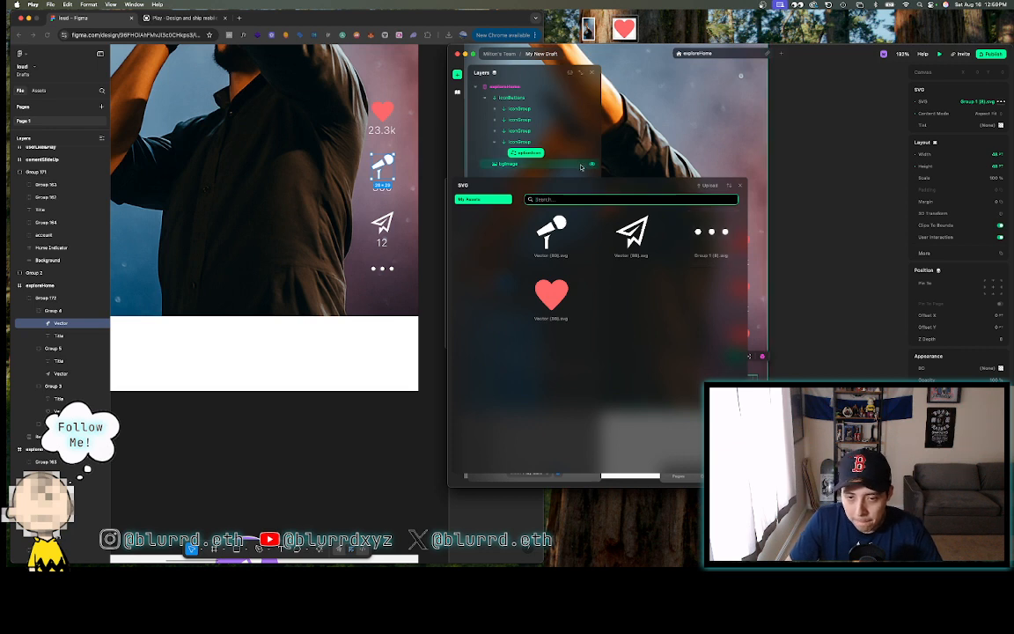
{"action": "left_click", "coordinate": [738, 187]}
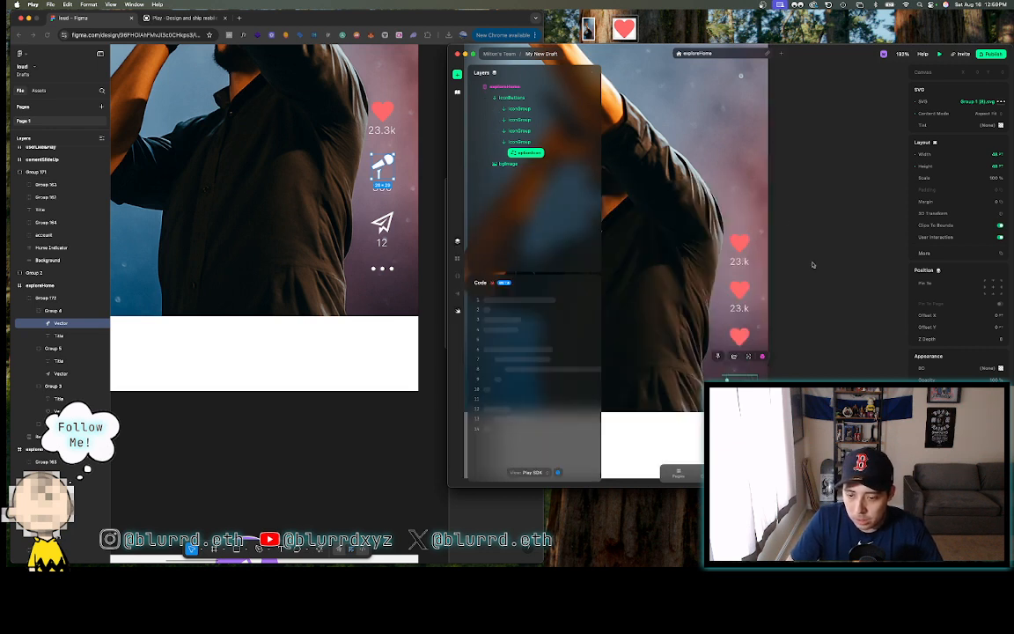
- Inspect the three-dots group's dimensions in the Figma design
{"action": "left_click", "coordinate": [387, 270]}
{"action": "double_click", "coordinate": [384, 269]}
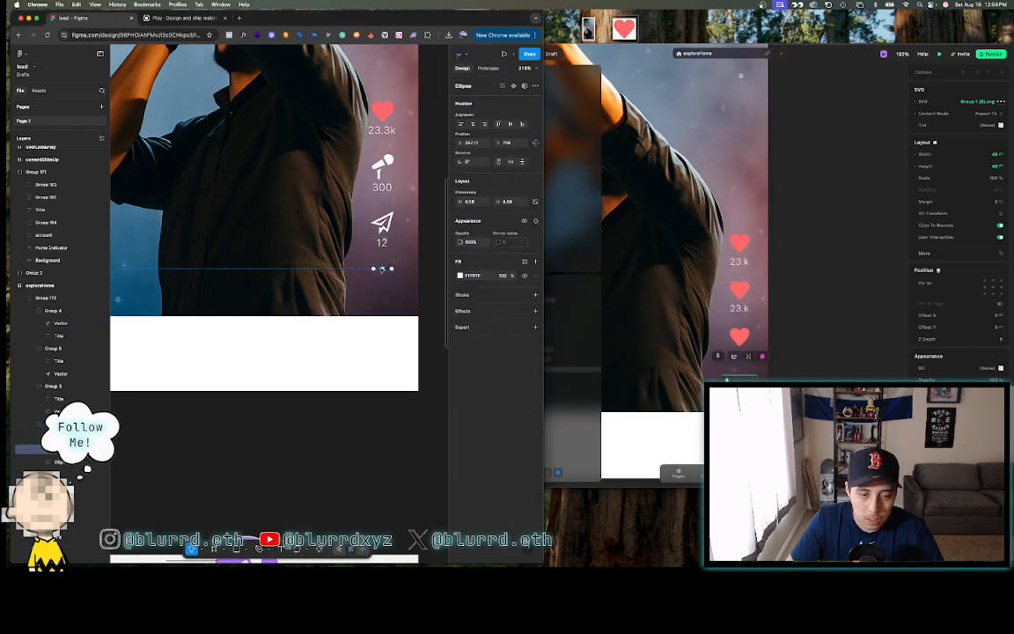
{"action": "left_click", "coordinate": [373, 269]}
{"action": "left_click", "coordinate": [373, 280]}
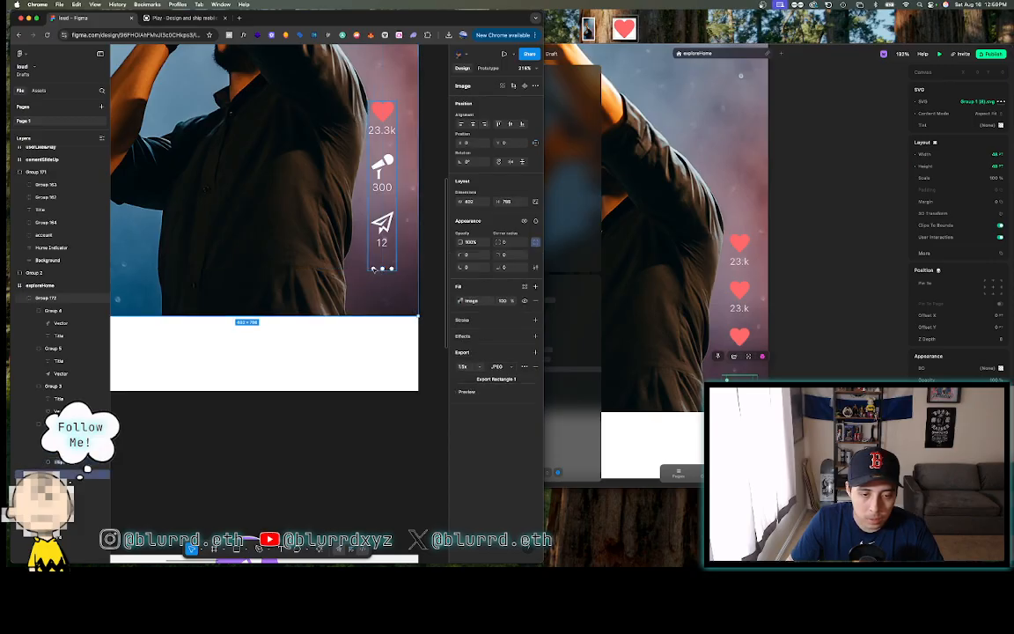
{"action": "double_click", "coordinate": [375, 270]}
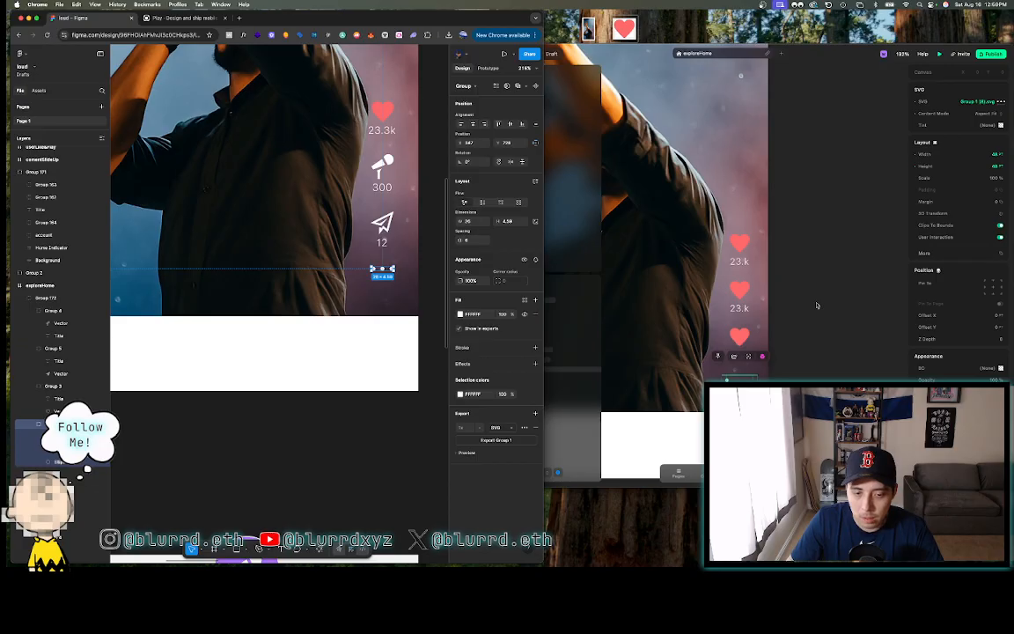
{"action": "left_click", "coordinate": [995, 167]}
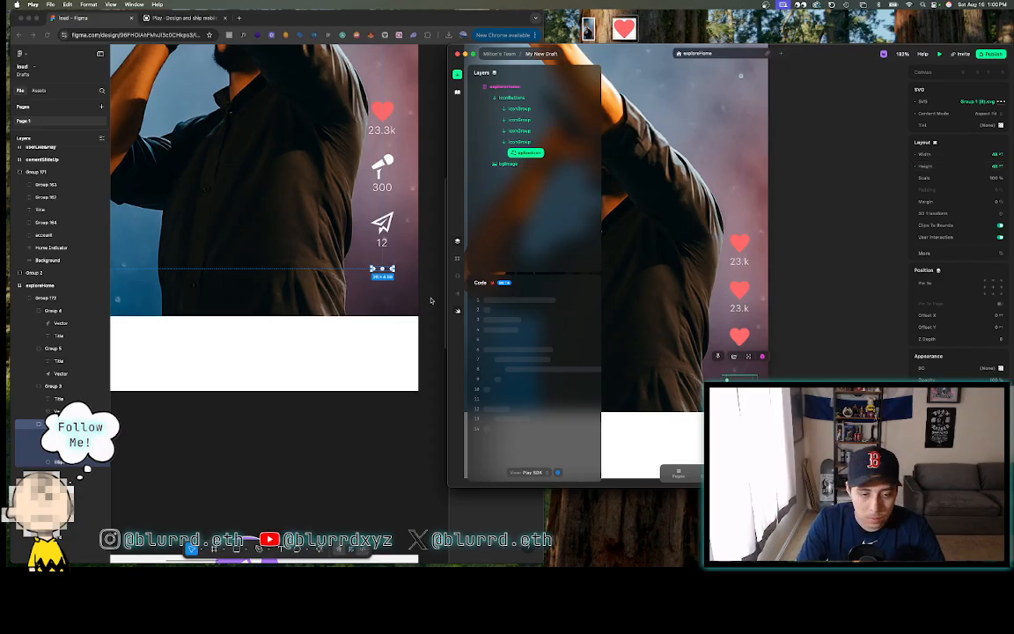
- Size the dots SVG to 26 wide by 4.5 high, keeping Aspect Fit
{"action": "left_click", "coordinate": [985, 165]}
{"action": "type", "text": "4.5"}
{"action": "key", "text": "Return"}
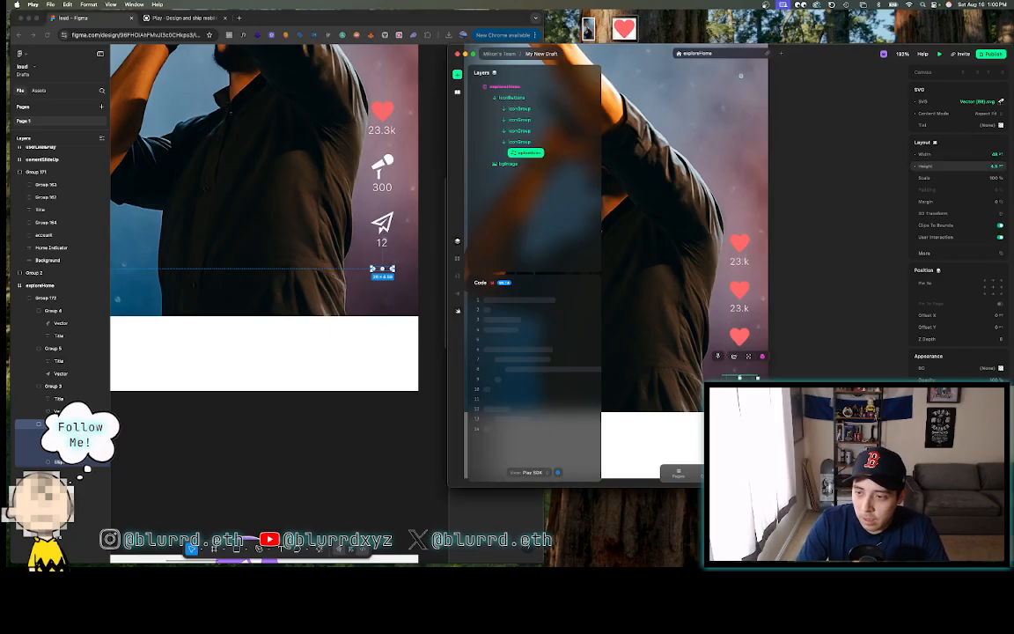
{"action": "left_click", "coordinate": [990, 154]}
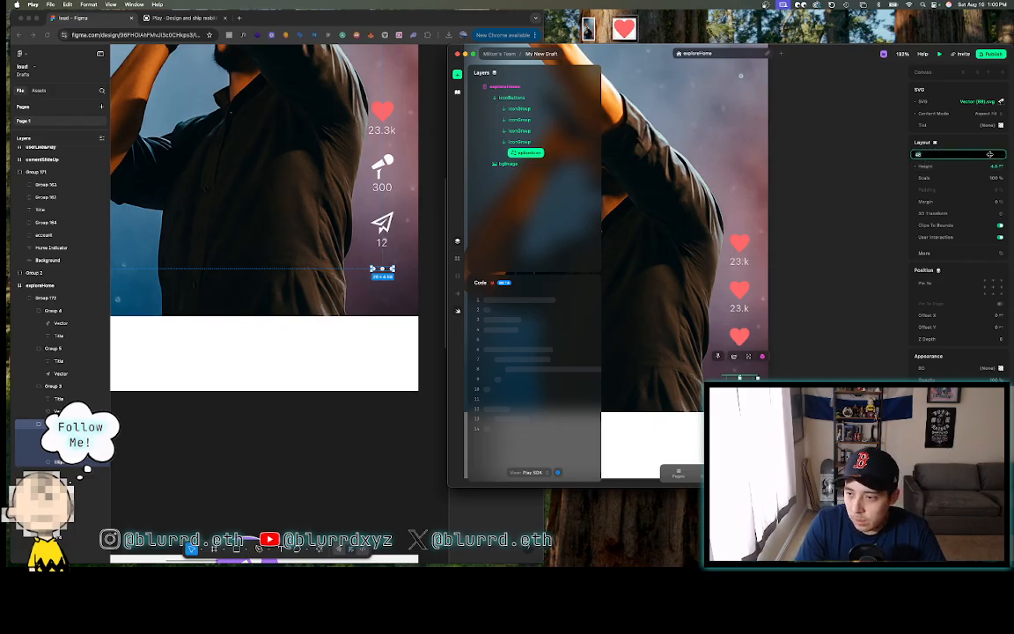
{"action": "type", "text": "26"}
{"action": "key", "text": "Return"}
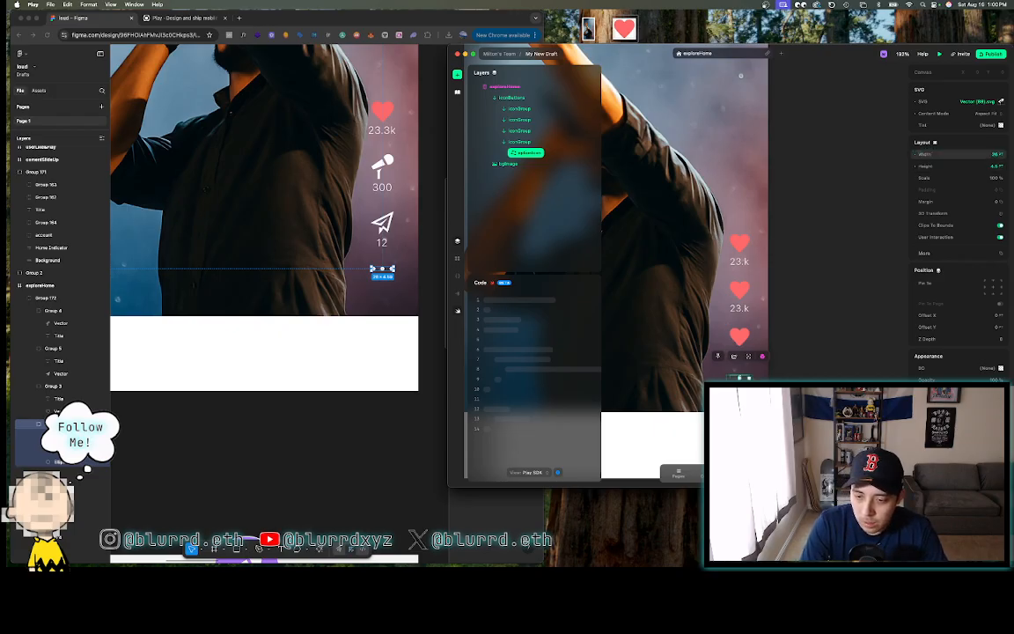
{"action": "left_click", "coordinate": [987, 114]}
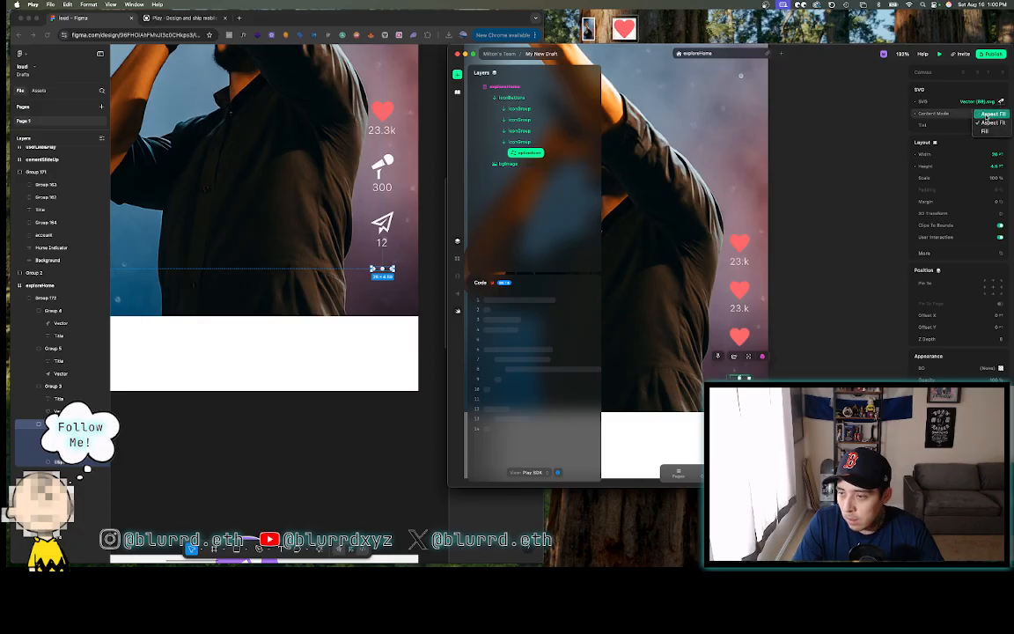
{"action": "left_click", "coordinate": [988, 123]}
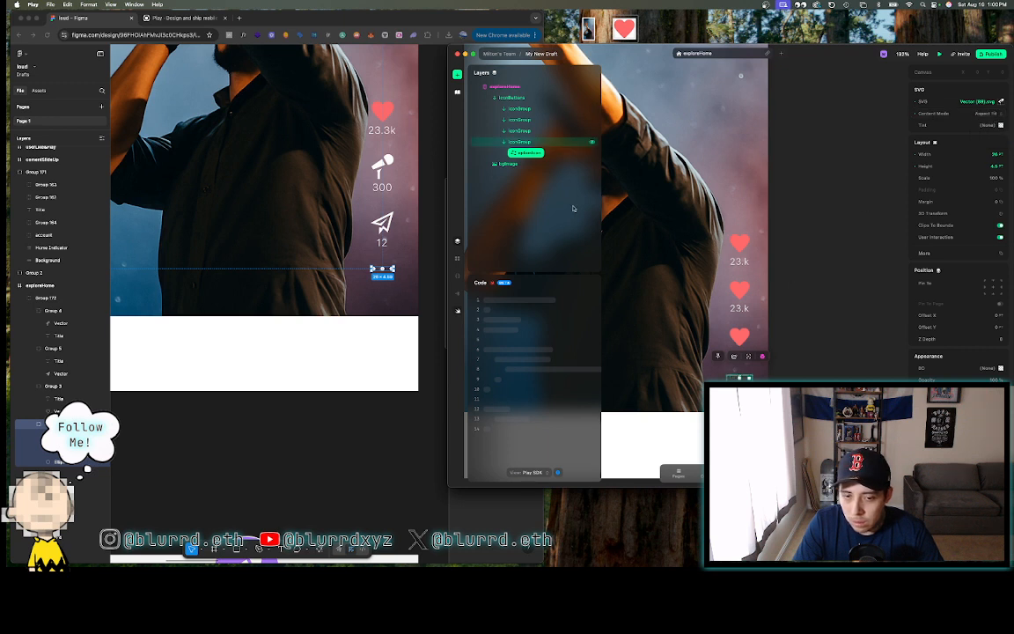
- Compare the fourth icon group with the three-dots group's size in Figma
{"action": "left_click", "coordinate": [530, 141]}
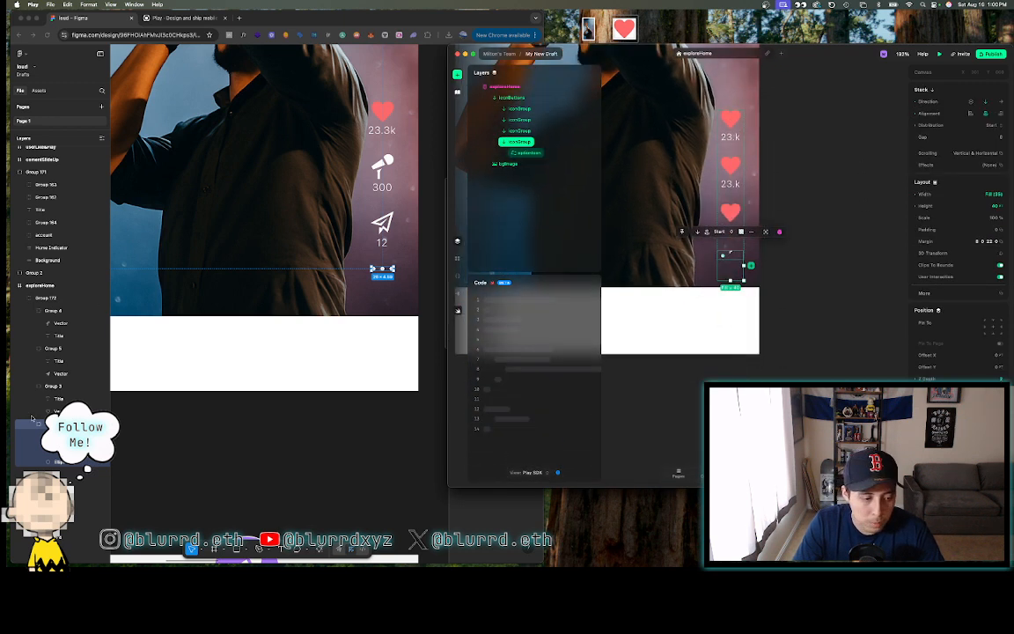
{"action": "left_click", "coordinate": [167, 427]}
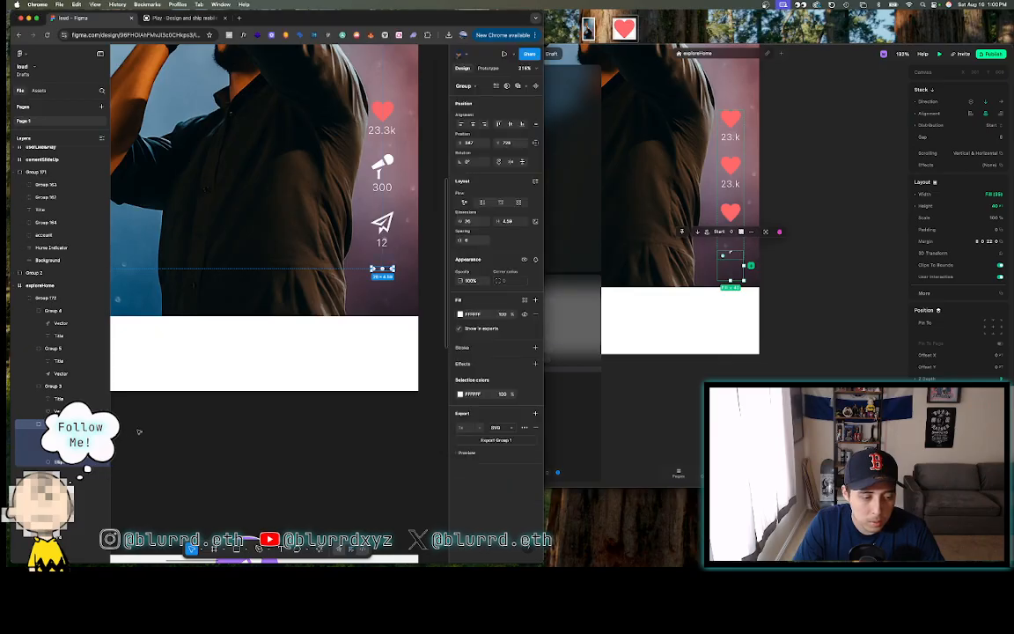
{"action": "left_click", "coordinate": [138, 431]}
{"action": "left_click", "coordinate": [77, 425]}
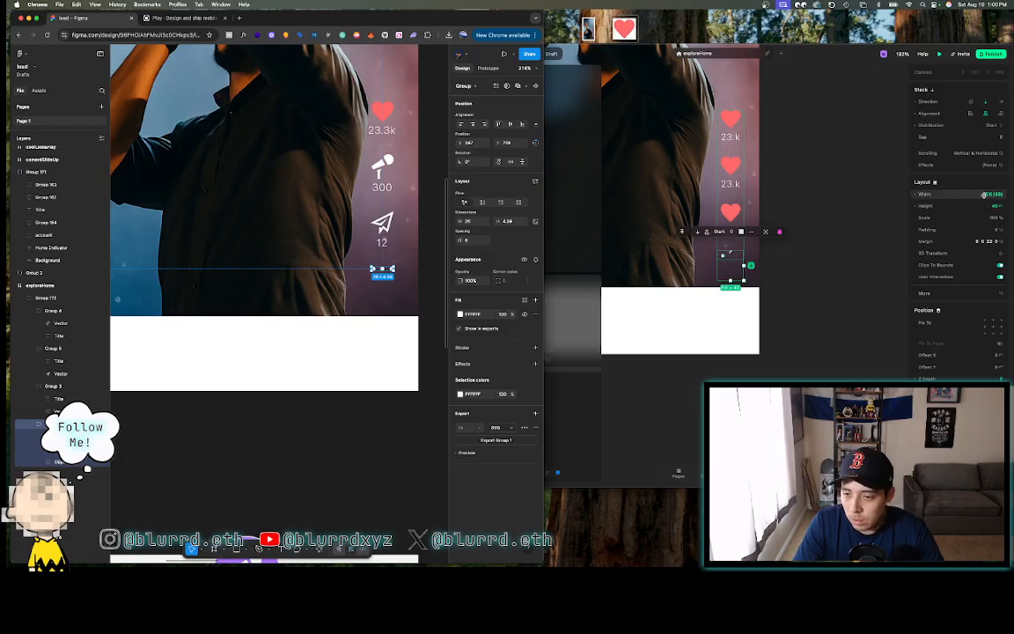
{"action": "left_click", "coordinate": [883, 253]}
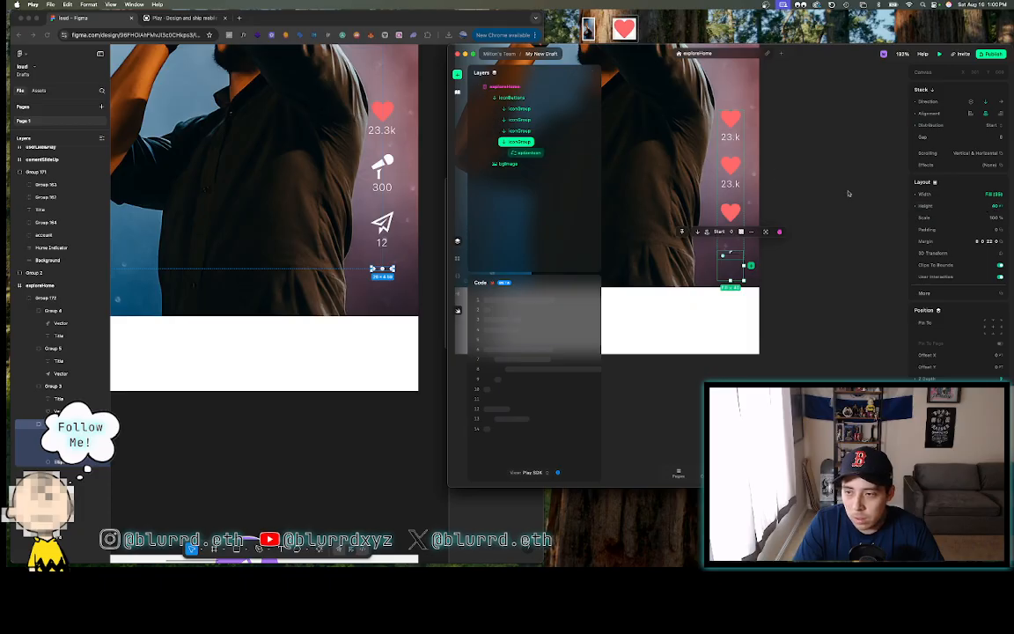
- Set the fourth iconGroup's width to 26 and height to 4.5
{"action": "left_click", "coordinate": [987, 196]}
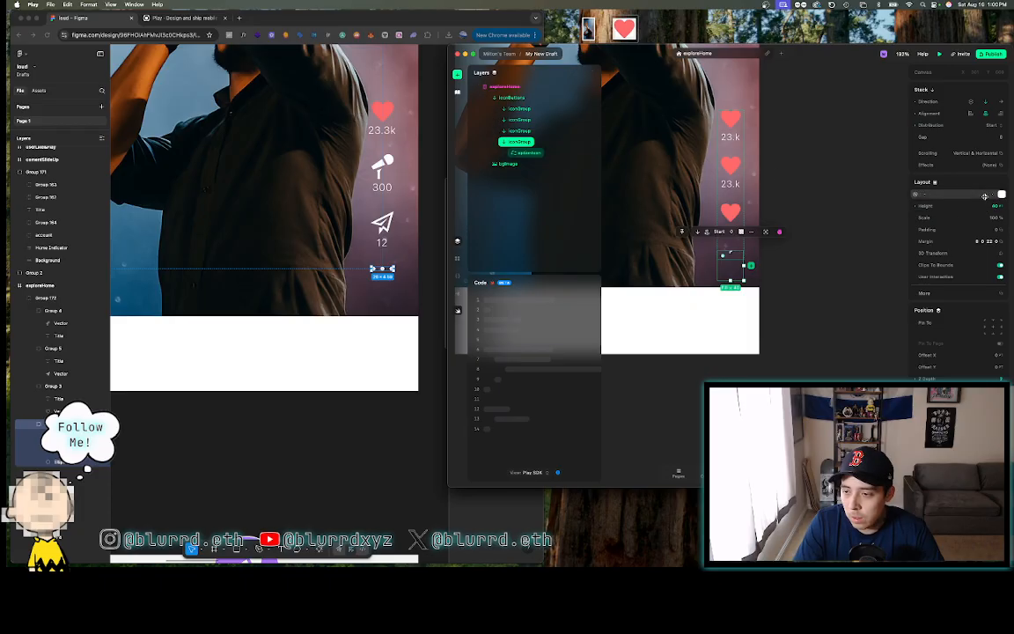
{"action": "type", "text": "26"}
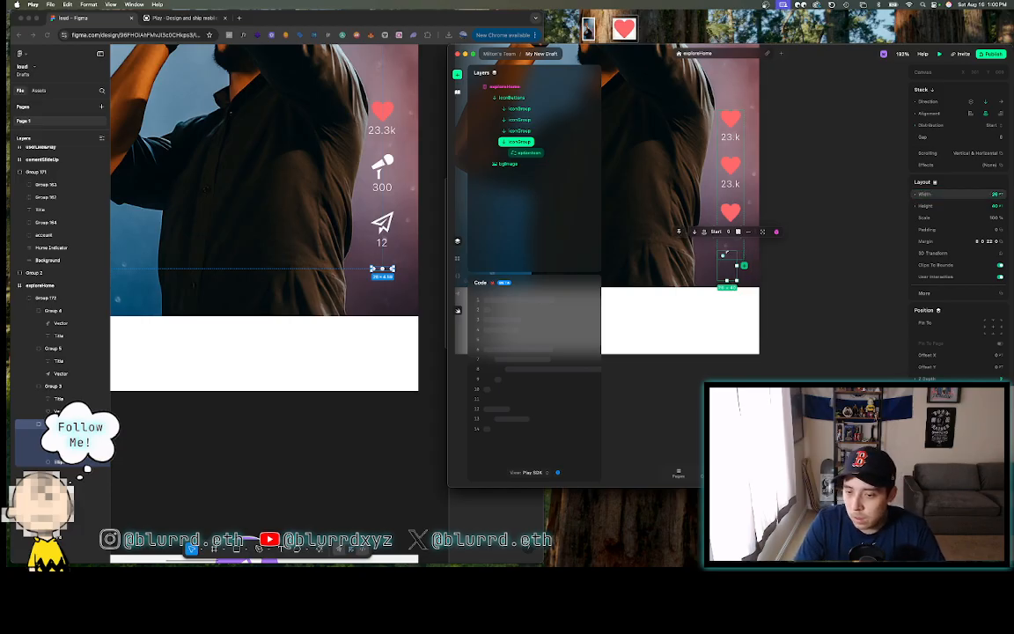
{"action": "left_click", "coordinate": [989, 206]}
{"action": "type", "text": "4.5"}
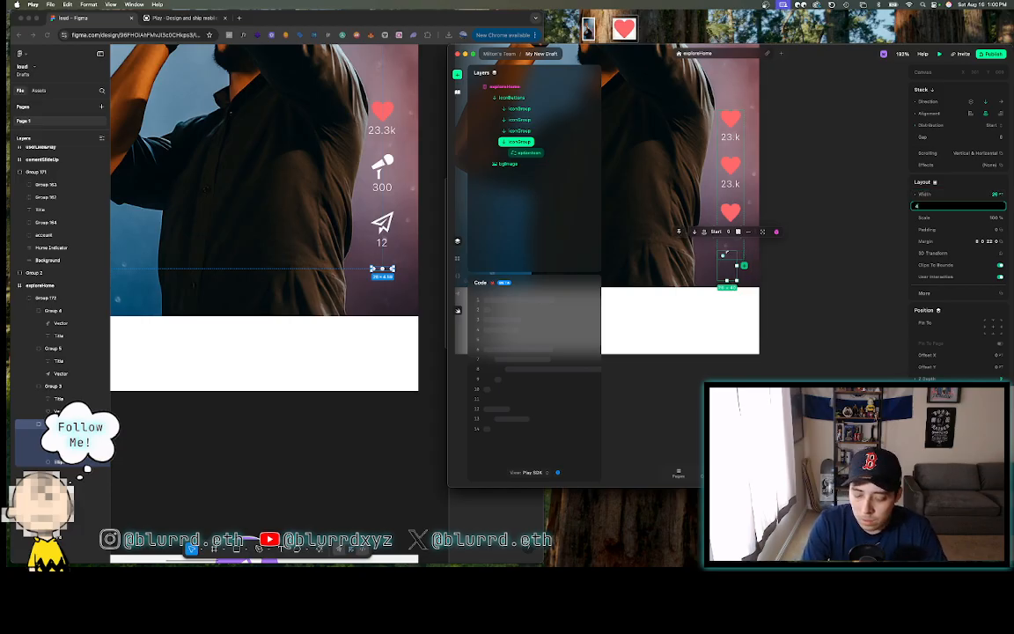
{"action": "key", "text": "Return"}
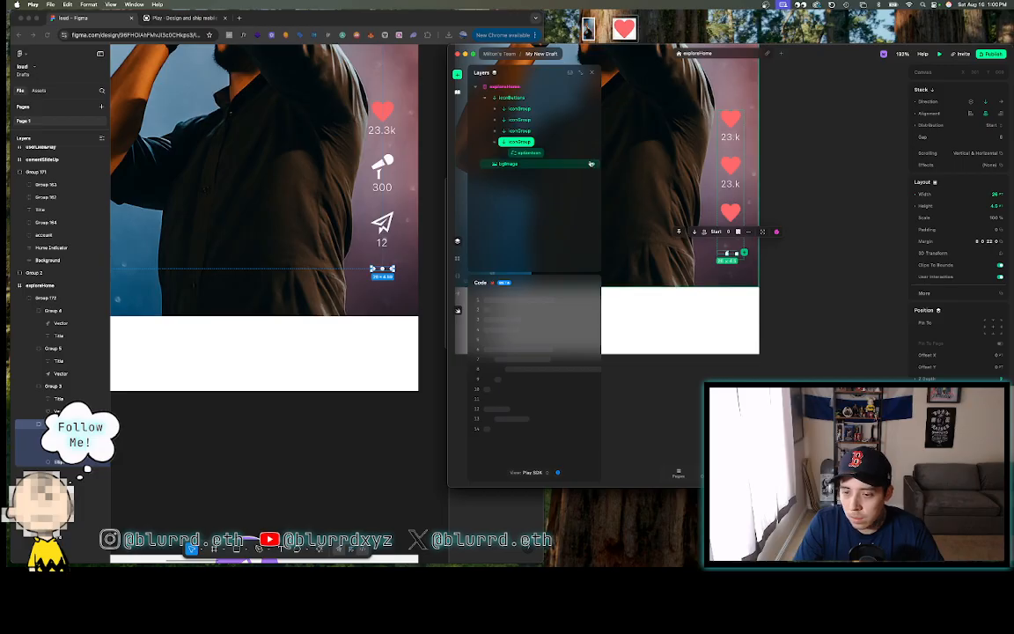
{"action": "left_click", "coordinate": [543, 154]}
{"action": "left_click", "coordinate": [977, 102]}
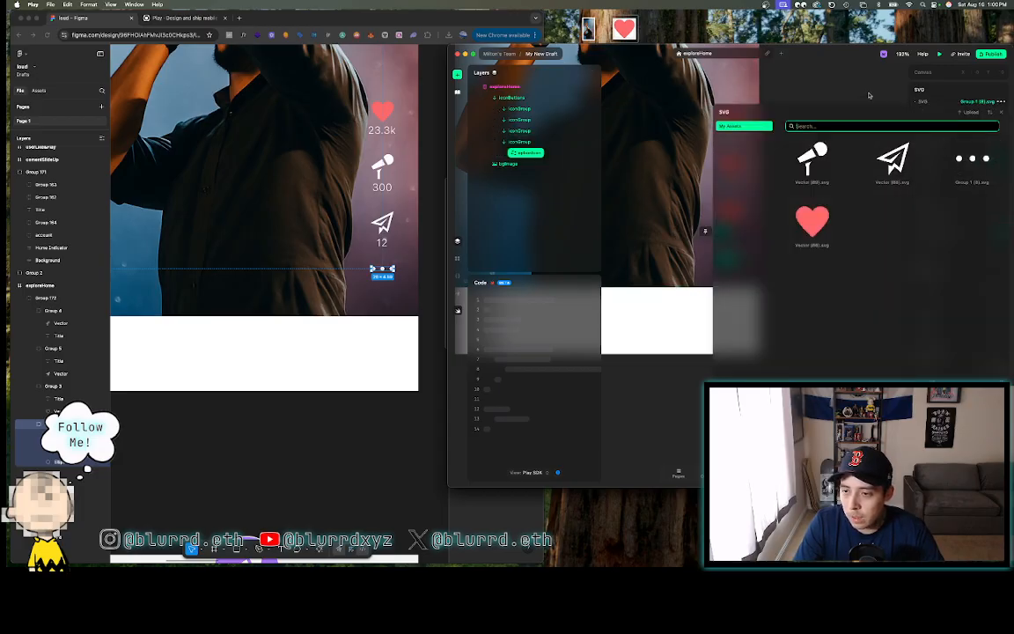
- Set a Pin To position for the three-dot icon in the bottom icon group
{"action": "left_click", "coordinate": [1002, 113]}
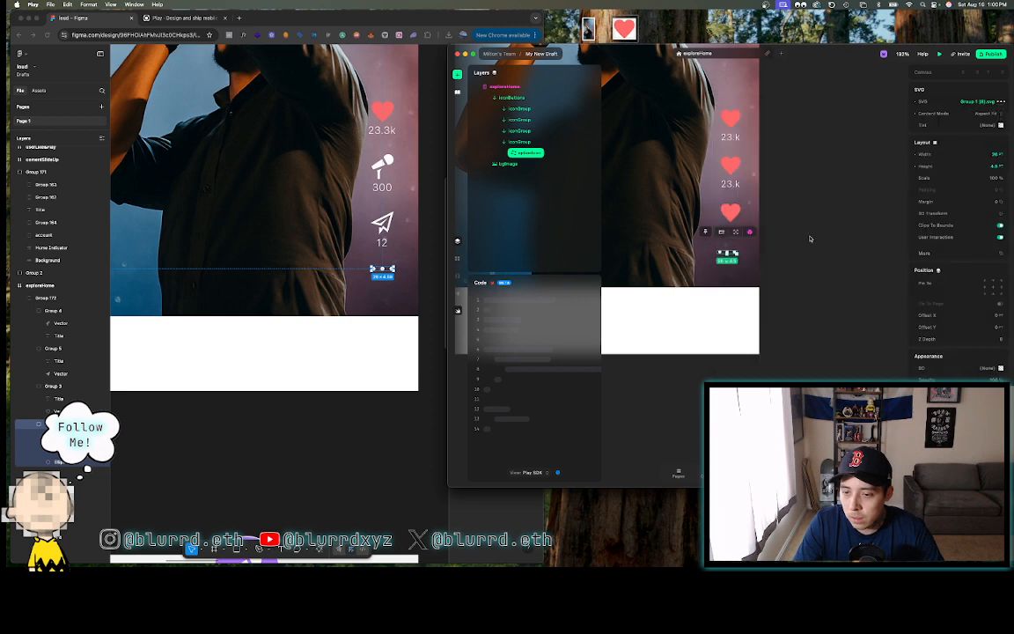
{"action": "key", "text": "Escape"}
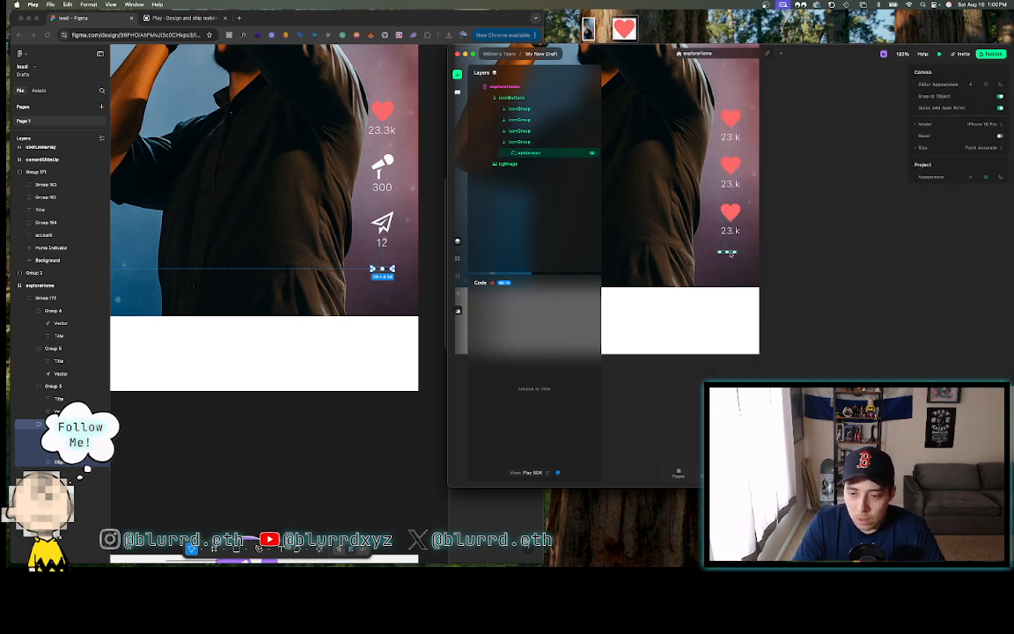
{"action": "left_click", "coordinate": [526, 151]}
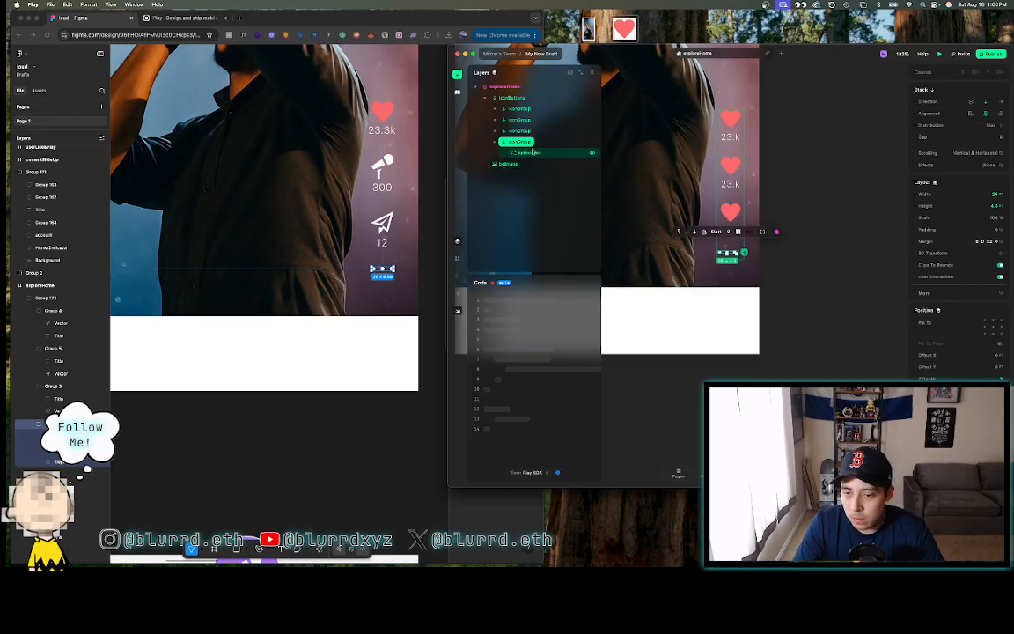
{"action": "left_click", "coordinate": [530, 99]}
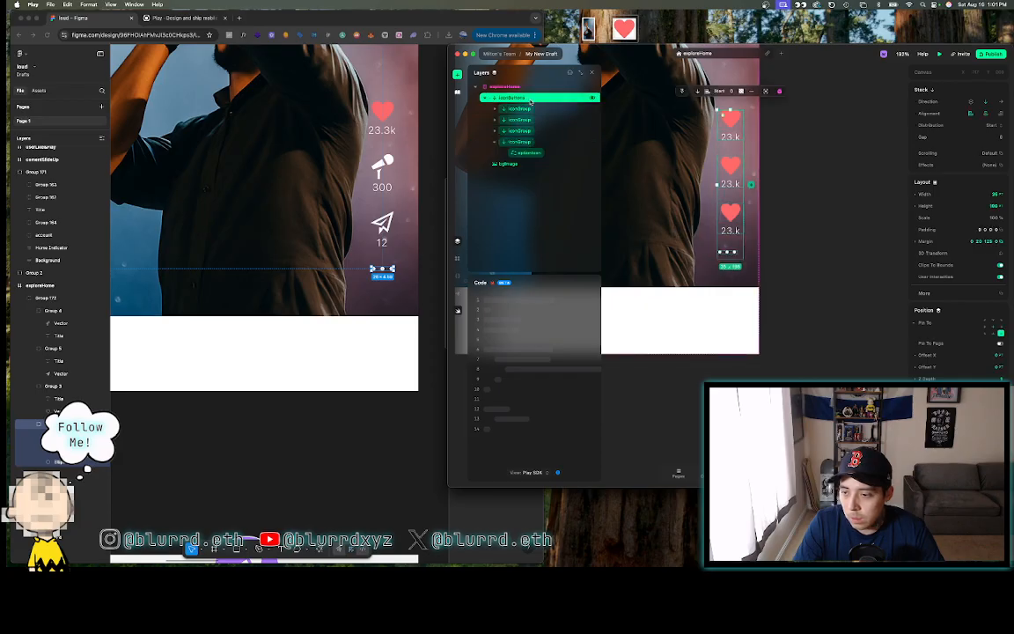
{"action": "left_click", "coordinate": [532, 142]}
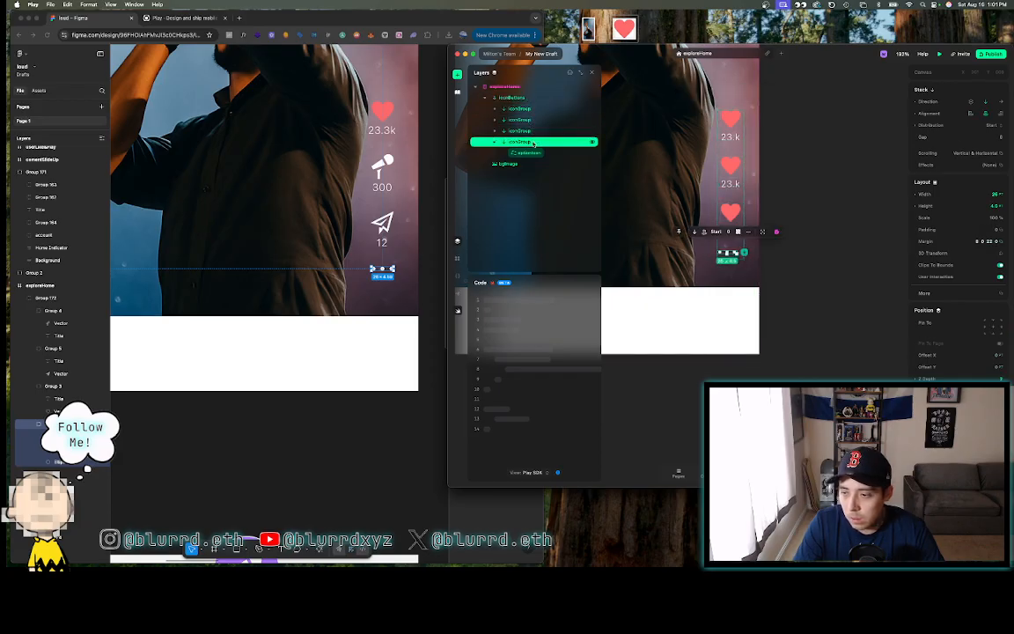
{"action": "left_click", "coordinate": [988, 241]}
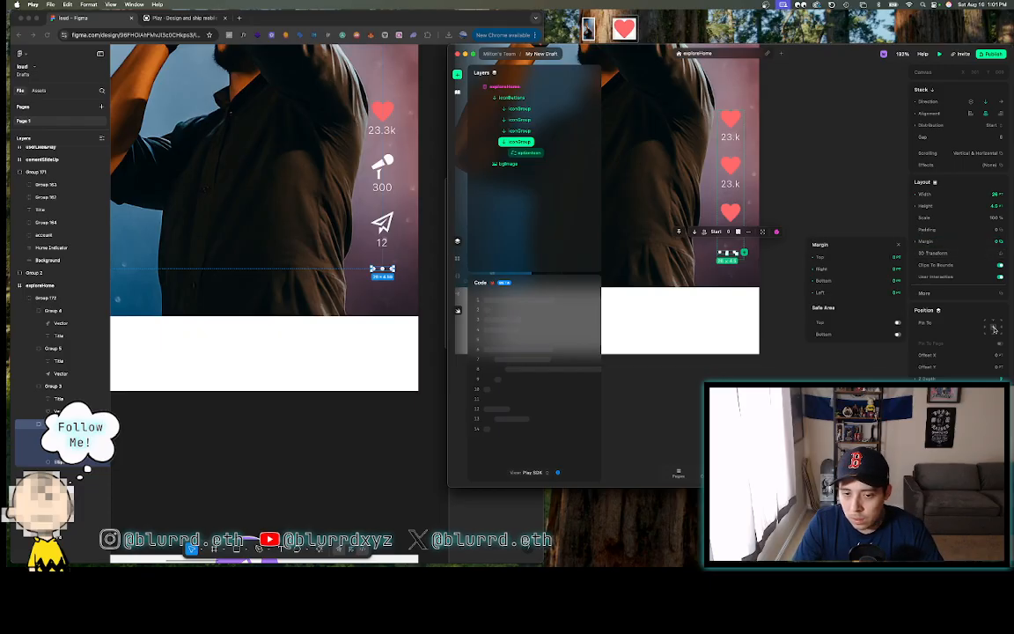
{"action": "left_click", "coordinate": [528, 152]}
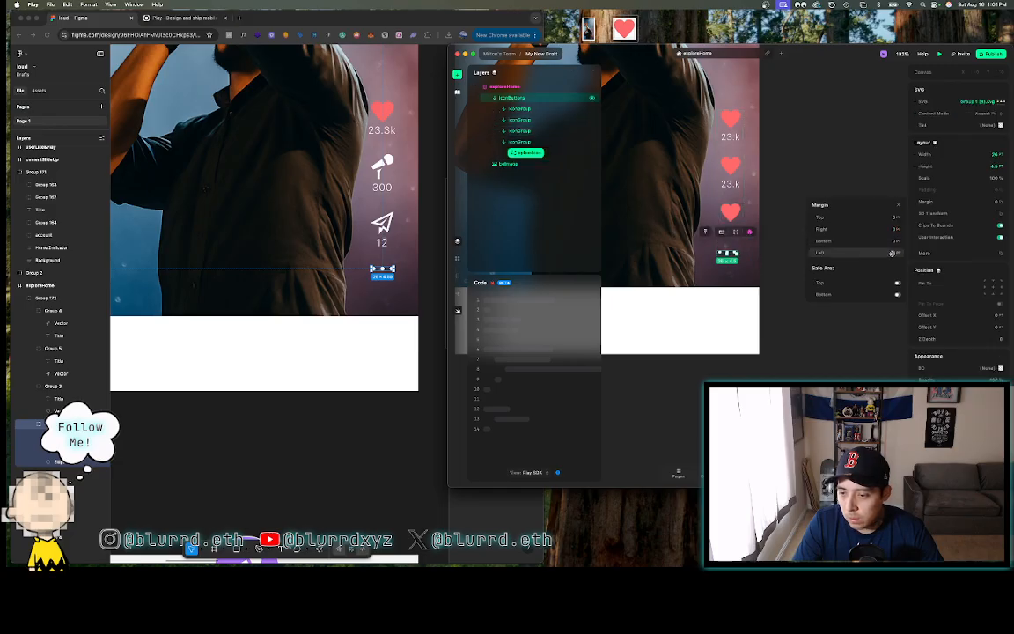
{"action": "left_click", "coordinate": [993, 287]}
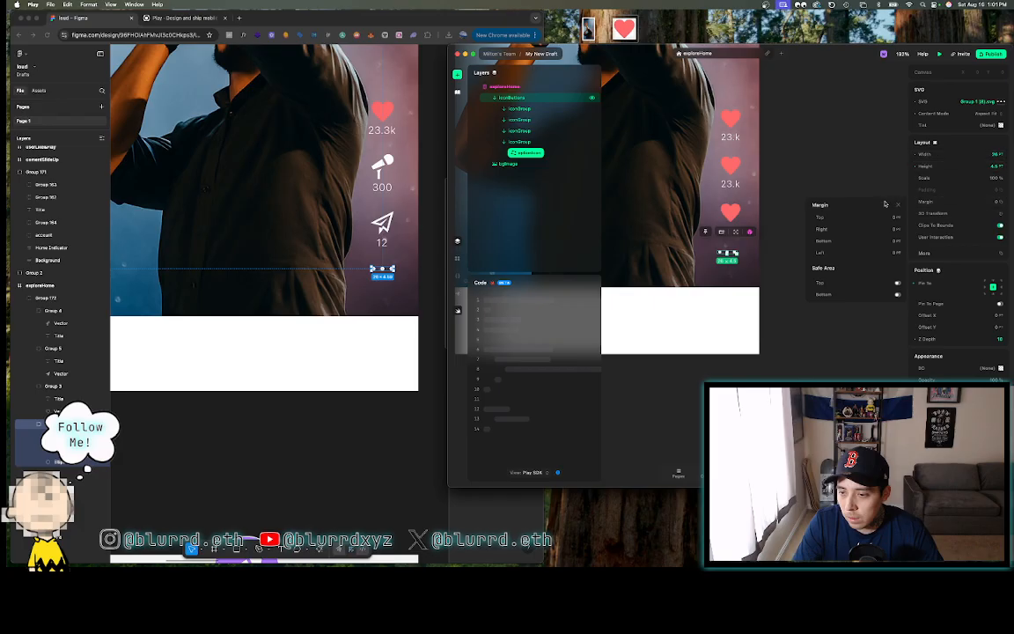
{"action": "left_click", "coordinate": [898, 205]}
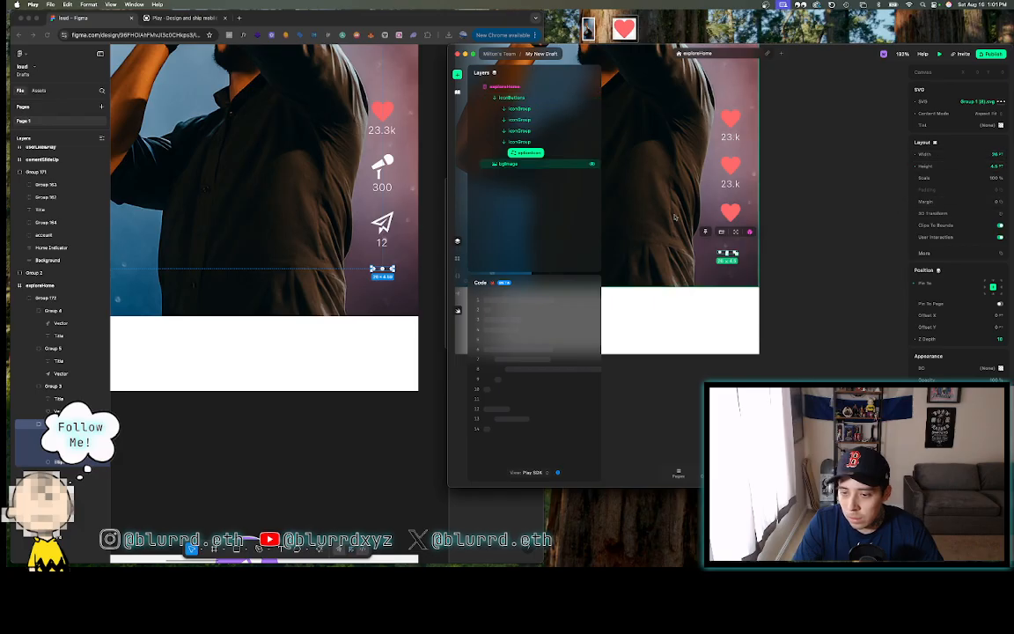
- Try alignment and pin options on the bottom iconGroup, leaving it vertical and unpinned
{"action": "left_click", "coordinate": [528, 142]}
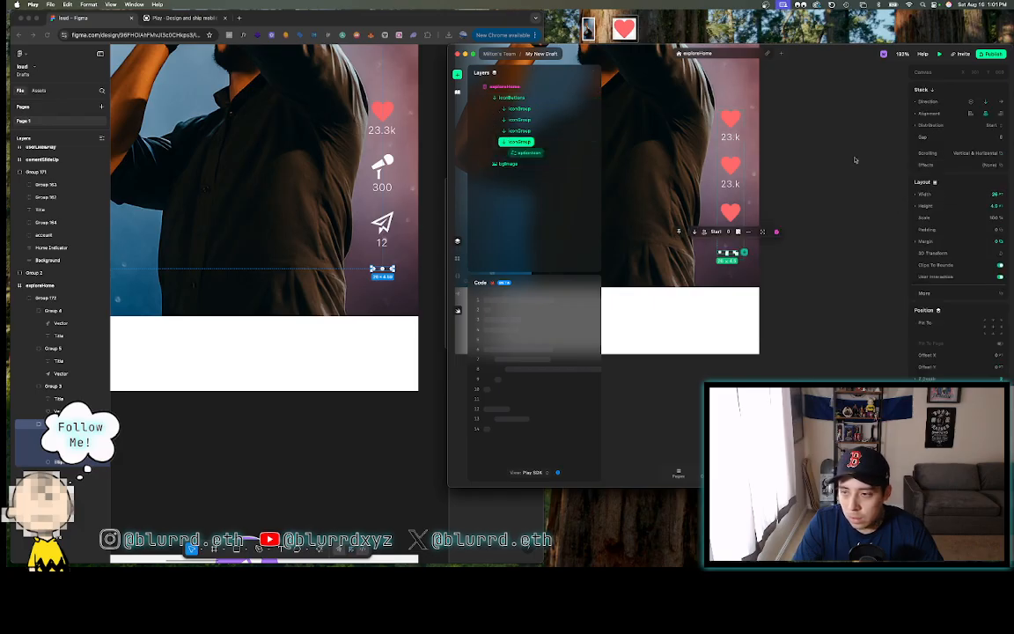
{"action": "left_click", "coordinate": [986, 114]}
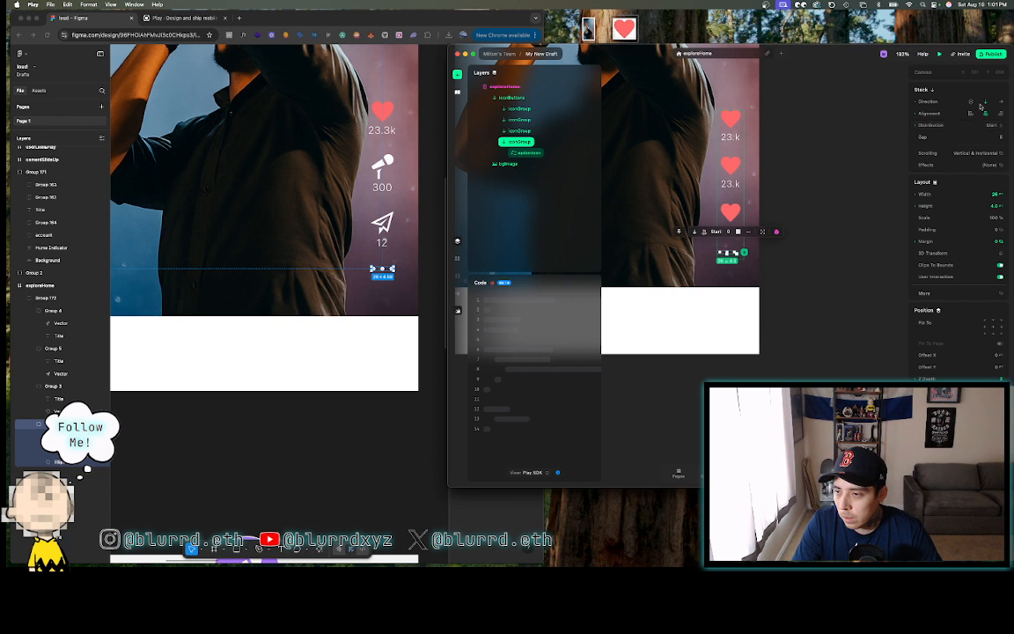
{"action": "left_click", "coordinate": [989, 103]}
{"action": "left_click", "coordinate": [986, 103]}
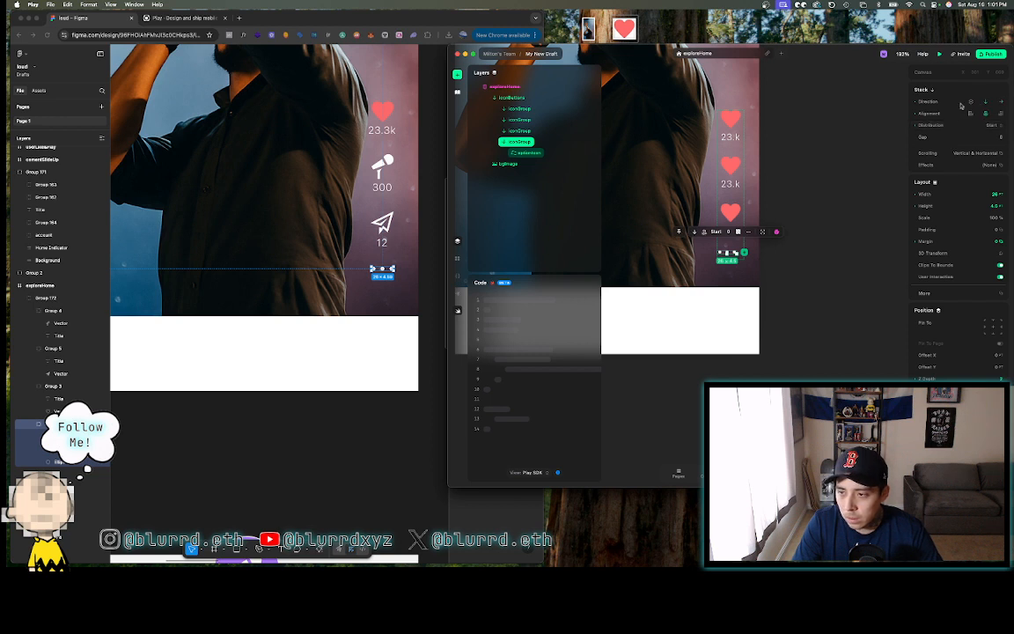
{"action": "left_click", "coordinate": [992, 328]}
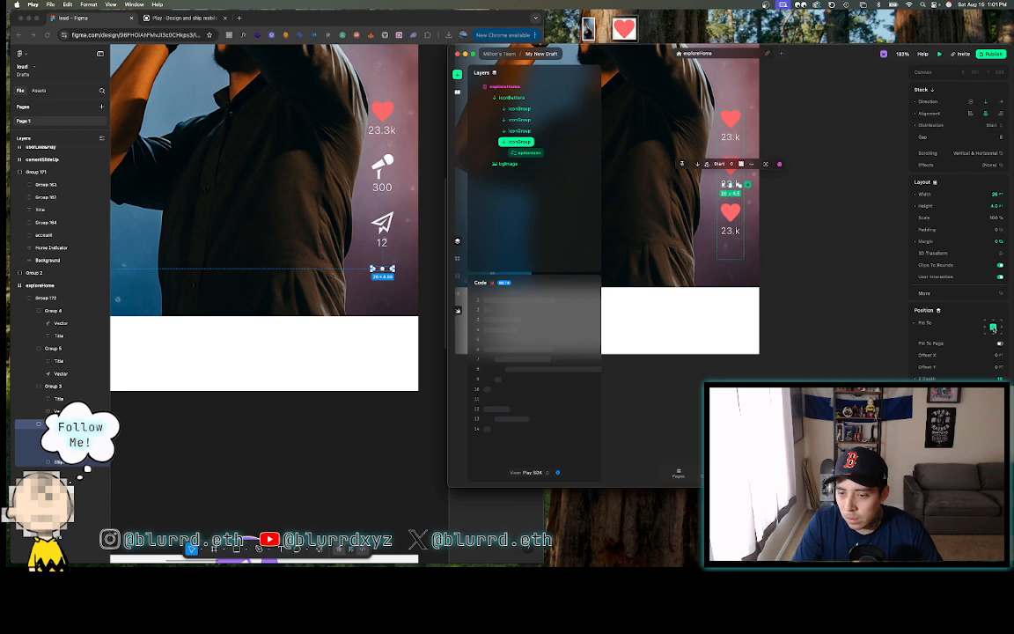
{"action": "left_click", "coordinate": [993, 327]}
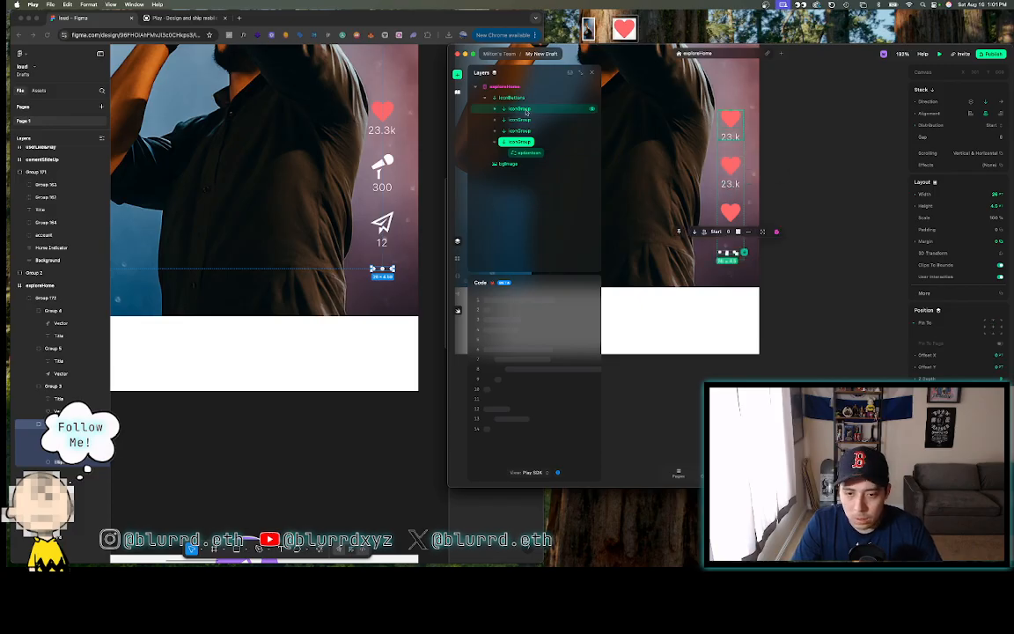
- Enter auto as the three-dot icon's left margin
{"action": "left_click", "coordinate": [548, 153]}
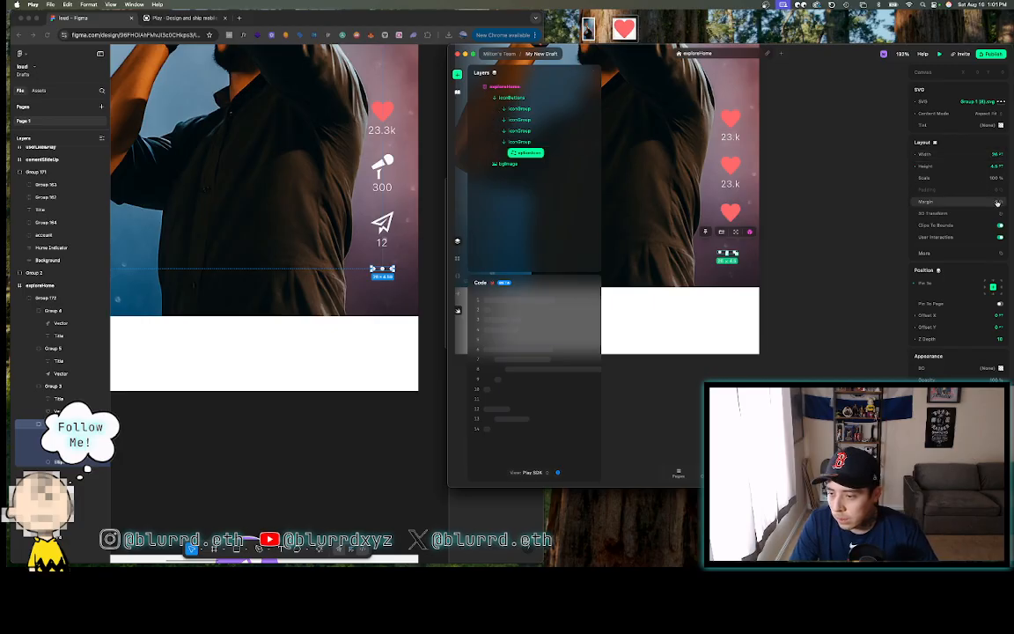
{"action": "left_click", "coordinate": [997, 203]}
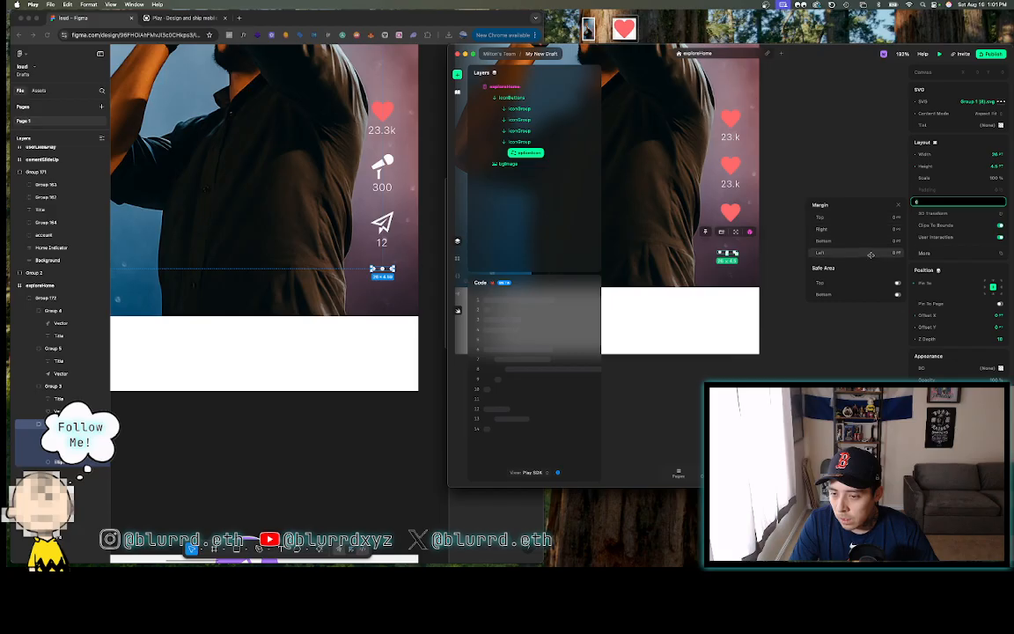
{"action": "left_click", "coordinate": [870, 252]}
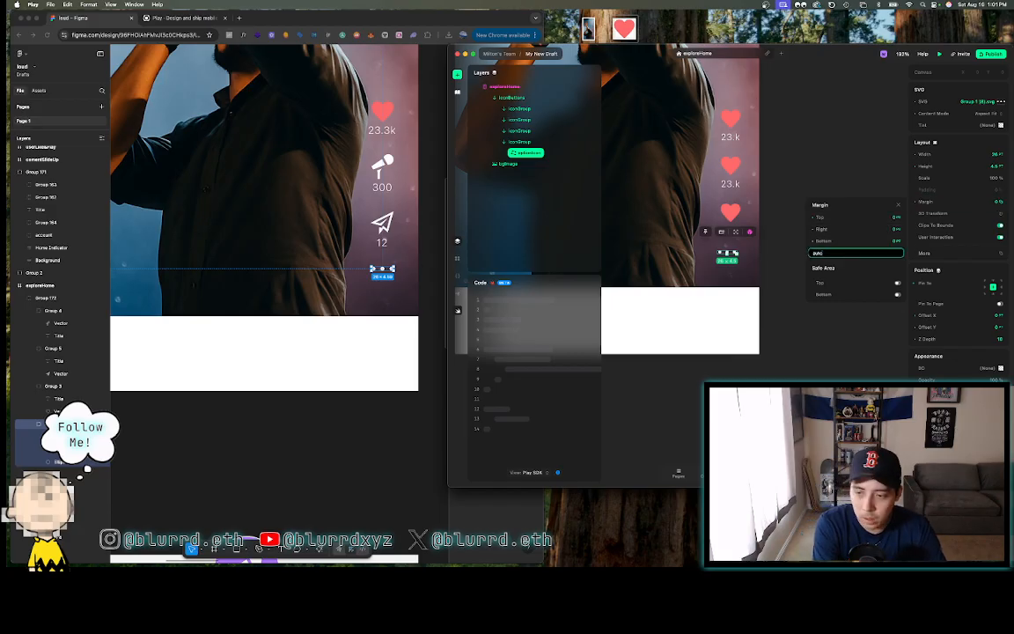
{"action": "key", "text": "Return"}
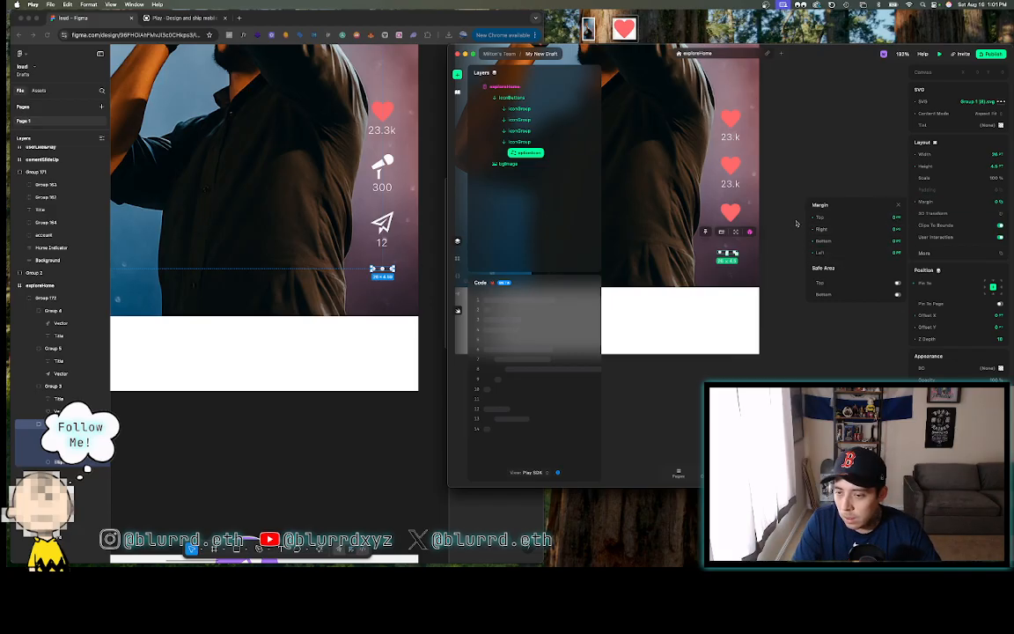
{"action": "left_click", "coordinate": [898, 205]}
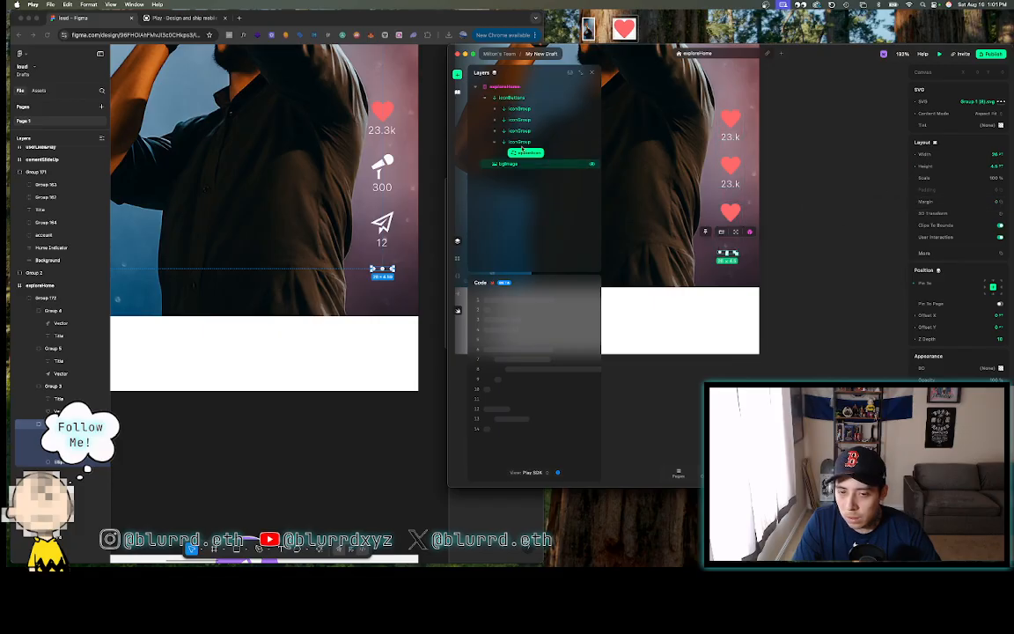
- Pick a new Stack Alignment option for the bottom icon group
{"action": "left_click", "coordinate": [522, 141]}
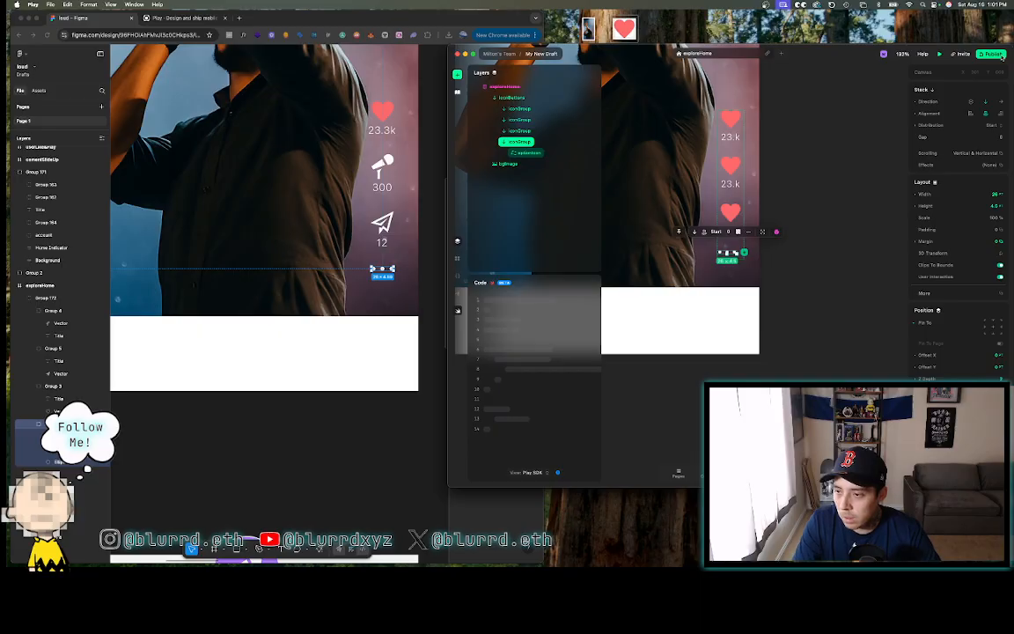
{"action": "left_click", "coordinate": [916, 114]}
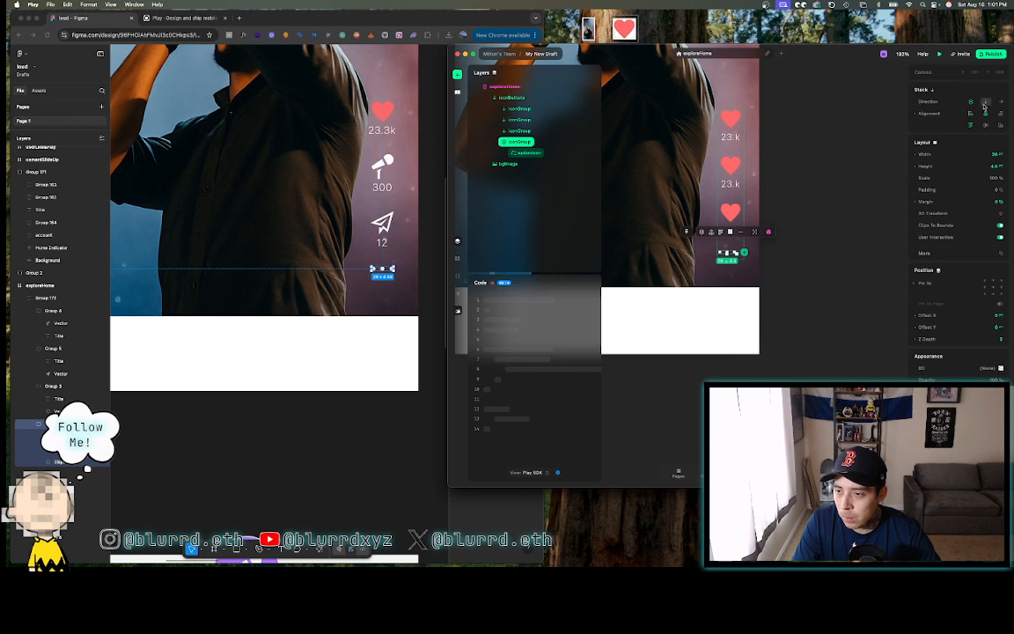
{"action": "left_click", "coordinate": [984, 114]}
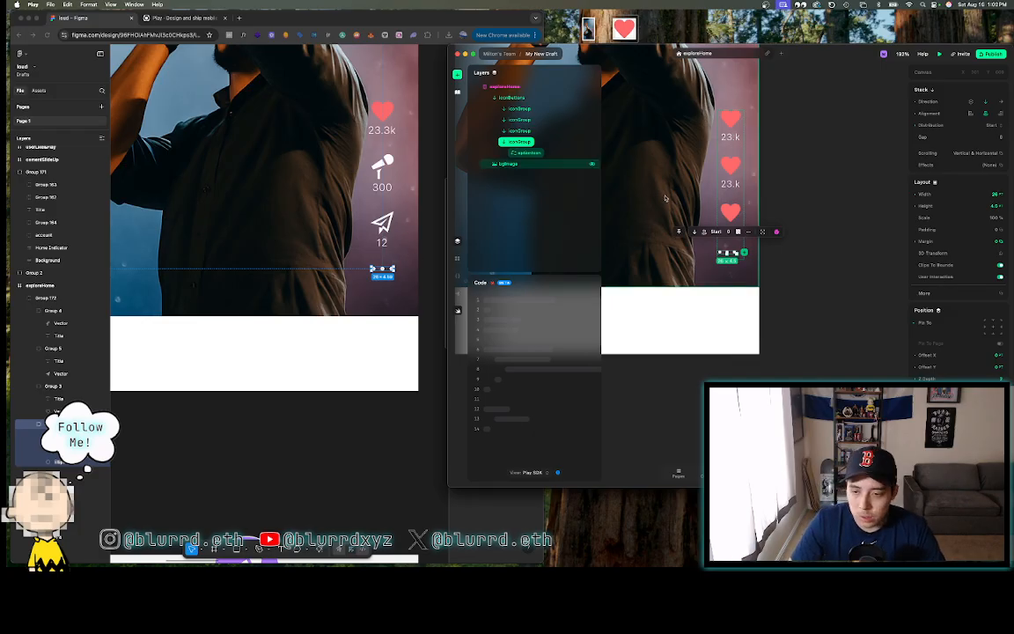
{"action": "left_click", "coordinate": [529, 153]}
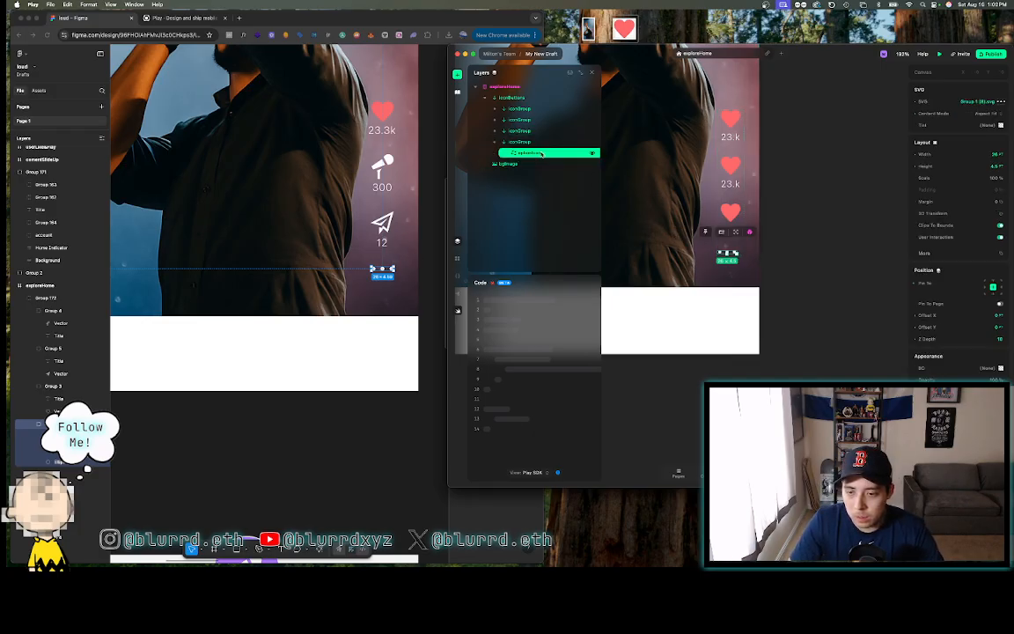
{"action": "left_click", "coordinate": [540, 143]}
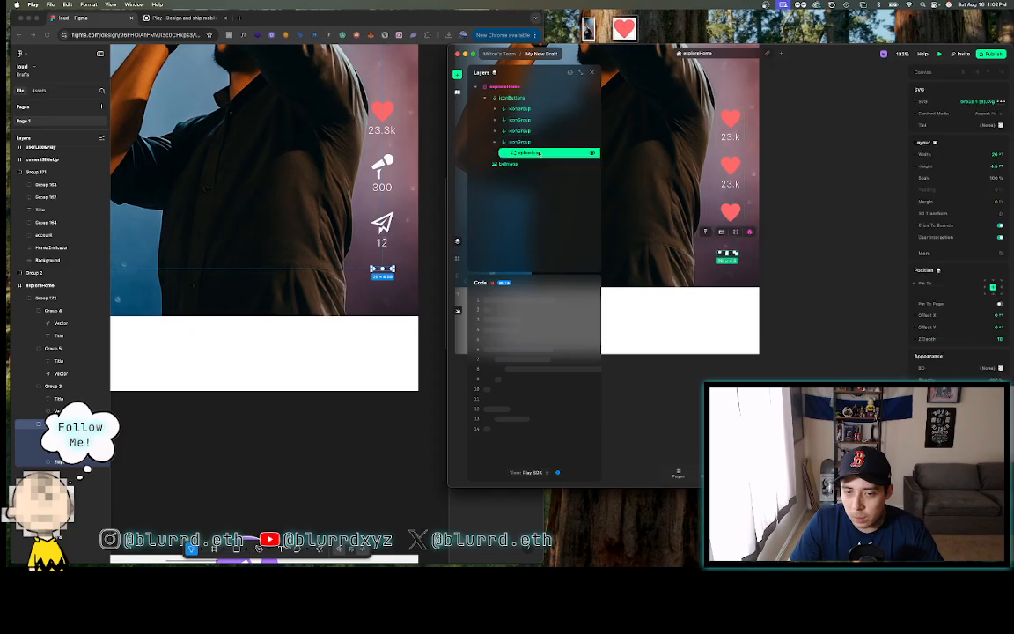
{"action": "left_click", "coordinate": [528, 152]}
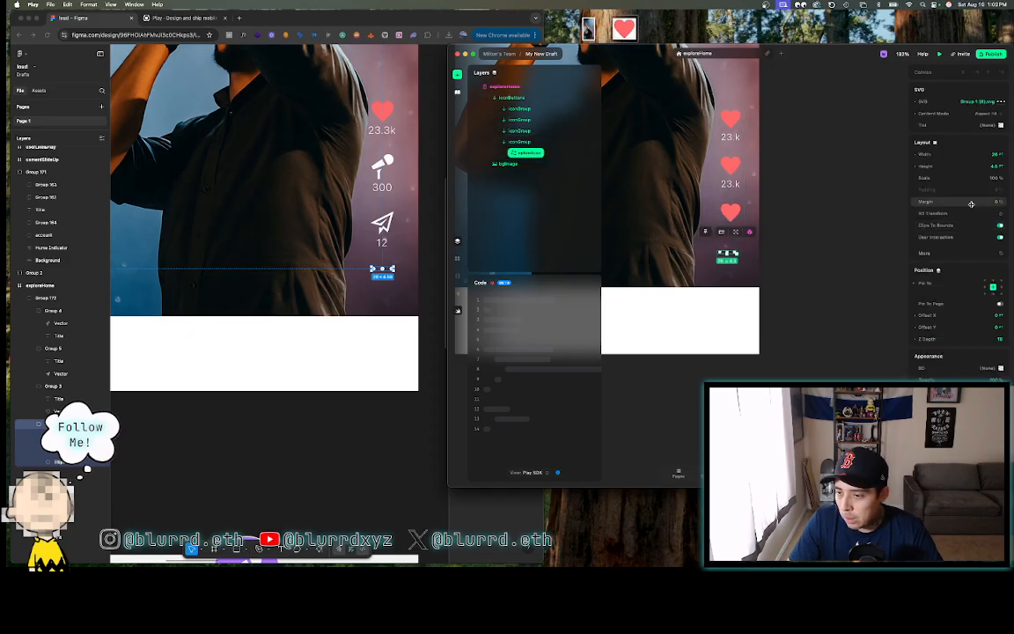
- Set the three-dot icon's margin to 4, then back to 8
{"action": "left_click", "coordinate": [974, 203]}
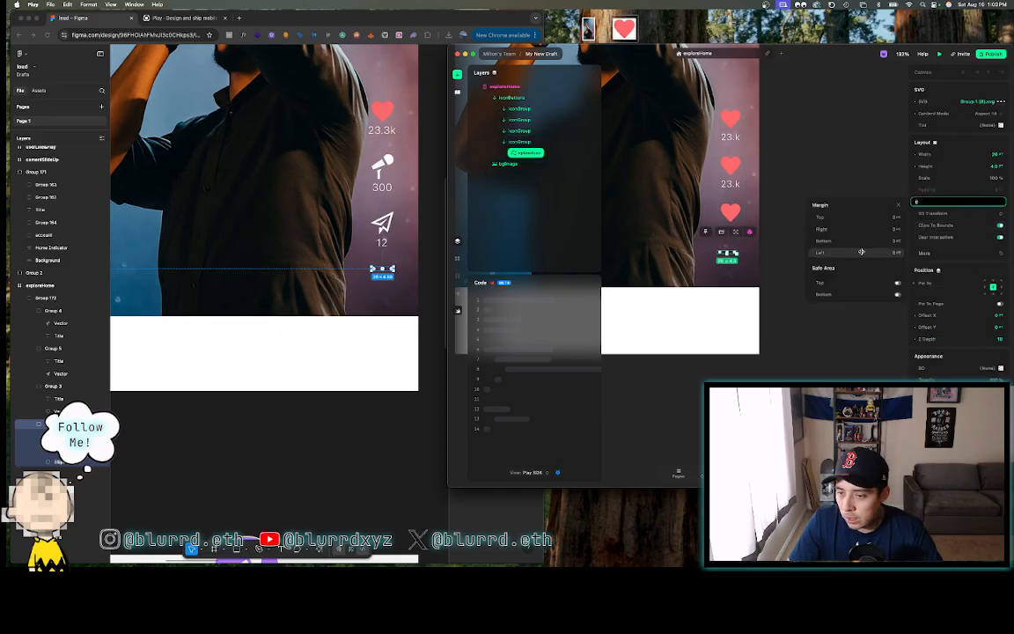
{"action": "left_click", "coordinate": [860, 253]}
{"action": "type", "text": "4"}
{"action": "key", "text": "Return"}
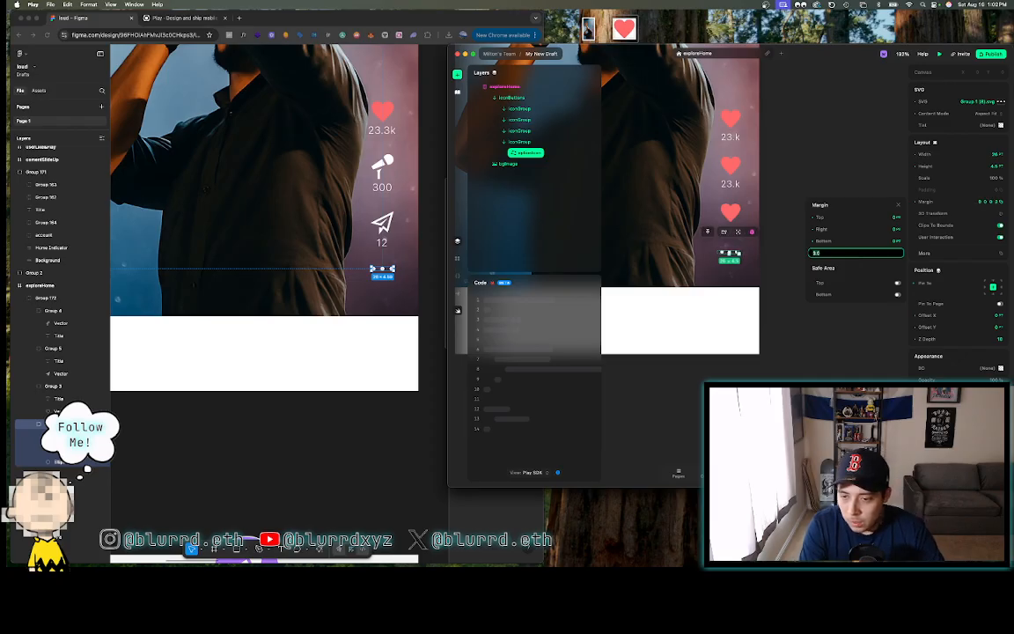
{"action": "type", "text": "8"}
{"action": "key", "text": "Return"}
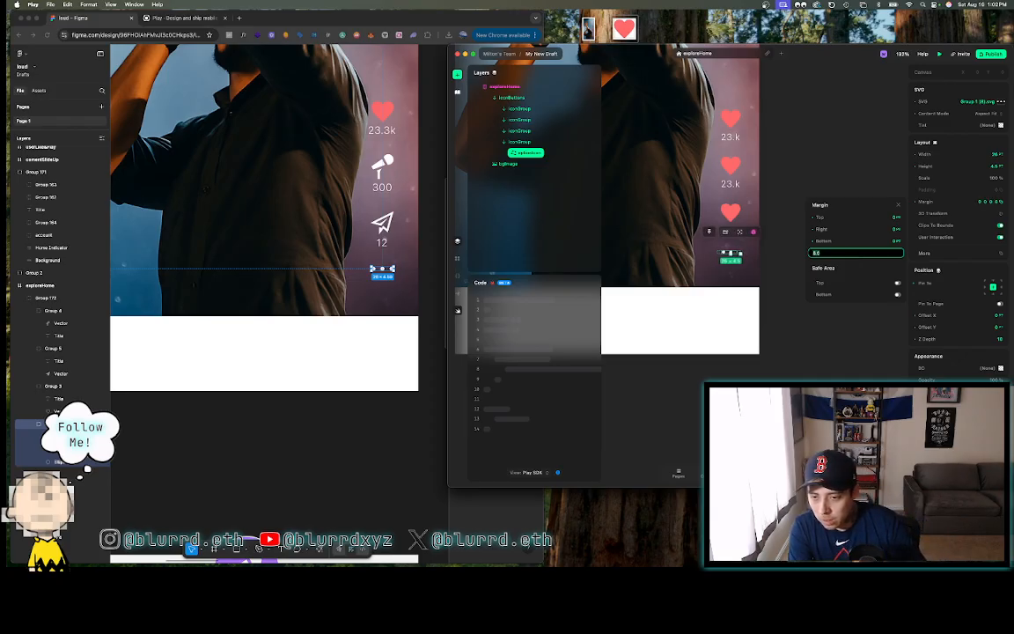
{"action": "left_click", "coordinate": [692, 115]}
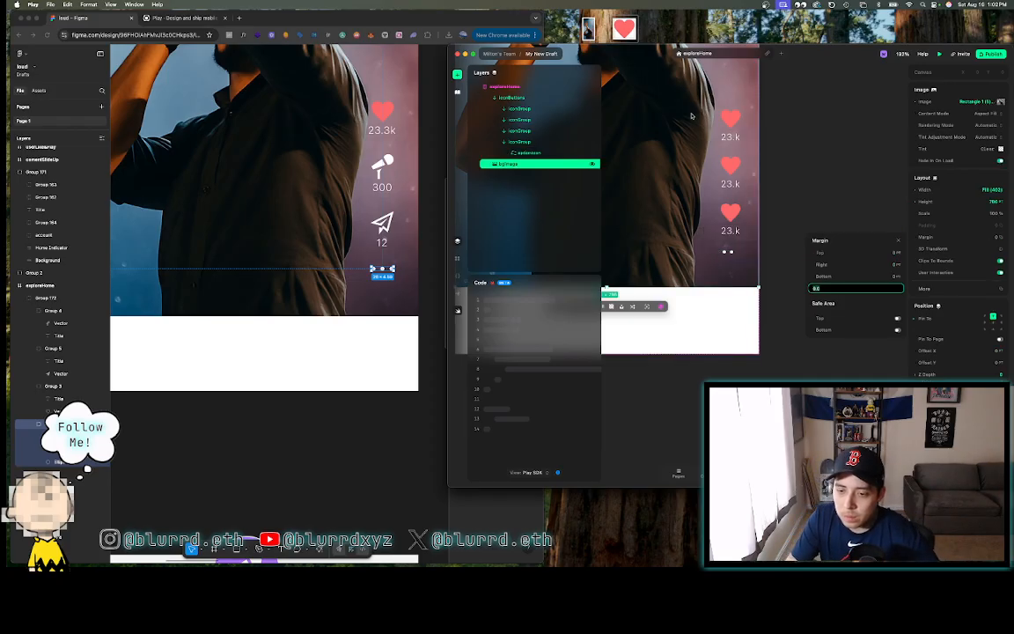
- Reset the iconButtons column's margins to 0, raising it so the dots show under the hearts
{"action": "left_click", "coordinate": [729, 254]}
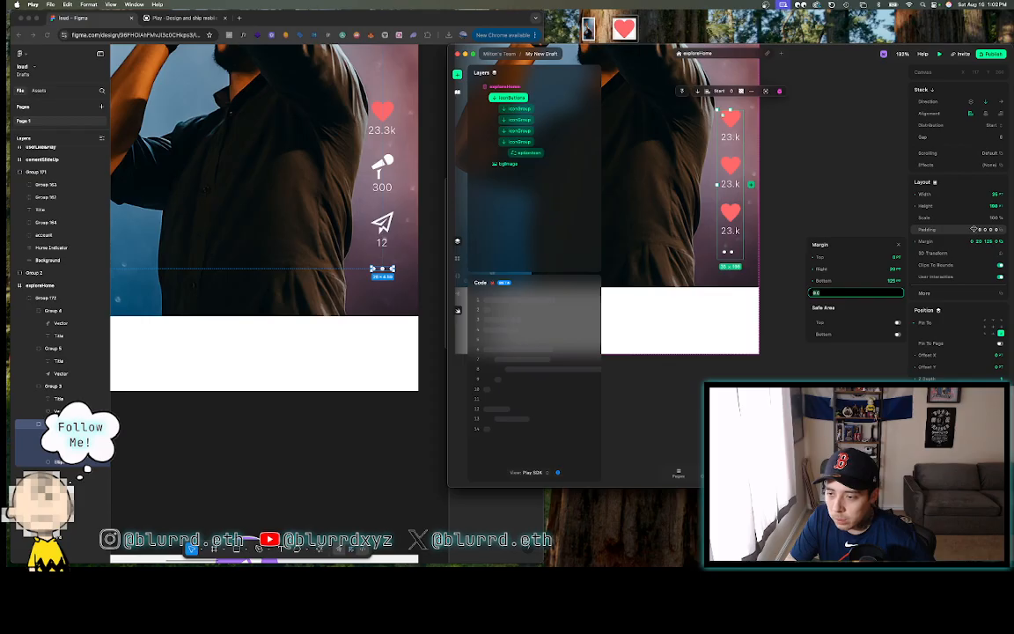
{"action": "left_click", "coordinate": [915, 242]}
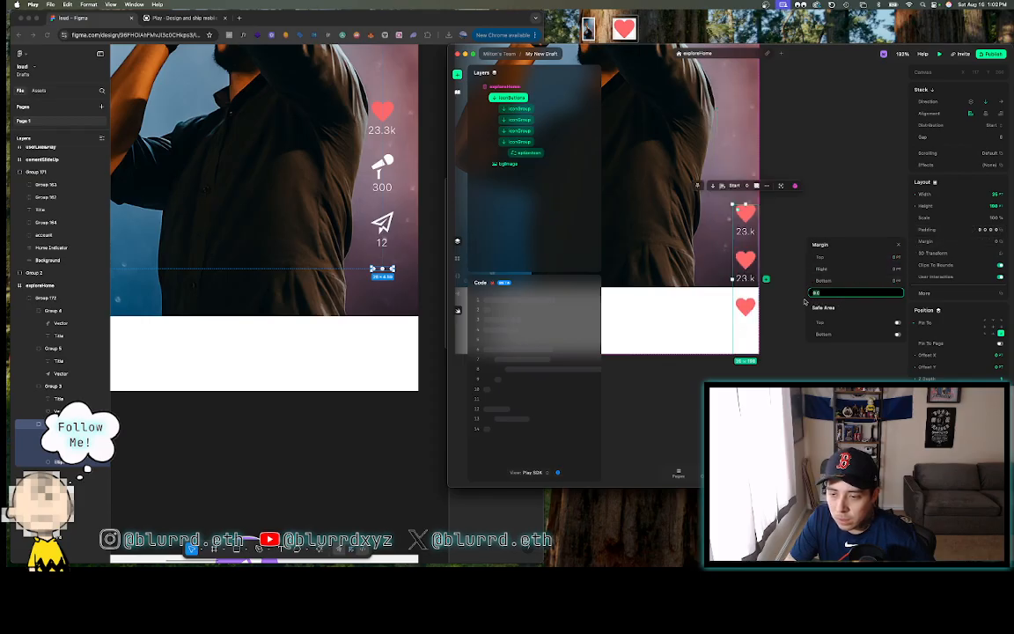
{"action": "left_click", "coordinate": [800, 302]}
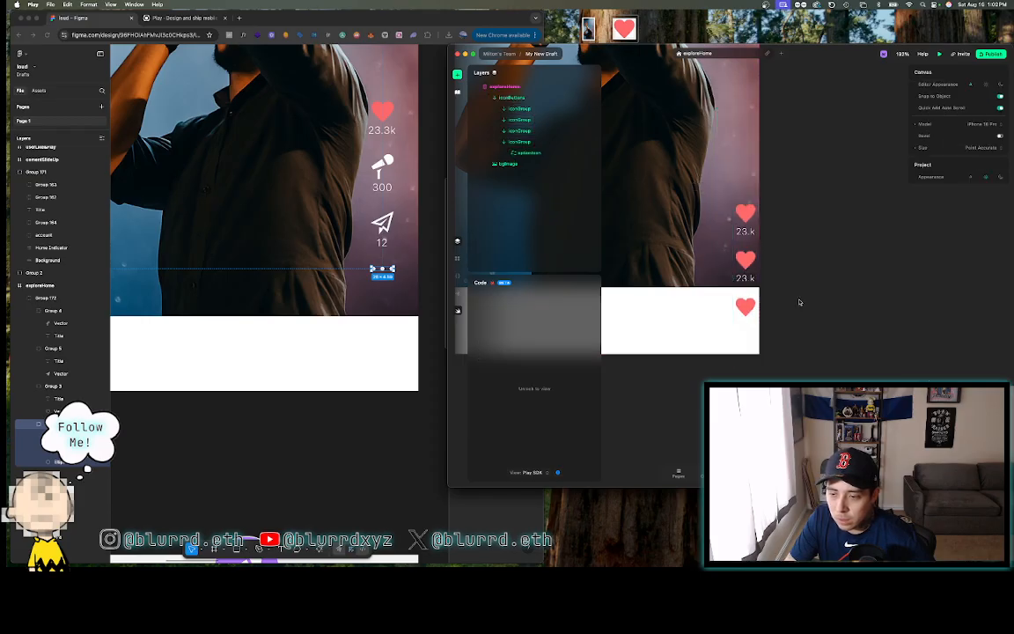
{"action": "left_click", "coordinate": [744, 301]}
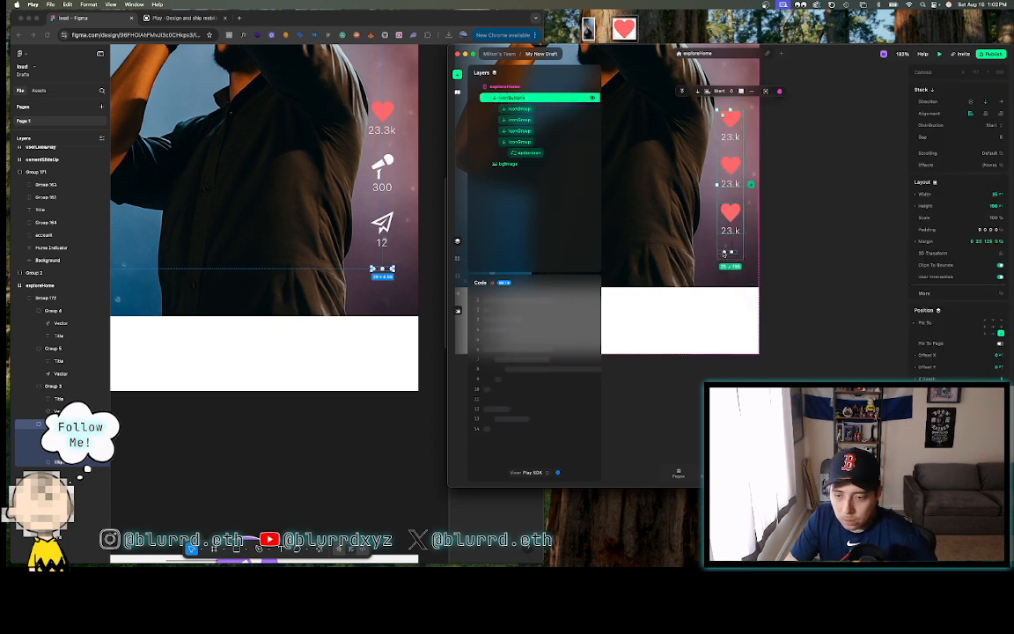
{"action": "left_click", "coordinate": [724, 252]}
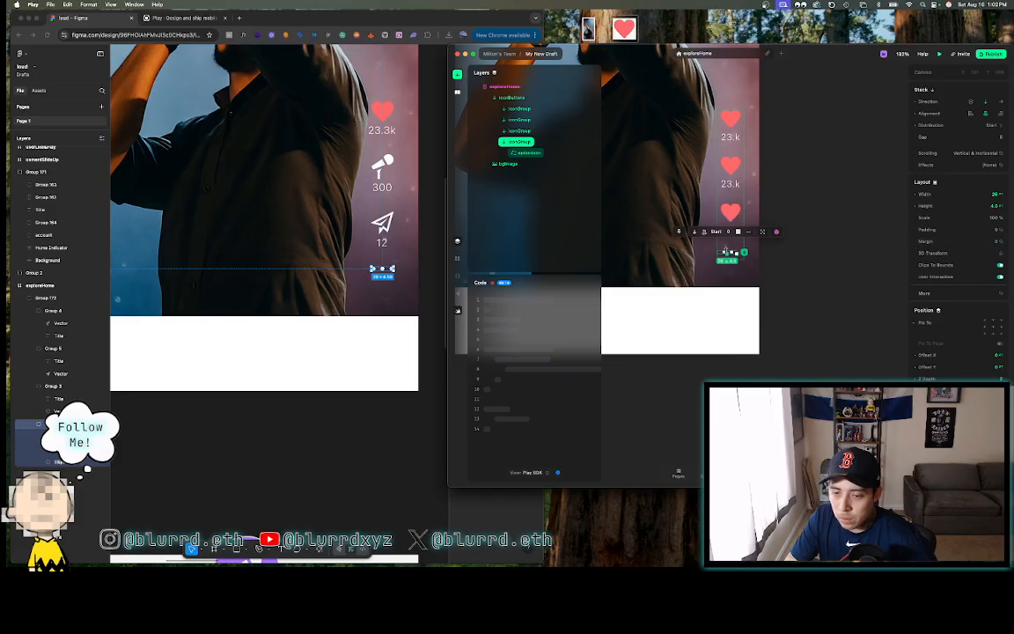
{"action": "left_click", "coordinate": [547, 155]}
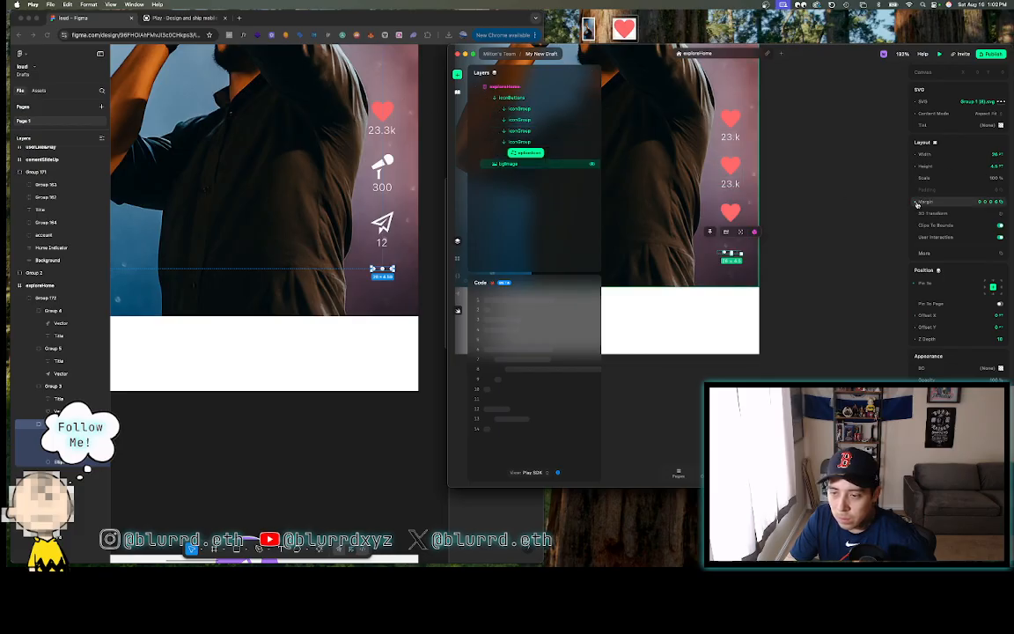
- Enter a new left margin for the dots iconGroup in its Margin settings
{"action": "left_click", "coordinate": [519, 140]}
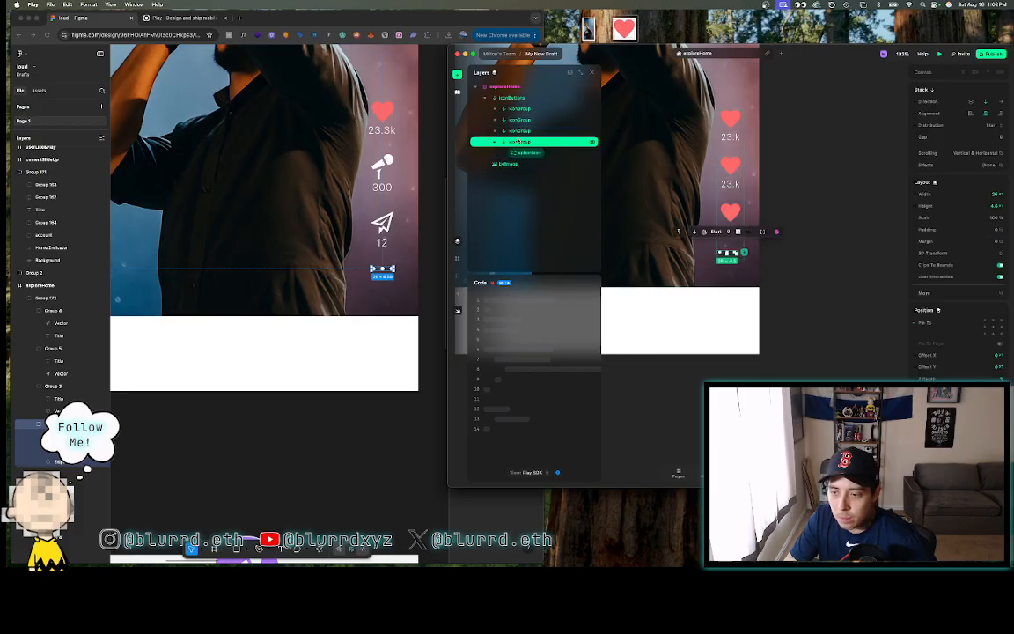
{"action": "left_click", "coordinate": [915, 242]}
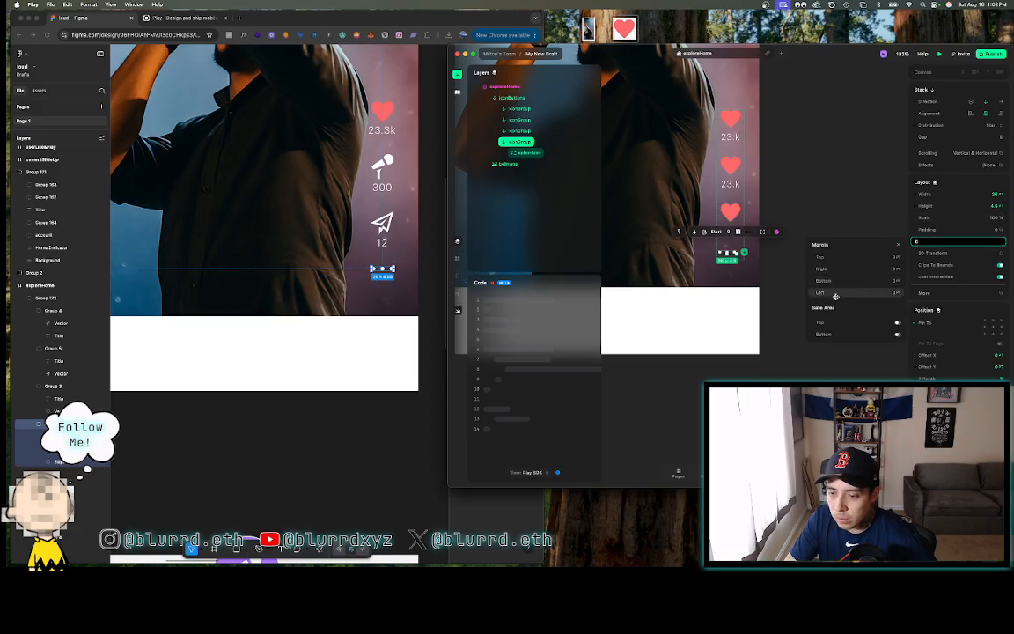
{"action": "left_click", "coordinate": [836, 293]}
{"action": "type", "text": "20"}
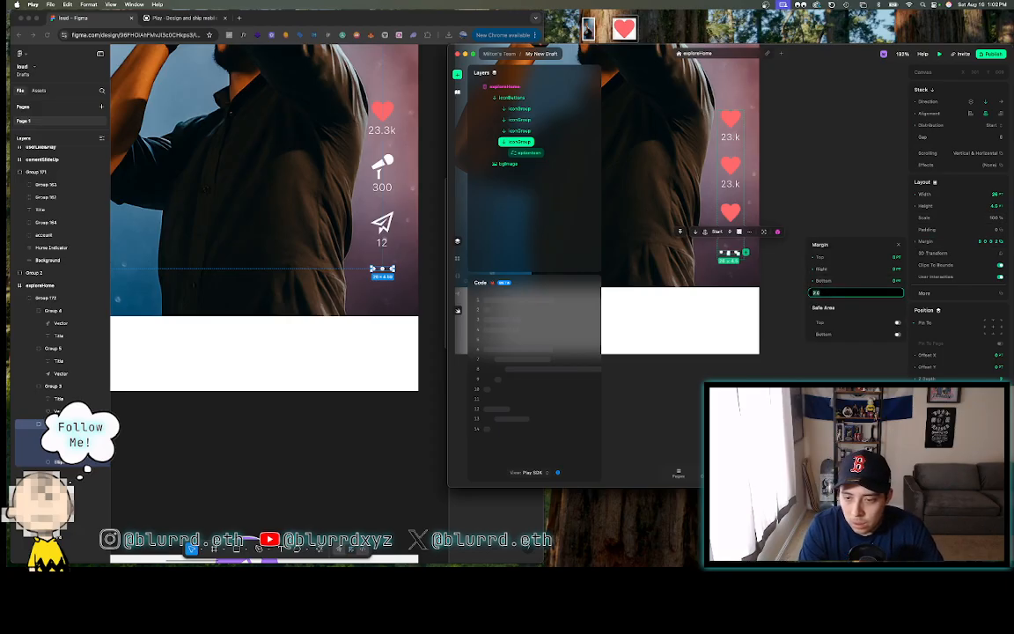
{"action": "key", "text": "BackSpace"}
{"action": "key", "text": "BackSpace"}
{"action": "type", "text": "60"}
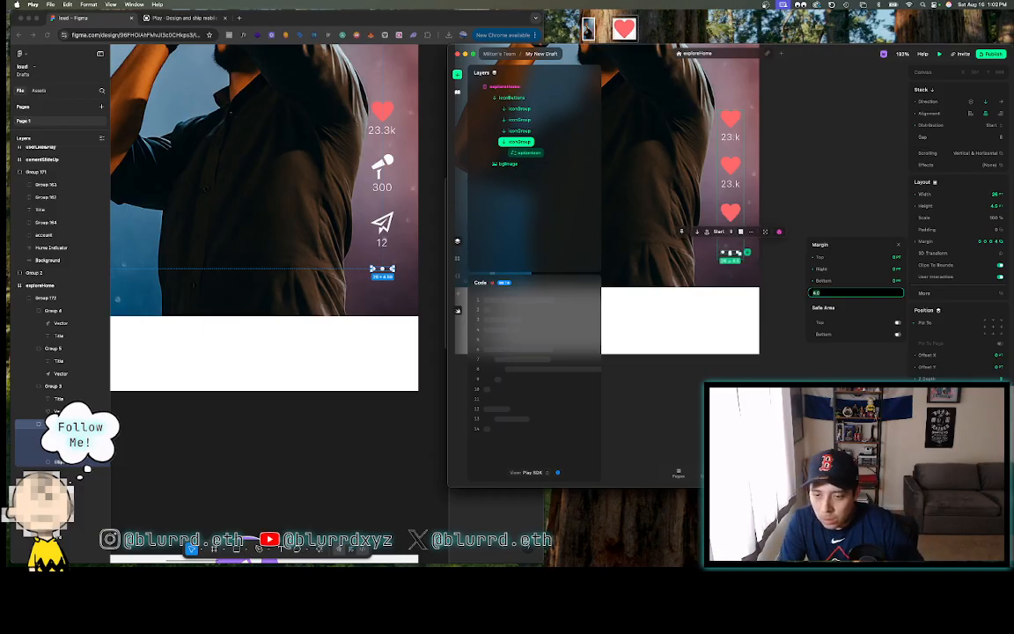
{"action": "left_click", "coordinate": [831, 170]}
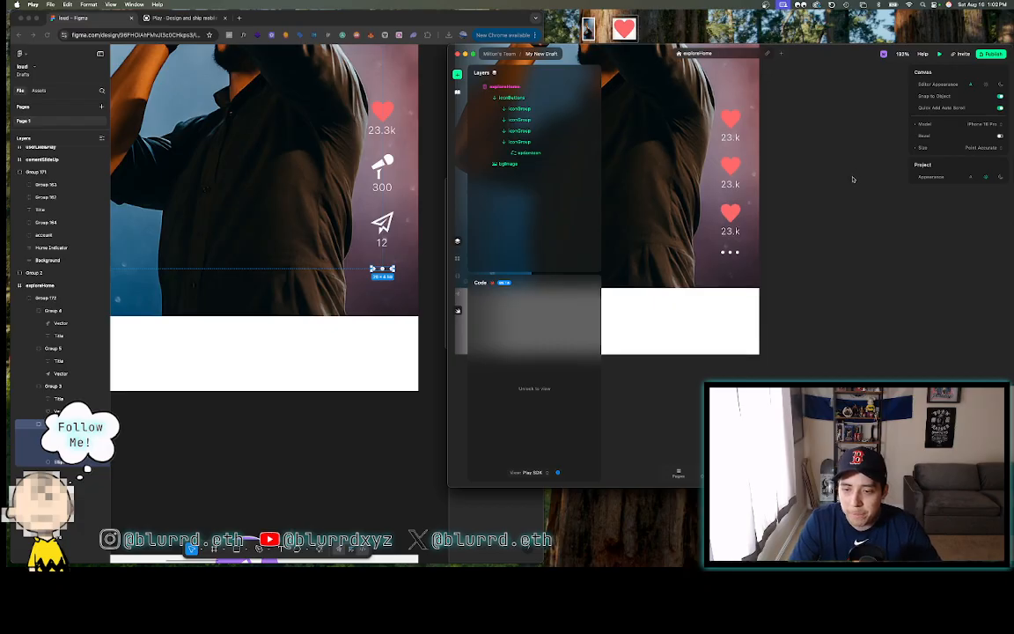
- Swap the third heart icon for the paper-plane SVG and the second heart for the microphone
{"action": "left_click", "coordinate": [730, 258]}
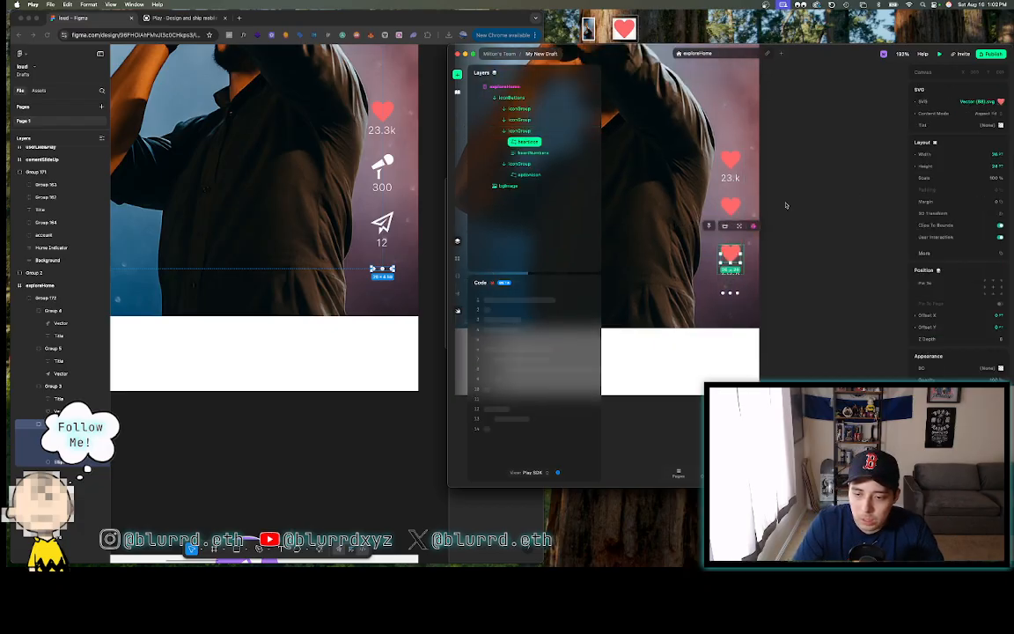
{"action": "left_click", "coordinate": [1000, 102]}
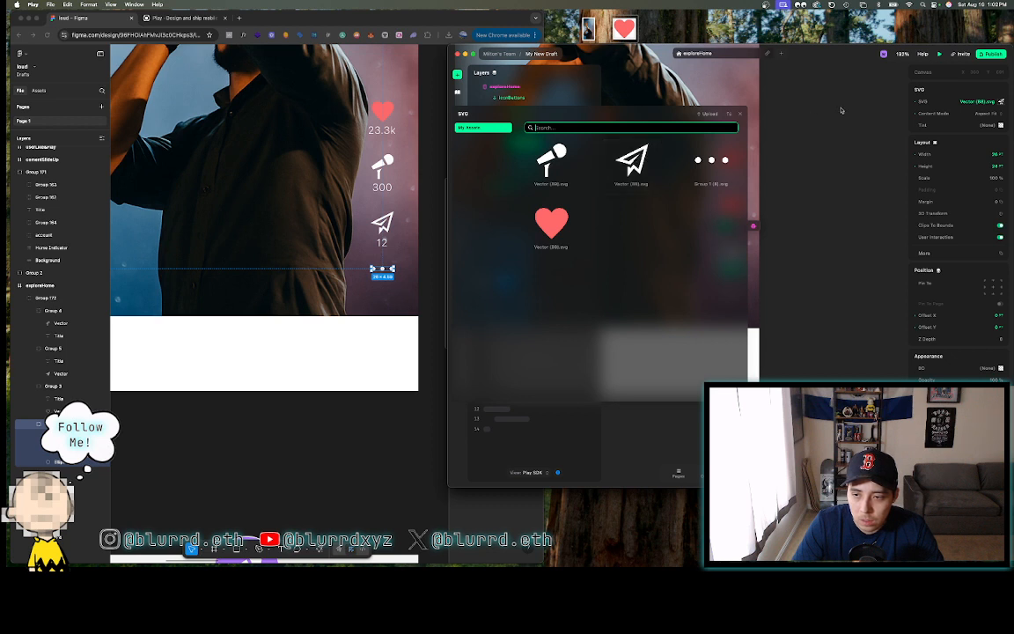
{"action": "left_click", "coordinate": [551, 223]}
{"action": "left_click", "coordinate": [730, 204]}
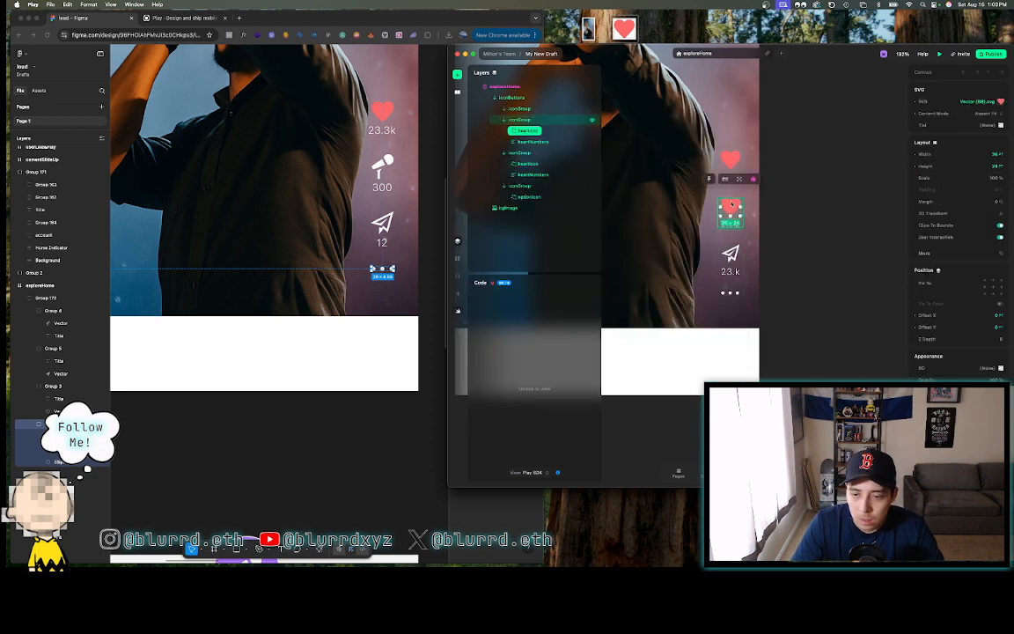
{"action": "double_click", "coordinate": [731, 205]}
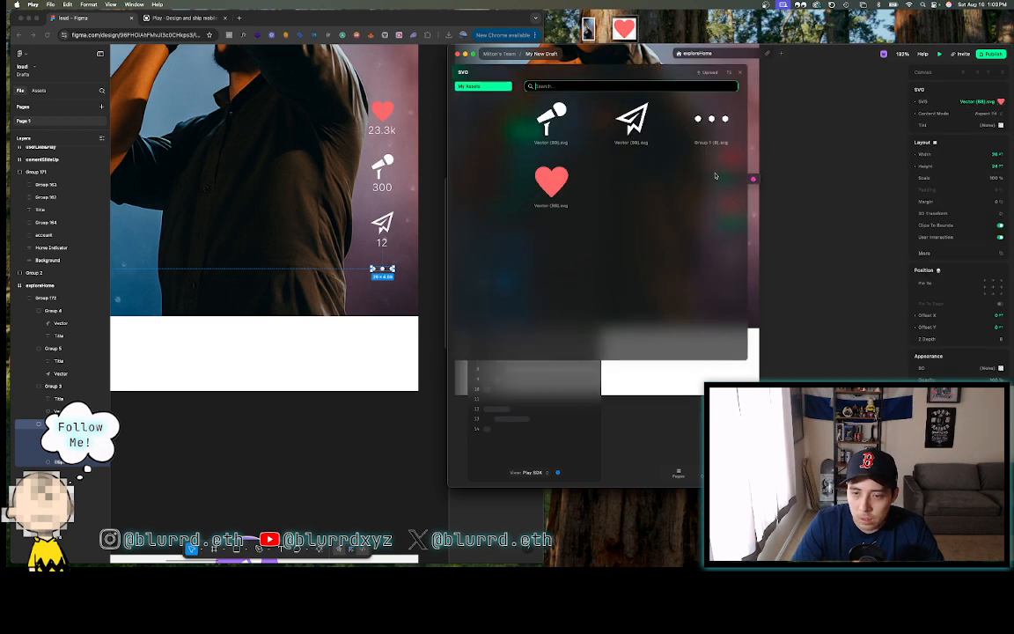
{"action": "left_click", "coordinate": [740, 73]}
{"action": "left_click", "coordinate": [818, 197]}
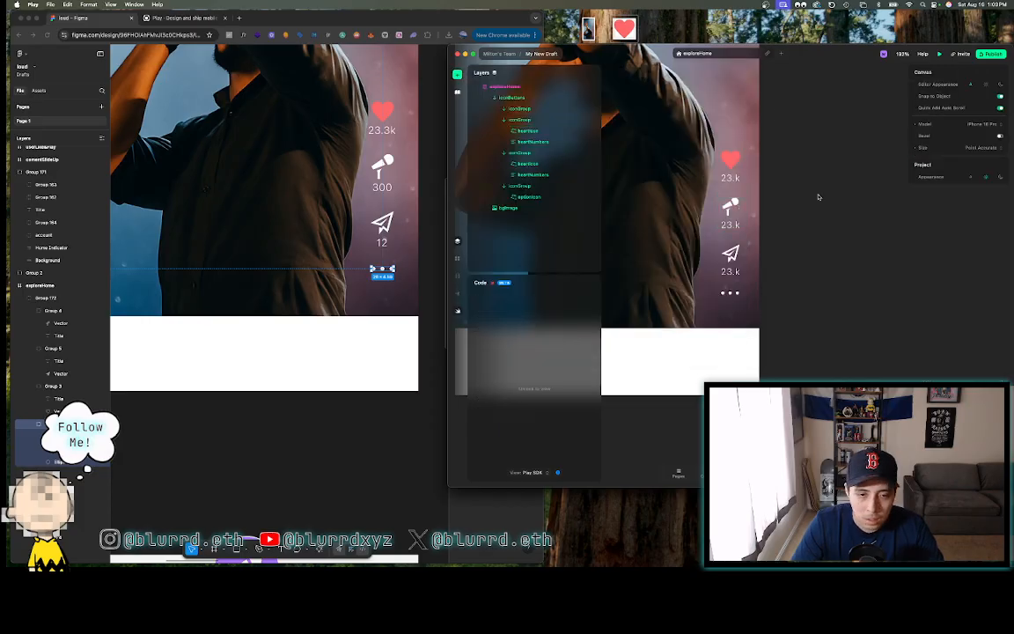
- Set the microphone's count to 300 and the paper plane's count to 12
{"action": "left_click", "coordinate": [730, 225]}
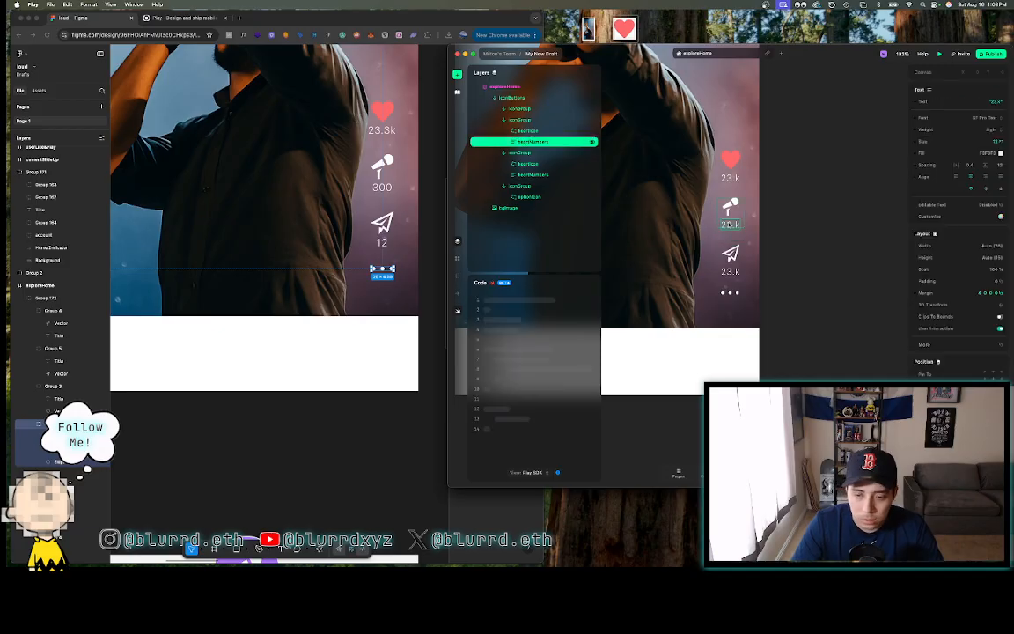
{"action": "type", "text": "300"}
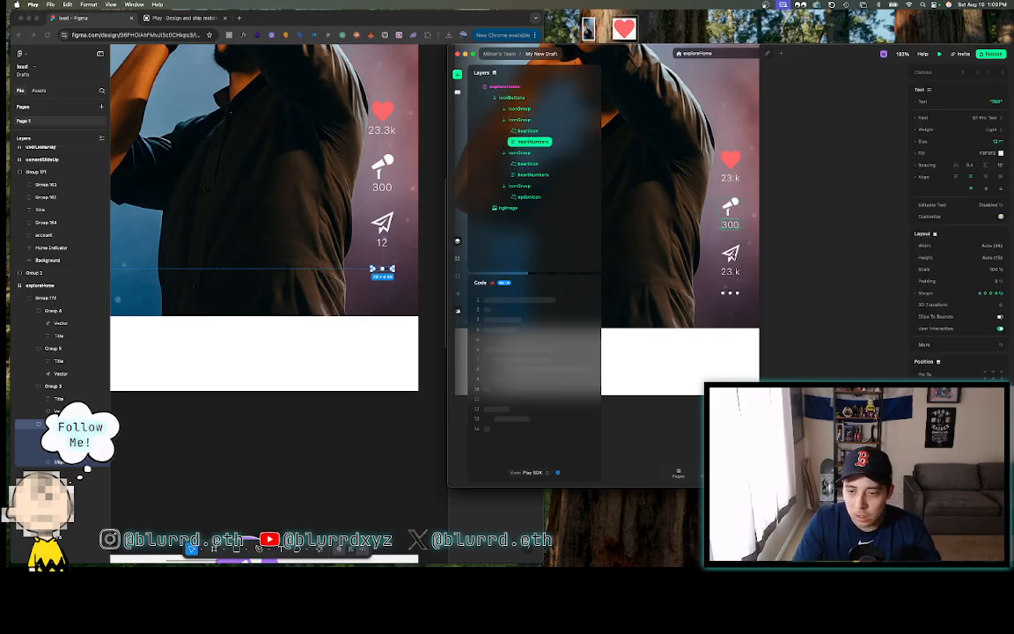
{"action": "left_click", "coordinate": [731, 272]}
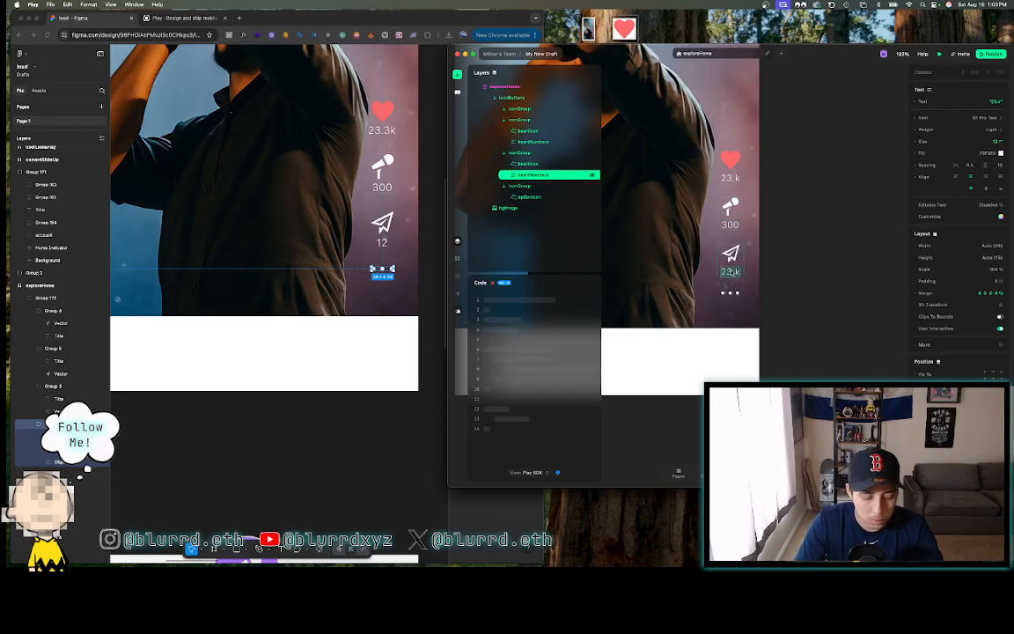
{"action": "type", "text": "12"}
{"action": "left_click", "coordinate": [783, 247]}
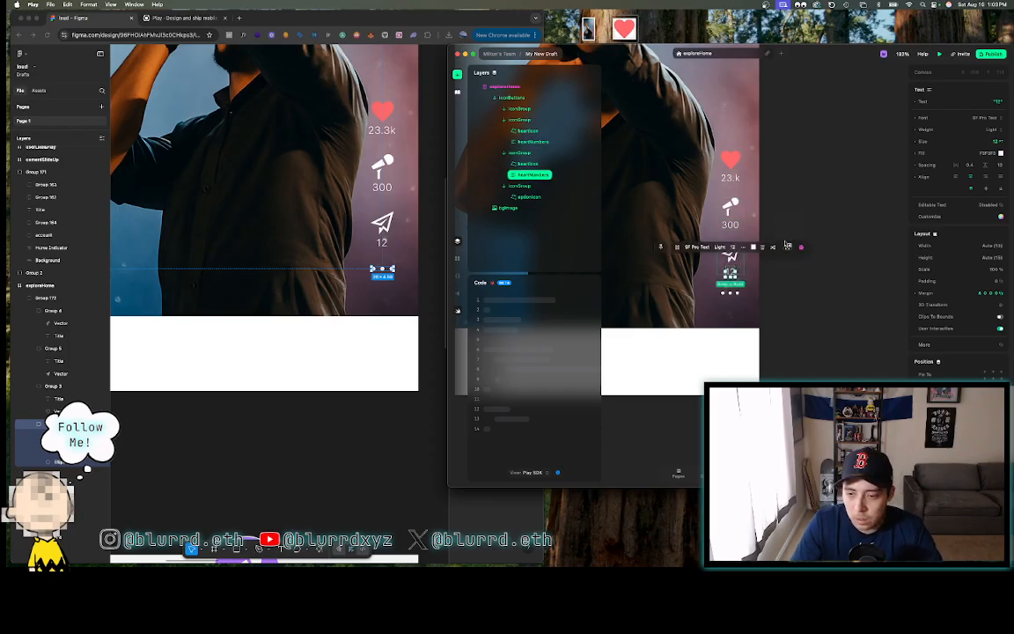
{"action": "left_click", "coordinate": [788, 230]}
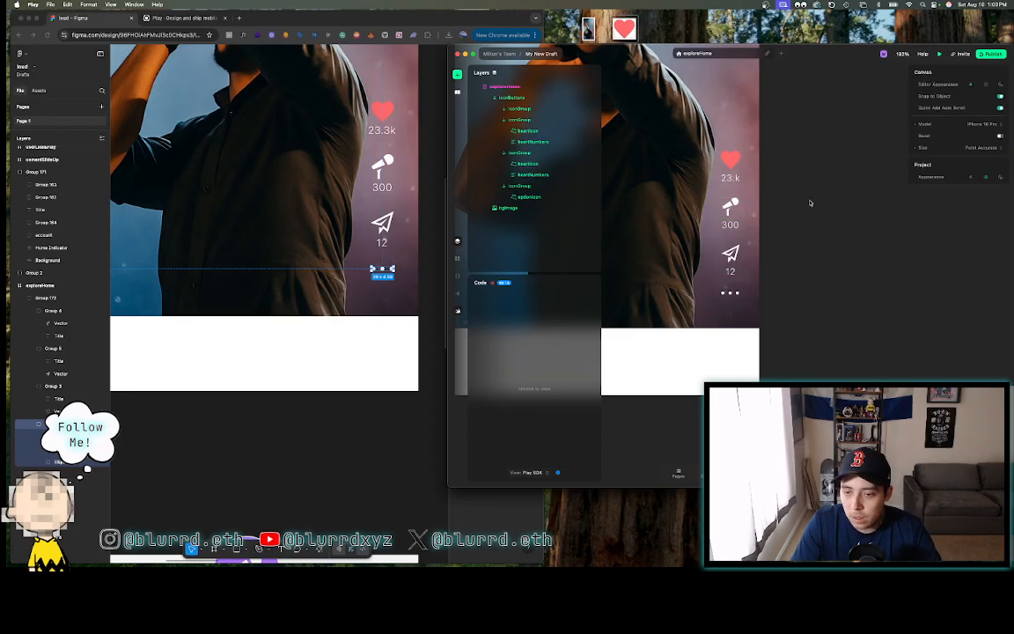
- Zoom out on the Play canvas and bring the Figma design window back to front
{"action": "scroll", "coordinate": [809, 202], "scroll_direction": "down", "scroll_amount": 5}
{"action": "scroll", "coordinate": [809, 201], "scroll_direction": "up", "scroll_amount": 1}
{"action": "scroll", "coordinate": [810, 201], "scroll_direction": "right", "scroll_amount": 1}
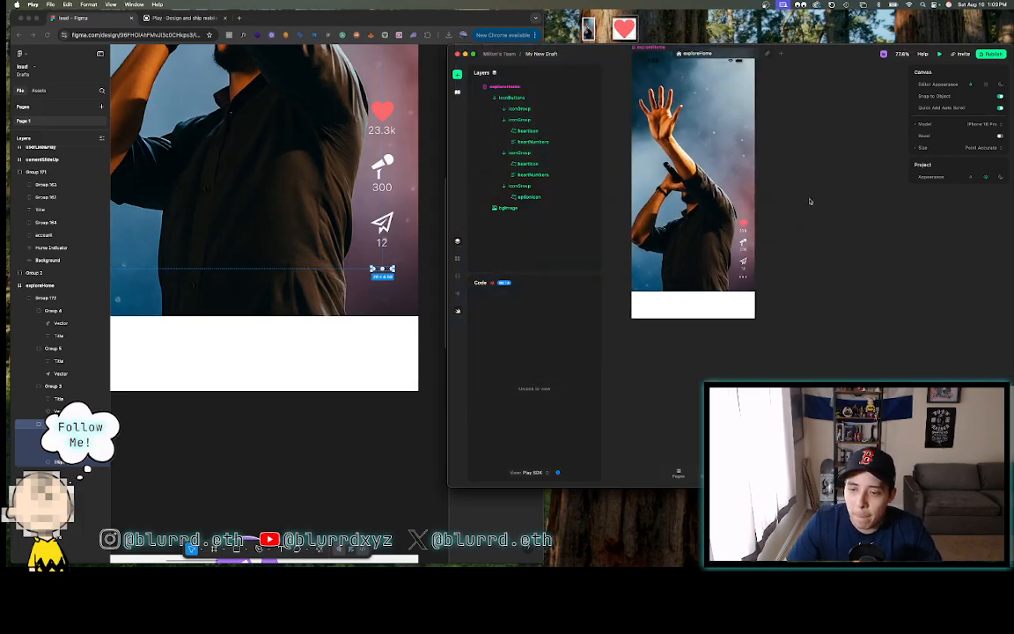
{"action": "left_click", "coordinate": [312, 192]}
{"action": "scroll", "coordinate": [311, 192], "scroll_direction": "down", "scroll_amount": 5}
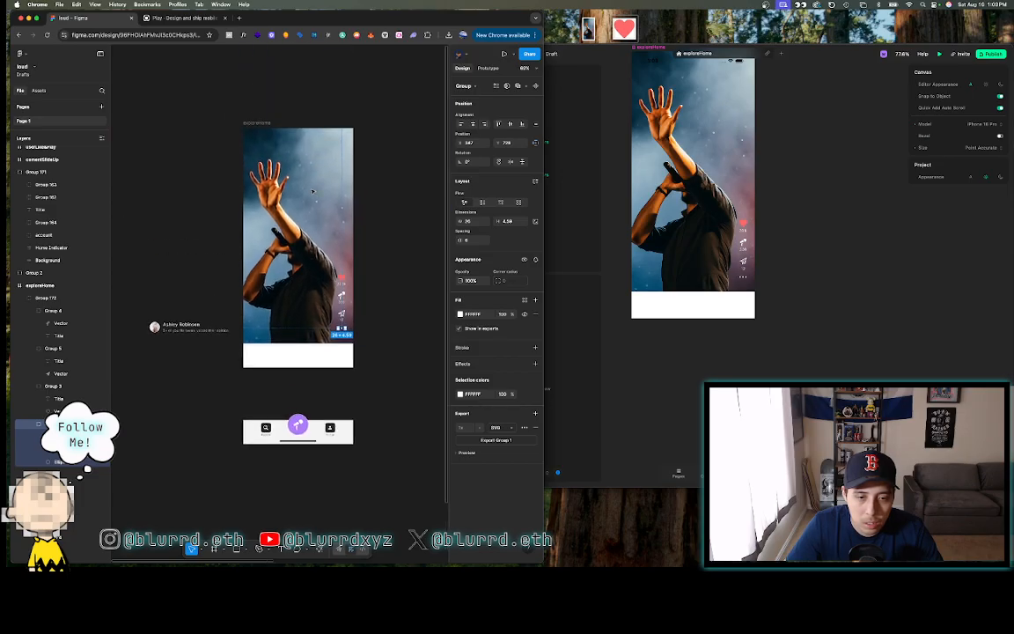
{"action": "left_click", "coordinate": [207, 209]}
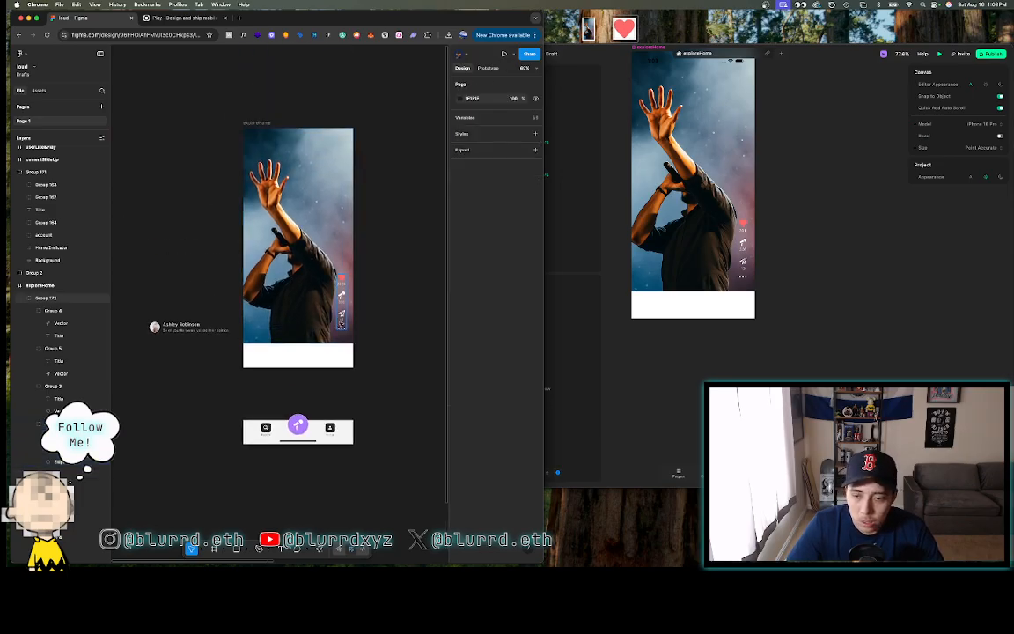
{"action": "left_click", "coordinate": [176, 330]}
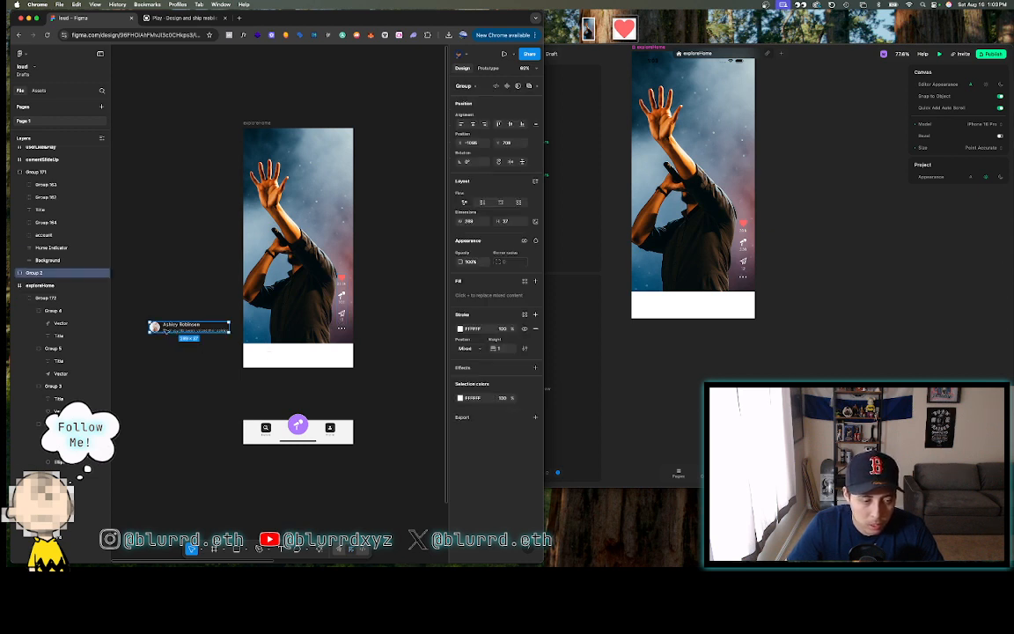
{"action": "left_click_drag", "start_coordinate": [166, 333], "coordinate": [263, 335]}
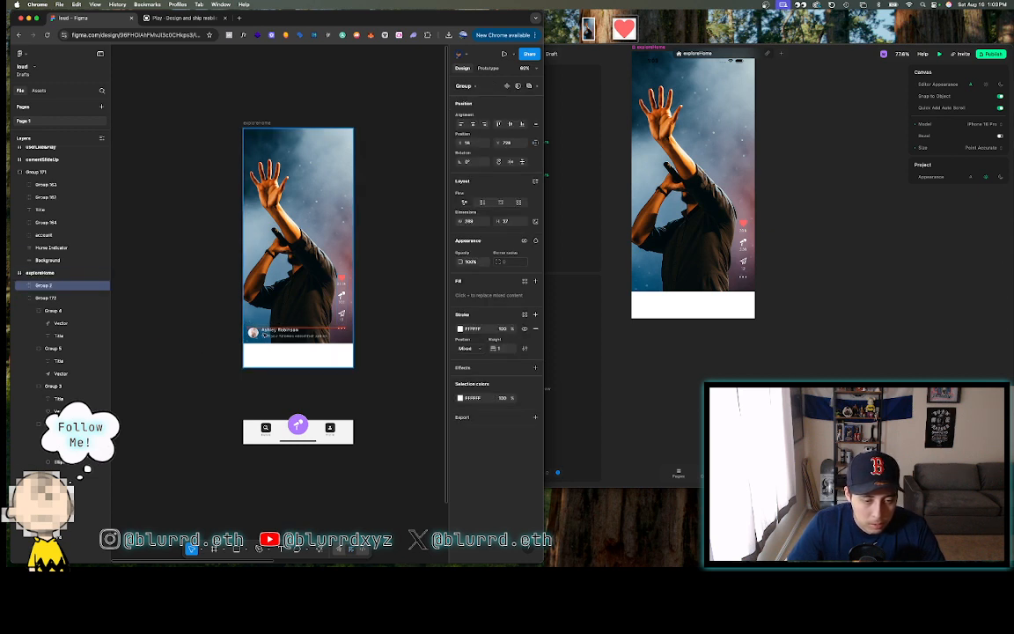
{"action": "scroll", "coordinate": [263, 335], "scroll_direction": "down", "scroll_amount": 5}
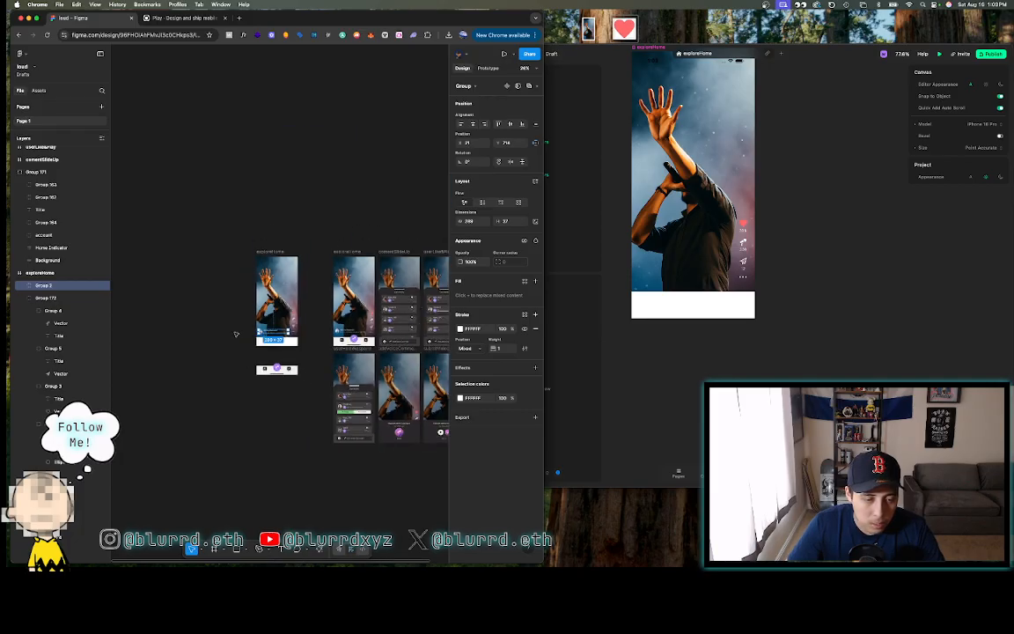
{"action": "scroll", "coordinate": [343, 331], "scroll_direction": "up", "scroll_amount": 4}
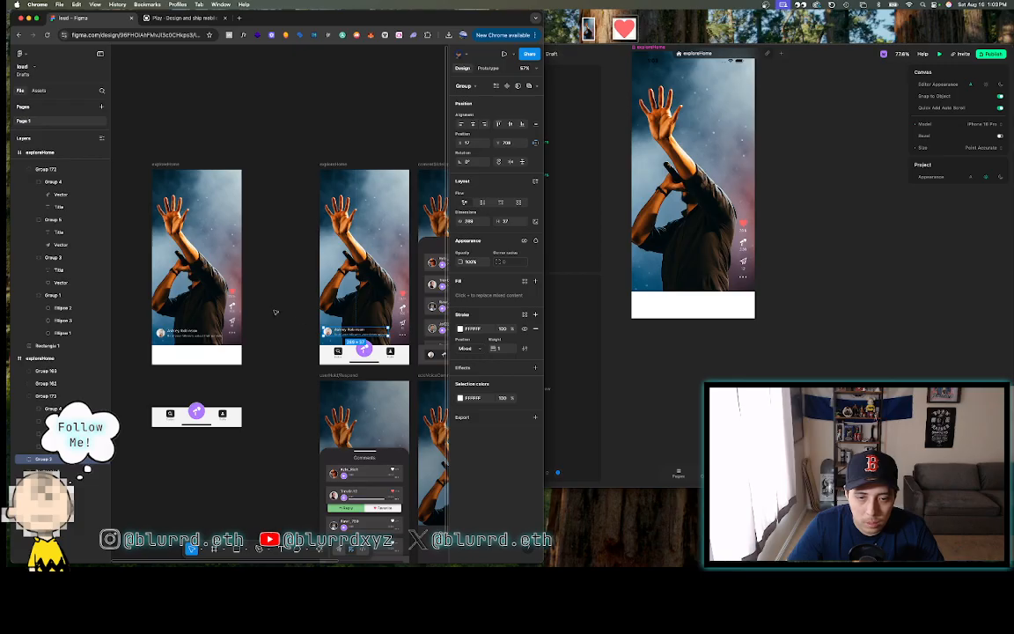
{"action": "scroll", "coordinate": [275, 312], "scroll_direction": "left", "scroll_amount": 2}
- Set the profile group's X position to 17, then return to the Play project
{"action": "left_click", "coordinate": [264, 331]}
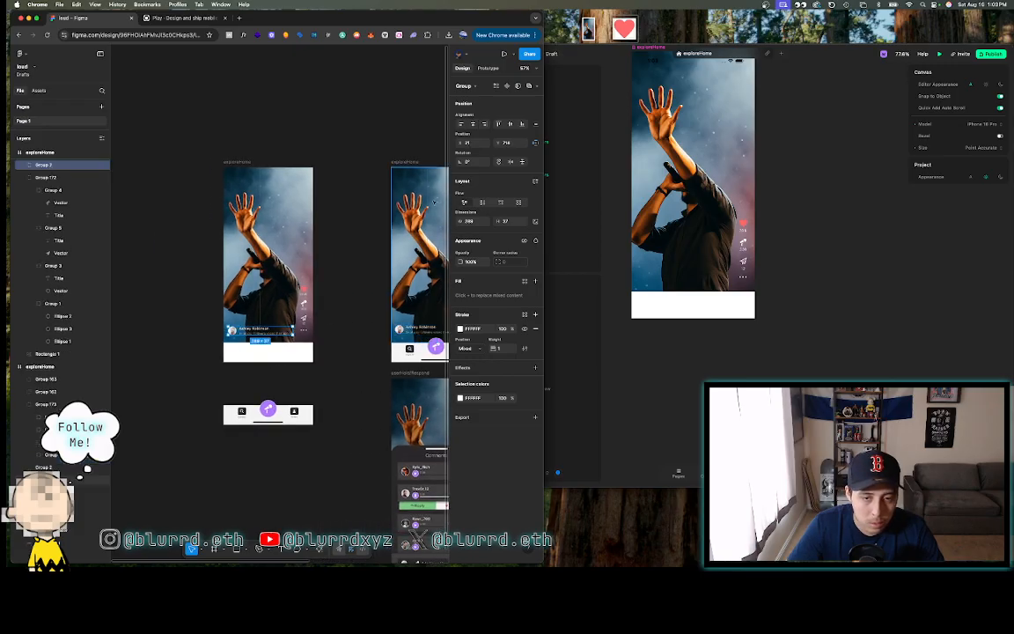
{"action": "left_click", "coordinate": [474, 143]}
{"action": "type", "text": "17"}
{"action": "key", "text": "Return"}
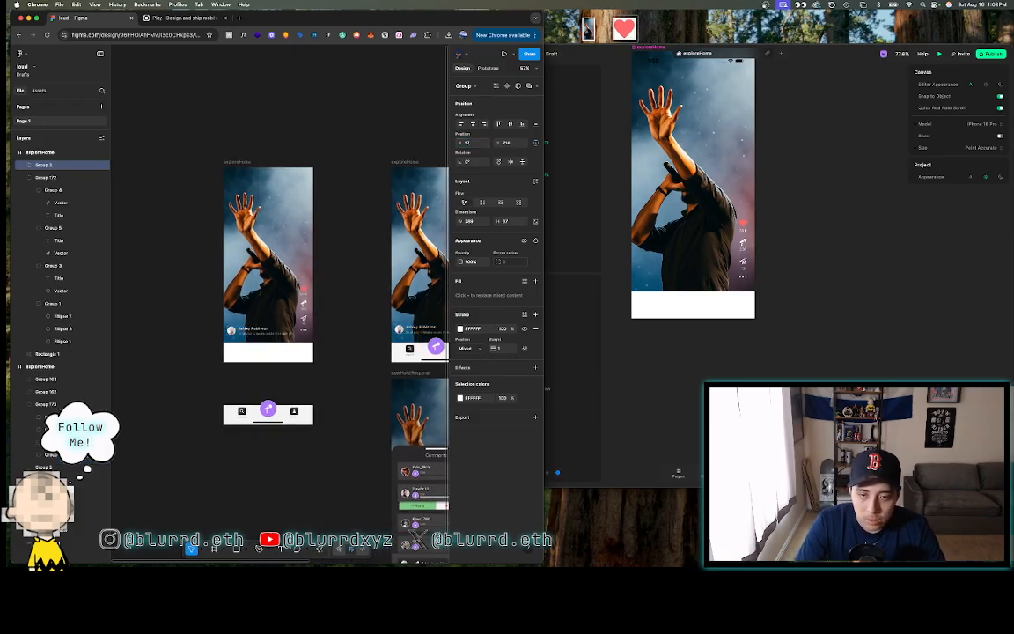
{"action": "left_click", "coordinate": [509, 142]}
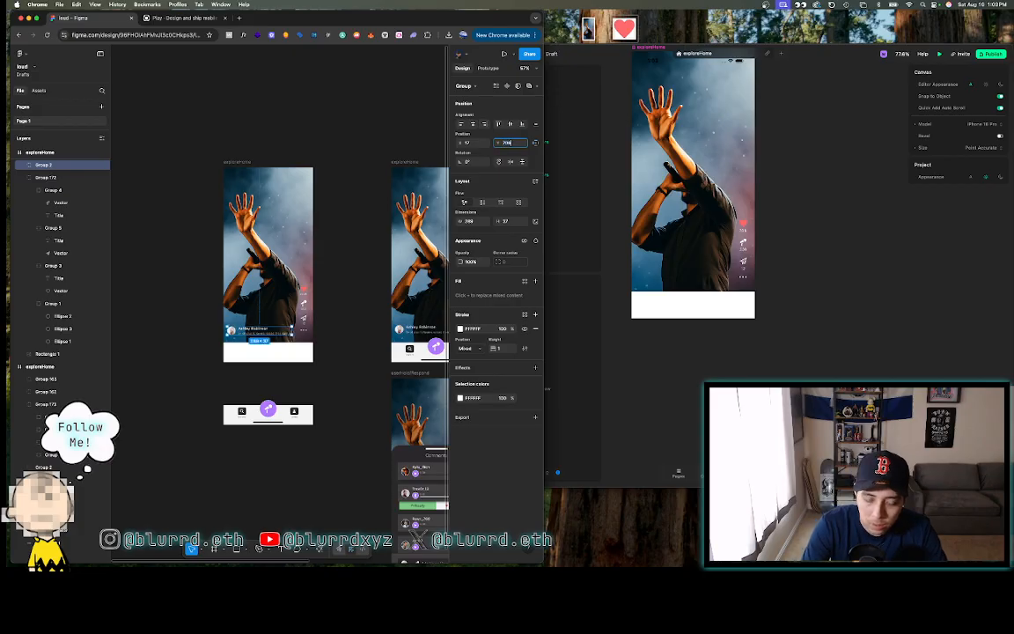
{"action": "left_click", "coordinate": [334, 249]}
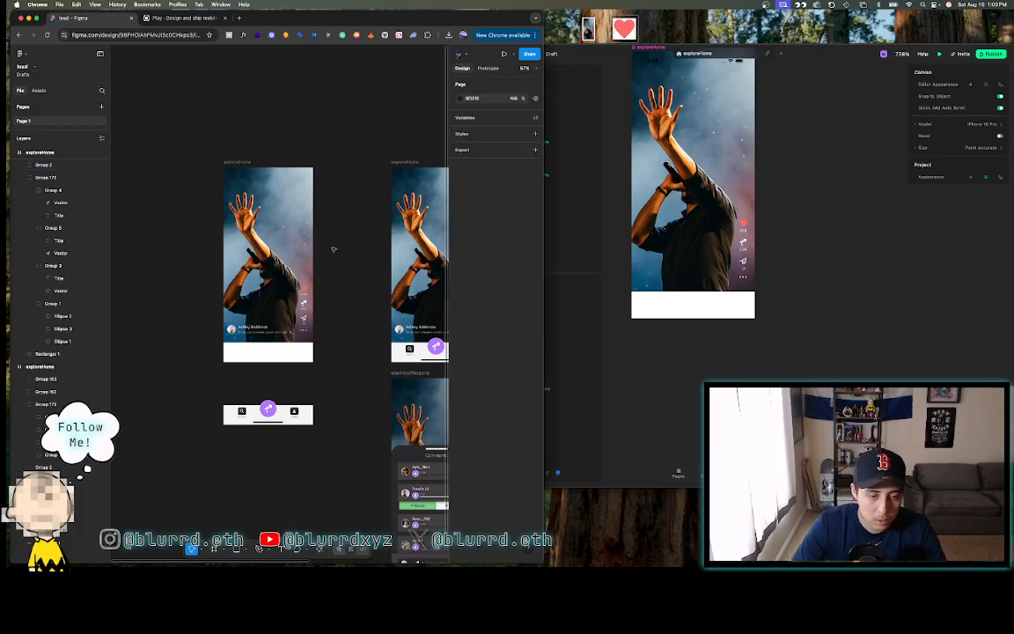
{"action": "scroll", "coordinate": [334, 249], "scroll_direction": "up", "scroll_amount": 5}
{"action": "scroll", "coordinate": [333, 250], "scroll_direction": "down", "scroll_amount": 2}
{"action": "scroll", "coordinate": [334, 249], "scroll_direction": "left", "scroll_amount": 2}
{"action": "scroll", "coordinate": [333, 249], "scroll_direction": "up", "scroll_amount": 2}
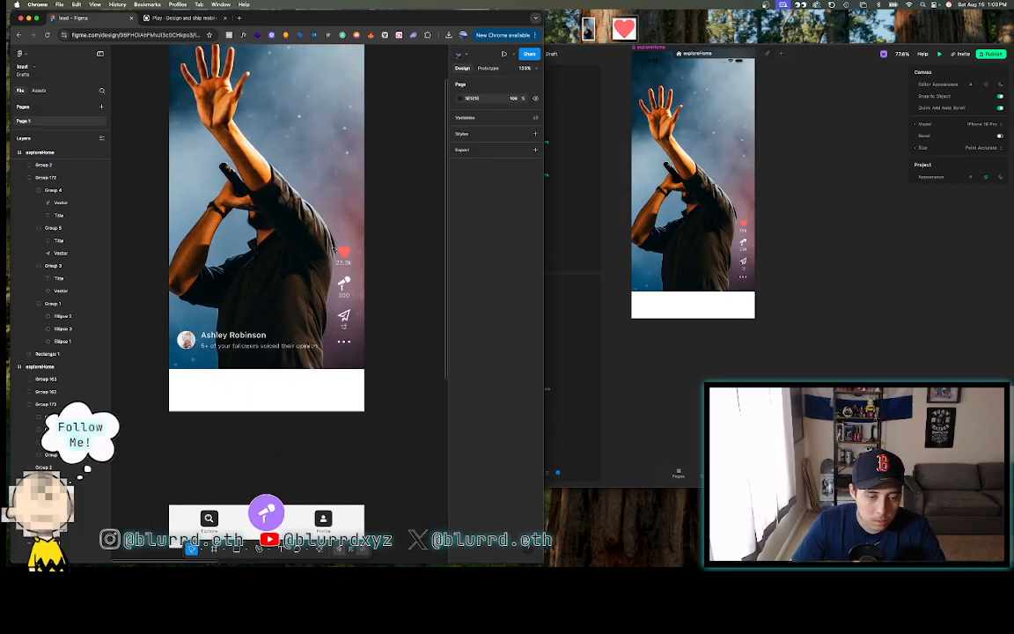
{"action": "scroll", "coordinate": [334, 249], "scroll_direction": "up", "scroll_amount": 2}
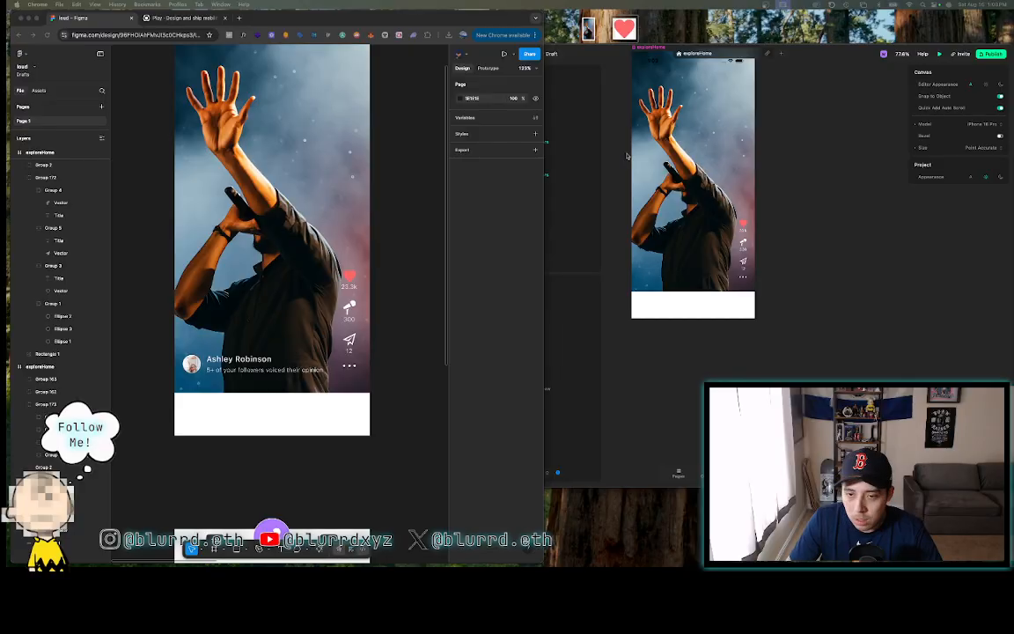
{"action": "left_click", "coordinate": [550, 48]}
{"action": "scroll", "coordinate": [664, 212], "scroll_direction": "up", "scroll_amount": 3}
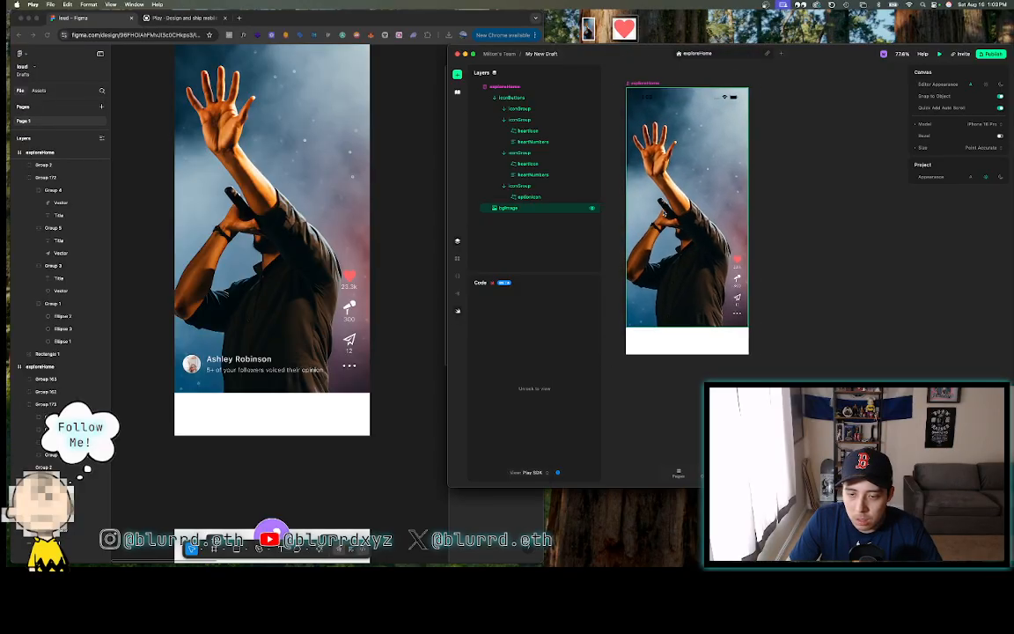
- Collapse the icon group and iconButtons layers and select the exploreHome page
{"action": "left_click", "coordinate": [495, 120]}
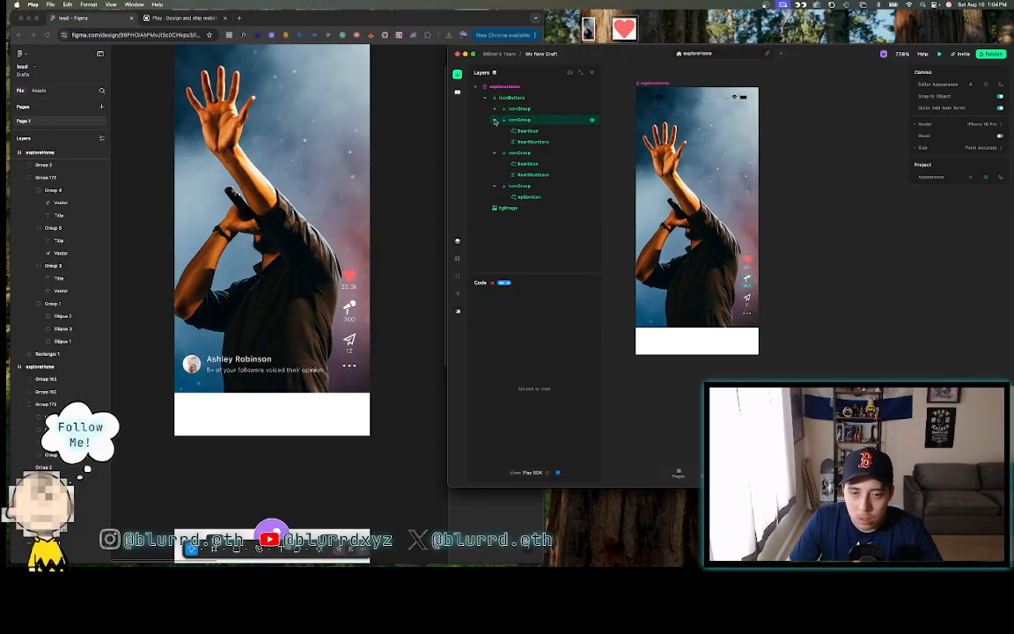
{"action": "left_click", "coordinate": [495, 131]}
{"action": "left_click", "coordinate": [495, 141]}
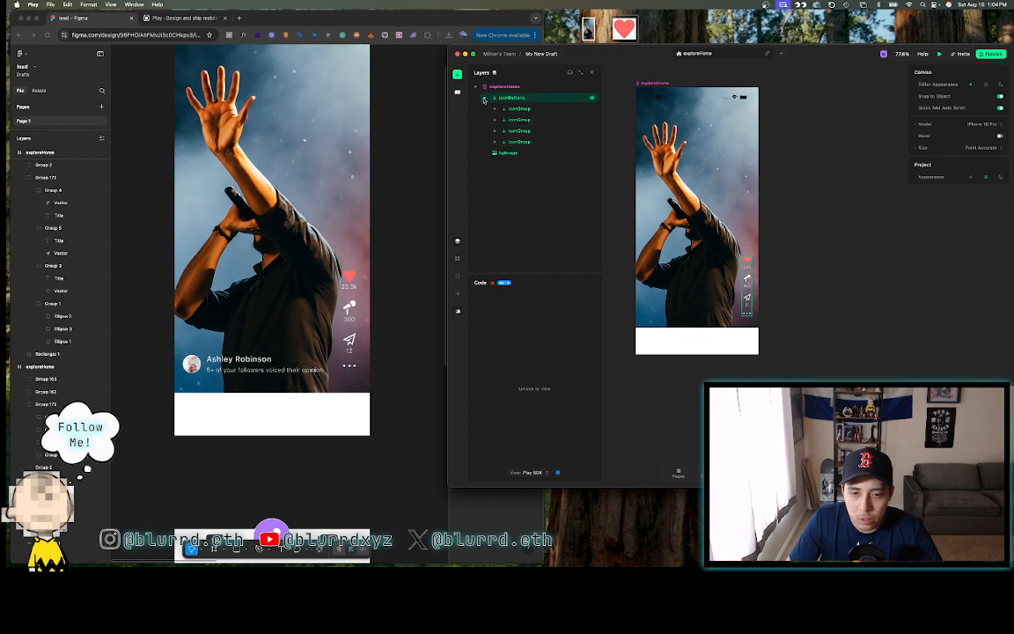
{"action": "left_click", "coordinate": [483, 98]}
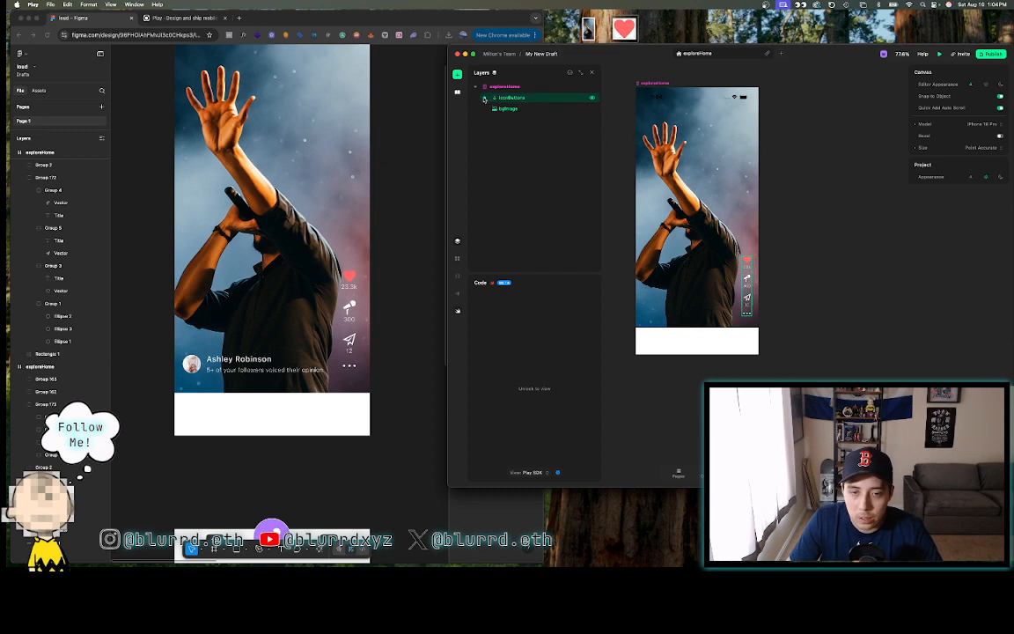
{"action": "left_click", "coordinate": [492, 87]}
- Insert a new stack above iconButtons in exploreHome and rename it profileHome
{"action": "left_click", "coordinate": [457, 75]}
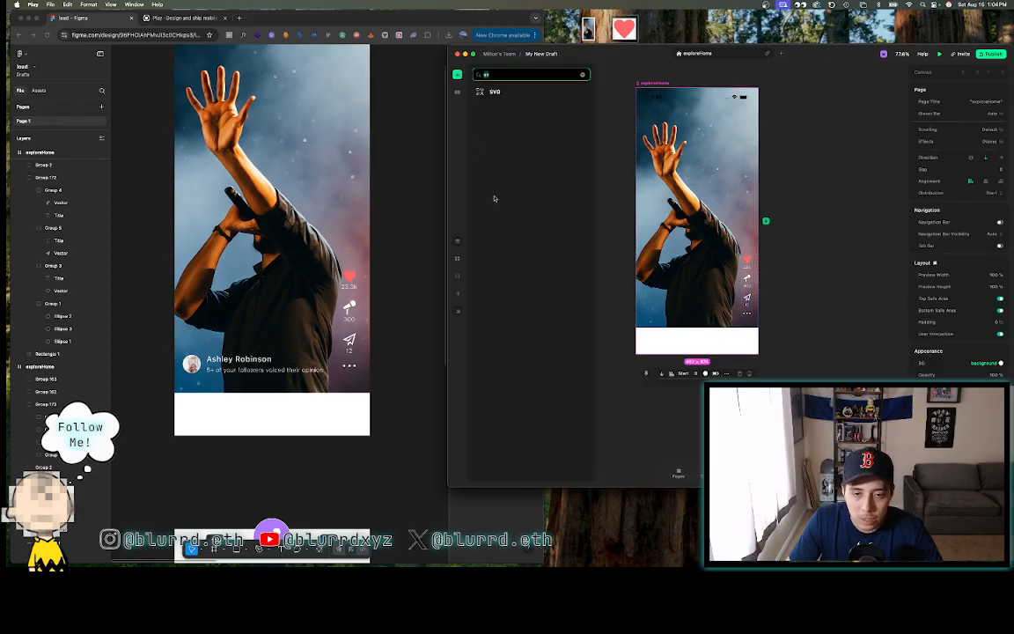
{"action": "left_click", "coordinate": [583, 76]}
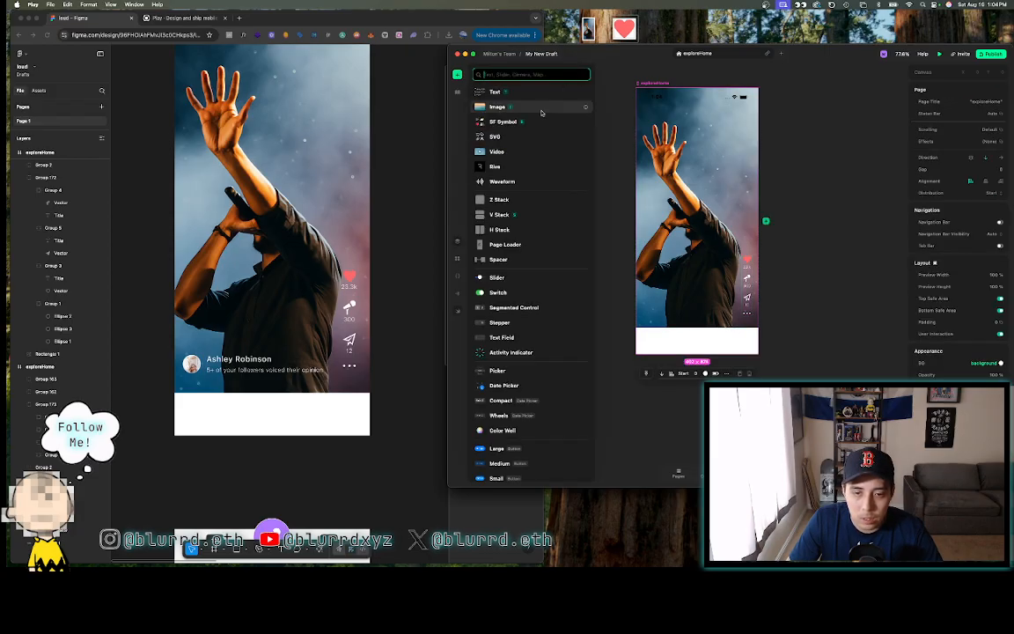
{"action": "left_click", "coordinate": [502, 227]}
{"action": "left_click_drag", "start_coordinate": [502, 227], "coordinate": [669, 239]}
{"action": "left_click", "coordinate": [515, 120]}
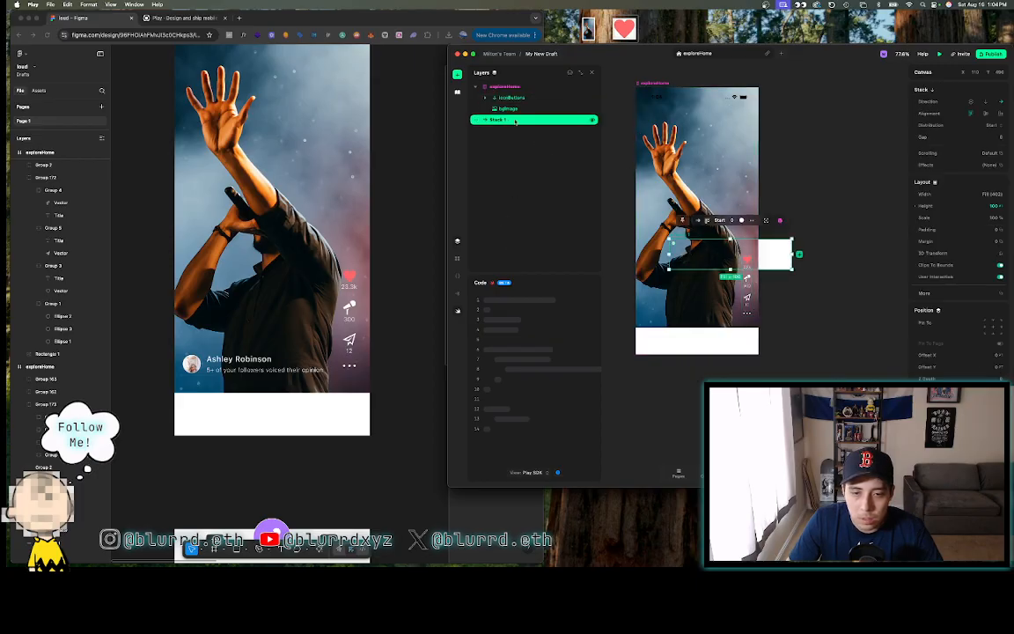
{"action": "left_click_drag", "start_coordinate": [508, 123], "coordinate": [513, 94]}
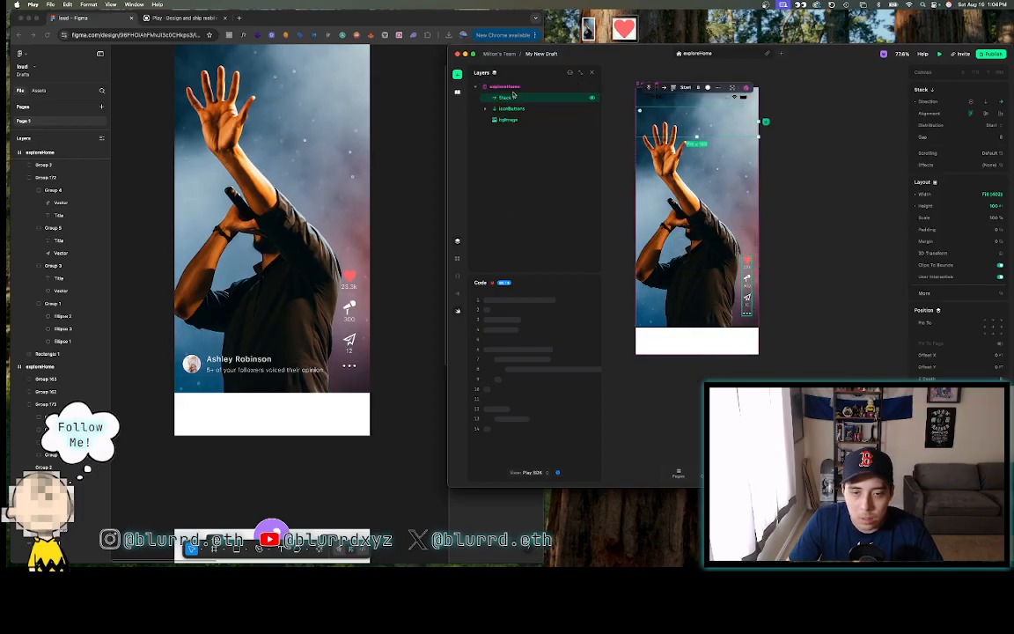
{"action": "double_click", "coordinate": [508, 98]}
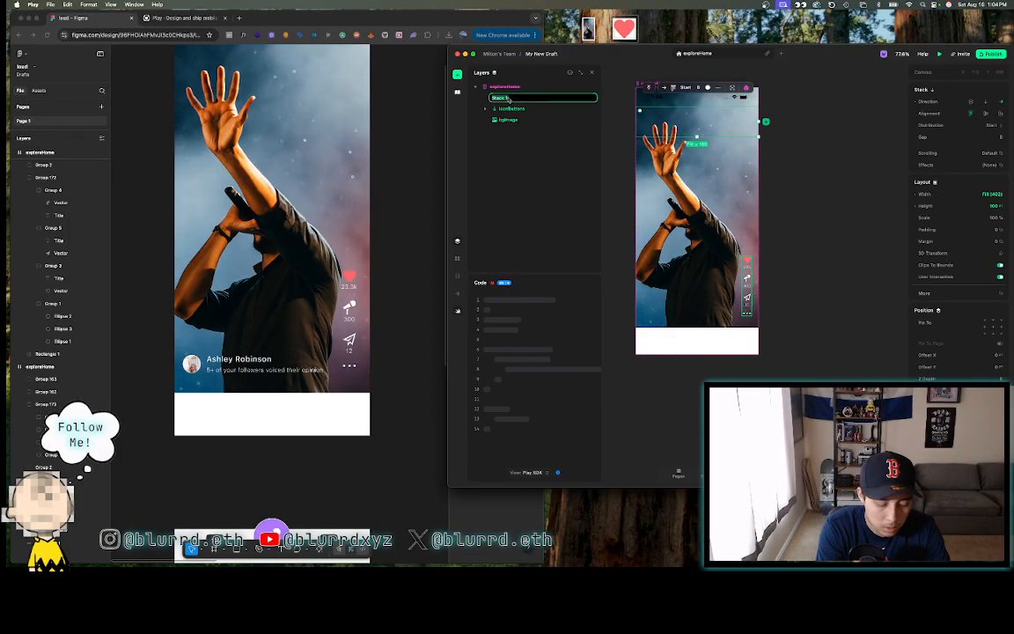
{"action": "type", "text": "prof"}
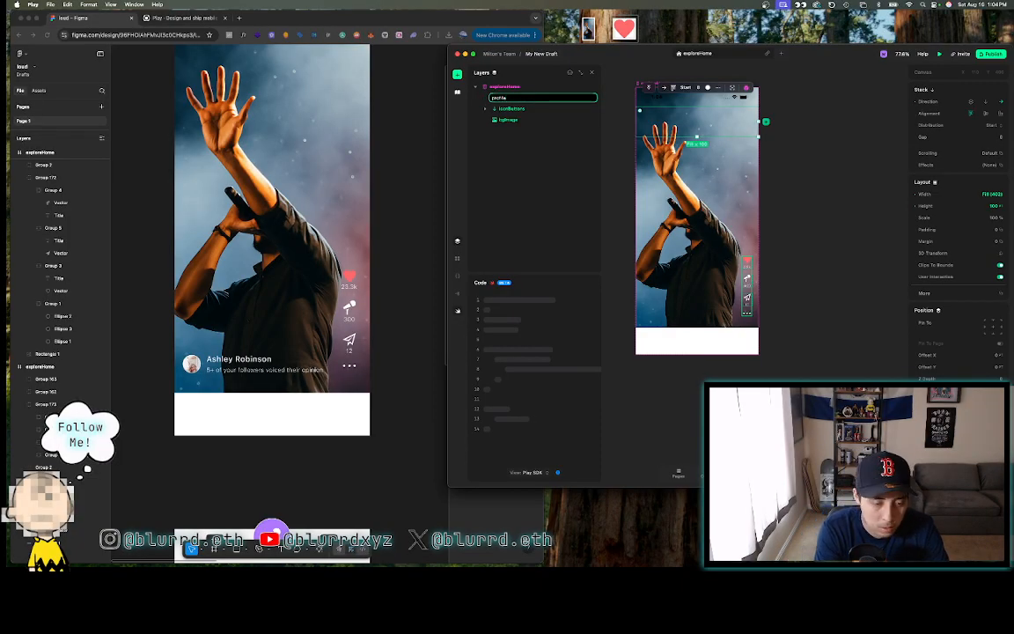
{"action": "type", "text": "ileHome"}
{"action": "key", "text": "Return"}
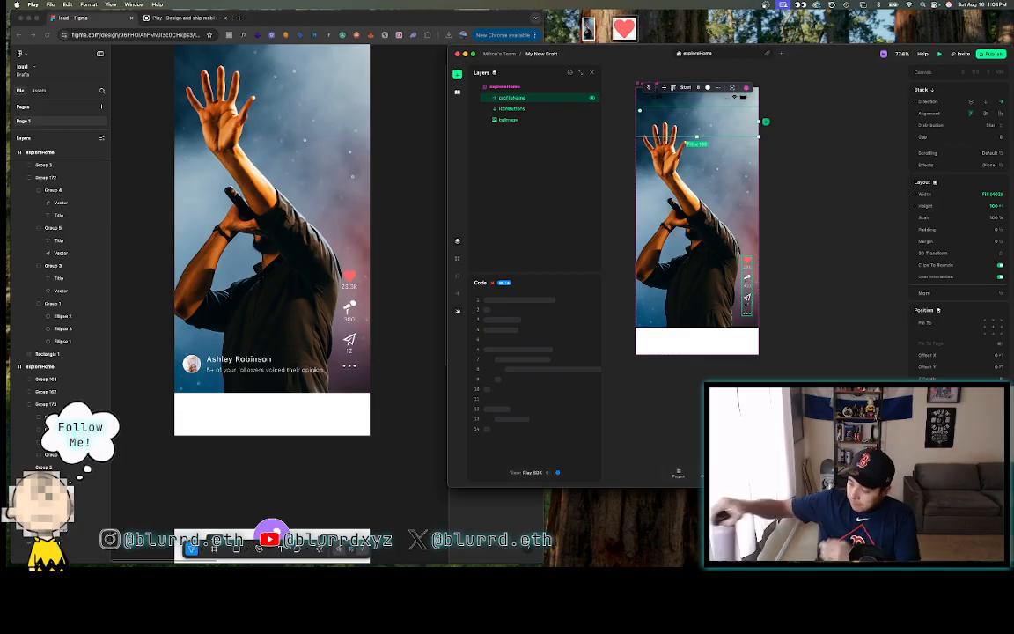
- Insert an image element and move Image 1 into the profileHome stack
{"action": "left_click", "coordinate": [458, 74]}
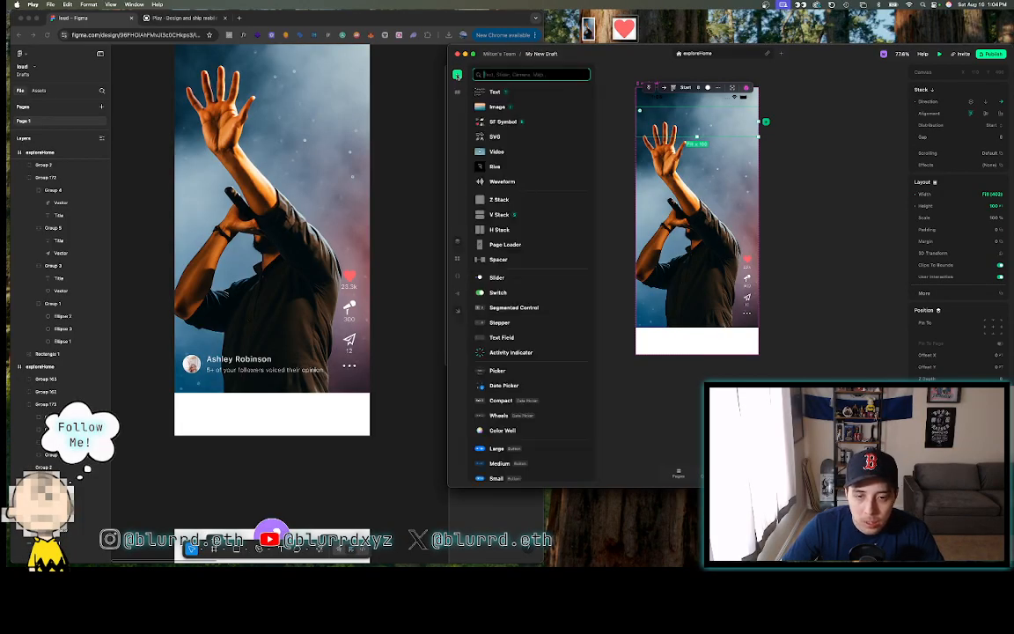
{"action": "left_click", "coordinate": [519, 108]}
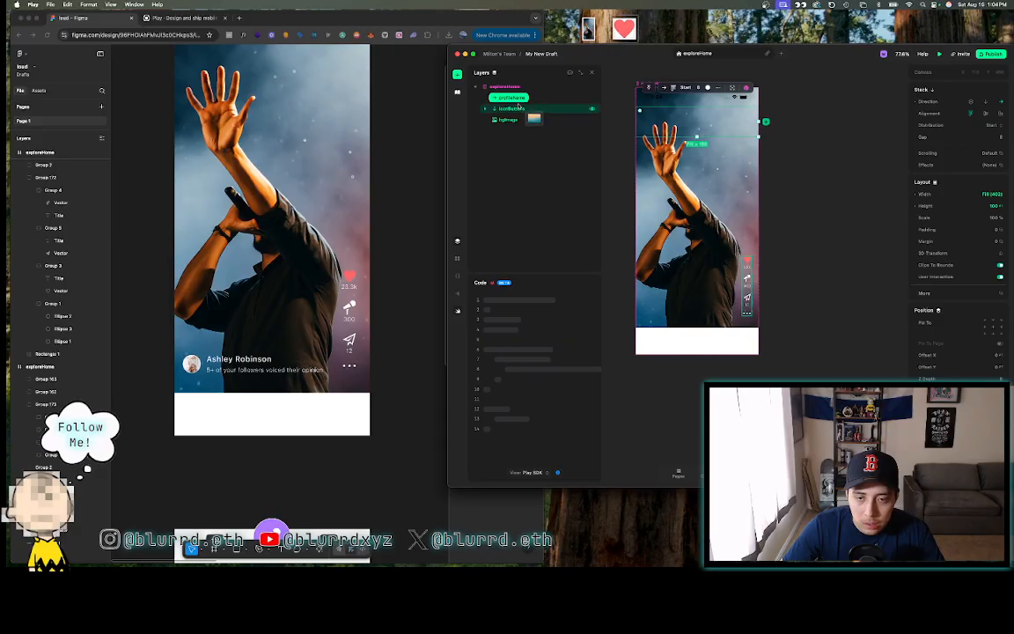
{"action": "left_click", "coordinate": [672, 122]}
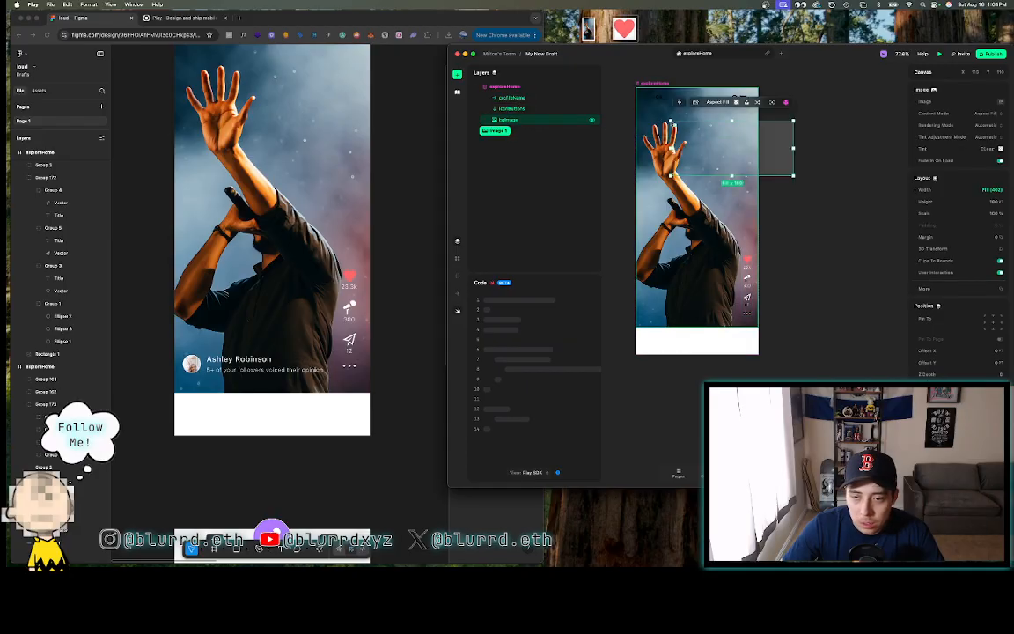
{"action": "mouse_move", "coordinate": [511, 123]}
{"action": "left_mouse_down"}
{"action": "mouse_move", "coordinate": [504, 87]}
{"action": "mouse_move", "coordinate": [504, 103]}
{"action": "left_mouse_up"}
- Give the image inside profileHome a Z Depth of 1, then reselect profileHome
{"action": "left_click", "coordinate": [506, 97]}
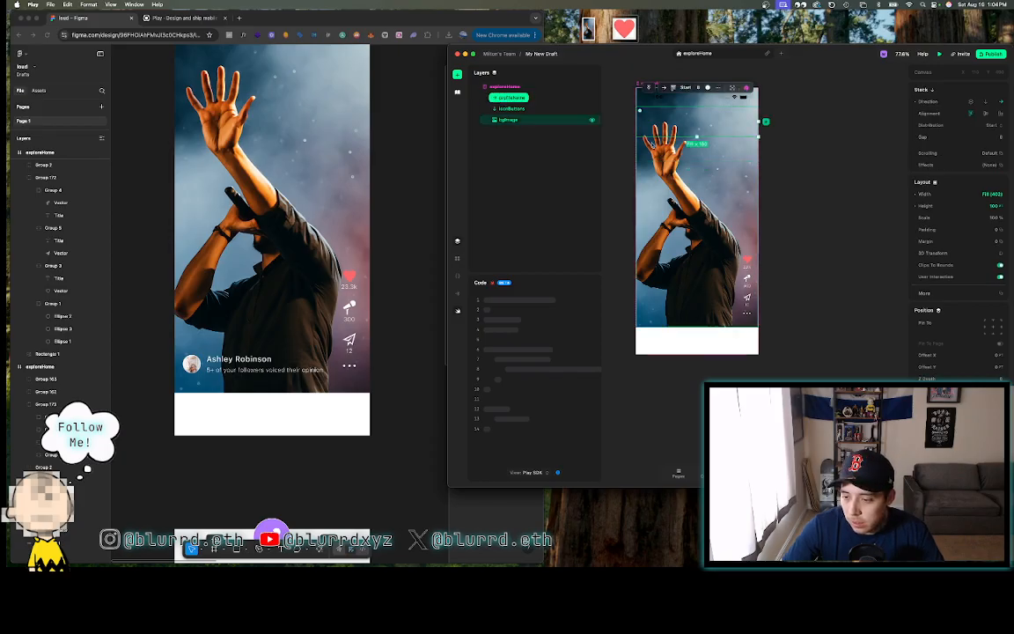
{"action": "left_click", "coordinate": [485, 97]}
{"action": "left_click", "coordinate": [520, 108]}
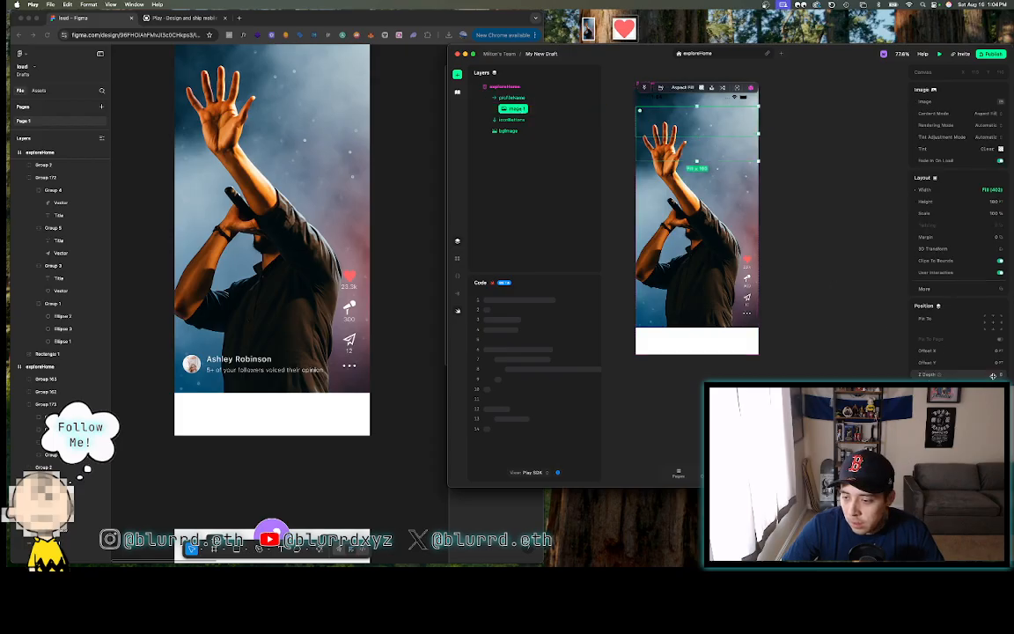
{"action": "left_click", "coordinate": [940, 375]}
{"action": "type", "text": "1"}
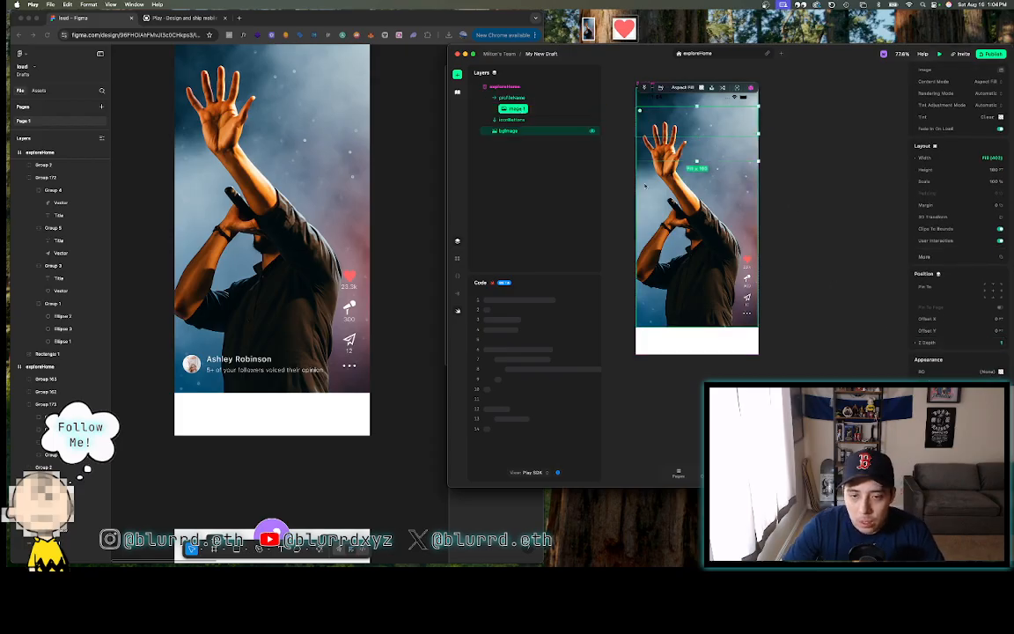
{"action": "left_click", "coordinate": [511, 98]}
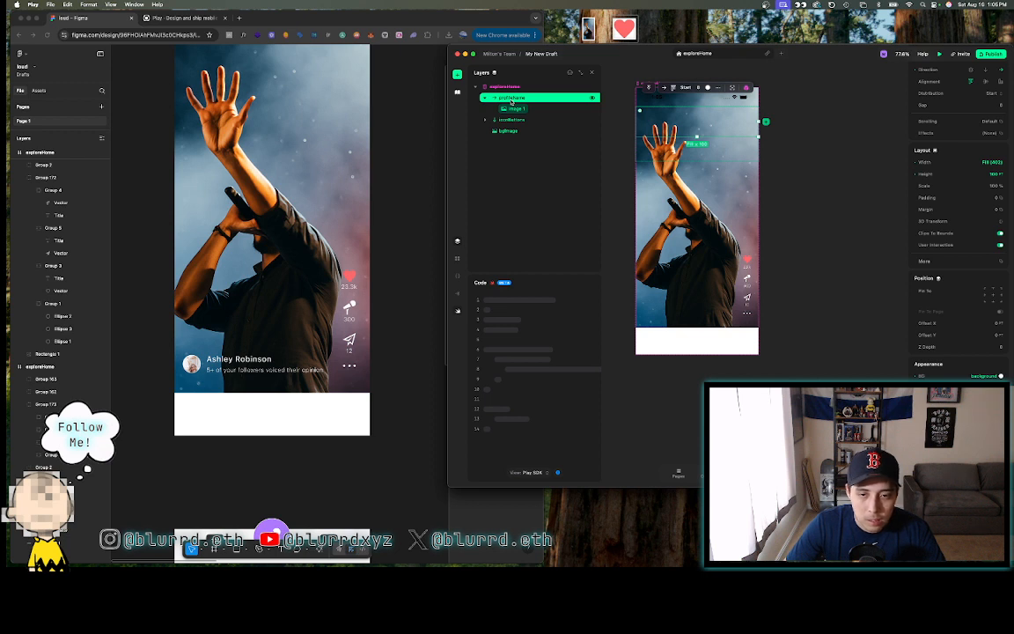
- Add a vertical stack into profileHome and name it nameAndPeers
{"action": "left_click", "coordinate": [457, 74]}
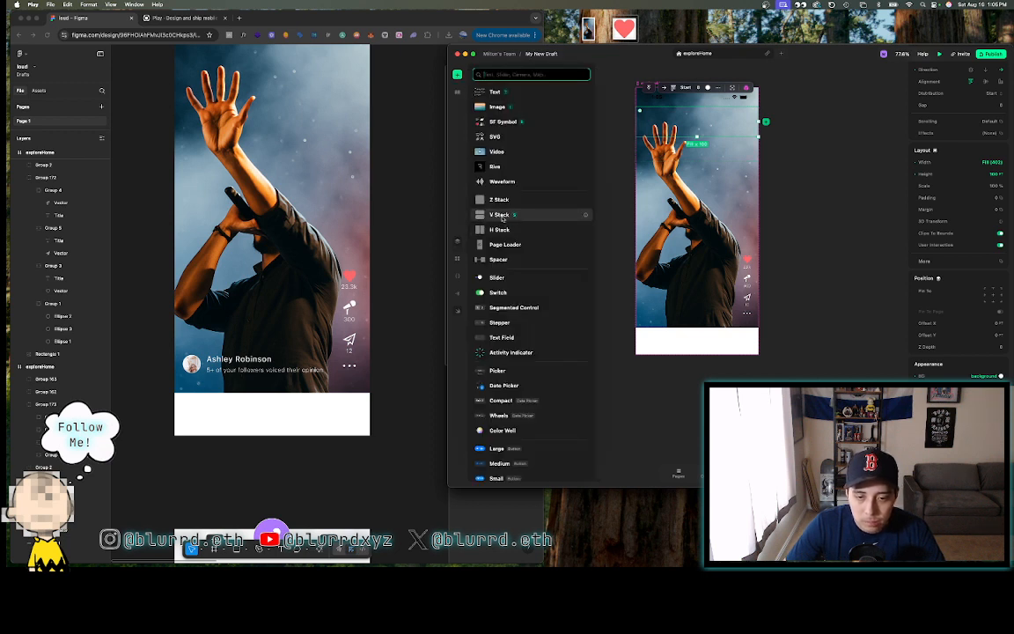
{"action": "left_click_drag", "start_coordinate": [501, 218], "coordinate": [513, 113]}
{"action": "double_click", "coordinate": [512, 119]}
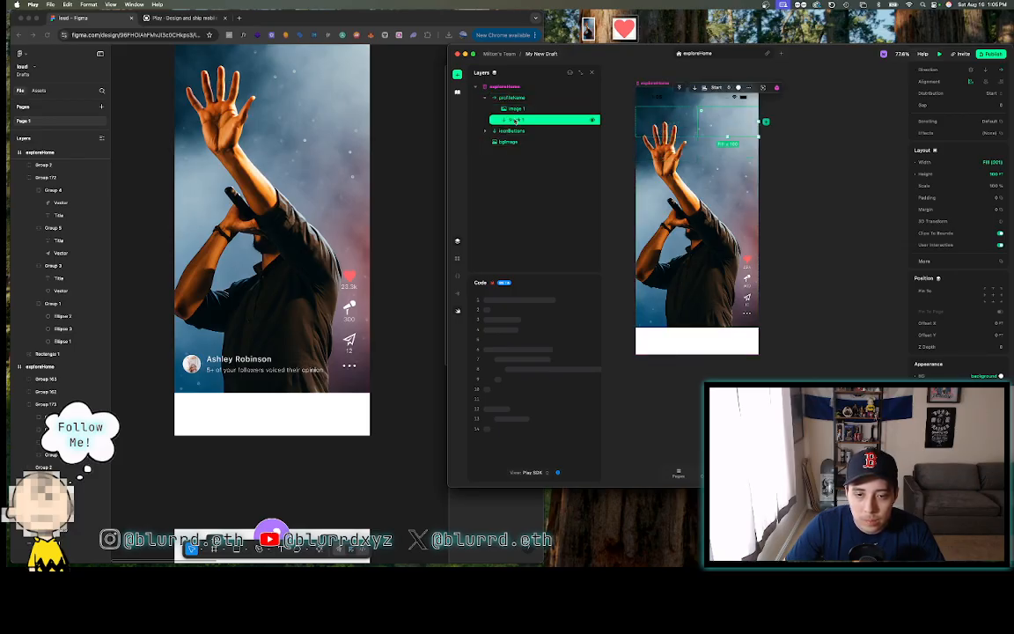
{"action": "type", "text": "name"}
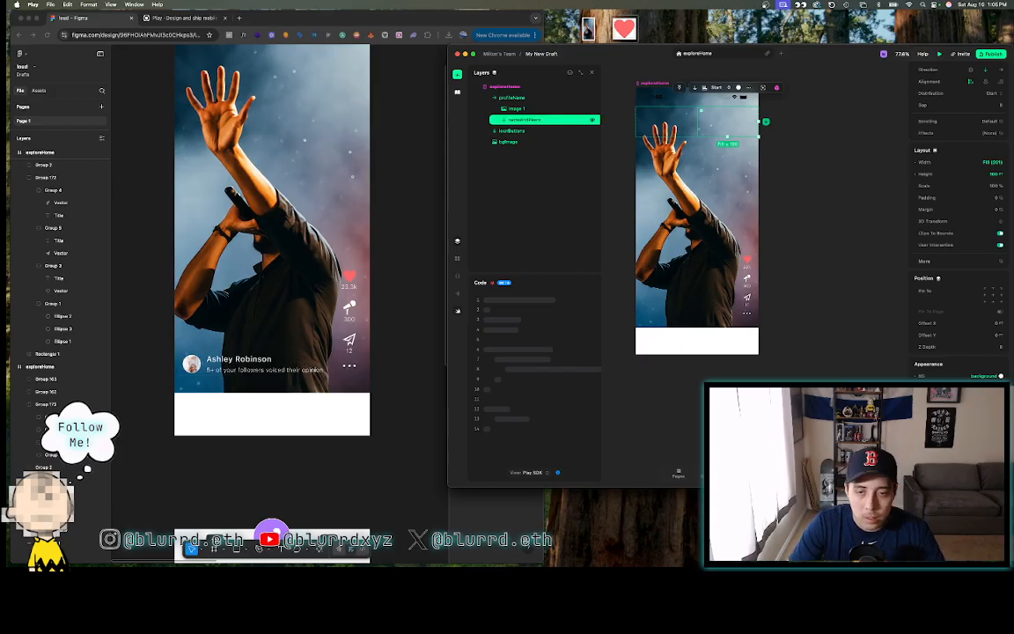
{"action": "left_click", "coordinate": [519, 108]}
- Rename the Image 1 layer to profilePic
{"action": "double_click", "coordinate": [519, 110]}
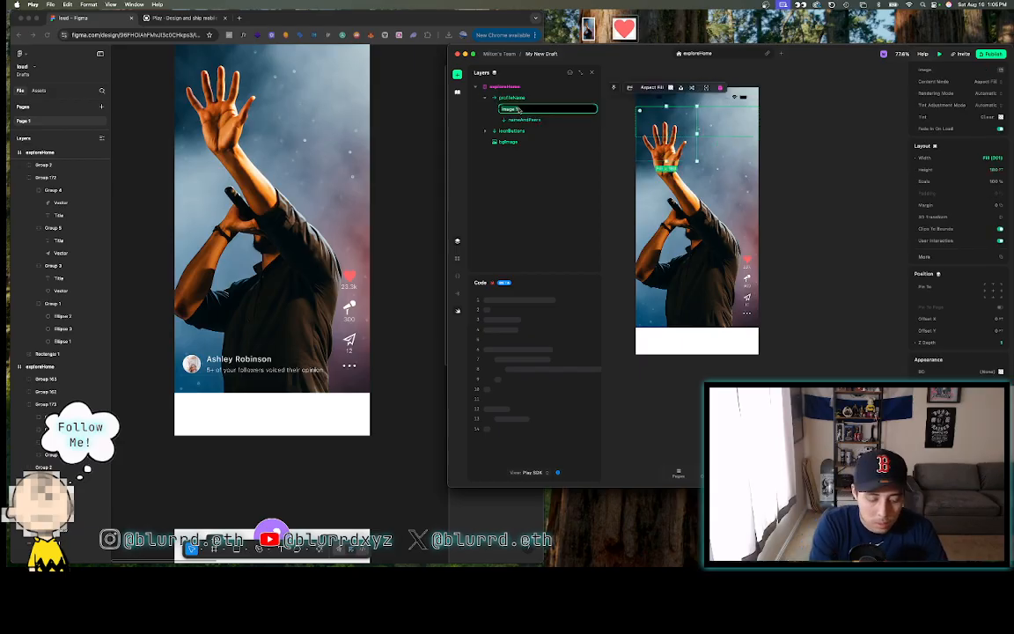
{"action": "type", "text": "profile"}
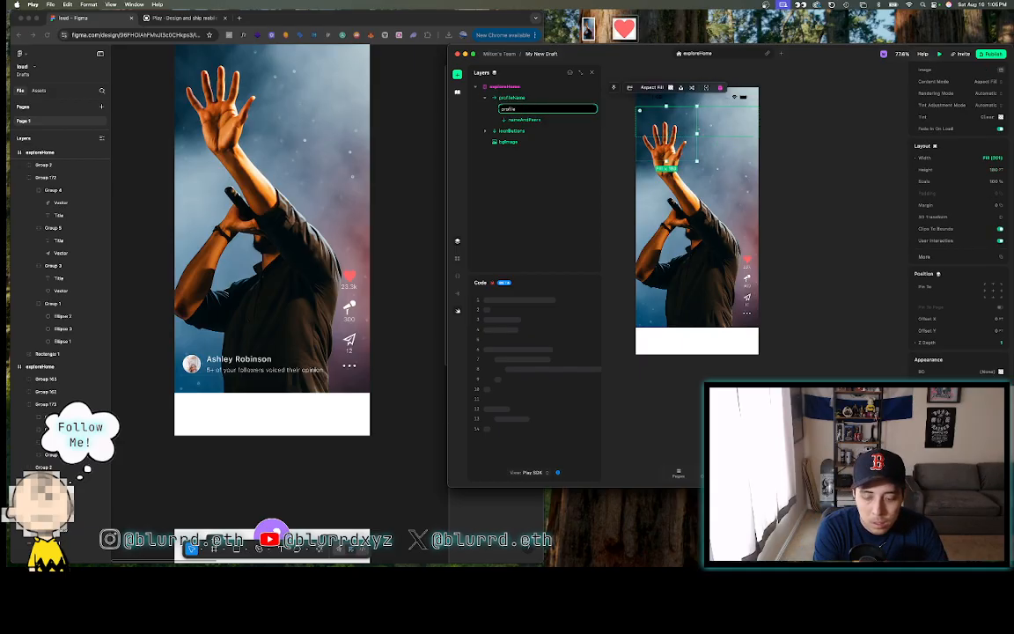
{"action": "type", "text": "Pic"}
{"action": "key", "text": "Return"}
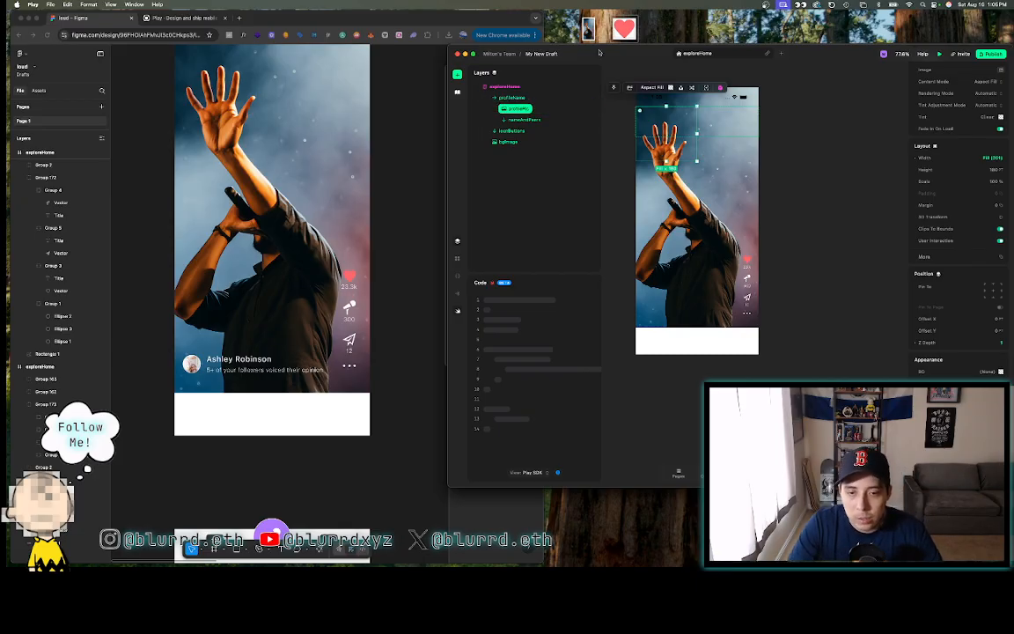
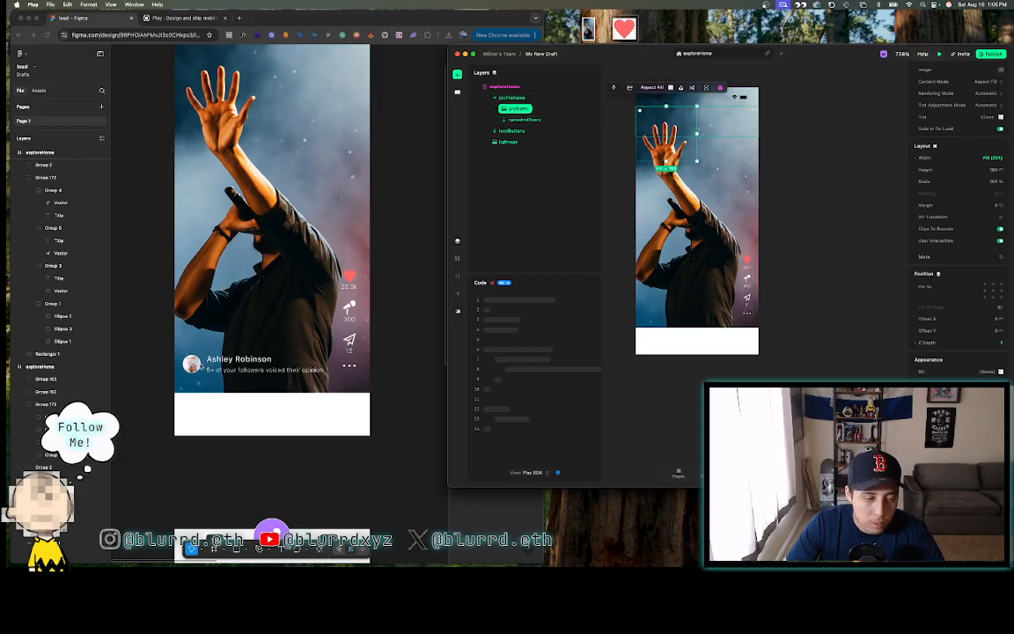
- Export the Ellipse 1 avatar circle from Figma as a 1.5x PNG
{"action": "left_click", "coordinate": [201, 367]}
{"action": "double_click", "coordinate": [192, 365]}
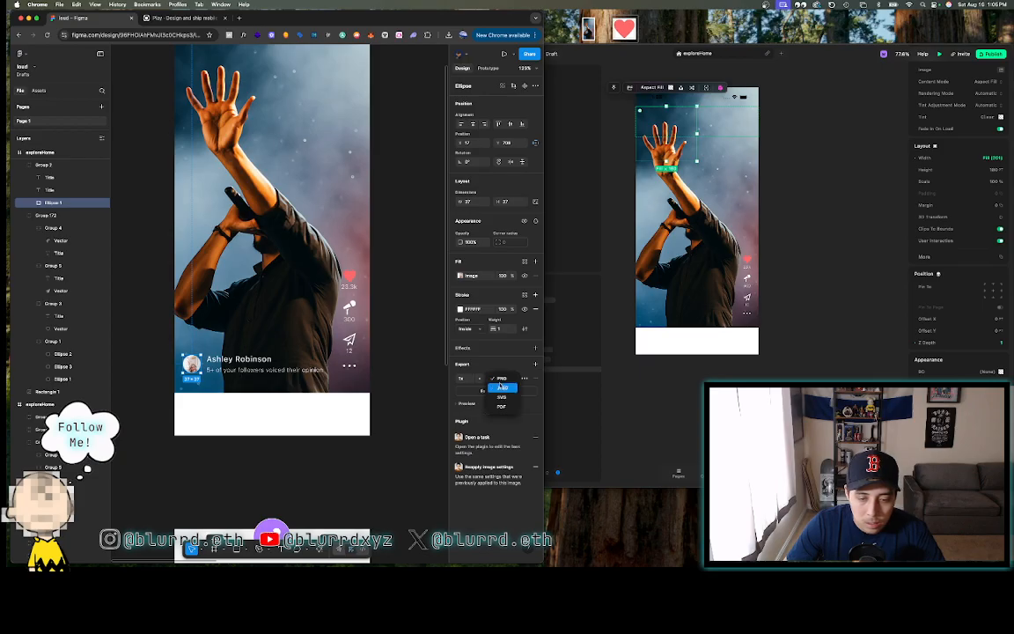
{"action": "left_click", "coordinate": [465, 379]}
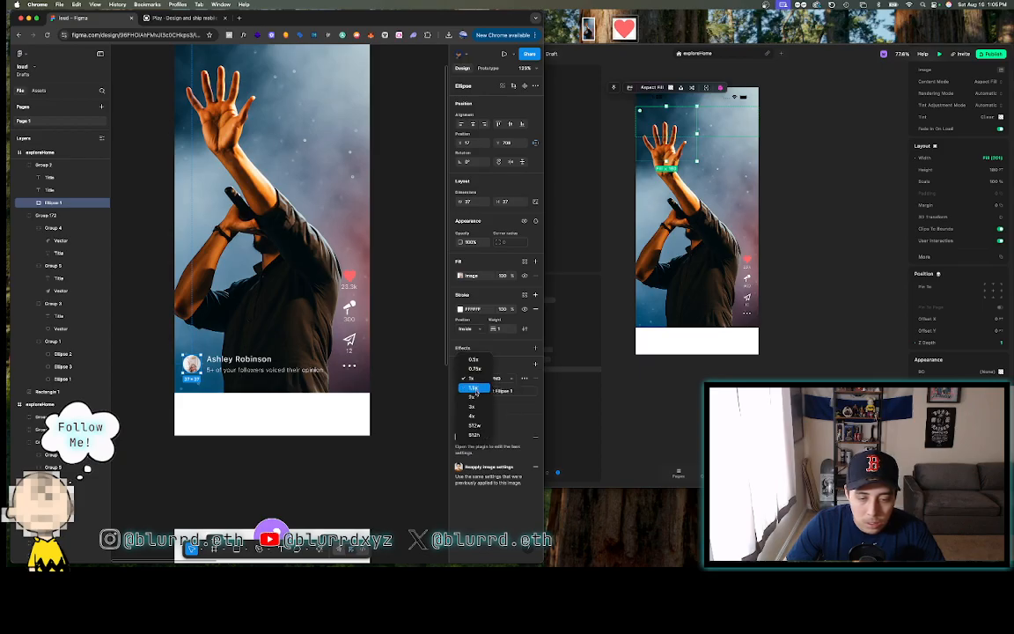
{"action": "left_click", "coordinate": [475, 389]}
{"action": "left_click", "coordinate": [496, 390]}
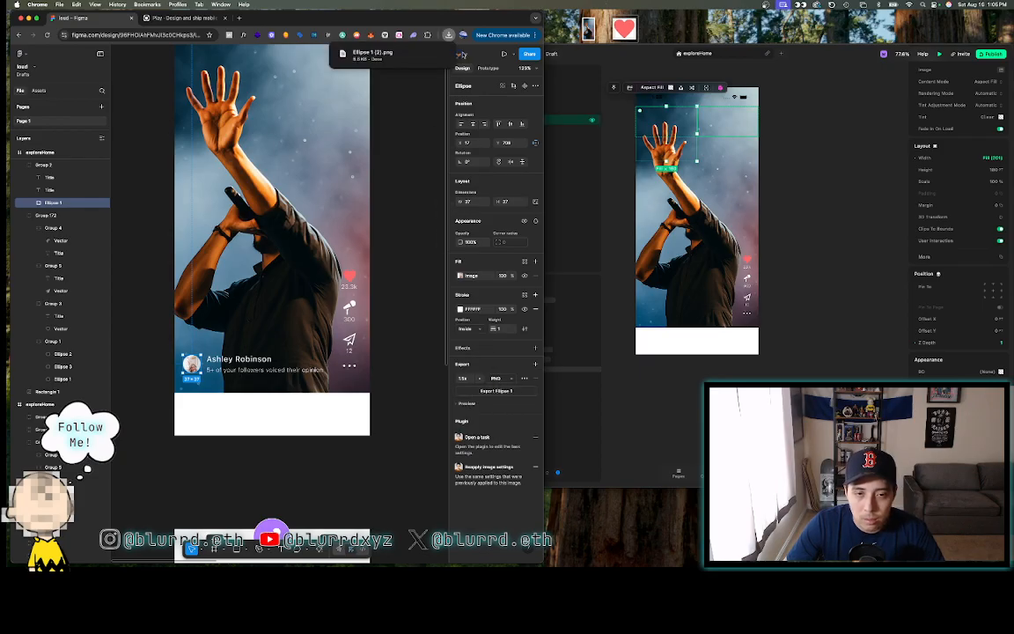
- Move the downloaded avatar PNG onto the desktop and return to Play
{"action": "left_click_drag", "start_coordinate": [345, 55], "coordinate": [680, 25]}
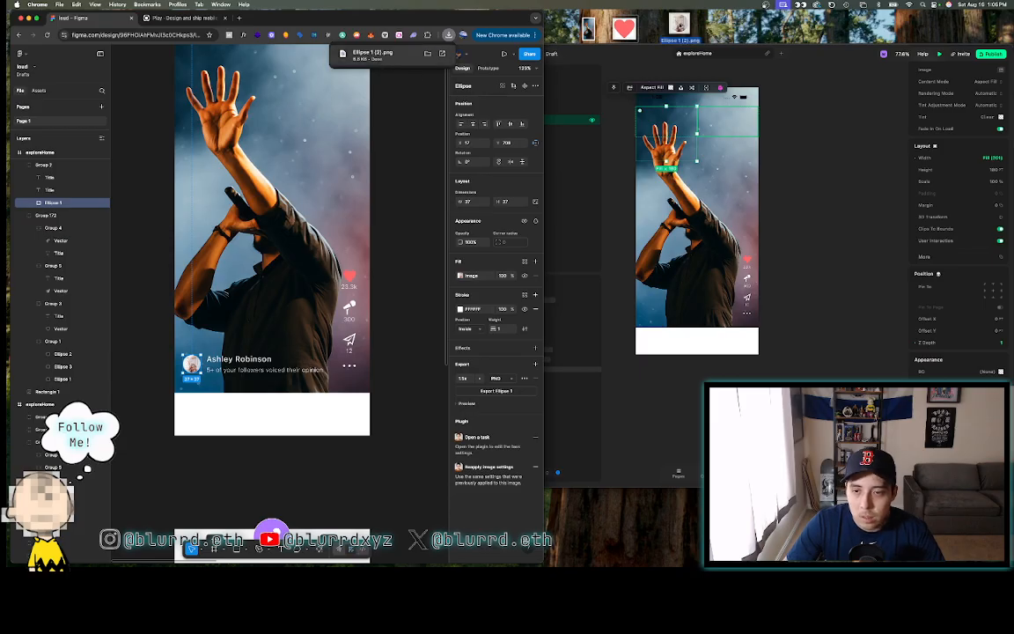
{"action": "left_click", "coordinate": [629, 52]}
{"action": "left_click", "coordinate": [643, 132]}
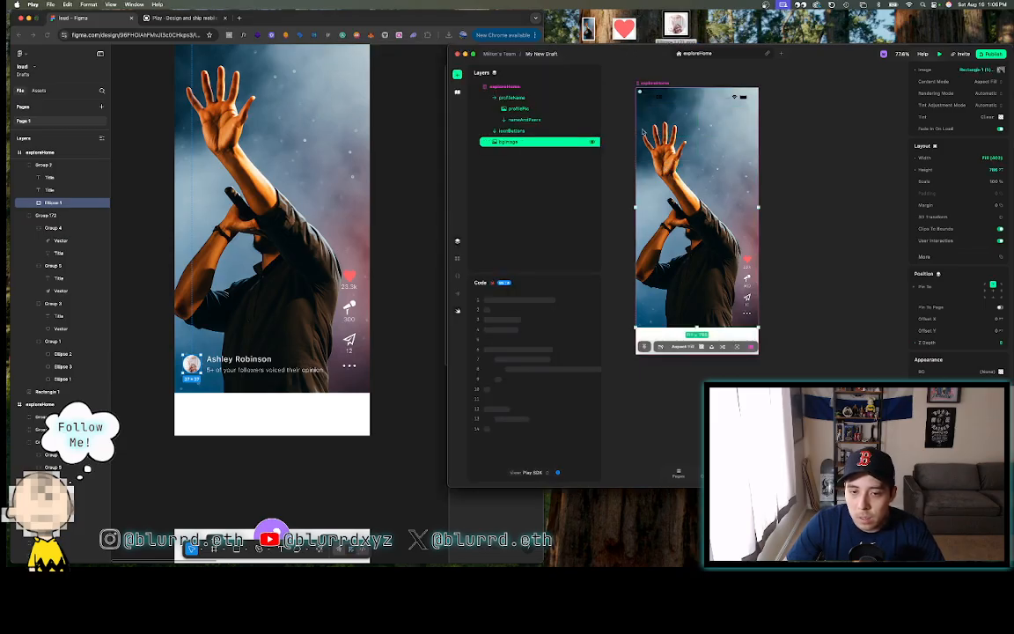
- Upload Ellipse 1 (2).png from the Desktop as profilePic's image
{"action": "left_click", "coordinate": [642, 133]}
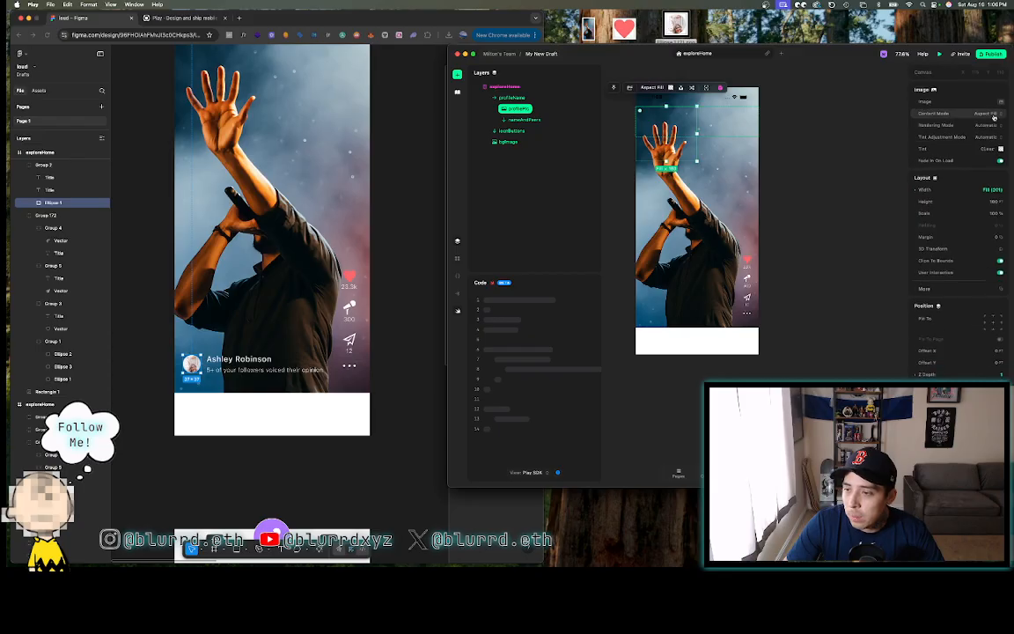
{"action": "left_click", "coordinate": [999, 102]}
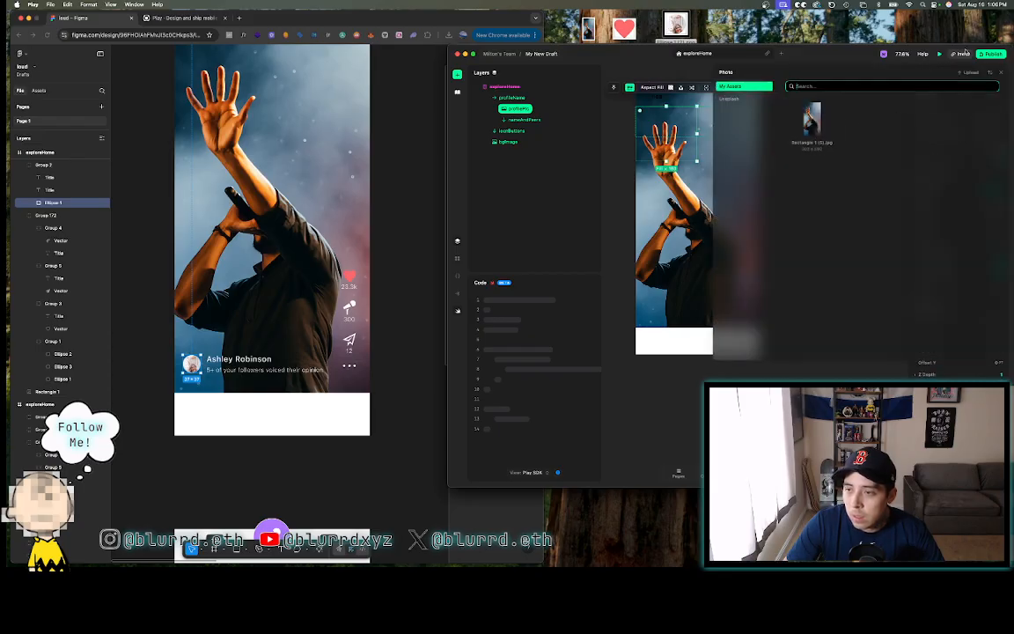
{"action": "left_click", "coordinate": [970, 72]}
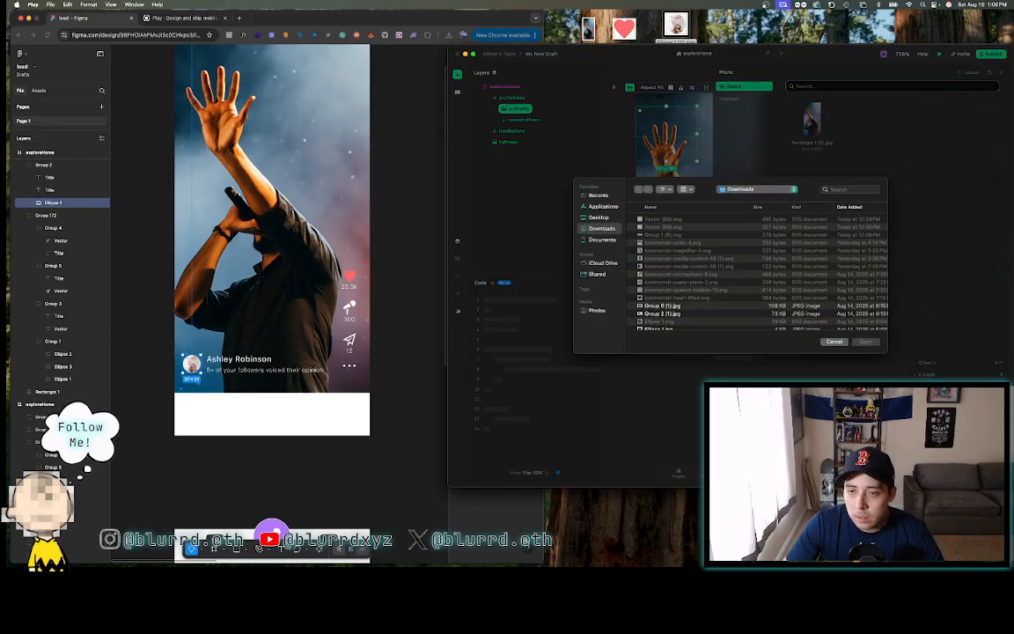
{"action": "left_click", "coordinate": [598, 217]}
{"action": "left_click", "coordinate": [865, 341]}
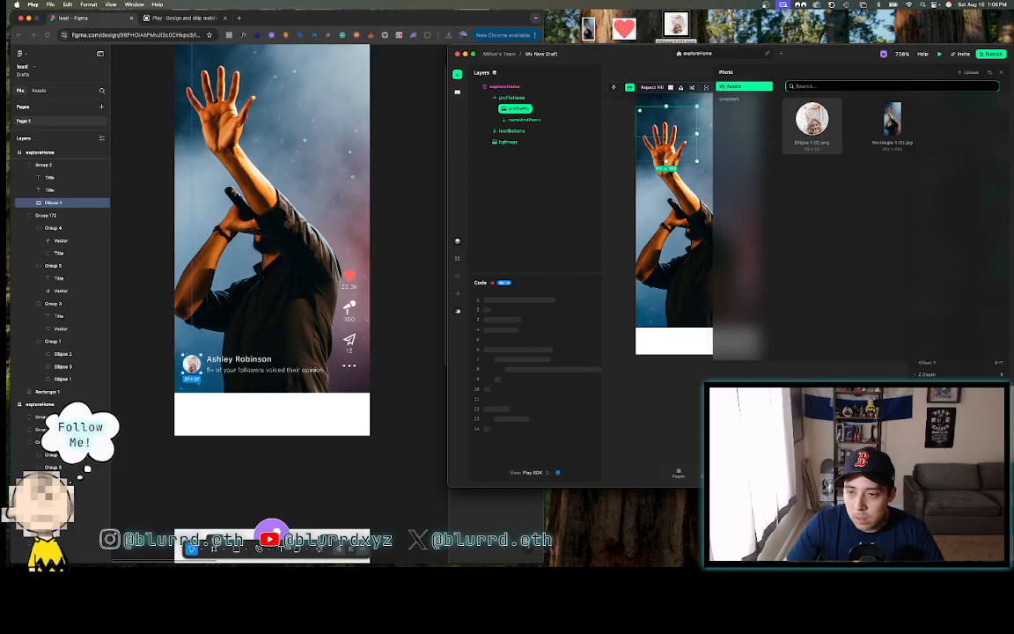
{"action": "left_click", "coordinate": [1002, 74]}
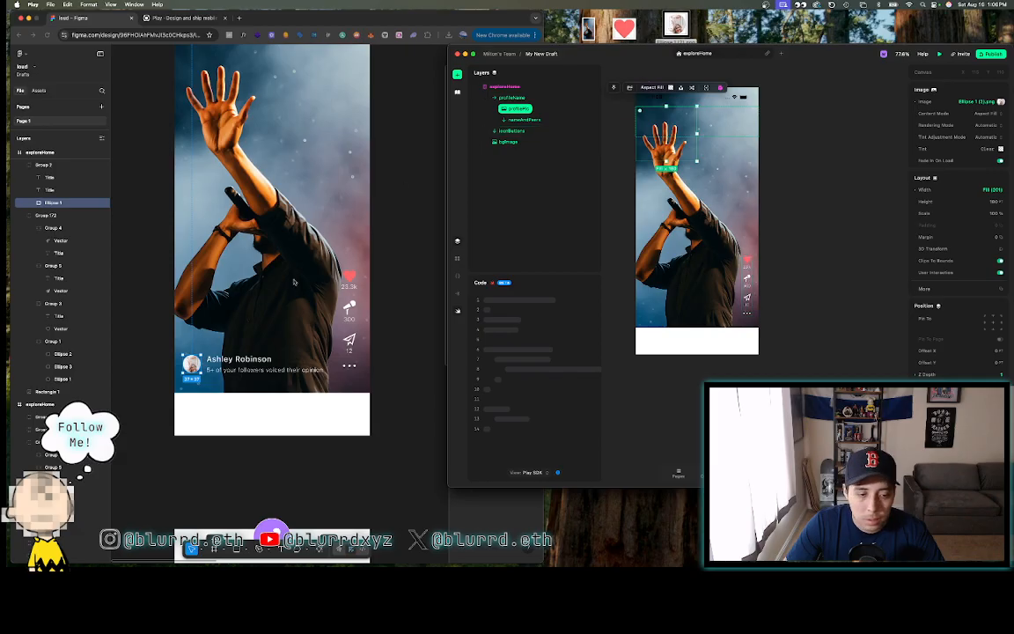
- Resize profilePic to 37 × 37 pt
{"action": "left_click", "coordinate": [982, 189]}
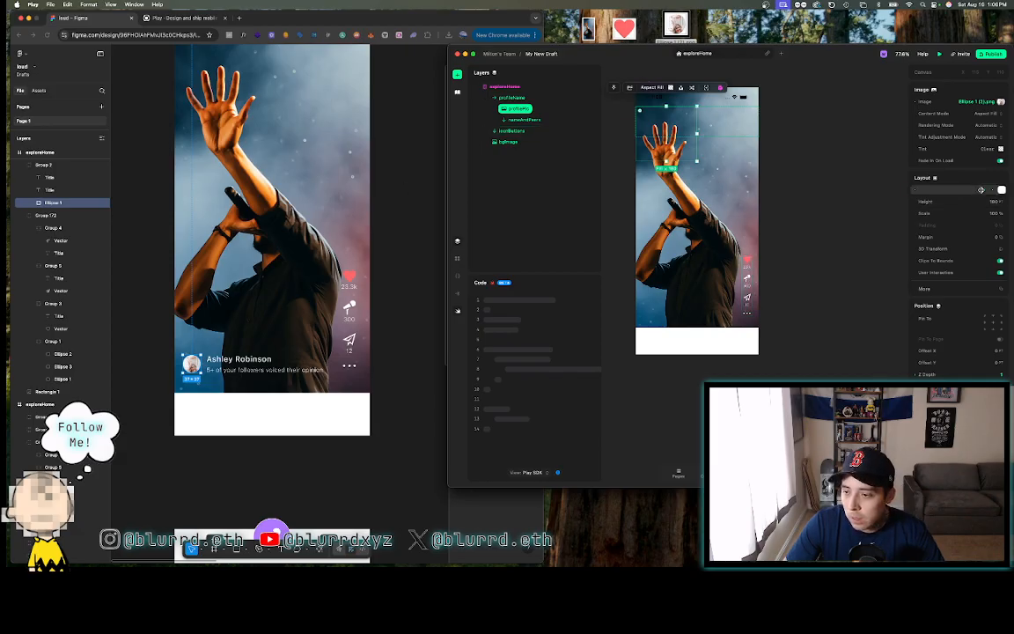
{"action": "type", "text": "37"}
{"action": "key", "text": "Return"}
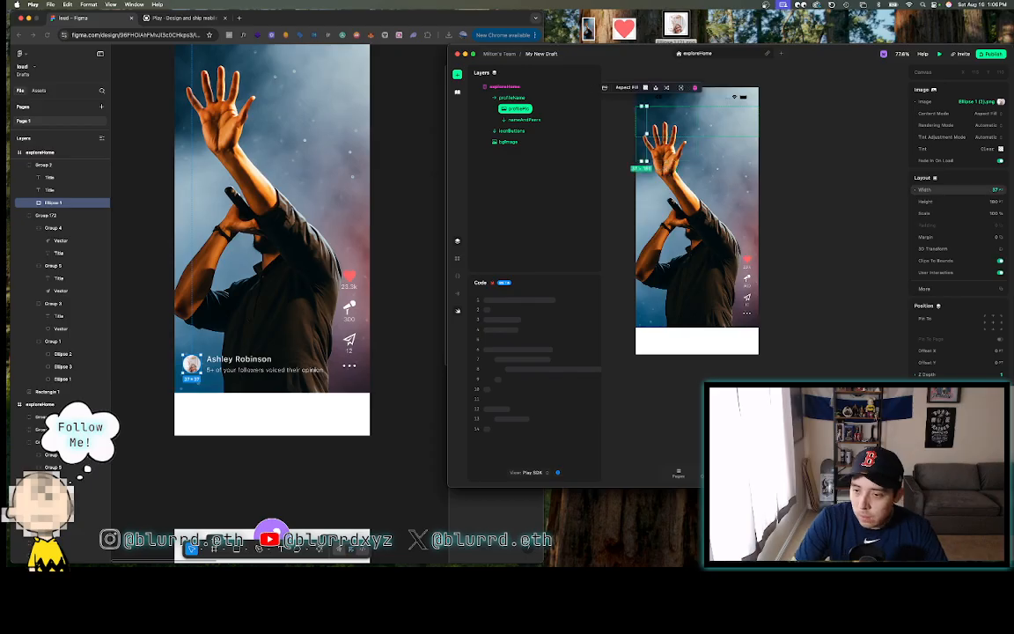
{"action": "left_click", "coordinate": [995, 202]}
{"action": "type", "text": "37"}
{"action": "key", "text": "Return"}
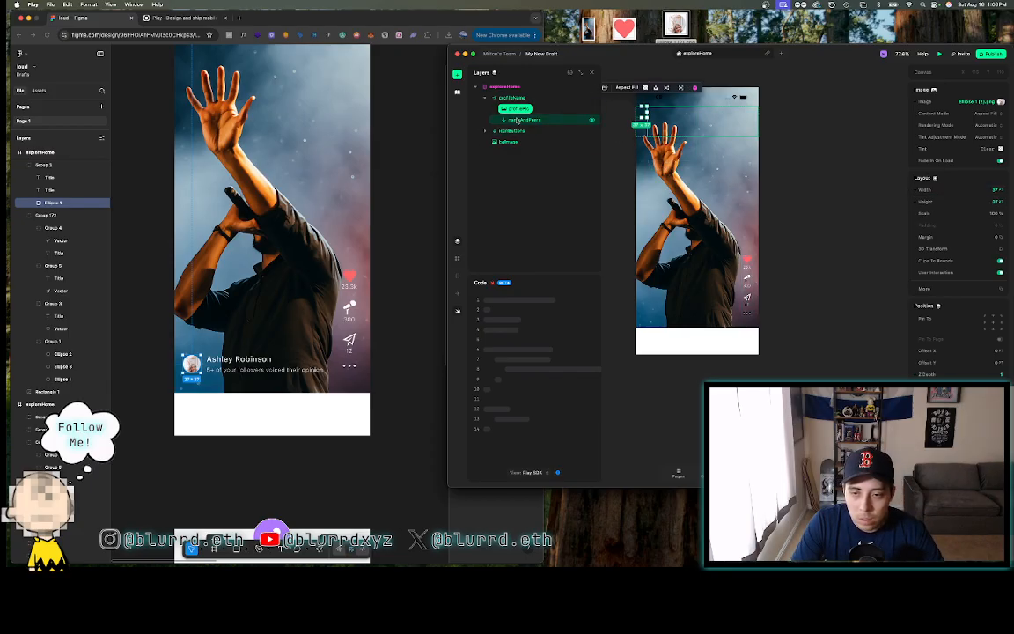
- Give profileHome a Z Depth of 2 and no background fill
{"action": "left_click", "coordinate": [512, 118]}
{"action": "left_click", "coordinate": [515, 99]}
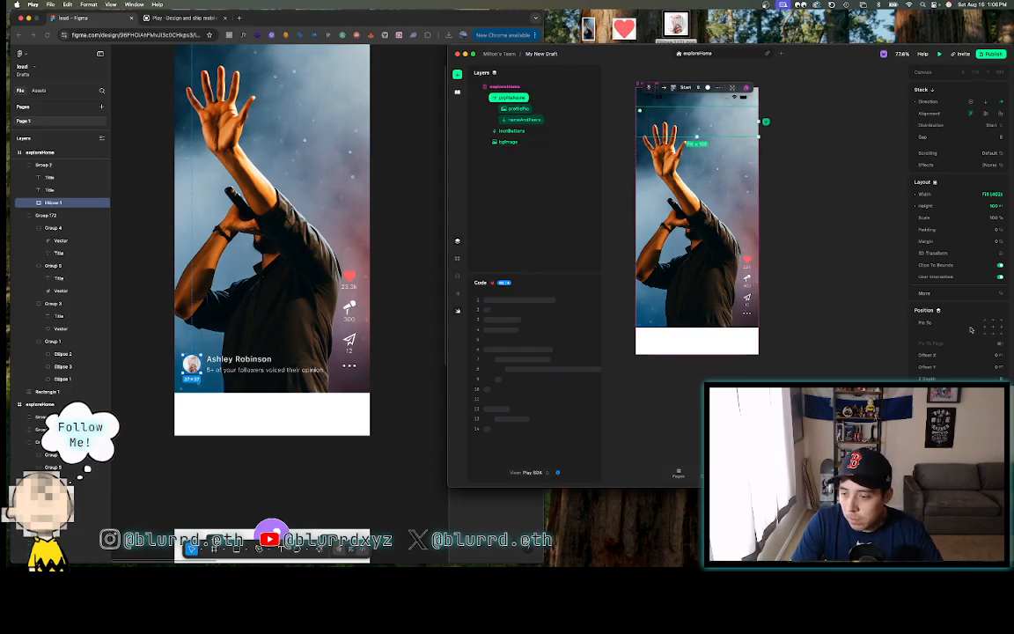
{"action": "left_click", "coordinate": [989, 379]}
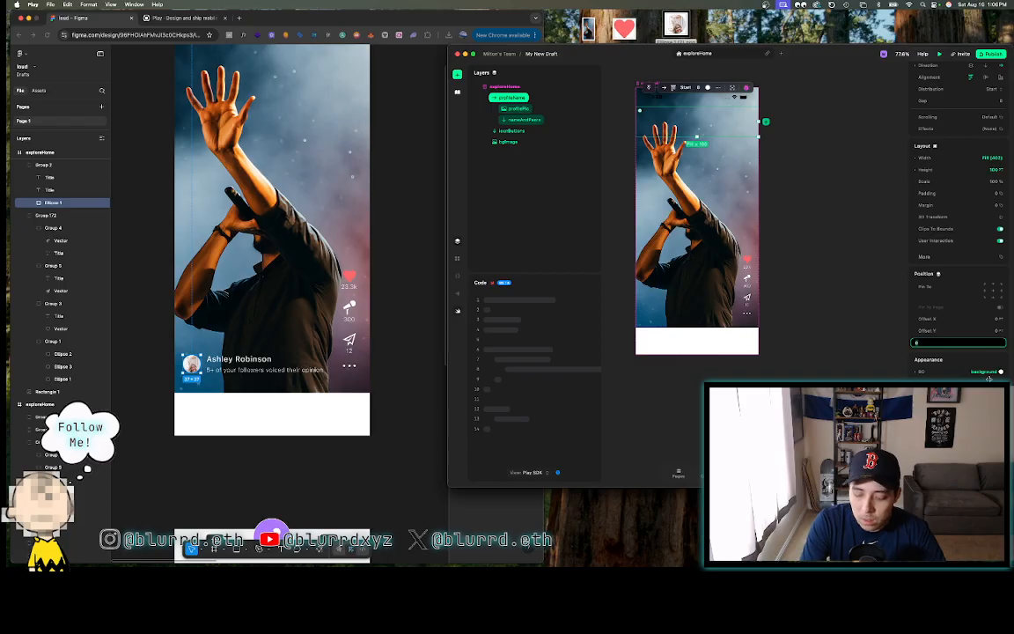
{"action": "type", "text": "2"}
{"action": "key", "text": "Return"}
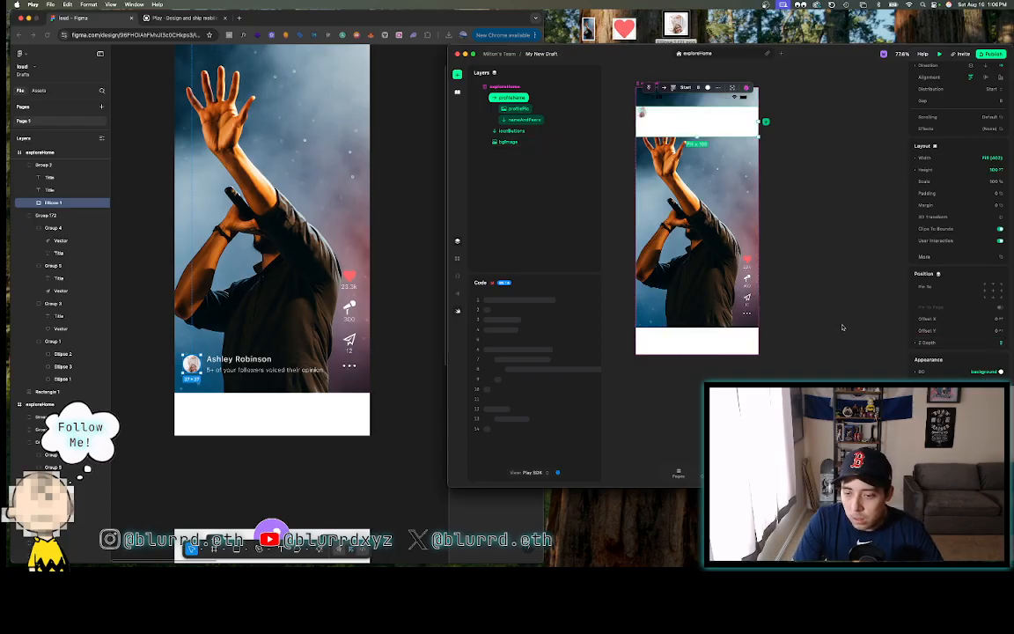
{"action": "left_click", "coordinate": [918, 374]}
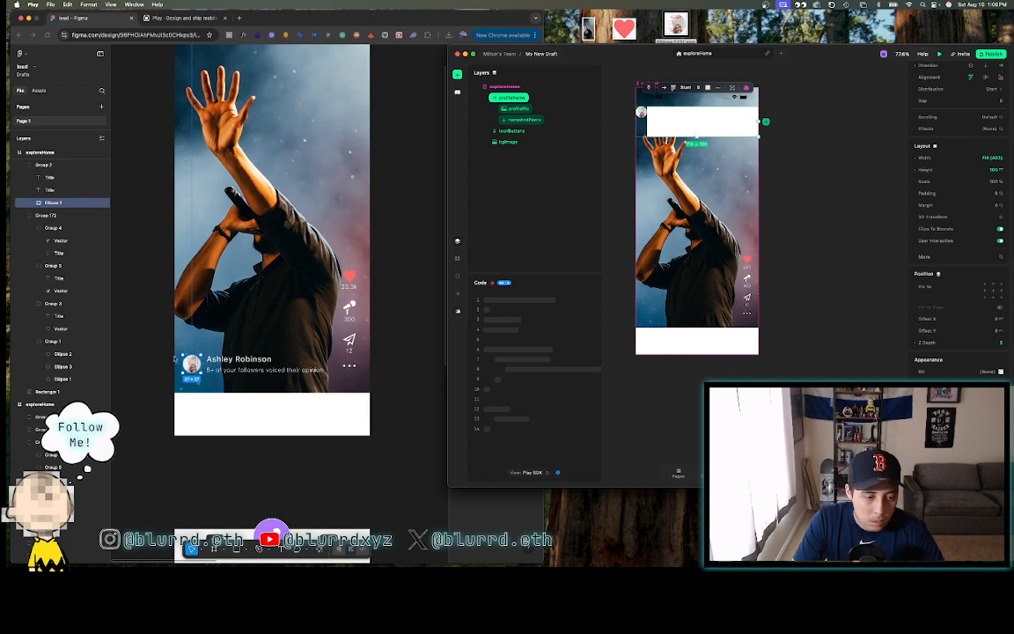
{"action": "left_click", "coordinate": [163, 365]}
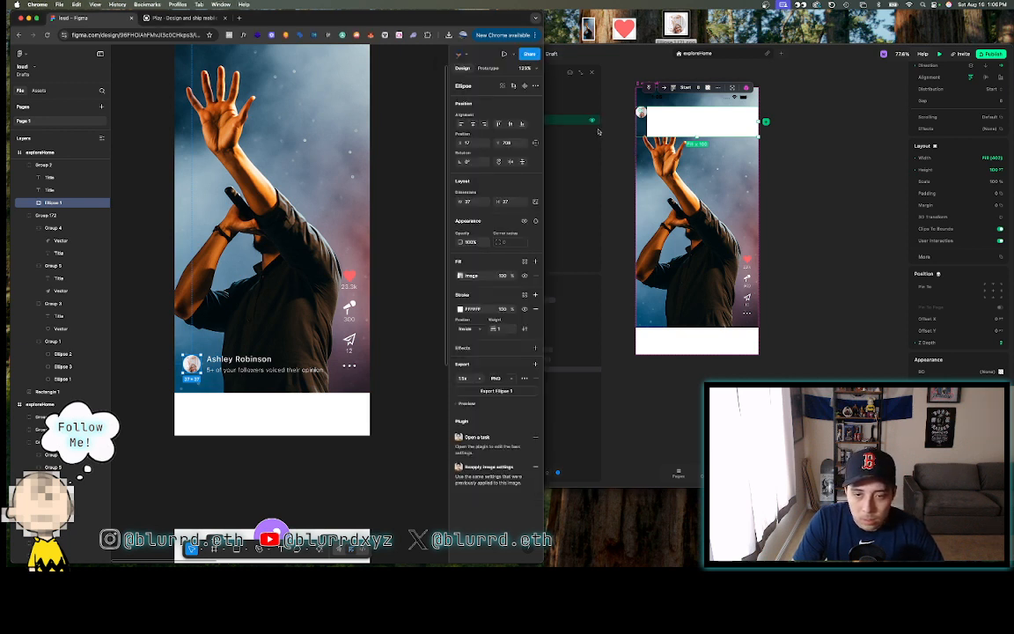
{"action": "left_click", "coordinate": [609, 135]}
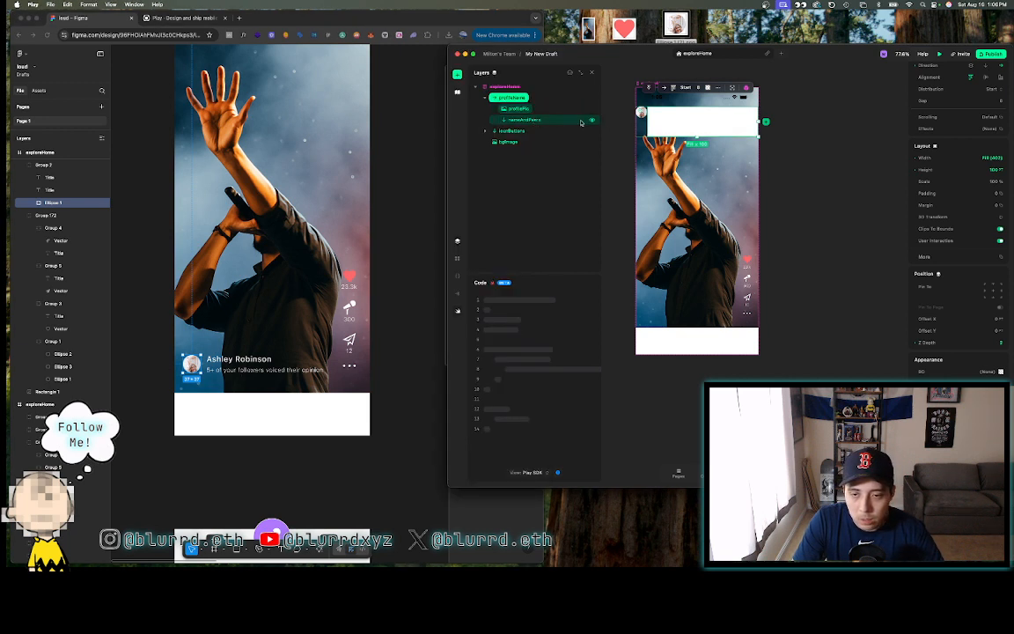
- Set profileHome's left margin to 20 pt
{"action": "left_click", "coordinate": [916, 205]}
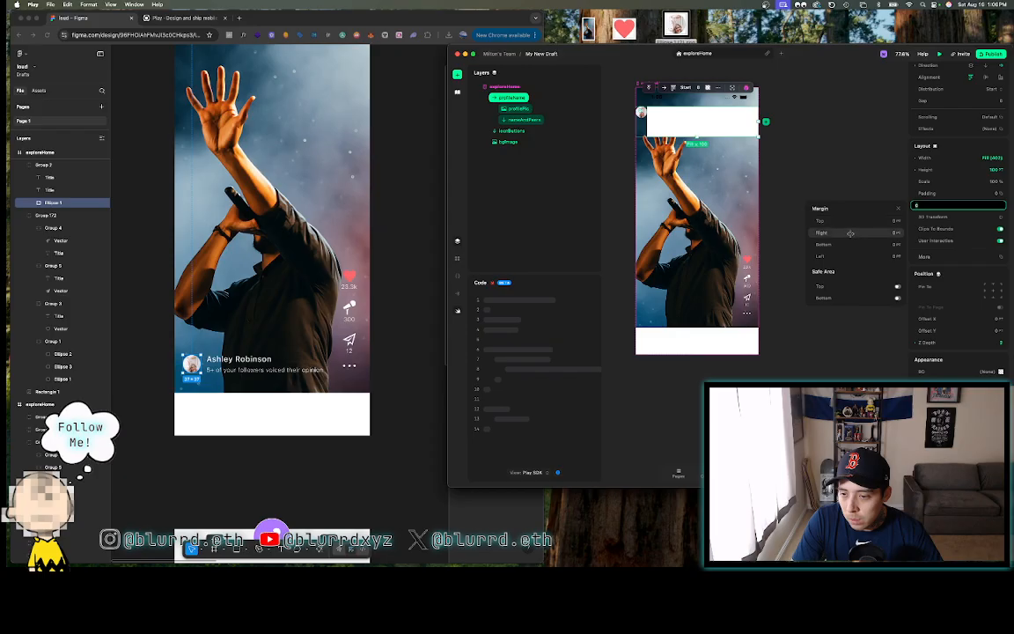
{"action": "left_click_drag", "start_coordinate": [842, 257], "coordinate": [861, 259]}
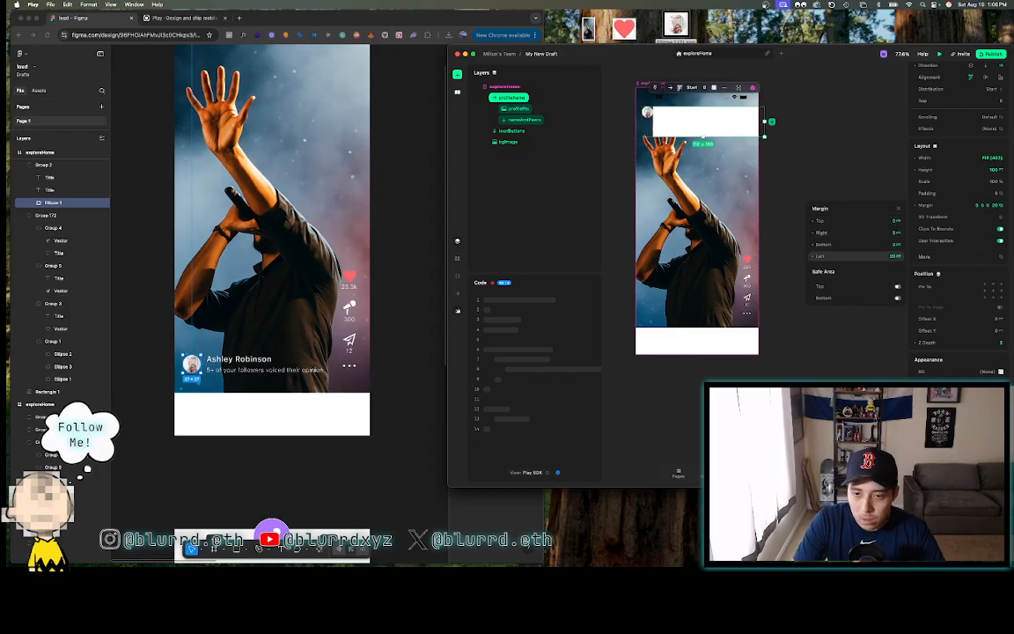
{"action": "left_click", "coordinate": [795, 127]}
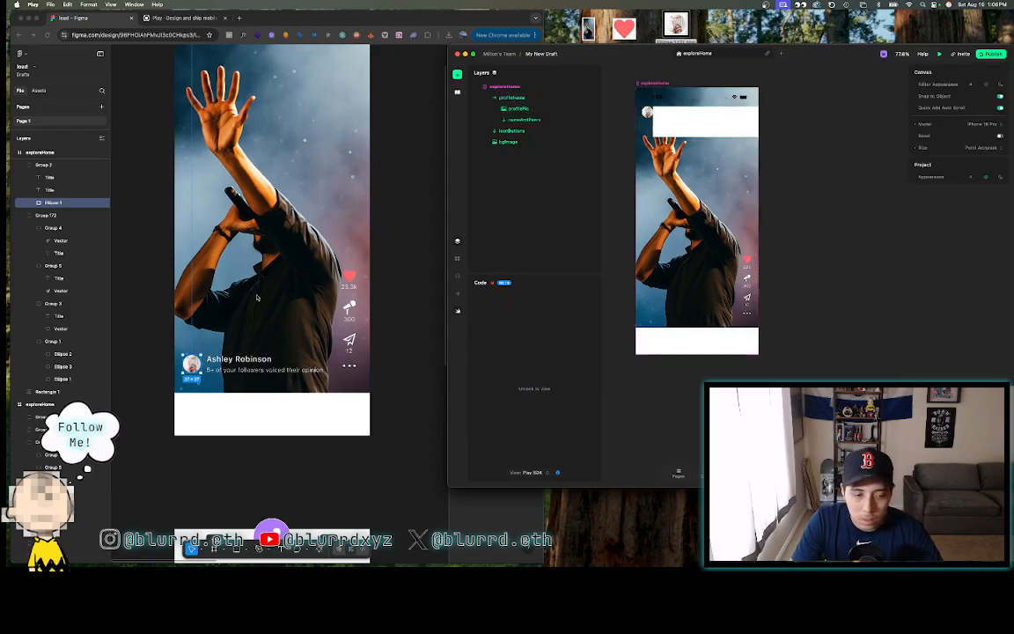
{"action": "left_click", "coordinate": [228, 371]}
- Remove the white fill from the nameAndPeers area in Play
{"action": "left_click", "coordinate": [226, 369]}
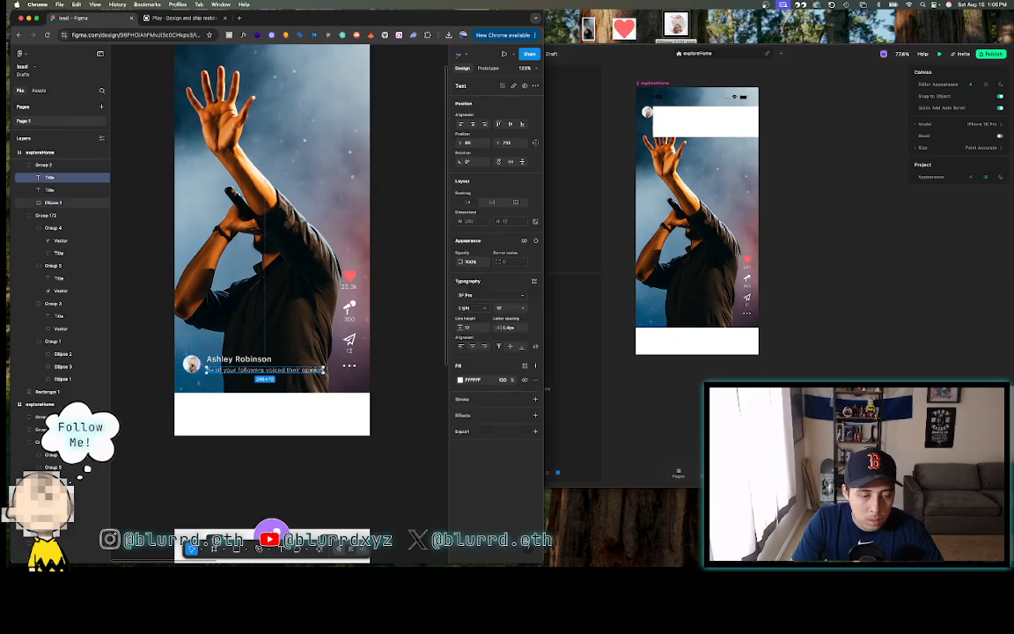
{"action": "left_click", "coordinate": [192, 365]}
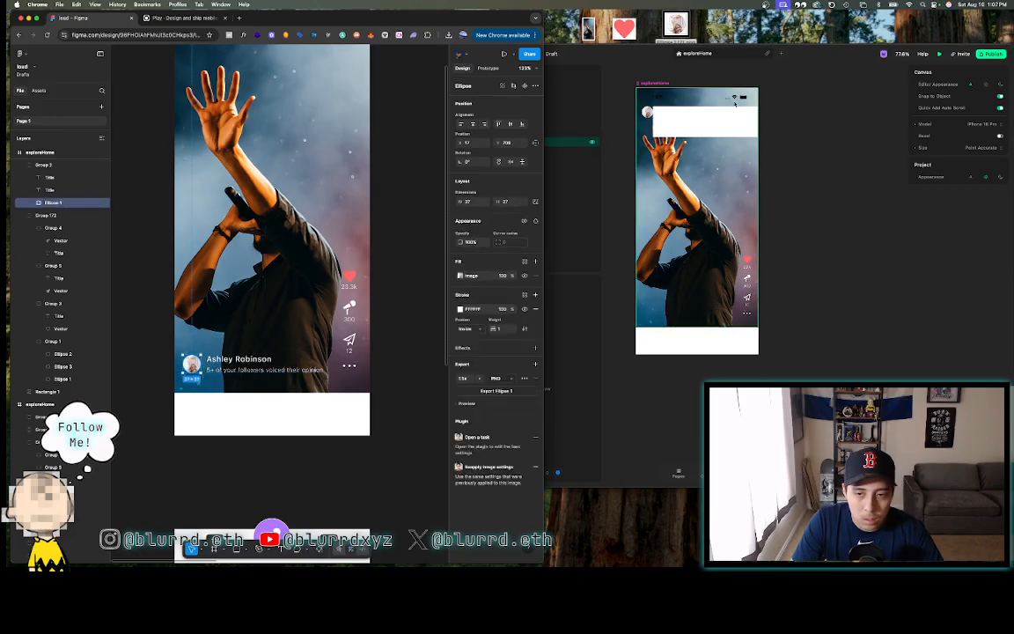
{"action": "left_click", "coordinate": [648, 124]}
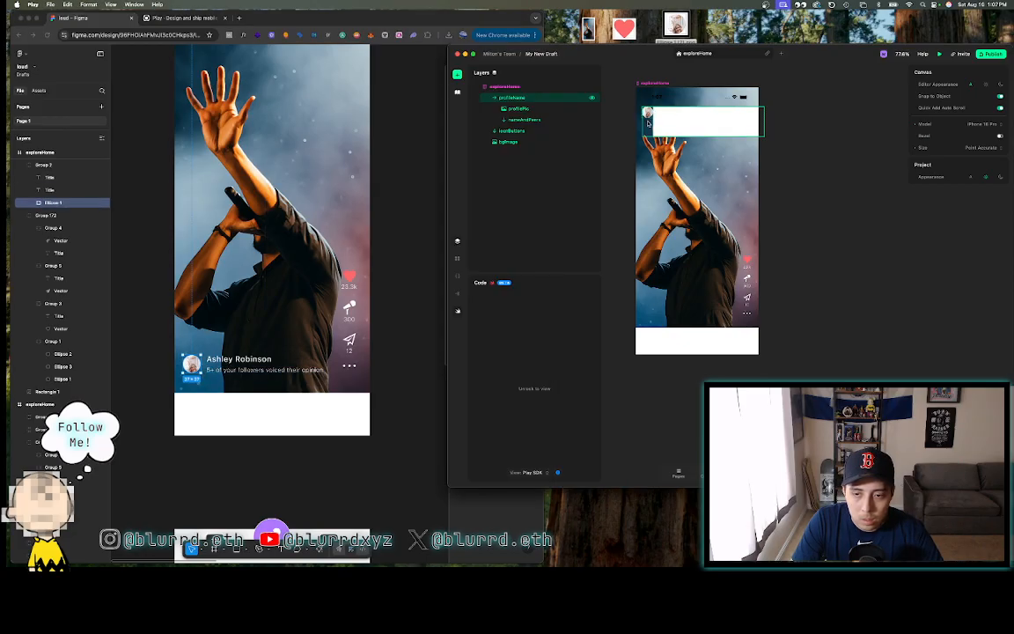
{"action": "left_click", "coordinate": [723, 126]}
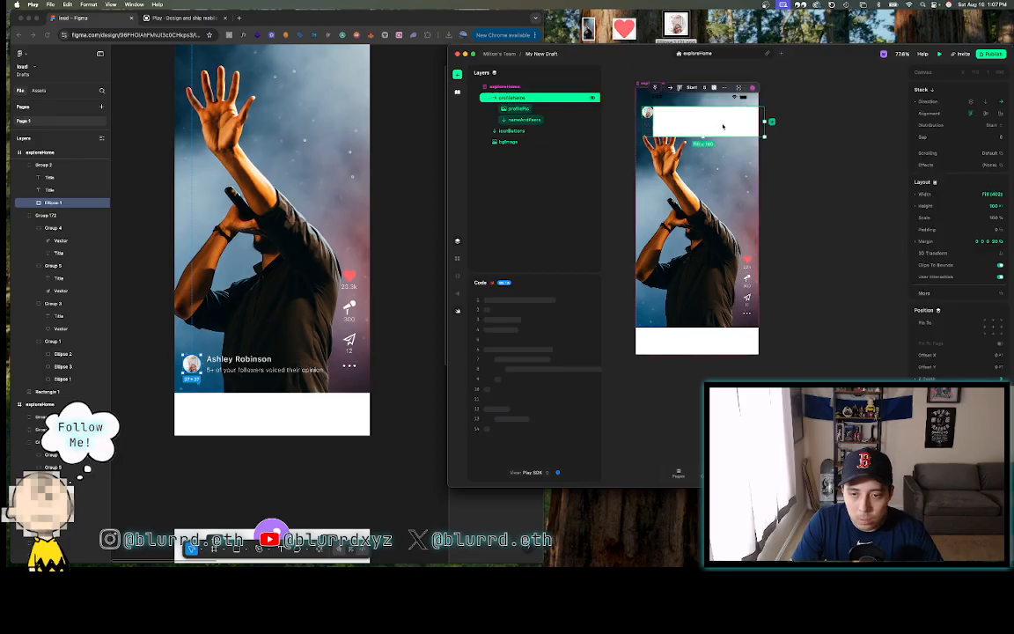
{"action": "left_click", "coordinate": [525, 121]}
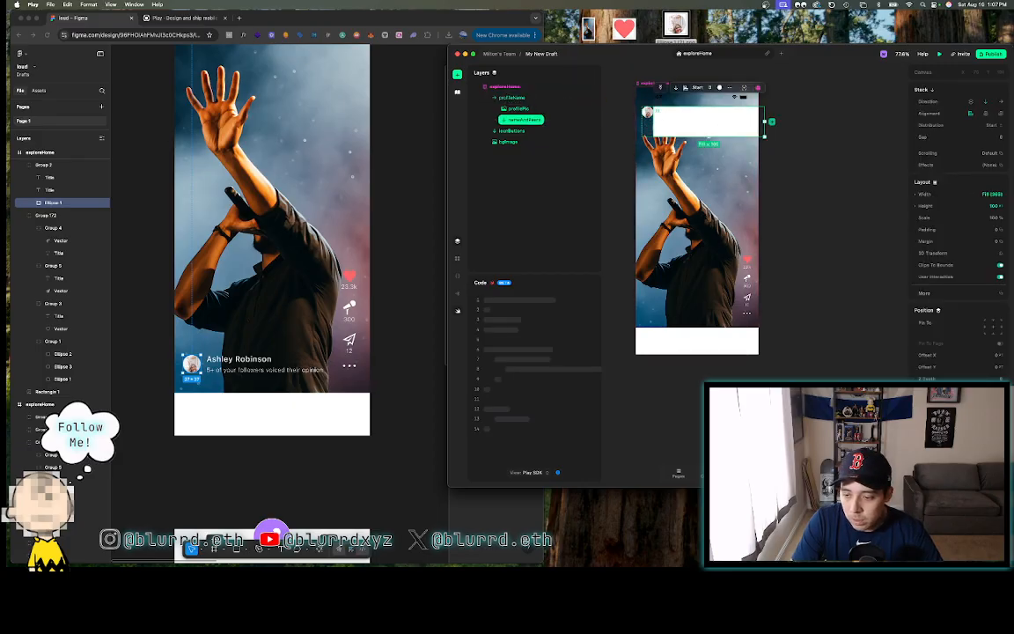
{"action": "key", "text": "alt+slash"}
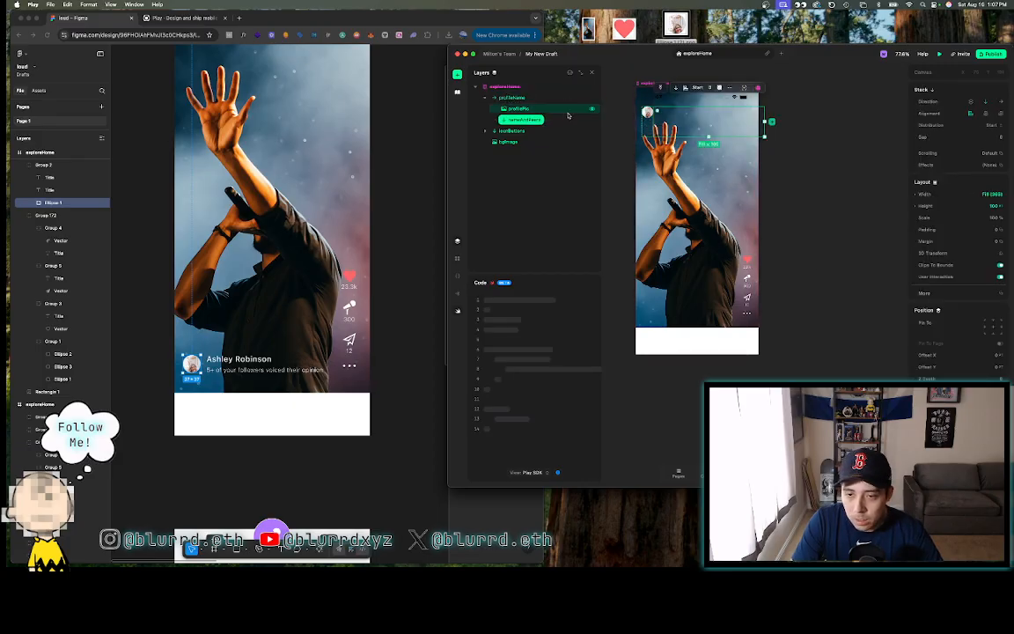
- Add a text element inside nameAndPeers and duplicate it for a second line
{"action": "left_click", "coordinate": [458, 75]}
{"action": "left_click", "coordinate": [500, 93]}
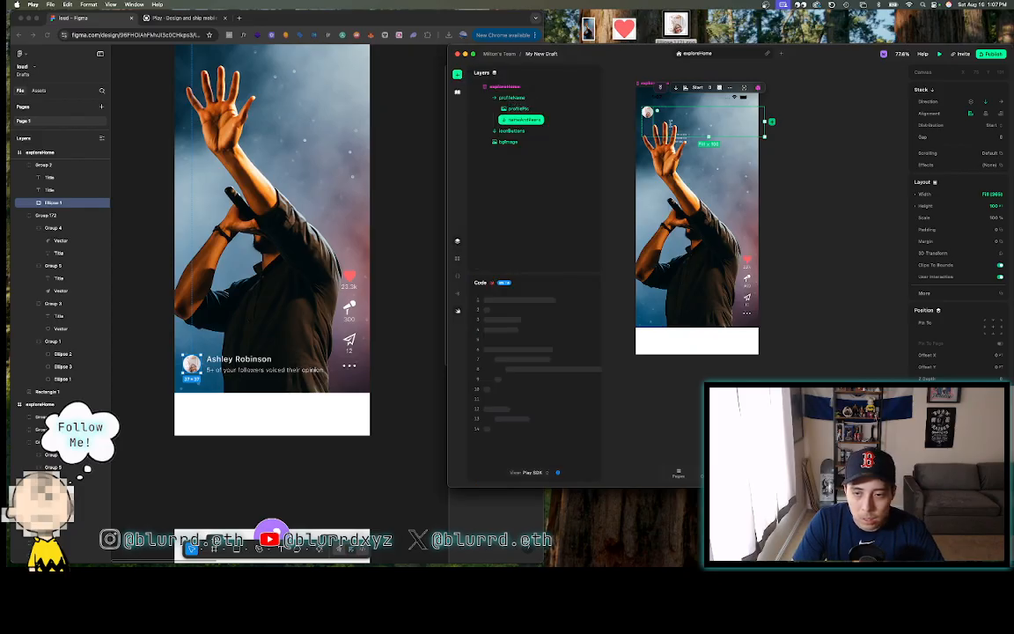
{"action": "left_click", "coordinate": [522, 120]}
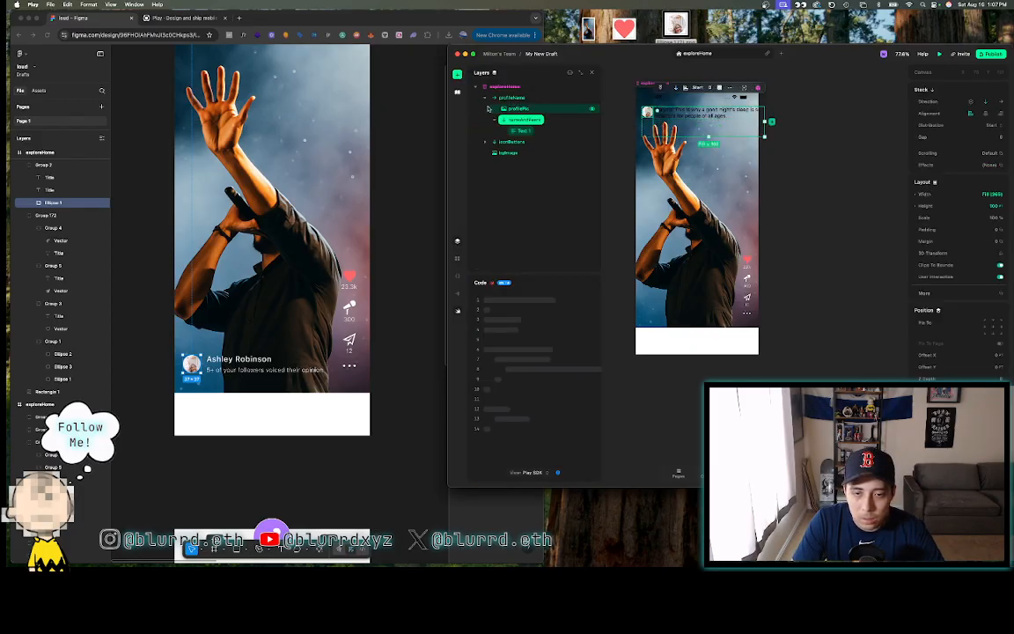
{"action": "left_click", "coordinate": [517, 131]}
{"action": "key", "text": "super+d"}
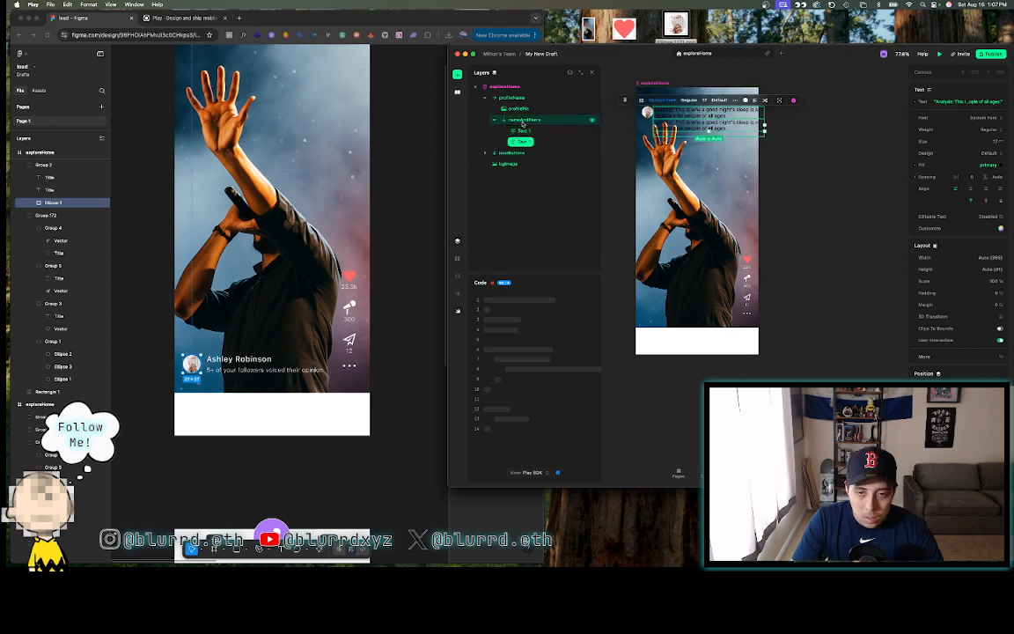
{"action": "left_click", "coordinate": [523, 122]}
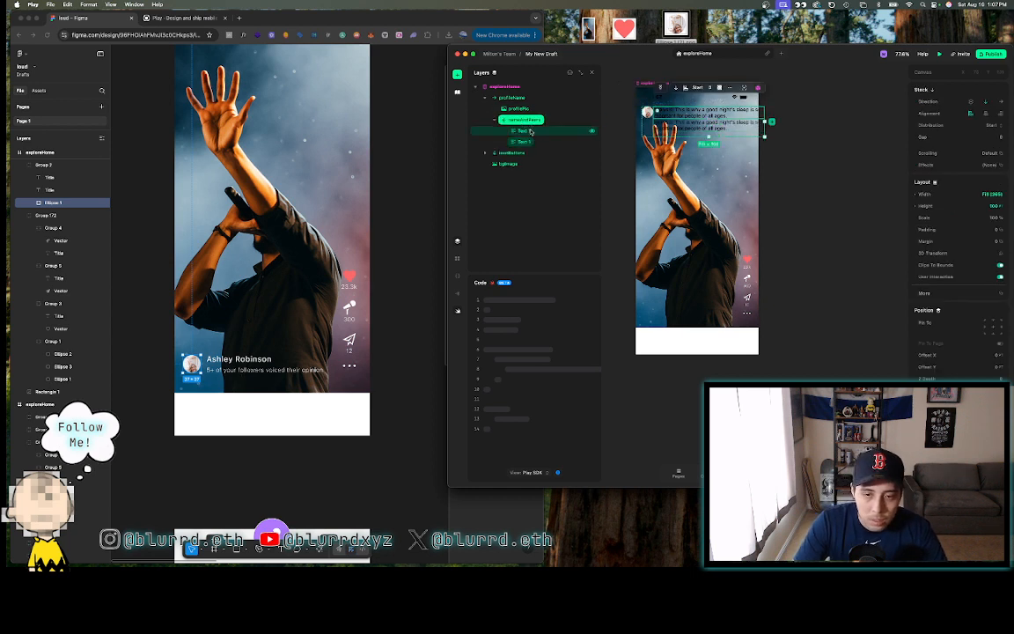
- Rename the first text layer to userName
{"action": "double_click", "coordinate": [530, 130]}
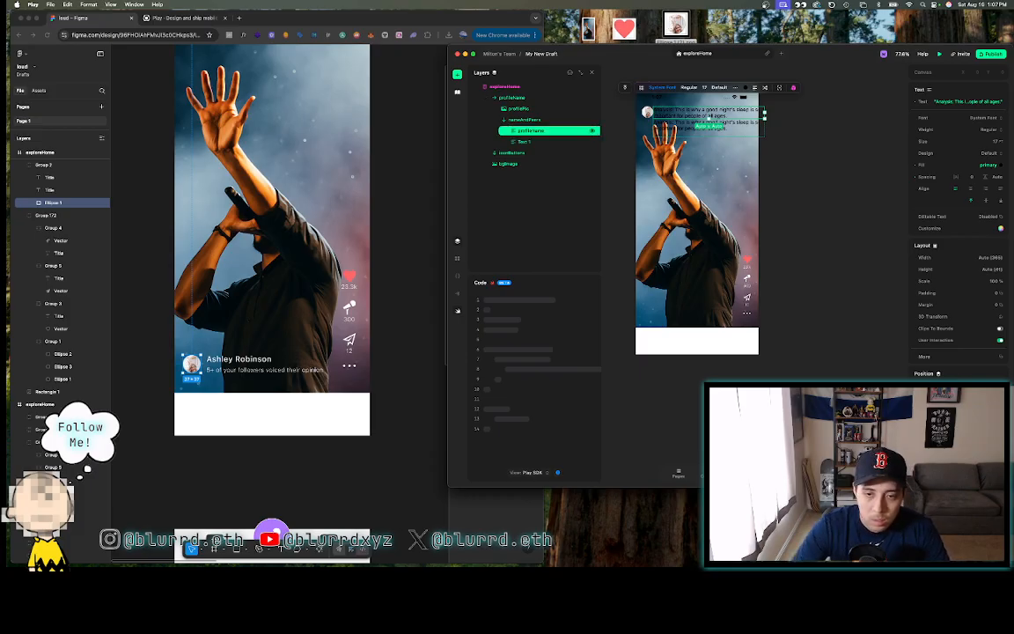
{"action": "key", "text": "Return"}
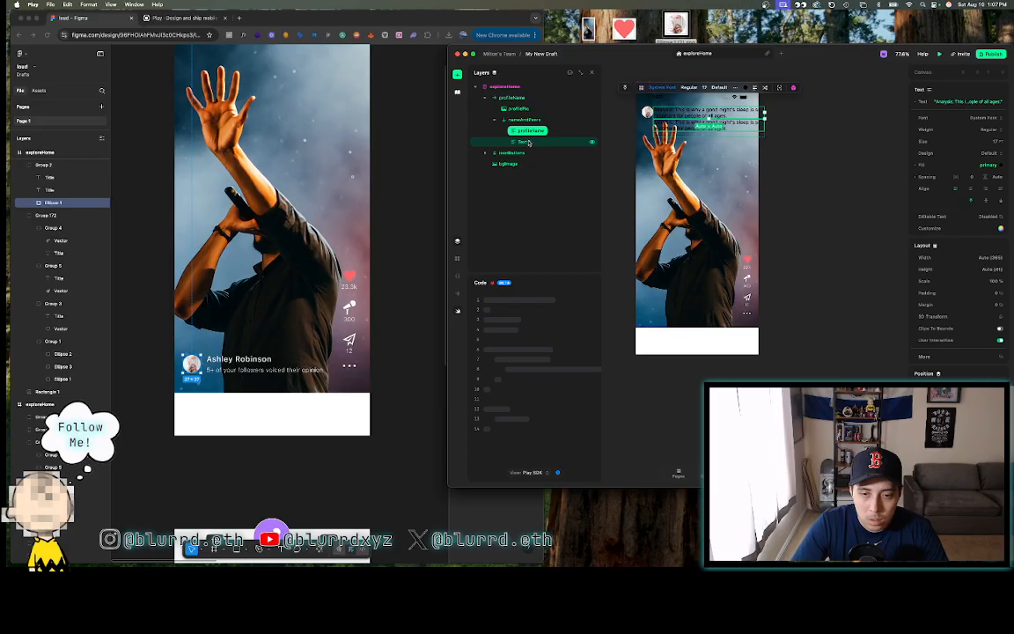
{"action": "double_click", "coordinate": [526, 131]}
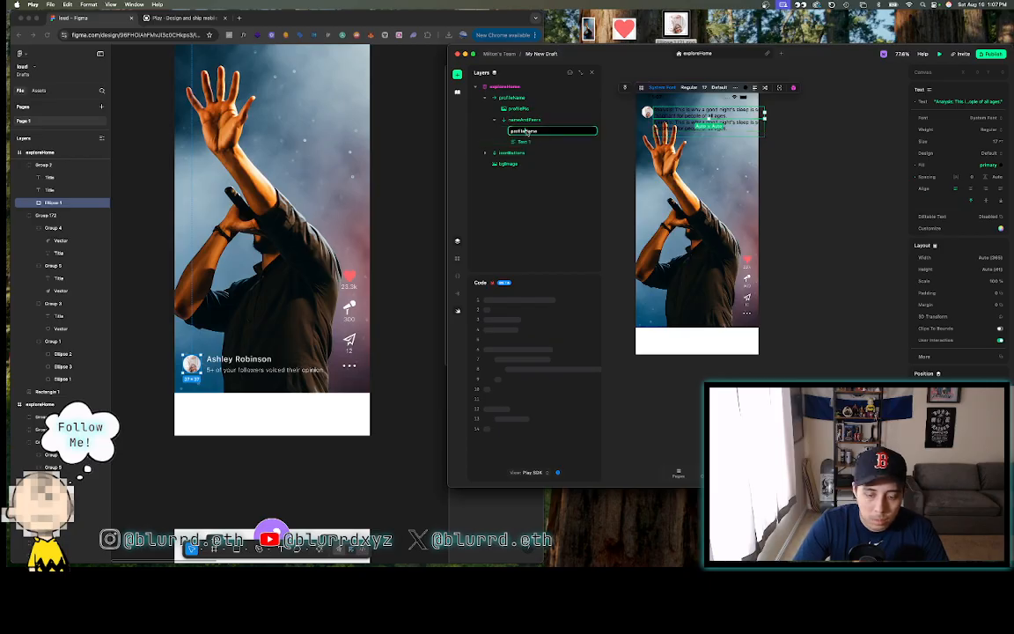
{"action": "type", "text": "us"}
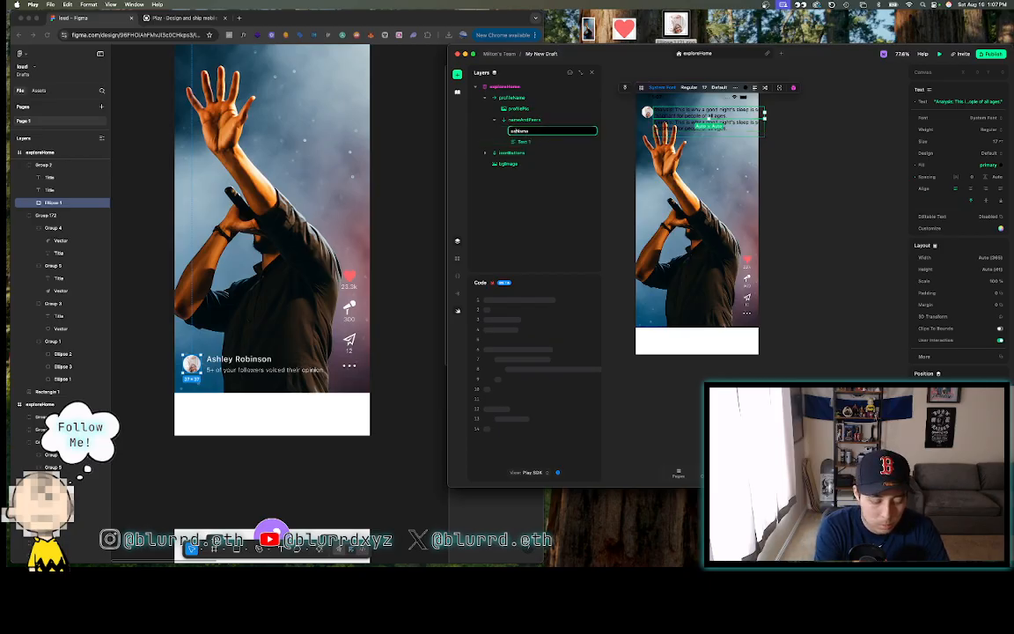
{"action": "type", "text": "er"}
{"action": "key", "text": "Return"}
- Rename the second text layer to ctaFromPeers, then select the name text in Figma
{"action": "left_click", "coordinate": [526, 142]}
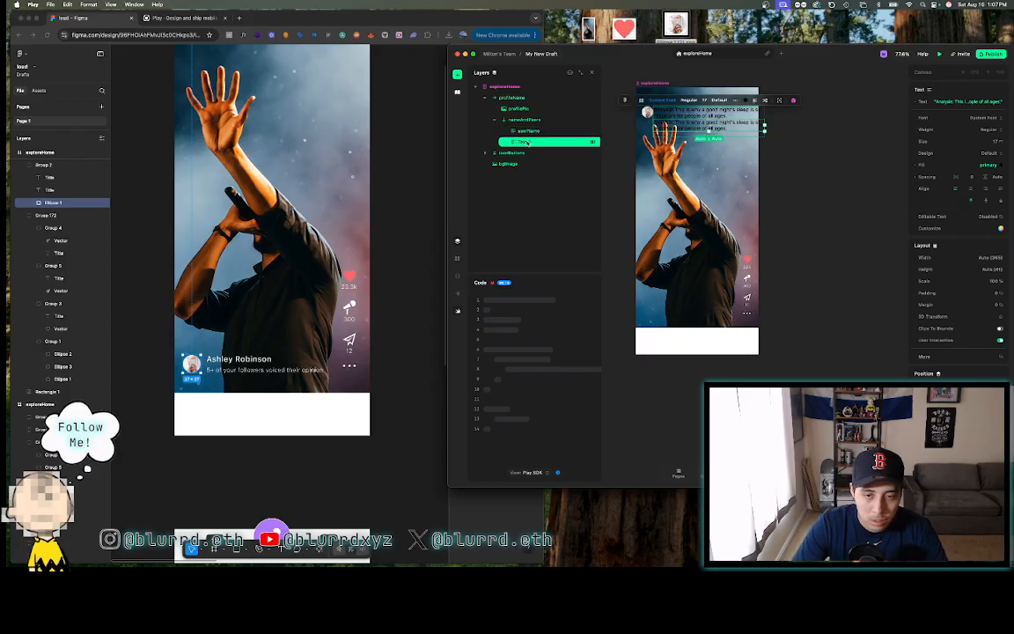
{"action": "double_click", "coordinate": [526, 141]}
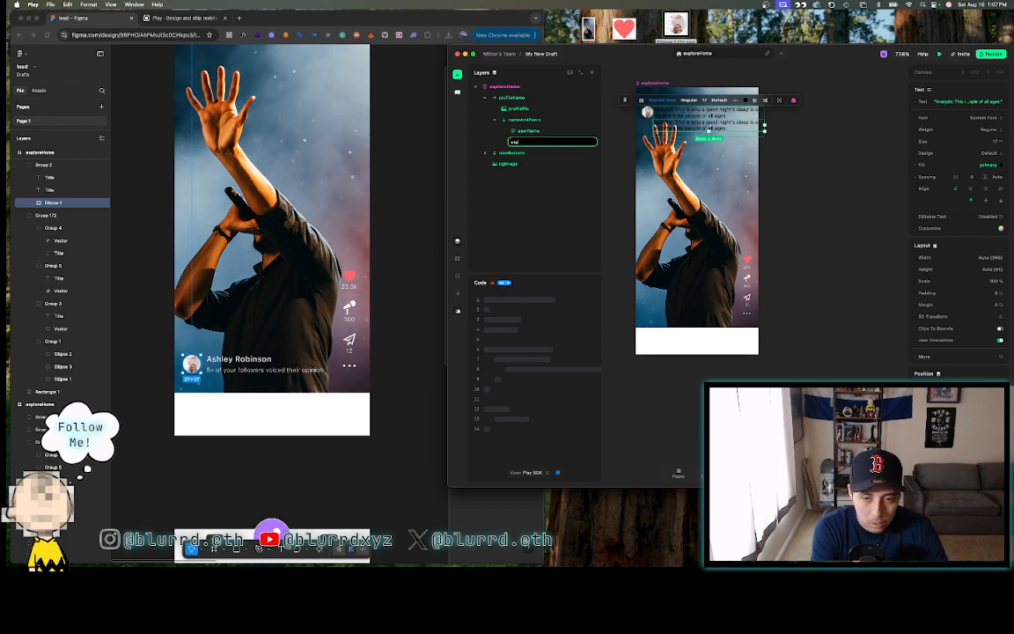
{"action": "type", "text": "rsFromFa"}
{"action": "key", "text": "Return"}
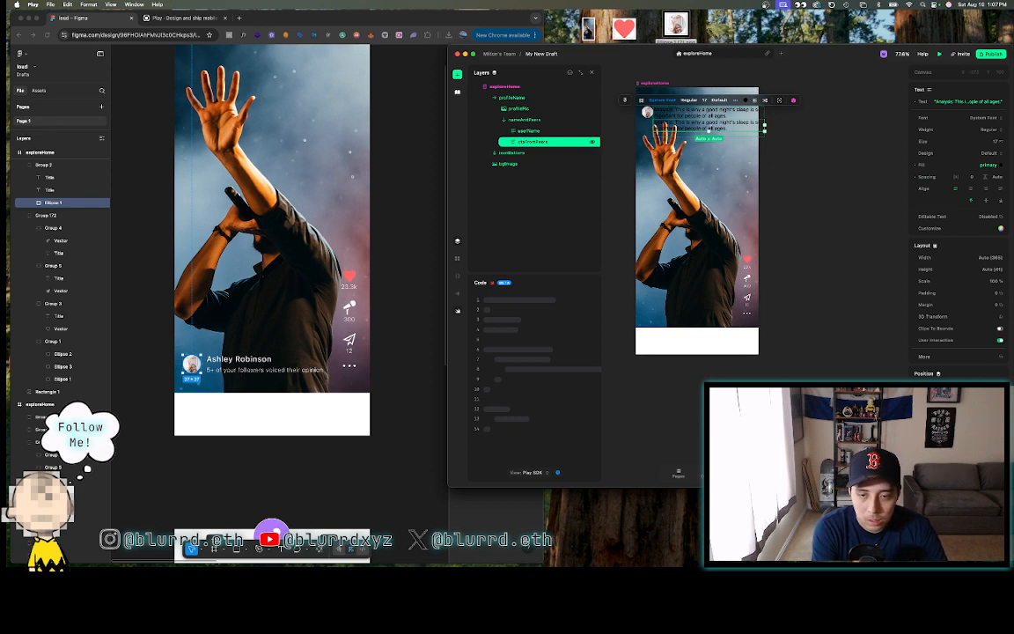
{"action": "left_click", "coordinate": [244, 356]}
{"action": "left_click", "coordinate": [243, 358]}
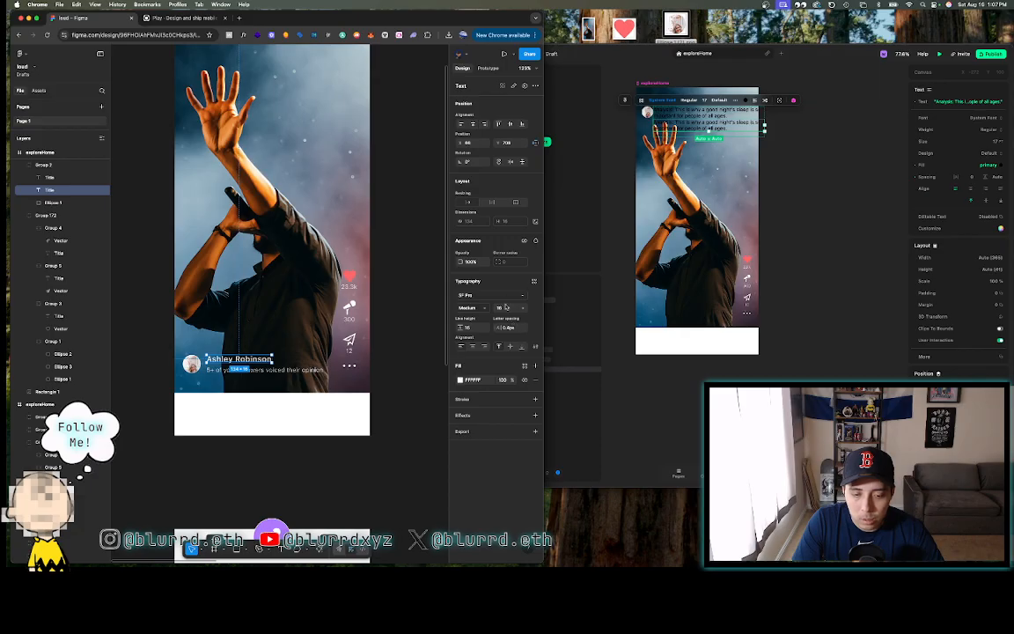
- Set userName to SF Pro Text with line height 16 and letter spacing 0.4
{"action": "left_click", "coordinate": [554, 141]}
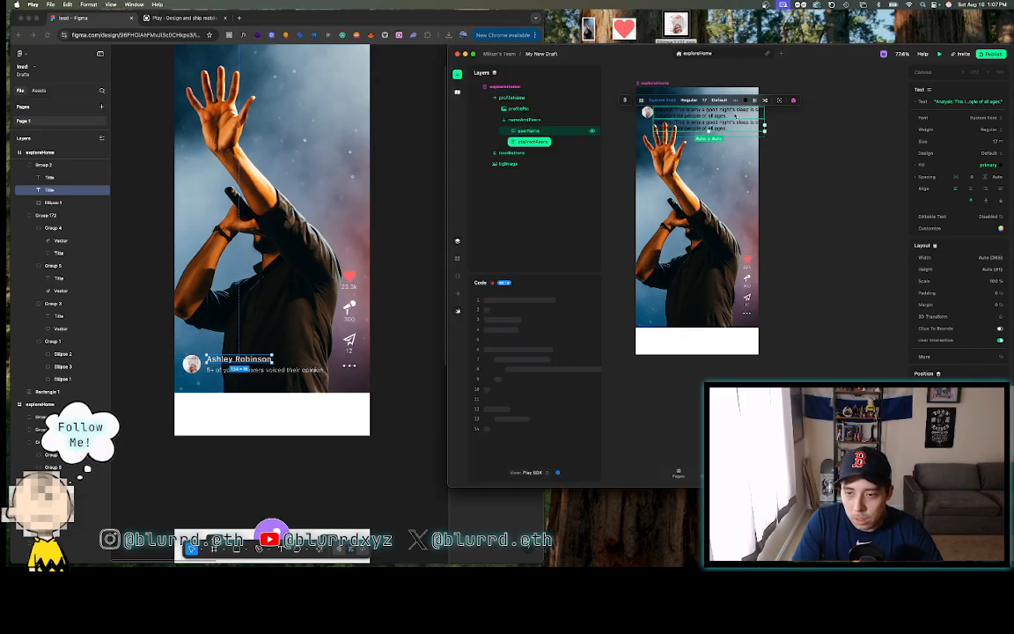
{"action": "left_click", "coordinate": [735, 114]}
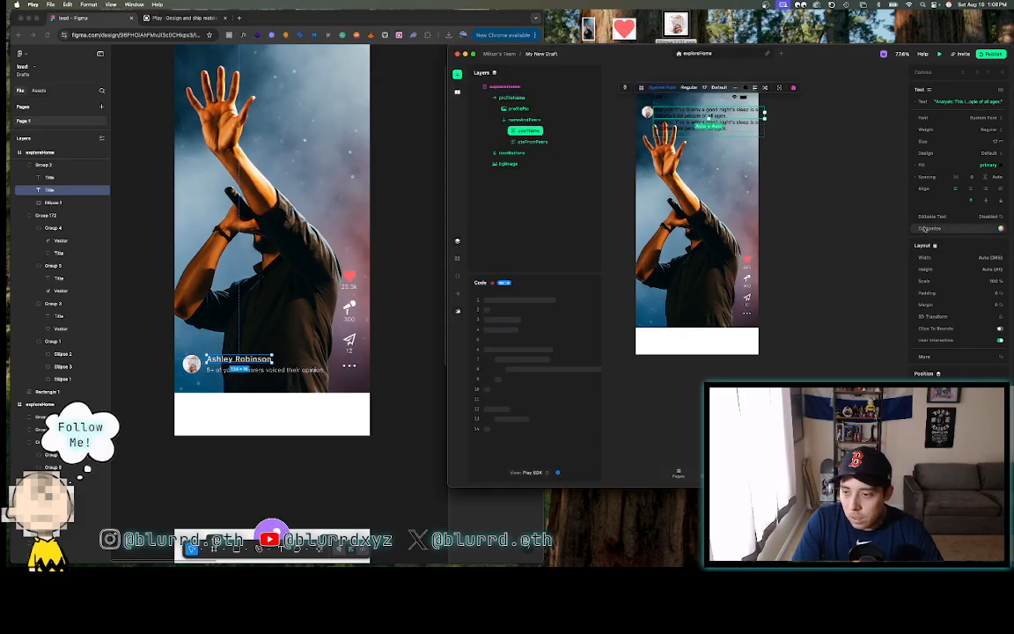
{"action": "left_click", "coordinate": [986, 118]}
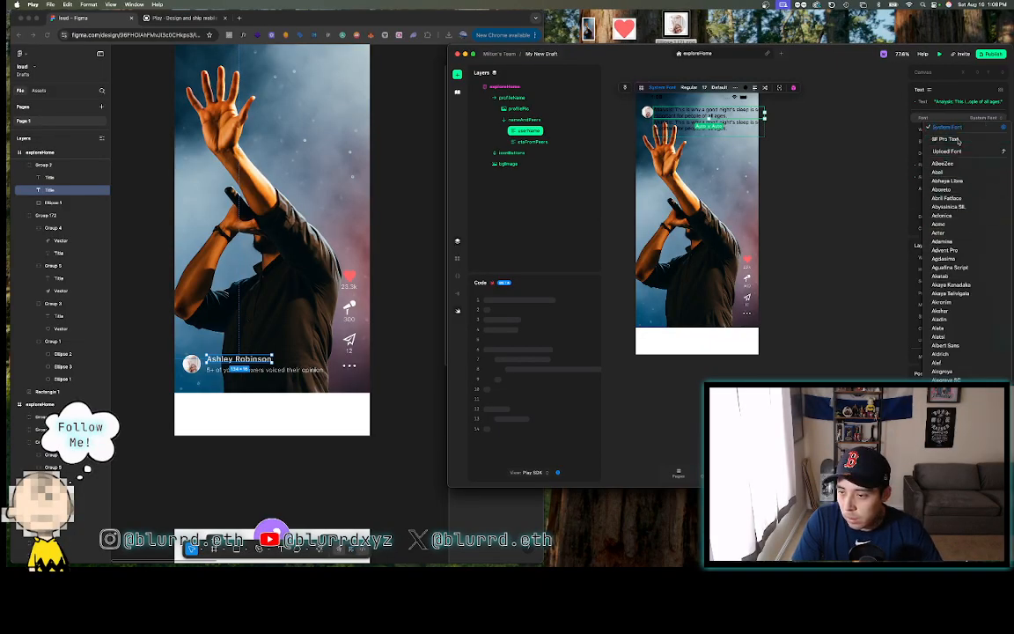
{"action": "left_click", "coordinate": [995, 140]}
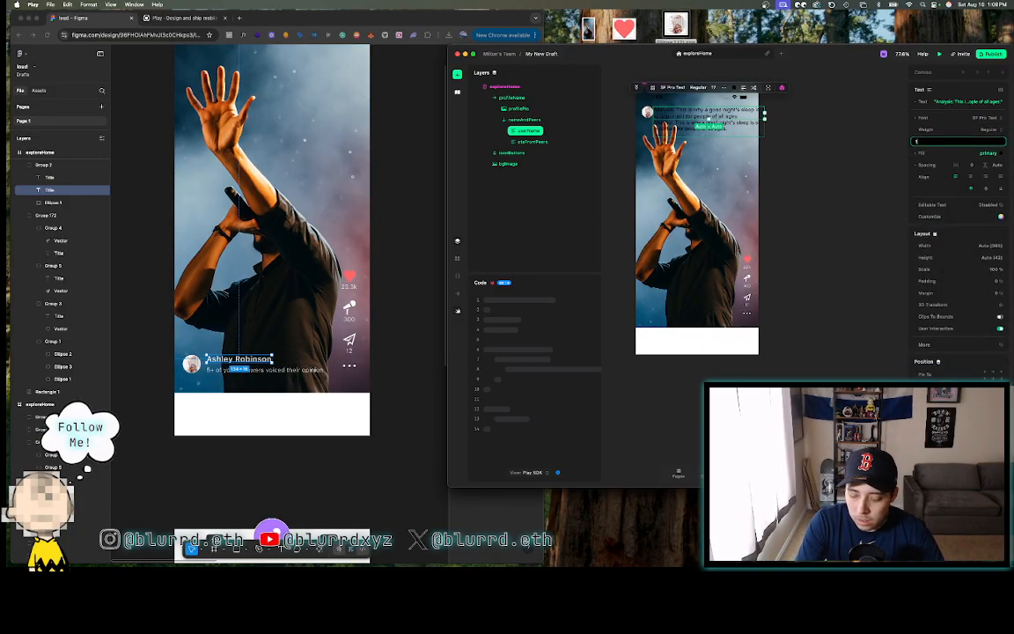
{"action": "left_click", "coordinate": [997, 166]}
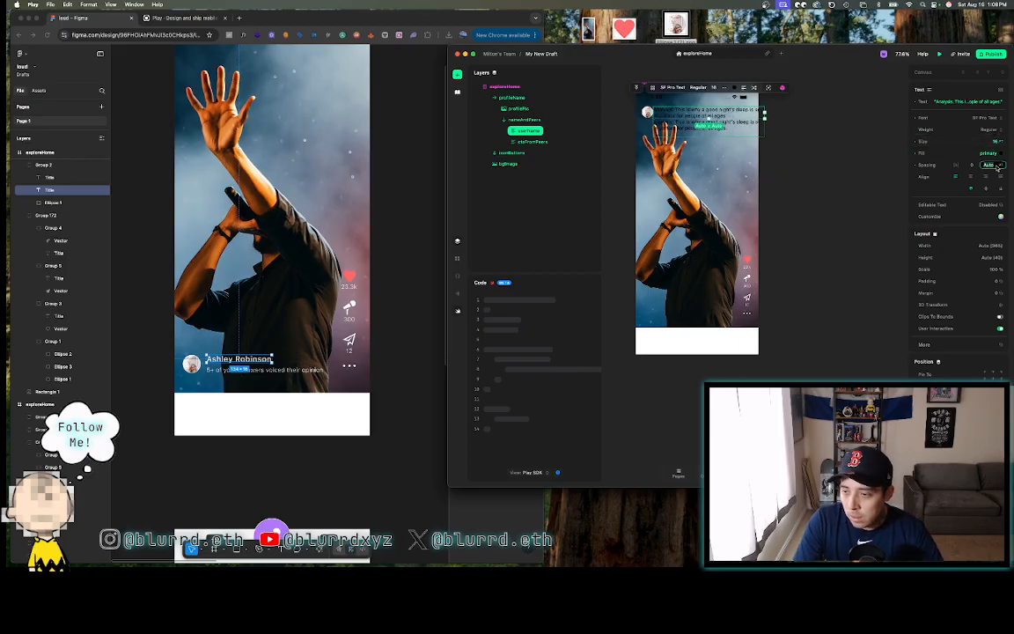
{"action": "type", "text": "16"}
{"action": "key", "text": "Return"}
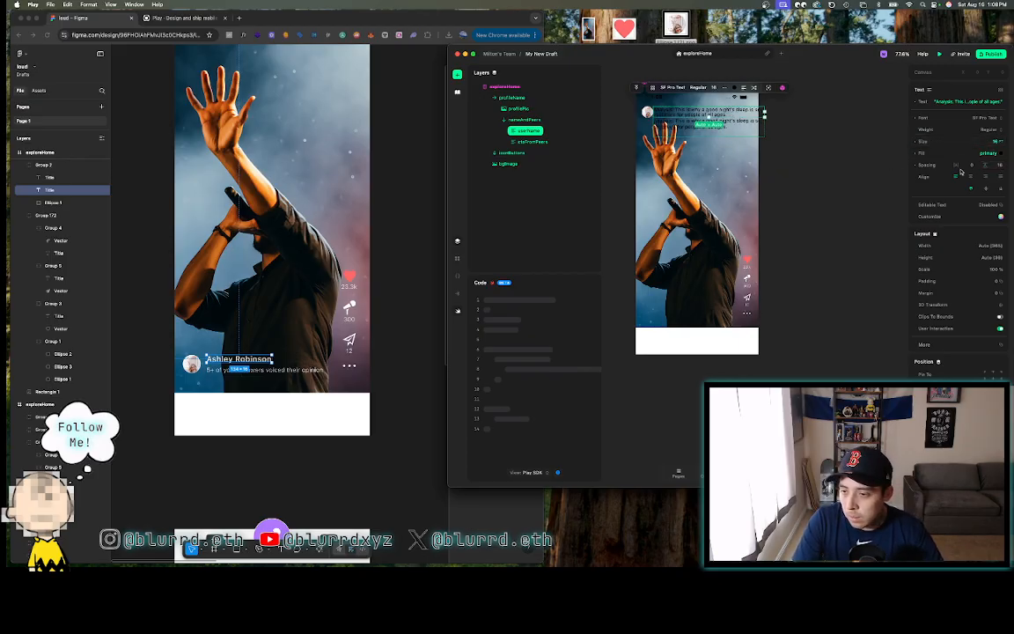
{"action": "type", "text": "0.4"}
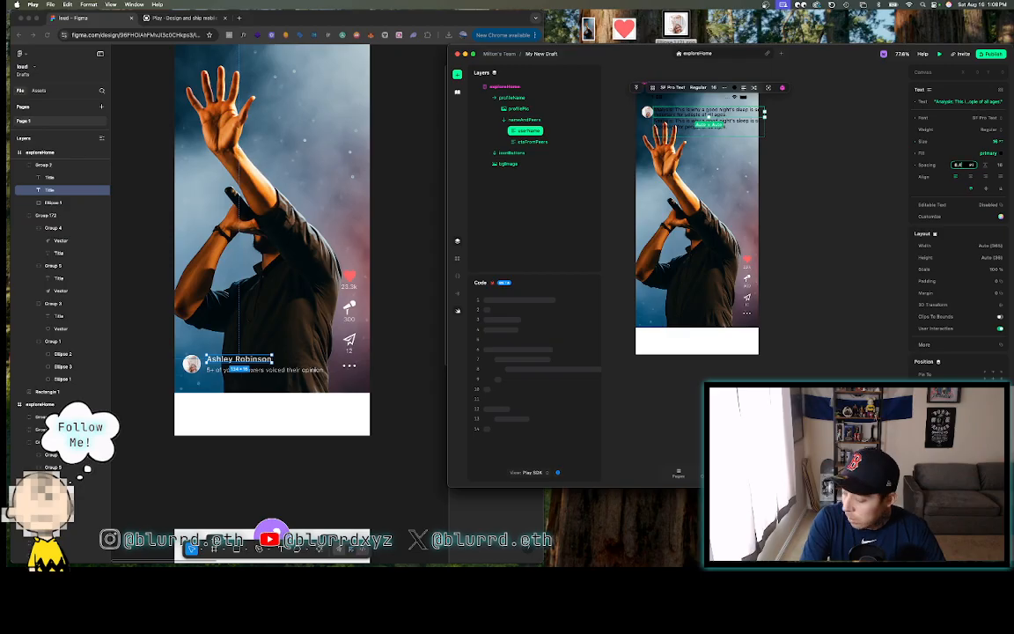
{"action": "key", "text": "Return"}
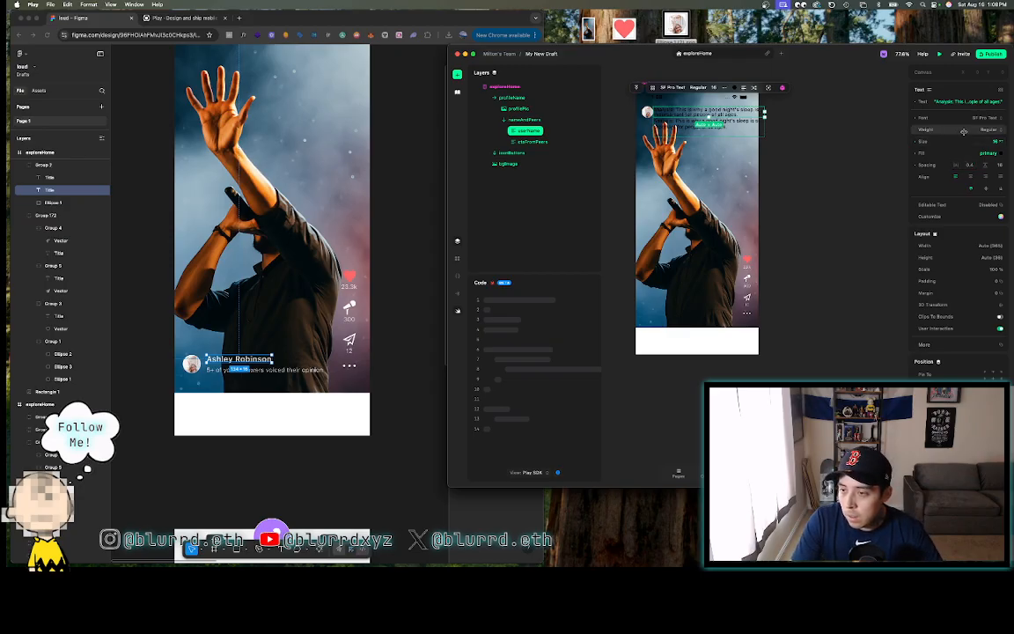
- Make userName Medium weight with an F3F3F3 fill colour
{"action": "left_click", "coordinate": [980, 131]}
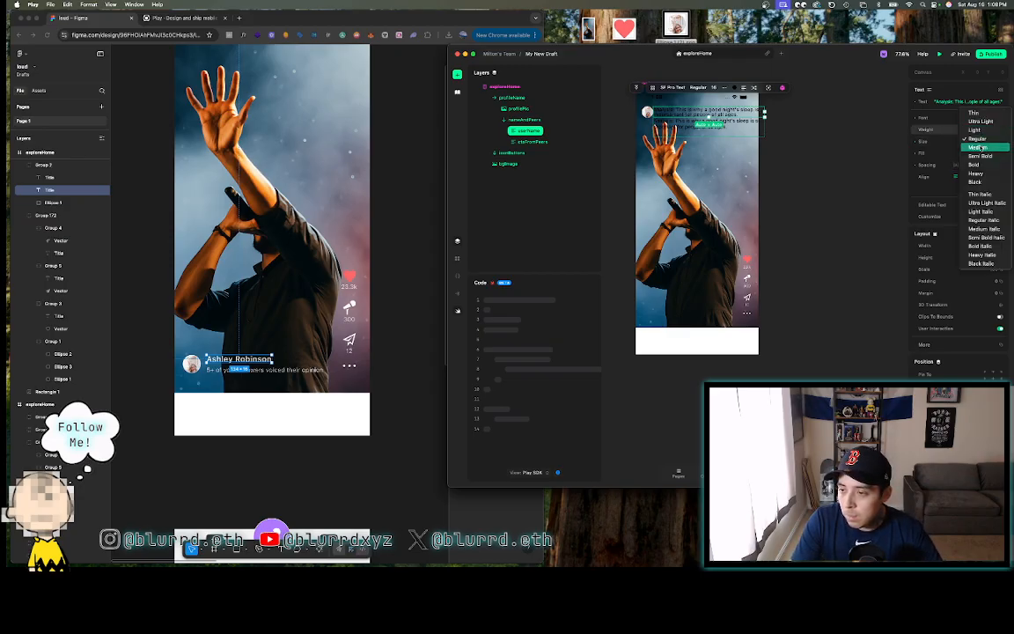
{"action": "left_click", "coordinate": [983, 149]}
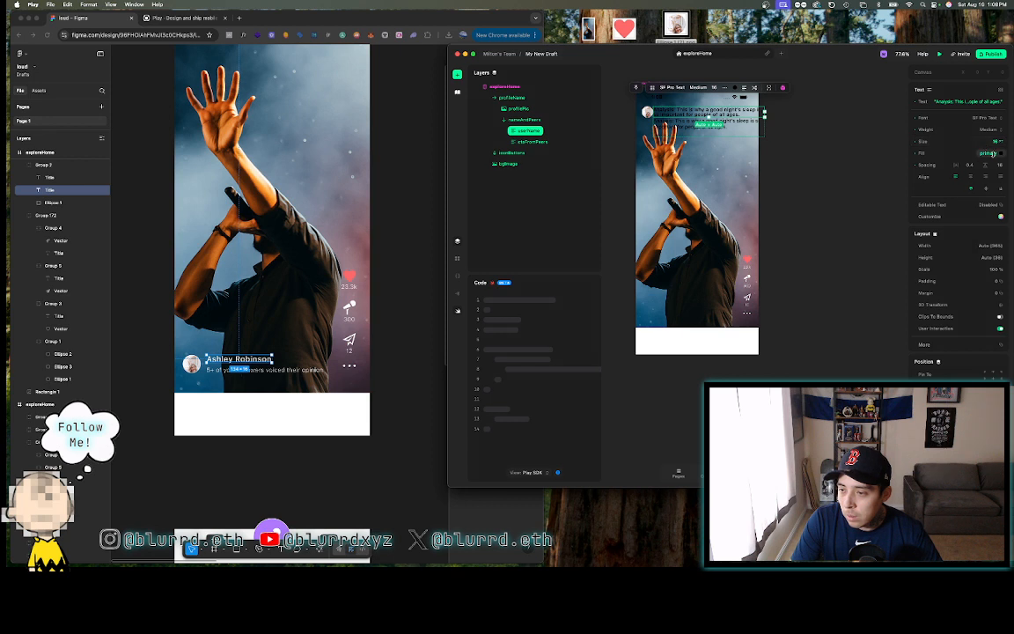
{"action": "left_click", "coordinate": [1002, 153]}
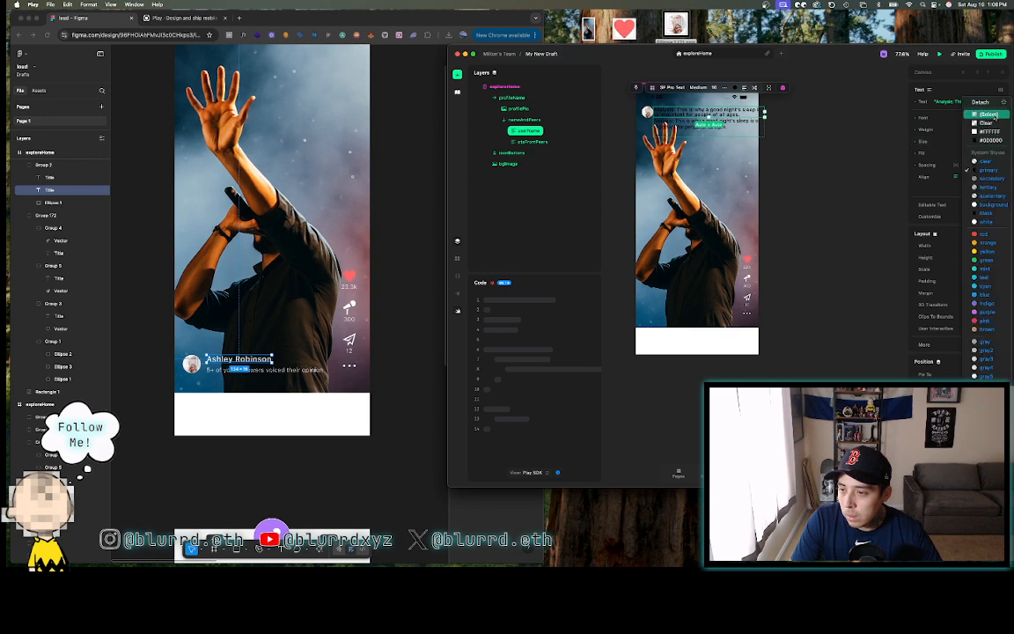
{"action": "left_click", "coordinate": [987, 114]}
{"action": "key", "text": "BackSpace"}
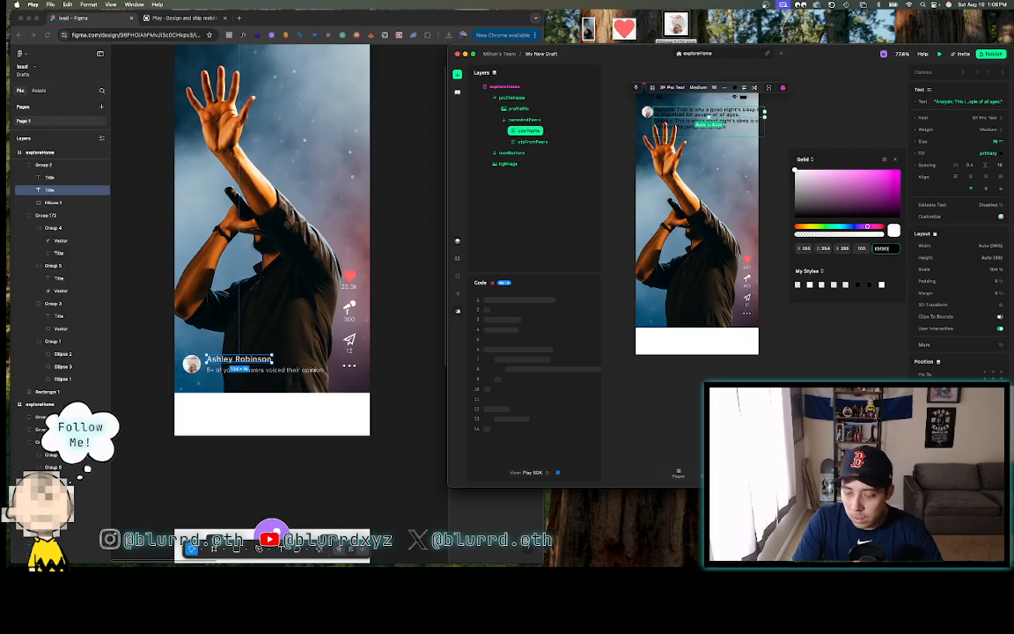
{"action": "type", "text": "f3f3f3"}
{"action": "key", "text": "Return"}
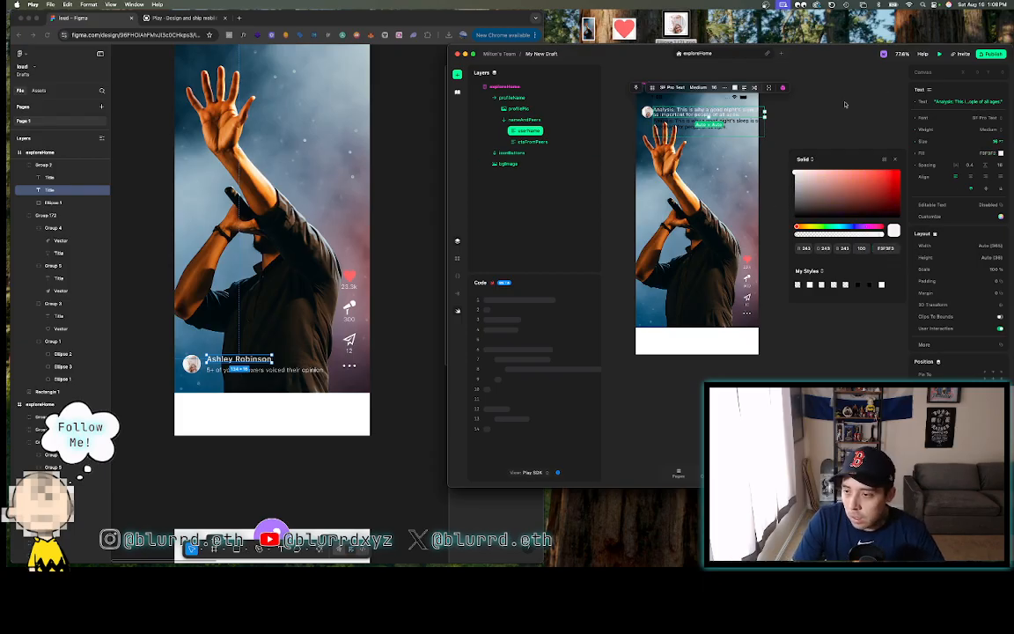
{"action": "left_click", "coordinate": [845, 104]}
- Enter the user's full name as userName's text
{"action": "left_click", "coordinate": [546, 130]}
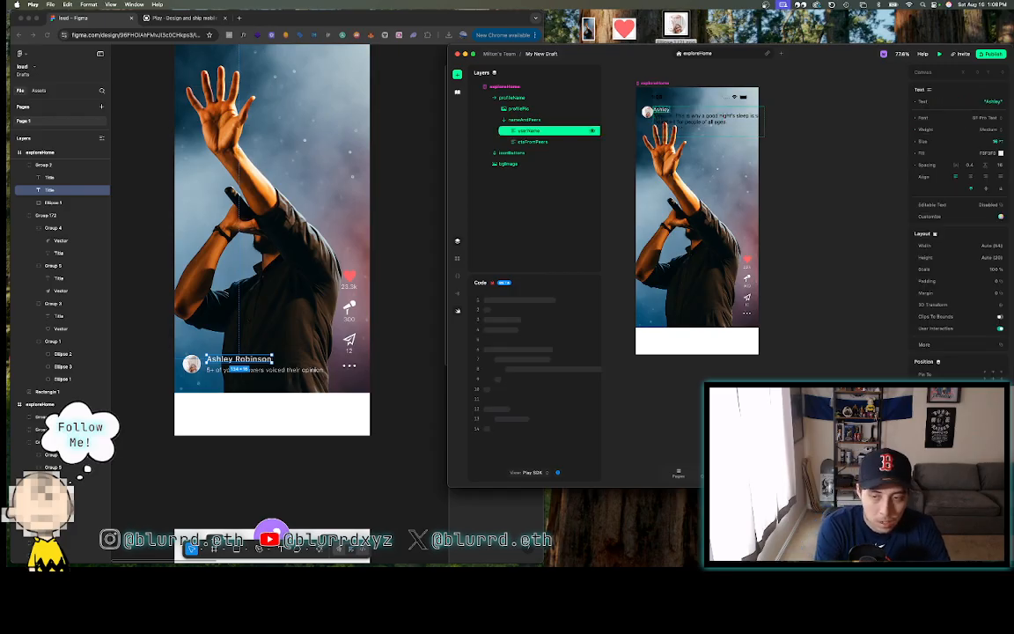
{"action": "type", "text": "Robinson"}
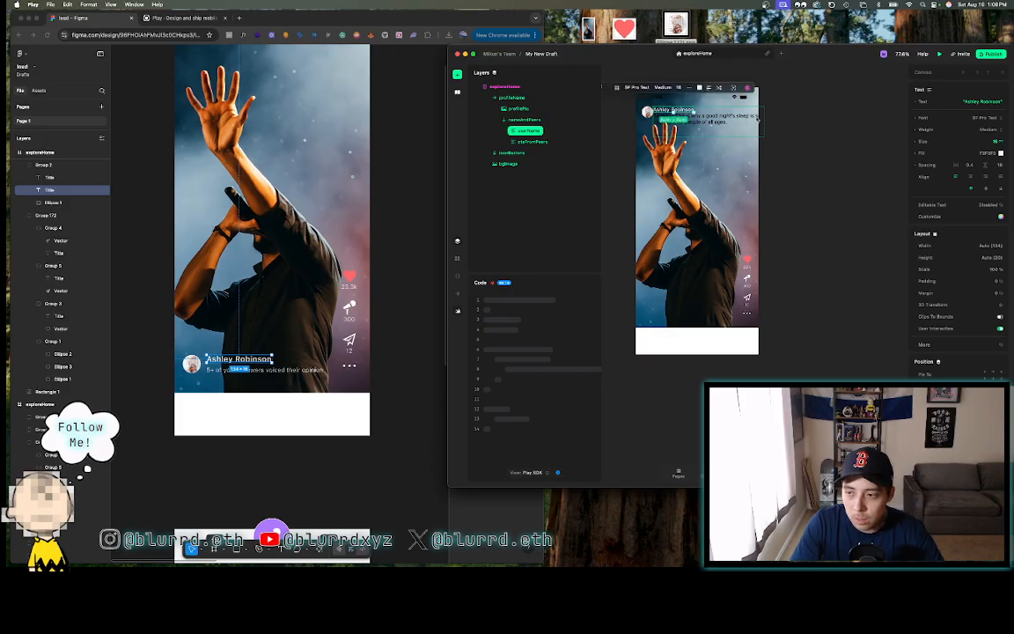
{"action": "left_click", "coordinate": [763, 121]}
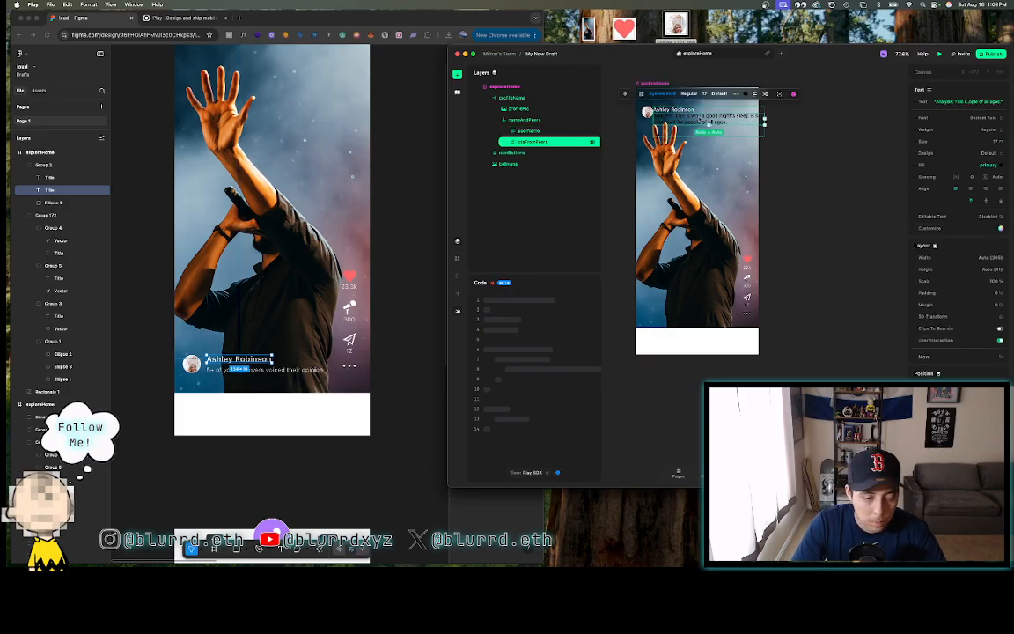
- Set the followers caption to SF Pro Text Light, size 12
{"action": "left_click", "coordinate": [282, 370]}
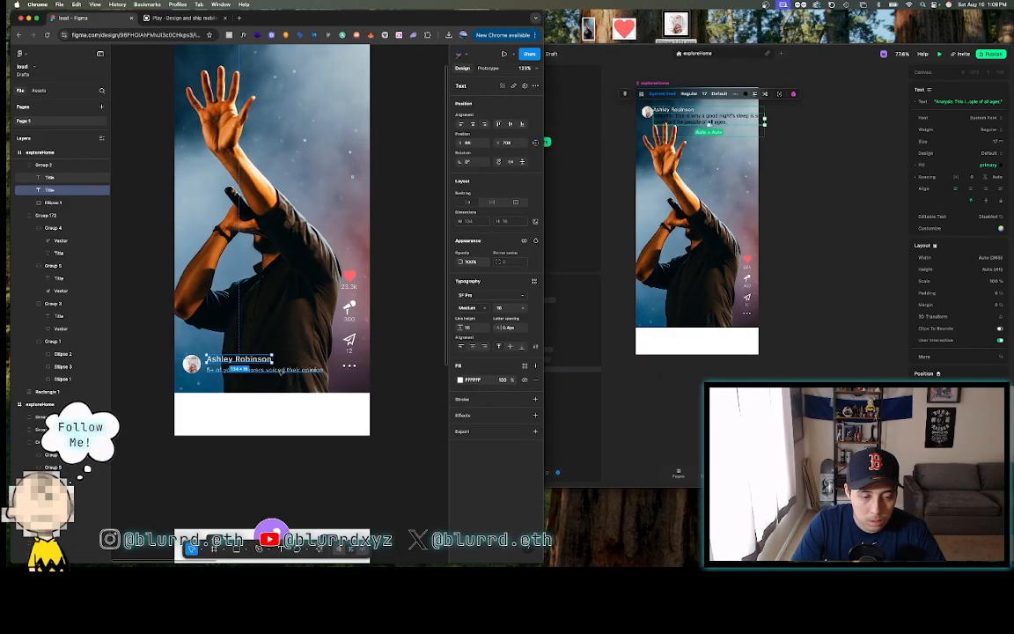
{"action": "left_click", "coordinate": [279, 371]}
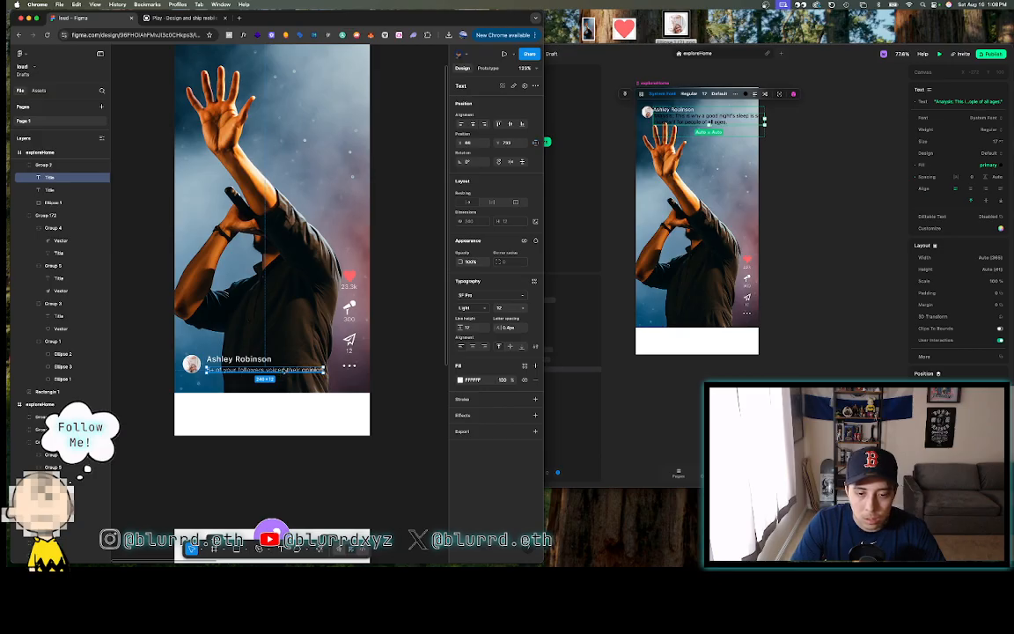
{"action": "left_click", "coordinate": [963, 117]}
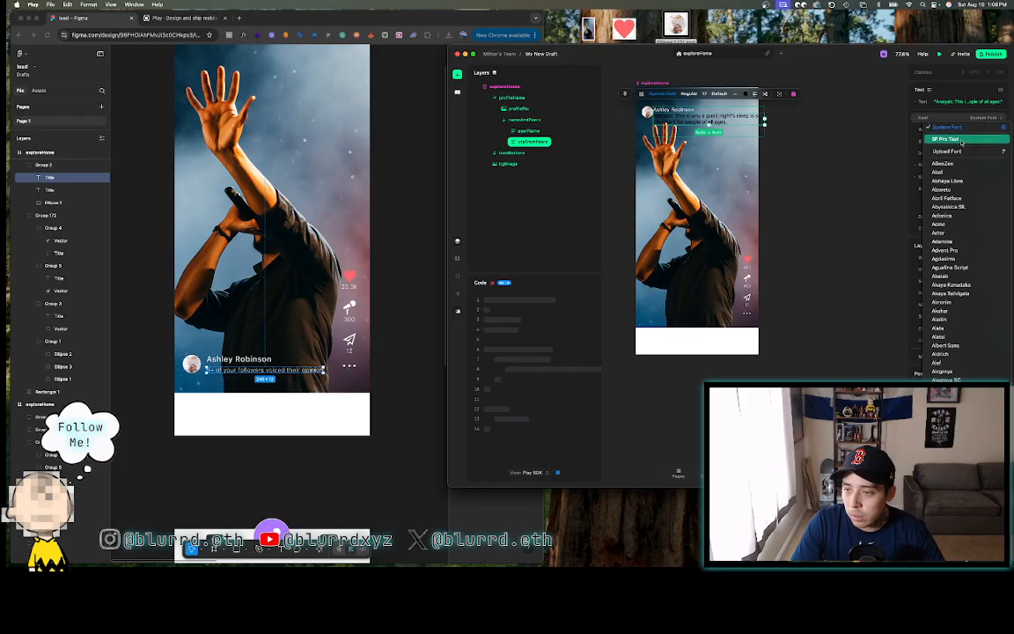
{"action": "left_click", "coordinate": [962, 141]}
{"action": "left_click", "coordinate": [981, 132]}
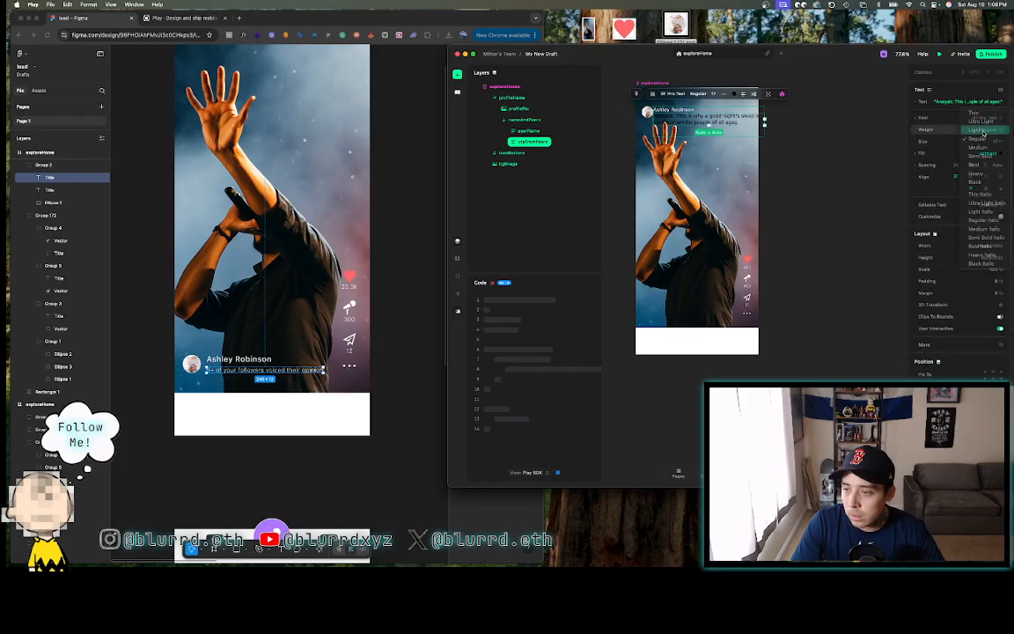
{"action": "left_click", "coordinate": [975, 131]}
{"action": "type", "text": "1"}
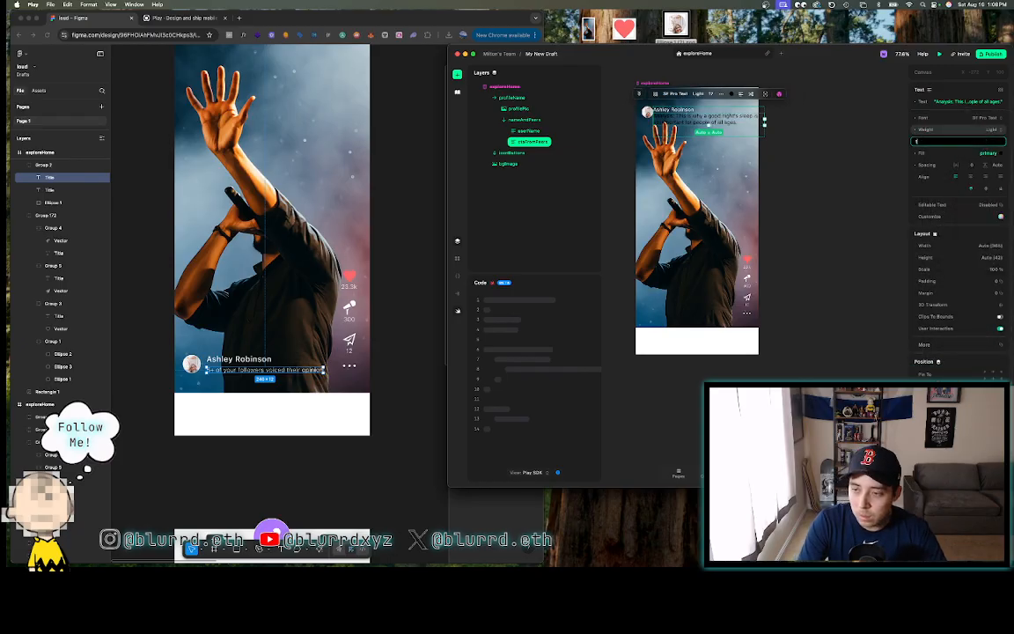
{"action": "type", "text": "2"}
{"action": "key", "text": "Return"}
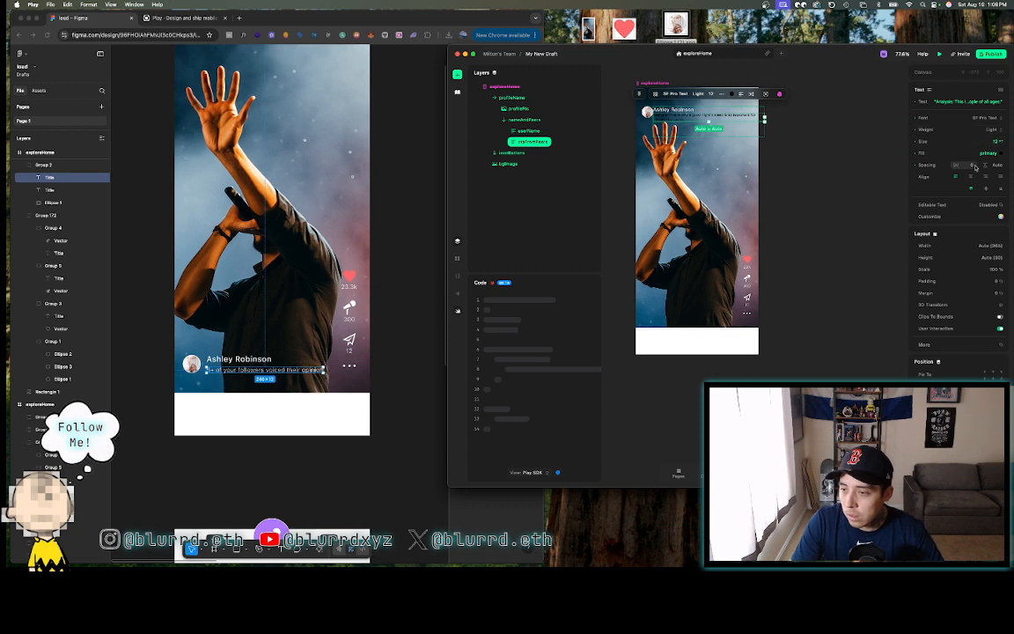
- Give the caption a line height of 12 and letter spacing of 0.6
{"action": "left_click", "coordinate": [997, 166]}
{"action": "type", "text": "12"}
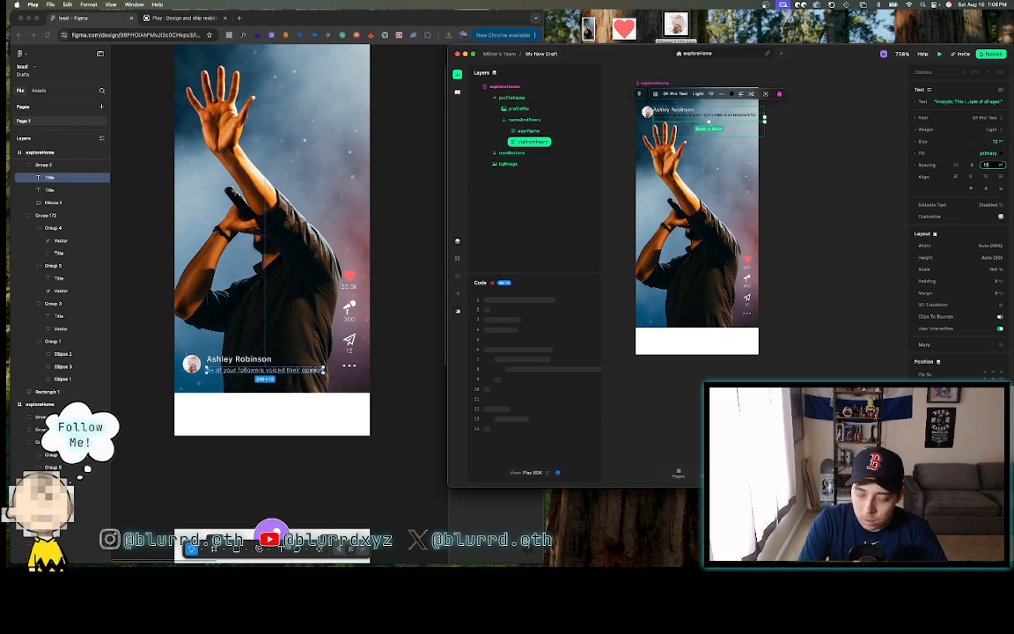
{"action": "left_click", "coordinate": [956, 166]}
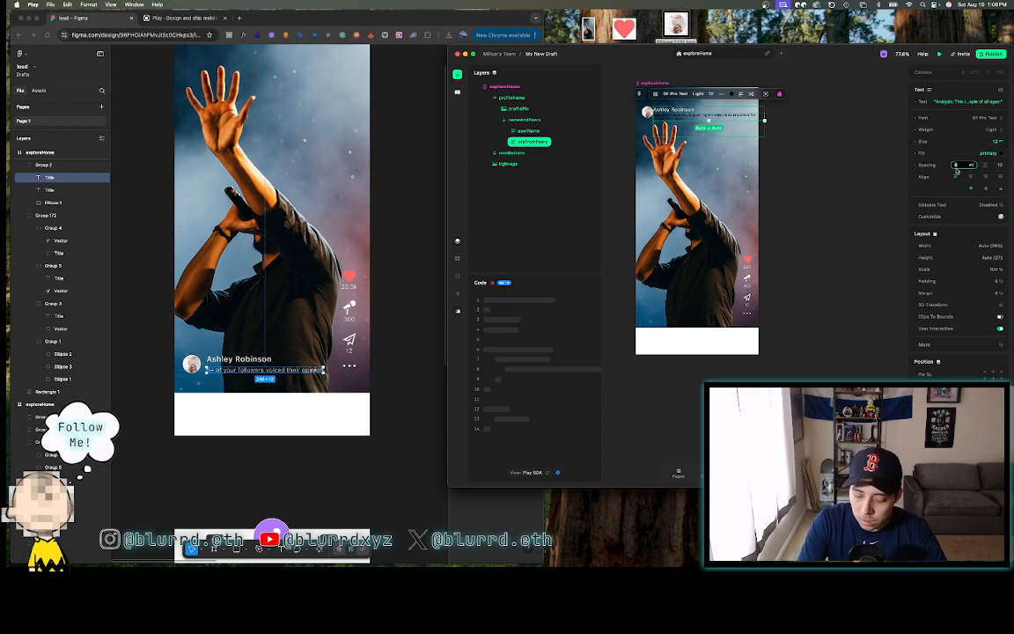
{"action": "type", "text": "0.6"}
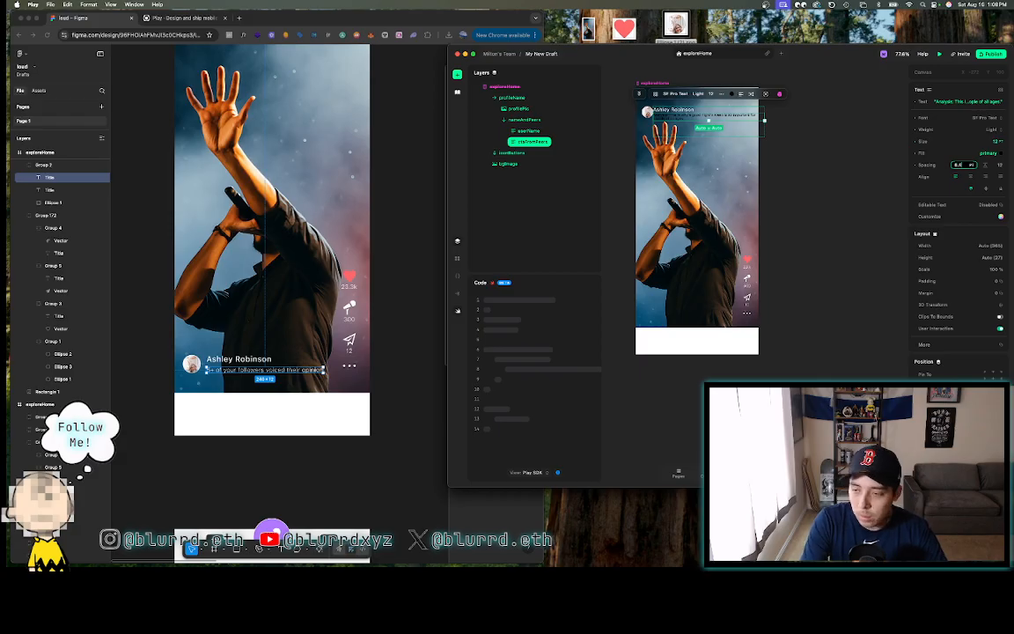
{"action": "key", "text": "Return"}
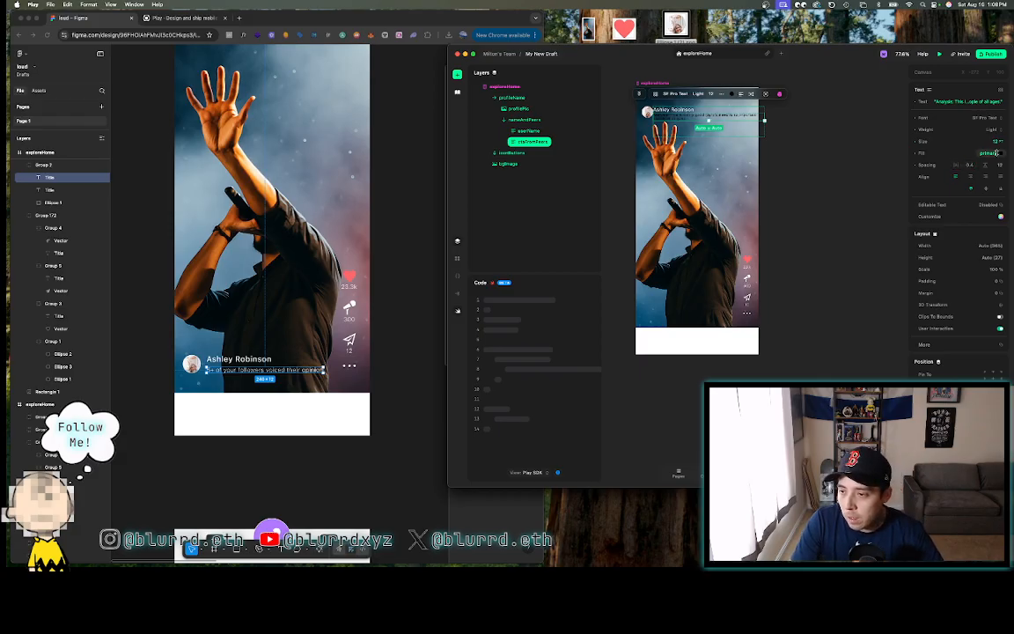
- Colour the caption text F3F3F3
{"action": "left_click", "coordinate": [997, 154]}
{"action": "left_click", "coordinate": [989, 115]}
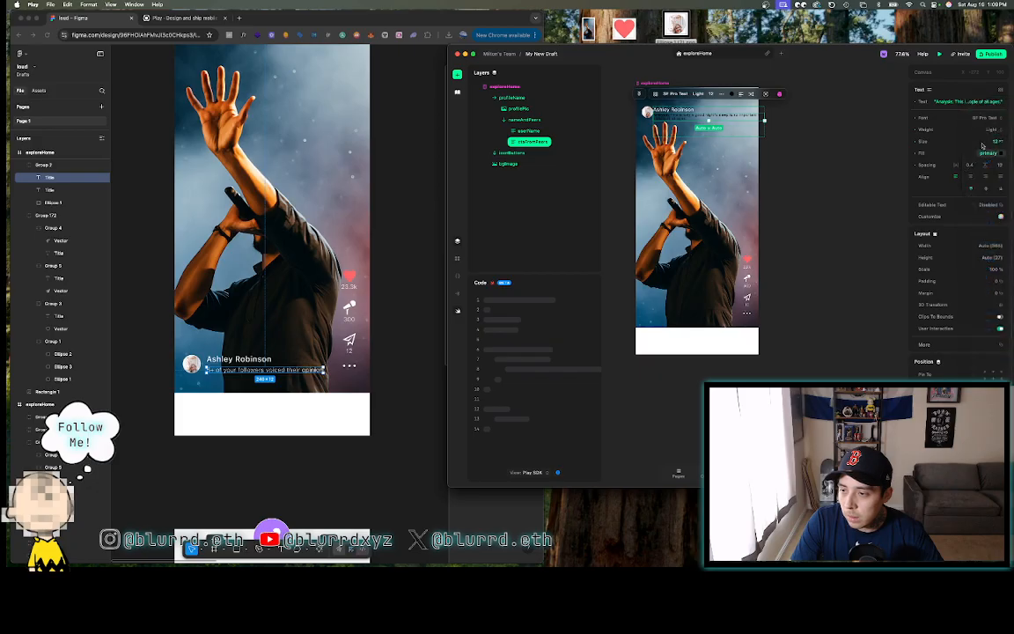
{"action": "type", "text": "ffffff"}
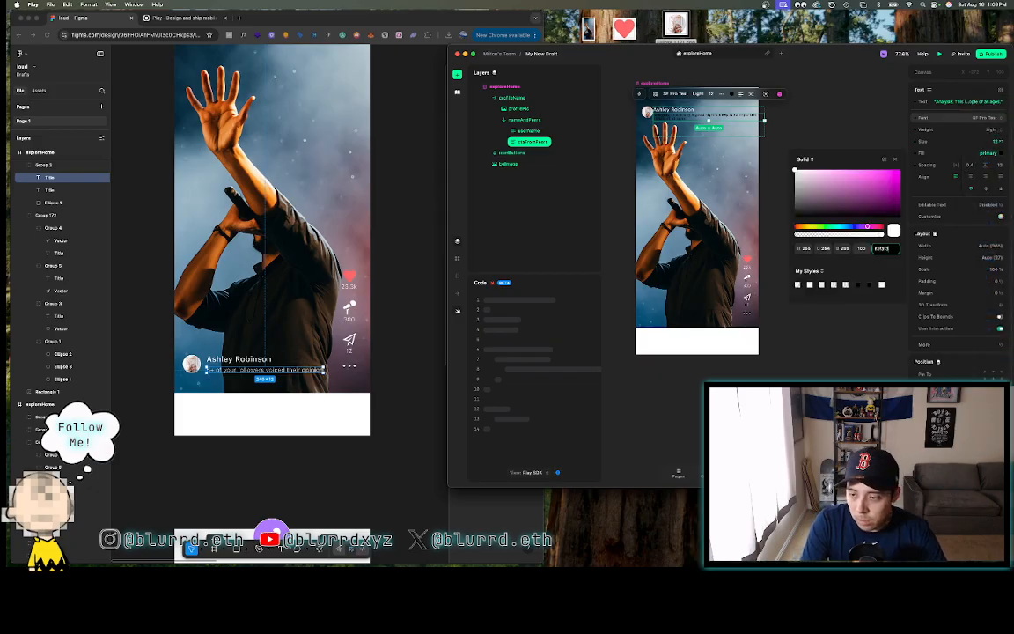
{"action": "key", "text": "Return"}
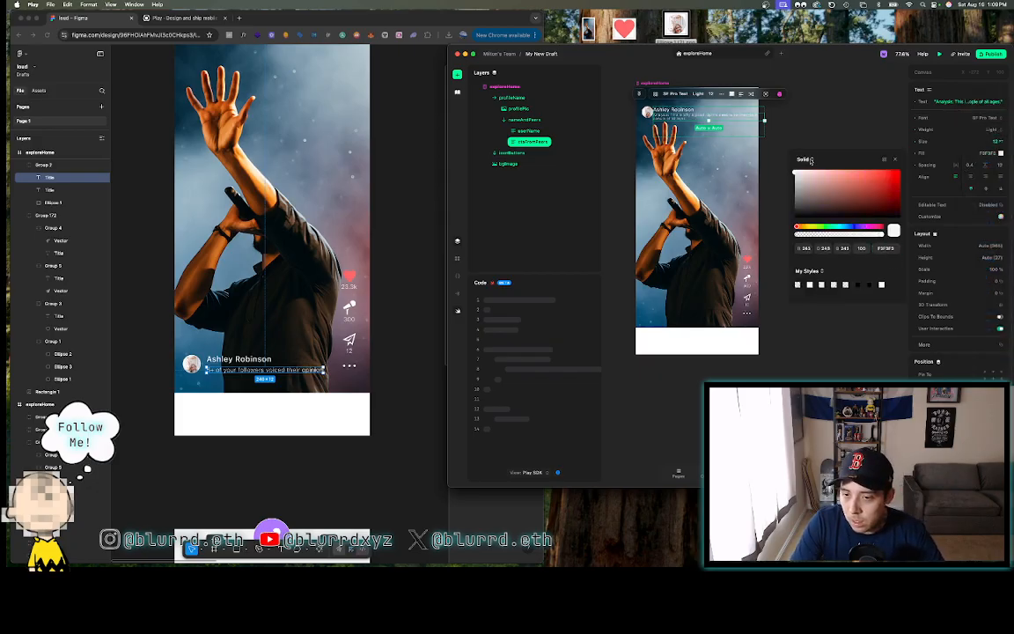
{"action": "left_click", "coordinate": [799, 114]}
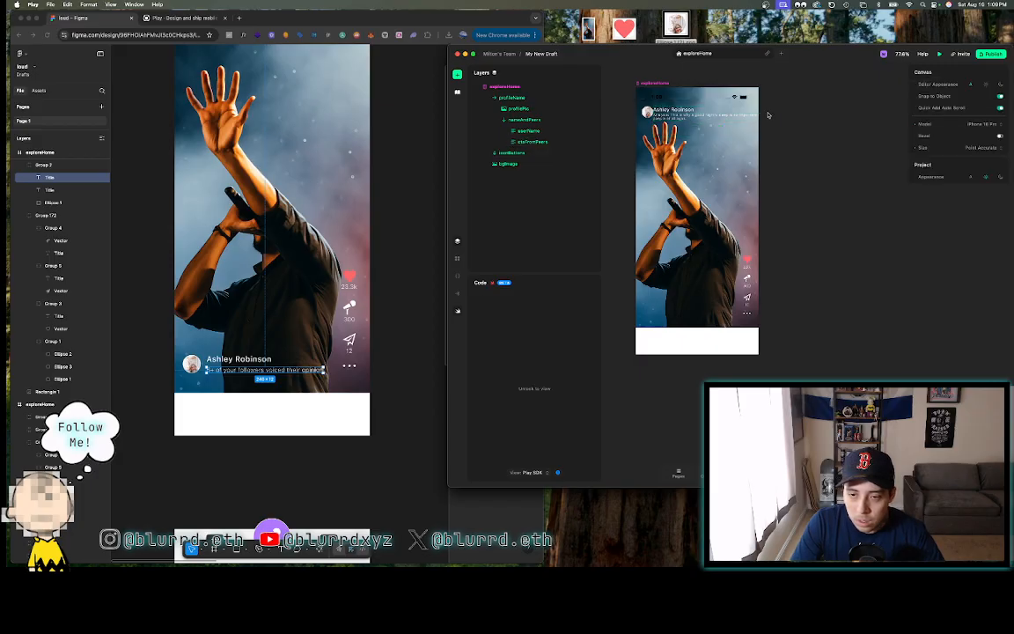
- In Figma, group the profile name and subtitle to check their spacing from the avatar
{"action": "left_click", "coordinate": [257, 380]}
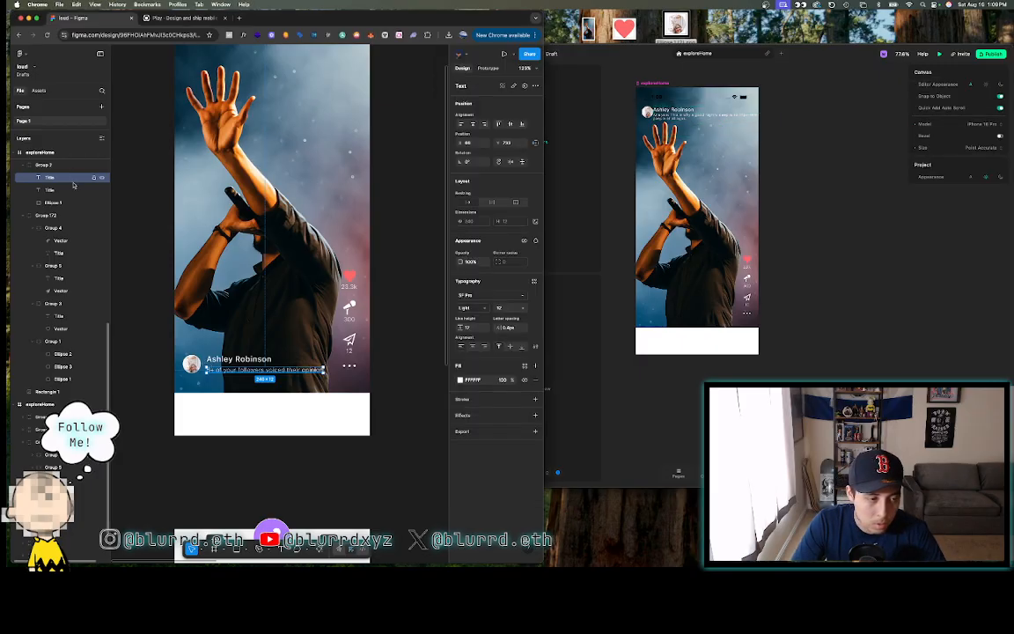
{"action": "scroll", "coordinate": [223, 362], "scroll_direction": "up", "scroll_amount": 5}
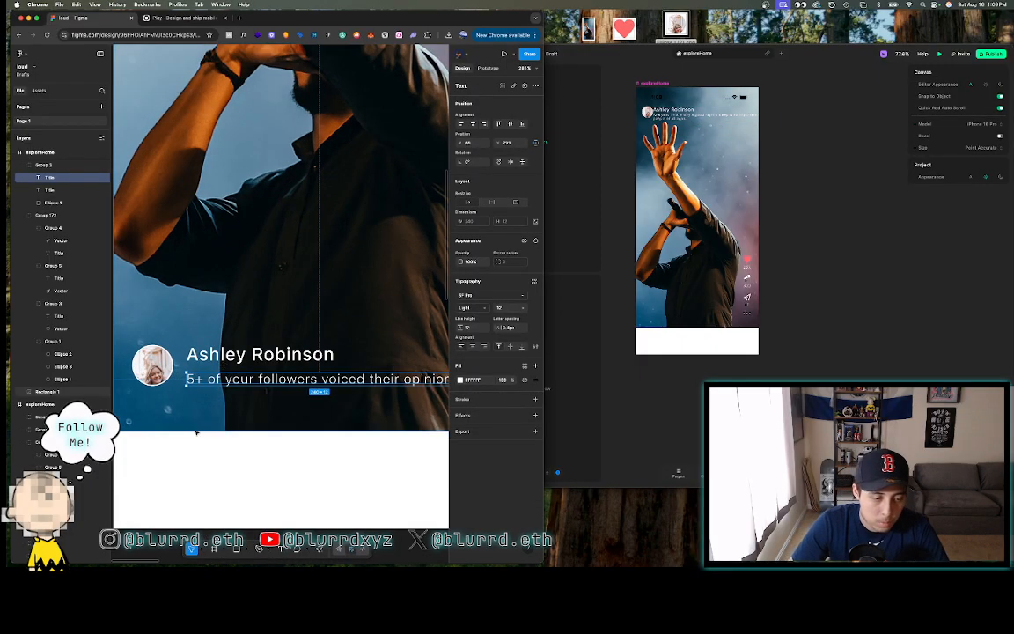
{"action": "key", "text": "Escape"}
{"action": "double_click", "coordinate": [189, 356]}
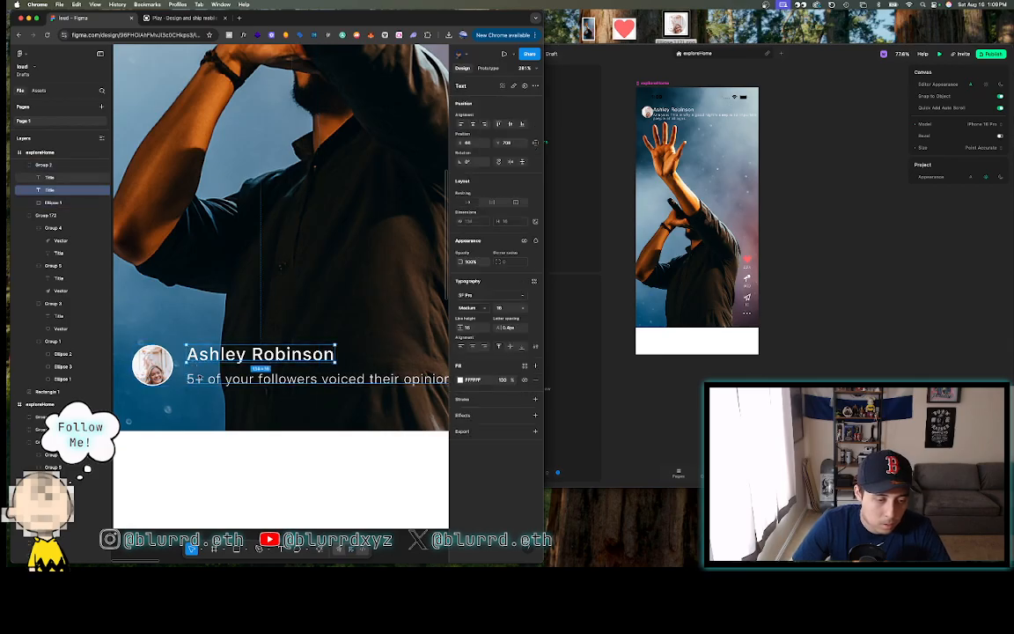
{"action": "left_click", "coordinate": [190, 380], "text": "shift"}
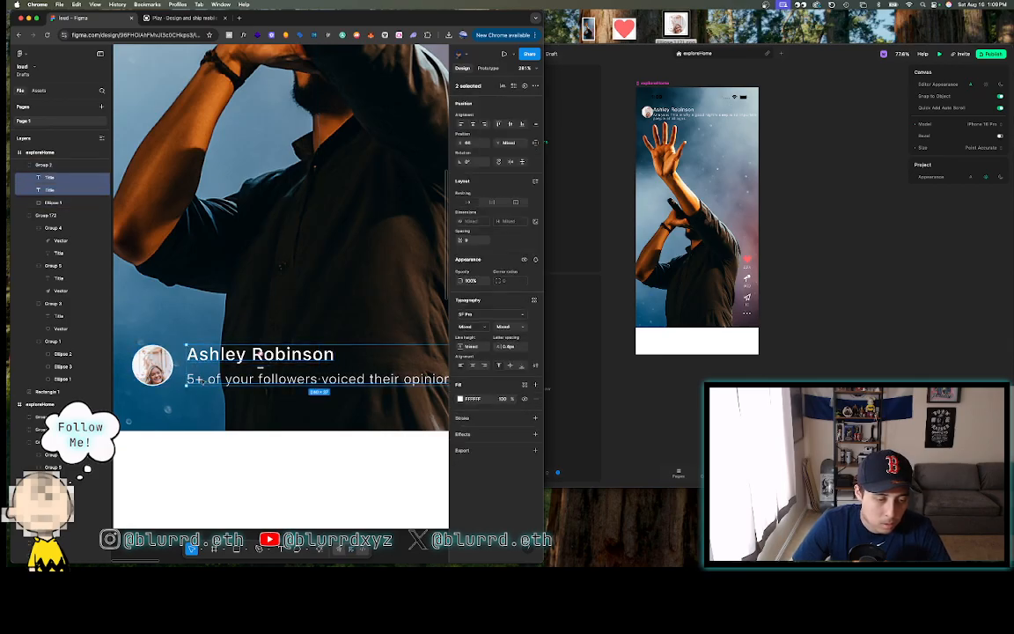
{"action": "right_click", "coordinate": [206, 301]}
{"action": "mouse_move", "coordinate": [227, 351]}
{"action": "left_click", "coordinate": [228, 386]}
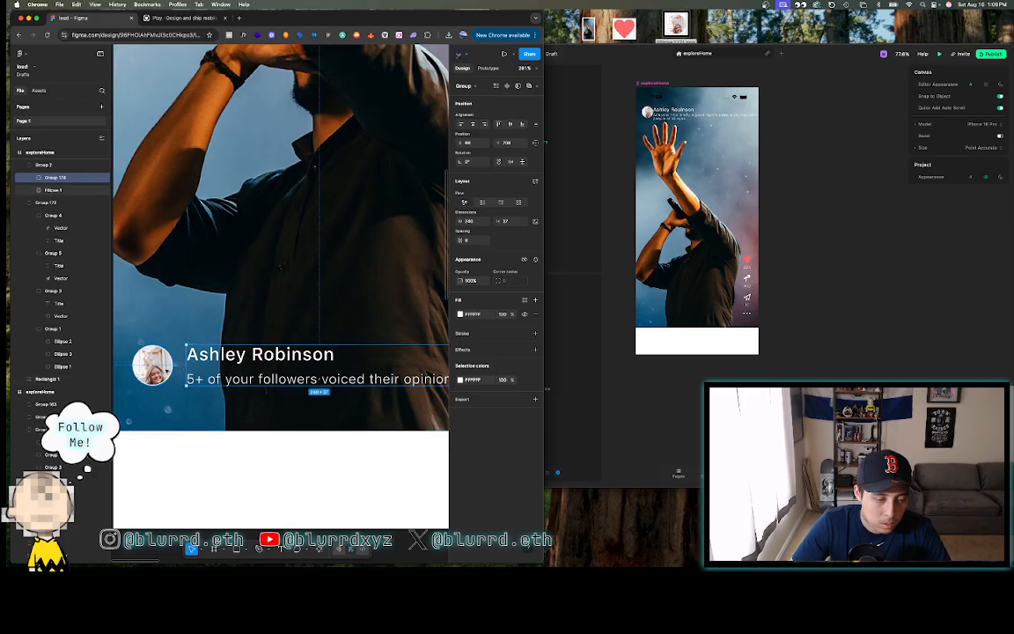
{"action": "left_click", "coordinate": [159, 367], "text": "shift"}
{"action": "scroll", "coordinate": [175, 370], "scroll_direction": "up", "scroll_amount": 5}
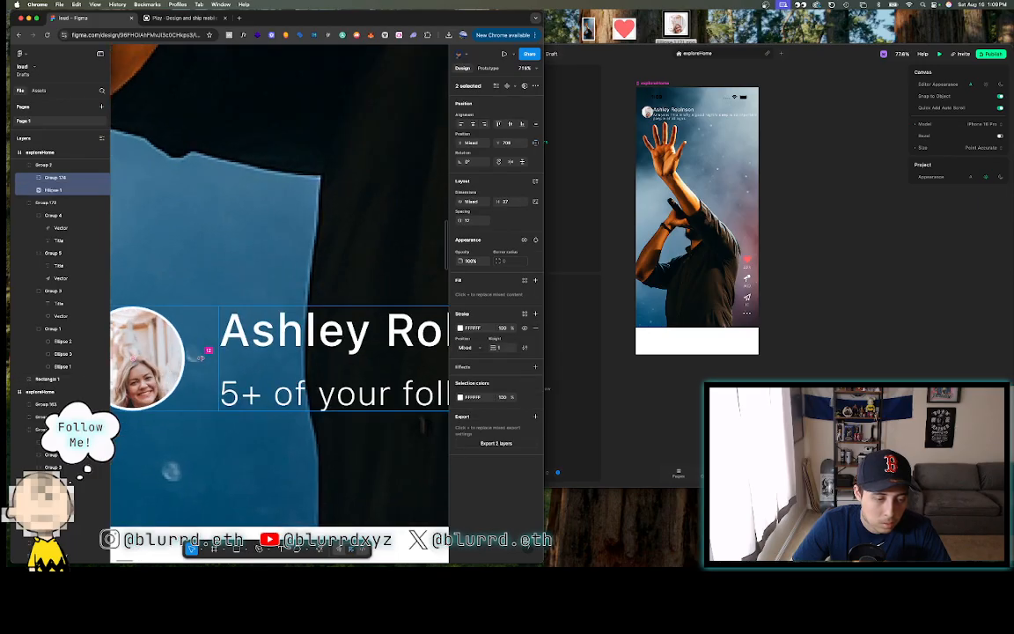
{"action": "scroll", "coordinate": [203, 355], "scroll_direction": "down", "scroll_amount": 2}
- Give the nameAndPeers stack in Play a left margin of 12
{"action": "key", "text": "super+Tab"}
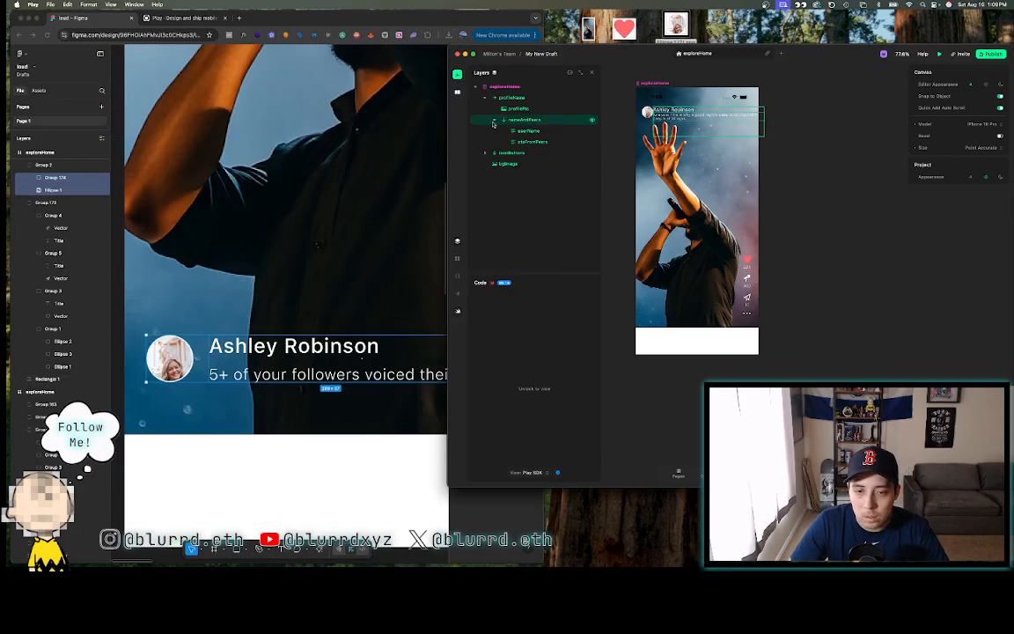
{"action": "left_click", "coordinate": [493, 121]}
{"action": "left_click", "coordinate": [524, 120]}
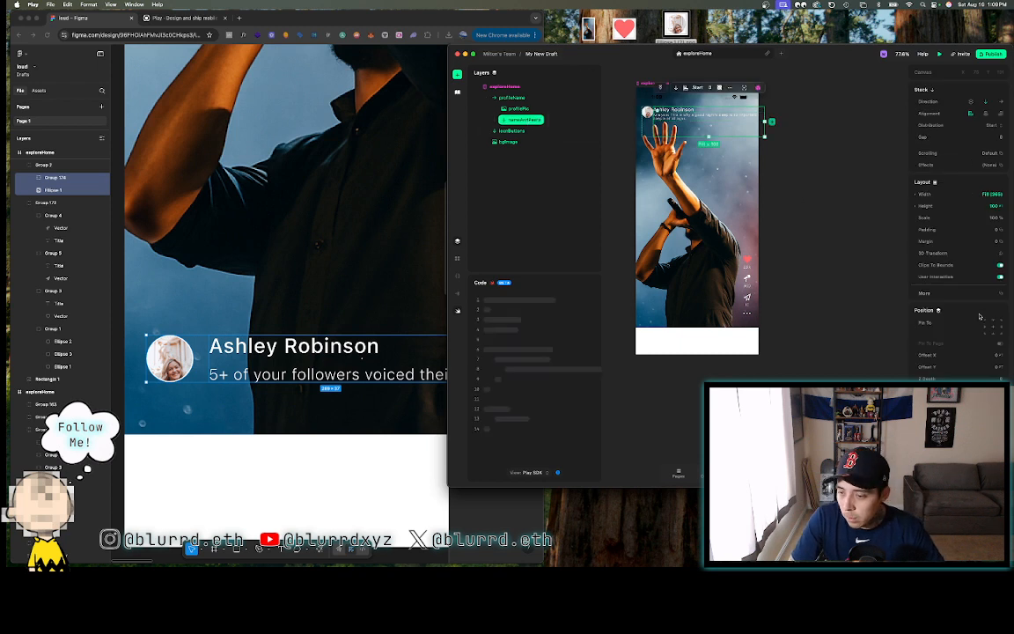
{"action": "left_click", "coordinate": [931, 240]}
{"action": "left_click", "coordinate": [848, 293]}
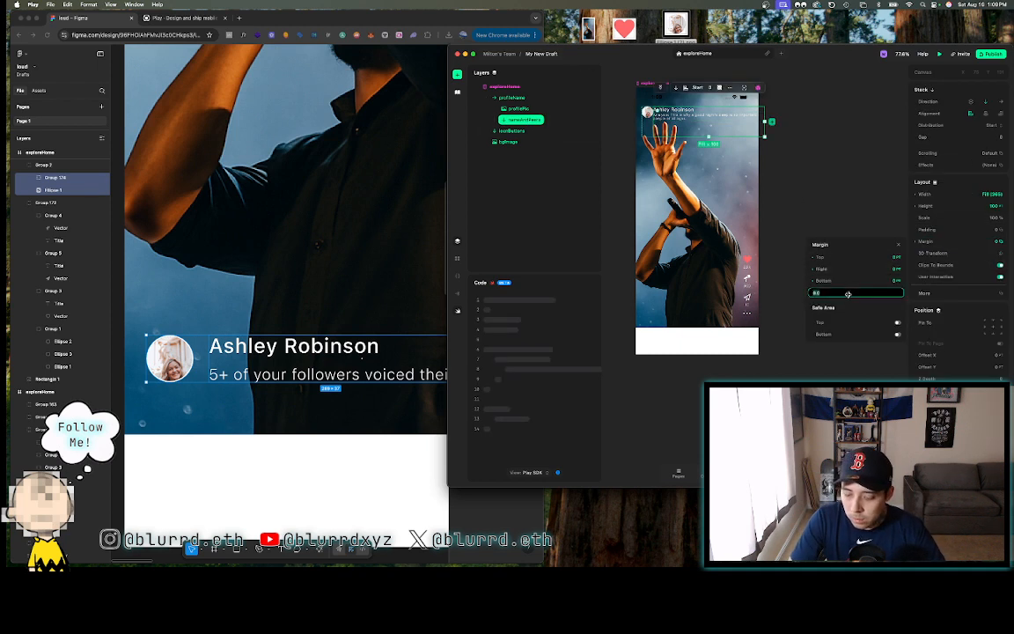
{"action": "type", "text": "12"}
{"action": "key", "text": "Return"}
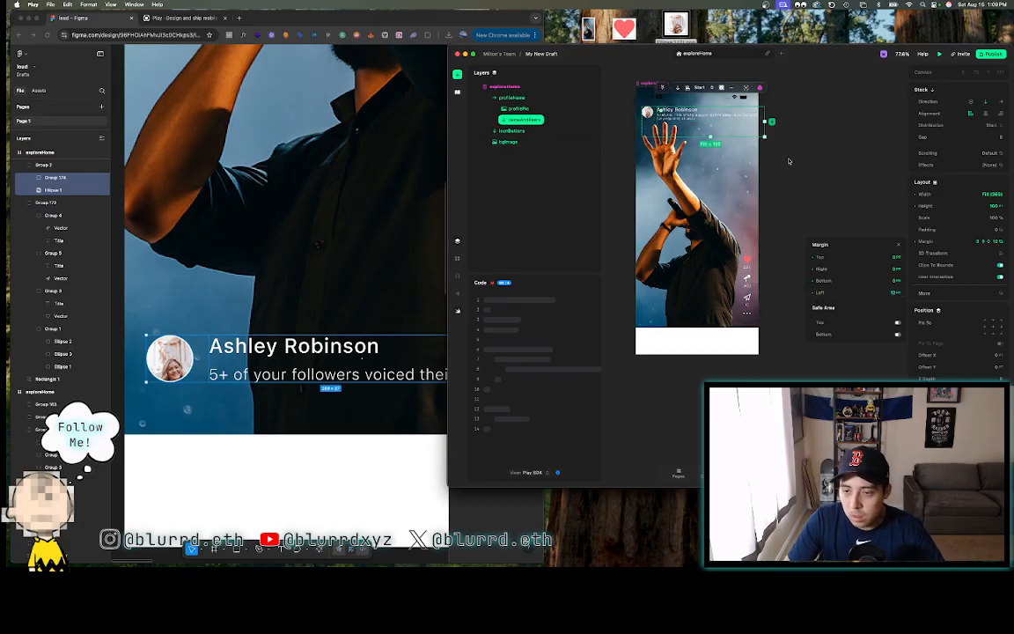
{"action": "left_click", "coordinate": [788, 161]}
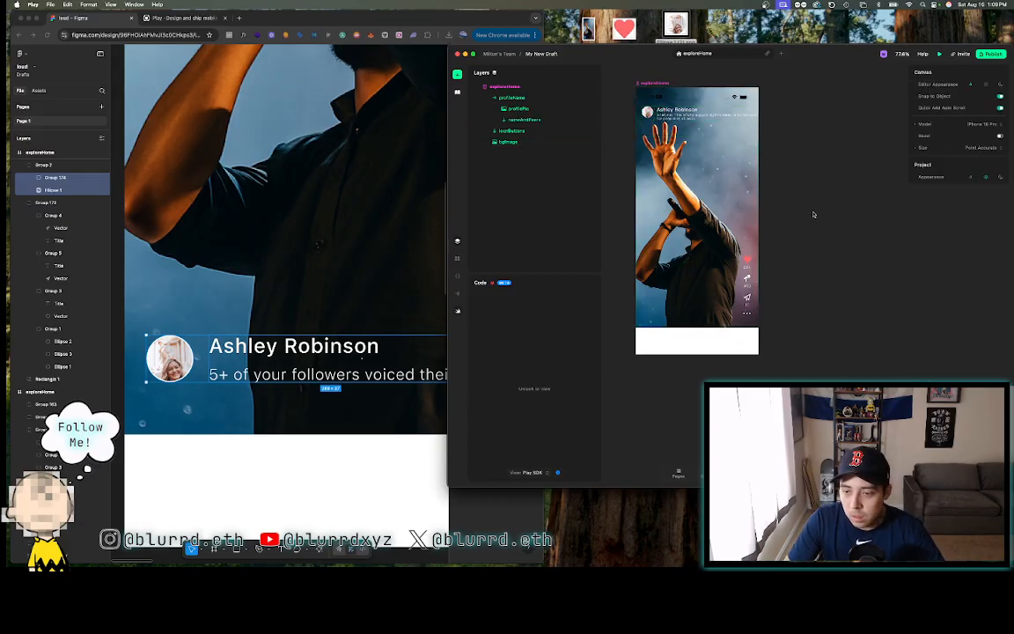
- Replace the placeholder subtitle with the followers wording copied from the Figma design
{"action": "left_click", "coordinate": [339, 331]}
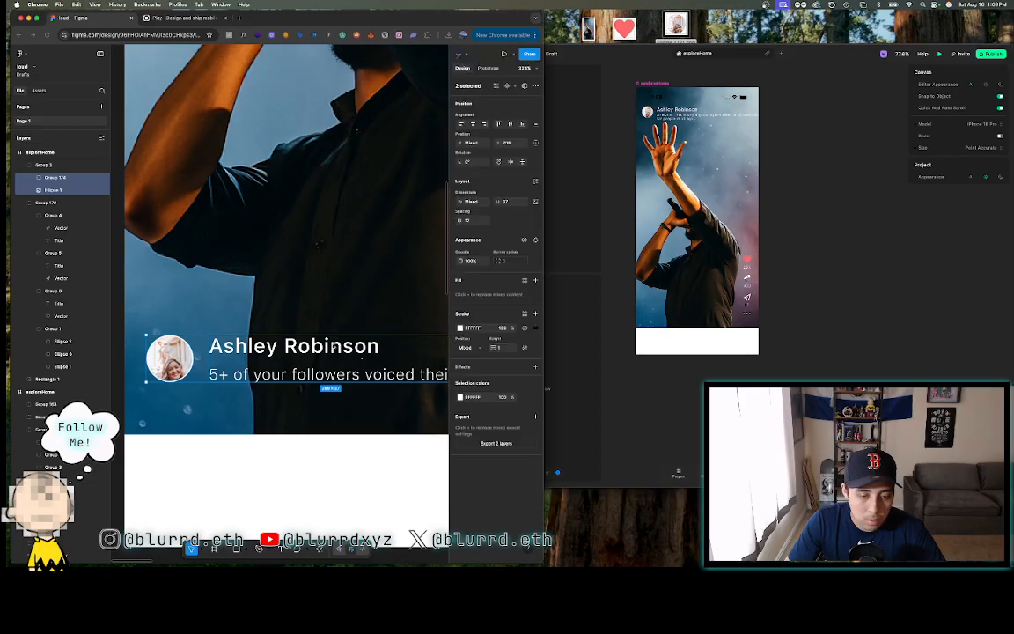
{"action": "scroll", "coordinate": [334, 334], "scroll_direction": "down", "scroll_amount": 5}
{"action": "double_click", "coordinate": [301, 349]}
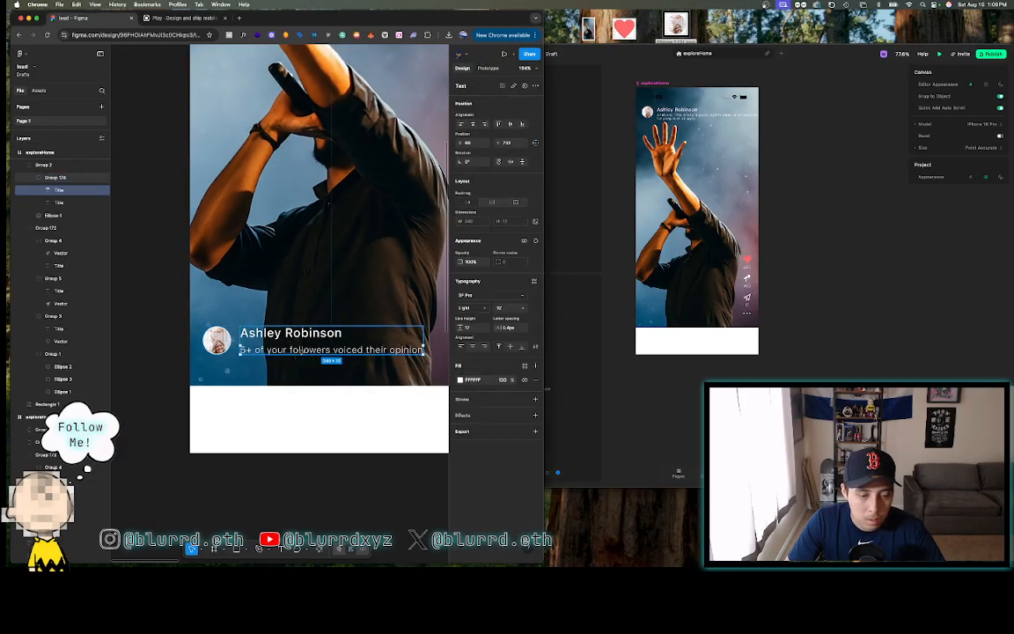
{"action": "double_click", "coordinate": [298, 350]}
{"action": "key", "text": "super+c"}
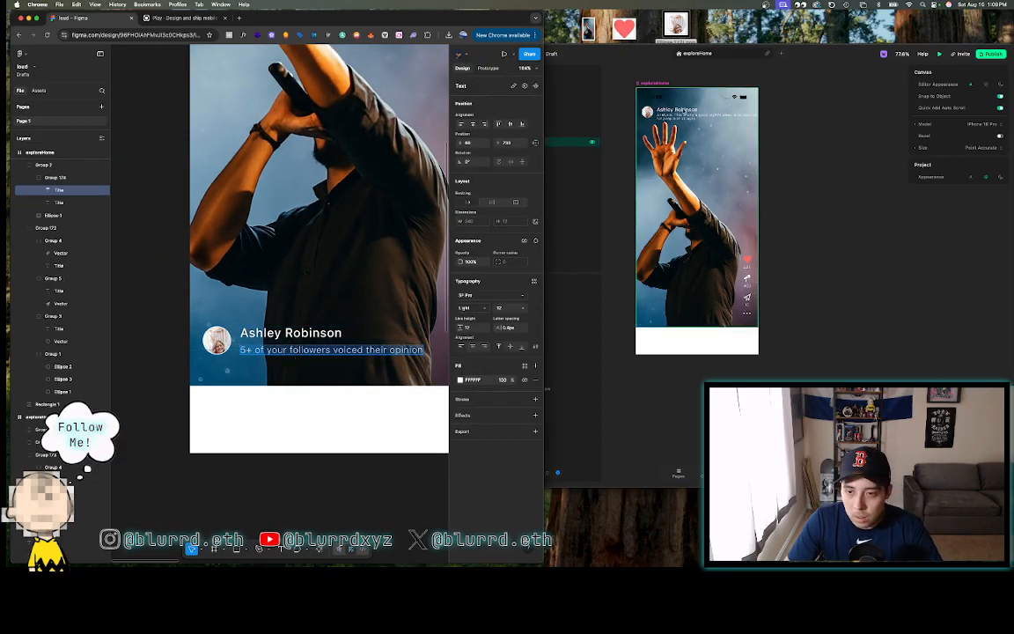
{"action": "left_click", "coordinate": [591, 120]}
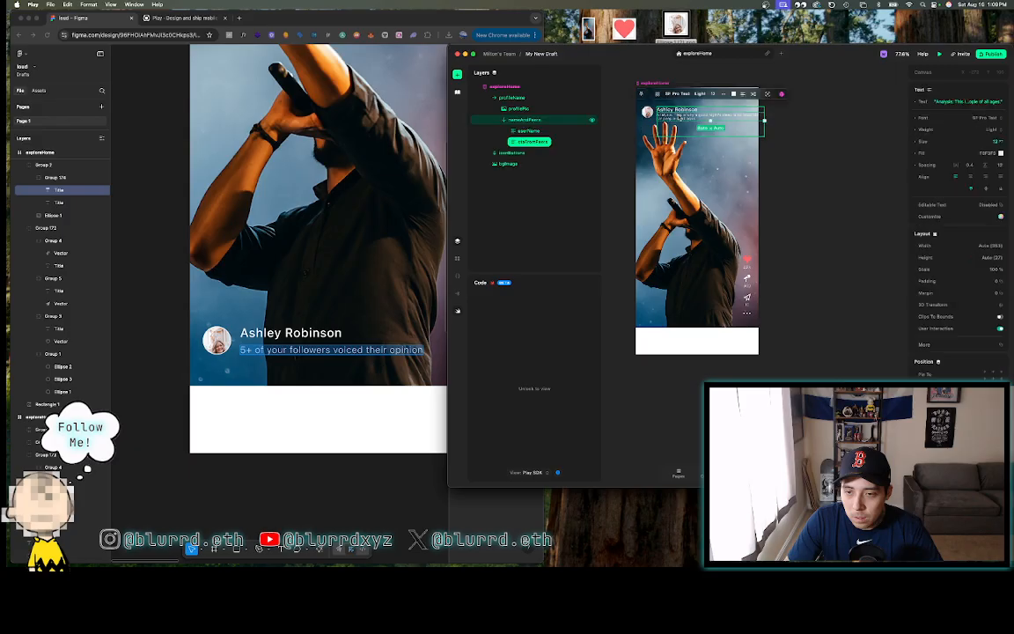
{"action": "left_click", "coordinate": [952, 102]}
{"action": "key", "text": "super+v"}
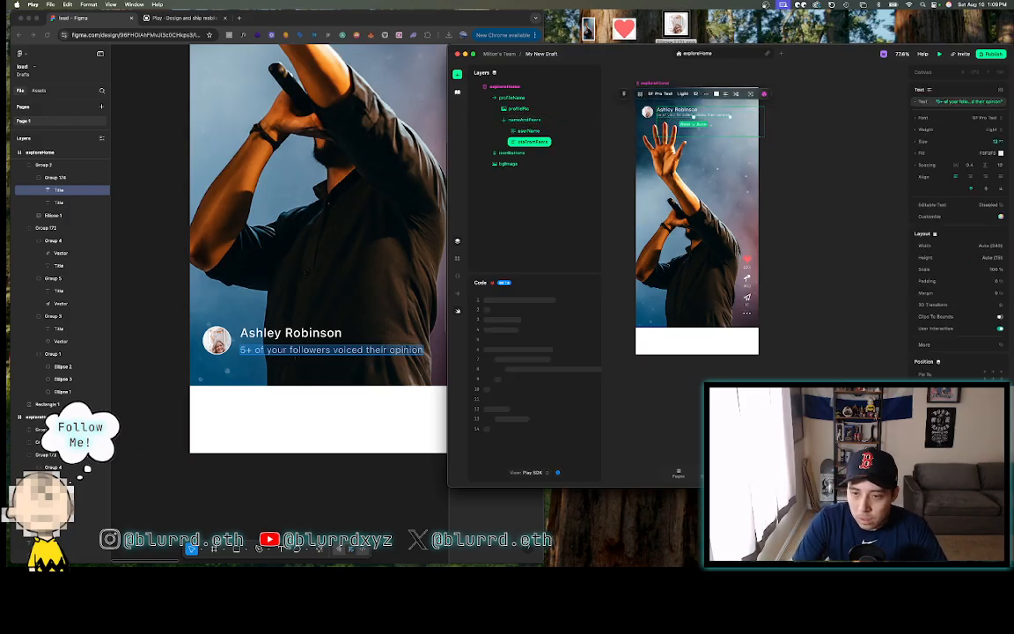
{"action": "left_click", "coordinate": [808, 114]}
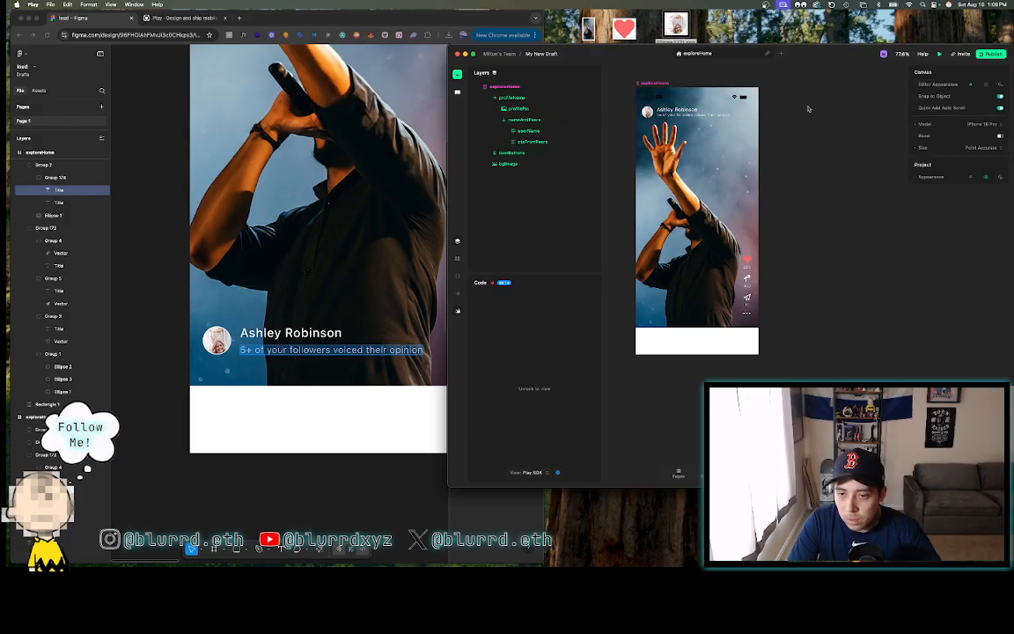
- Give the nameAndPeers stack a fixed width of 240 and a height of 37
{"action": "left_click", "coordinate": [163, 395]}
{"action": "scroll", "coordinate": [207, 352], "scroll_direction": "up", "scroll_amount": 2}
{"action": "left_click", "coordinate": [207, 352]}
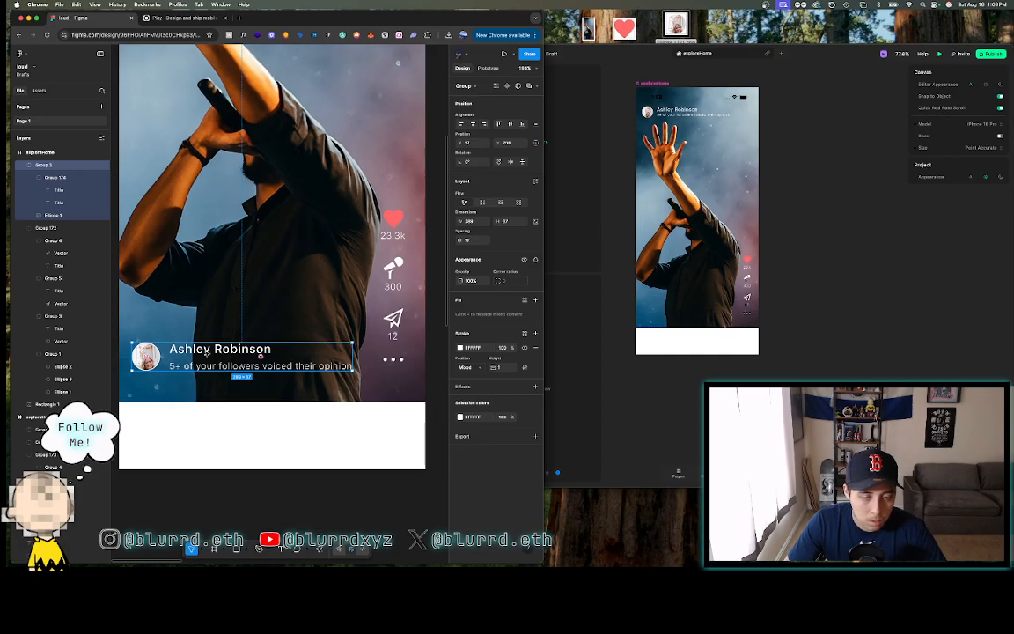
{"action": "double_click", "coordinate": [205, 352]}
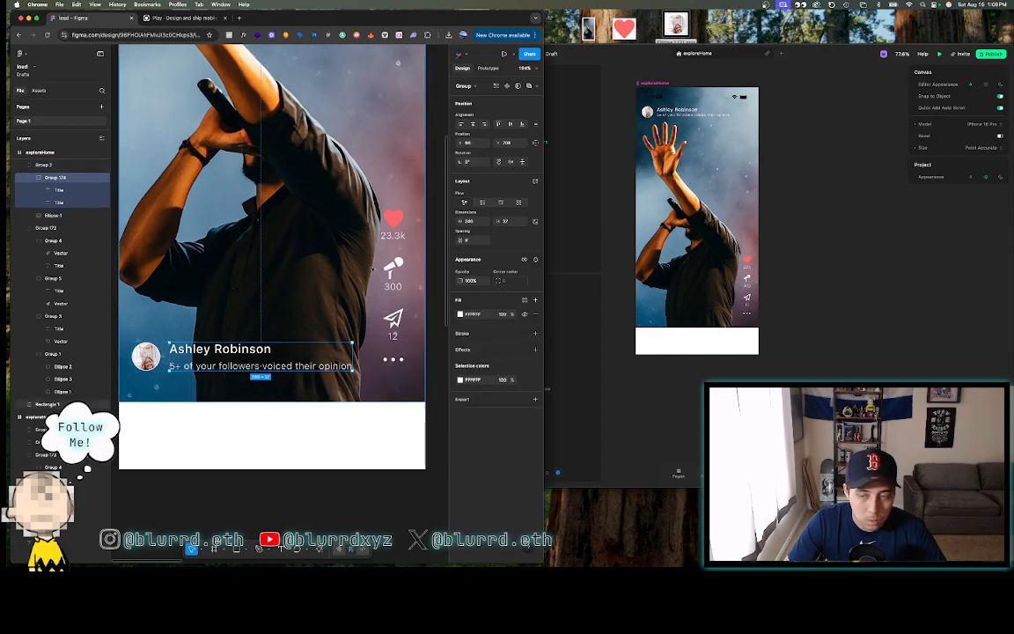
{"action": "left_click", "coordinate": [700, 112]}
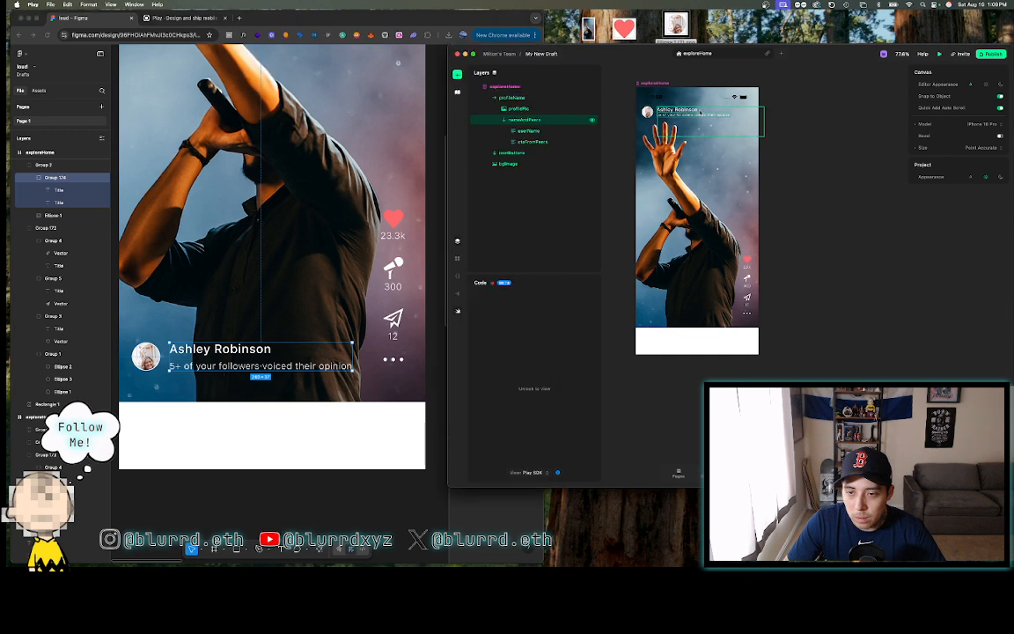
{"action": "left_click", "coordinate": [556, 119]}
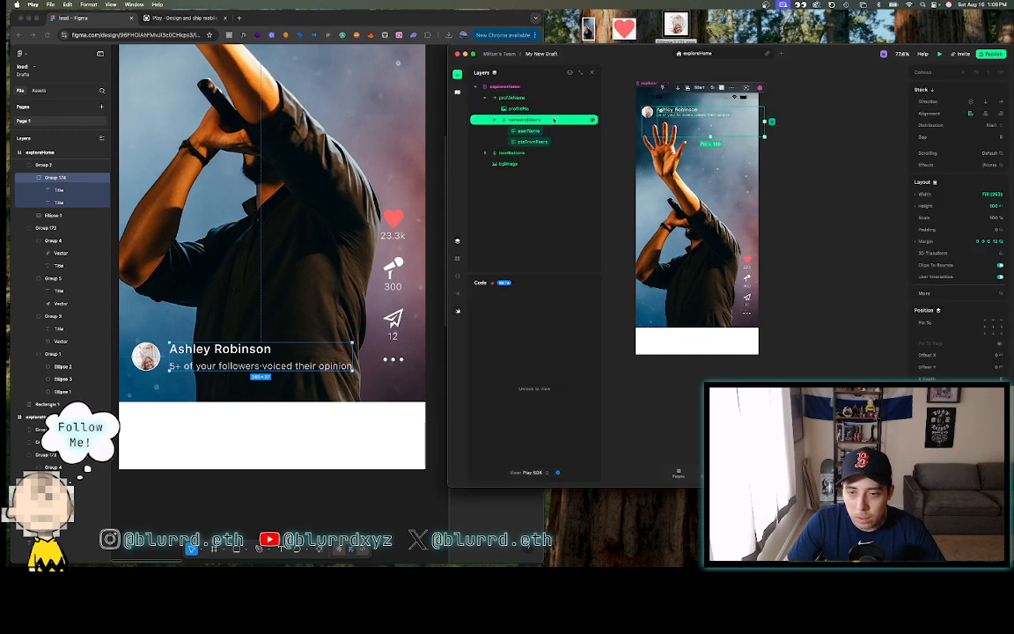
{"action": "left_click", "coordinate": [956, 194]}
{"action": "type", "text": "240"}
{"action": "key", "text": "Return"}
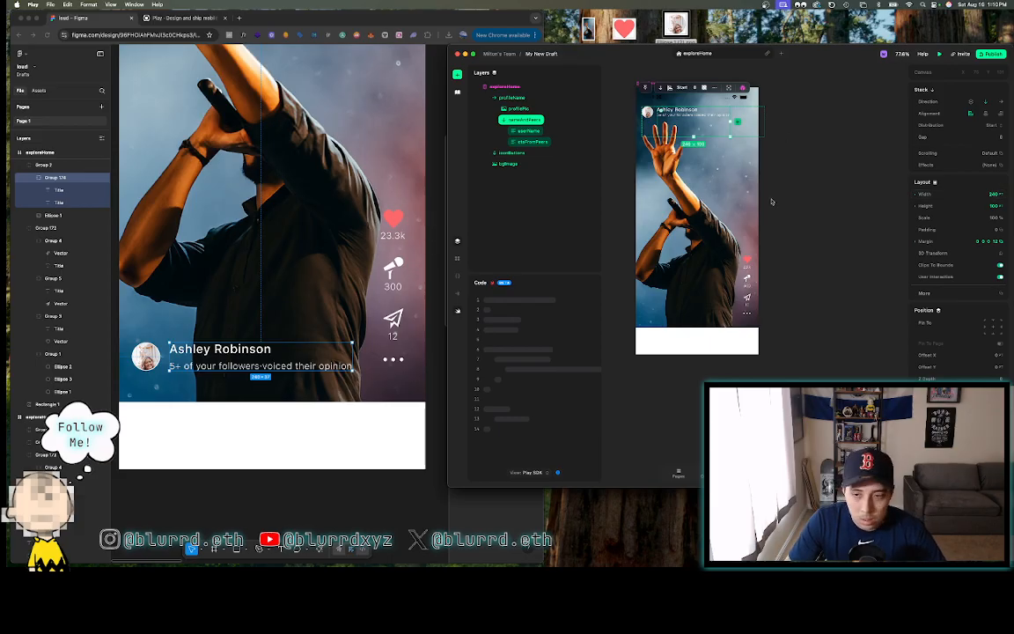
{"action": "left_click", "coordinate": [992, 205]}
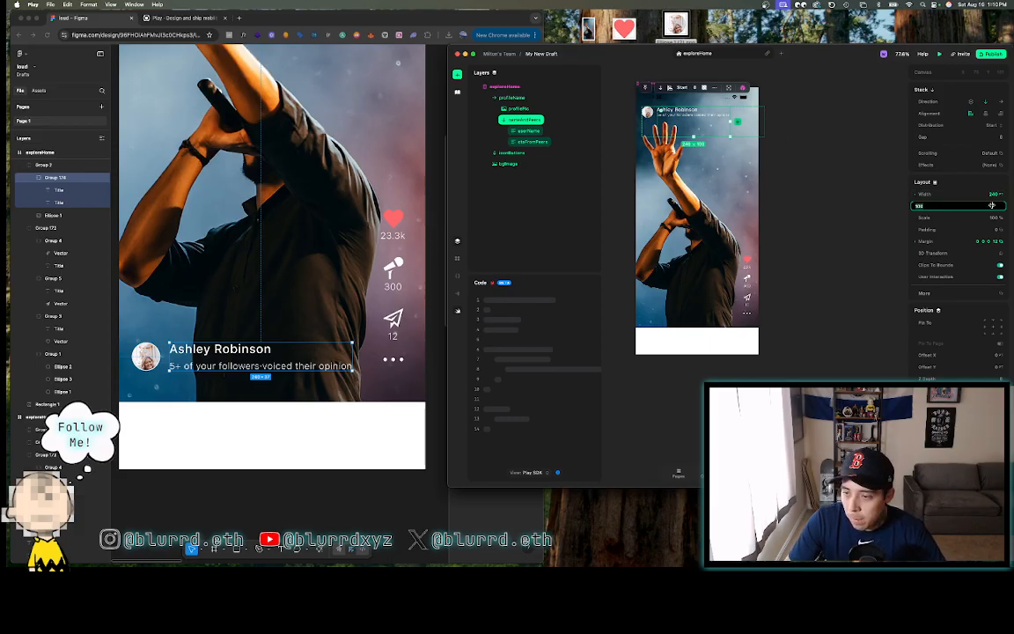
{"action": "type", "text": "37"}
{"action": "key", "text": "Return"}
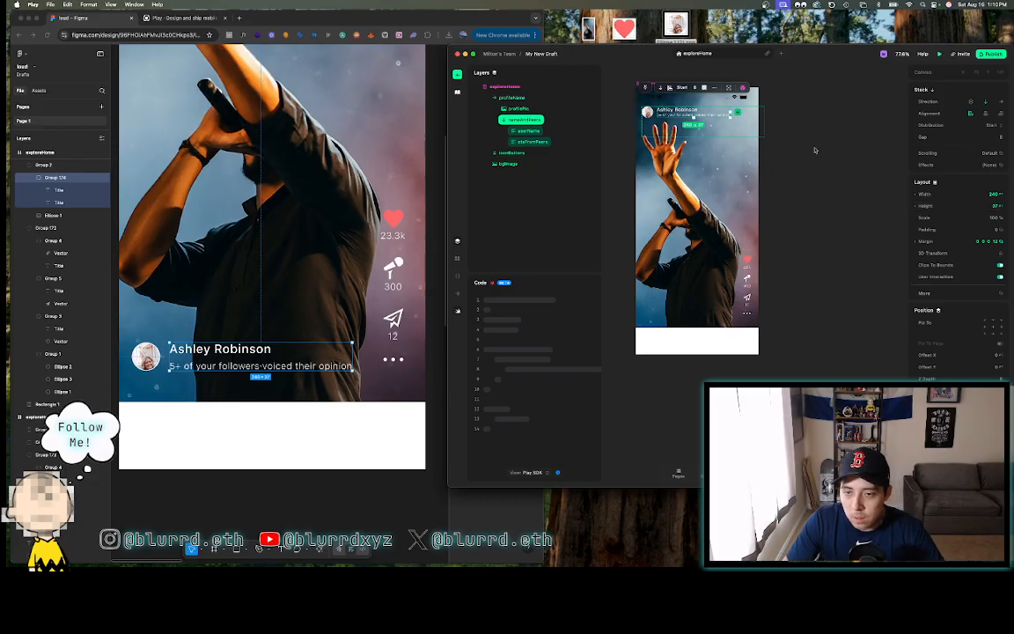
- Try a 240 width on the profileHome stack, then undo it back to fill
{"action": "left_click", "coordinate": [550, 111]}
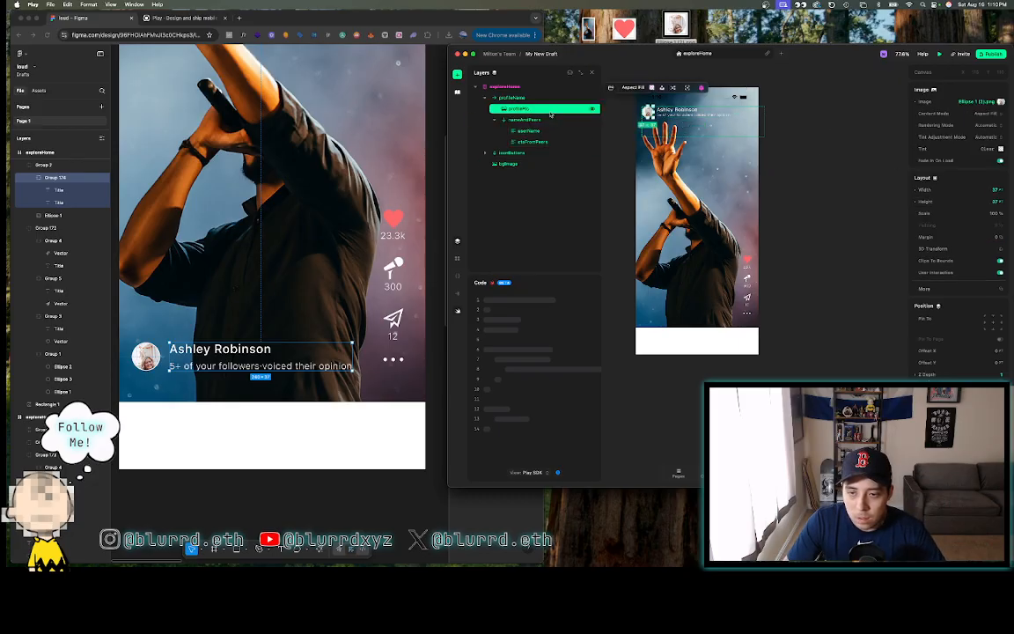
{"action": "scroll", "coordinate": [660, 121], "scroll_direction": "up", "scroll_amount": 6}
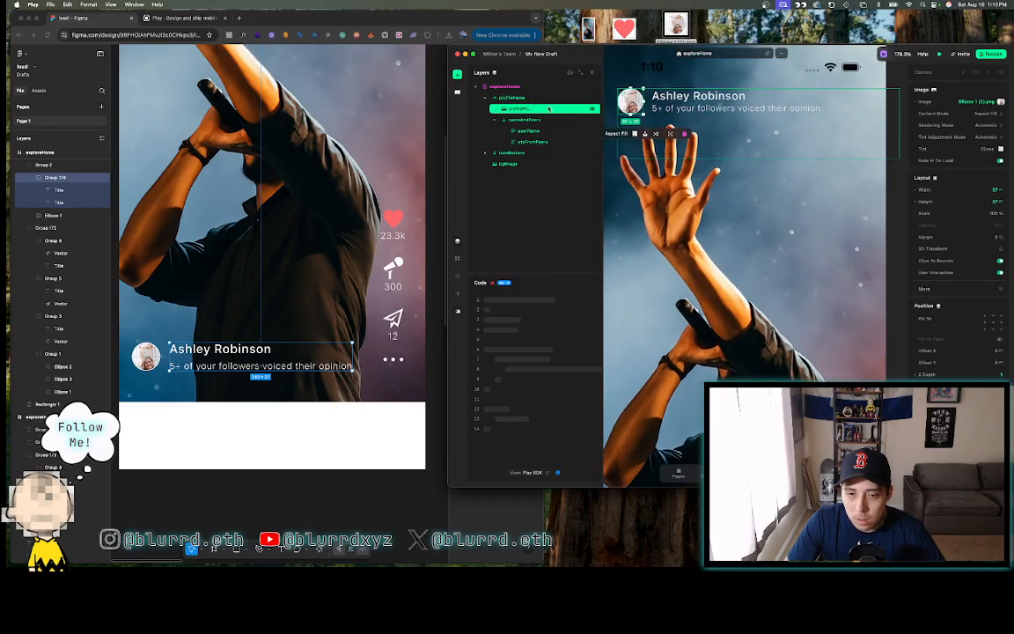
{"action": "left_click", "coordinate": [538, 98]}
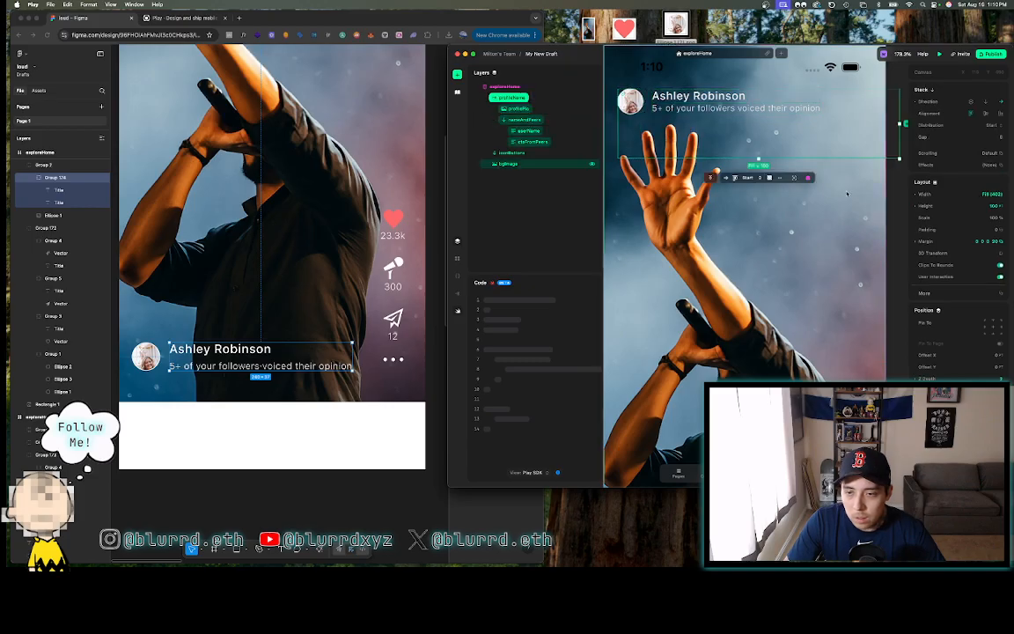
{"action": "left_click", "coordinate": [994, 195]}
{"action": "type", "text": "2"}
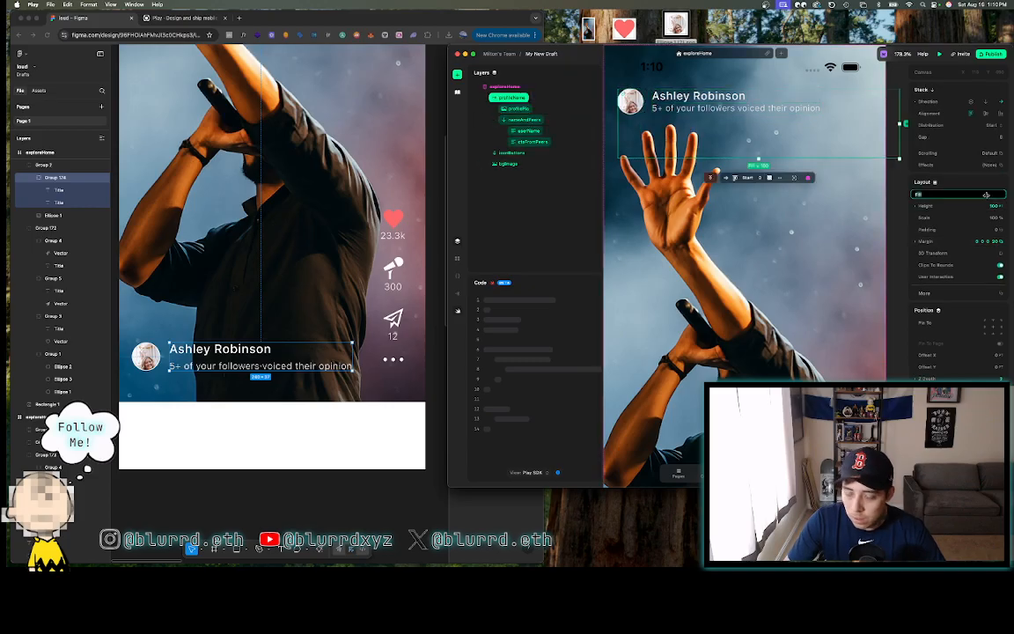
{"action": "type", "text": "40"}
{"action": "key", "text": "Return"}
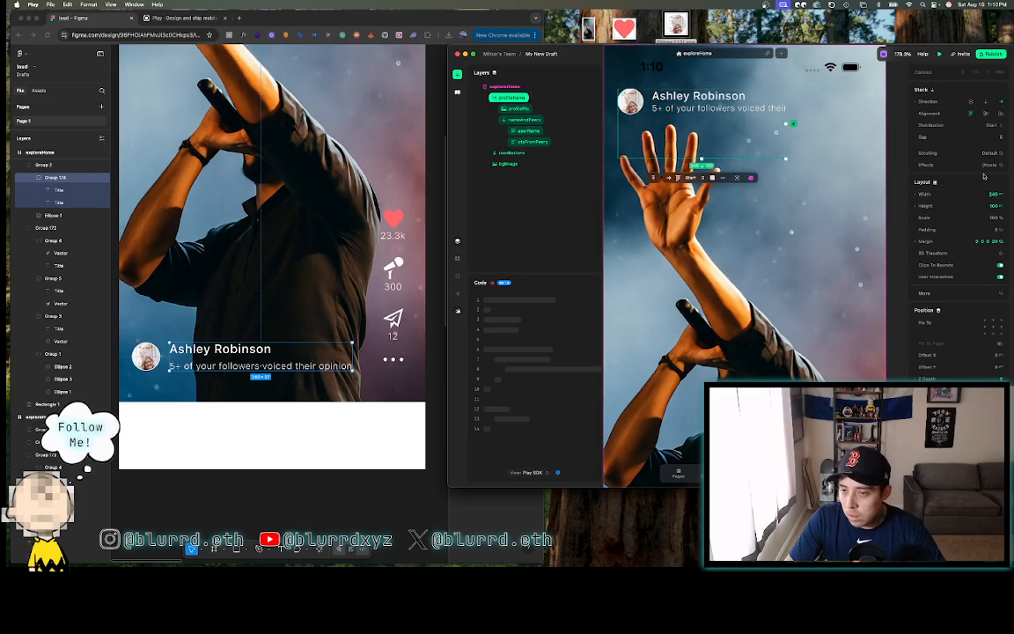
{"action": "key", "text": "super+z"}
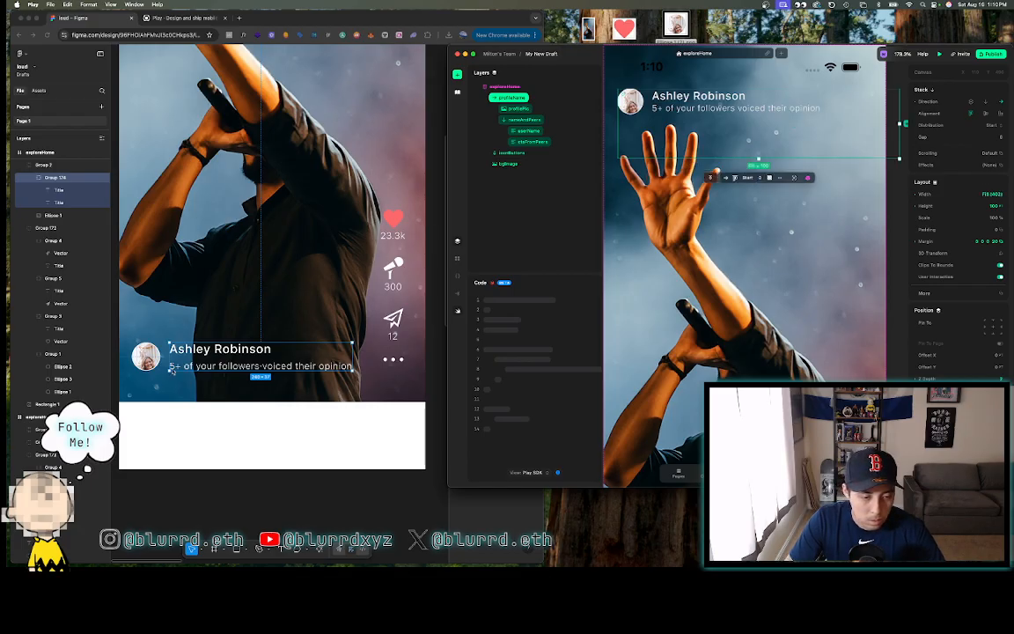
- Size the profileHome stack to 289 by 37, matching Figma's Group 2
{"action": "left_click", "coordinate": [173, 370]}
{"action": "left_click", "coordinate": [148, 359], "text": "shift"}
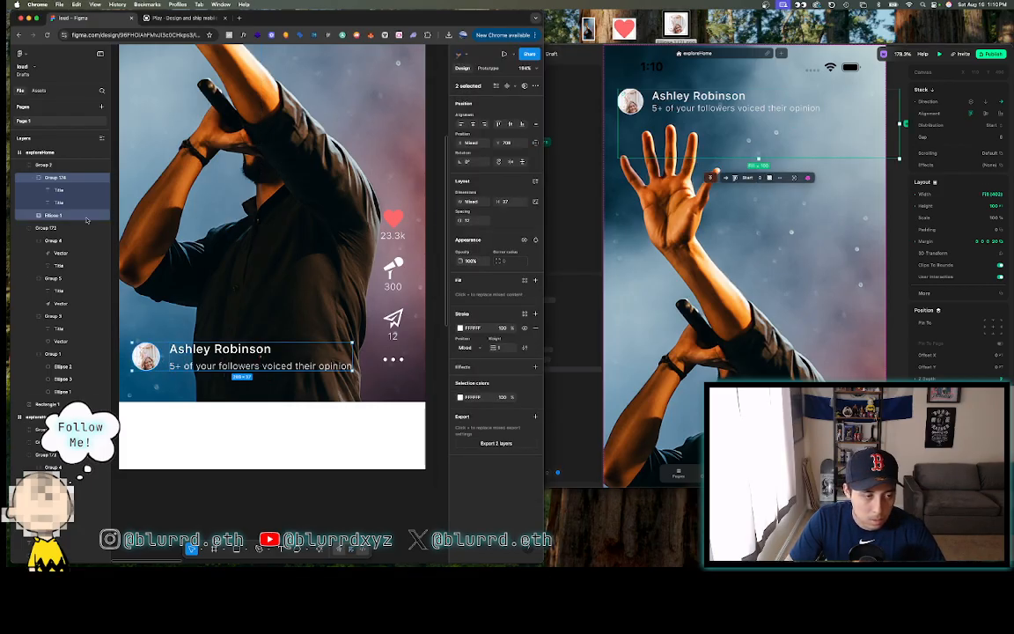
{"action": "left_click", "coordinate": [44, 165]}
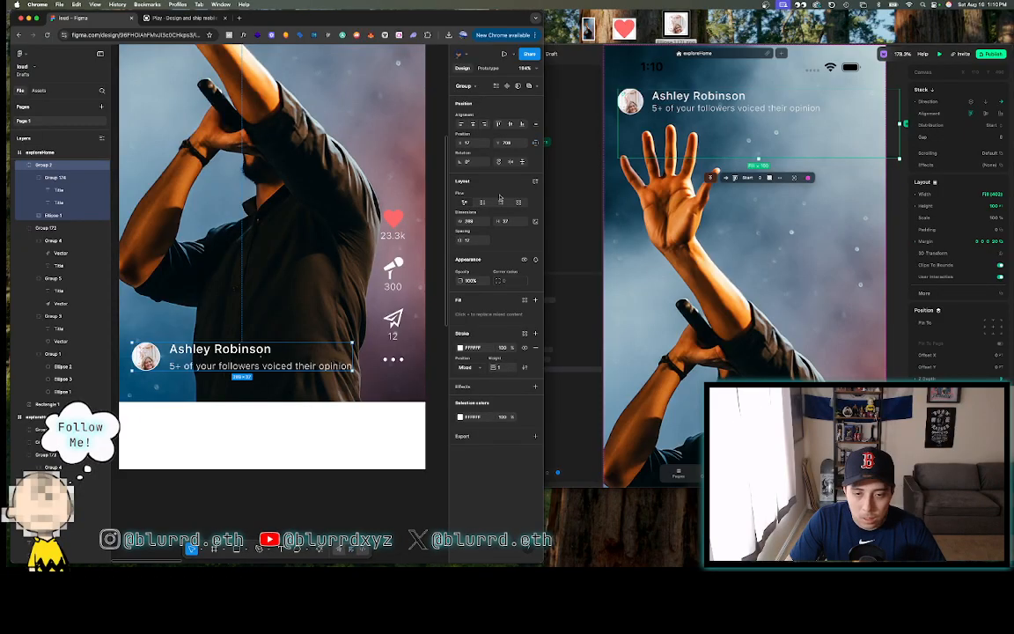
{"action": "left_click", "coordinate": [990, 195]}
{"action": "type", "text": "289"}
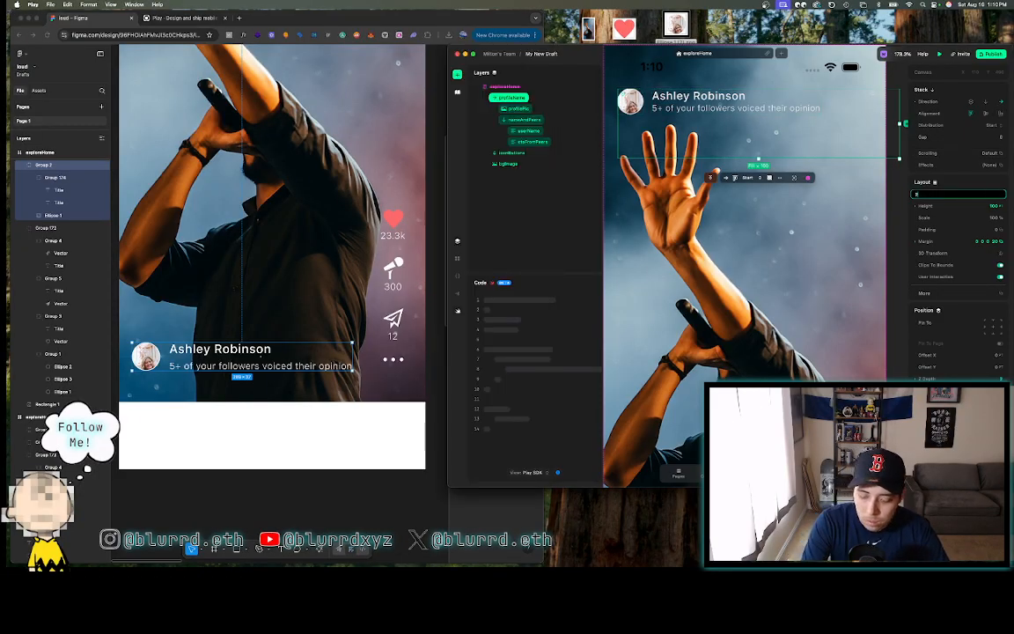
{"action": "key", "text": "Return"}
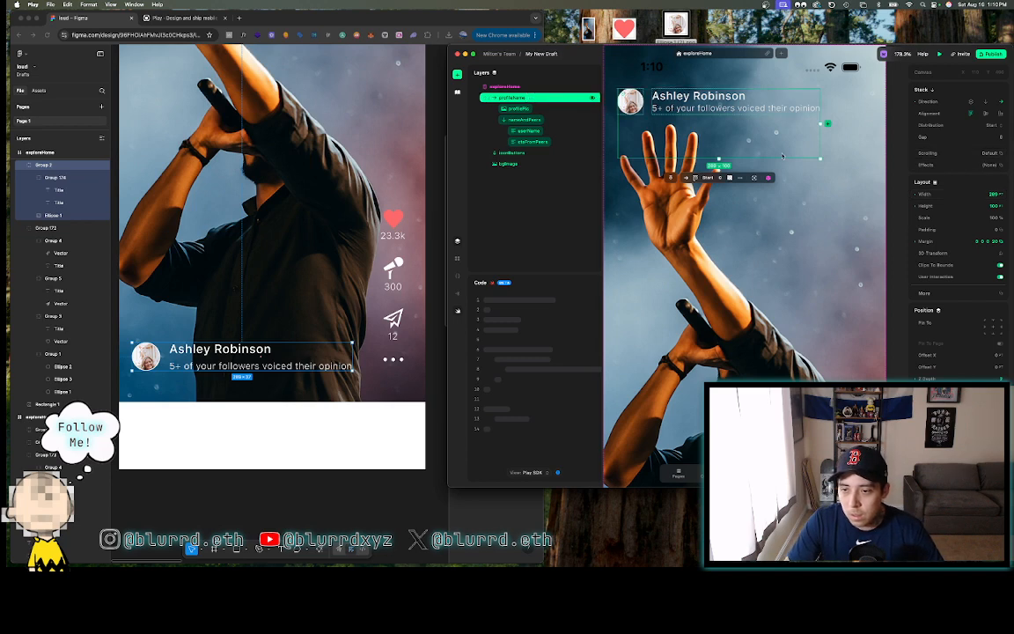
{"action": "scroll", "coordinate": [782, 155], "scroll_direction": "down", "scroll_amount": 5}
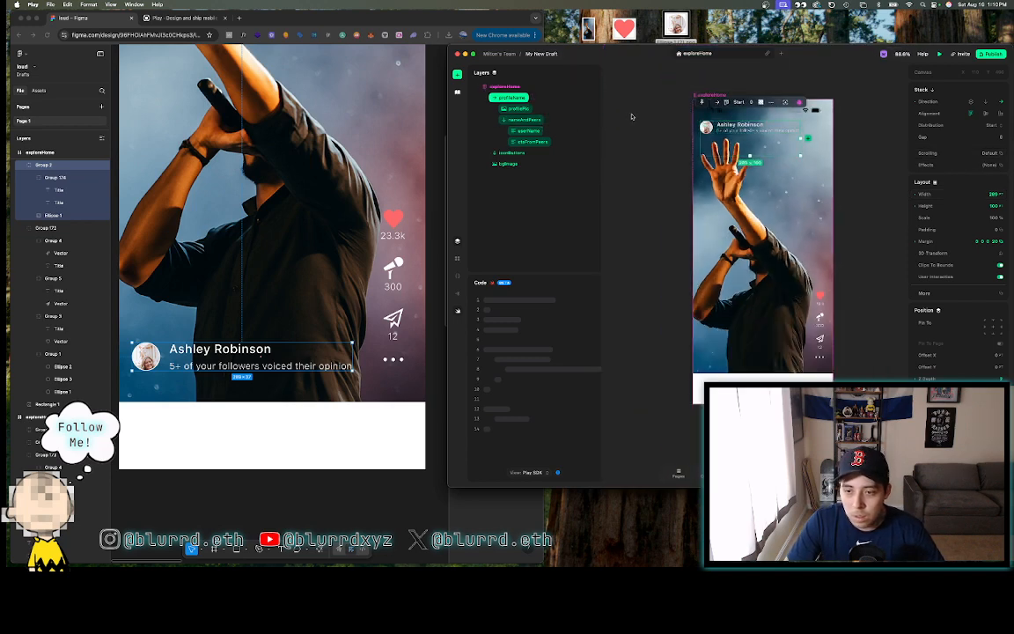
{"action": "scroll", "coordinate": [631, 117], "scroll_direction": "up", "scroll_amount": 3}
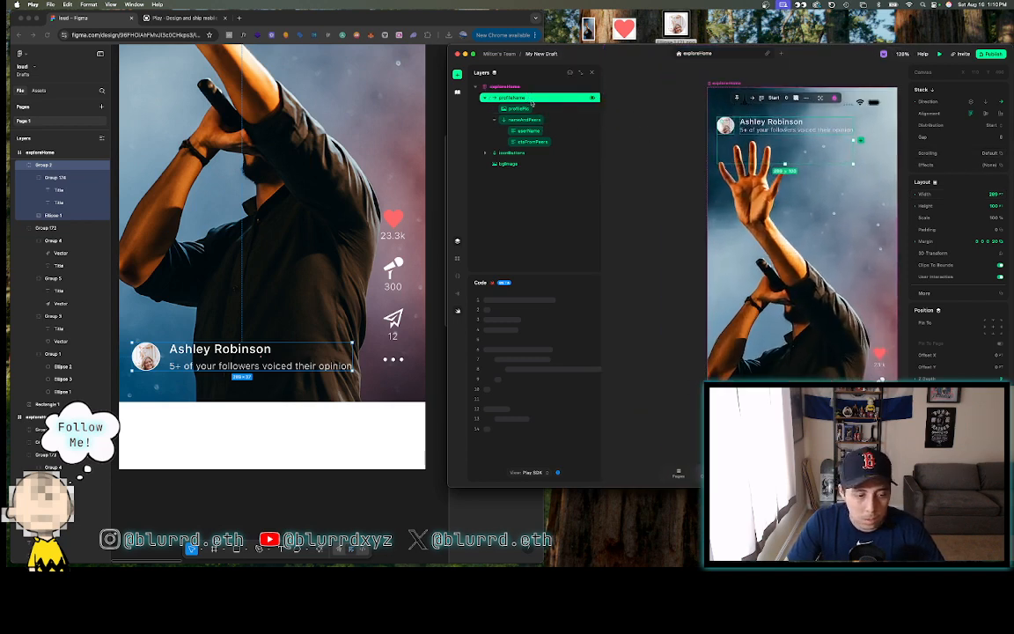
{"action": "left_click", "coordinate": [982, 205]}
{"action": "type", "text": "37"}
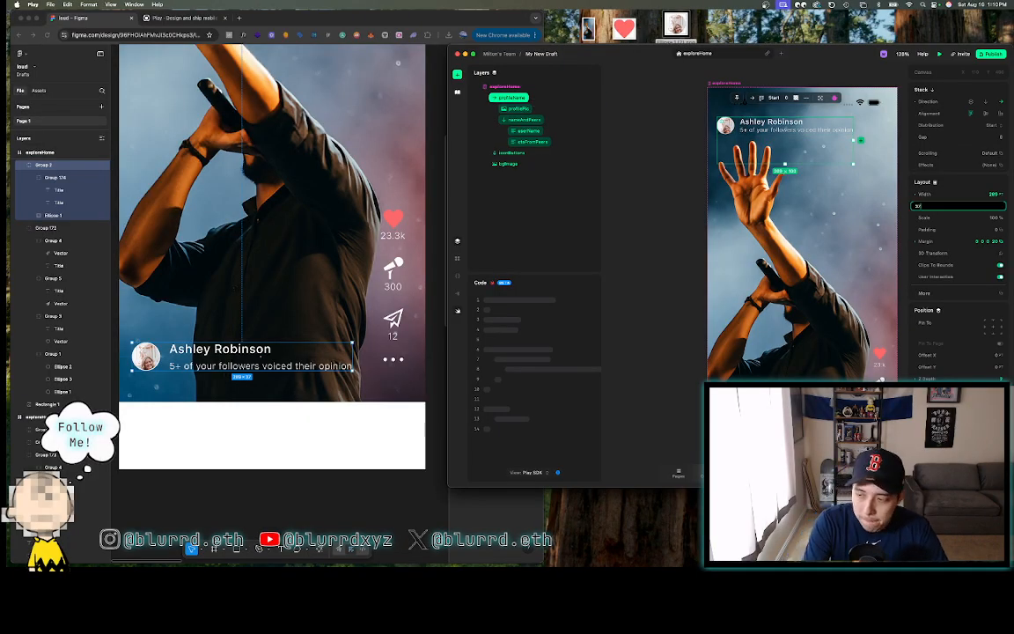
{"action": "key", "text": "Return"}
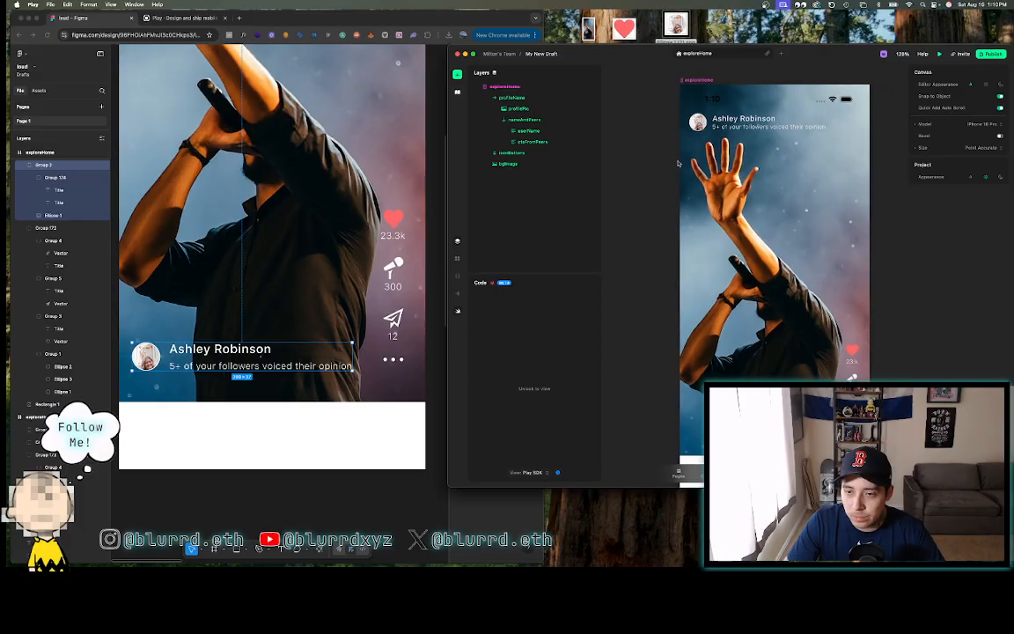
- Collapse the profileHome layer group and compare its position against Figma
{"action": "left_click", "coordinate": [507, 97]}
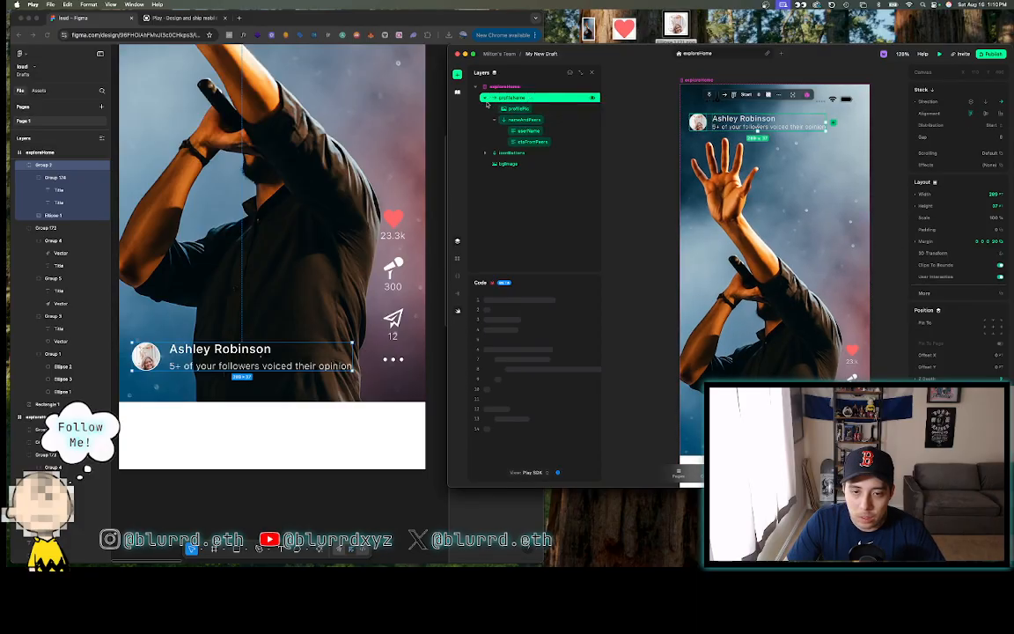
{"action": "left_click", "coordinate": [485, 97]}
{"action": "left_click", "coordinate": [417, 125]}
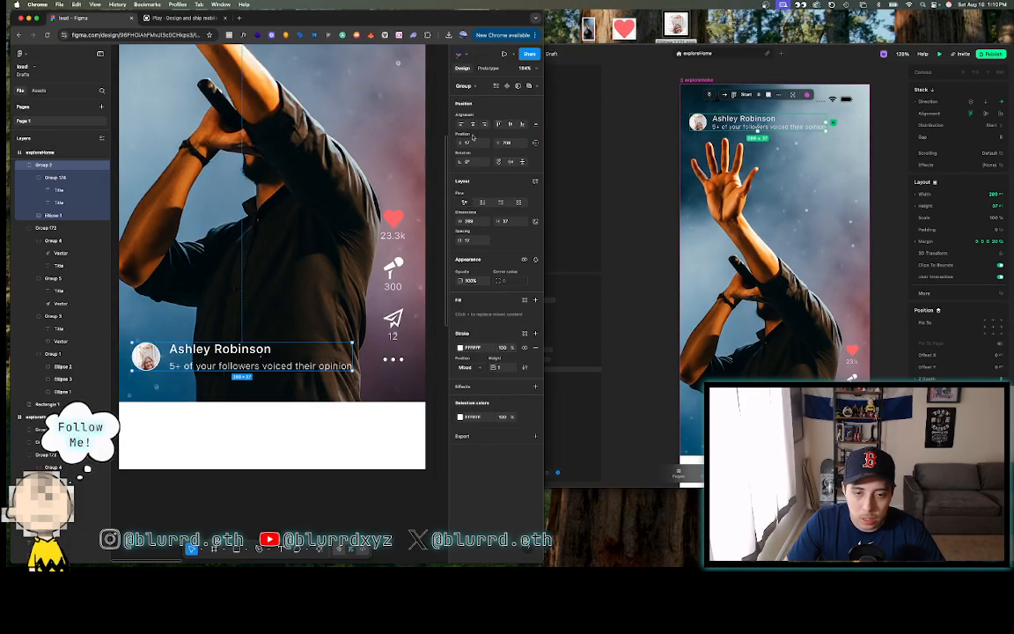
{"action": "left_click", "coordinate": [680, 249]}
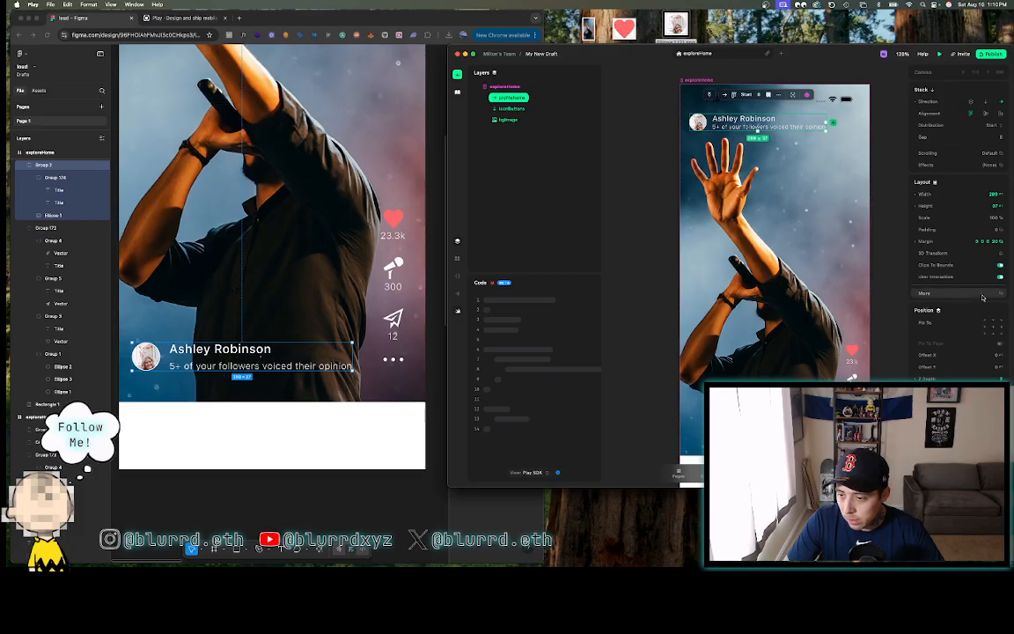
- Set the profile header's vertical offset to 700, then 698, then nudge it to 648
{"action": "scroll", "coordinate": [982, 284], "scroll_direction": "down", "scroll_amount": 2}
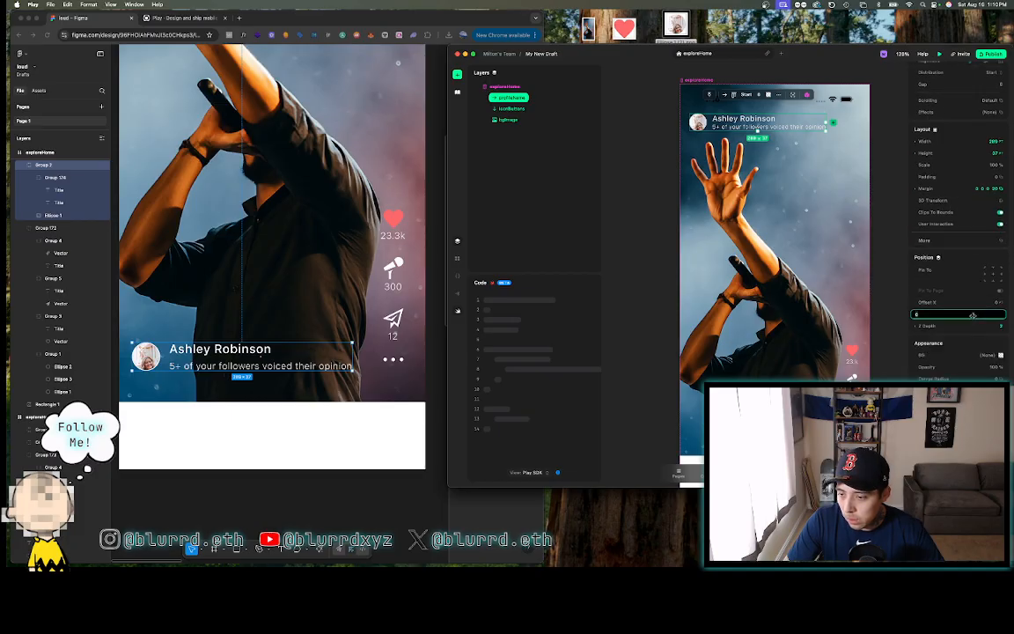
{"action": "left_click", "coordinate": [973, 315]}
{"action": "type", "text": "700"}
{"action": "key", "text": "Return"}
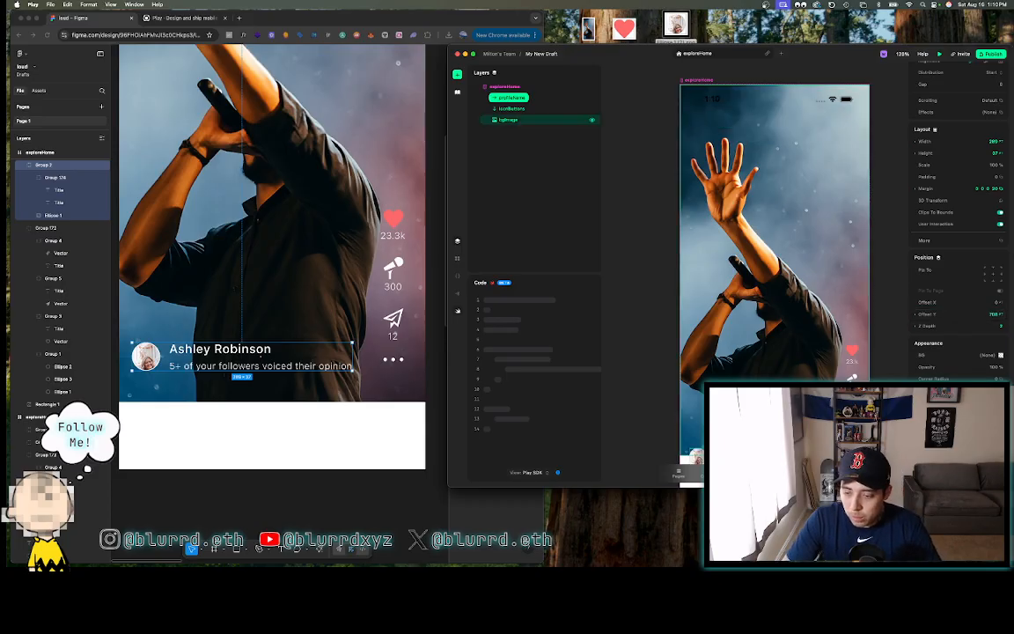
{"action": "left_click", "coordinate": [512, 109]}
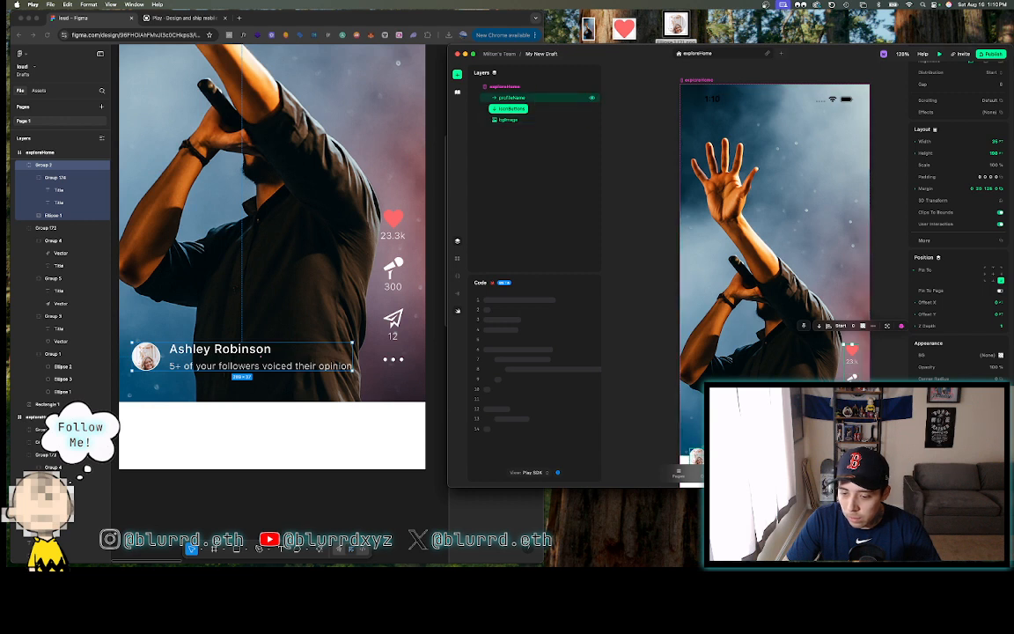
{"action": "left_click", "coordinate": [509, 97]}
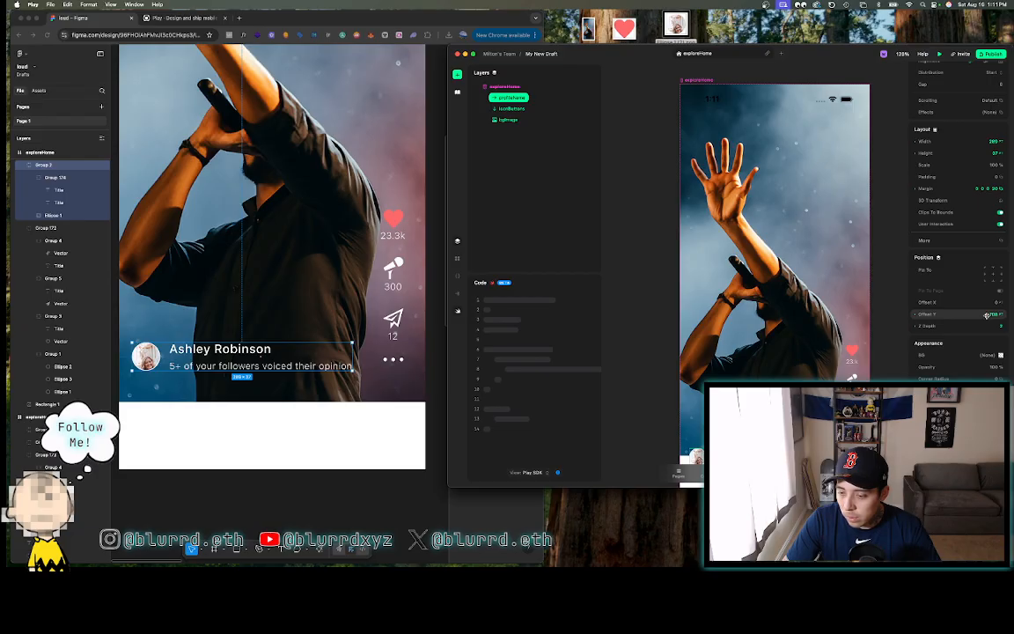
{"action": "left_click", "coordinate": [986, 315]}
{"action": "type", "text": "698"}
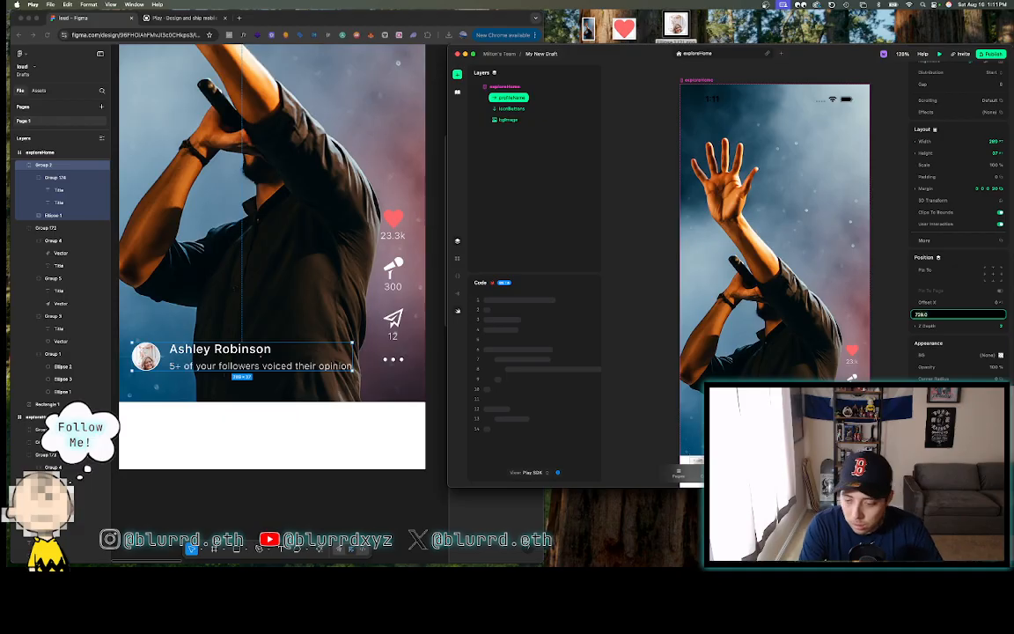
{"action": "key", "text": "Return"}
{"action": "key", "text": "shift+Down"}
{"action": "key", "text": "shift+Down"}
{"action": "key", "text": "shift+Down"}
{"action": "key", "text": "shift+Down"}
{"action": "key", "text": "shift+Down"}
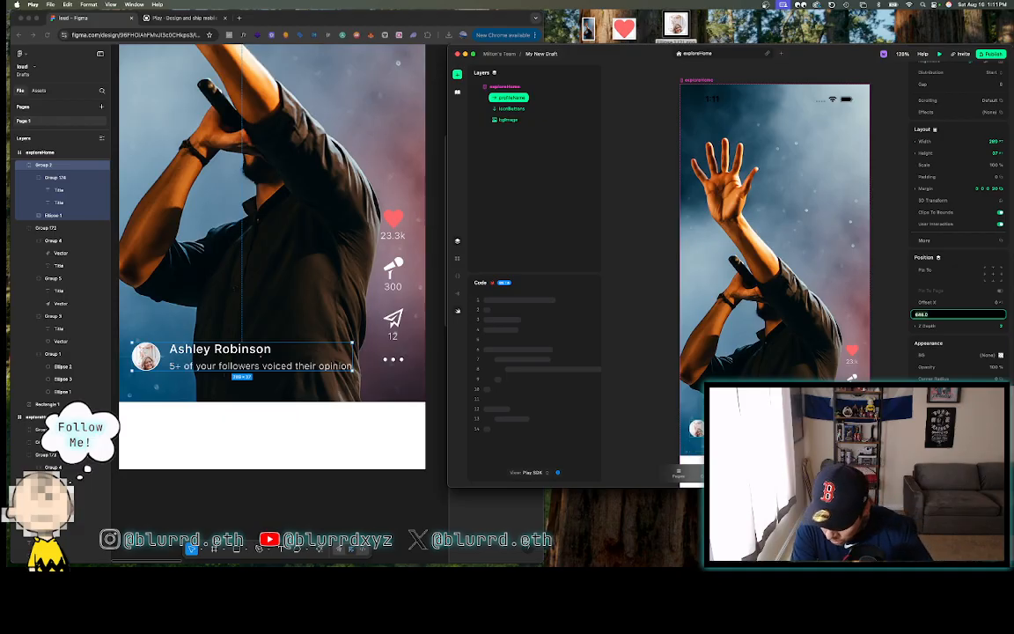
{"action": "left_click", "coordinate": [622, 397]}
{"action": "left_click", "coordinate": [654, 401]}
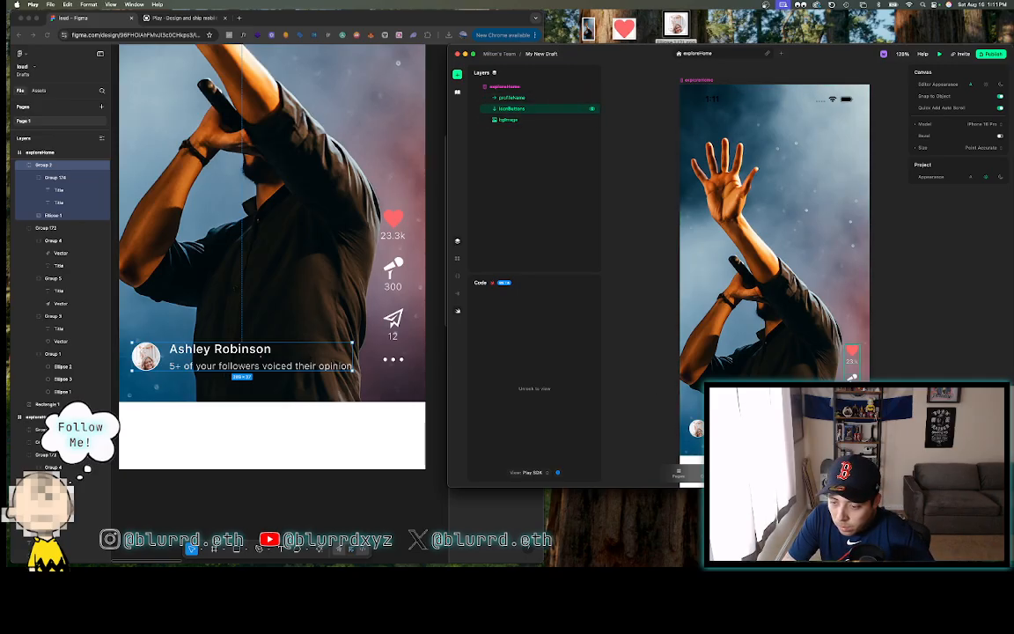
- Check the profileName and iconButtons layers, then select the bgImage layer
{"action": "left_click", "coordinate": [528, 98]}
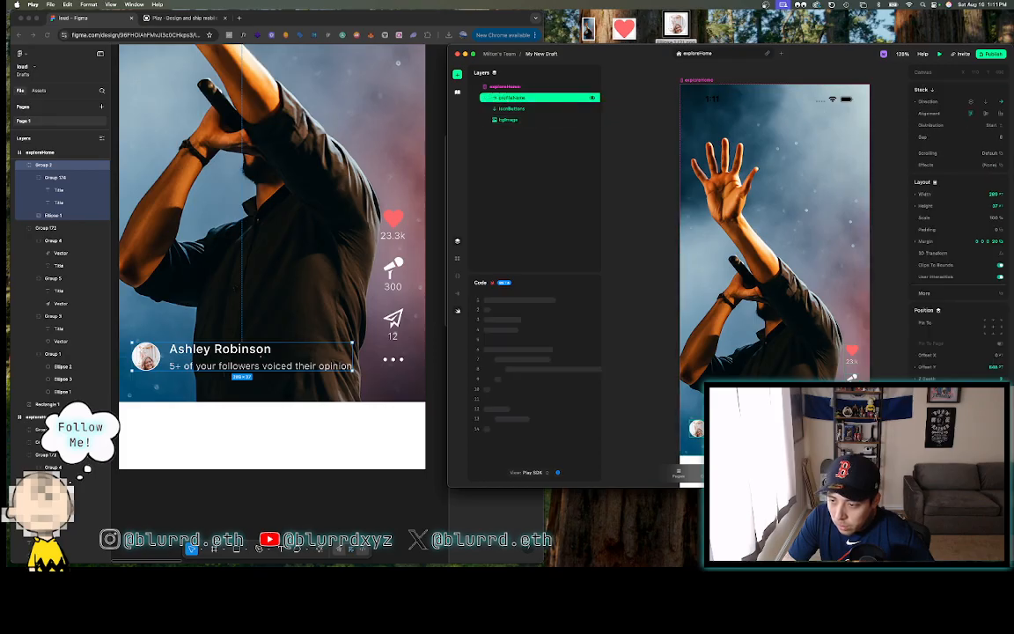
{"action": "left_click", "coordinate": [528, 109]}
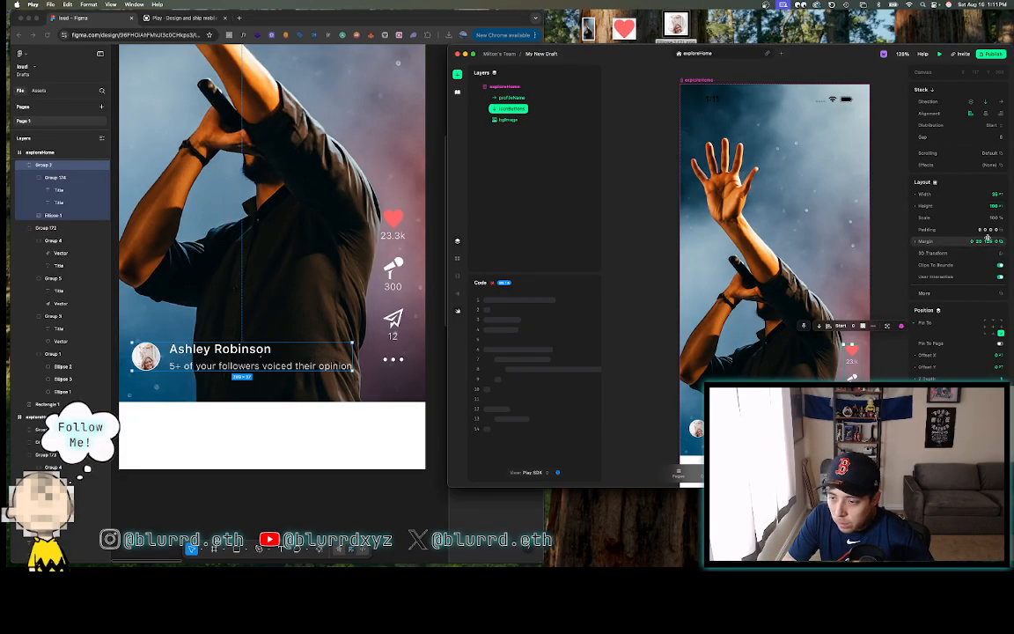
{"action": "left_click", "coordinate": [879, 353]}
{"action": "scroll", "coordinate": [880, 354], "scroll_direction": "down", "scroll_amount": 5}
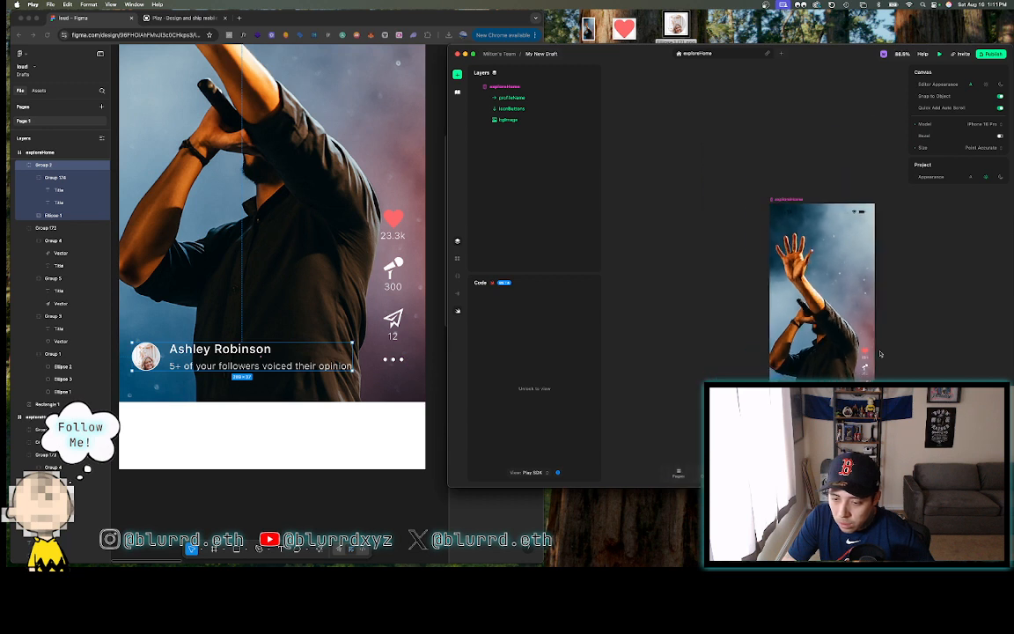
{"action": "scroll", "coordinate": [880, 354], "scroll_direction": "right", "scroll_amount": 2}
{"action": "scroll", "coordinate": [881, 354], "scroll_direction": "up", "scroll_amount": 5}
{"action": "scroll", "coordinate": [881, 354], "scroll_direction": "down", "scroll_amount": 4}
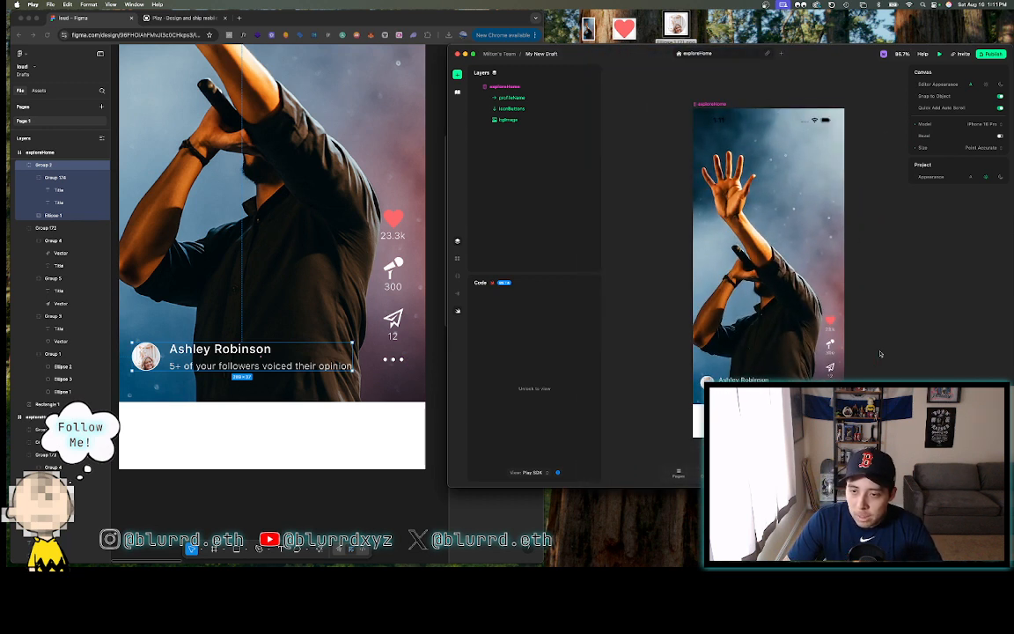
{"action": "left_click", "coordinate": [712, 120]}
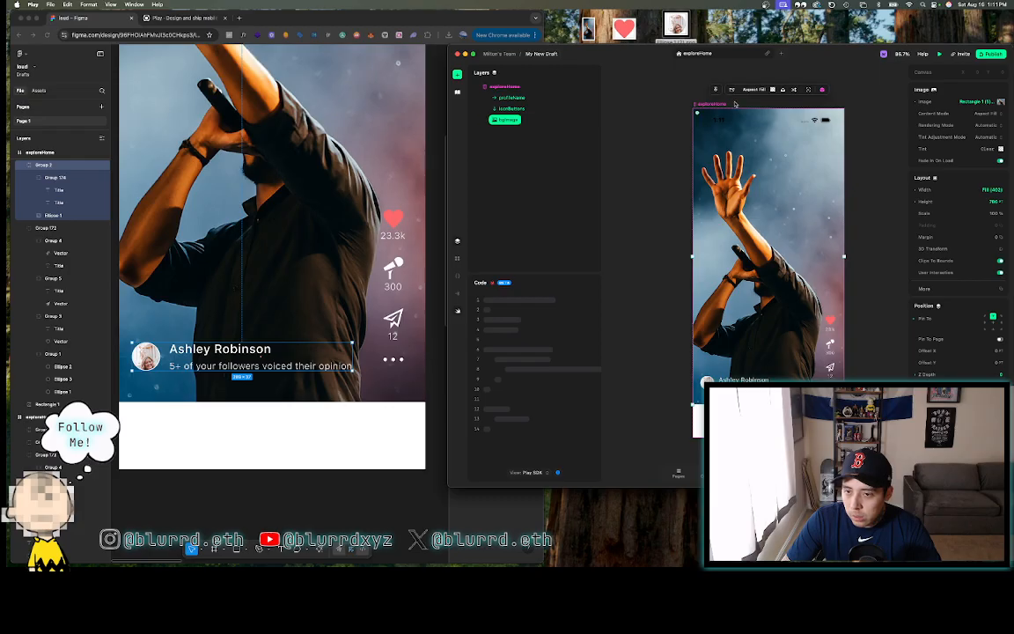
- Turn off the navigation bar on exploreHome and turn on a tab bar
{"action": "left_click", "coordinate": [529, 88]}
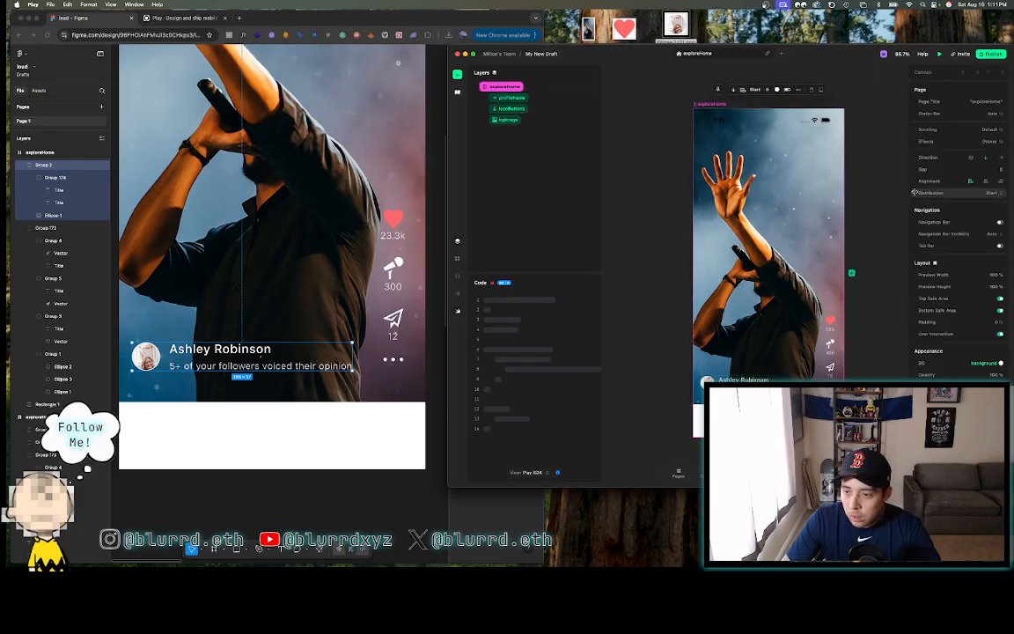
{"action": "mouse_move", "coordinate": [974, 233]}
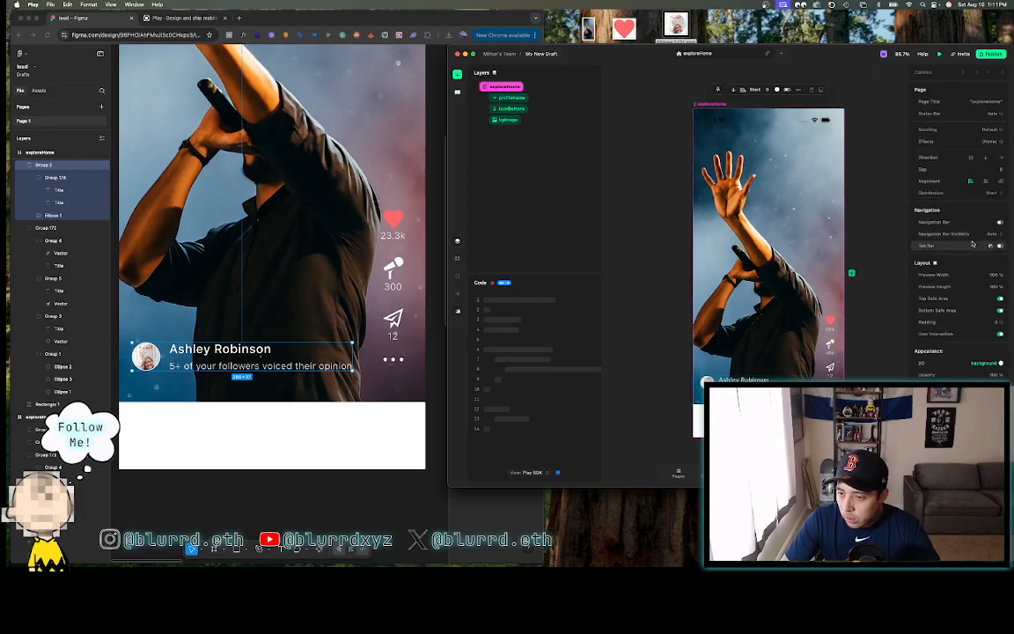
{"action": "scroll", "coordinate": [948, 290], "scroll_direction": "down", "scroll_amount": 1}
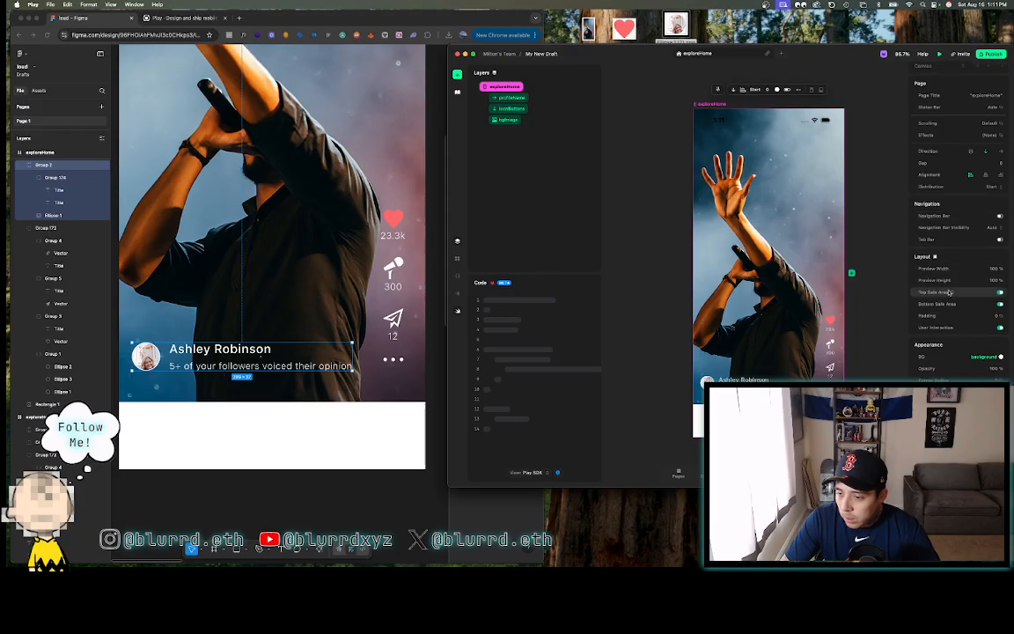
{"action": "scroll", "coordinate": [948, 290], "scroll_direction": "up", "scroll_amount": 1}
{"action": "scroll", "coordinate": [948, 290], "scroll_direction": "down", "scroll_amount": 1}
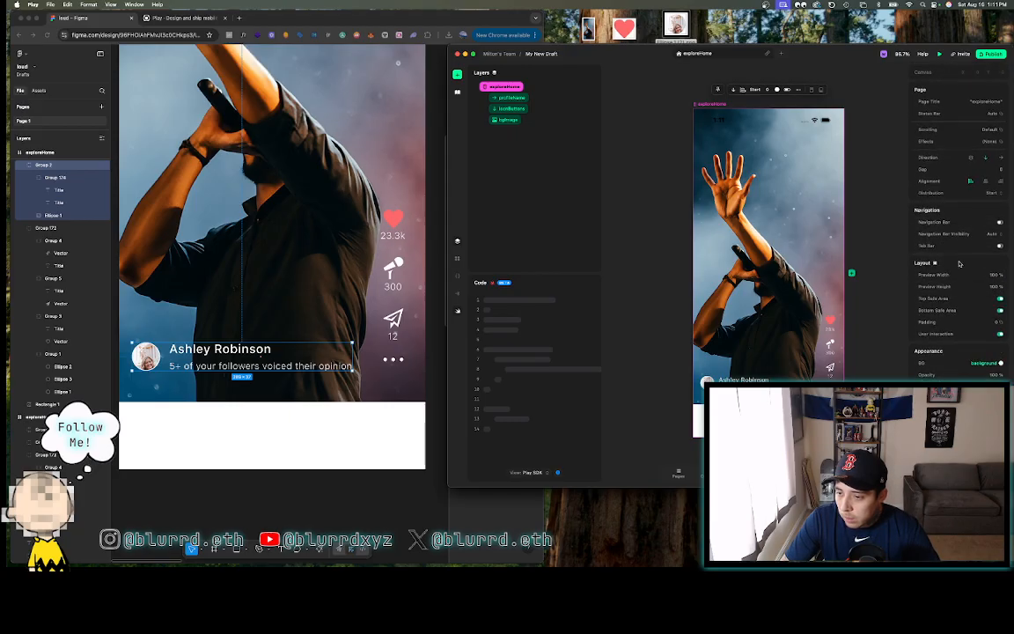
{"action": "left_click", "coordinate": [992, 234]}
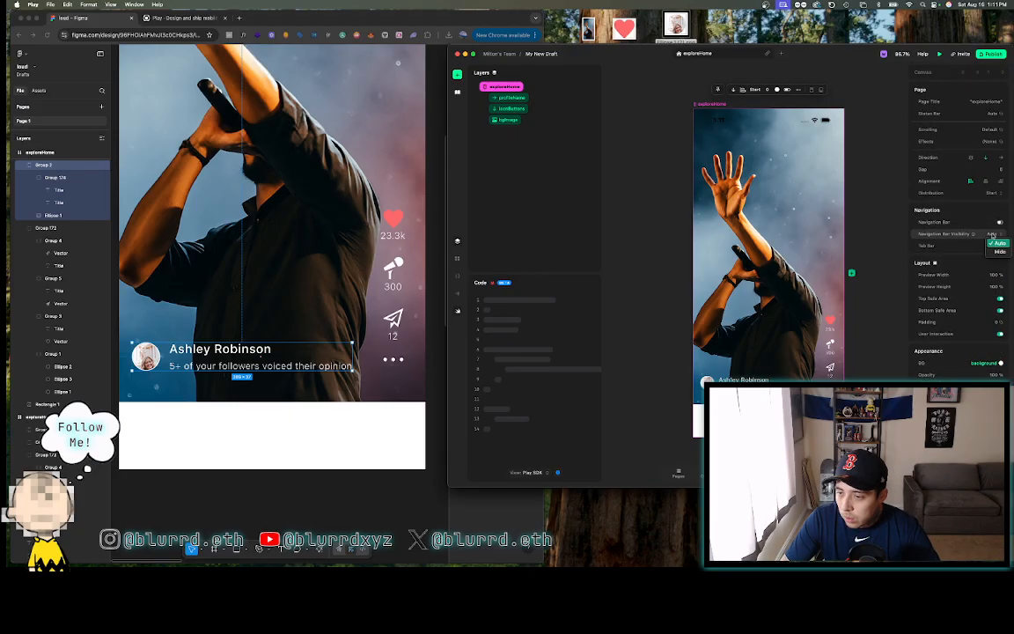
{"action": "left_click", "coordinate": [993, 235]}
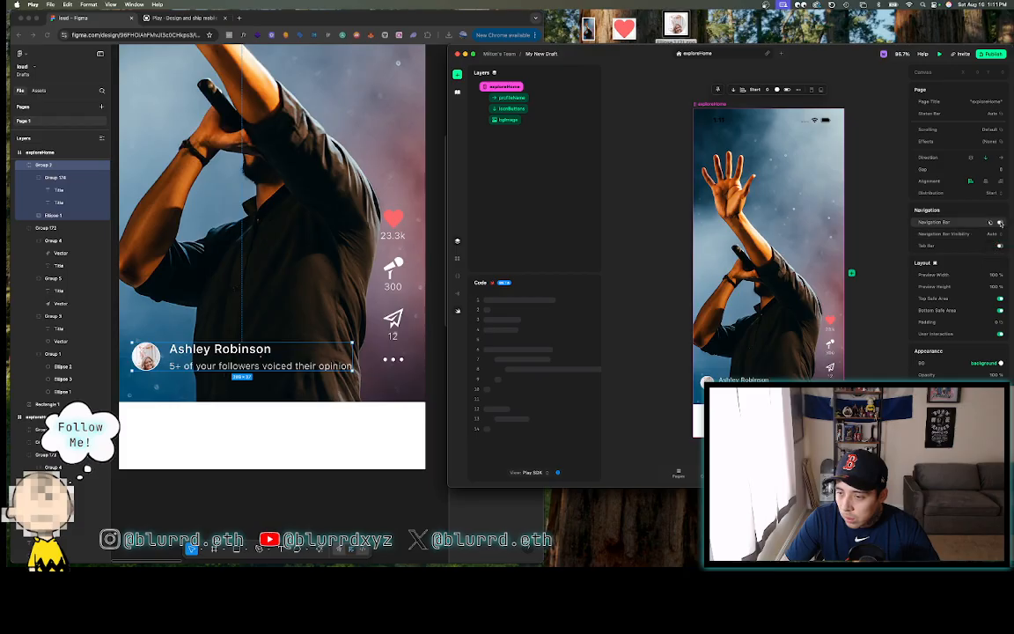
{"action": "left_click", "coordinate": [1000, 223]}
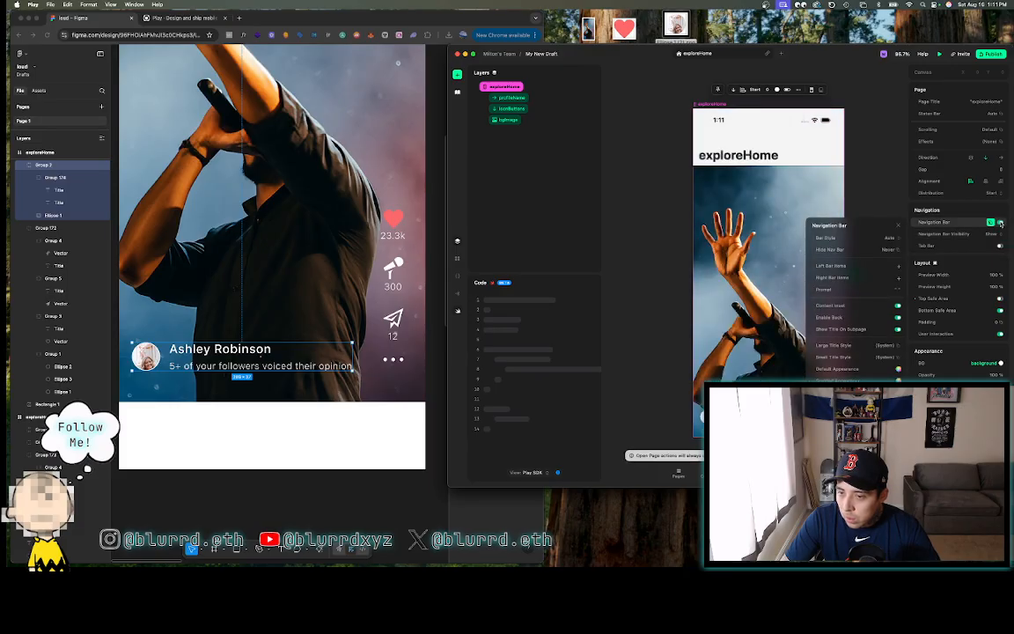
{"action": "left_click", "coordinate": [1000, 223]}
{"action": "left_click", "coordinate": [999, 246]}
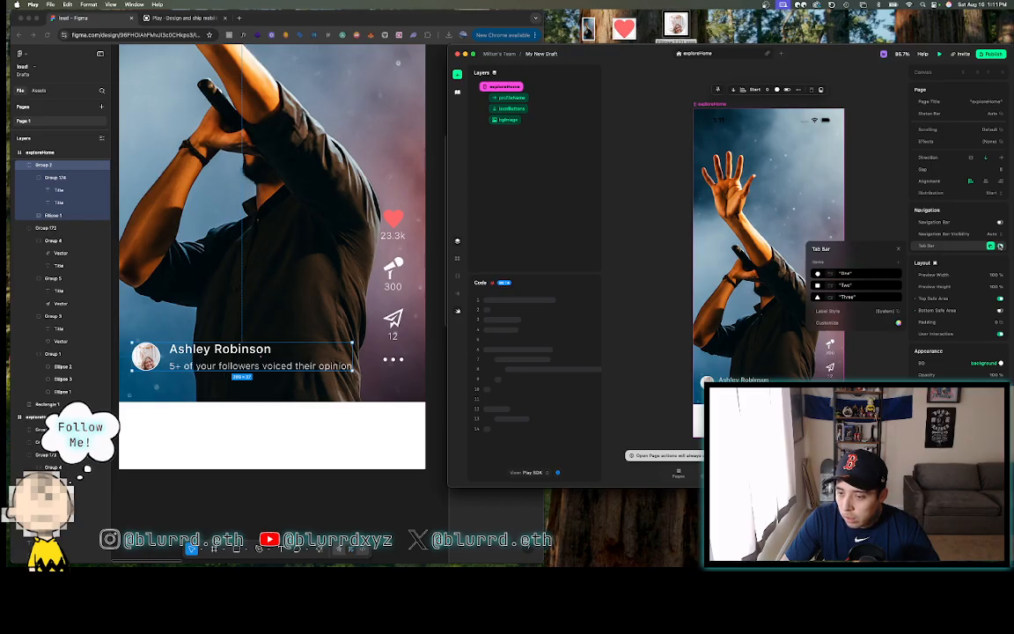
- Rename the three tab items to Explore, Voice and Profile
{"action": "left_click", "coordinate": [846, 274]}
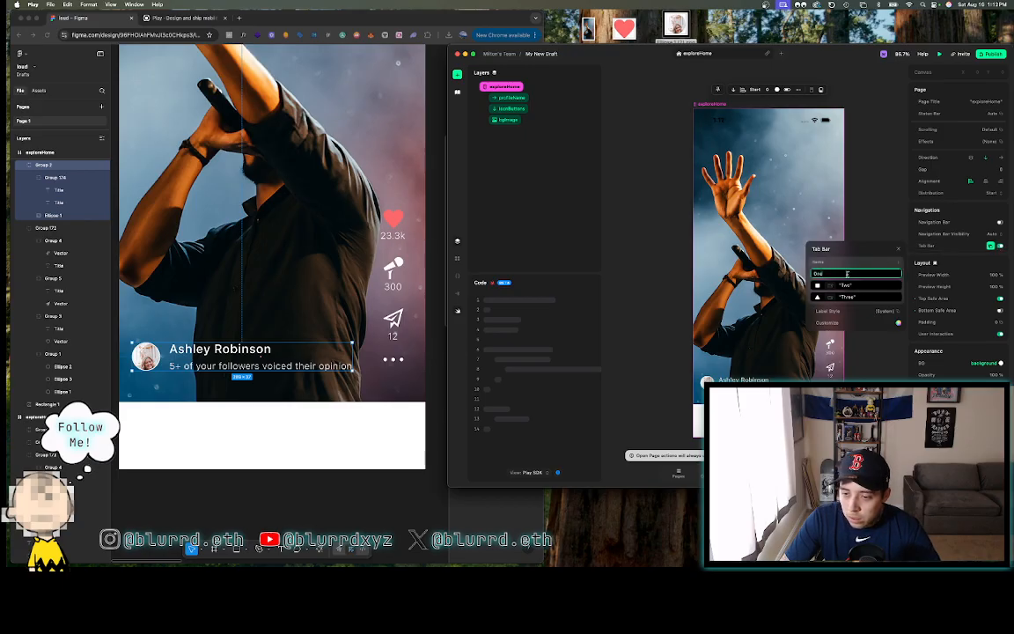
{"action": "left_click", "coordinate": [264, 327]}
{"action": "scroll", "coordinate": [265, 328], "scroll_direction": "down", "scroll_amount": 5}
{"action": "scroll", "coordinate": [265, 328], "scroll_direction": "down", "scroll_amount": 2}
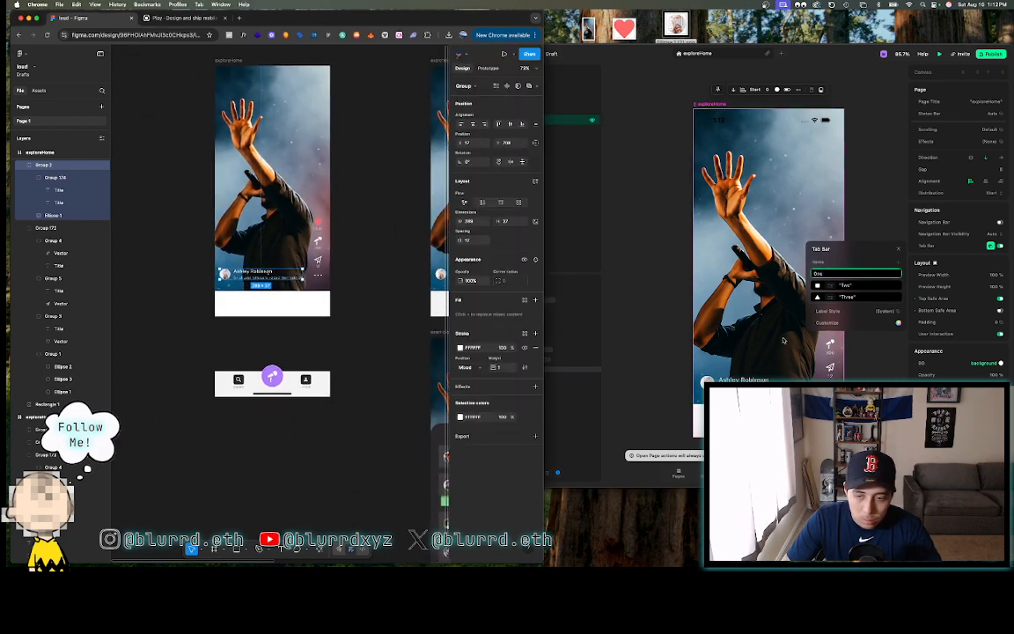
{"action": "left_click", "coordinate": [827, 278]}
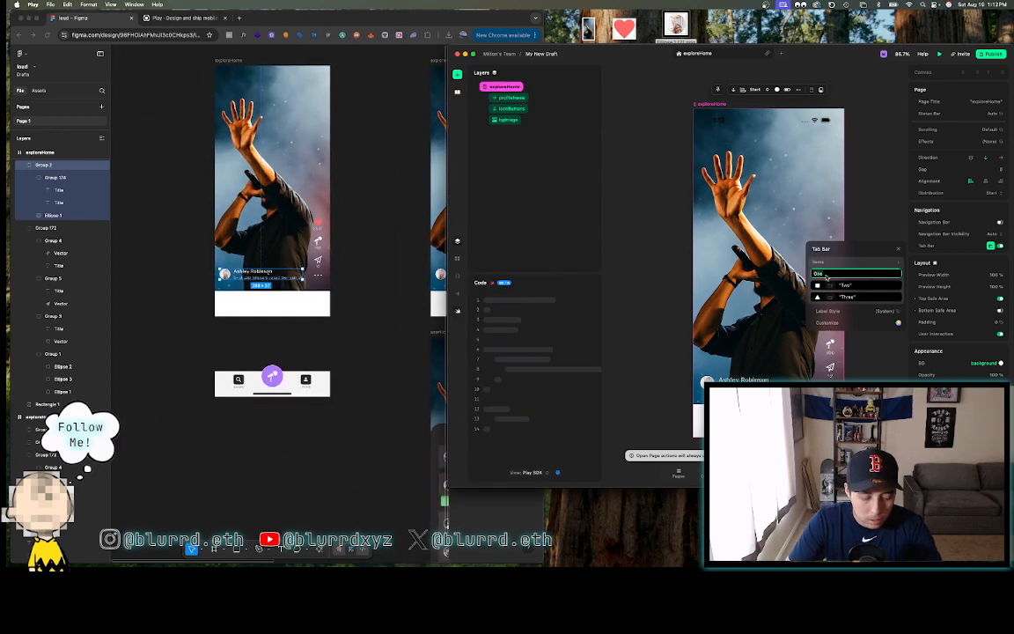
{"action": "key", "text": "BackSpace"}
{"action": "key", "text": "BackSpace"}
{"action": "key", "text": "BackSpace"}
{"action": "type", "text": "Explore"}
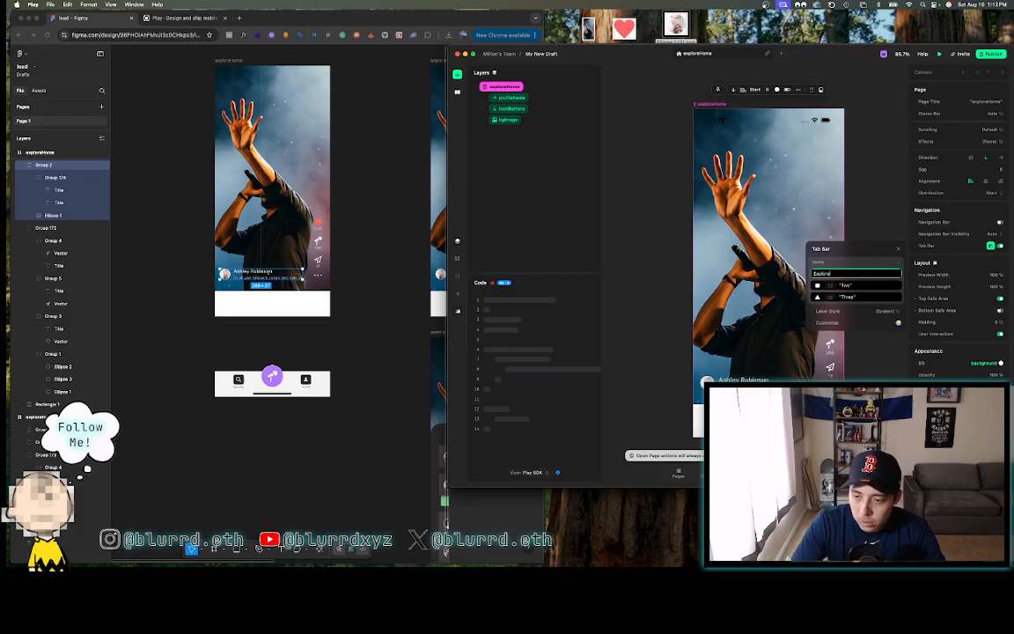
{"action": "left_click", "coordinate": [850, 286]}
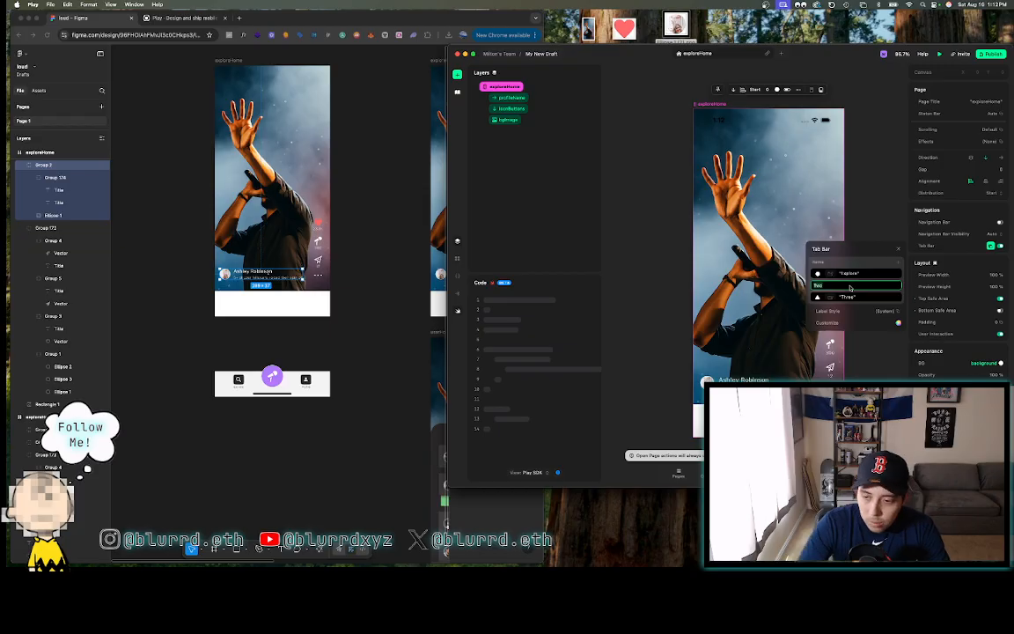
{"action": "left_click", "coordinate": [848, 297]}
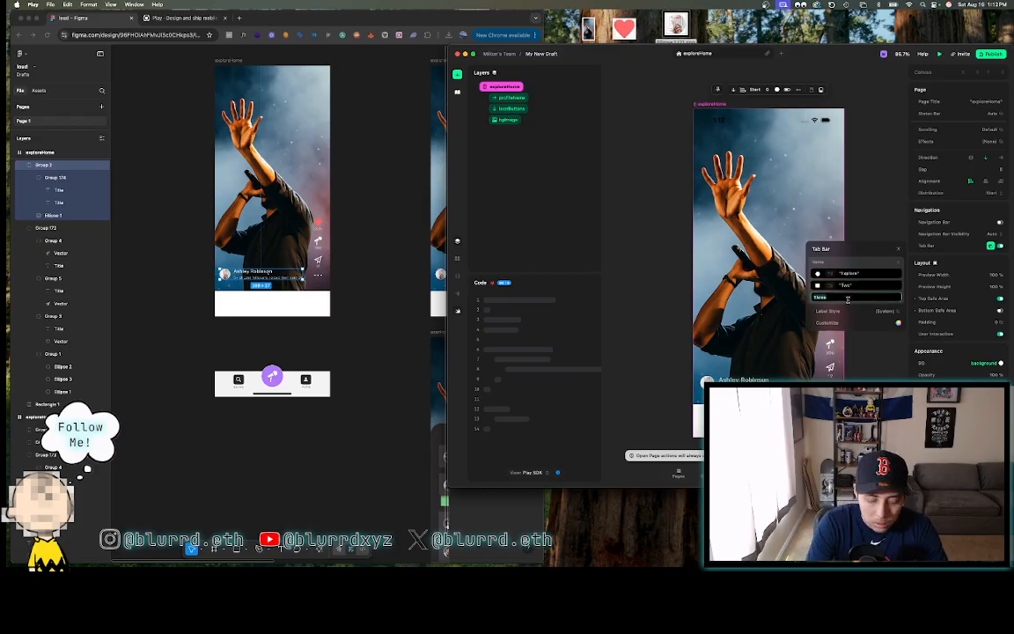
{"action": "type", "text": "H"}
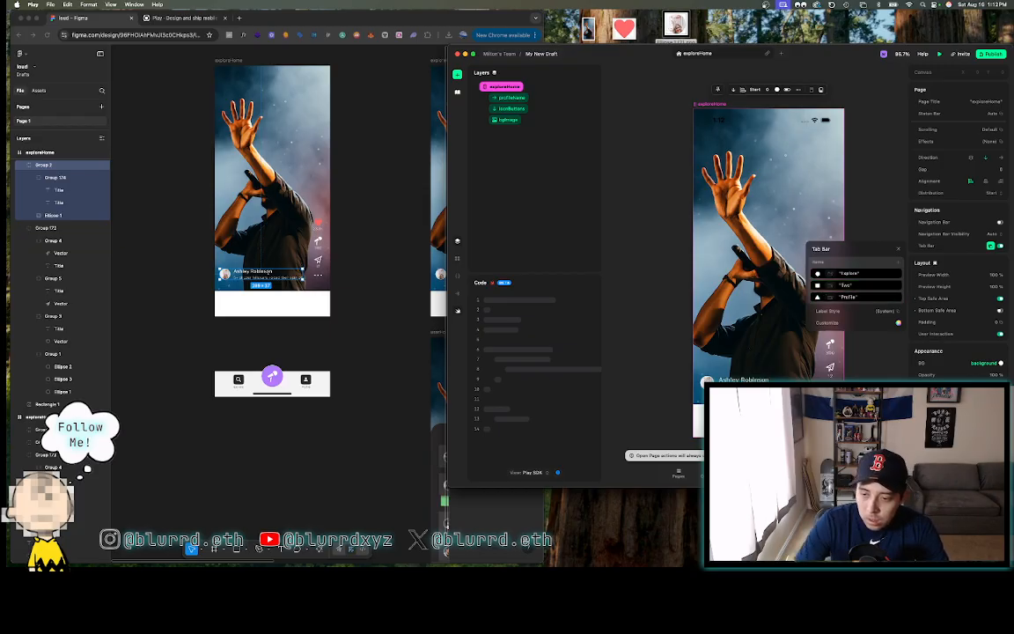
{"action": "left_click", "coordinate": [846, 286]}
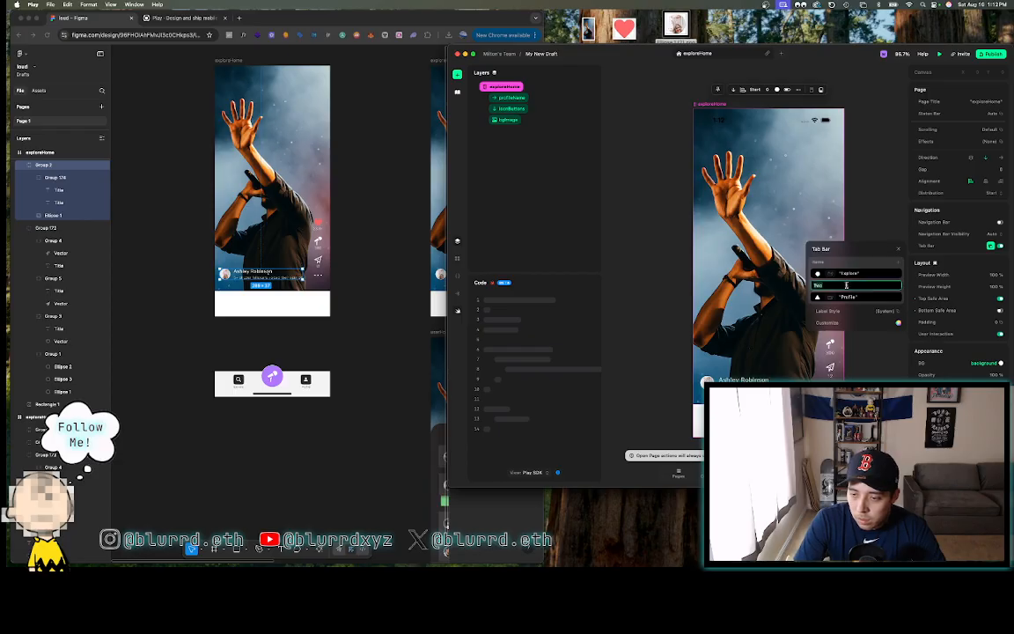
{"action": "type", "text": "Social"}
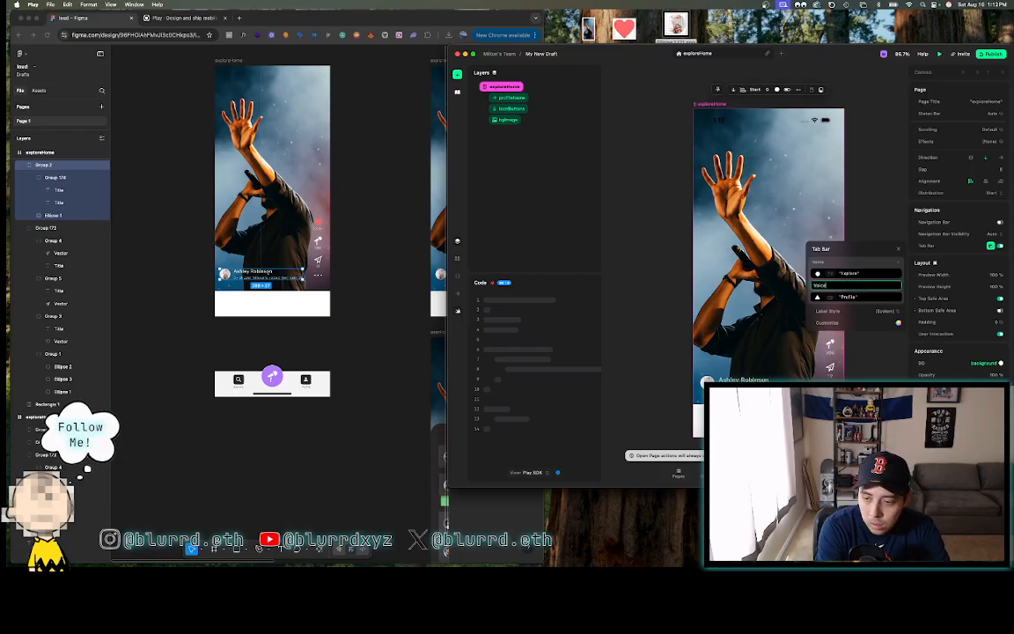
{"action": "key", "text": "Return"}
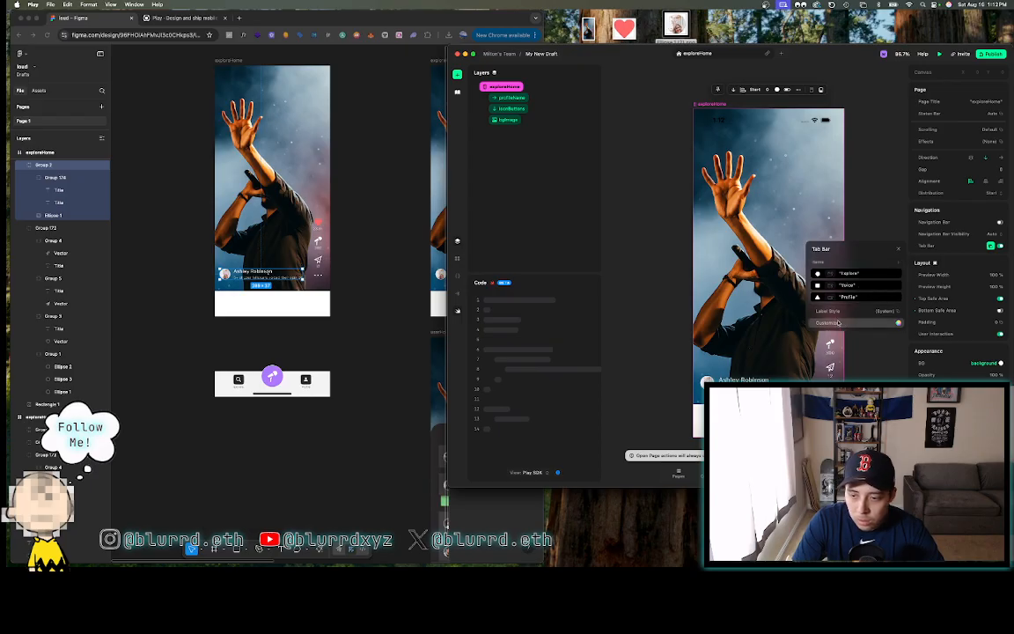
- Compare the Play tab bar customization options with the Figma tab bar's fill and effects
{"action": "left_click", "coordinate": [897, 323]}
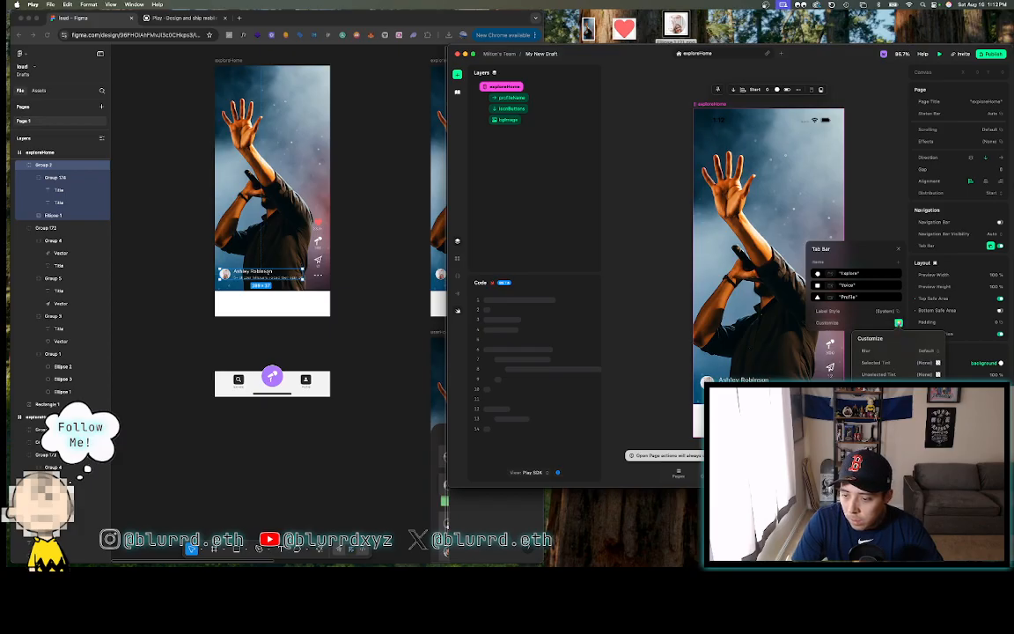
{"action": "left_click", "coordinate": [348, 393]}
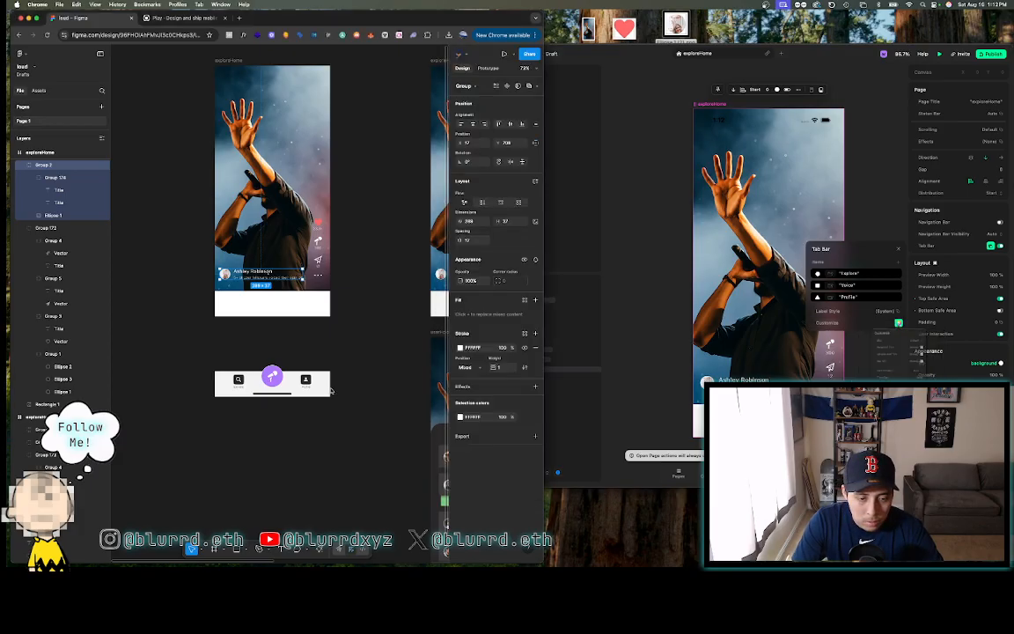
{"action": "left_click", "coordinate": [324, 381]}
{"action": "left_click", "coordinate": [324, 382]}
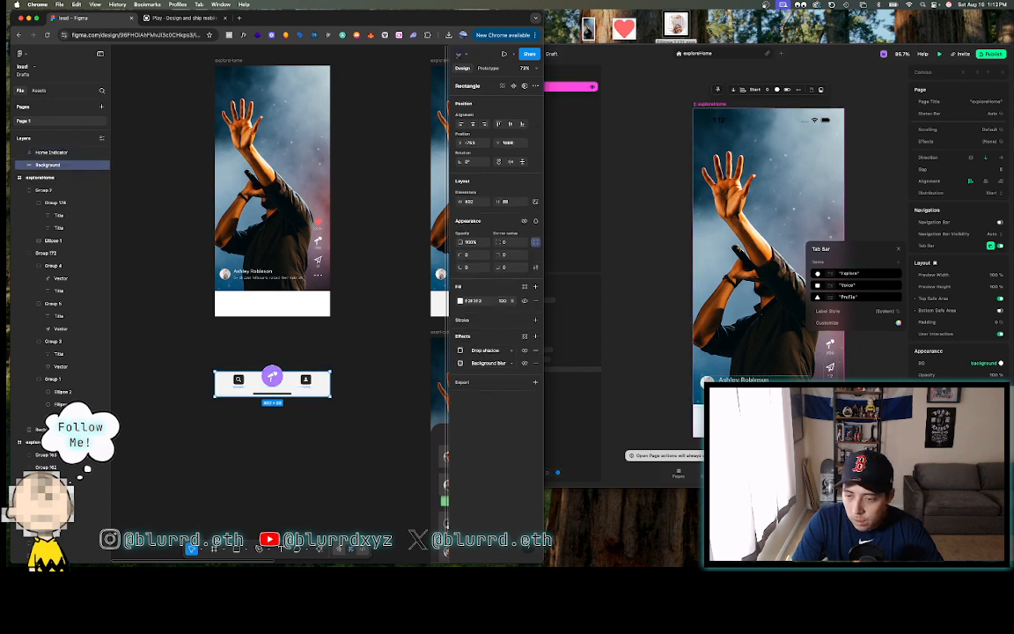
{"action": "left_click", "coordinate": [898, 324]}
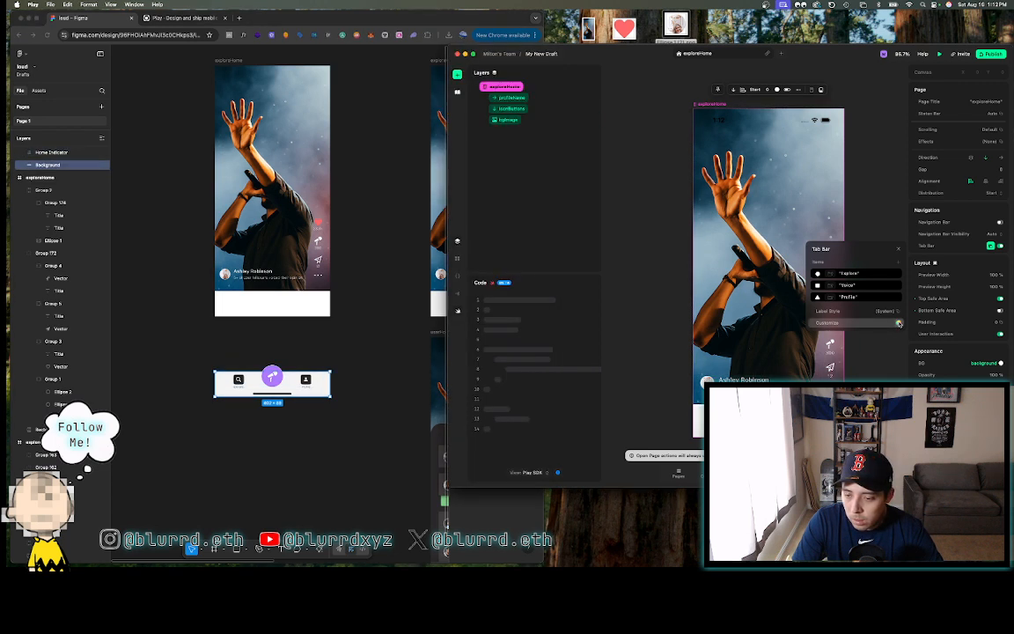
{"action": "left_click", "coordinate": [899, 324]}
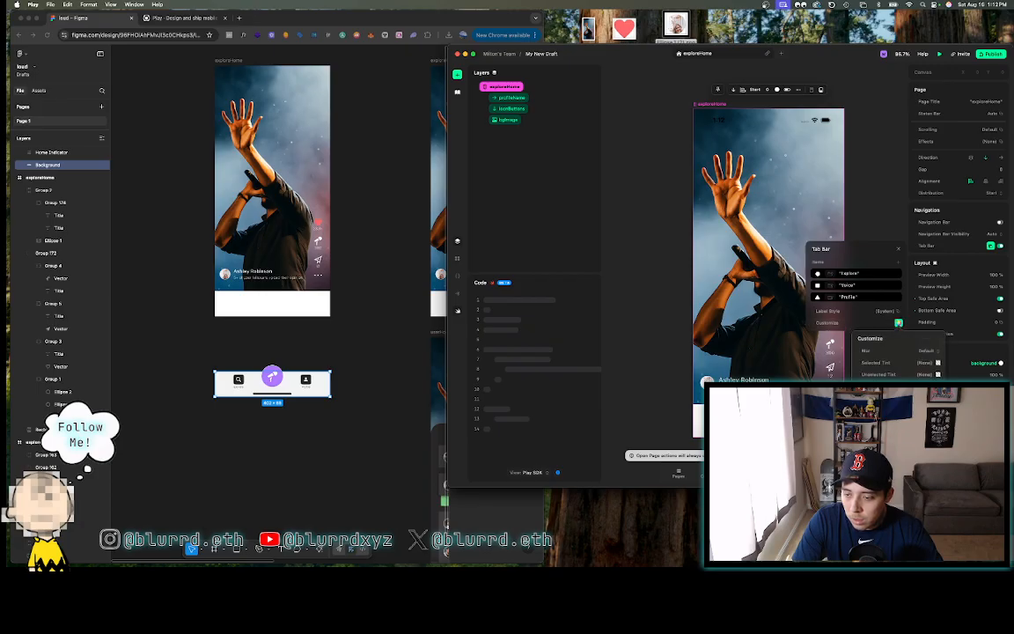
{"action": "left_click", "coordinate": [939, 386]}
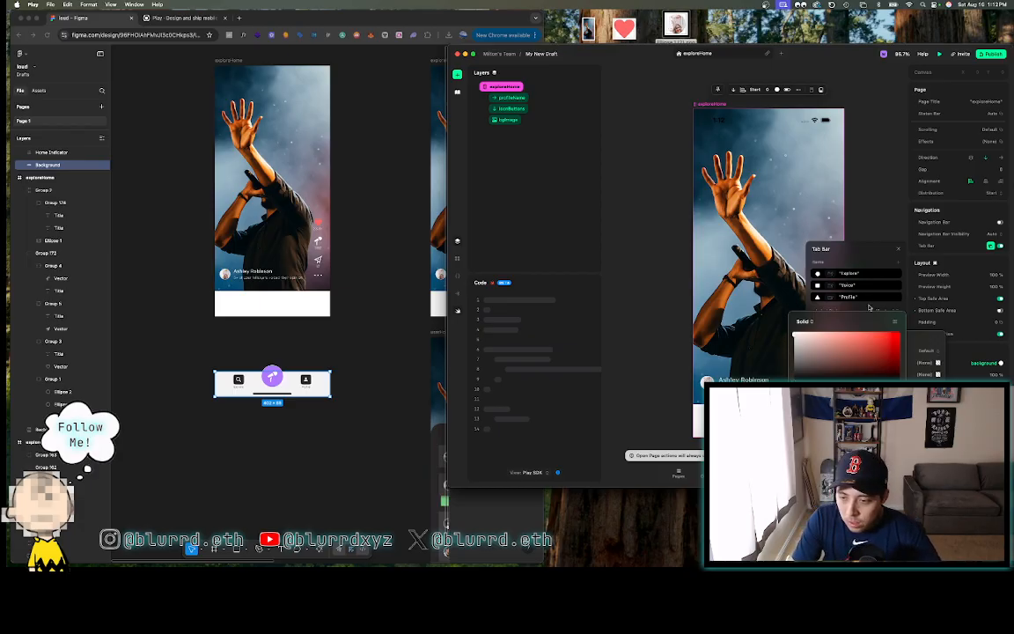
{"action": "left_click", "coordinate": [897, 323]}
{"action": "left_click", "coordinate": [898, 323]}
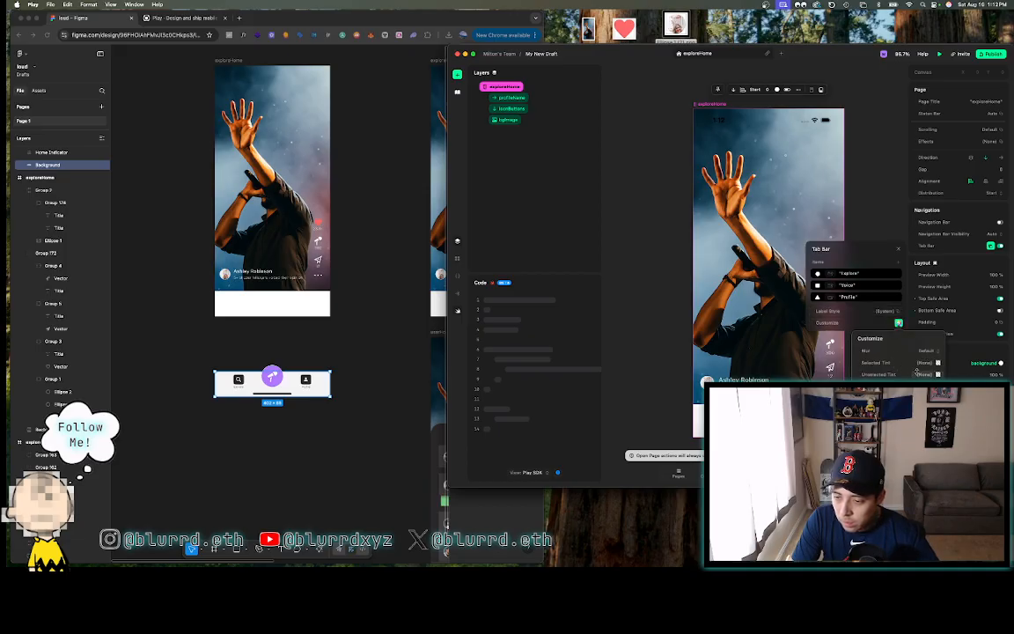
- Set the tab bar's unselected tint to the 2C0924 icon colour copied from Figma
{"action": "left_click", "coordinate": [236, 378]}
{"action": "left_click", "coordinate": [237, 380]}
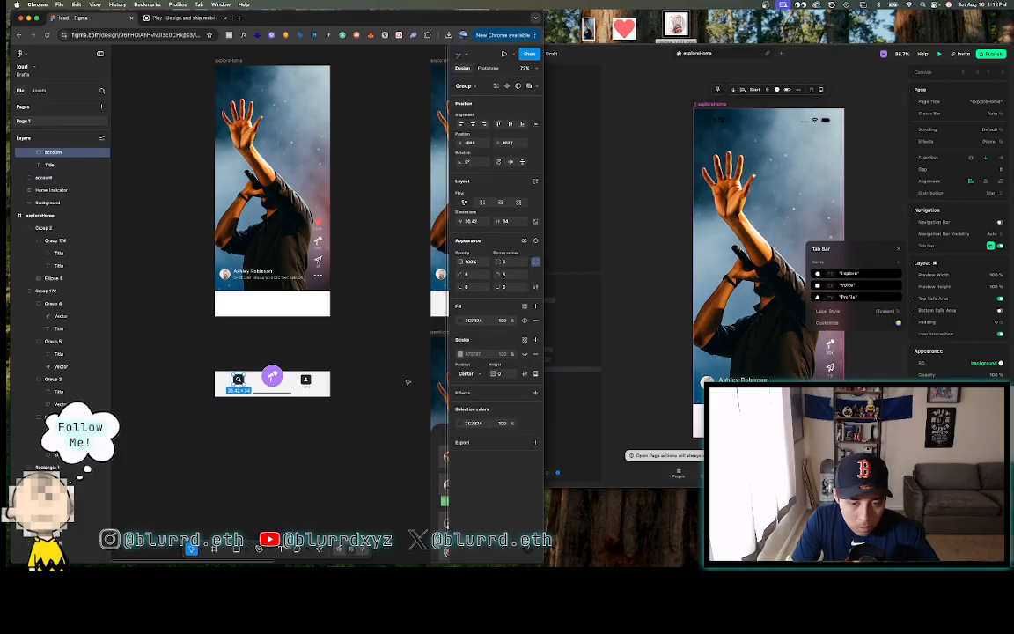
{"action": "left_click", "coordinate": [482, 322]}
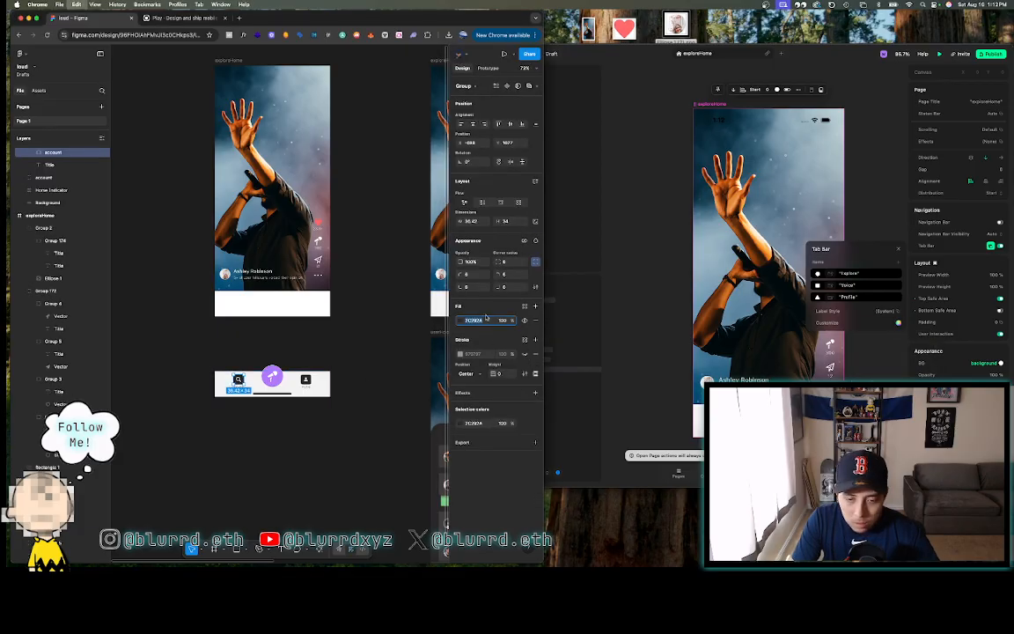
{"action": "left_click", "coordinate": [898, 322]}
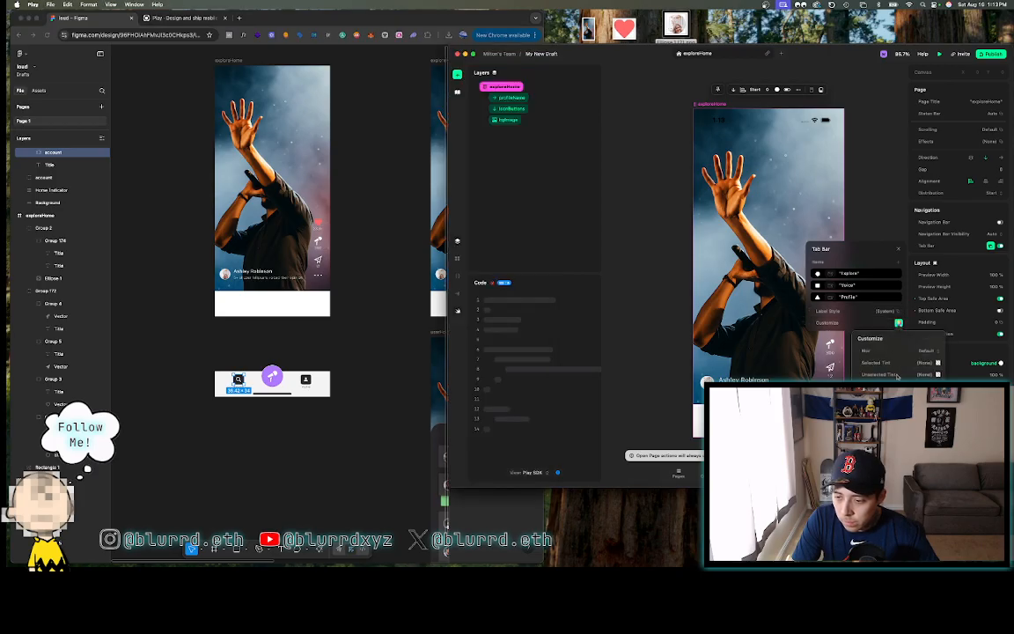
{"action": "left_click", "coordinate": [938, 374]}
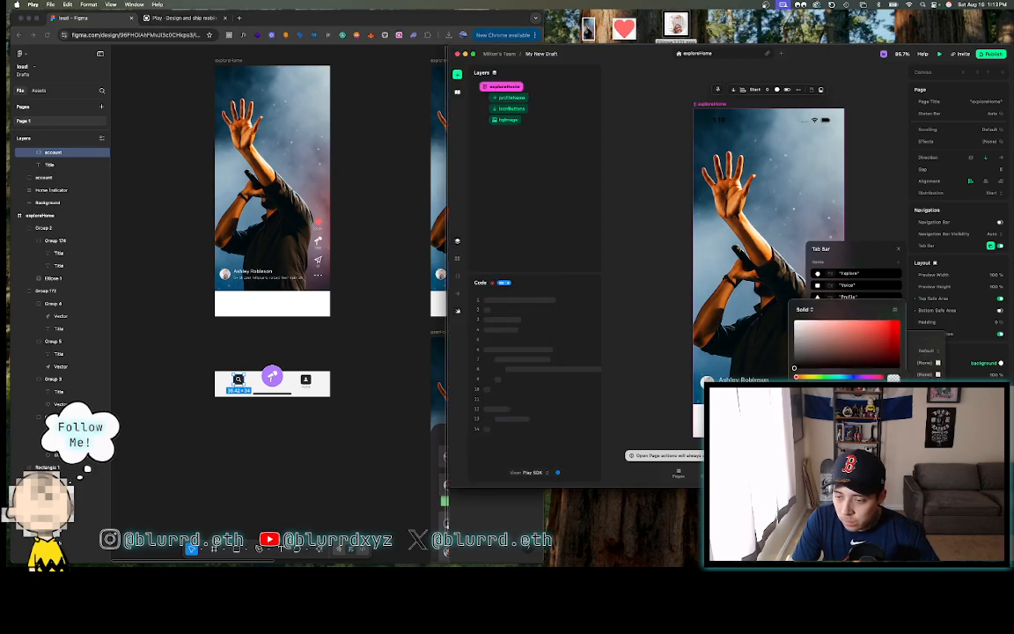
{"action": "type", "text": "302D2E"}
{"action": "key", "text": "Return"}
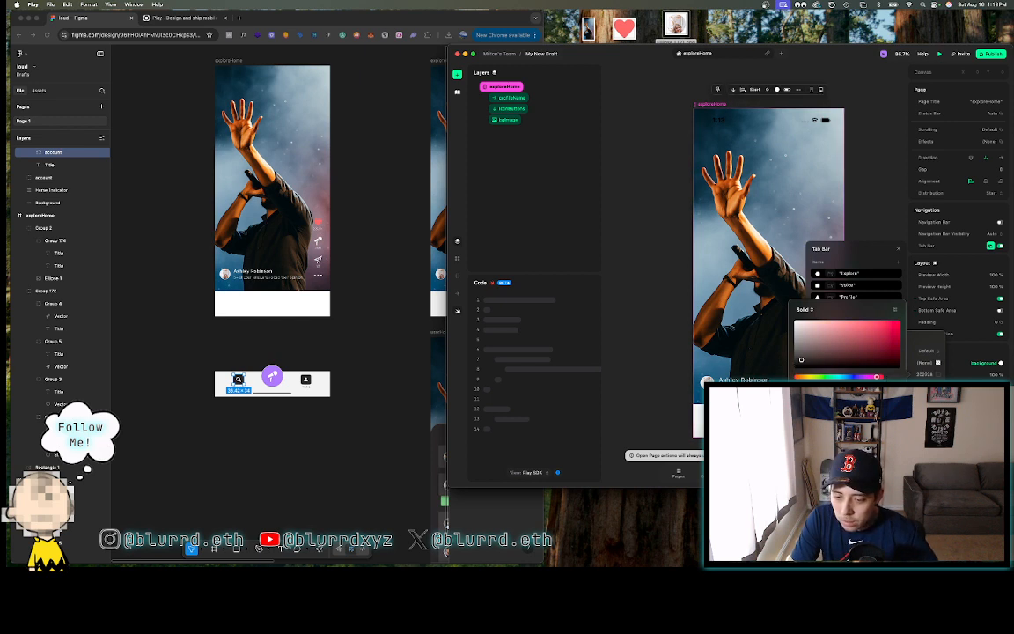
{"action": "left_click", "coordinate": [919, 361]}
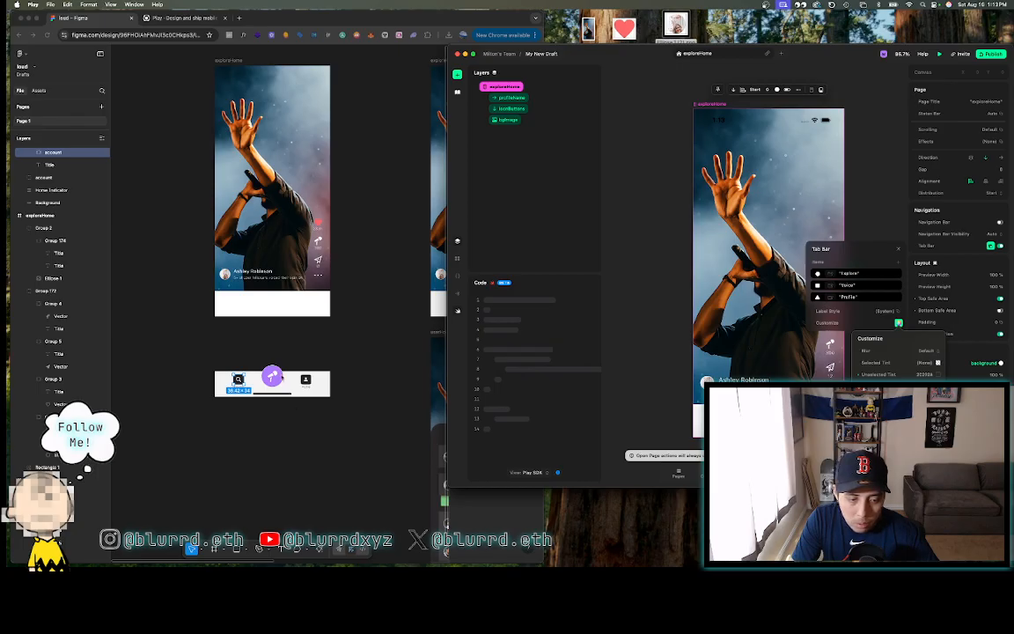
- Paste the purple AF79FF from Figma's centre button as the selected tint
{"action": "left_click", "coordinate": [272, 377]}
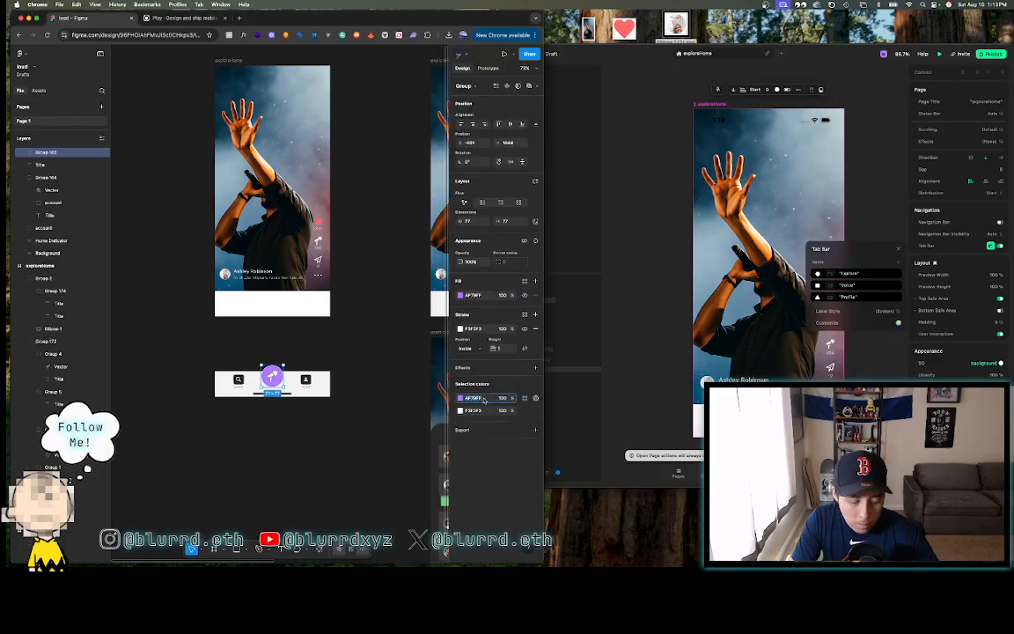
{"action": "key", "text": "super+c"}
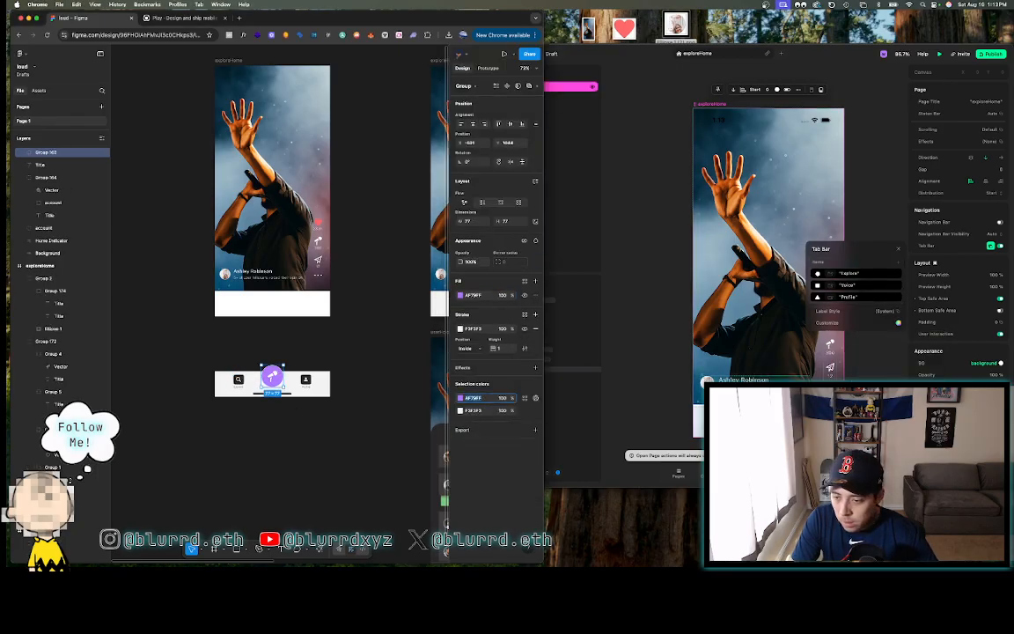
{"action": "left_click", "coordinate": [898, 323]}
{"action": "left_click", "coordinate": [897, 323]}
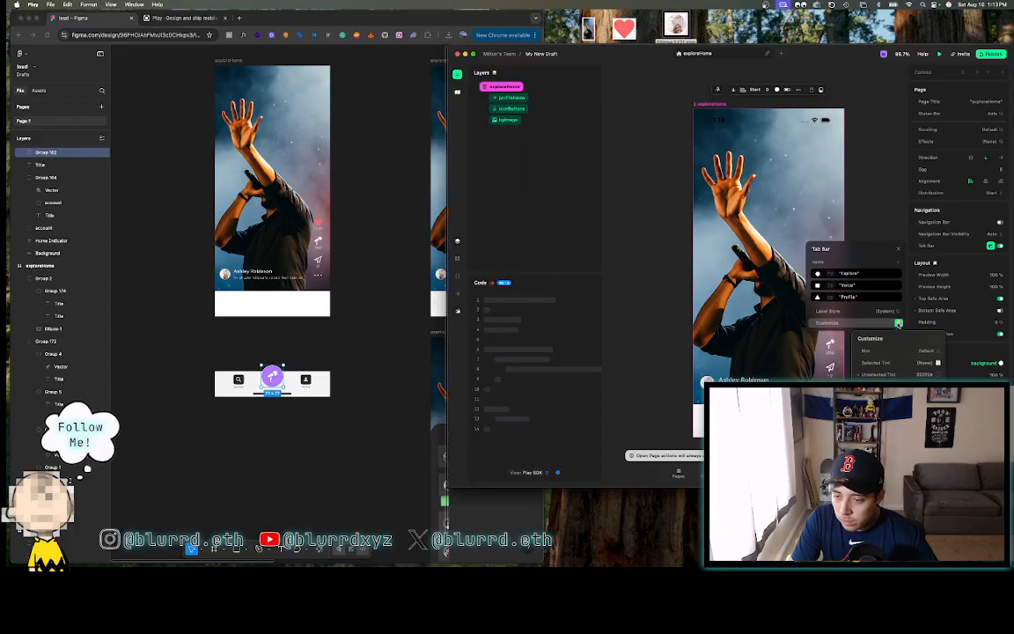
{"action": "left_click", "coordinate": [937, 363]}
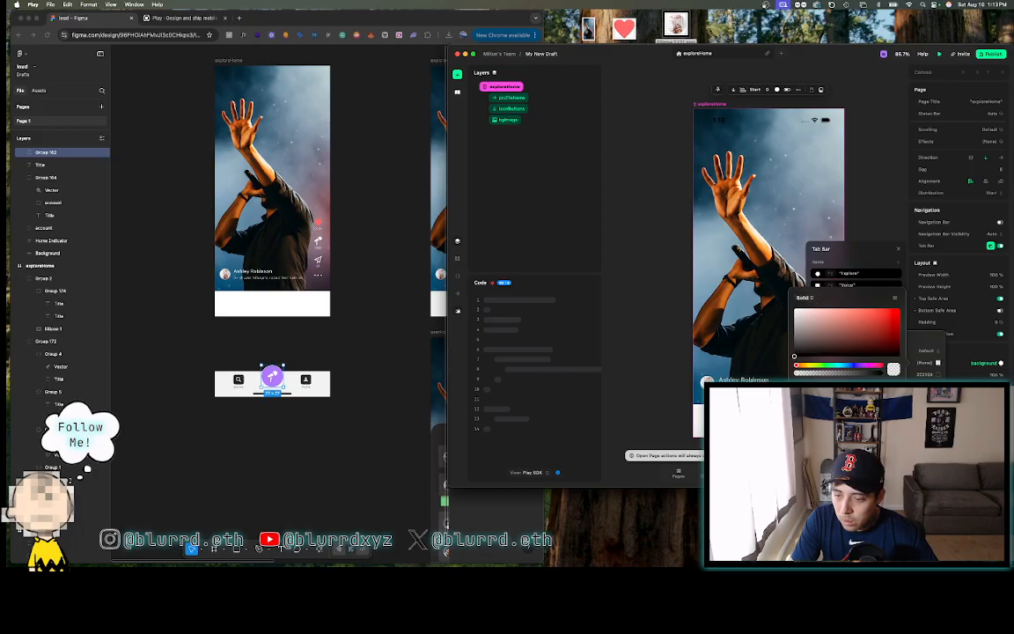
{"action": "key", "text": "super+v"}
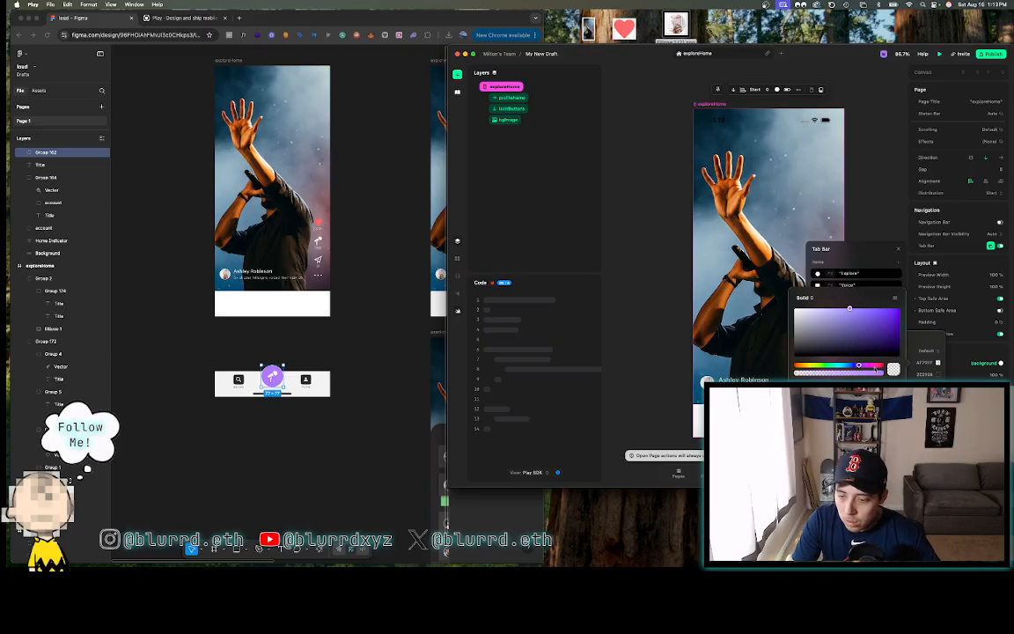
{"action": "left_click", "coordinate": [888, 268]}
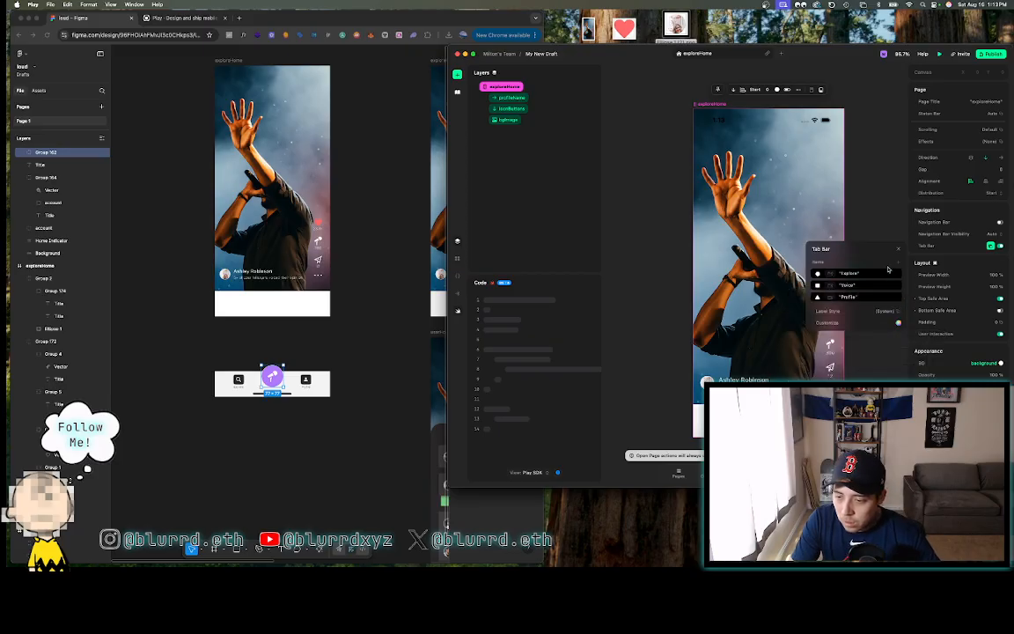
{"action": "left_click", "coordinate": [898, 325]}
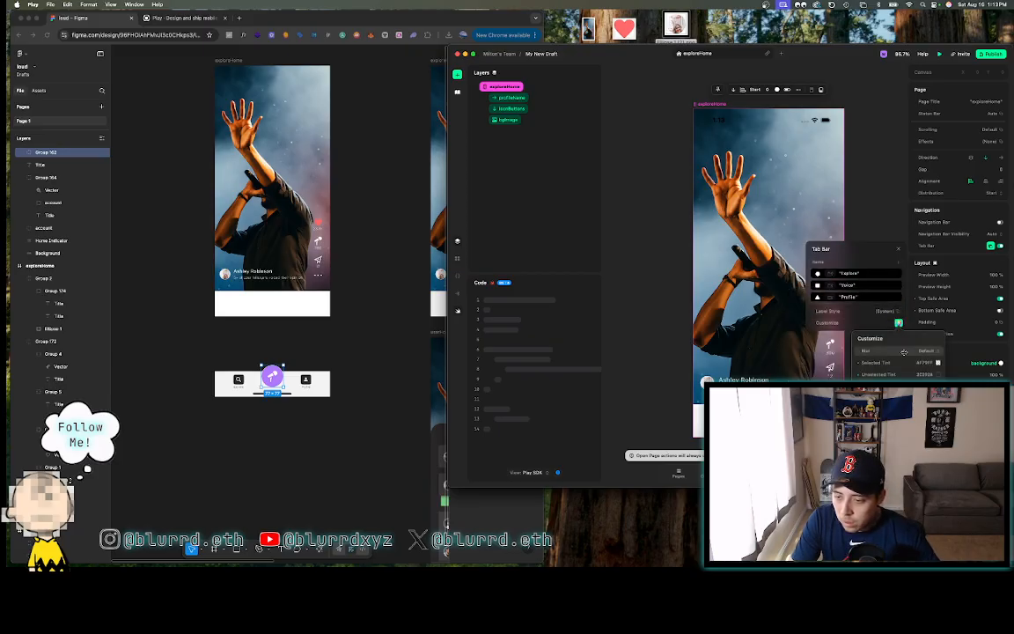
- Group the search icon's Vector and account layers into Group 175 in Figma
{"action": "left_click", "coordinate": [861, 313]}
{"action": "left_click", "coordinate": [237, 380]}
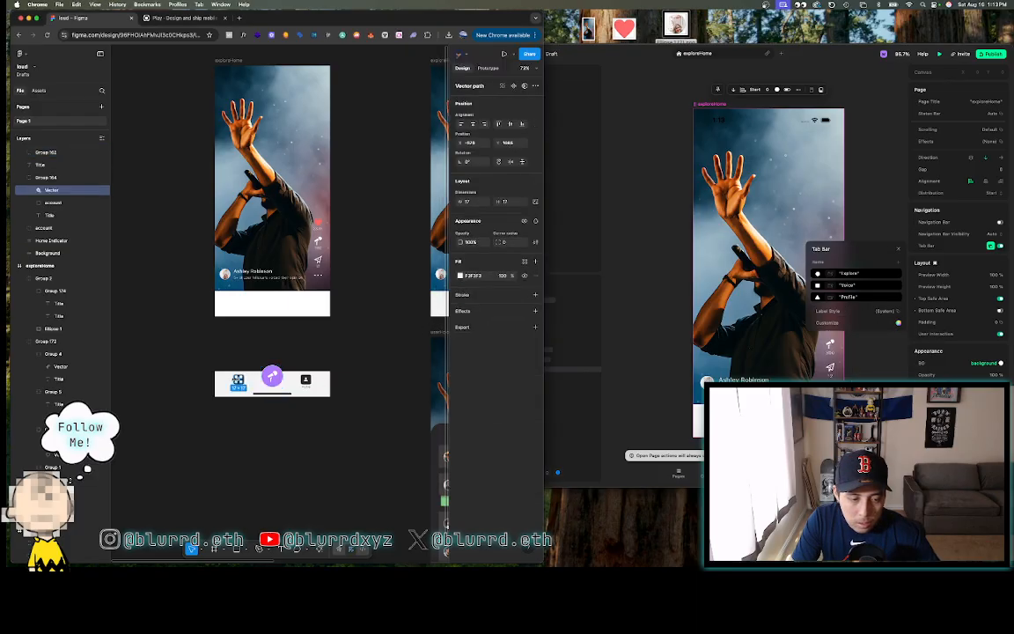
{"action": "scroll", "coordinate": [237, 380], "scroll_direction": "up", "scroll_amount": 5}
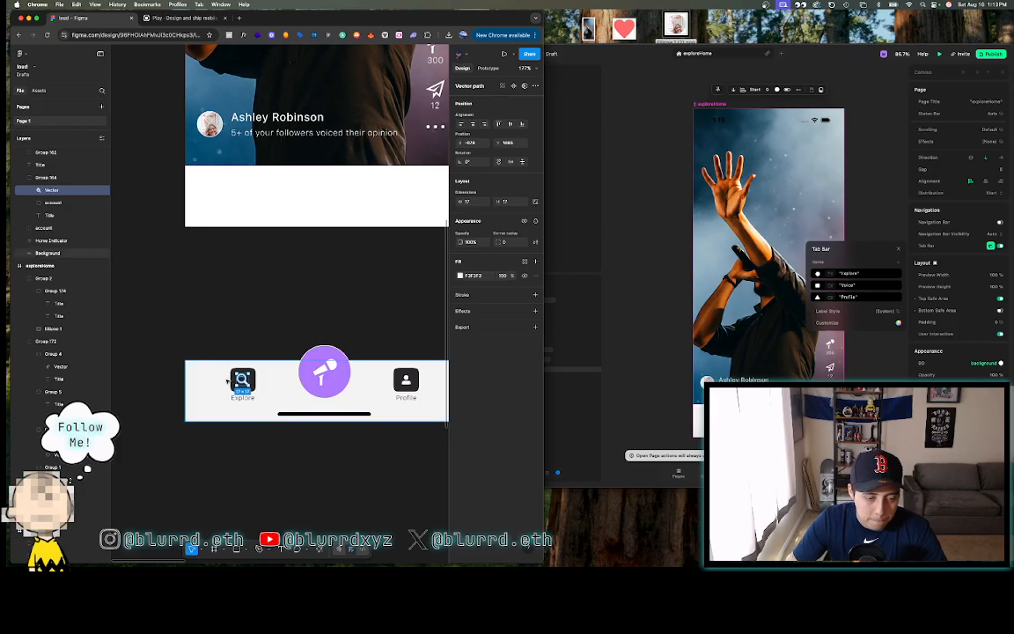
{"action": "left_click", "coordinate": [231, 380], "text": "shift"}
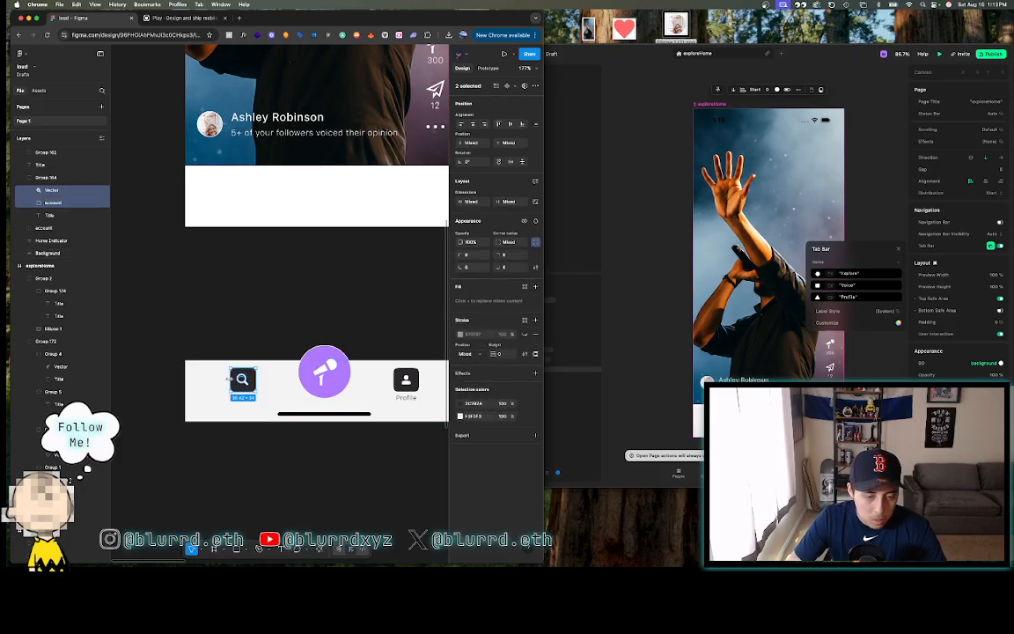
{"action": "right_click", "coordinate": [244, 379]}
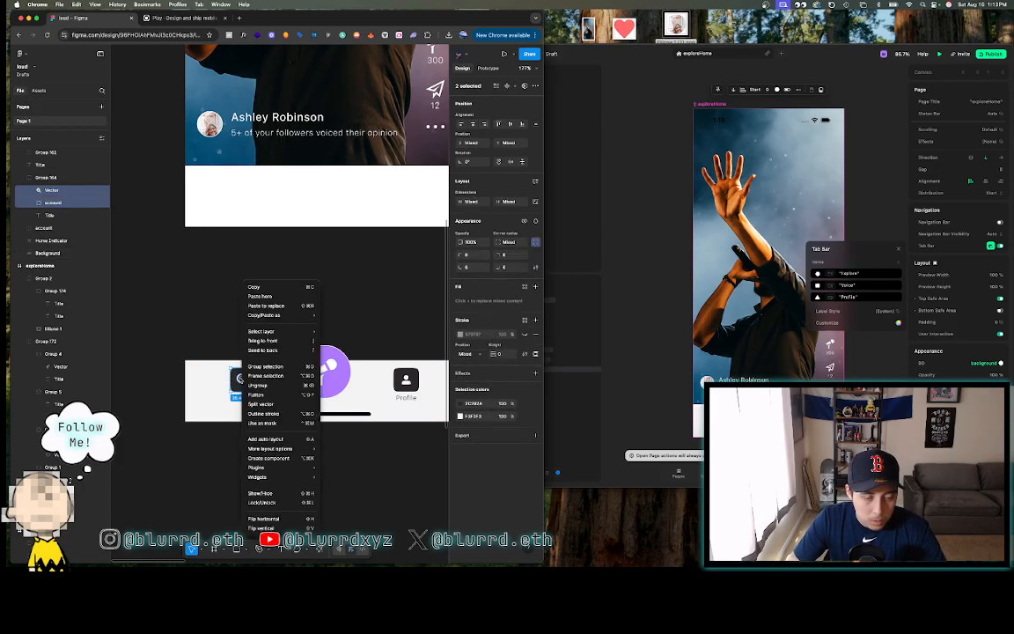
{"action": "left_click", "coordinate": [242, 331]}
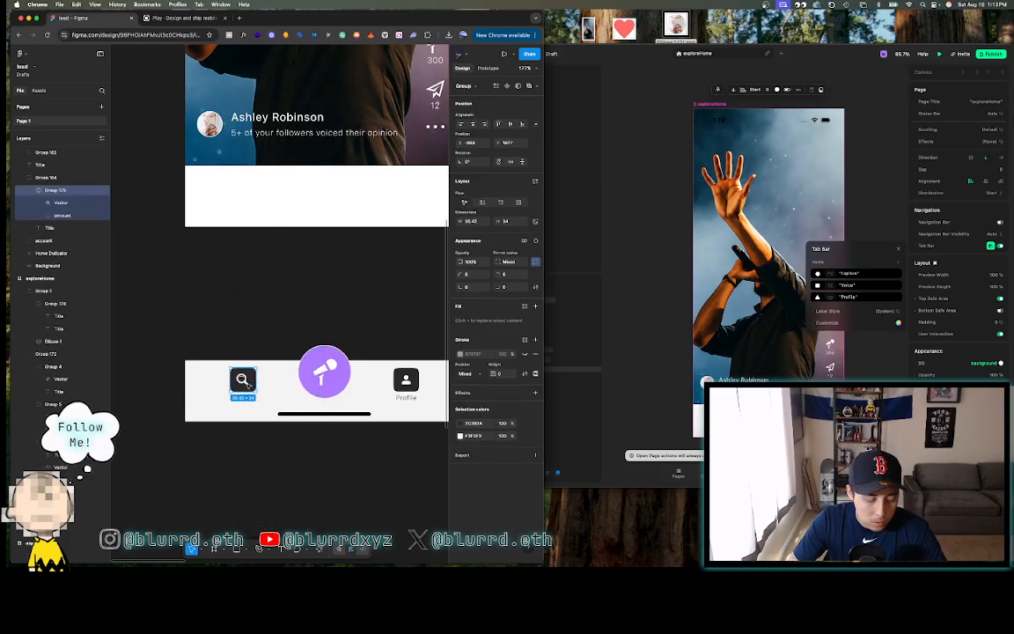
{"action": "key", "text": "super+d"}
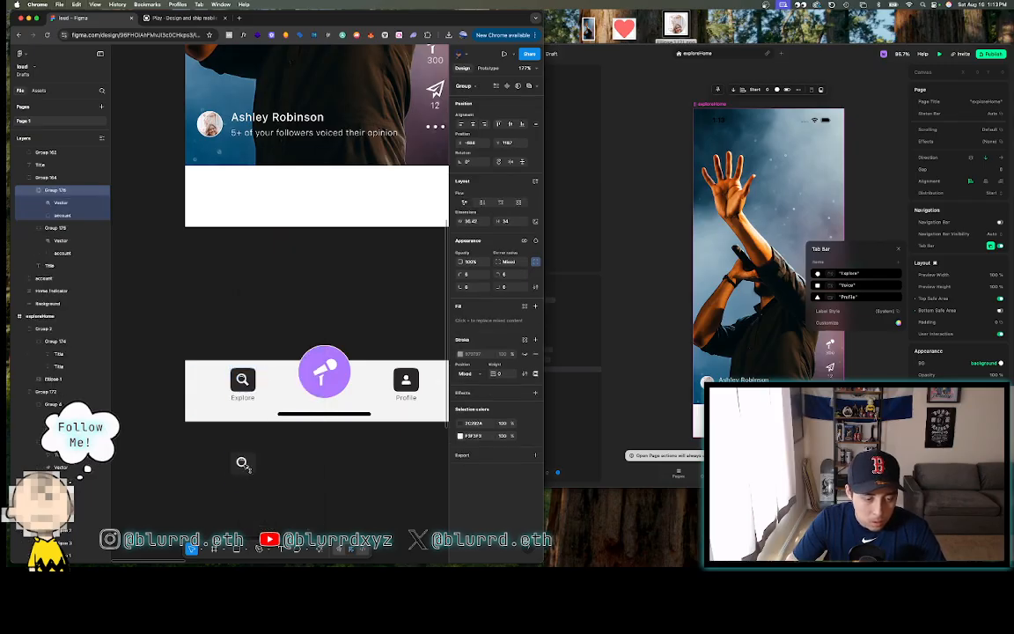
{"action": "left_click", "coordinate": [245, 464]}
- Export the Group 175 search icon as an SVG file, Group 175.svg
{"action": "double_click", "coordinate": [242, 378]}
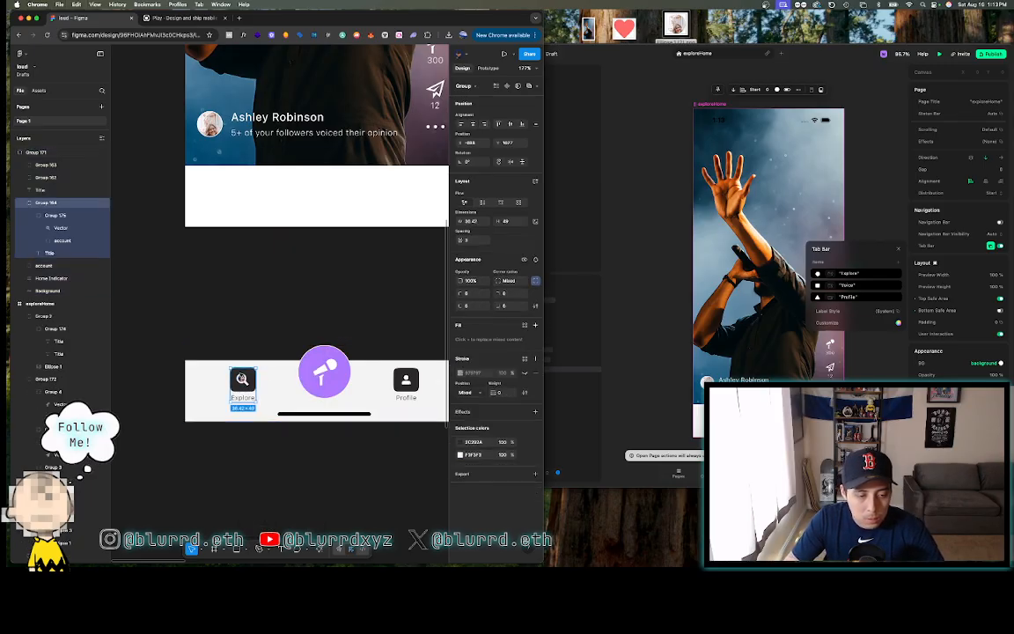
{"action": "double_click", "coordinate": [242, 378]}
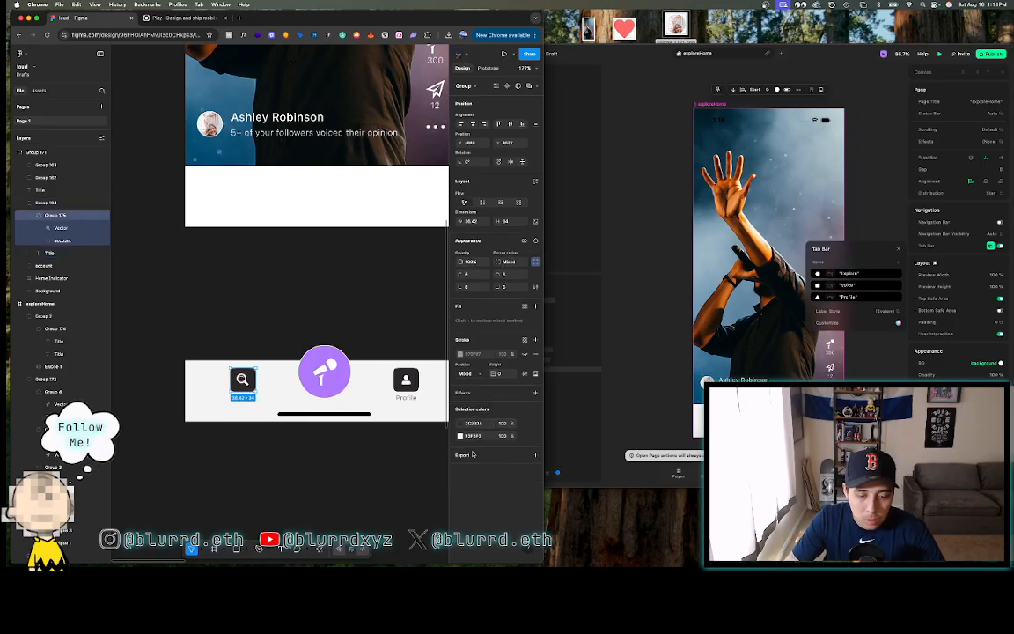
{"action": "left_click", "coordinate": [535, 468]}
{"action": "left_click", "coordinate": [496, 483]}
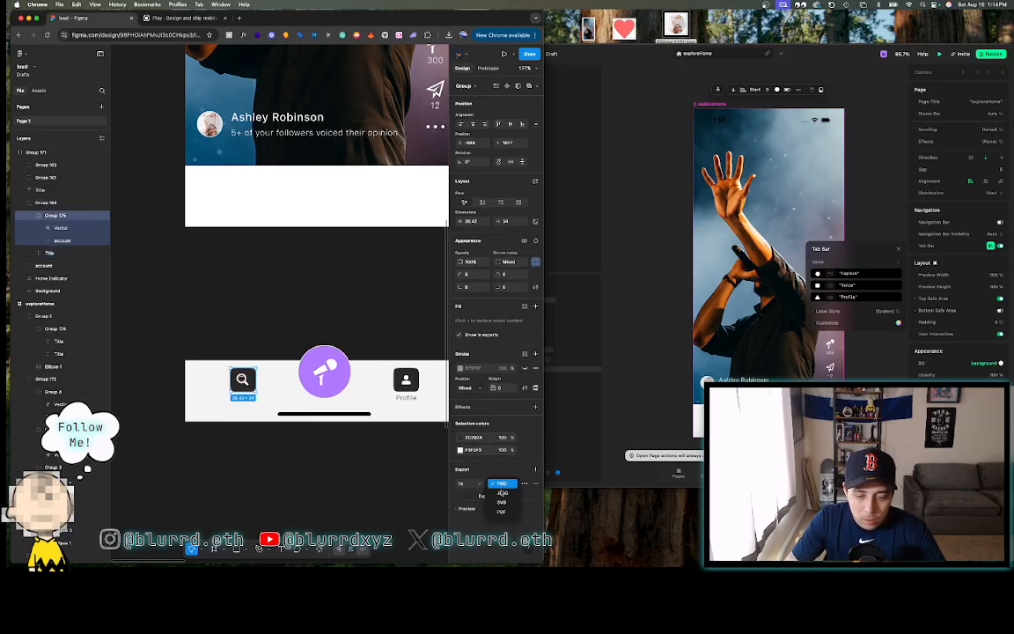
{"action": "left_click", "coordinate": [498, 498]}
{"action": "left_click", "coordinate": [497, 496]}
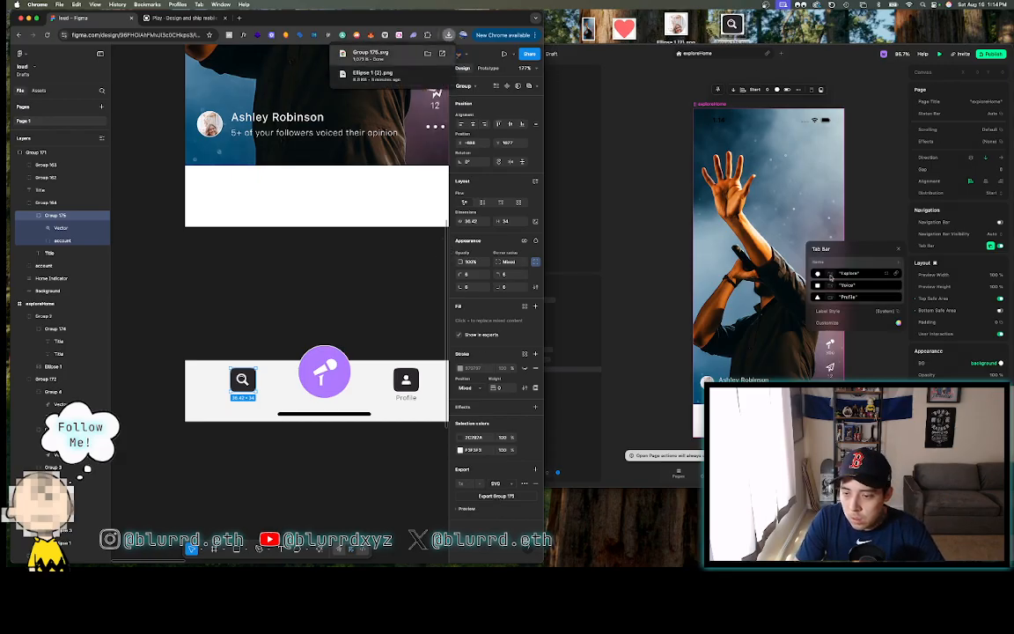
{"action": "left_click", "coordinate": [830, 274]}
{"action": "left_click", "coordinate": [830, 275]}
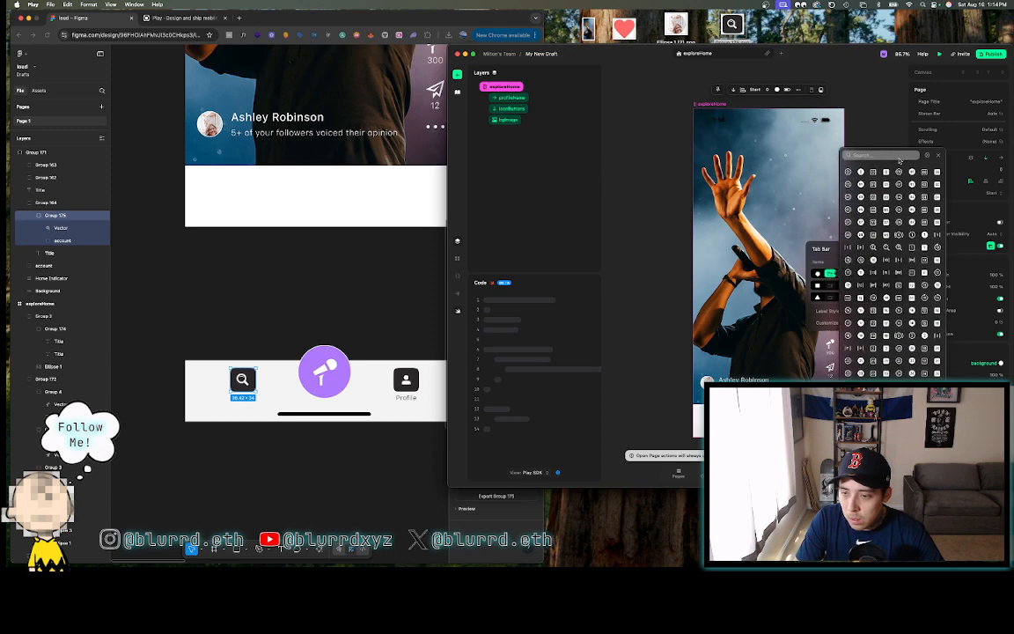
- Give the Explore tab the magnifier icon found by searching 'search', leaving it without a badge
{"action": "left_click", "coordinate": [926, 155]}
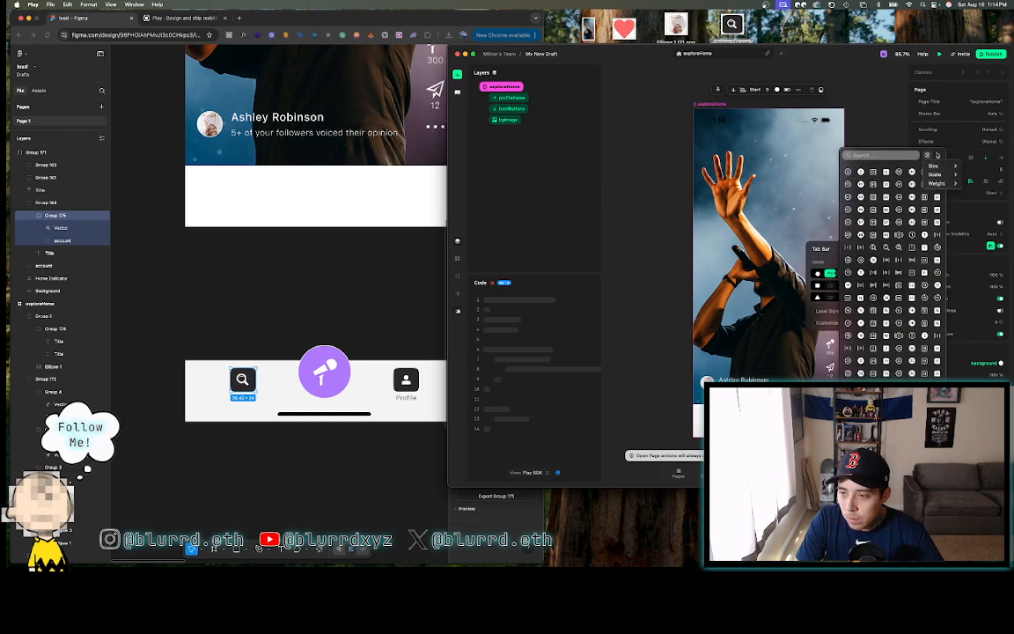
{"action": "left_click", "coordinate": [938, 156]}
{"action": "left_click", "coordinate": [938, 155]}
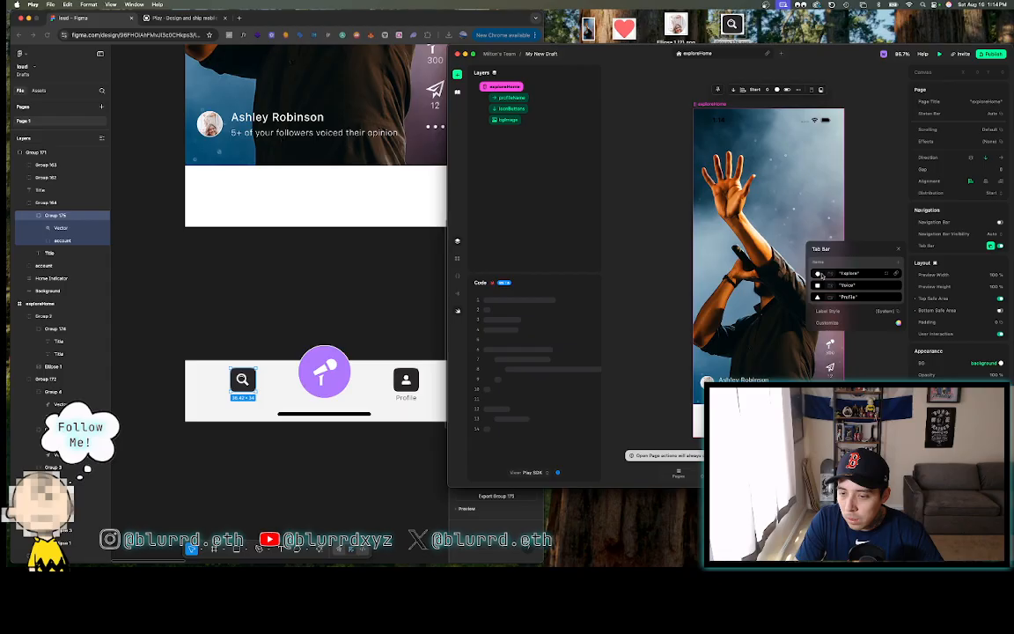
{"action": "left_click", "coordinate": [887, 275]}
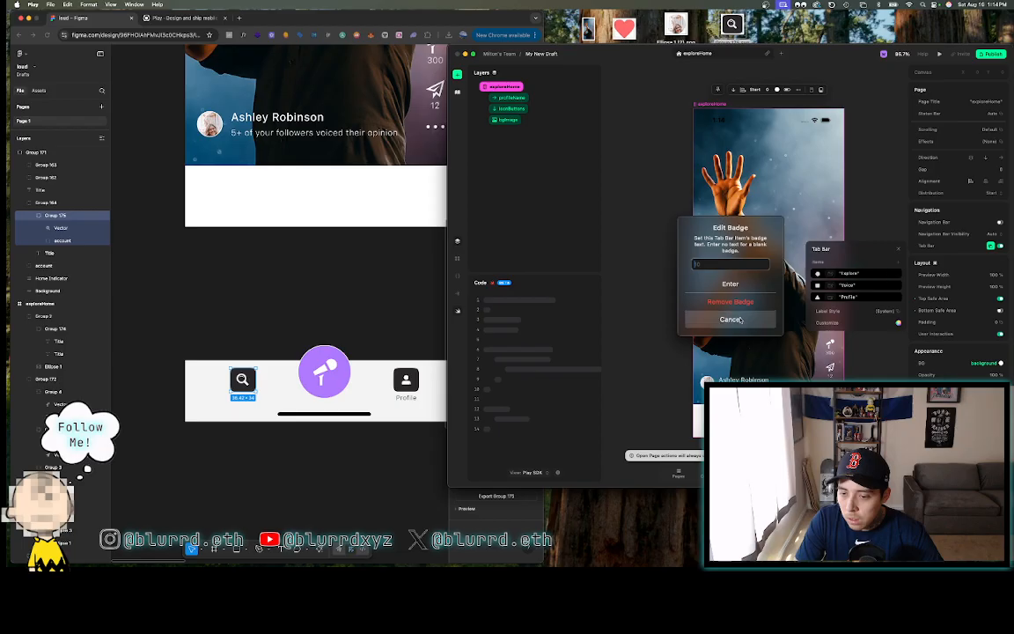
{"action": "left_click", "coordinate": [667, 287]}
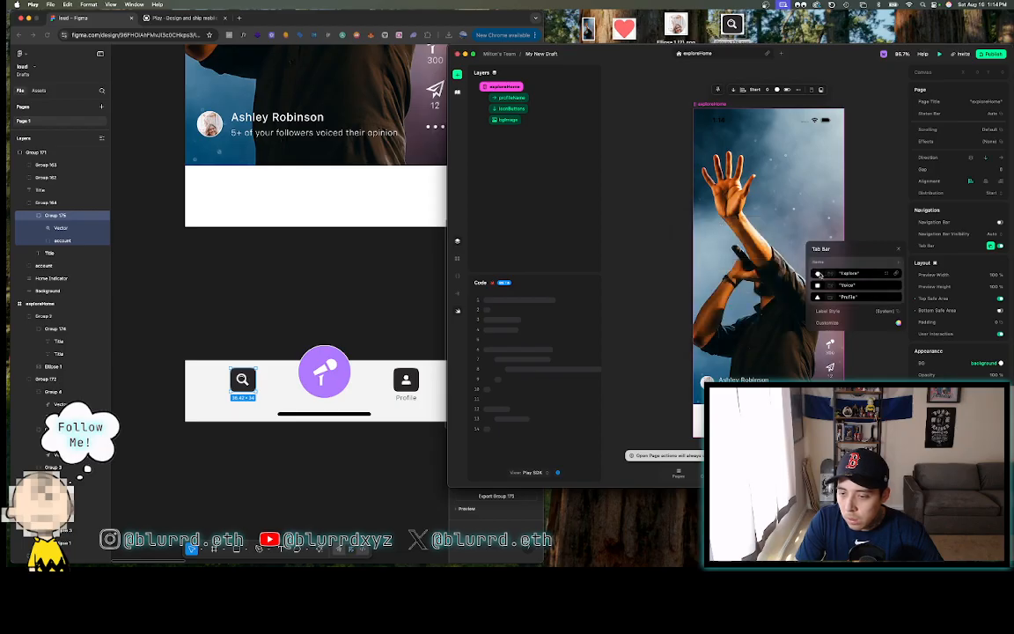
{"action": "left_click", "coordinate": [817, 273]}
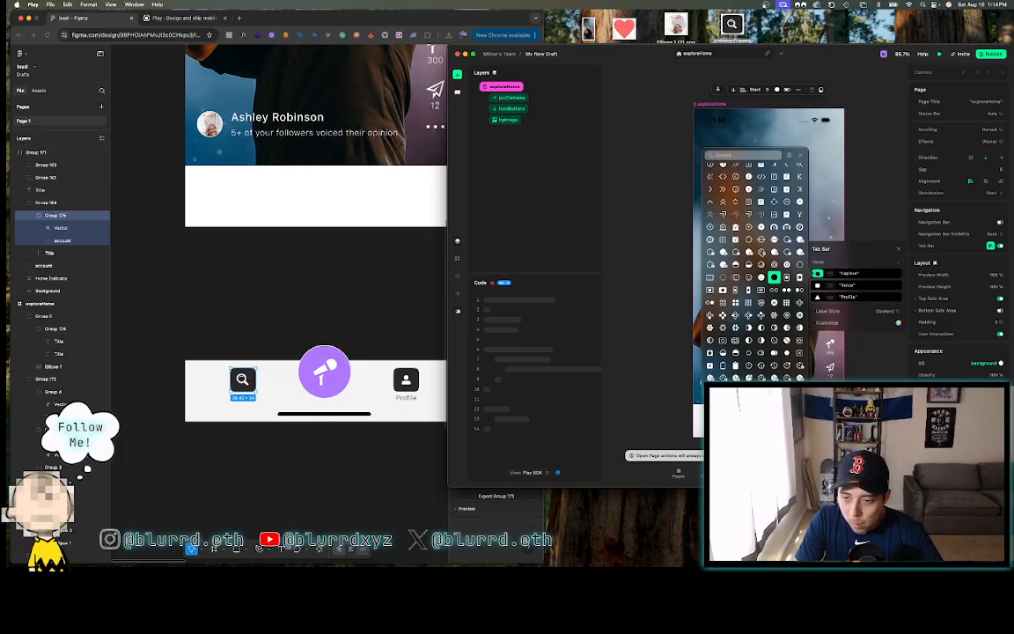
{"action": "left_click", "coordinate": [729, 154]}
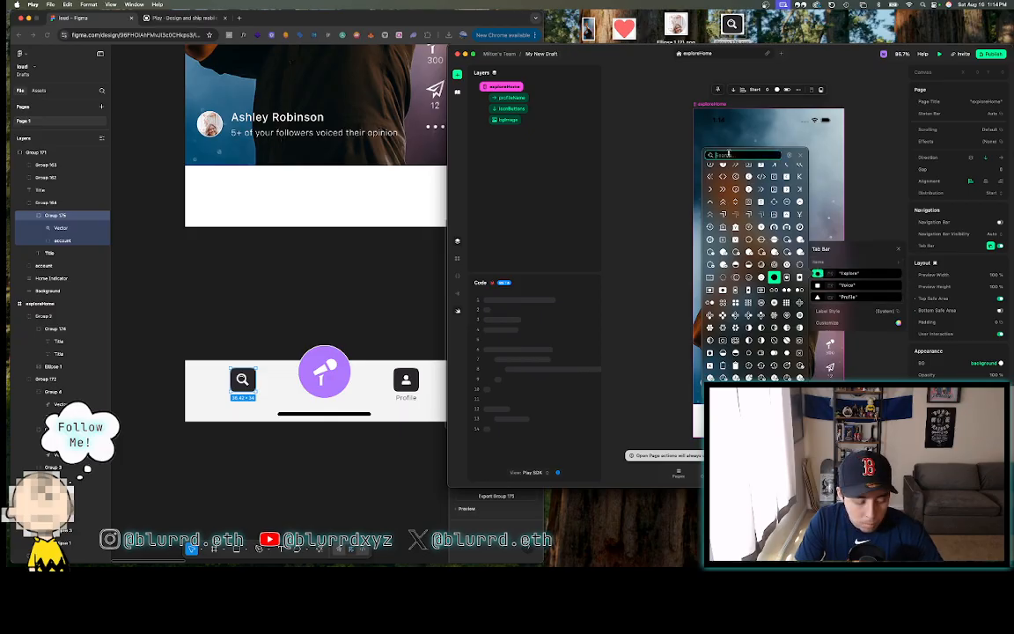
{"action": "type", "text": "searc"}
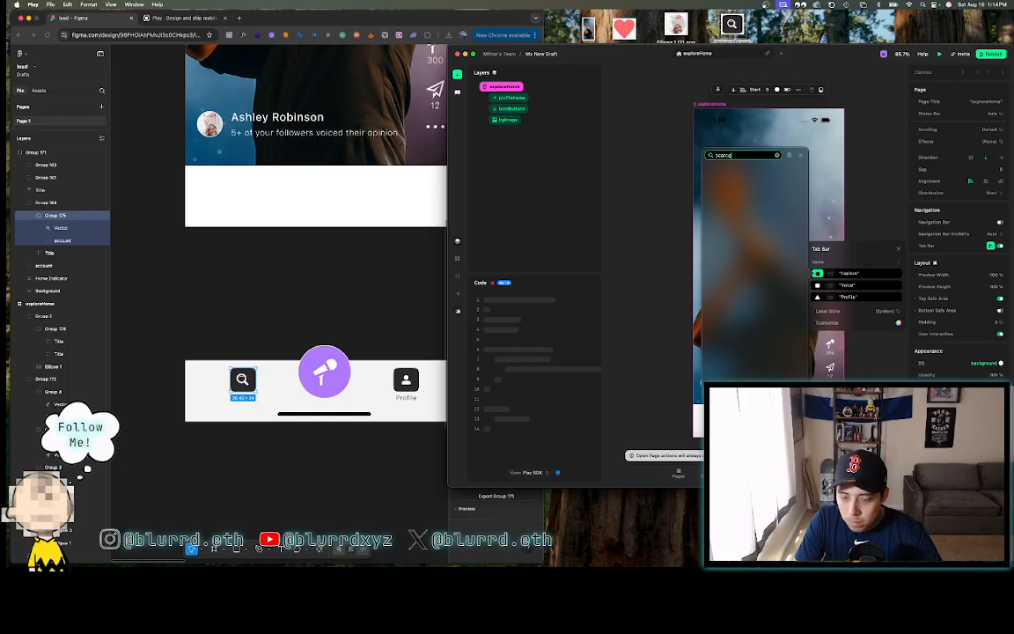
{"action": "type", "text": "h"}
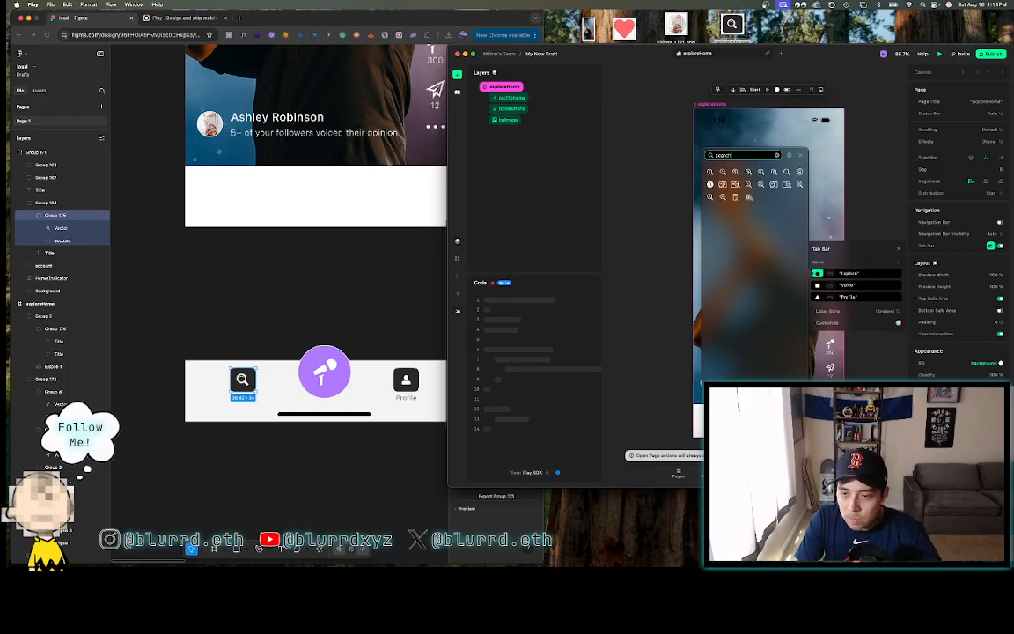
{"action": "left_click", "coordinate": [786, 172]}
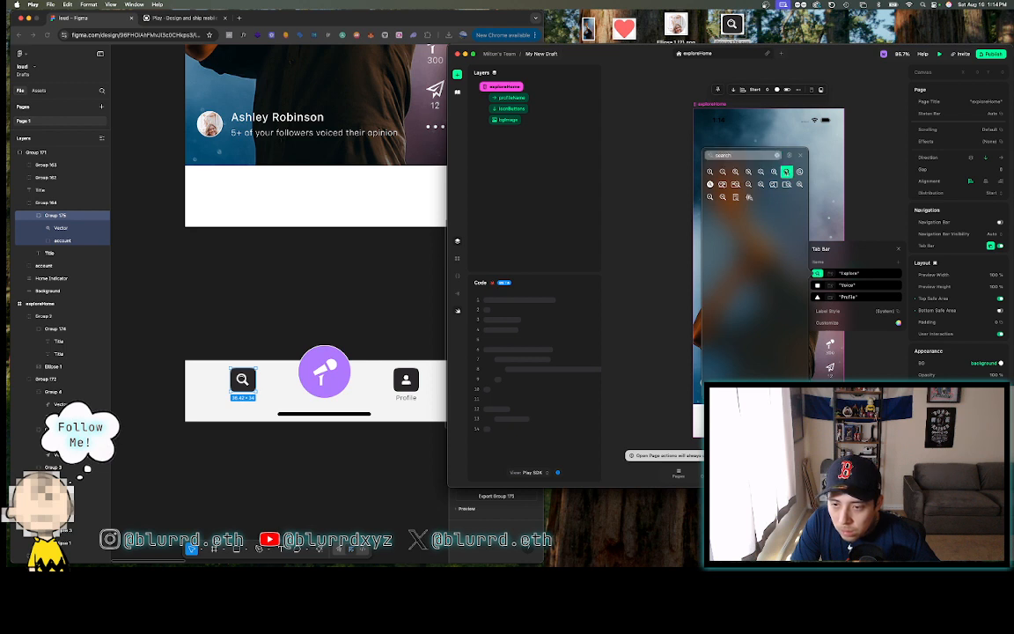
{"action": "left_click", "coordinate": [802, 156]}
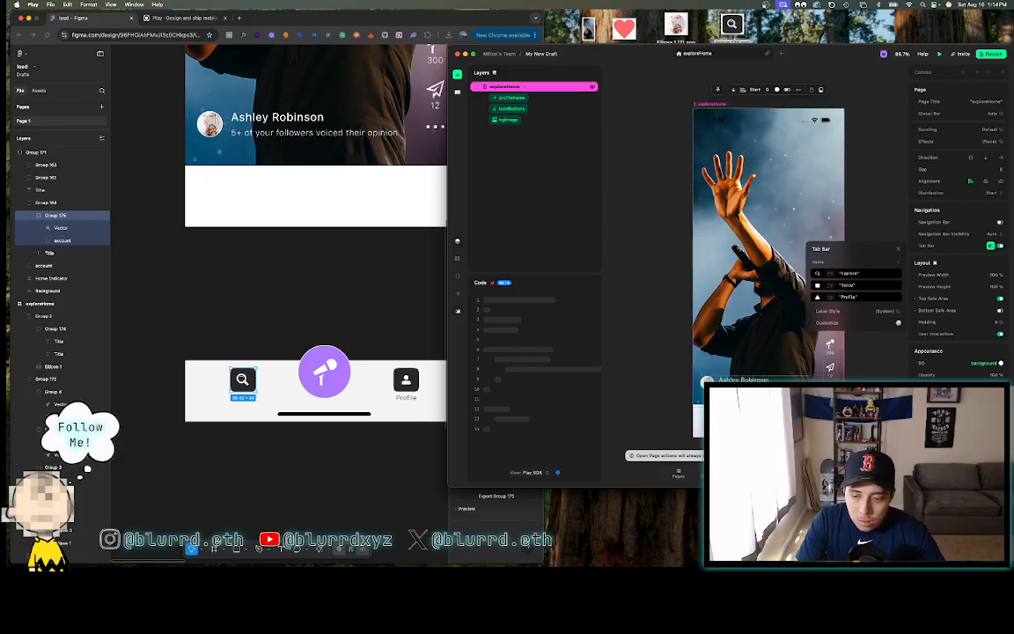
- Give the Profile tab the person icon found by searching 'profile'
{"action": "left_click", "coordinate": [817, 298]}
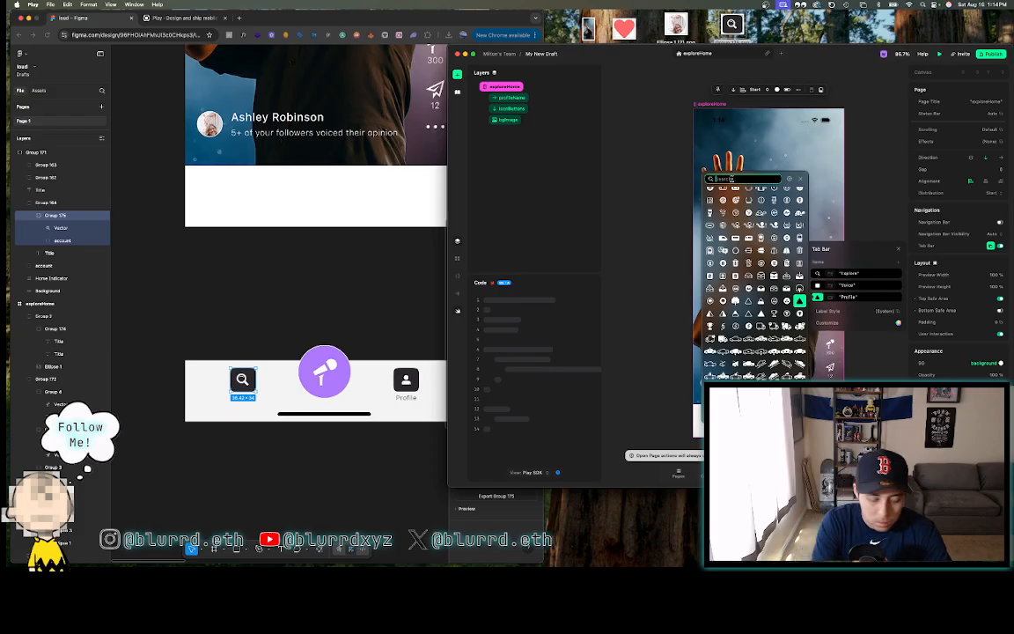
{"action": "type", "text": "profile"}
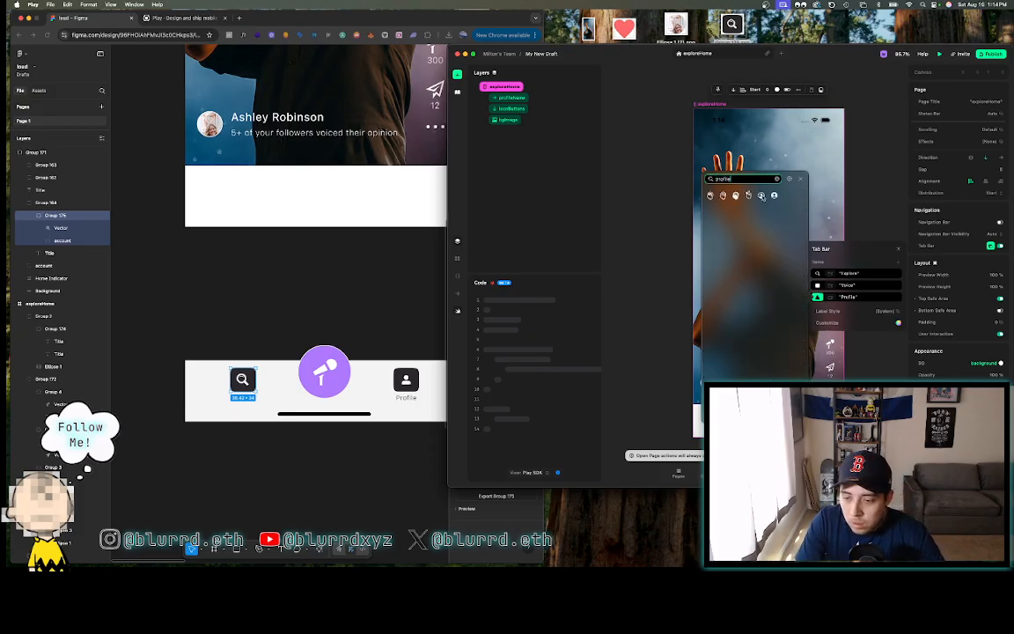
{"action": "left_click", "coordinate": [761, 195]}
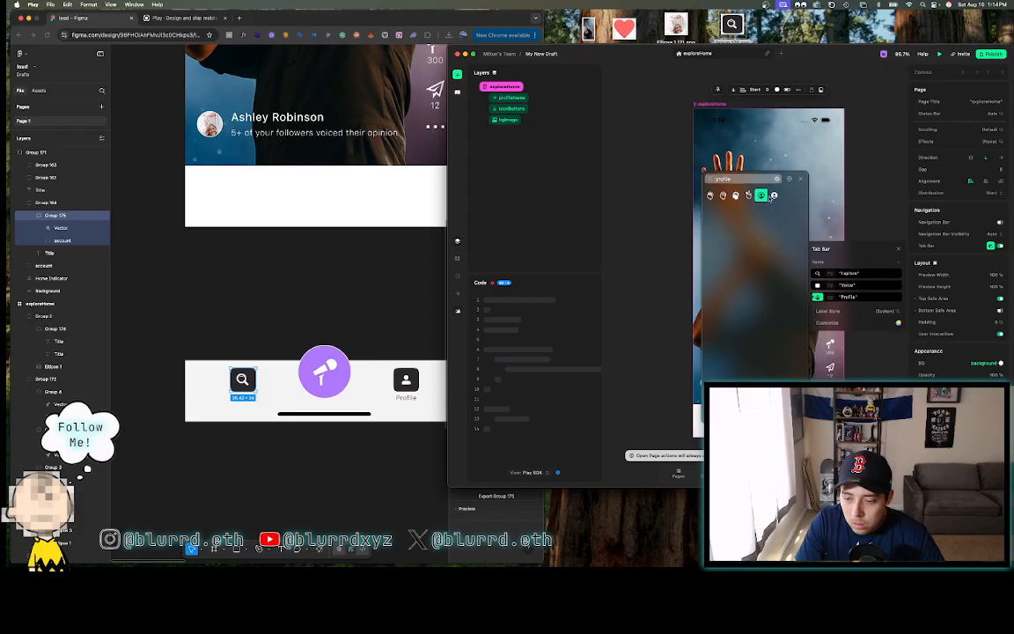
{"action": "left_click", "coordinate": [843, 213]}
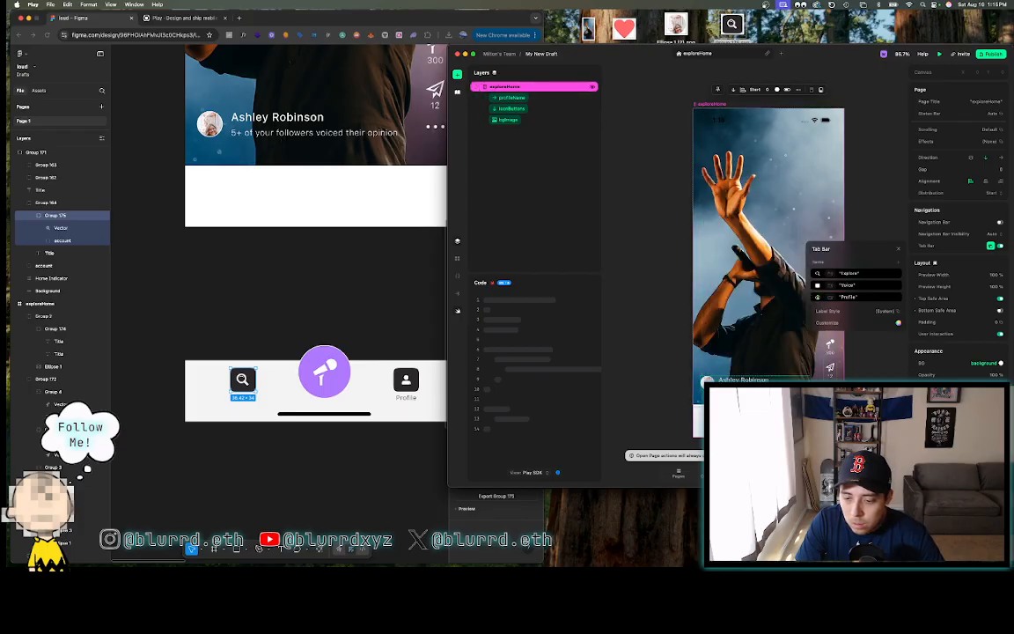
- Search the icon library for 'mic' and 'vo' and browse icons for the Voice tab
{"action": "left_click", "coordinate": [817, 284]}
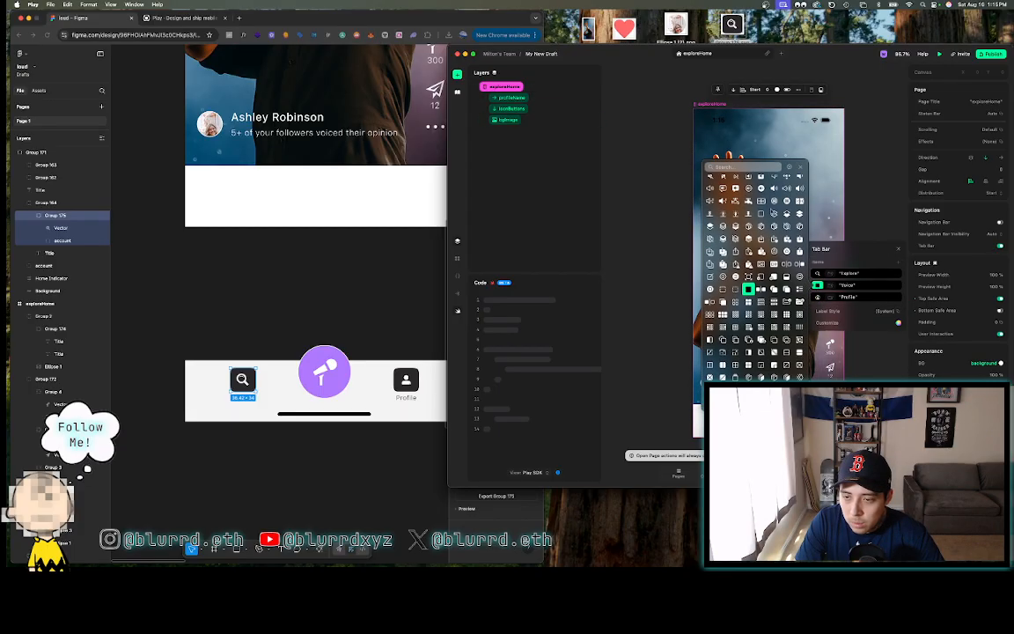
{"action": "scroll", "coordinate": [743, 198], "scroll_direction": "up", "scroll_amount": 1}
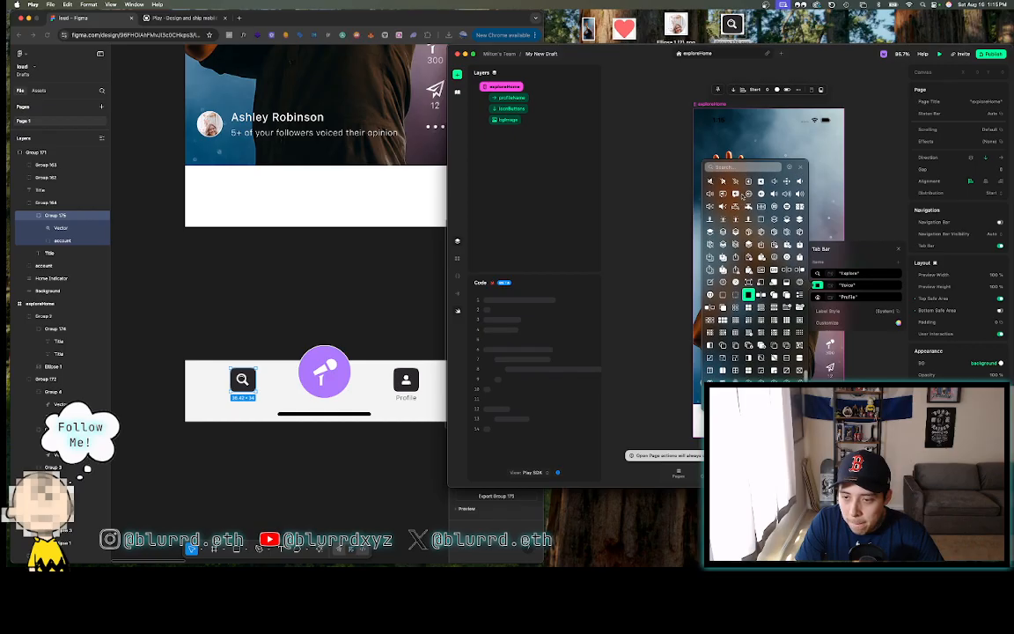
{"action": "left_click", "coordinate": [738, 168]}
{"action": "type", "text": "microphone"}
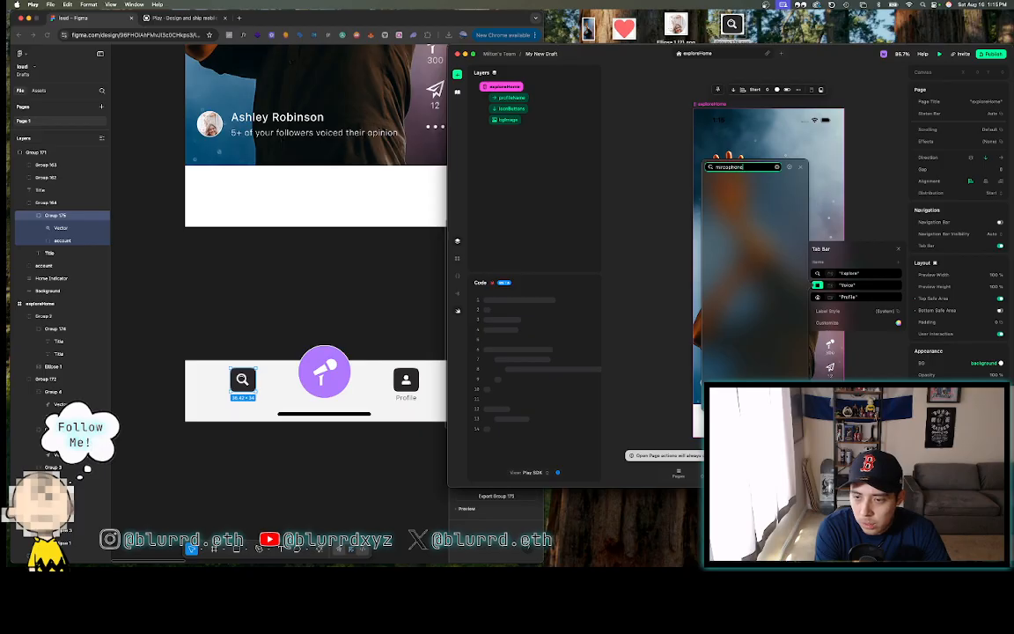
{"action": "key", "text": "BackSpace"}
{"action": "key", "text": "BackSpace"}
{"action": "key", "text": "BackSpace"}
{"action": "key", "text": "BackSpace"}
{"action": "key", "text": "BackSpace"}
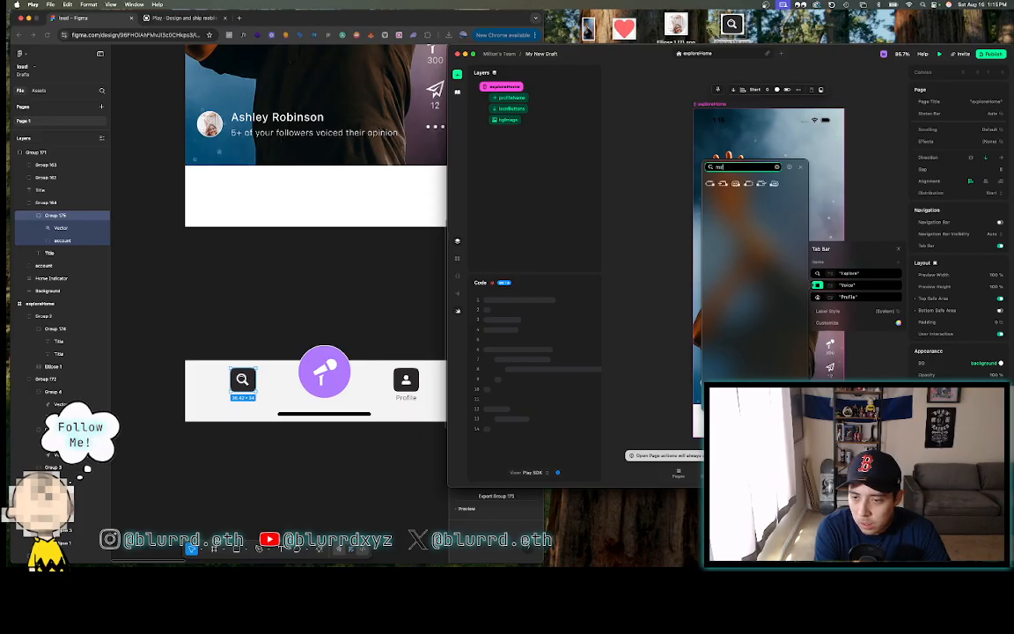
{"action": "type", "text": "voice"}
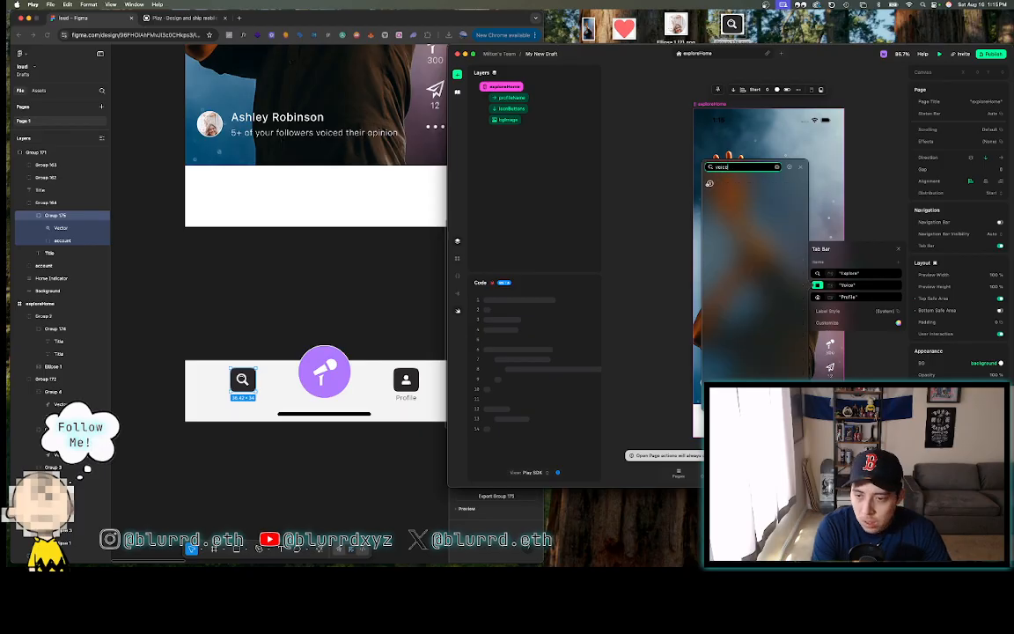
{"action": "key", "text": "BackSpace"}
{"action": "key", "text": "BackSpace"}
{"action": "key", "text": "BackSpace"}
{"action": "key", "text": "BackSpace"}
{"action": "key", "text": "BackSpace"}
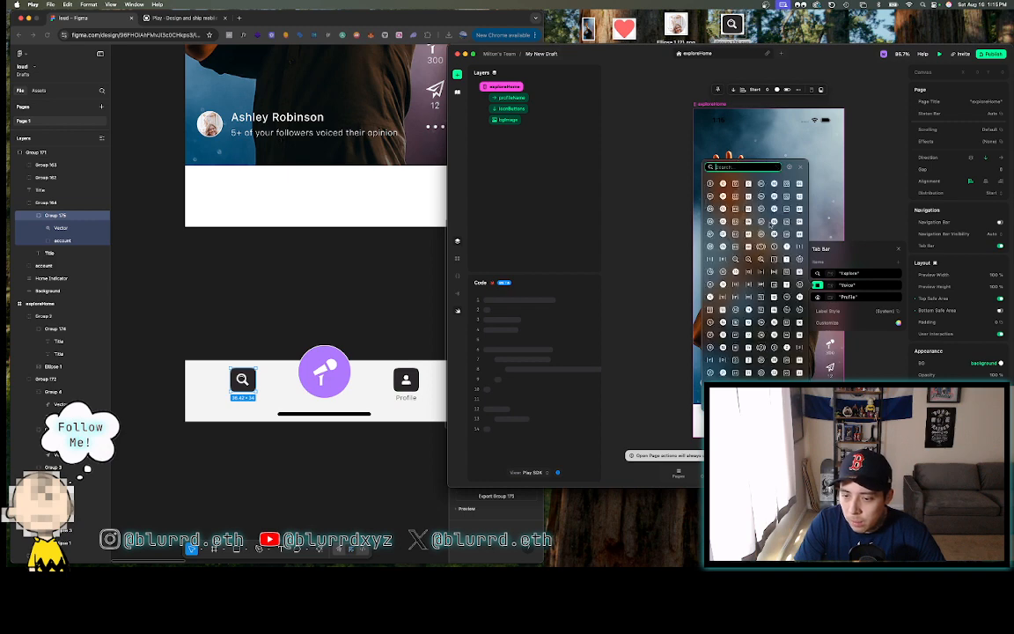
{"action": "scroll", "coordinate": [755, 287], "scroll_direction": "down", "scroll_amount": 5}
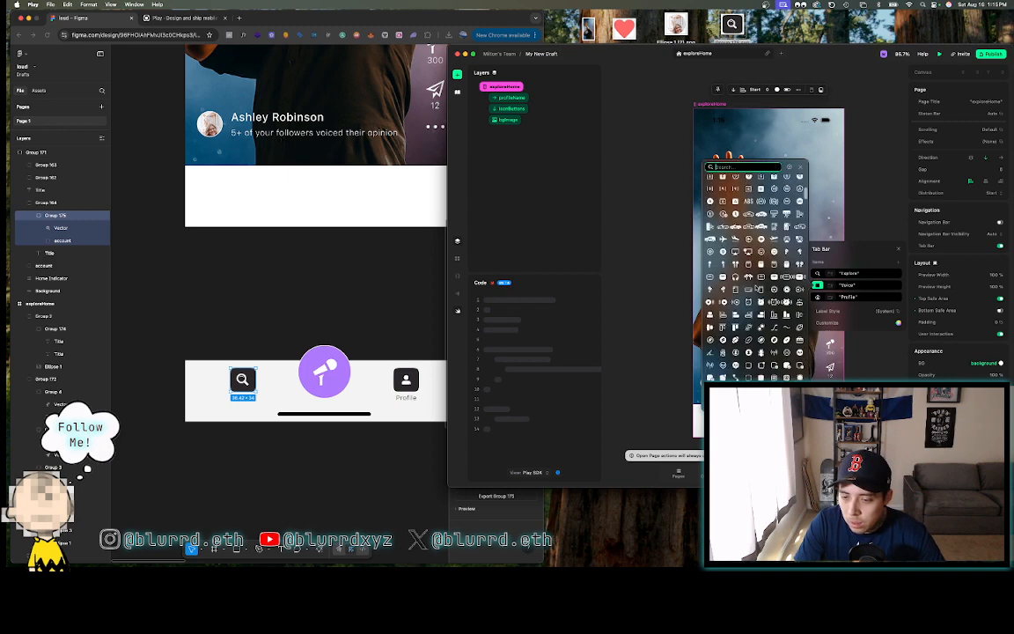
{"action": "scroll", "coordinate": [755, 289], "scroll_direction": "down", "scroll_amount": 5}
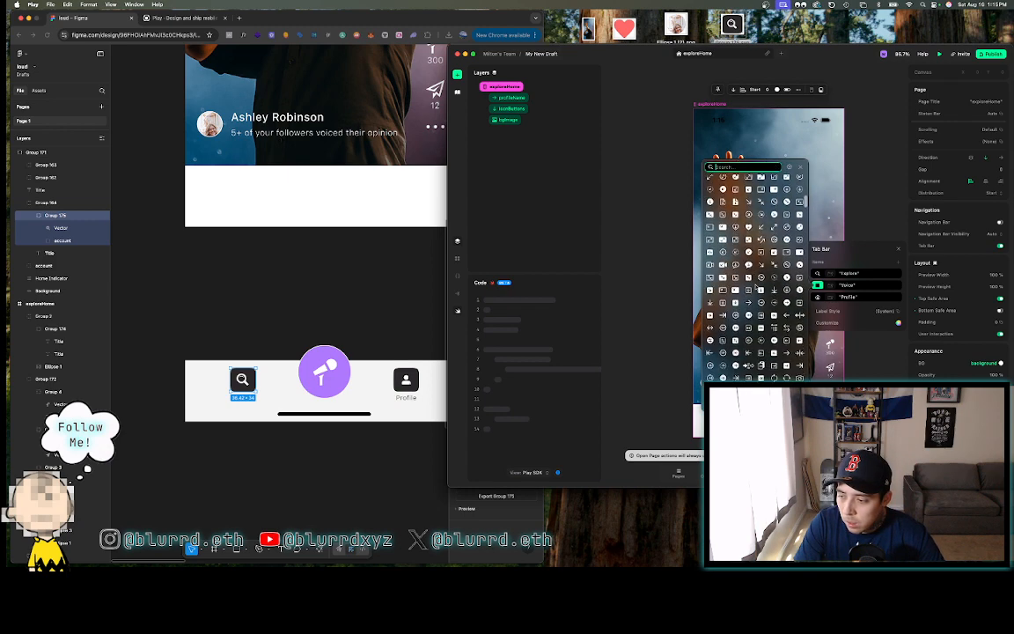
{"action": "scroll", "coordinate": [756, 286], "scroll_direction": "down", "scroll_amount": 5}
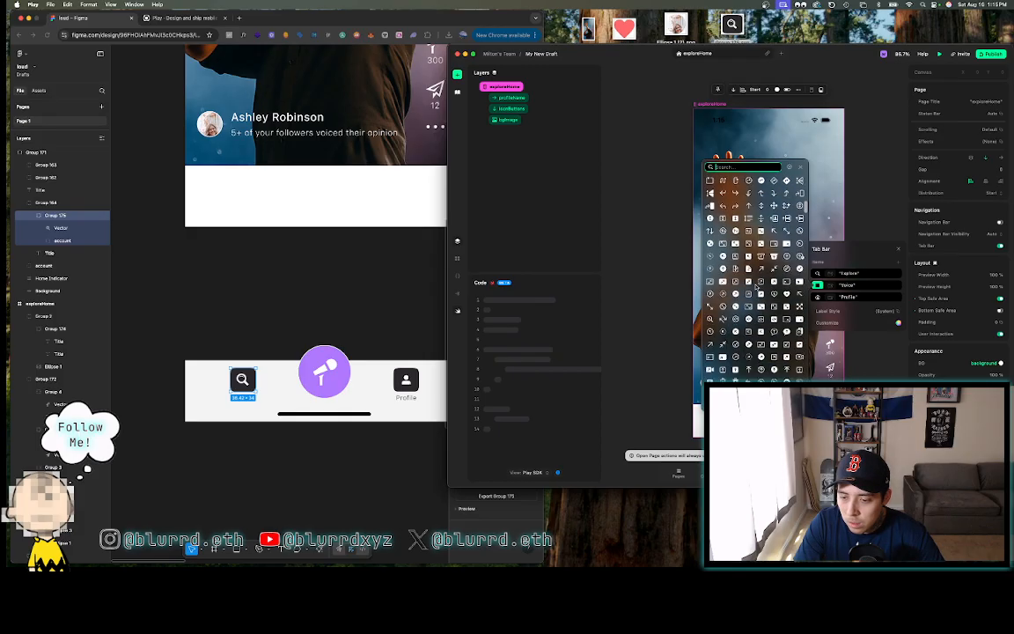
{"action": "scroll", "coordinate": [755, 287], "scroll_direction": "down", "scroll_amount": 3}
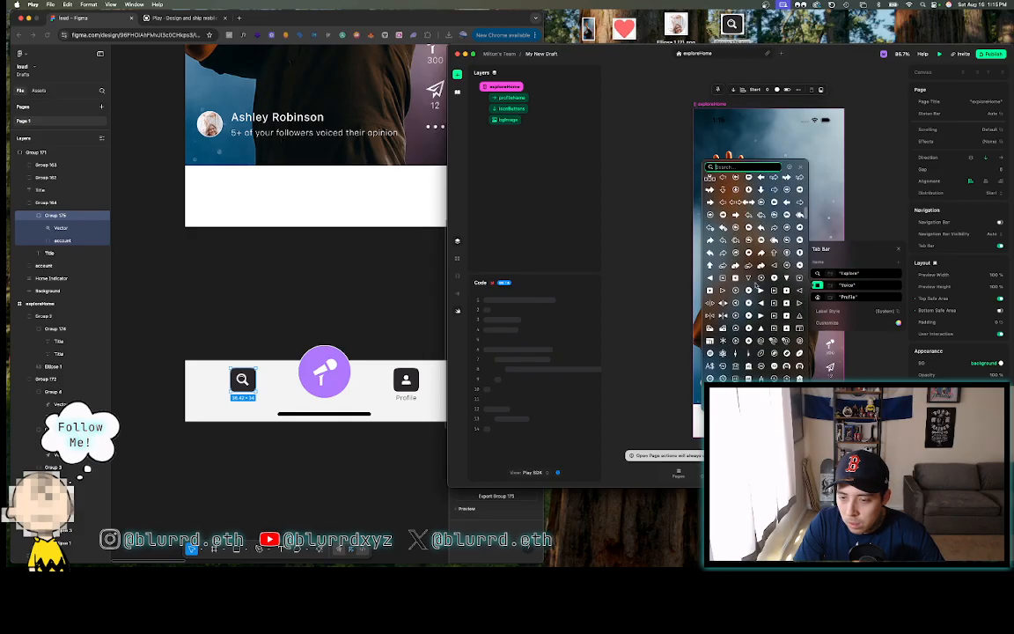
{"action": "scroll", "coordinate": [755, 287], "scroll_direction": "down", "scroll_amount": 3}
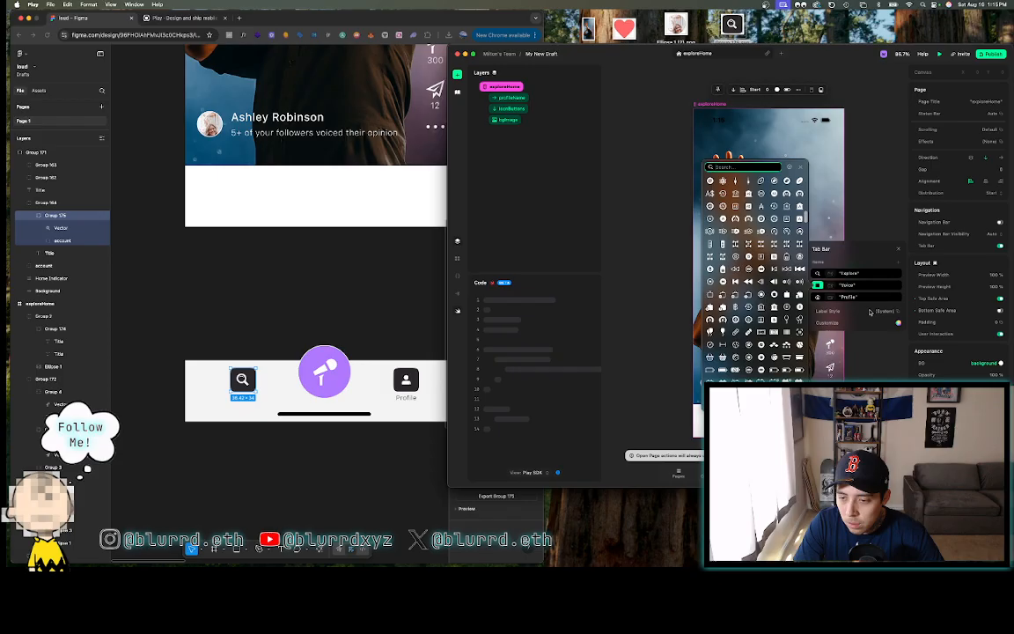
- Pick a new icon for the Voice tab and close the tab bar settings
{"action": "left_click", "coordinate": [818, 286]}
{"action": "left_click", "coordinate": [819, 286]}
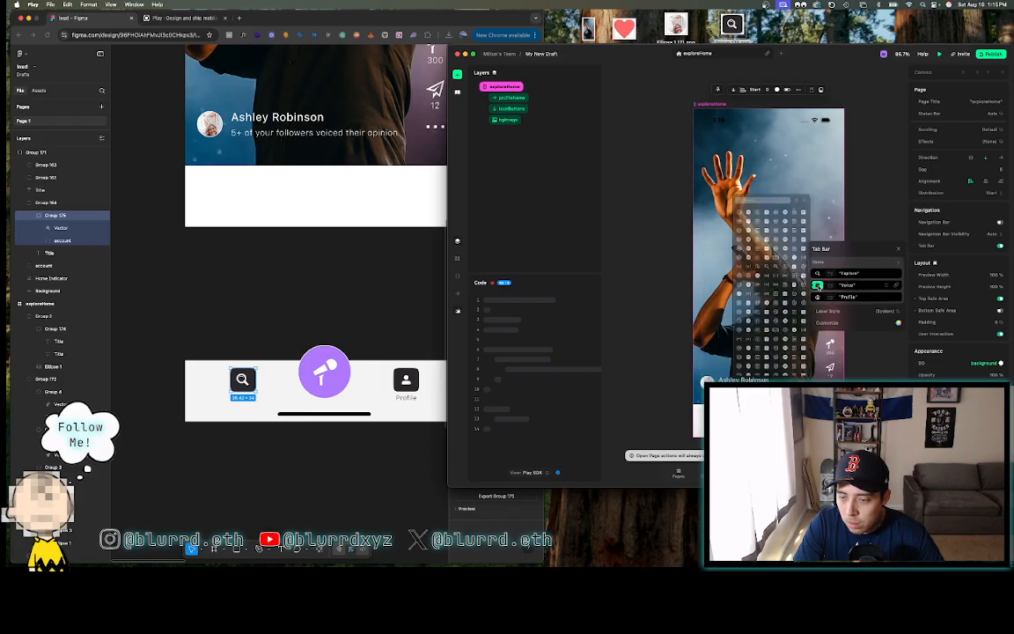
{"action": "scroll", "coordinate": [749, 253], "scroll_direction": "up", "scroll_amount": 2}
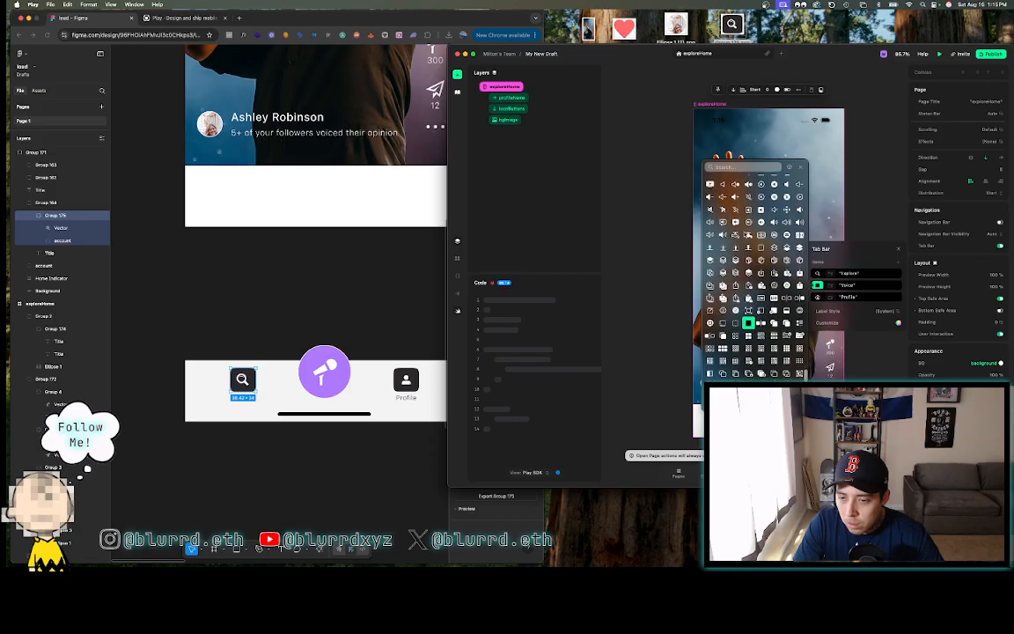
{"action": "scroll", "coordinate": [742, 224], "scroll_direction": "up", "scroll_amount": 1}
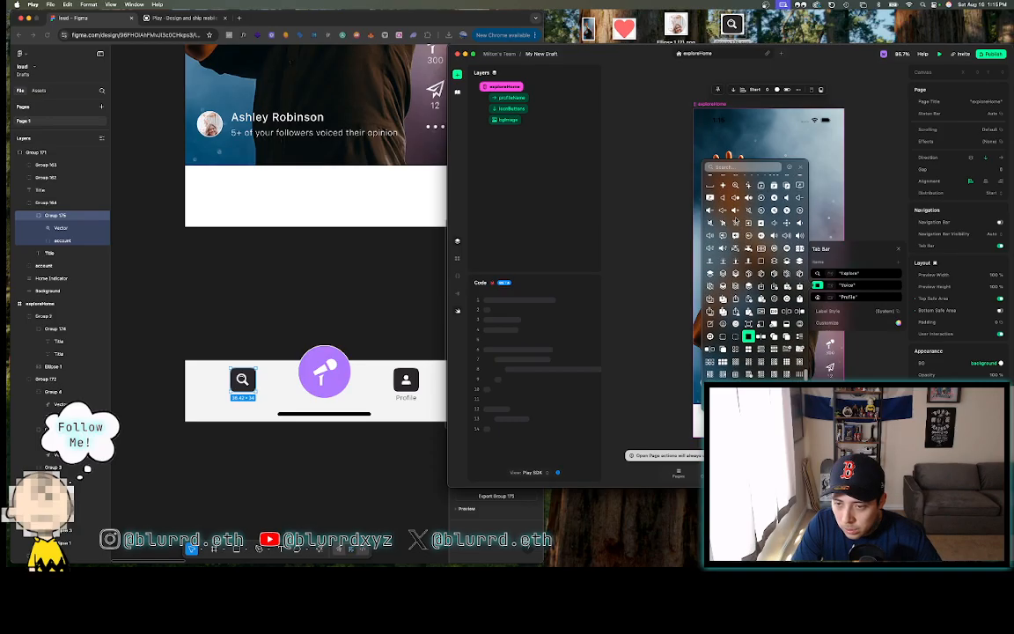
{"action": "scroll", "coordinate": [735, 220], "scroll_direction": "up", "scroll_amount": 1}
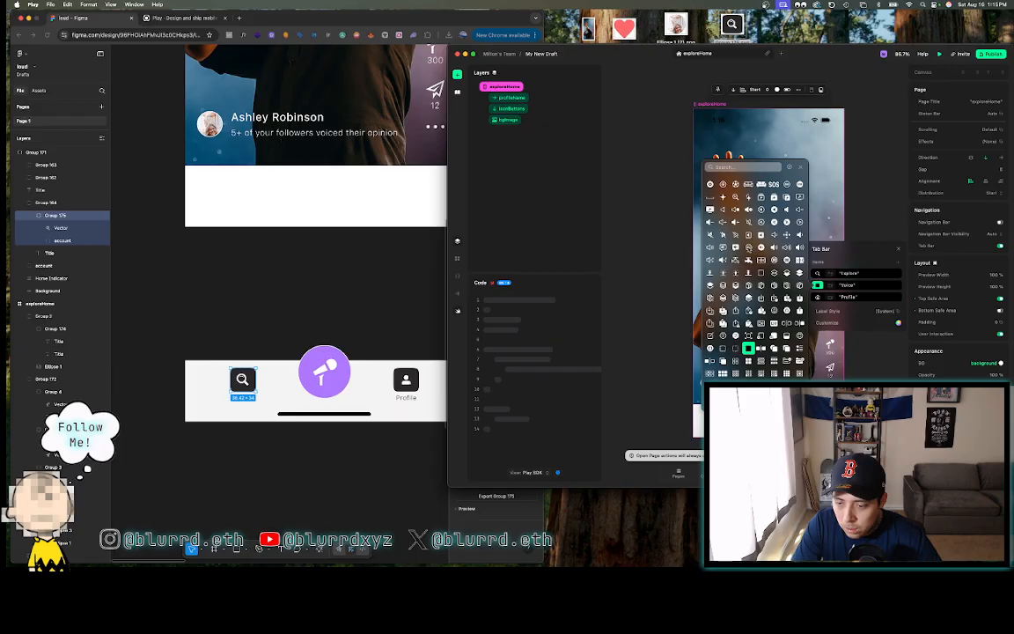
{"action": "left_click", "coordinate": [748, 247]}
{"action": "left_click", "coordinate": [868, 212]}
{"action": "left_click", "coordinate": [869, 207]}
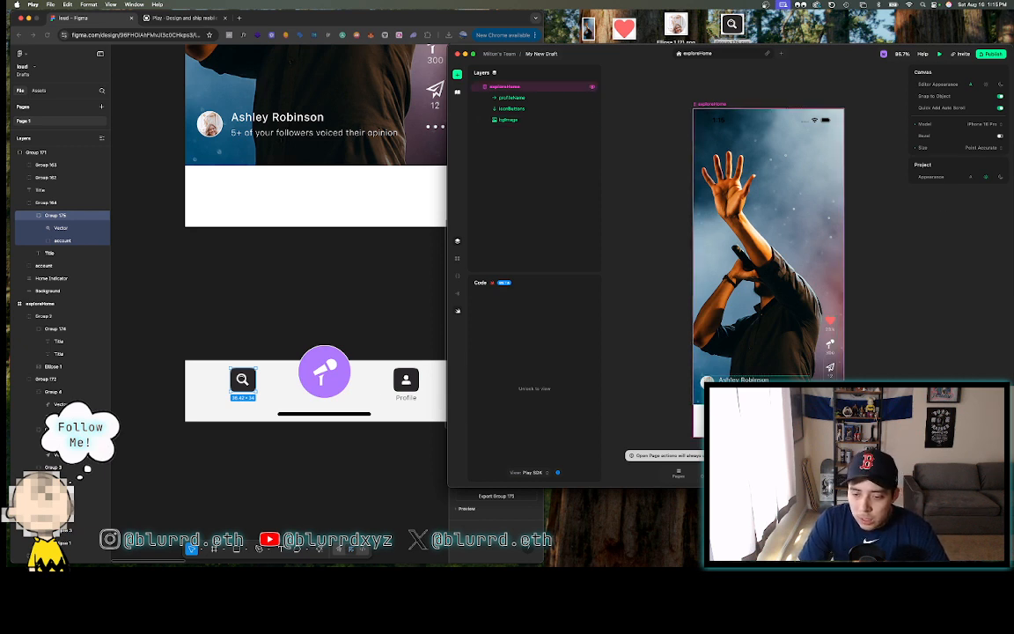
- Select the exploreHome page and leave its navigation bar visibility on Auto
{"action": "left_click", "coordinate": [696, 120]}
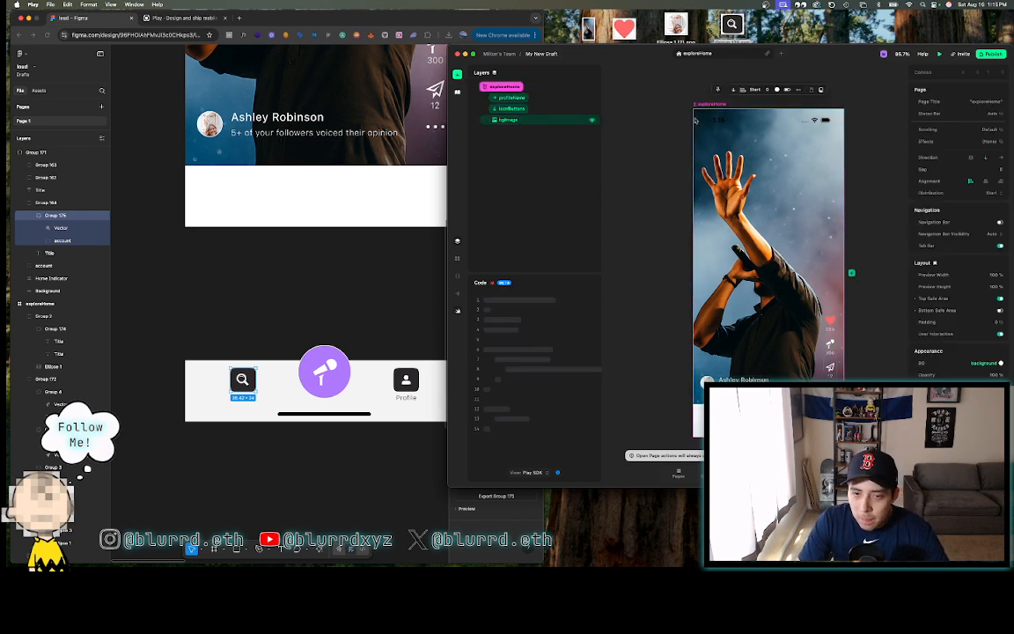
{"action": "left_click", "coordinate": [991, 235]}
{"action": "left_click", "coordinate": [885, 235]}
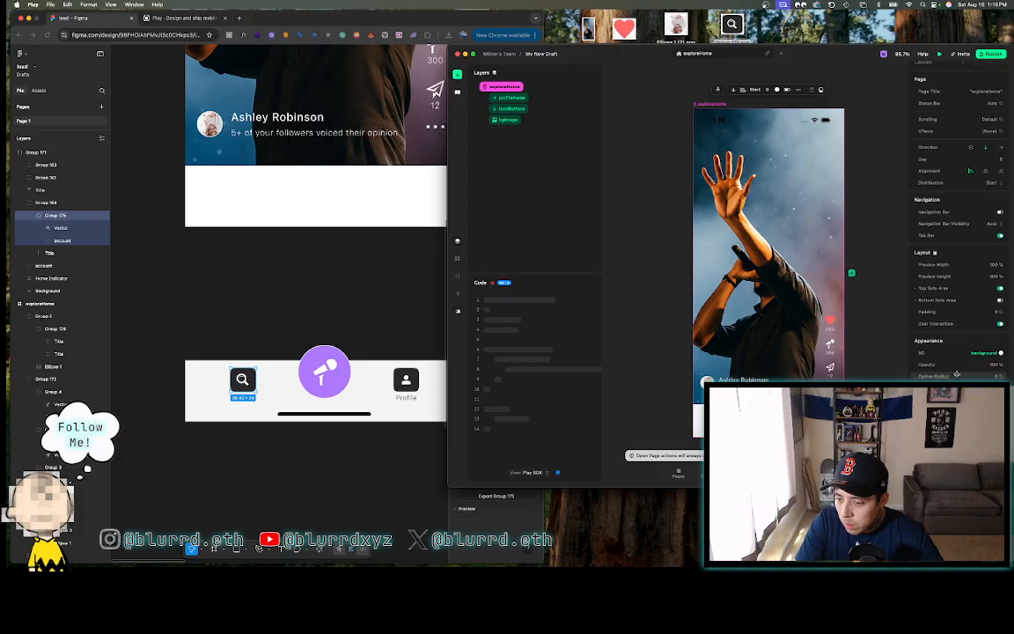
{"action": "scroll", "coordinate": [943, 350], "scroll_direction": "down", "scroll_amount": 1}
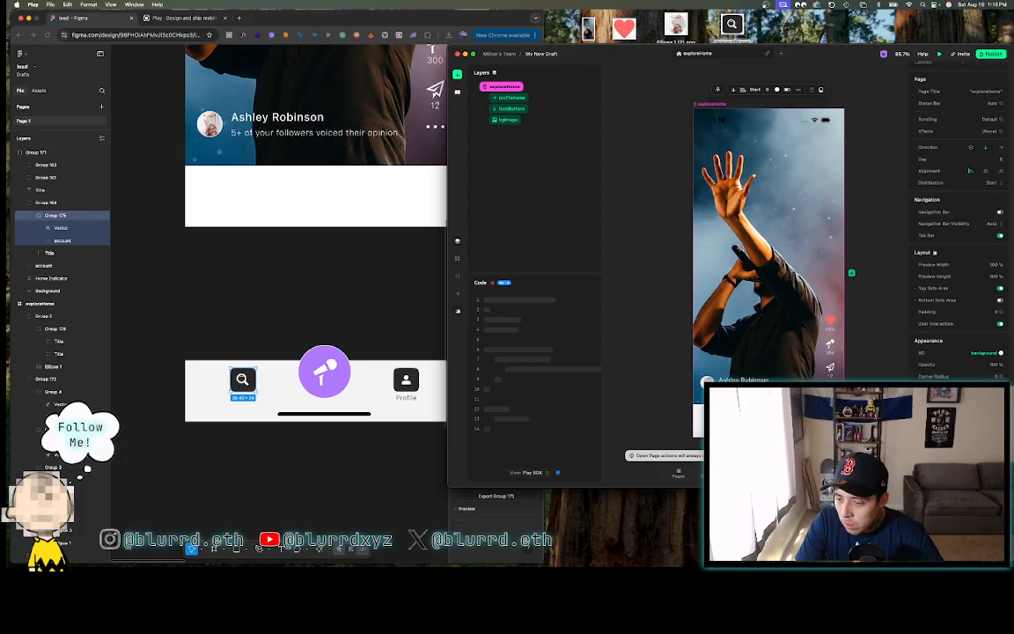
{"action": "scroll", "coordinate": [960, 202], "scroll_direction": "up", "scroll_amount": 1}
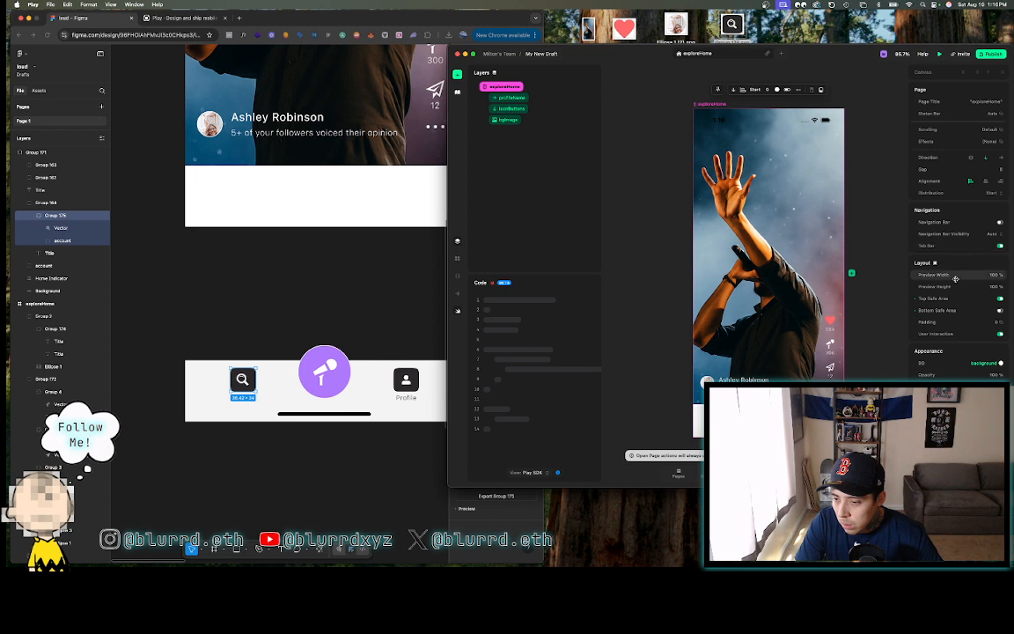
{"action": "scroll", "coordinate": [951, 351], "scroll_direction": "down", "scroll_amount": 1}
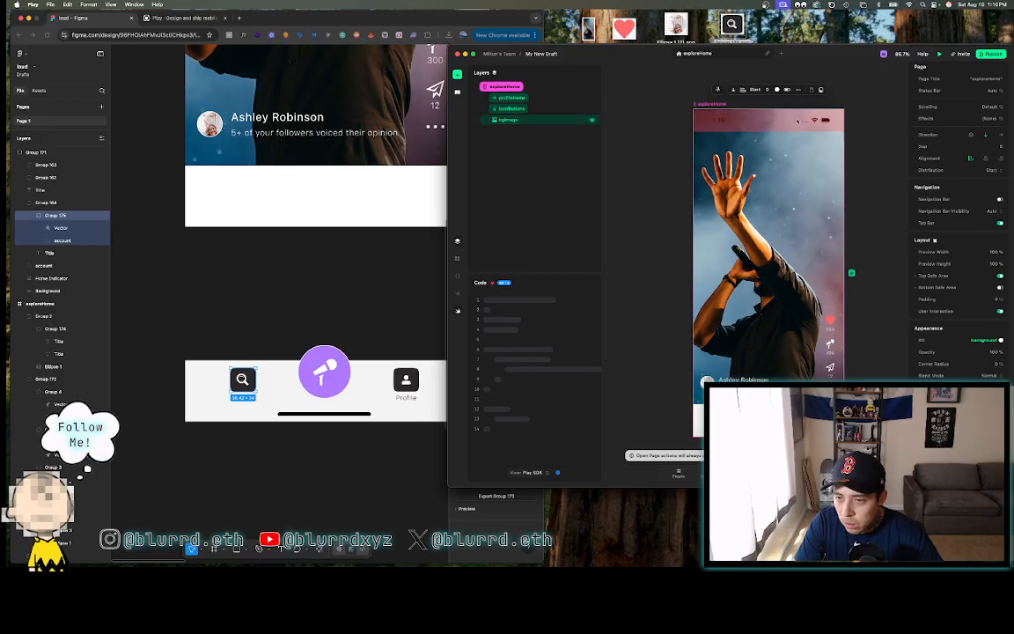
- Set the exploreHome page's status bar appearance to Light
{"action": "left_click", "coordinate": [792, 119]}
{"action": "key", "text": "Escape"}
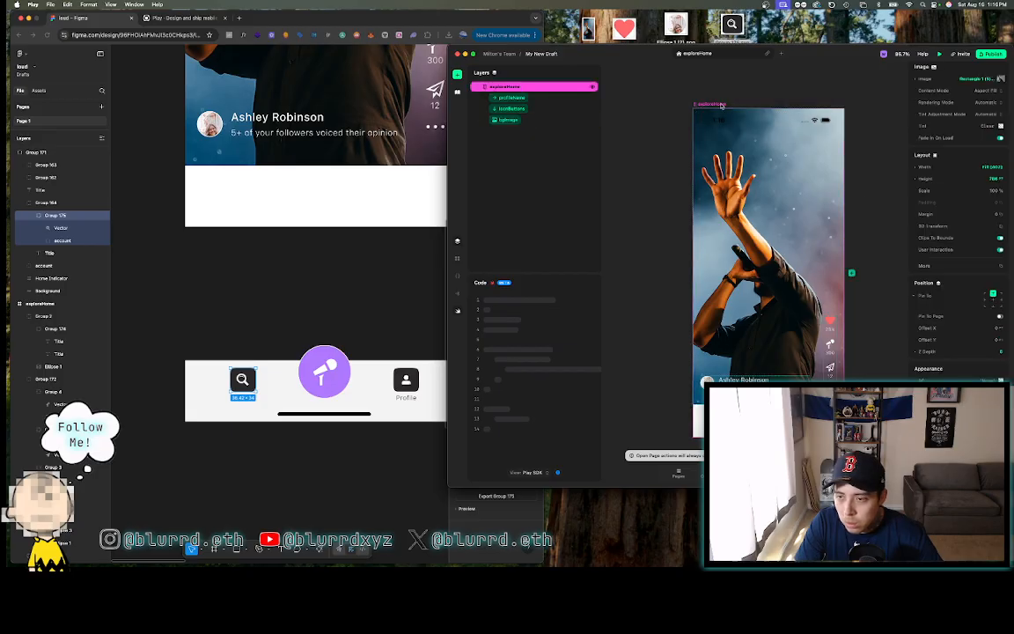
{"action": "left_click", "coordinate": [992, 115]}
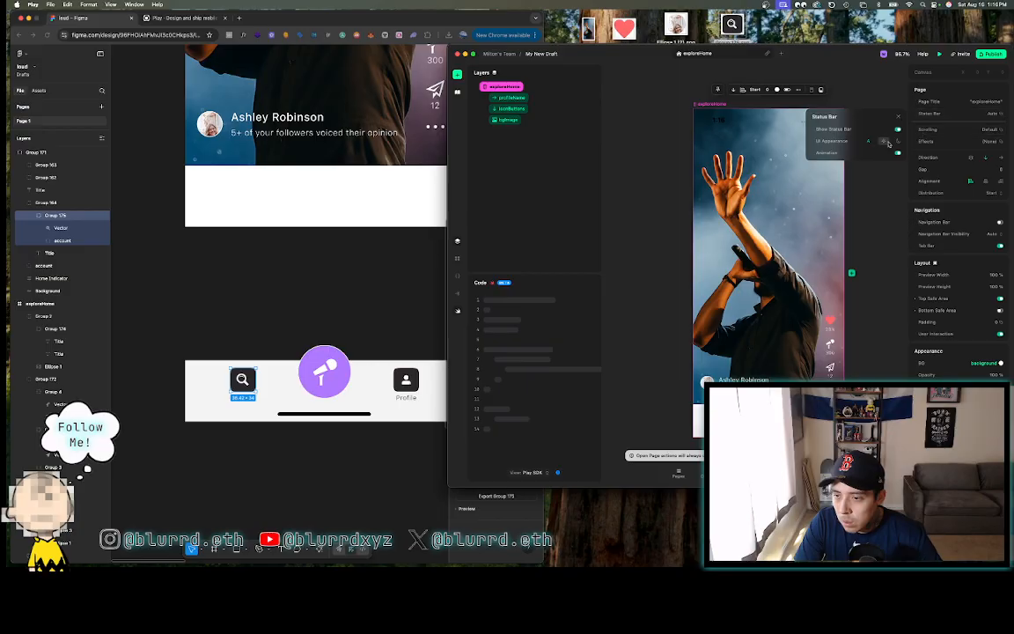
{"action": "left_click", "coordinate": [896, 143]}
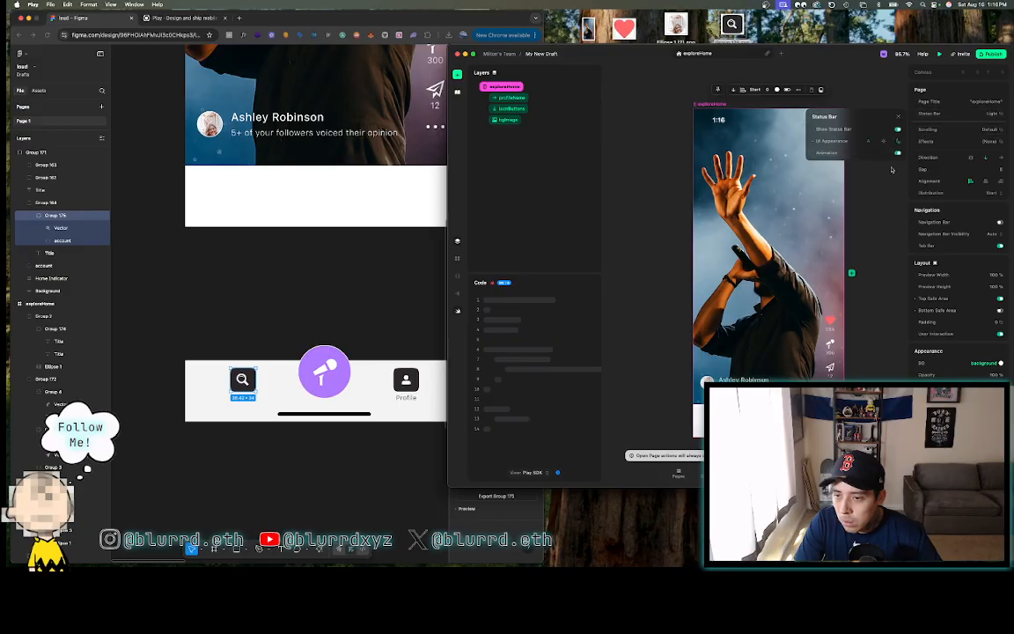
{"action": "left_click", "coordinate": [894, 173]}
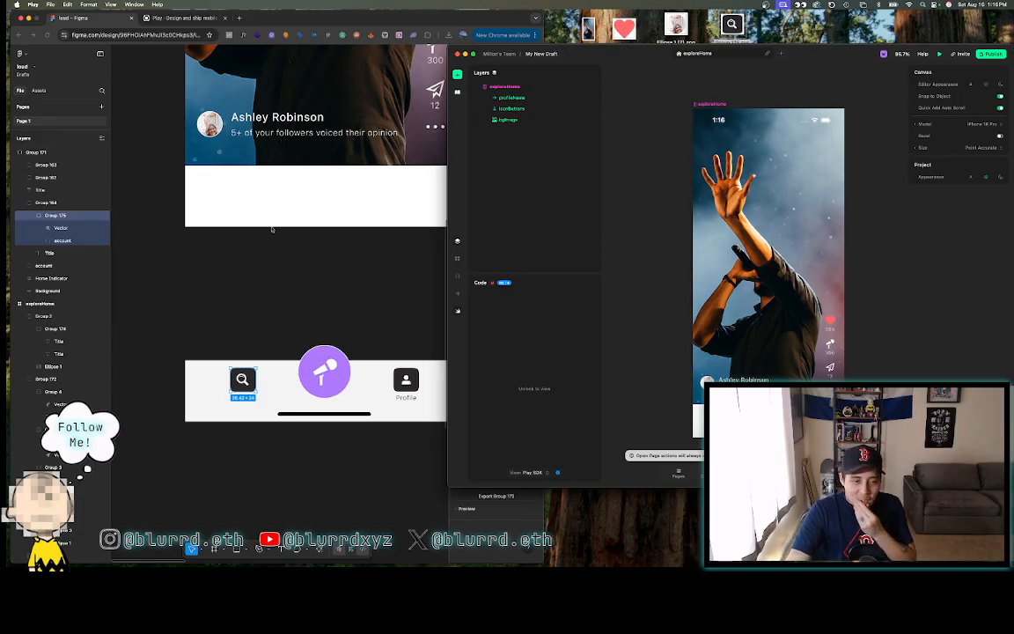
{"action": "scroll", "coordinate": [270, 229], "scroll_direction": "up", "scroll_amount": 2}
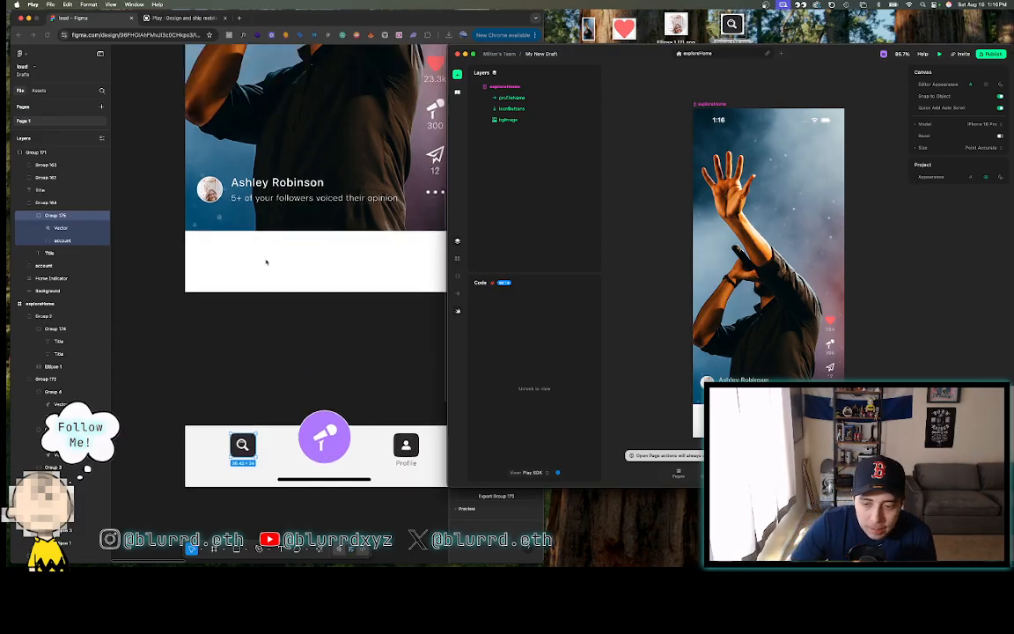
- In Figma, delete the old exploreHome frame and the loose nav-bar group below it
{"action": "left_click", "coordinate": [264, 260]}
{"action": "scroll", "coordinate": [253, 364], "scroll_direction": "down", "scroll_amount": 5}
{"action": "scroll", "coordinate": [254, 364], "scroll_direction": "right", "scroll_amount": 3}
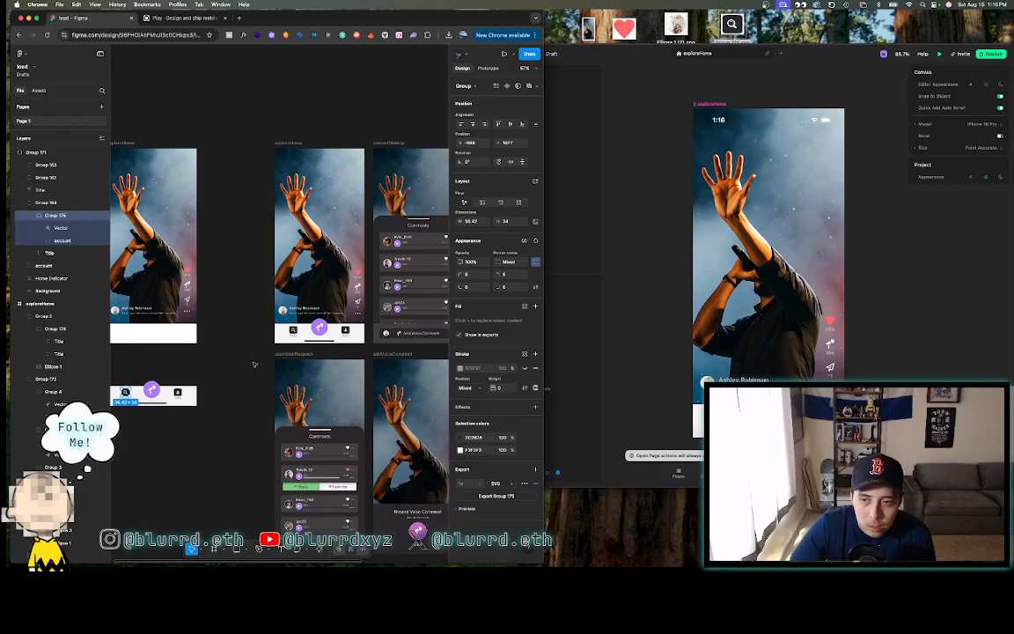
{"action": "scroll", "coordinate": [254, 364], "scroll_direction": "left", "scroll_amount": 3}
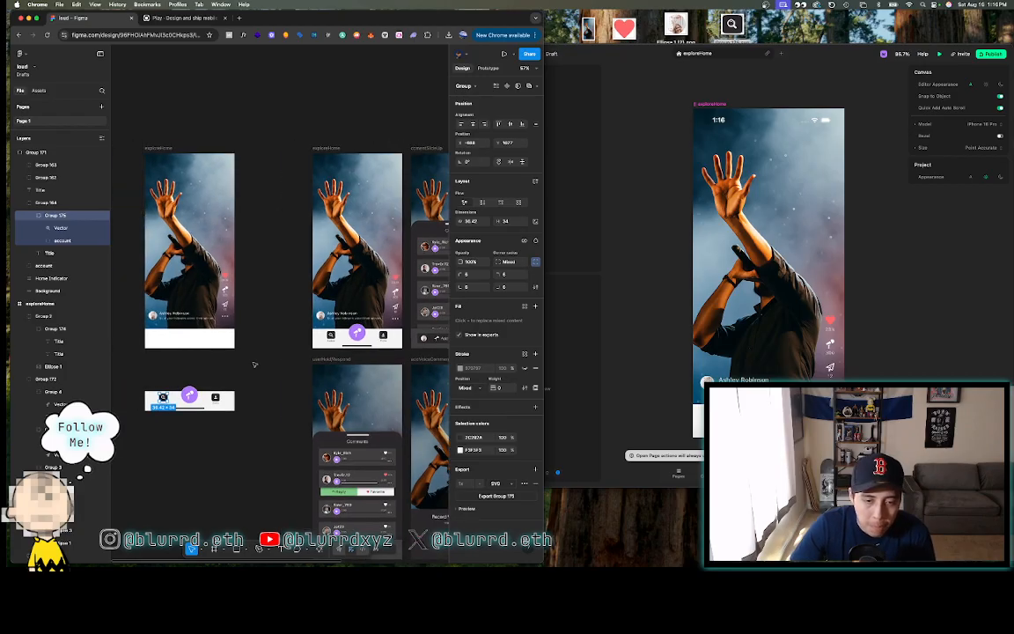
{"action": "left_click", "coordinate": [157, 150]}
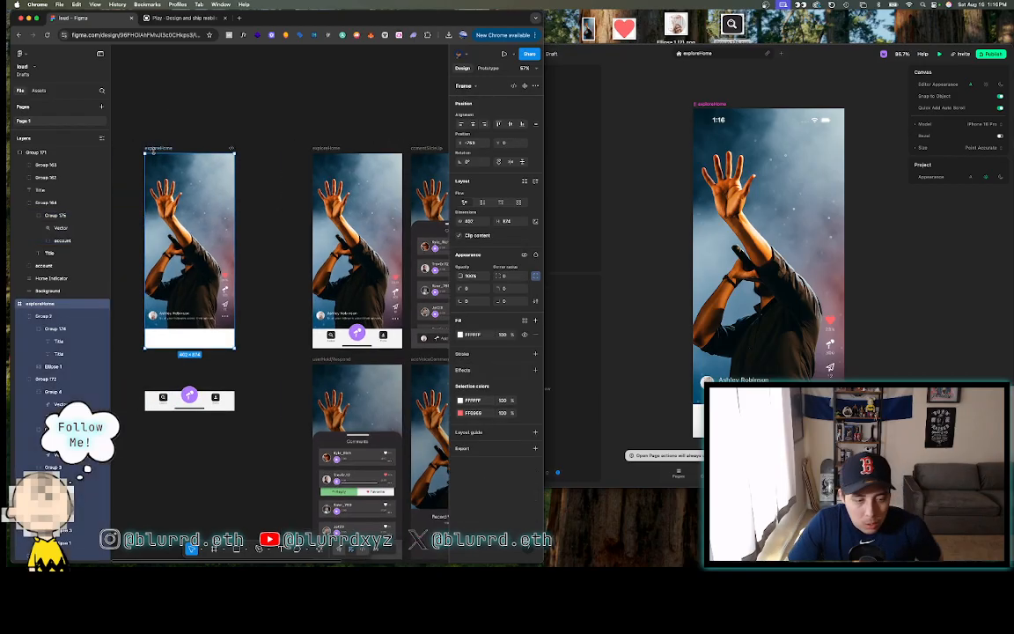
{"action": "key", "text": "Delete"}
{"action": "left_click_drag", "start_coordinate": [132, 368], "coordinate": [251, 441]}
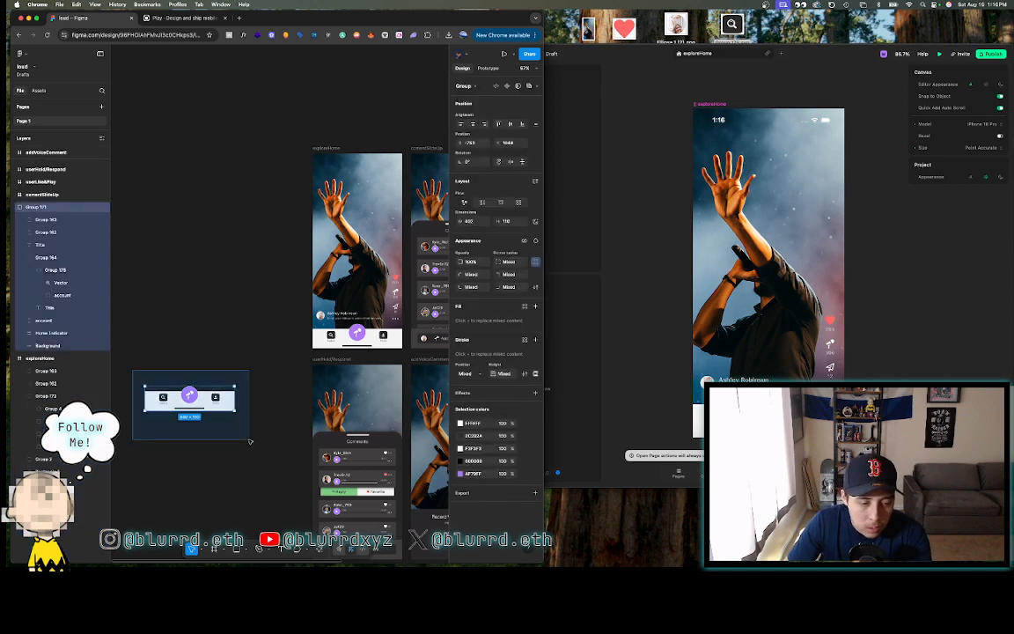
{"action": "key", "text": "Delete"}
- Duplicate the commentSlideUp frame with Ctrl+D, then bring the Play window forward
{"action": "scroll", "coordinate": [251, 441], "scroll_direction": "right", "scroll_amount": 5}
{"action": "left_click", "coordinate": [272, 146]}
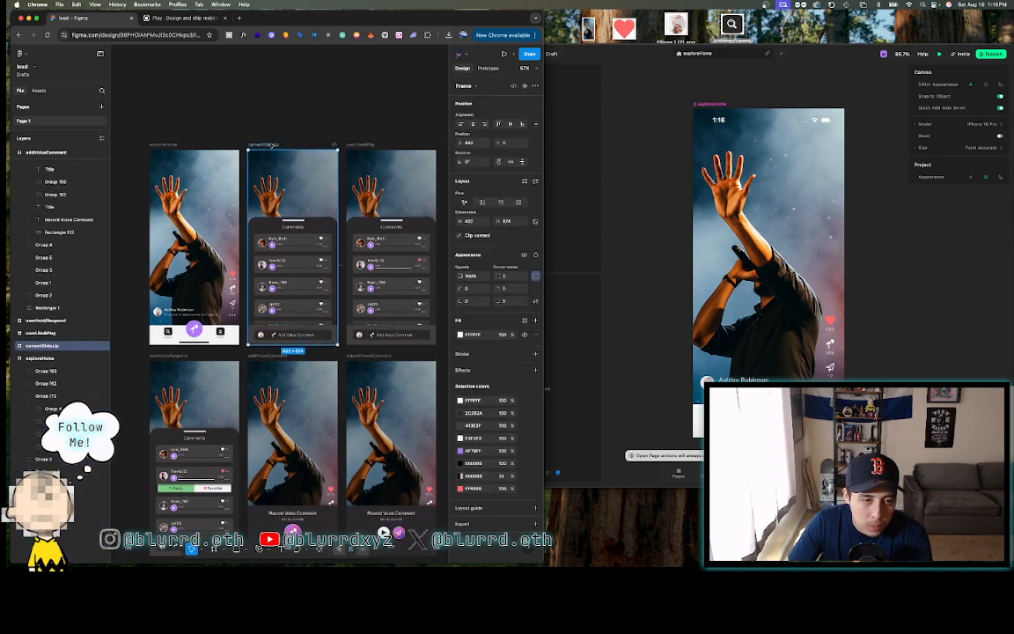
{"action": "key", "text": "ctrl+d"}
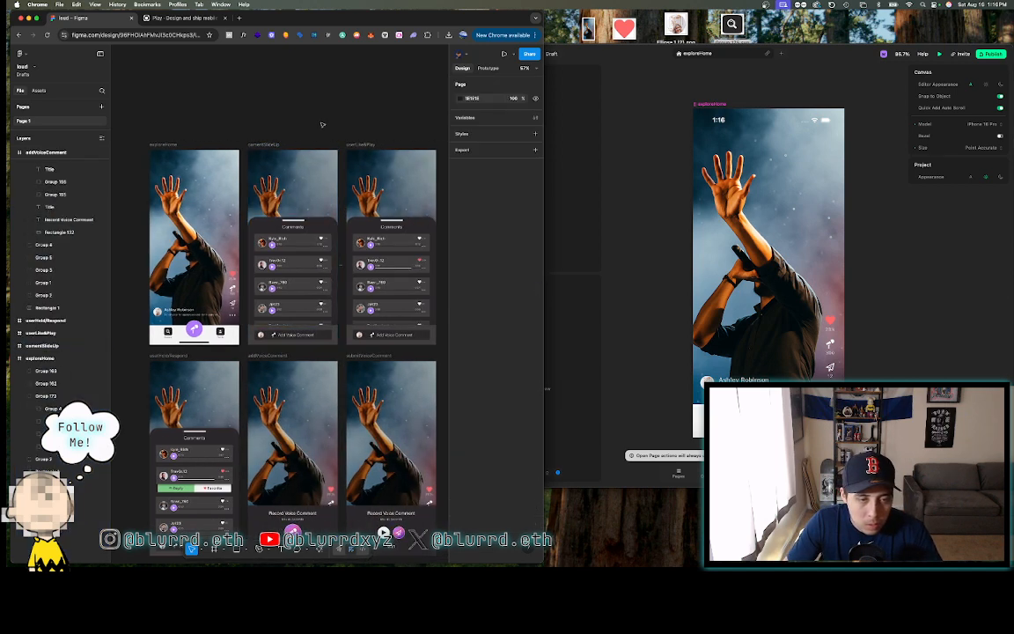
{"action": "scroll", "coordinate": [299, 132], "scroll_direction": "right", "scroll_amount": 3}
{"action": "scroll", "coordinate": [322, 124], "scroll_direction": "down", "scroll_amount": 5}
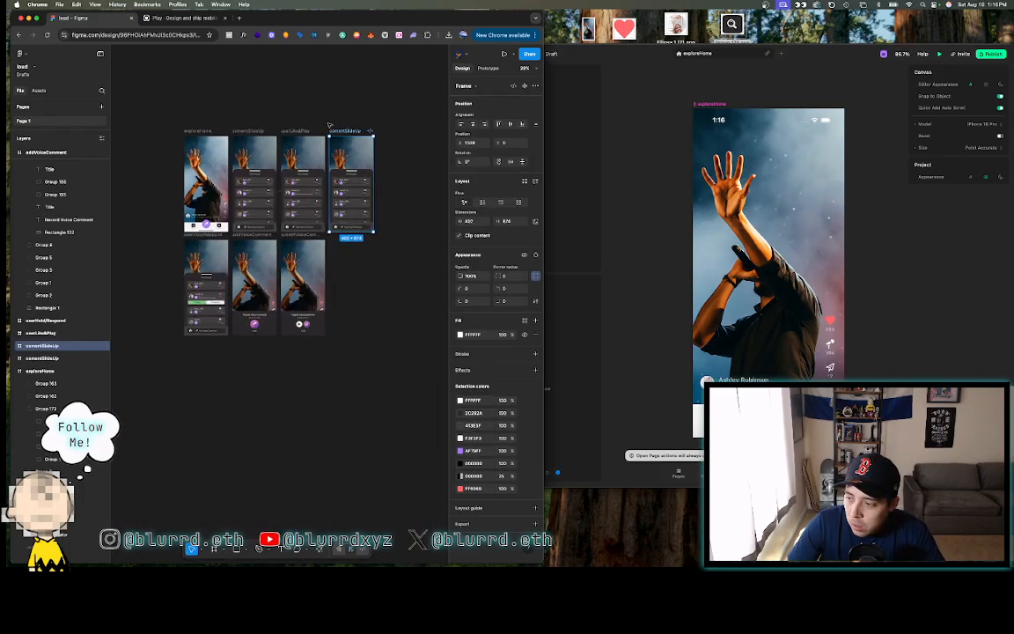
{"action": "scroll", "coordinate": [324, 128], "scroll_direction": "up", "scroll_amount": 5}
{"action": "scroll", "coordinate": [343, 134], "scroll_direction": "down", "scroll_amount": 5}
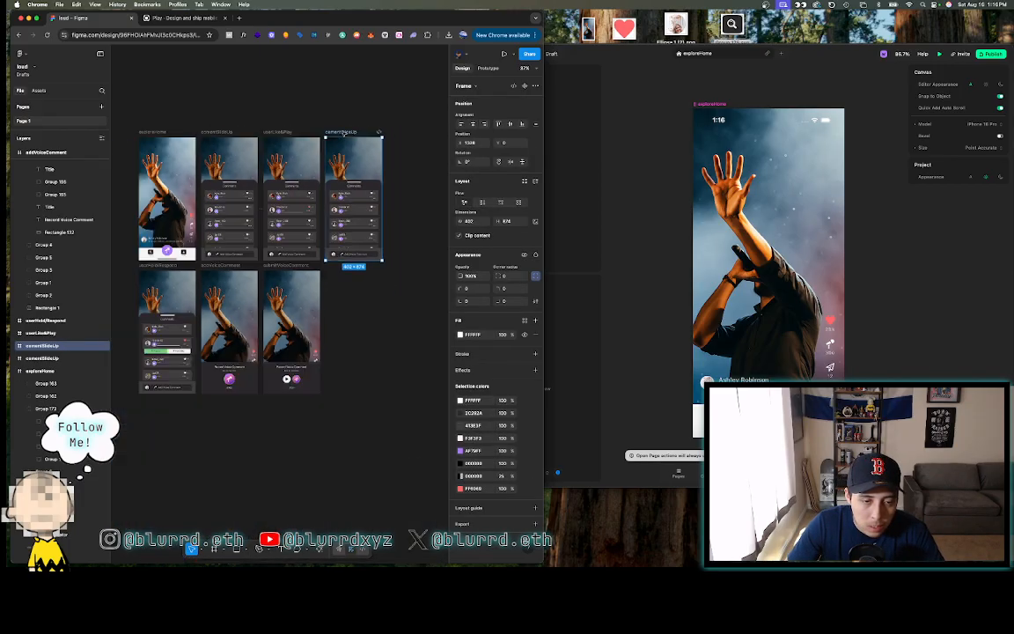
{"action": "scroll", "coordinate": [343, 134], "scroll_direction": "left", "scroll_amount": 2}
{"action": "scroll", "coordinate": [343, 134], "scroll_direction": "up", "scroll_amount": 2}
{"action": "scroll", "coordinate": [343, 134], "scroll_direction": "up", "scroll_amount": 1}
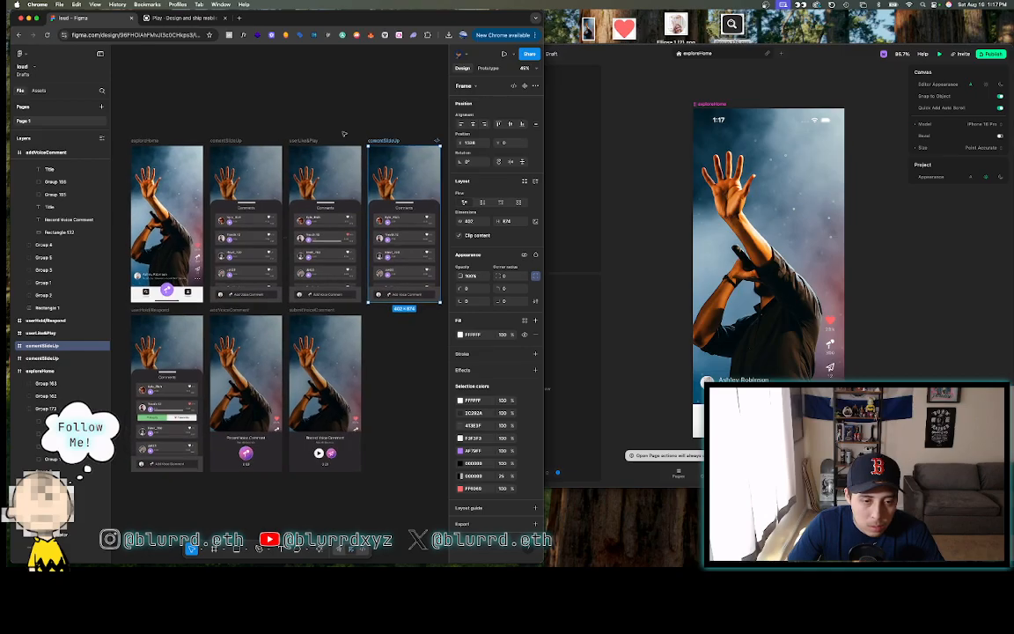
{"action": "left_click", "coordinate": [342, 102]}
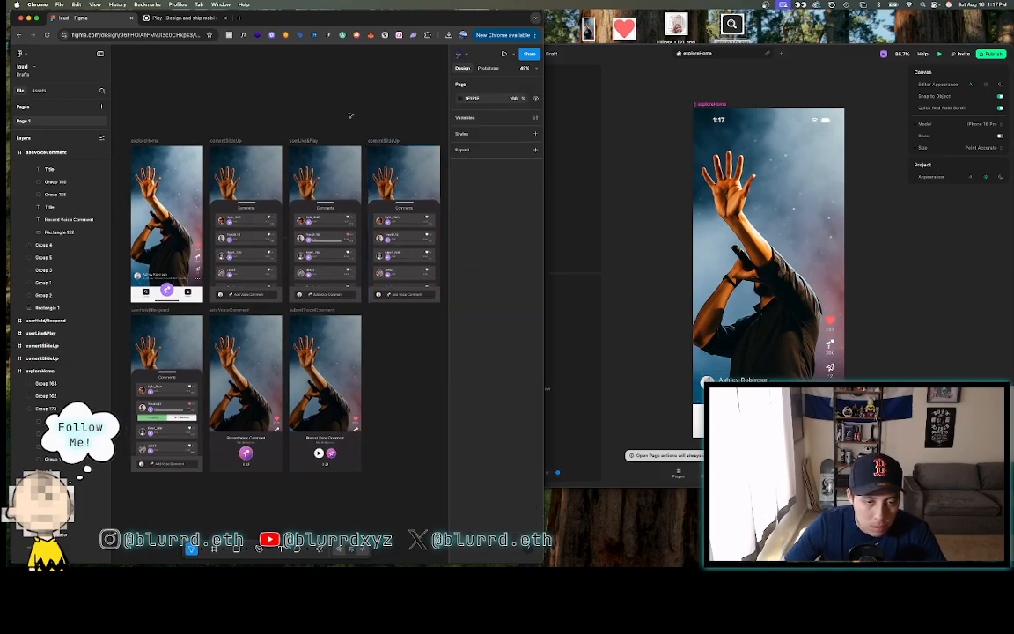
{"action": "left_click_drag", "start_coordinate": [606, 51], "coordinate": [606, 25]}
{"action": "scroll", "coordinate": [653, 217], "scroll_direction": "down", "scroll_amount": 5}
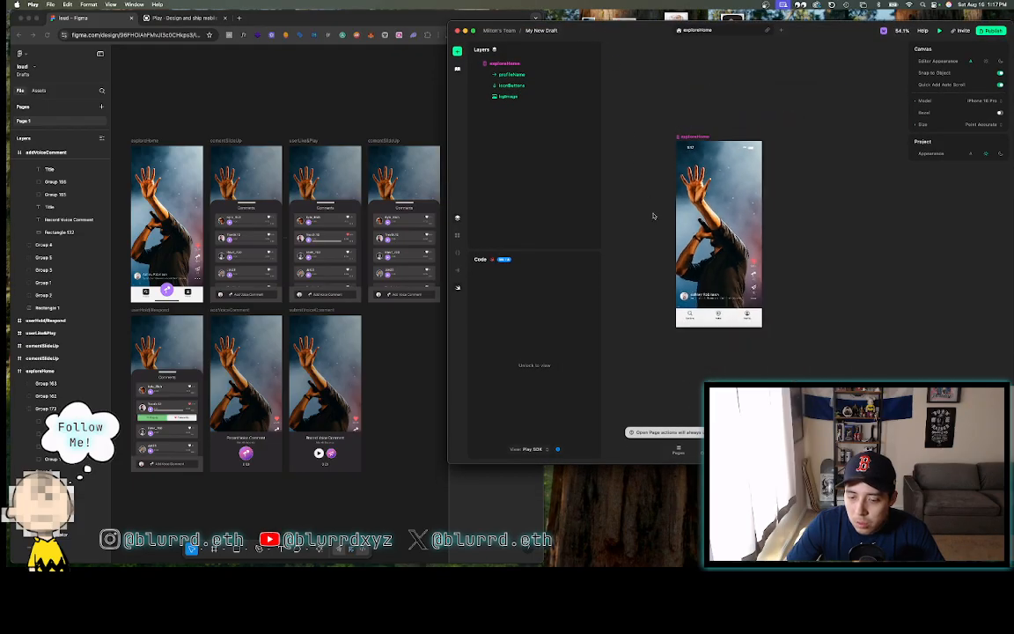
- Add a new blank page named commentSlideUp
{"action": "scroll", "coordinate": [654, 215], "scroll_direction": "up", "scroll_amount": 4}
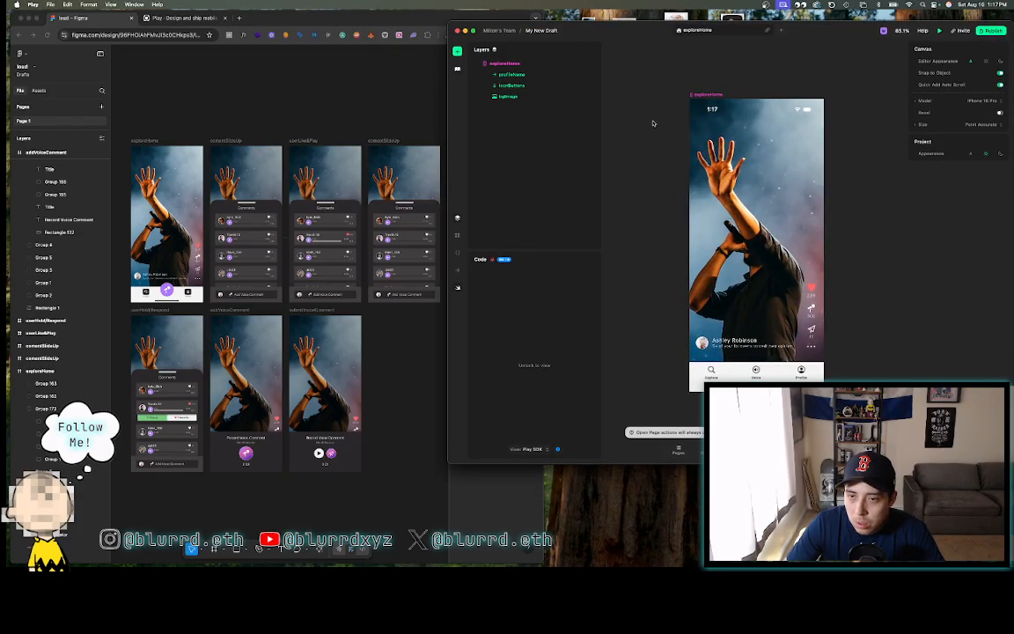
{"action": "left_click", "coordinate": [710, 93]}
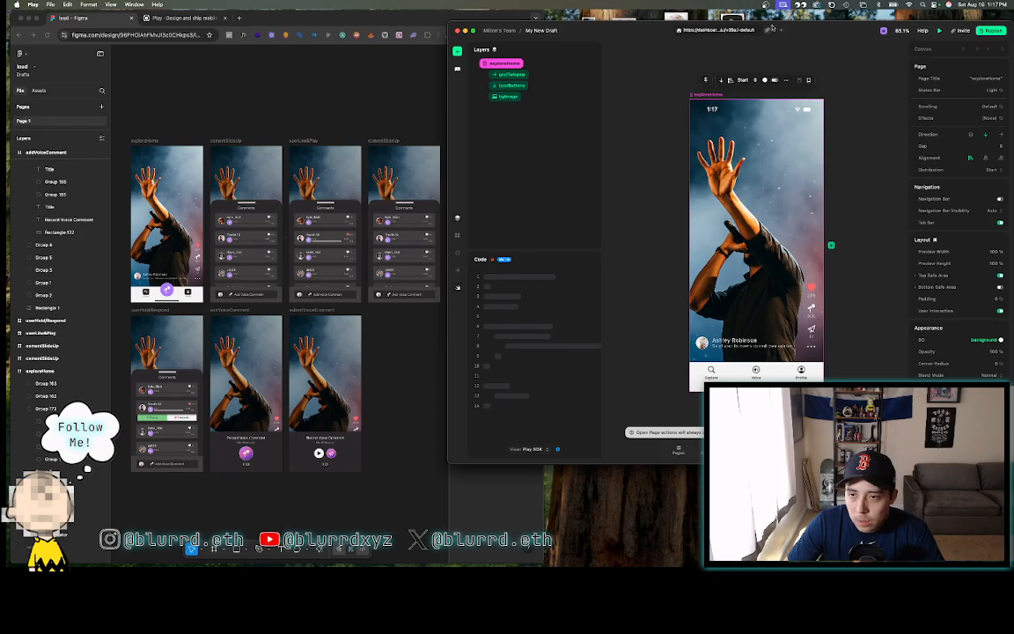
{"action": "left_click", "coordinate": [781, 31]}
{"action": "left_click", "coordinate": [763, 231]}
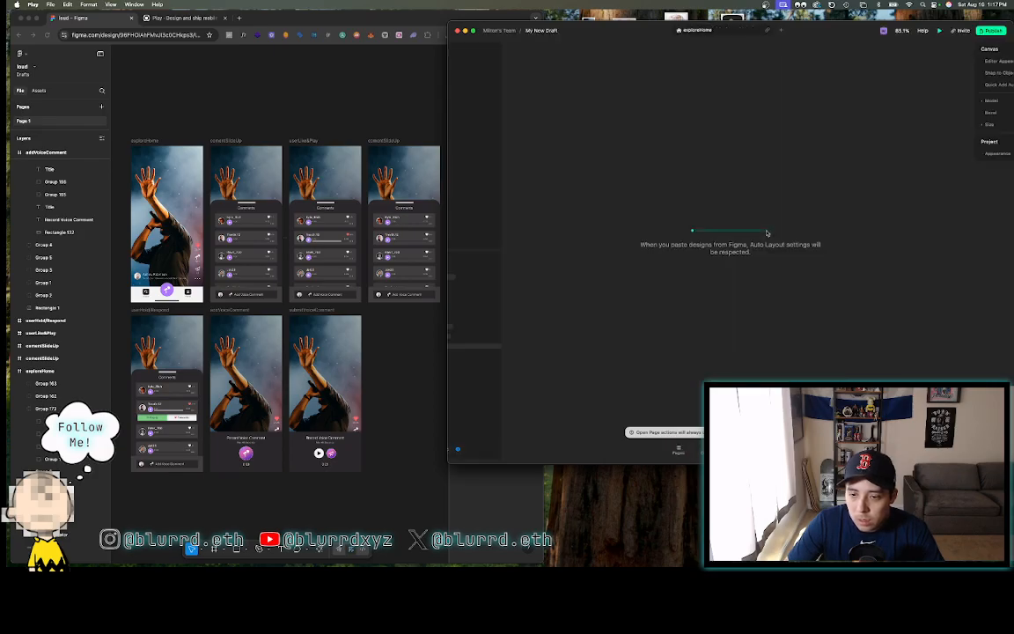
{"action": "double_click", "coordinate": [724, 29]}
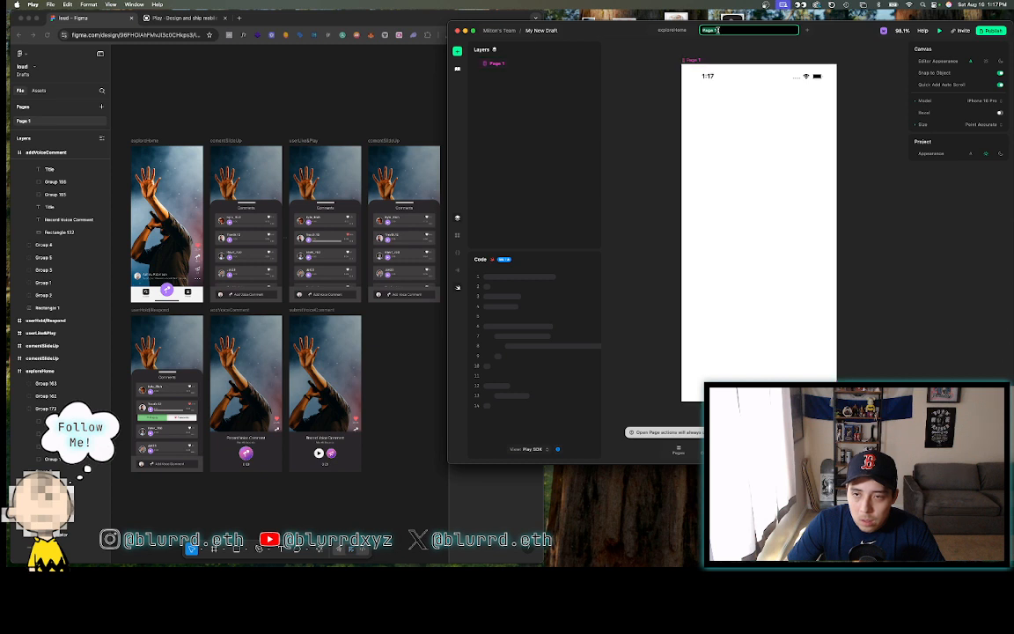
{"action": "type", "text": "e"}
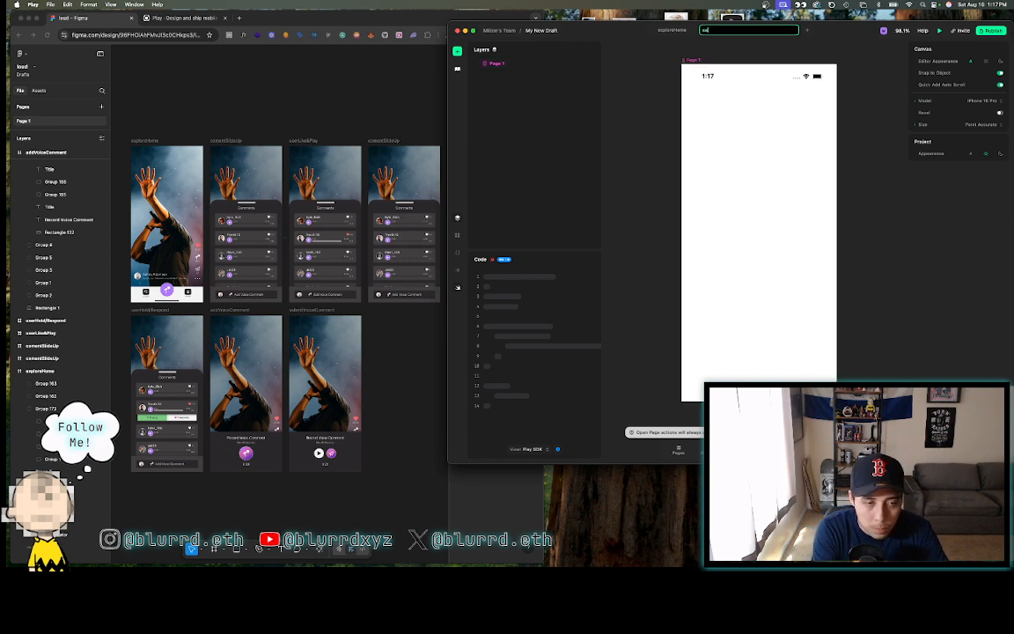
{"action": "type", "text": "ommentSlideU"}
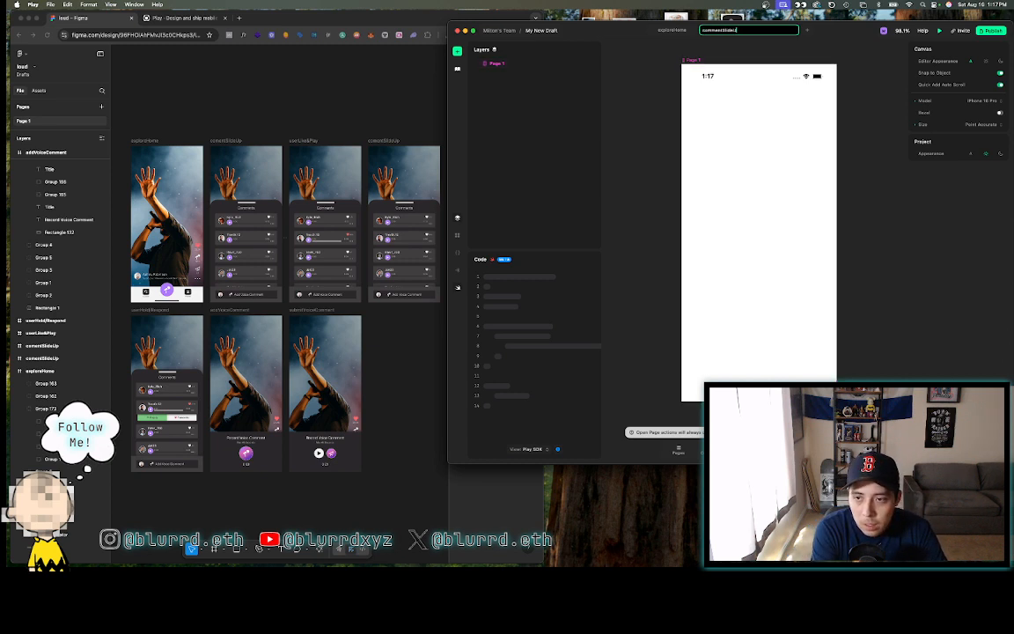
{"action": "type", "text": "p"}
{"action": "key", "text": "Return"}
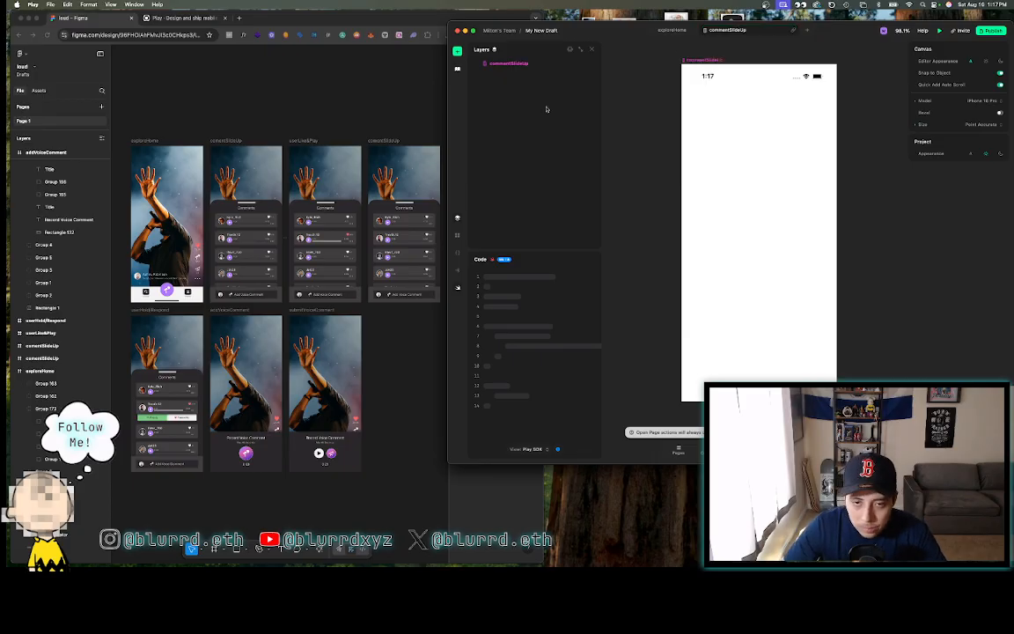
- Paste the concert-photo bgImage layer from exploreHome into the commentSlideUp page
{"action": "left_click", "coordinate": [673, 30]}
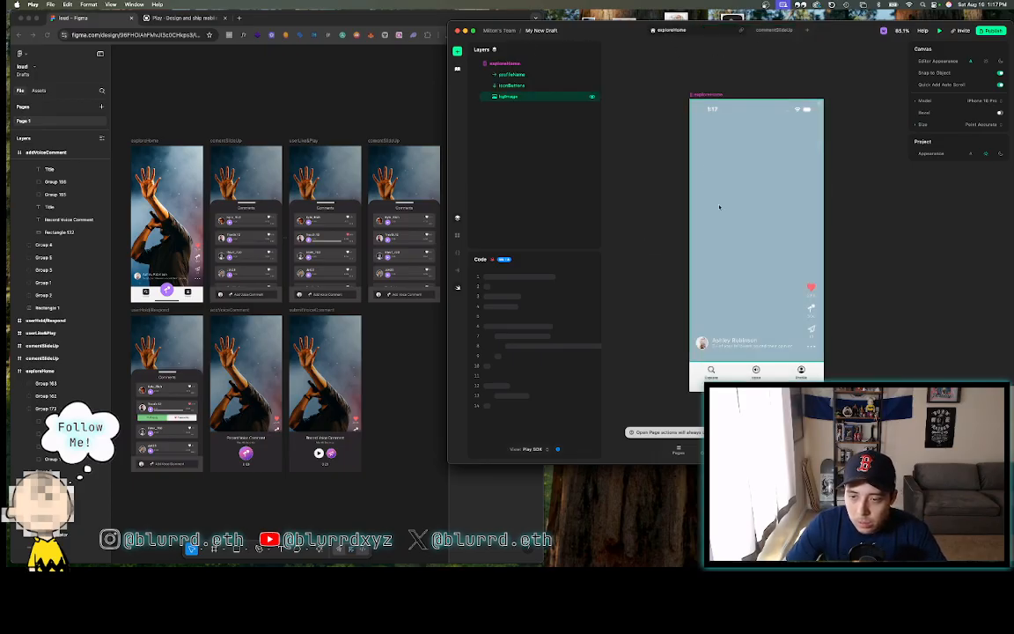
{"action": "left_click", "coordinate": [513, 97]}
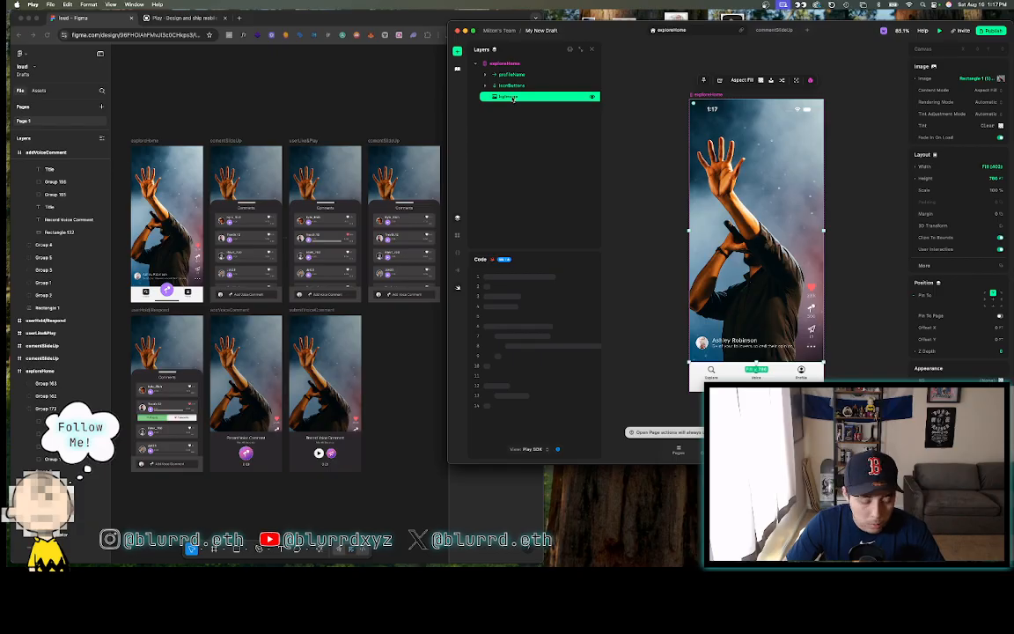
{"action": "left_click", "coordinate": [521, 64]}
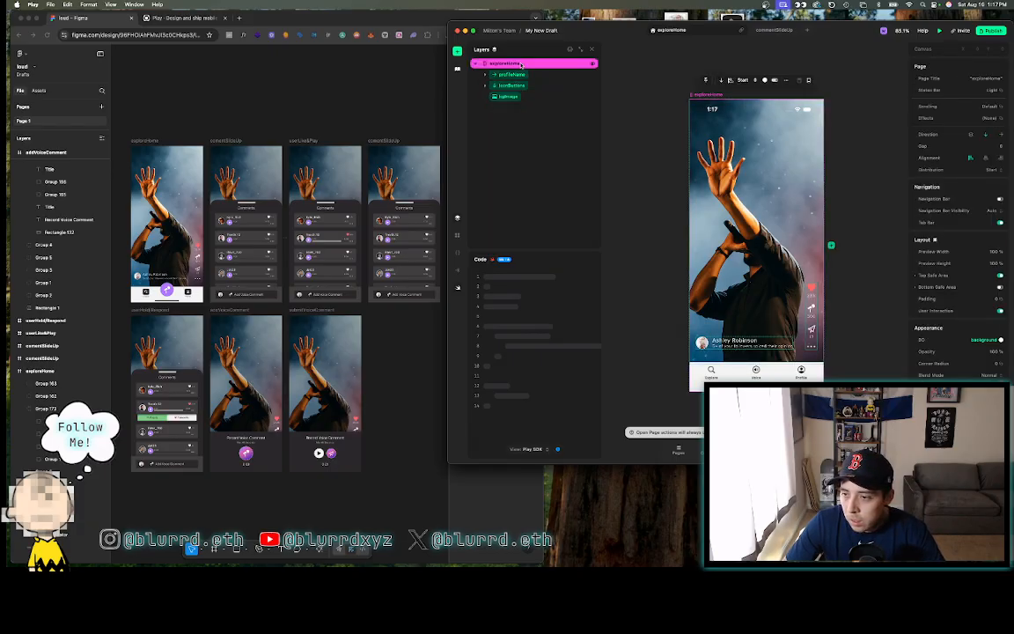
{"action": "left_click", "coordinate": [774, 32]}
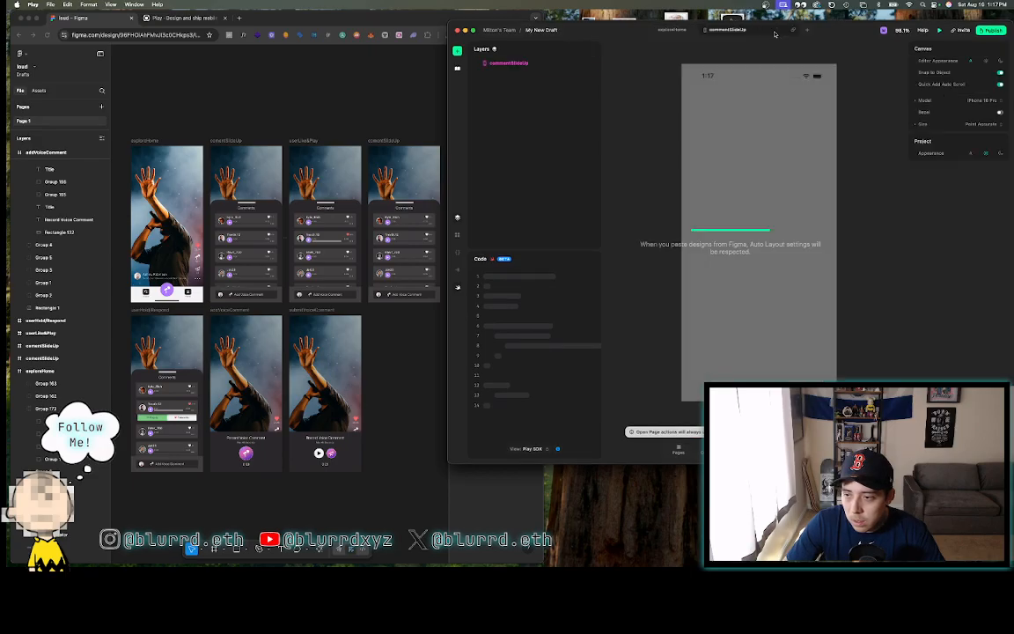
{"action": "left_click", "coordinate": [761, 120]}
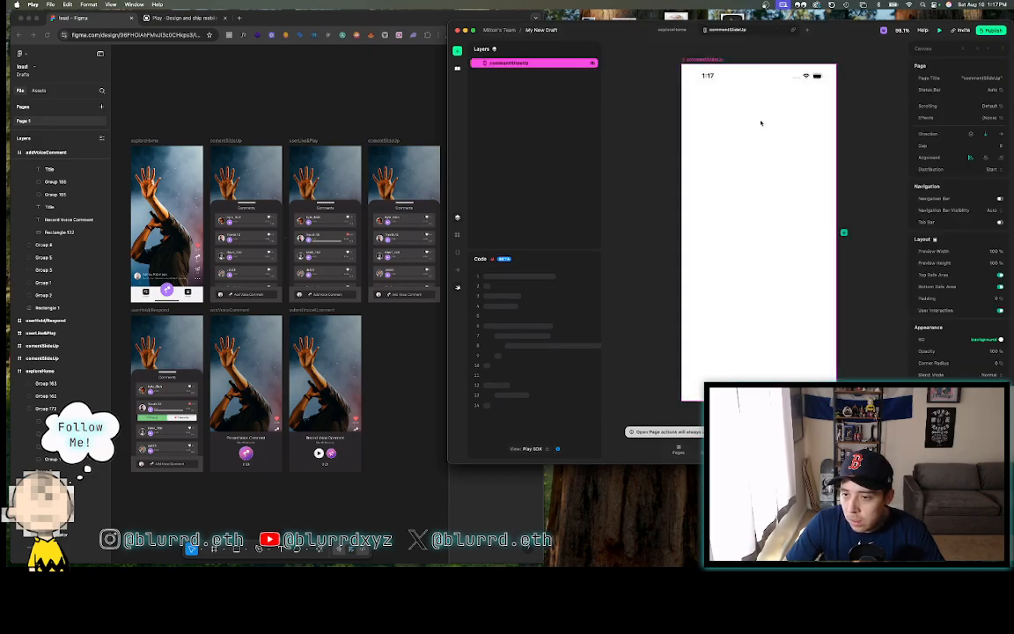
{"action": "key", "text": "super+v"}
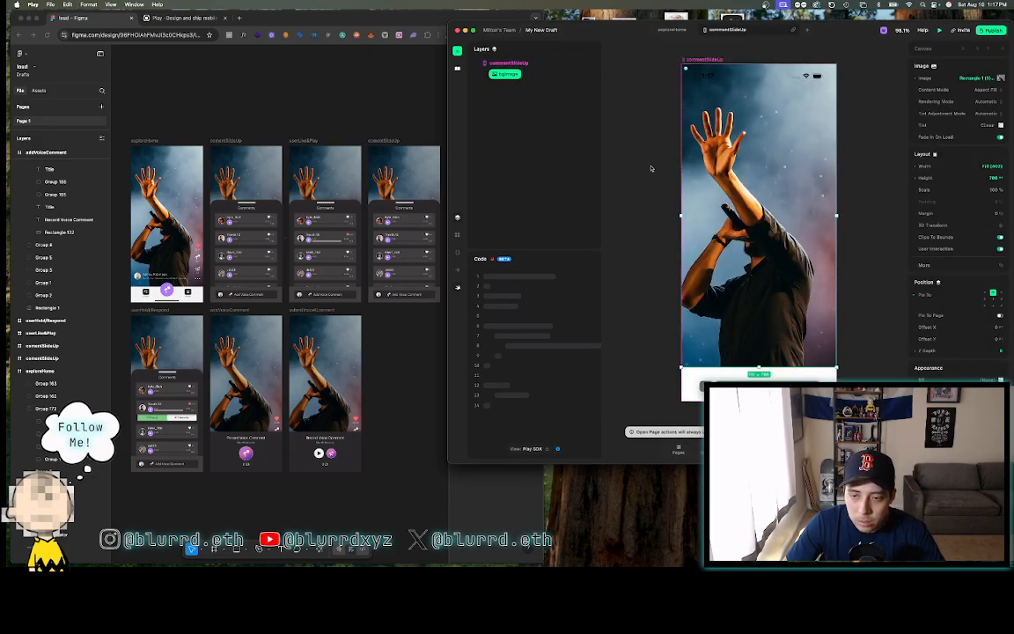
{"action": "left_click", "coordinate": [651, 169]}
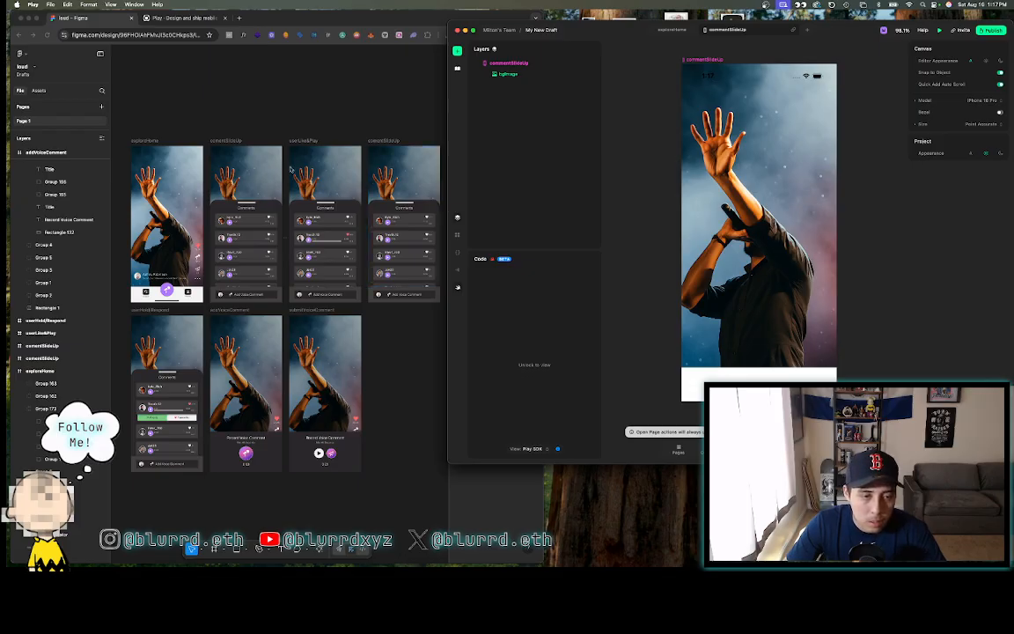
{"action": "left_click", "coordinate": [226, 166]}
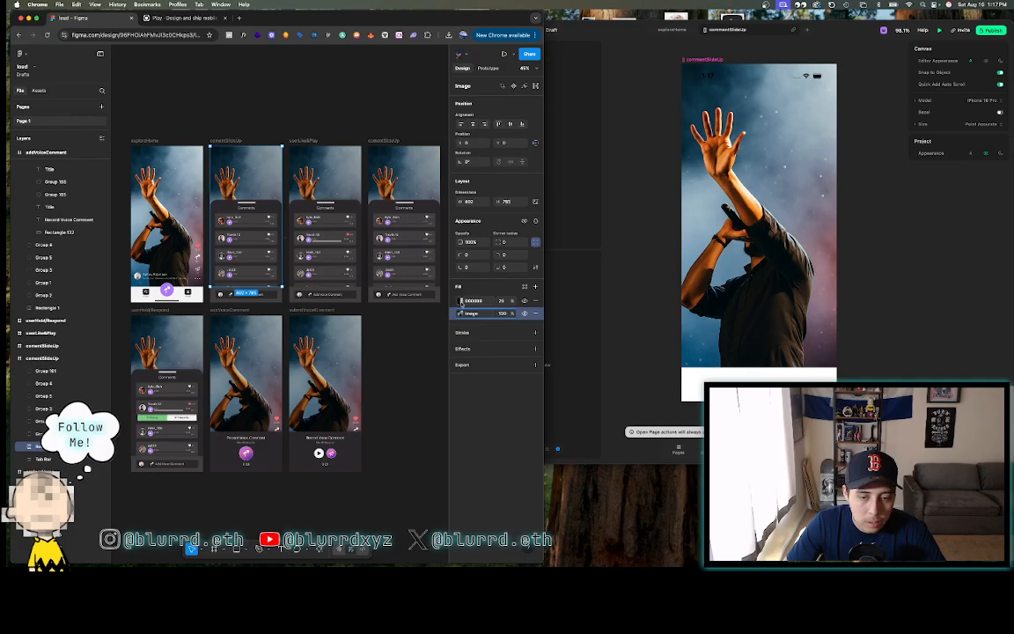
- Check the background's 000000 fill at 25% in Figma, then return to Play
{"action": "left_click", "coordinate": [145, 141]}
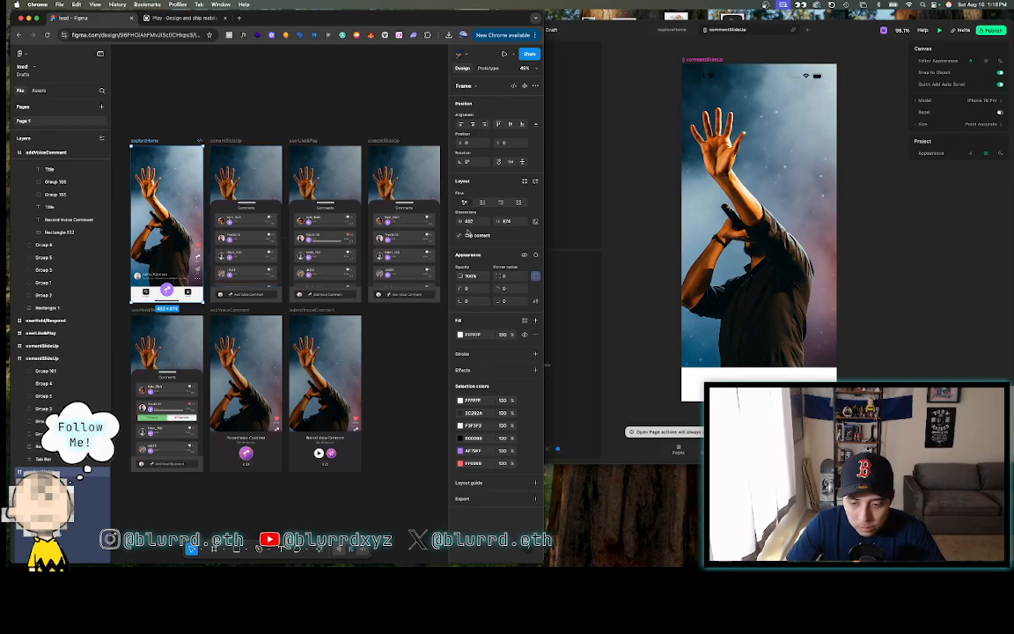
{"action": "left_click", "coordinate": [622, 300]}
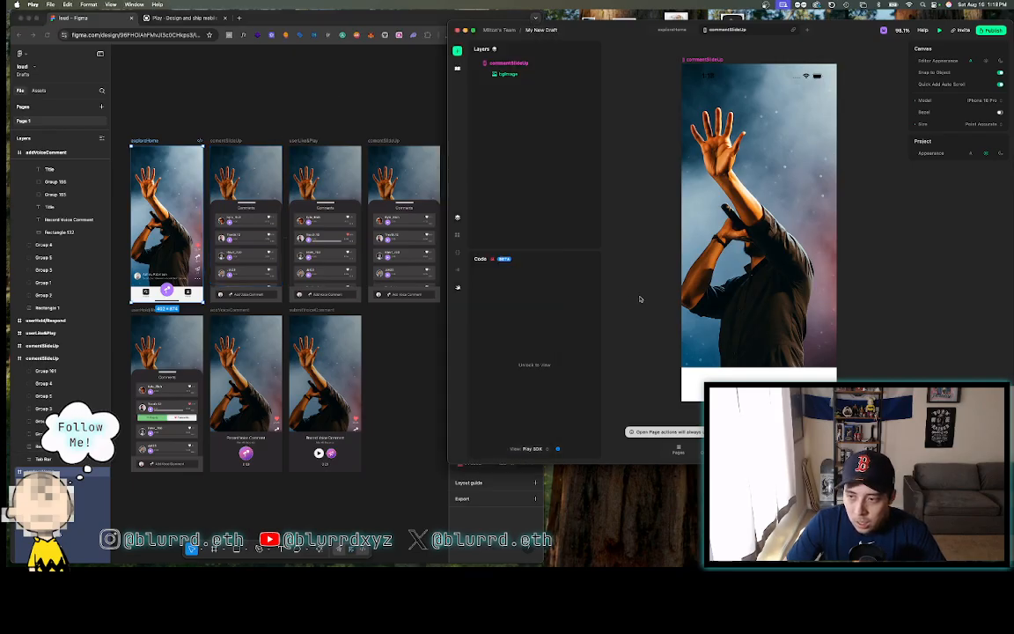
{"action": "left_click", "coordinate": [521, 74]}
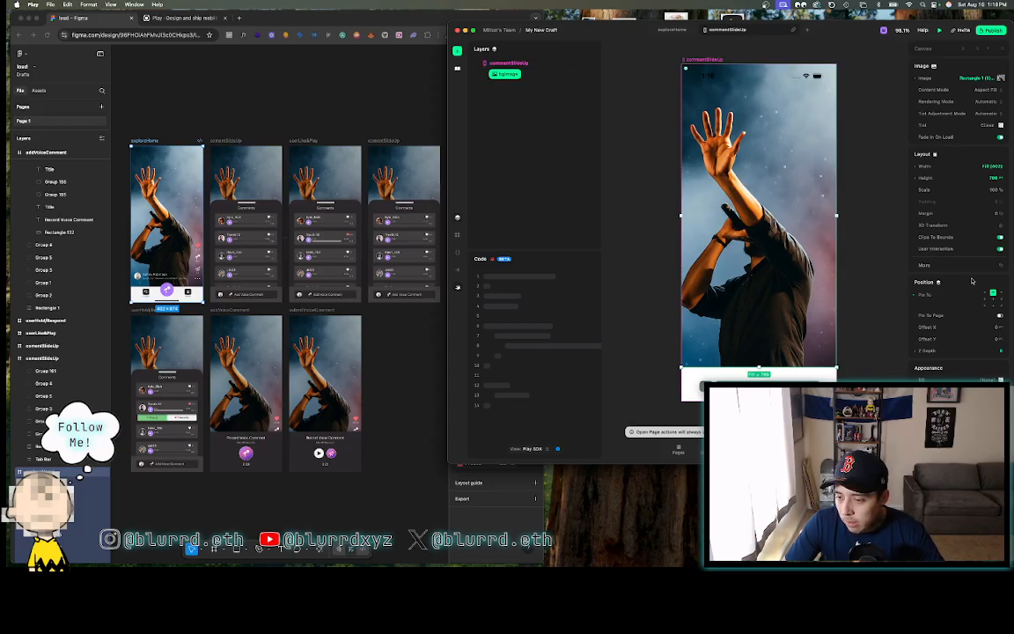
{"action": "scroll", "coordinate": [972, 281], "scroll_direction": "down", "scroll_amount": 1}
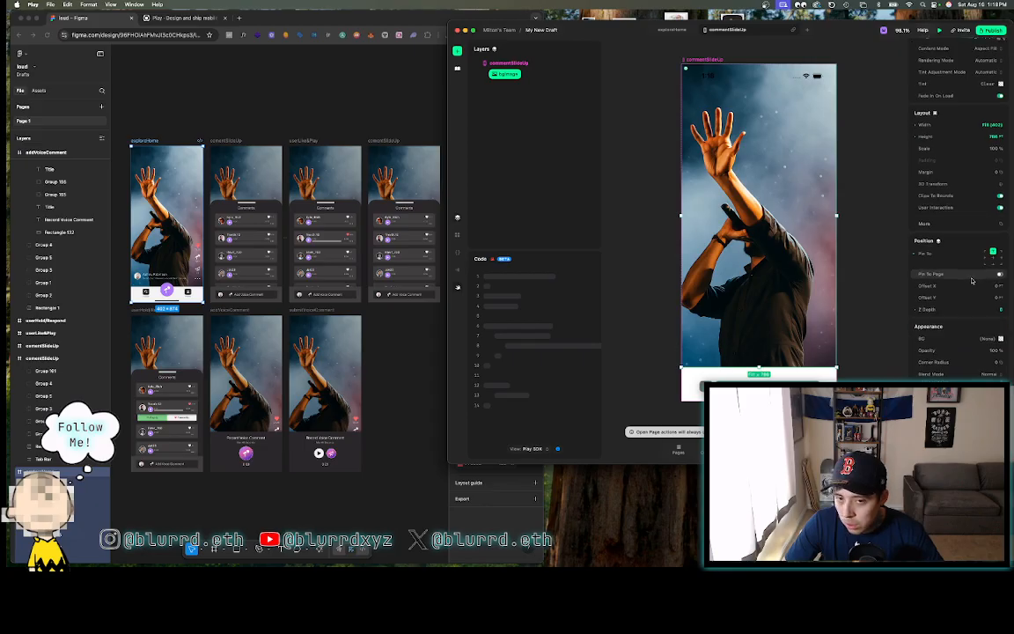
{"action": "left_click", "coordinate": [993, 338]}
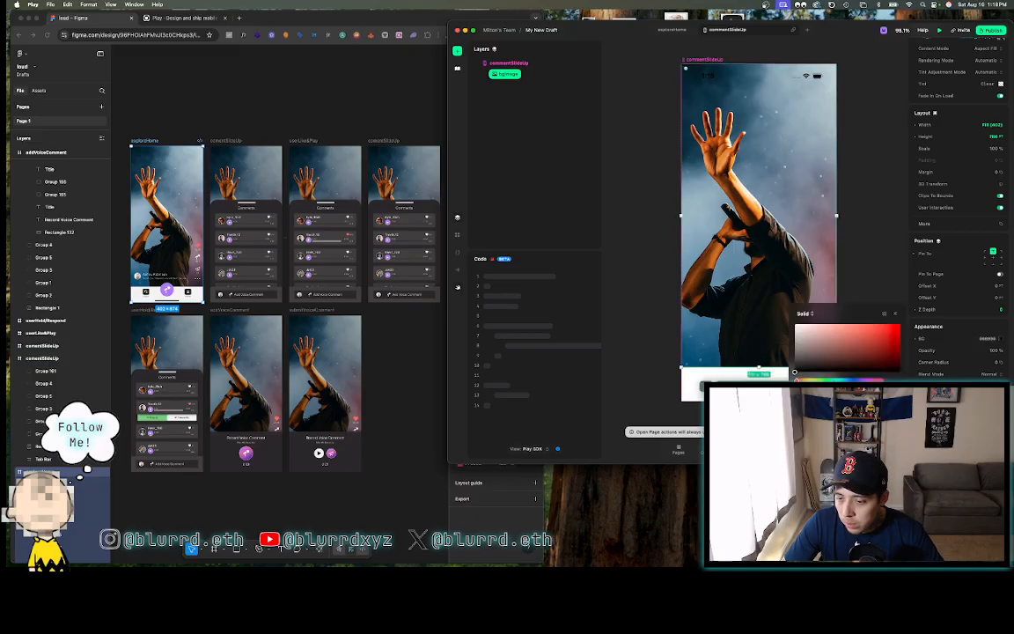
{"action": "left_click", "coordinate": [895, 313]}
{"action": "left_click", "coordinate": [916, 339]}
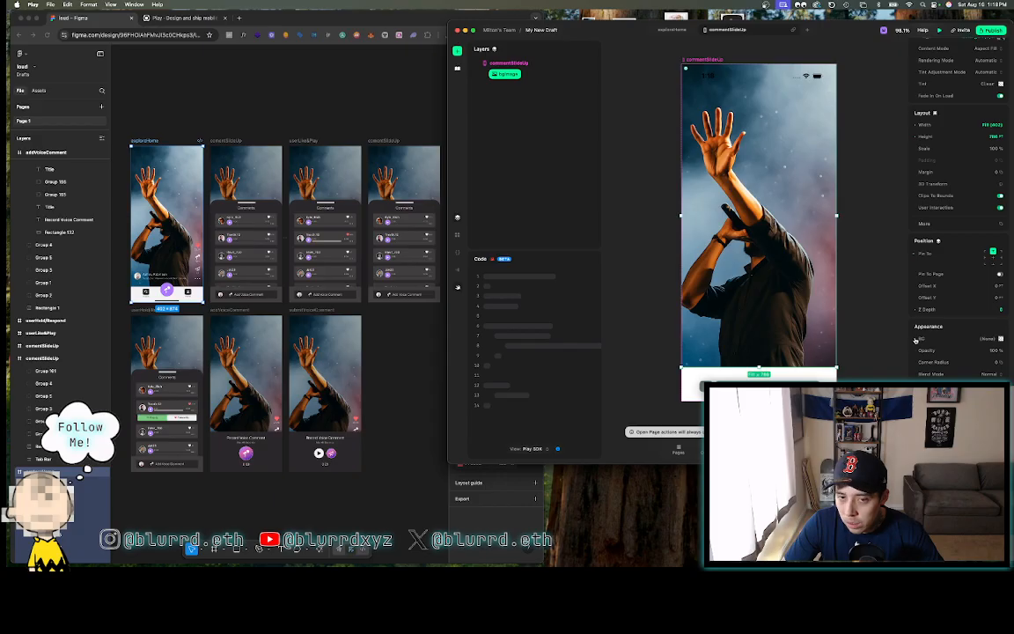
{"action": "scroll", "coordinate": [951, 230], "scroll_direction": "up", "scroll_amount": 2}
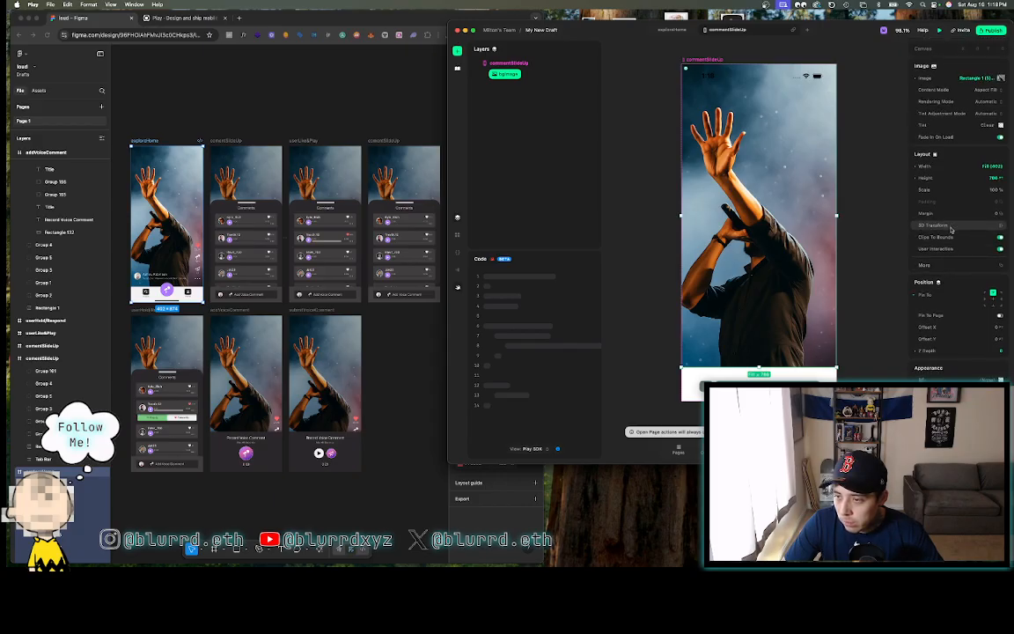
{"action": "key", "text": "Escape"}
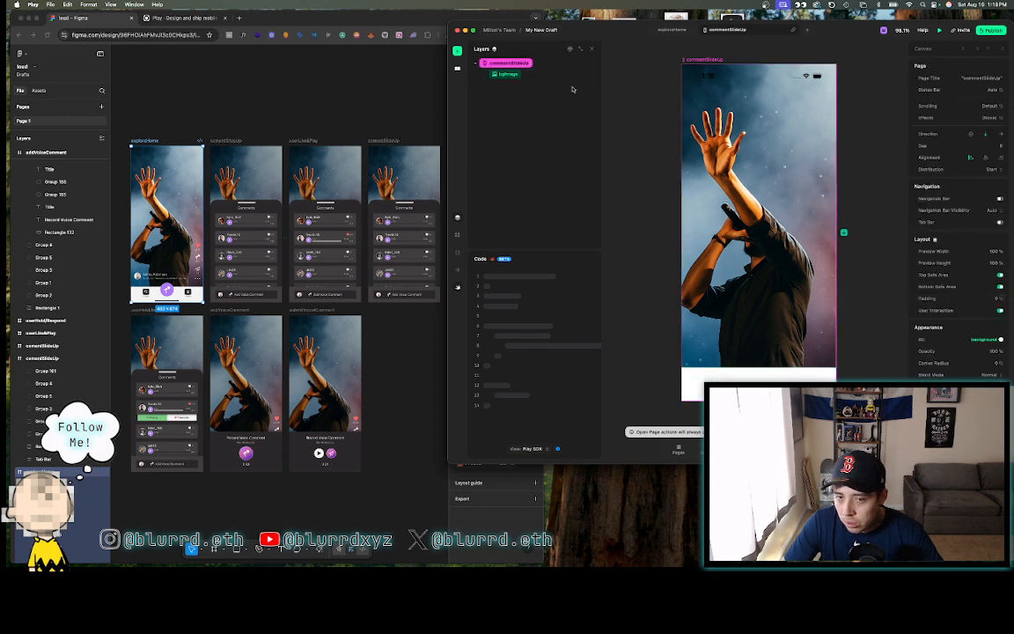
{"action": "left_click", "coordinate": [506, 74]}
- Set the black overlay fill to 30% on commentSlideUp, userLikePlay, fourth-frame and userHold/Respond background images
{"action": "left_click", "coordinate": [313, 110]}
{"action": "left_click", "coordinate": [241, 128]}
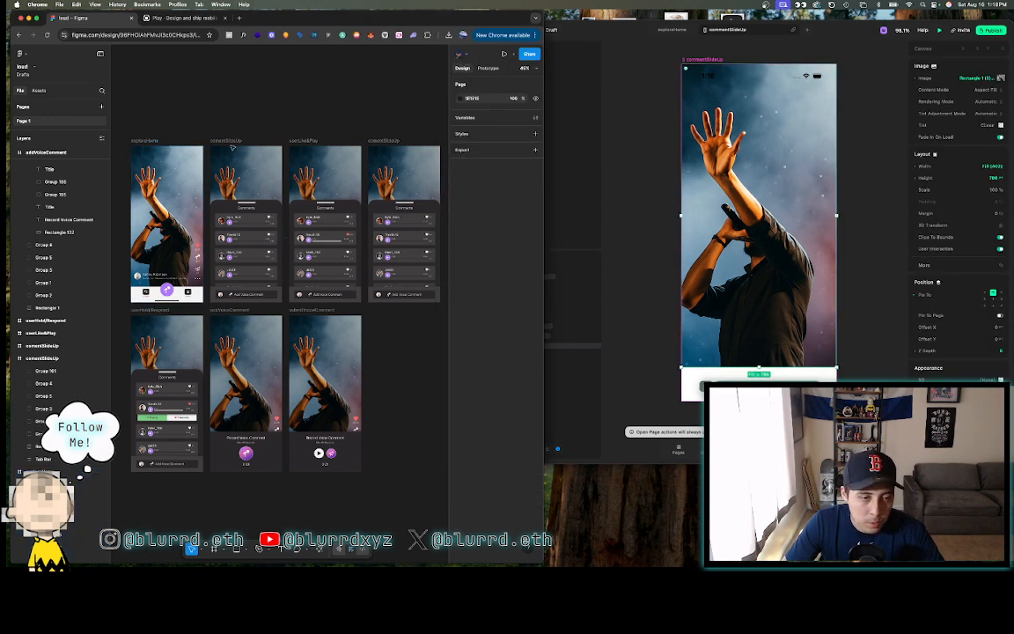
{"action": "left_click", "coordinate": [229, 153]}
{"action": "left_click", "coordinate": [473, 300]}
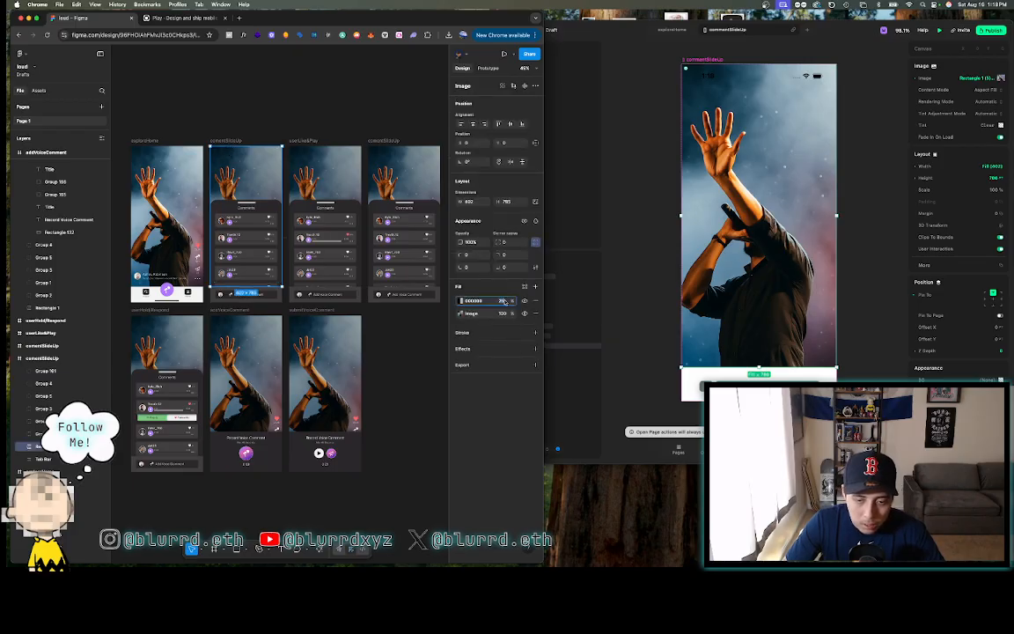
{"action": "key", "text": "Return"}
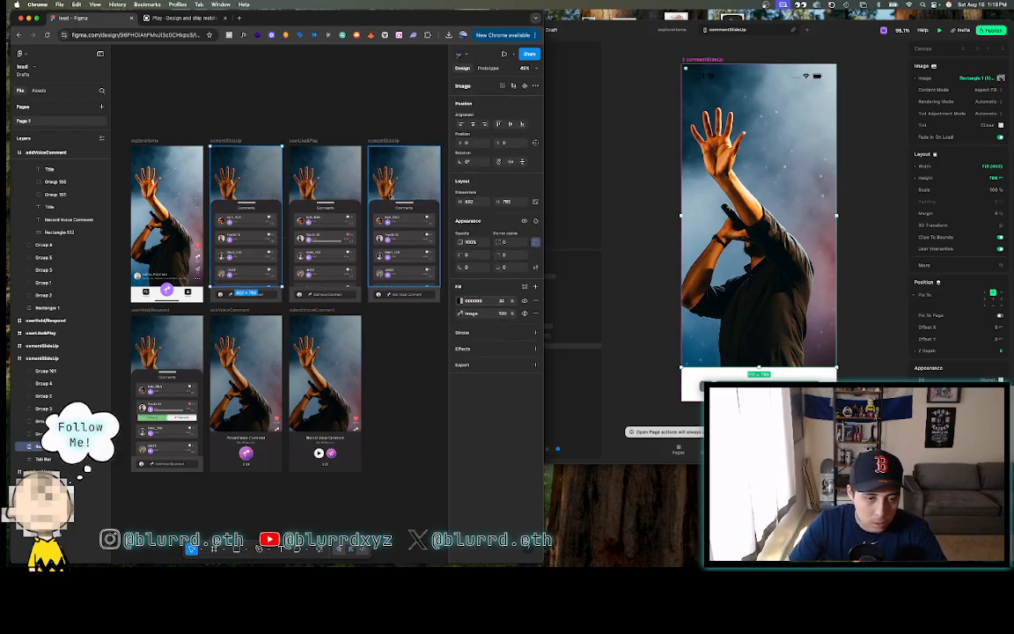
{"action": "left_click", "coordinate": [296, 151]}
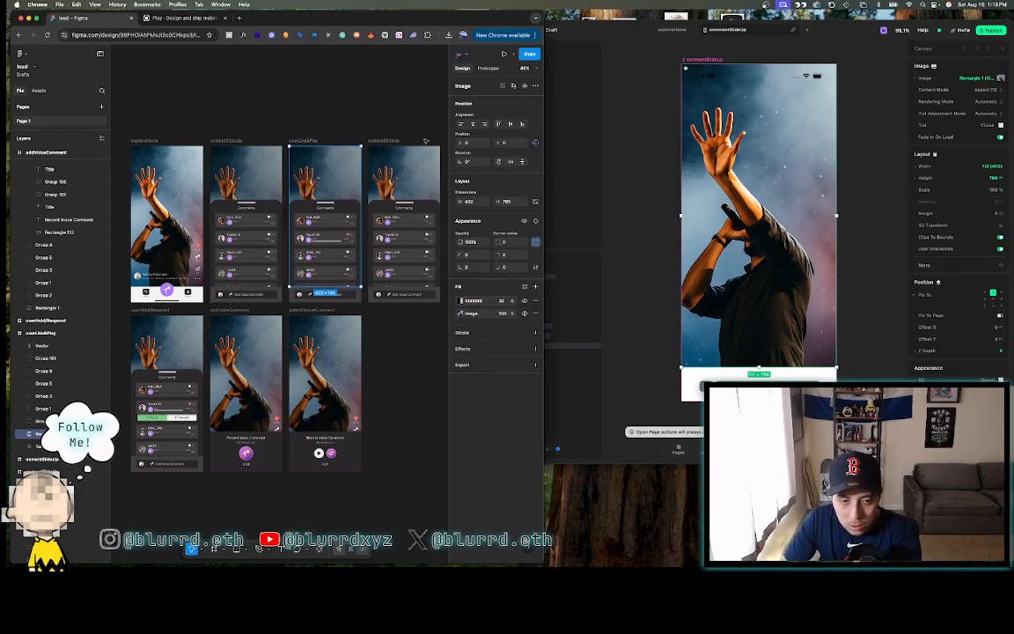
{"action": "left_click", "coordinate": [413, 151]}
{"action": "left_click", "coordinate": [504, 302]}
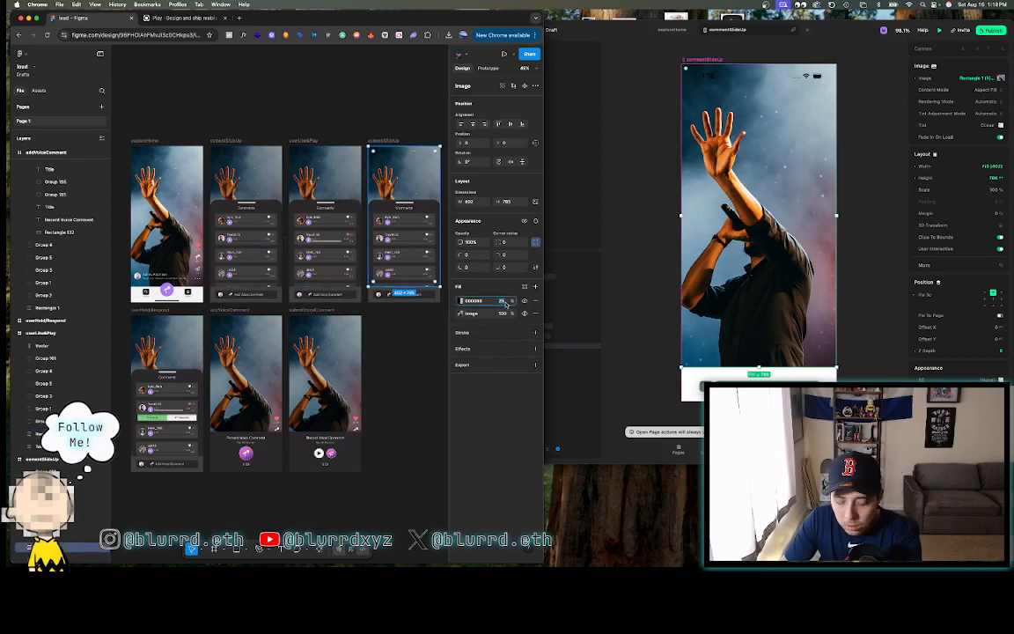
{"action": "type", "text": "30"}
{"action": "key", "text": "Return"}
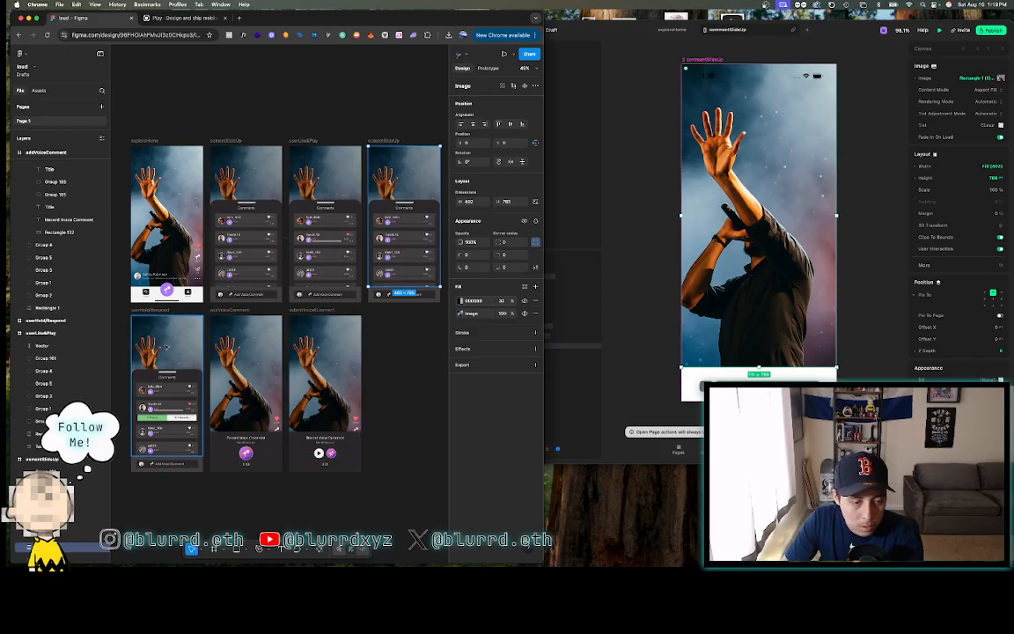
{"action": "left_click", "coordinate": [169, 351]}
{"action": "left_click", "coordinate": [502, 301]}
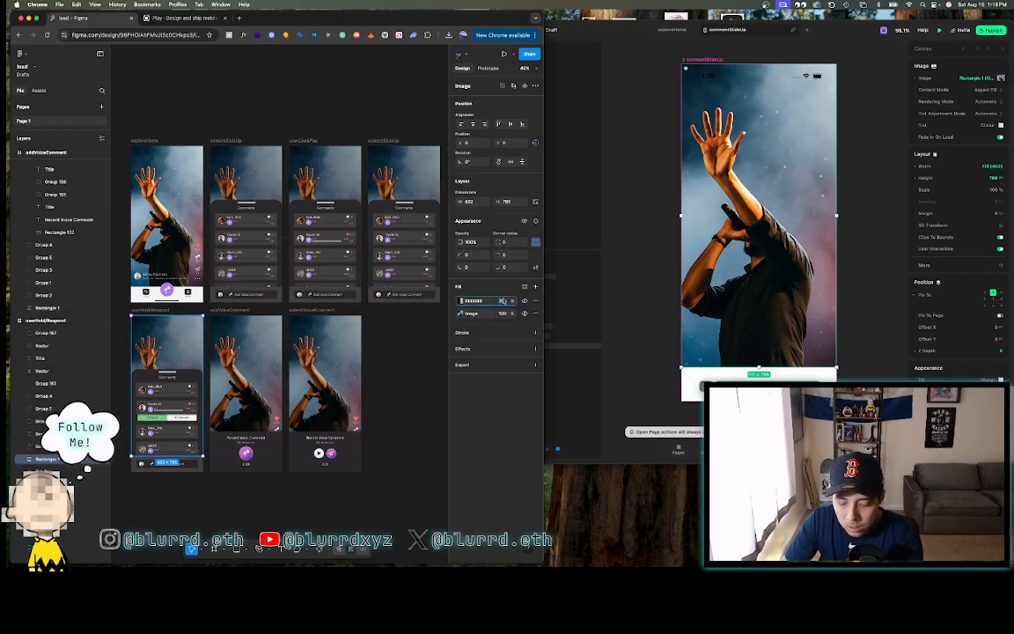
{"action": "type", "text": "30"}
{"action": "left_click", "coordinate": [239, 109]}
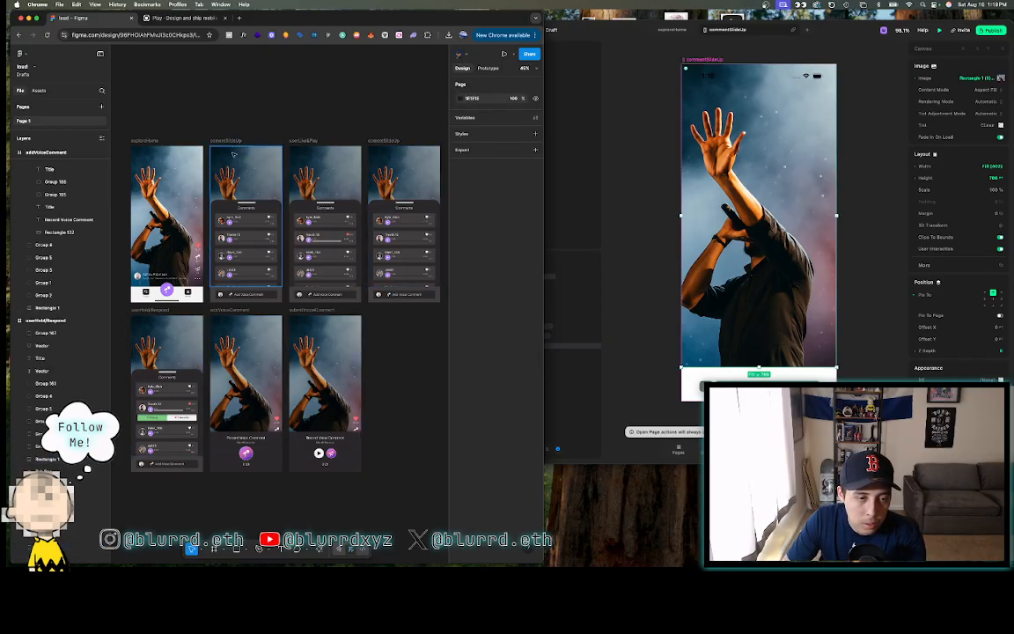
- Export Rectangle 1 as a 1.5x JPEG and drag the downloaded file toward Play
{"action": "left_click", "coordinate": [232, 165]}
{"action": "left_click", "coordinate": [464, 364]}
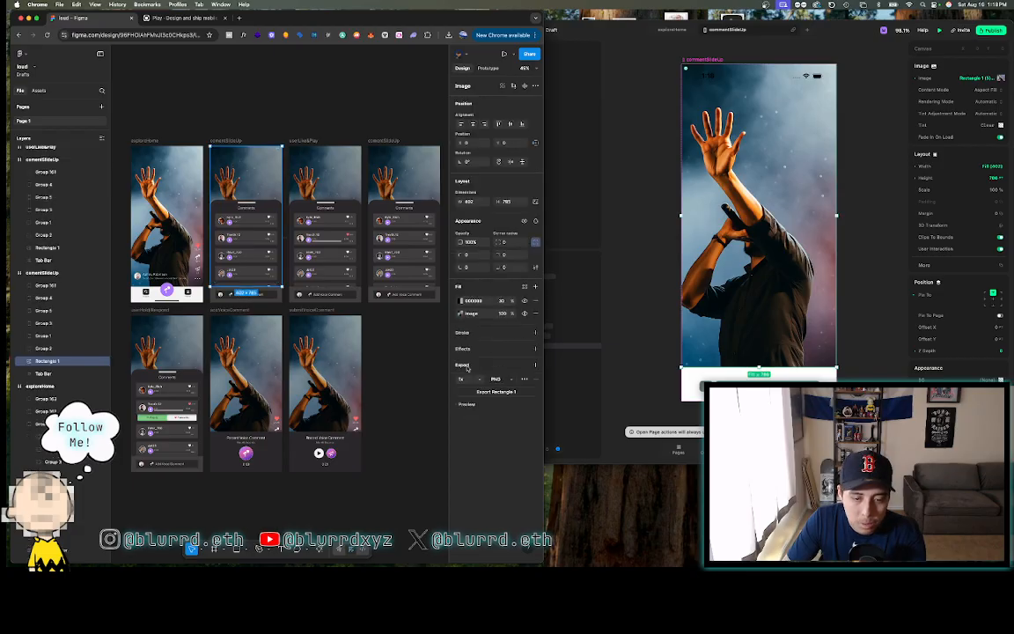
{"action": "left_click", "coordinate": [502, 379]}
{"action": "left_click", "coordinate": [502, 388]}
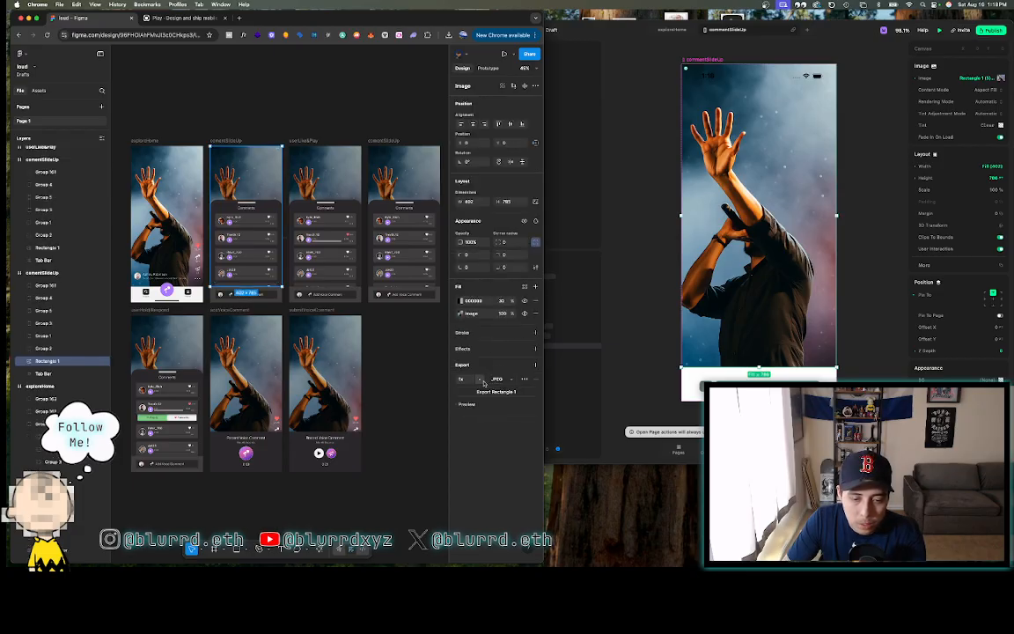
{"action": "left_click", "coordinate": [478, 379]}
{"action": "left_click", "coordinate": [476, 388]}
{"action": "left_click", "coordinate": [496, 391]}
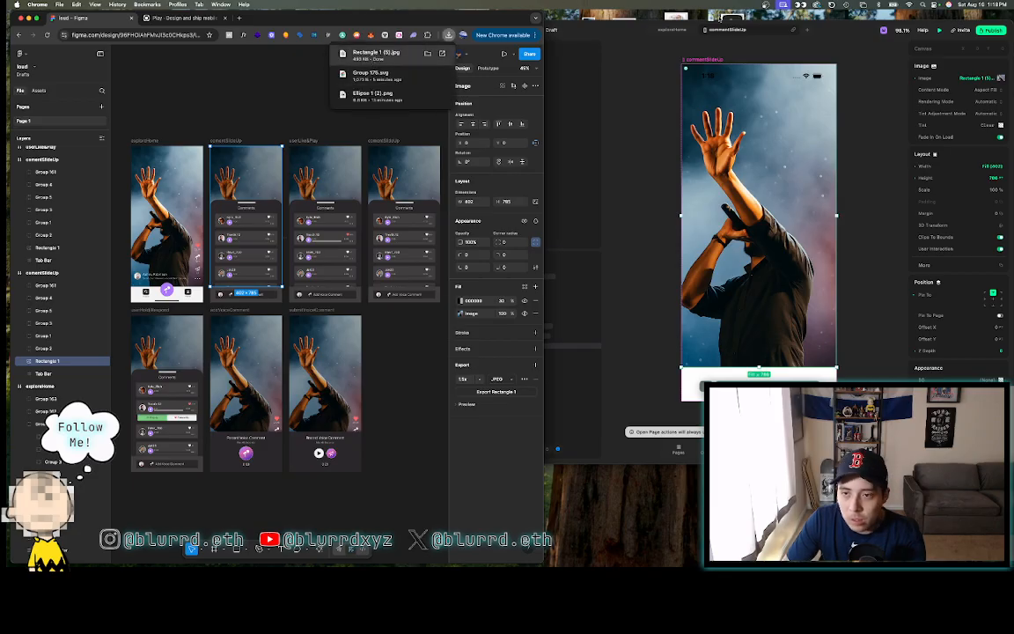
{"action": "left_click_drag", "start_coordinate": [374, 54], "coordinate": [733, 511]}
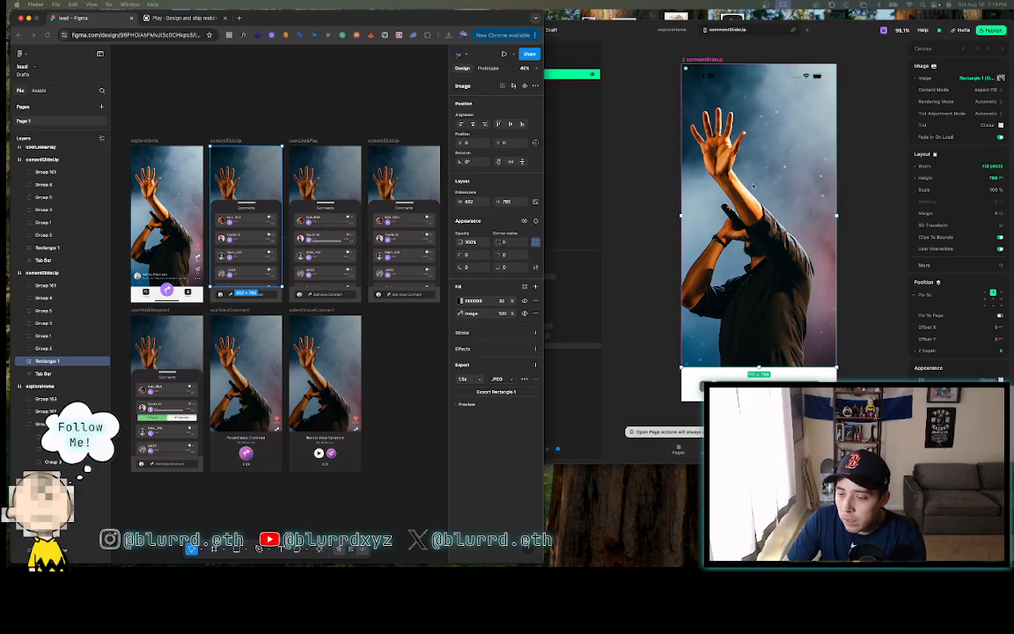
- Bring Play forward and select the commentSlideUp page's bgImage layer
{"action": "left_click", "coordinate": [637, 30]}
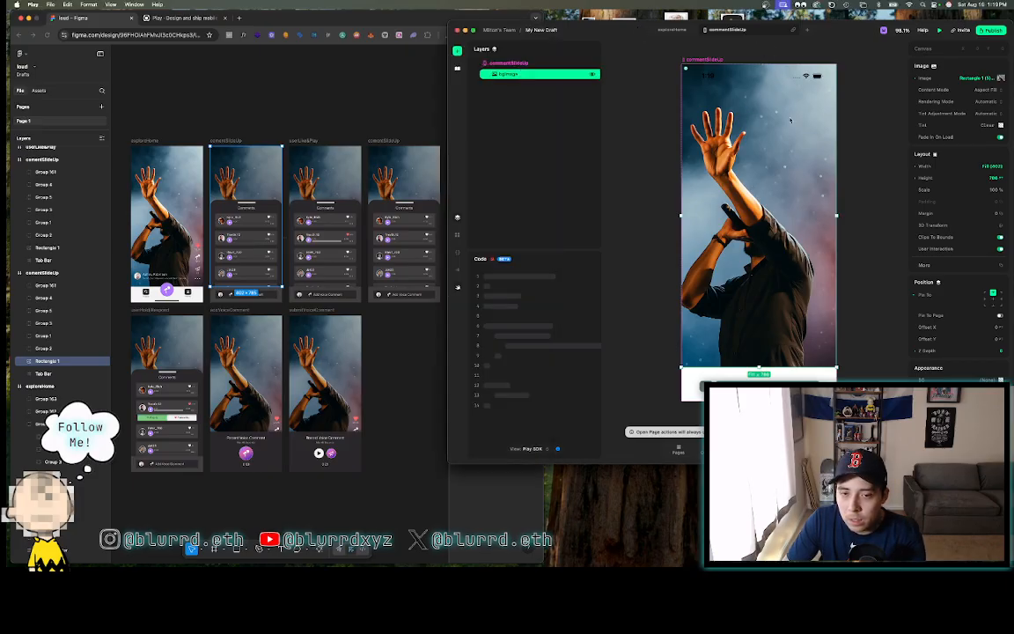
{"action": "left_click", "coordinate": [1000, 79]}
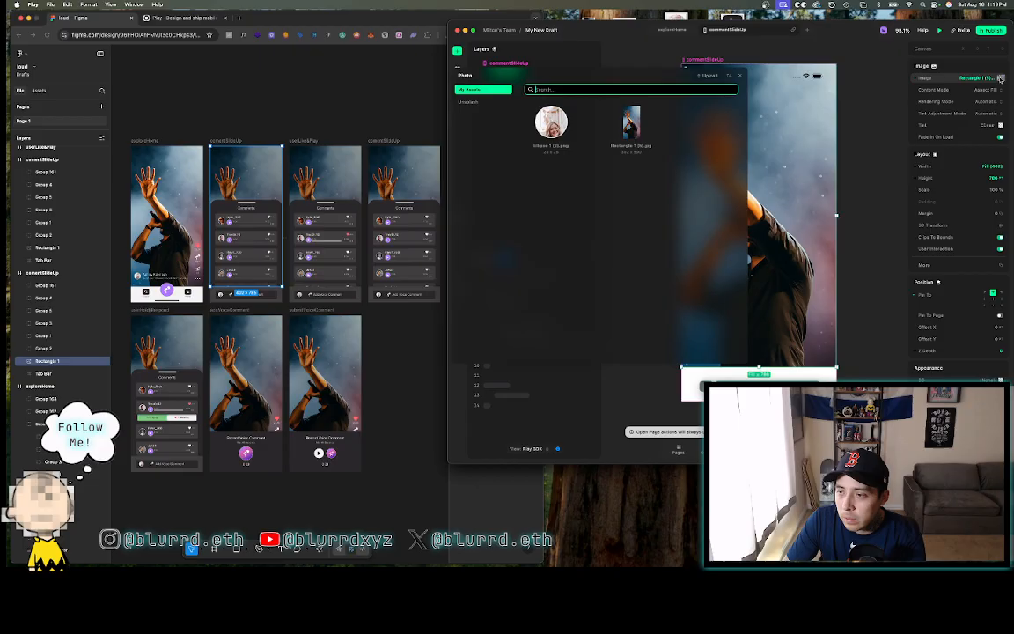
{"action": "left_click", "coordinate": [741, 76]}
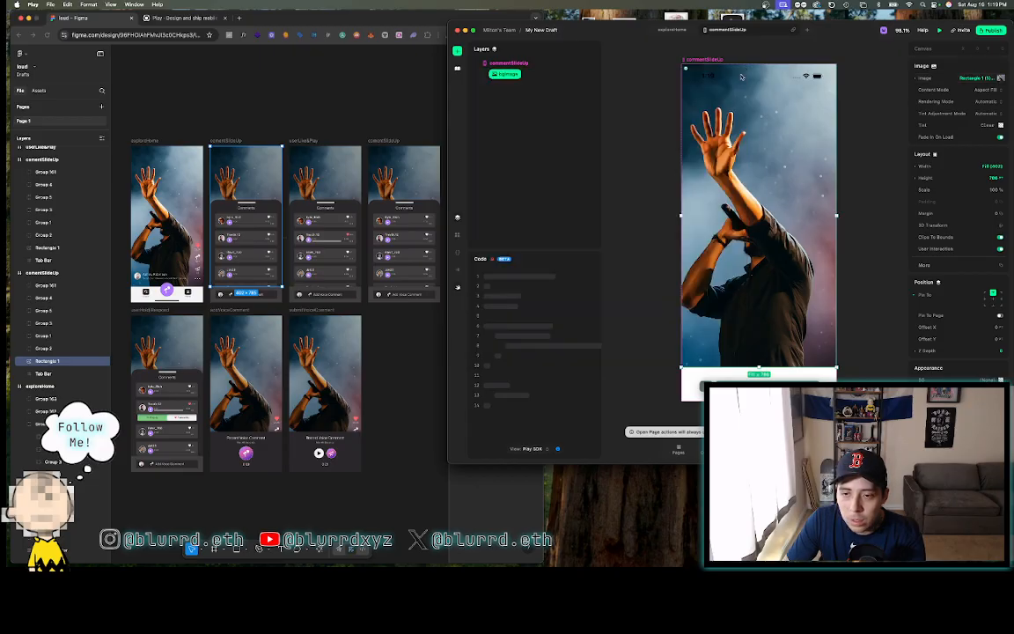
{"action": "left_click", "coordinate": [520, 75]}
{"action": "left_click", "coordinate": [505, 64]}
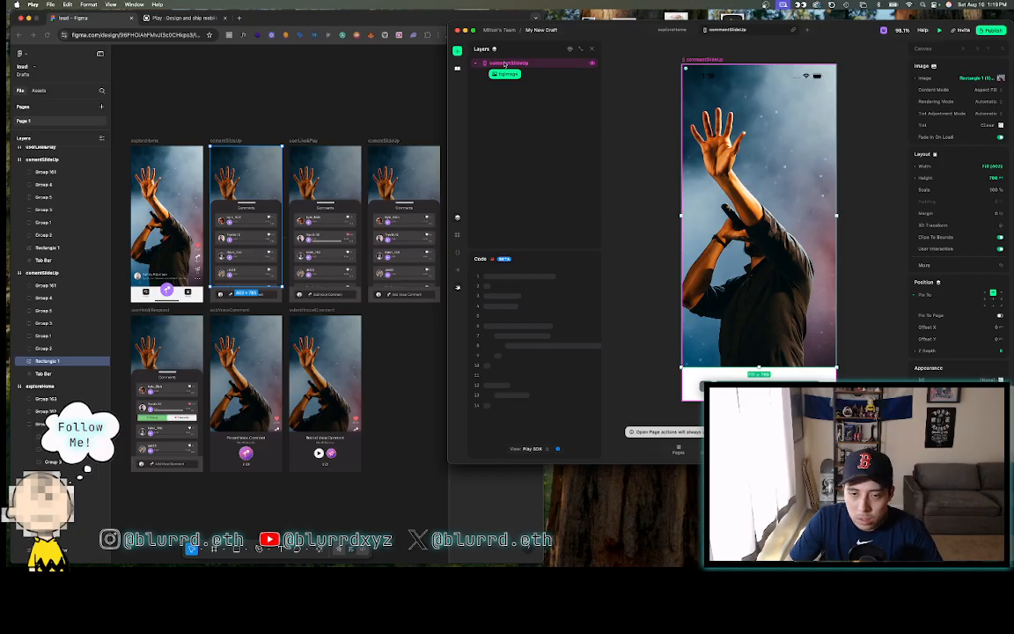
{"action": "left_click", "coordinate": [499, 76]}
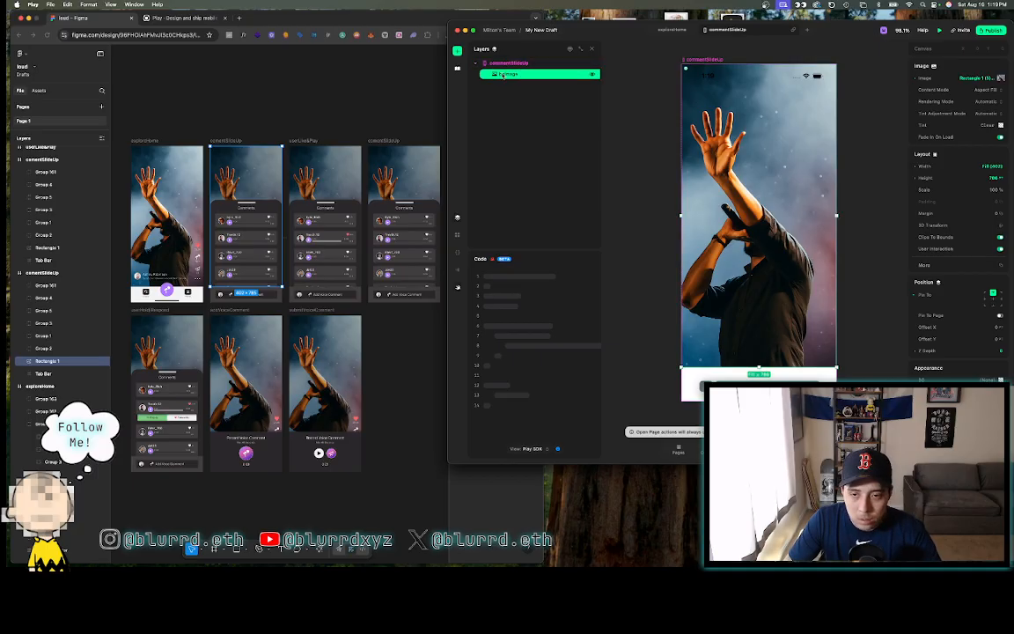
- Upload Rectangle 1 (5) copy.jpg as the bgImage photo, then go to explorerHome
{"action": "double_click", "coordinate": [503, 76]}
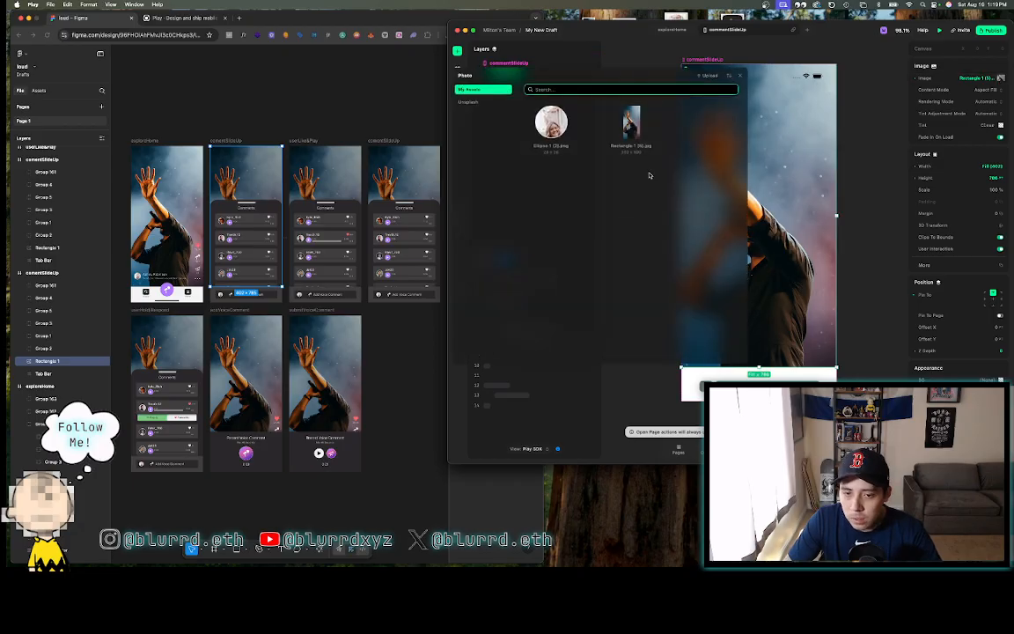
{"action": "left_click", "coordinate": [710, 75]}
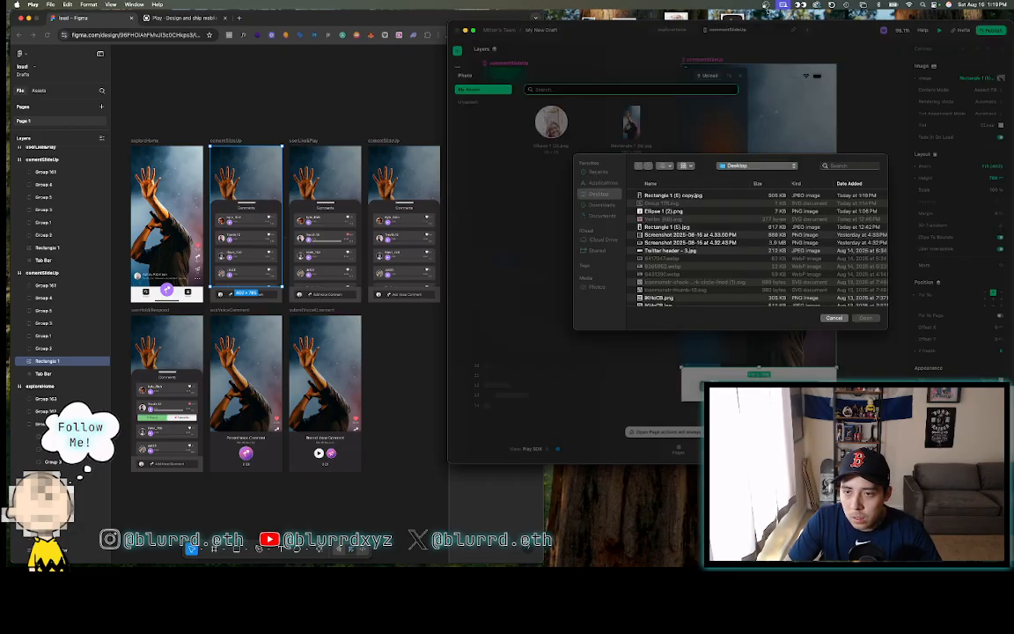
{"action": "left_click_drag", "start_coordinate": [732, 17], "coordinate": [685, 307]}
{"action": "left_click", "coordinate": [859, 316]}
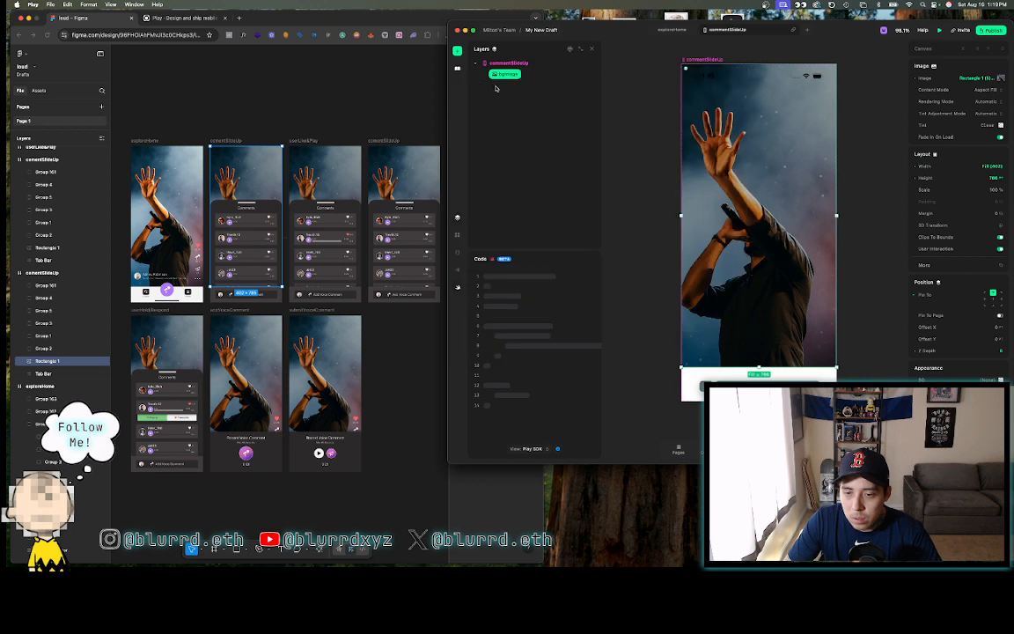
{"action": "left_click", "coordinate": [678, 32]}
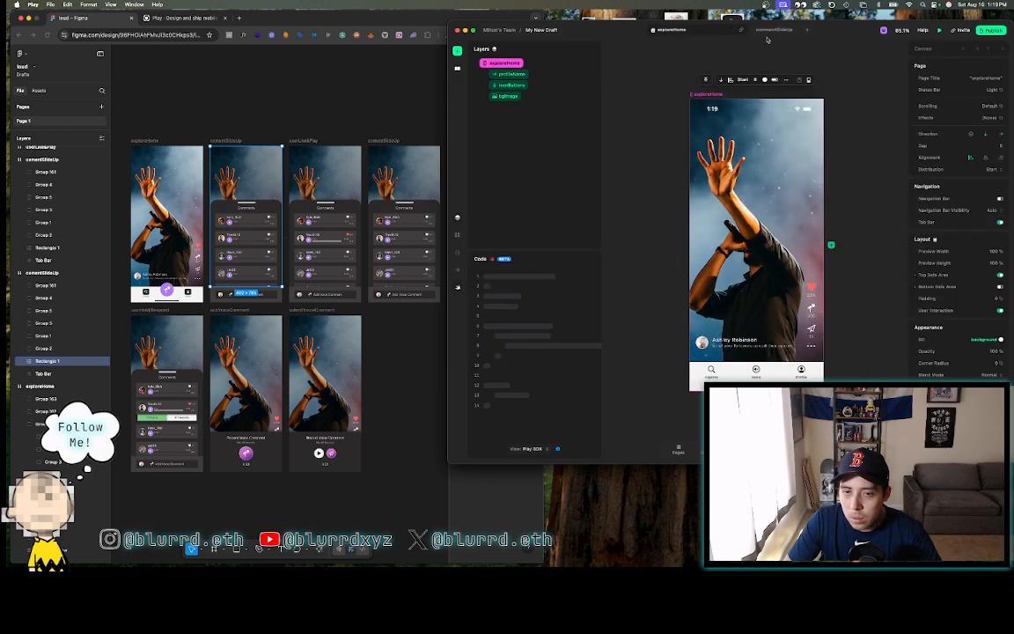
- View commentSlideUp's darkened background in Play, then bring Figma forward to compare frames
{"action": "left_click", "coordinate": [546, 96]}
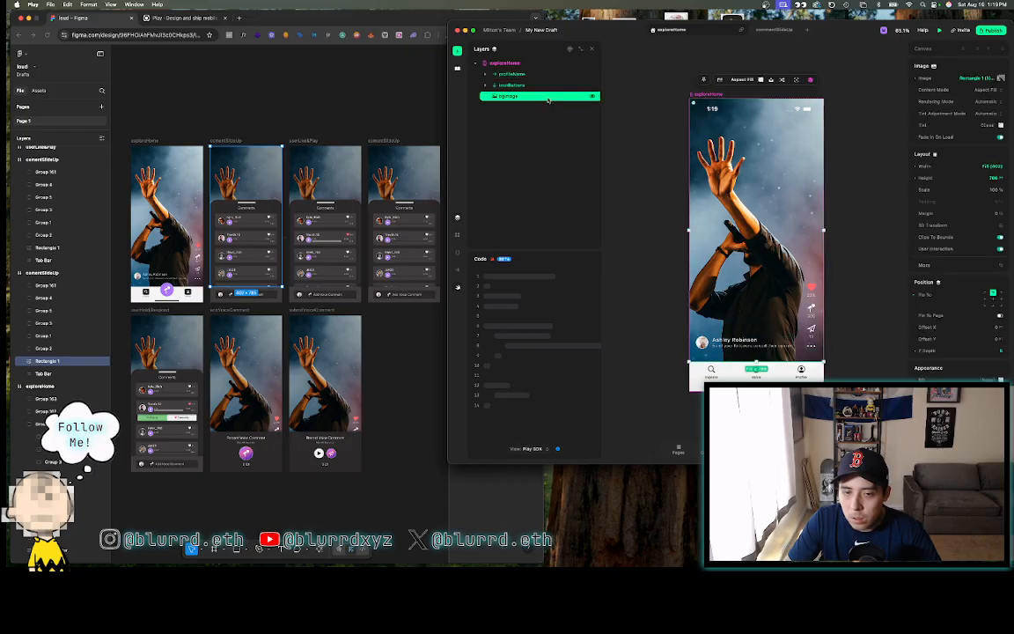
{"action": "left_click", "coordinate": [771, 33]}
{"action": "left_click", "coordinate": [643, 140]}
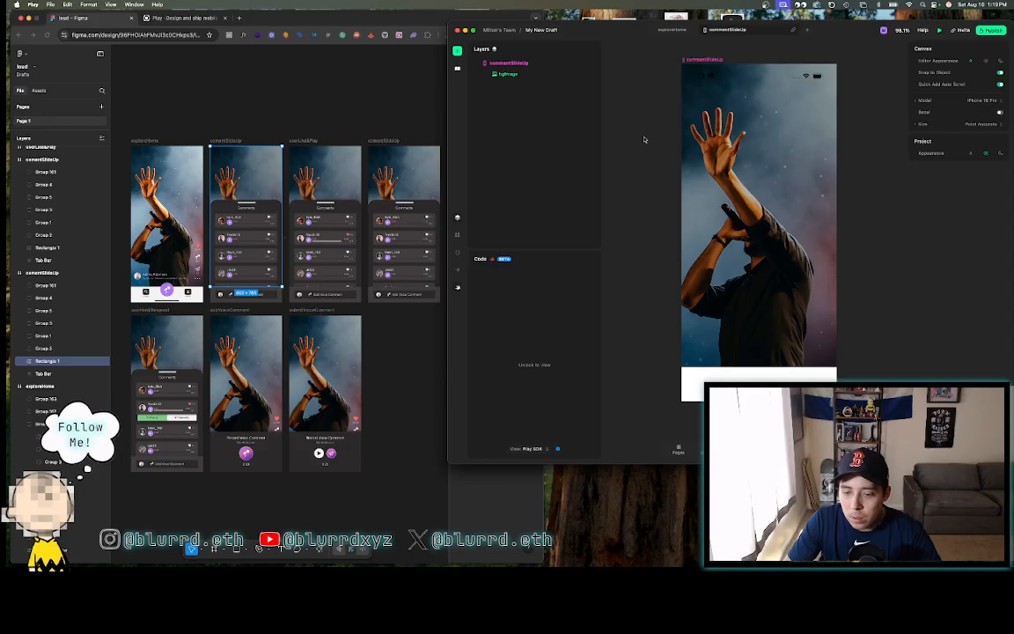
{"action": "left_click", "coordinate": [254, 109]}
{"action": "scroll", "coordinate": [175, 269], "scroll_direction": "up", "scroll_amount": 5}
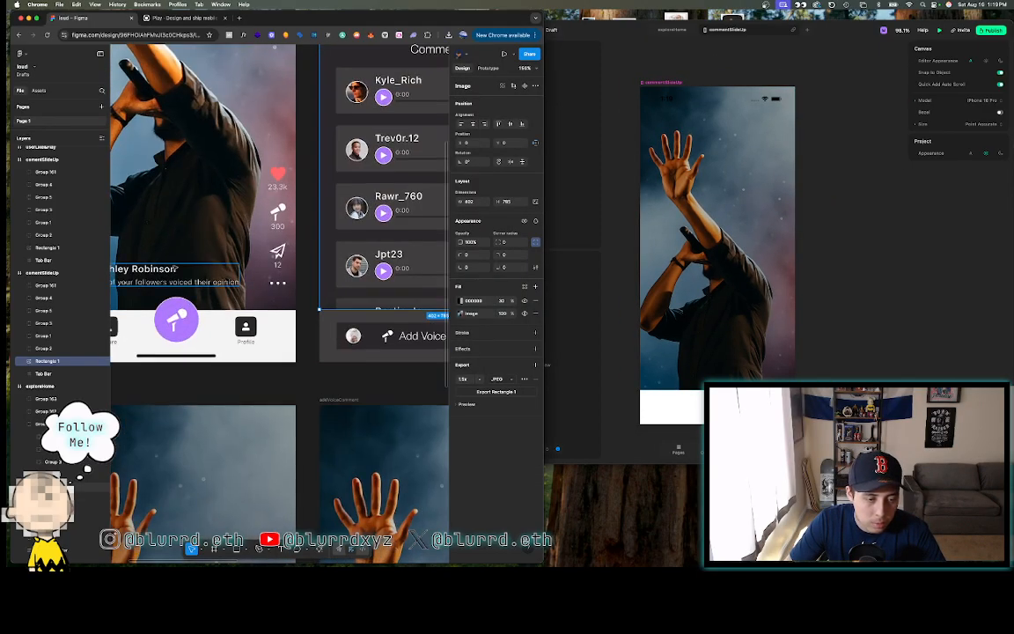
{"action": "scroll", "coordinate": [175, 268], "scroll_direction": "down", "scroll_amount": 5}
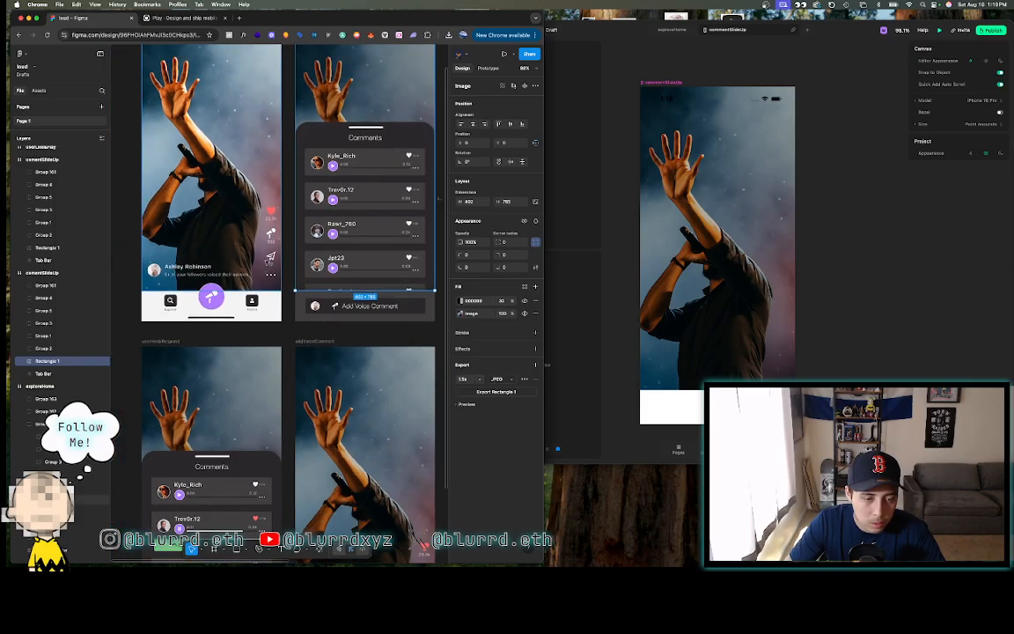
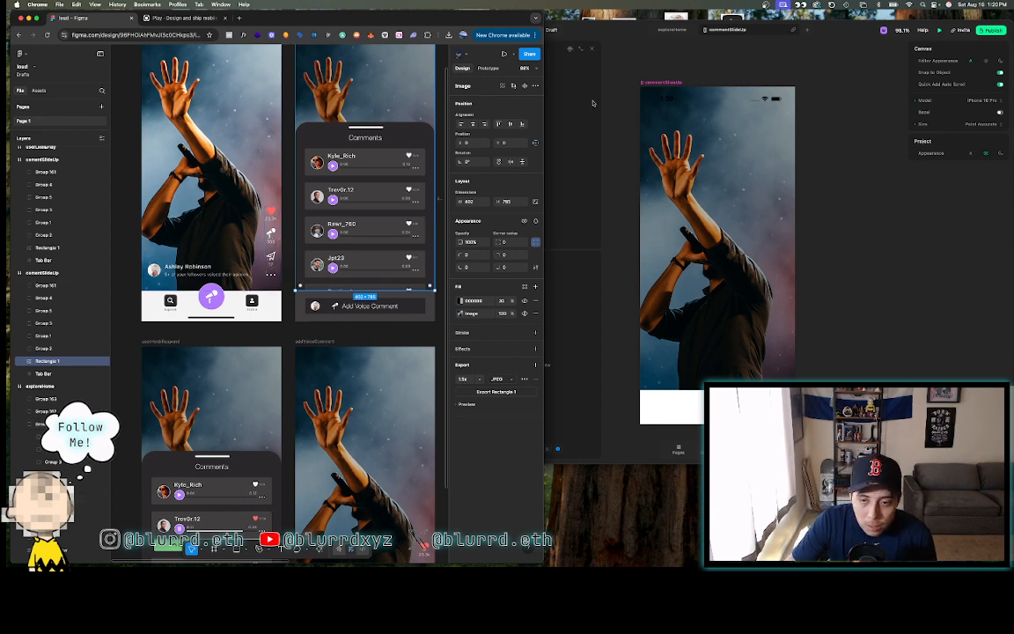
- Paste the profileHome layer into commentSlideUp and move it above bgImage
{"action": "left_click", "coordinate": [613, 77]}
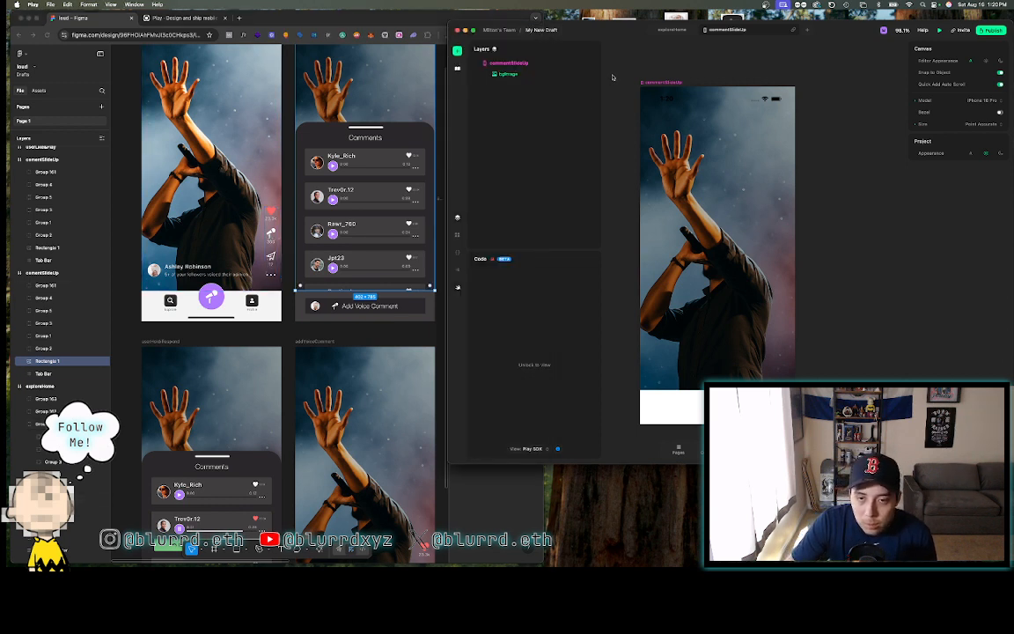
{"action": "left_click", "coordinate": [669, 30]}
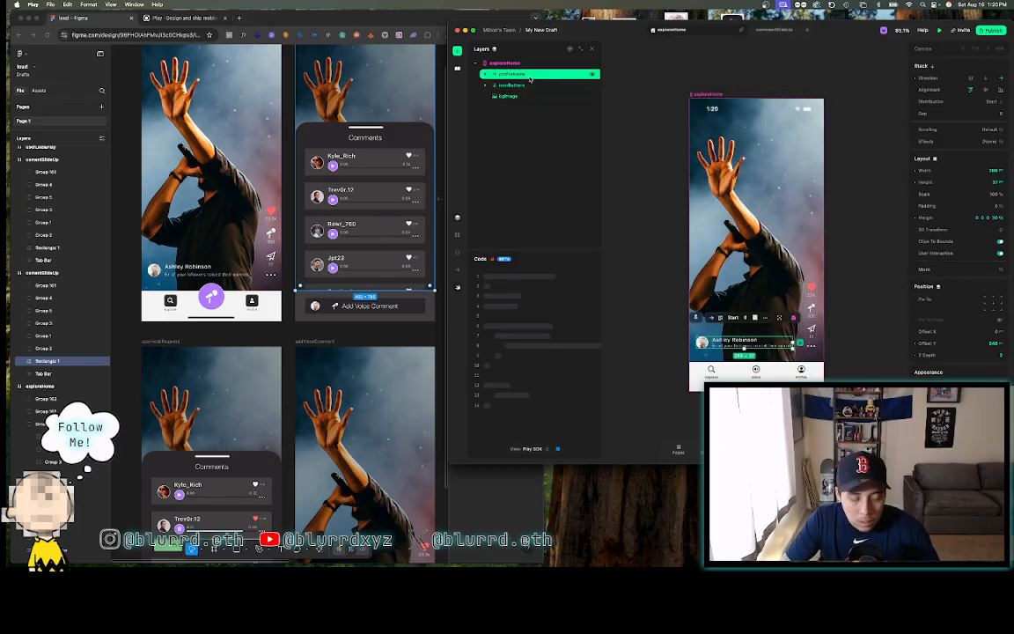
{"action": "left_click", "coordinate": [774, 30]}
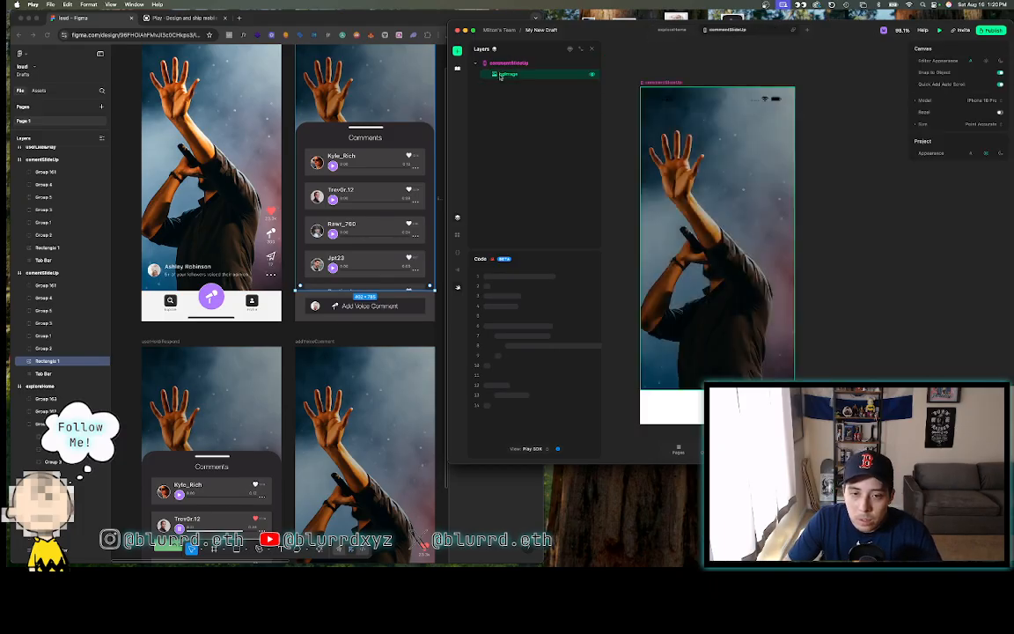
{"action": "left_click", "coordinate": [507, 63]}
{"action": "key", "text": "super+v"}
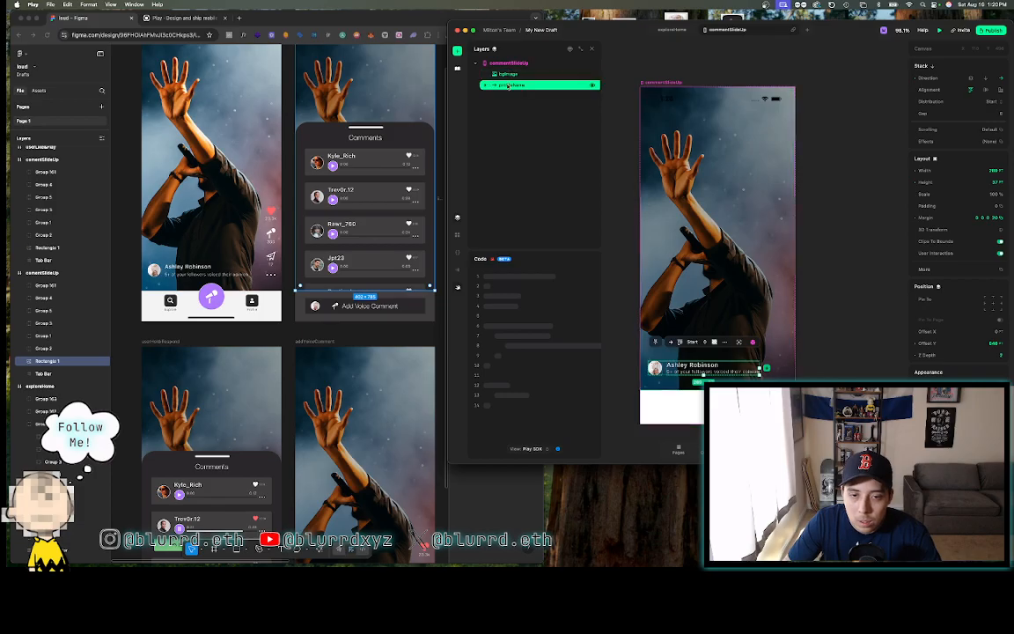
{"action": "left_click_drag", "start_coordinate": [507, 71], "coordinate": [509, 68]}
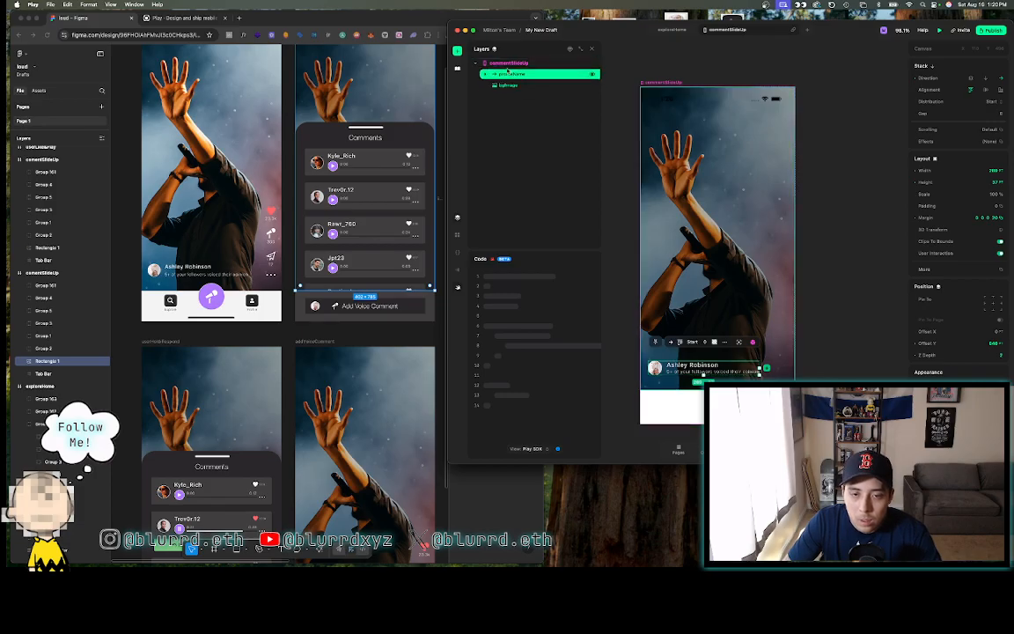
- Copy iconButtons from exploreHome, paste it into commentSlideUp and place it above profileHome
{"action": "left_click", "coordinate": [671, 30]}
{"action": "left_click", "coordinate": [544, 85]}
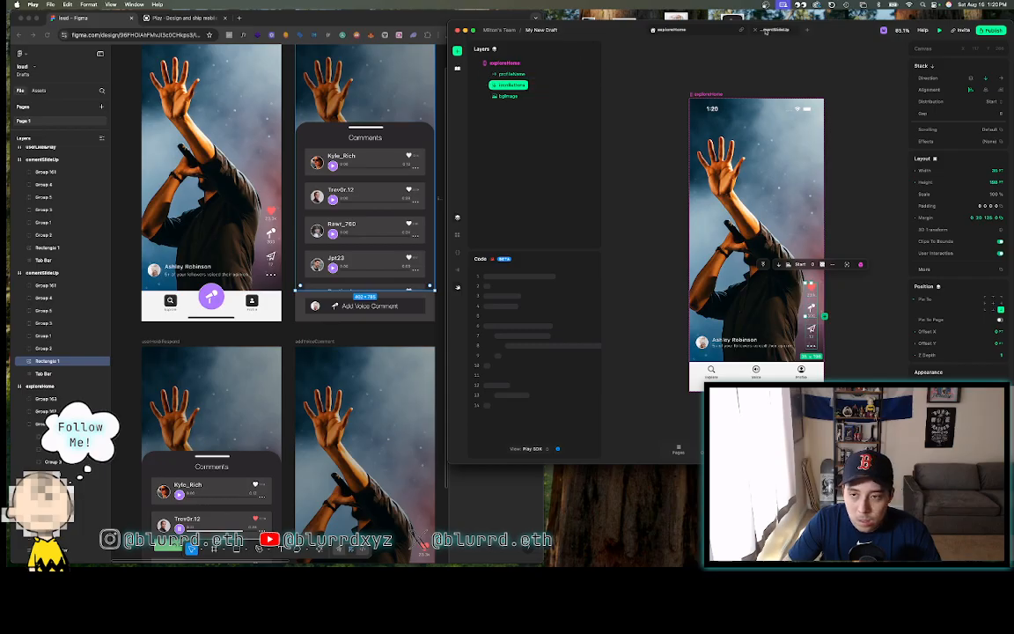
{"action": "left_click", "coordinate": [715, 30]}
{"action": "left_click", "coordinate": [556, 65]}
{"action": "key", "text": "super+v"}
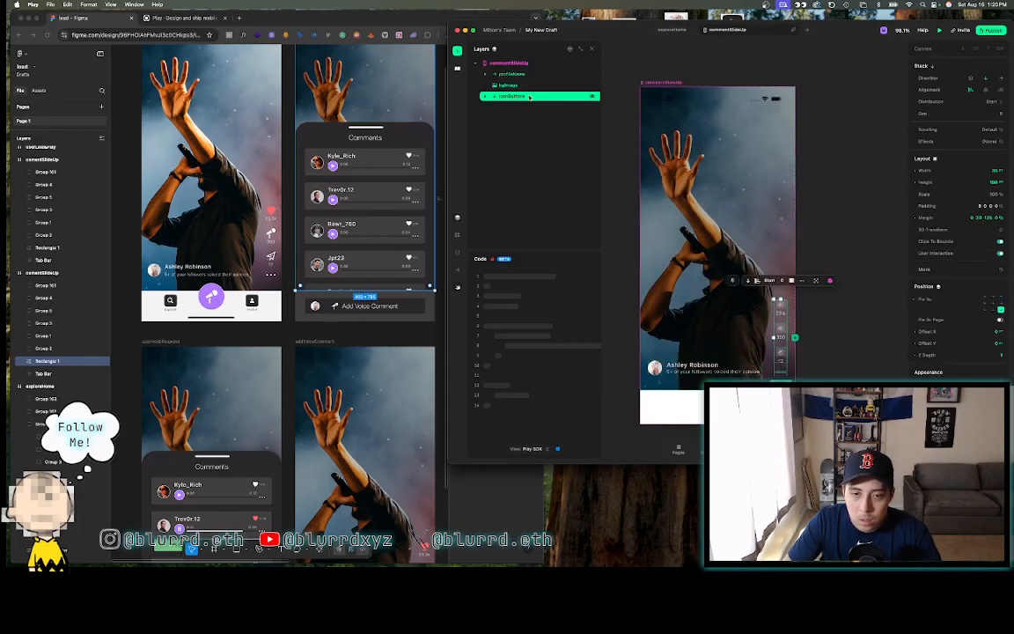
{"action": "left_click_drag", "start_coordinate": [529, 96], "coordinate": [529, 70]}
{"action": "left_click", "coordinate": [896, 234]}
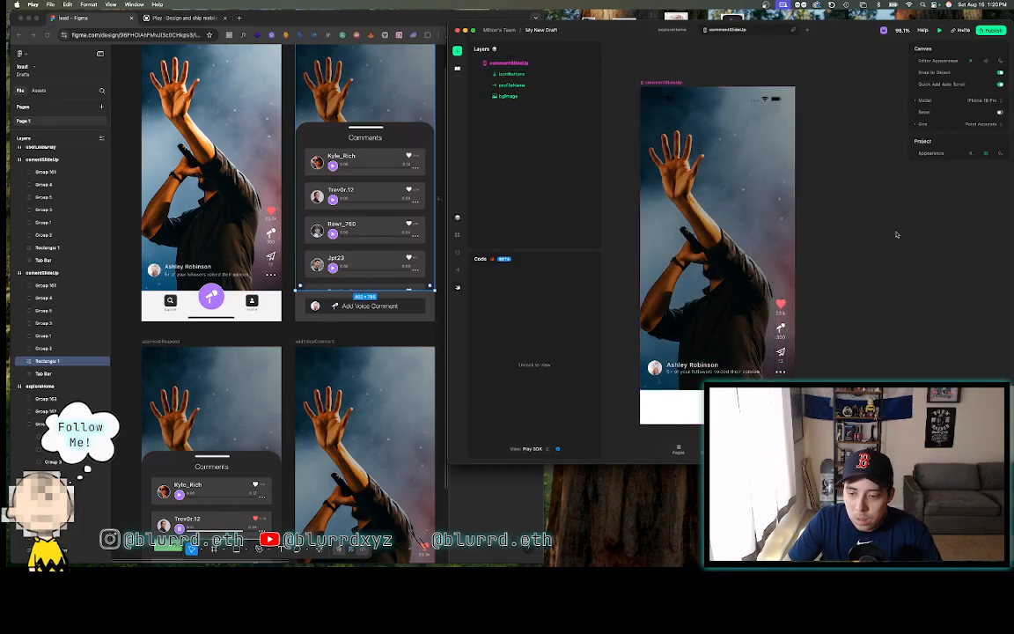
- Set the commentSlideUp page's status bar appearance to Light
{"action": "left_click", "coordinate": [651, 84]}
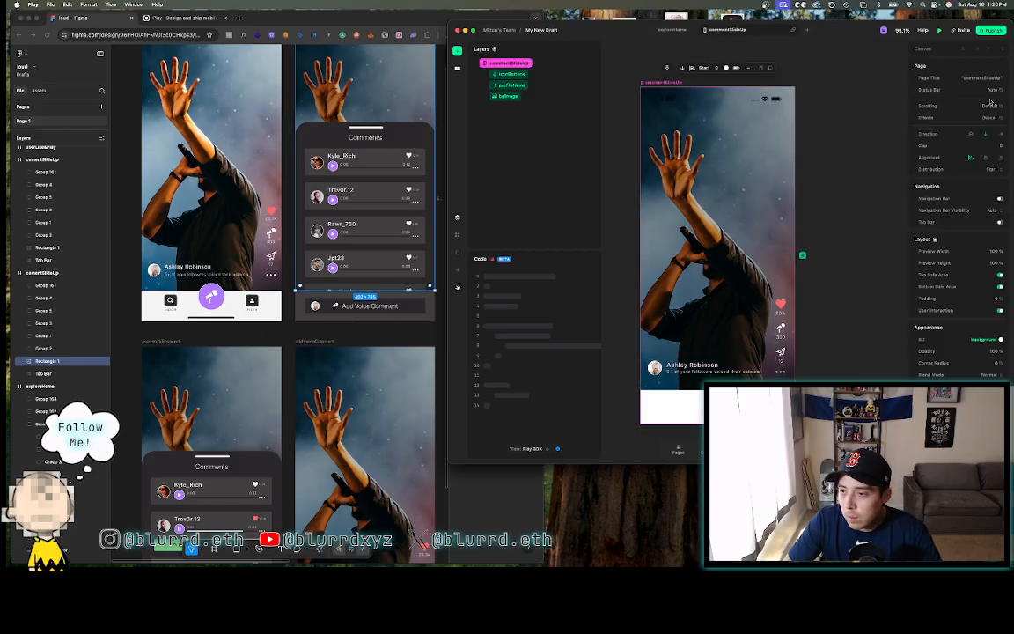
{"action": "left_click", "coordinate": [990, 93]}
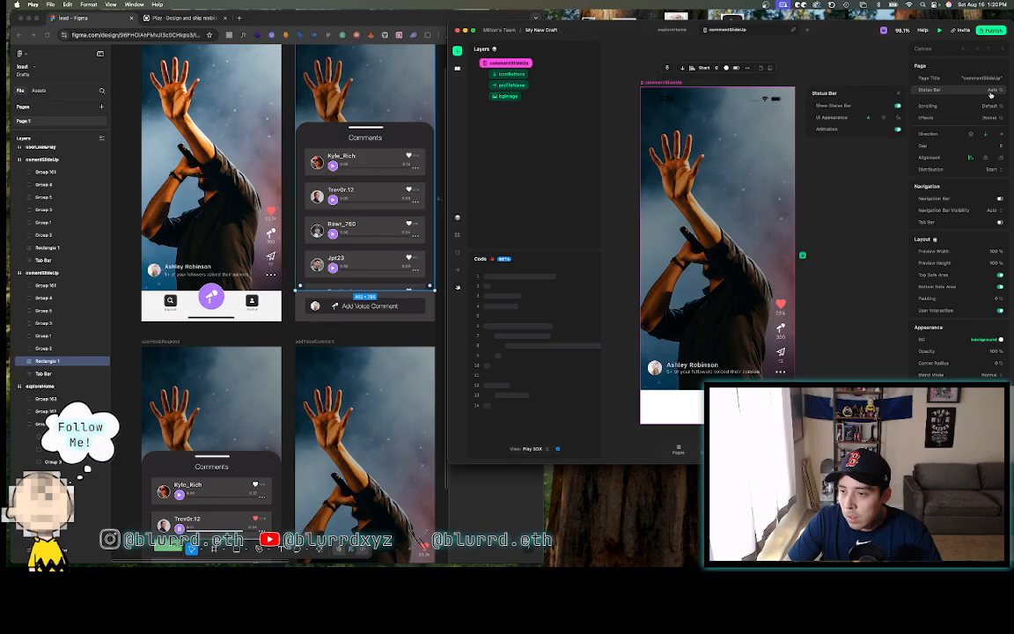
{"action": "left_click", "coordinate": [885, 119]}
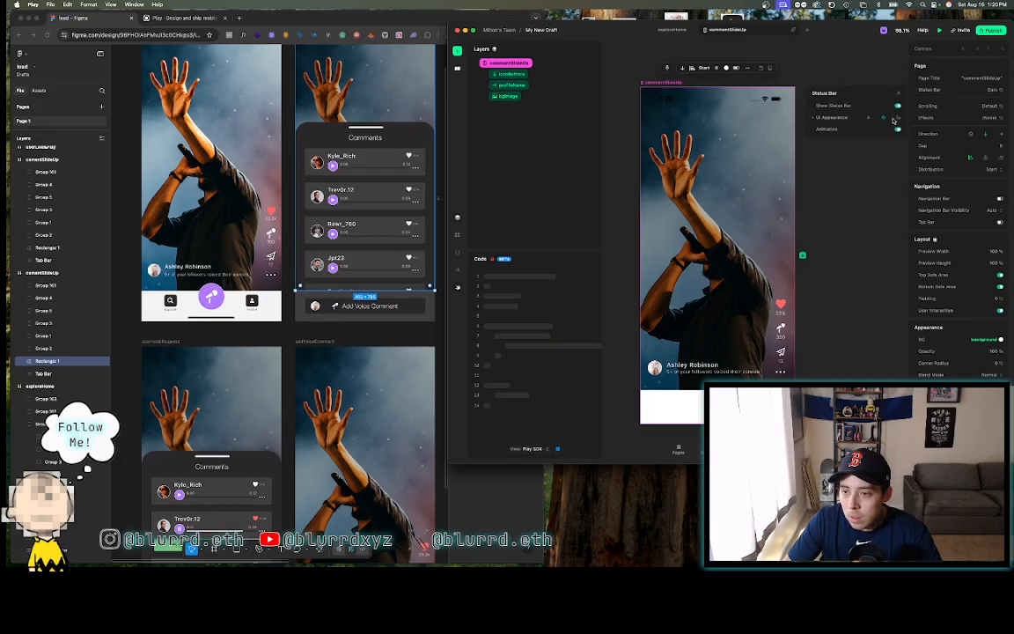
{"action": "left_click", "coordinate": [897, 118]}
{"action": "left_click", "coordinate": [803, 42]}
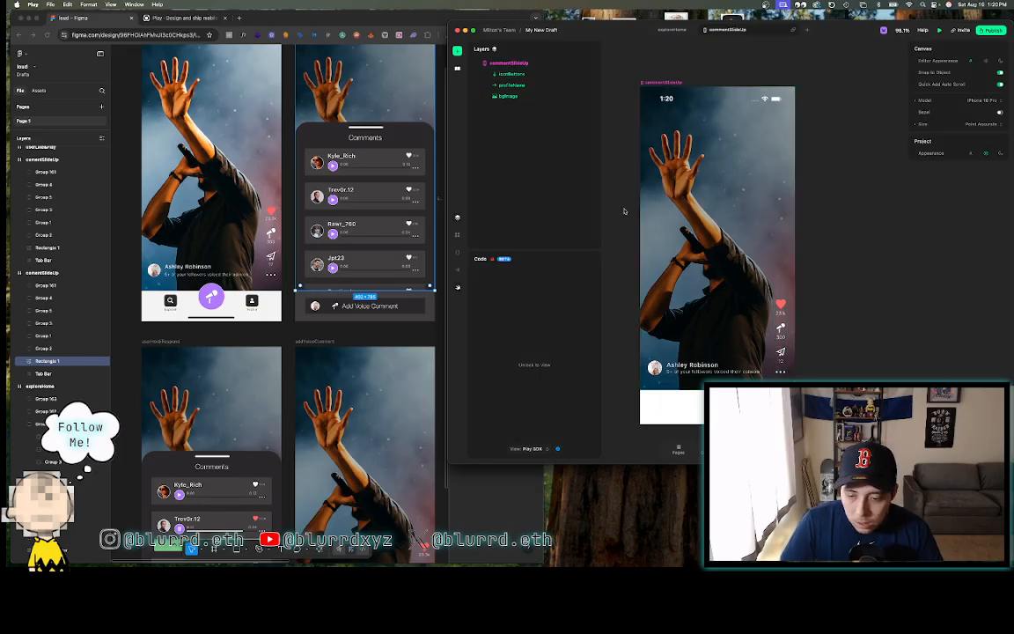
- Turn on the commentSlideUp page's tab bar so it shows the Explore tab
{"action": "left_click", "coordinate": [664, 83]}
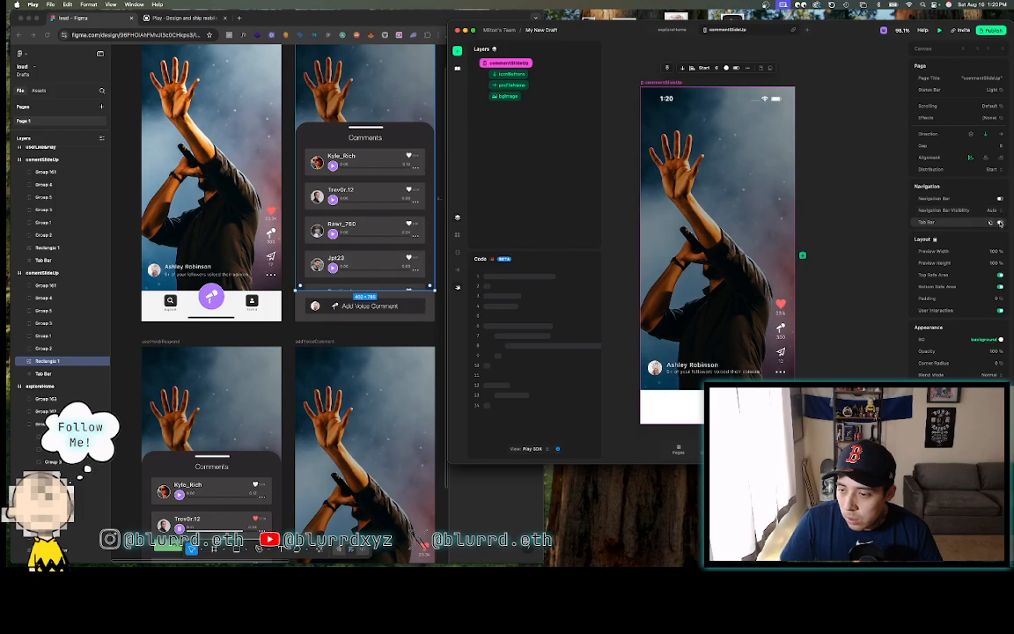
{"action": "left_click", "coordinate": [1000, 223]}
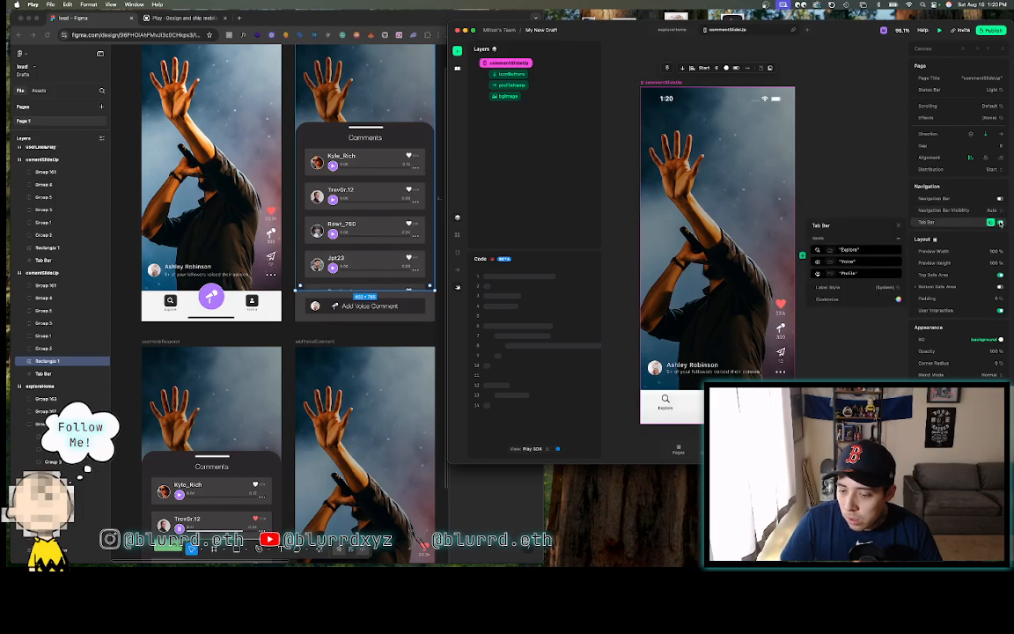
{"action": "left_click", "coordinate": [830, 165]}
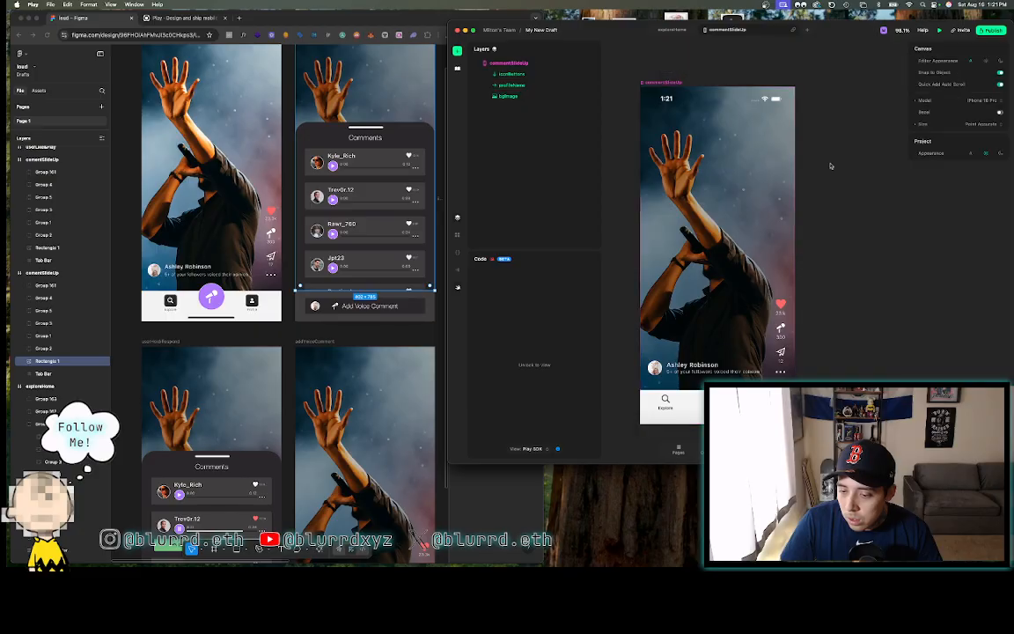
{"action": "scroll", "coordinate": [830, 166], "scroll_direction": "right", "scroll_amount": 1}
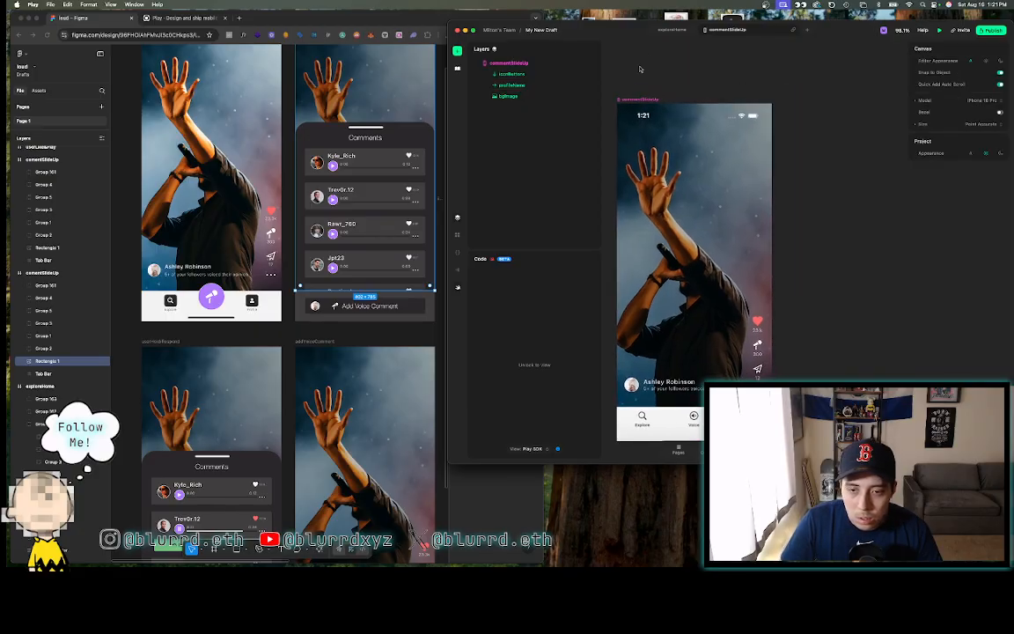
{"action": "scroll", "coordinate": [640, 69], "scroll_direction": "down", "scroll_amount": 1}
{"action": "left_click", "coordinate": [516, 64]}
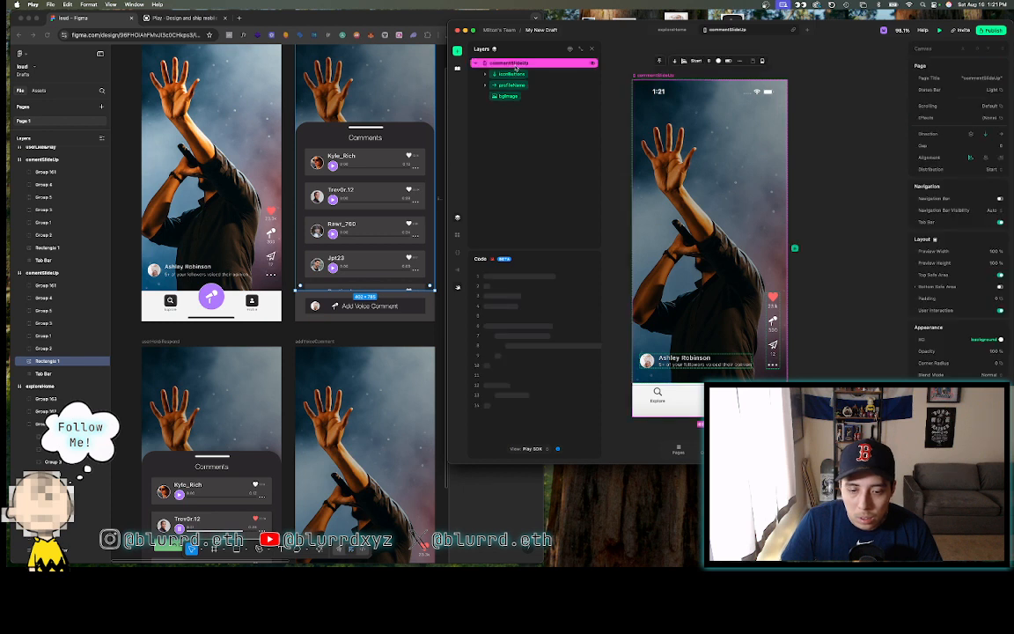
- Insert a V Stack, move it to the top of the layers and name it commentSection
{"action": "left_click", "coordinate": [456, 50]}
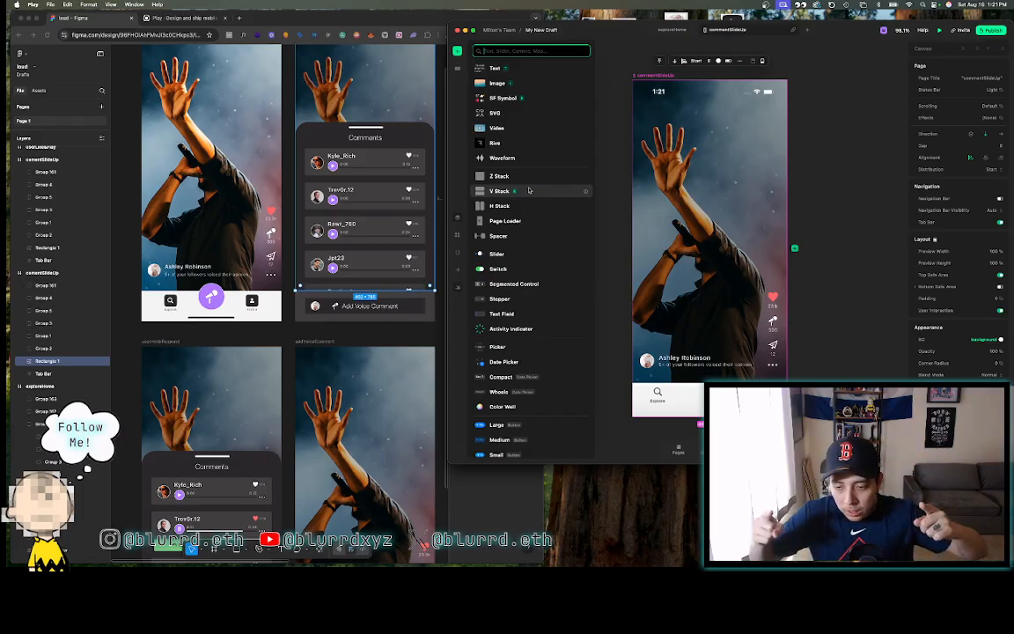
{"action": "left_click", "coordinate": [400, 143]}
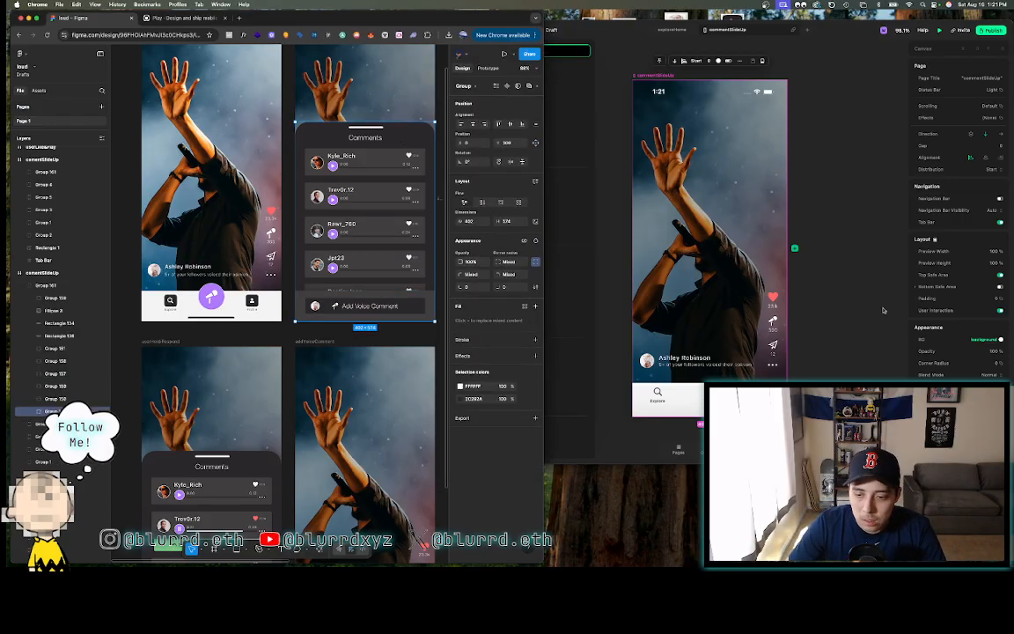
{"action": "left_click", "coordinate": [611, 97]}
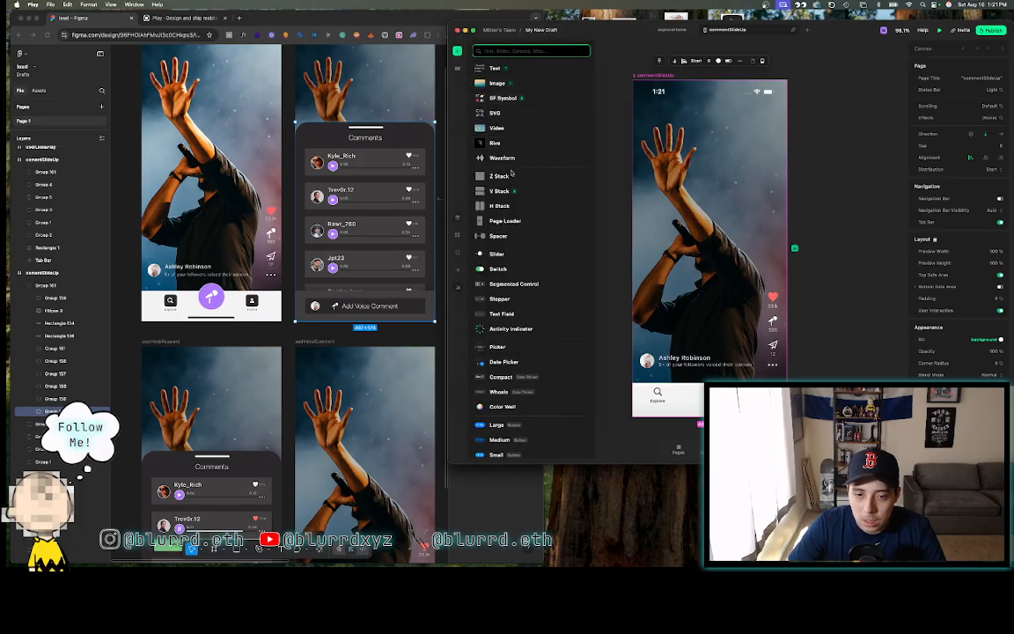
{"action": "left_click", "coordinate": [506, 190]}
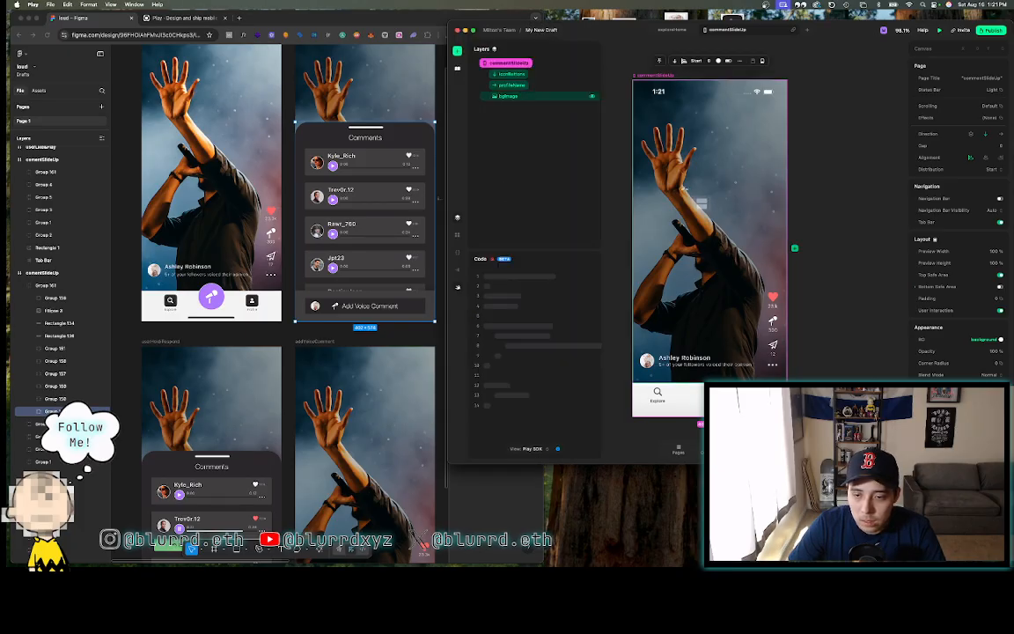
{"action": "left_click", "coordinate": [681, 189]}
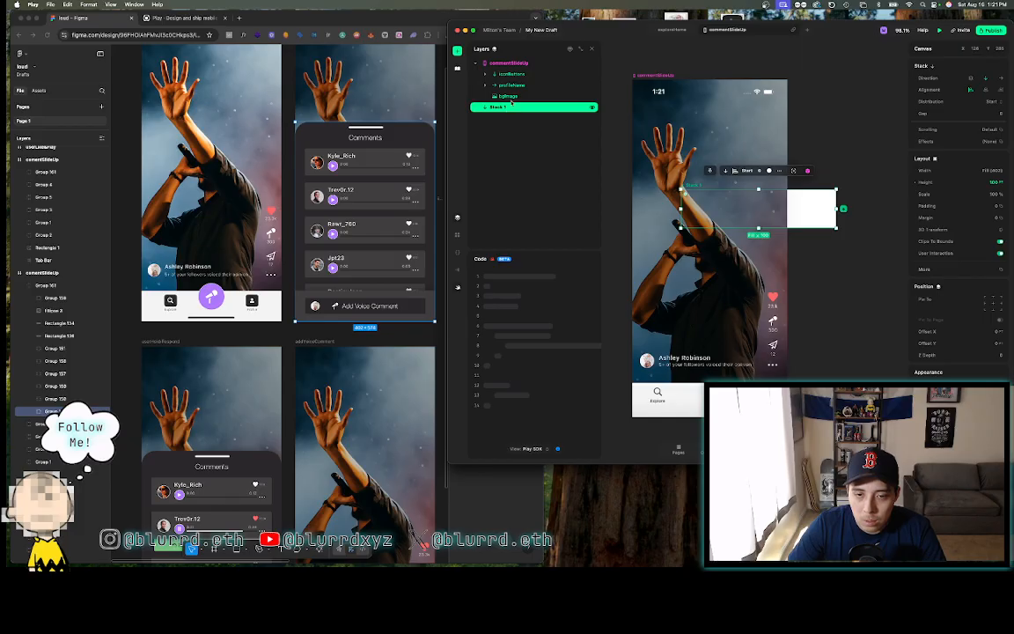
{"action": "left_click_drag", "start_coordinate": [507, 111], "coordinate": [507, 77]}
{"action": "double_click", "coordinate": [508, 75]}
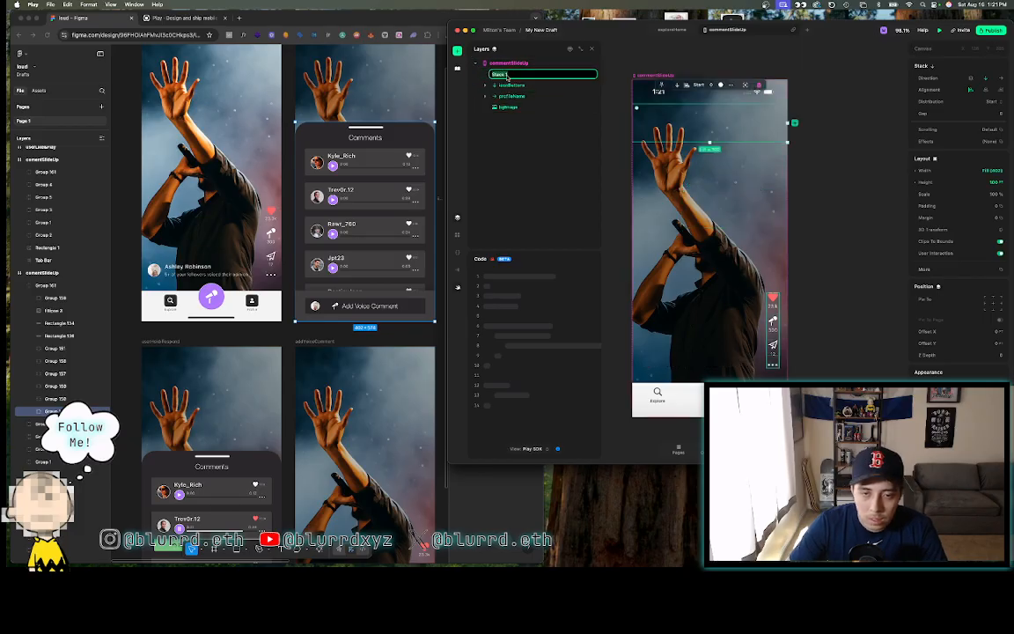
{"action": "type", "text": "commentSection"}
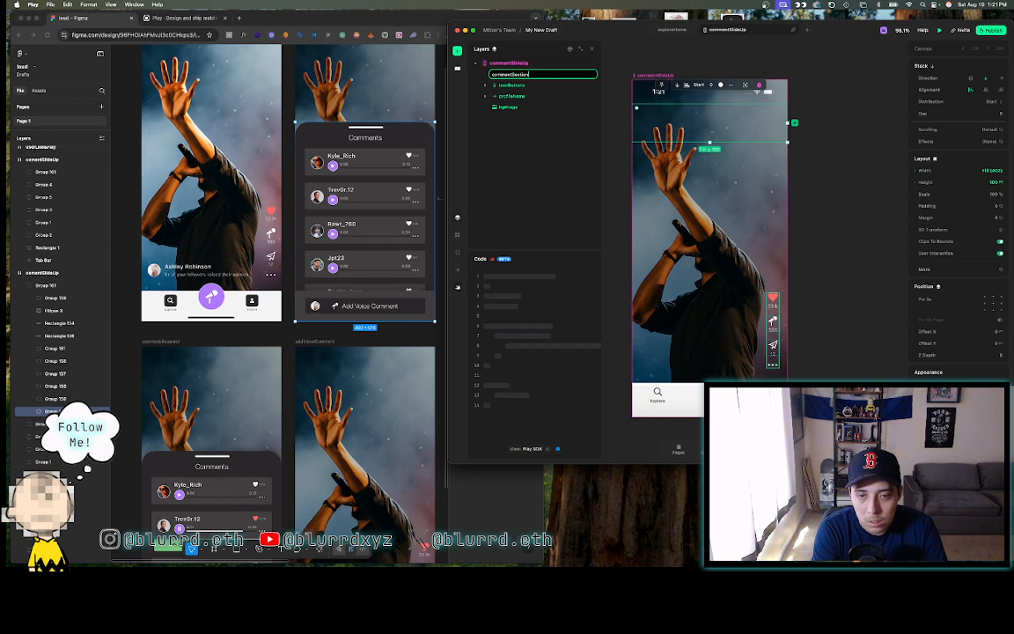
{"action": "key", "text": "Return"}
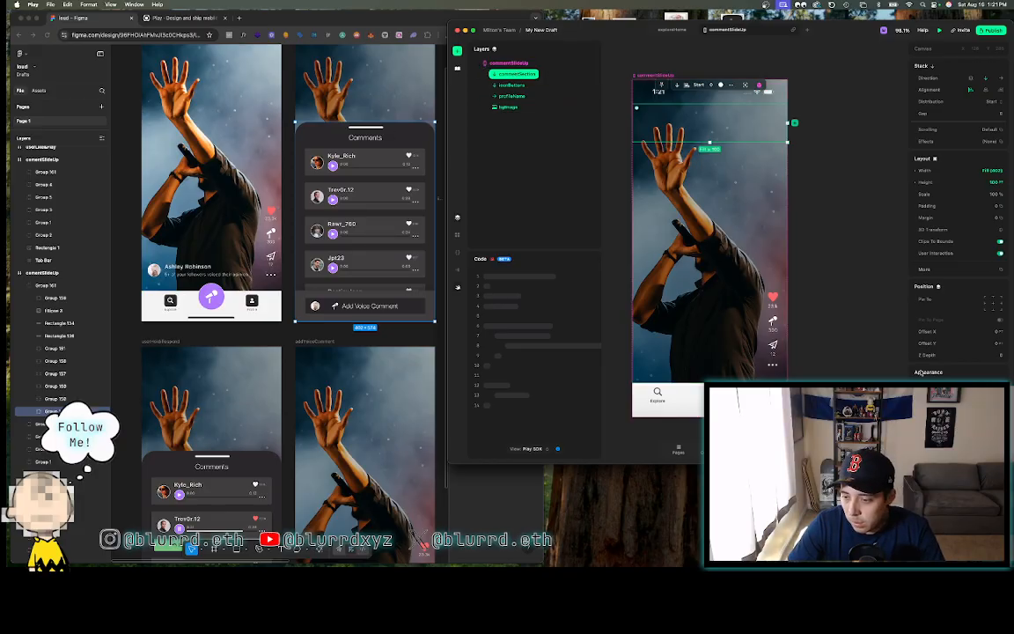
- Copy the Figma comment rectangle's fill colour and give commentSection a solid colour fill
{"action": "left_click", "coordinate": [398, 138]}
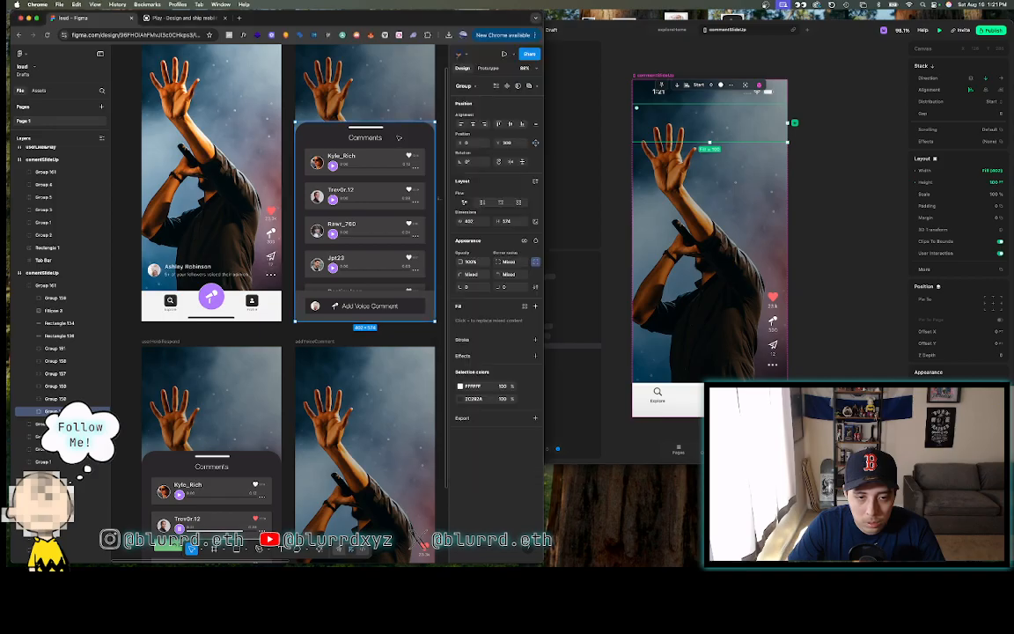
{"action": "left_click", "coordinate": [474, 301]}
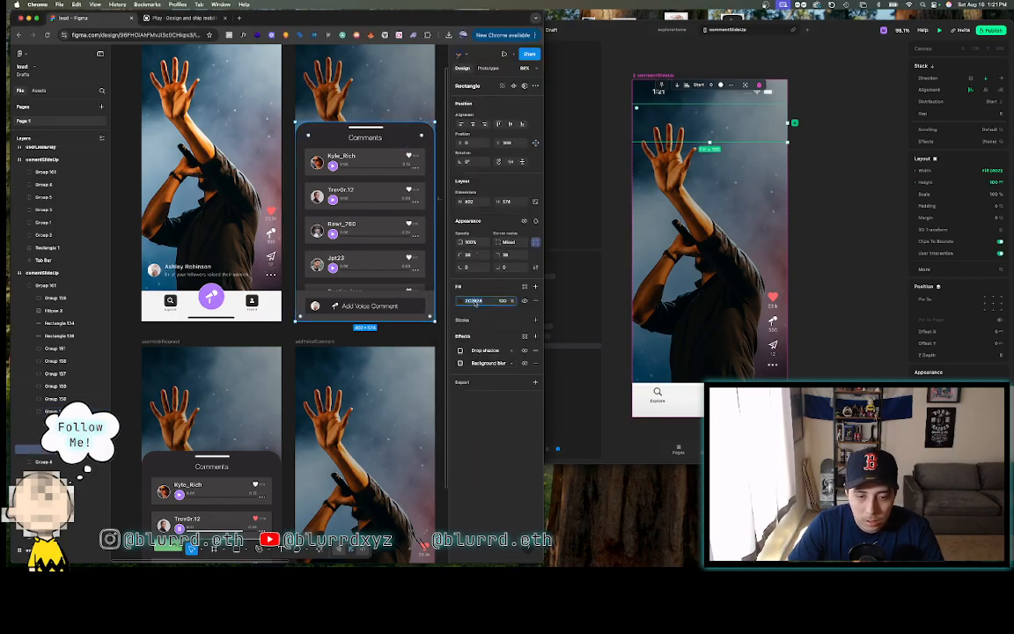
{"action": "key", "text": "super+c"}
{"action": "left_click", "coordinate": [620, 108]}
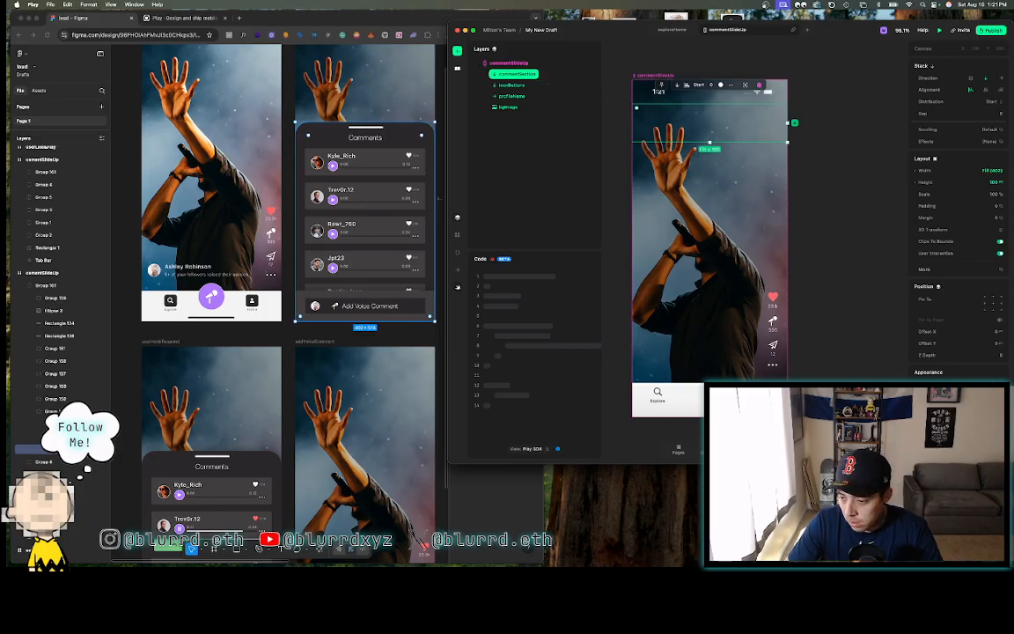
{"action": "left_click", "coordinate": [984, 396]}
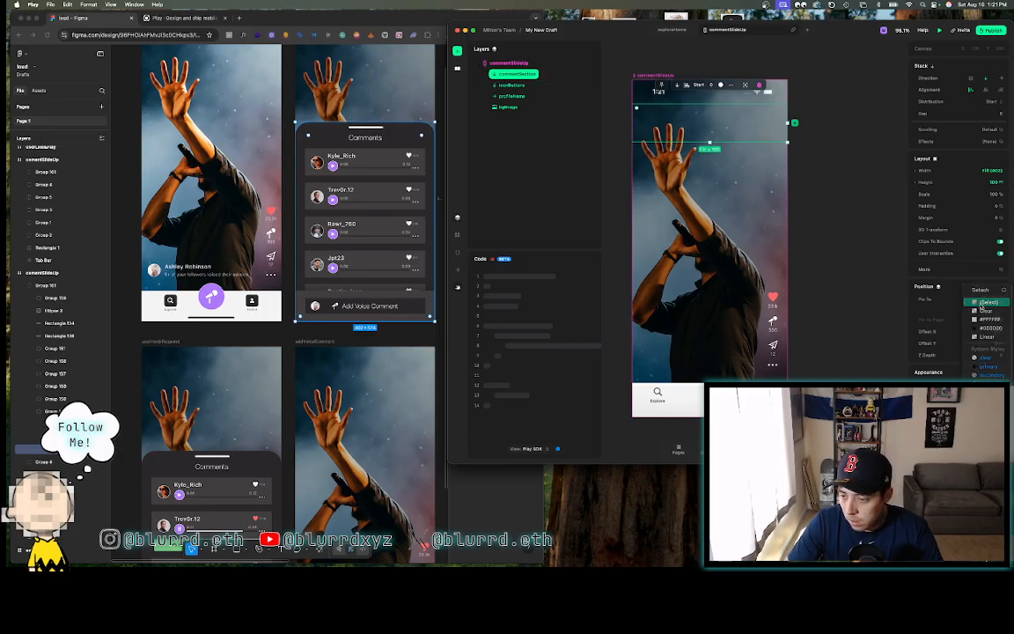
{"action": "left_click", "coordinate": [982, 302]}
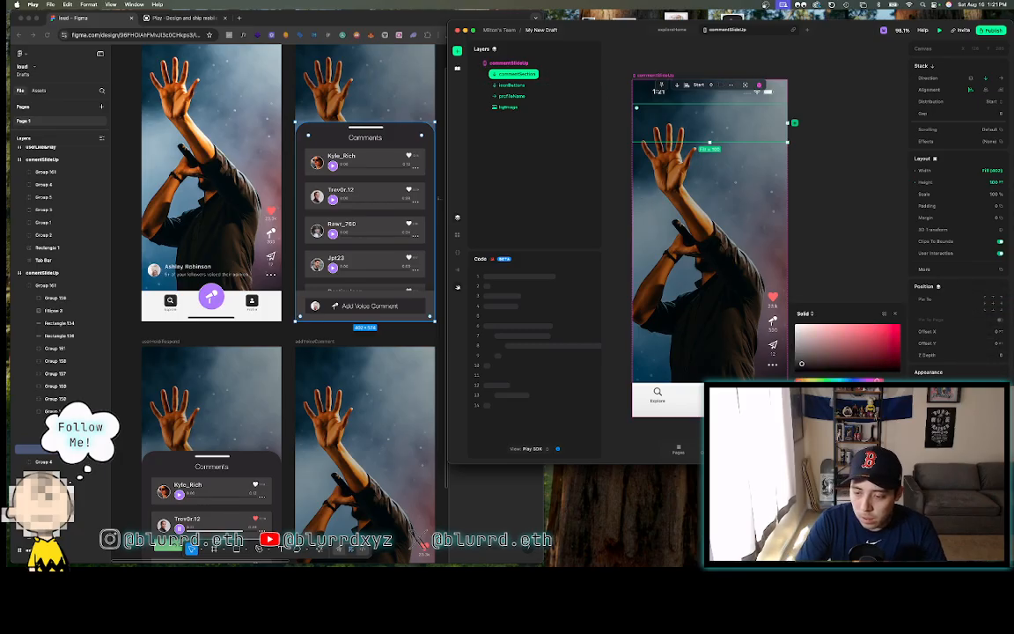
- Set commentSection's Z Depth to 4 so the dark panel sits in front
{"action": "left_click", "coordinate": [981, 355]}
{"action": "scroll", "coordinate": [982, 356], "scroll_direction": "down", "scroll_amount": 1}
{"action": "type", "text": "4"}
{"action": "key", "text": "Return"}
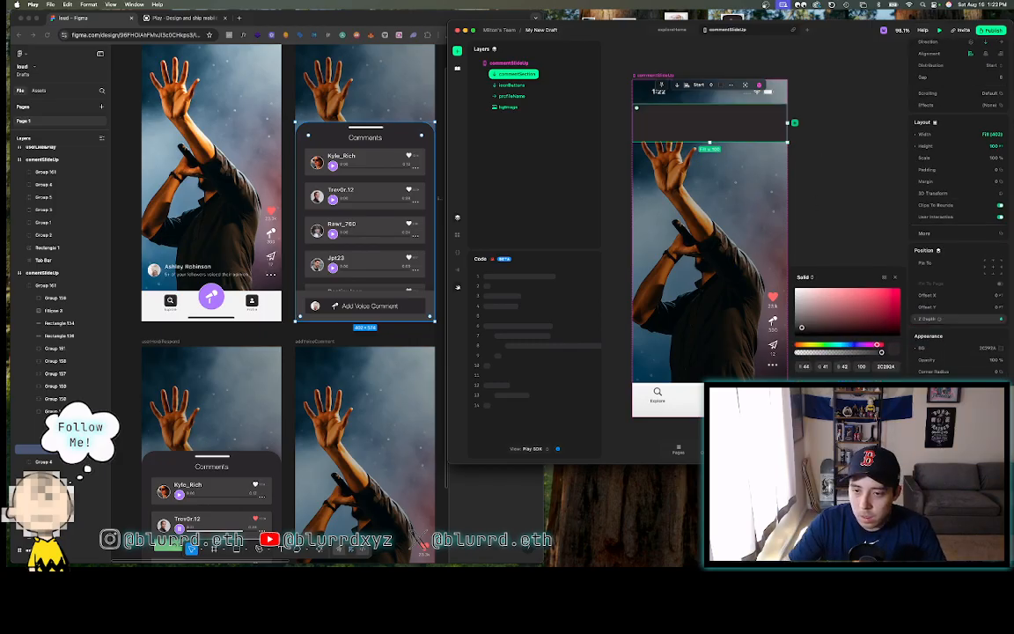
{"action": "left_click", "coordinate": [831, 251]}
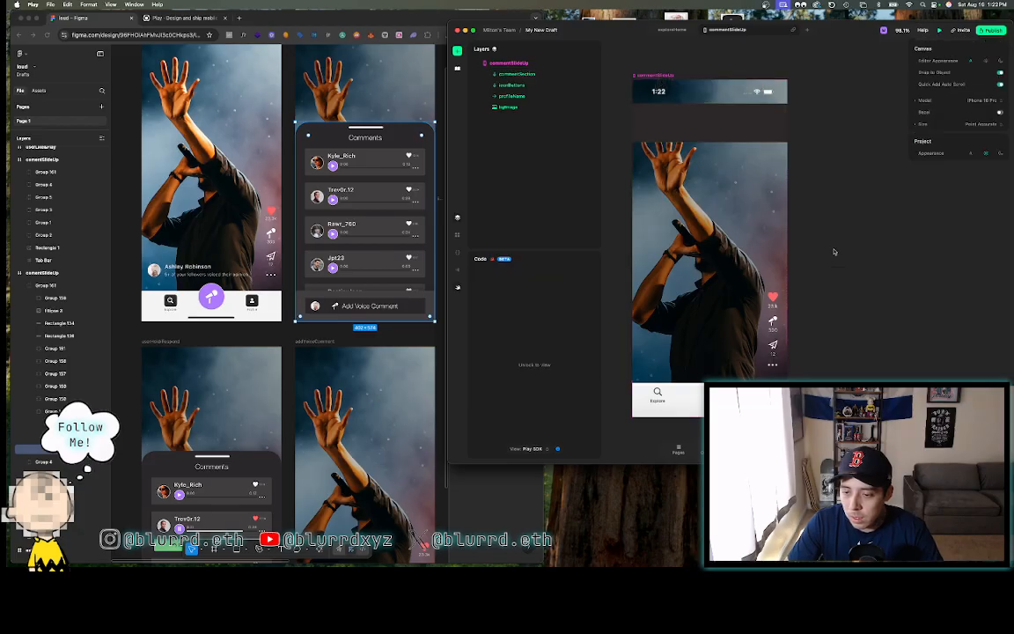
{"action": "left_click", "coordinate": [699, 128]}
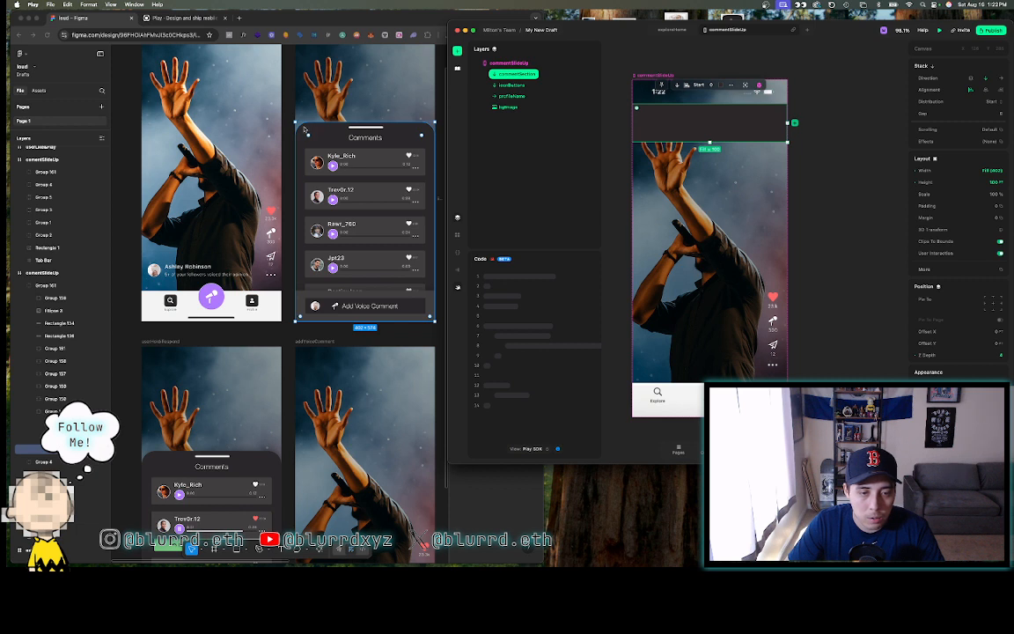
- Round commentSection's top-left and top-right corners to 38
{"action": "left_click", "coordinate": [420, 134]}
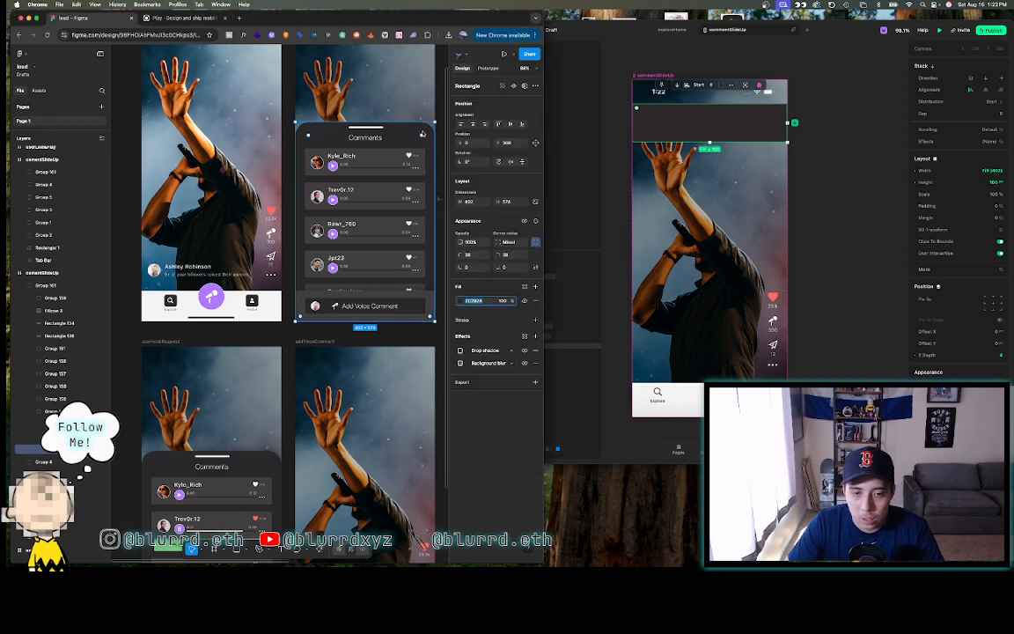
{"action": "left_click", "coordinate": [423, 130]}
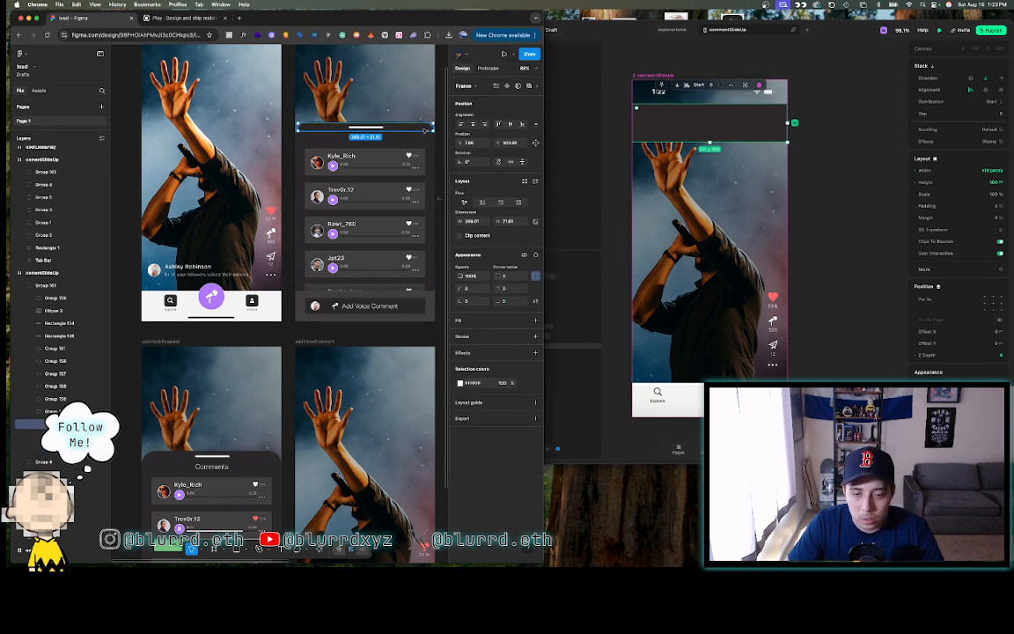
{"action": "left_click", "coordinate": [403, 139]}
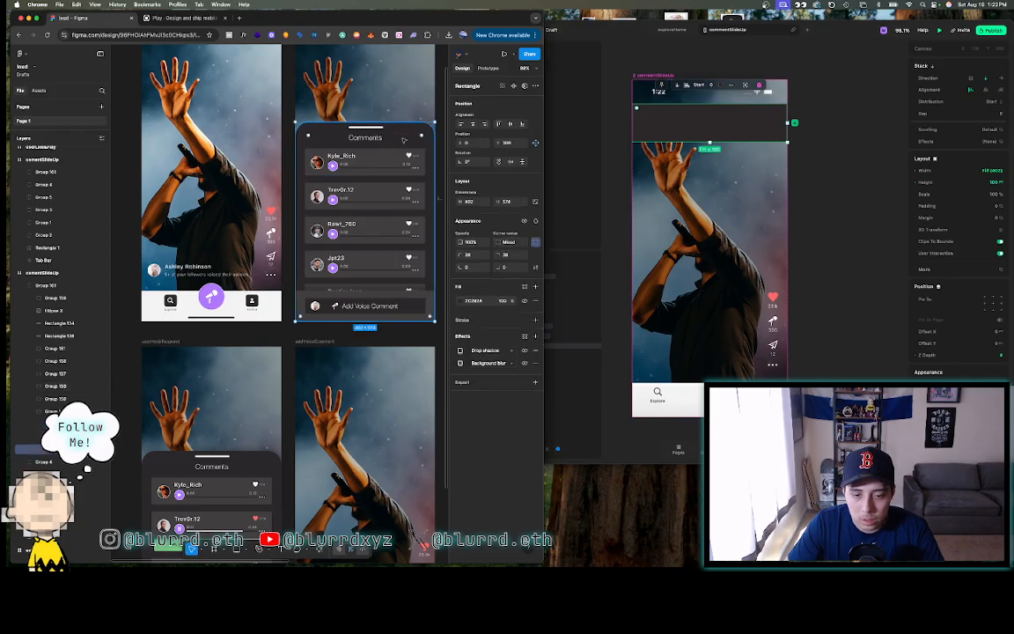
{"action": "left_click", "coordinate": [728, 117]}
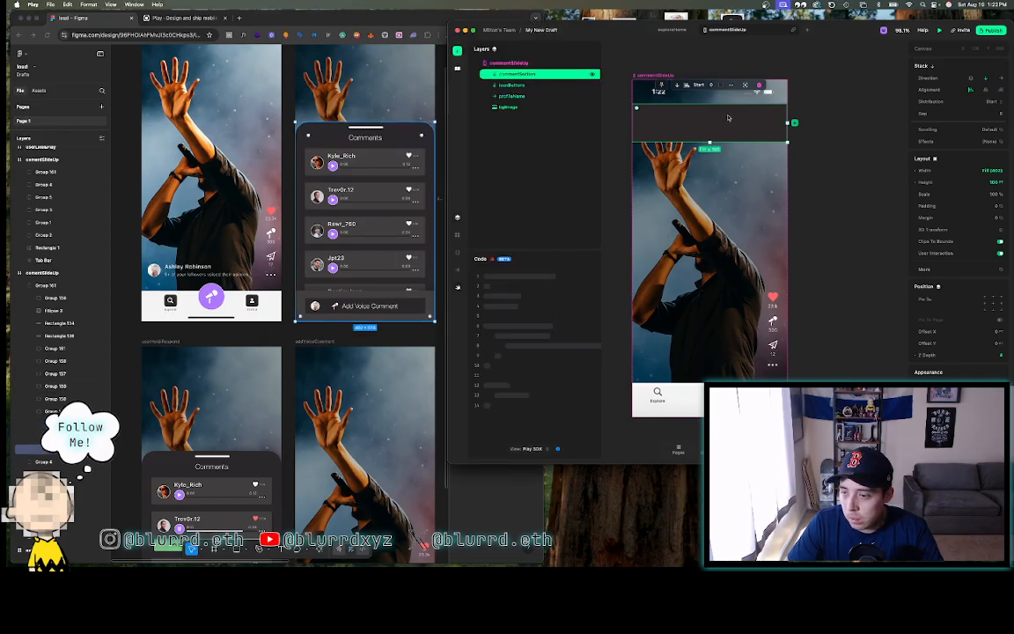
{"action": "scroll", "coordinate": [945, 248], "scroll_direction": "down", "scroll_amount": 5}
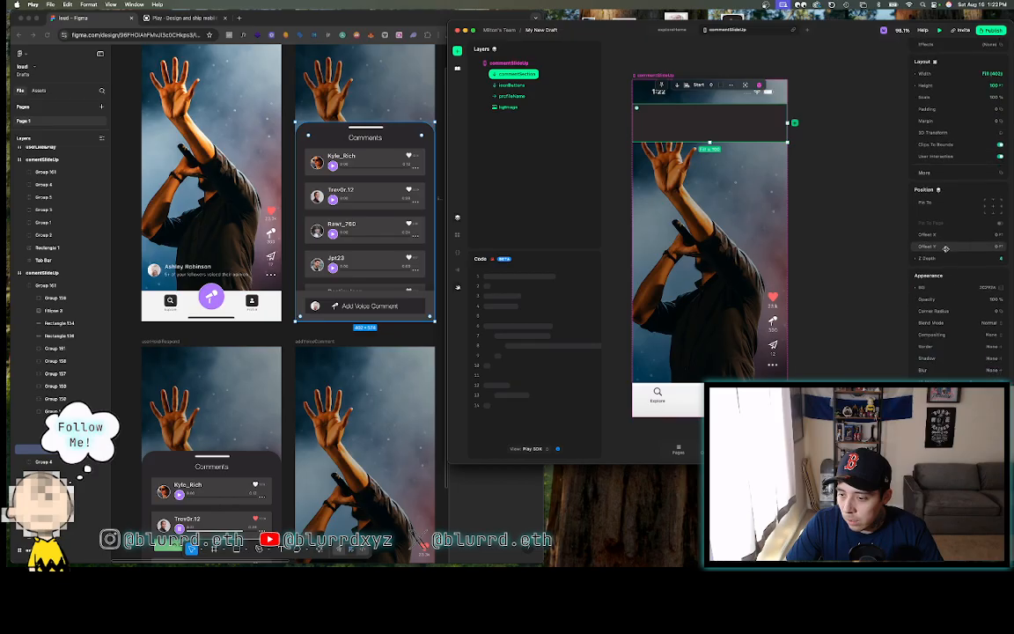
{"action": "left_click", "coordinate": [947, 310]}
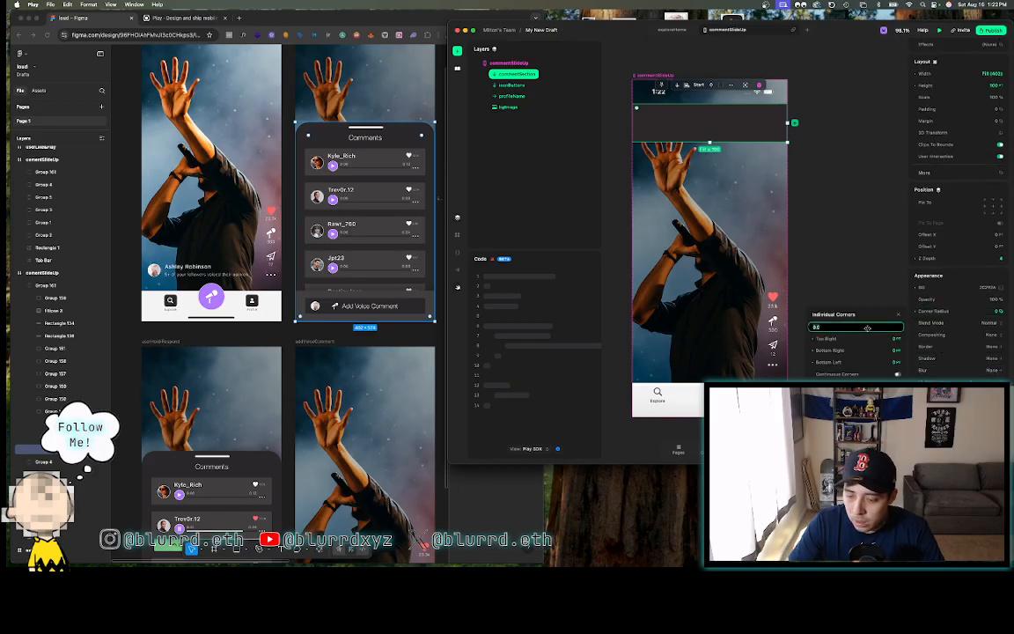
{"action": "type", "text": "38"}
{"action": "key", "text": "Return"}
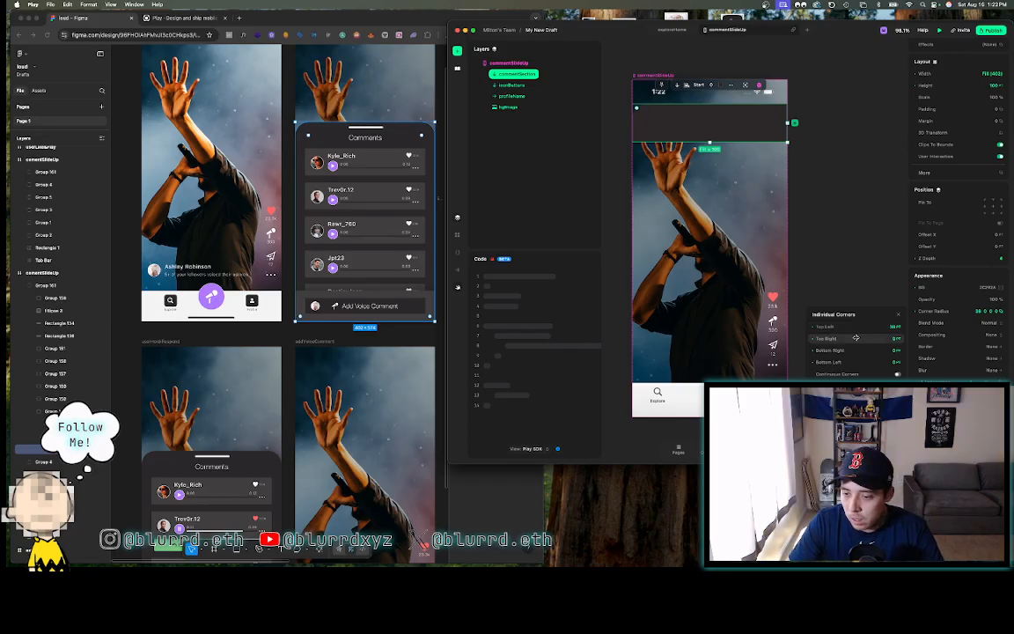
{"action": "left_click", "coordinate": [856, 338]}
{"action": "type", "text": "3"}
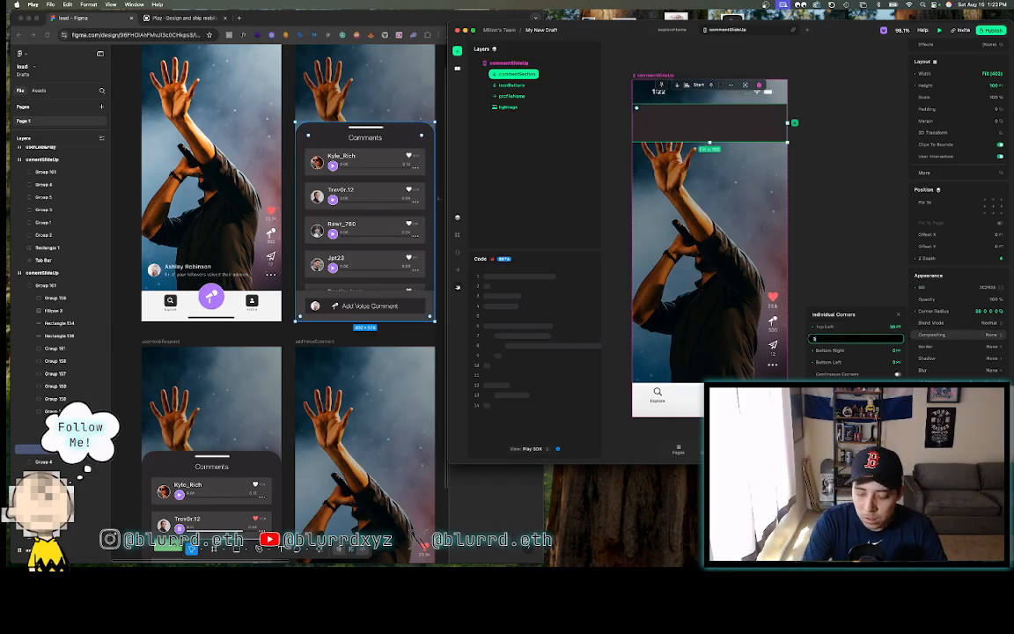
{"action": "type", "text": "8"}
{"action": "key", "text": "Return"}
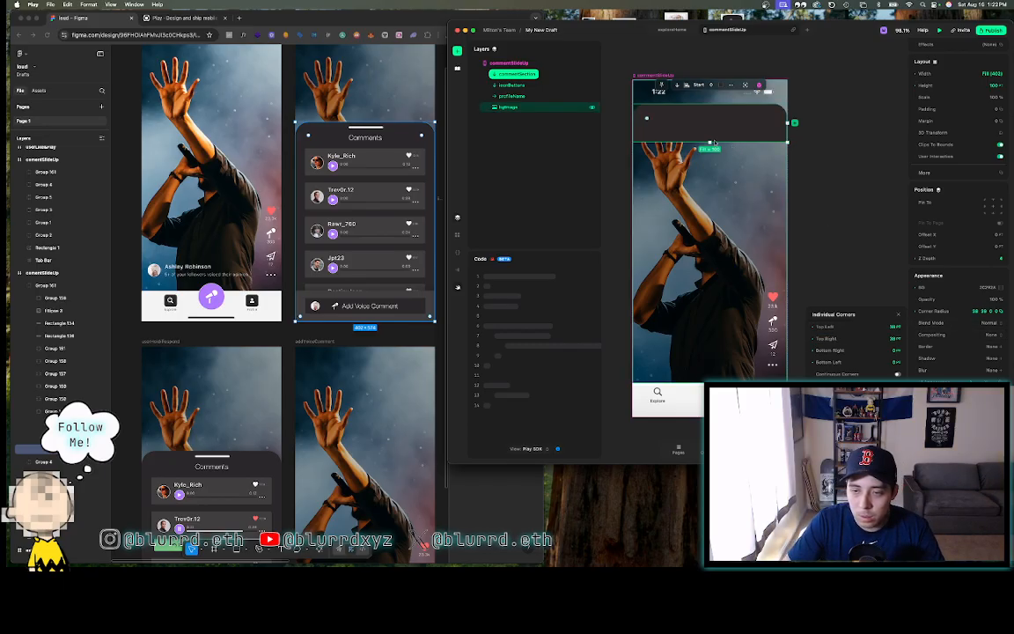
- Set commentSection's height to 575
{"action": "left_click", "coordinate": [413, 132]}
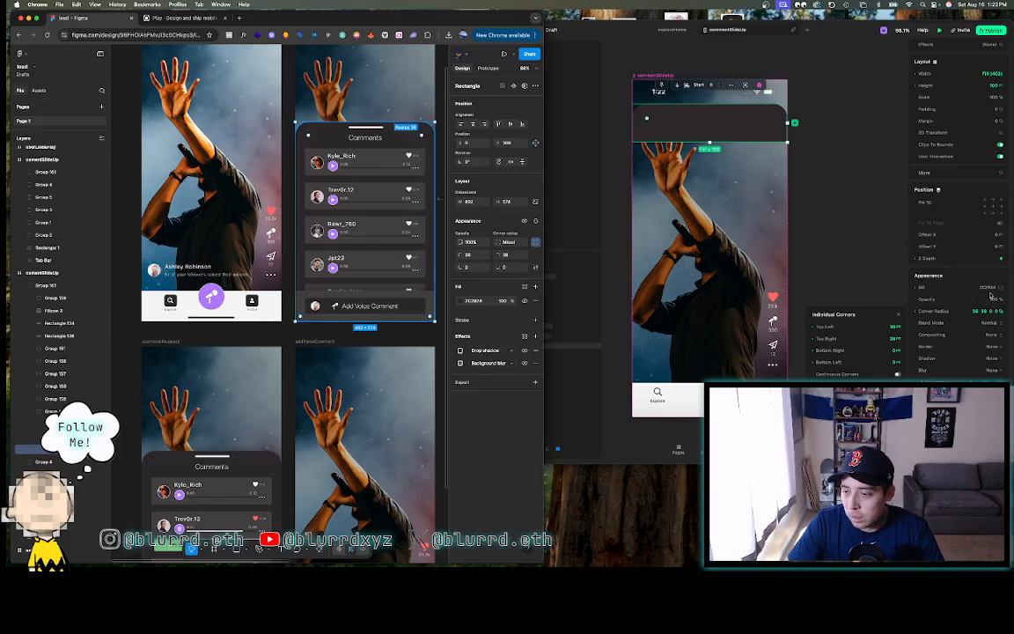
{"action": "scroll", "coordinate": [964, 132], "scroll_direction": "up", "scroll_amount": 4}
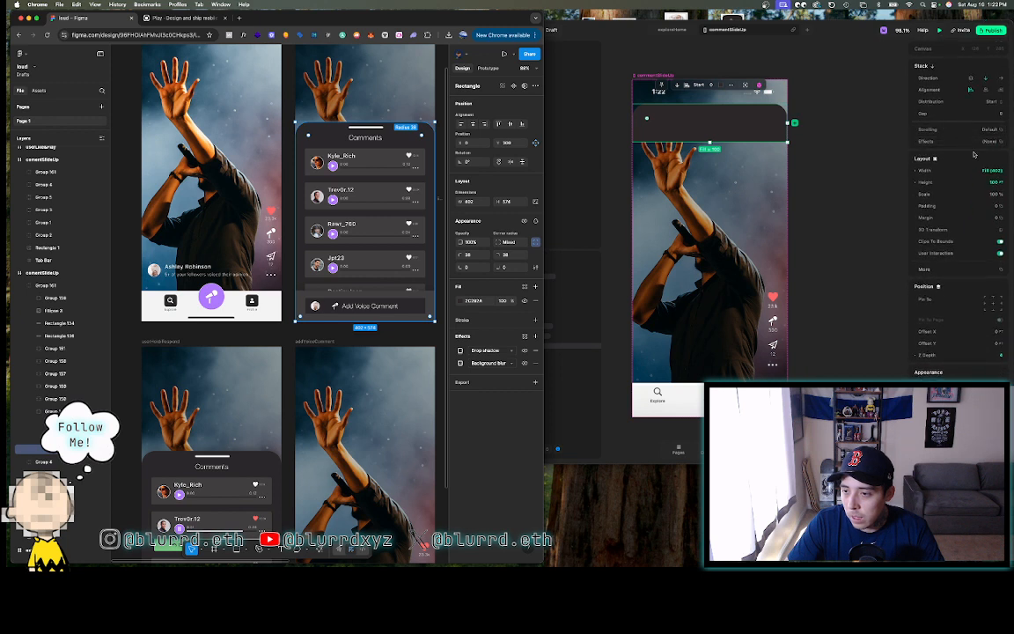
{"action": "left_click", "coordinate": [991, 183]}
{"action": "left_click", "coordinate": [990, 183]}
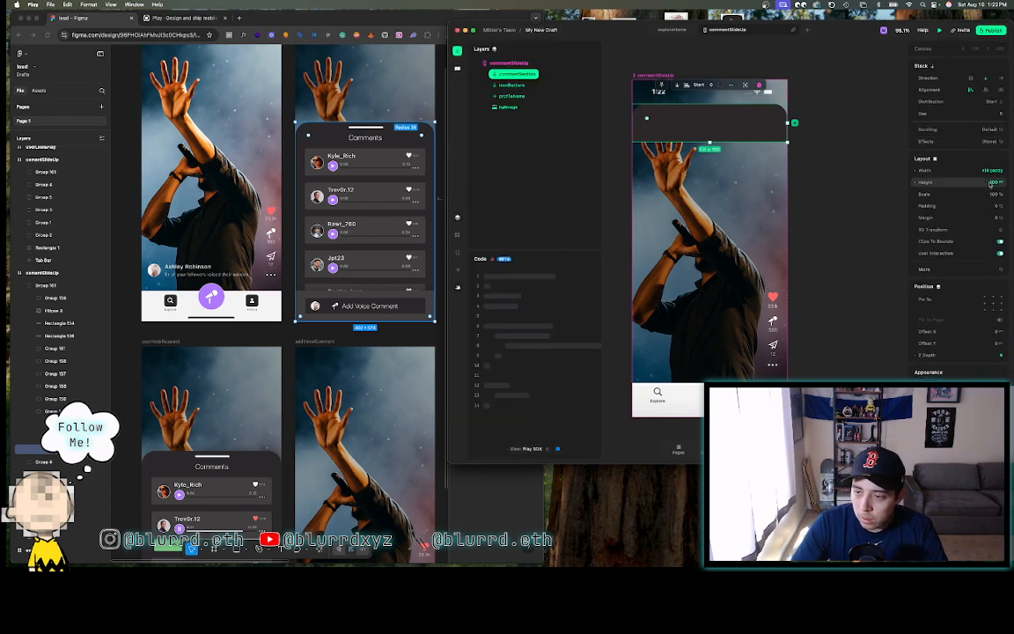
{"action": "type", "text": "5"}
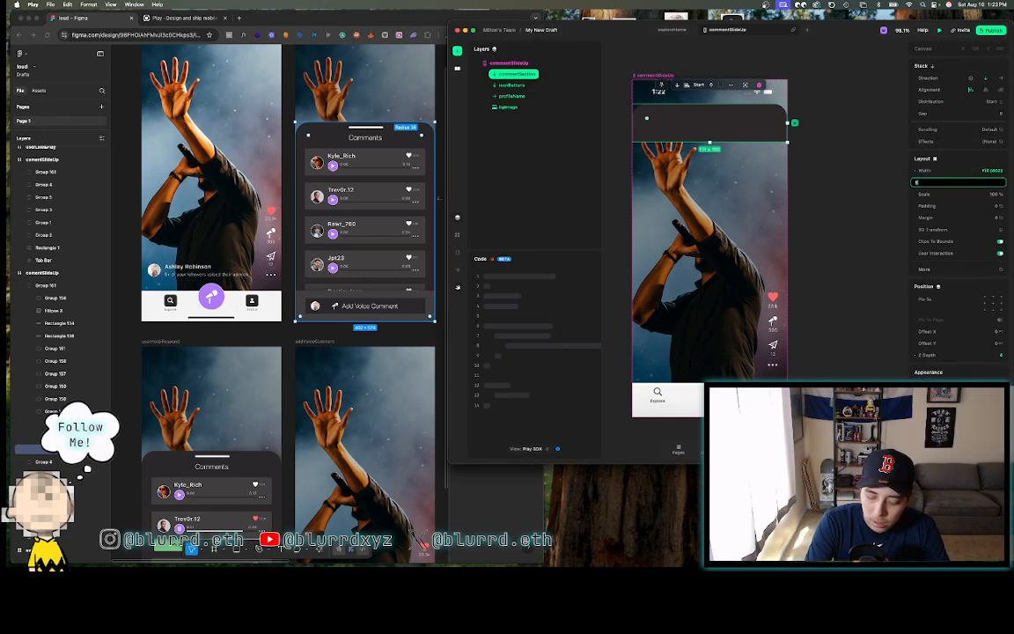
{"action": "type", "text": "75"}
{"action": "key", "text": "Return"}
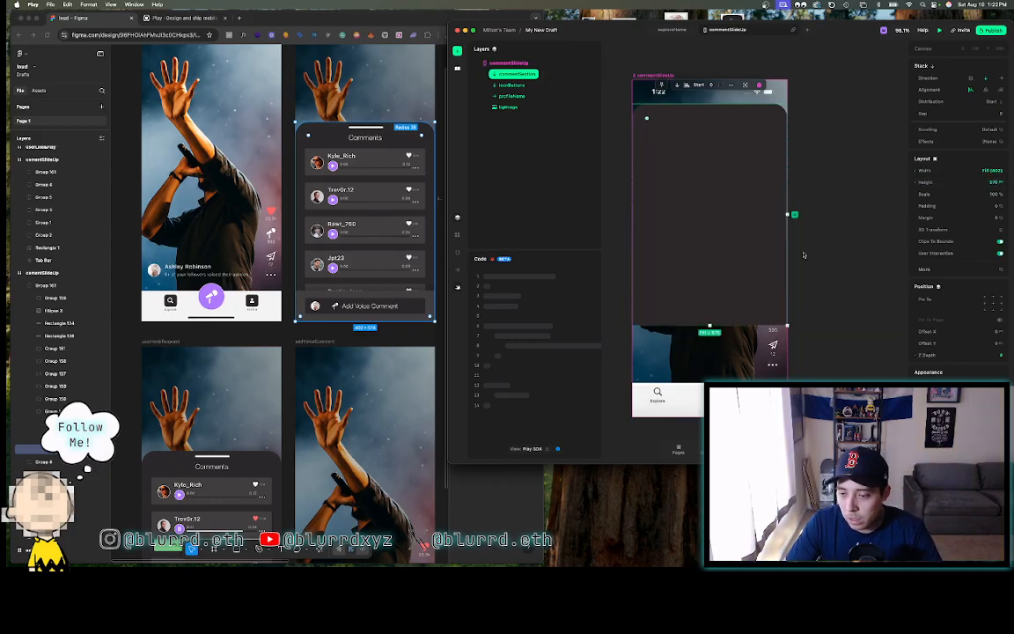
- Pin commentSection to the bottom of the screen and compare the layout with Figma
{"action": "left_click", "coordinate": [992, 310]}
{"action": "left_click", "coordinate": [841, 269]}
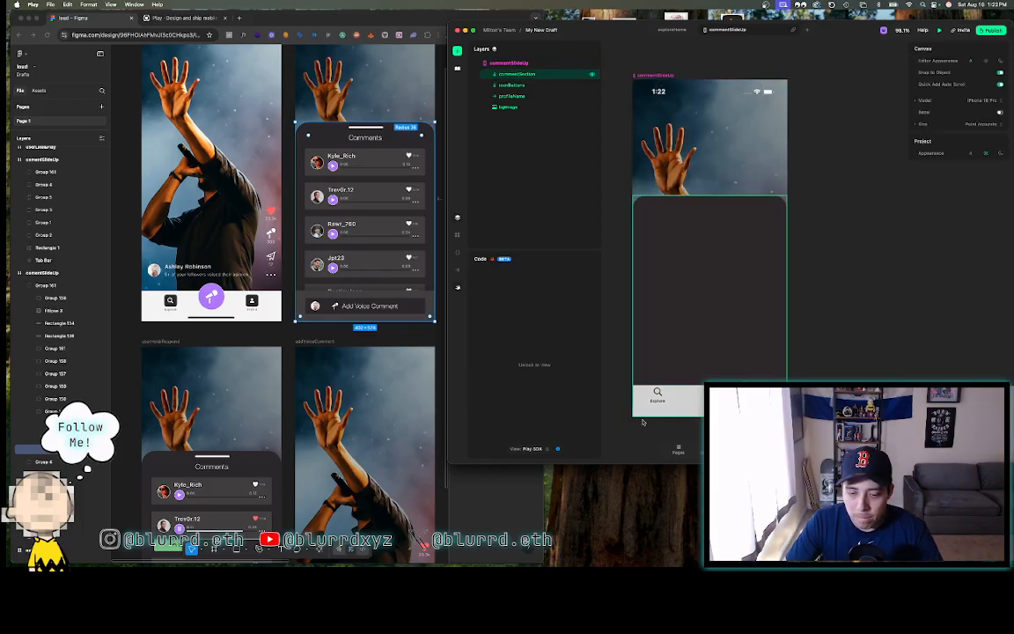
{"action": "left_click", "coordinate": [679, 179]}
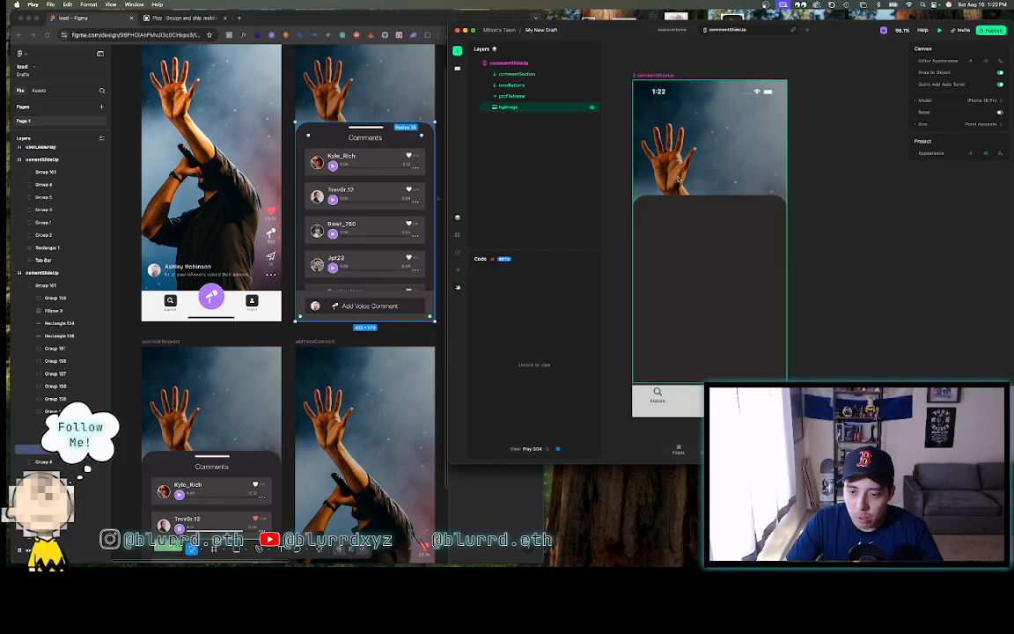
{"action": "left_click", "coordinate": [651, 76]}
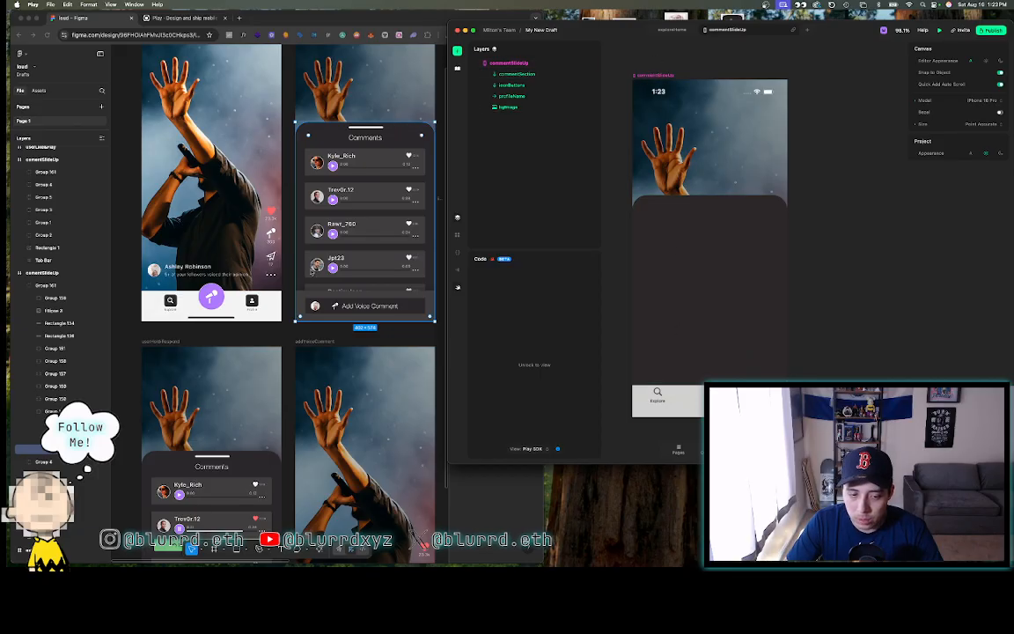
{"action": "left_click", "coordinate": [280, 270]}
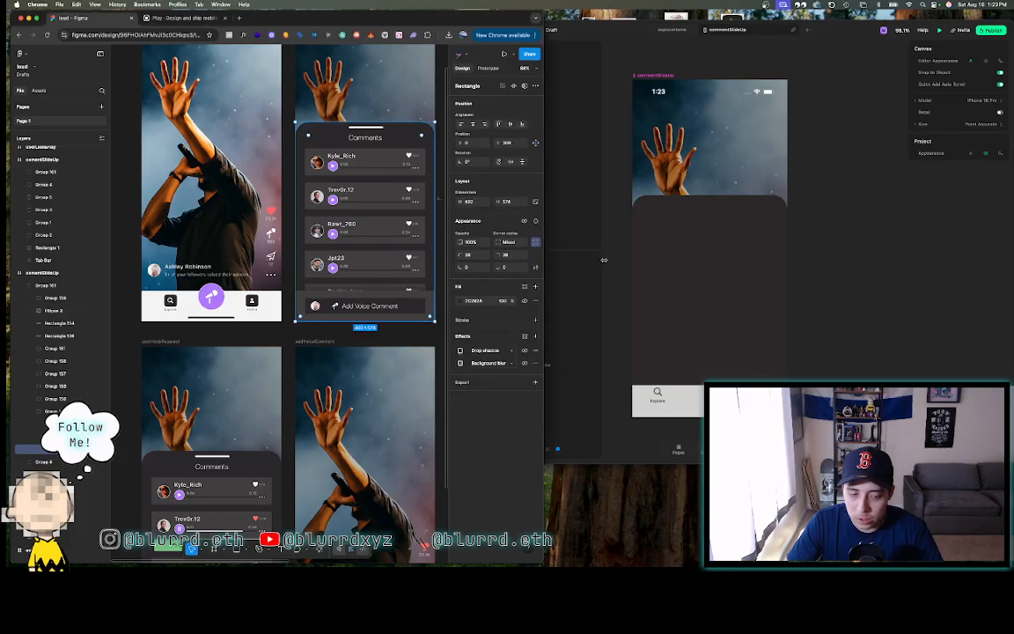
{"action": "left_click", "coordinate": [831, 230]}
- Inspect the Comments rectangle's drop shadow offset, blur, spread and colour in Figma
{"action": "left_click", "coordinate": [703, 258]}
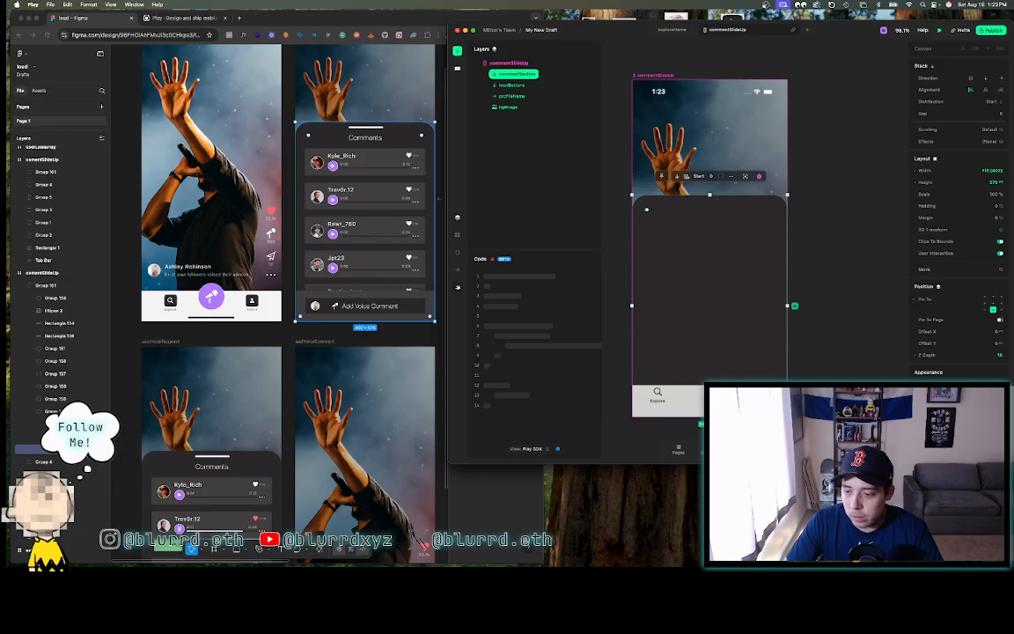
{"action": "scroll", "coordinate": [957, 247], "scroll_direction": "down", "scroll_amount": 2}
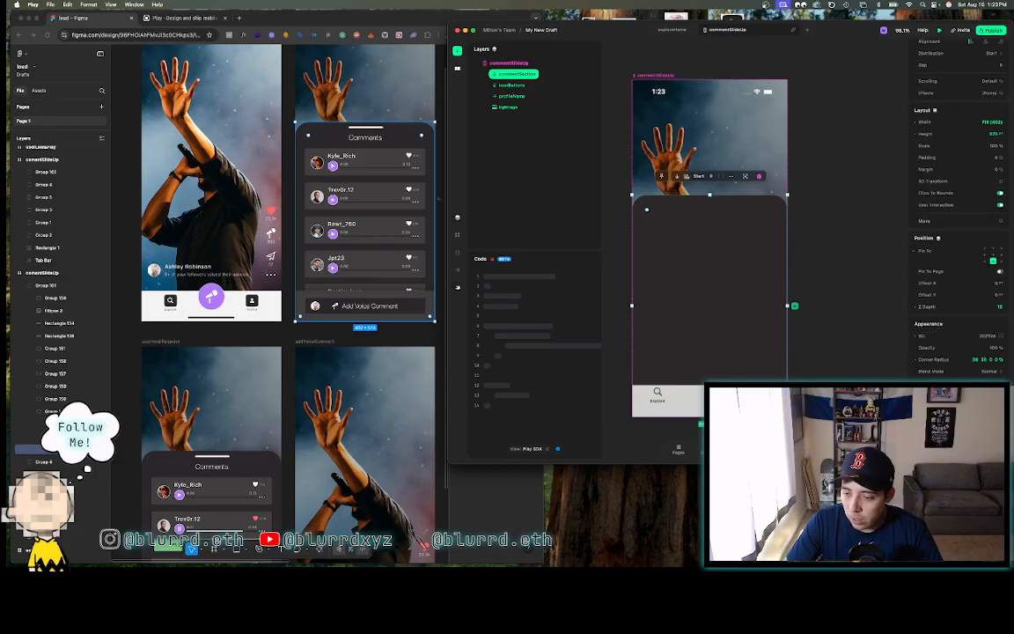
{"action": "left_click", "coordinate": [420, 130]}
{"action": "left_click", "coordinate": [419, 129]}
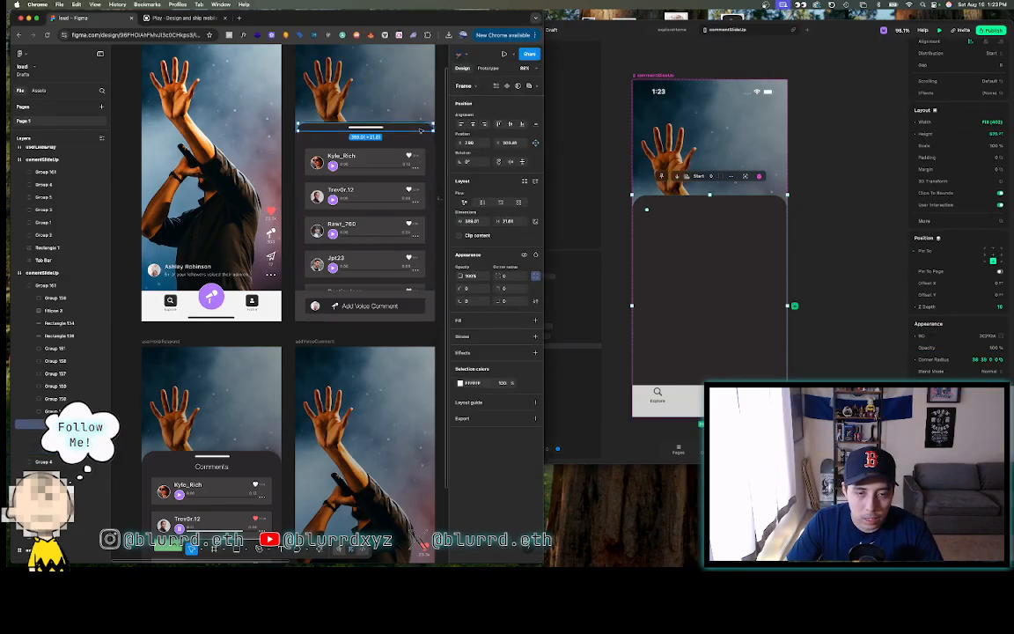
{"action": "left_click", "coordinate": [418, 140]}
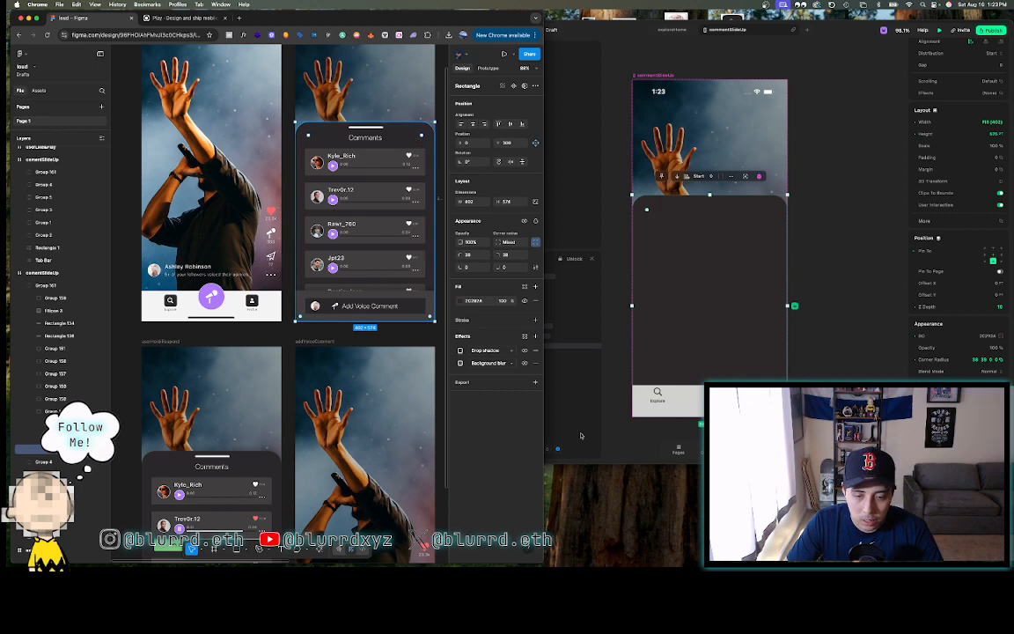
{"action": "left_click", "coordinate": [459, 350]}
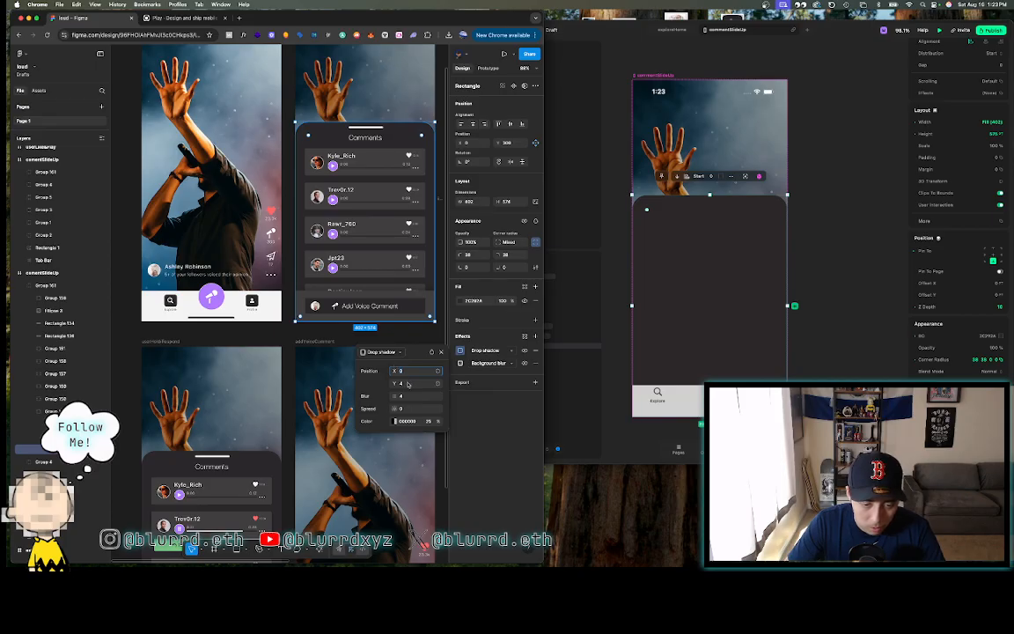
{"action": "left_click", "coordinate": [697, 254]}
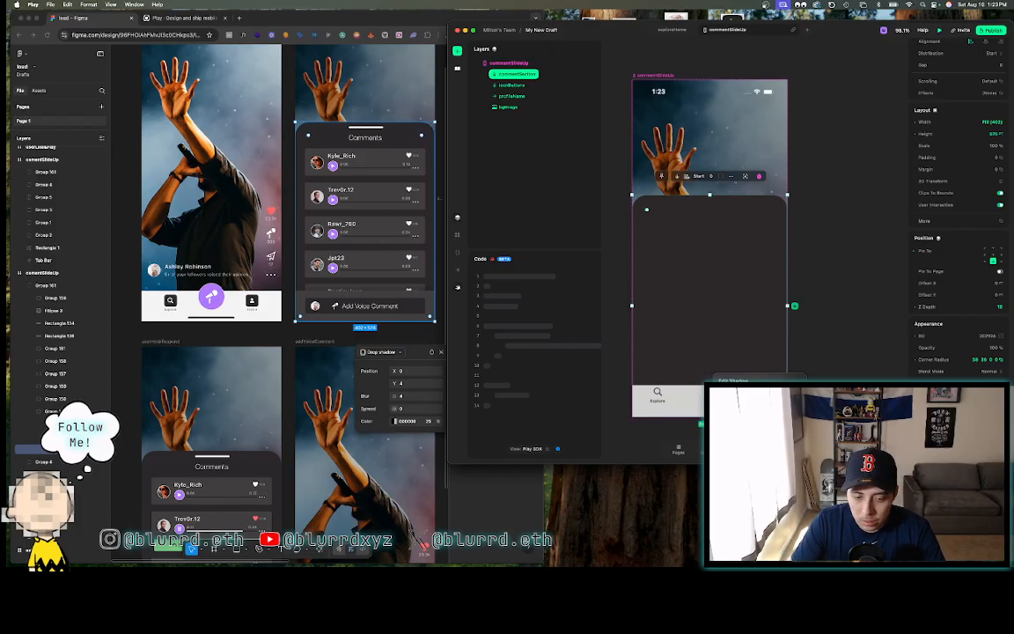
{"action": "left_click", "coordinate": [833, 199]}
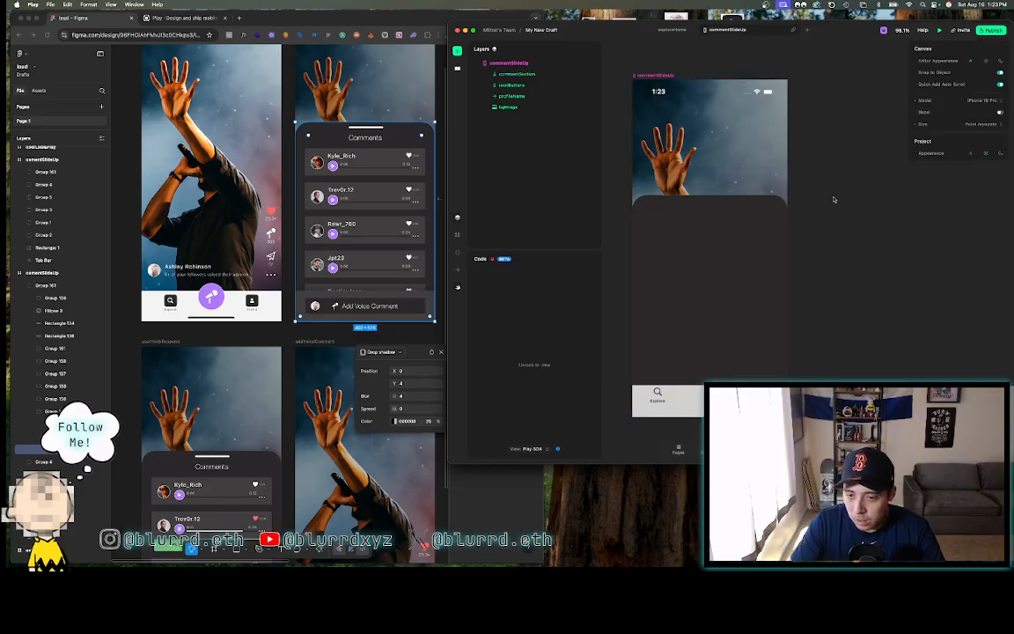
- Deselect the bgImage layer so new elements go into the commentSection sheet
{"action": "left_click", "coordinate": [770, 180]}
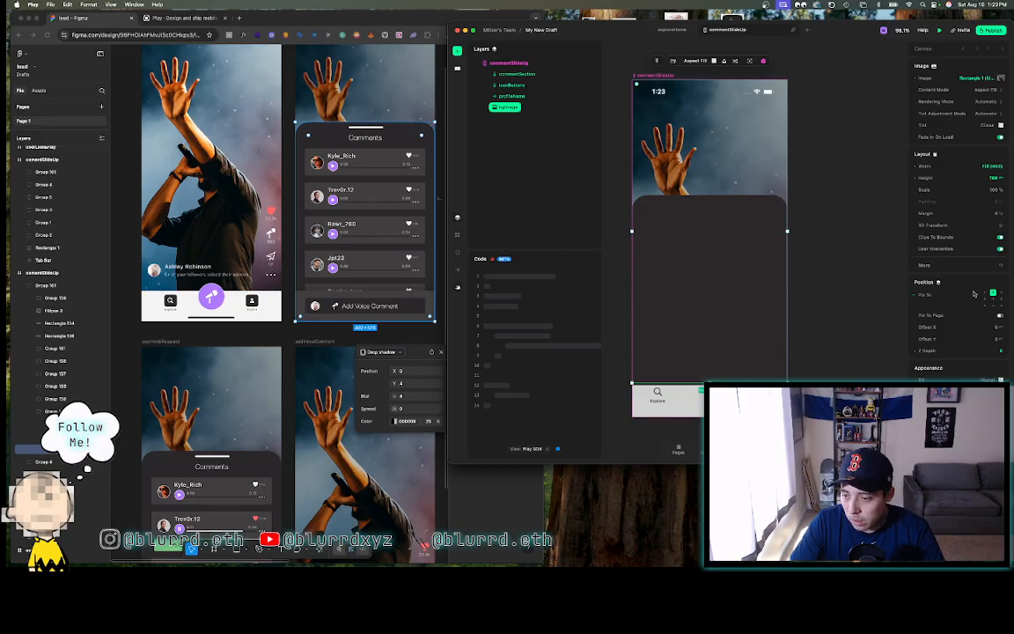
{"action": "scroll", "coordinate": [974, 294], "scroll_direction": "down", "scroll_amount": 2}
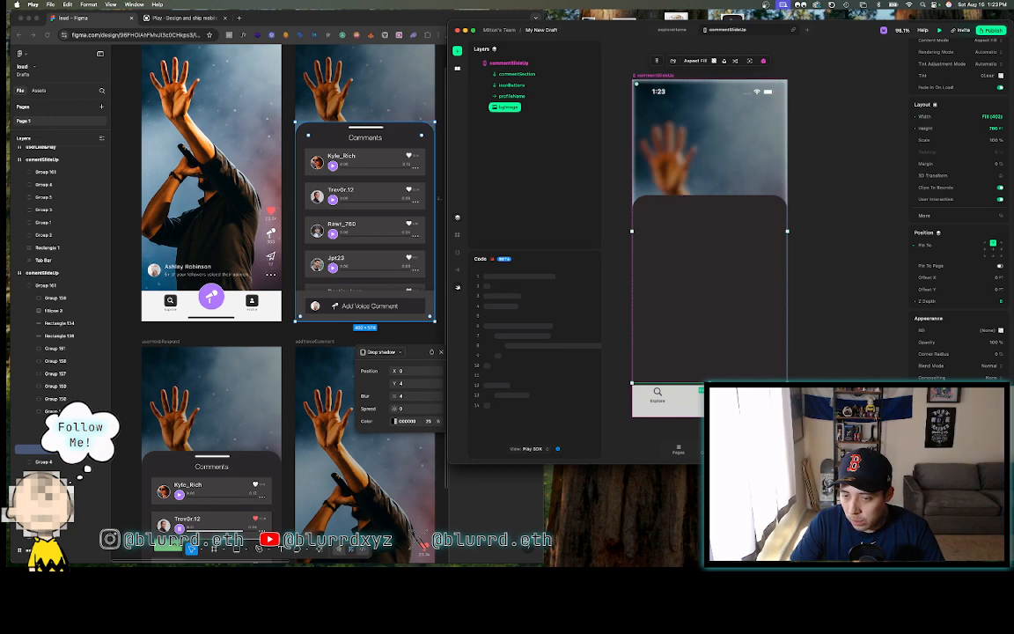
{"action": "left_click", "coordinate": [831, 373]}
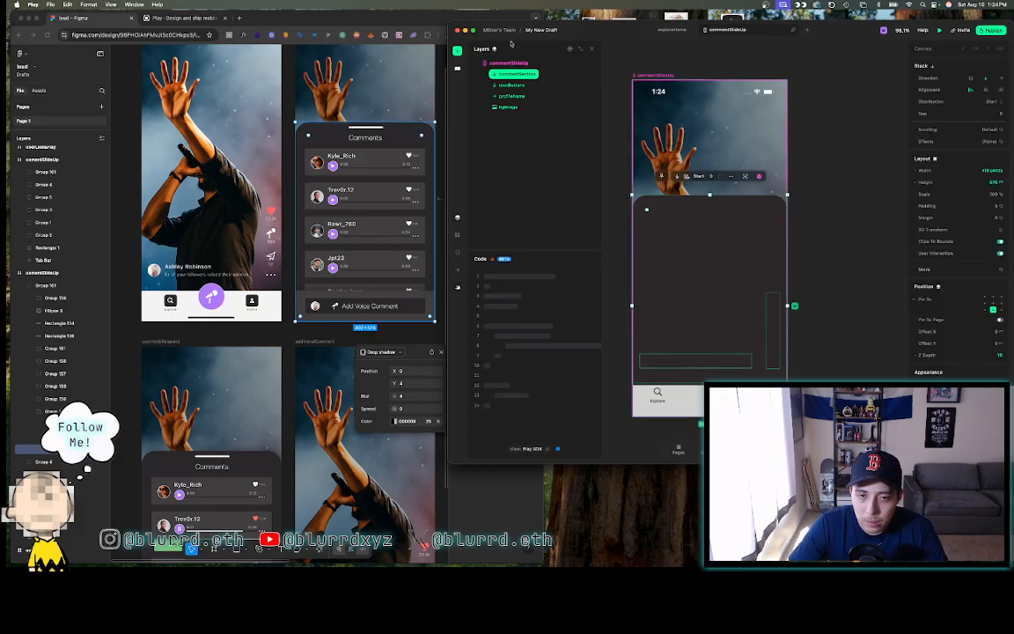
- Browse the Insert list and add an SVG element to commentSection
{"action": "left_click", "coordinate": [458, 52]}
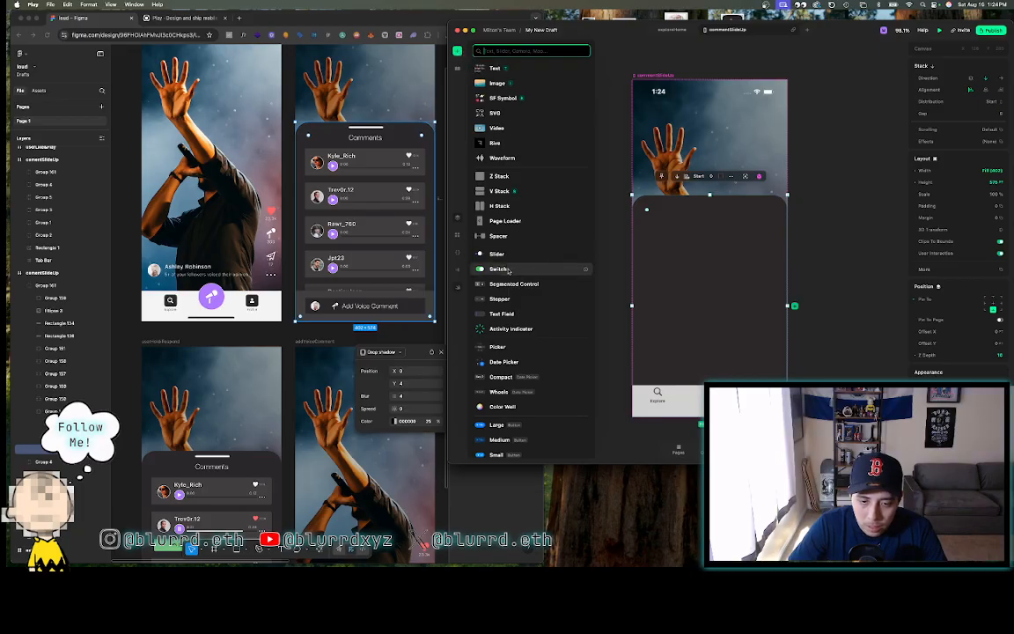
{"action": "scroll", "coordinate": [508, 271], "scroll_direction": "down", "scroll_amount": 8}
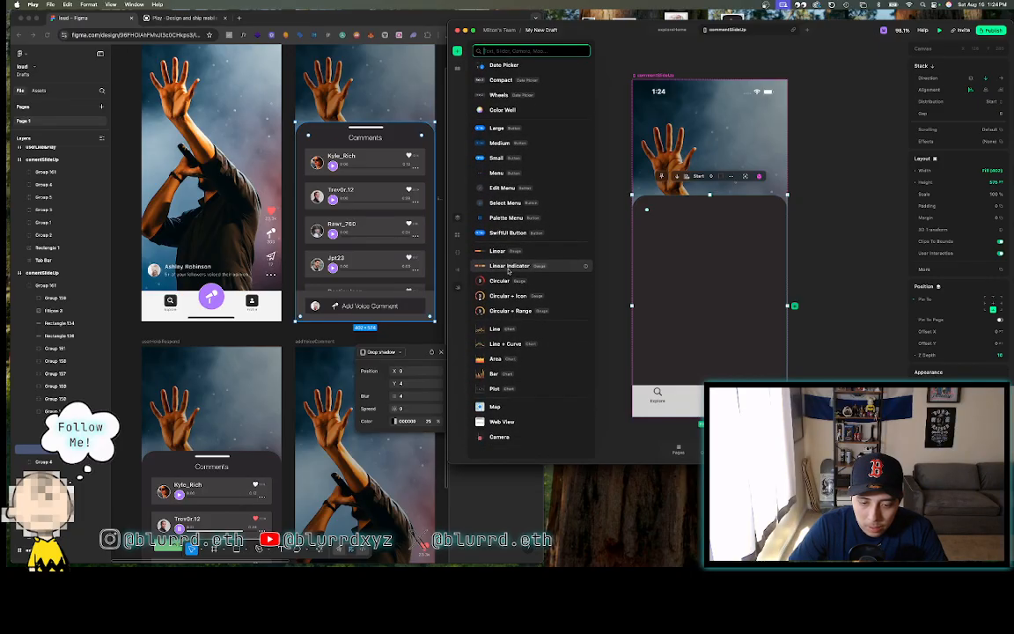
{"action": "scroll", "coordinate": [508, 271], "scroll_direction": "up", "scroll_amount": 5}
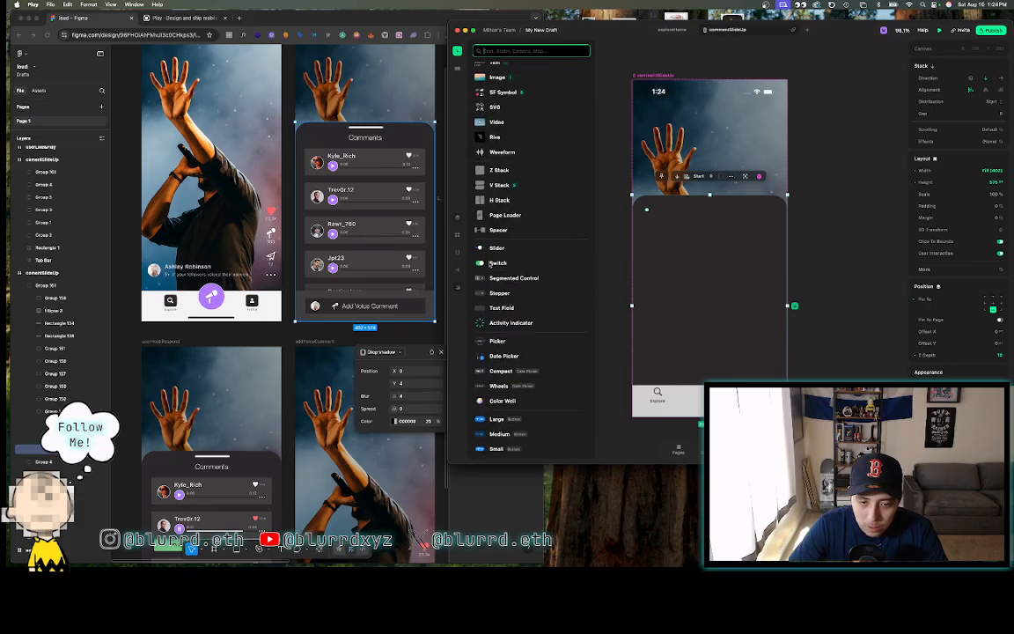
{"action": "scroll", "coordinate": [517, 300], "scroll_direction": "up", "scroll_amount": 1}
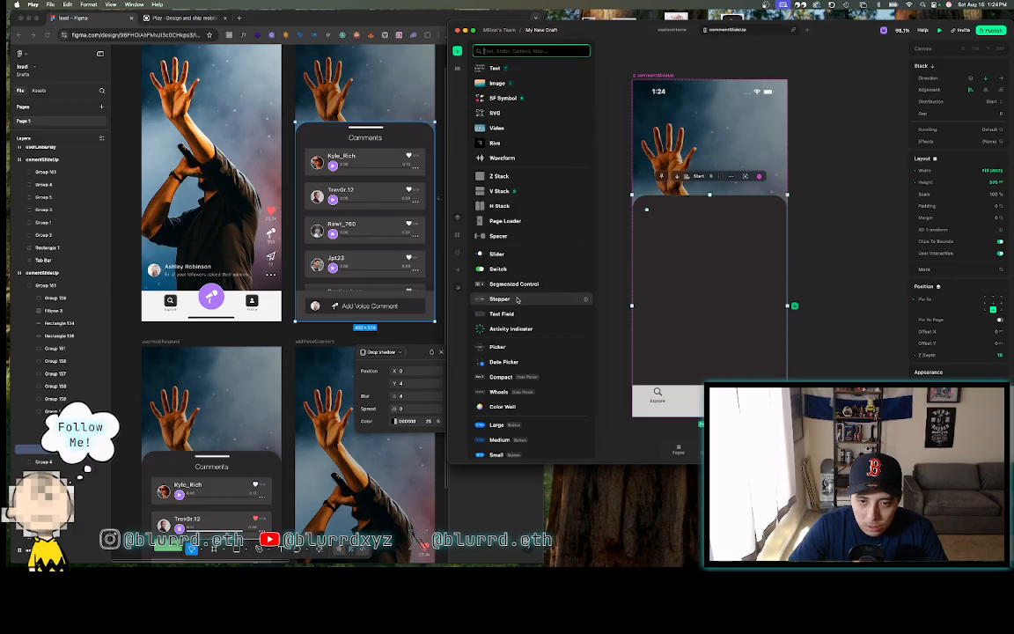
{"action": "scroll", "coordinate": [518, 300], "scroll_direction": "down", "scroll_amount": 2}
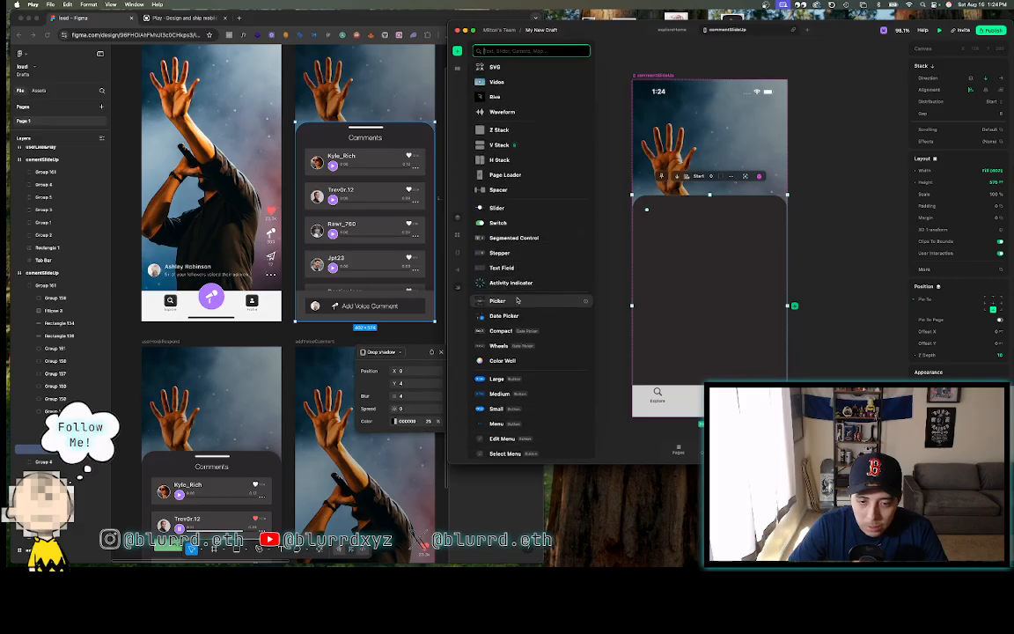
{"action": "scroll", "coordinate": [518, 300], "scroll_direction": "down", "scroll_amount": 6}
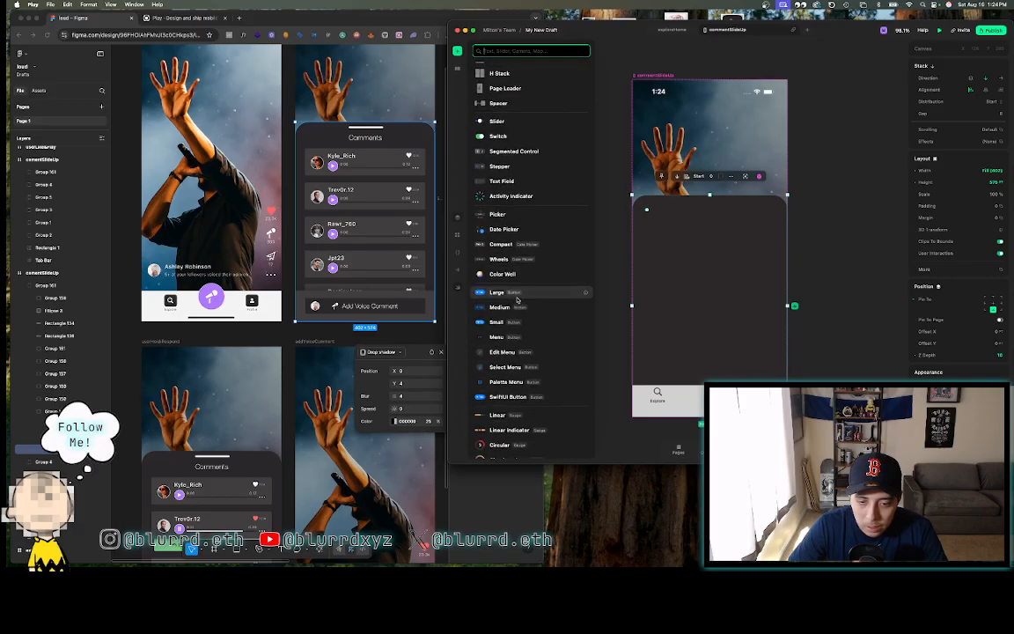
{"action": "scroll", "coordinate": [517, 300], "scroll_direction": "down", "scroll_amount": 5}
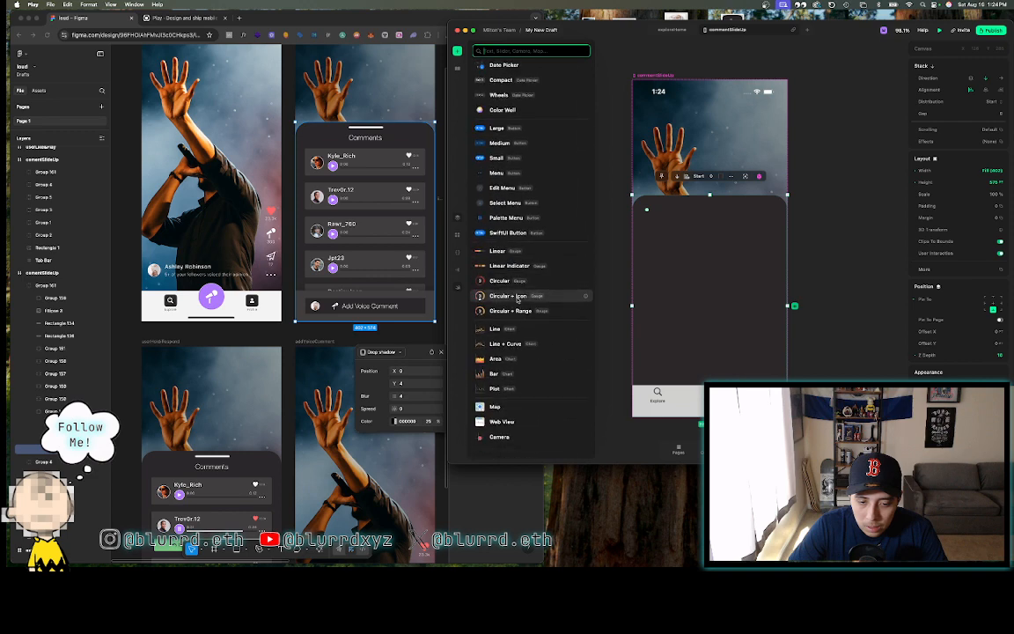
{"action": "scroll", "coordinate": [517, 300], "scroll_direction": "up", "scroll_amount": 10}
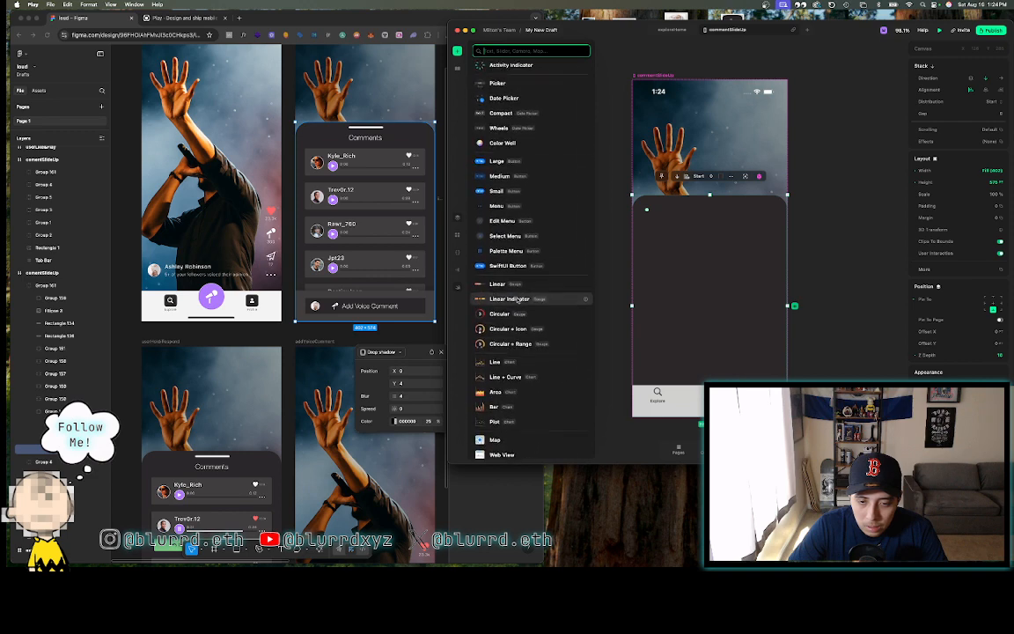
{"action": "scroll", "coordinate": [517, 300], "scroll_direction": "up", "scroll_amount": 4}
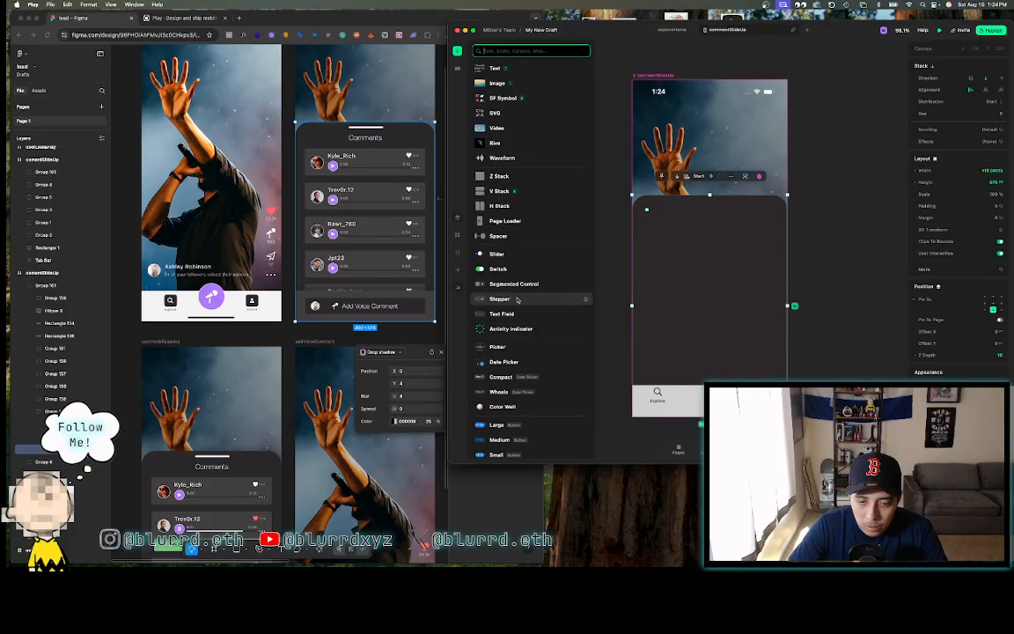
{"action": "left_click", "coordinate": [493, 128]}
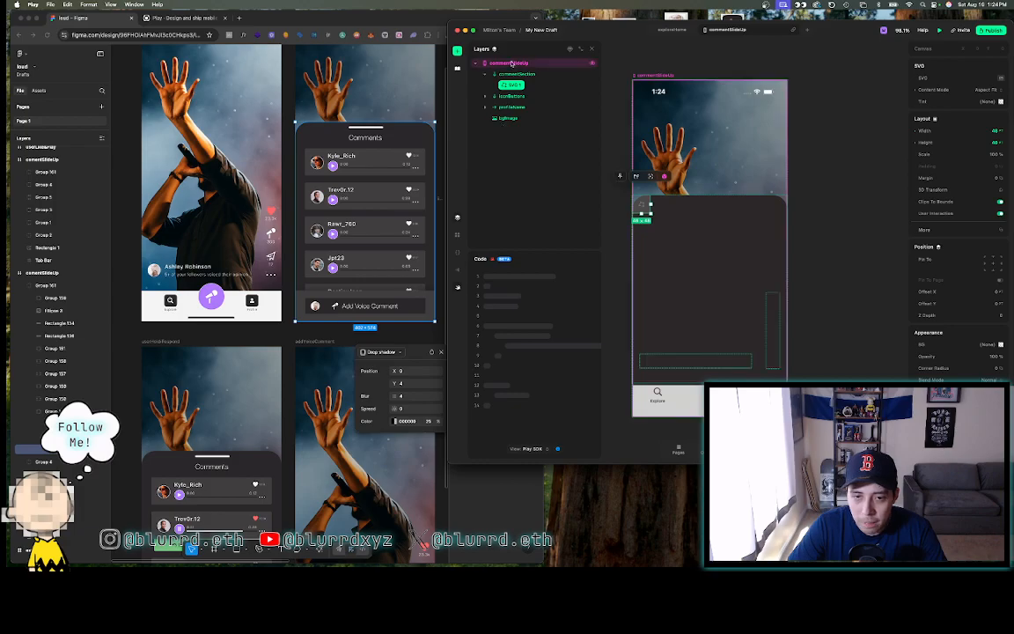
- Rename the new SVG layer to sliderIcon
{"action": "double_click", "coordinate": [514, 86]}
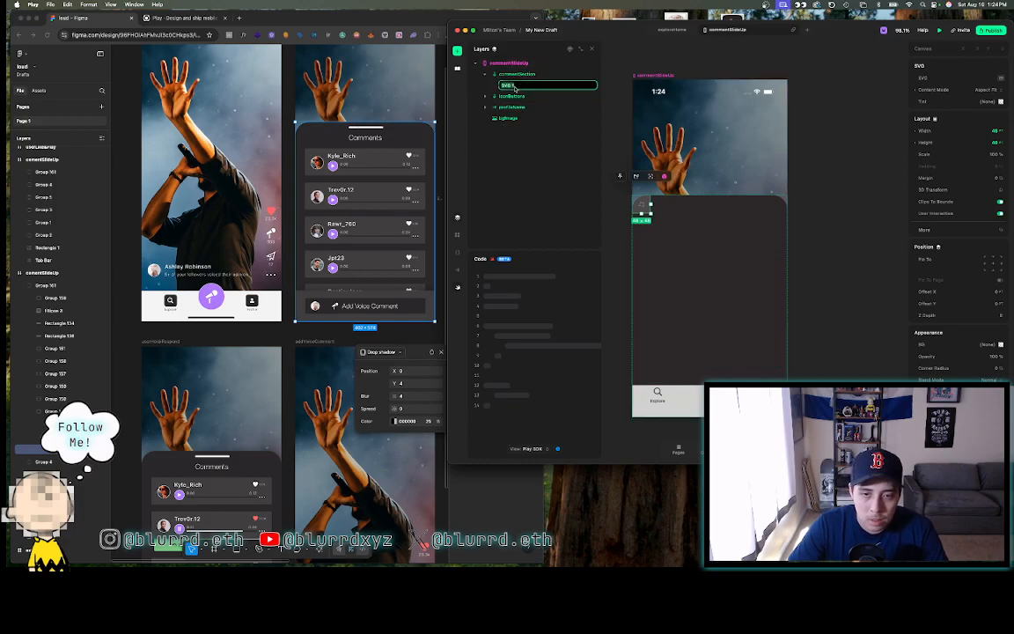
{"action": "type", "text": "sl"}
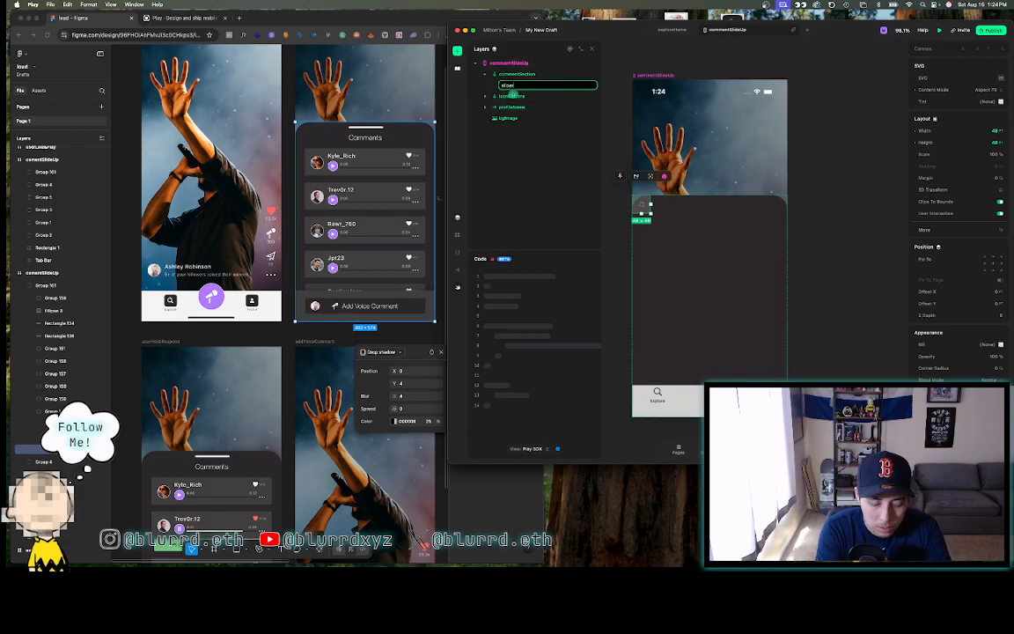
{"action": "type", "text": "iderIcon"}
{"action": "key", "text": "Return"}
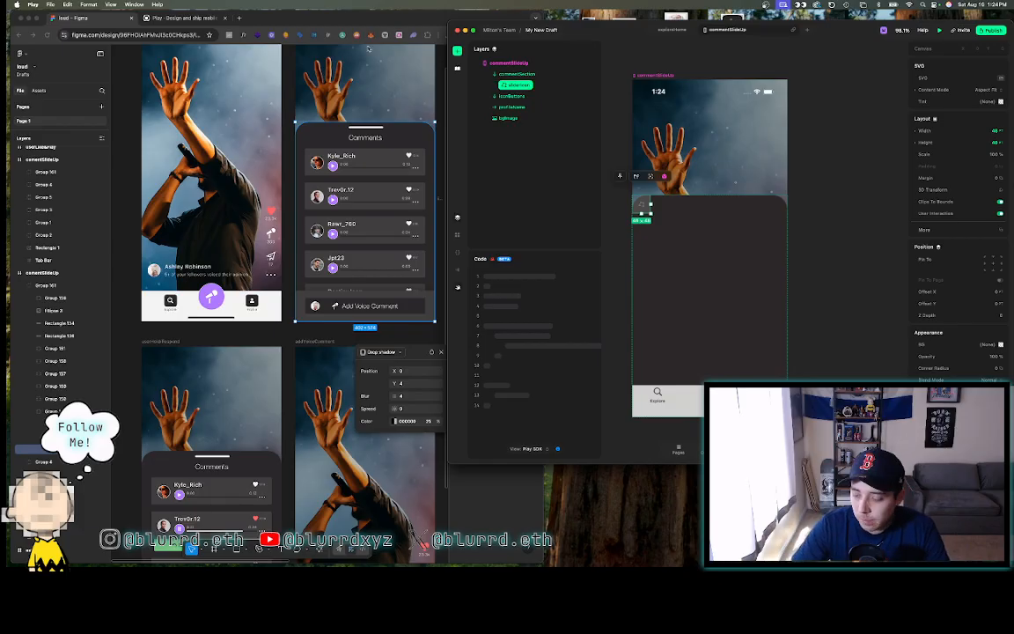
- Export the Figma sheet's top handle bar as HomeIndicator.svg
{"action": "left_click", "coordinate": [360, 132]}
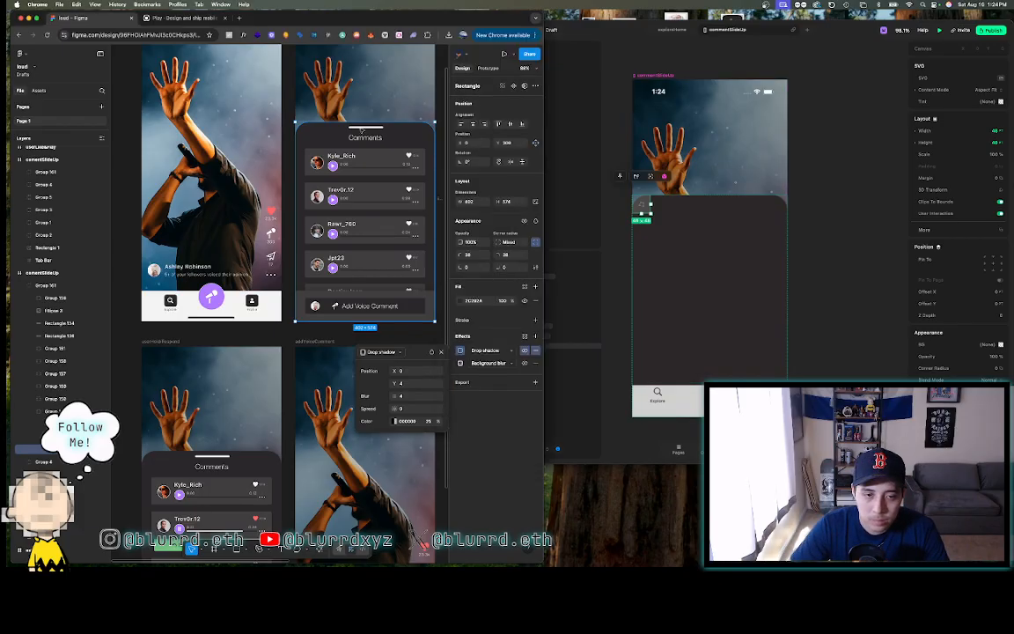
{"action": "left_click", "coordinate": [330, 130]}
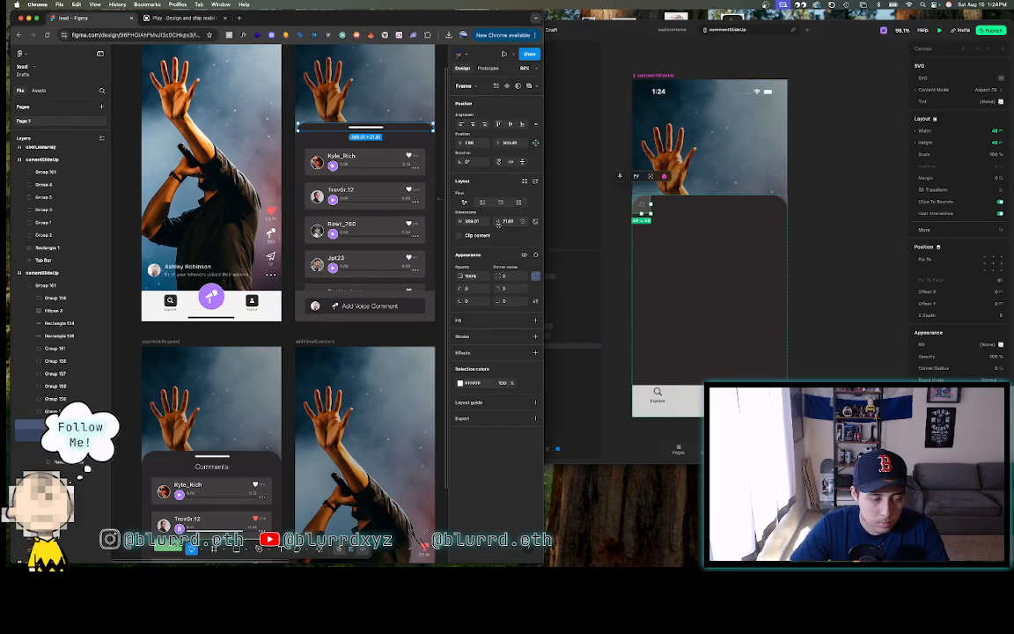
{"action": "left_click", "coordinate": [462, 420]}
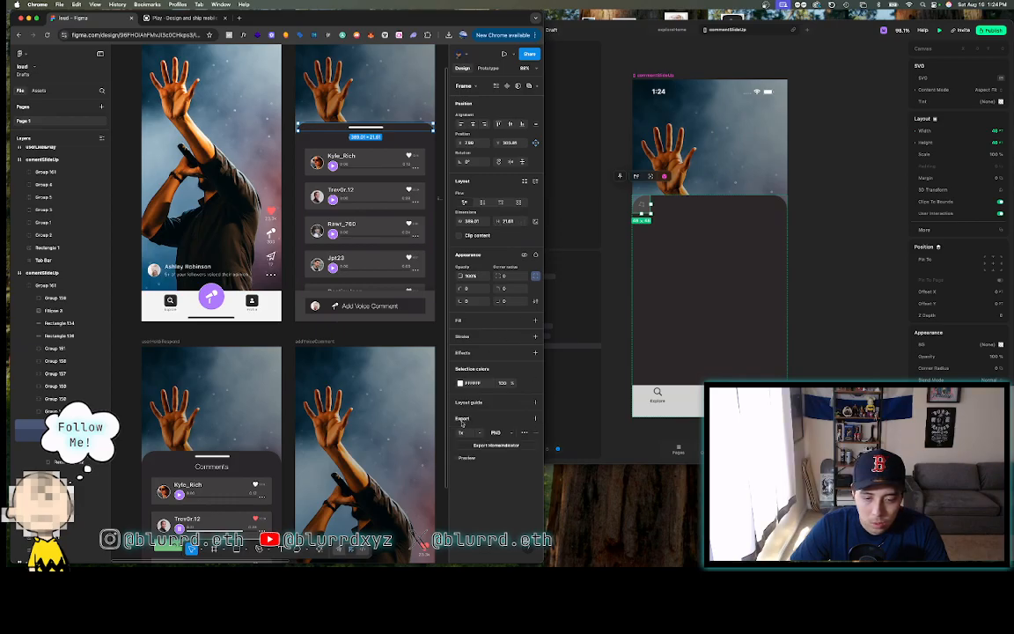
{"action": "left_click", "coordinate": [496, 433]}
{"action": "left_click", "coordinate": [497, 446]}
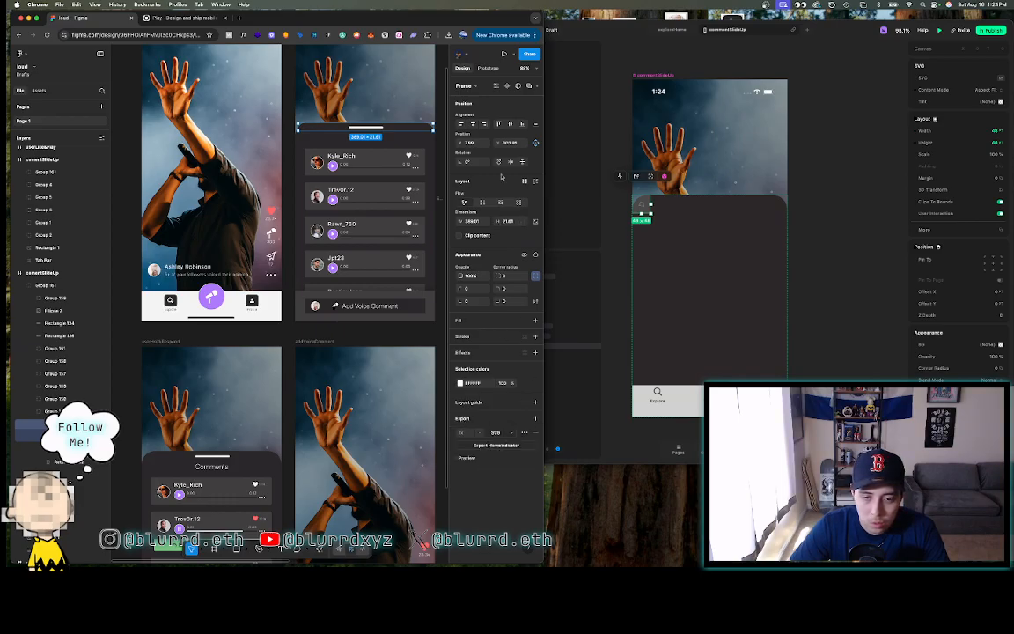
{"action": "left_click", "coordinate": [496, 444]}
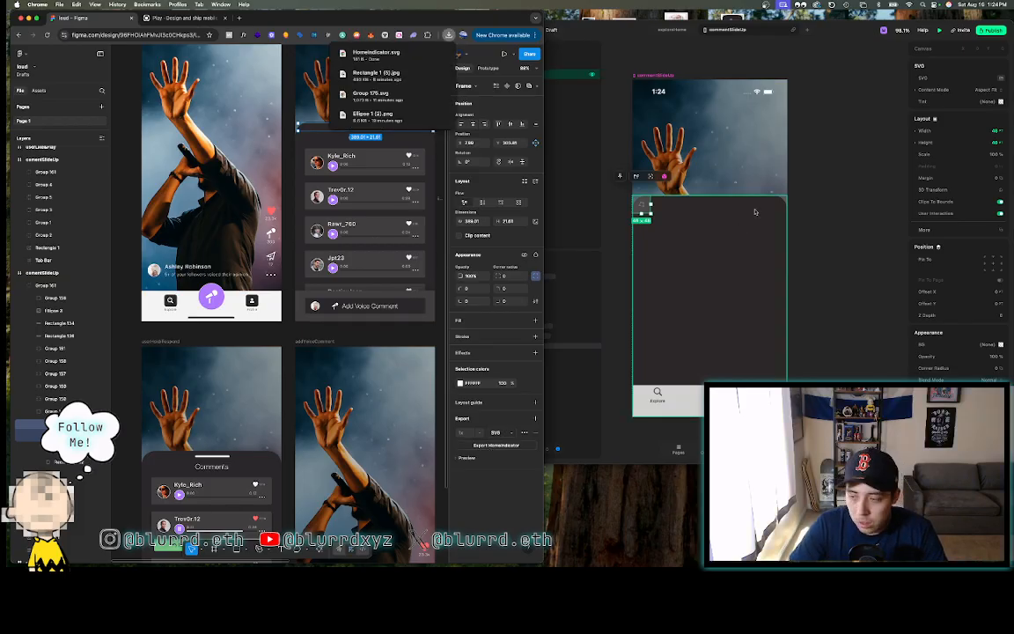
- Upload HomeIndicator.svg from Downloads to the SVG assets and assign it to sliderIcon
{"action": "left_click", "coordinate": [624, 29]}
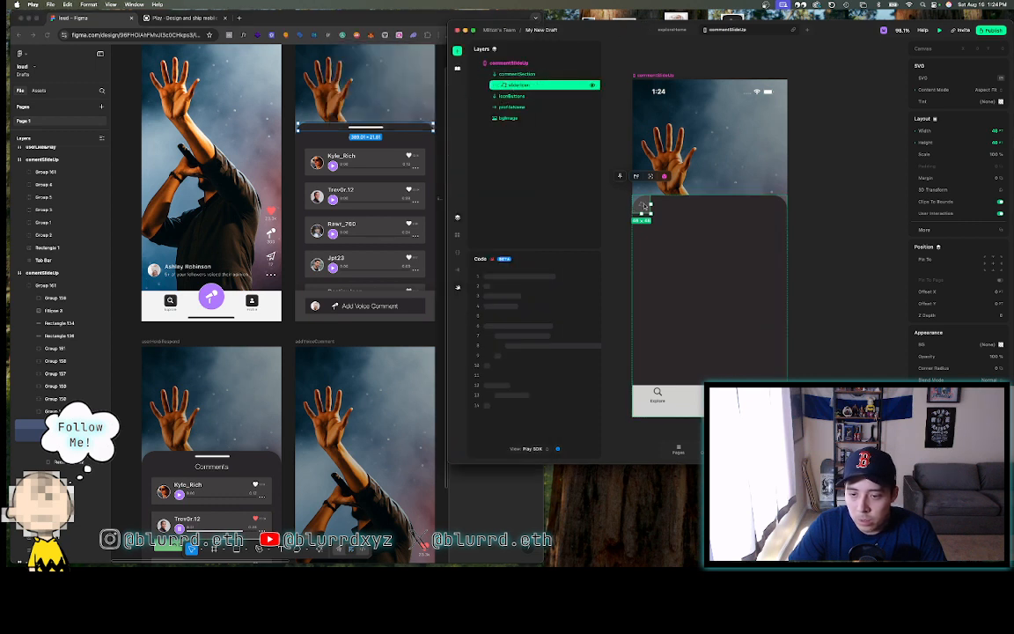
{"action": "left_click", "coordinate": [1002, 78]}
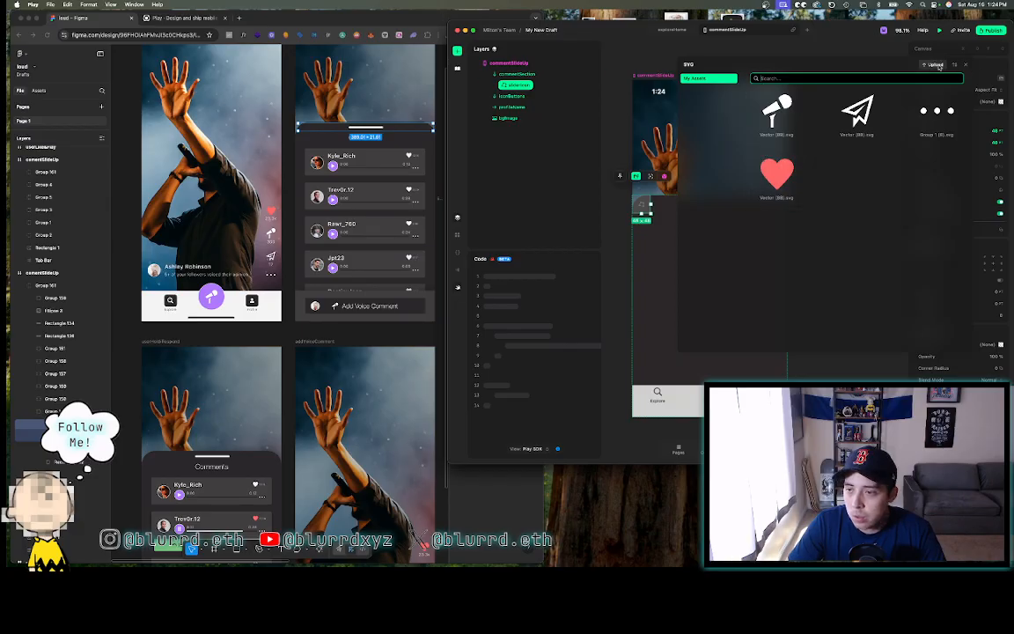
{"action": "left_click", "coordinate": [938, 65]}
{"action": "left_click", "coordinate": [443, 35]}
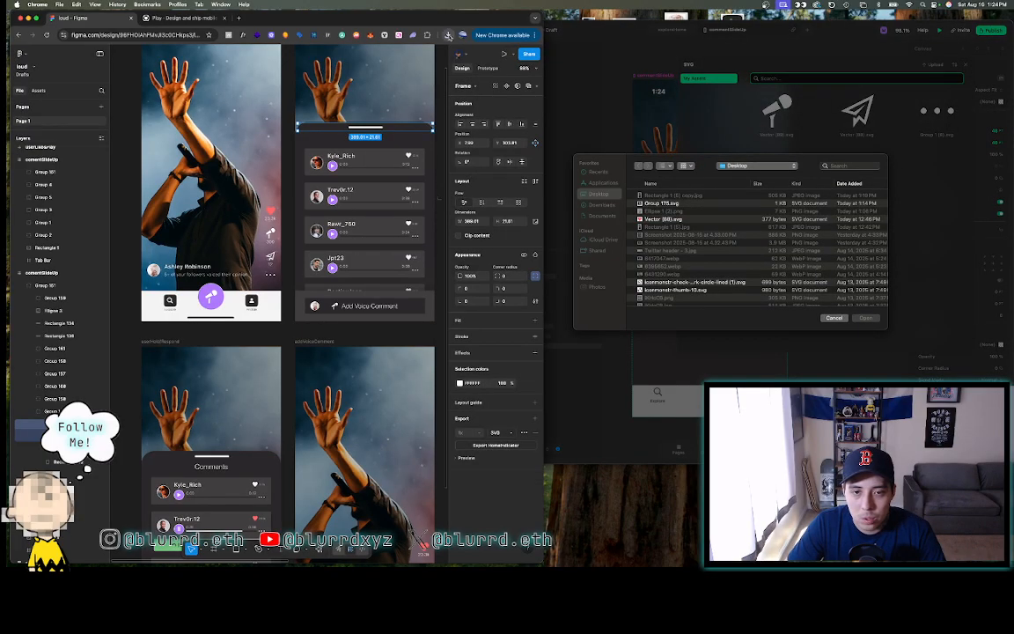
{"action": "left_click", "coordinate": [448, 36]}
{"action": "left_click_drag", "start_coordinate": [392, 70], "coordinate": [685, 233]}
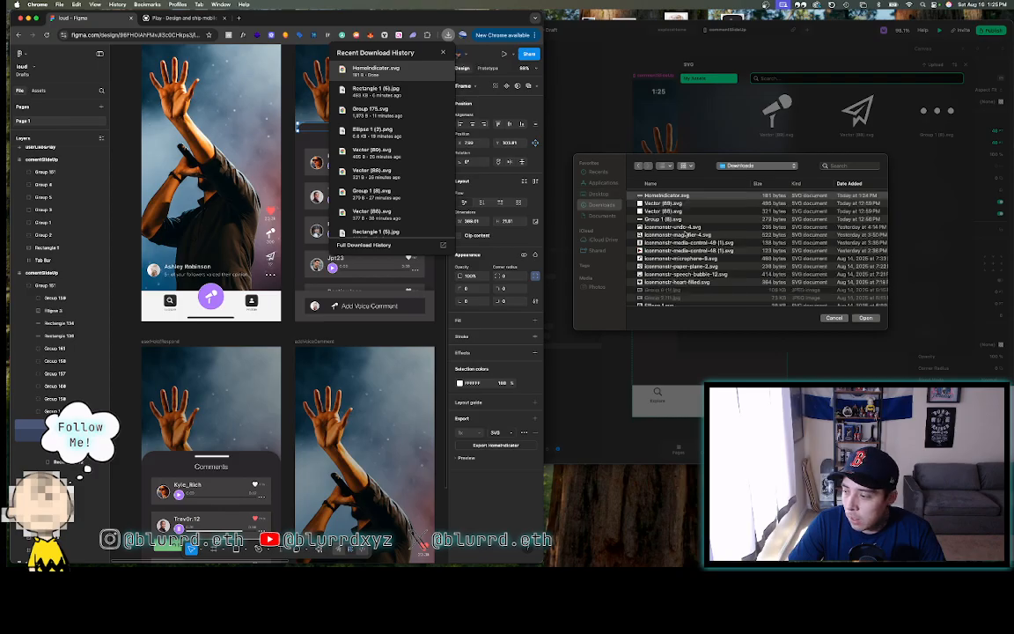
{"action": "left_click", "coordinate": [672, 195]}
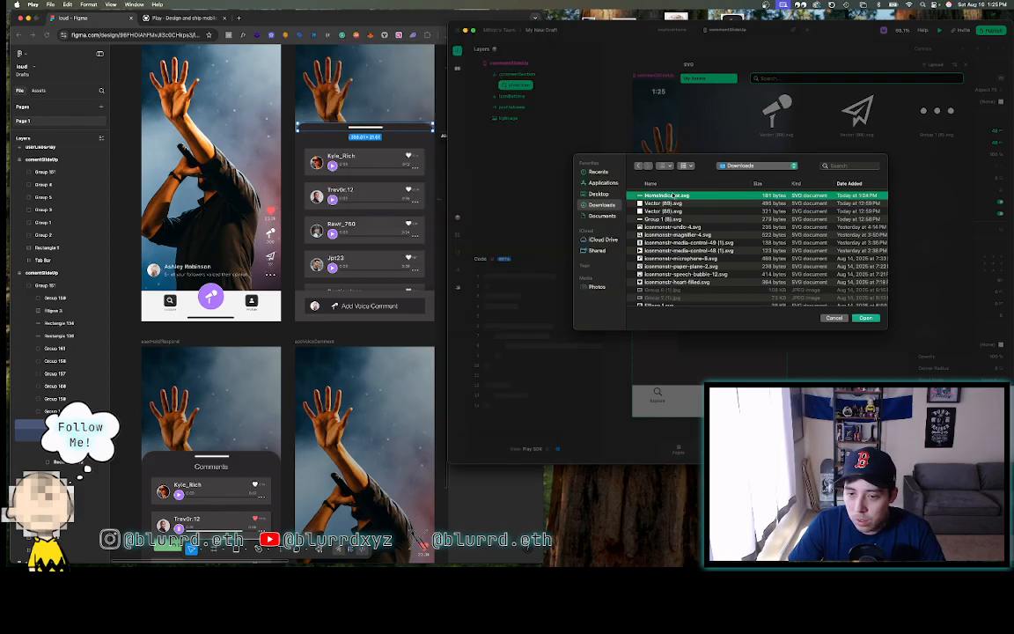
{"action": "left_click", "coordinate": [865, 318]}
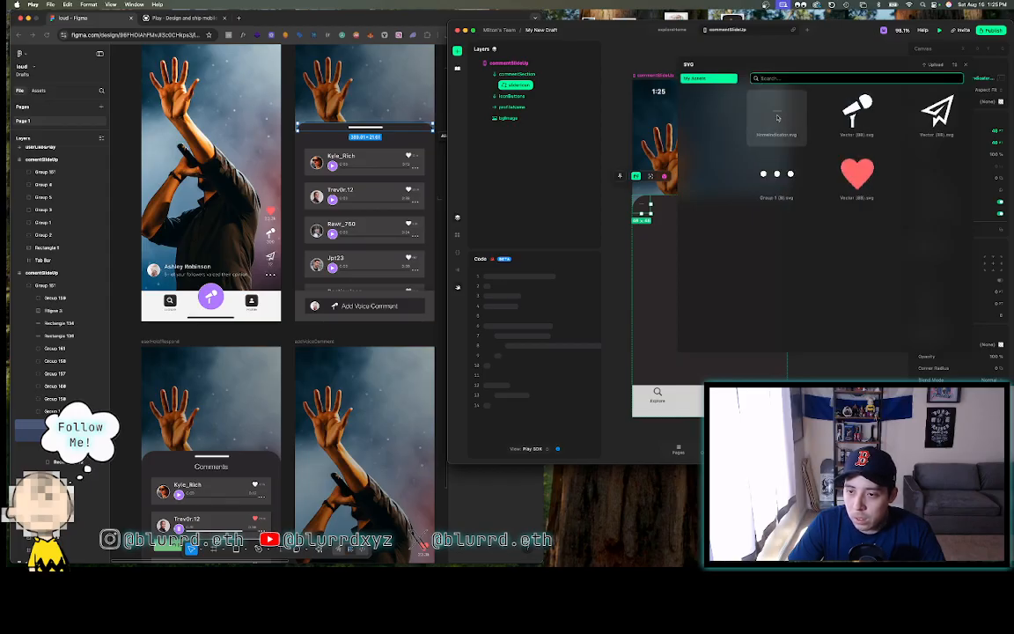
{"action": "left_click", "coordinate": [965, 66]}
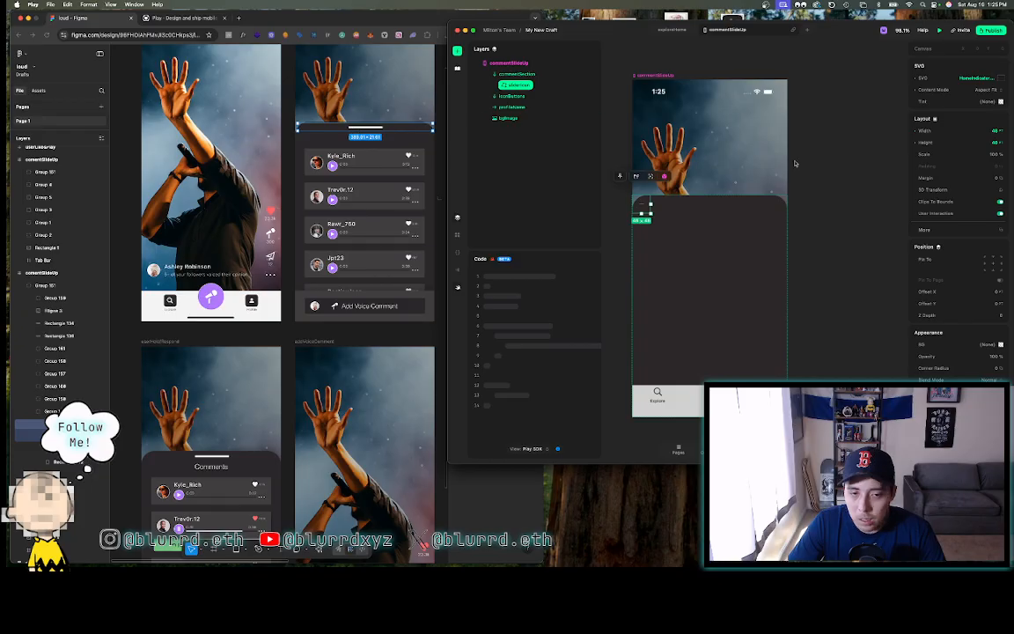
- Size the slider strip to 389 by 21
{"action": "left_click", "coordinate": [962, 131]}
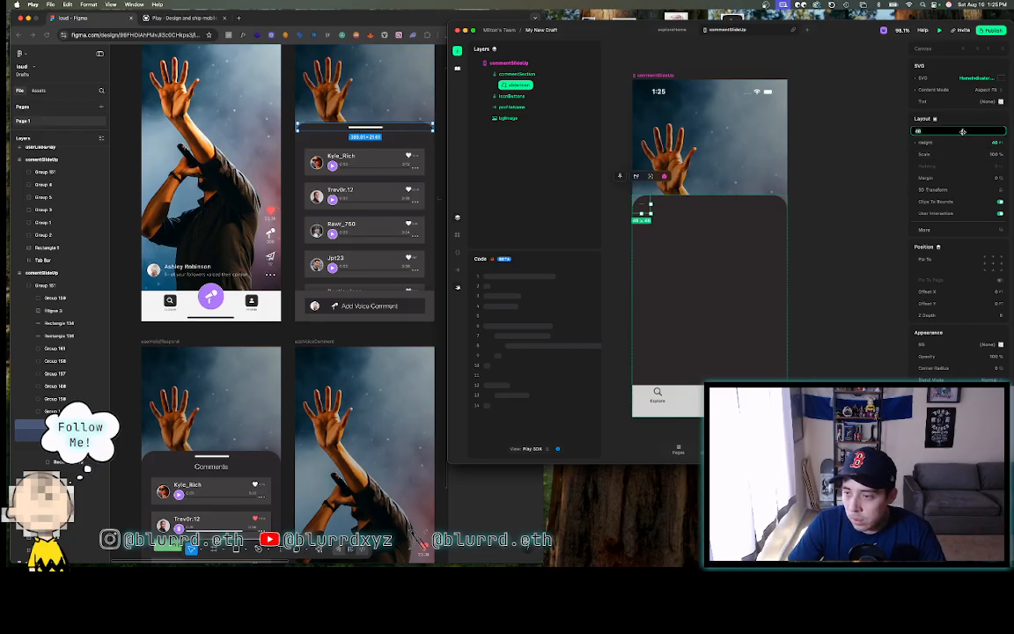
{"action": "type", "text": "38"}
{"action": "key", "text": "Return"}
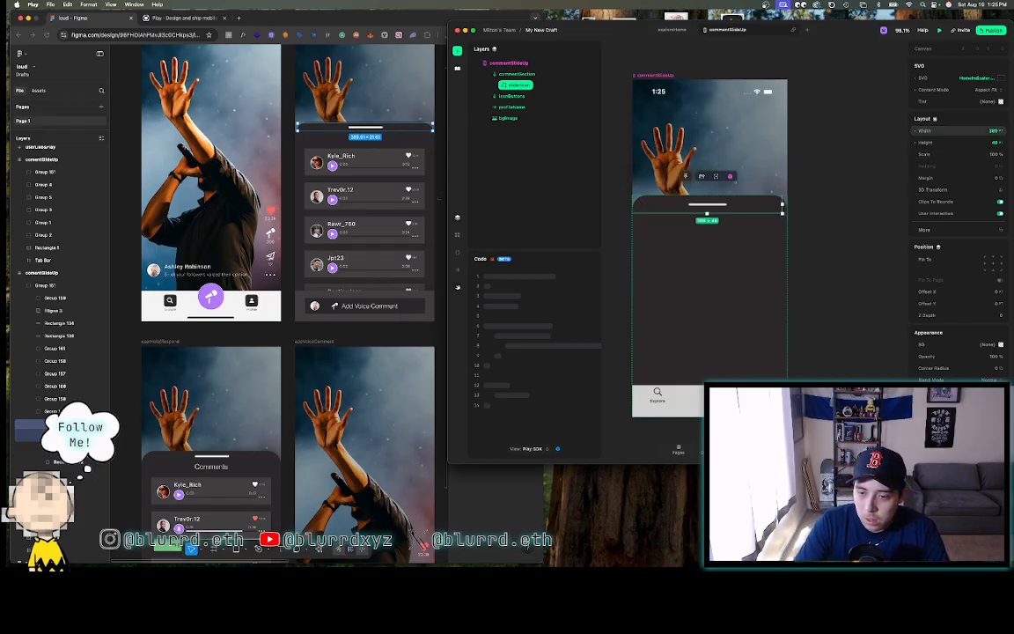
{"action": "left_click", "coordinate": [966, 142]}
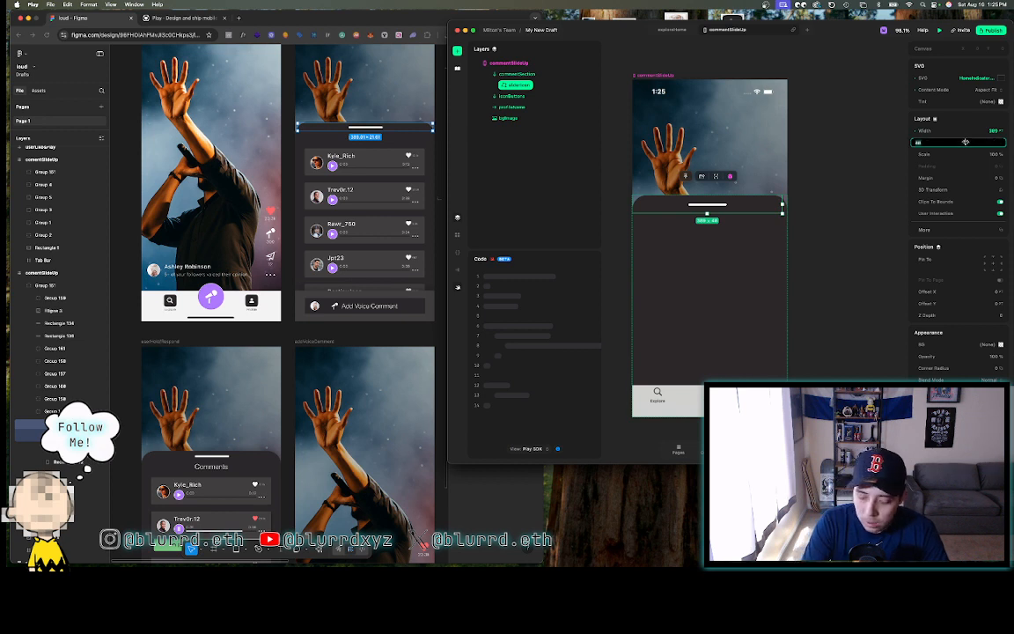
{"action": "type", "text": "21"}
{"action": "key", "text": "Return"}
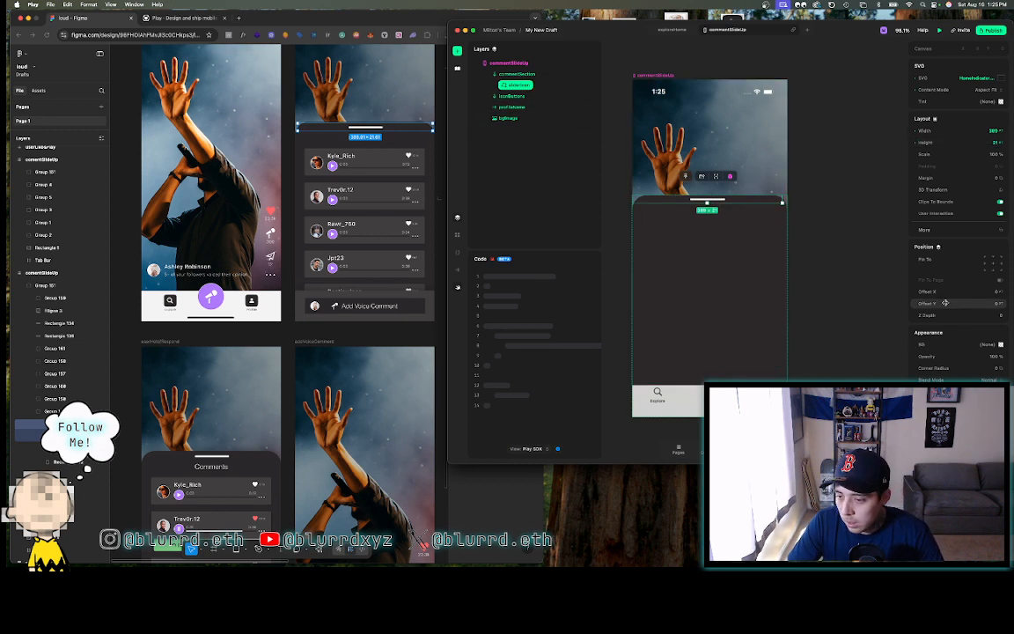
- Round the strip's top two corners to 38 and pin it to the page at Z Depth 10
{"action": "left_click", "coordinate": [956, 368]}
{"action": "key", "text": "Return"}
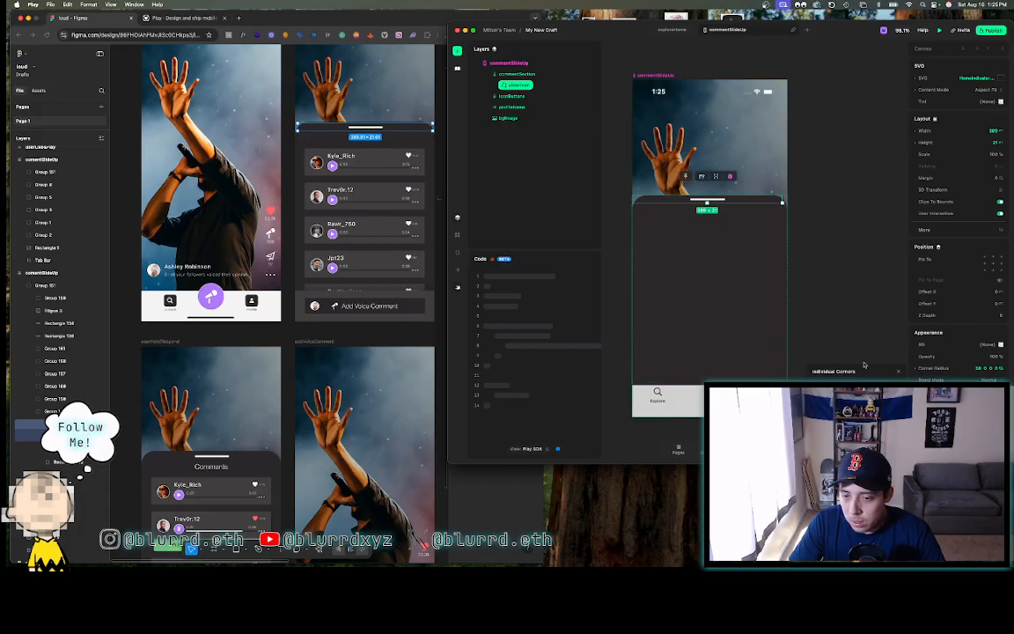
{"action": "type", "text": "38"}
{"action": "key", "text": "Return"}
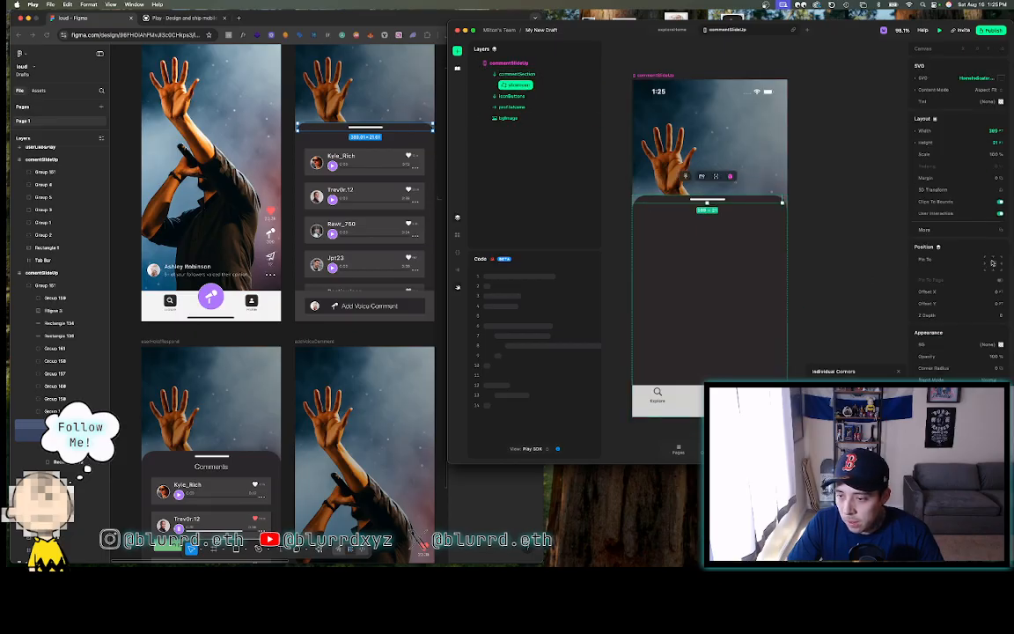
{"action": "left_click", "coordinate": [992, 258]}
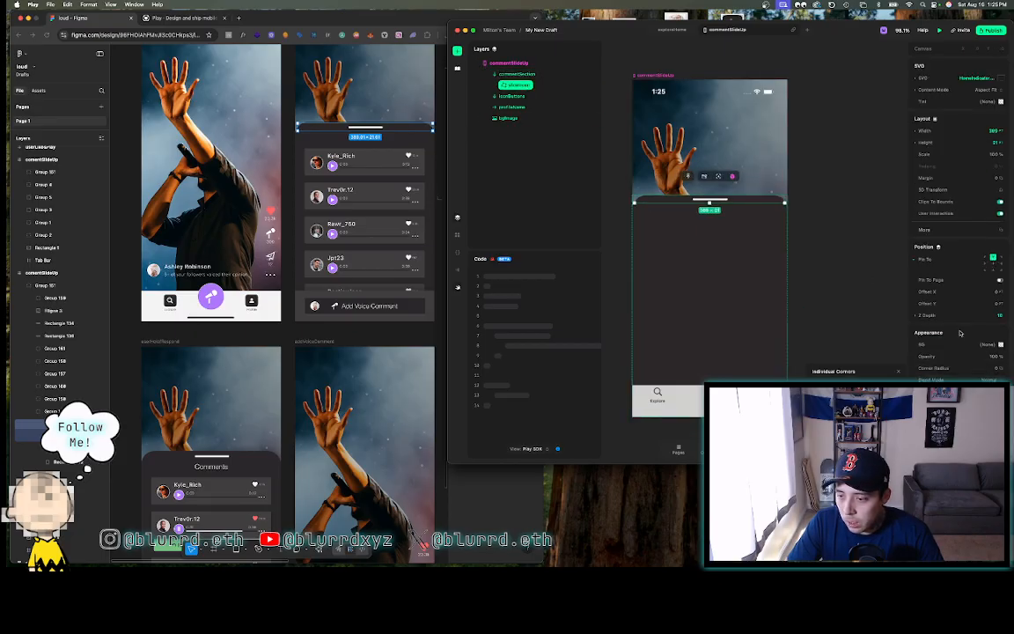
{"action": "left_click", "coordinate": [339, 127]}
- Check the background rectangle in the Figma design for reference
{"action": "scroll", "coordinate": [352, 119], "scroll_direction": "up", "scroll_amount": 5}
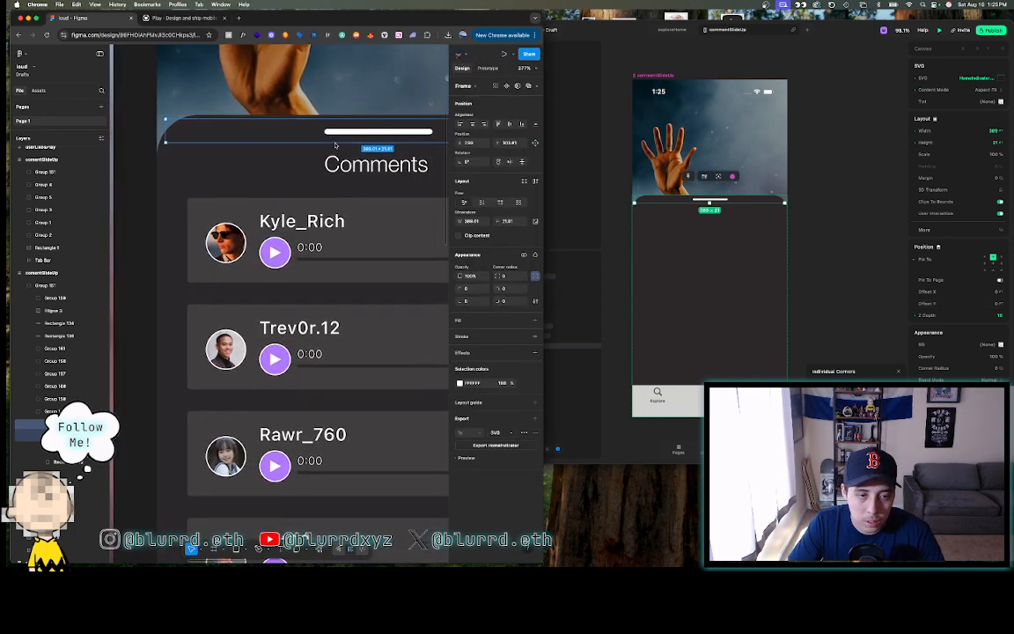
{"action": "left_click", "coordinate": [356, 115], "text": "shift"}
{"action": "scroll", "coordinate": [355, 116], "scroll_direction": "up", "scroll_amount": 8}
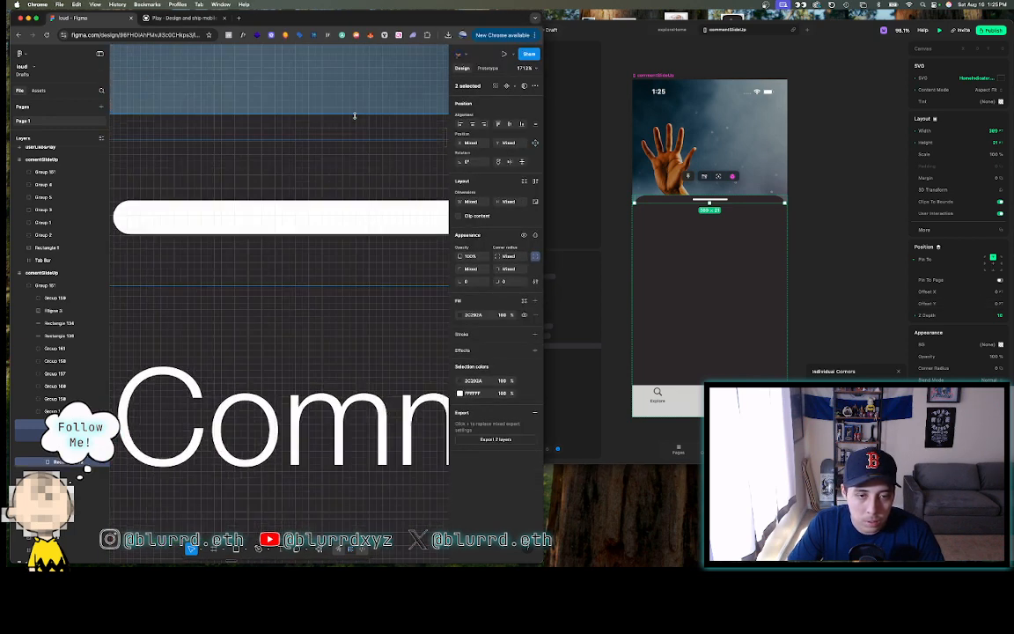
{"action": "scroll", "coordinate": [355, 116], "scroll_direction": "down", "scroll_amount": 4}
{"action": "scroll", "coordinate": [355, 116], "scroll_direction": "down", "scroll_amount": 5}
{"action": "left_click", "coordinate": [626, 68]}
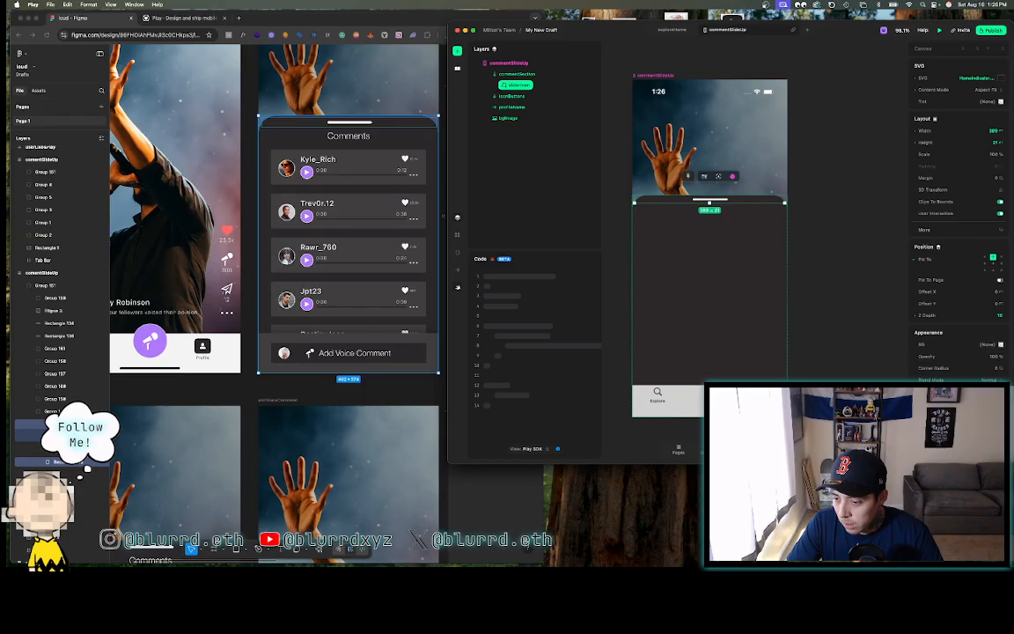
- Give the slider strip zero margins on all sides
{"action": "left_click", "coordinate": [942, 178]}
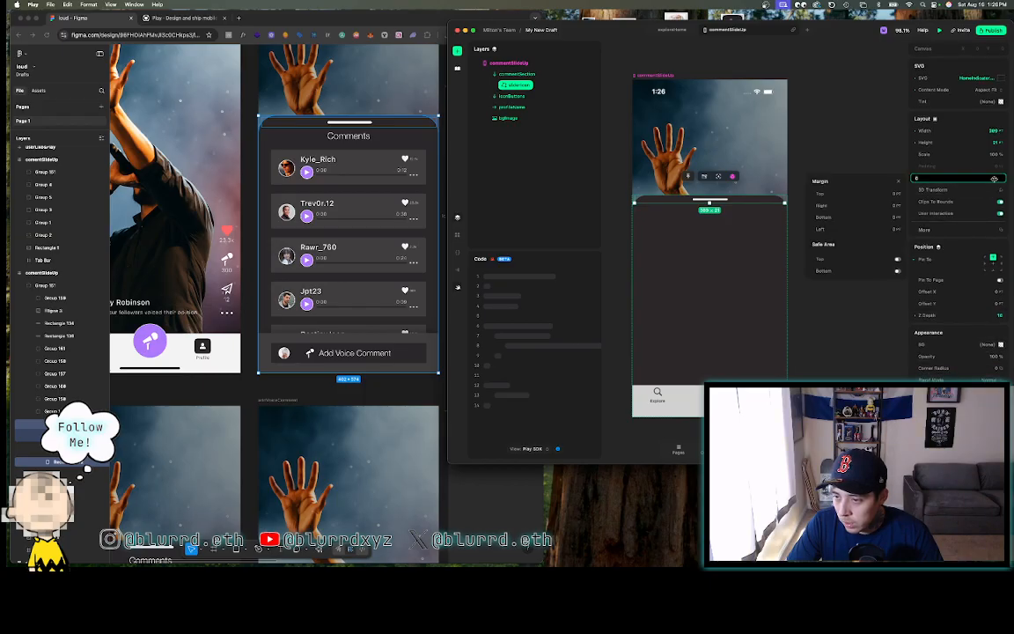
{"action": "key", "text": "Return"}
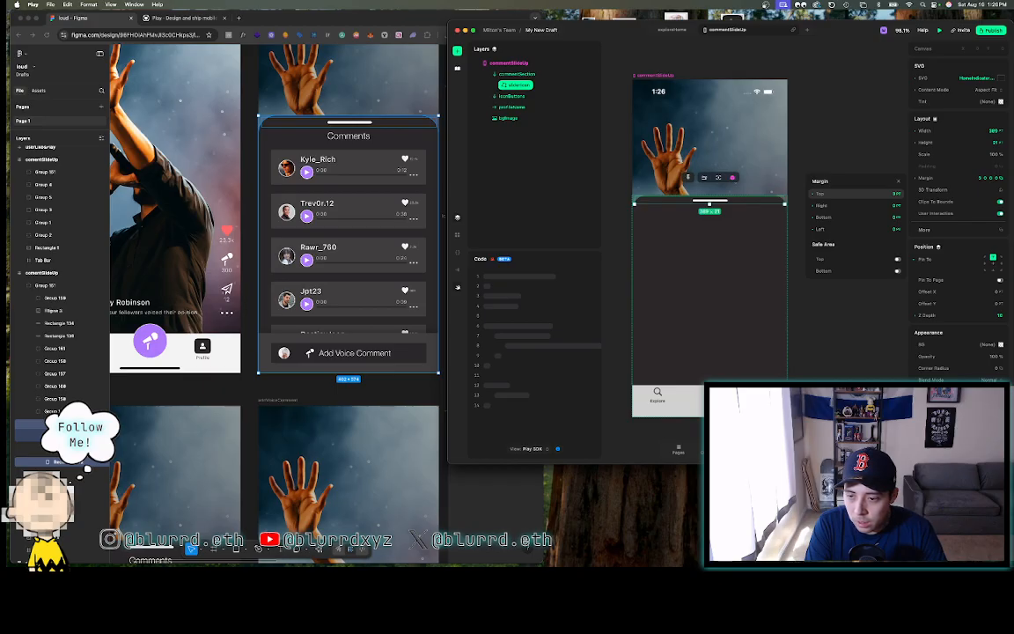
{"action": "left_click", "coordinate": [881, 192]}
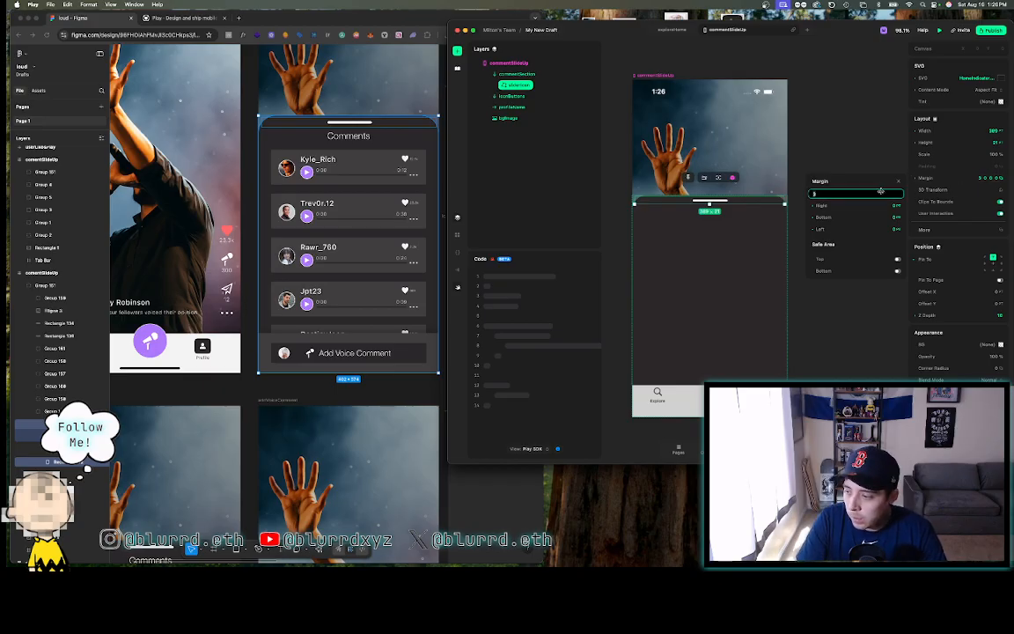
{"action": "left_click", "coordinate": [803, 131]}
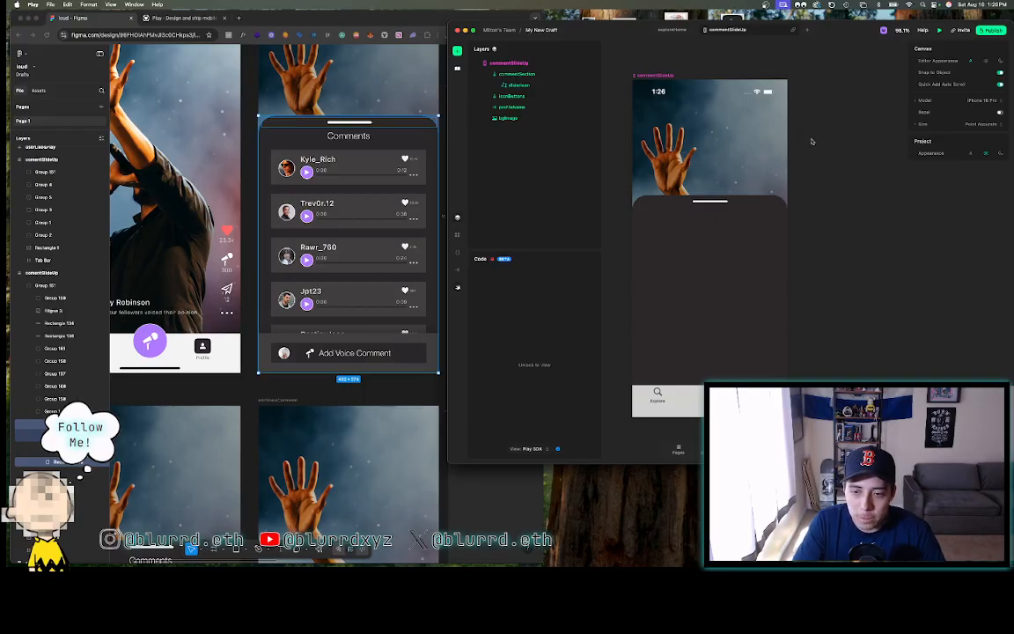
- Select commentSection and bring up the list of insertable elements
{"action": "left_click", "coordinate": [736, 294]}
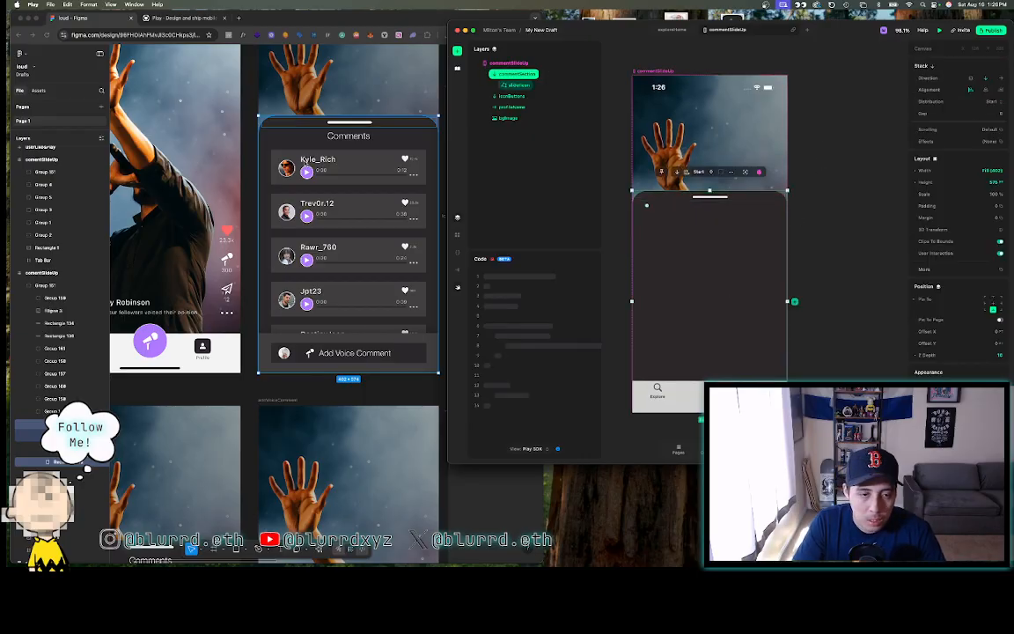
{"action": "left_click", "coordinate": [349, 136]}
{"action": "left_click", "coordinate": [348, 136]}
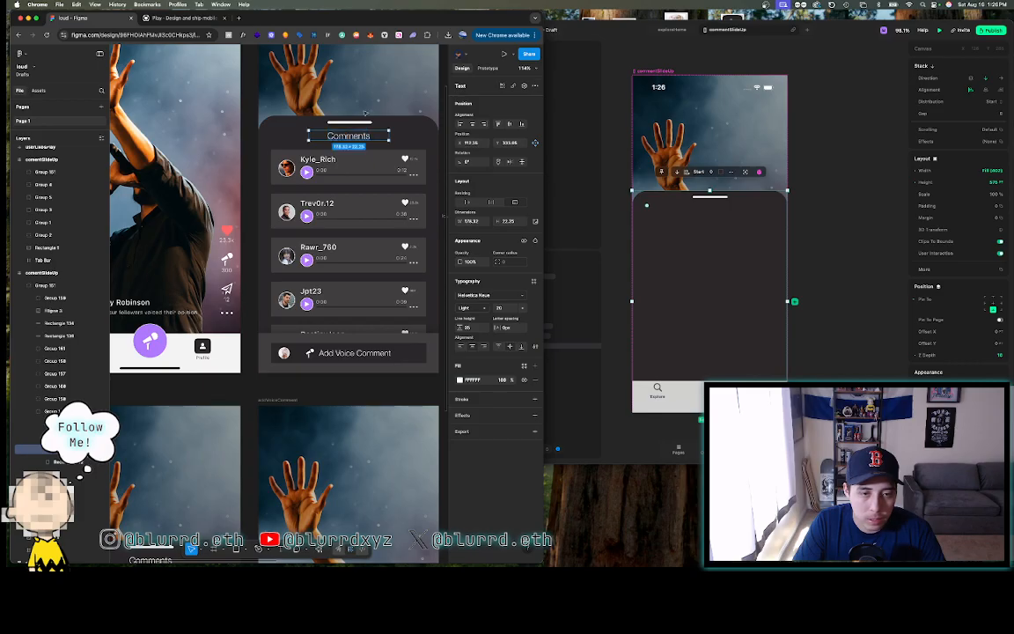
{"action": "left_click", "coordinate": [611, 205]}
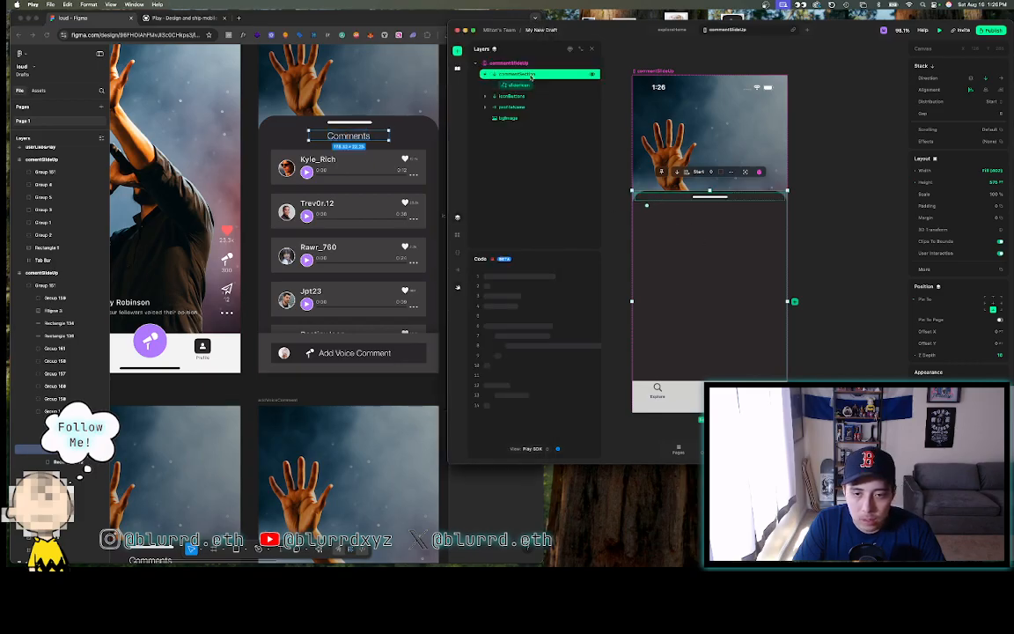
{"action": "left_click", "coordinate": [457, 52]}
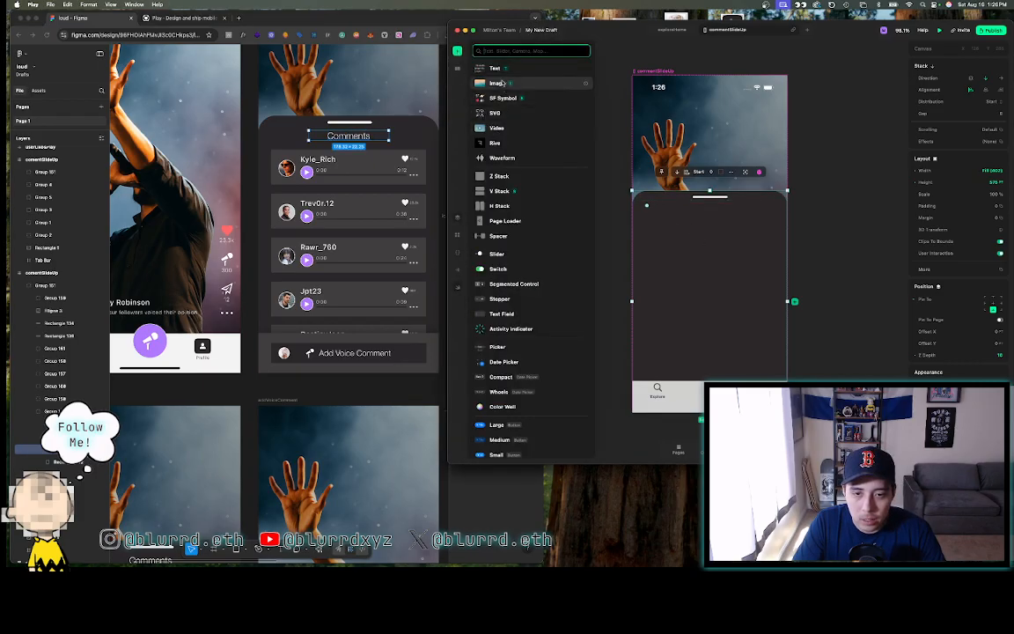
- Insert a text element at the top of commentSection reading 'comments'
{"action": "left_click", "coordinate": [496, 68]}
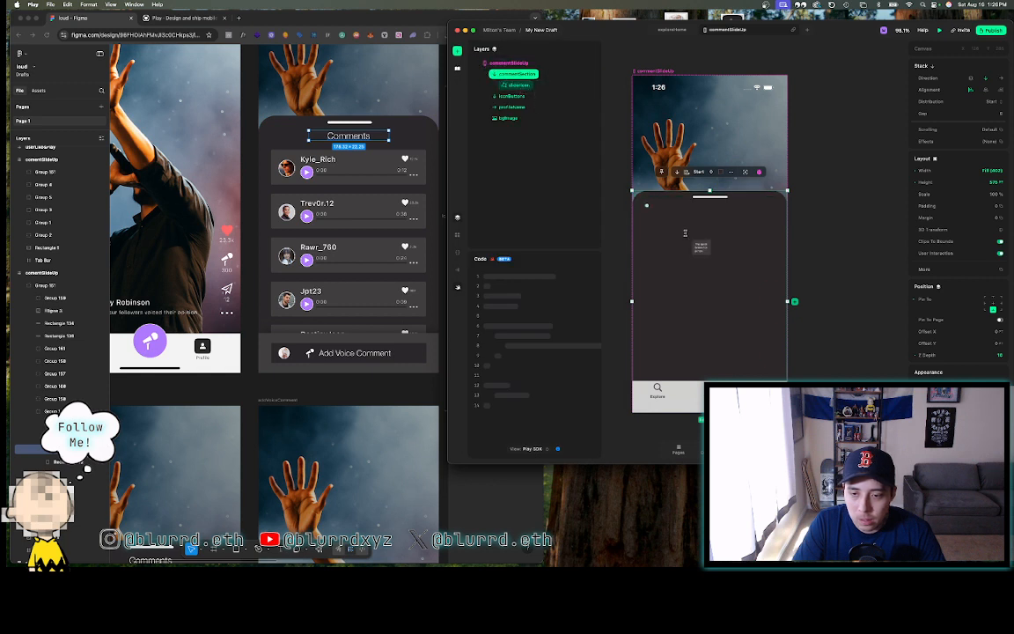
{"action": "left_click", "coordinate": [632, 219]}
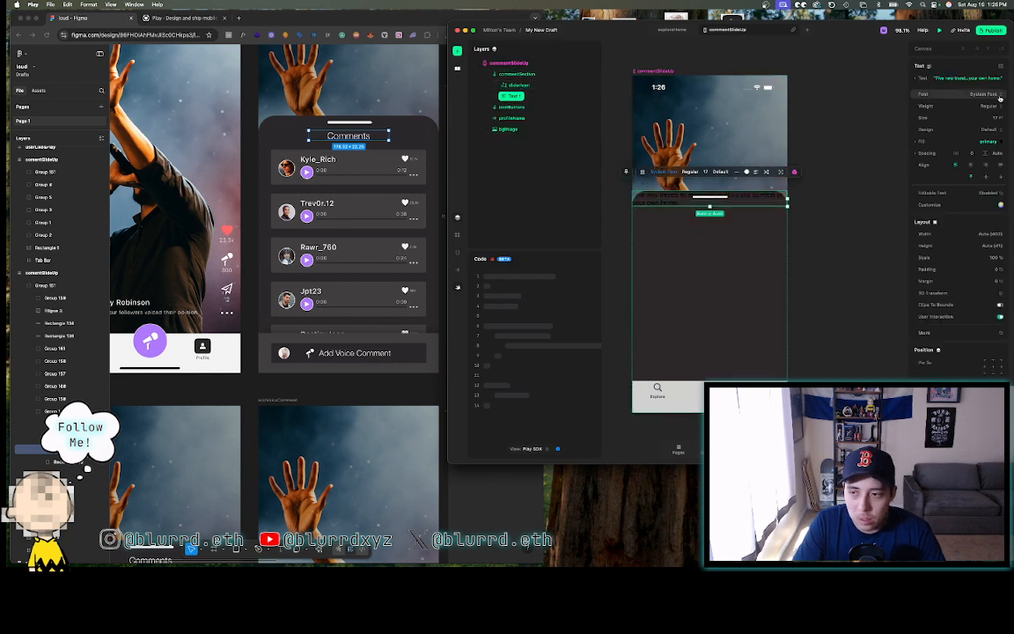
{"action": "left_click", "coordinate": [957, 78]}
{"action": "key", "text": "ctrl+a"}
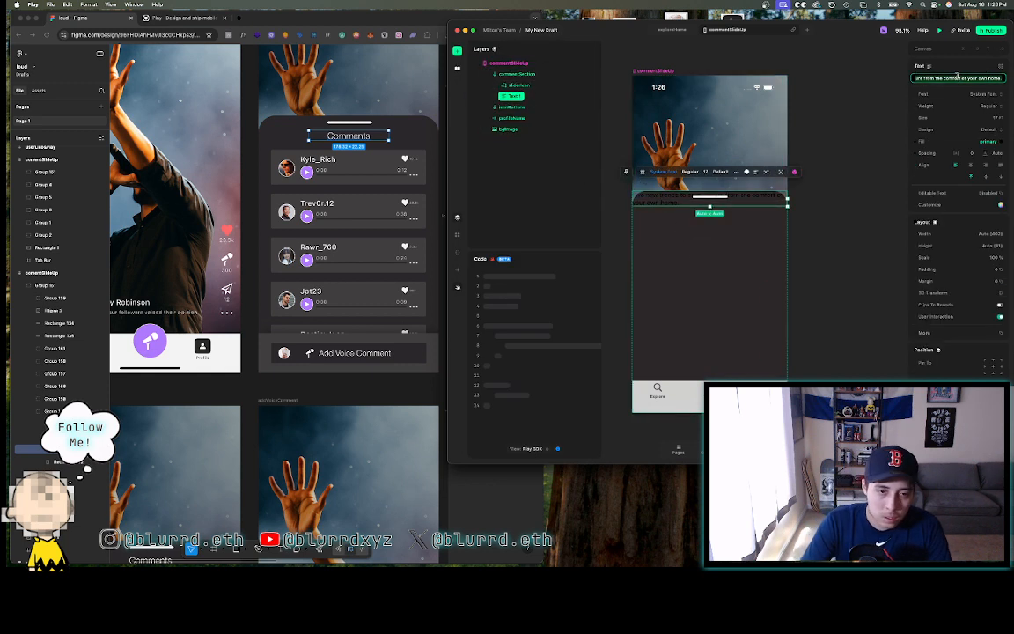
{"action": "type", "text": "comments"}
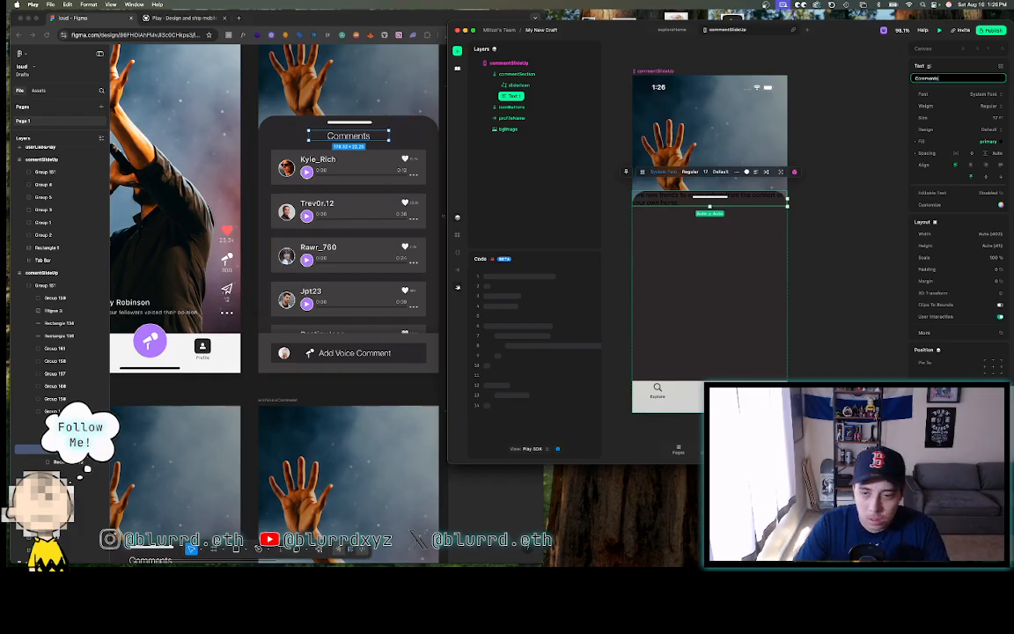
{"action": "key", "text": "Return"}
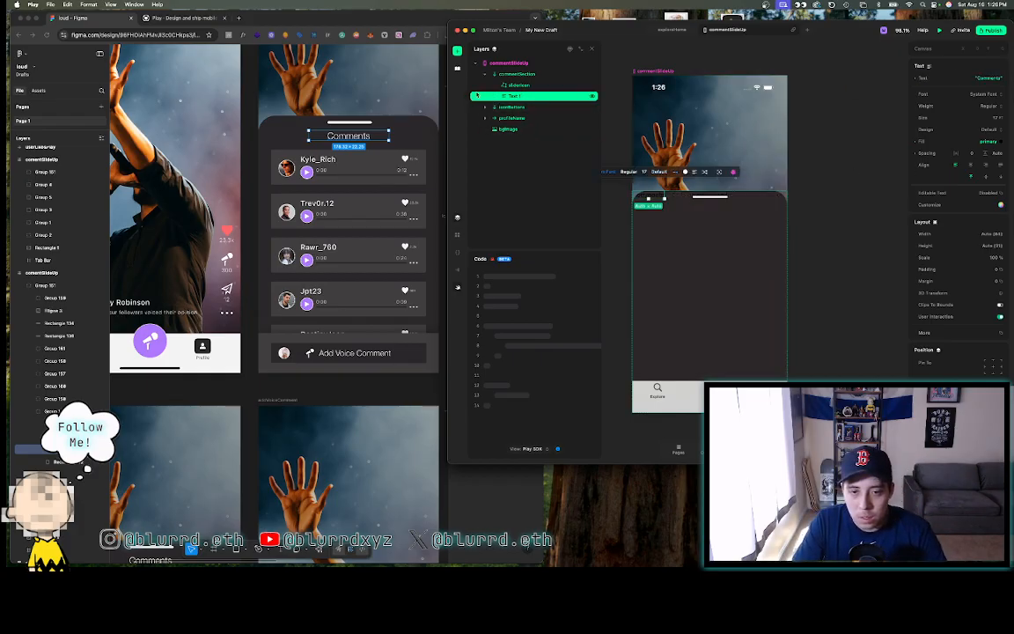
- Look up the heading's SF Pro font in the Figma design
{"action": "left_click", "coordinate": [355, 137]}
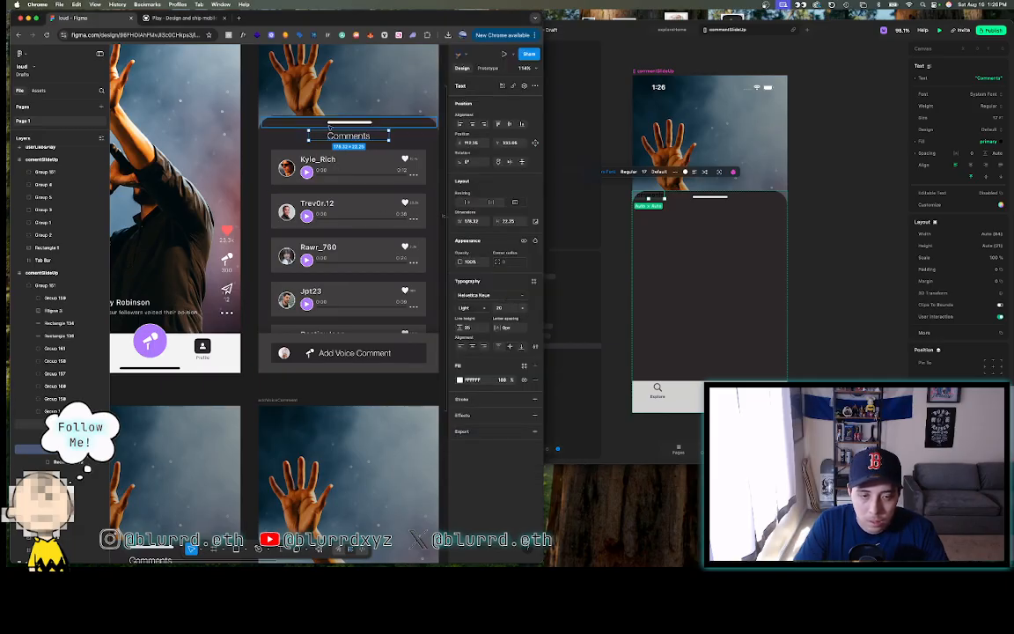
{"action": "left_click", "coordinate": [482, 297]}
{"action": "type", "text": "sf"}
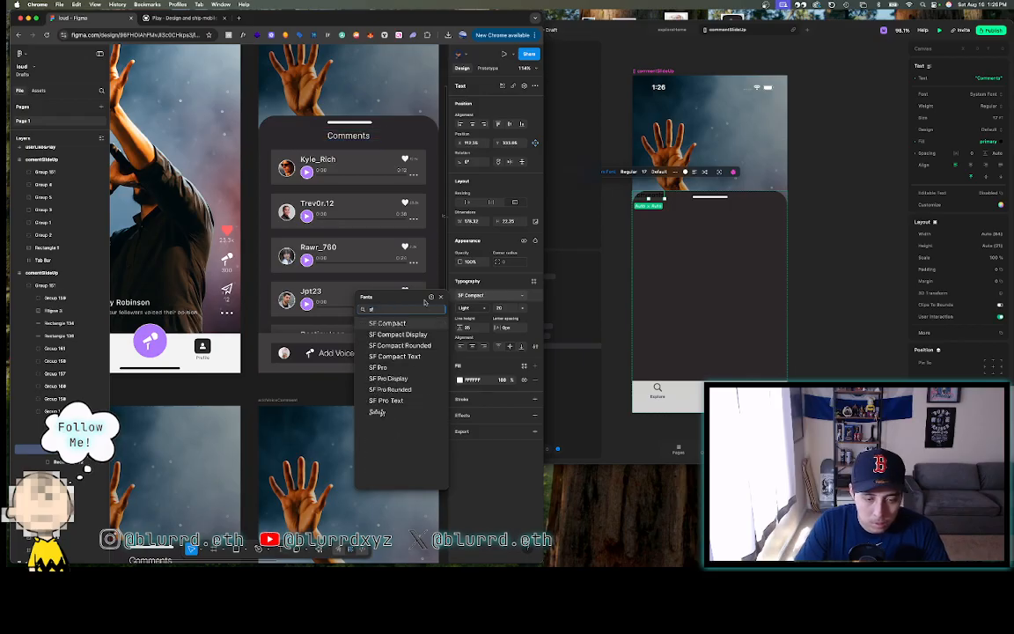
{"action": "left_click", "coordinate": [395, 368]}
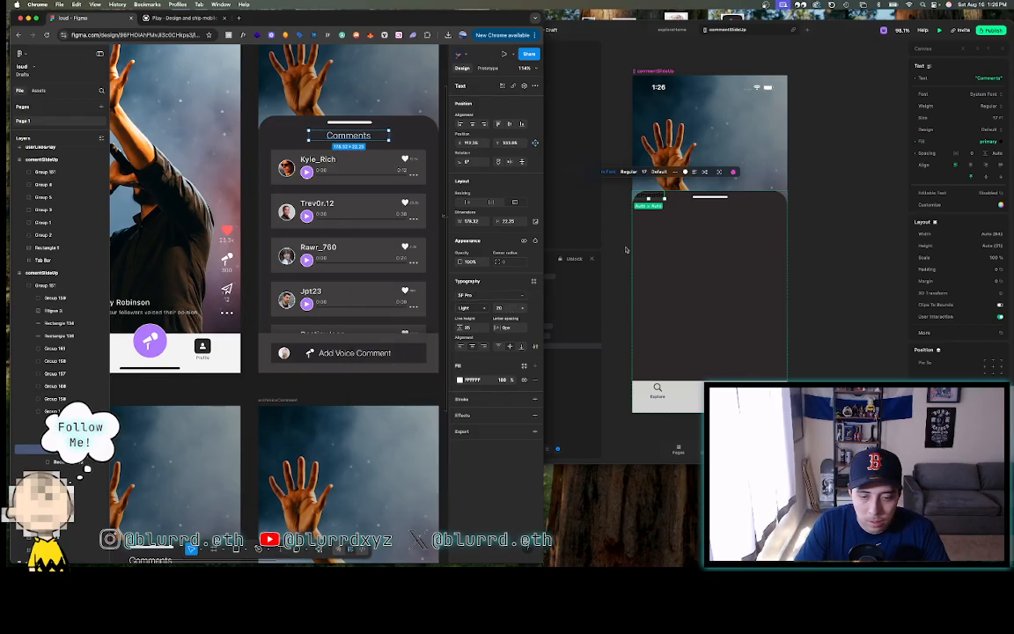
{"action": "left_click", "coordinate": [656, 197]}
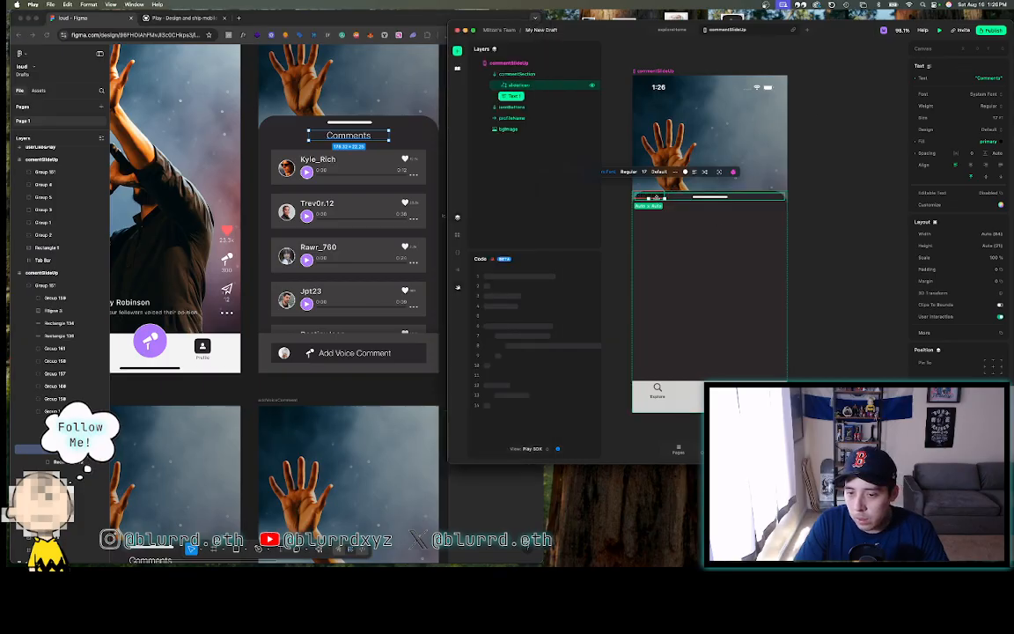
- Style the heading in SF Pro Text, Light weight, size 20
{"action": "left_click", "coordinate": [982, 94]}
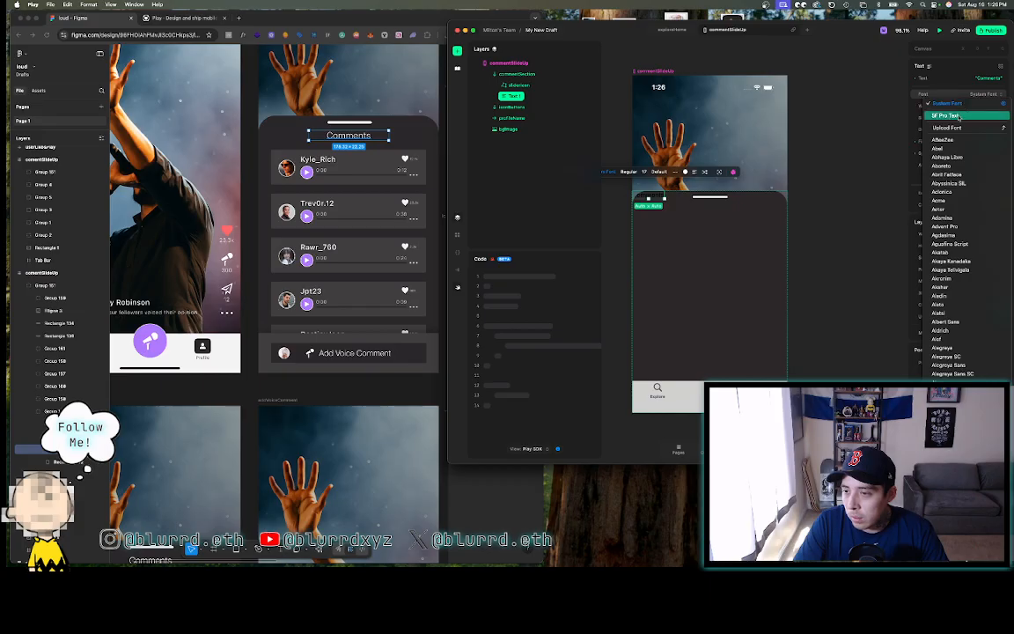
{"action": "left_click", "coordinate": [985, 106]}
{"action": "left_click", "coordinate": [985, 106]}
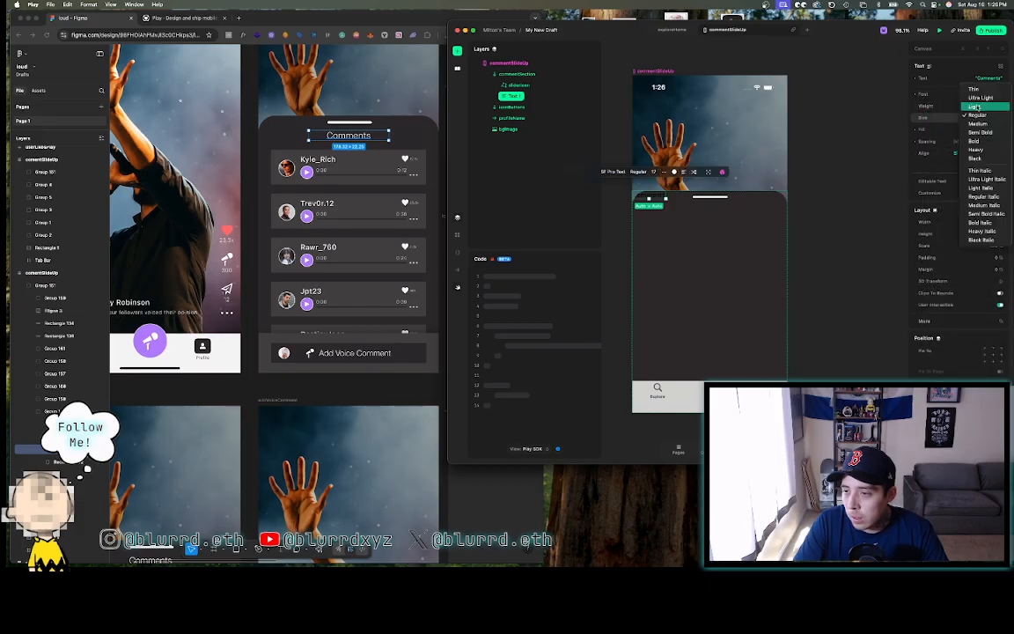
{"action": "left_click", "coordinate": [975, 106]}
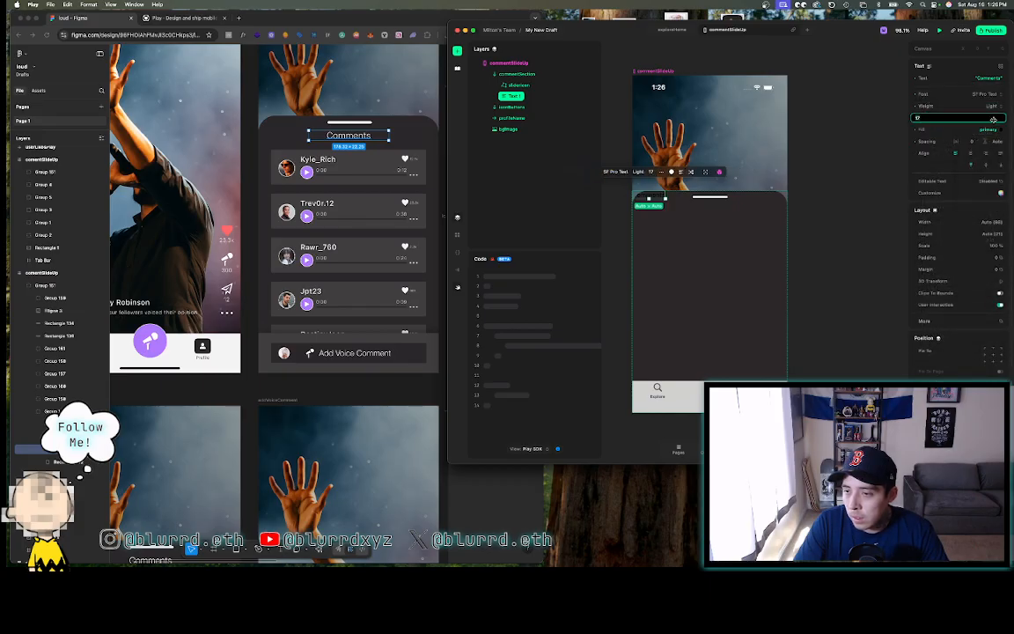
{"action": "type", "text": "20"}
{"action": "key", "text": "Return"}
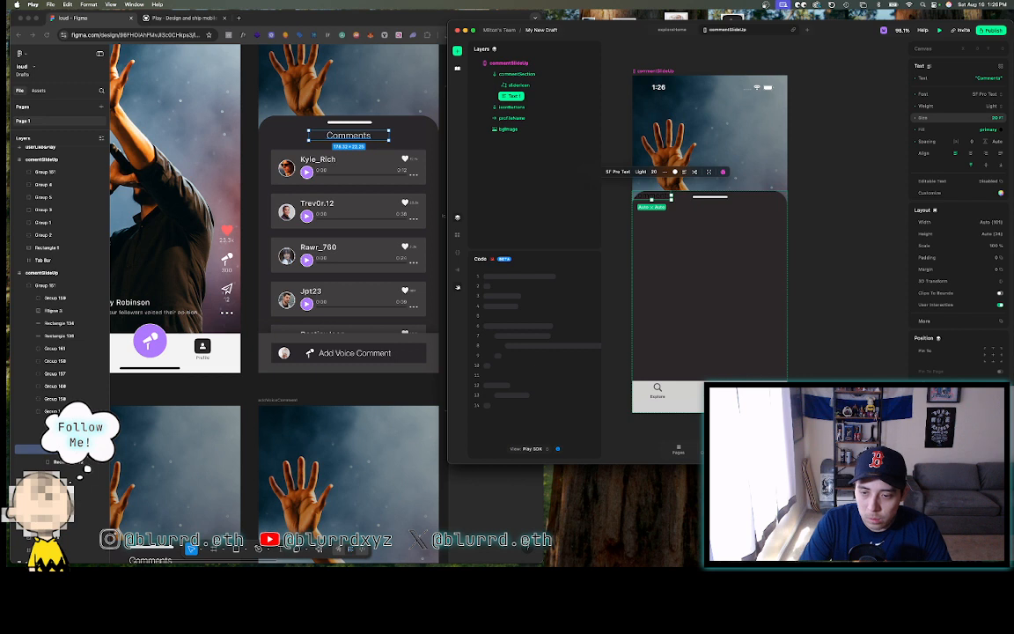
{"action": "left_click", "coordinate": [433, 135]}
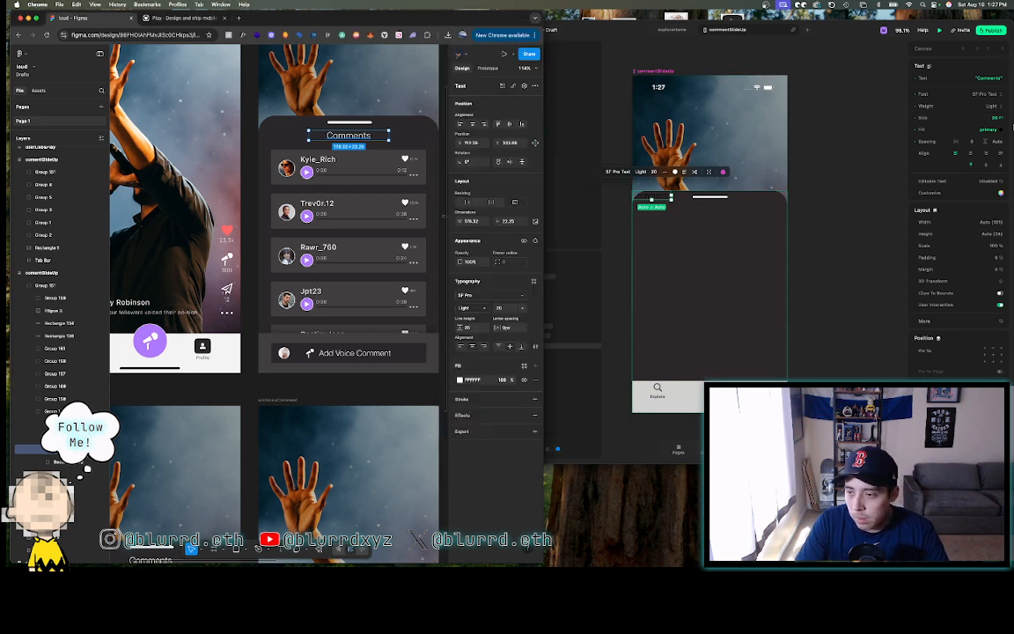
{"action": "left_click", "coordinate": [995, 139]}
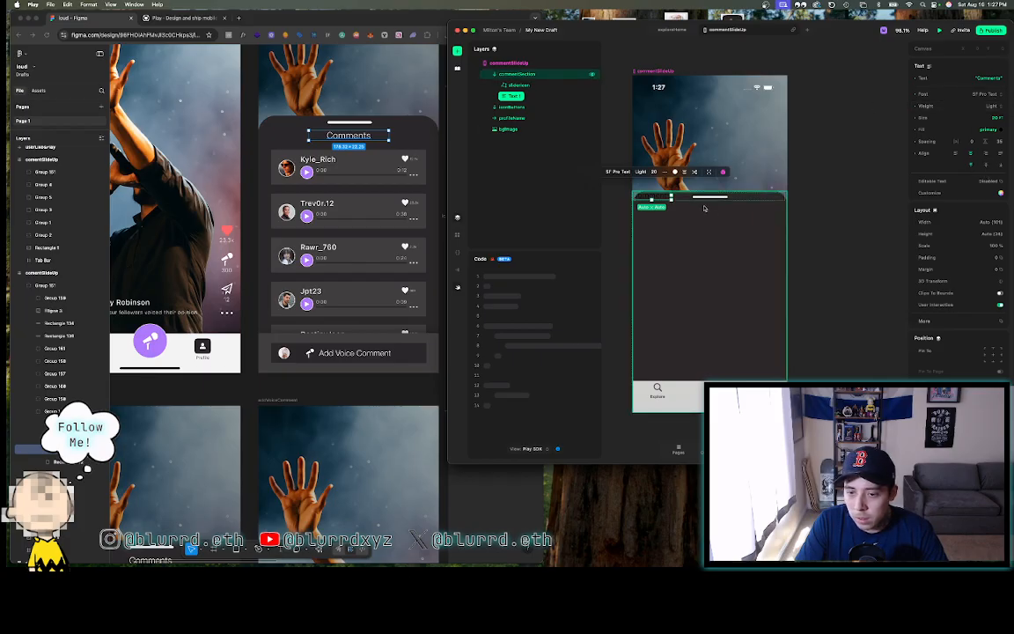
- Let commentSection scroll both ways, then zoom Figma to the dark comment panel
{"action": "left_click", "coordinate": [674, 211]}
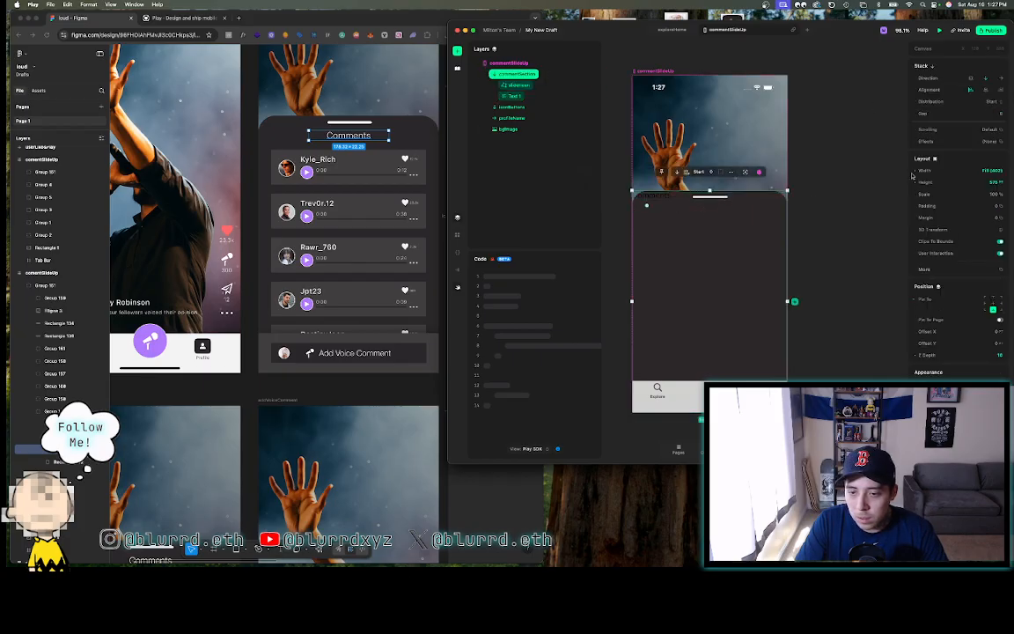
{"action": "left_click", "coordinate": [986, 80]}
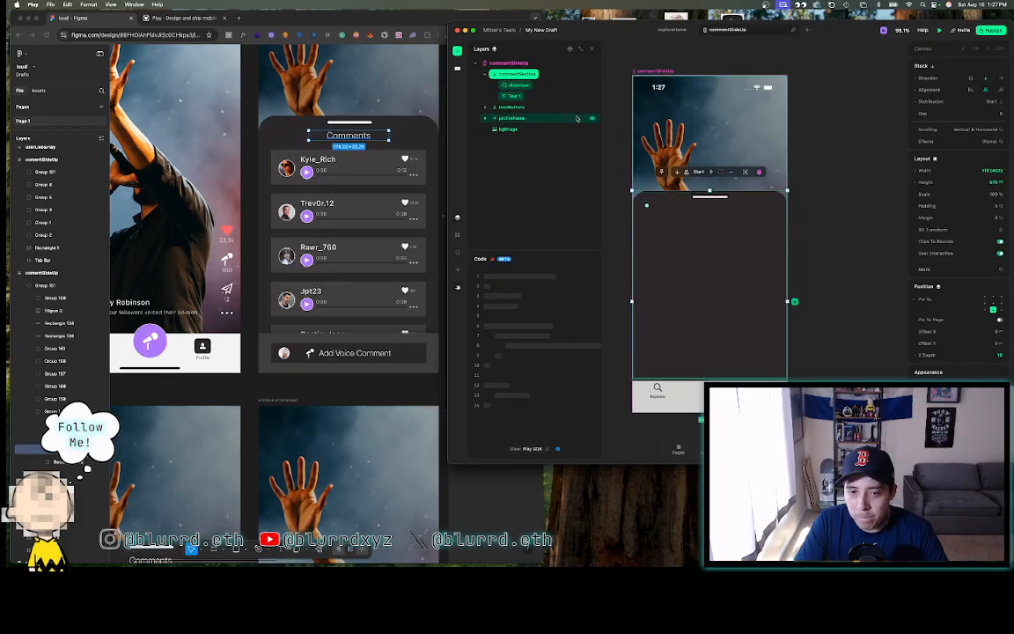
{"action": "left_click", "coordinate": [412, 130]}
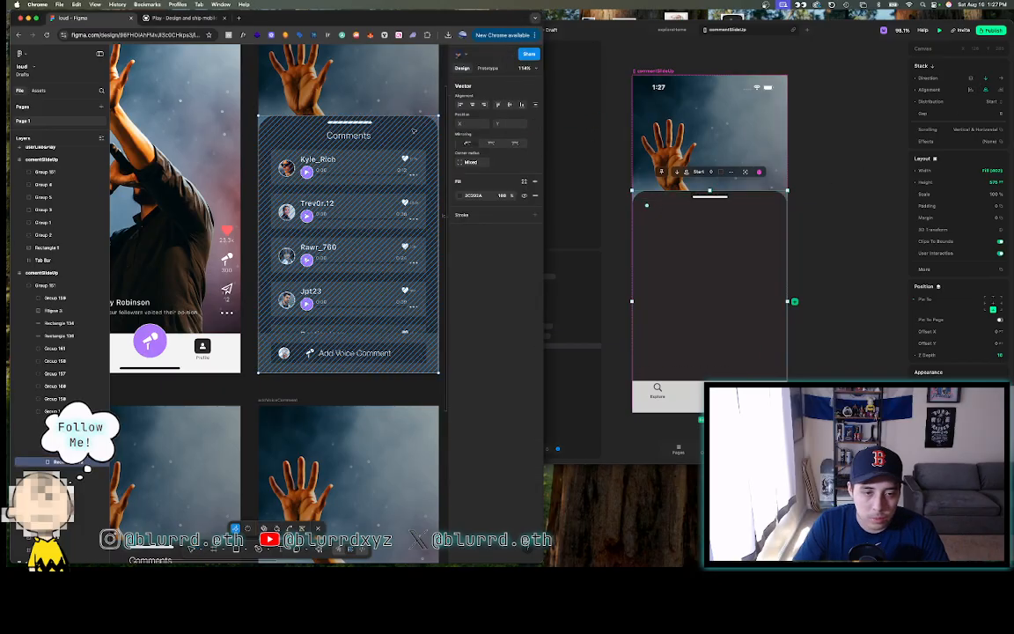
{"action": "key", "text": "shift+2"}
{"action": "left_click", "coordinate": [612, 98]}
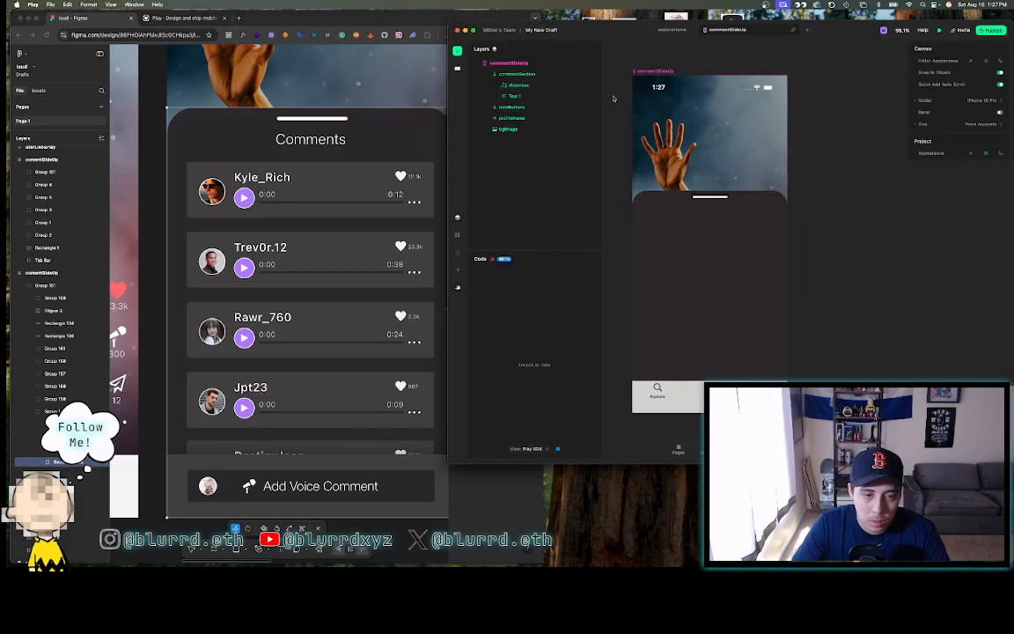
{"action": "left_click", "coordinate": [324, 141]}
{"action": "key", "text": "Escape"}
- Measure the 33-pixel grab-bar-to-title gap with a temporary rectangle, then delete it
{"action": "left_click", "coordinate": [323, 141]}
{"action": "scroll", "coordinate": [322, 140], "scroll_direction": "up", "scroll_amount": 5}
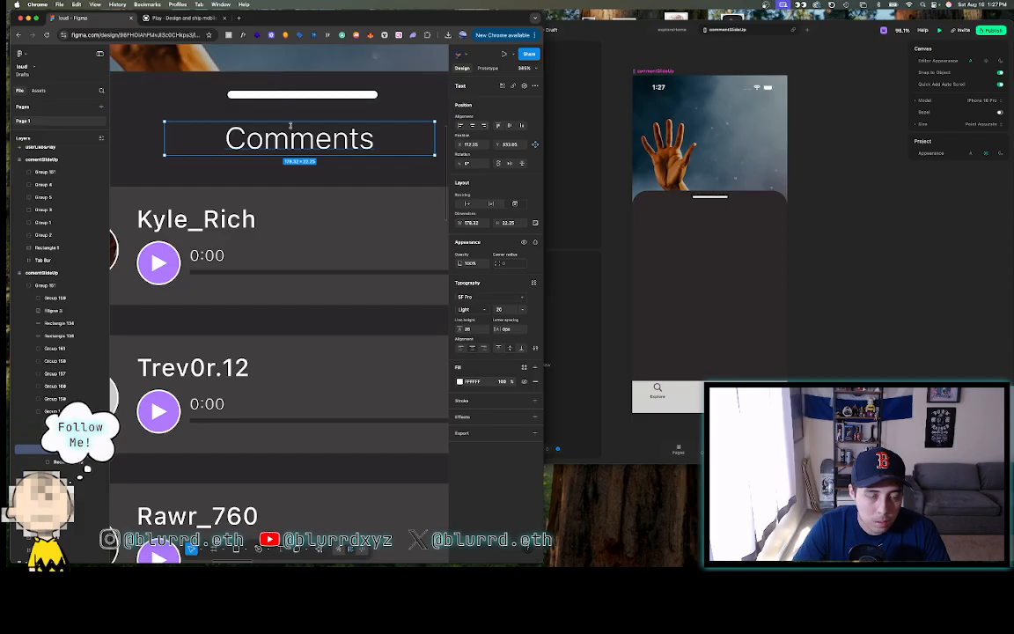
{"action": "scroll", "coordinate": [287, 163], "scroll_direction": "up", "scroll_amount": 5}
{"action": "scroll", "coordinate": [287, 163], "scroll_direction": "up", "scroll_amount": 3}
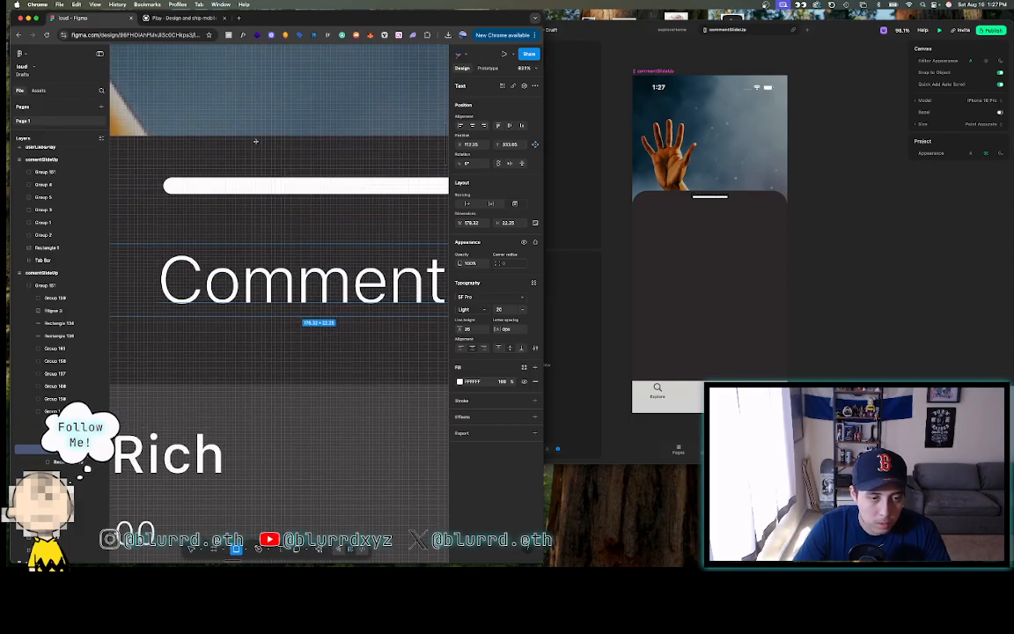
{"action": "left_click_drag", "start_coordinate": [254, 138], "coordinate": [307, 244]}
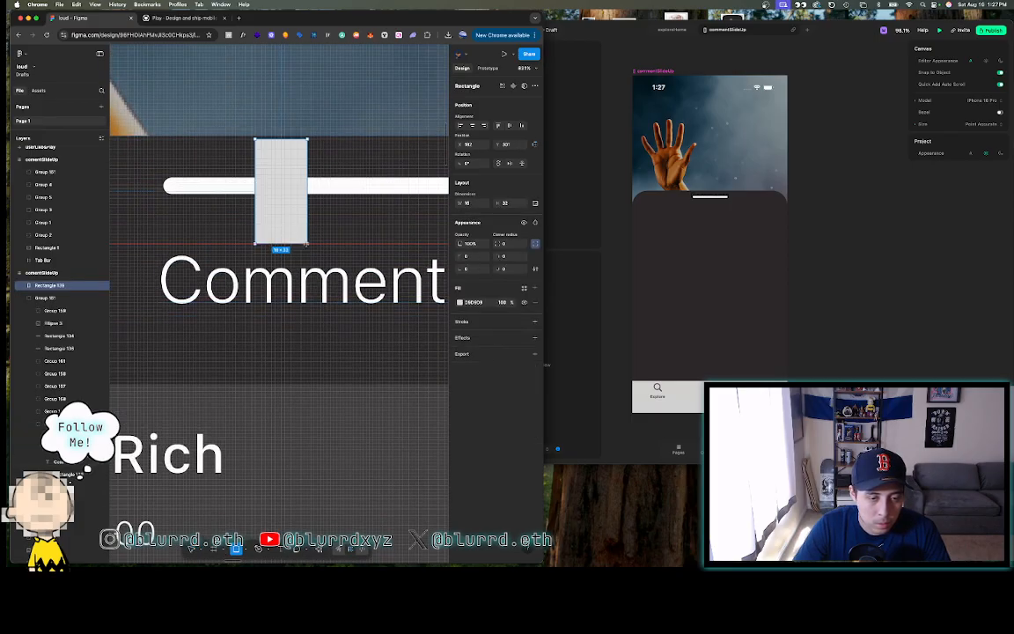
{"action": "left_click_drag", "start_coordinate": [272, 139], "coordinate": [272, 135]}
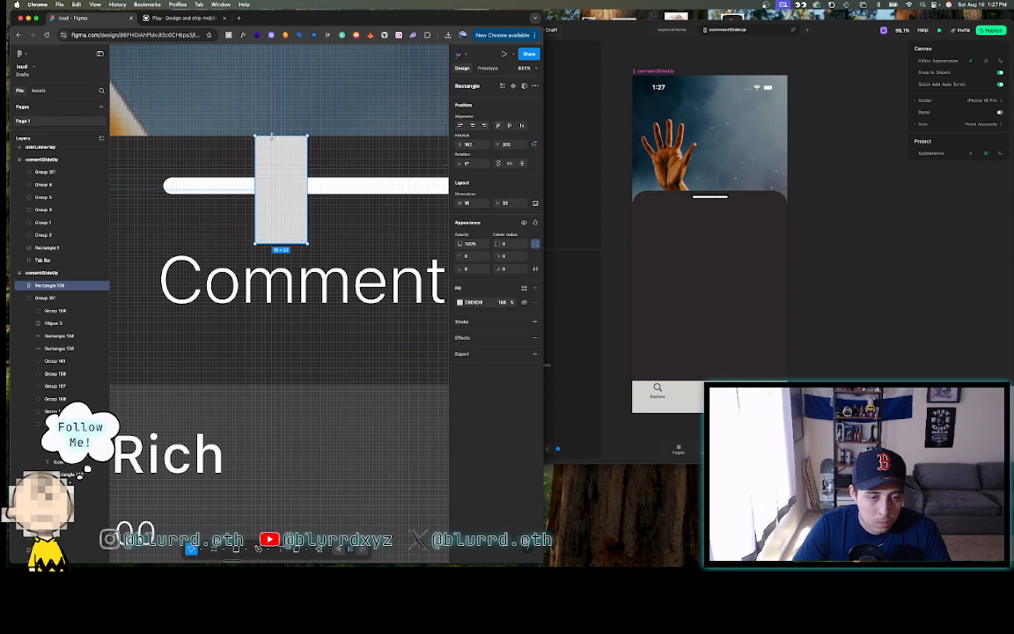
{"action": "scroll", "coordinate": [272, 136], "scroll_direction": "down", "scroll_amount": 3}
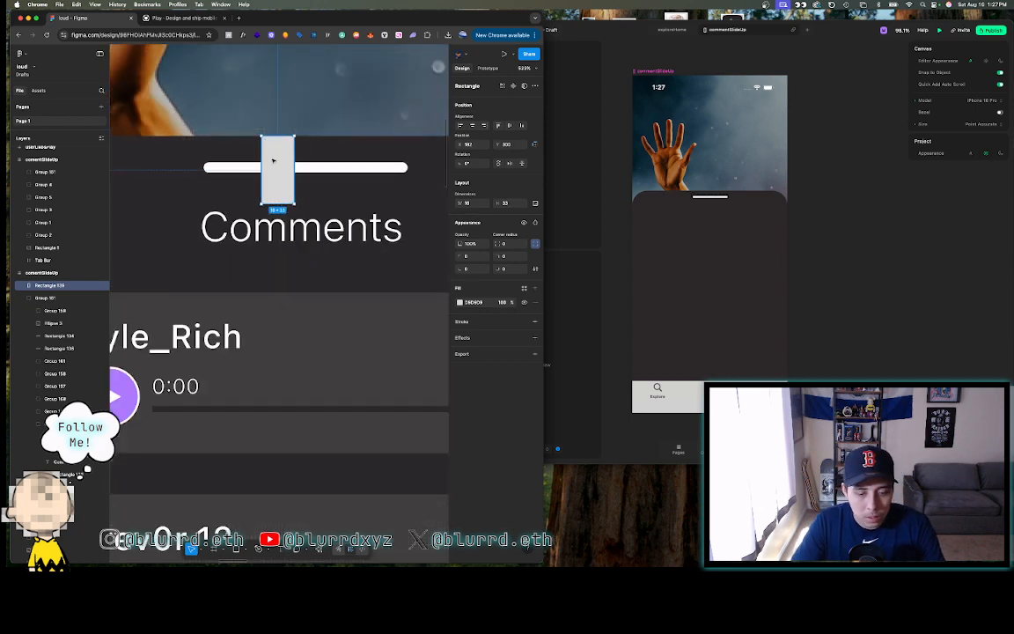
{"action": "key", "text": "Delete"}
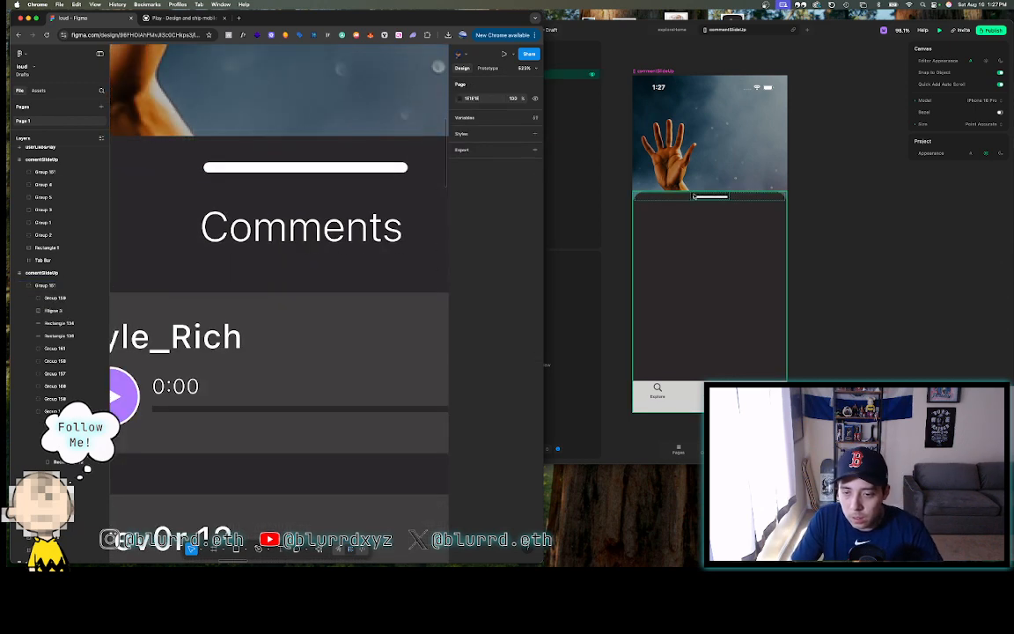
- Colour the Comments text solid F3F3F3
{"action": "left_click", "coordinate": [606, 154]}
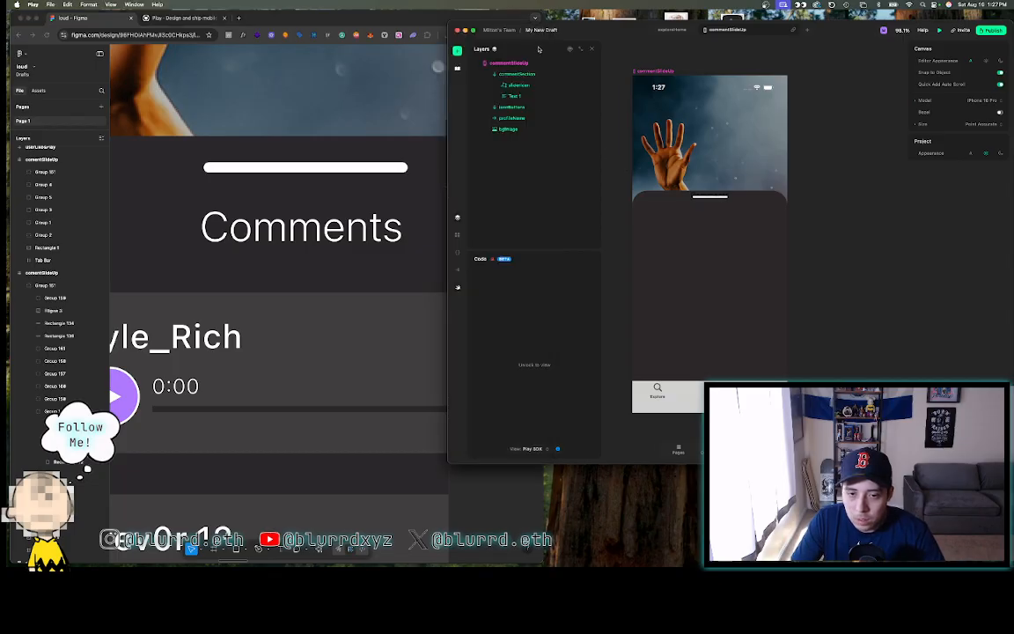
{"action": "left_click", "coordinate": [529, 98]}
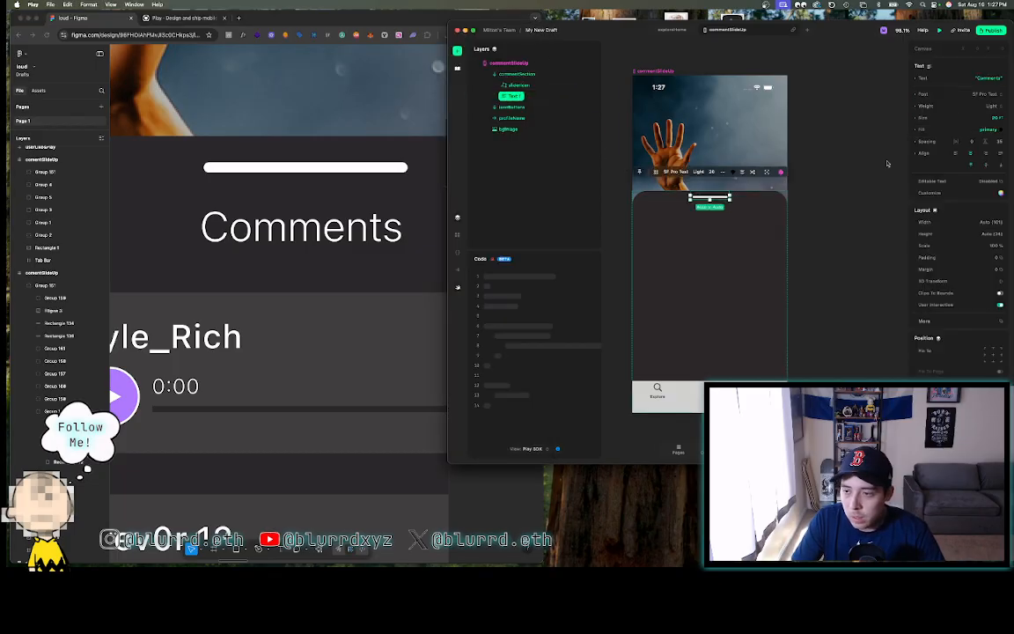
{"action": "left_click", "coordinate": [988, 130]}
{"action": "left_click", "coordinate": [989, 92]}
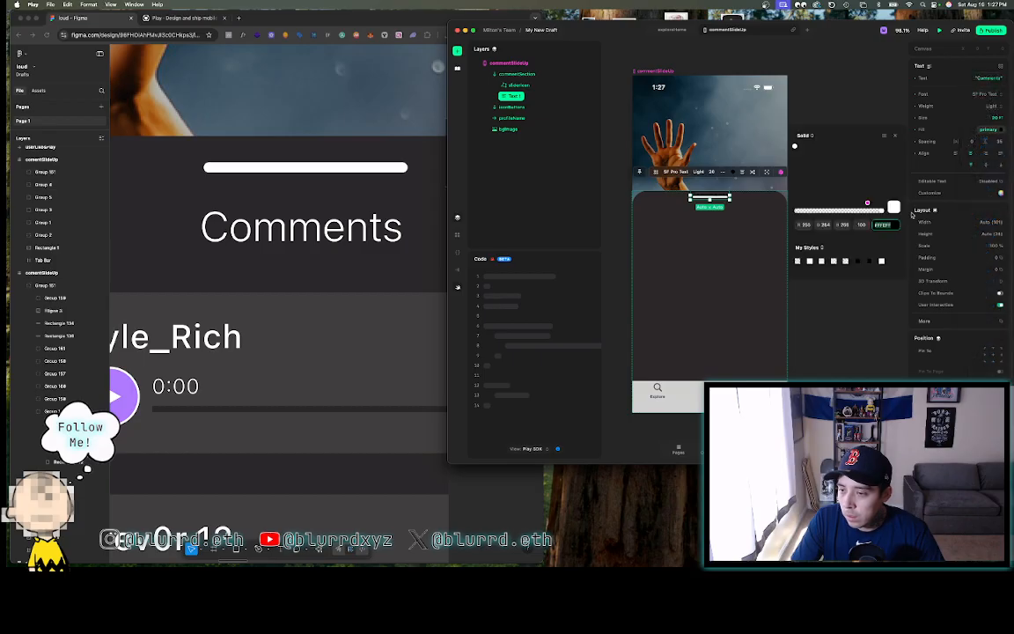
{"action": "type", "text": "F3F3F3"}
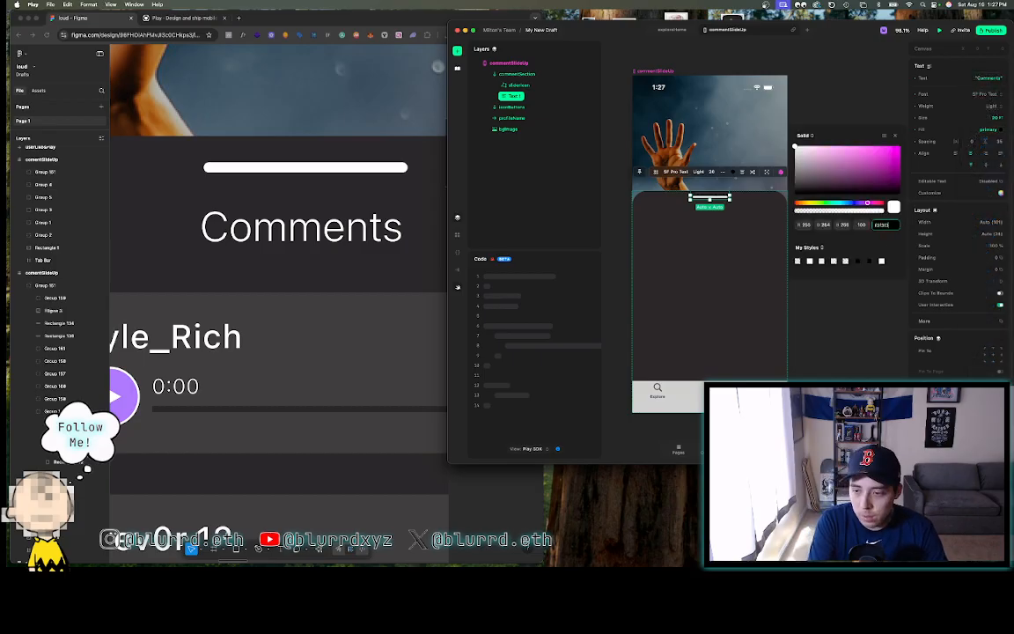
{"action": "key", "text": "Return"}
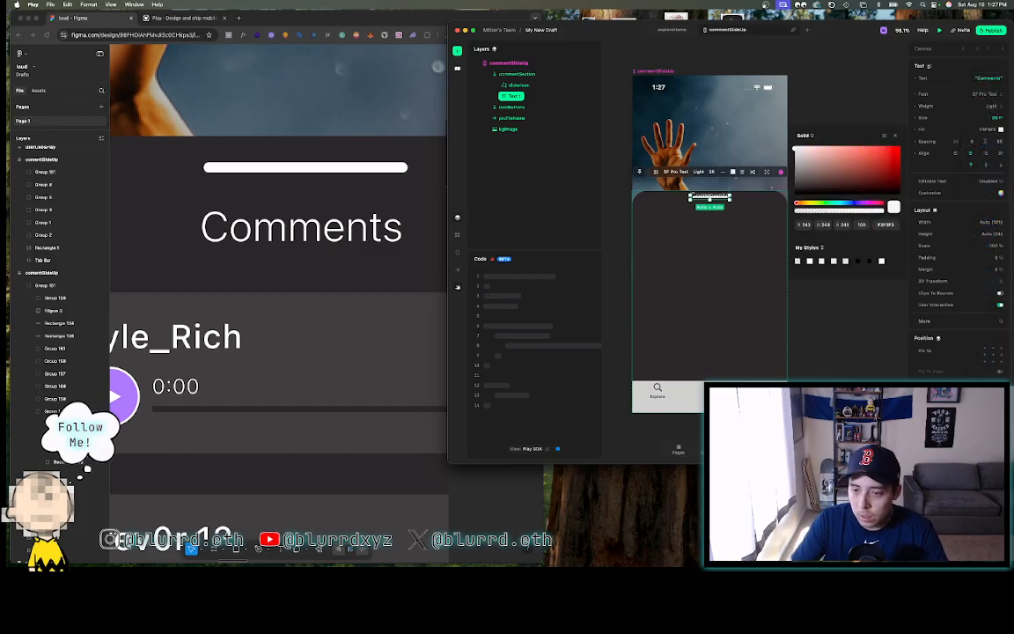
- Give the text a 16 margin on all sides, with the top raised to 36
{"action": "left_click", "coordinate": [964, 270]}
{"action": "type", "text": "16"}
{"action": "key", "text": "Return"}
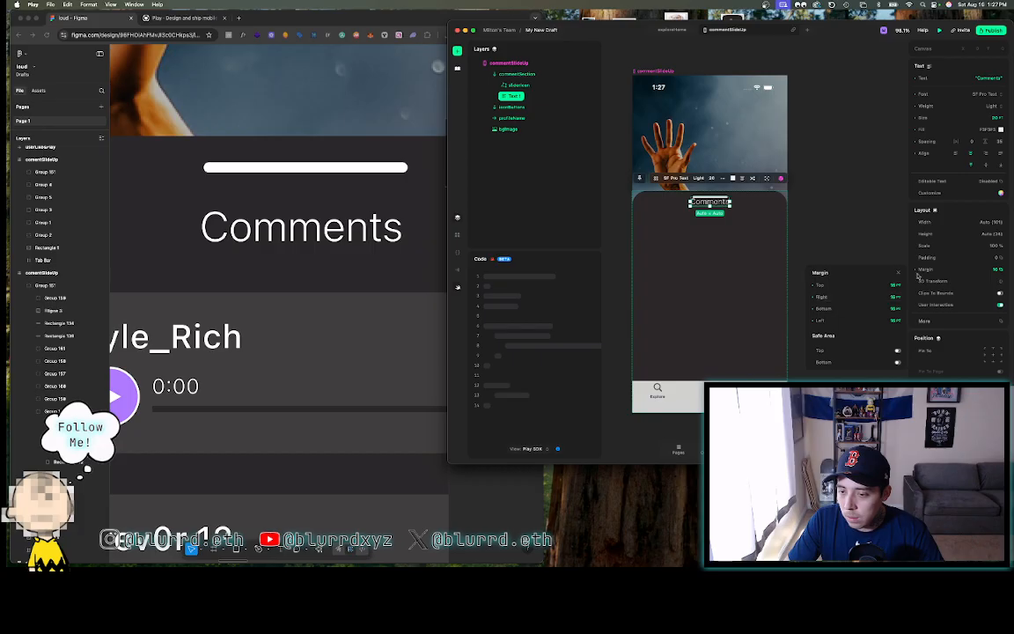
{"action": "left_click", "coordinate": [881, 286]}
{"action": "key", "text": "shift+Up"}
{"action": "key", "text": "shift+Up"}
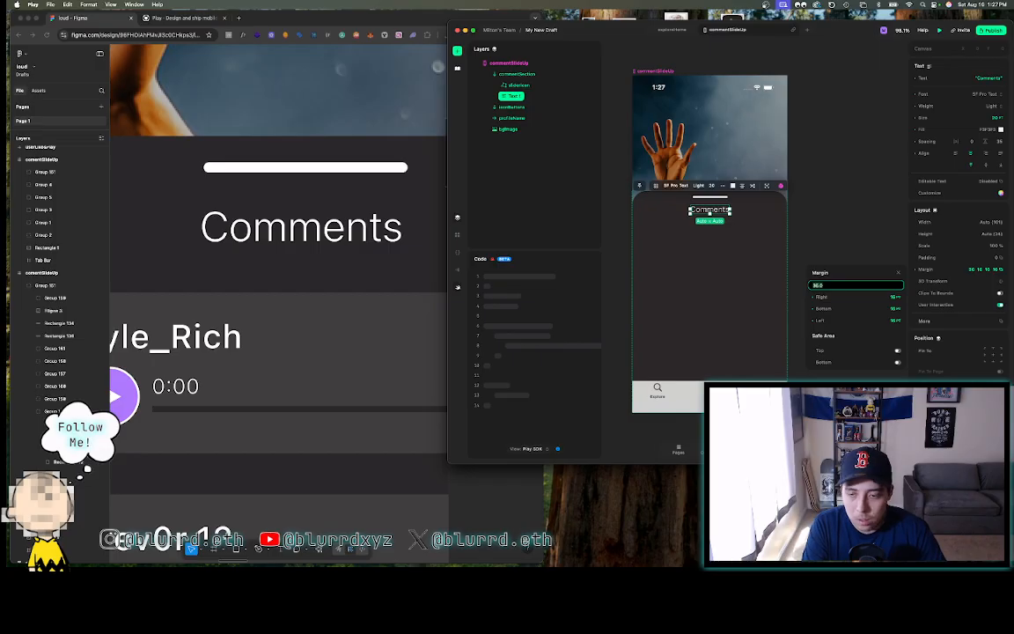
{"action": "left_click", "coordinate": [834, 190]}
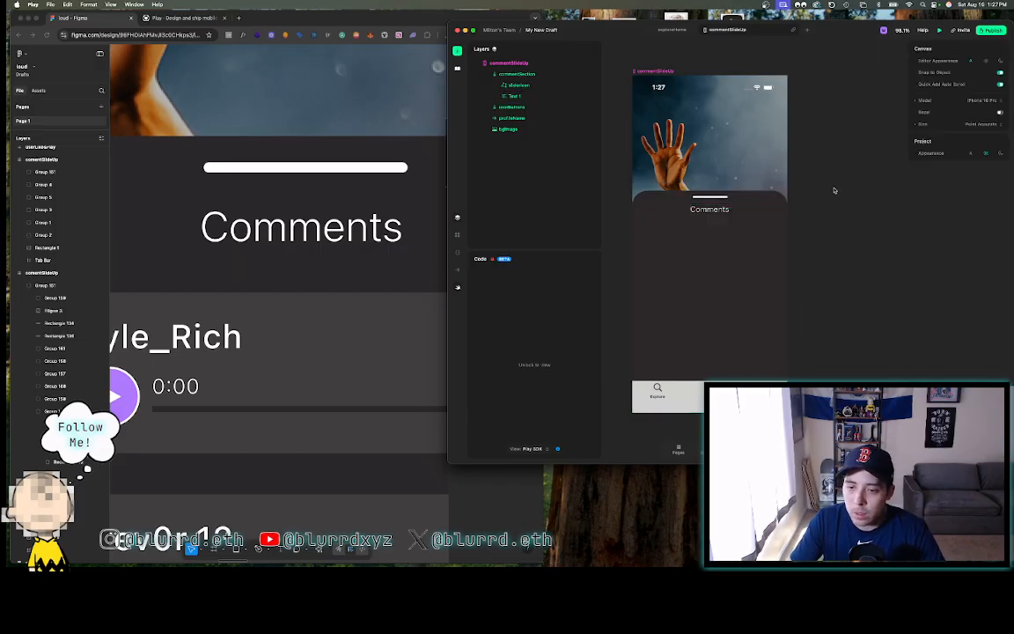
- Select the commentSection layer in the Layers panel
{"action": "scroll", "coordinate": [834, 190], "scroll_direction": "down", "scroll_amount": 5}
{"action": "scroll", "coordinate": [834, 190], "scroll_direction": "up", "scroll_amount": 4}
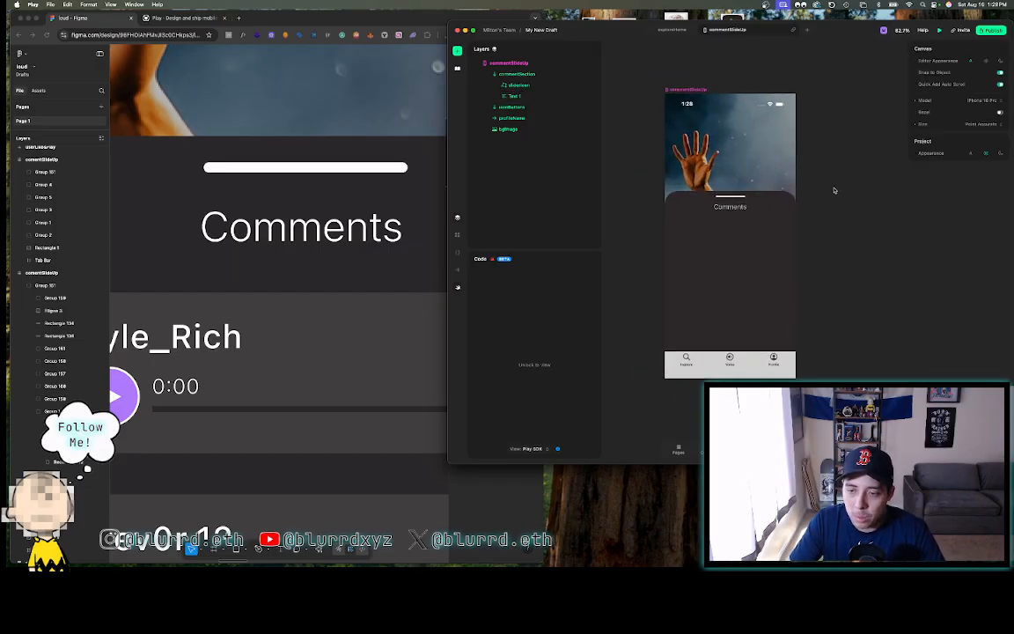
{"action": "left_click", "coordinate": [690, 212]}
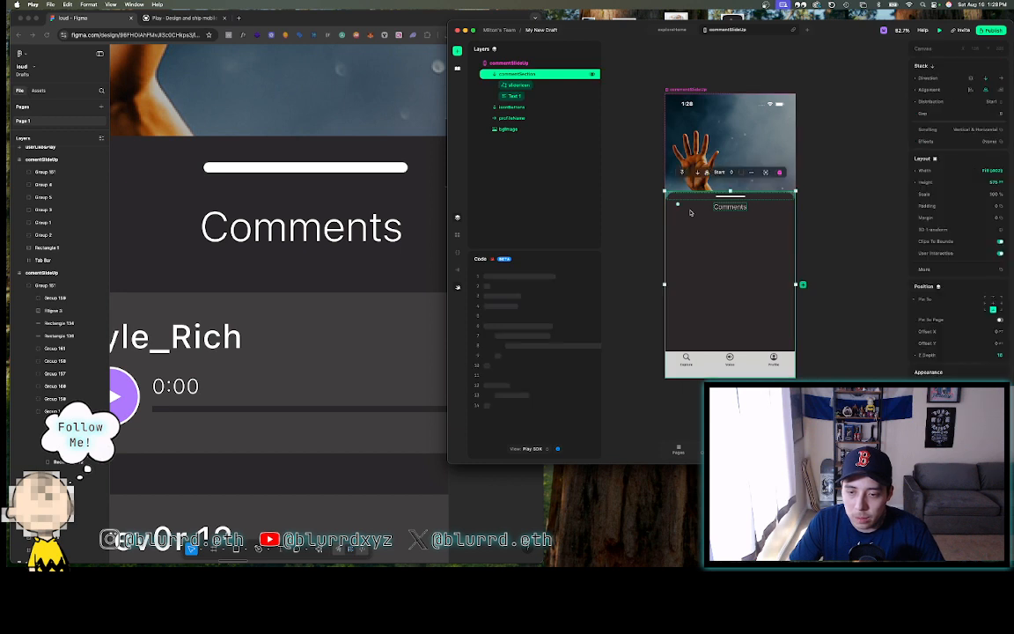
{"action": "left_click", "coordinate": [841, 169]}
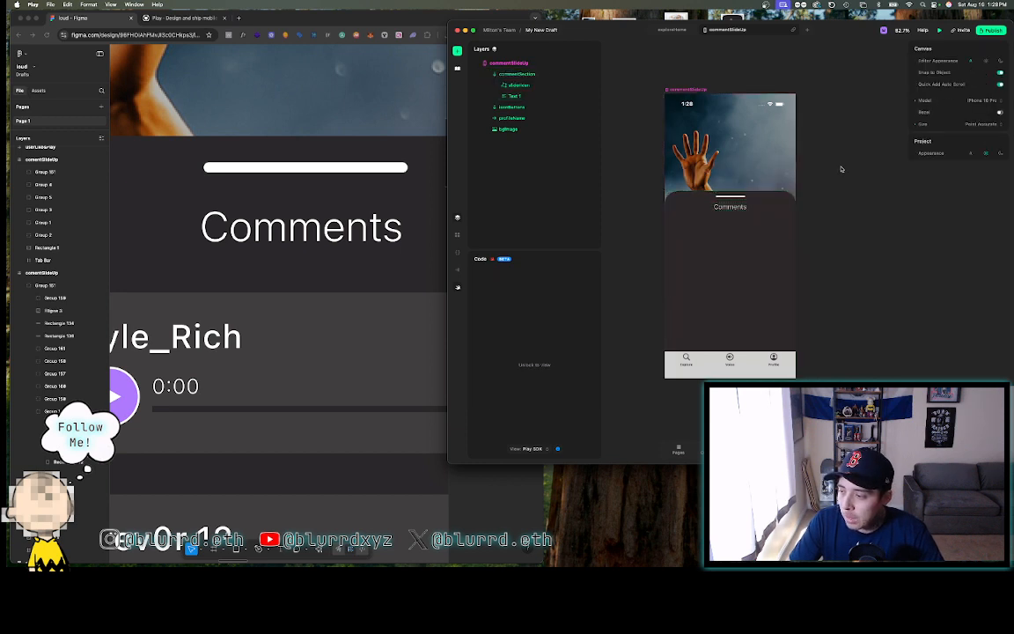
{"action": "scroll", "coordinate": [841, 169], "scroll_direction": "up", "scroll_amount": 4}
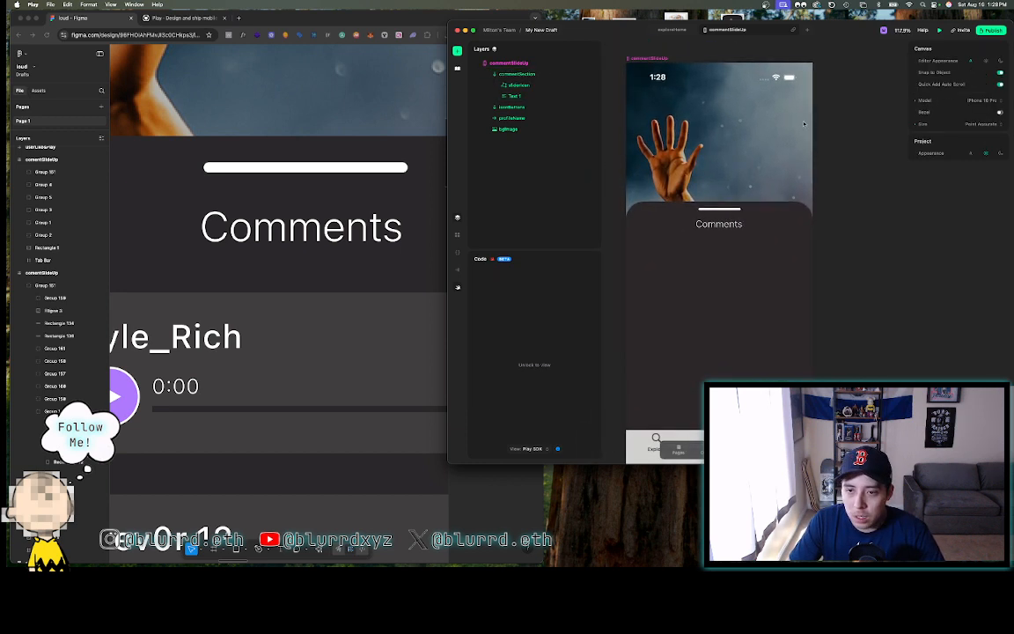
{"action": "left_click", "coordinate": [516, 73]}
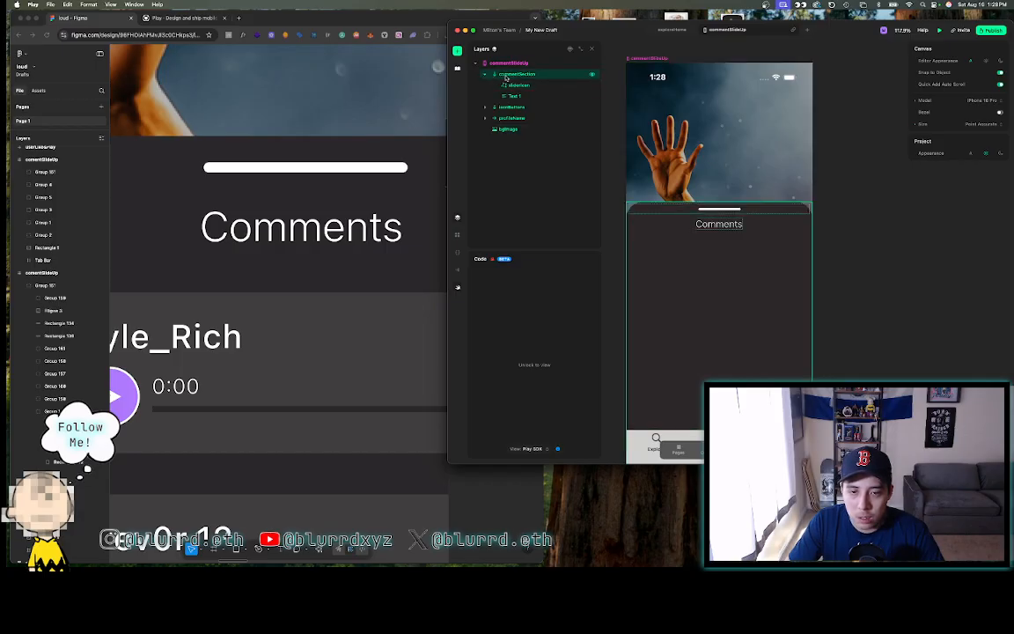
- Rename the Comments text layer to commentHeader, then open commentSection's insert list
{"action": "double_click", "coordinate": [515, 95]}
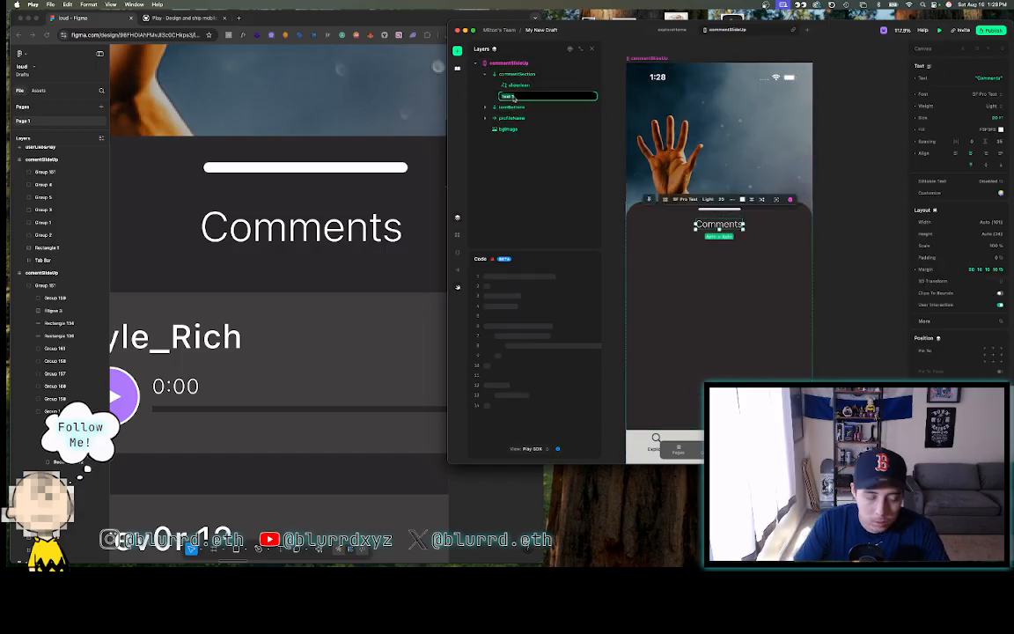
{"action": "type", "text": "comments"}
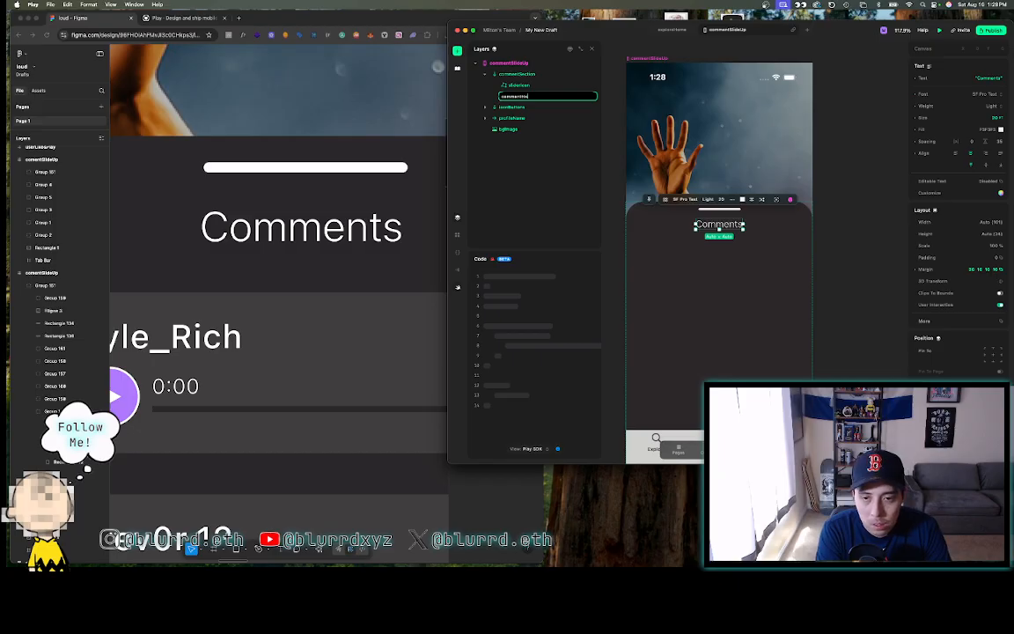
{"action": "type", "text": "Header"}
{"action": "key", "text": "Return"}
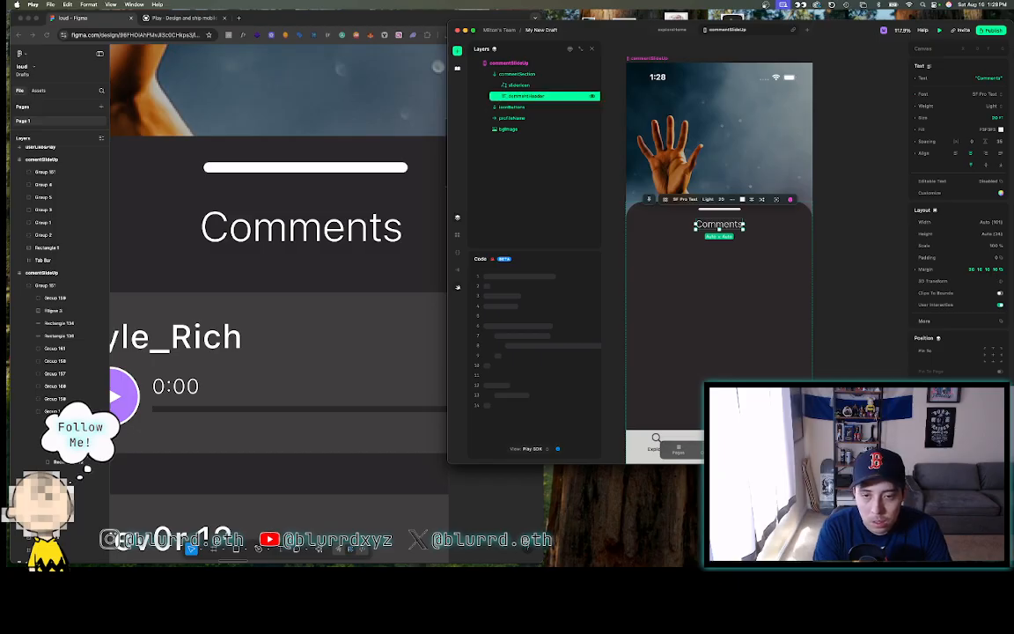
{"action": "left_click", "coordinate": [508, 75]}
{"action": "left_click", "coordinate": [458, 51]}
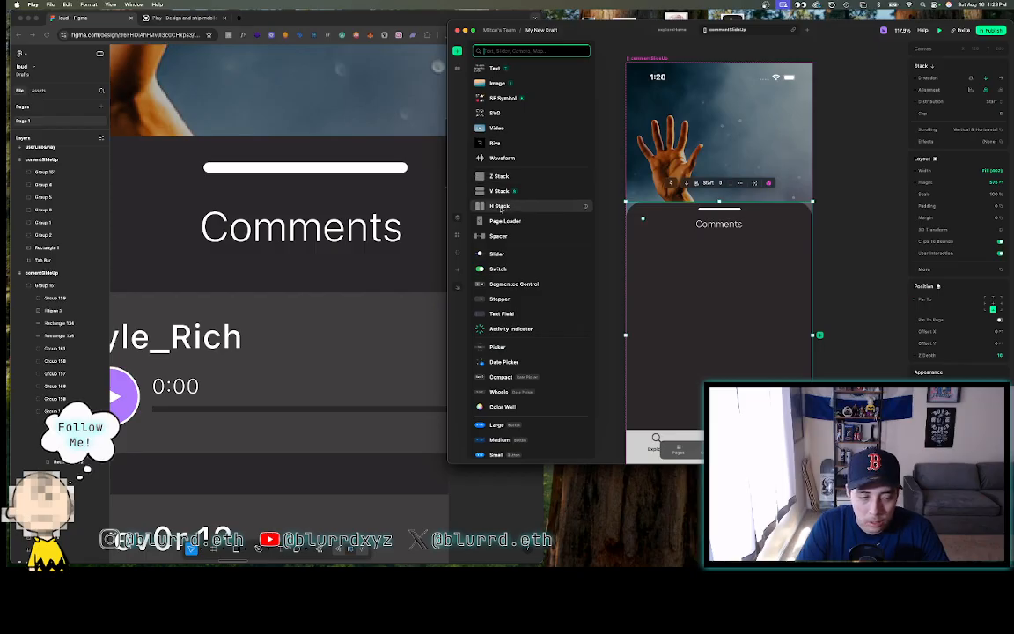
- Add a stack inside commentSection and name it commentWrapper
{"action": "left_click", "coordinate": [331, 352]}
{"action": "scroll", "coordinate": [331, 351], "scroll_direction": "down", "scroll_amount": 5}
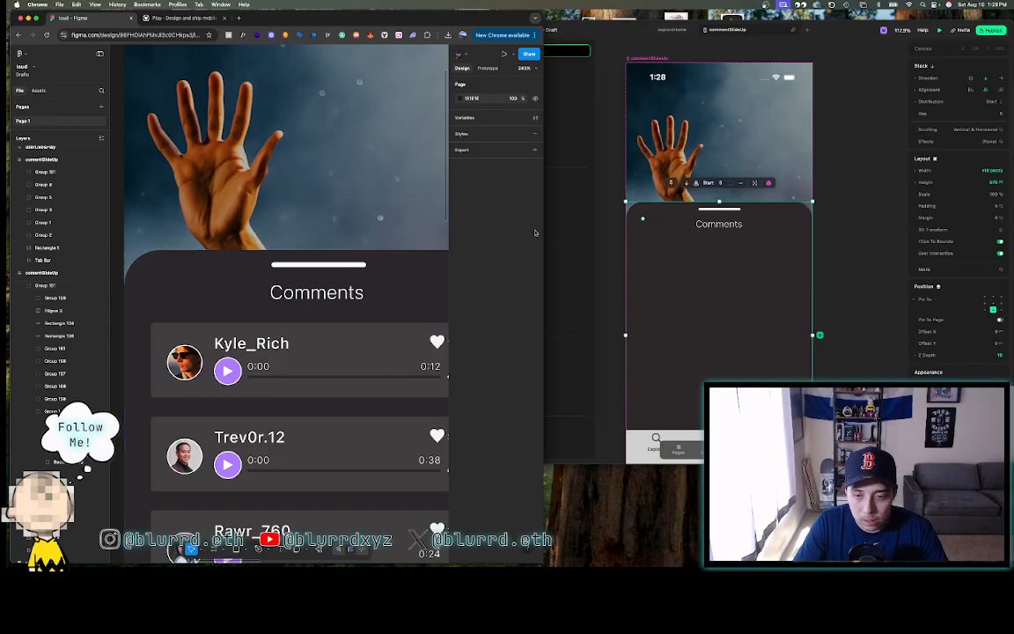
{"action": "left_click", "coordinate": [614, 181]}
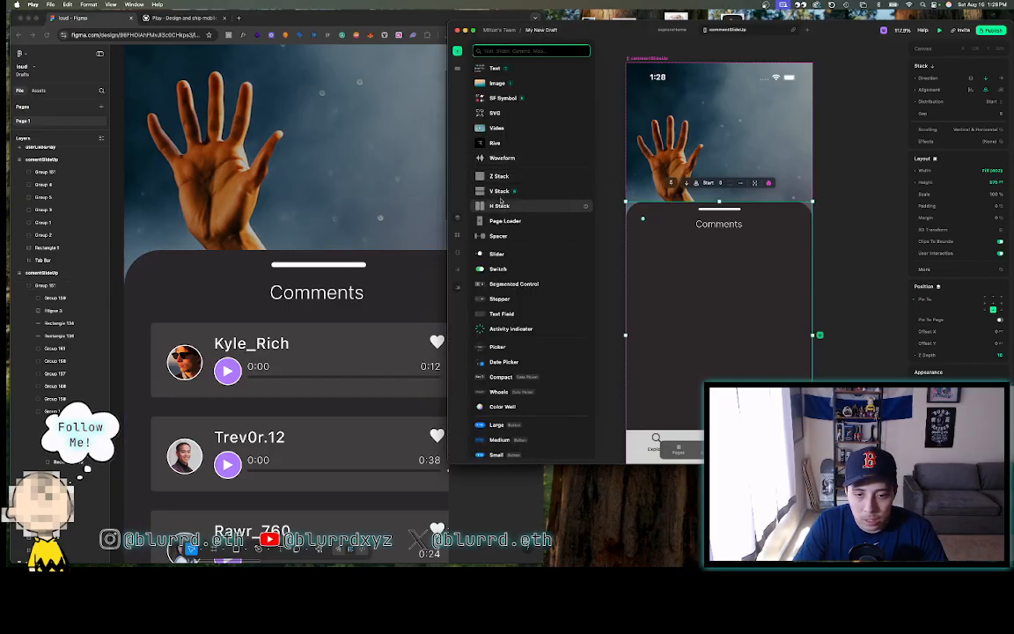
{"action": "left_click", "coordinate": [499, 205]}
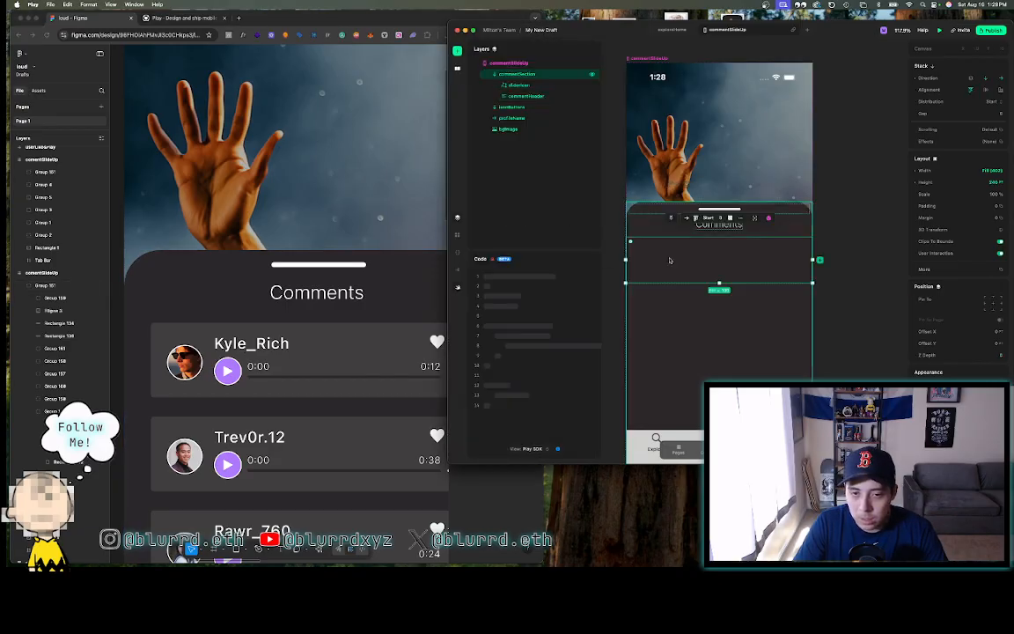
{"action": "double_click", "coordinate": [528, 104]}
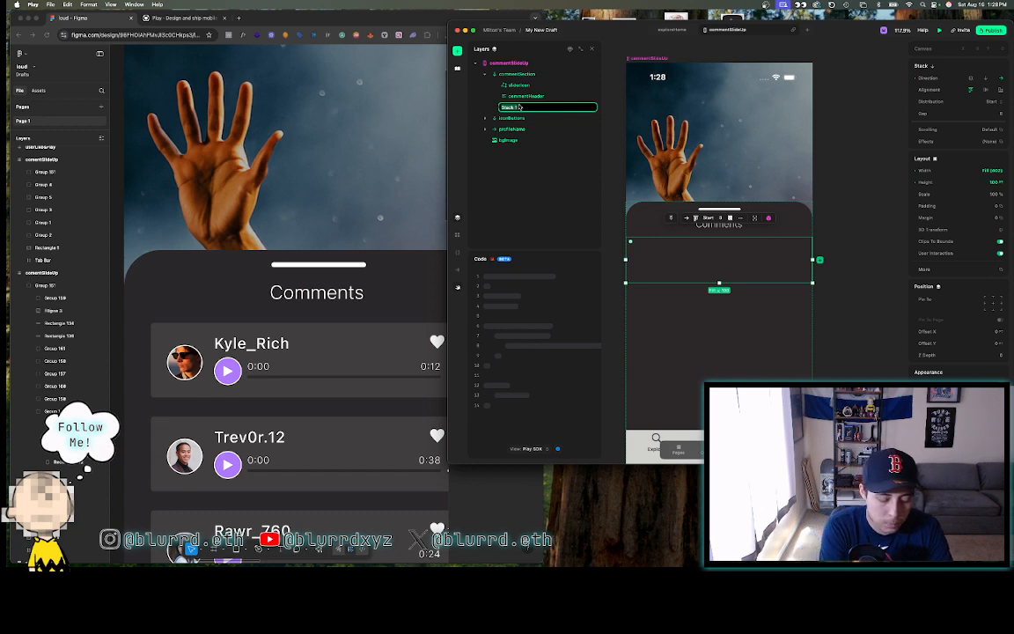
{"action": "type", "text": "comment"}
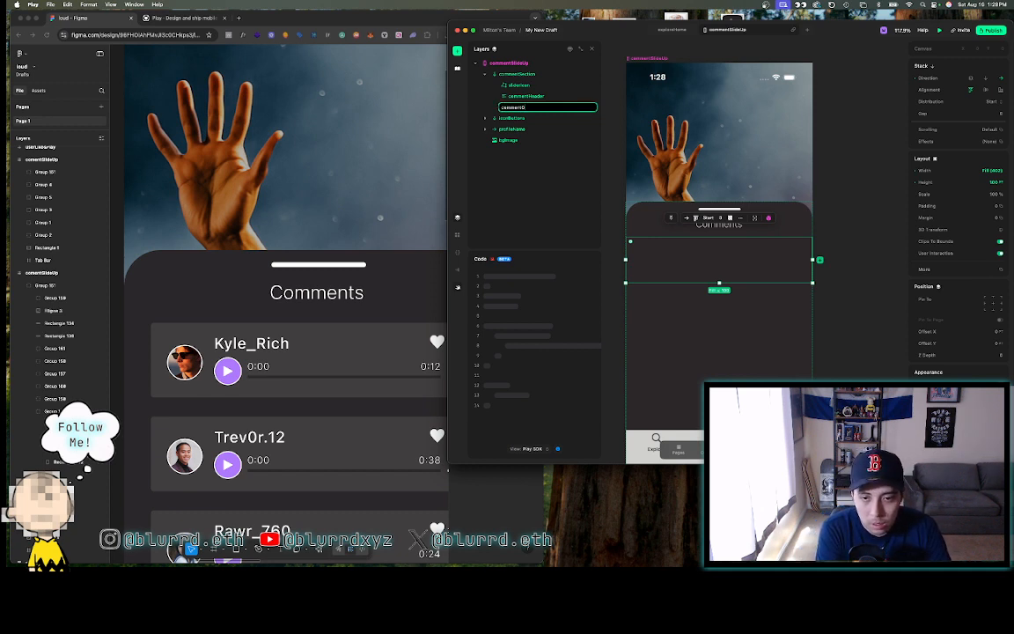
{"action": "type", "text": "Wrapper"}
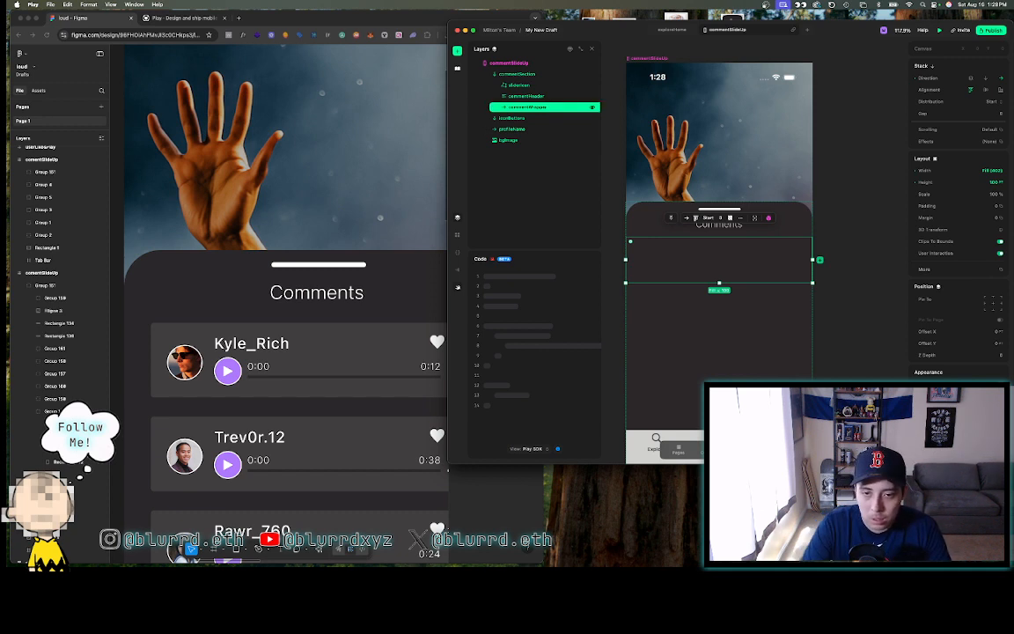
{"action": "key", "text": "Return"}
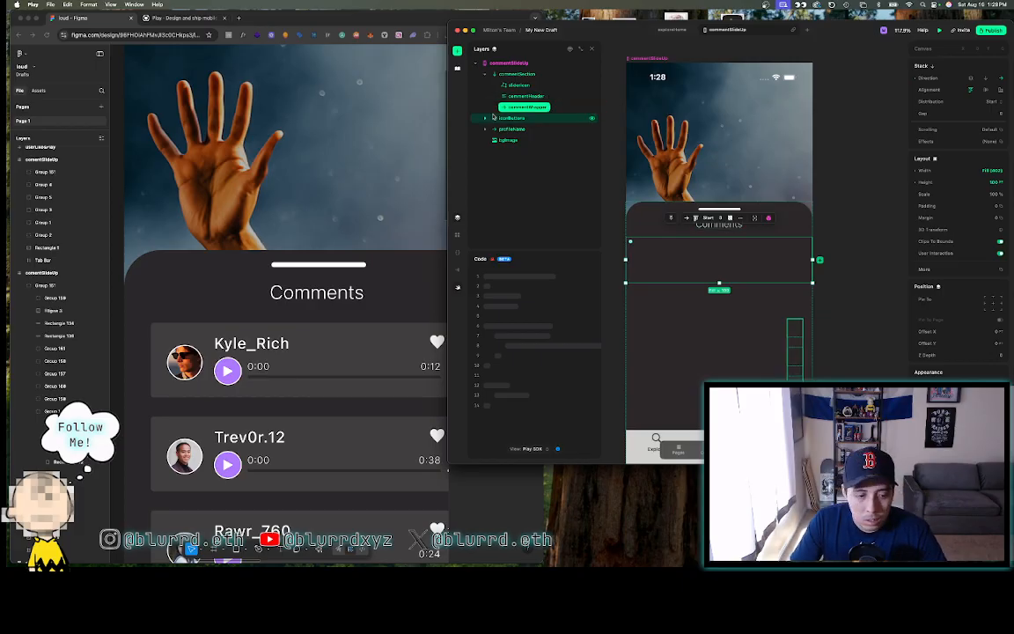
{"action": "left_click", "coordinate": [506, 108]}
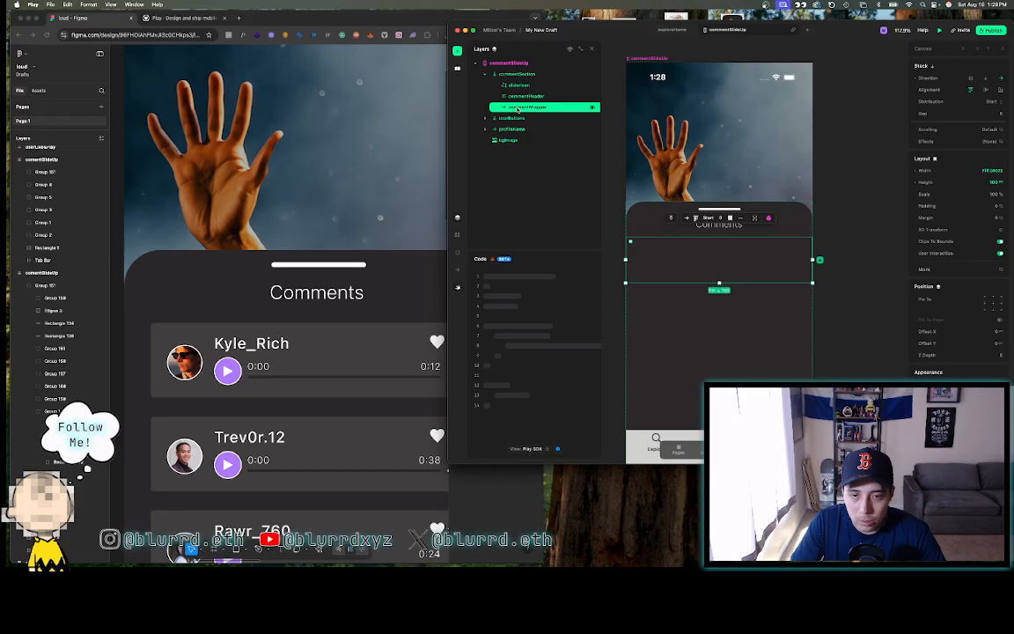
- Drop an image element into commentWrapper and name the layer profileImage
{"action": "left_click", "coordinate": [457, 50]}
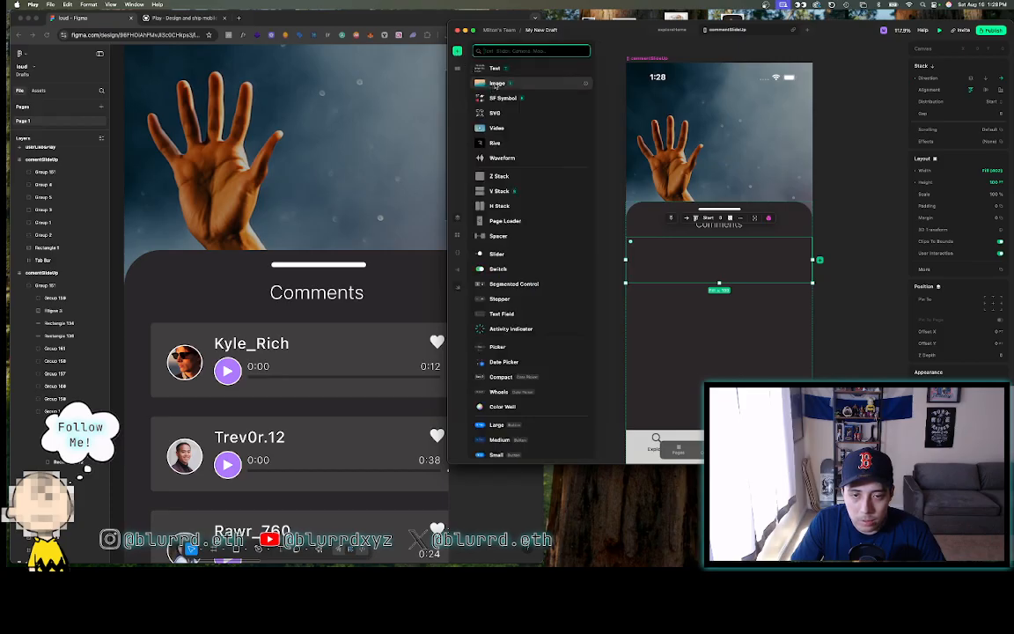
{"action": "key", "text": "Escape"}
{"action": "left_click_drag", "start_coordinate": [494, 84], "coordinate": [528, 107]}
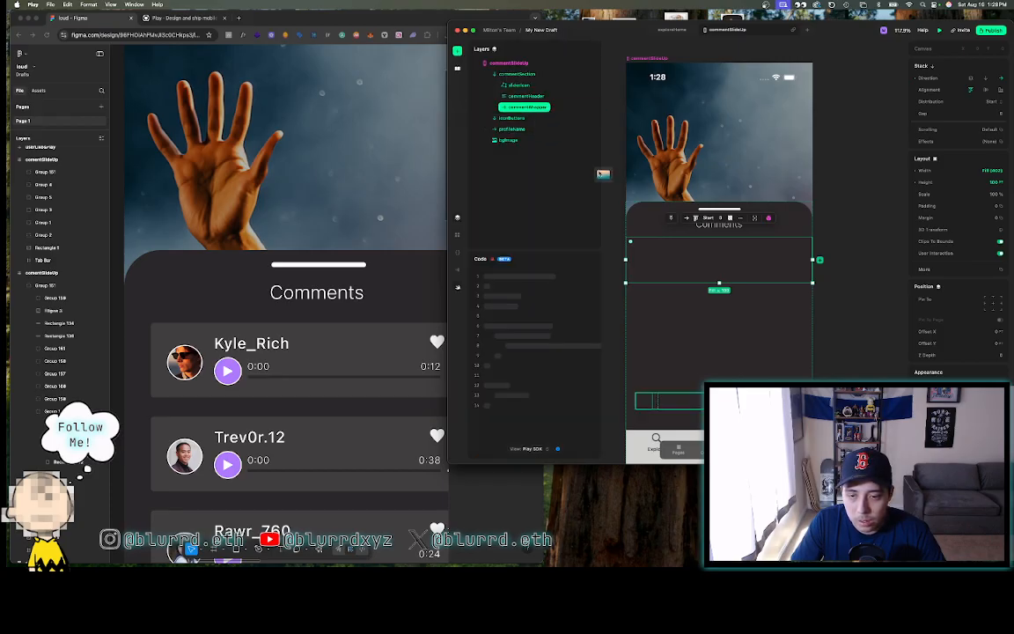
{"action": "left_click", "coordinate": [658, 256]}
{"action": "double_click", "coordinate": [526, 118]}
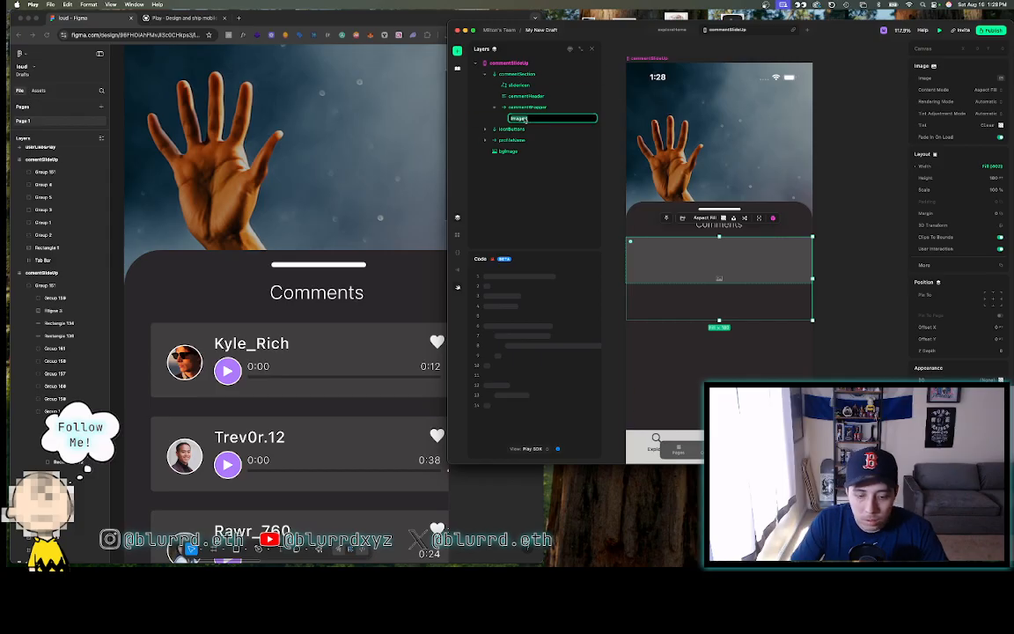
{"action": "type", "text": "postImgage"}
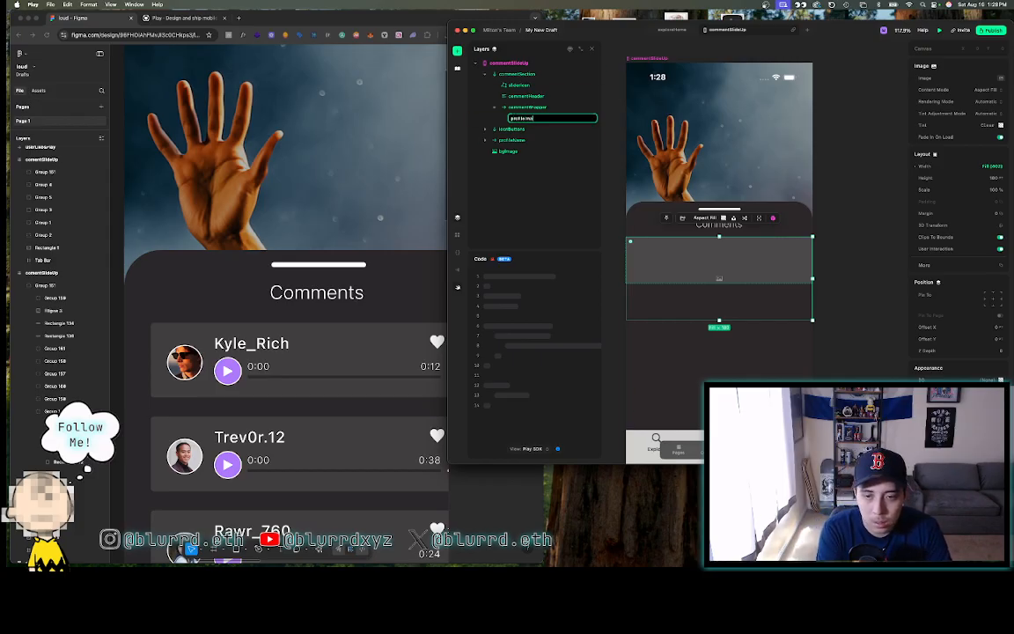
{"action": "key", "text": "Return"}
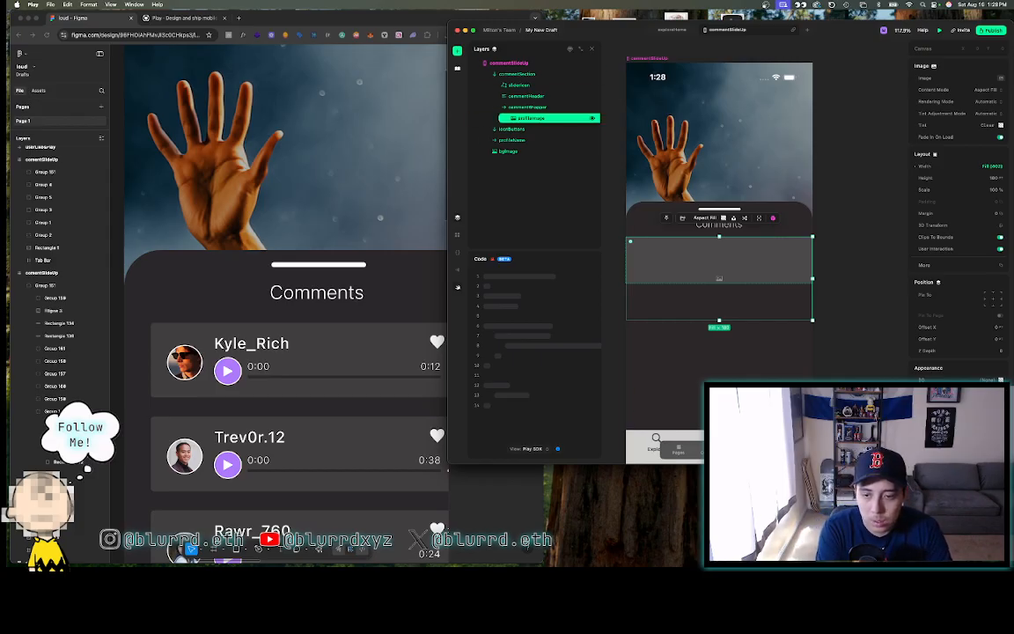
{"action": "left_click", "coordinate": [518, 107]}
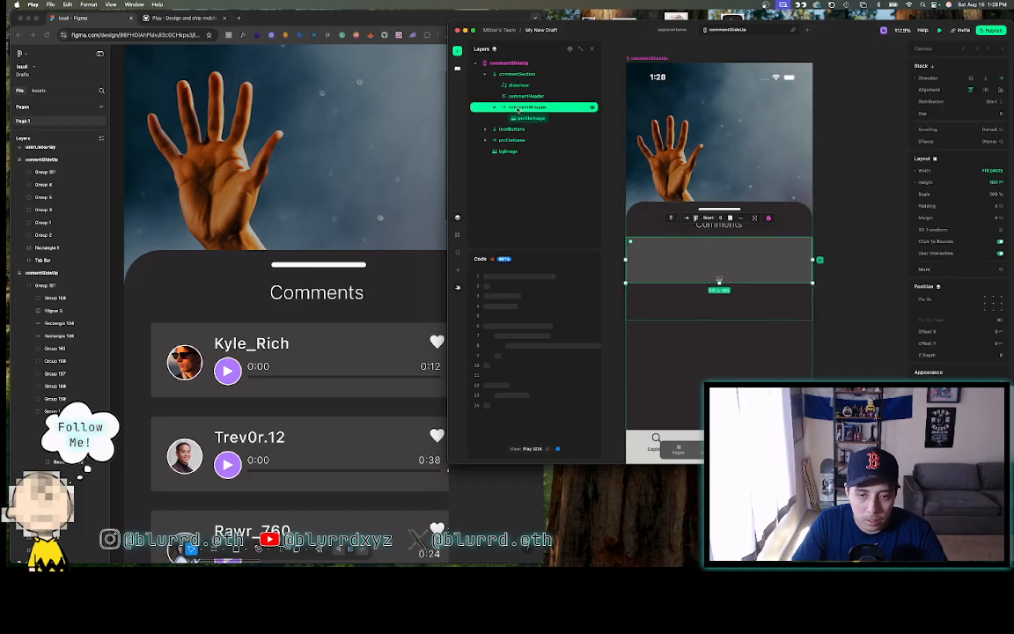
{"action": "left_click", "coordinate": [457, 51]}
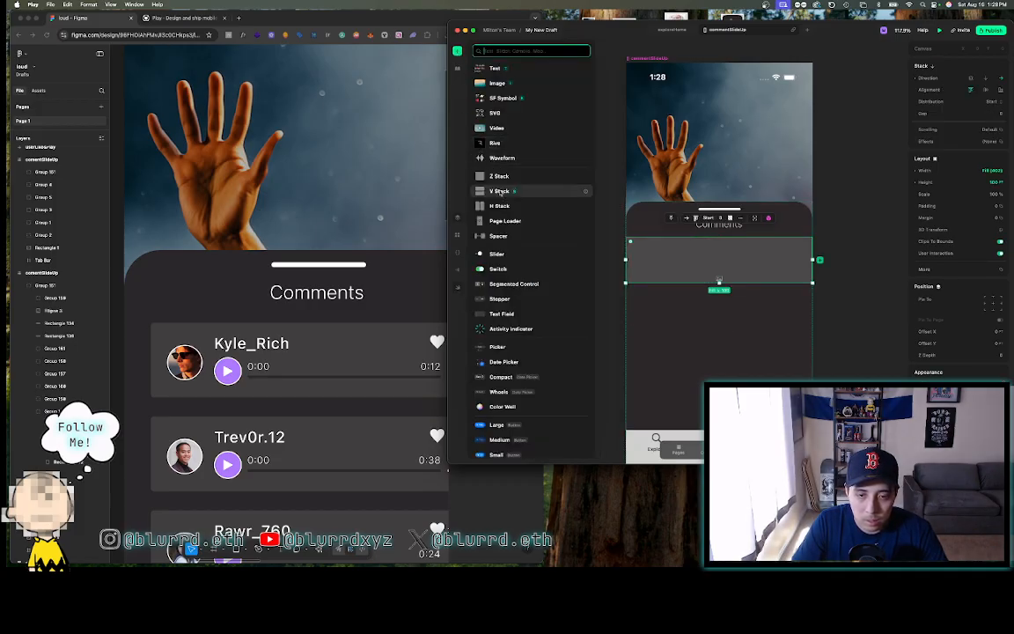
- Drag a vertical stack into commentWrapper beside the image and name it profileComment
{"action": "key", "text": "Escape"}
{"action": "left_click_drag", "start_coordinate": [623, 227], "coordinate": [667, 256]}
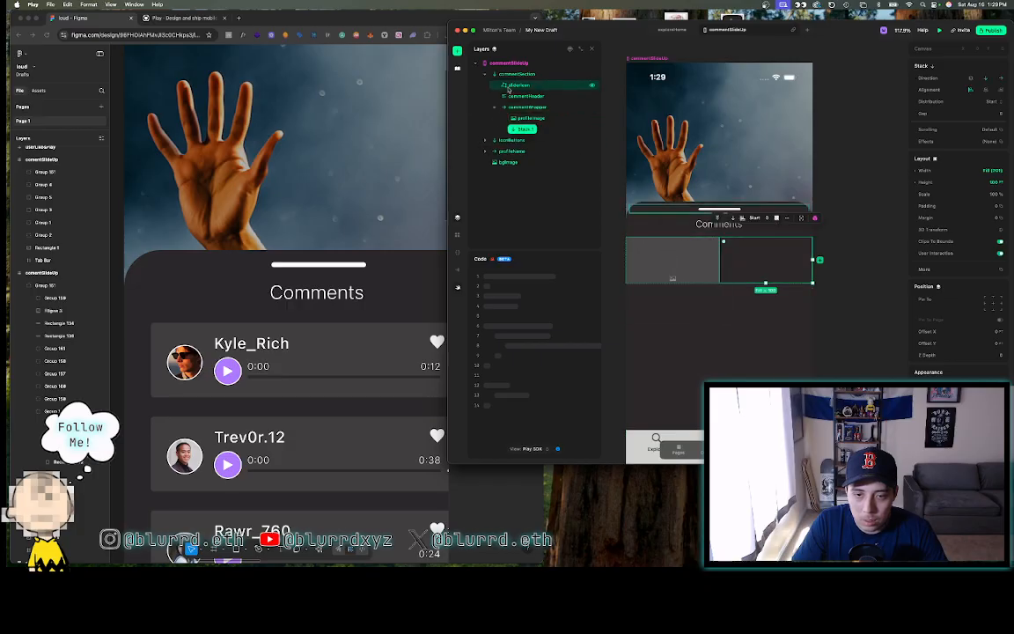
{"action": "double_click", "coordinate": [525, 131]}
{"action": "type", "text": "profileContent"}
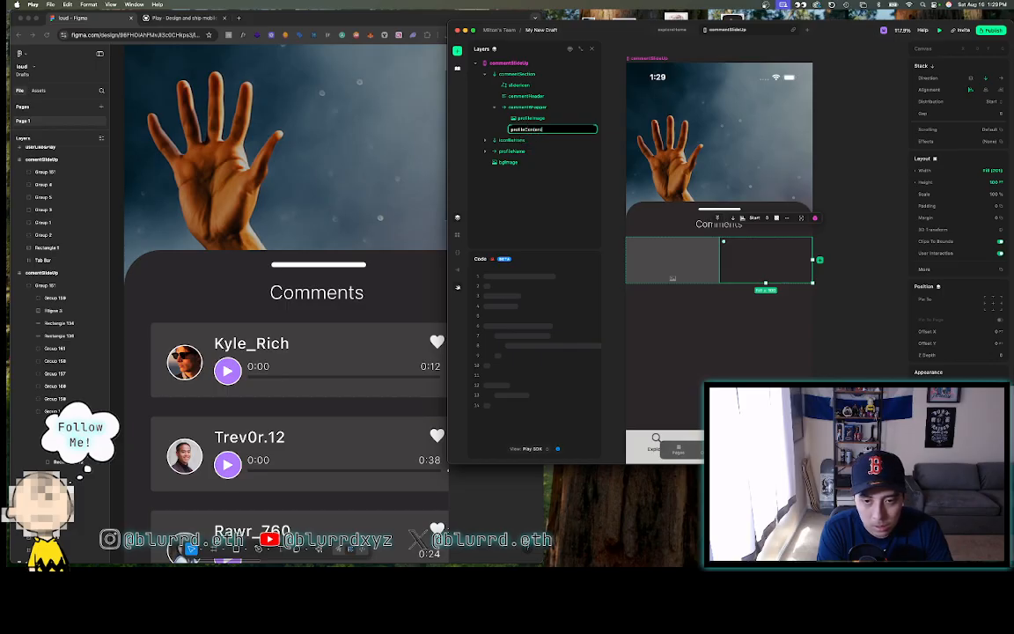
{"action": "left_click", "coordinate": [548, 129]}
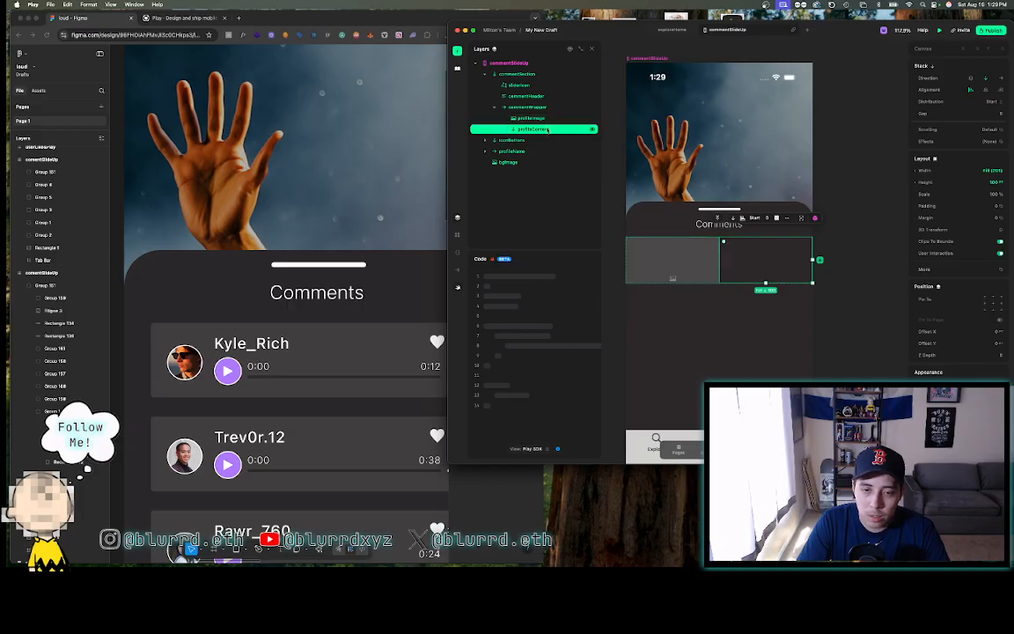
{"action": "double_click", "coordinate": [547, 130]}
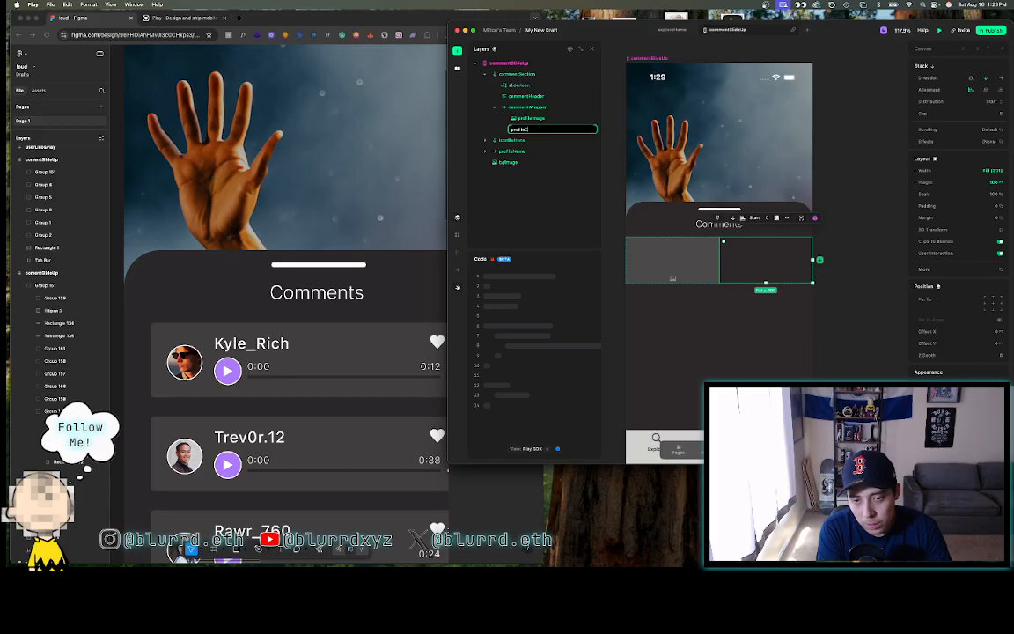
{"action": "key", "text": "Return"}
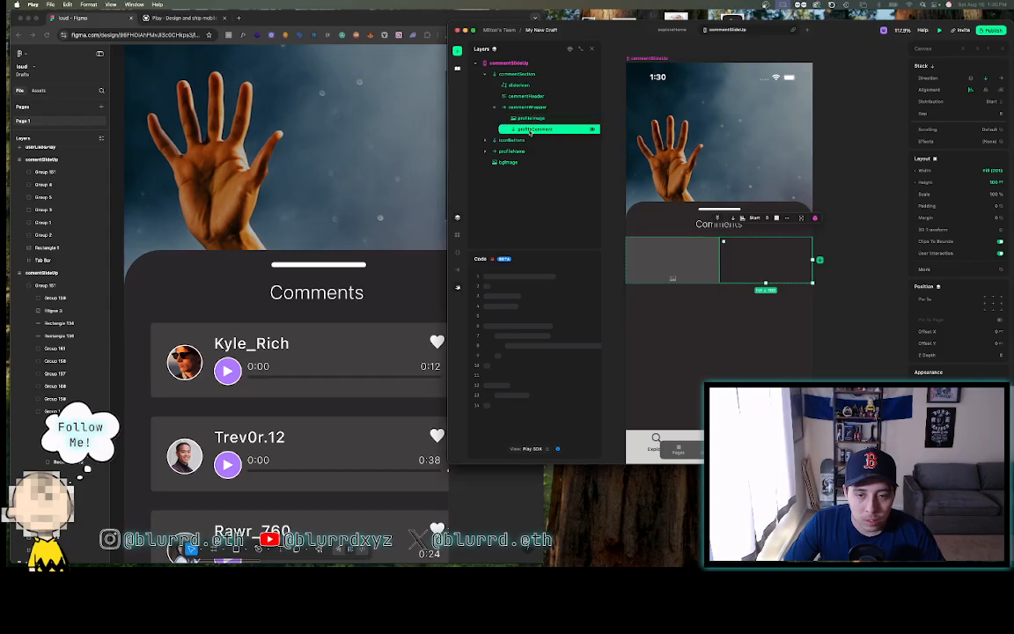
- Select the Kyle_Rich card's round avatar in Figma and add an export setting
{"action": "left_click", "coordinate": [457, 51]}
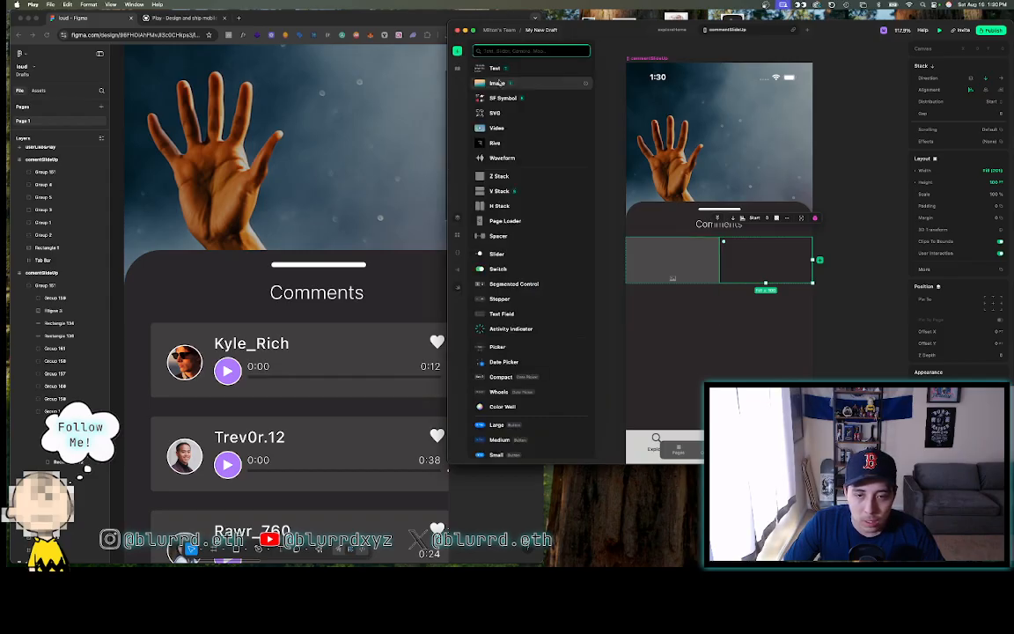
{"action": "left_click", "coordinate": [457, 67]}
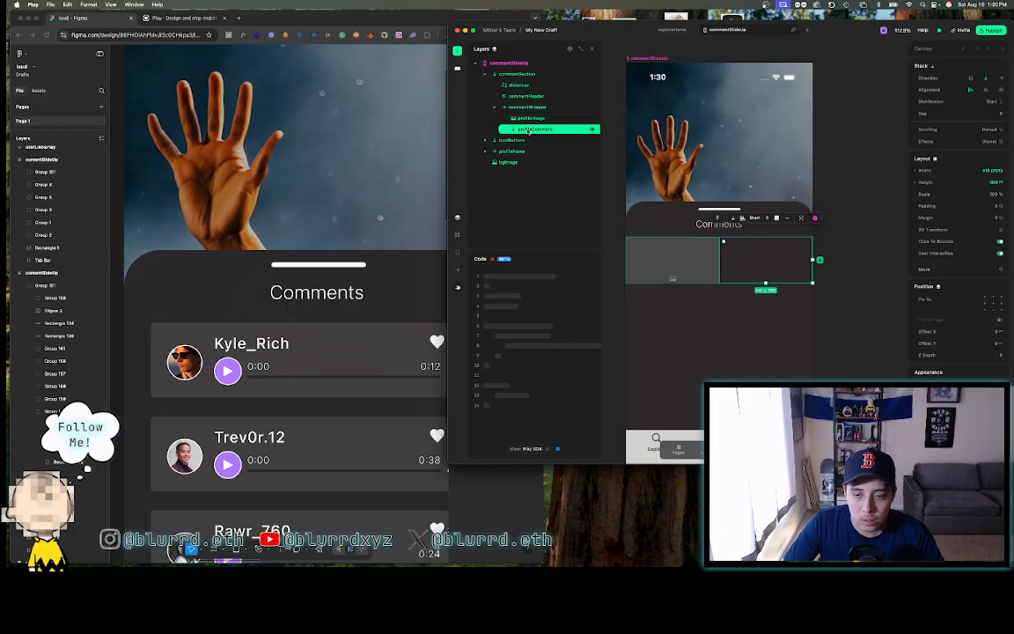
{"action": "left_click", "coordinate": [532, 118]}
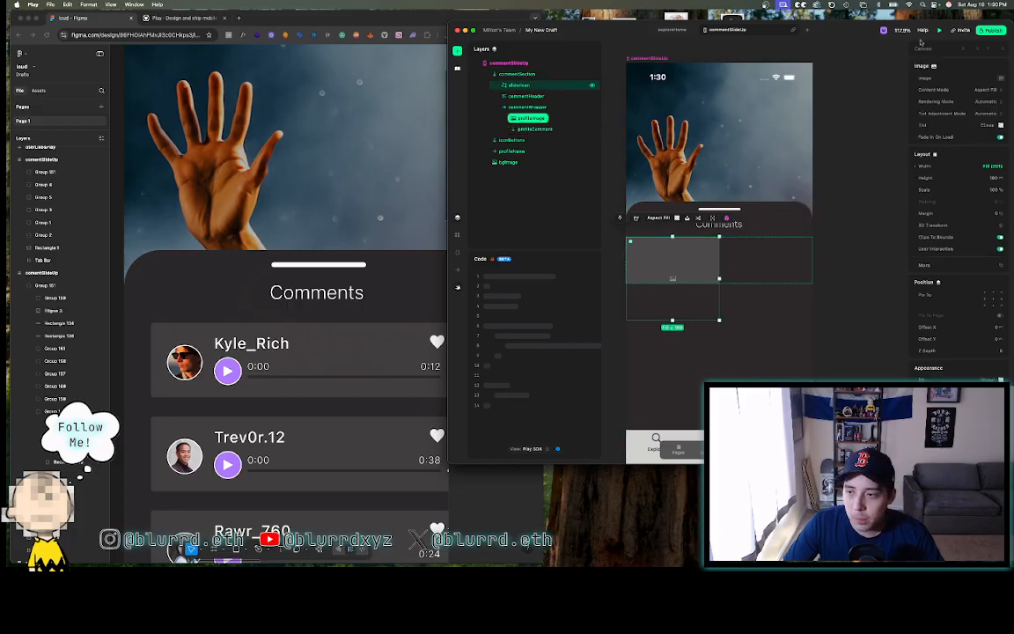
{"action": "left_click", "coordinate": [155, 331]}
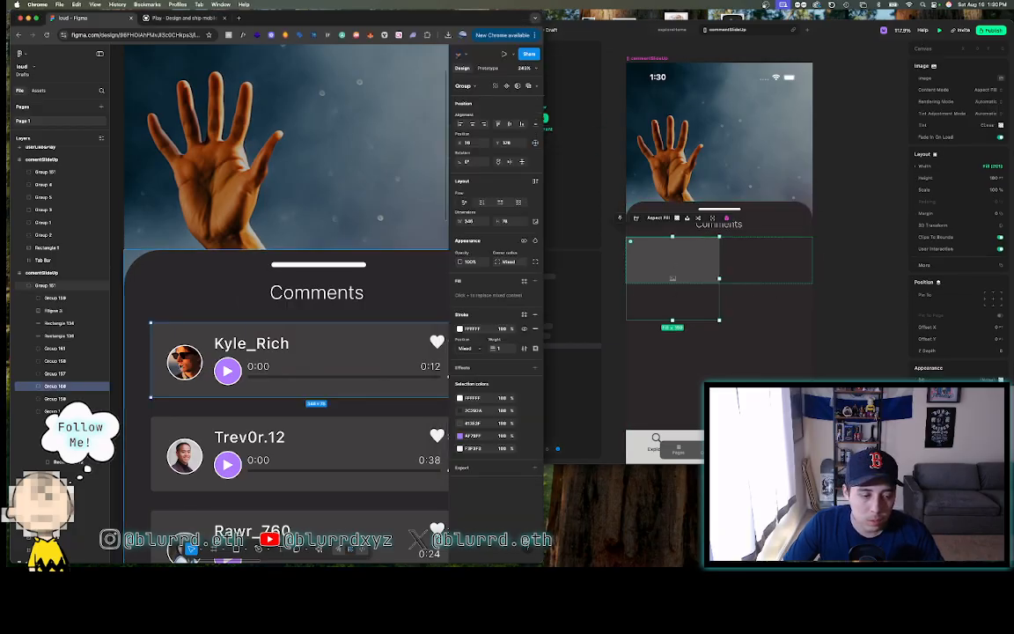
{"action": "double_click", "coordinate": [184, 362]}
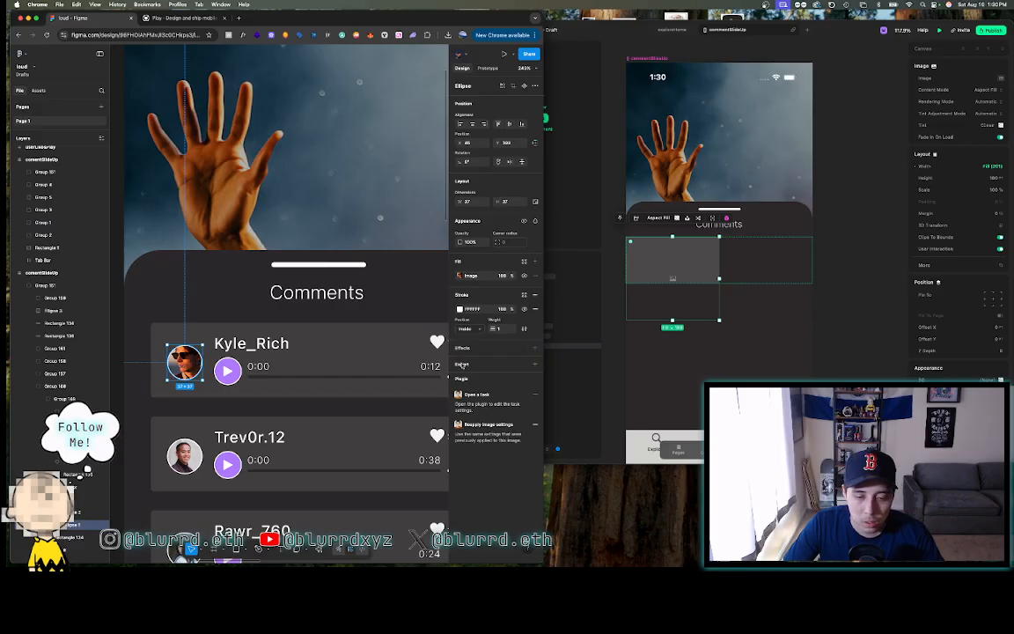
{"action": "left_click", "coordinate": [462, 365]}
{"action": "left_click", "coordinate": [478, 378]}
- Export the Ellipse 1 avatar from Figma as a 1.5x PNG
{"action": "left_click", "coordinate": [474, 389]}
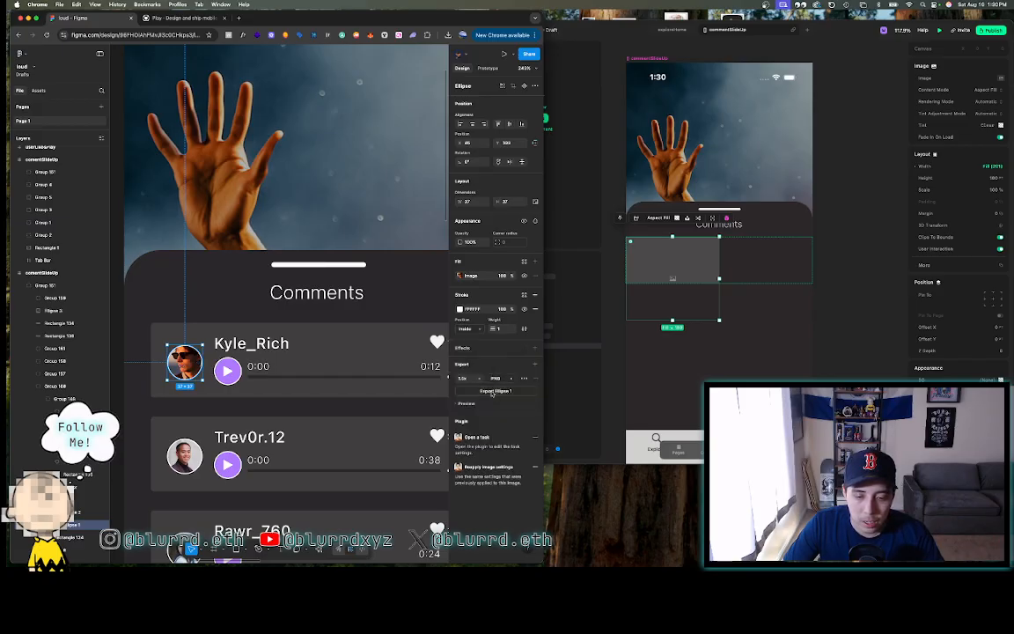
{"action": "left_click", "coordinate": [492, 391]}
{"action": "left_click", "coordinate": [849, 133]}
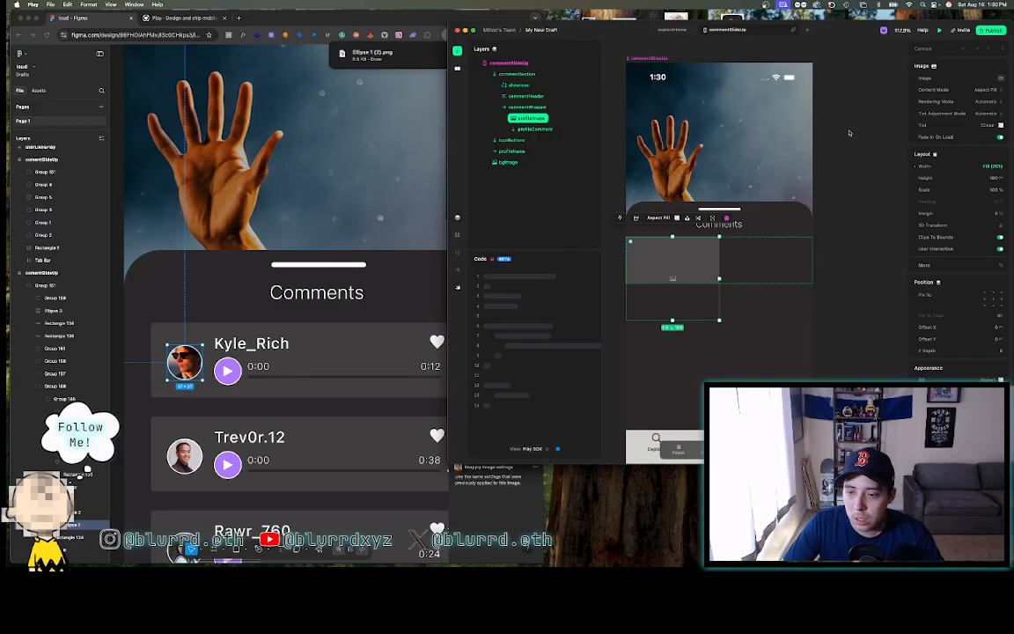
{"action": "left_click", "coordinate": [774, 106]}
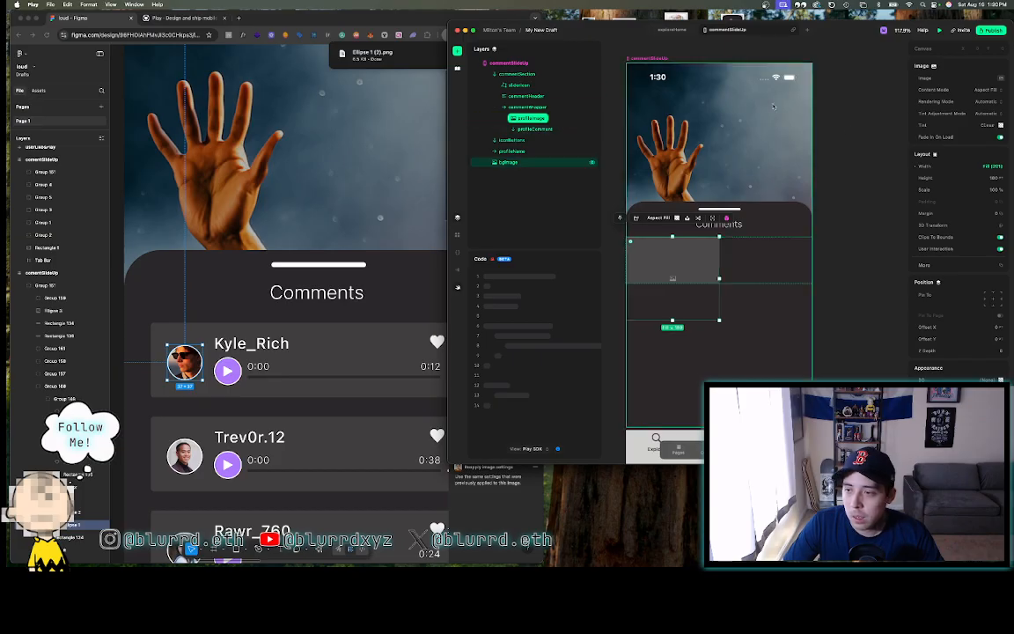
- Upload Ellipse 1 (2).png through profileImage's photo picker and apply it
{"action": "left_click", "coordinate": [1001, 78]}
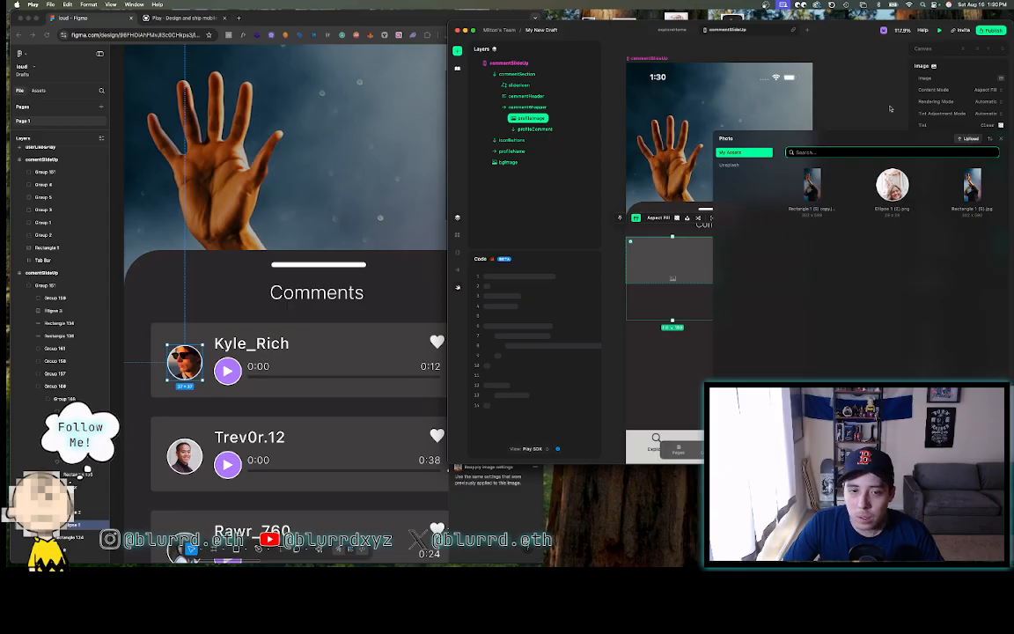
{"action": "left_click", "coordinate": [427, 18]}
{"action": "left_click", "coordinate": [448, 36]}
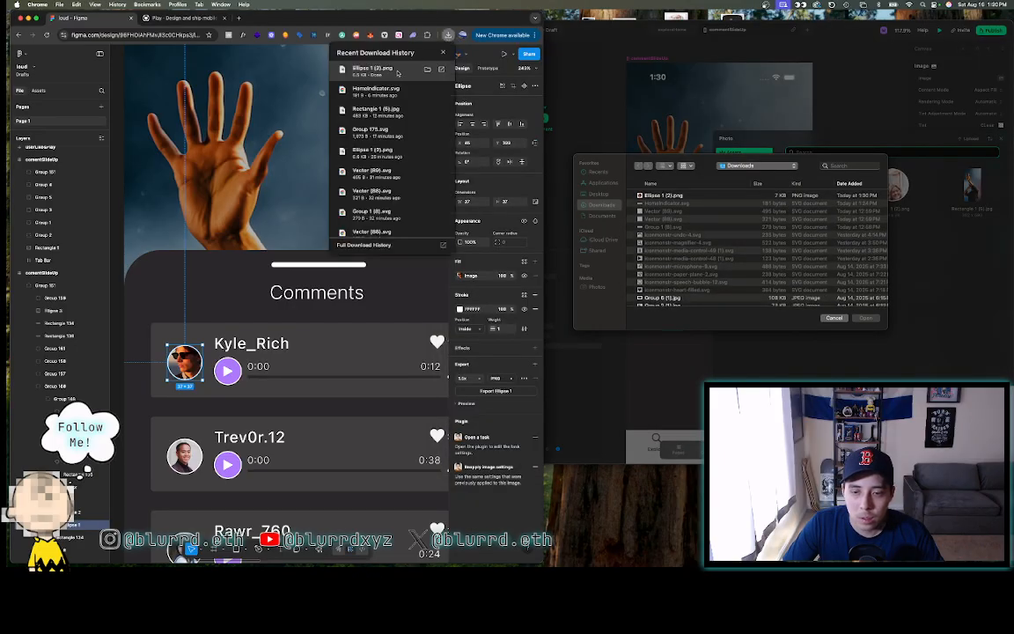
{"action": "left_click_drag", "start_coordinate": [398, 74], "coordinate": [636, 190]}
{"action": "left_click", "coordinate": [864, 319]}
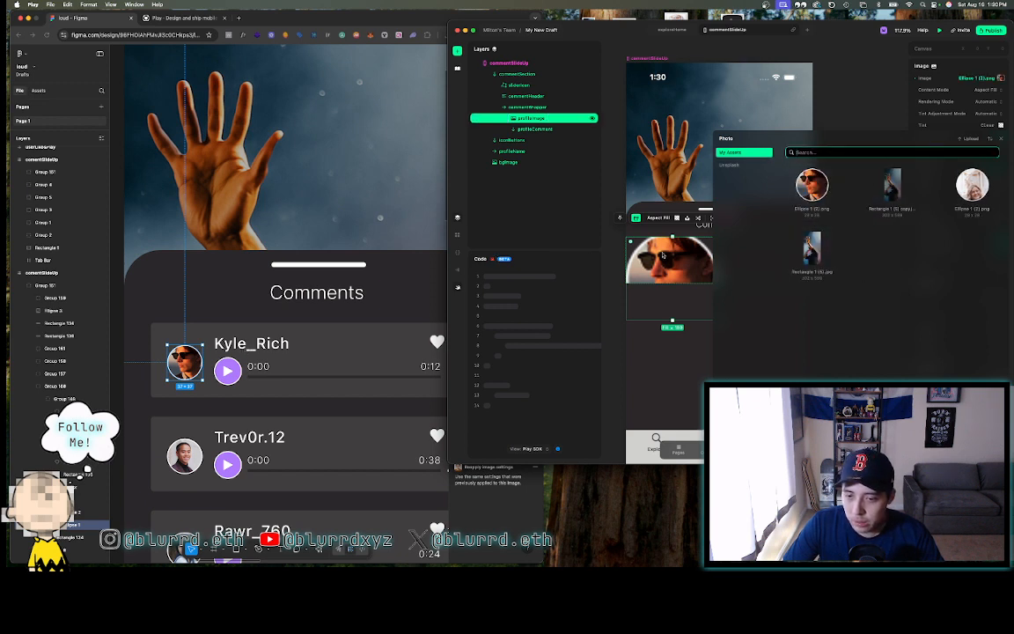
{"action": "left_click", "coordinate": [999, 139]}
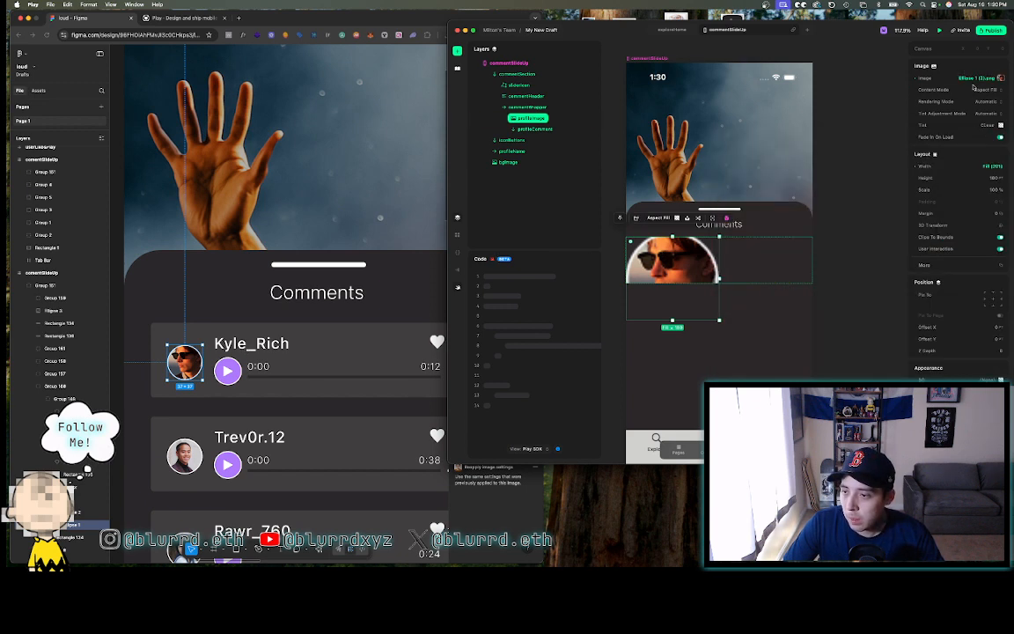
- Set profileImage width and height to 37, then select the Figma Kyle_Rich card to read its size
{"action": "left_click", "coordinate": [987, 165]}
{"action": "type", "text": "37"}
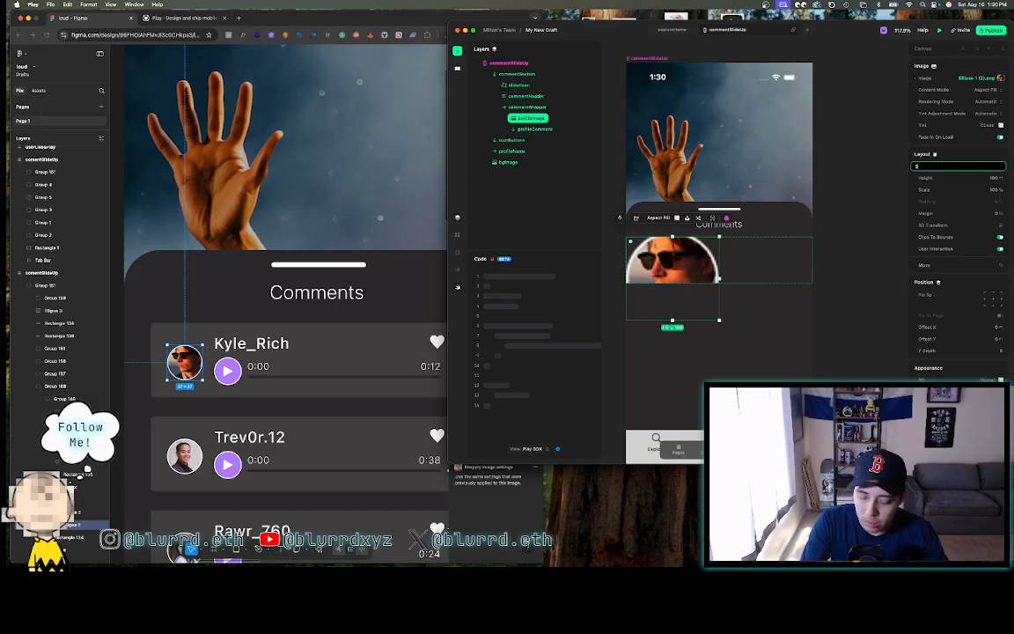
{"action": "key", "text": "Return"}
{"action": "left_click", "coordinate": [991, 177]}
{"action": "type", "text": "37"}
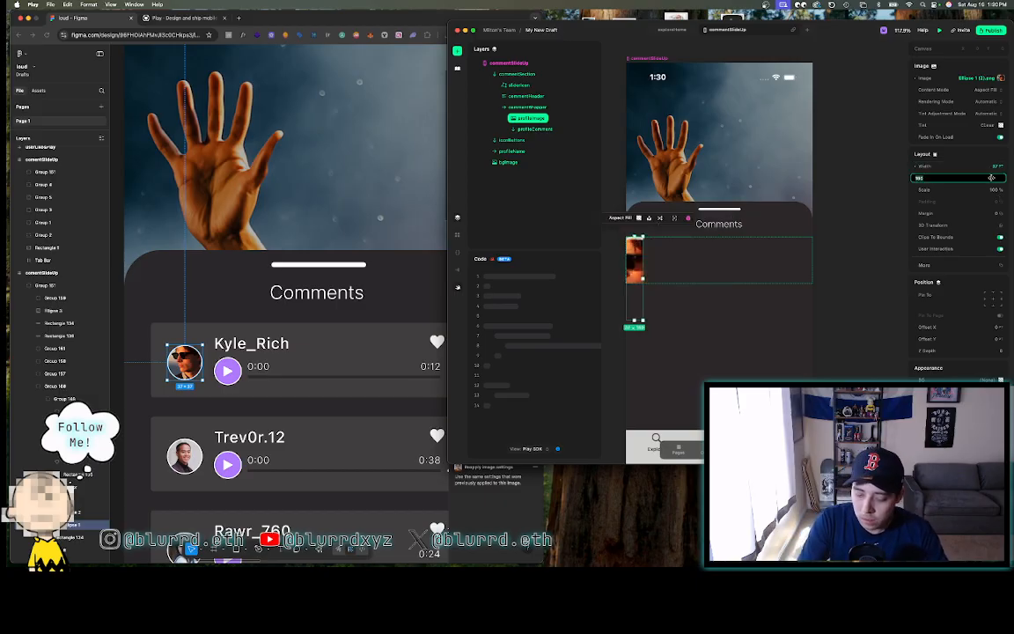
{"action": "key", "text": "Return"}
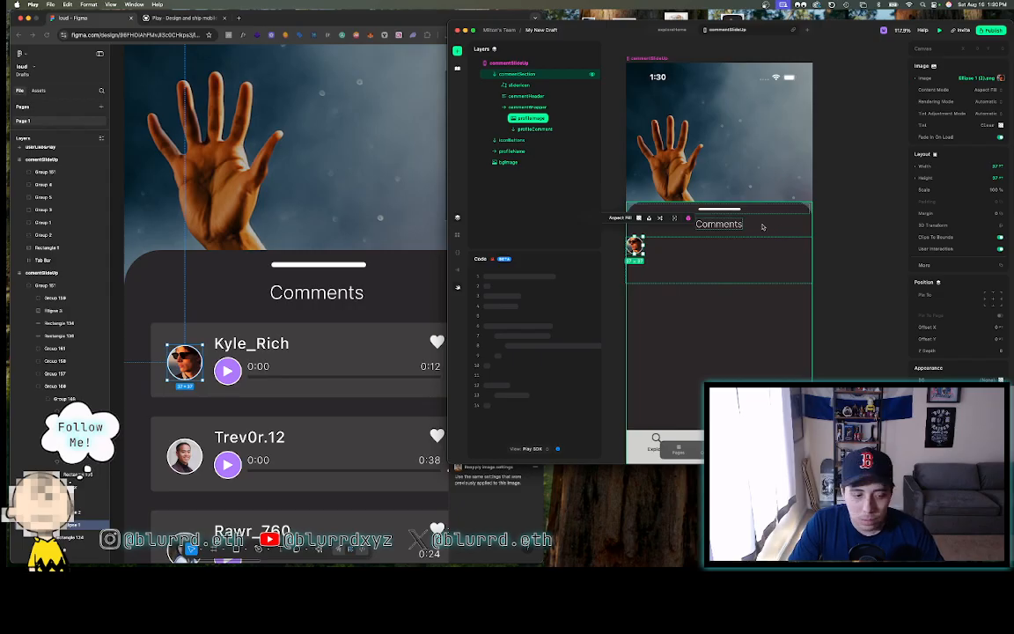
{"action": "left_click", "coordinate": [253, 314]}
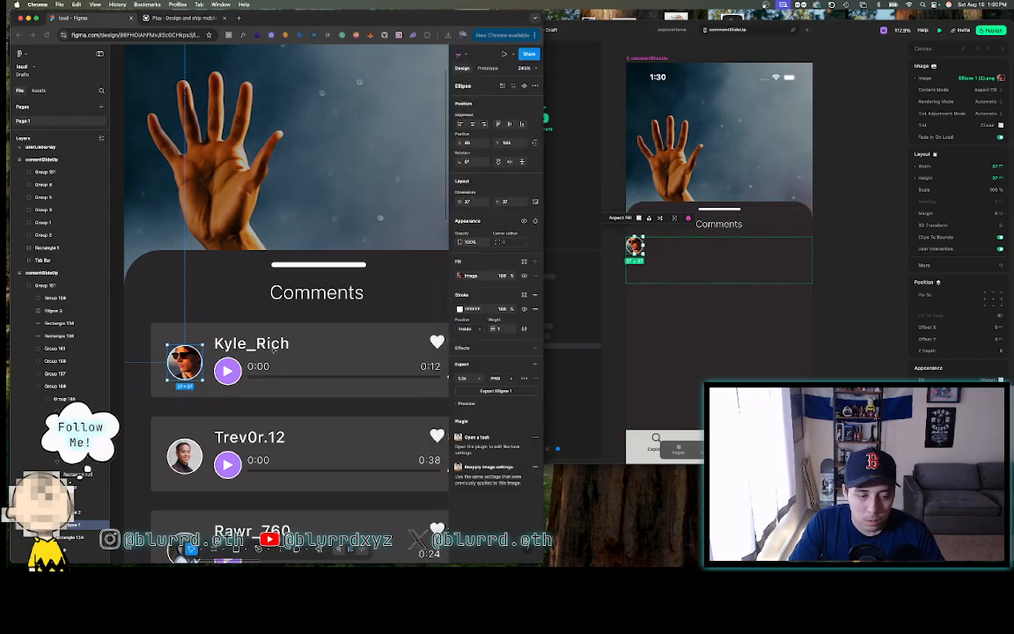
{"action": "left_click", "coordinate": [184, 331]}
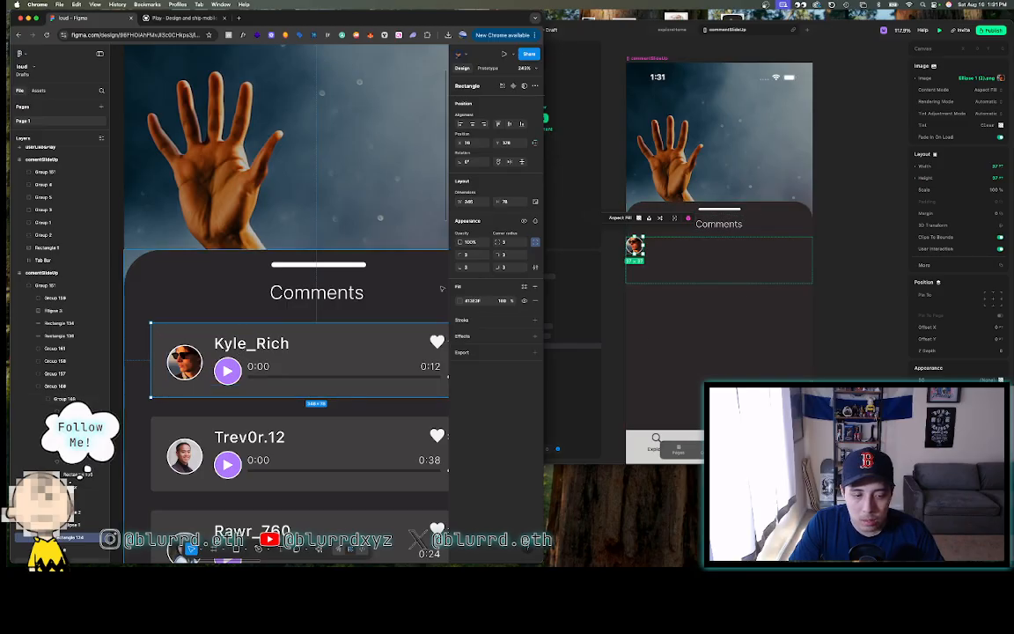
- Set the commentWrapper layer to width 346 and height 78
{"action": "left_click", "coordinate": [615, 148]}
{"action": "left_click", "coordinate": [564, 110]}
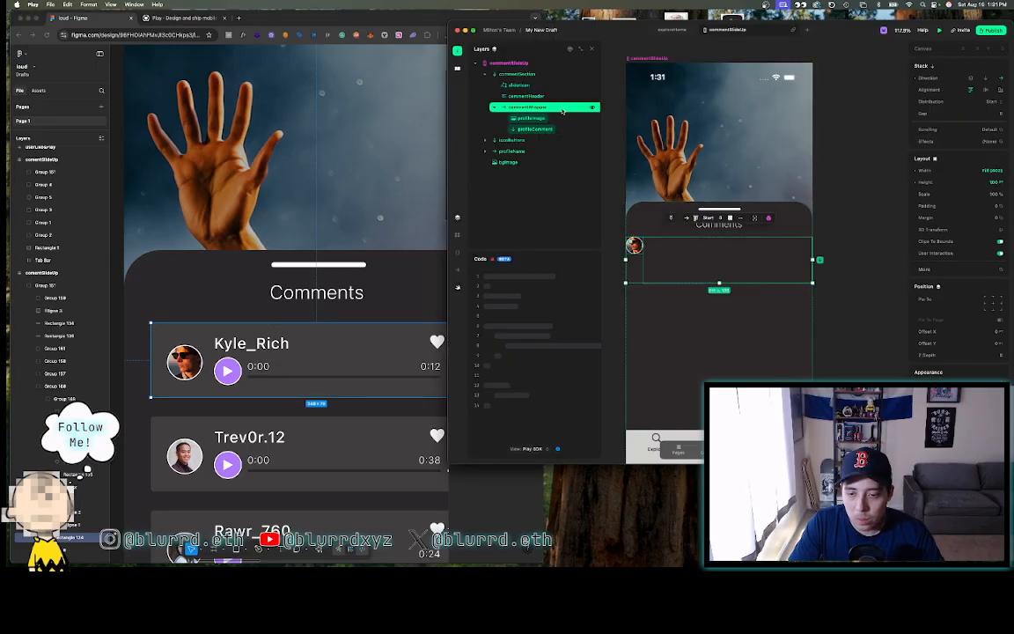
{"action": "left_click", "coordinate": [965, 172]}
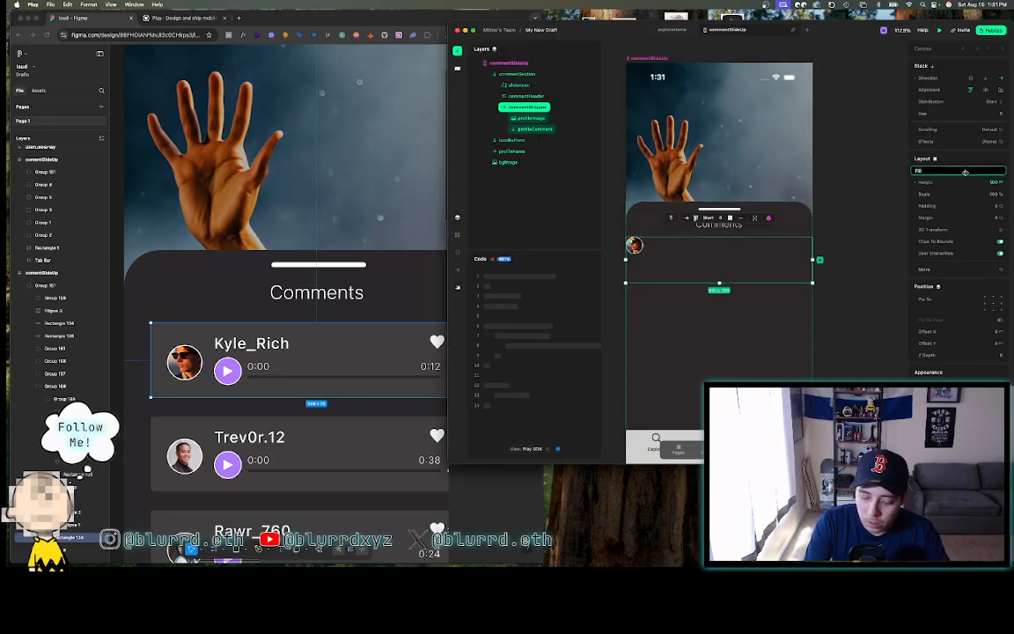
{"action": "type", "text": "34"}
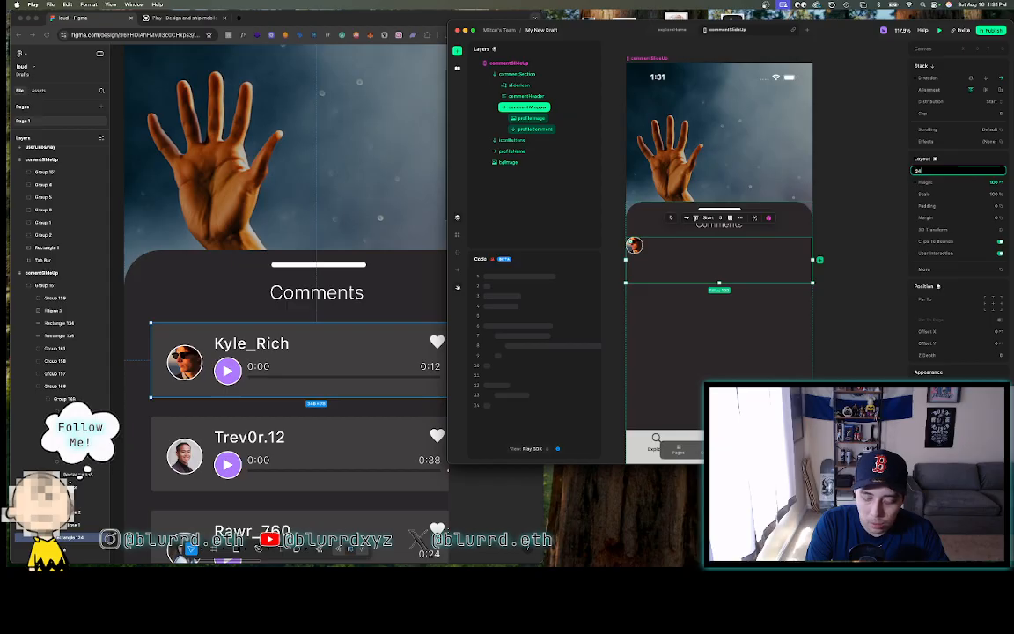
{"action": "type", "text": "6"}
{"action": "key", "text": "Return"}
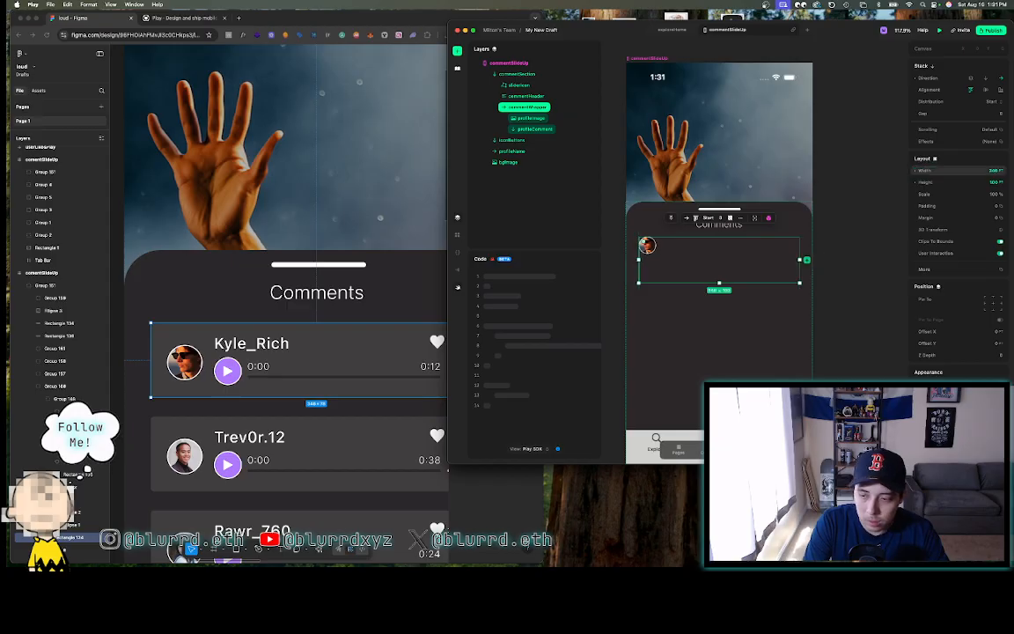
{"action": "left_click", "coordinate": [968, 182]}
{"action": "type", "text": "7"}
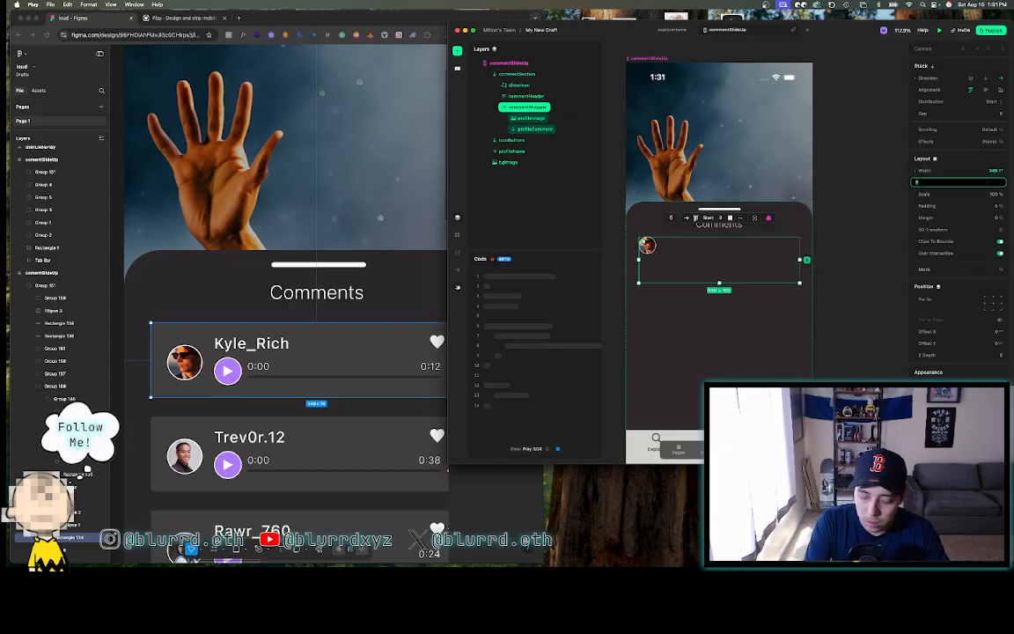
{"action": "type", "text": "8"}
{"action": "key", "text": "Return"}
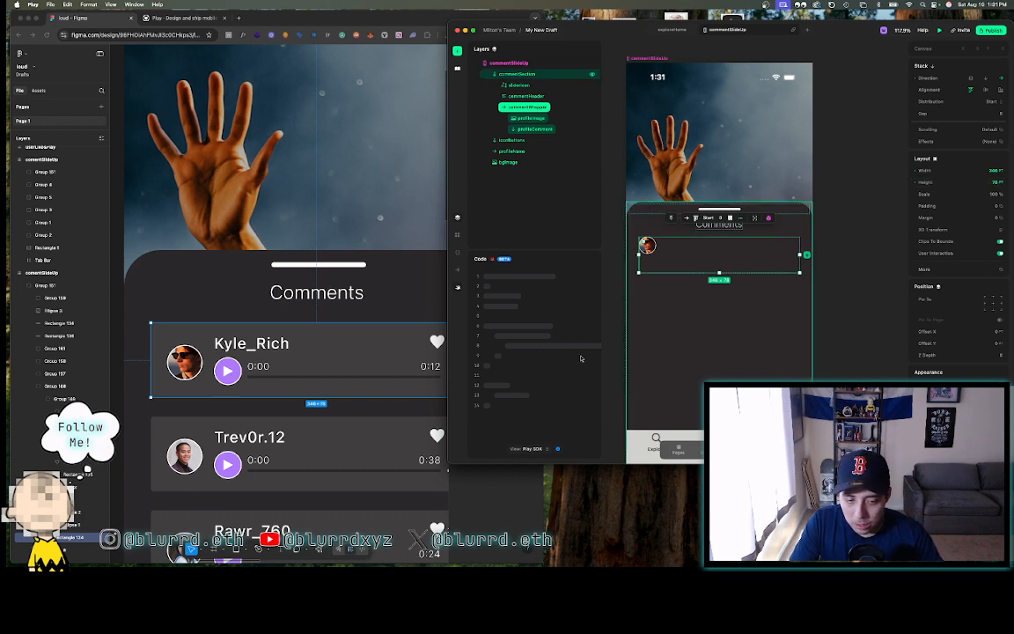
- Copy the Figma card's grey fill and apply it as commentWrapper's background colour
{"action": "left_click", "coordinate": [365, 349]}
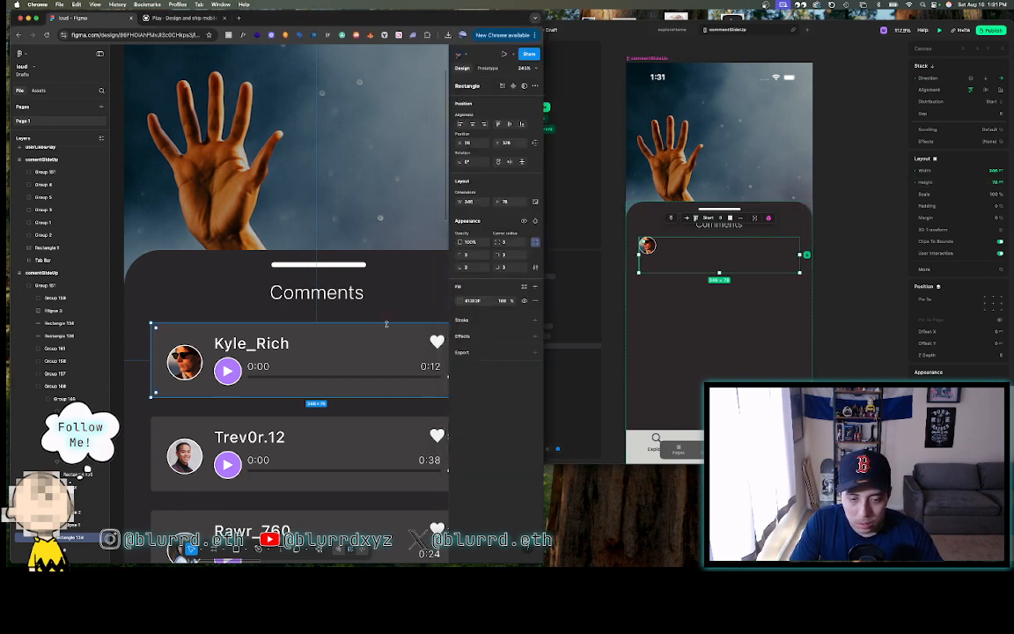
{"action": "left_click", "coordinate": [473, 300]}
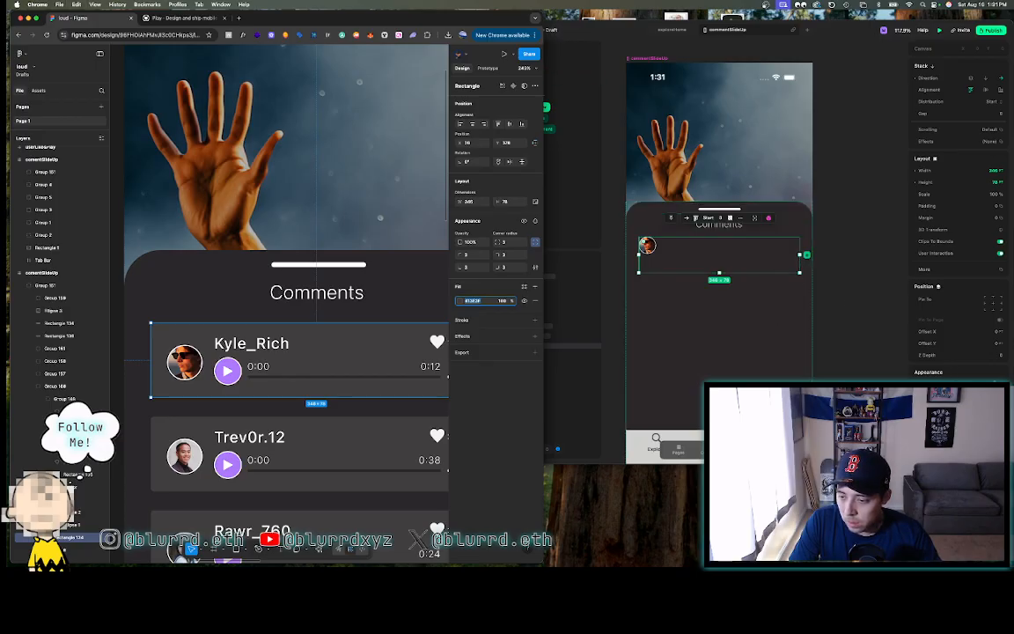
{"action": "left_click", "coordinate": [929, 374]}
{"action": "left_click", "coordinate": [993, 390]}
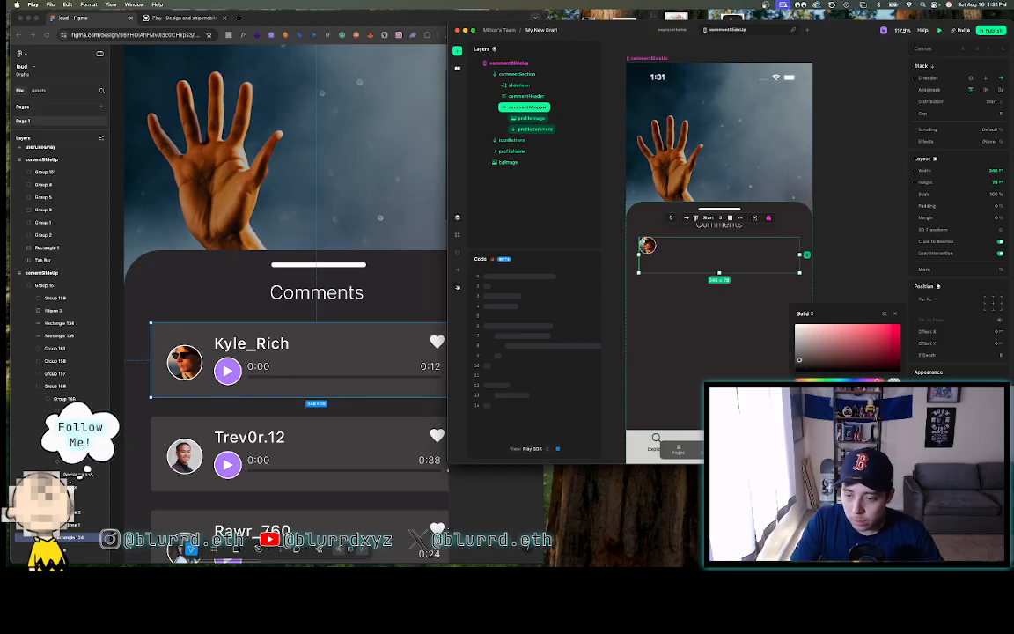
{"action": "key", "text": "Return"}
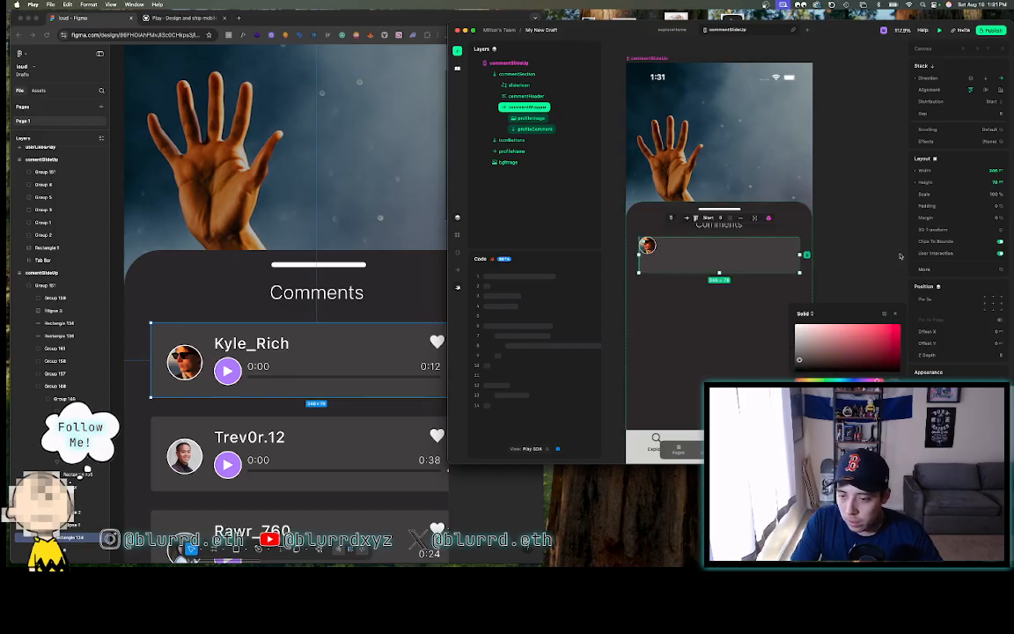
{"action": "left_click", "coordinate": [892, 255]}
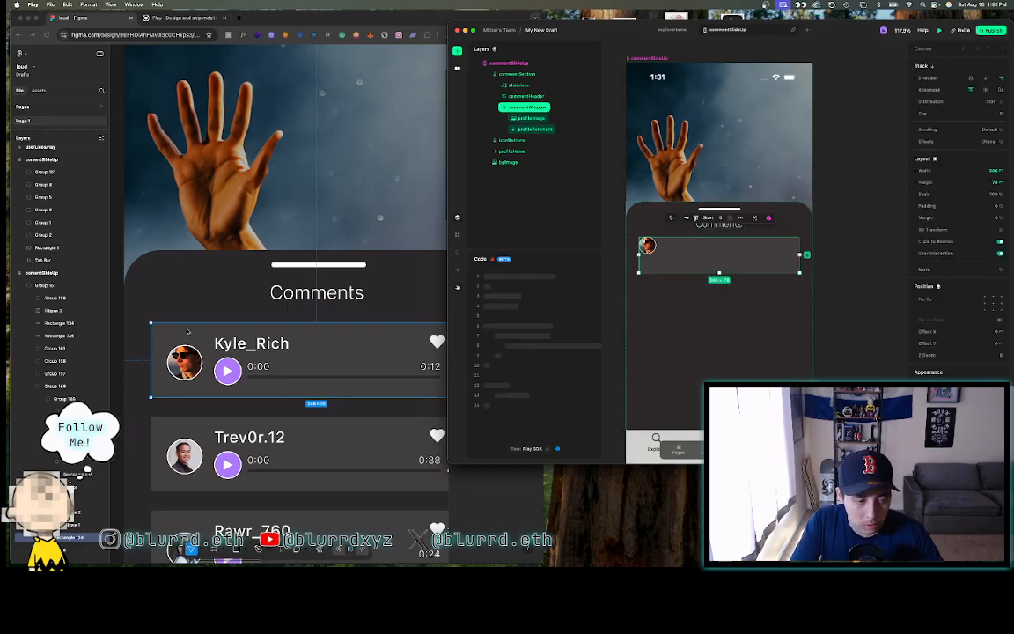
- Select the Kyle_Rich card background in Figma and deselect commentWrapper in Play
{"action": "left_click", "coordinate": [360, 336]}
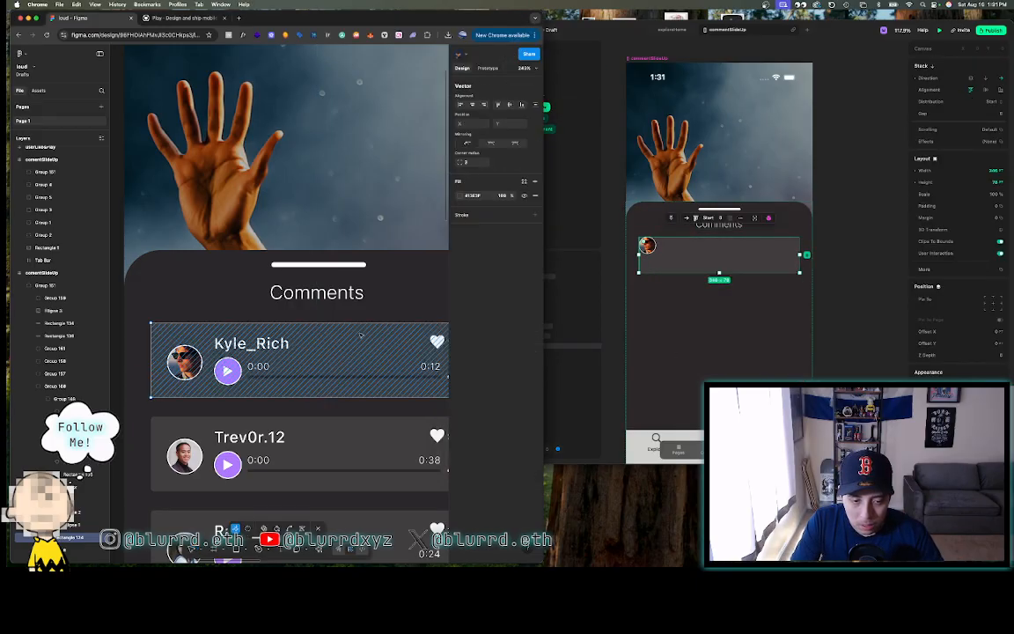
{"action": "left_click", "coordinate": [358, 333]}
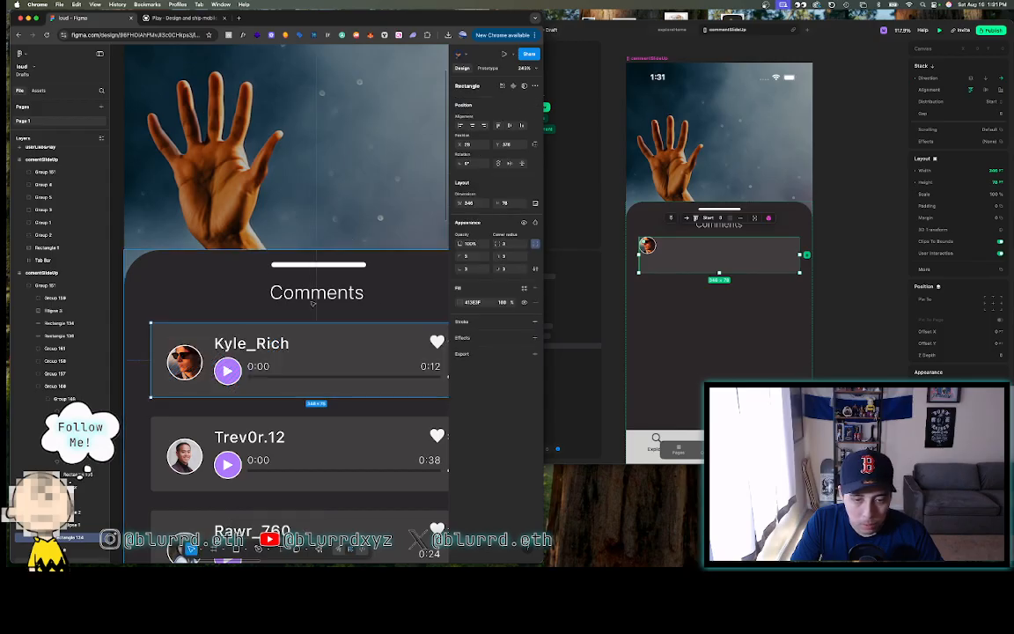
{"action": "left_click", "coordinate": [756, 250]}
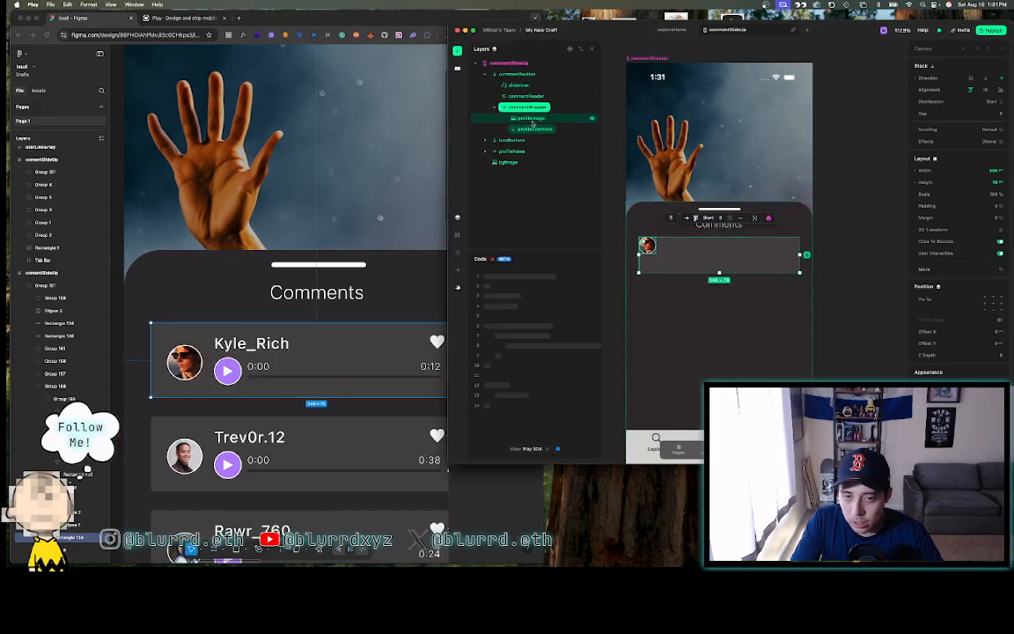
{"action": "scroll", "coordinate": [958, 220], "scroll_direction": "down", "scroll_amount": 1}
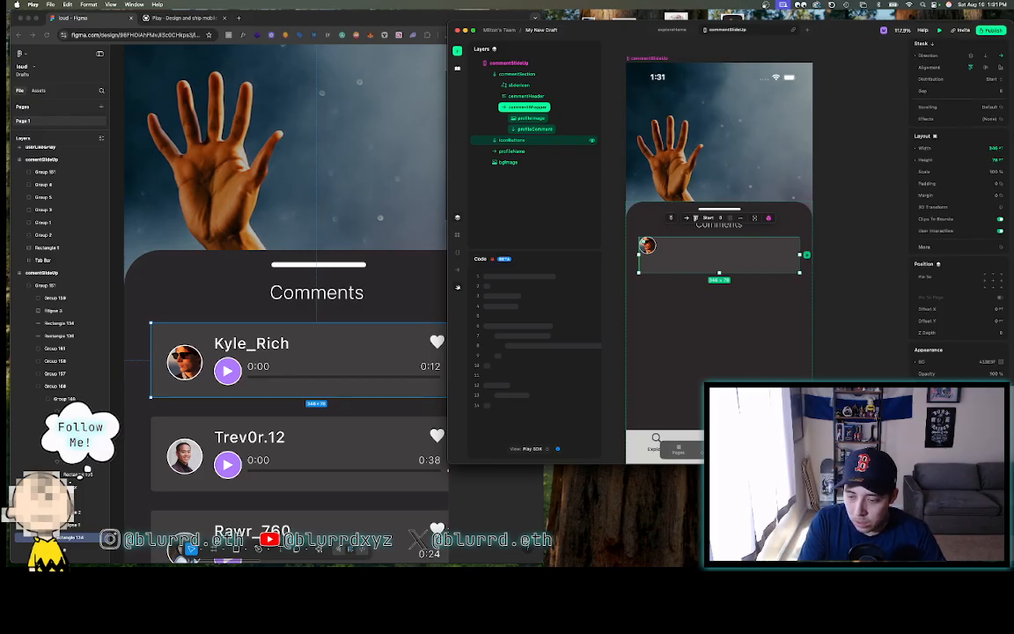
{"action": "left_click", "coordinate": [861, 239]}
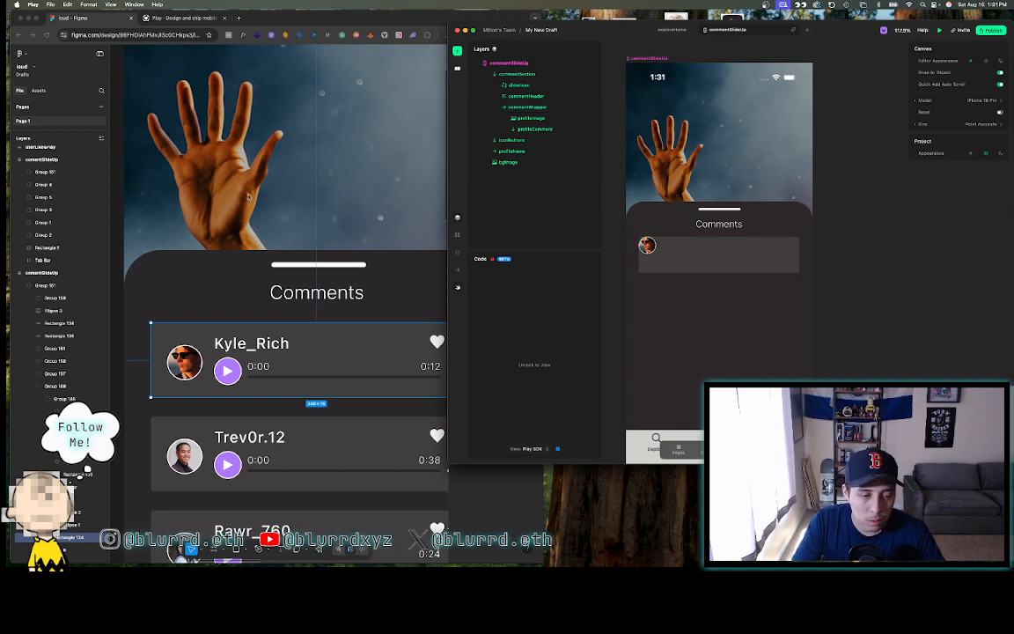
{"action": "scroll", "coordinate": [238, 215], "scroll_direction": "left", "scroll_amount": 3}
{"action": "scroll", "coordinate": [238, 215], "scroll_direction": "down", "scroll_amount": 2}
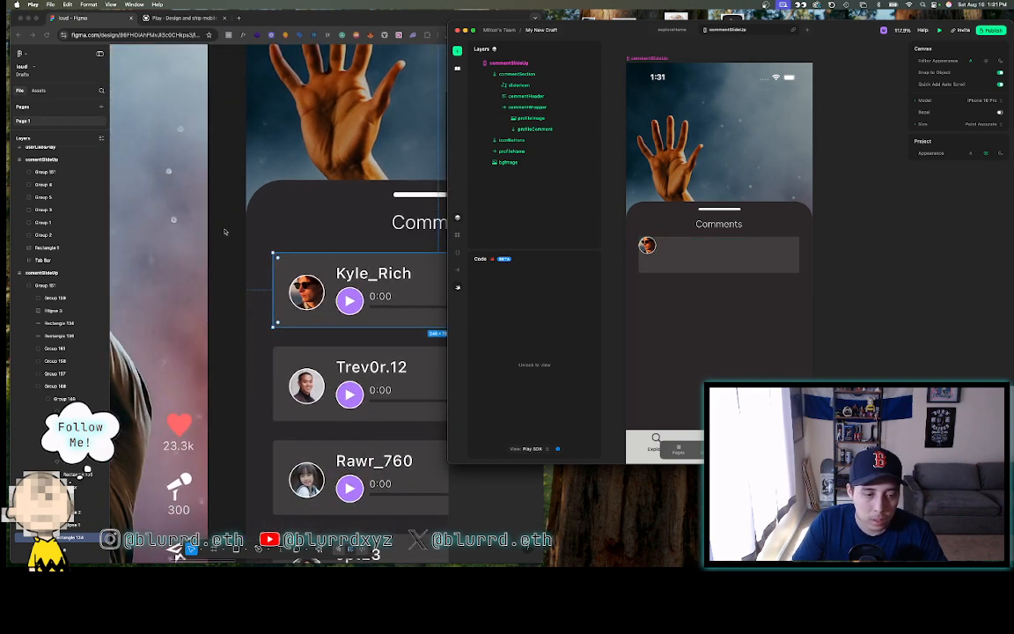
- Select the Kyle_Rich card in Figma and draw a spacer rectangle left of the avatar
{"action": "left_click", "coordinate": [222, 240]}
{"action": "left_click", "coordinate": [222, 239]}
{"action": "left_click", "coordinate": [281, 269]}
{"action": "double_click", "coordinate": [281, 268]}
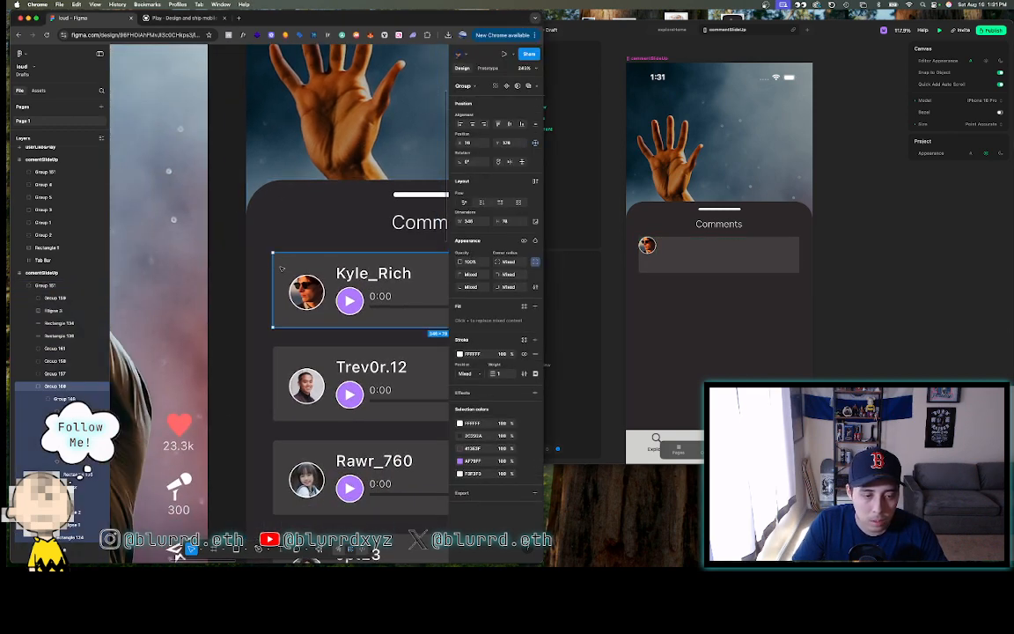
{"action": "scroll", "coordinate": [269, 265], "scroll_direction": "up", "scroll_amount": 5}
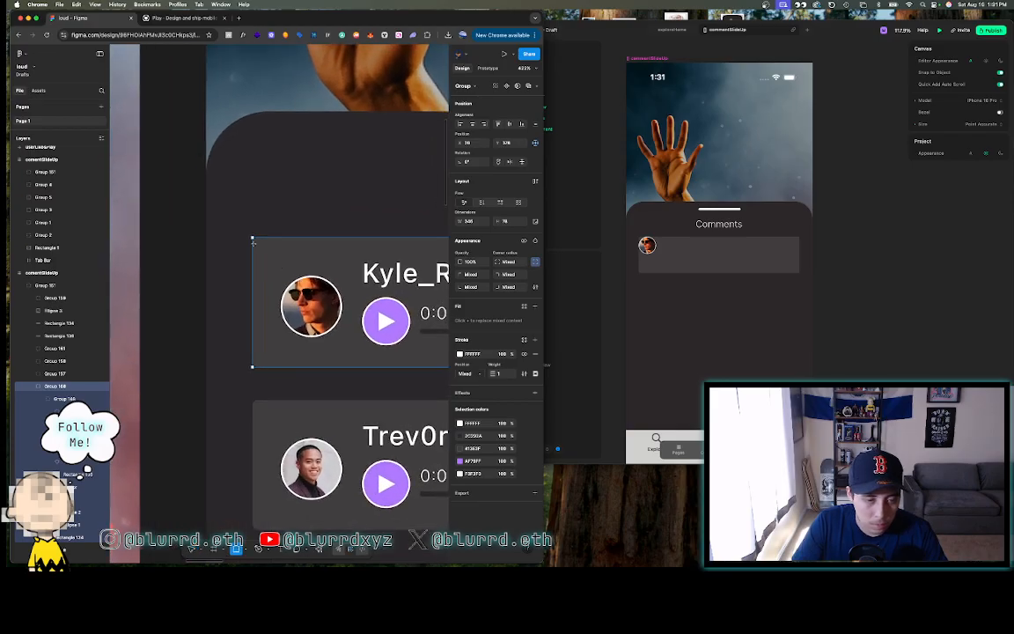
{"action": "left_click_drag", "start_coordinate": [252, 239], "coordinate": [281, 355]}
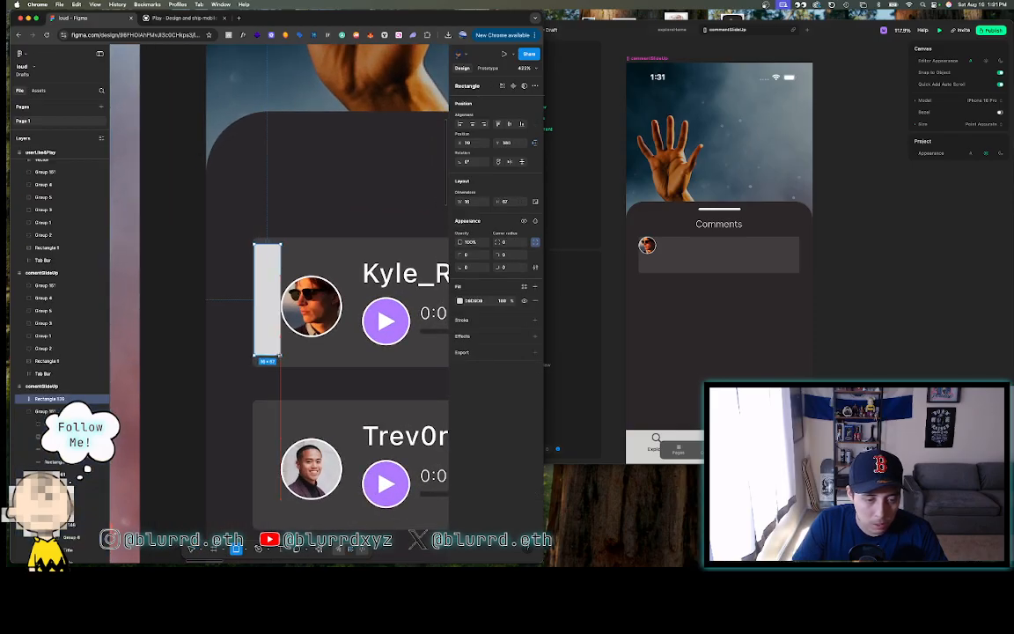
- Duplicate the spacer and shorten the copy to height 13 to measure the gap above
{"action": "scroll", "coordinate": [281, 356], "scroll_direction": "up", "scroll_amount": 5}
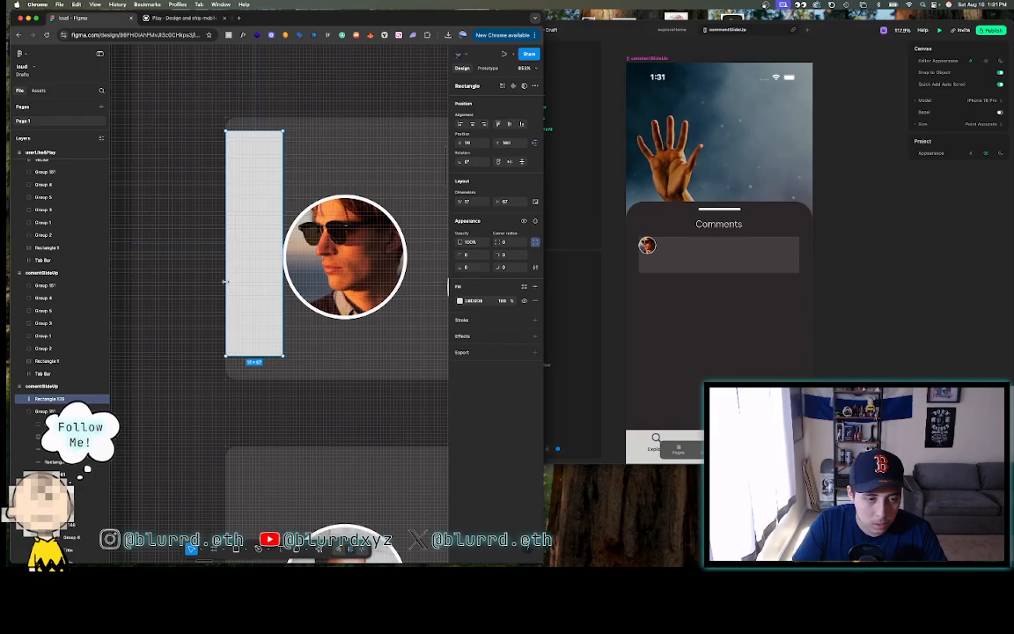
{"action": "scroll", "coordinate": [225, 281], "scroll_direction": "down", "scroll_amount": 5}
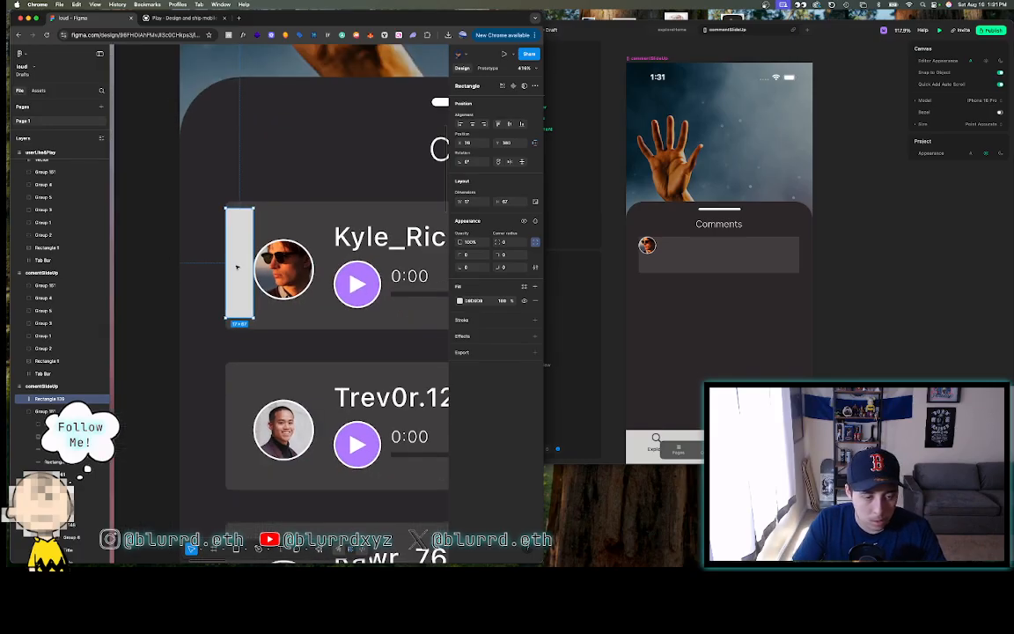
{"action": "left_click_drag", "start_coordinate": [240, 266], "coordinate": [319, 257]}
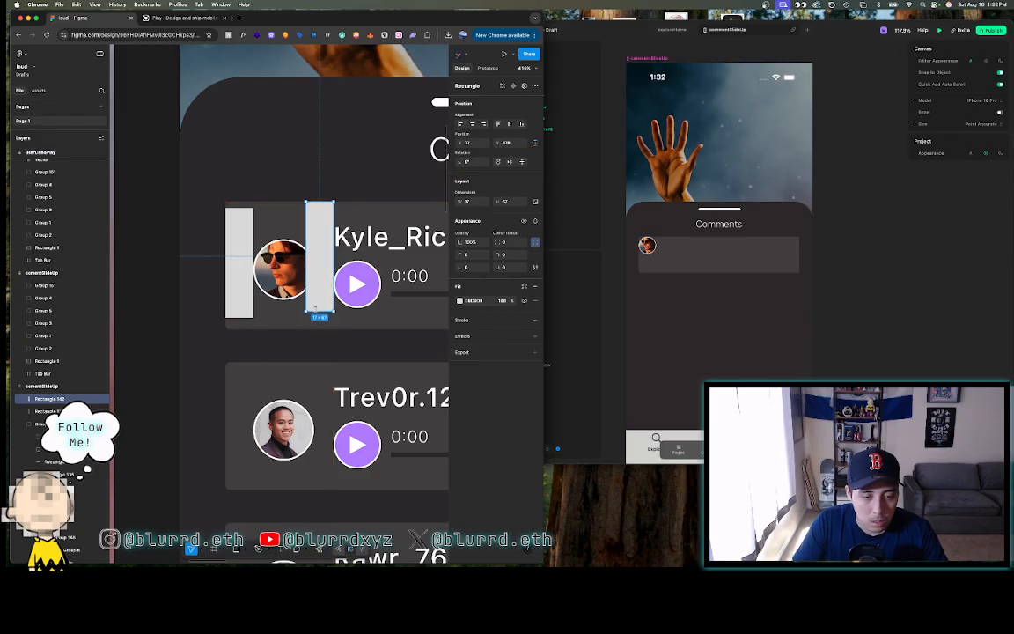
{"action": "mouse_move", "coordinate": [314, 309]}
{"action": "left_mouse_down"}
{"action": "mouse_move", "coordinate": [317, 215]}
{"action": "mouse_move", "coordinate": [318, 345]}
{"action": "mouse_move", "coordinate": [325, 318]}
{"action": "left_mouse_up"}
{"action": "scroll", "coordinate": [325, 318], "scroll_direction": "down", "scroll_amount": 5}
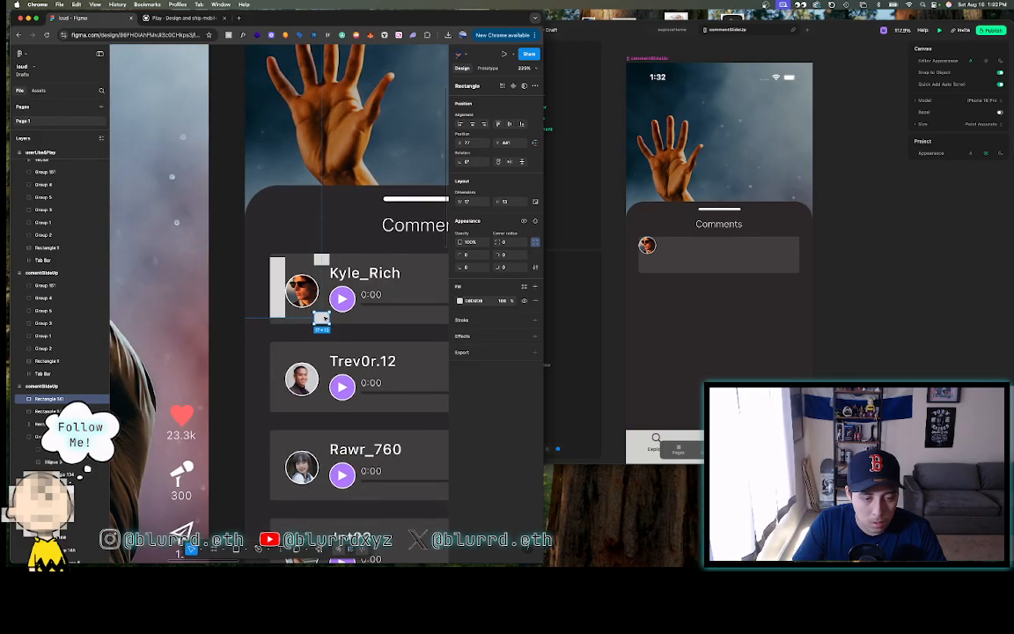
{"action": "left_click", "coordinate": [687, 257]}
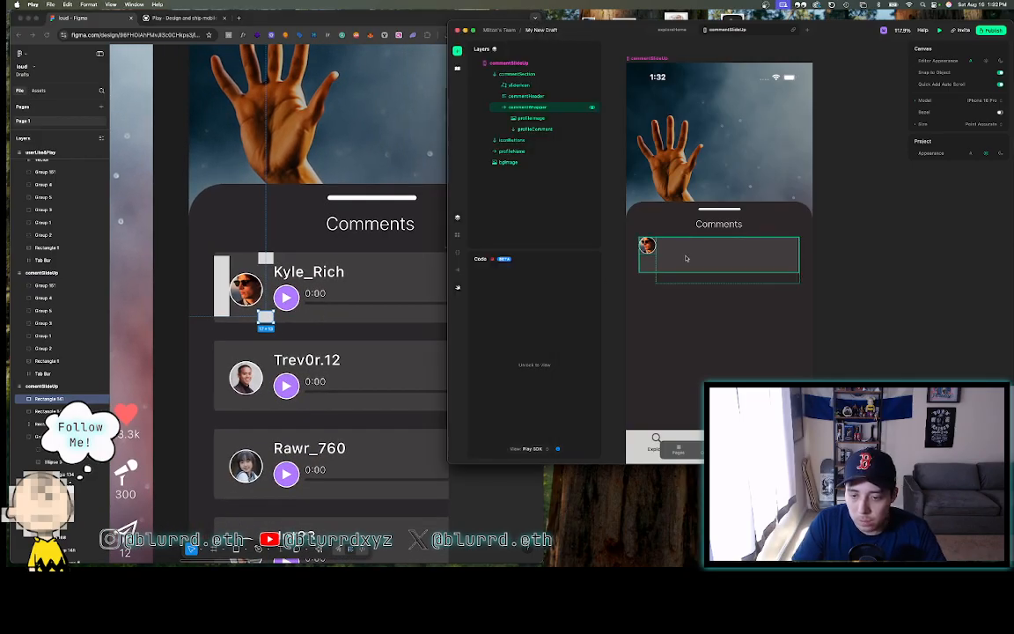
- Give commentWrapper padding of 13 top and bottom and 17 left and right
{"action": "left_click", "coordinate": [569, 108]}
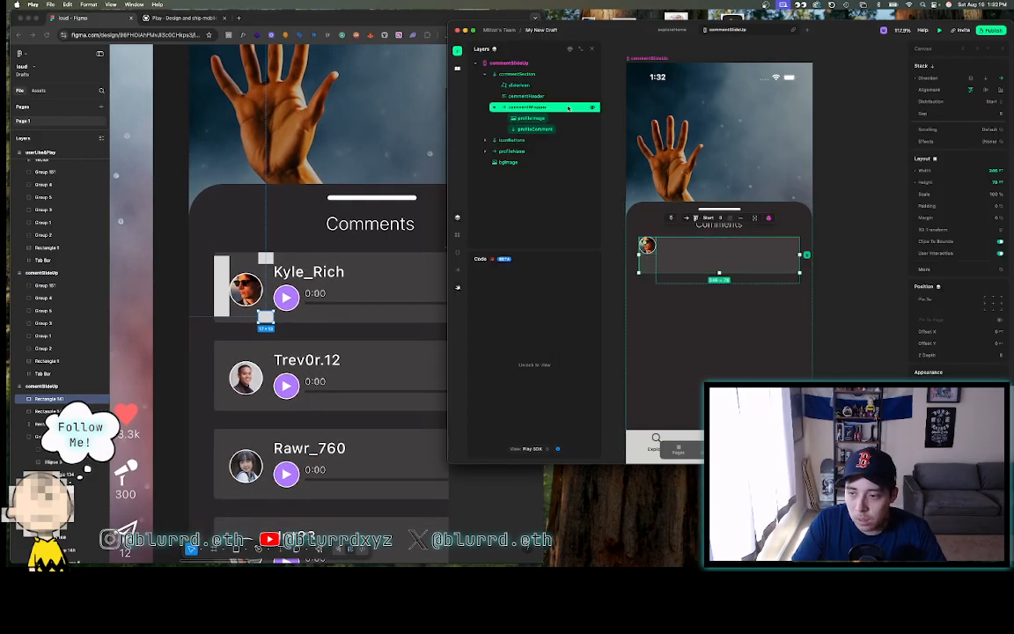
{"action": "left_click", "coordinate": [981, 206]}
{"action": "left_click", "coordinate": [866, 225]}
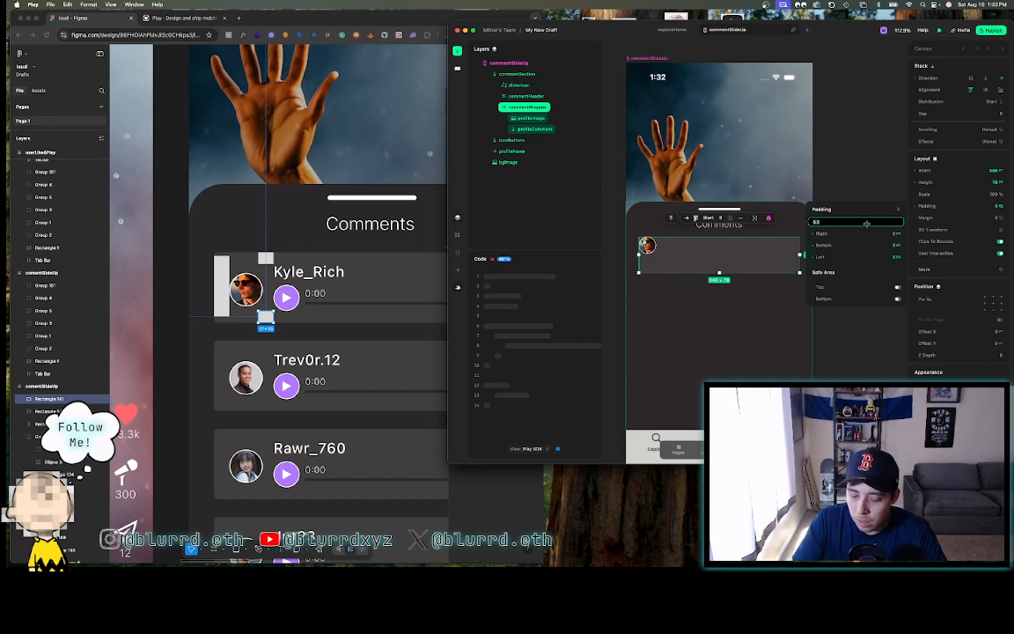
{"action": "type", "text": "13"}
{"action": "key", "text": "Return"}
{"action": "left_click", "coordinate": [867, 245]}
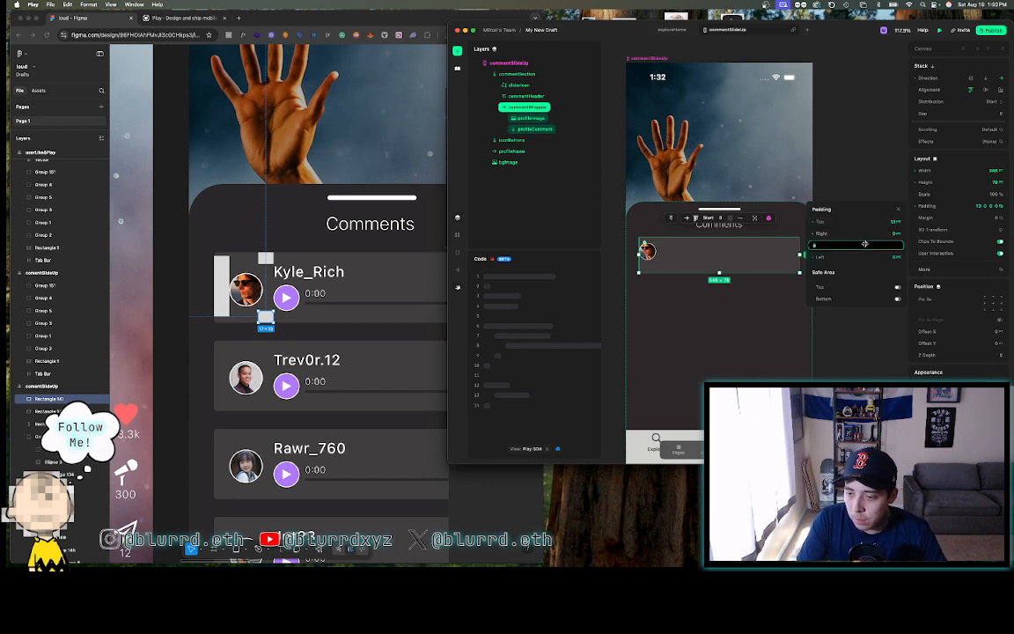
{"action": "type", "text": "13"}
{"action": "key", "text": "Return"}
{"action": "left_click", "coordinate": [866, 234]}
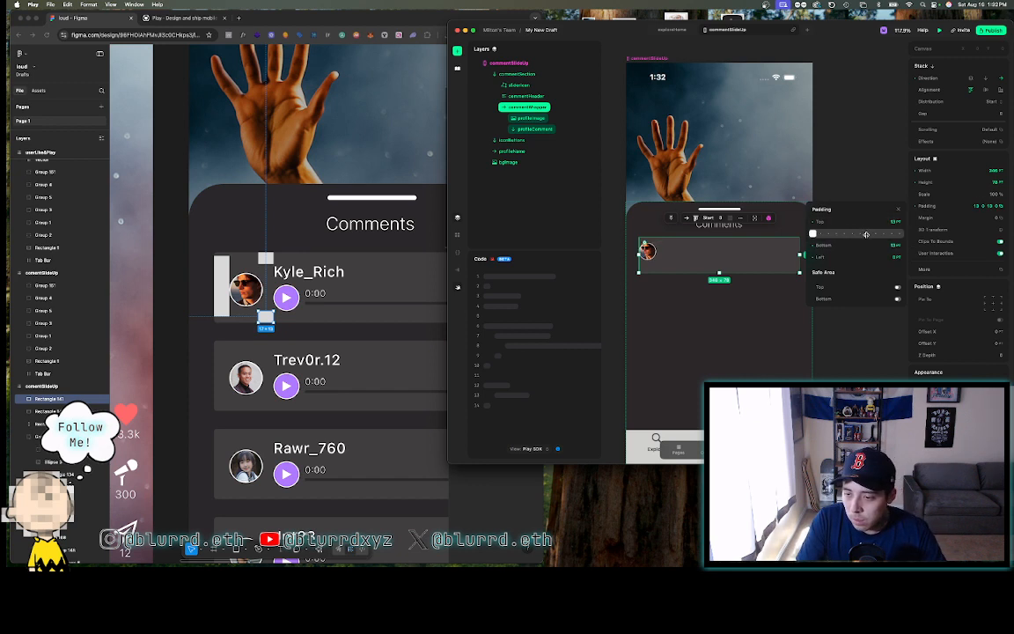
{"action": "type", "text": "17"}
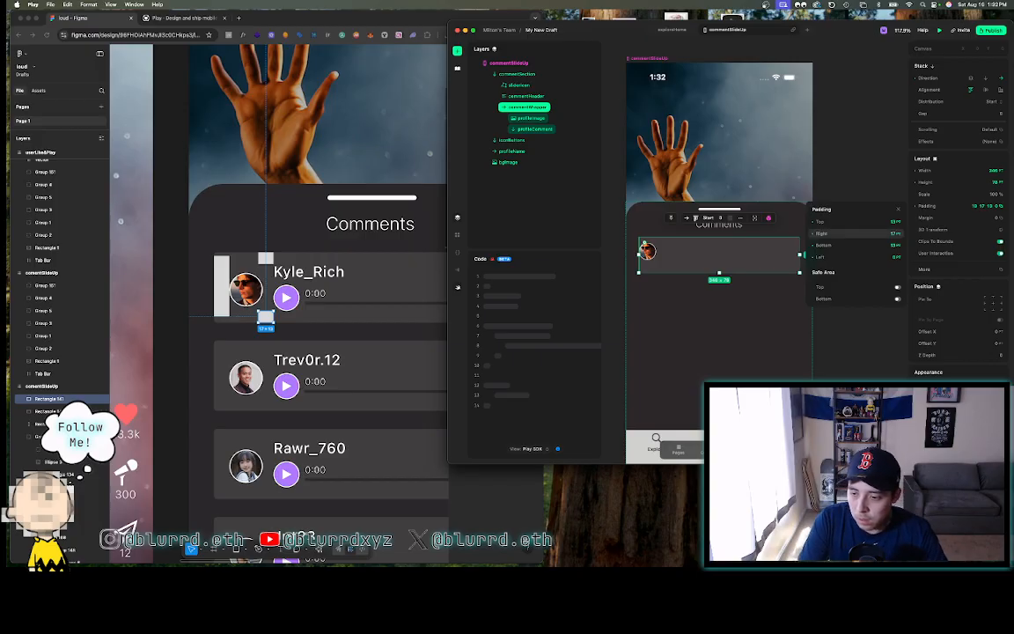
{"action": "left_click", "coordinate": [860, 256]}
{"action": "type", "text": "17"}
{"action": "key", "text": "Return"}
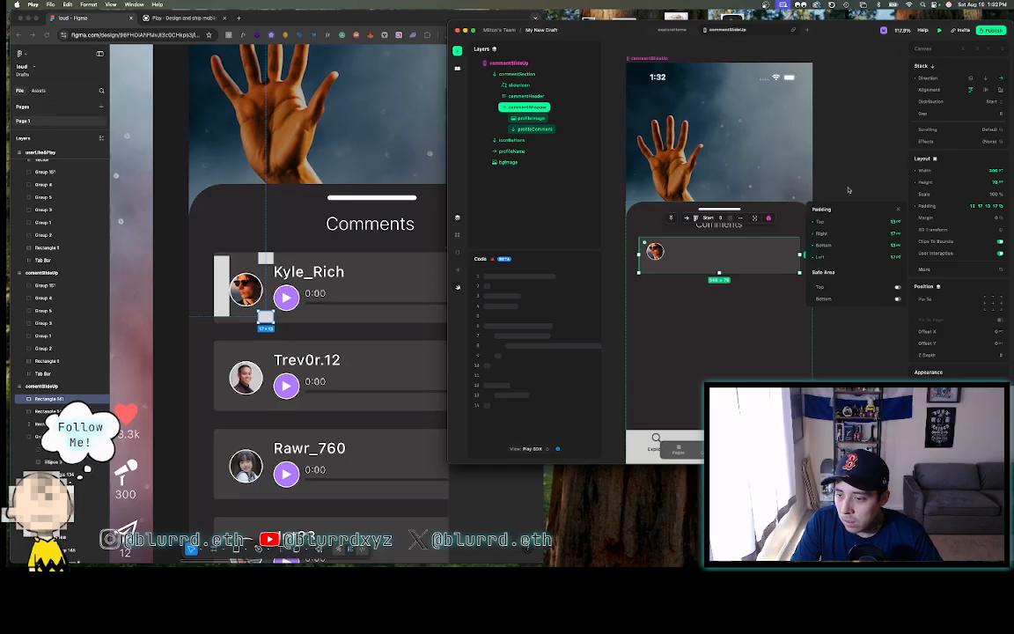
{"action": "left_click", "coordinate": [849, 190]}
- Centre commentWrapper's contents vertically, then select the profileComment layer
{"action": "double_click", "coordinate": [724, 252]}
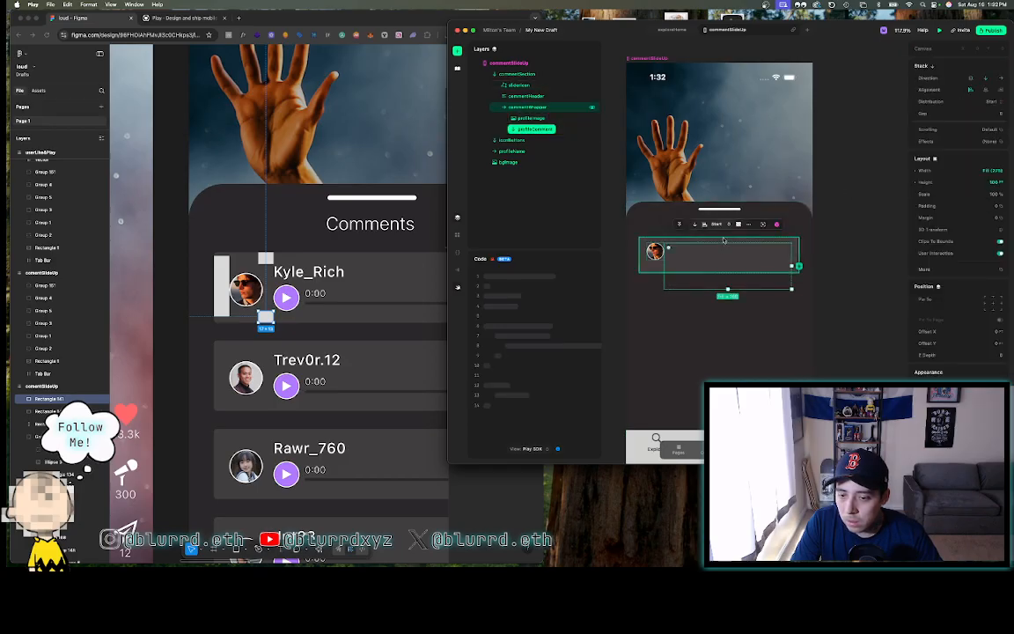
{"action": "left_click", "coordinate": [725, 240]}
{"action": "left_click", "coordinate": [985, 91]}
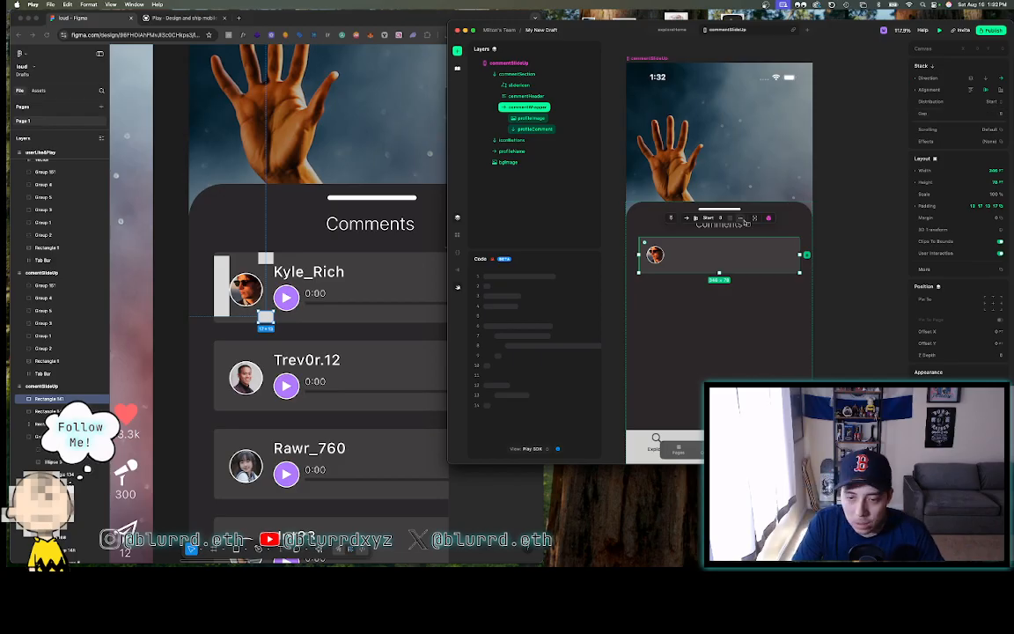
{"action": "left_click", "coordinate": [524, 129]}
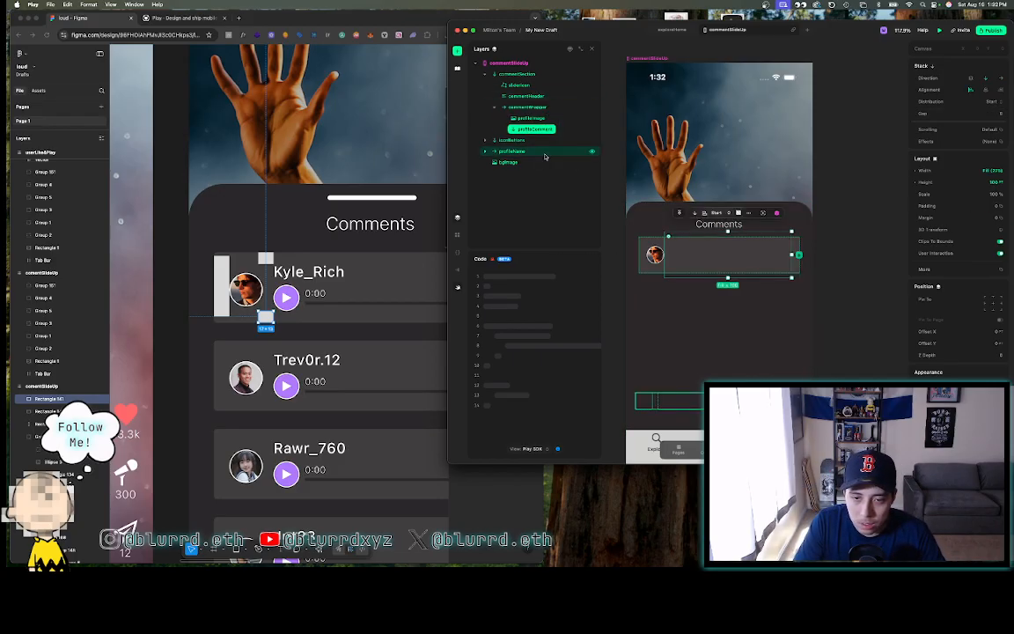
{"action": "left_click", "coordinate": [363, 286]}
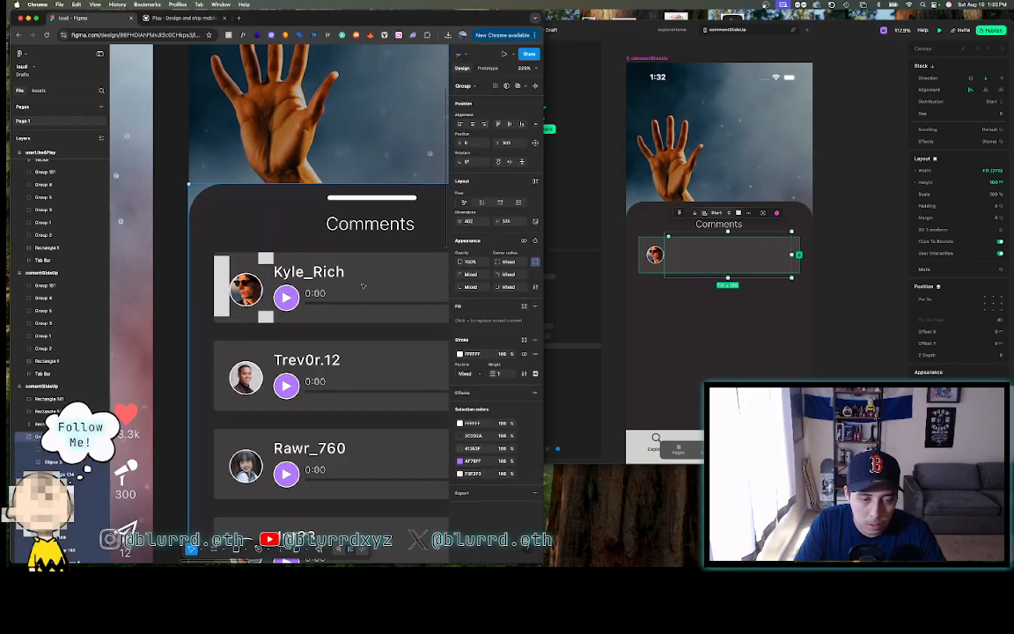
{"action": "left_click", "coordinate": [270, 257]}
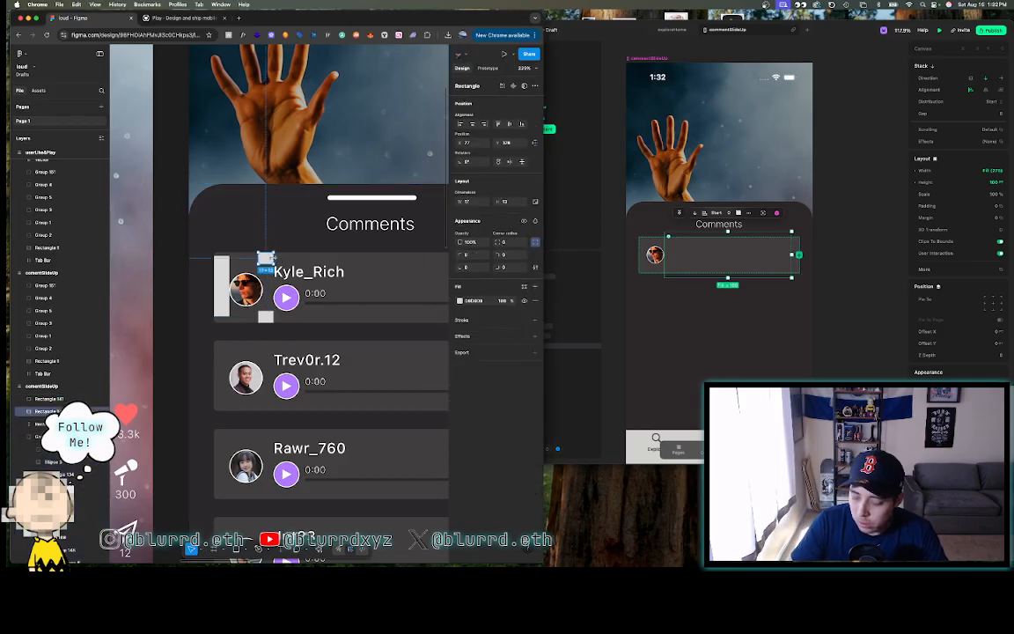
{"action": "key", "text": "minus"}
{"action": "scroll", "coordinate": [313, 246], "scroll_direction": "up", "scroll_amount": 5}
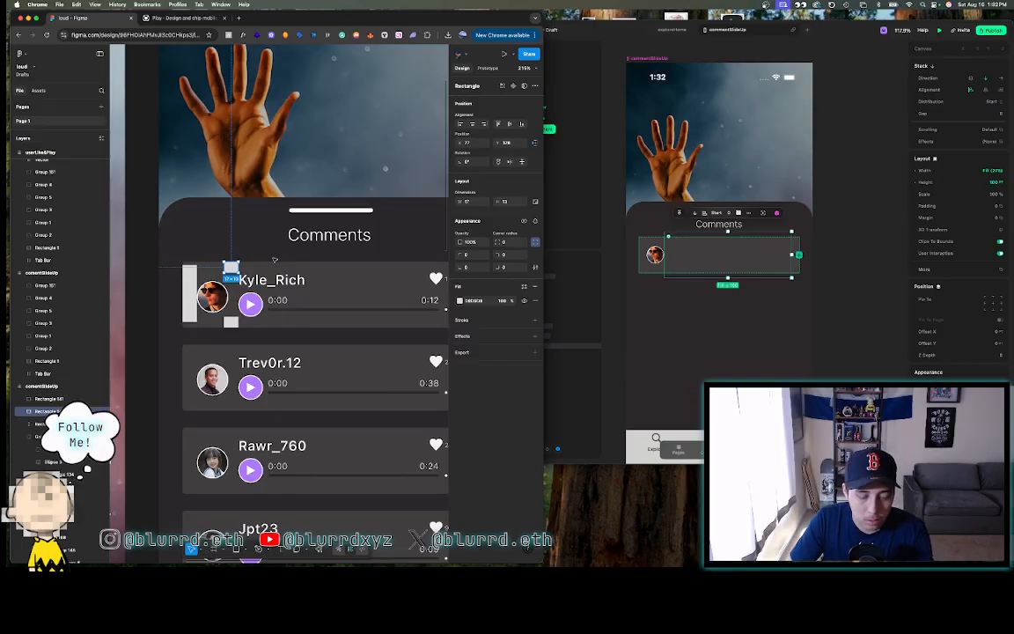
{"action": "key", "text": "Escape"}
{"action": "left_click", "coordinate": [191, 294]}
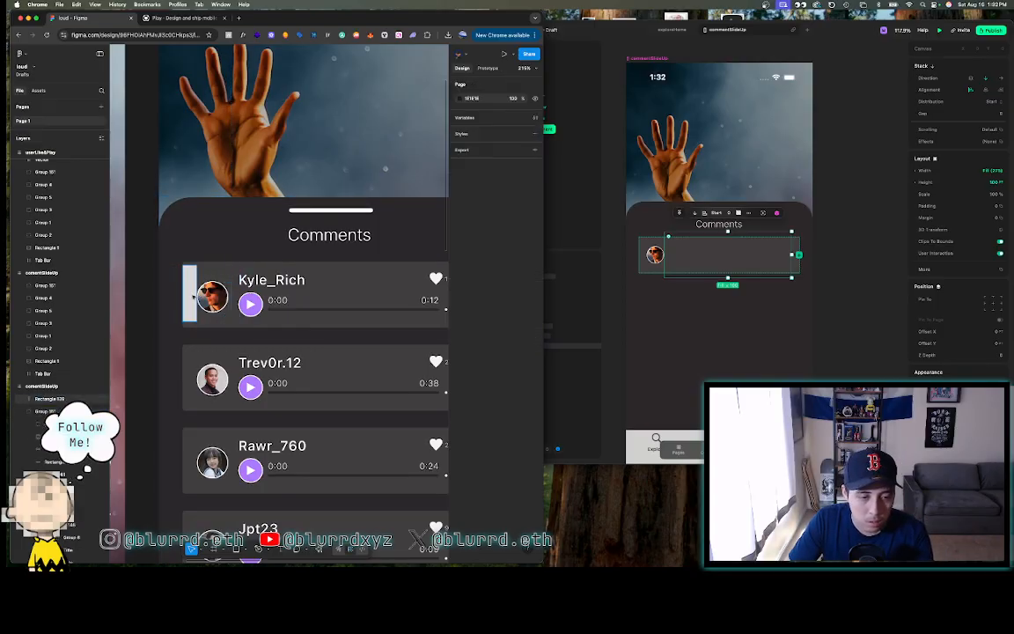
{"action": "key", "text": "Delete"}
{"action": "left_click", "coordinate": [277, 295]}
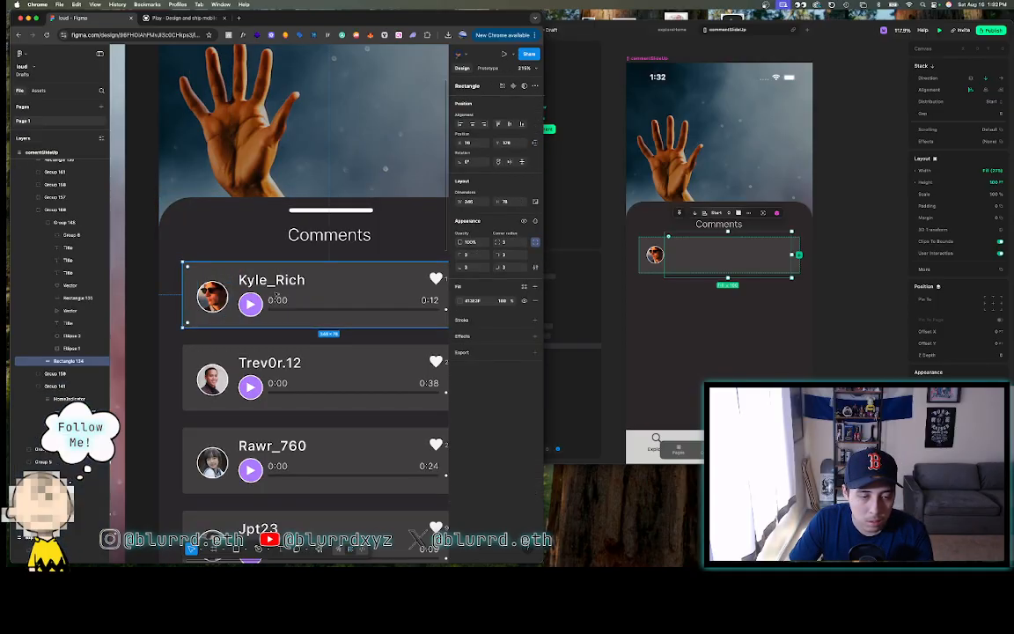
{"action": "key", "text": "Escape"}
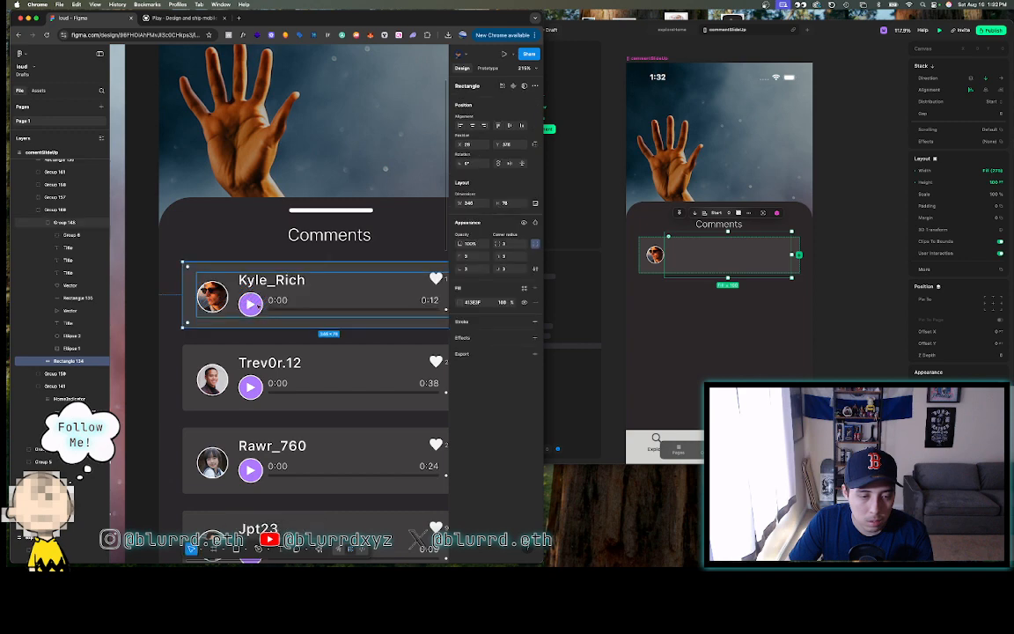
{"action": "left_click", "coordinate": [251, 304]}
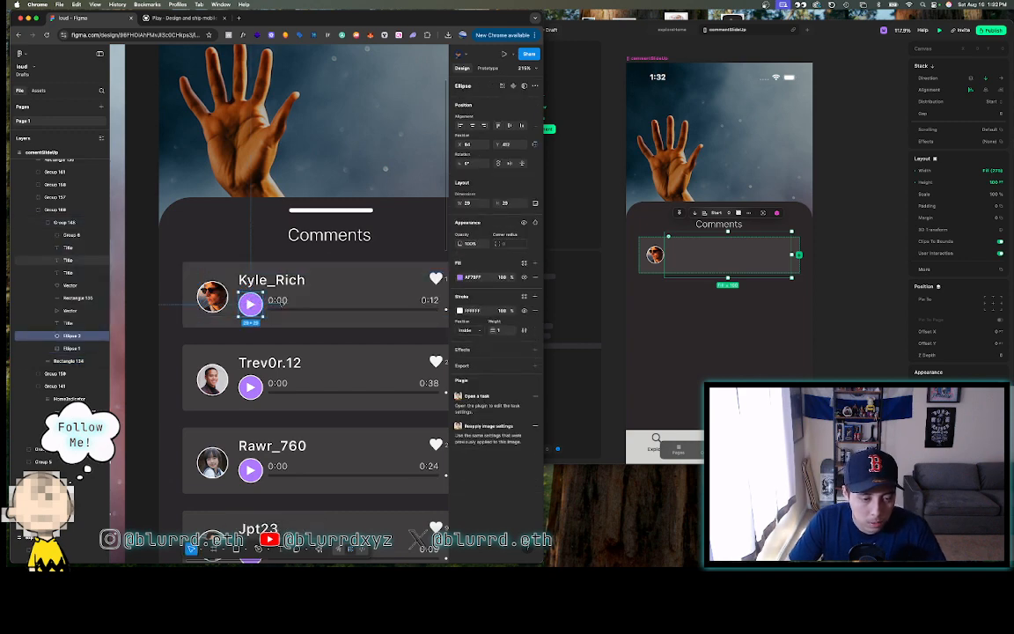
{"action": "left_click", "coordinate": [283, 310], "text": "shift"}
{"action": "left_click", "coordinate": [428, 300], "text": "shift"}
{"action": "scroll", "coordinate": [428, 300], "scroll_direction": "right", "scroll_amount": 1}
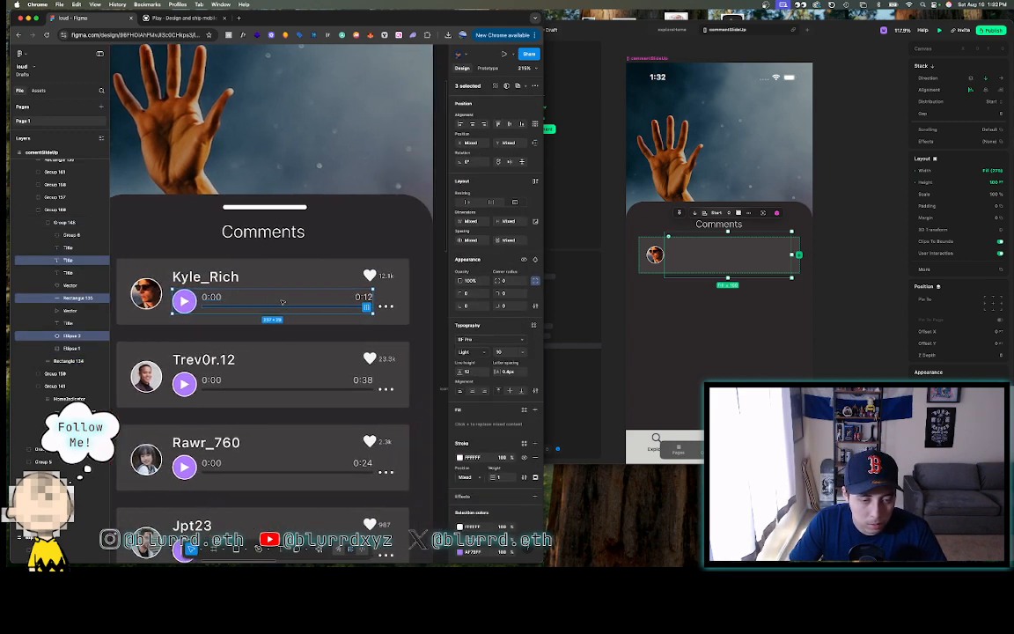
{"action": "left_click", "coordinate": [385, 305], "text": "shift"}
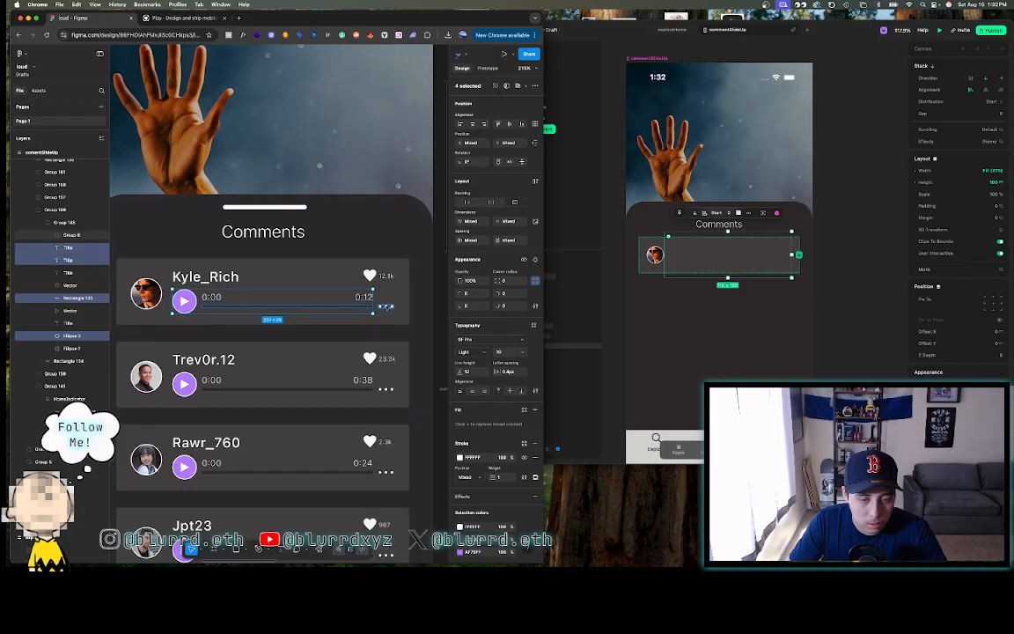
{"action": "left_click", "coordinate": [369, 275], "text": "shift"}
{"action": "left_click", "coordinate": [176, 278], "text": "shift"}
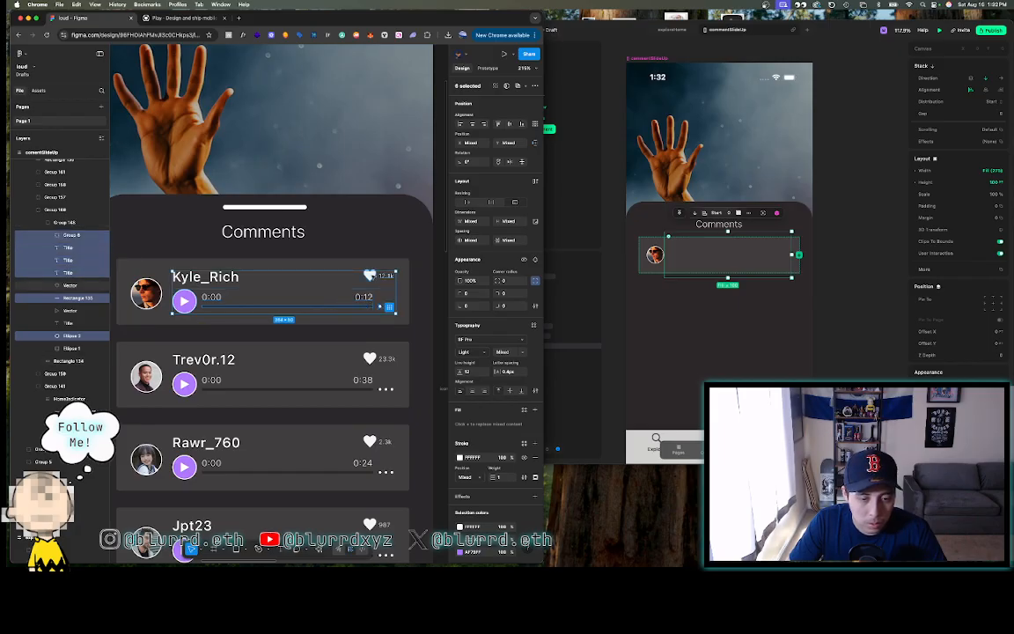
{"action": "left_click", "coordinate": [372, 276], "text": "shift"}
{"action": "left_click", "coordinate": [221, 278], "text": "shift"}
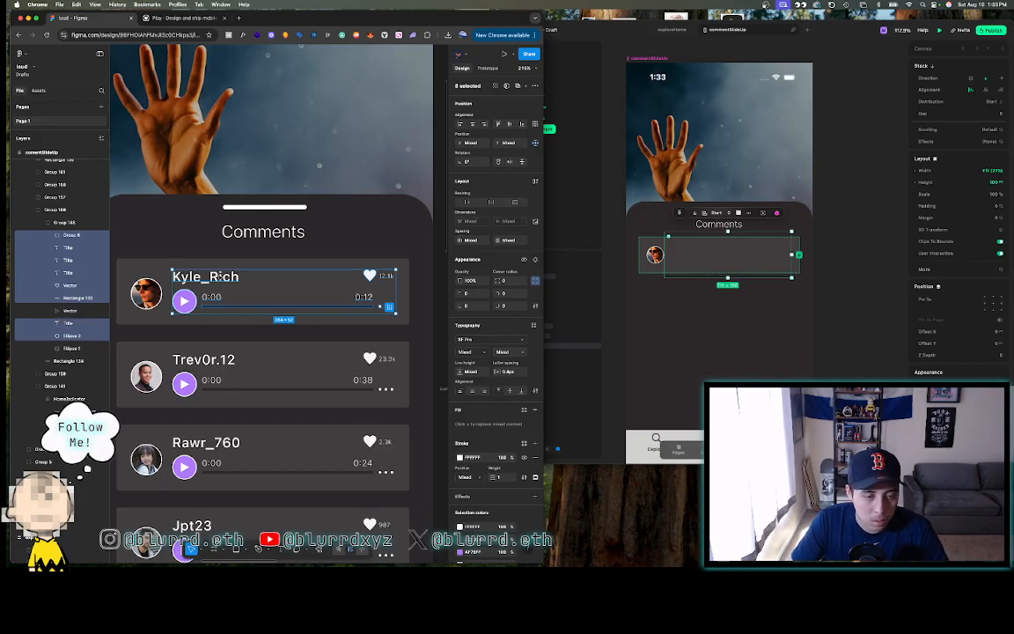
{"action": "right_click", "coordinate": [221, 277]}
{"action": "left_click", "coordinate": [241, 360]}
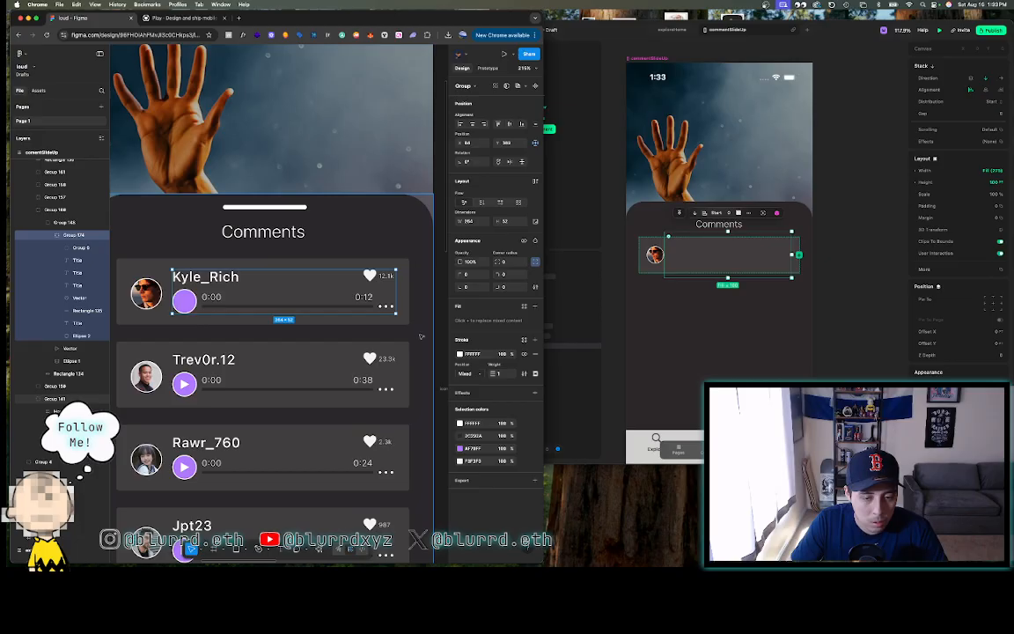
{"action": "left_click", "coordinate": [322, 295]}
{"action": "double_click", "coordinate": [299, 292]}
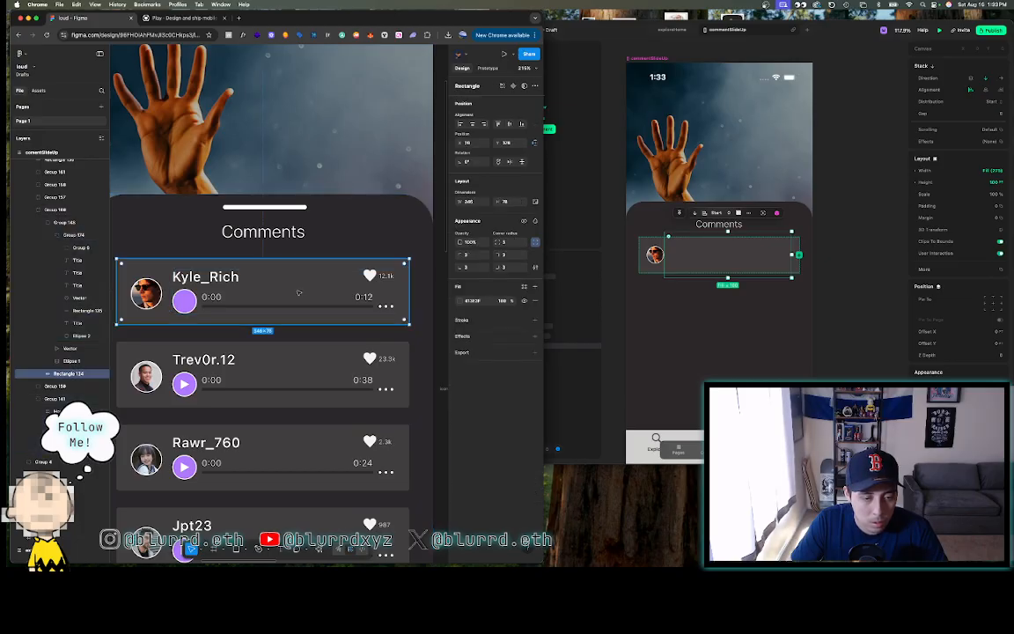
{"action": "double_click", "coordinate": [213, 280]}
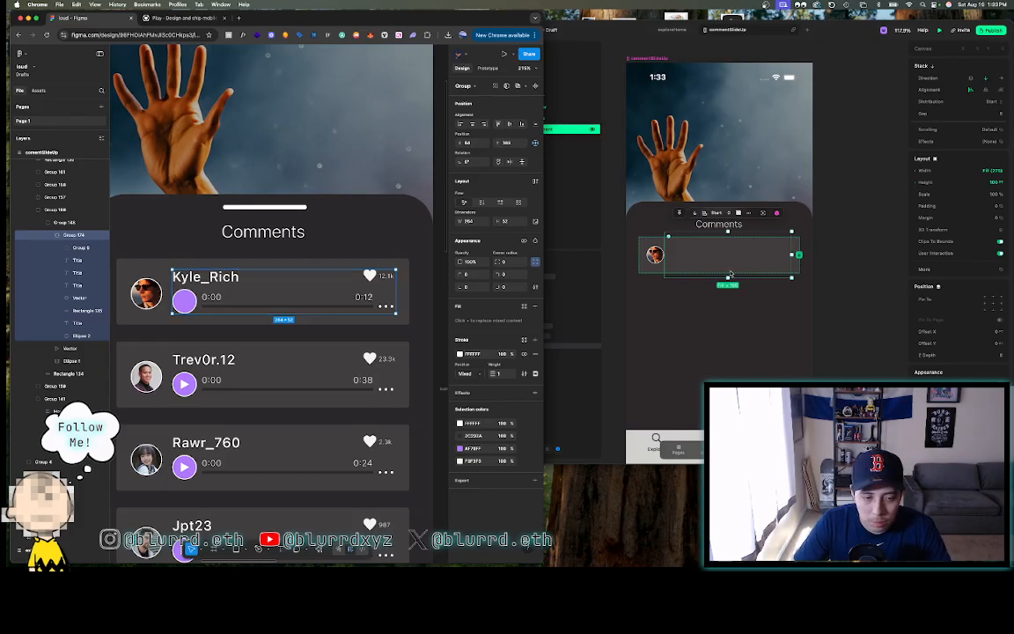
{"action": "left_click", "coordinate": [548, 130]}
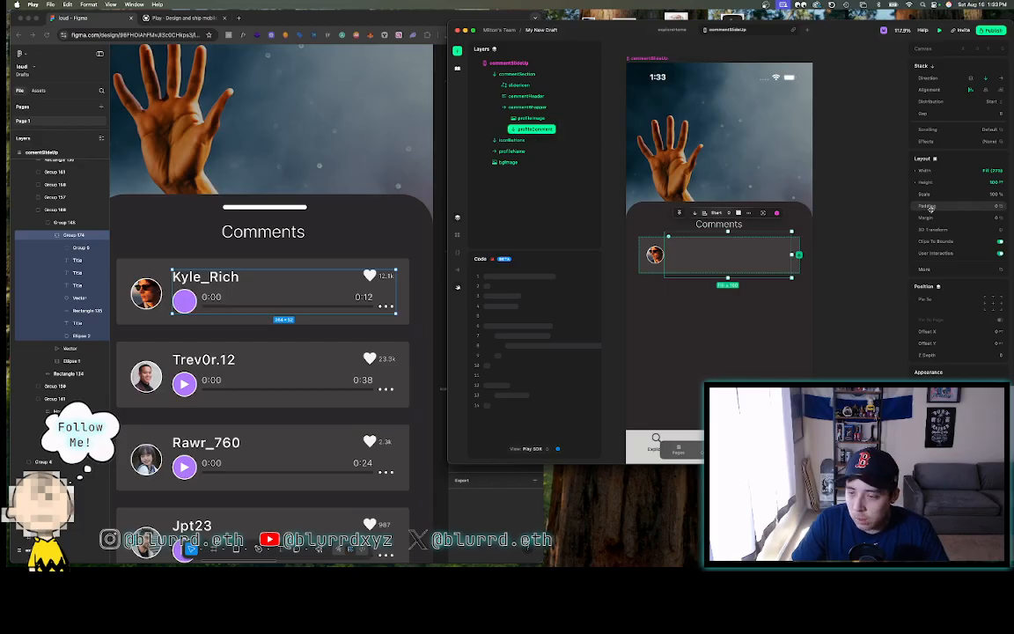
- Set profileComment to width 264 and height 52
{"action": "left_click", "coordinate": [972, 170]}
{"action": "type", "text": "264"}
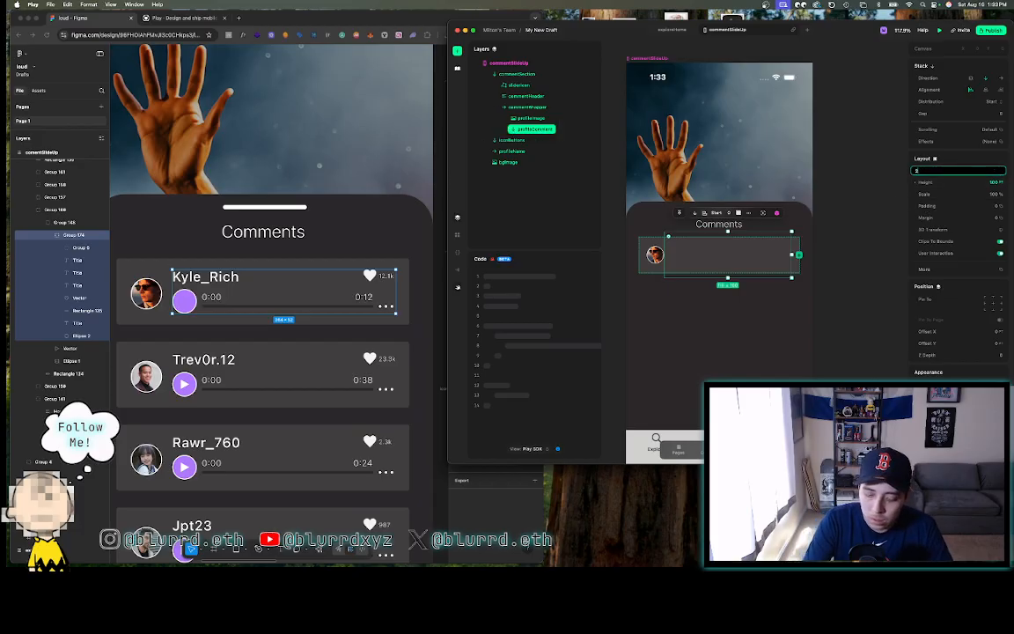
{"action": "key", "text": "Return"}
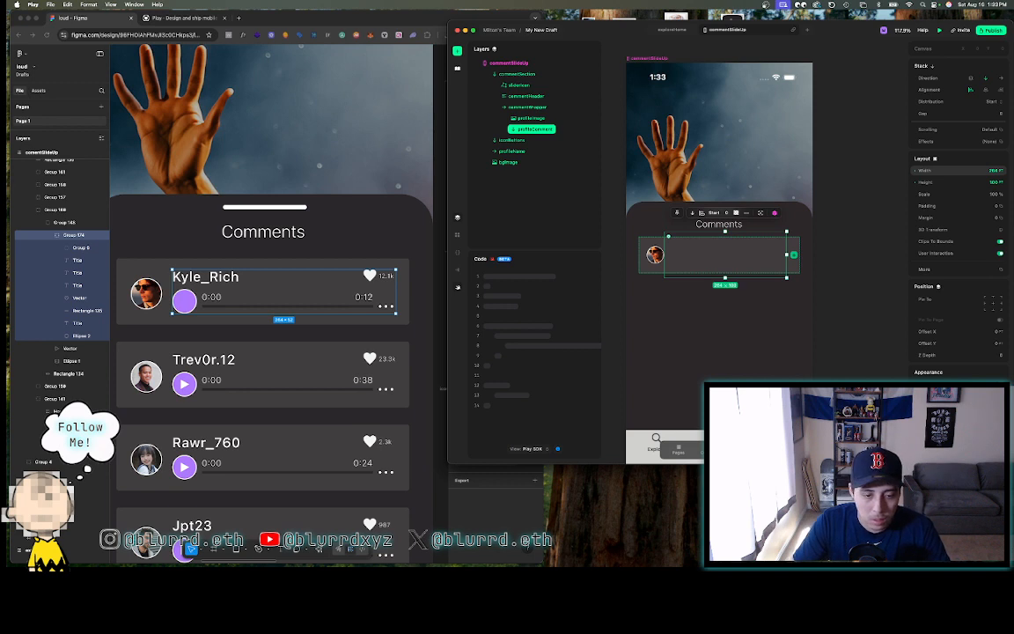
{"action": "left_click", "coordinate": [976, 182]}
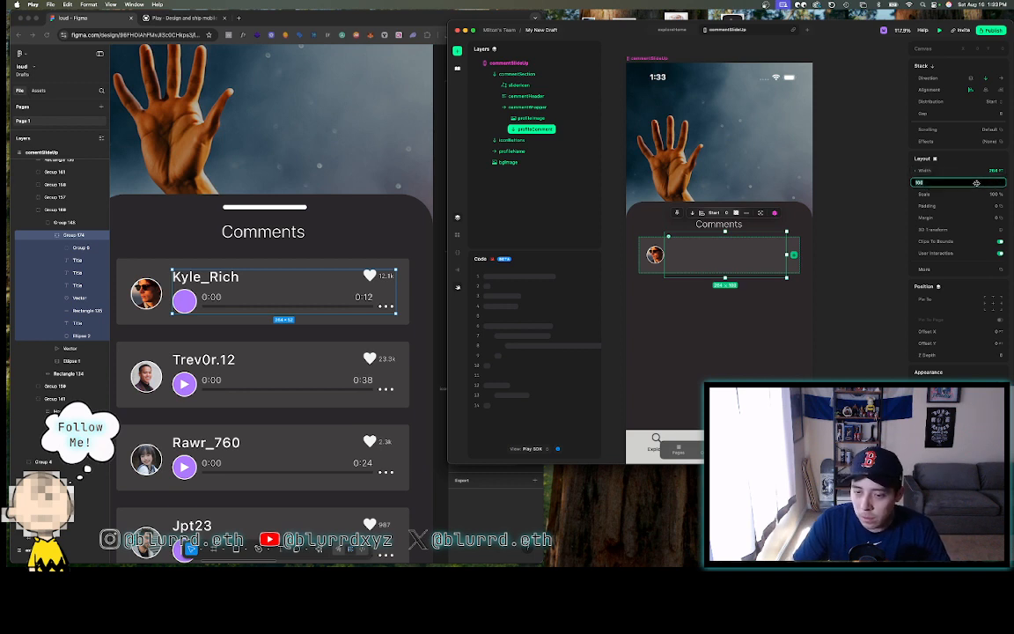
{"action": "type", "text": "52"}
{"action": "key", "text": "Return"}
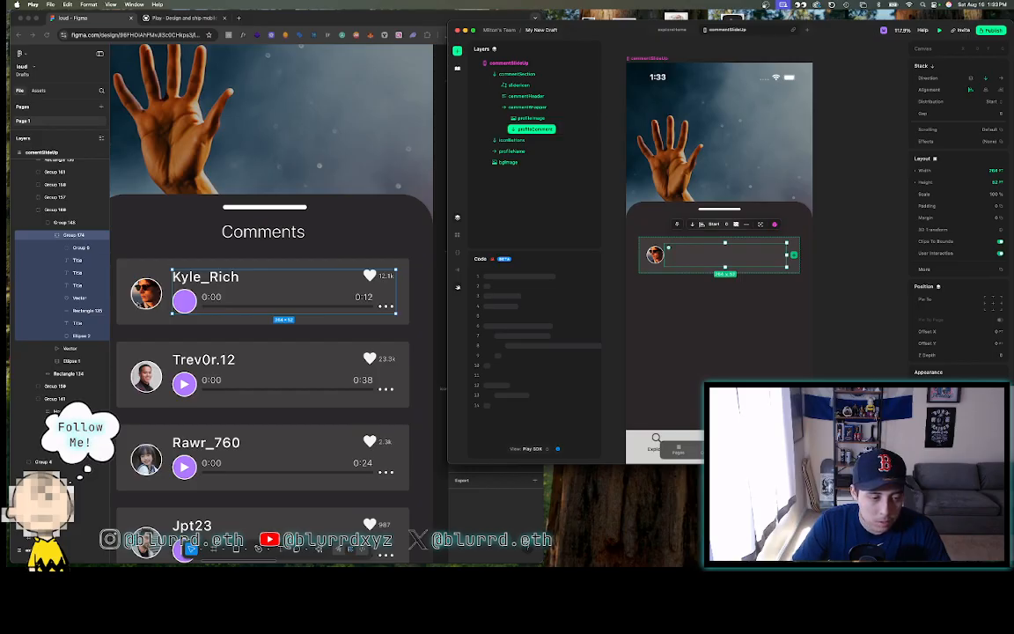
- Give profileComment a 12-point left margin after checking avatar spacing in Figma
{"action": "left_click", "coordinate": [141, 301]}
{"action": "scroll", "coordinate": [141, 300], "scroll_direction": "up", "scroll_amount": 5}
{"action": "left_click", "coordinate": [175, 284], "text": "shift"}
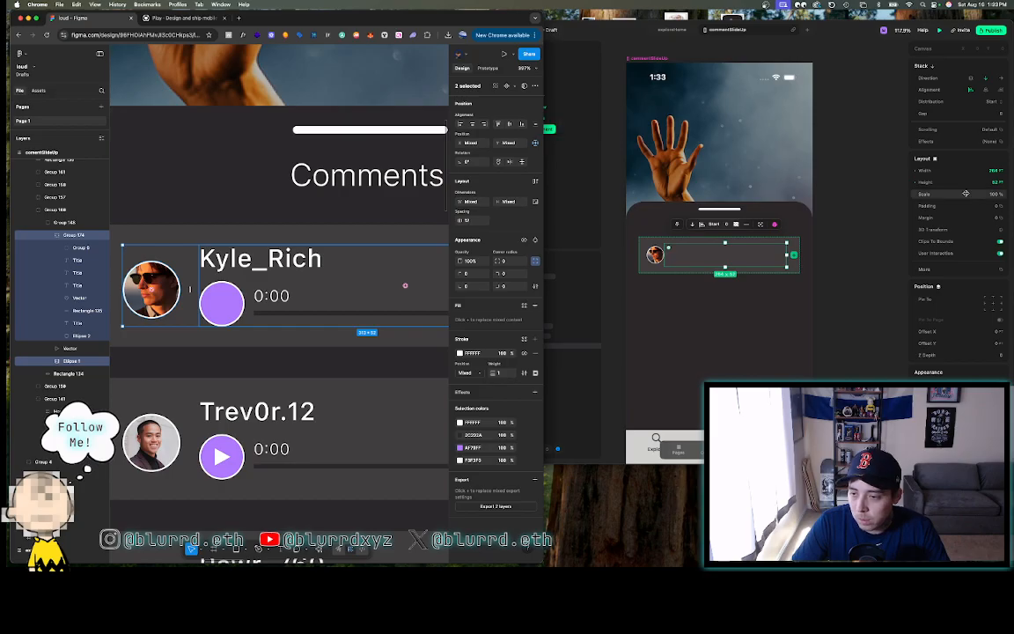
{"action": "left_click", "coordinate": [950, 219]}
{"action": "left_click", "coordinate": [928, 219]}
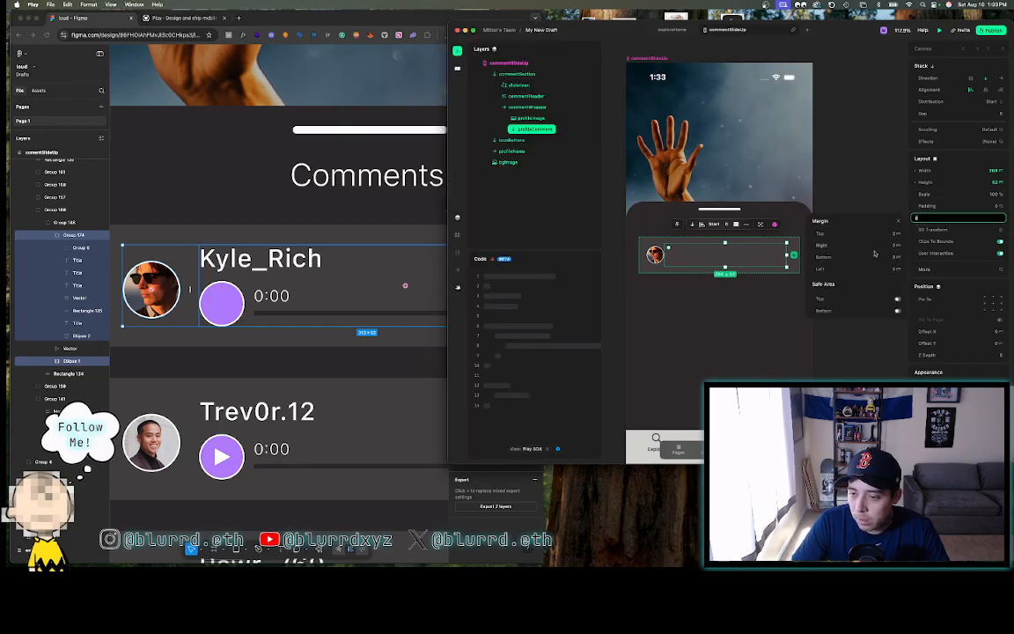
{"action": "left_click", "coordinate": [846, 269]}
{"action": "type", "text": "12"}
{"action": "key", "text": "Return"}
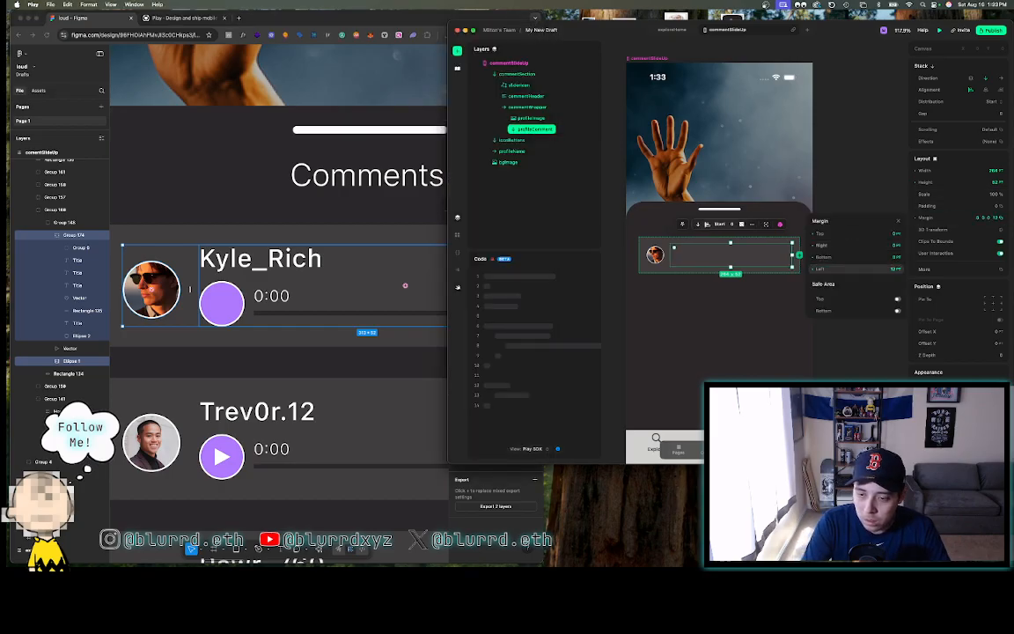
{"action": "left_click", "coordinate": [842, 175]}
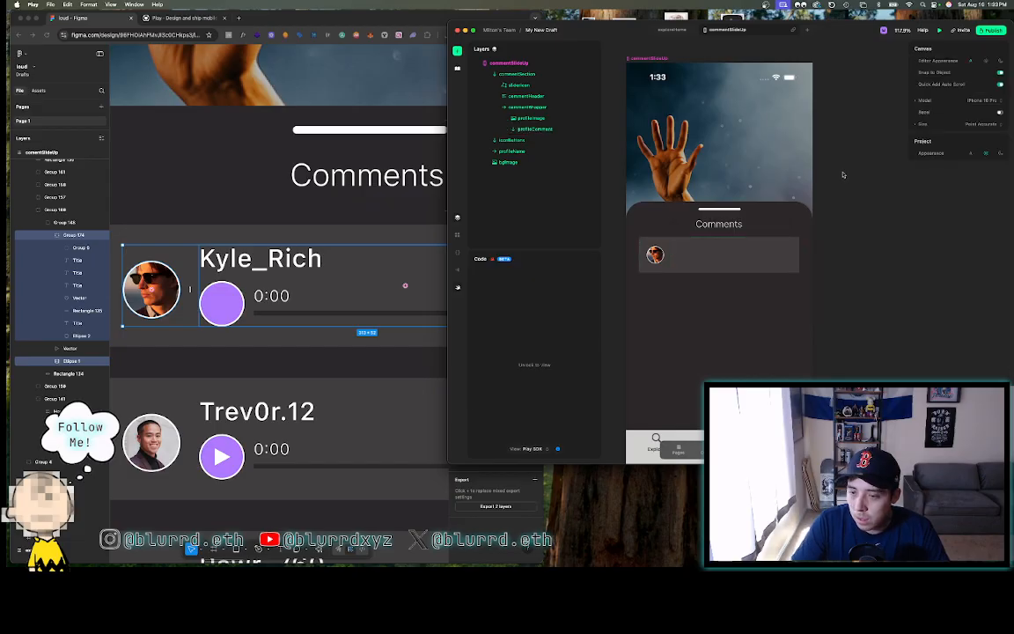
{"action": "left_click", "coordinate": [681, 264]}
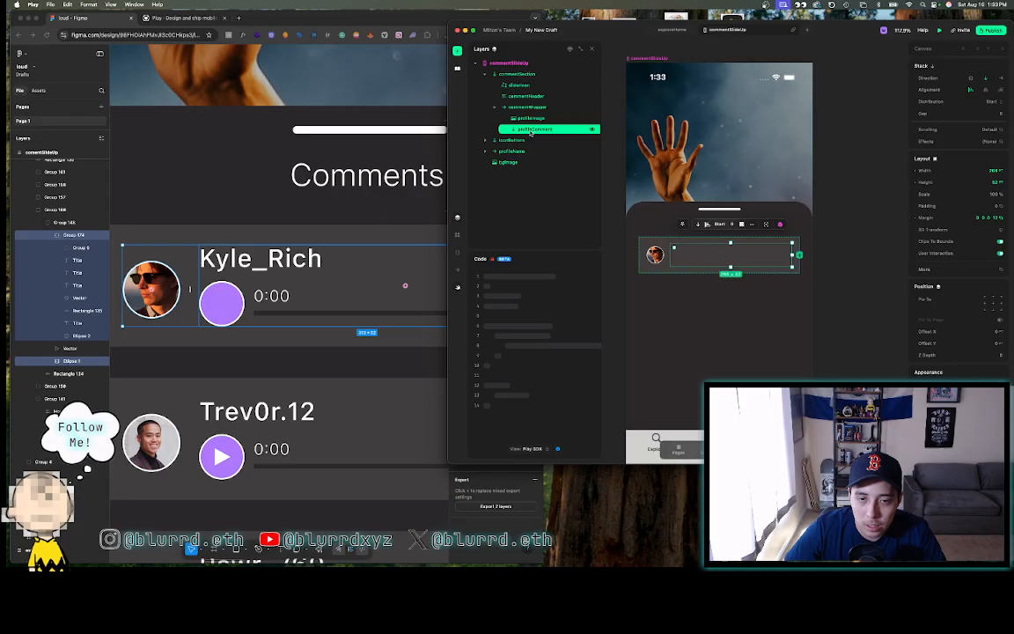
- Drag a horizontal stack from the insert list into profileComment
{"action": "left_click", "coordinate": [457, 52]}
{"action": "left_click_drag", "start_coordinate": [500, 206], "coordinate": [696, 256]}
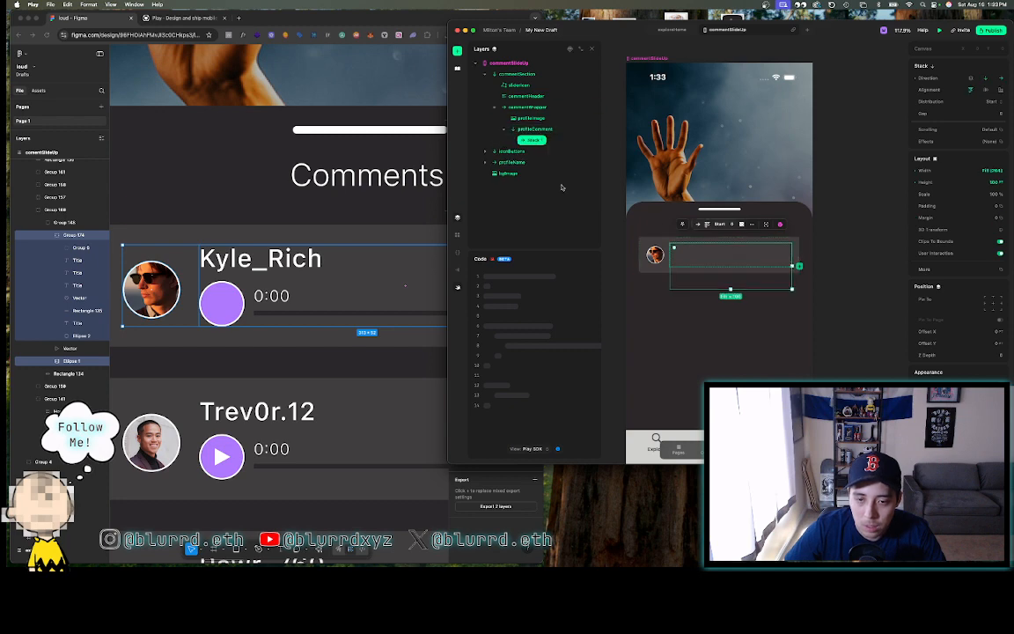
{"action": "left_click", "coordinate": [378, 251]}
{"action": "scroll", "coordinate": [378, 251], "scroll_direction": "down", "scroll_amount": 5}
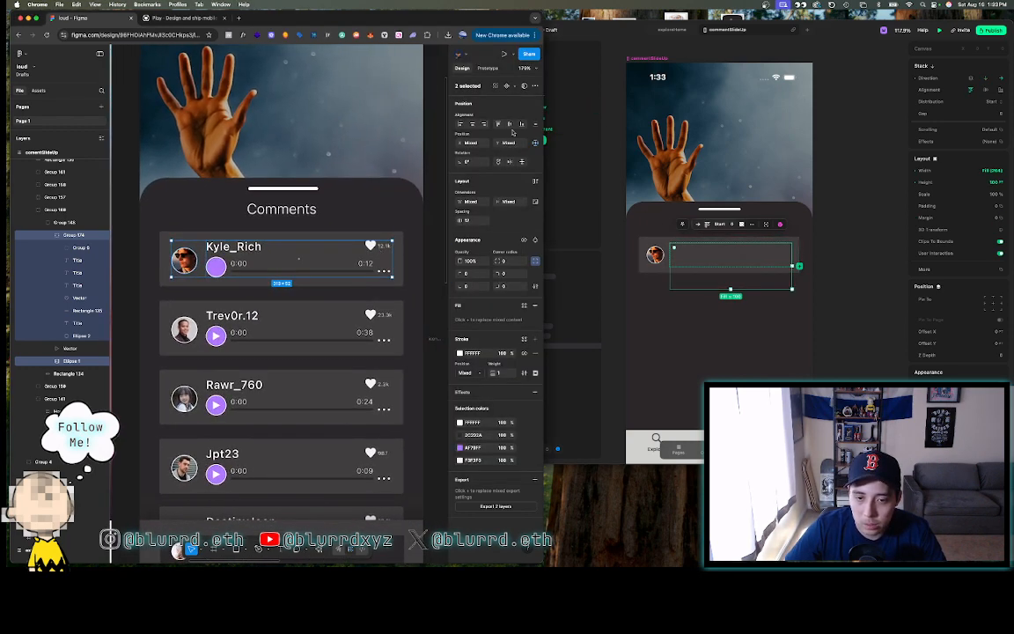
{"action": "left_click", "coordinate": [721, 256]}
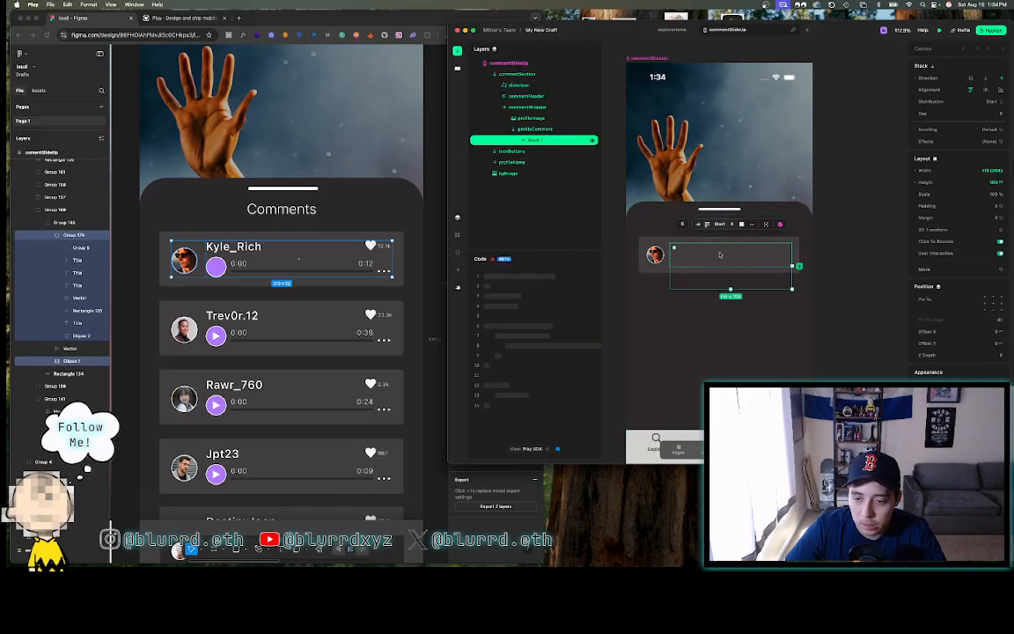
- Rename the new stack layer to userNameWrapper
{"action": "double_click", "coordinate": [537, 141]}
{"action": "type", "text": "userName"}
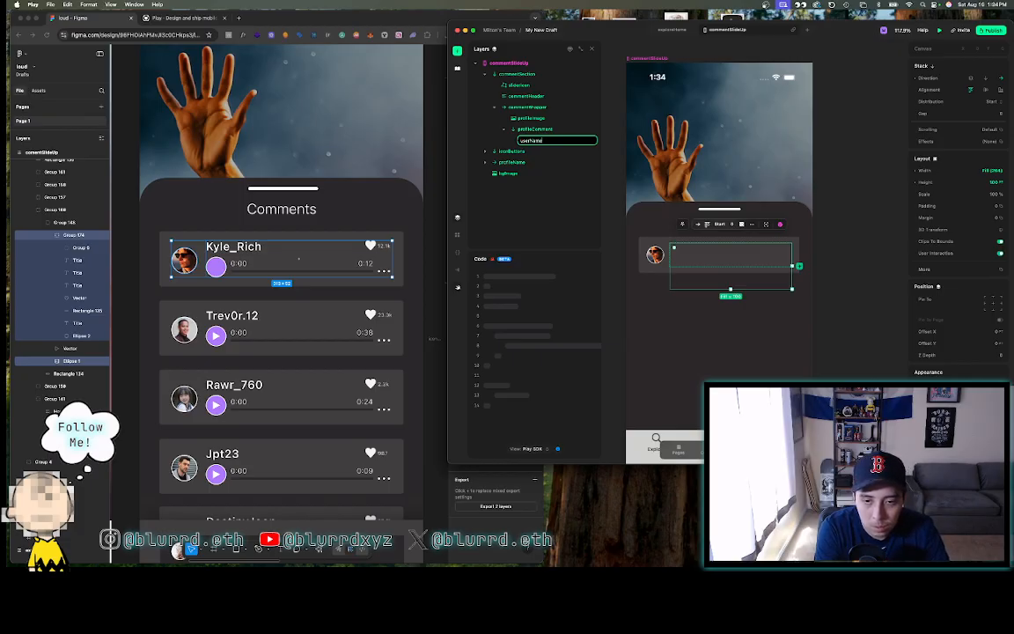
{"action": "key", "text": "Return"}
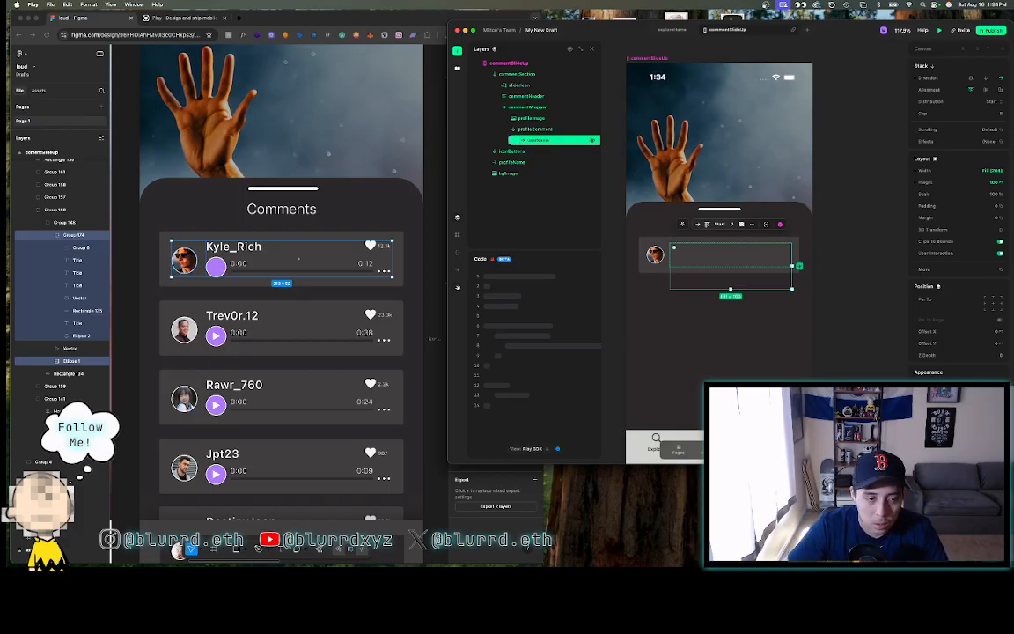
{"action": "double_click", "coordinate": [549, 141]}
{"action": "left_click", "coordinate": [550, 143]}
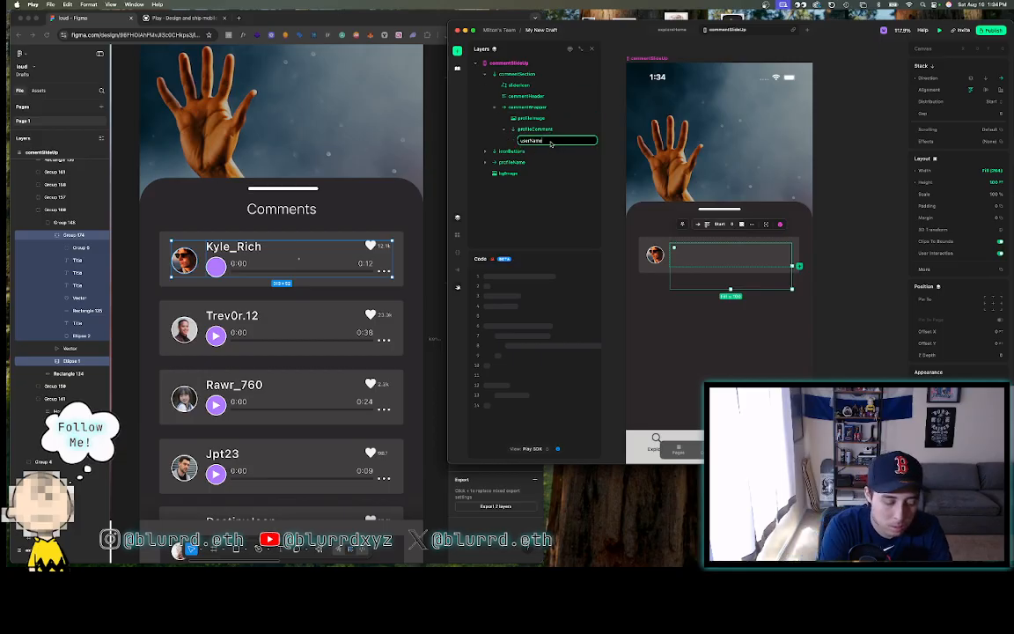
{"action": "type", "text": "Wrapper"}
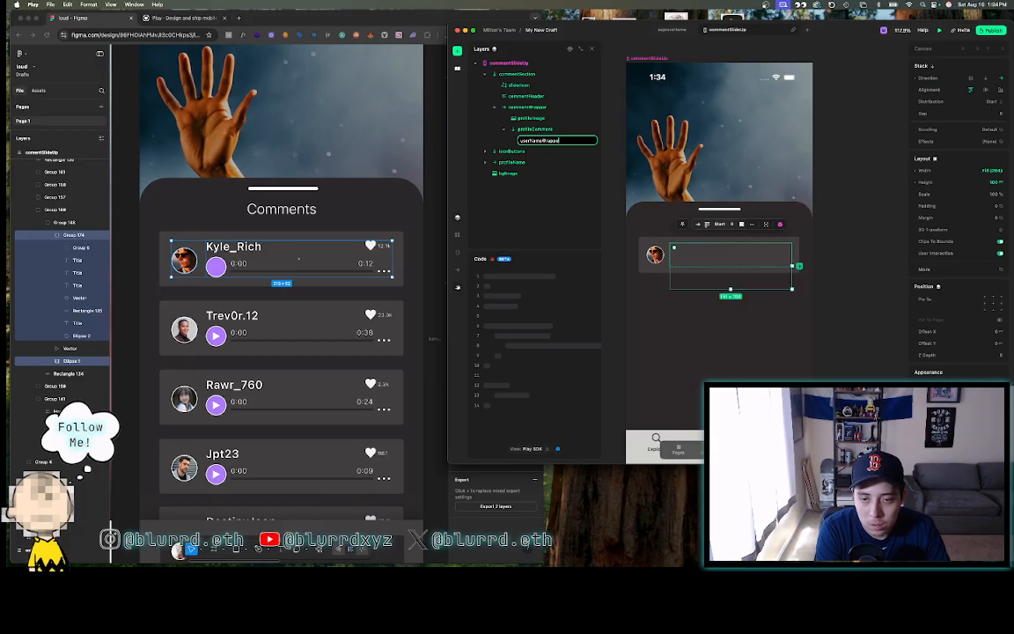
{"action": "key", "text": "Return"}
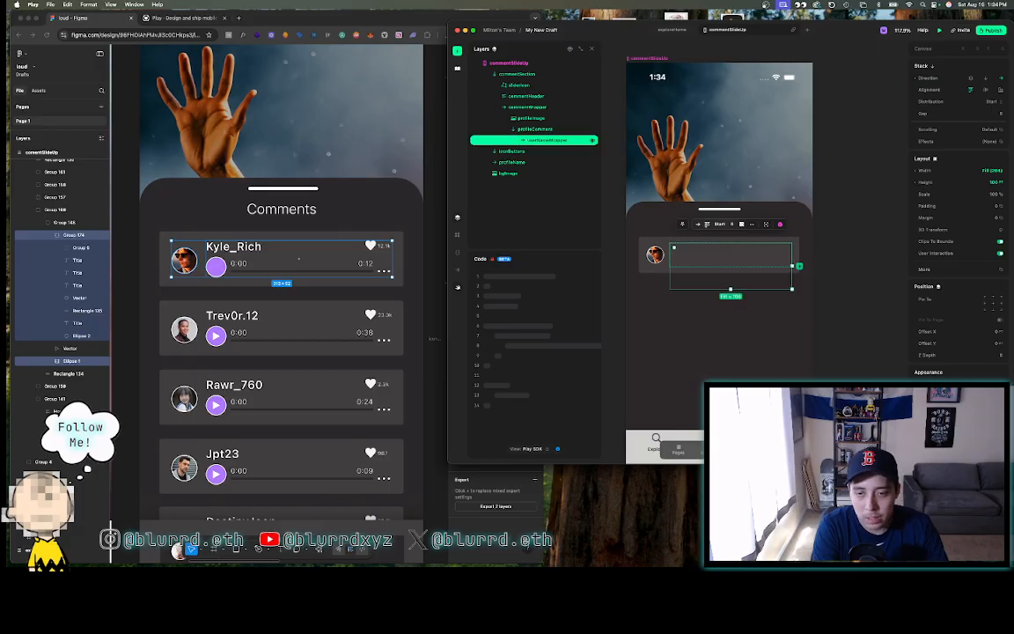
{"action": "left_click", "coordinate": [537, 130]}
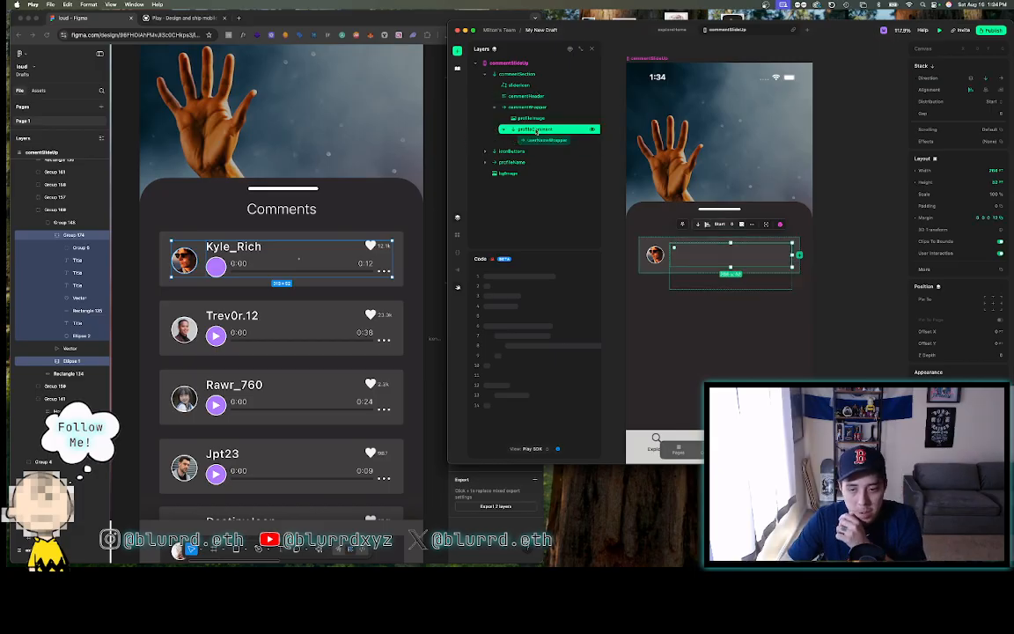
{"action": "left_click", "coordinate": [541, 140]}
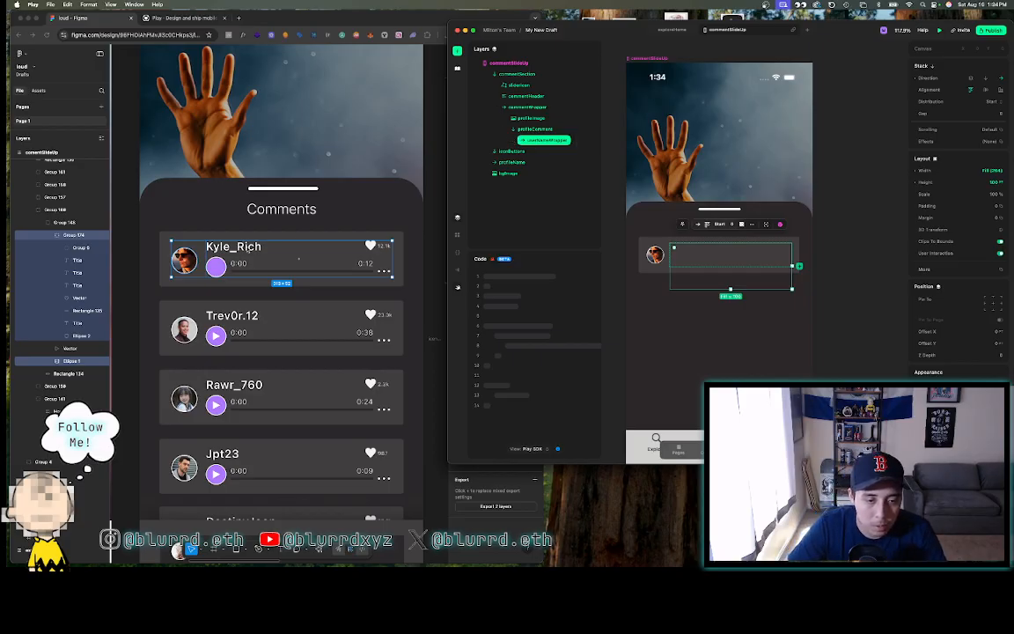
{"action": "left_click", "coordinate": [248, 250]}
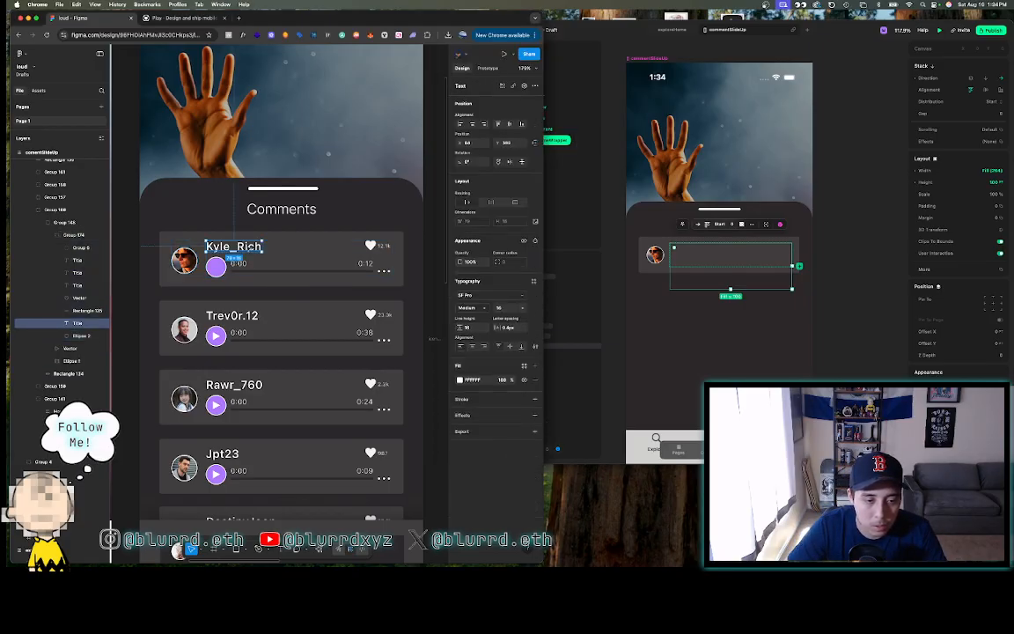
- Insert a Text element, an SVG and a second Text element into userNameWrapper
{"action": "left_click", "coordinate": [567, 141]}
{"action": "left_click", "coordinate": [458, 51]}
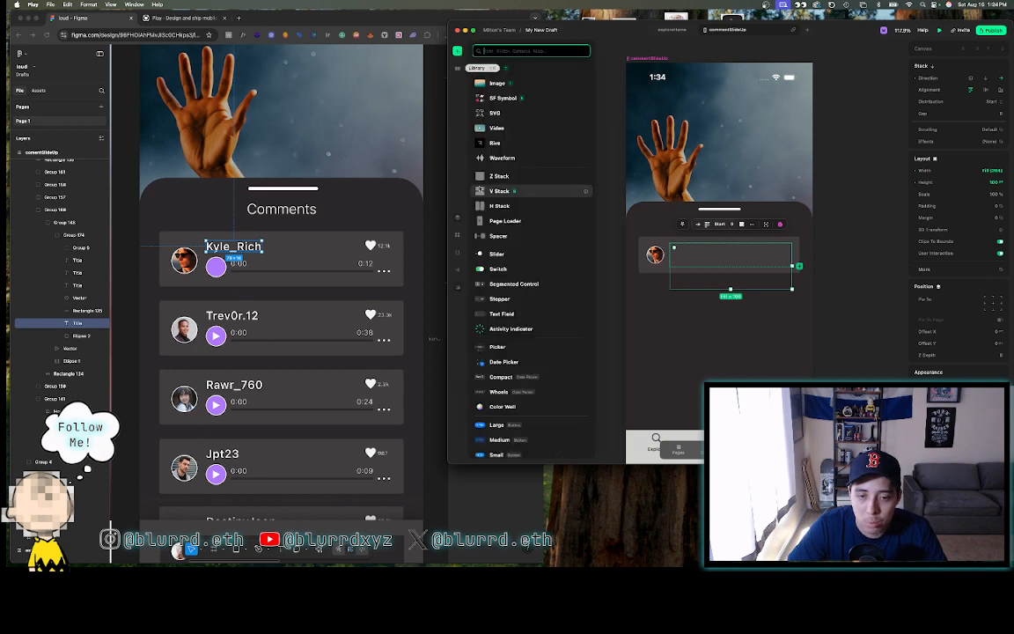
{"action": "left_click", "coordinate": [506, 70]}
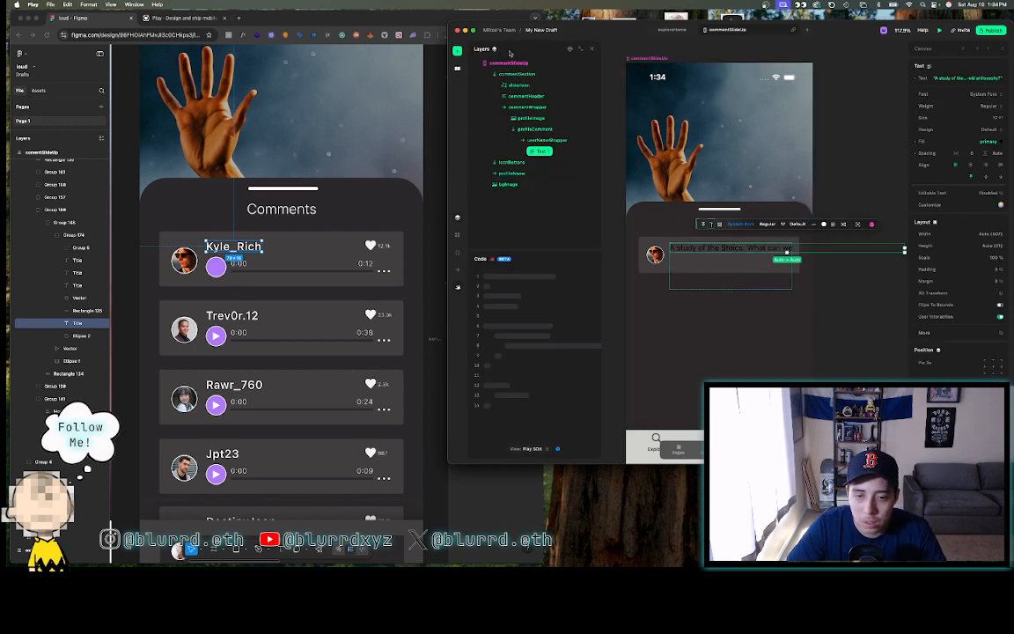
{"action": "left_click", "coordinate": [457, 51]}
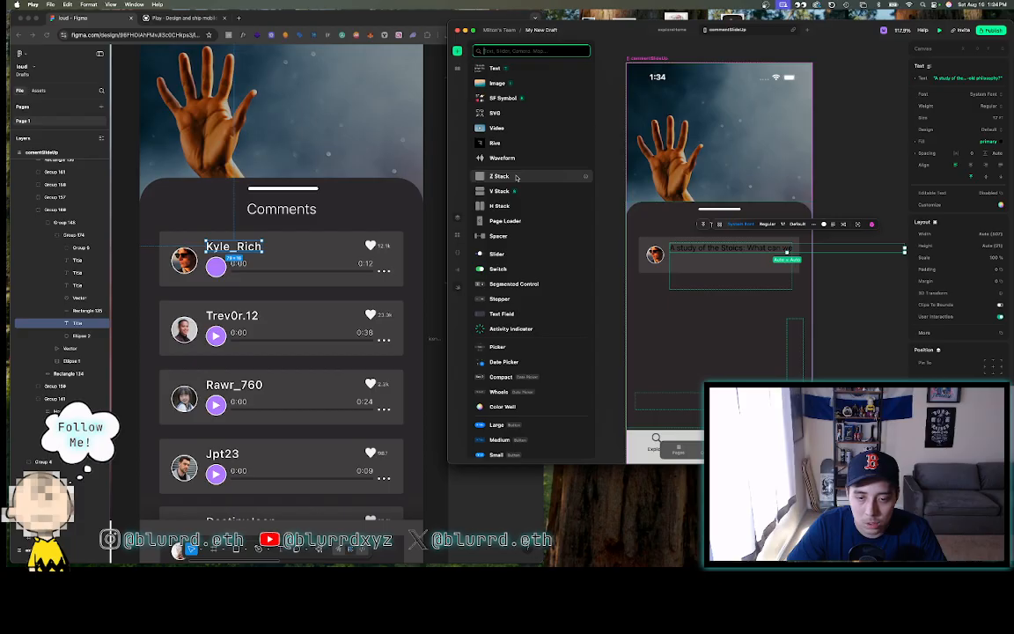
{"action": "left_click_drag", "start_coordinate": [499, 114], "coordinate": [717, 255]}
{"action": "left_click", "coordinate": [457, 51]}
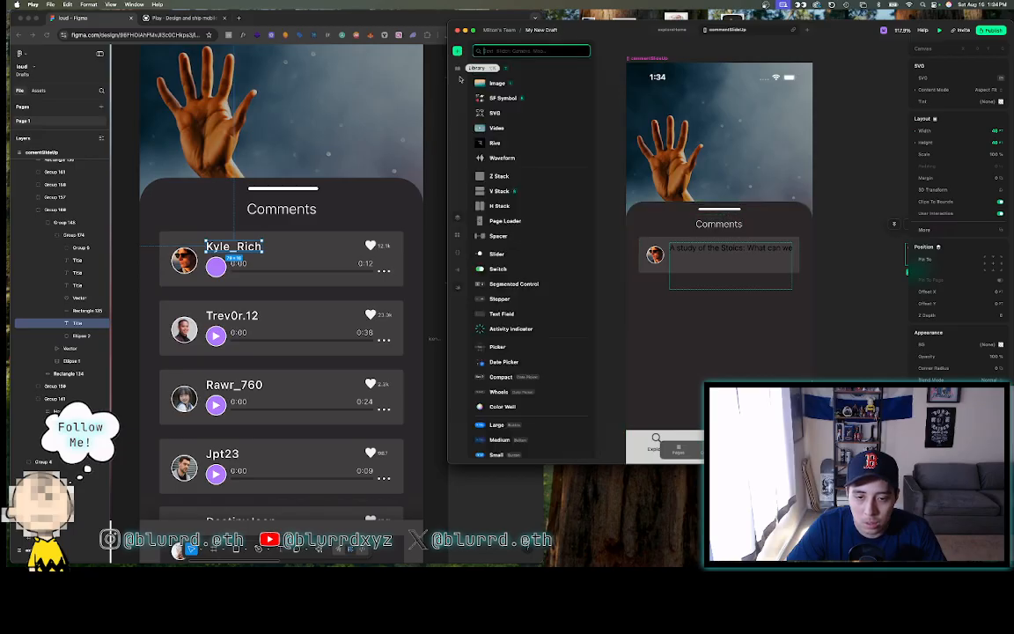
{"action": "left_click_drag", "start_coordinate": [524, 72], "coordinate": [723, 268]}
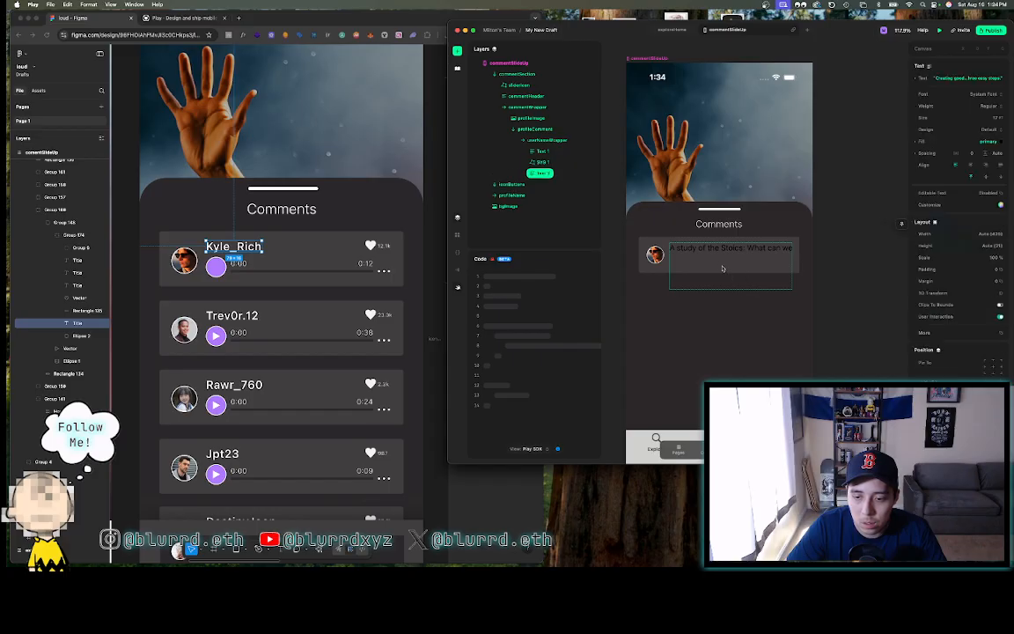
{"action": "left_click", "coordinate": [550, 140]}
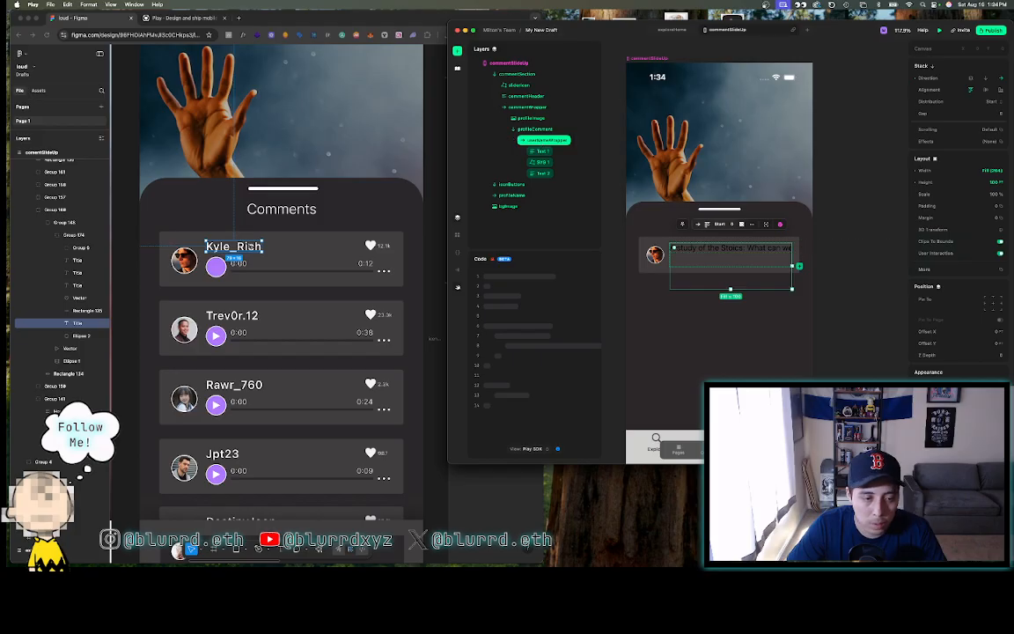
- Measure Figma's username row (name, heart, 12.1k count) and size userNameWrapper to 264 × 16
{"action": "left_click", "coordinate": [369, 245]}
{"action": "left_click", "coordinate": [370, 246]}
{"action": "scroll", "coordinate": [370, 246], "scroll_direction": "up", "scroll_amount": 5}
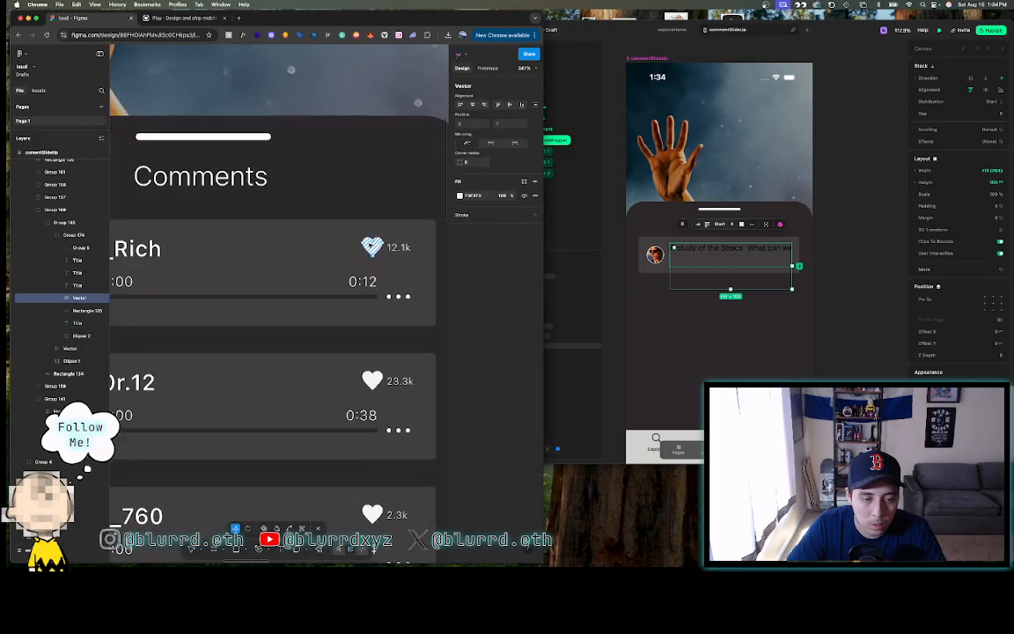
{"action": "left_click", "coordinate": [398, 247], "text": "shift"}
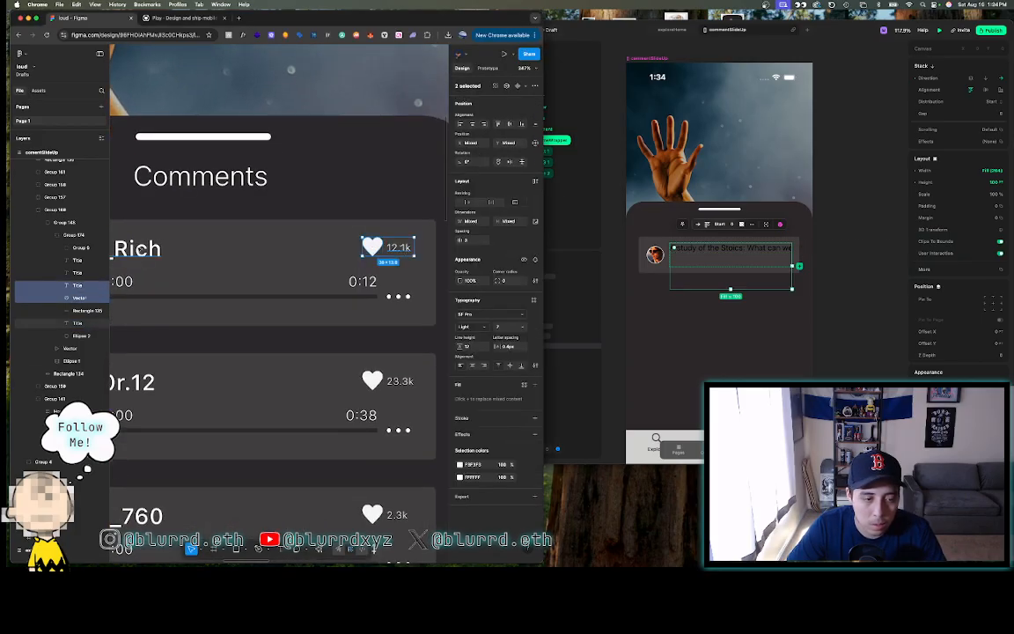
{"action": "left_click", "coordinate": [141, 250], "text": "shift"}
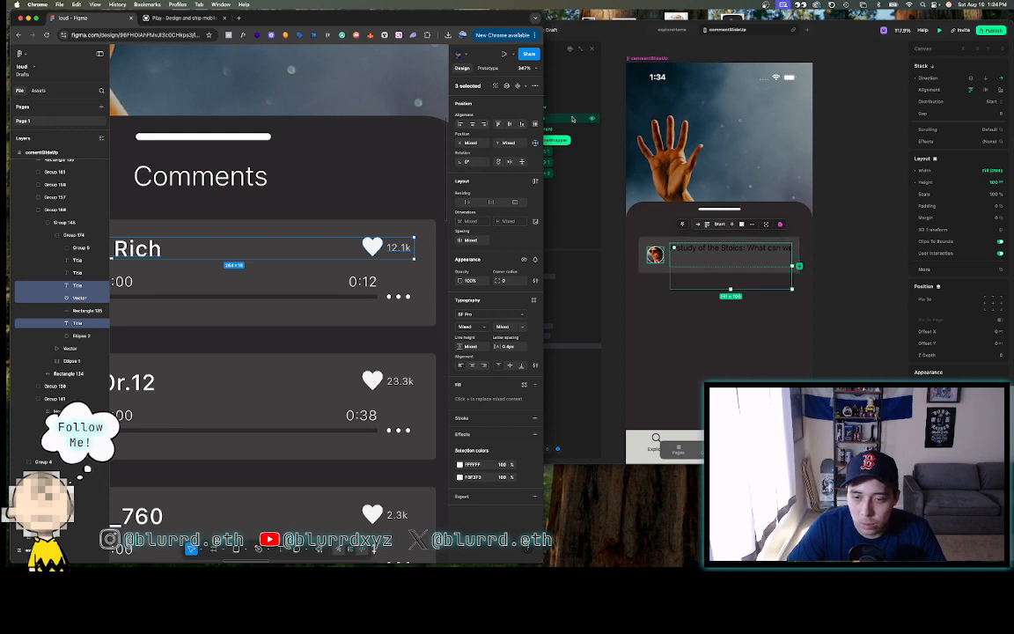
{"action": "left_click", "coordinate": [570, 143]}
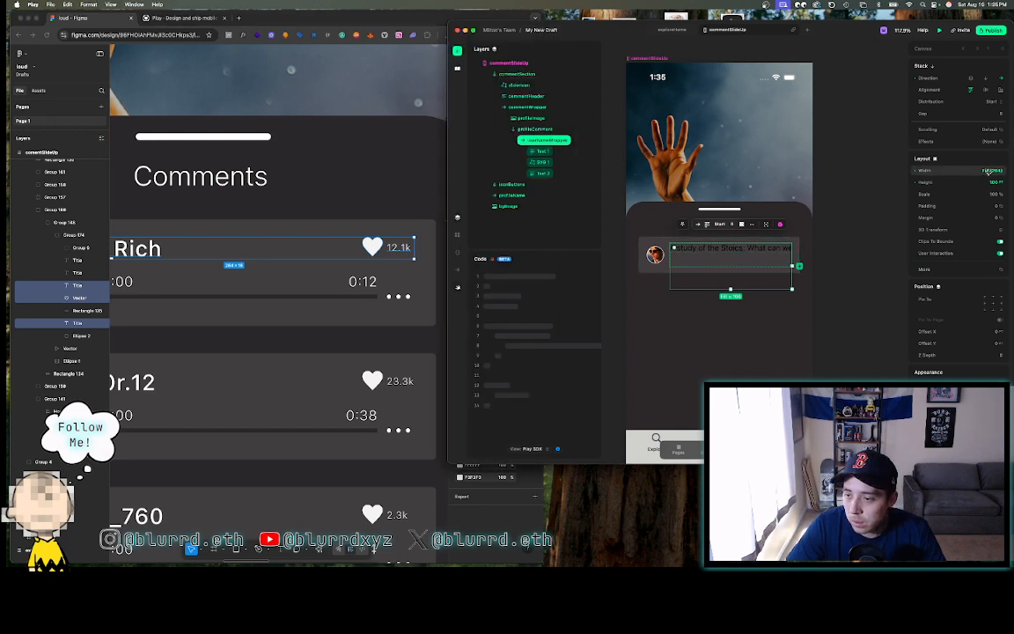
{"action": "left_click", "coordinate": [989, 171]}
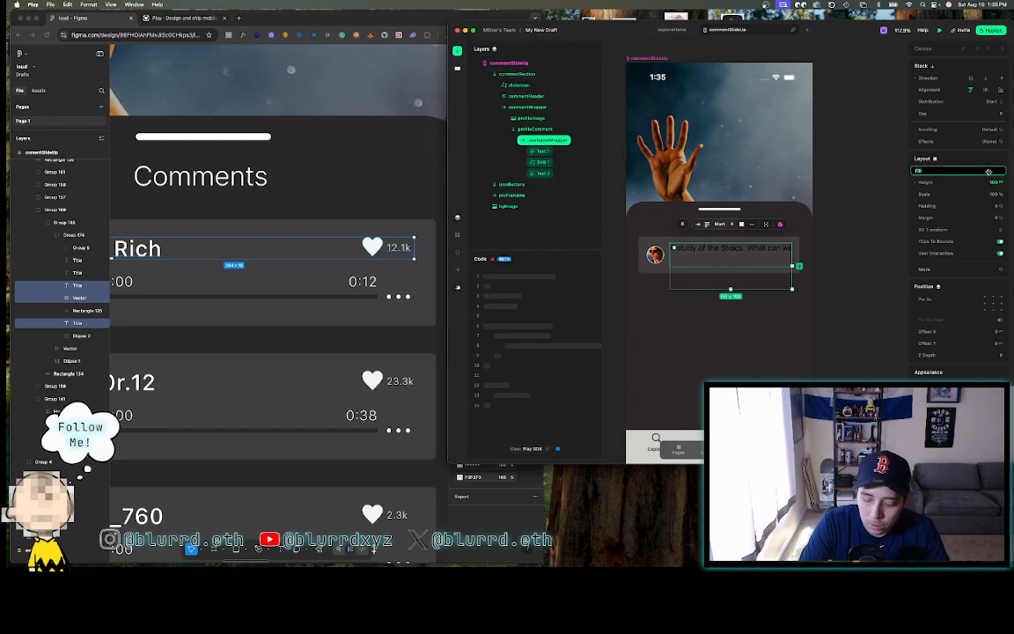
{"action": "key", "text": "Return"}
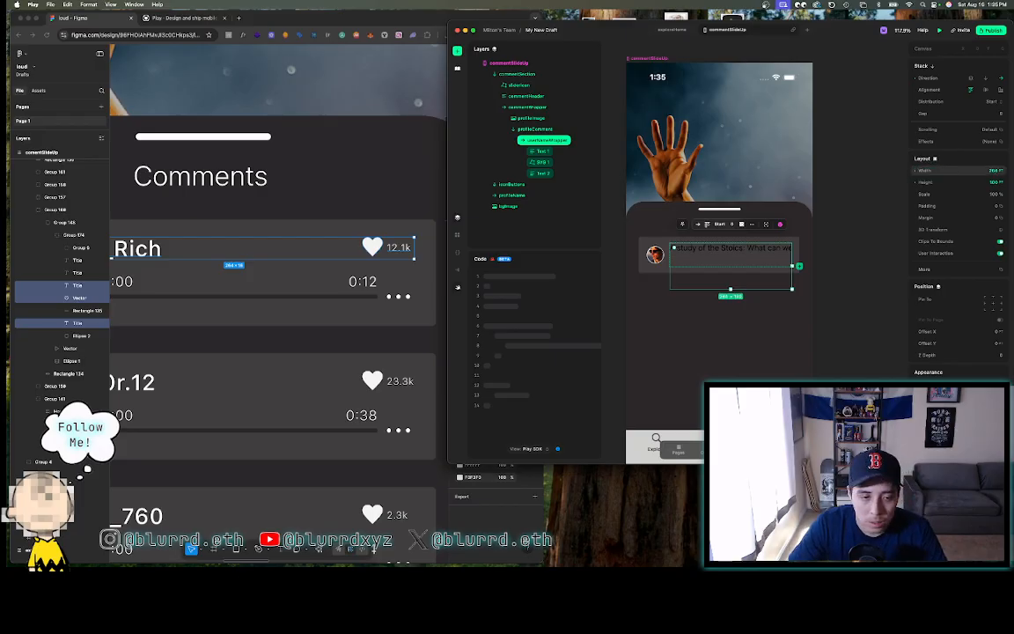
{"action": "left_click", "coordinate": [993, 182]}
{"action": "type", "text": "16"}
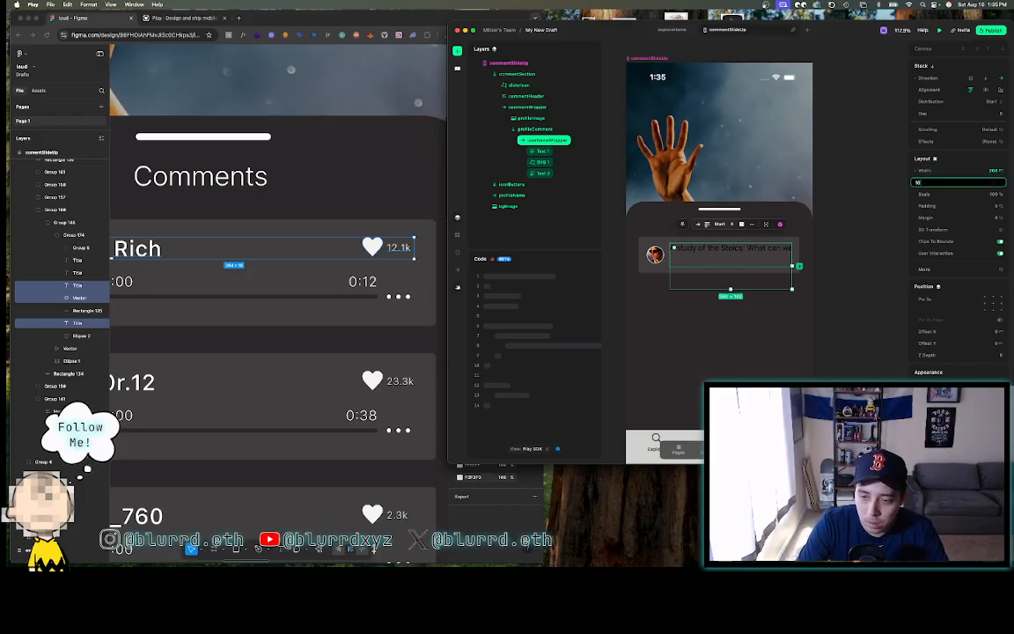
{"action": "key", "text": "Return"}
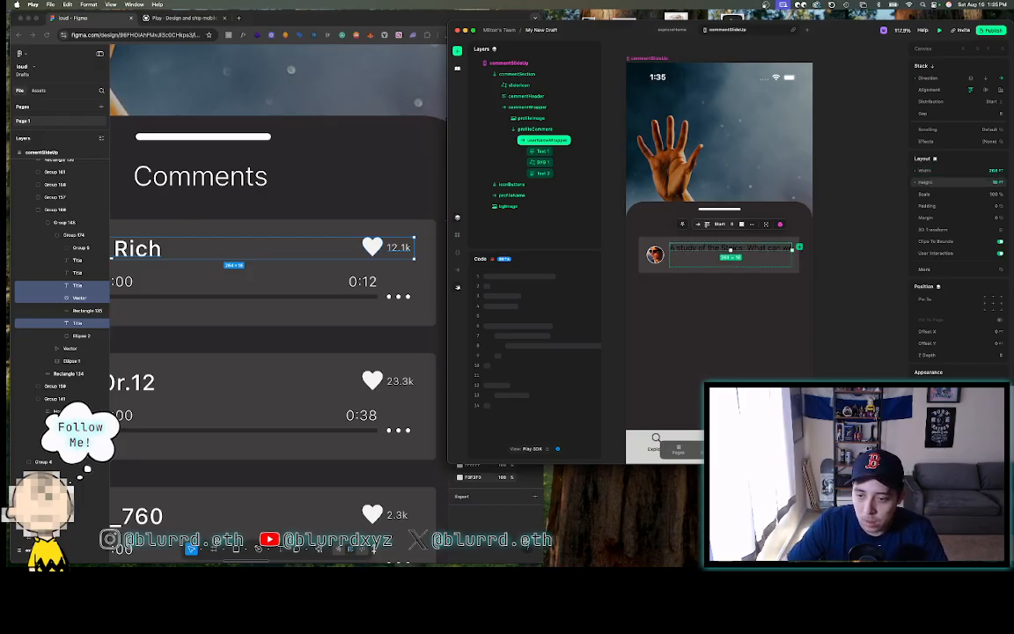
- Rename the Text 1 layer to userName
{"action": "left_click", "coordinate": [543, 151]}
{"action": "double_click", "coordinate": [543, 152]}
{"action": "type", "text": "us"}
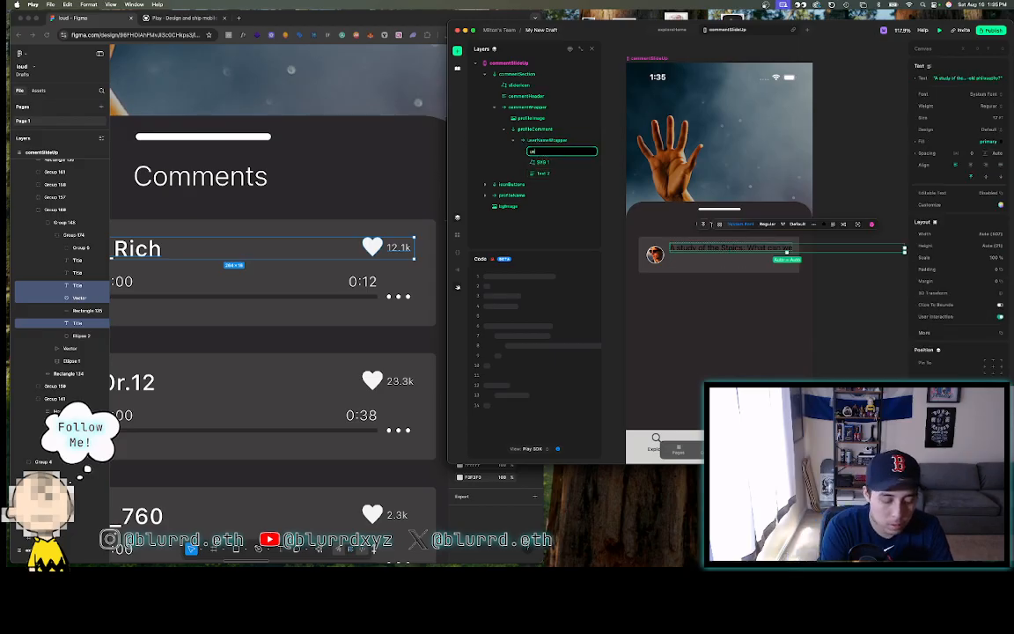
{"action": "type", "text": "erName"}
{"action": "key", "text": "Return"}
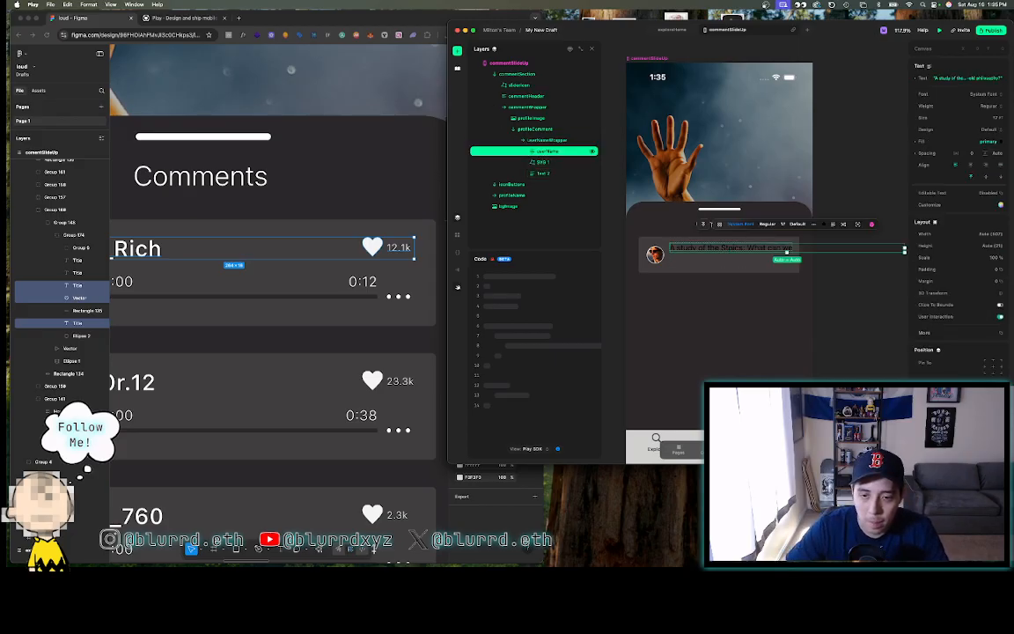
- After checking the Figma username style, set userName's font to SF Pro Text at size 16
{"action": "scroll", "coordinate": [360, 202], "scroll_direction": "left", "scroll_amount": 4}
{"action": "left_click", "coordinate": [283, 236]}
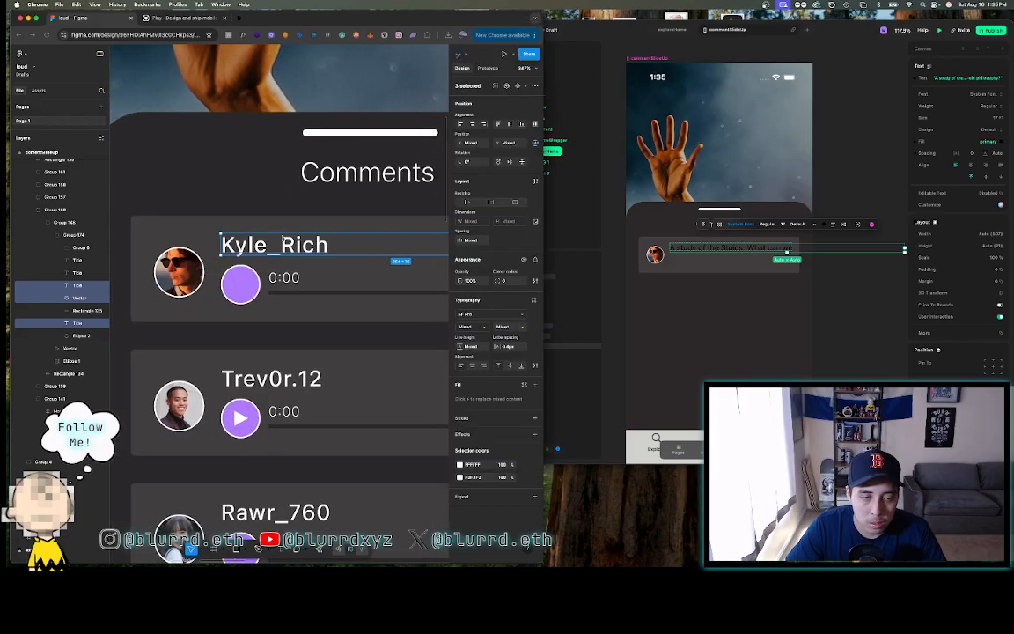
{"action": "double_click", "coordinate": [282, 236]}
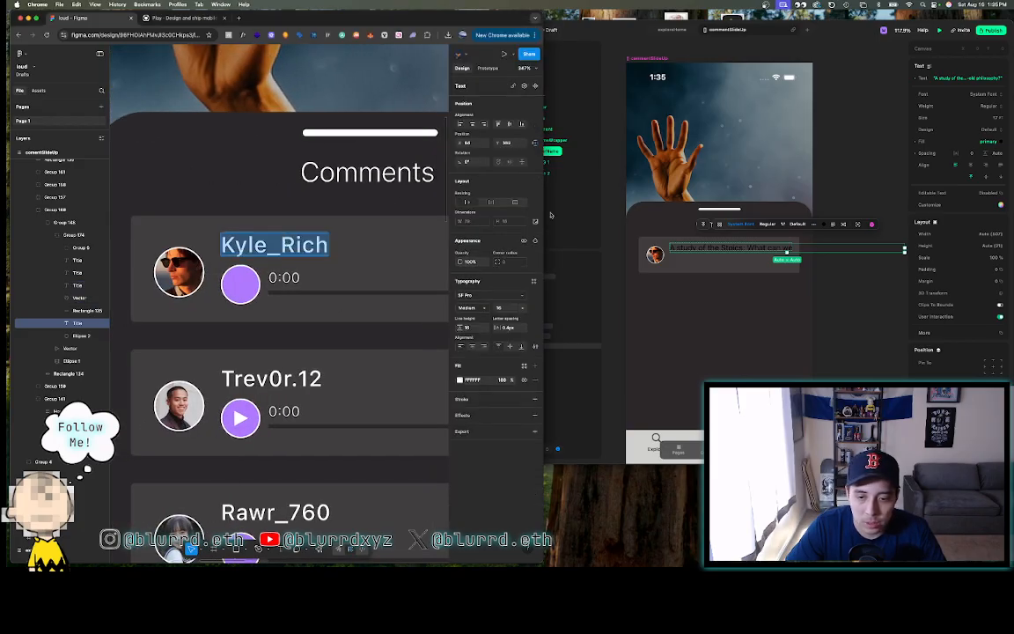
{"action": "left_click", "coordinate": [617, 208]}
{"action": "left_click", "coordinate": [338, 290]}
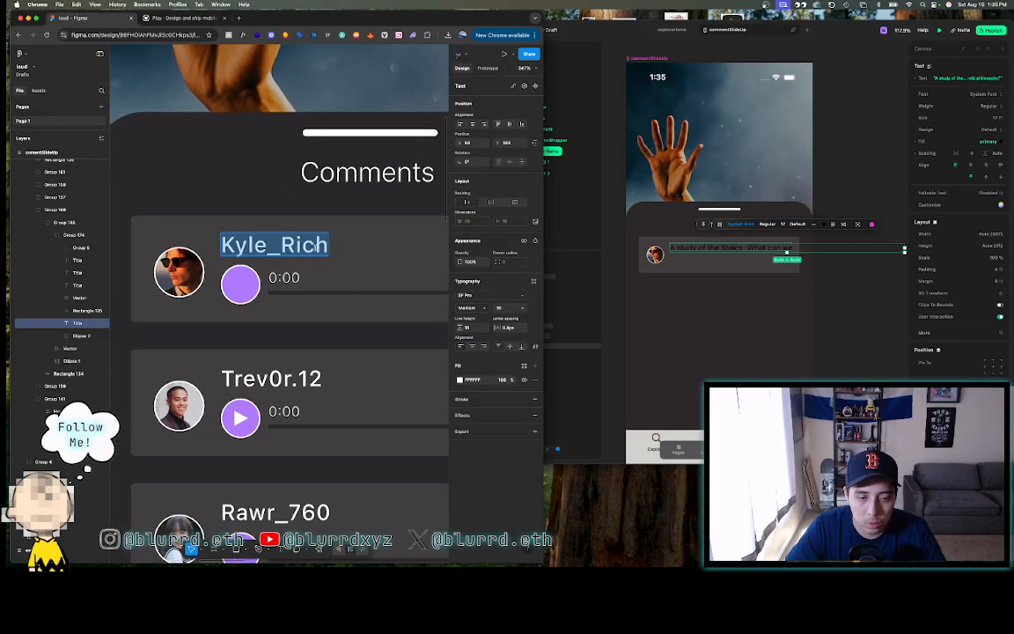
{"action": "left_click", "coordinate": [574, 151]}
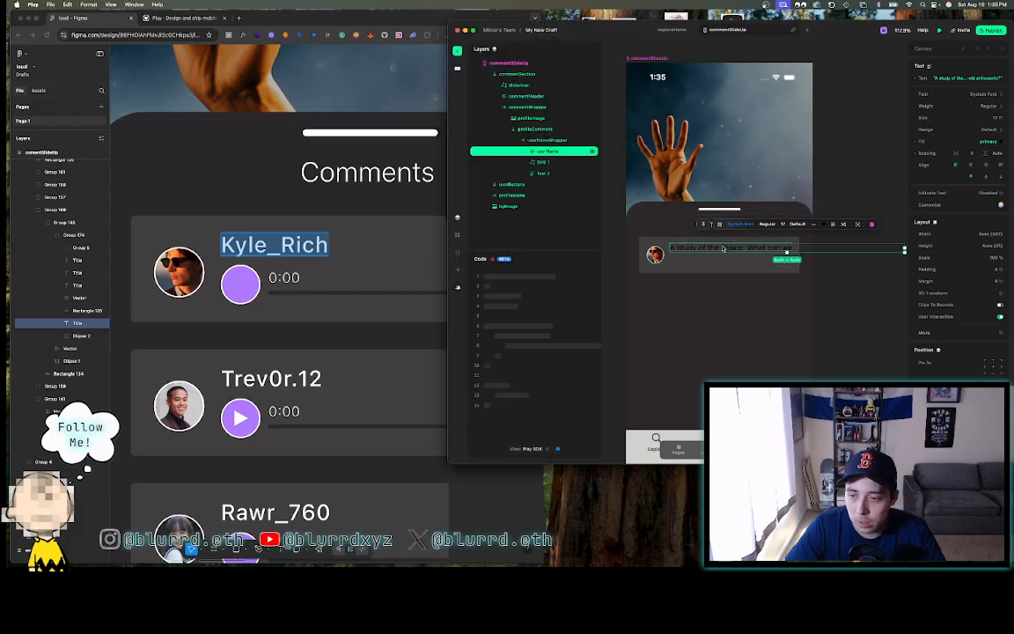
{"action": "left_click", "coordinate": [982, 97]}
{"action": "left_click", "coordinate": [984, 114]}
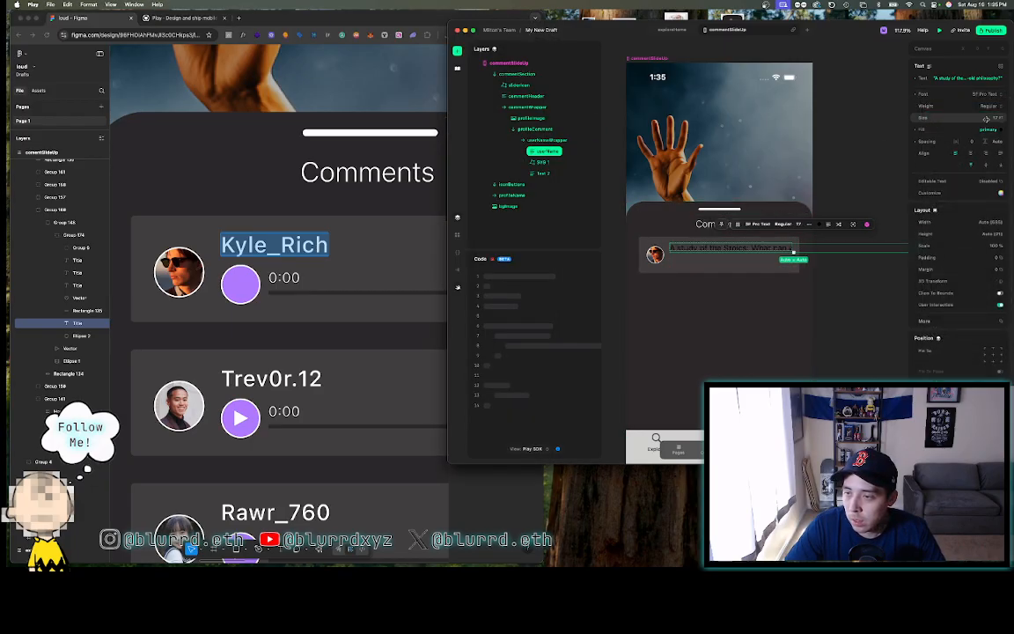
{"action": "left_click", "coordinate": [986, 119]}
{"action": "type", "text": "16"}
{"action": "key", "text": "Return"}
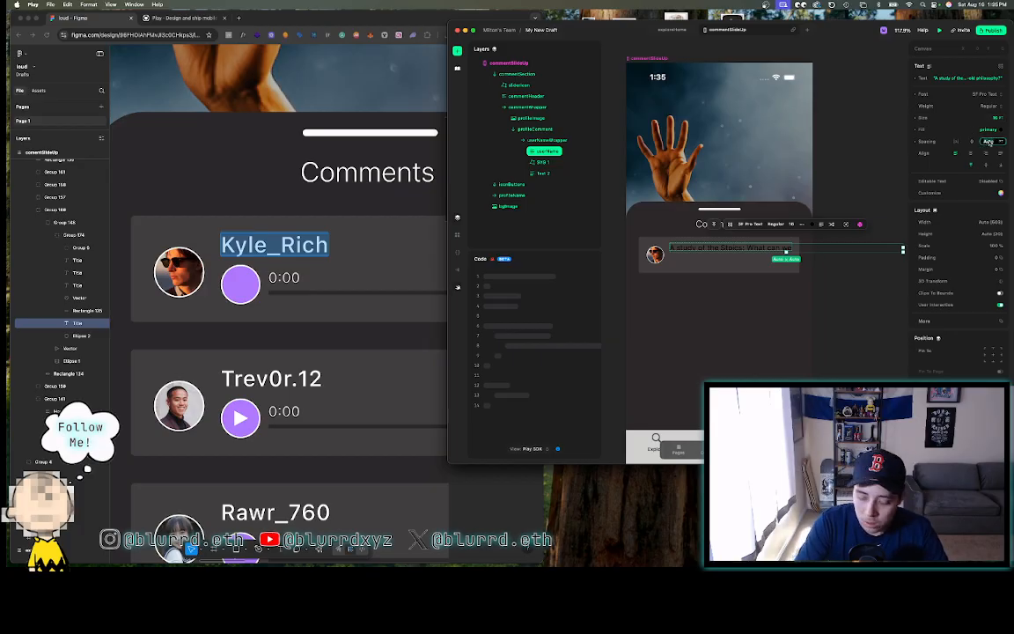
- Give userName 0.4 letter spacing and a light F3F3F3 solid fill
{"action": "left_click", "coordinate": [421, 211]}
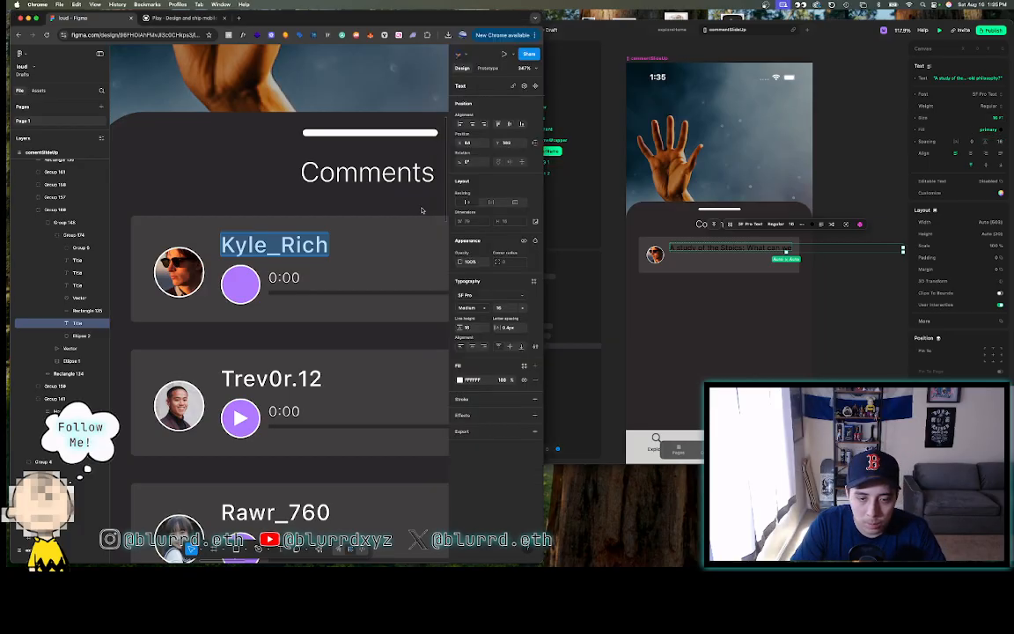
{"action": "left_click", "coordinate": [957, 143]}
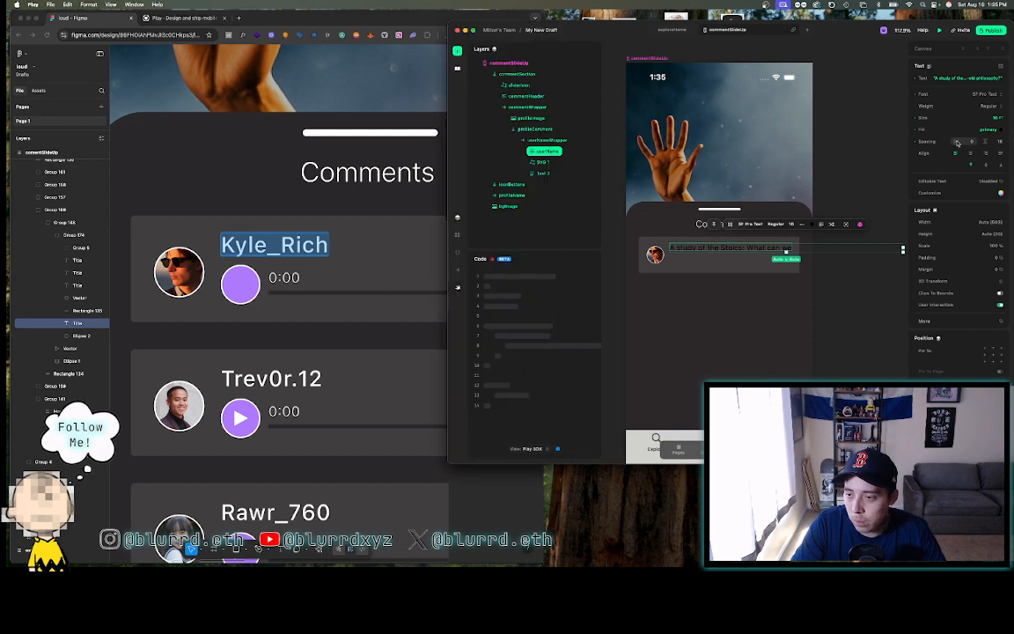
{"action": "left_click", "coordinate": [955, 141]}
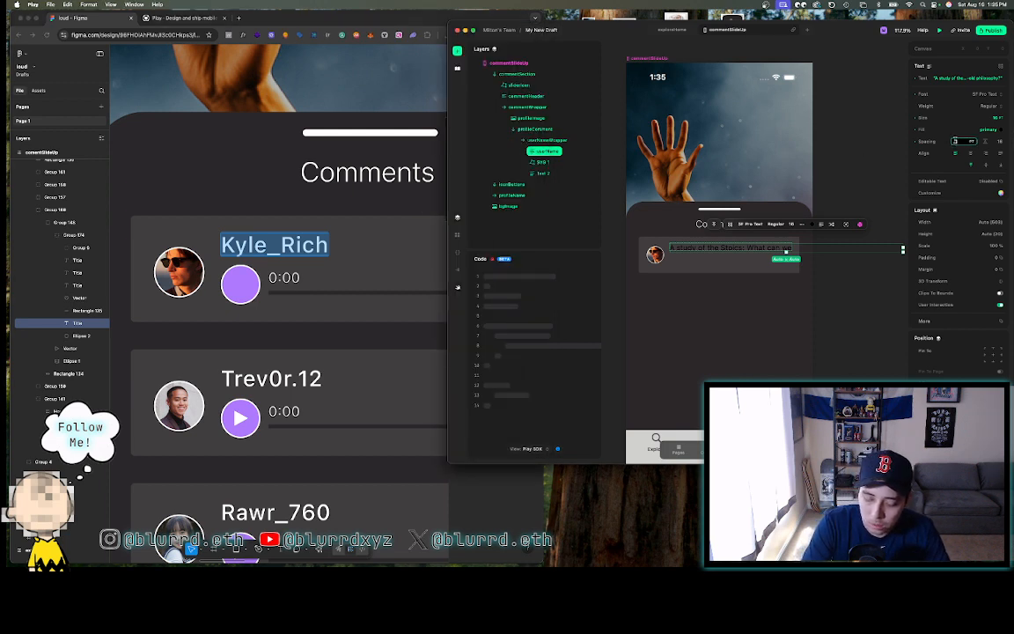
{"action": "key", "text": "Return"}
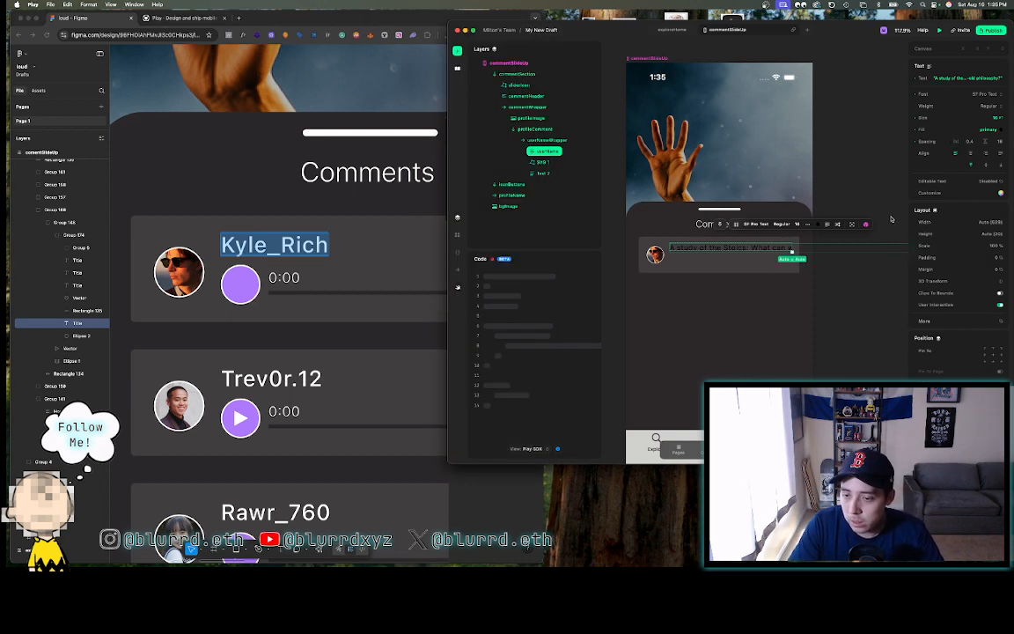
{"action": "left_click", "coordinate": [1000, 132]}
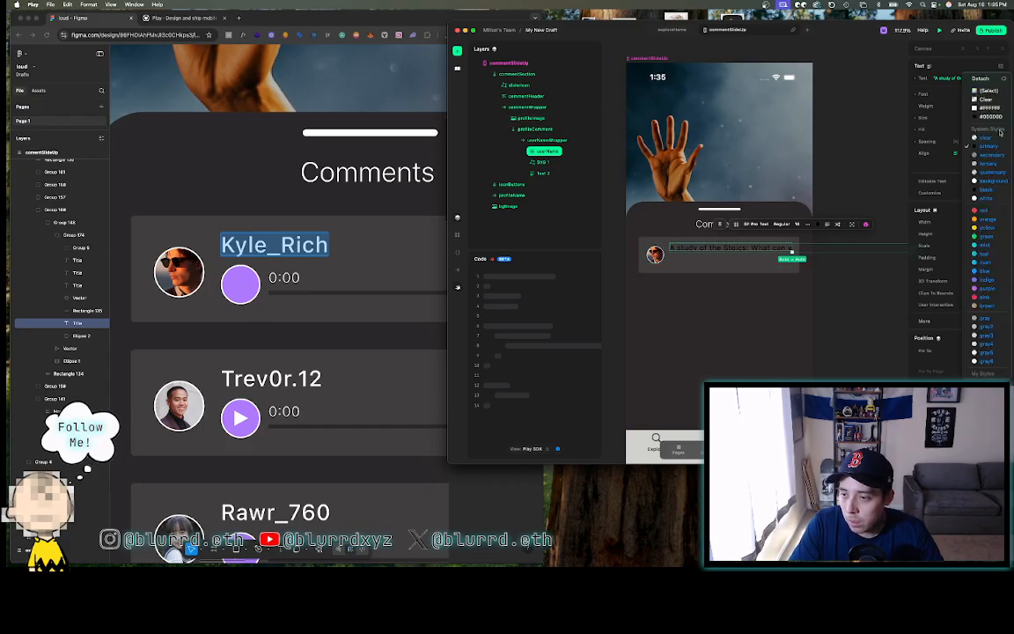
{"action": "left_click", "coordinate": [986, 92]}
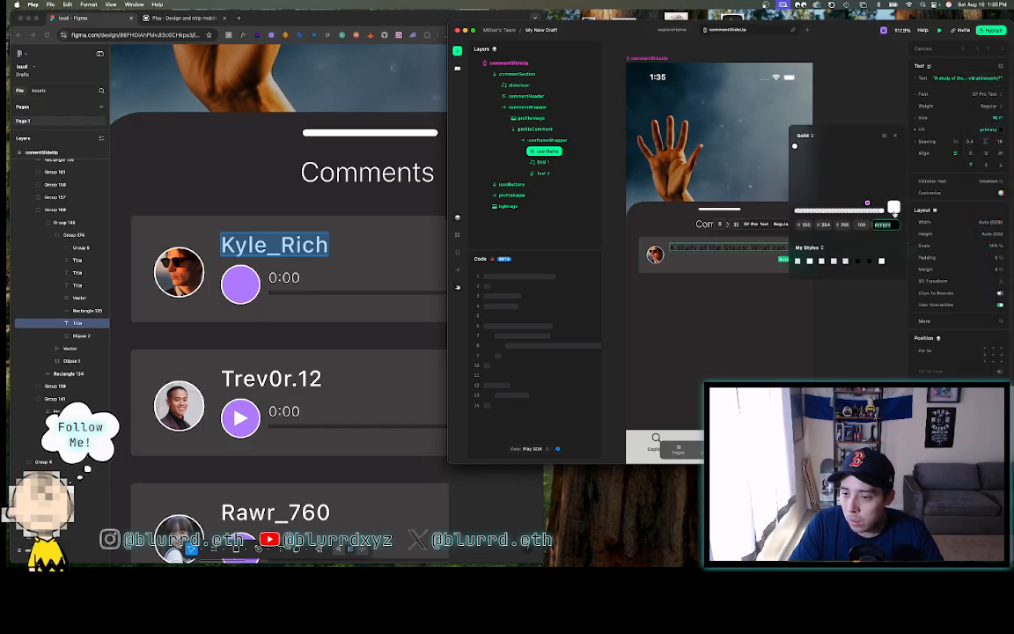
{"action": "type", "text": "E8E8E8"}
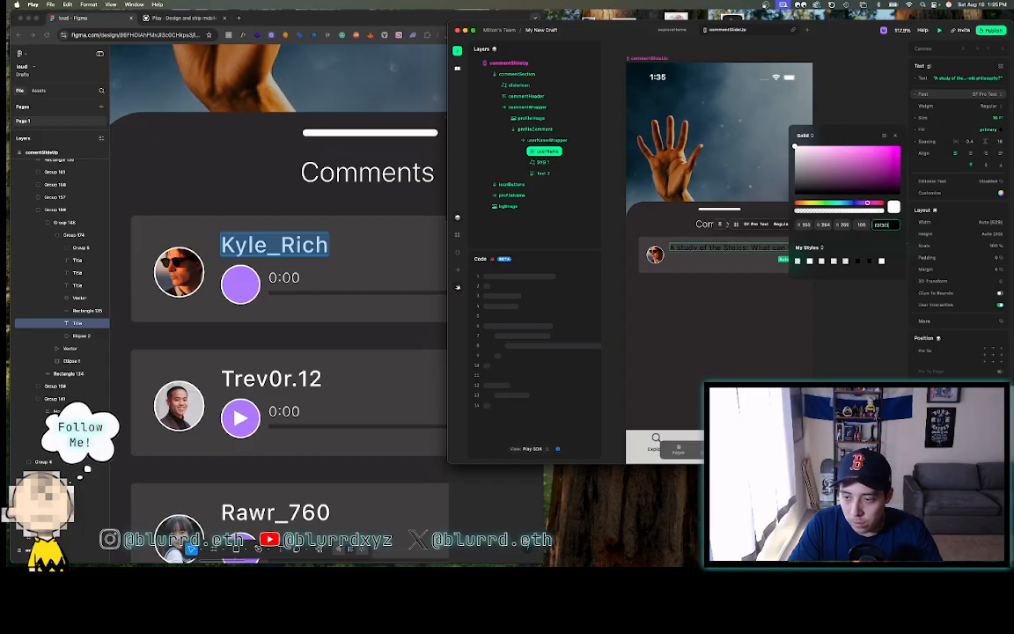
{"action": "key", "text": "Return"}
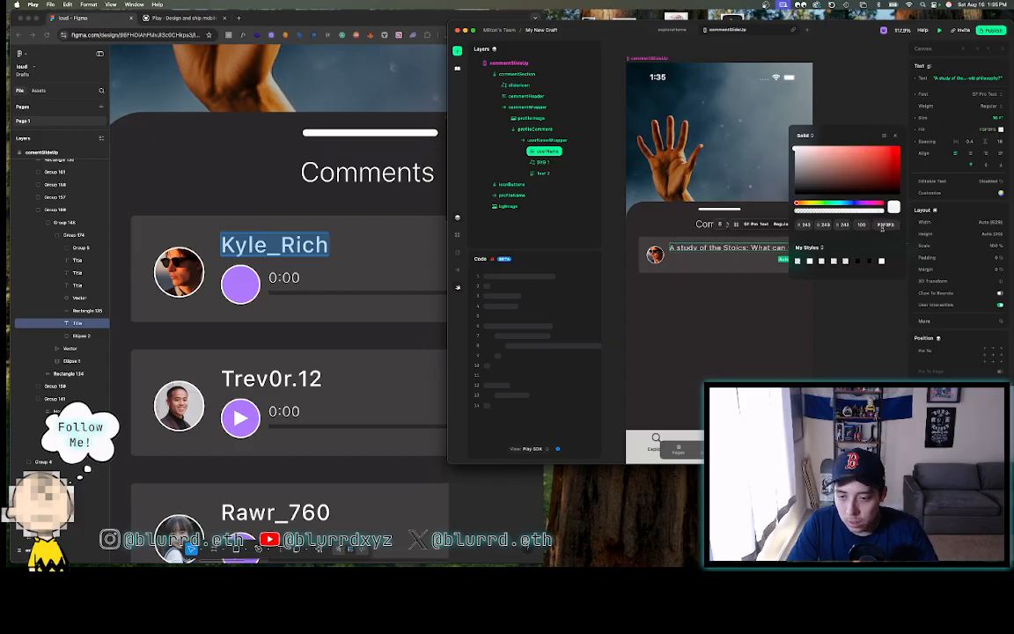
- Replace the placeholder text with the first commenter's username
{"action": "double_click", "coordinate": [717, 250]}
{"action": "key", "text": "super+a"}
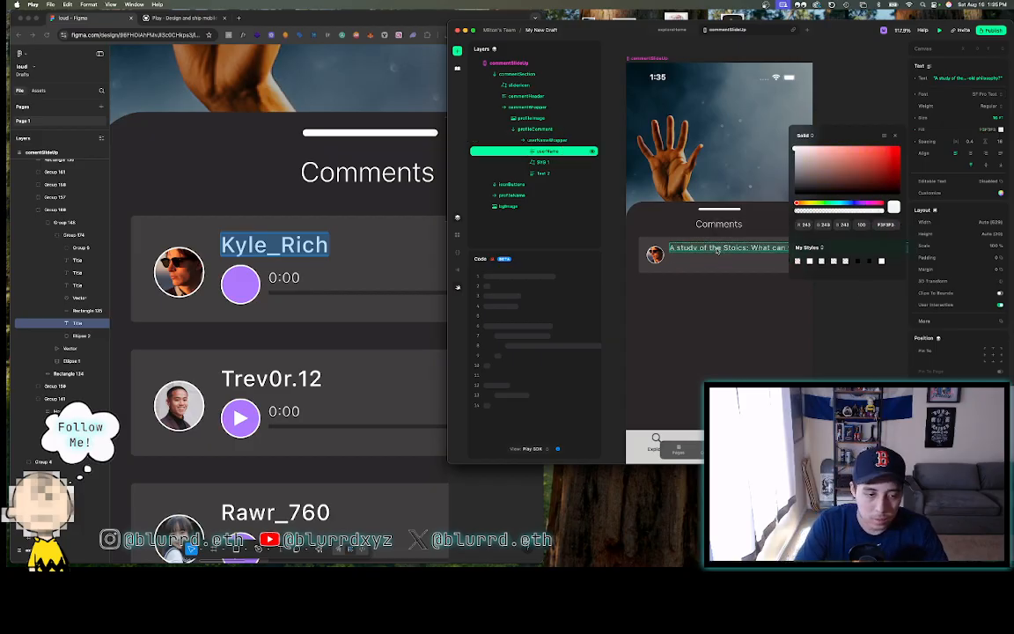
{"action": "key", "text": "Caps_Lock"}
{"action": "type", "text": "Kyle"}
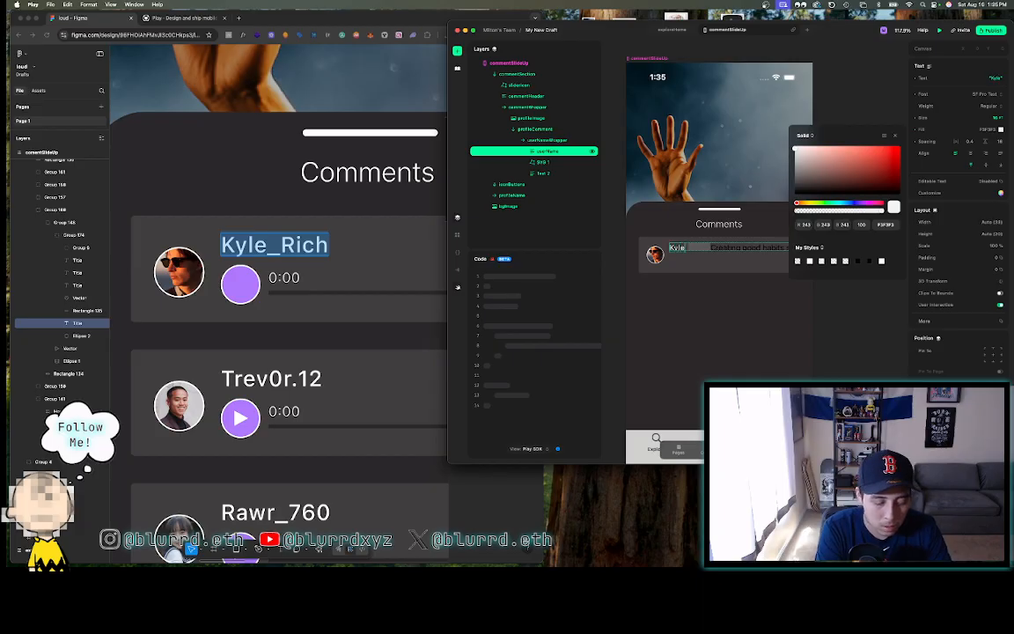
{"action": "type", "text": "_Rich"}
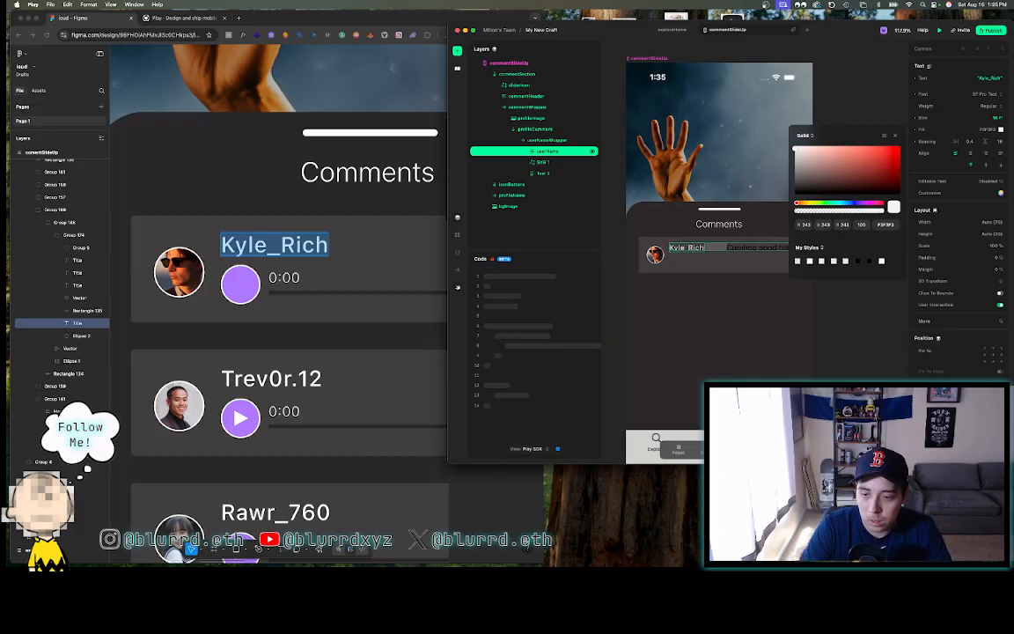
{"action": "left_click", "coordinate": [853, 95]}
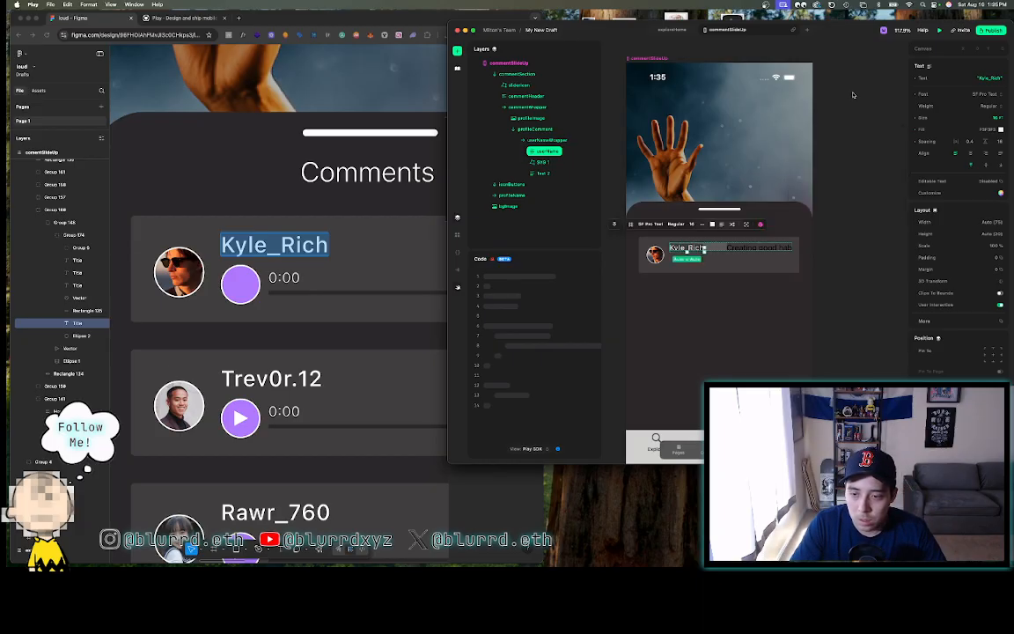
- Swap the SVG 1 placeholder beside the username for the heart graphic
{"action": "left_click", "coordinate": [717, 248]}
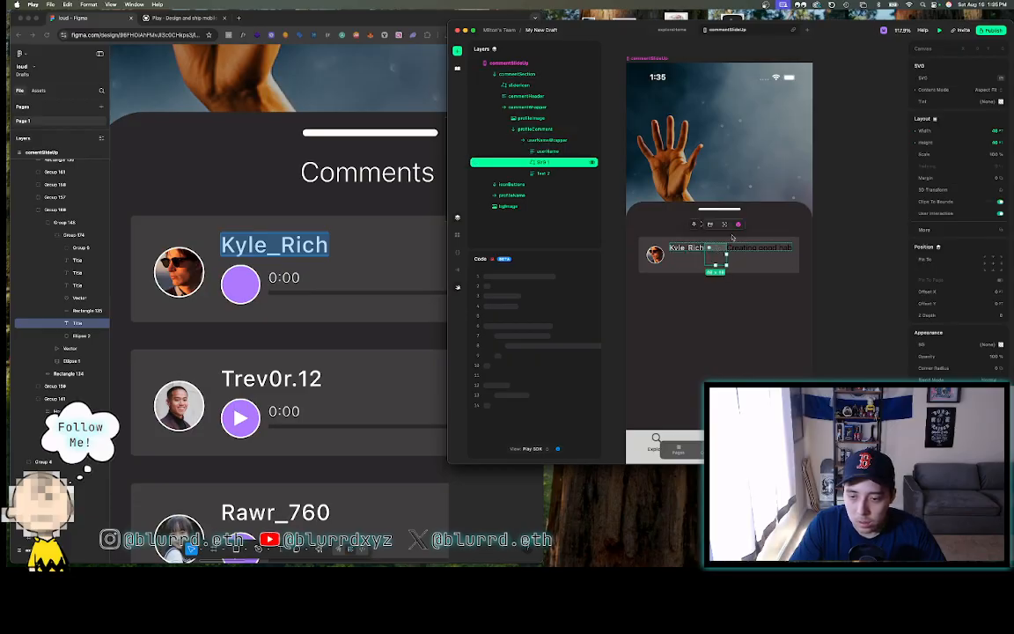
{"action": "left_click", "coordinate": [1001, 78]}
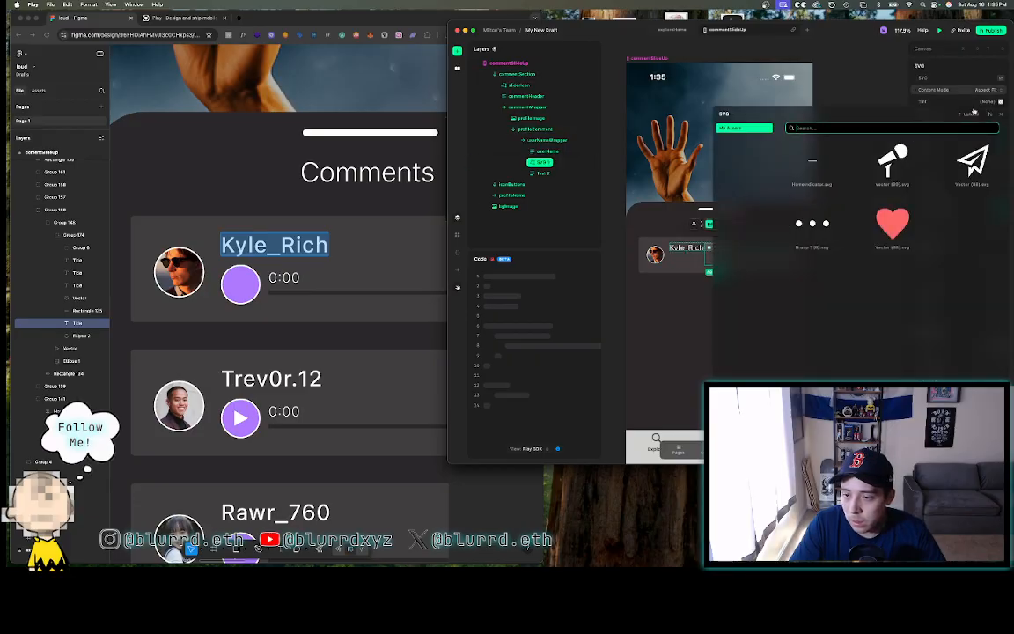
{"action": "left_click", "coordinate": [892, 225]}
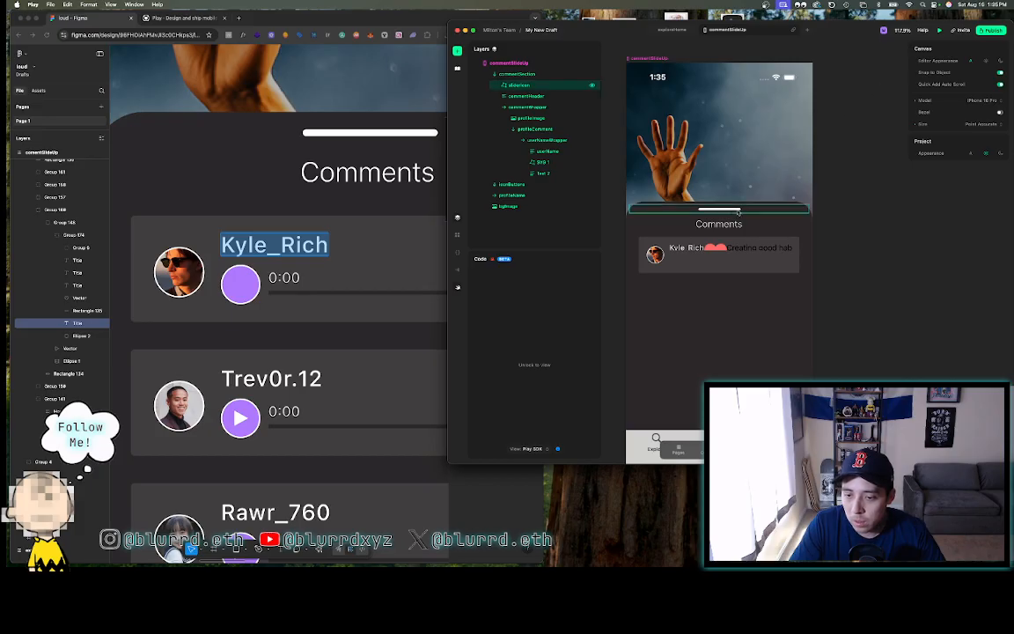
- Shrink the heart icon's width to 14.95 to match the Figma heart
{"action": "left_click", "coordinate": [333, 264]}
{"action": "scroll", "coordinate": [338, 260], "scroll_direction": "right", "scroll_amount": 5}
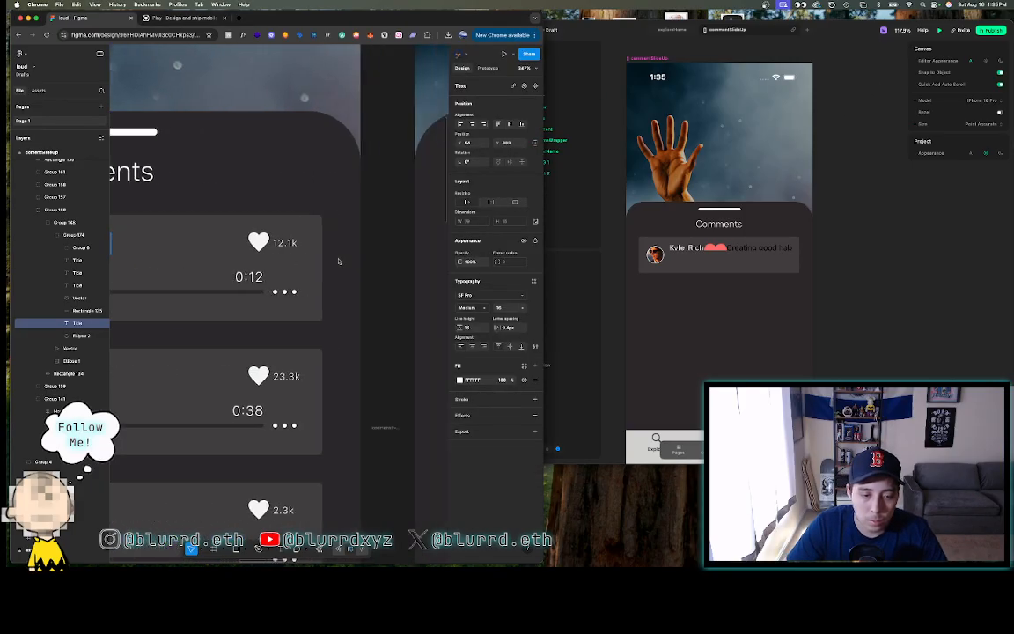
{"action": "scroll", "coordinate": [338, 261], "scroll_direction": "right", "scroll_amount": 2}
{"action": "left_click", "coordinate": [230, 241]}
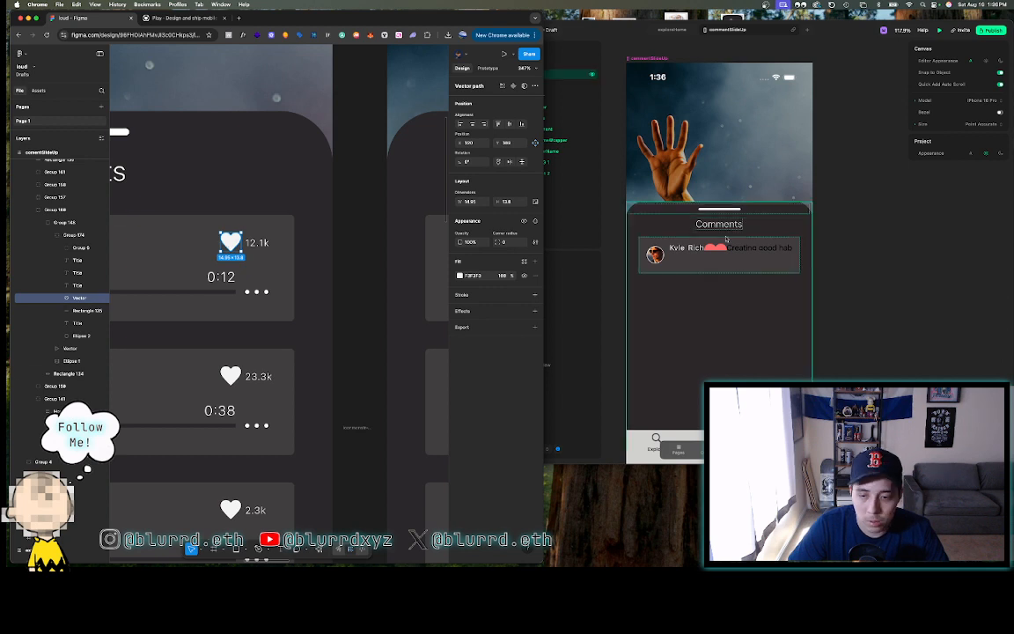
{"action": "left_click", "coordinate": [721, 246]}
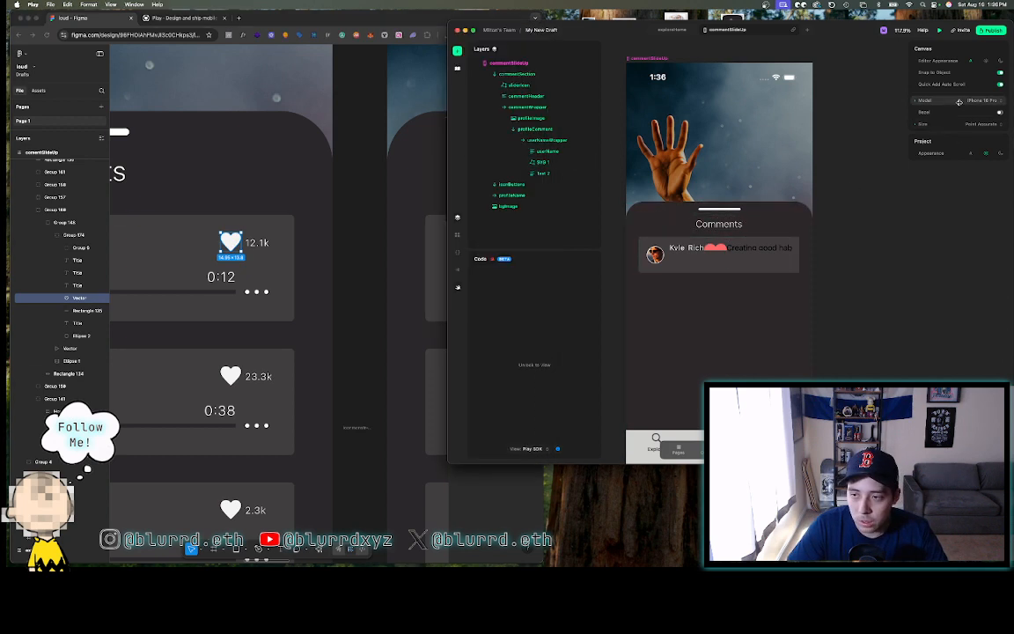
{"action": "left_click", "coordinate": [720, 248]}
{"action": "double_click", "coordinate": [721, 250]}
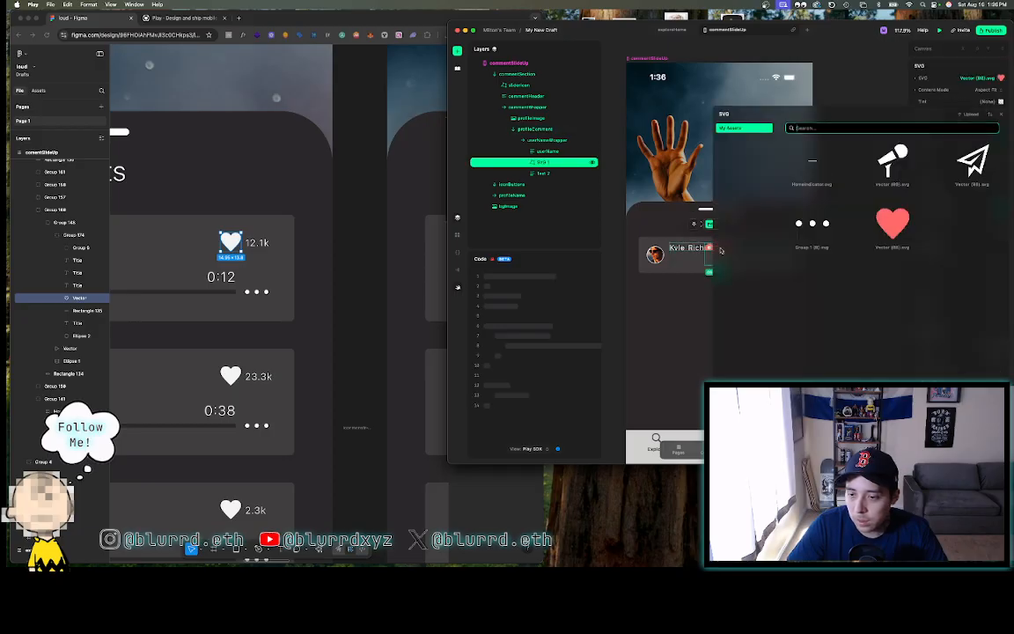
{"action": "left_click", "coordinate": [895, 103]}
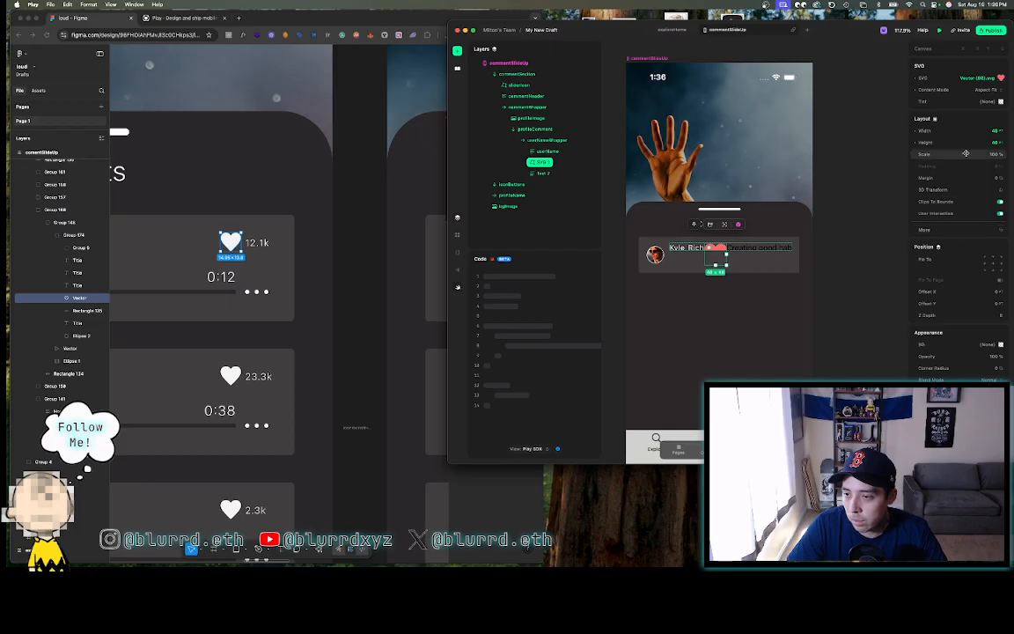
{"action": "left_click", "coordinate": [967, 133]}
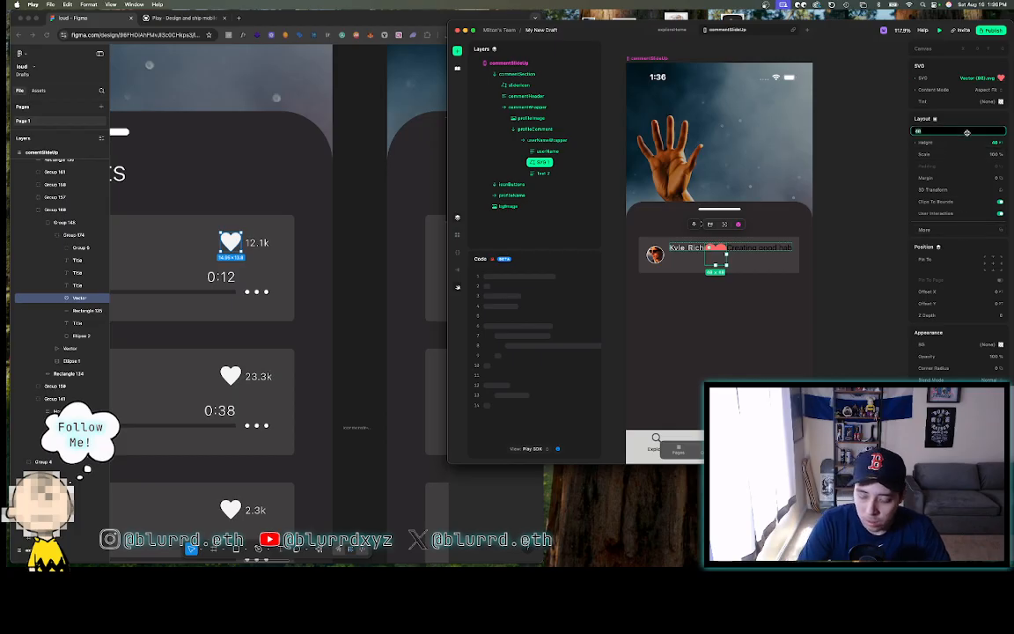
{"action": "type", "text": "56"}
{"action": "key", "text": "Return"}
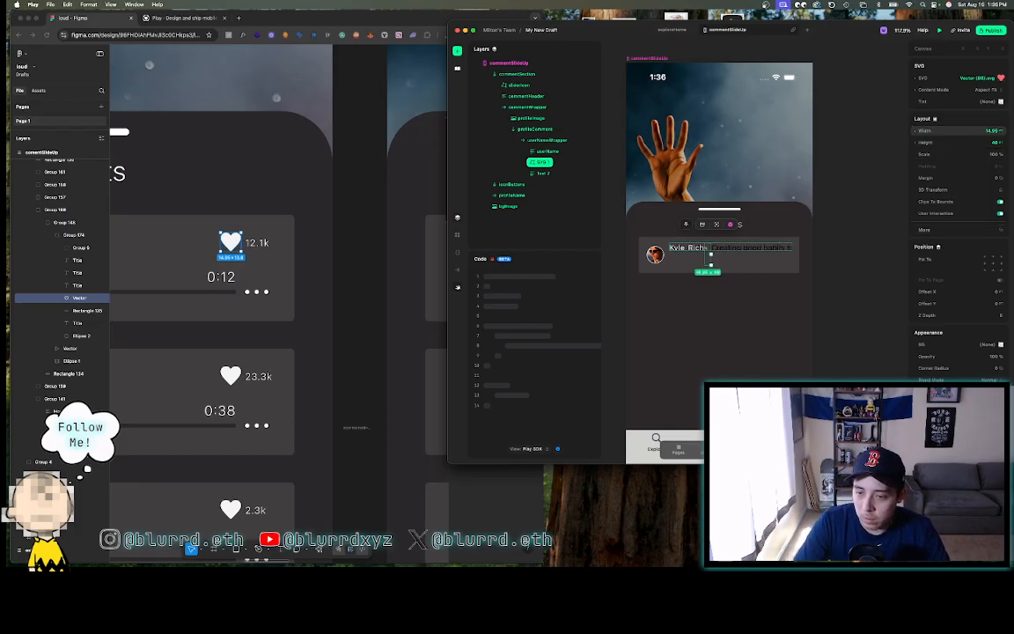
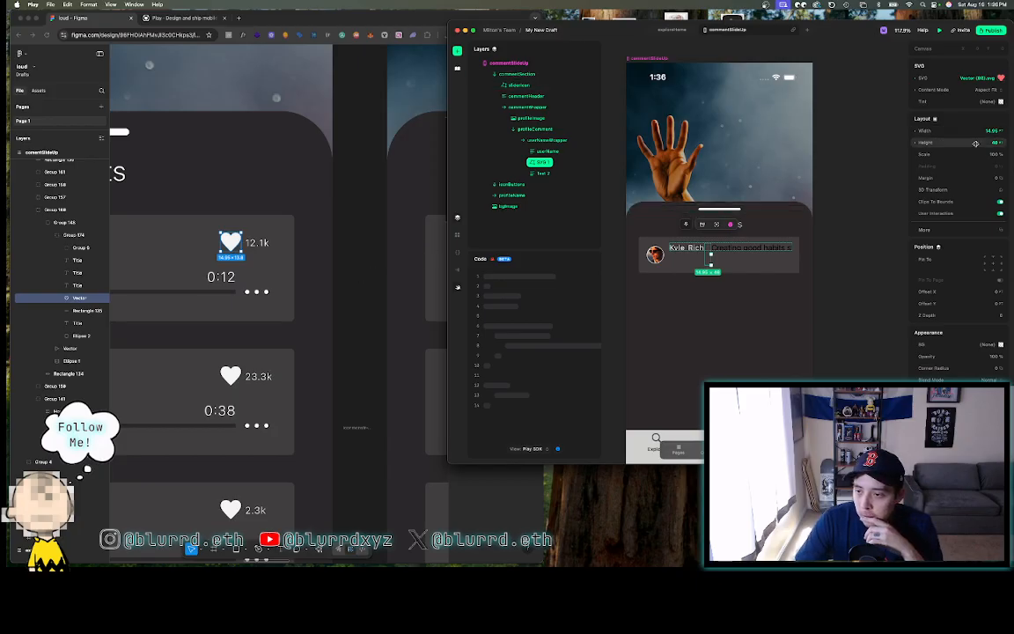
- Set the heart icon's height to 13.8 and start uploading a replacement SVG
{"action": "type", "text": "13"}
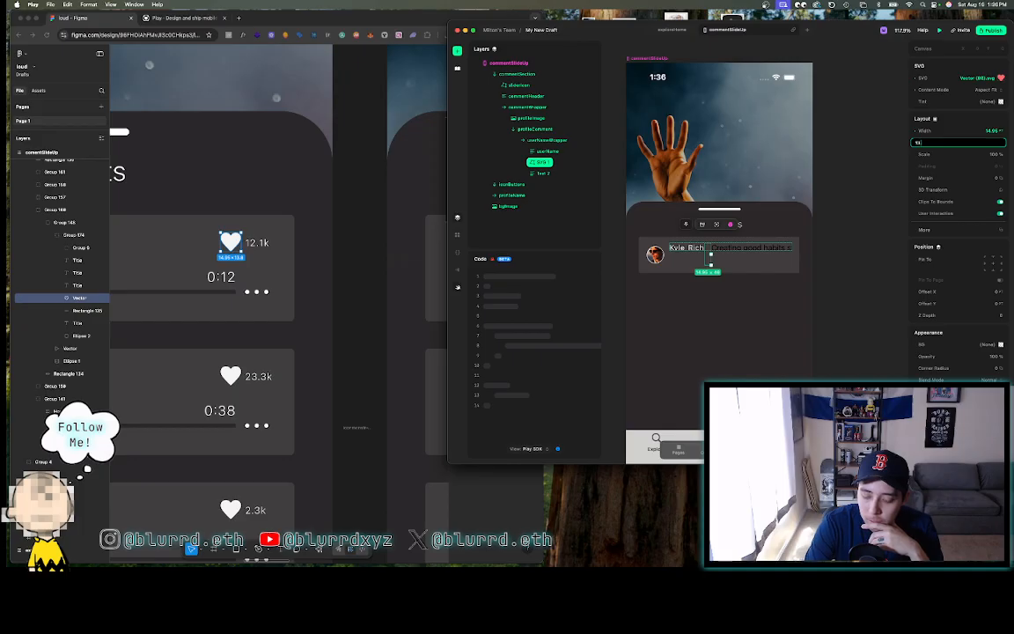
{"action": "type", "text": "5.6"}
{"action": "key", "text": "Return"}
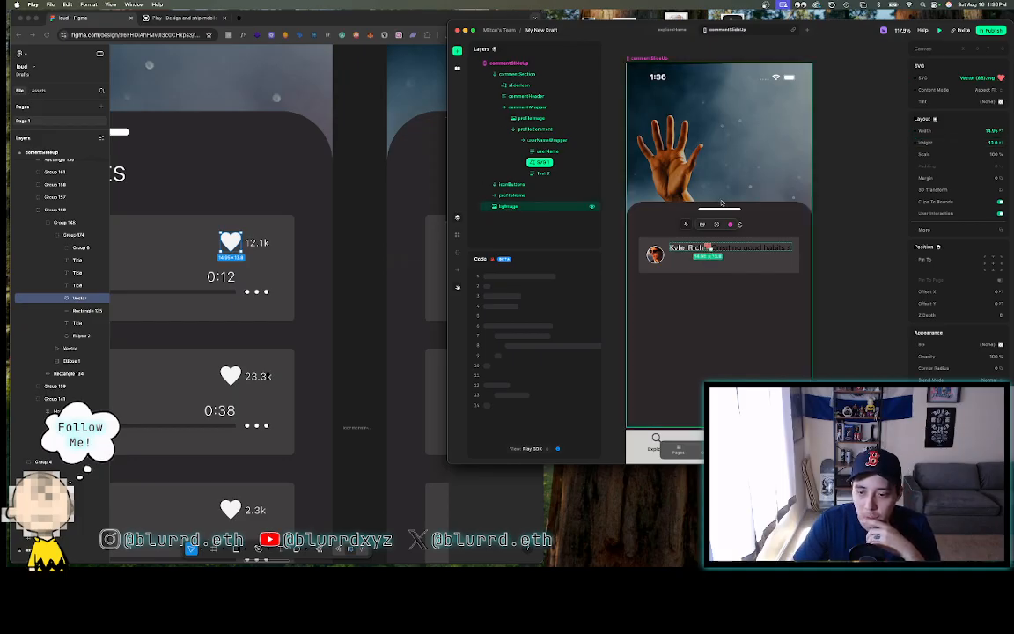
{"action": "left_click", "coordinate": [1000, 79]}
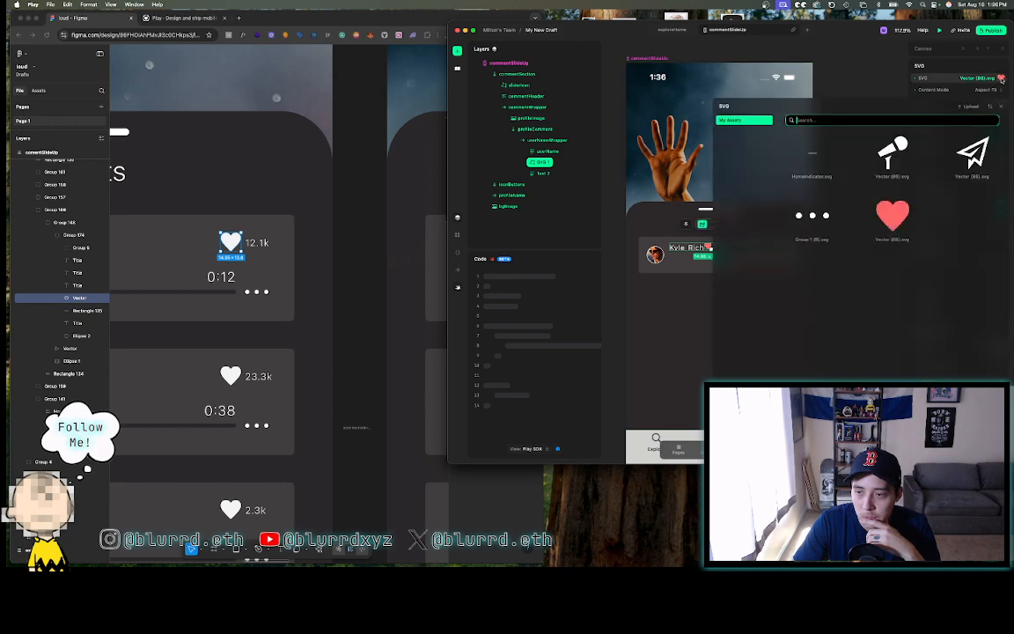
{"action": "left_click", "coordinate": [979, 105]}
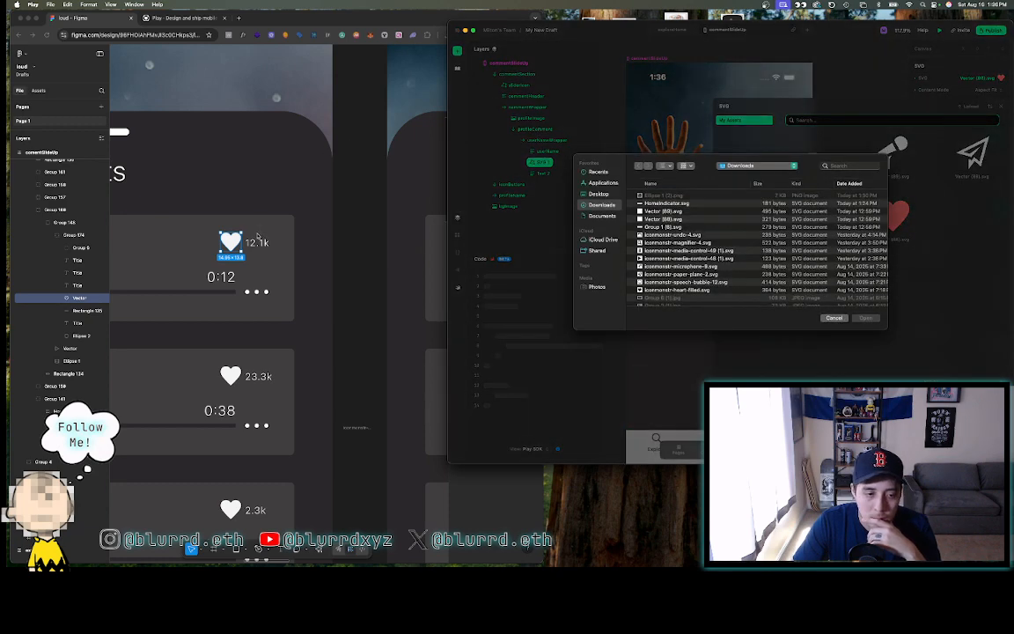
- Export the heart vector from the Figma design as an SVG file
{"action": "left_click", "coordinate": [257, 239]}
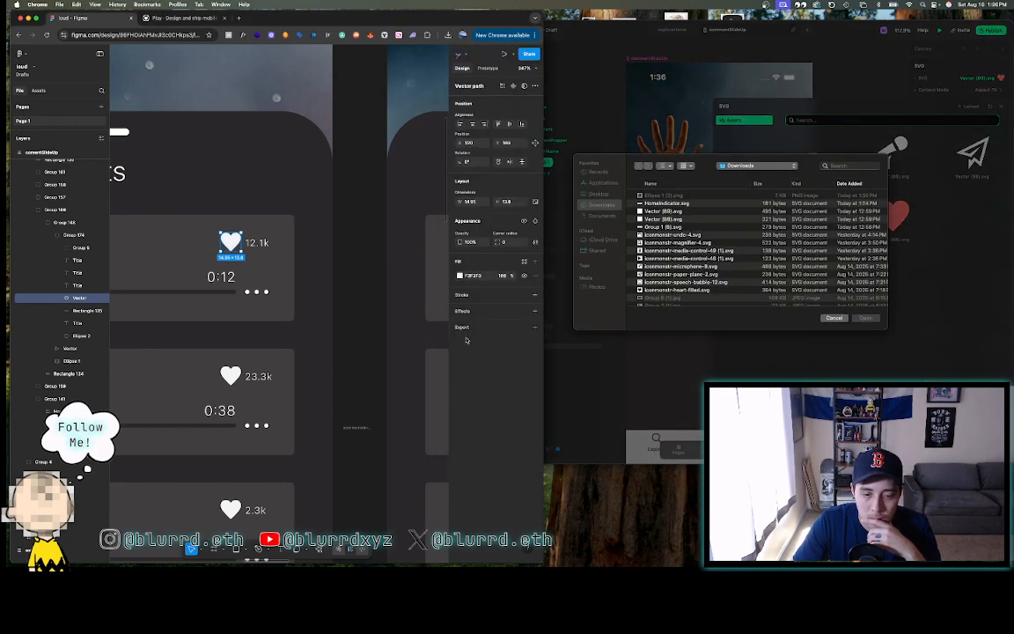
{"action": "left_click", "coordinate": [463, 329]}
{"action": "left_click", "coordinate": [497, 341]}
{"action": "left_click", "coordinate": [493, 359]}
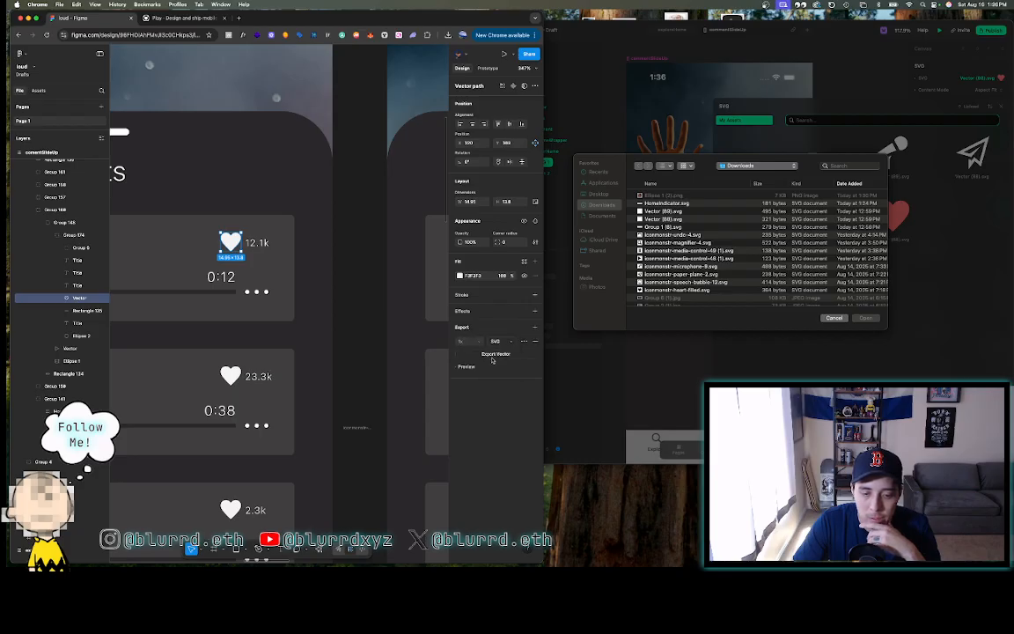
{"action": "left_click", "coordinate": [494, 354]}
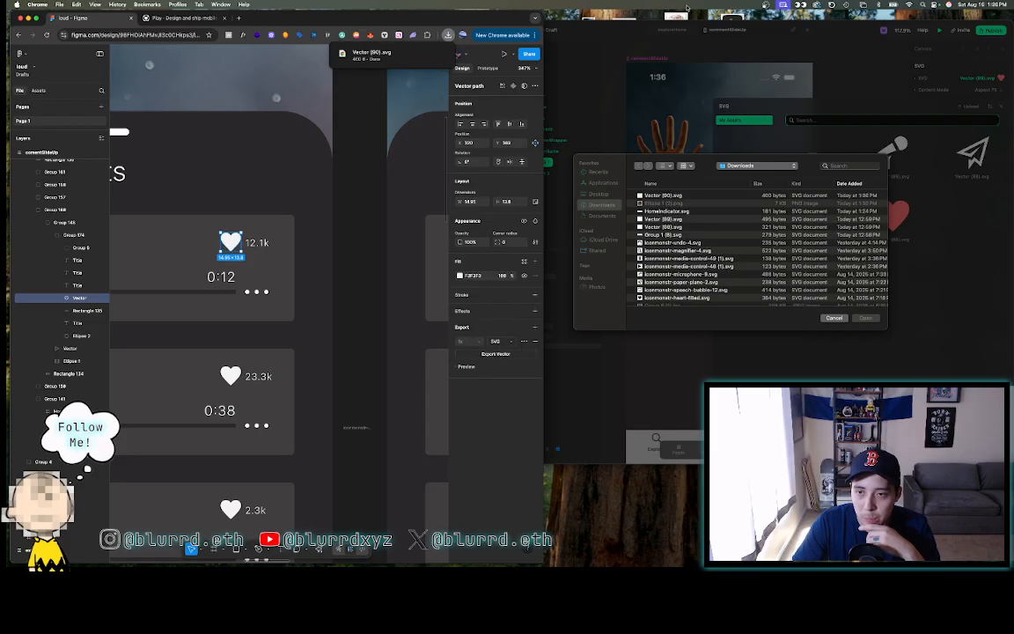
- Upload Vector (90).svg as the comment row's heart icon
{"action": "left_click", "coordinate": [698, 197]}
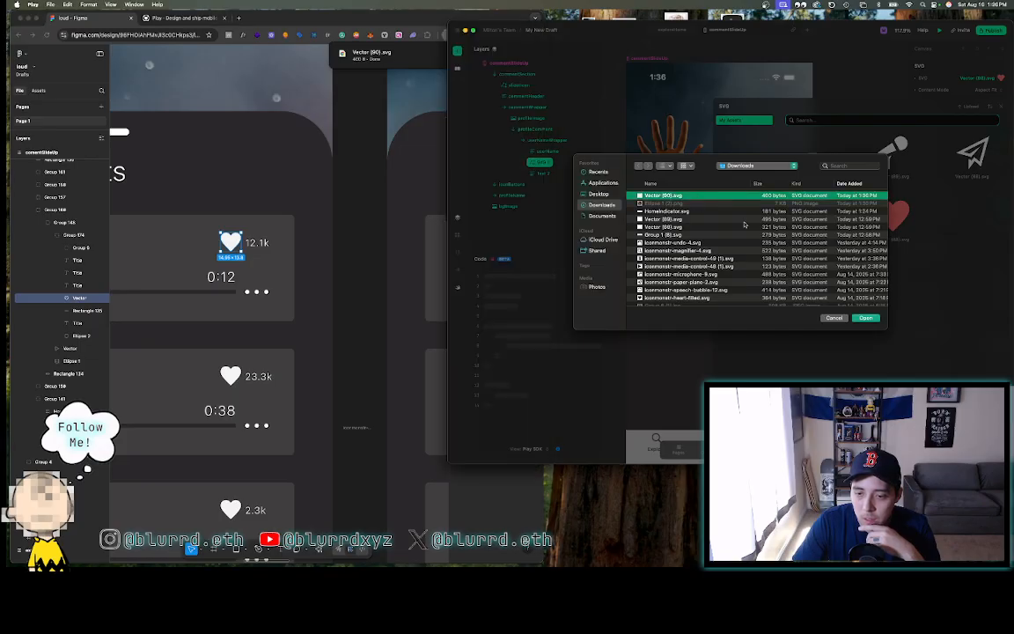
{"action": "left_click", "coordinate": [865, 319]}
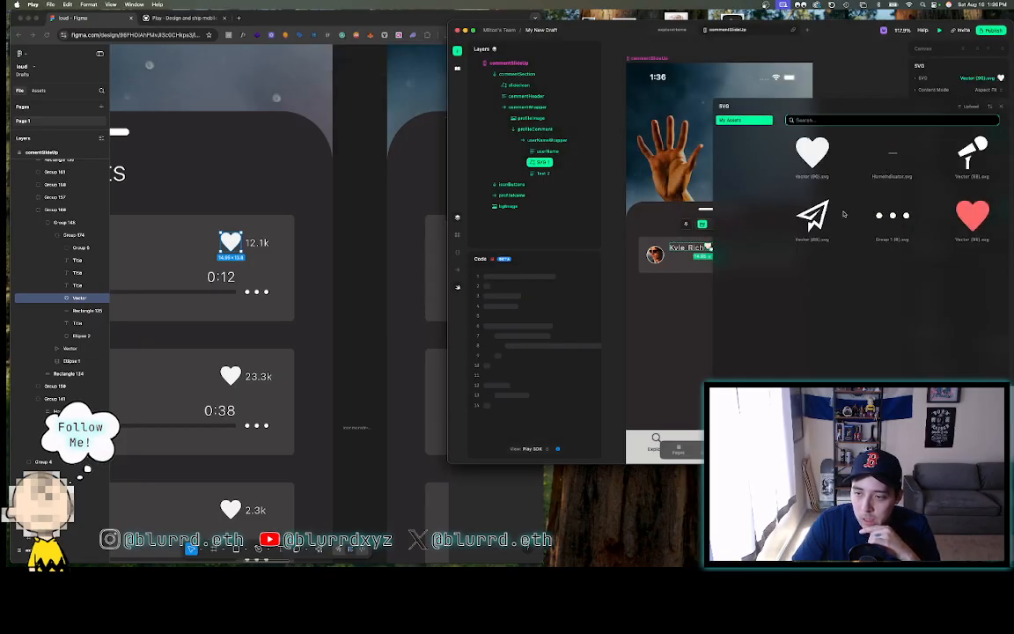
{"action": "left_click", "coordinate": [1001, 106]}
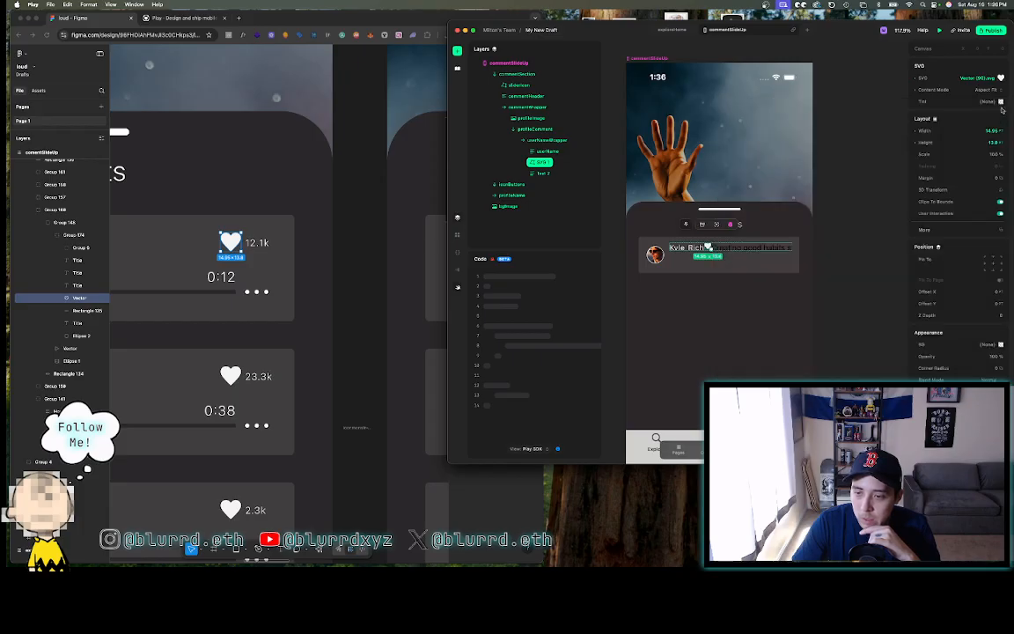
- Select the text beside the heart and compare it with Figma's 12.1k count settings
{"action": "left_click", "coordinate": [729, 249]}
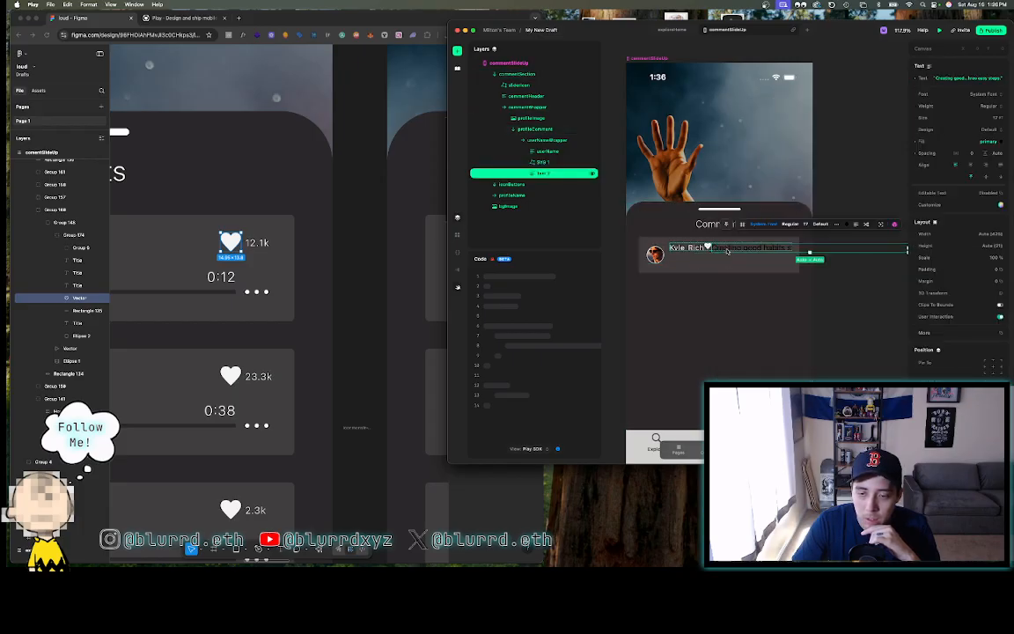
{"action": "left_click", "coordinate": [257, 245]}
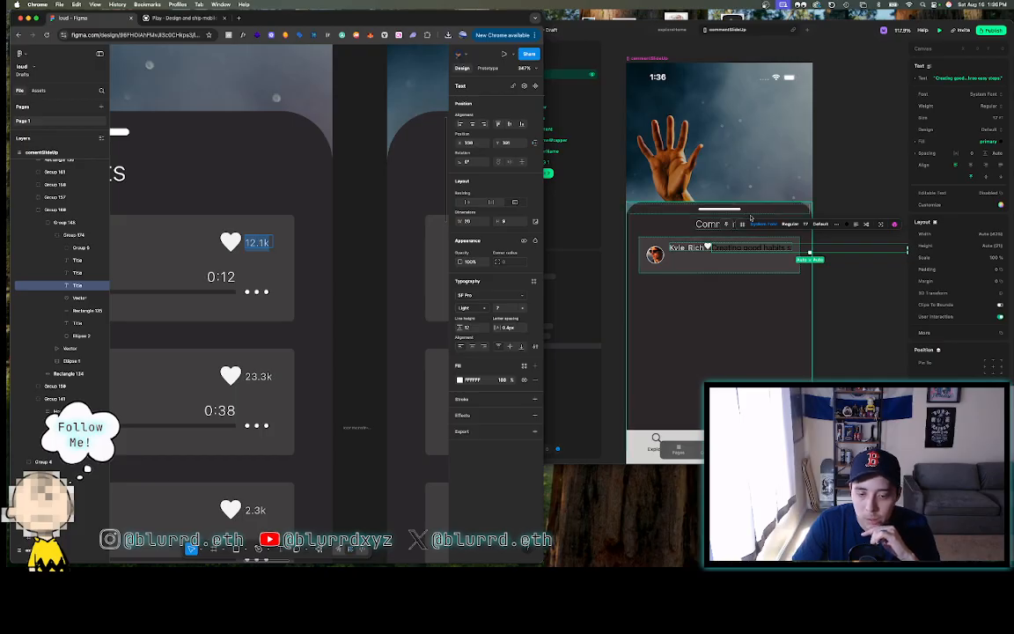
{"action": "left_click", "coordinate": [839, 278]}
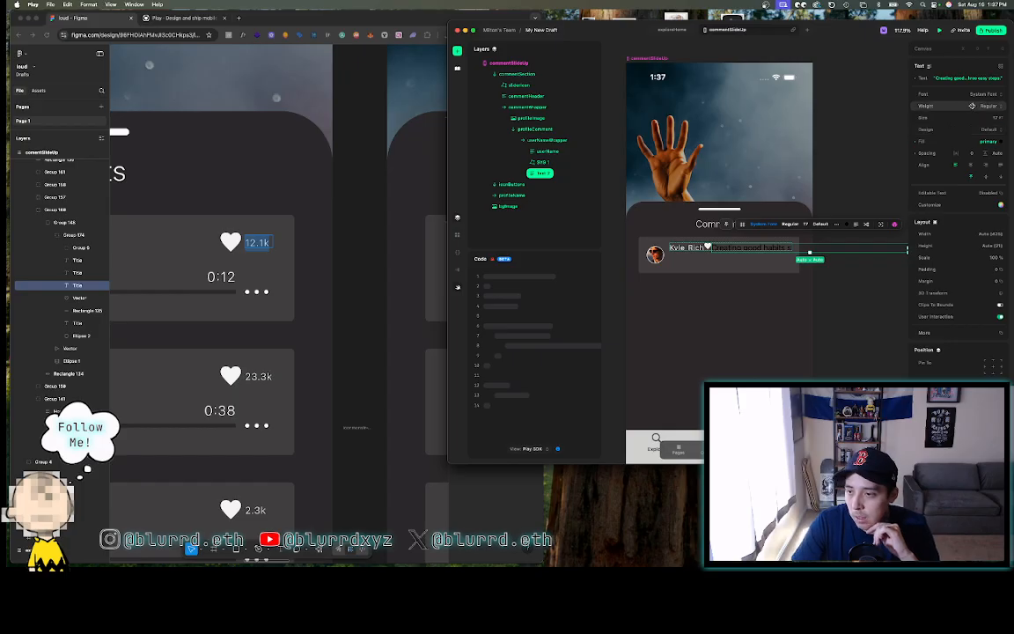
- Style the text as SF Pro Text Light, size 7, line height 12, letter spacing 0.4
{"action": "left_click", "coordinate": [989, 106]}
{"action": "left_click", "coordinate": [991, 107]}
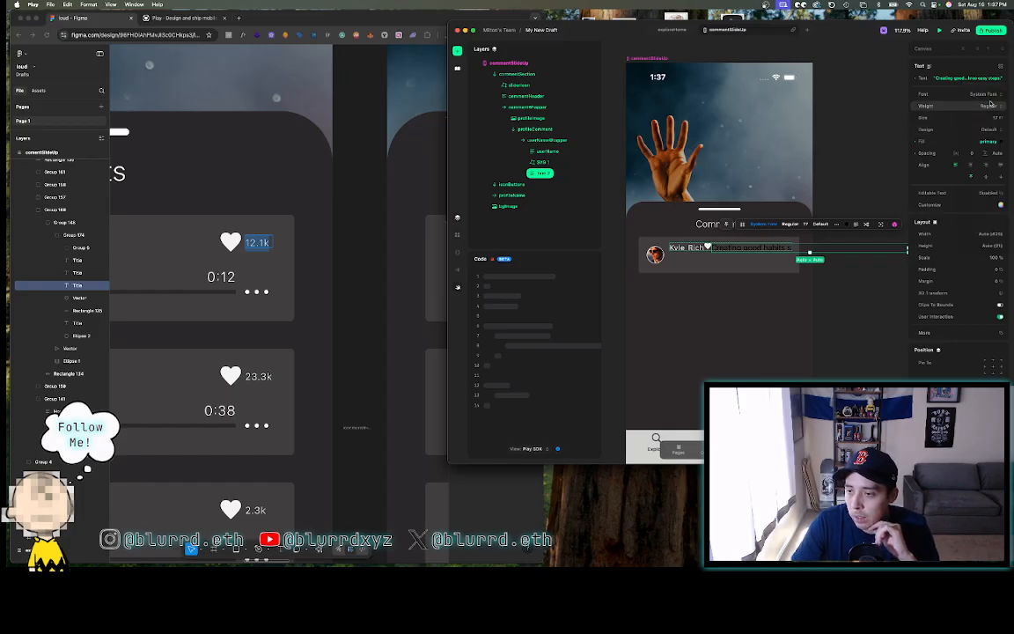
{"action": "left_click", "coordinate": [987, 95]}
{"action": "left_click", "coordinate": [971, 131]}
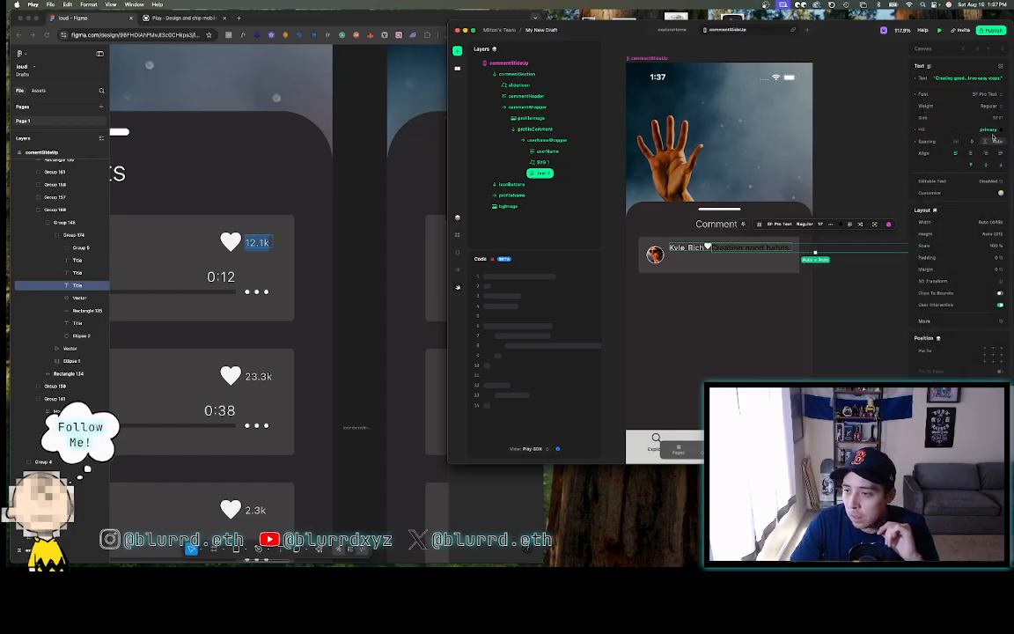
{"action": "left_click", "coordinate": [993, 119]}
{"action": "type", "text": "7"}
{"action": "key", "text": "Return"}
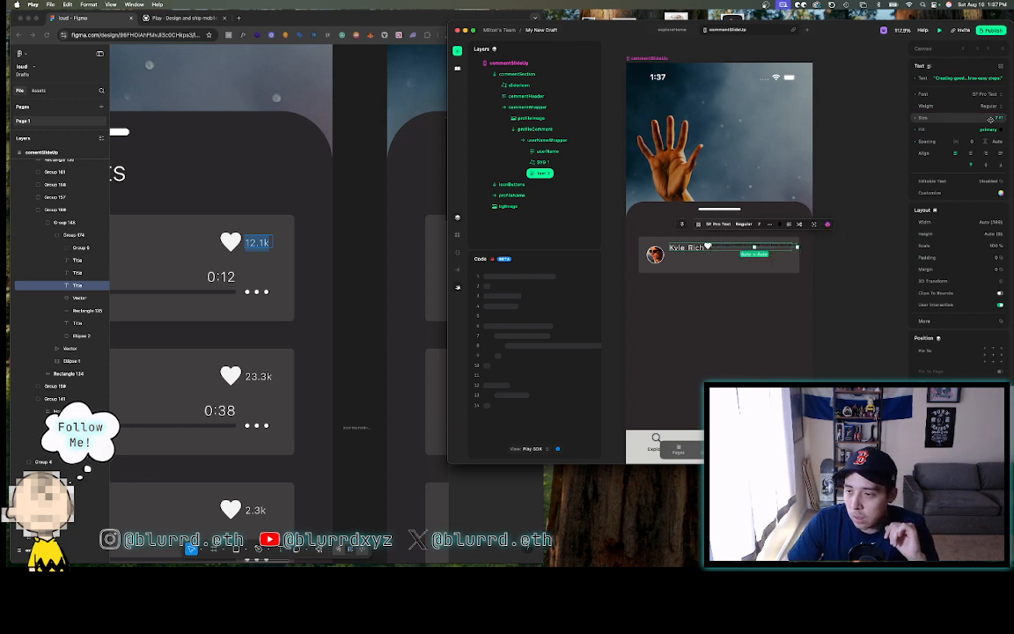
{"action": "left_click", "coordinate": [996, 142]}
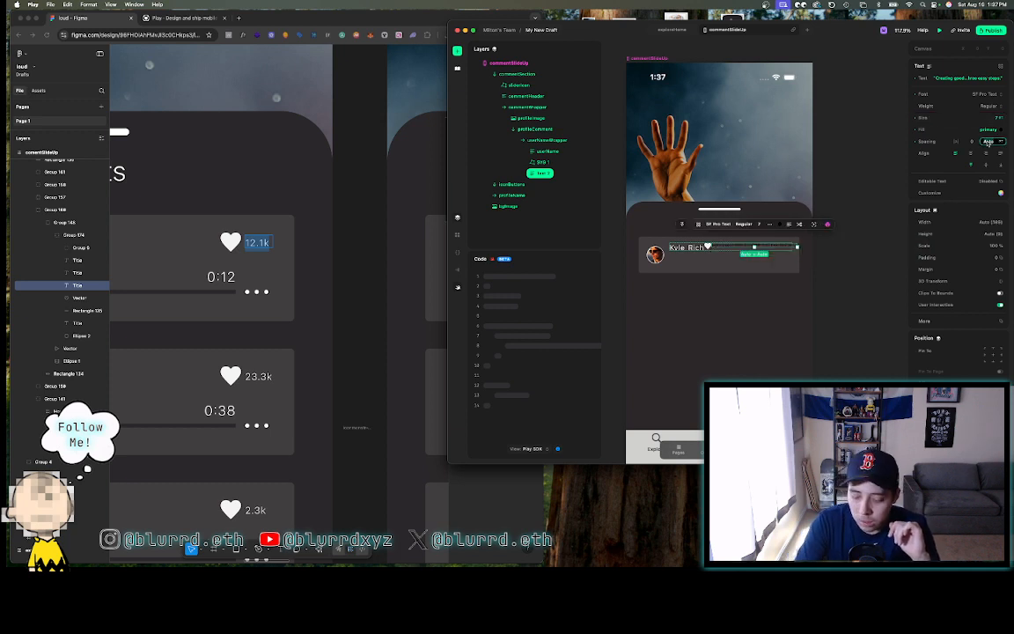
{"action": "type", "text": "12"}
{"action": "left_click", "coordinate": [957, 142]}
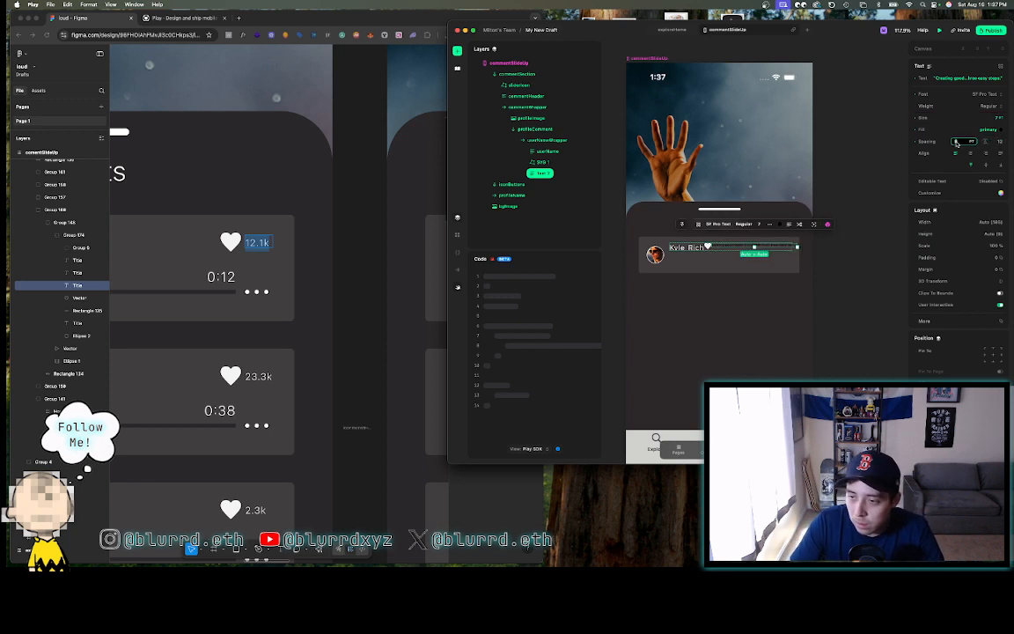
{"action": "type", "text": "0.4"}
{"action": "key", "text": "Return"}
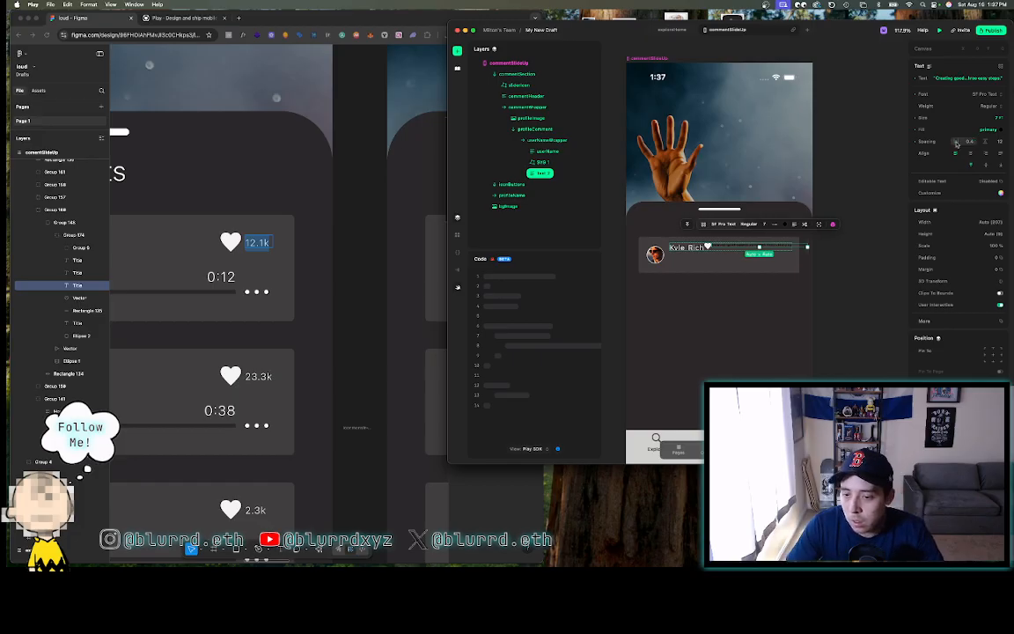
- Give the text a solid #F3F3F3 fill
{"action": "left_click", "coordinate": [723, 248]}
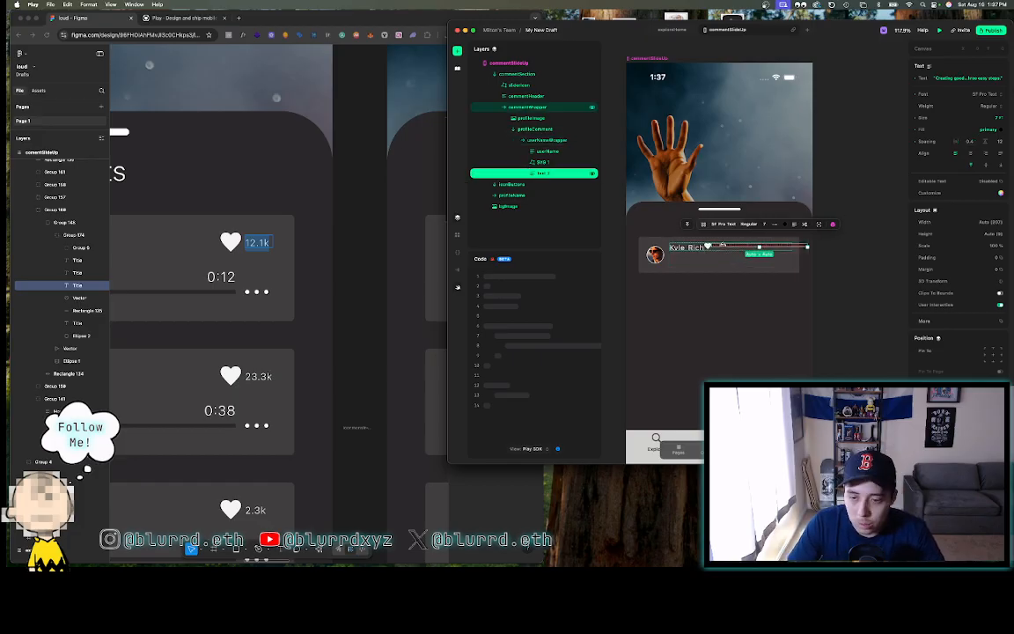
{"action": "left_click", "coordinate": [1002, 130]}
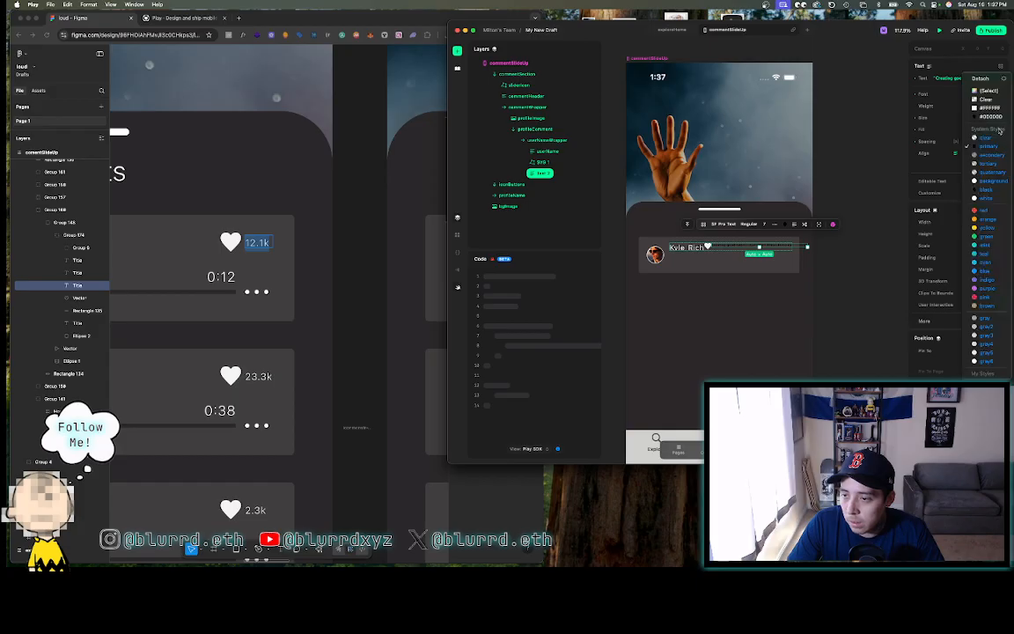
{"action": "left_click", "coordinate": [989, 92]}
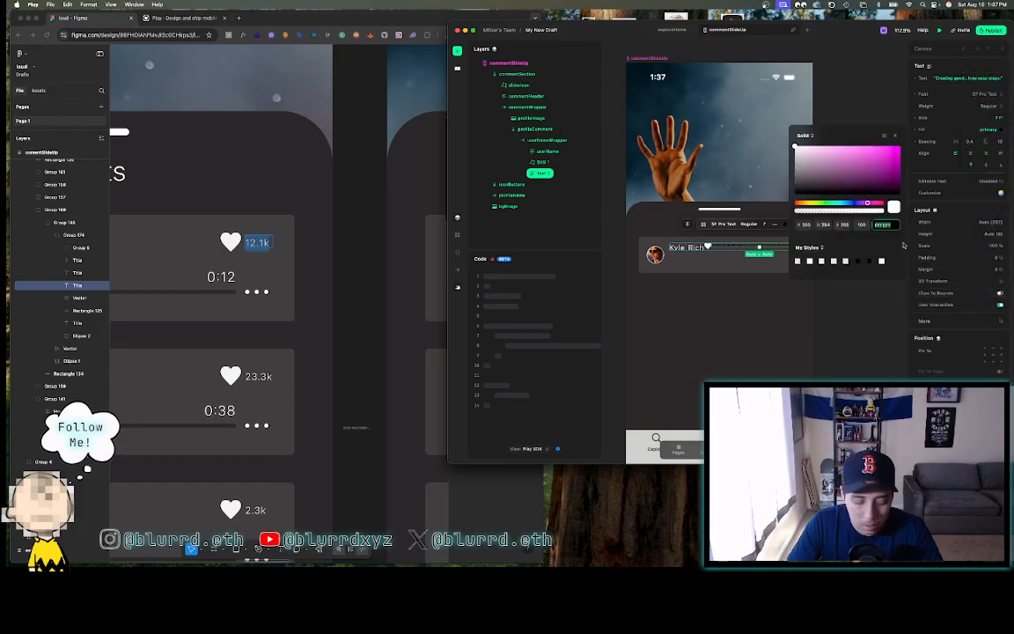
{"action": "key", "text": "Return"}
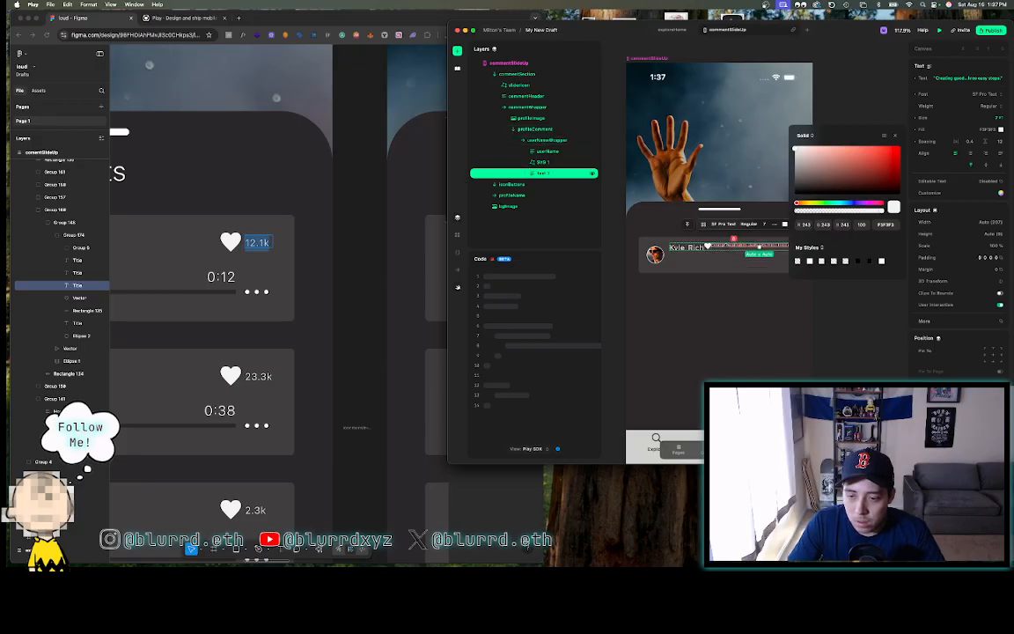
- Replace the text content with the 12.1k like count
{"action": "left_click", "coordinate": [950, 79]}
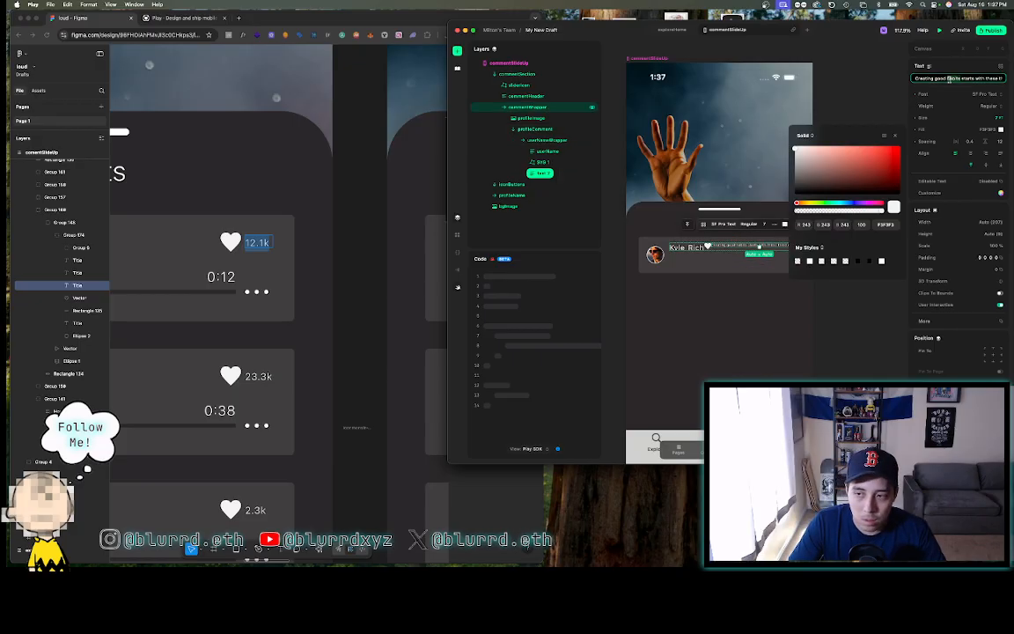
{"action": "key", "text": "super+a"}
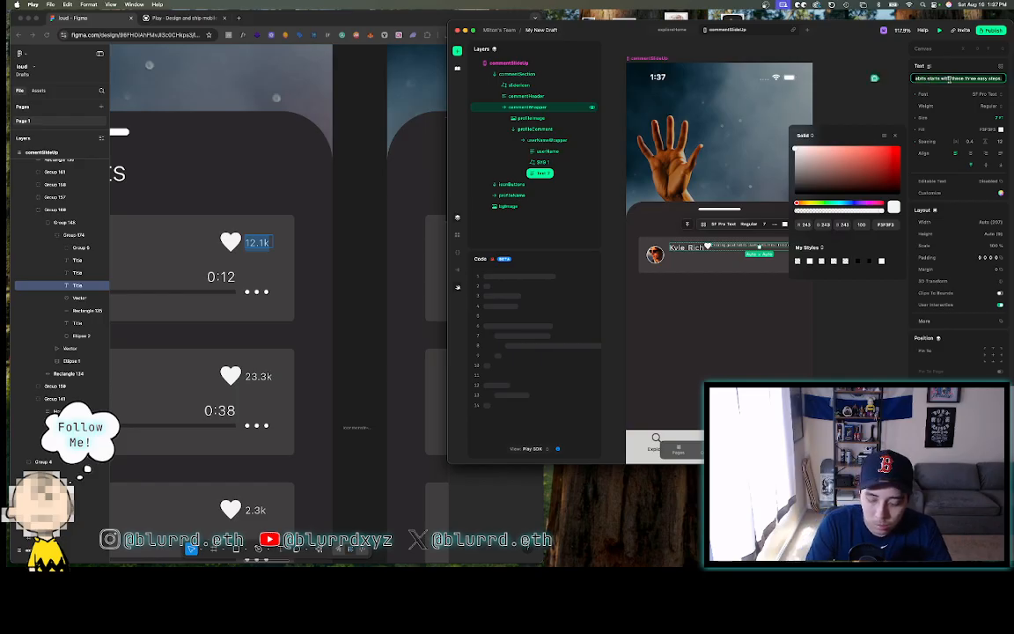
{"action": "type", "text": "12.1k"}
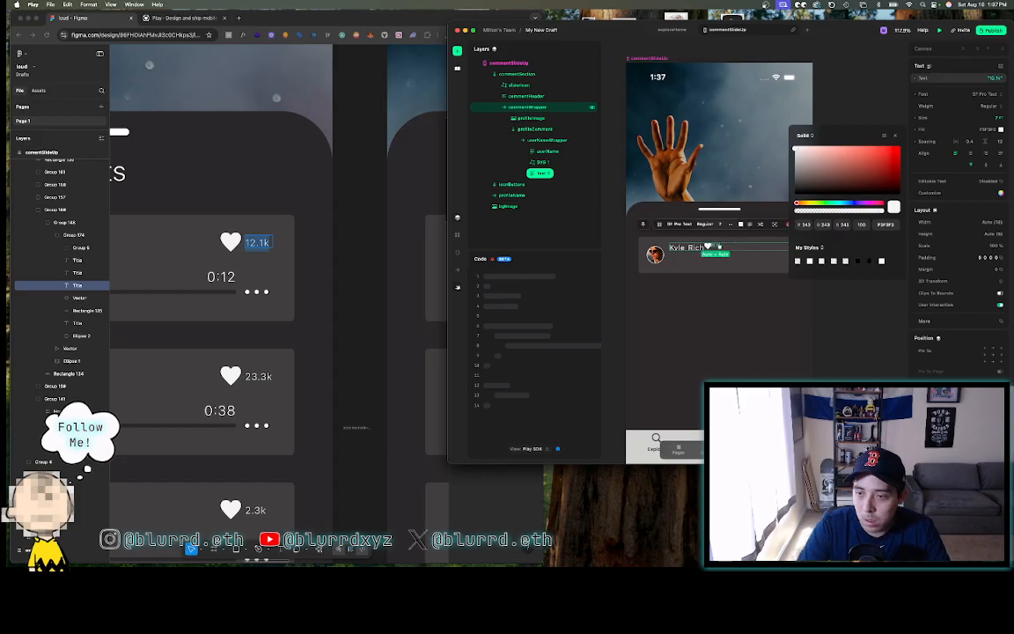
{"action": "left_click", "coordinate": [874, 311]}
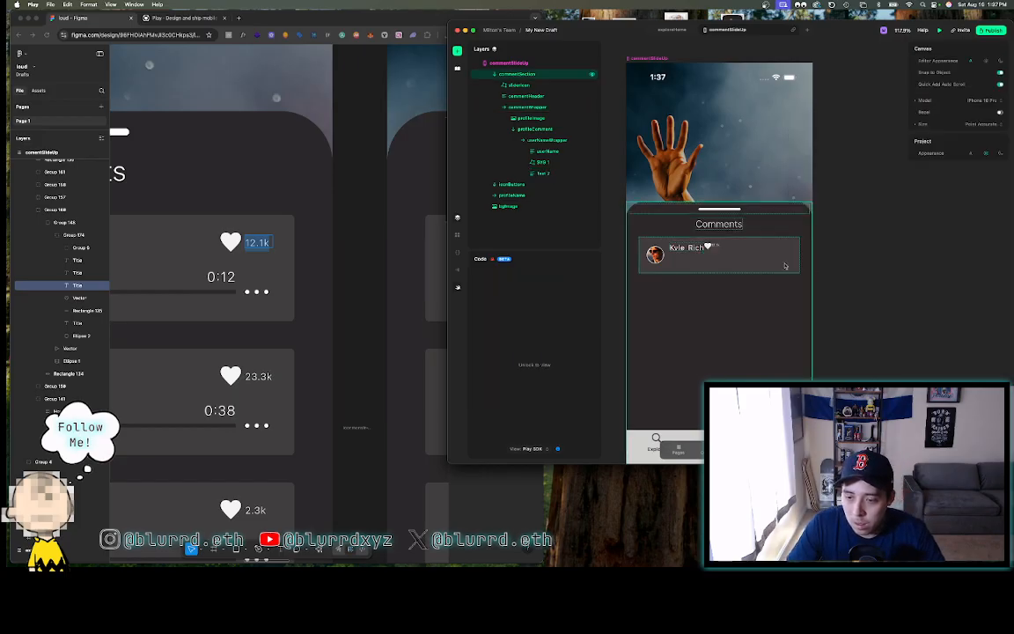
- Select the heart icon and pin it to the row's right-middle edge
{"action": "left_click", "coordinate": [730, 249]}
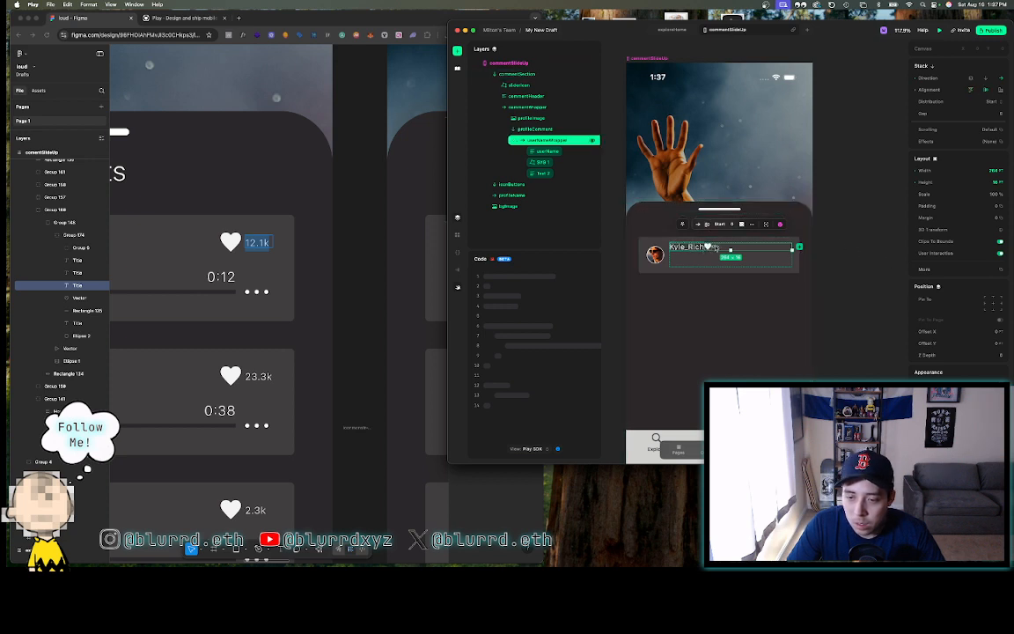
{"action": "left_click", "coordinate": [717, 247]}
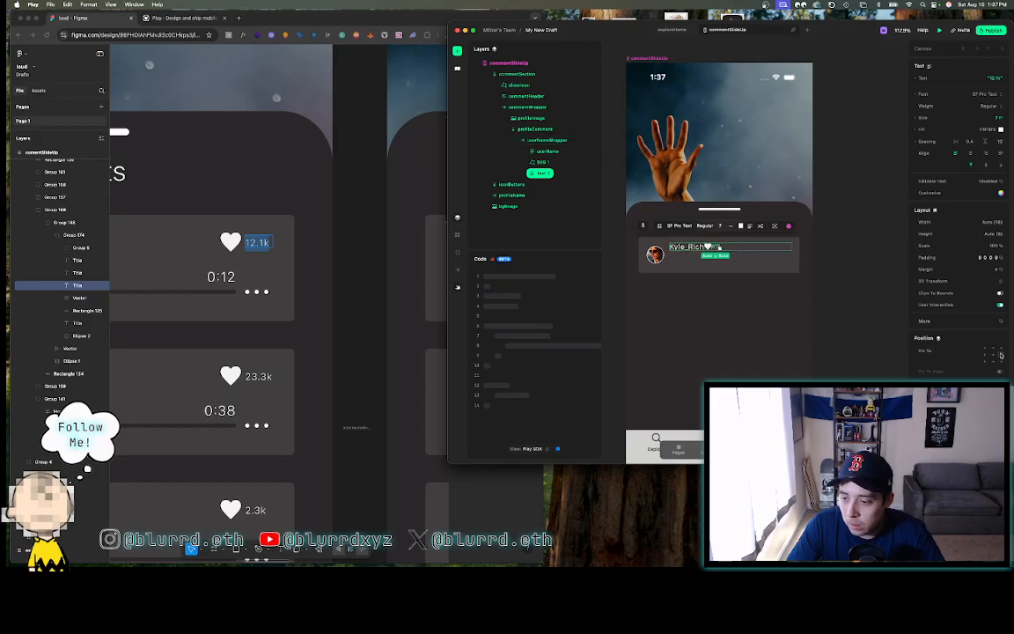
{"action": "left_click", "coordinate": [709, 248]}
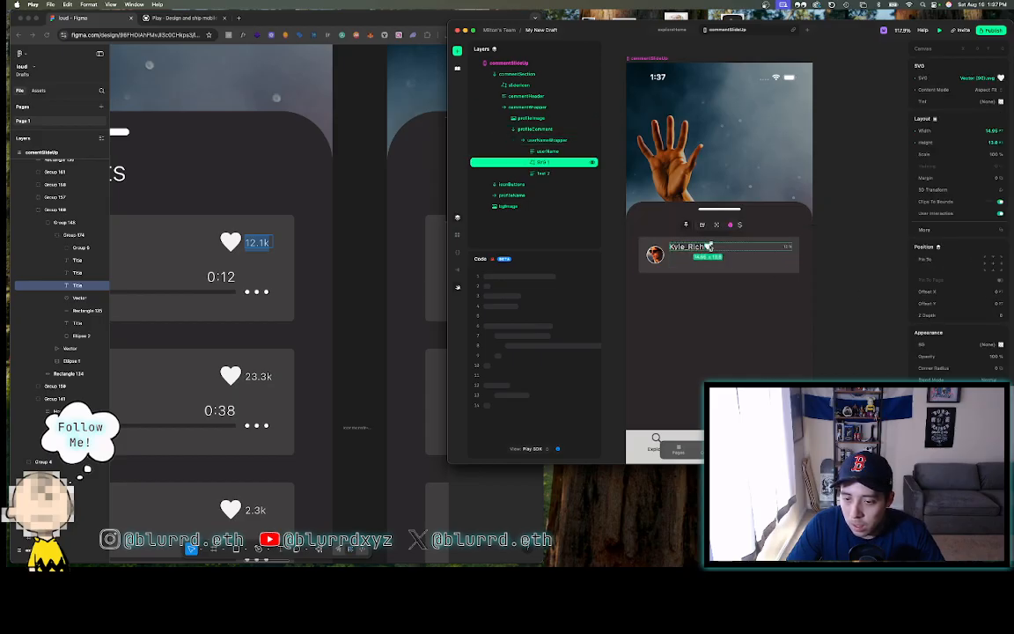
{"action": "left_click", "coordinate": [1000, 264]}
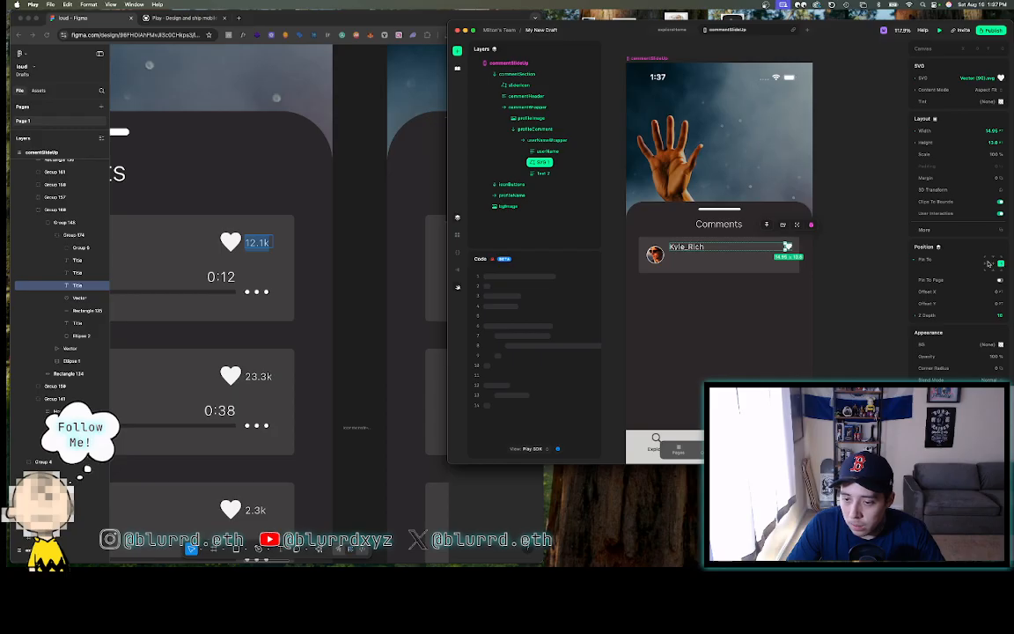
- Inspect the heart vector, 12.1k count and card background in the Figma design
{"action": "left_click", "coordinate": [244, 229]}
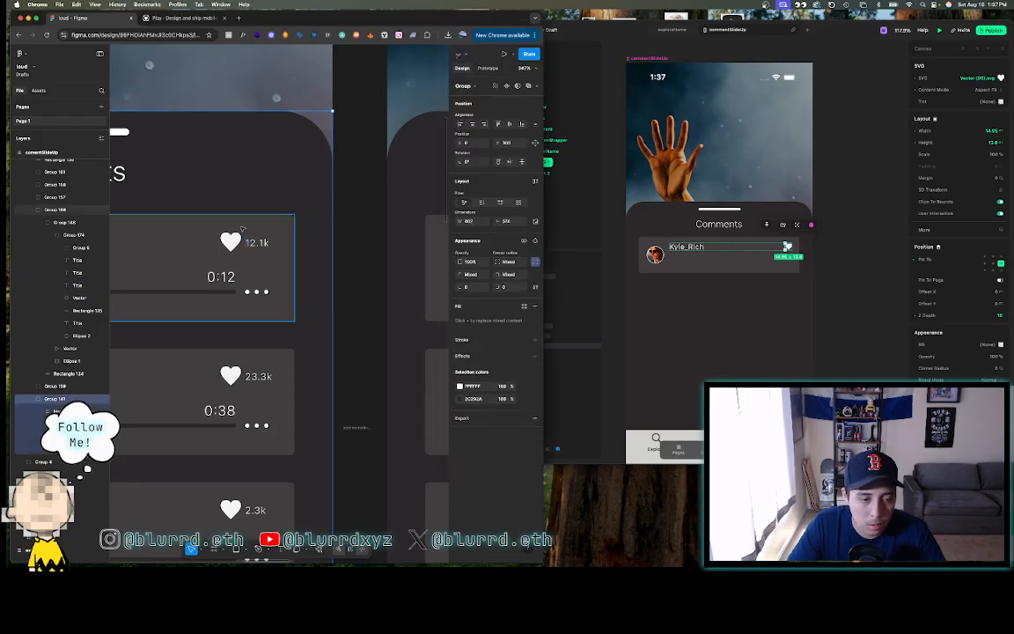
{"action": "double_click", "coordinate": [231, 244]}
{"action": "double_click", "coordinate": [230, 243]}
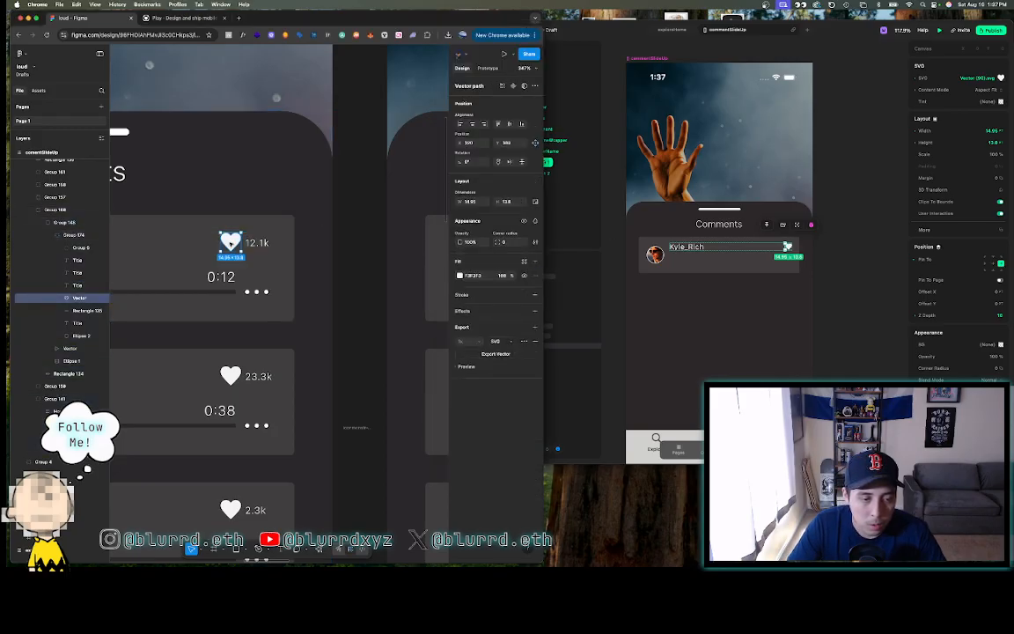
{"action": "scroll", "coordinate": [230, 244], "scroll_direction": "up", "scroll_amount": 5}
{"action": "left_click", "coordinate": [287, 244], "text": "shift"}
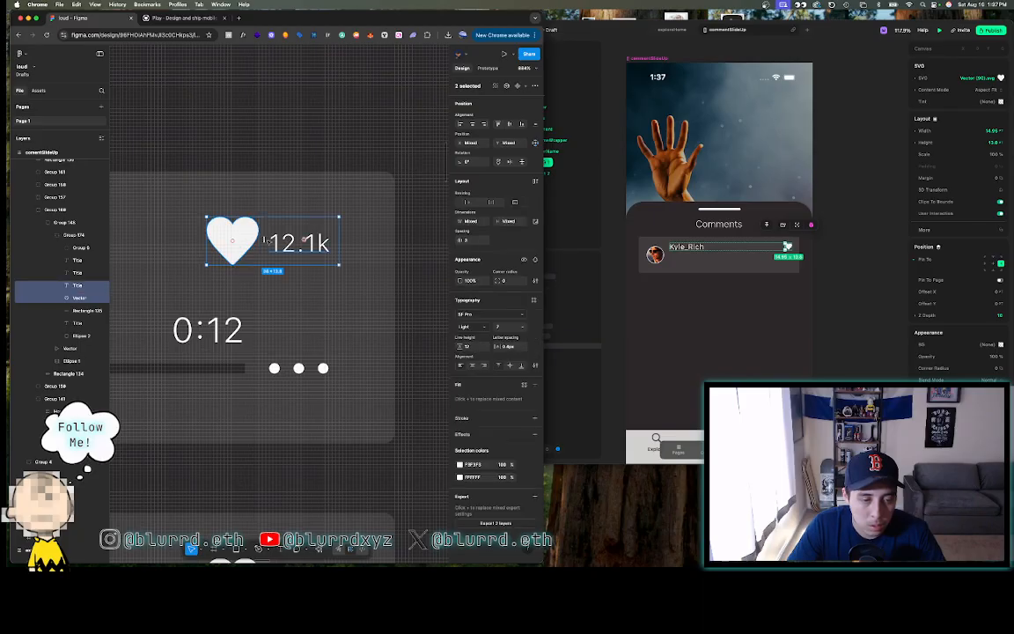
{"action": "left_click", "coordinate": [418, 246]}
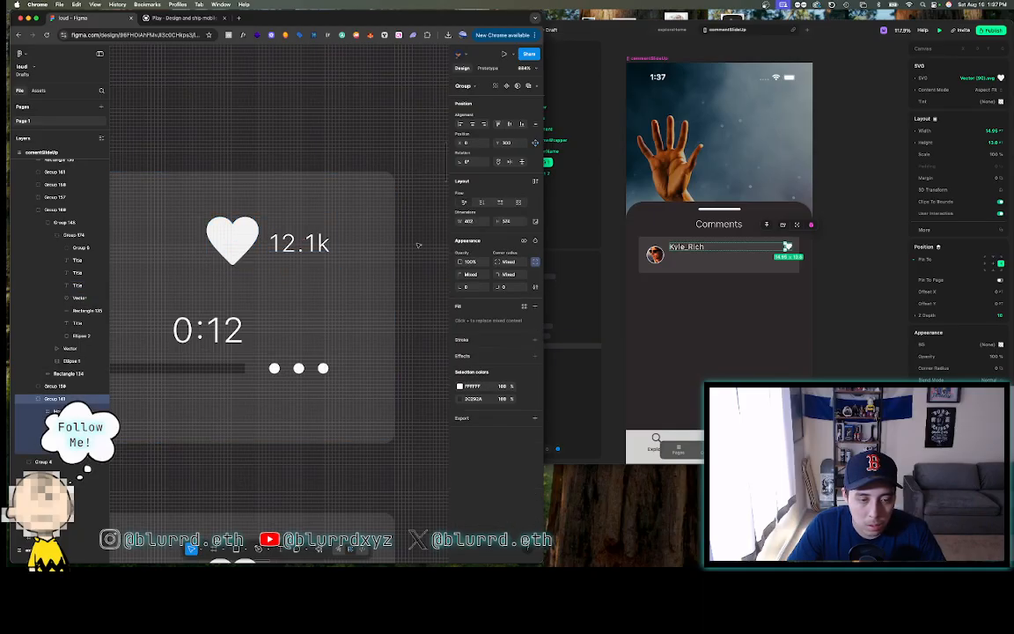
{"action": "scroll", "coordinate": [419, 245], "scroll_direction": "down", "scroll_amount": 3}
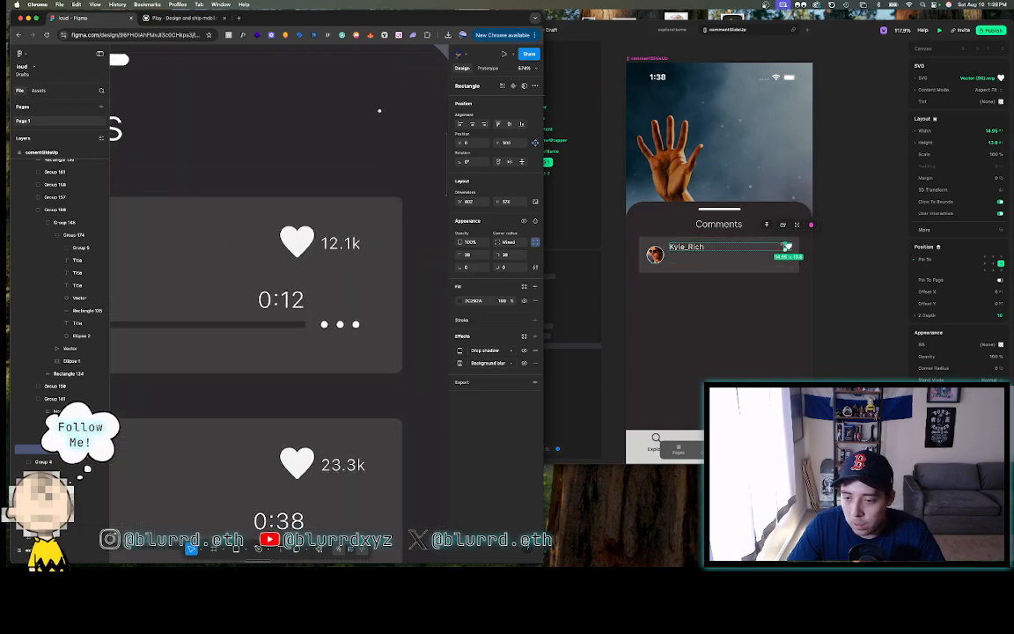
{"action": "left_click", "coordinate": [559, 166]}
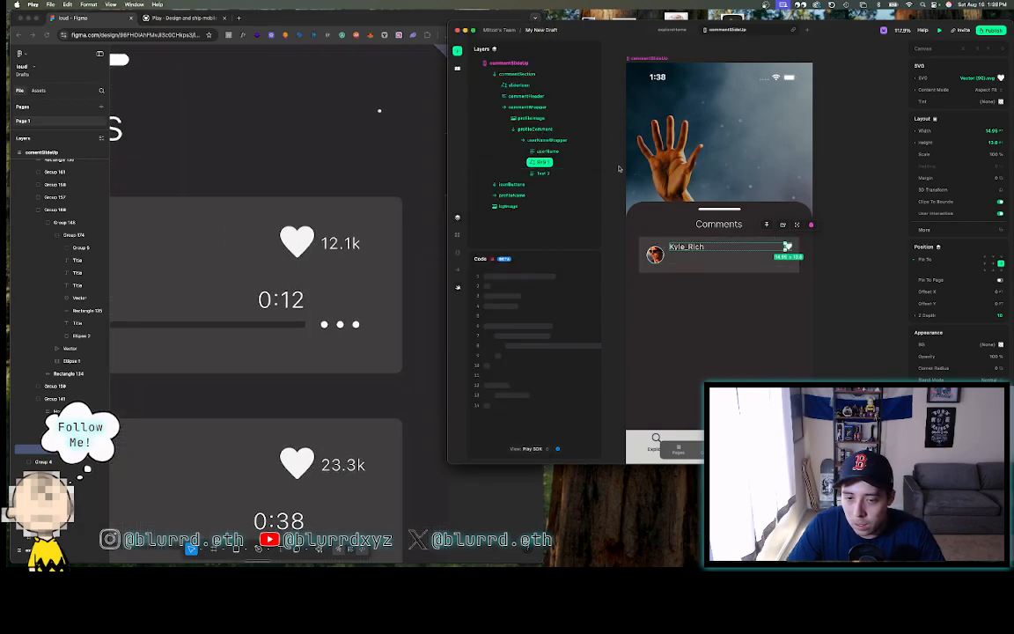
- Rename the SVG 1 layer to heartNotLiked and Text 2 to likesNumber
{"action": "double_click", "coordinate": [546, 163]}
{"action": "type", "text": "he"}
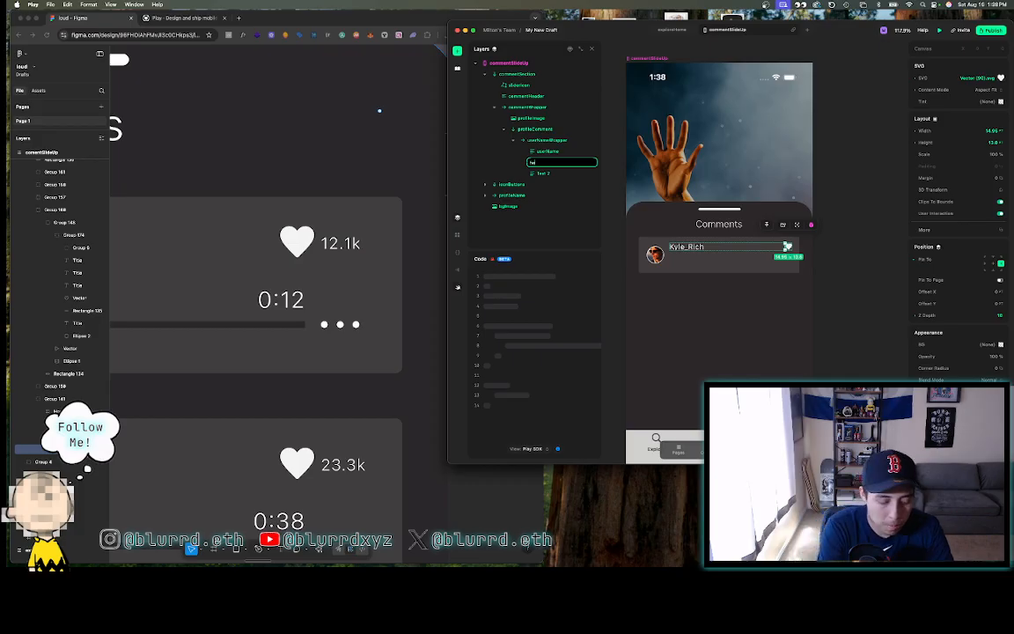
{"action": "type", "text": "artNotLi"}
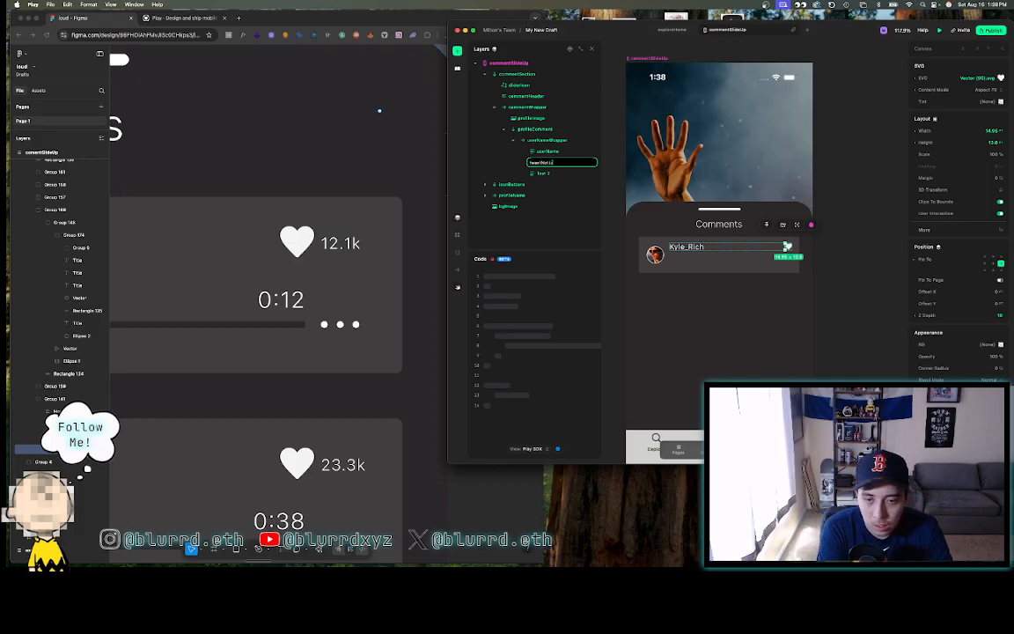
{"action": "type", "text": "ked"}
{"action": "key", "text": "Return"}
{"action": "left_click", "coordinate": [544, 173]}
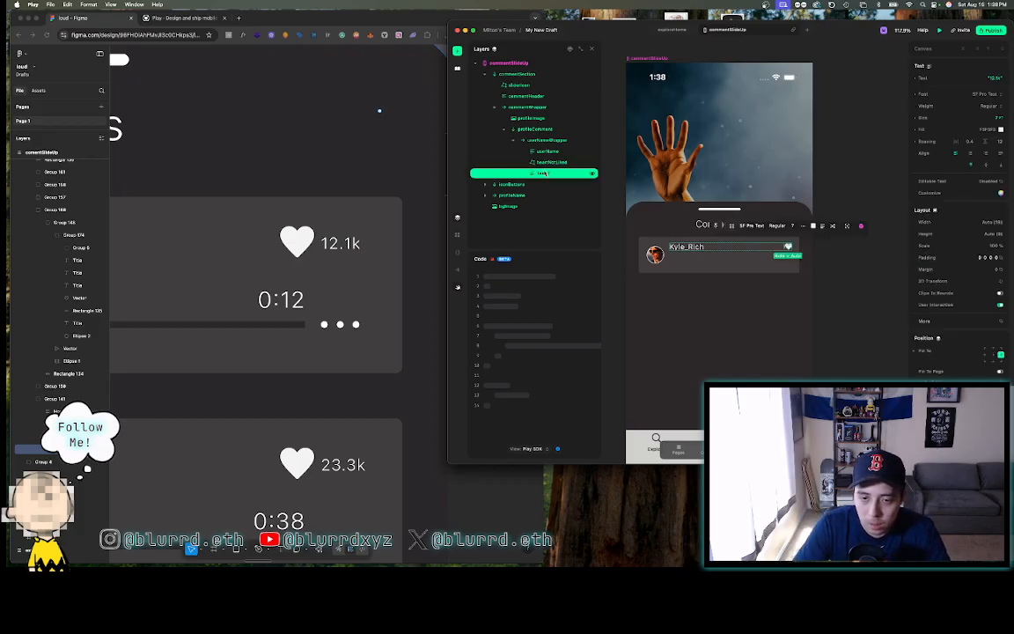
{"action": "double_click", "coordinate": [544, 174]}
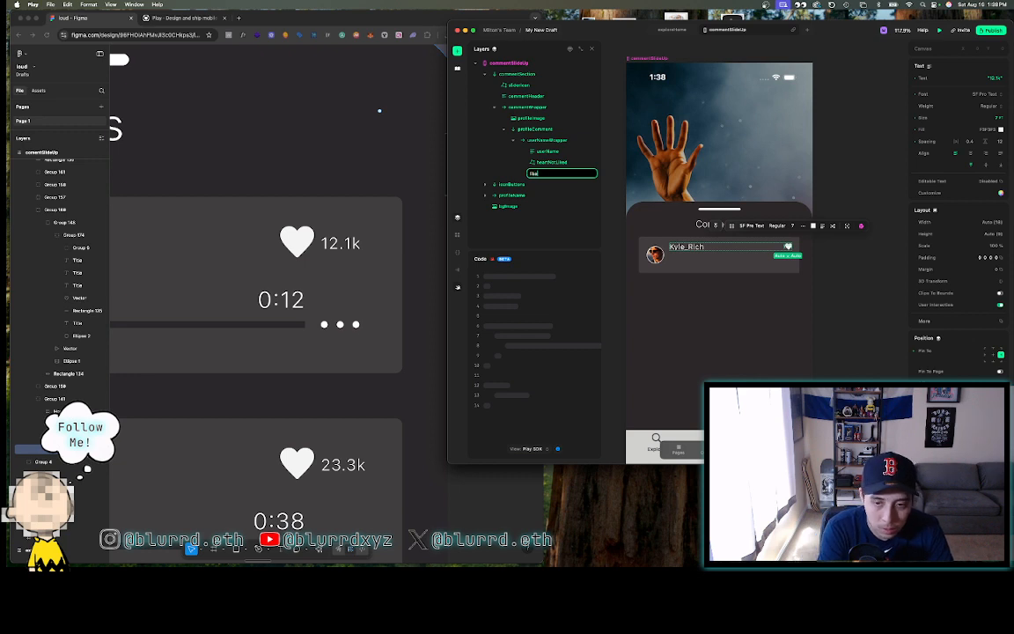
{"action": "type", "text": "likesNumber"}
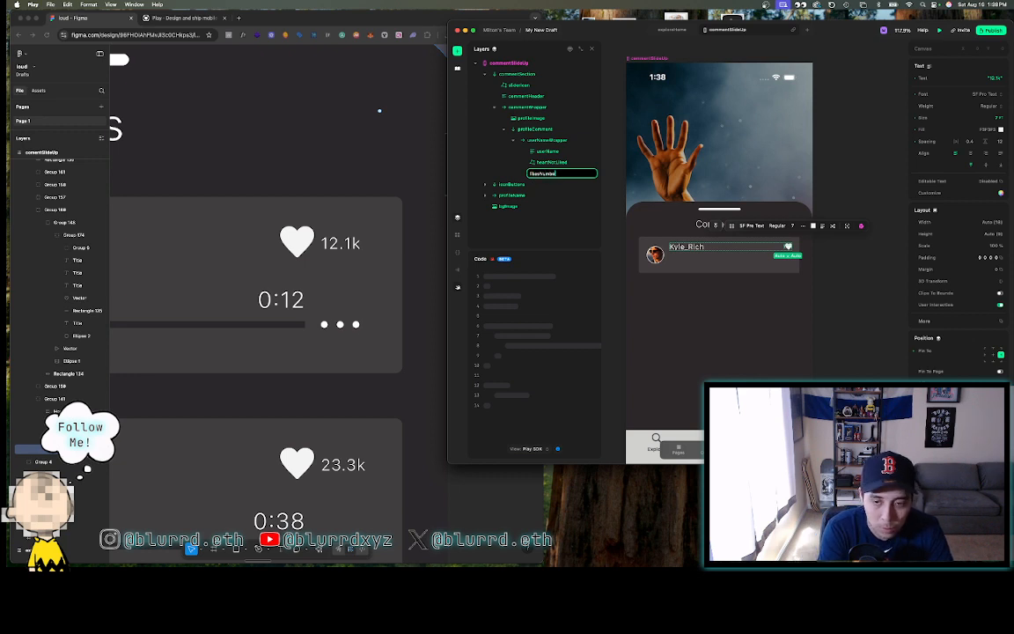
{"action": "key", "text": "Return"}
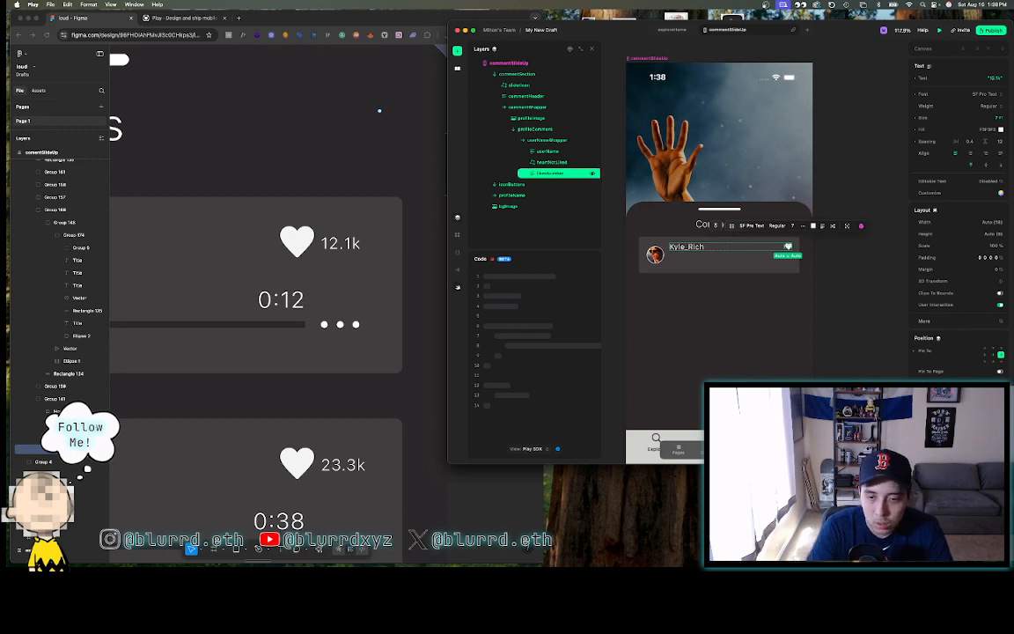
- Draw a thin measuring rectangle in Figma beside the heart toward the card edge
{"action": "left_click", "coordinate": [567, 161]}
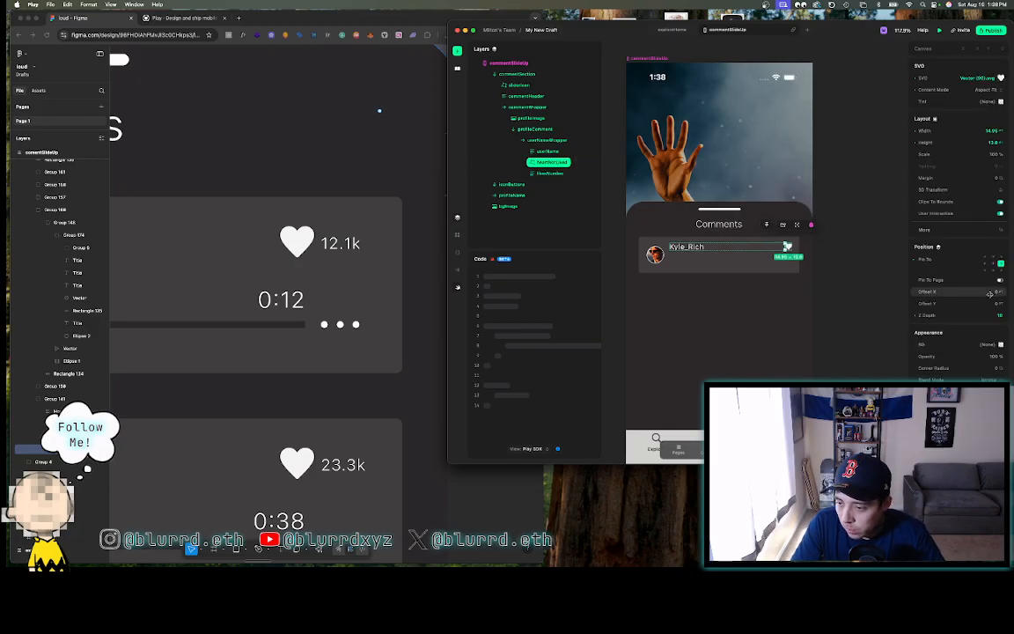
{"action": "left_click", "coordinate": [431, 267]}
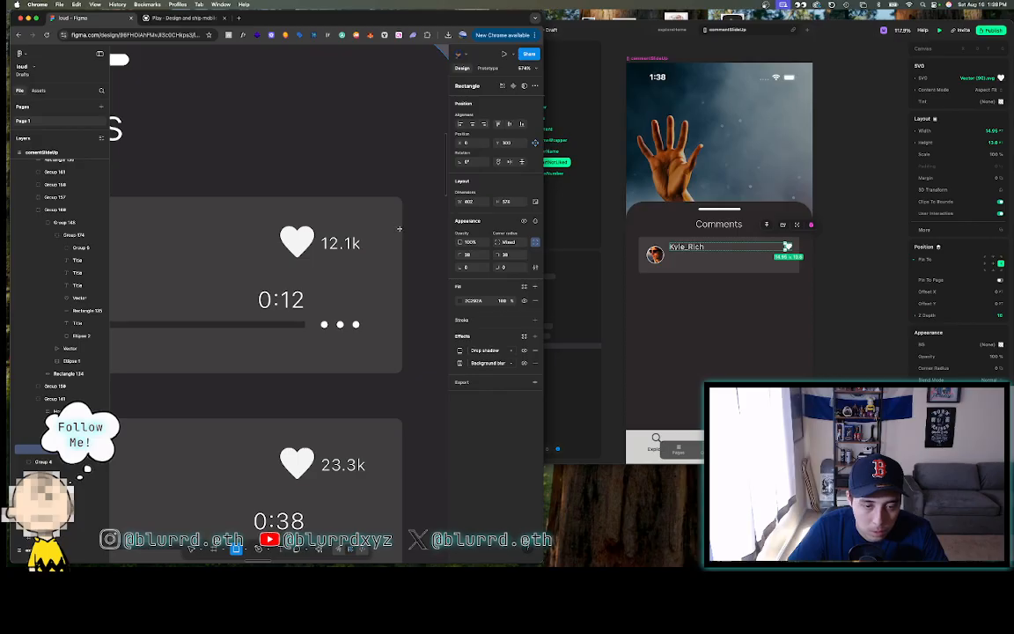
{"action": "mouse_move", "coordinate": [401, 233]}
{"action": "left_mouse_down"}
{"action": "mouse_move", "coordinate": [298, 233]}
{"action": "mouse_move", "coordinate": [314, 234]}
{"action": "left_mouse_up"}
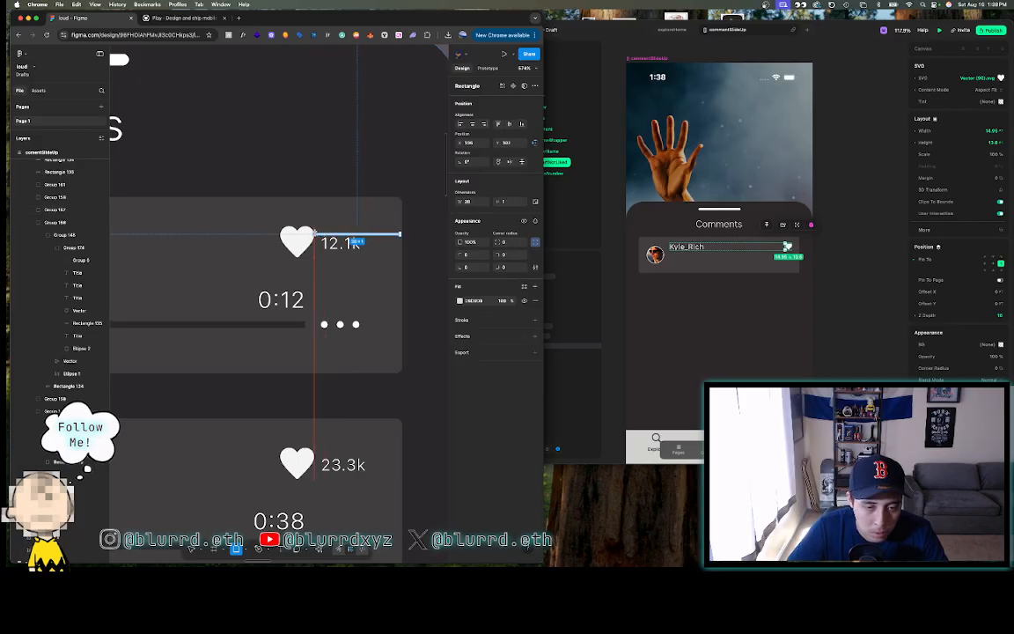
- Stretch Figma's measuring rectangle from the heart to the card's right edge to read the gap
{"action": "scroll", "coordinate": [394, 237], "scroll_direction": "up", "scroll_amount": 5}
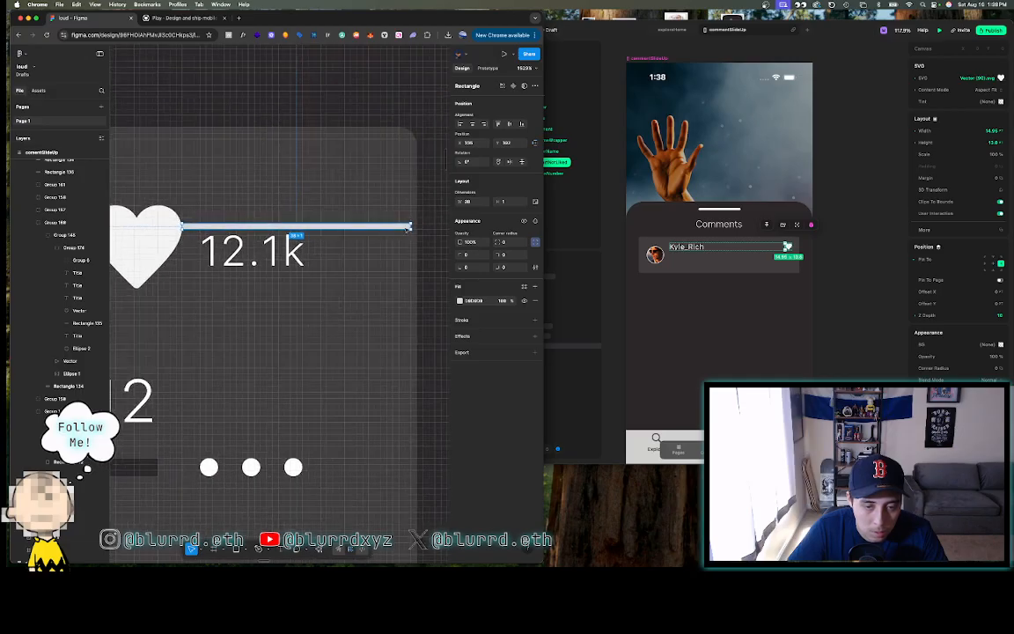
{"action": "left_click_drag", "start_coordinate": [410, 226], "coordinate": [418, 226]}
{"action": "scroll", "coordinate": [417, 227], "scroll_direction": "down", "scroll_amount": 3}
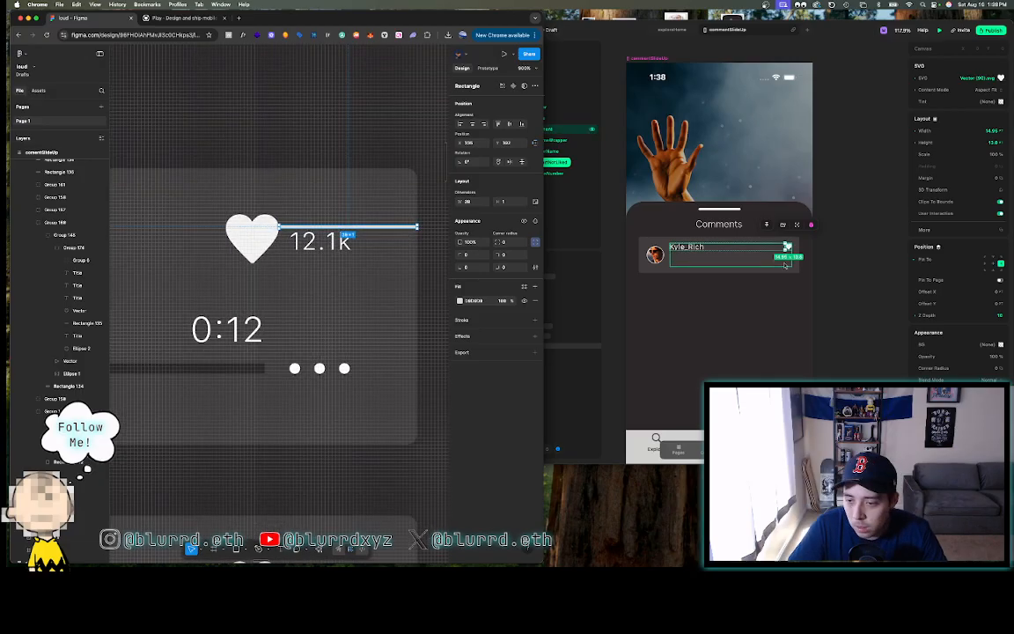
{"action": "left_click", "coordinate": [729, 229]}
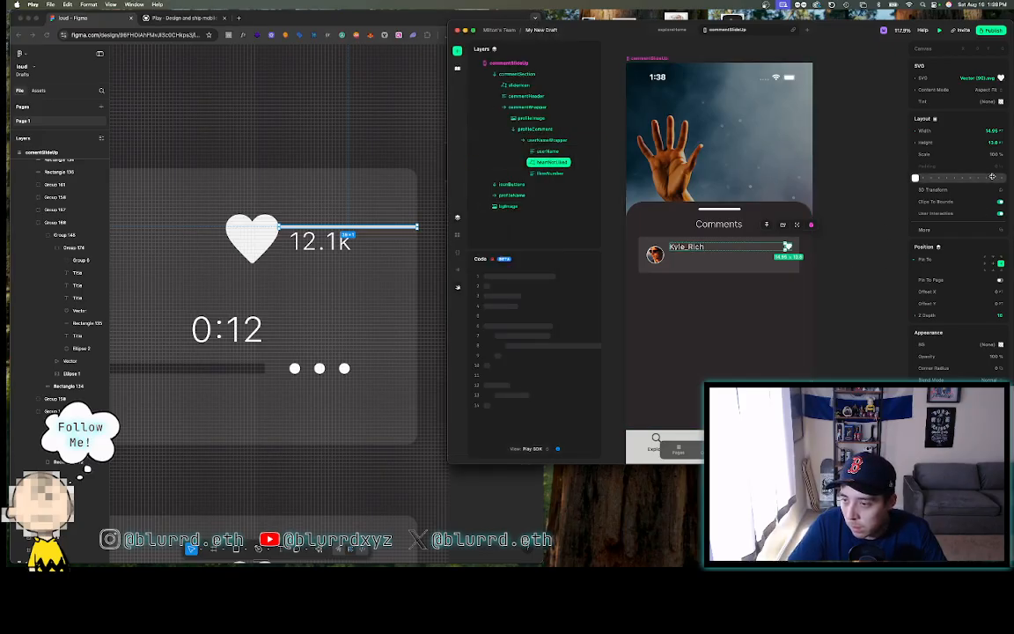
- Adjust the heart's right margin, trying 39 and 19 before settling near 20
{"action": "left_click", "coordinate": [933, 177]}
{"action": "left_click", "coordinate": [872, 207]}
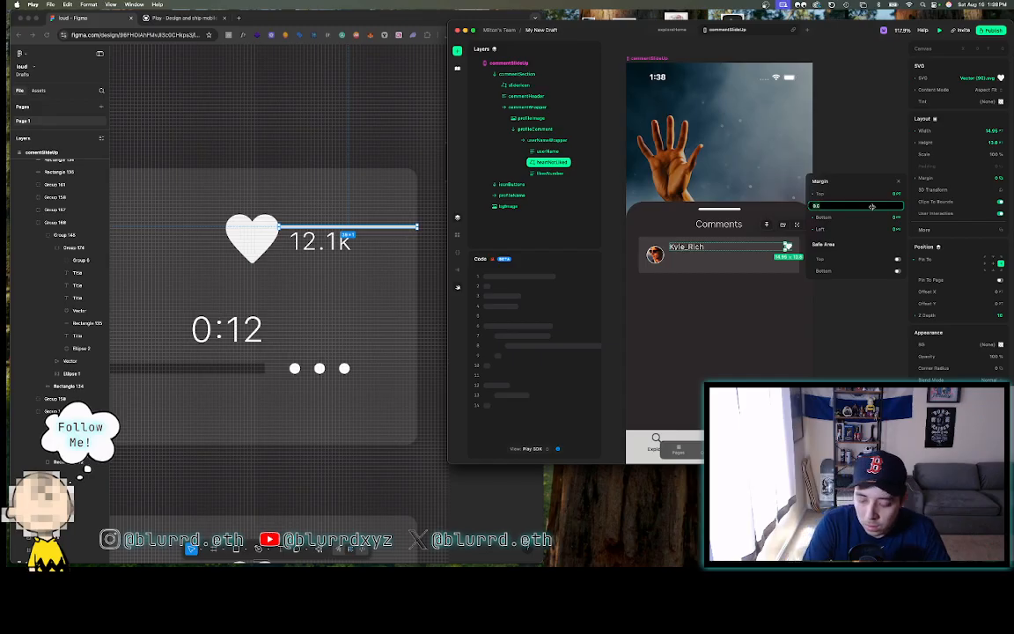
{"action": "type", "text": "39"}
{"action": "key", "text": "Return"}
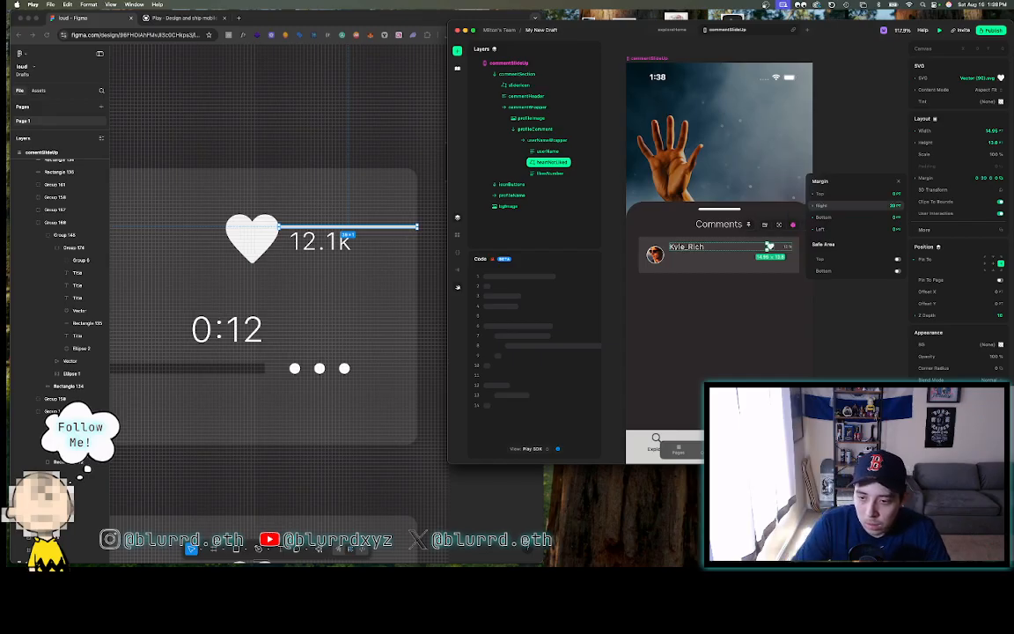
{"action": "left_click", "coordinate": [864, 208]}
{"action": "type", "text": "19"}
{"action": "key", "text": "Return"}
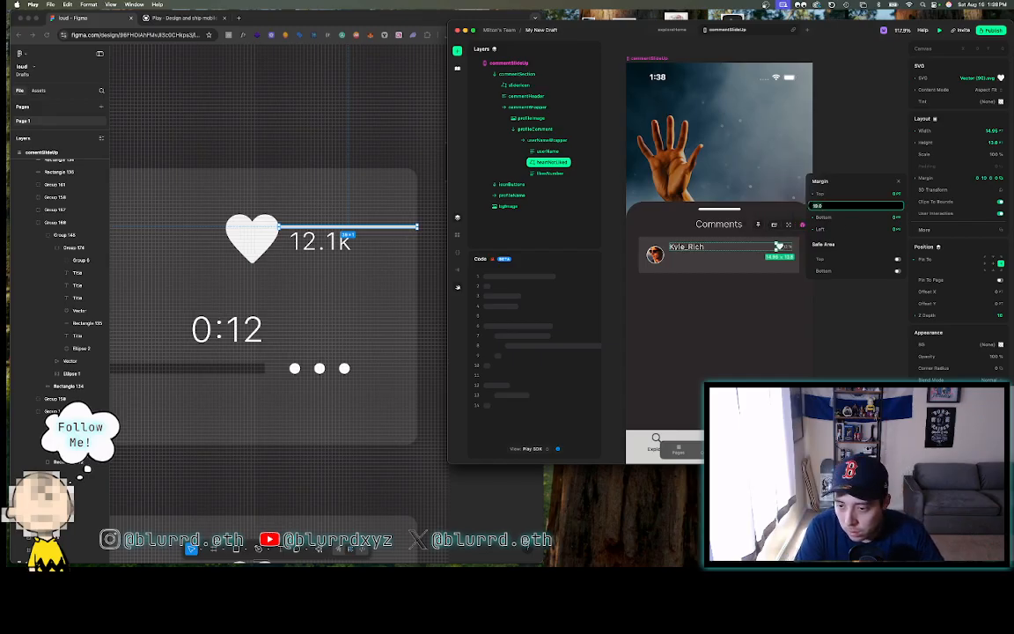
{"action": "scroll", "coordinate": [778, 246], "scroll_direction": "up", "scroll_amount": 5}
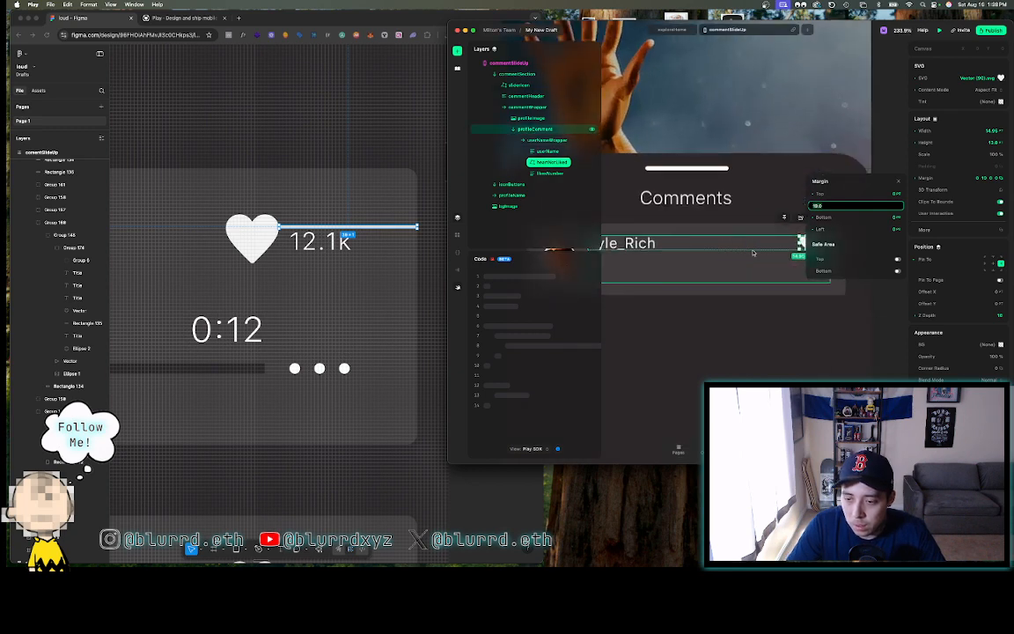
{"action": "key", "text": "shift+2"}
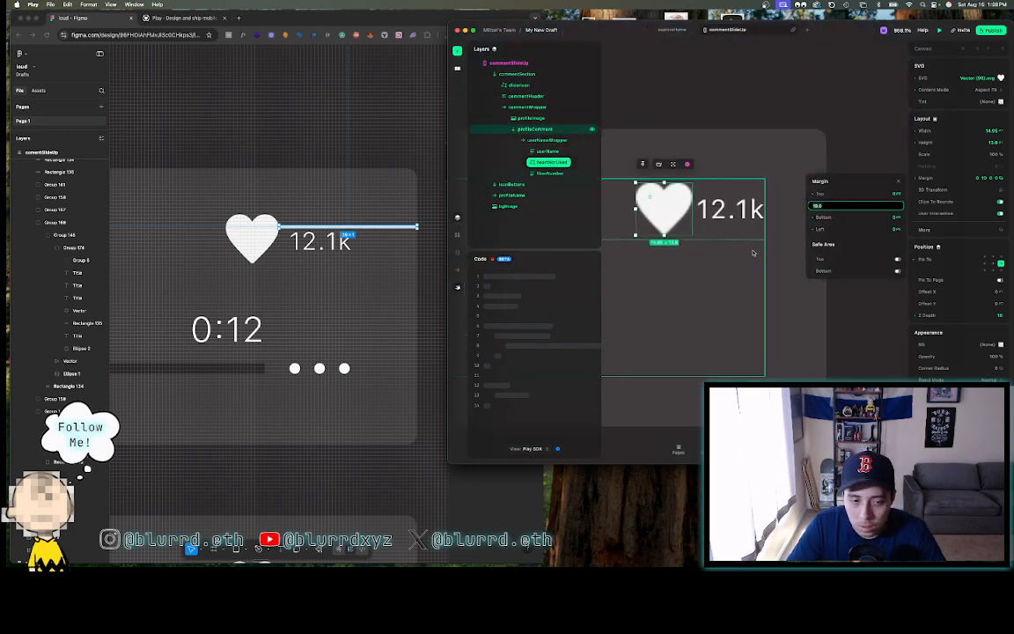
{"action": "key", "text": "Down"}
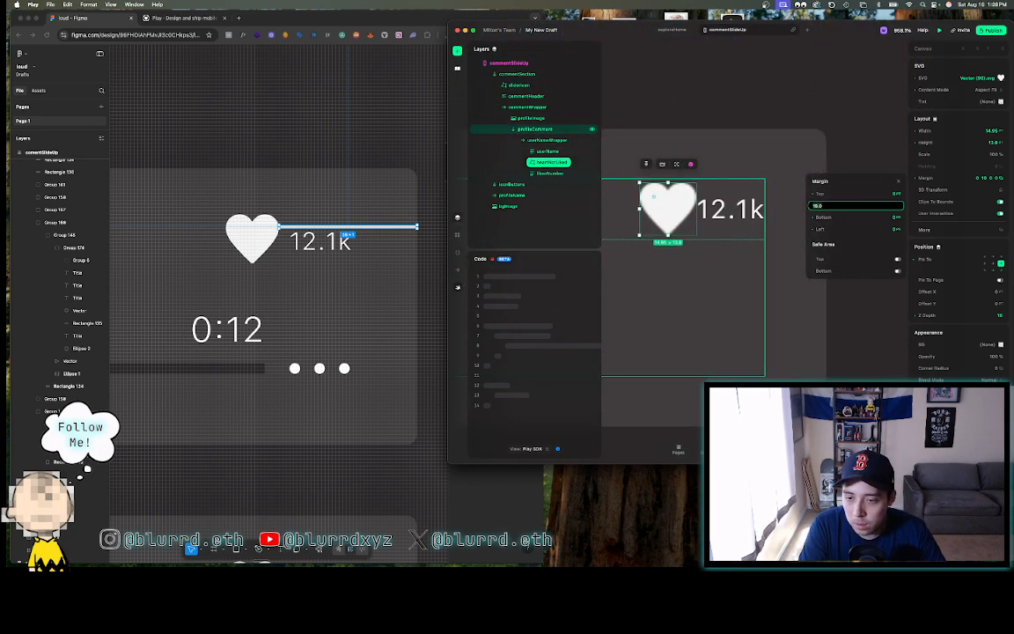
{"action": "key", "text": "Up"}
{"action": "key", "text": "Up"}
{"action": "key", "text": "Up"}
{"action": "key", "text": "Up"}
{"action": "key", "text": "Up"}
{"action": "key", "text": "Up"}
{"action": "key", "text": "Up"}
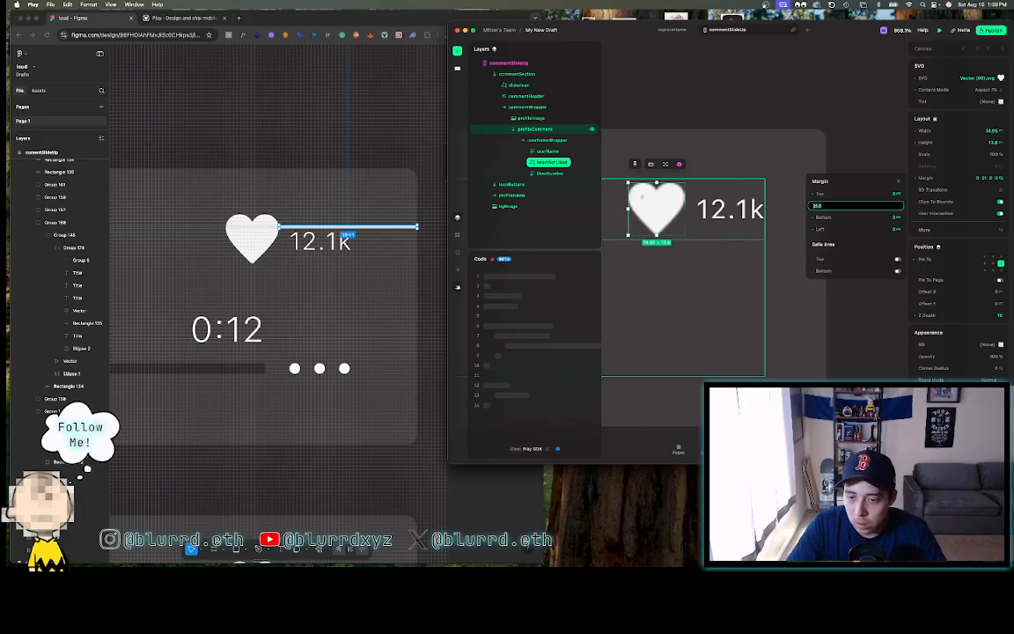
{"action": "key", "text": "Down"}
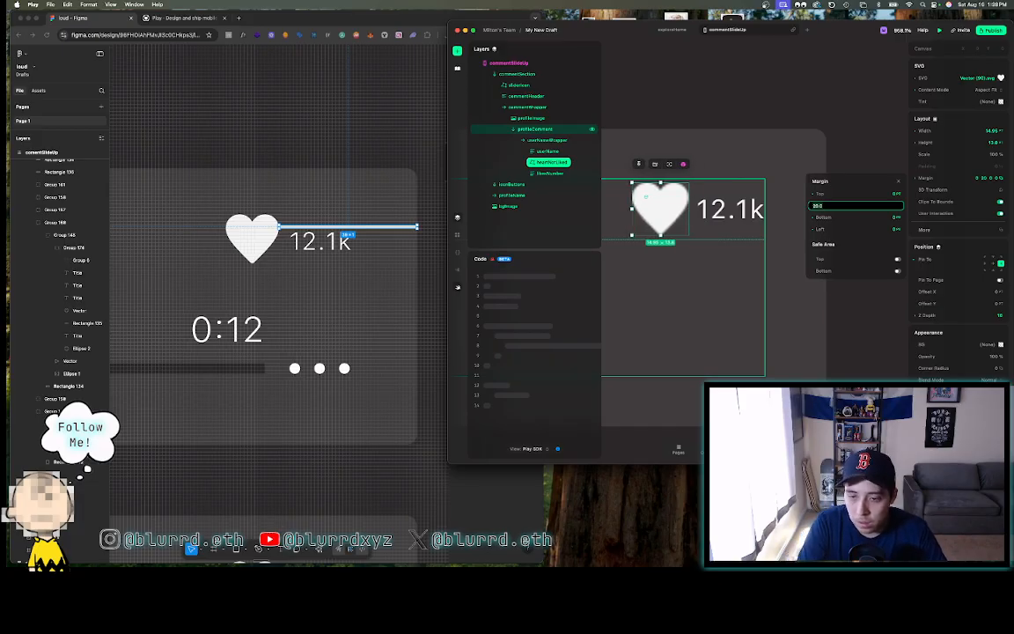
- Switch the heart icon's Content Mode from Aspect Fill, trying Aspect Fit and another mode
{"action": "left_click", "coordinate": [837, 105]}
{"action": "left_click", "coordinate": [665, 216]}
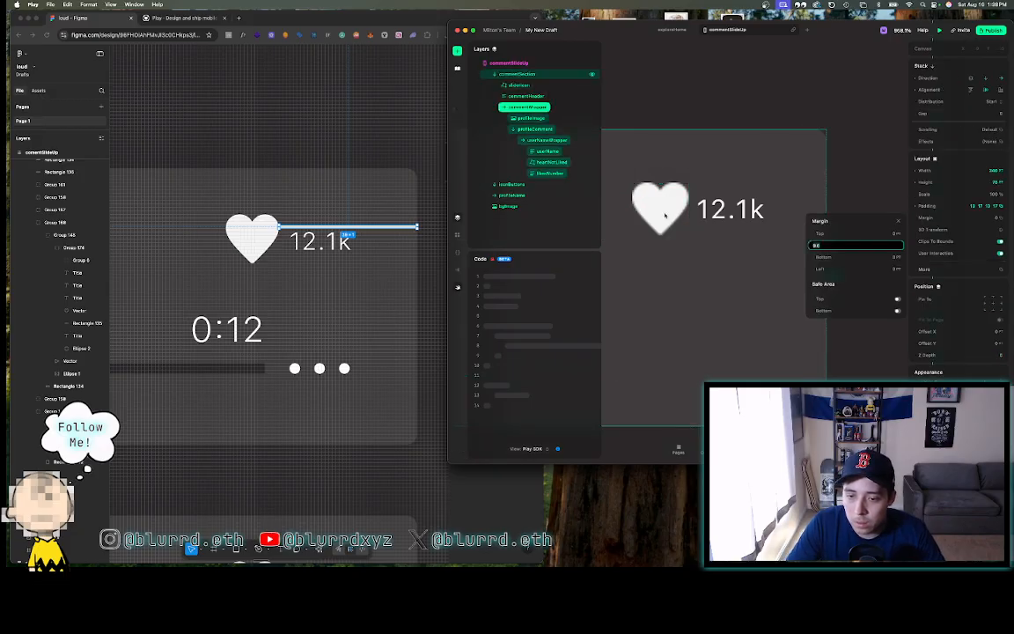
{"action": "left_click", "coordinate": [665, 217]}
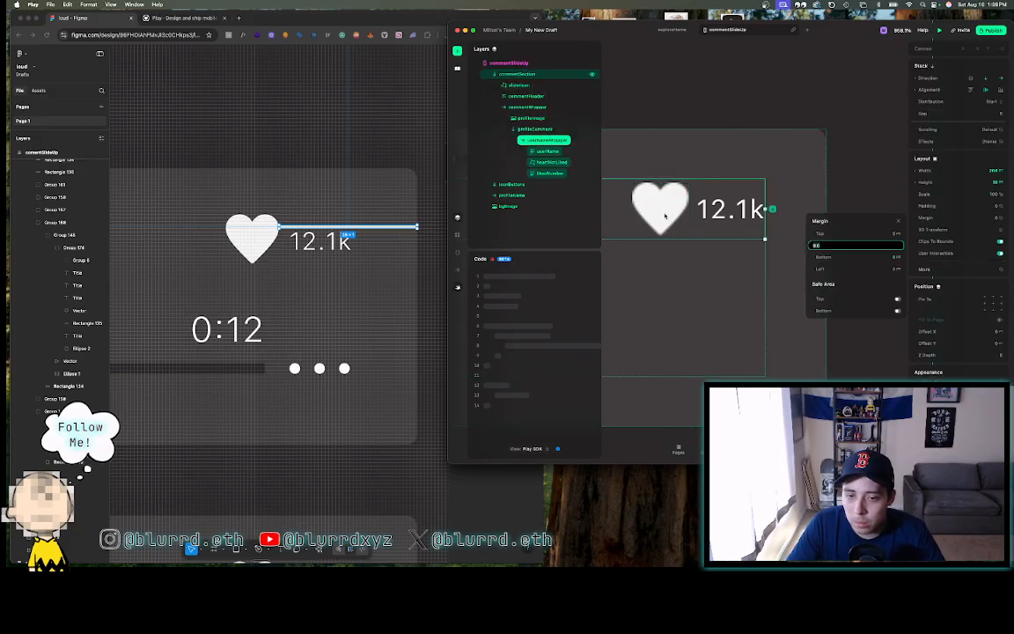
{"action": "left_click", "coordinate": [664, 217]}
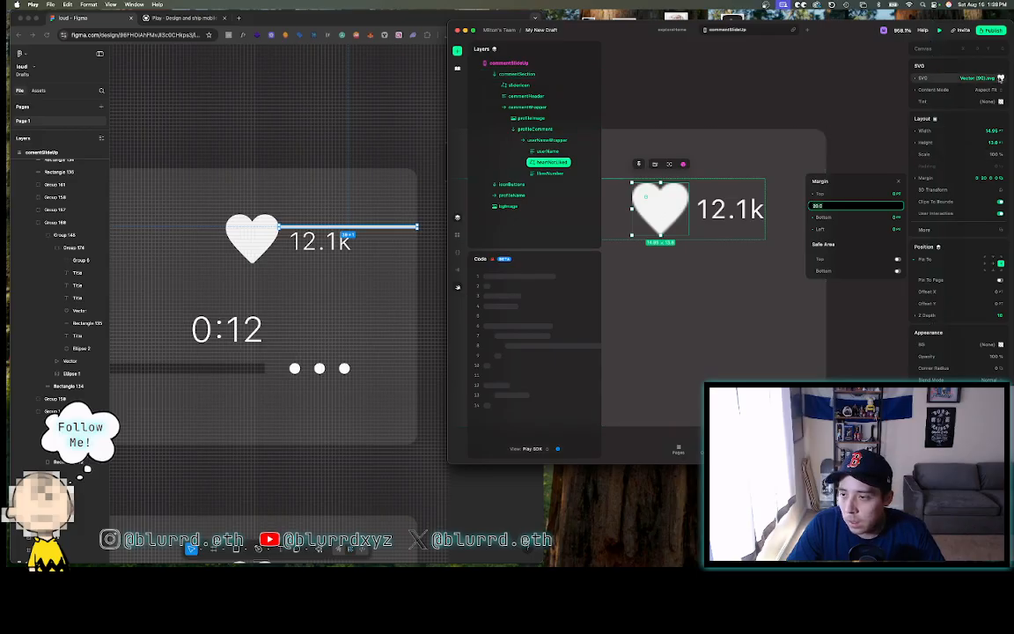
{"action": "left_click", "coordinate": [961, 77]}
{"action": "left_click", "coordinate": [1003, 70]}
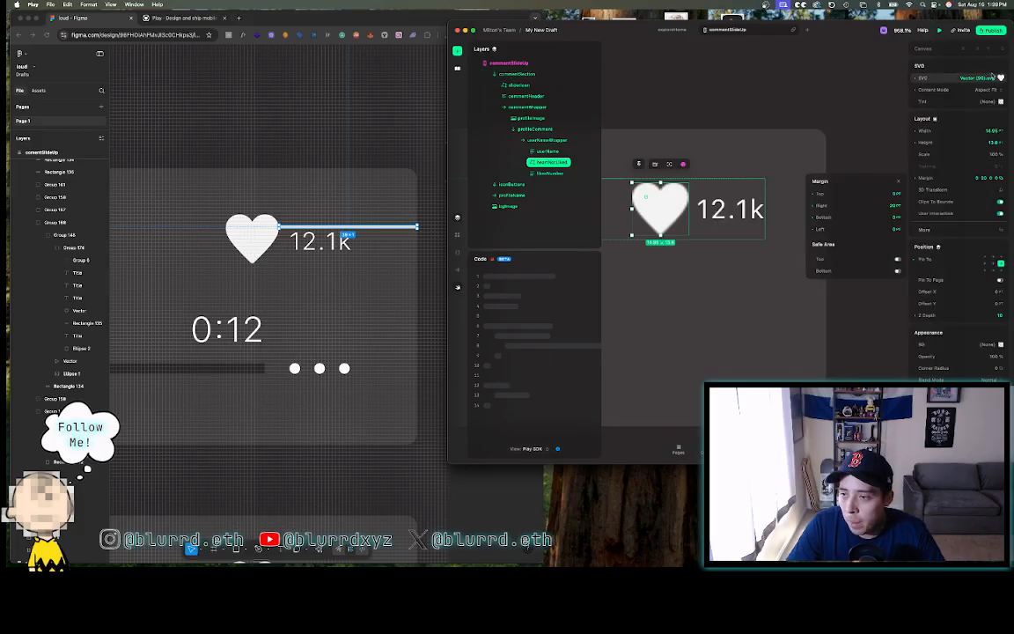
{"action": "left_click", "coordinate": [987, 91]}
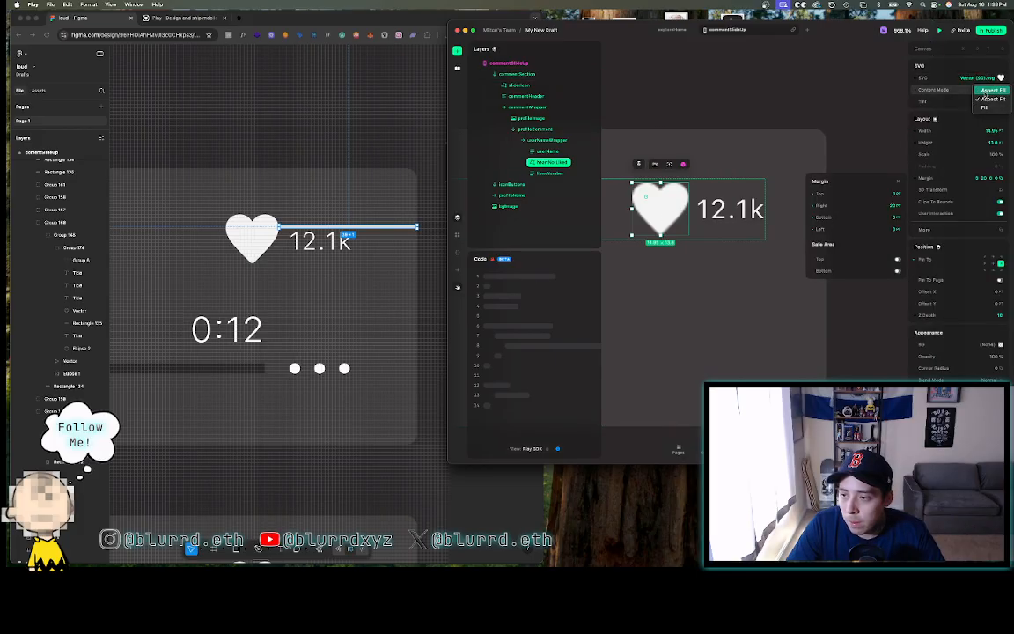
{"action": "left_click", "coordinate": [986, 97]}
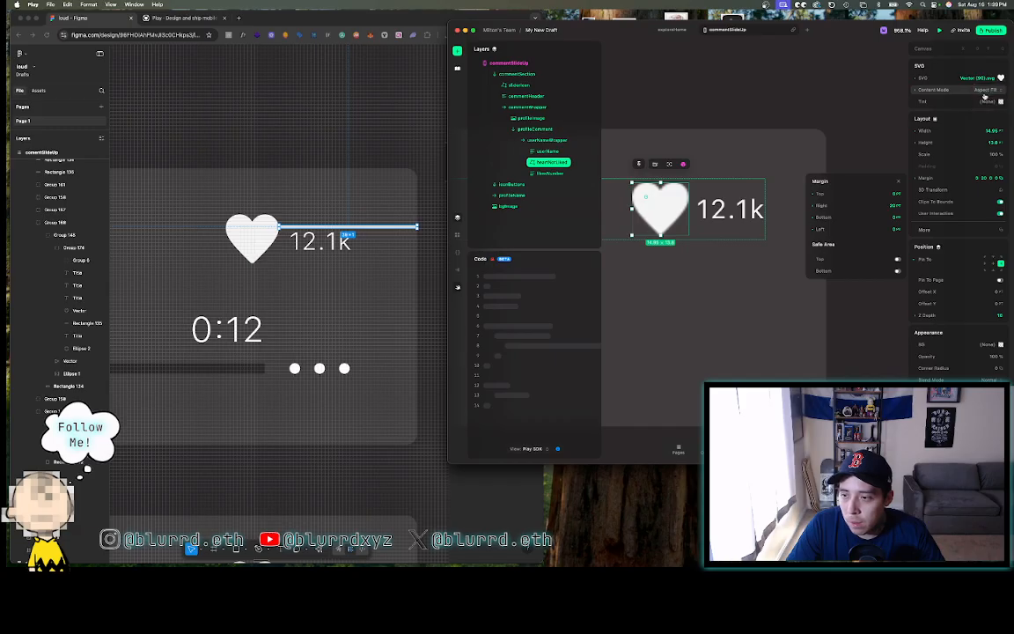
{"action": "left_click", "coordinate": [986, 90]}
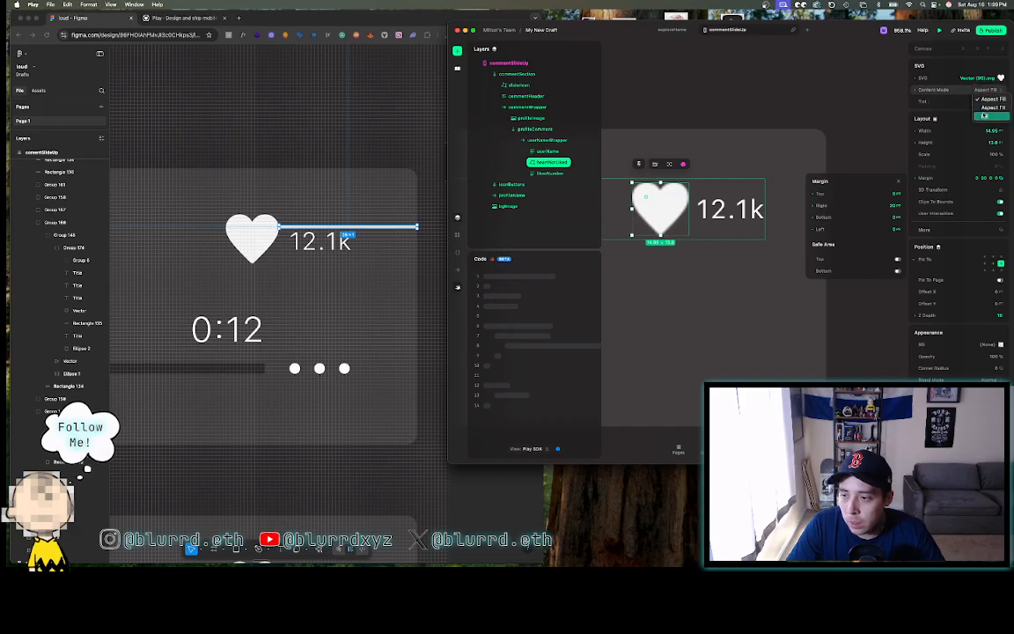
{"action": "left_click", "coordinate": [984, 116]}
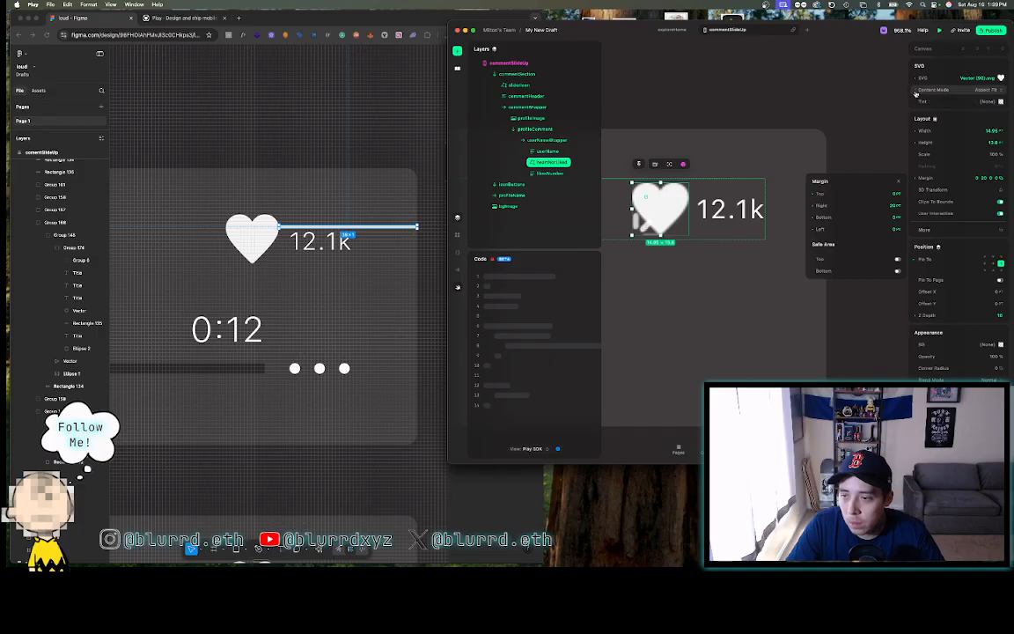
{"action": "left_click", "coordinate": [776, 99]}
{"action": "scroll", "coordinate": [776, 99], "scroll_direction": "down", "scroll_amount": 3}
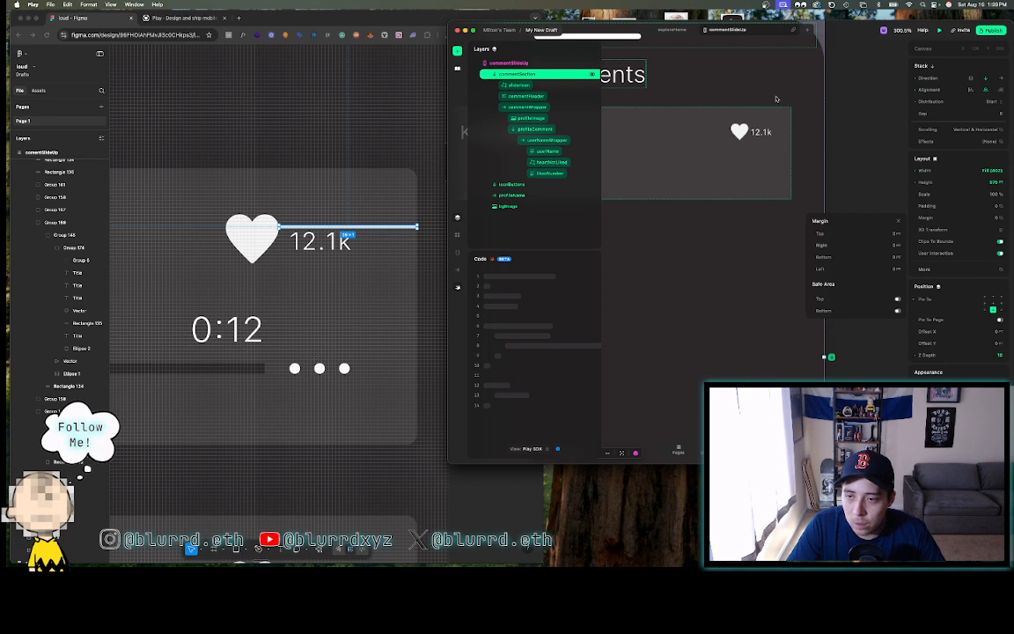
{"action": "scroll", "coordinate": [776, 99], "scroll_direction": "up", "scroll_amount": 3}
{"action": "left_click", "coordinate": [891, 137]}
{"action": "scroll", "coordinate": [891, 137], "scroll_direction": "down", "scroll_amount": 4}
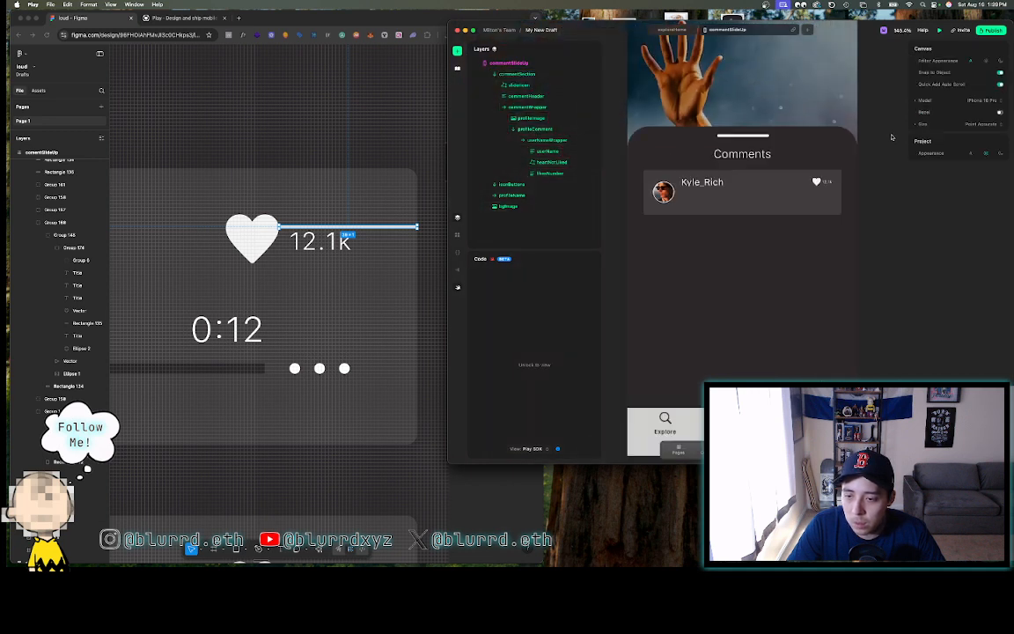
{"action": "scroll", "coordinate": [892, 137], "scroll_direction": "down", "scroll_amount": 4}
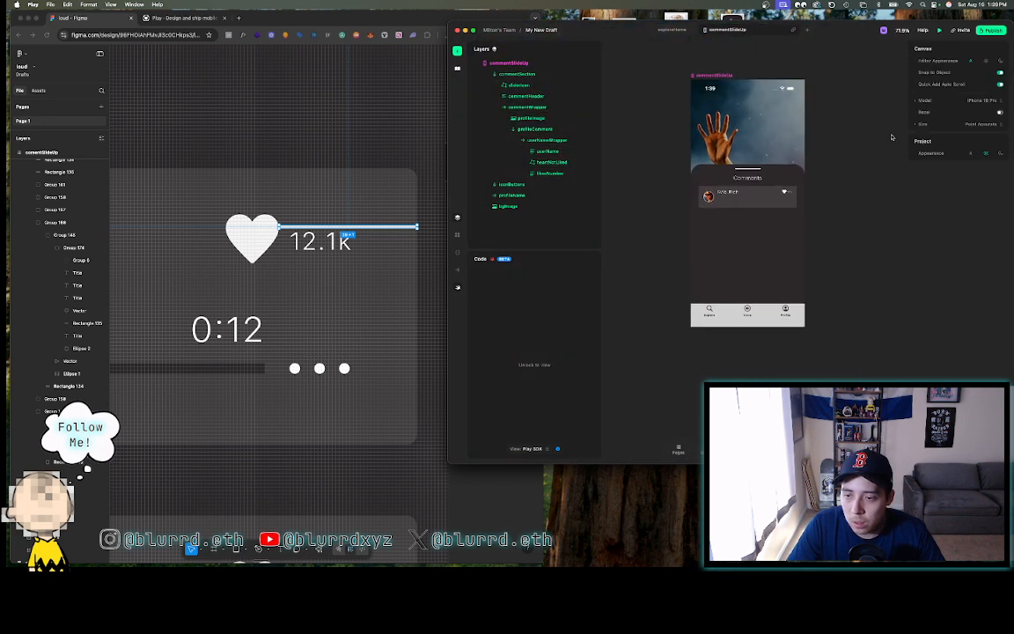
{"action": "scroll", "coordinate": [792, 194], "scroll_direction": "up", "scroll_amount": 5}
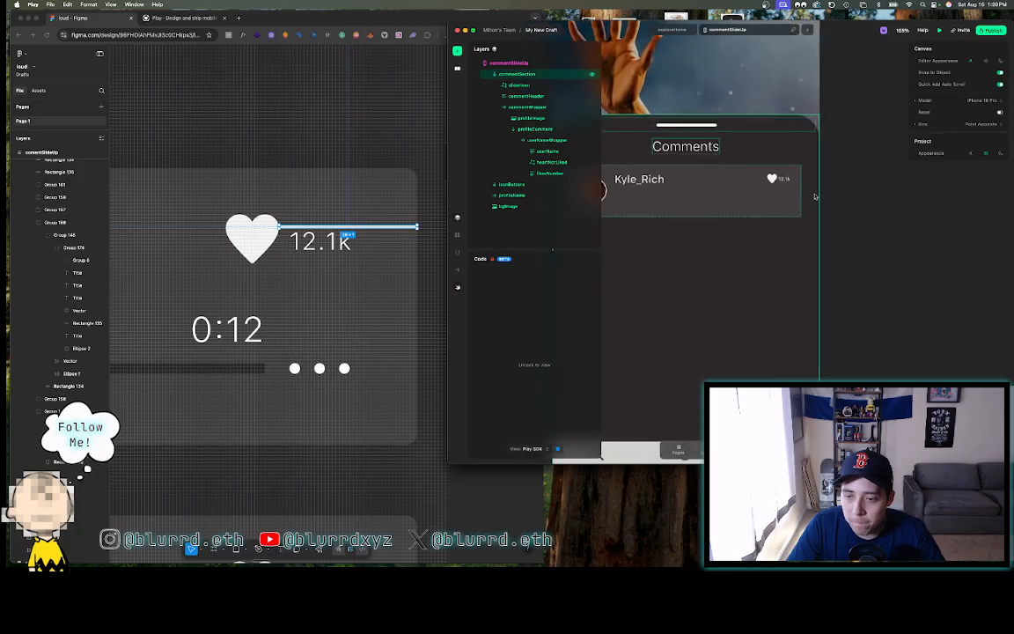
{"action": "scroll", "coordinate": [815, 196], "scroll_direction": "left", "scroll_amount": 2}
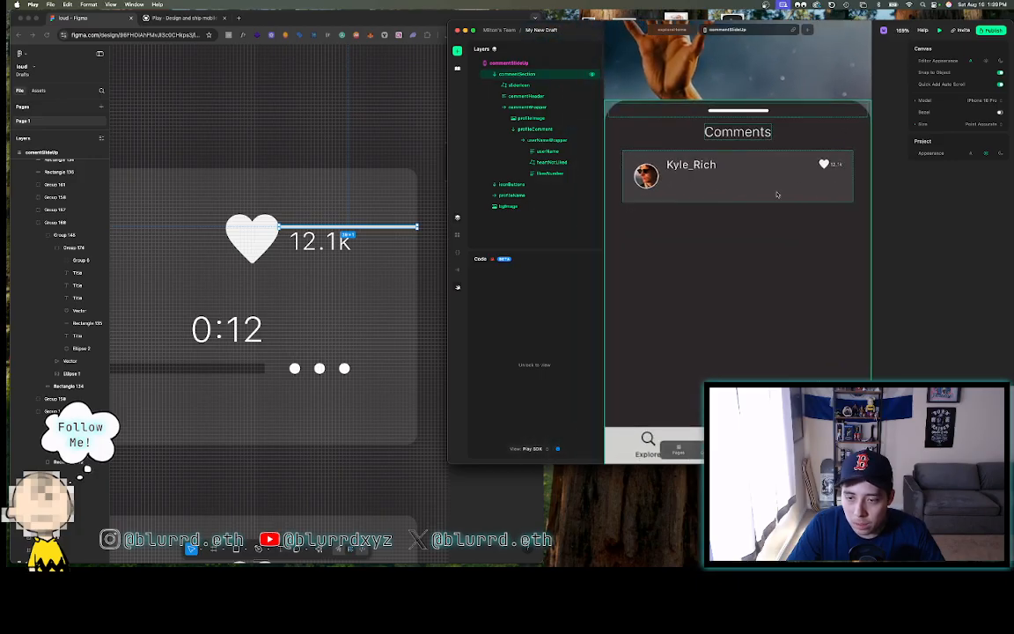
{"action": "left_click", "coordinate": [680, 171]}
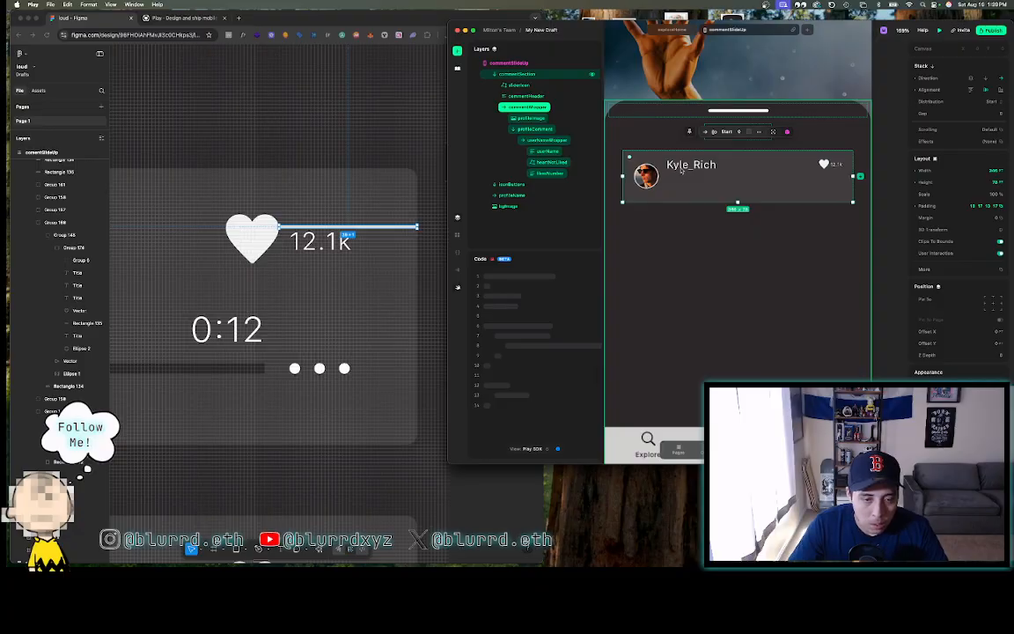
{"action": "left_click", "coordinate": [322, 250]}
{"action": "scroll", "coordinate": [322, 250], "scroll_direction": "down", "scroll_amount": 5}
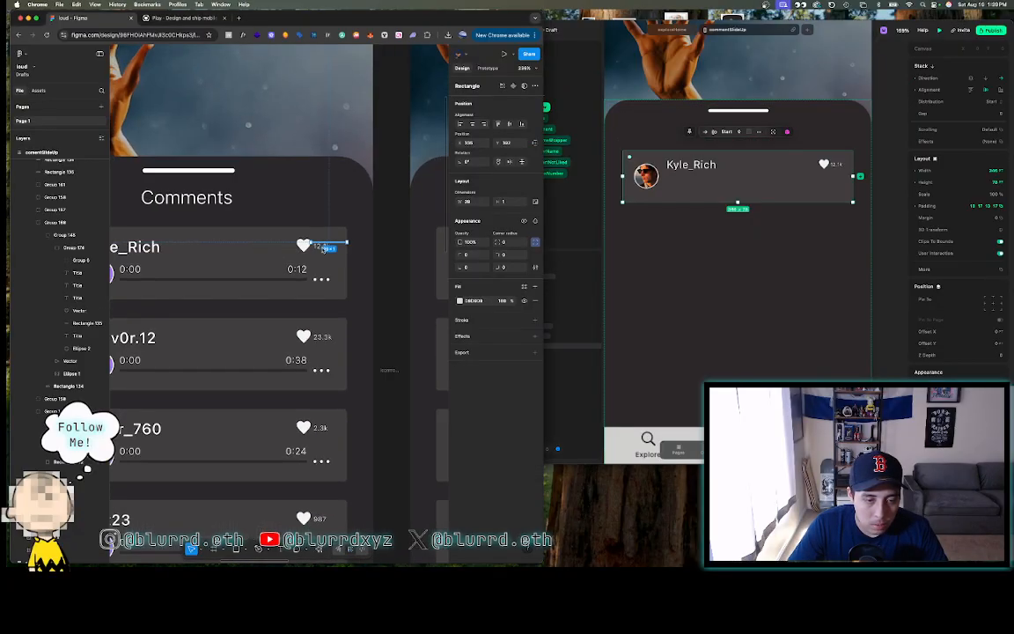
- Select a comment row's play icon in Figma and bring it in front of its button
{"action": "scroll", "coordinate": [322, 250], "scroll_direction": "left", "scroll_amount": 2}
{"action": "scroll", "coordinate": [322, 250], "scroll_direction": "right", "scroll_amount": 1}
{"action": "key", "text": "Escape"}
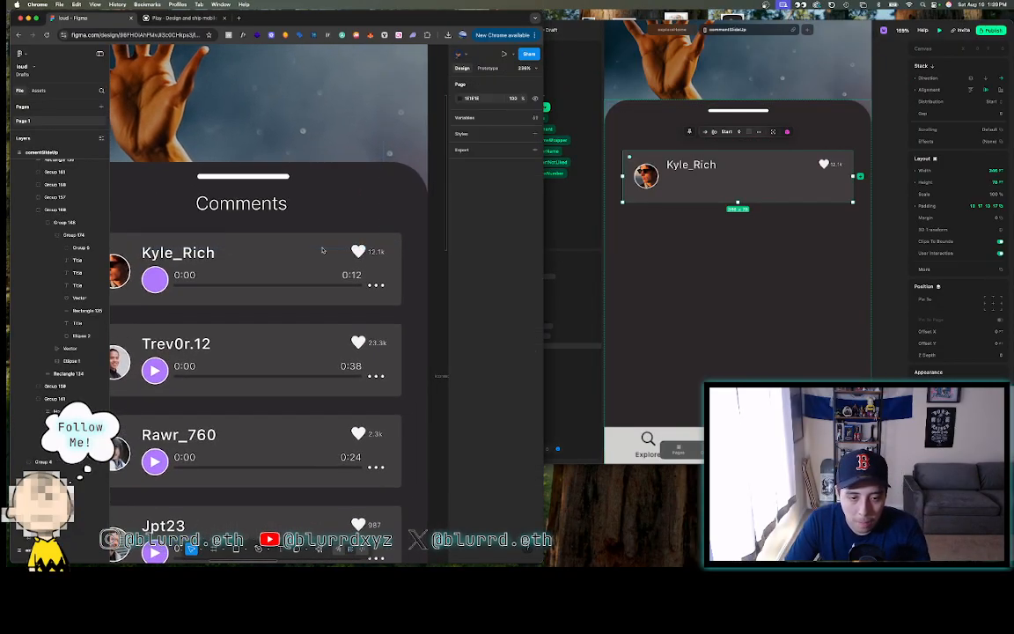
{"action": "scroll", "coordinate": [402, 263], "scroll_direction": "left", "scroll_amount": 2}
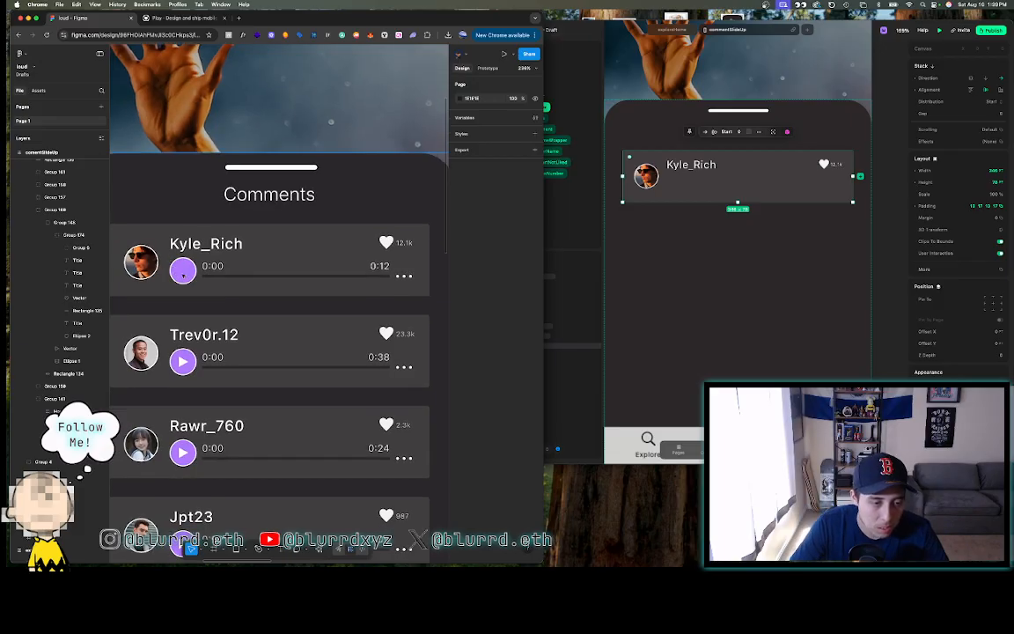
{"action": "scroll", "coordinate": [183, 273], "scroll_direction": "down", "scroll_amount": 5}
{"action": "scroll", "coordinate": [183, 273], "scroll_direction": "up", "scroll_amount": 3}
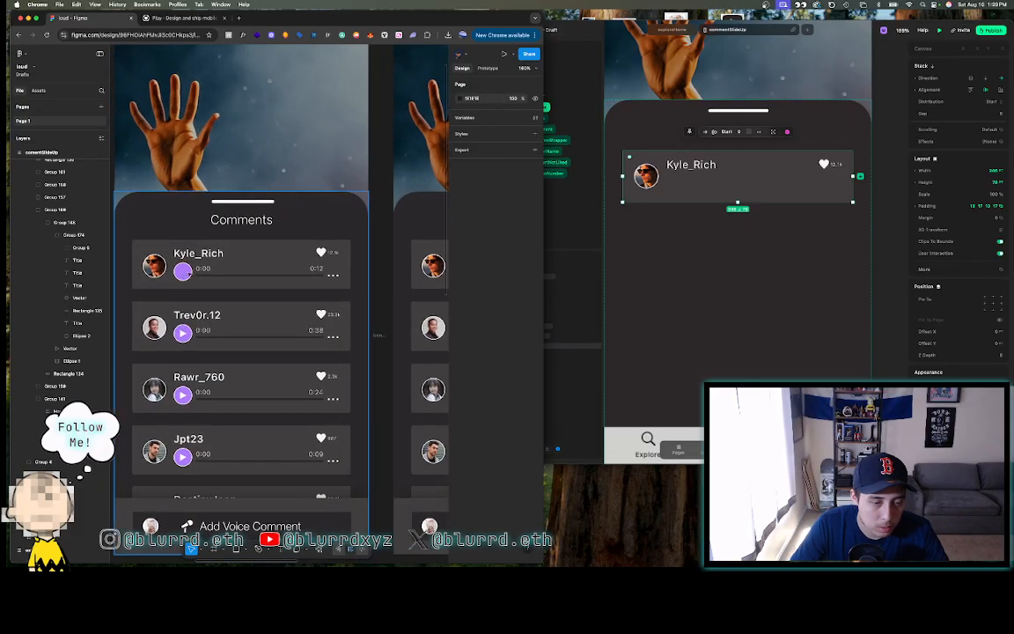
{"action": "double_click", "coordinate": [182, 335]}
{"action": "double_click", "coordinate": [183, 334]}
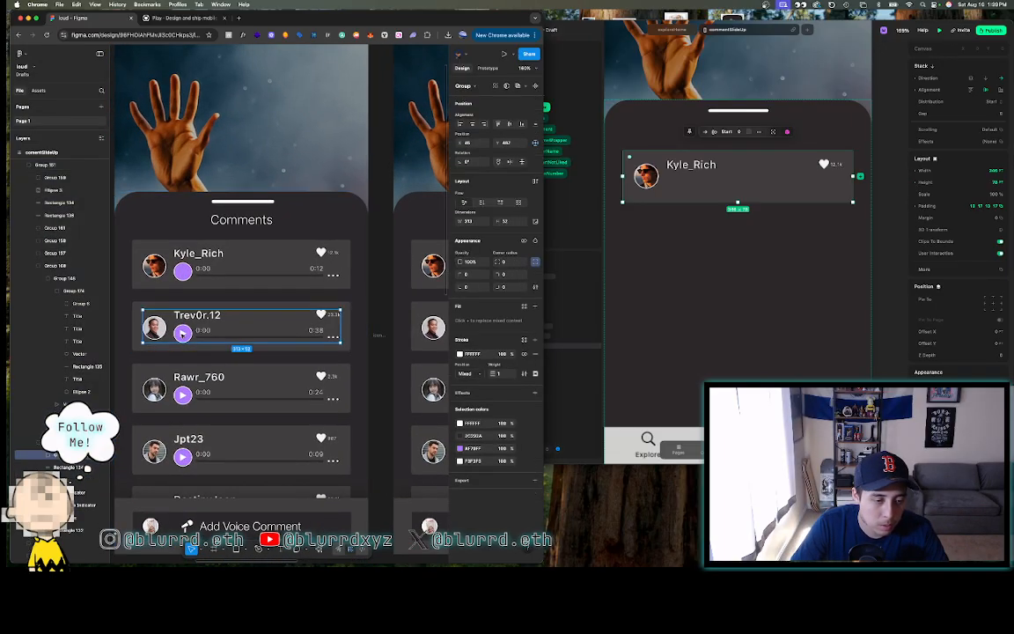
{"action": "double_click", "coordinate": [182, 335]}
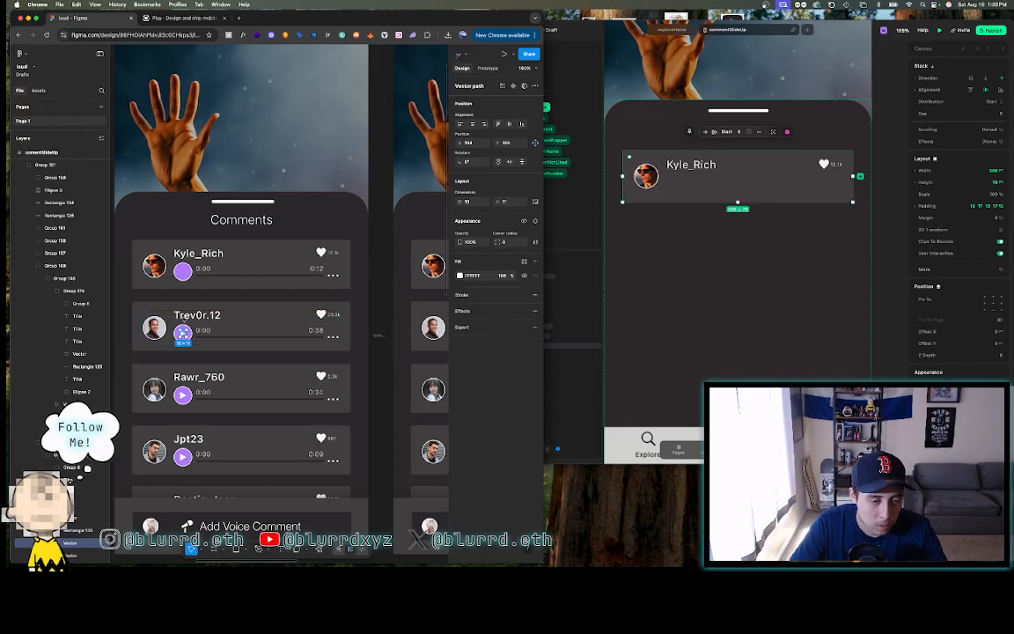
{"action": "right_click", "coordinate": [184, 272]}
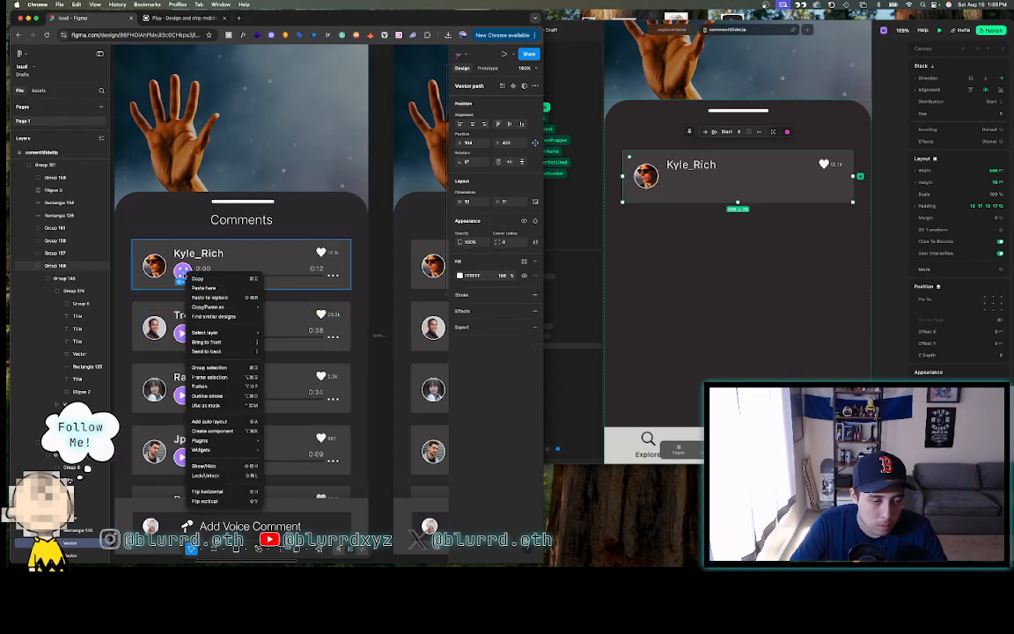
{"action": "left_click", "coordinate": [207, 342]}
- Nudge Kyle_Rich's play icon upward, bring it to front again, and pull it out of the card
{"action": "scroll", "coordinate": [183, 271], "scroll_direction": "up", "scroll_amount": 5}
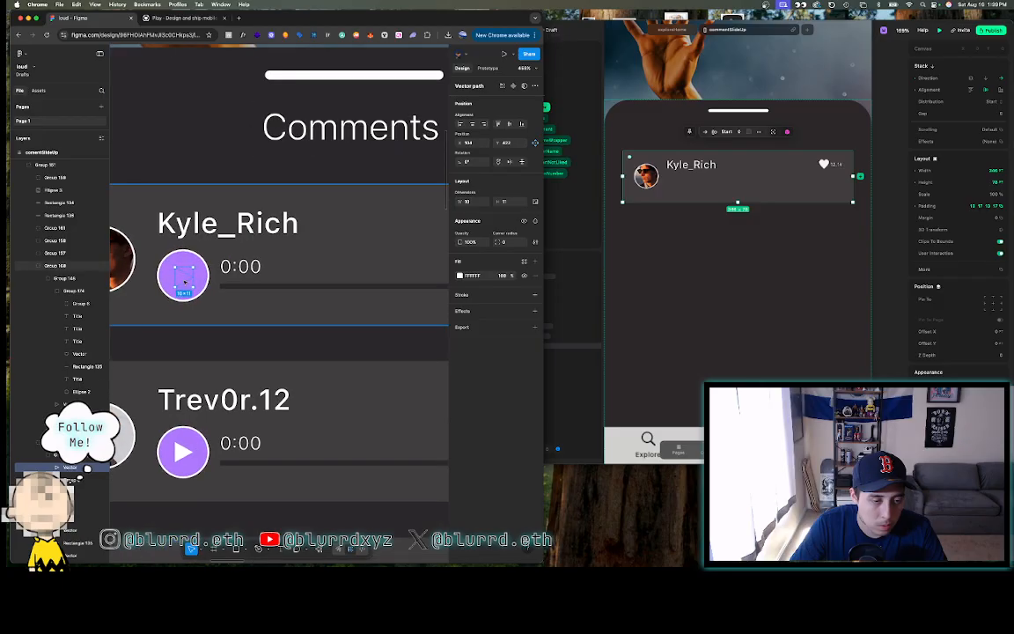
{"action": "left_click_drag", "start_coordinate": [184, 277], "coordinate": [184, 276]}
{"action": "right_click", "coordinate": [184, 276]}
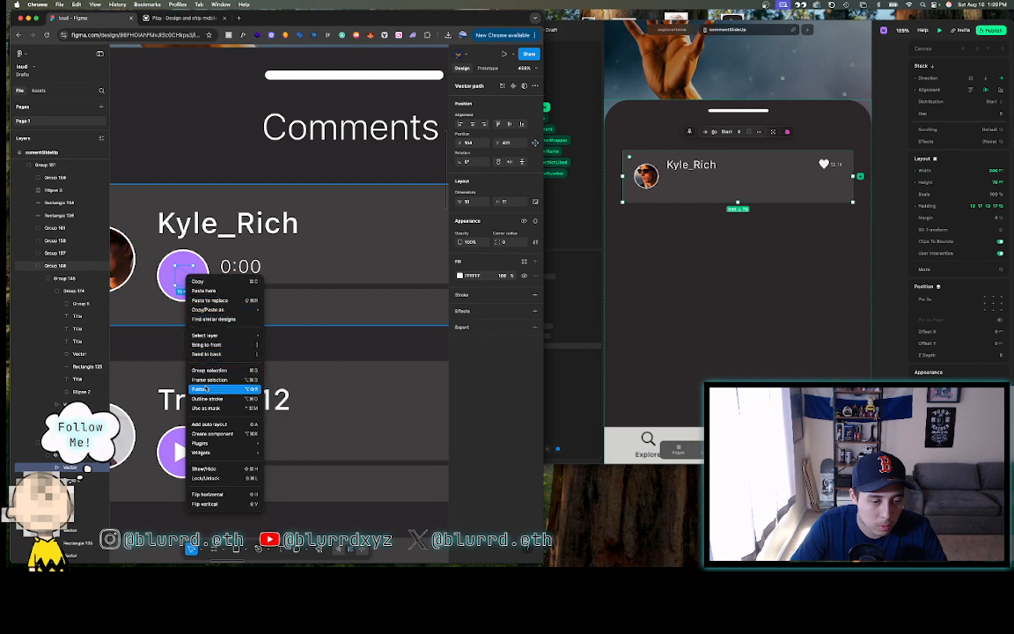
{"action": "left_click", "coordinate": [211, 344]}
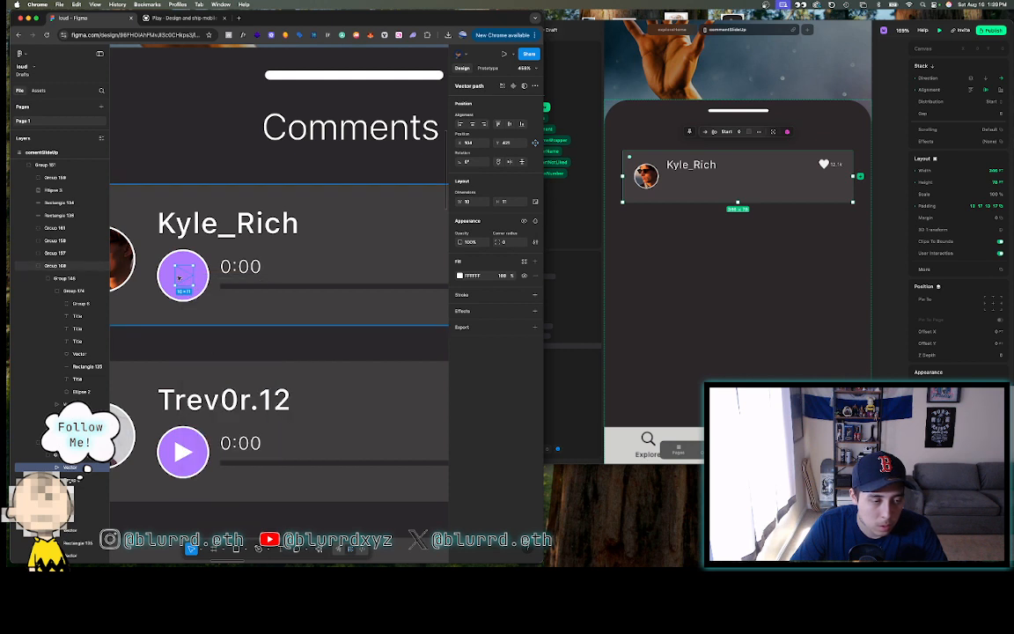
{"action": "scroll", "coordinate": [178, 279], "scroll_direction": "down", "scroll_amount": 5}
{"action": "scroll", "coordinate": [181, 278], "scroll_direction": "down", "scroll_amount": 4}
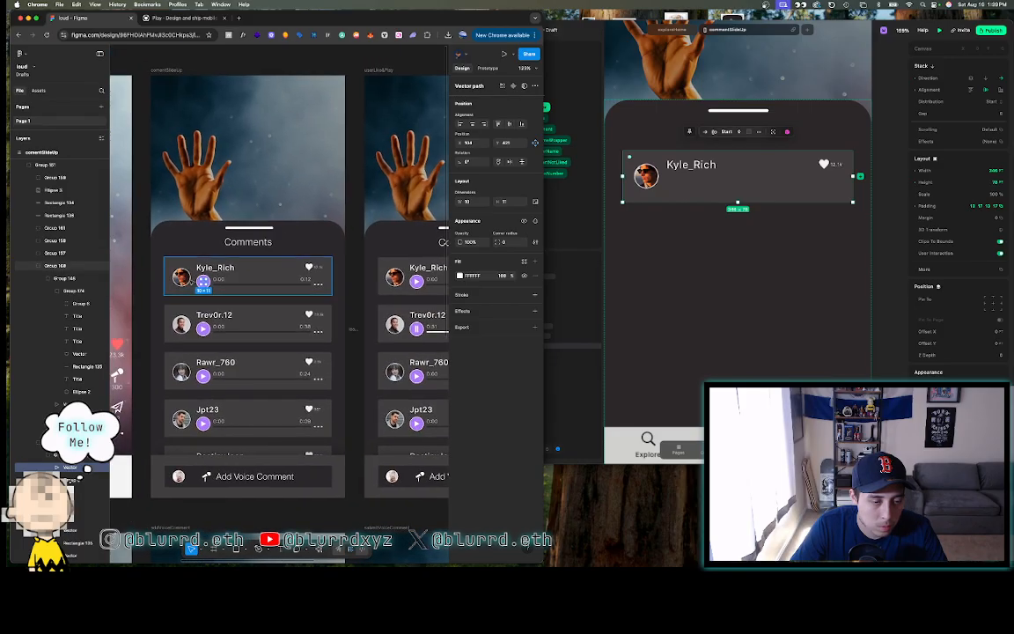
{"action": "mouse_move", "coordinate": [203, 280]}
{"action": "left_mouse_down"}
{"action": "mouse_move", "coordinate": [144, 281]}
{"action": "mouse_move", "coordinate": [203, 281]}
{"action": "left_mouse_up"}
- Deselect the play icon and pan over the Figma comment rows before returning to Play
{"action": "scroll", "coordinate": [204, 280], "scroll_direction": "up", "scroll_amount": 7}
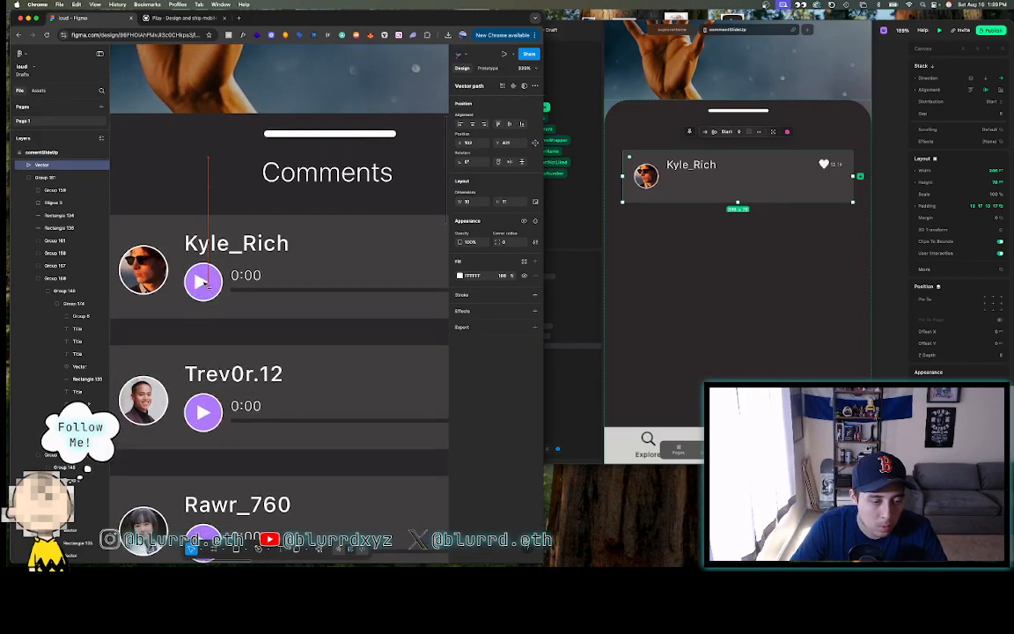
{"action": "scroll", "coordinate": [203, 281], "scroll_direction": "down", "scroll_amount": 5}
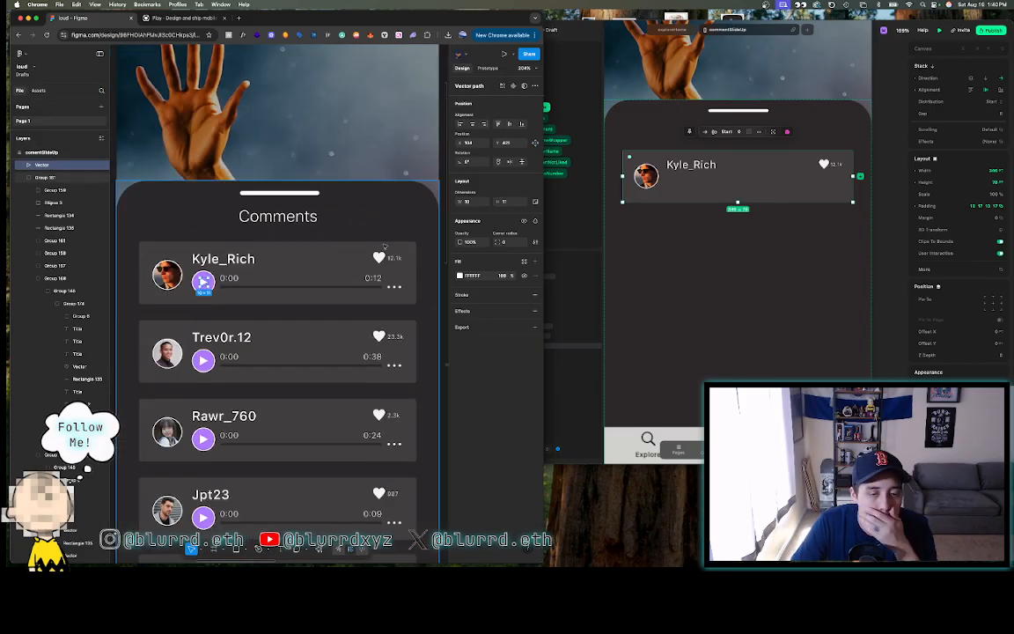
{"action": "scroll", "coordinate": [403, 240], "scroll_direction": "down", "scroll_amount": 4}
{"action": "left_click", "coordinate": [427, 200]}
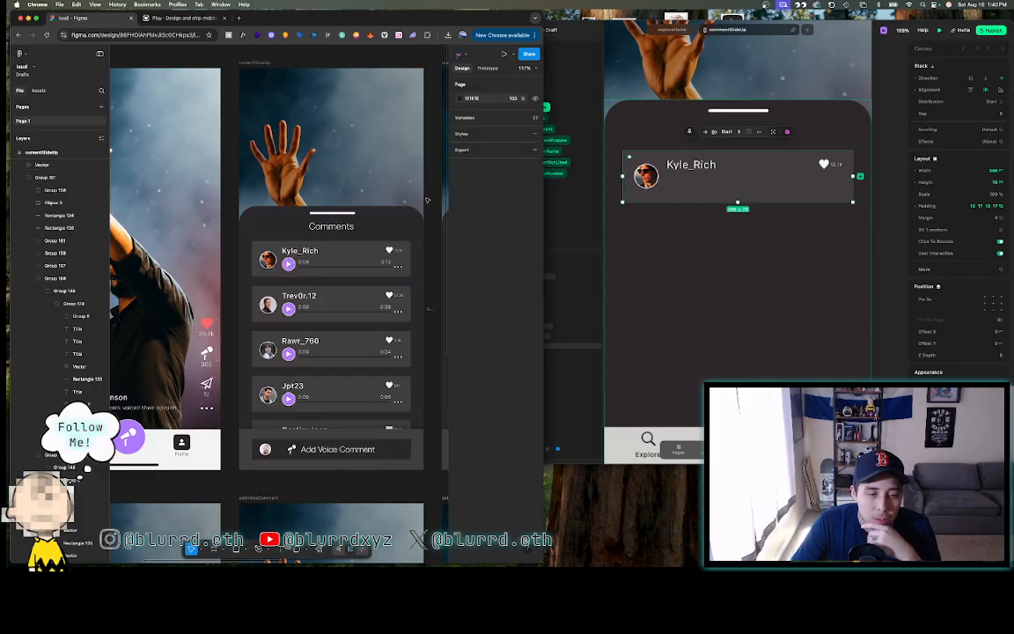
{"action": "scroll", "coordinate": [367, 269], "scroll_direction": "up", "scroll_amount": 4}
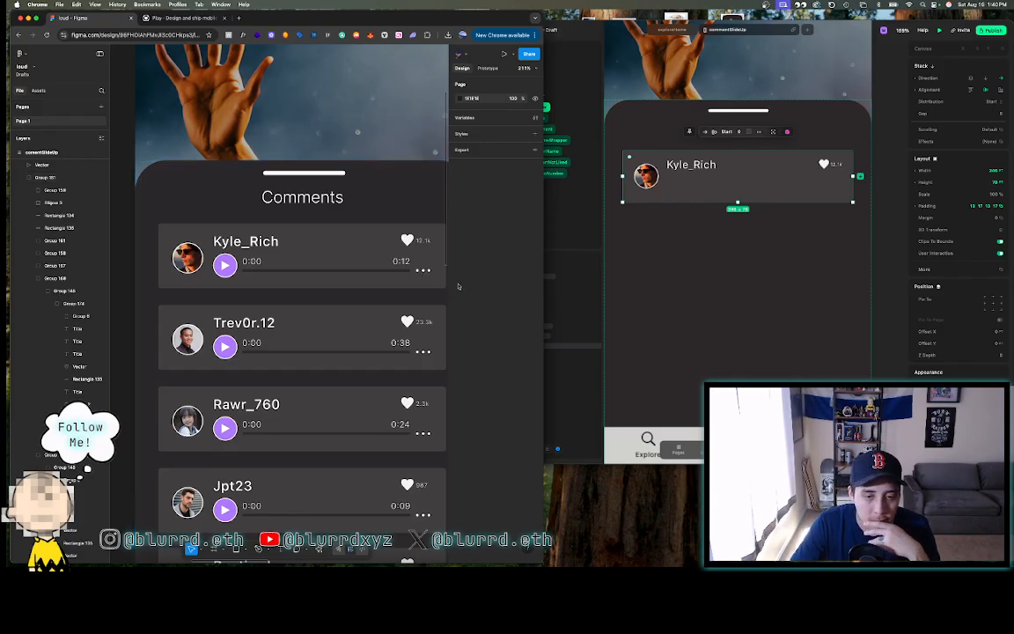
{"action": "scroll", "coordinate": [446, 256], "scroll_direction": "right", "scroll_amount": 3}
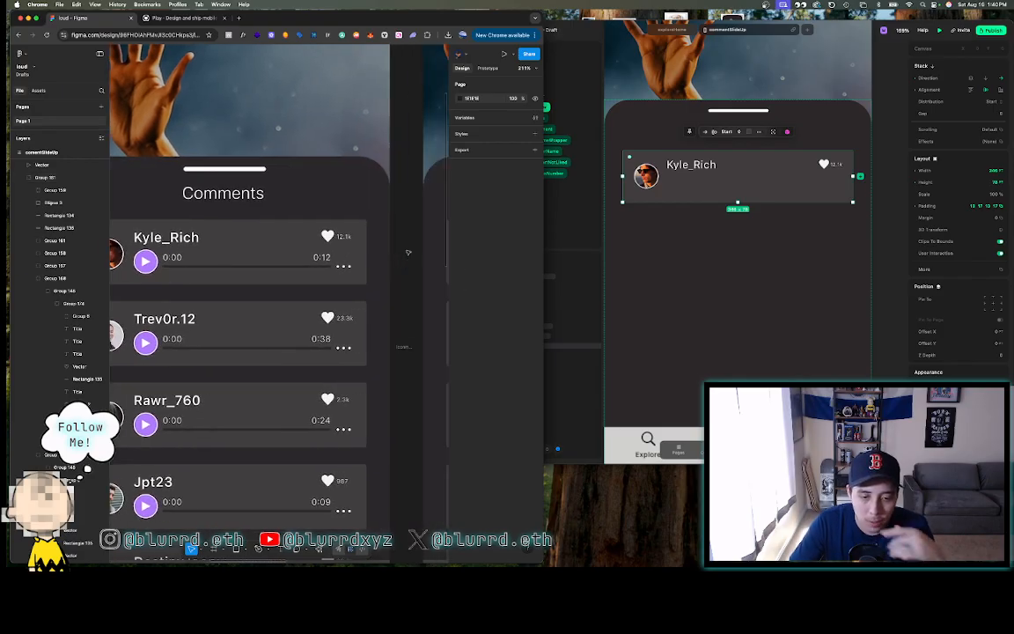
{"action": "scroll", "coordinate": [408, 252], "scroll_direction": "down", "scroll_amount": 5}
{"action": "left_click", "coordinate": [749, 225]}
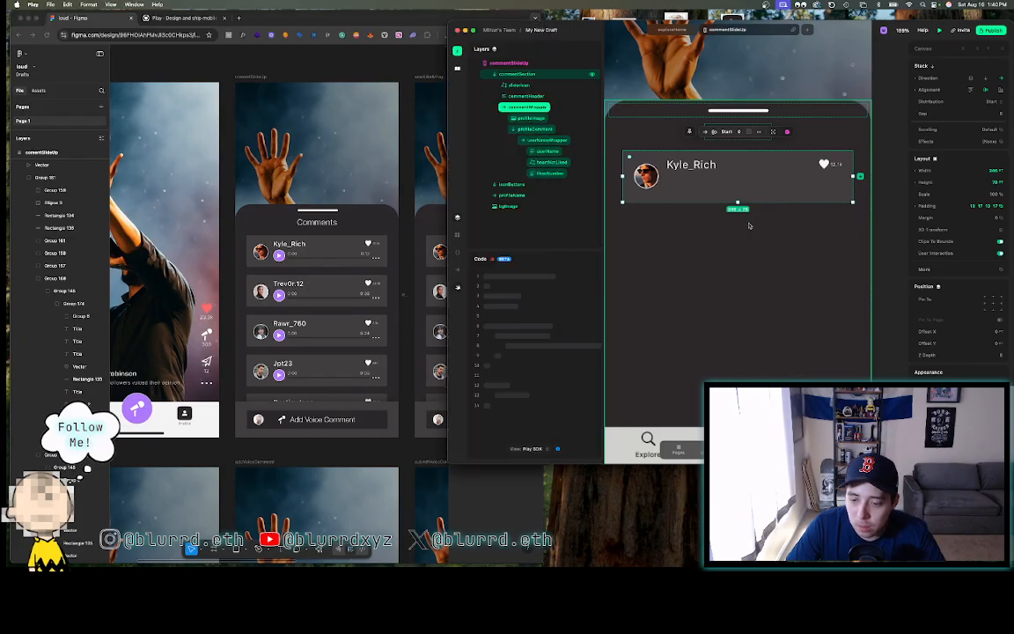
{"action": "scroll", "coordinate": [749, 225], "scroll_direction": "down", "scroll_amount": 5}
{"action": "left_click", "coordinate": [837, 215]}
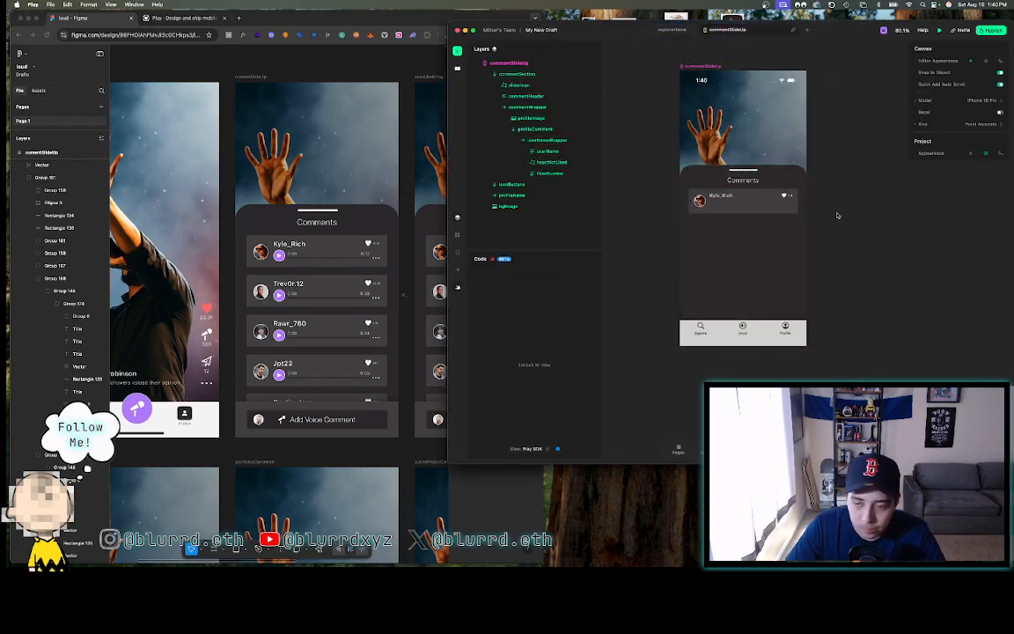
{"action": "left_click", "coordinate": [723, 206]}
{"action": "scroll", "coordinate": [724, 206], "scroll_direction": "up", "scroll_amount": 5}
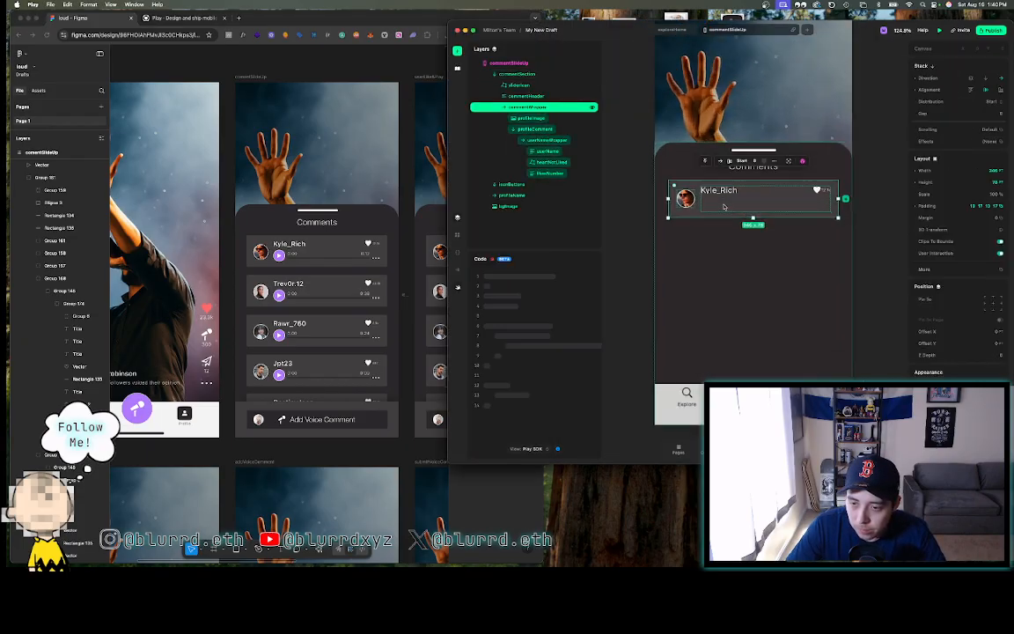
{"action": "left_click", "coordinate": [871, 233]}
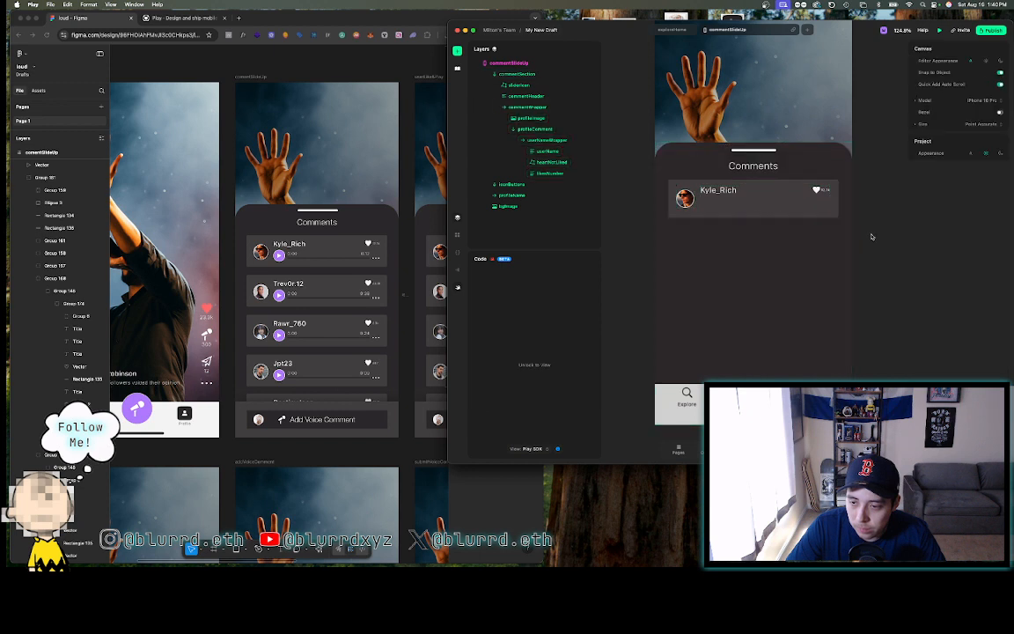
{"action": "left_click", "coordinate": [766, 204]}
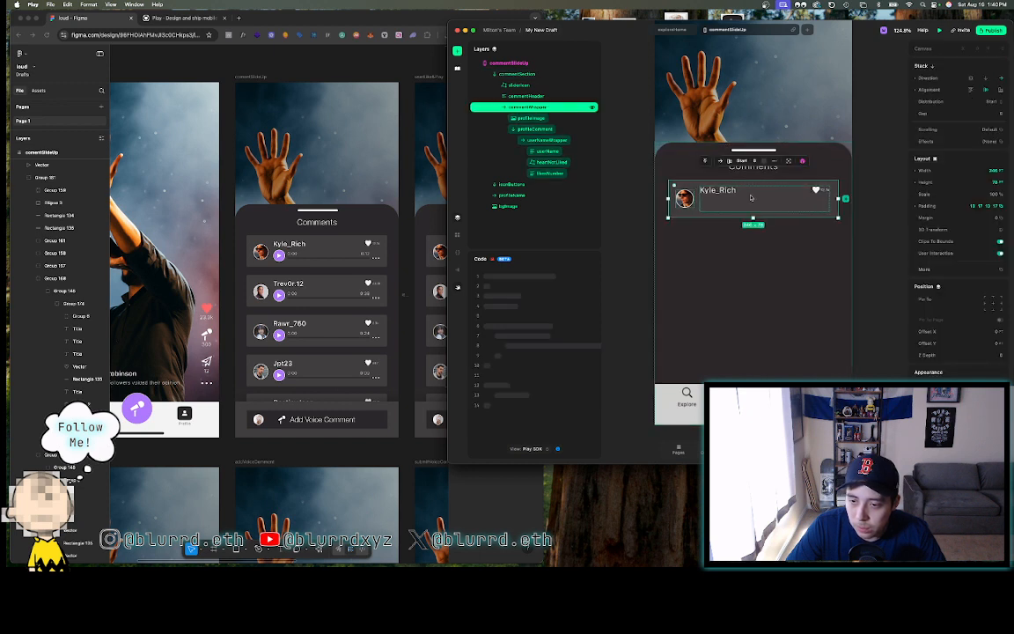
{"action": "left_click", "coordinate": [895, 220]}
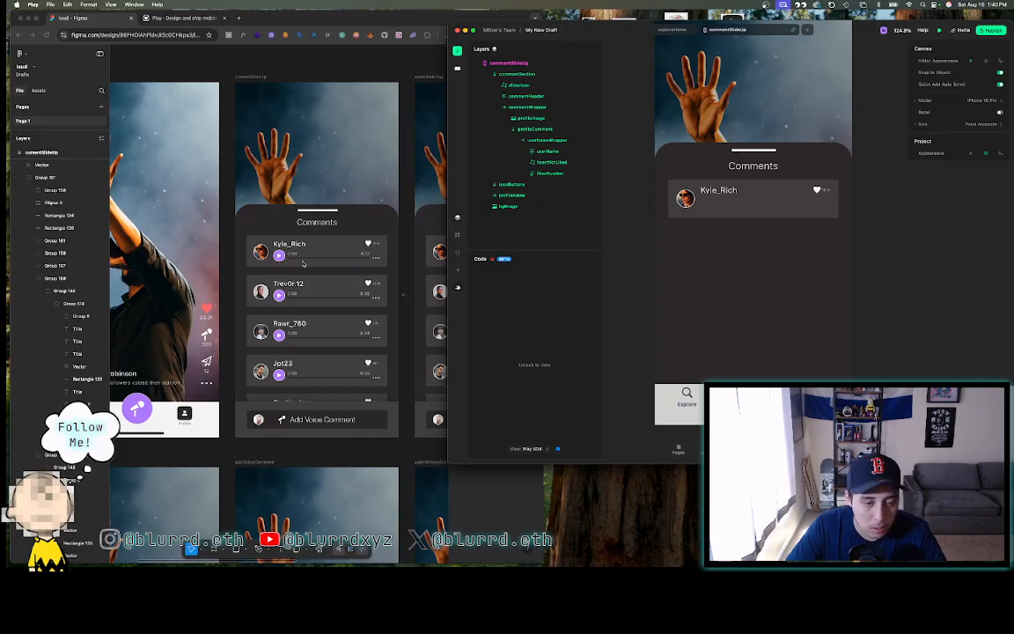
{"action": "left_click", "coordinate": [275, 283]}
{"action": "scroll", "coordinate": [275, 283], "scroll_direction": "up", "scroll_amount": 5}
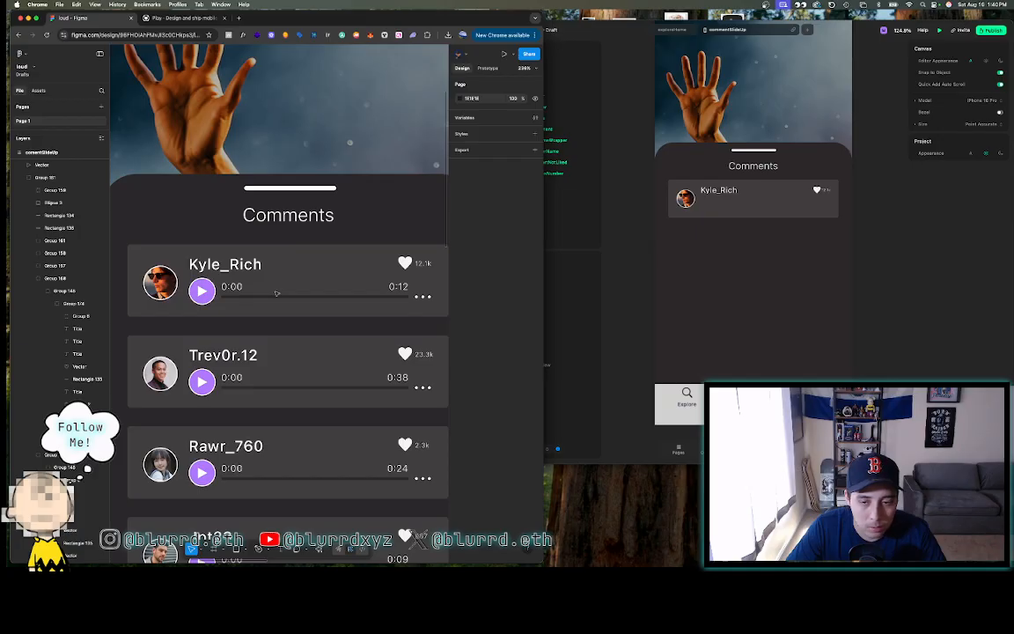
{"action": "double_click", "coordinate": [713, 208]}
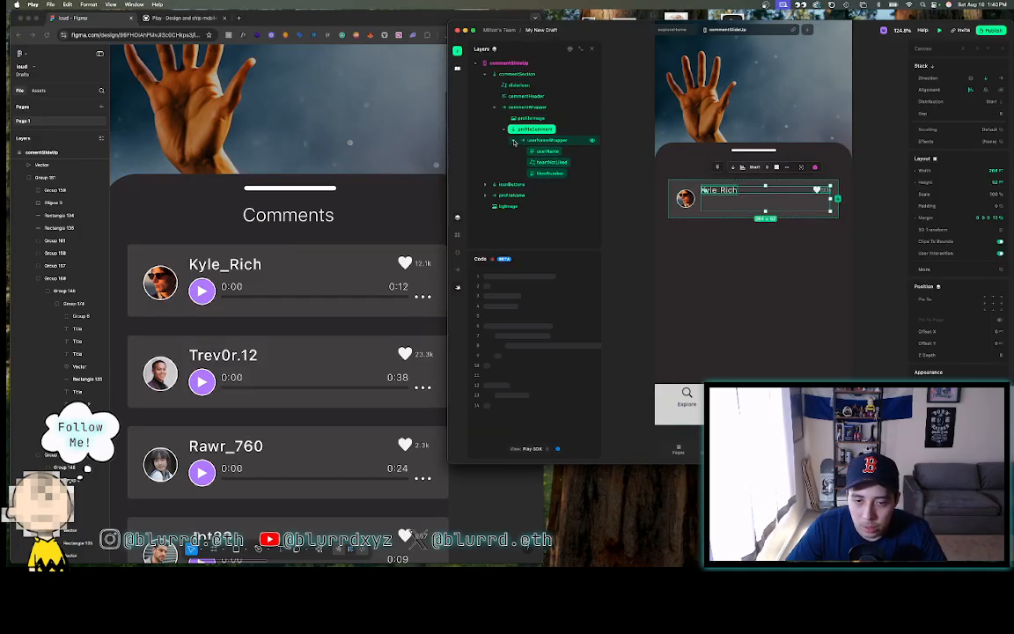
- Insert a Z Stack into profileComment beneath the collapsed username row
{"action": "left_click", "coordinate": [514, 142]}
{"action": "left_click", "coordinate": [457, 51]}
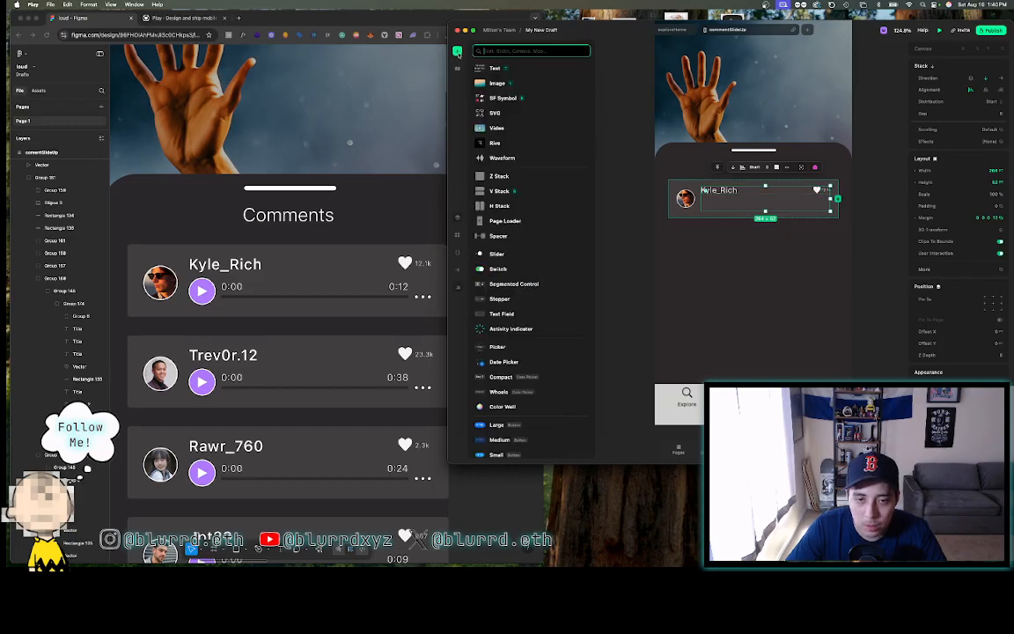
{"action": "left_click", "coordinate": [496, 176]}
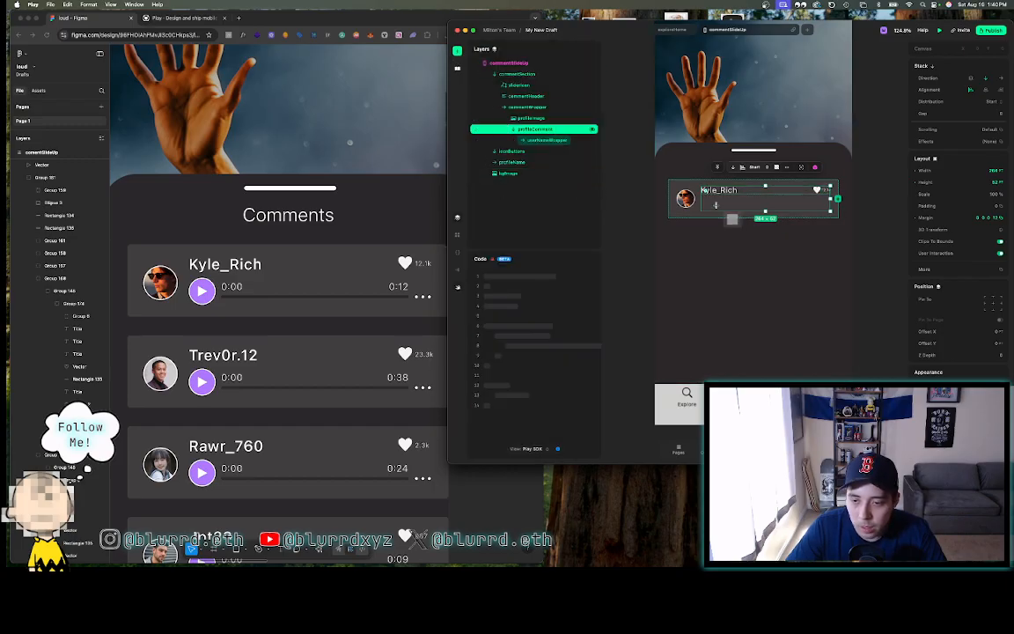
{"action": "left_click", "coordinate": [715, 205]}
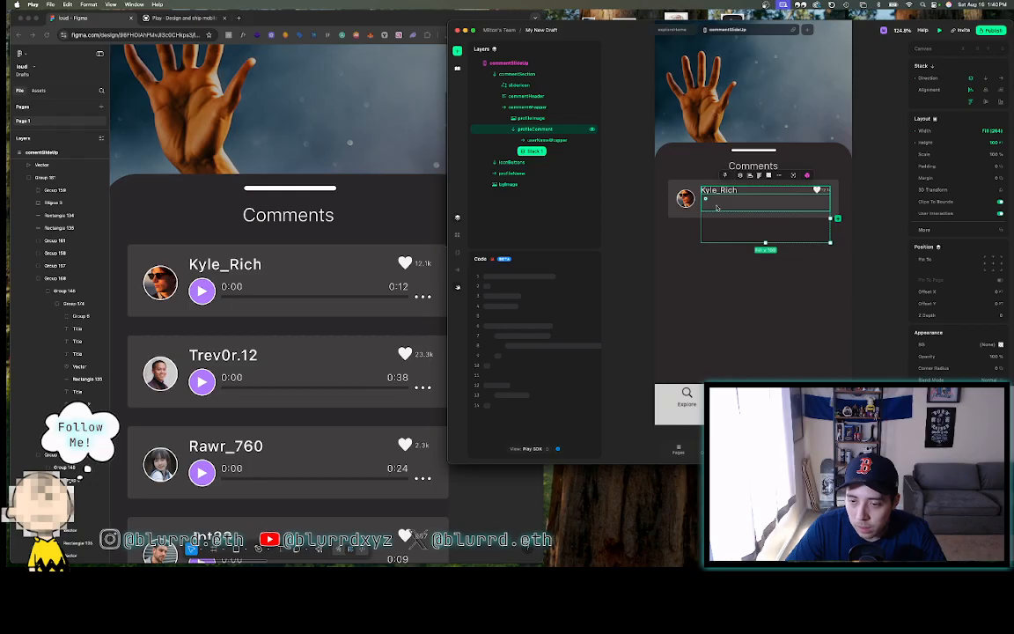
- Rename the new Stack 1 layer to voiceCommentWrapper
{"action": "double_click", "coordinate": [533, 151]}
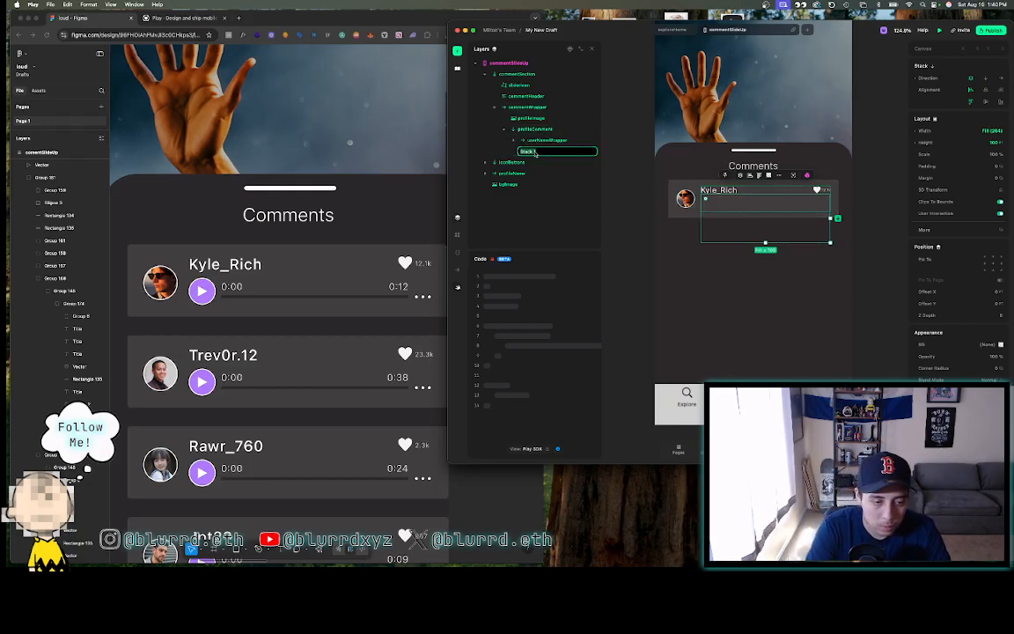
{"action": "type", "text": "pp"}
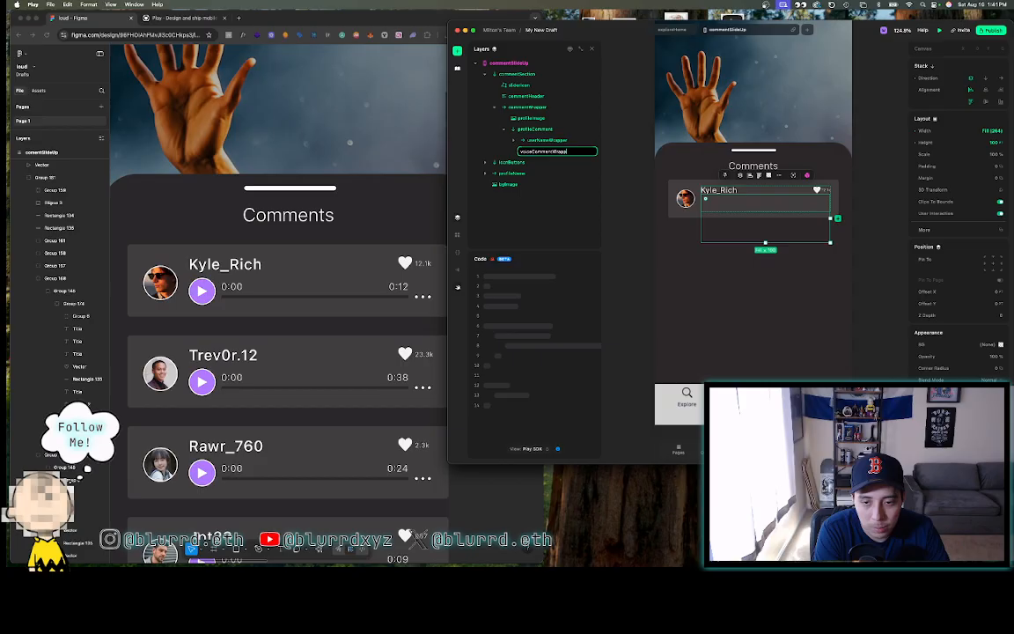
{"action": "key", "text": "Return"}
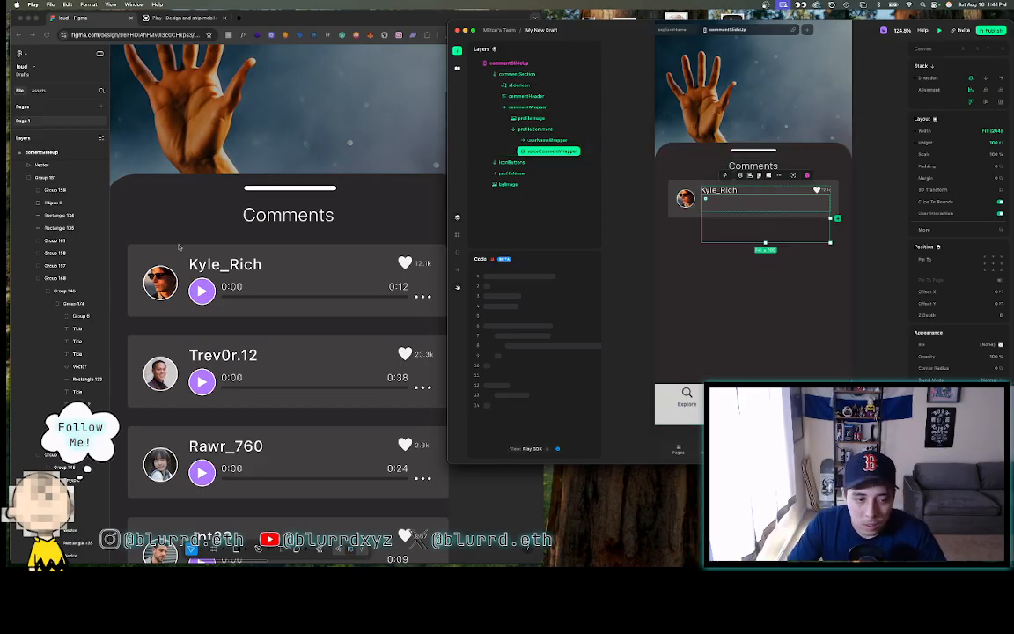
{"action": "left_click", "coordinate": [204, 296]}
- Group the Kyle_Rich play button with the 0:00 label, loading bar, 0:12 label and dots
{"action": "left_click", "coordinate": [208, 296]}
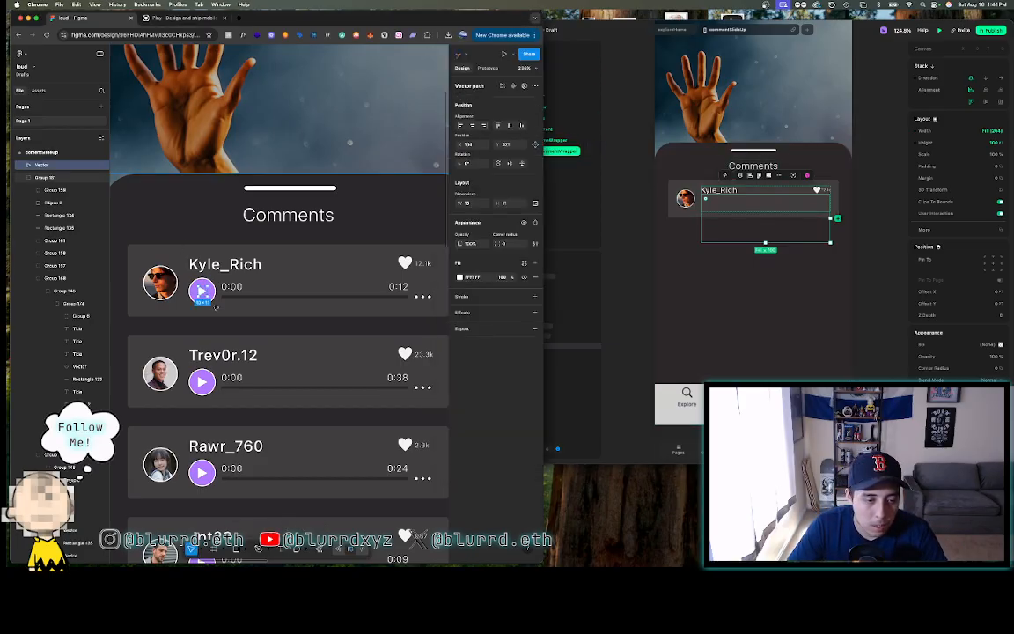
{"action": "double_click", "coordinate": [212, 296]}
{"action": "double_click", "coordinate": [212, 296]}
{"action": "double_click", "coordinate": [212, 296]}
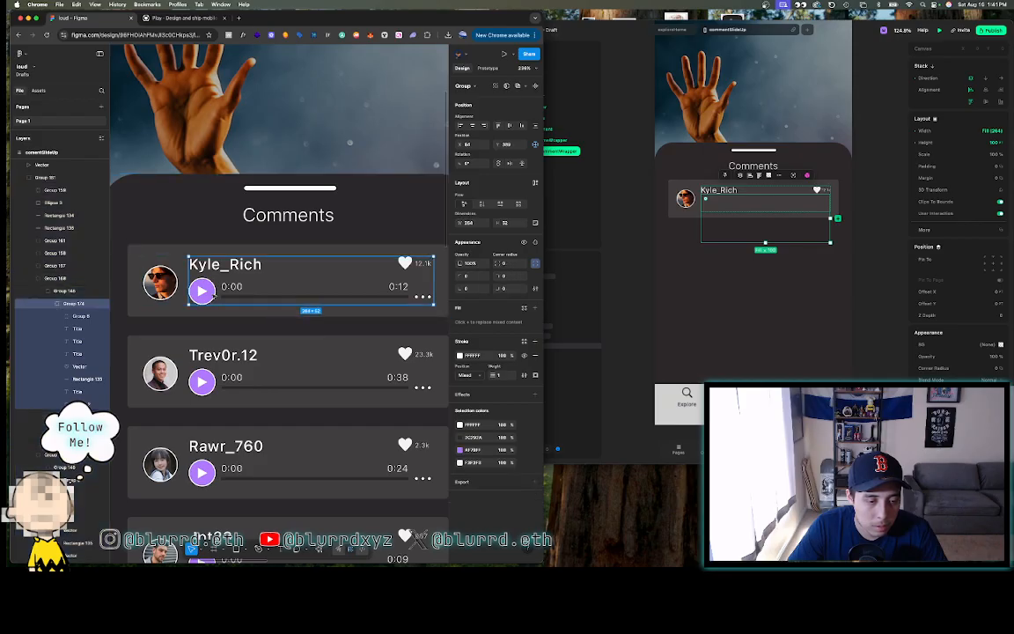
{"action": "double_click", "coordinate": [212, 296]}
{"action": "left_click", "coordinate": [235, 289], "text": "shift"}
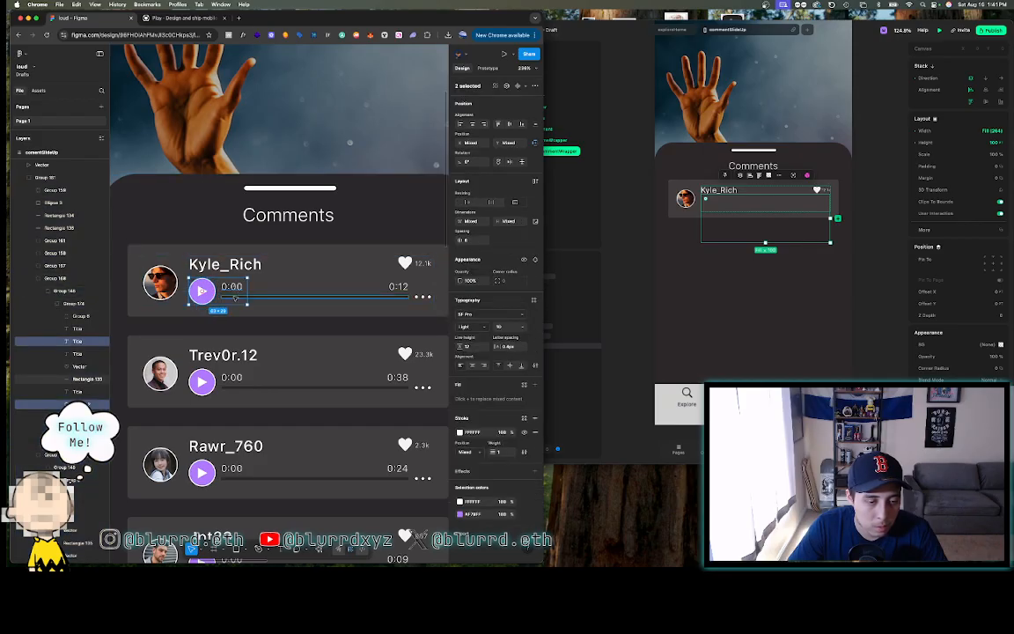
{"action": "left_click", "coordinate": [367, 296], "text": "shift"}
{"action": "left_click", "coordinate": [398, 286], "text": "shift"}
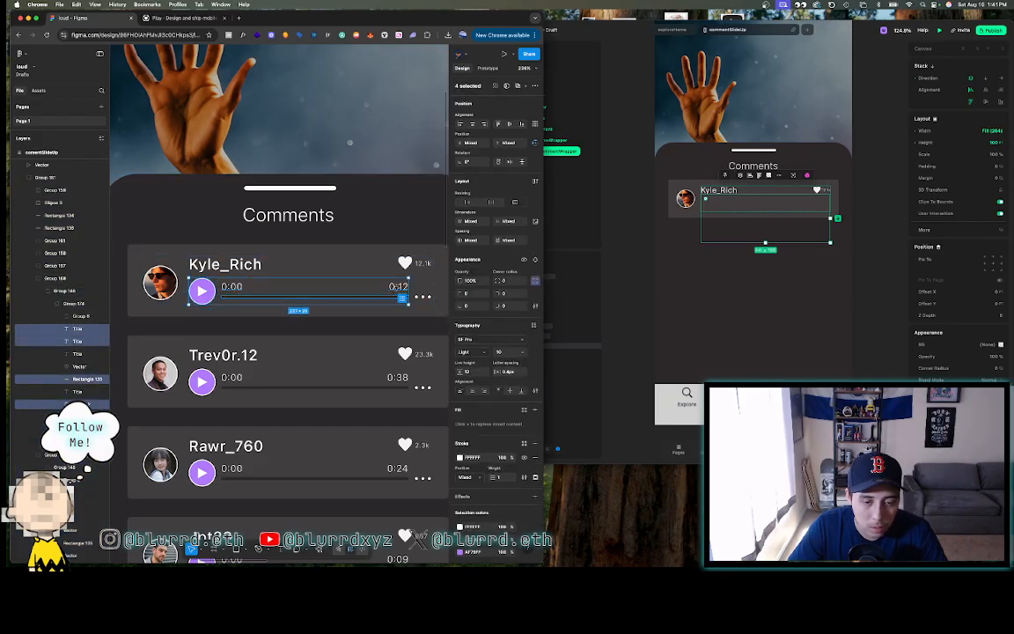
{"action": "left_click", "coordinate": [423, 297], "text": "shift"}
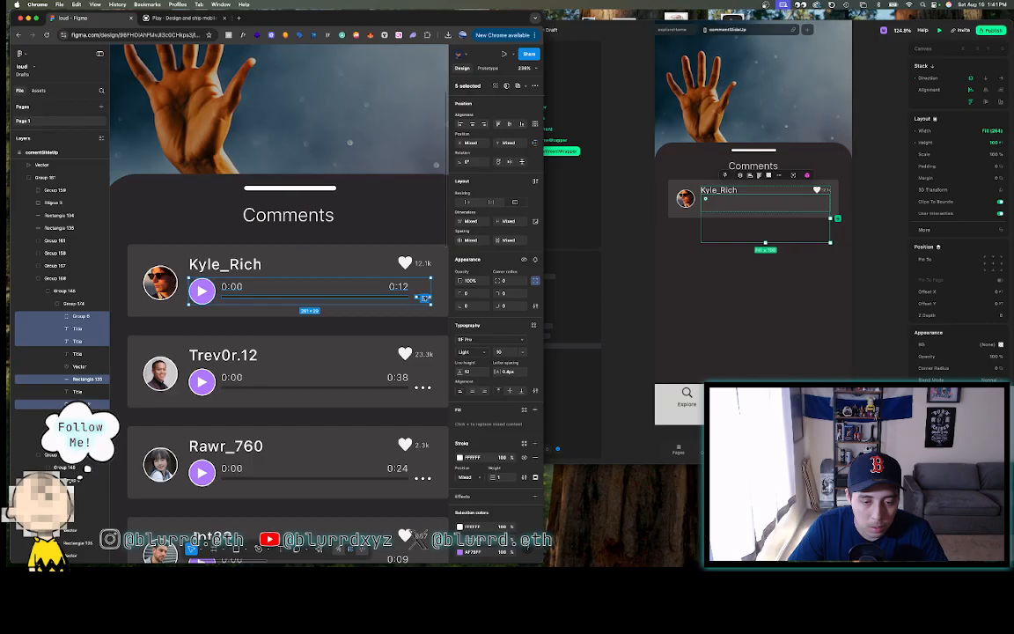
{"action": "right_click", "coordinate": [331, 299]}
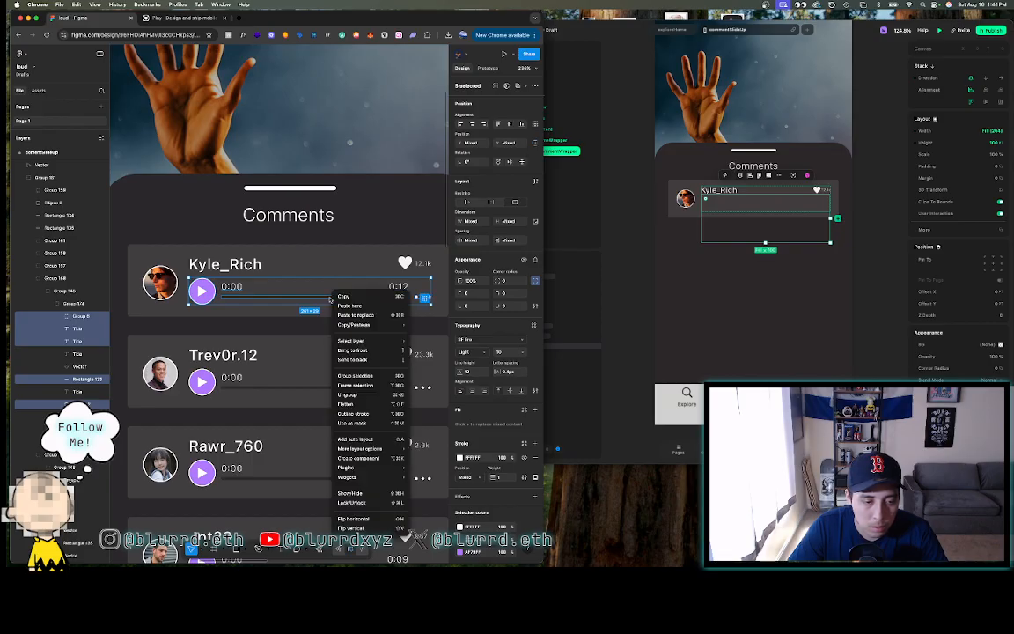
{"action": "left_click", "coordinate": [356, 375]}
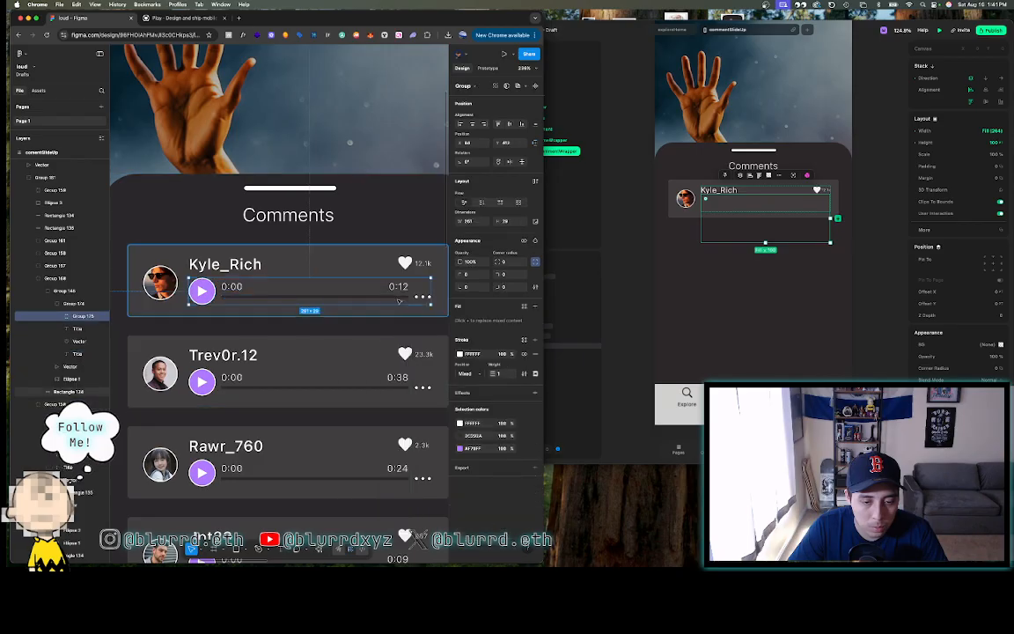
- Pull the new group's right edge slightly inward to trim its width
{"action": "scroll", "coordinate": [424, 296], "scroll_direction": "up", "scroll_amount": 5}
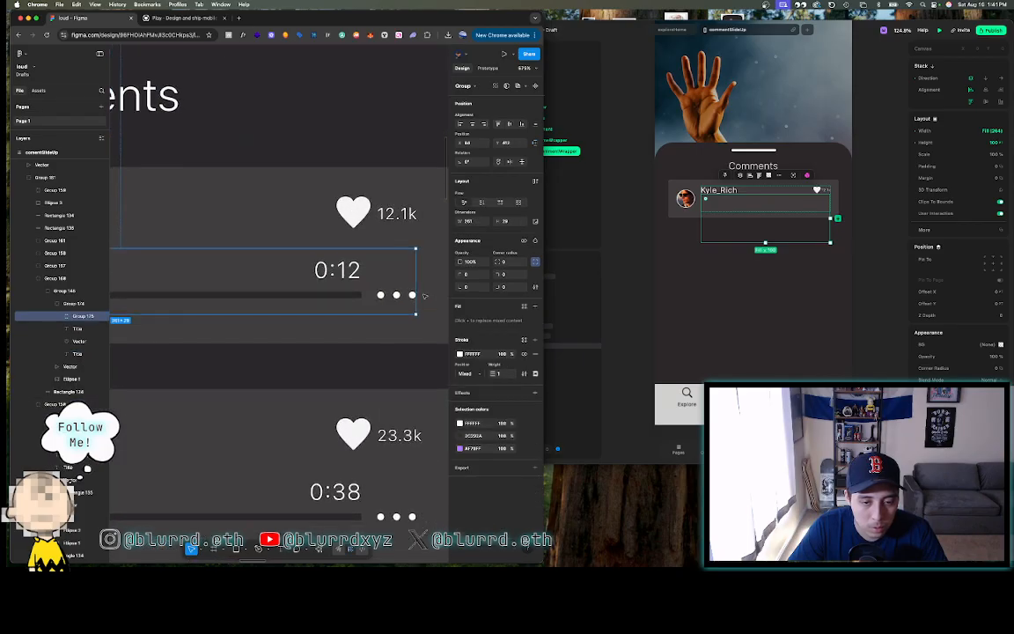
{"action": "scroll", "coordinate": [423, 297], "scroll_direction": "up", "scroll_amount": 4}
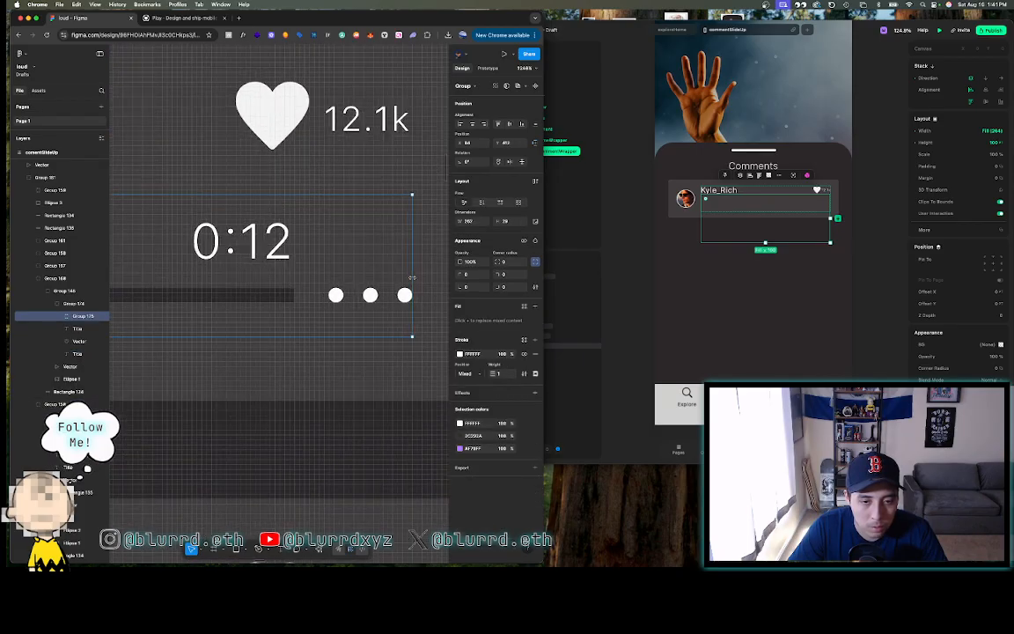
{"action": "left_click_drag", "start_coordinate": [413, 277], "coordinate": [408, 277]}
{"action": "scroll", "coordinate": [409, 278], "scroll_direction": "down", "scroll_amount": 6}
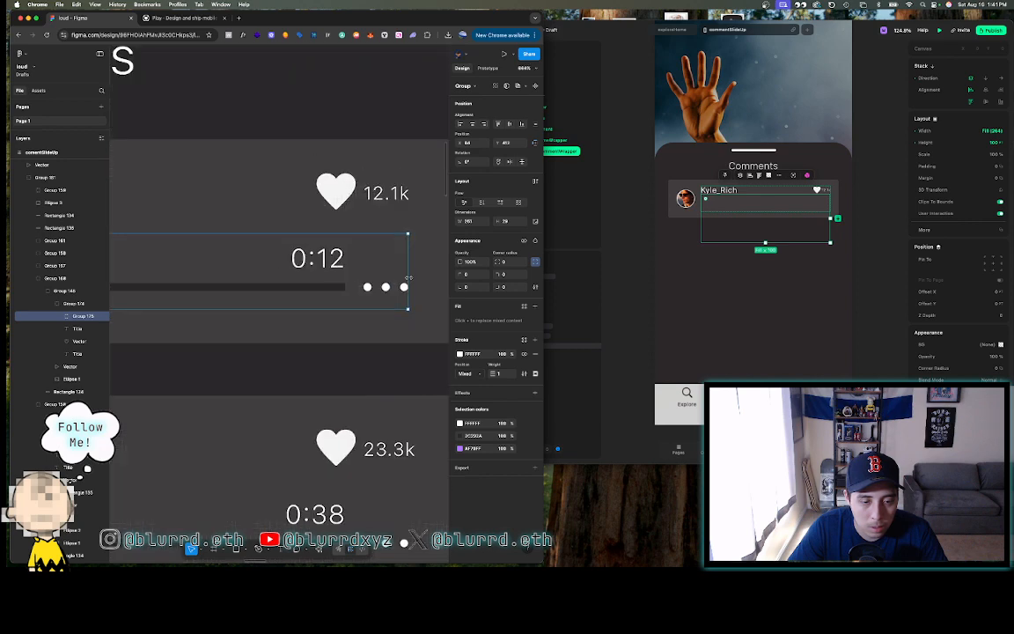
{"action": "scroll", "coordinate": [408, 278], "scroll_direction": "up", "scroll_amount": 2}
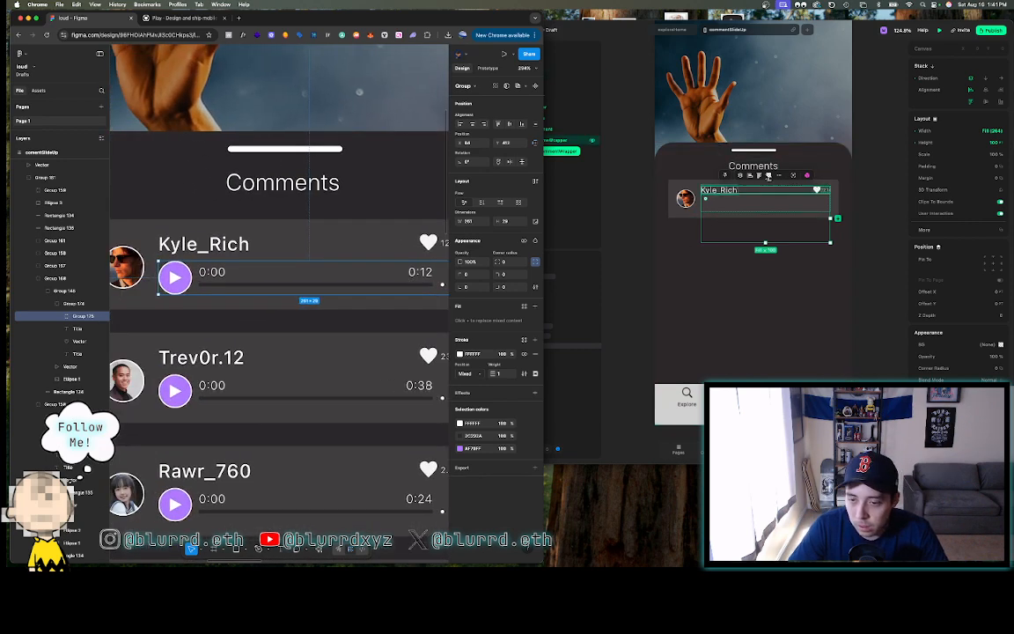
{"action": "left_click", "coordinate": [687, 160]}
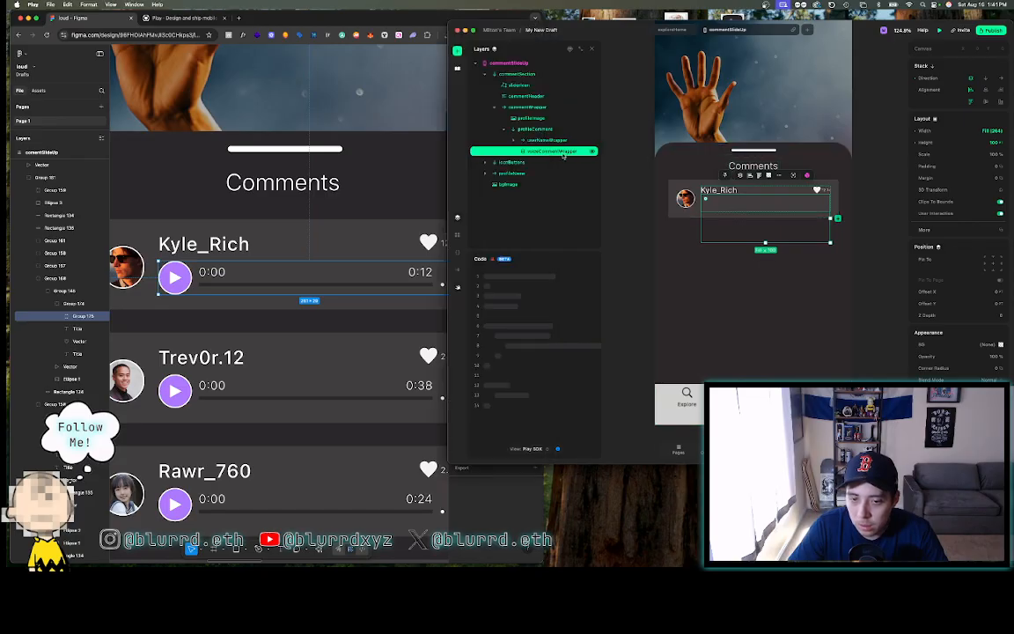
- Set voiceCommentWrapper to width 264 and height 29
{"action": "left_click", "coordinate": [973, 131]}
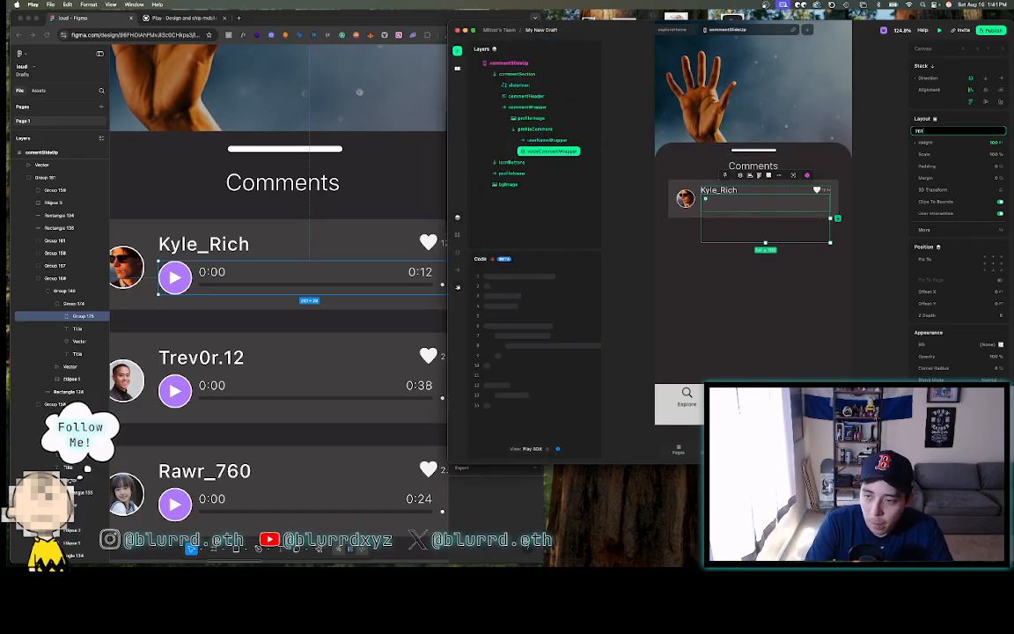
{"action": "key", "text": "Return"}
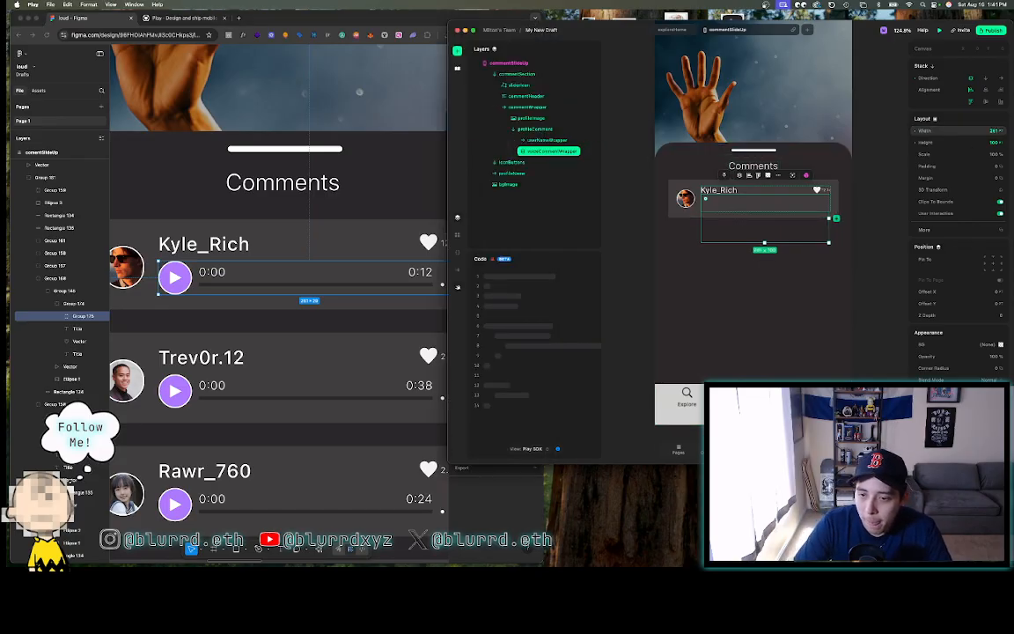
{"action": "left_click", "coordinate": [984, 132]}
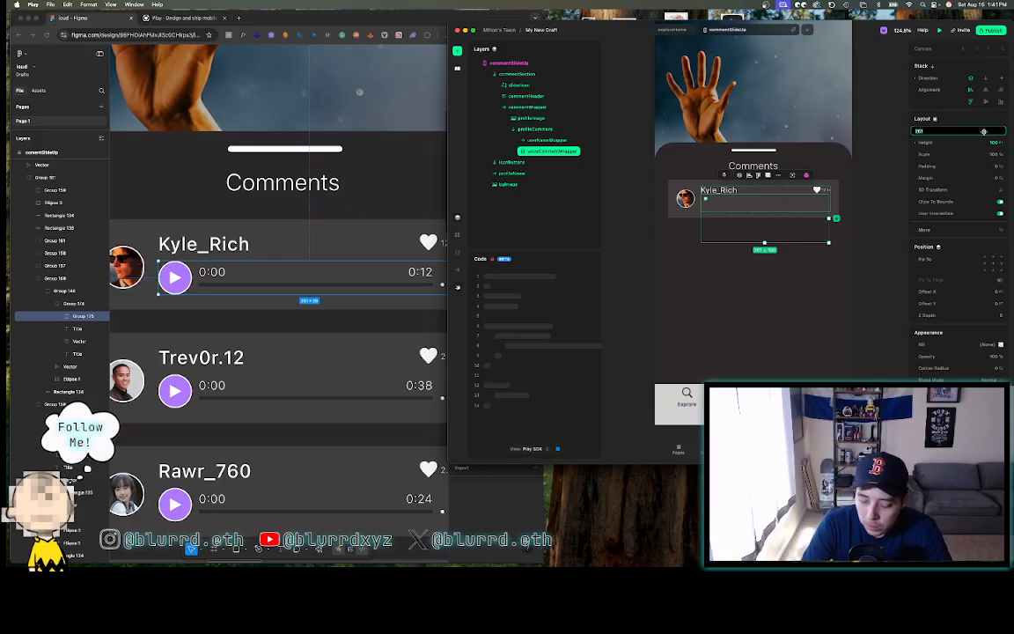
{"action": "type", "text": "264"}
{"action": "key", "text": "Return"}
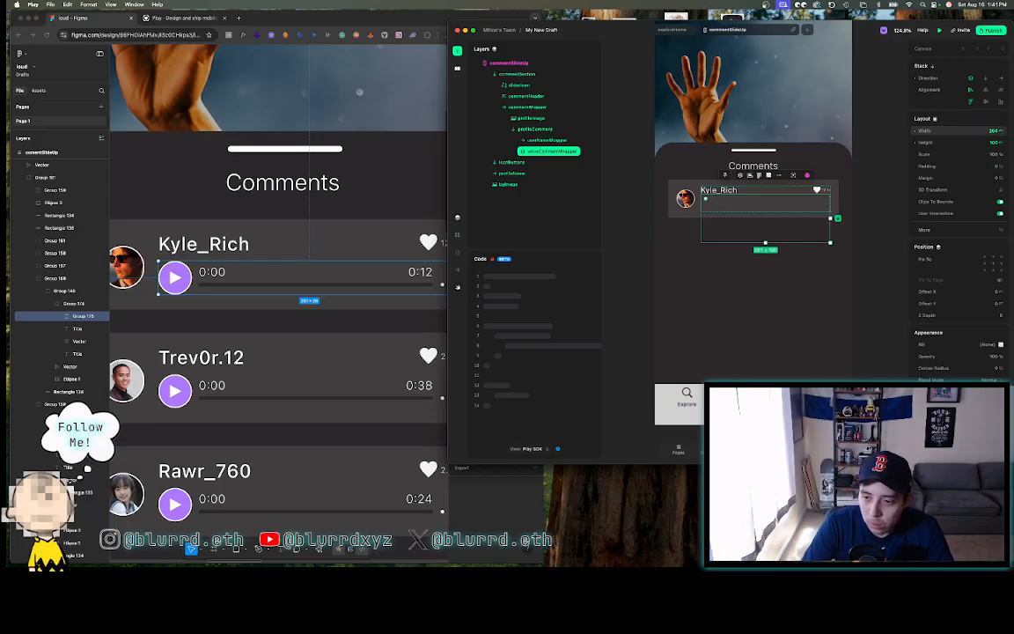
{"action": "left_click", "coordinate": [982, 142]}
{"action": "type", "text": "29"}
{"action": "key", "text": "Return"}
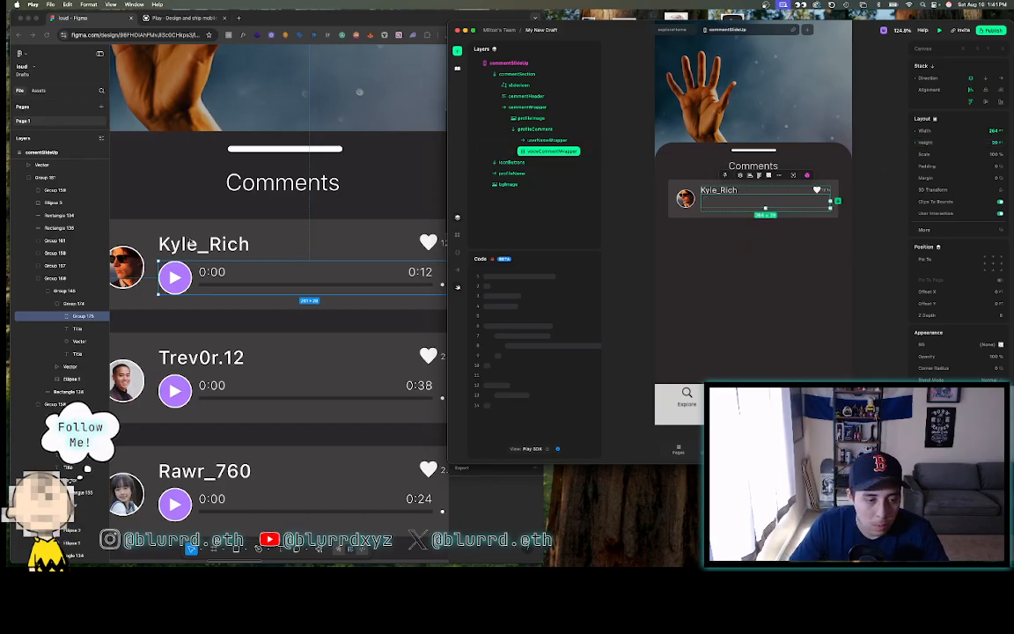
- Check the username-to-play-row spacing in Figma, then give the row a 7-point top margin
{"action": "left_click", "coordinate": [200, 246]}
{"action": "left_click", "coordinate": [199, 246]}
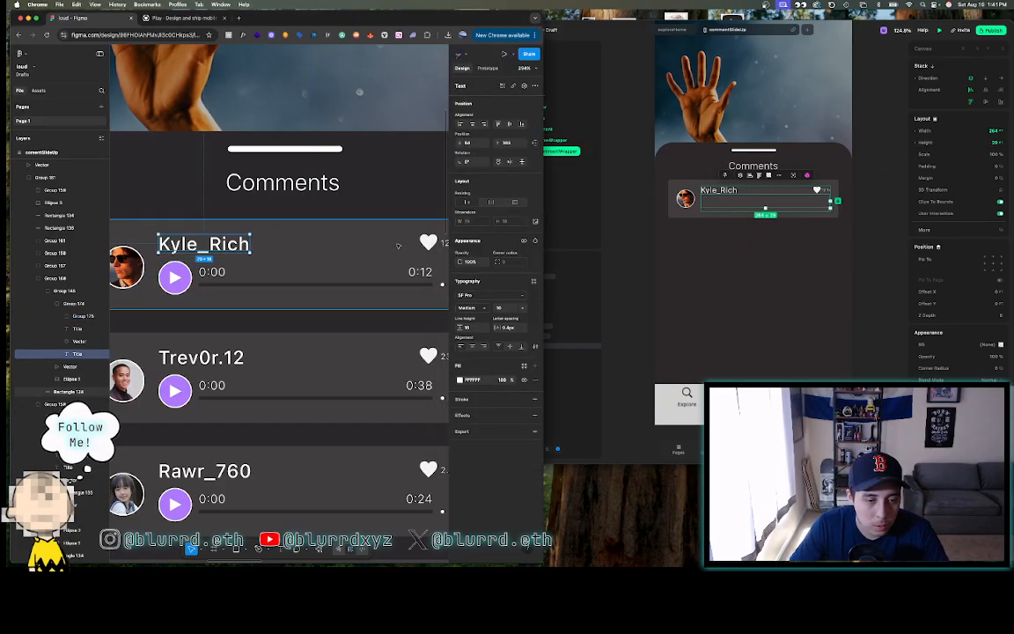
{"action": "left_click", "coordinate": [204, 254], "text": "shift"}
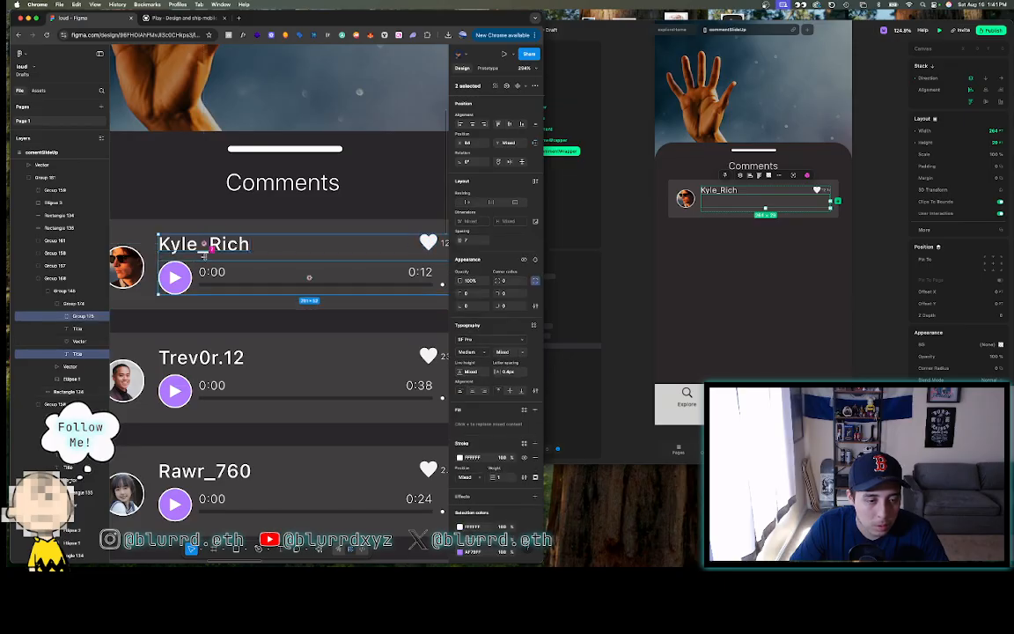
{"action": "left_click", "coordinate": [653, 172]}
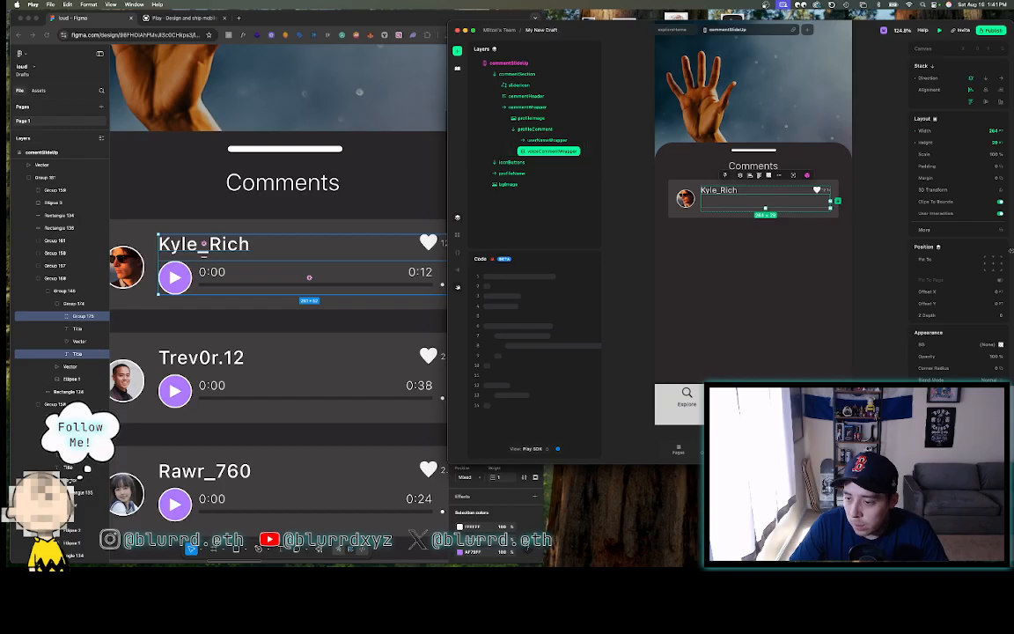
{"action": "left_click", "coordinate": [951, 177]}
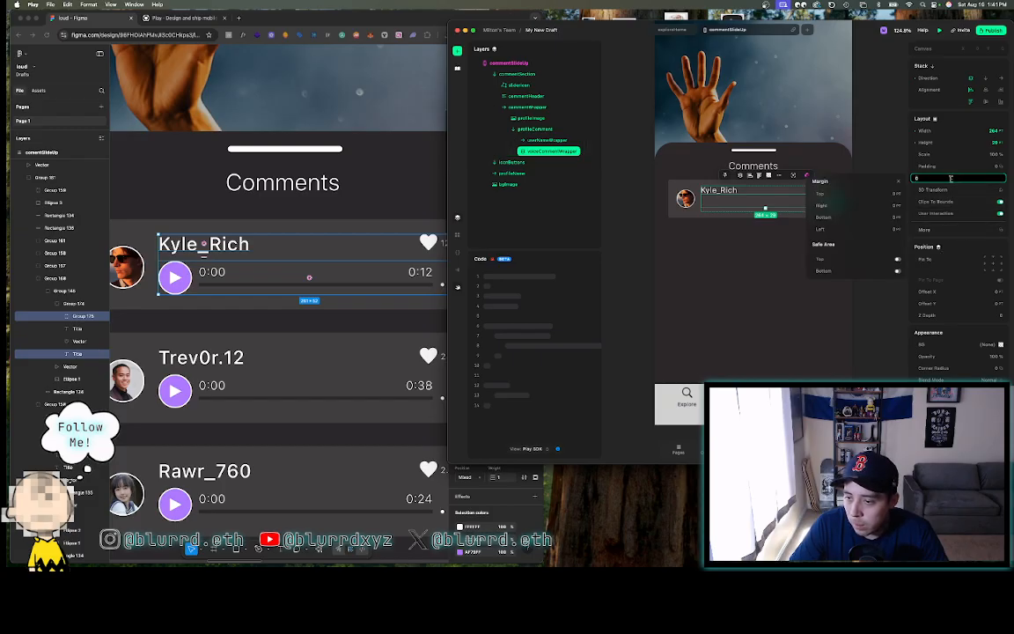
{"action": "left_click", "coordinate": [875, 196]}
{"action": "type", "text": "7"}
{"action": "key", "text": "Return"}
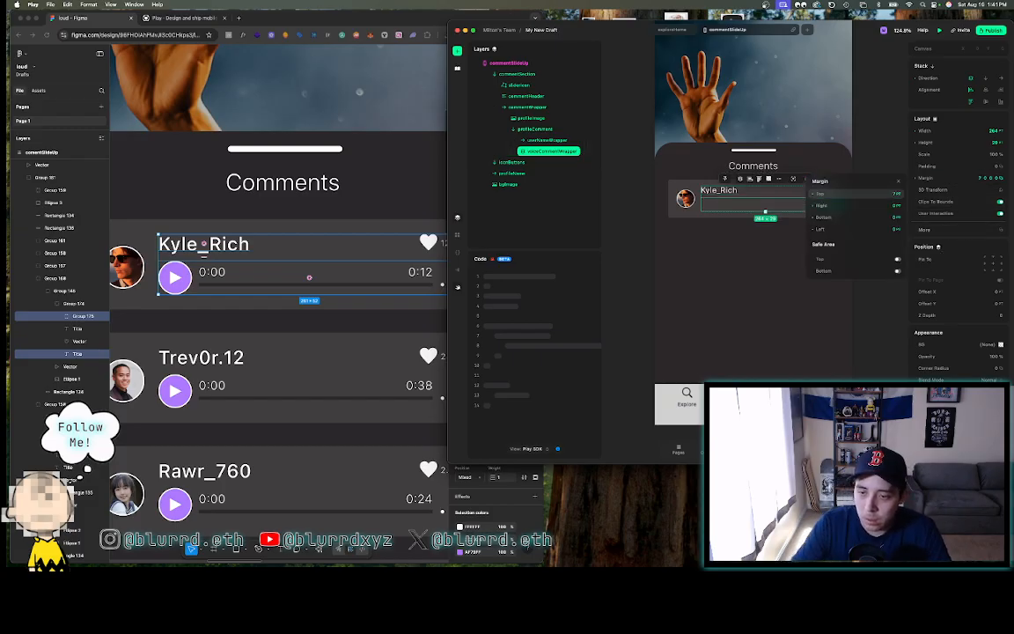
{"action": "left_click", "coordinate": [882, 140]}
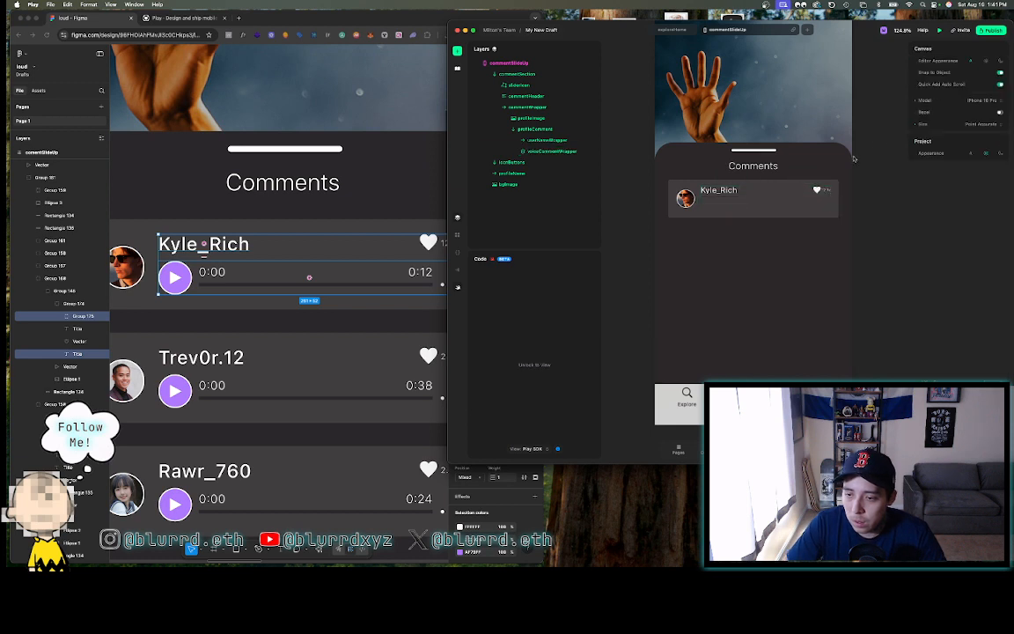
- Select the profileComment stack and the comments sheet background in Figma
{"action": "left_click", "coordinate": [768, 197]}
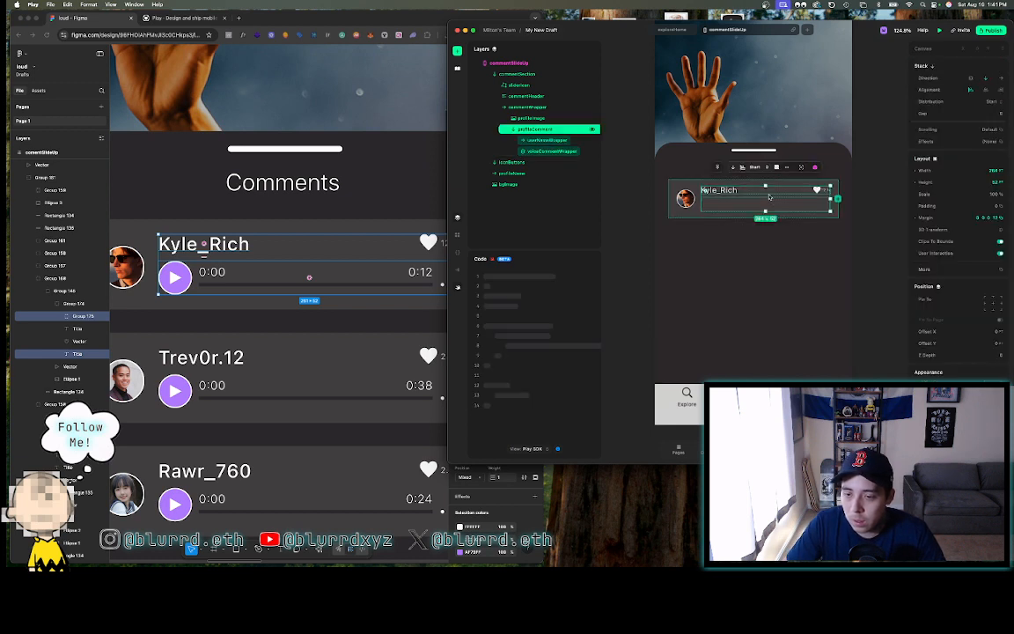
{"action": "scroll", "coordinate": [628, 218], "scroll_direction": "up", "scroll_amount": 5}
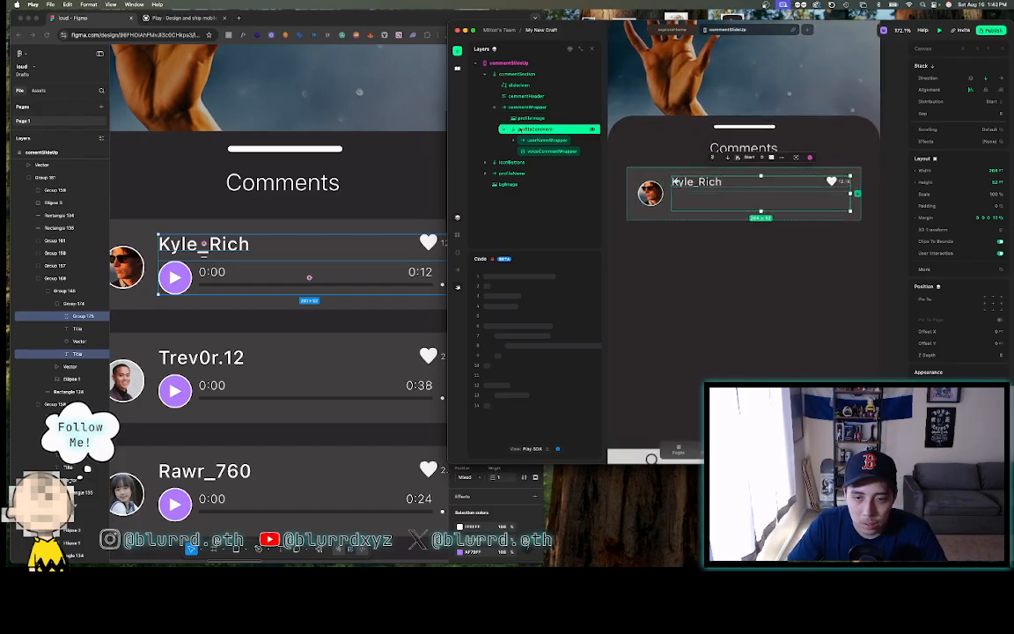
{"action": "left_click", "coordinate": [457, 51]}
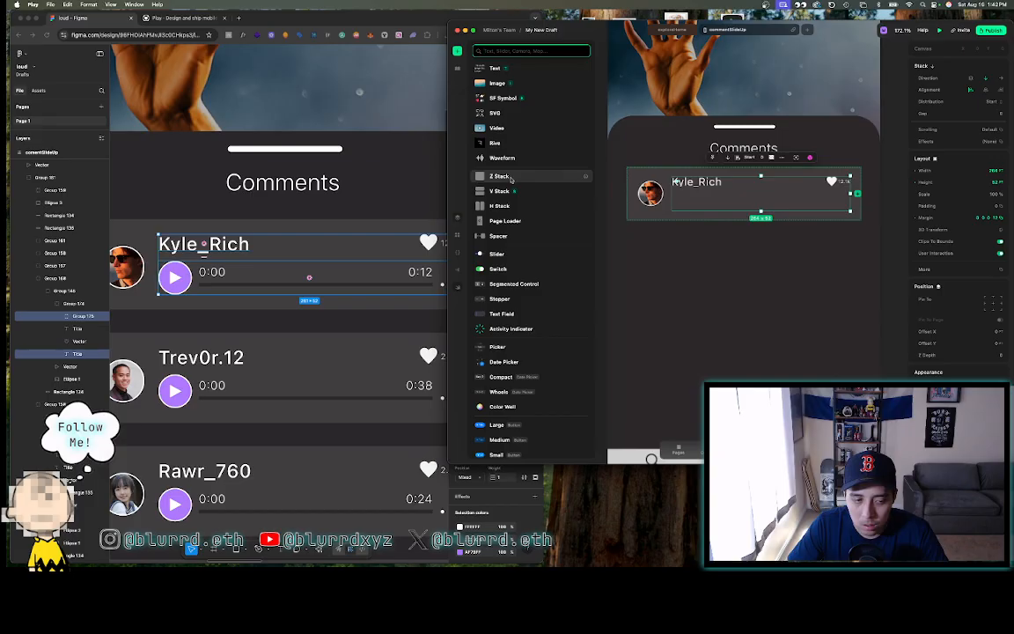
{"action": "left_click", "coordinate": [357, 211]}
{"action": "left_click", "coordinate": [357, 211]}
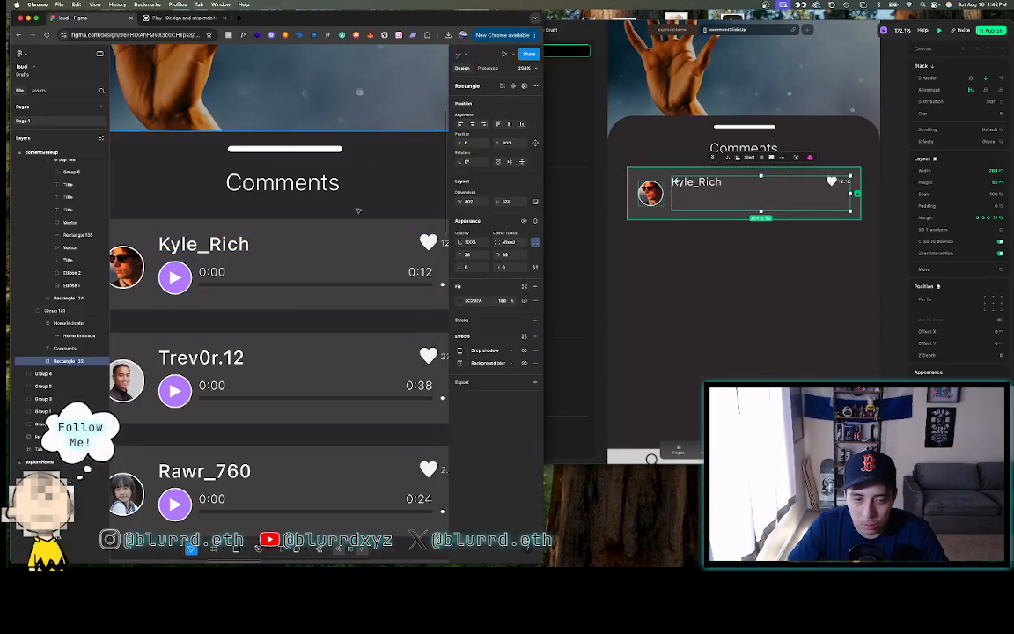
- Group the play button's purple circle and triangle into Group 176
{"action": "scroll", "coordinate": [358, 211], "scroll_direction": "left", "scroll_amount": 3}
{"action": "double_click", "coordinate": [326, 265]}
{"action": "double_click", "coordinate": [327, 265]}
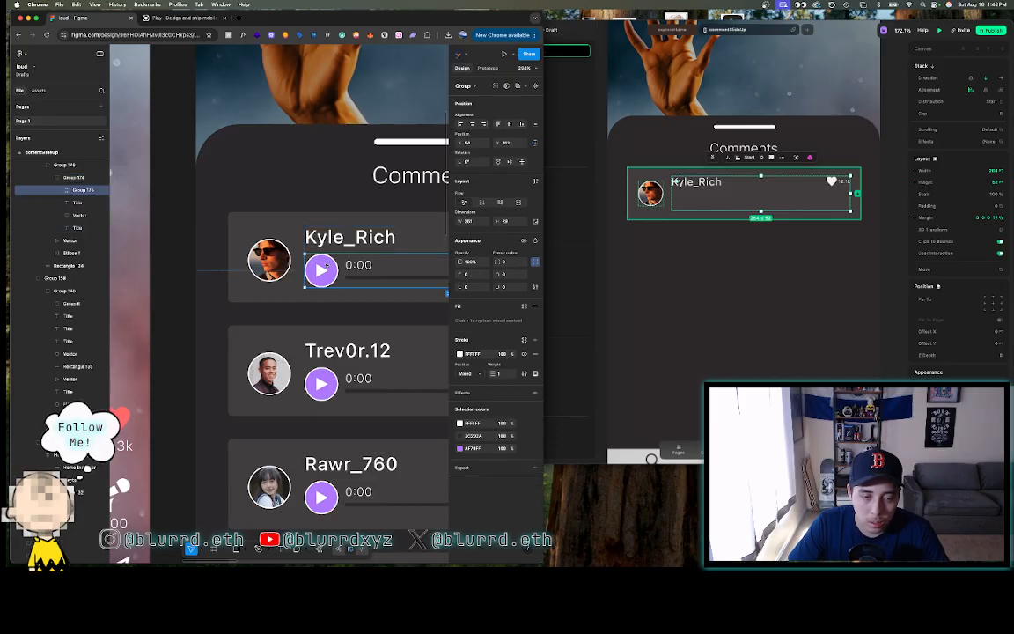
{"action": "double_click", "coordinate": [326, 265]}
{"action": "scroll", "coordinate": [326, 265], "scroll_direction": "up", "scroll_amount": 3}
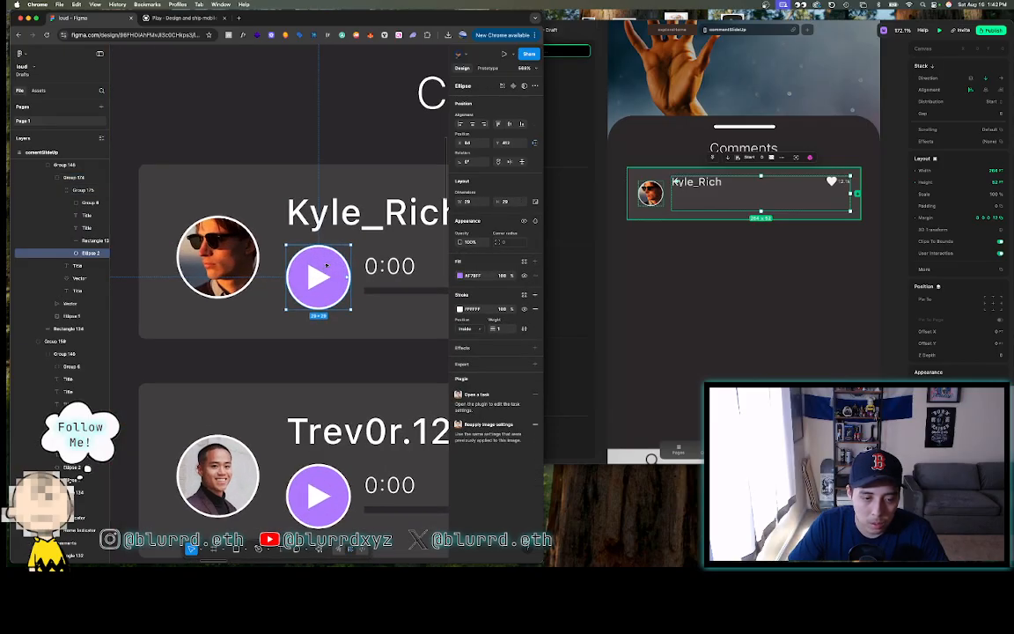
{"action": "left_click", "coordinate": [314, 280], "text": "shift"}
{"action": "right_click", "coordinate": [315, 280]}
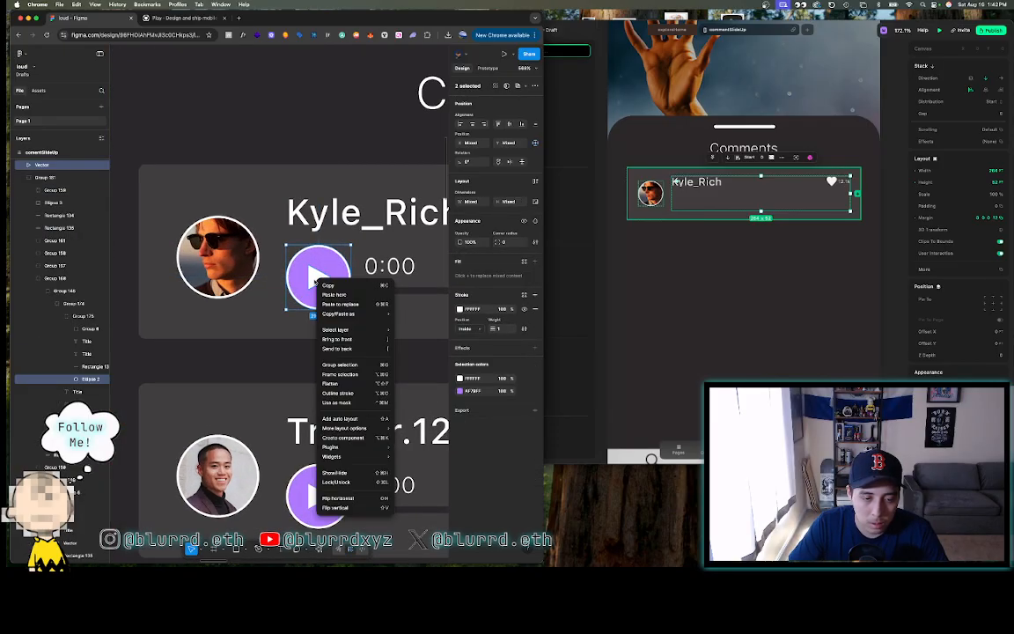
{"action": "left_click", "coordinate": [340, 365]}
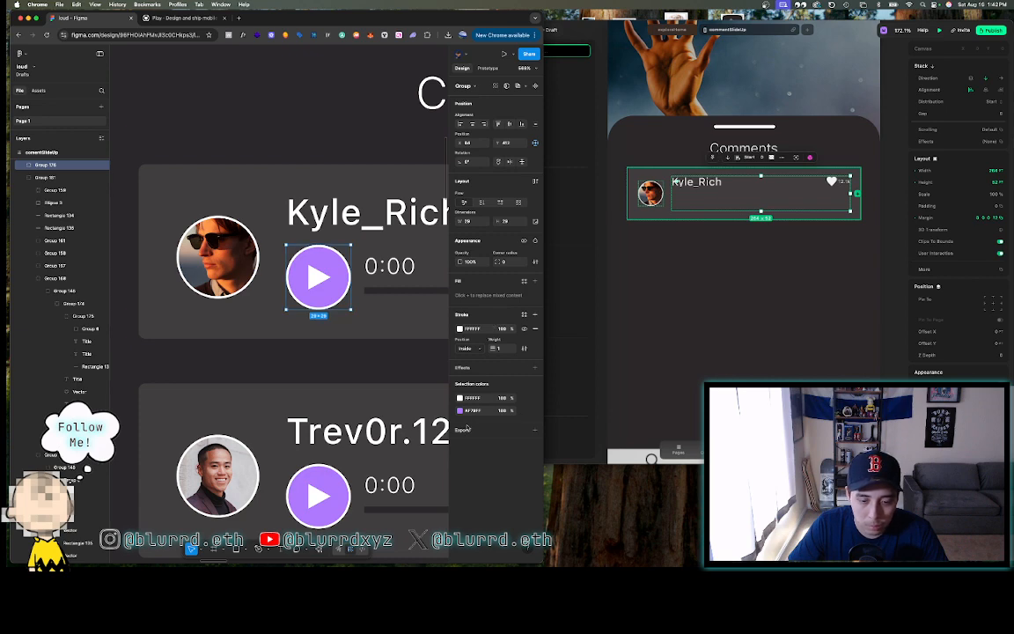
- Export Group 176 as an SVG file
{"action": "left_click", "coordinate": [467, 429]}
{"action": "left_click", "coordinate": [496, 458]}
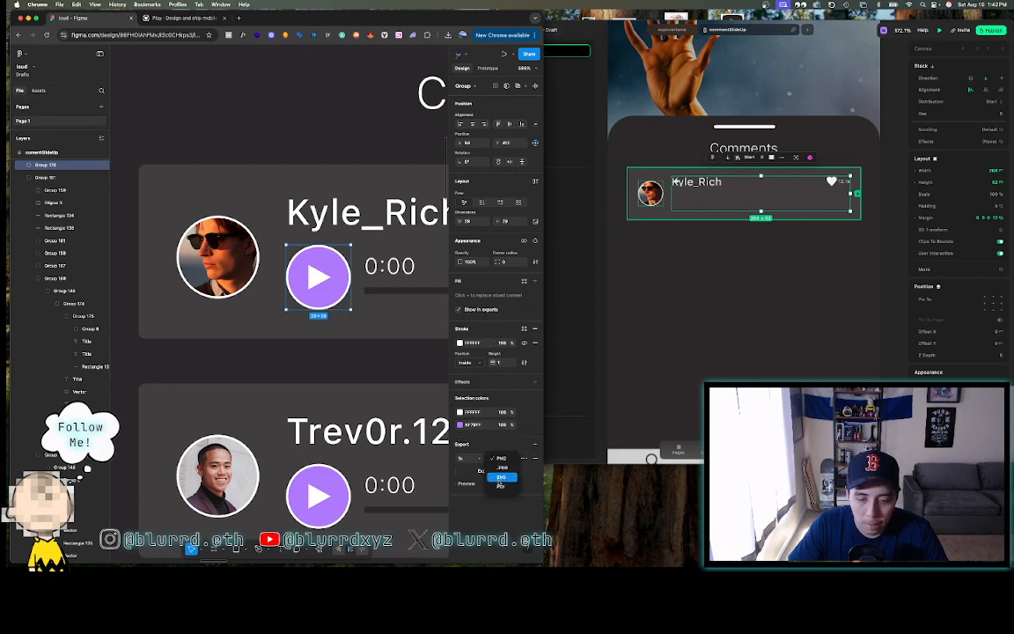
{"action": "left_click", "coordinate": [492, 471]}
{"action": "left_click", "coordinate": [492, 473]}
{"action": "scroll", "coordinate": [376, 284], "scroll_direction": "down", "scroll_amount": 5}
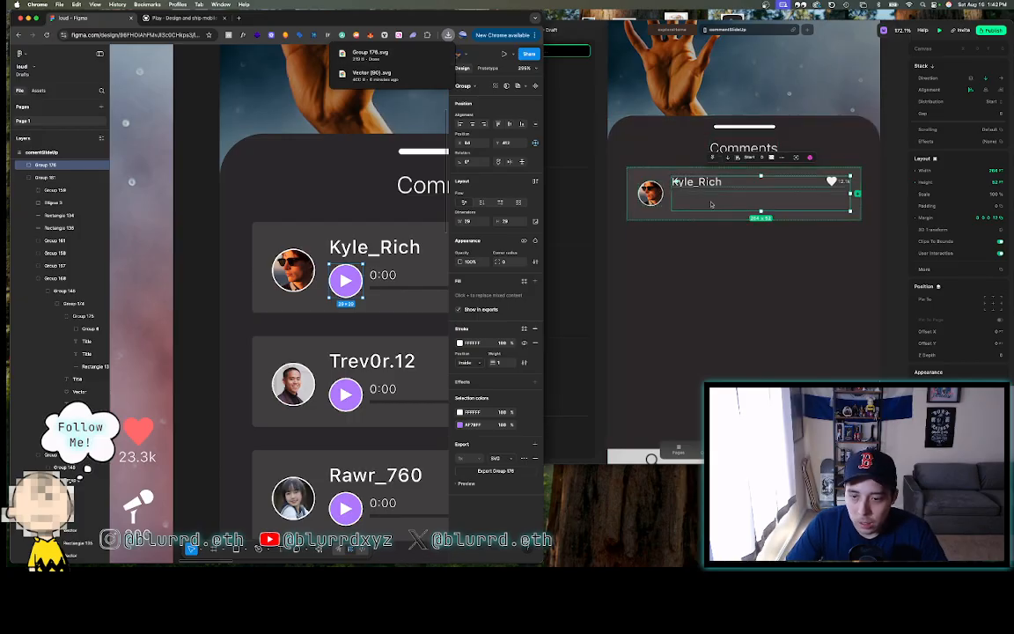
- Insert a new SVG element into Play's voice comment row
{"action": "left_click", "coordinate": [712, 203]}
{"action": "left_click", "coordinate": [708, 202]}
{"action": "key", "text": "Escape"}
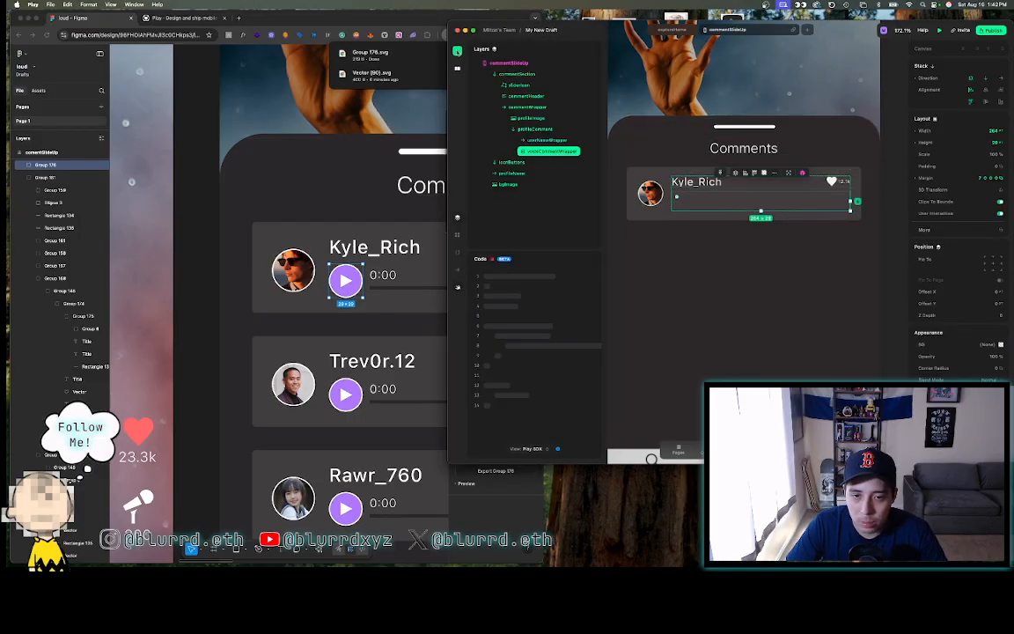
{"action": "left_click", "coordinate": [456, 51]}
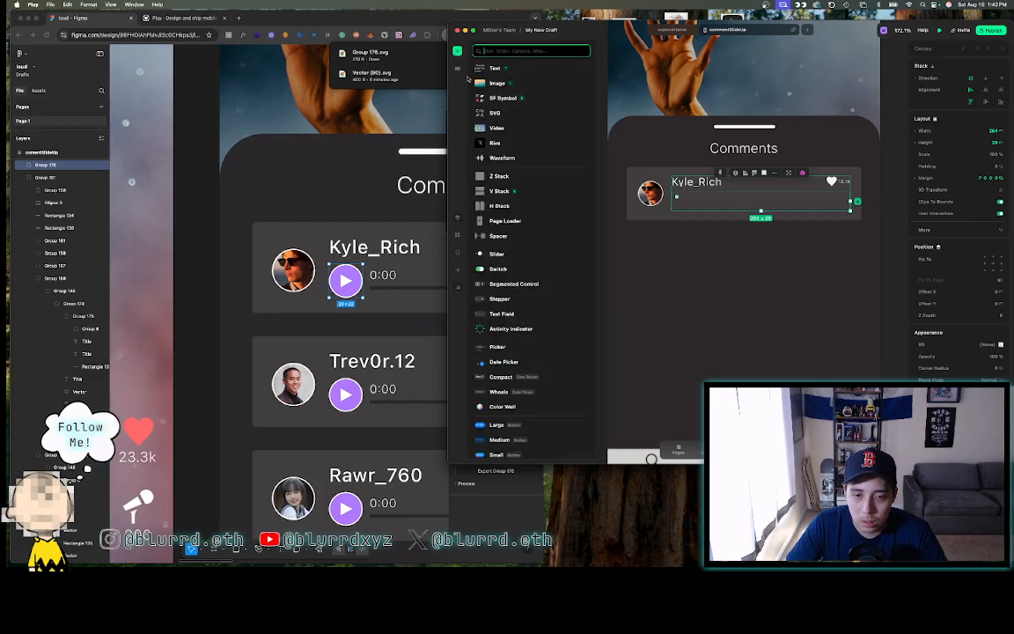
{"action": "key", "text": "Escape"}
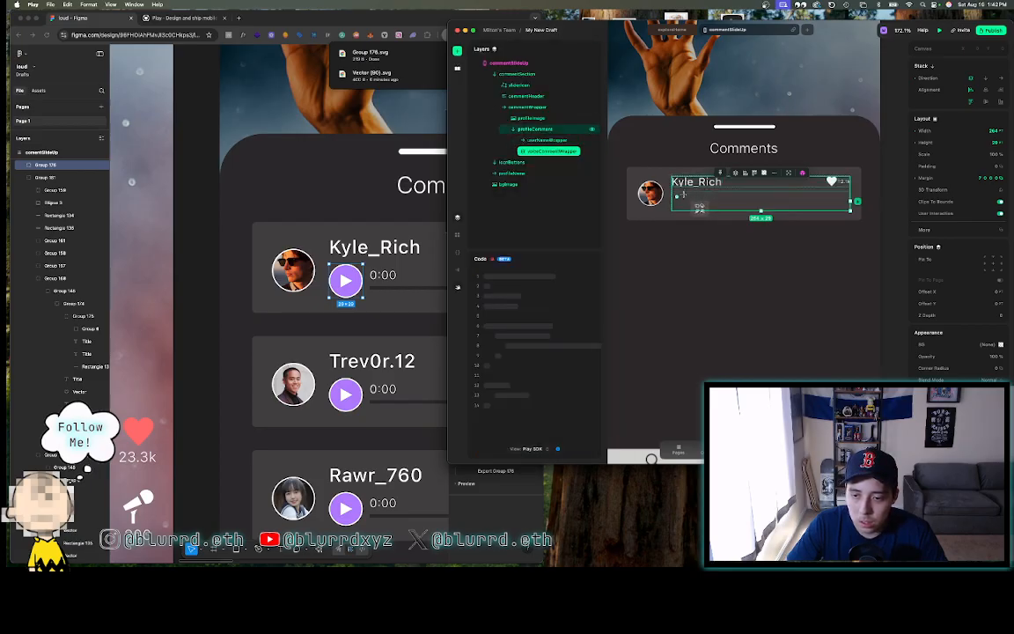
{"action": "key", "text": "Return"}
- Name the new SVG layer playVoiceComment and load Group 176.svg into it
{"action": "double_click", "coordinate": [554, 160]}
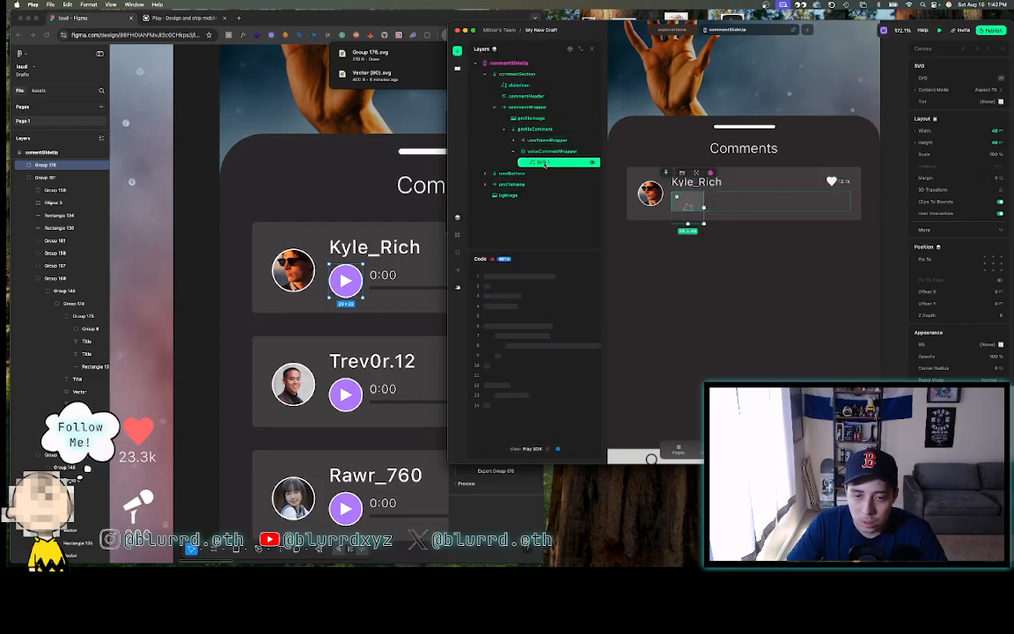
{"action": "type", "text": "pla"}
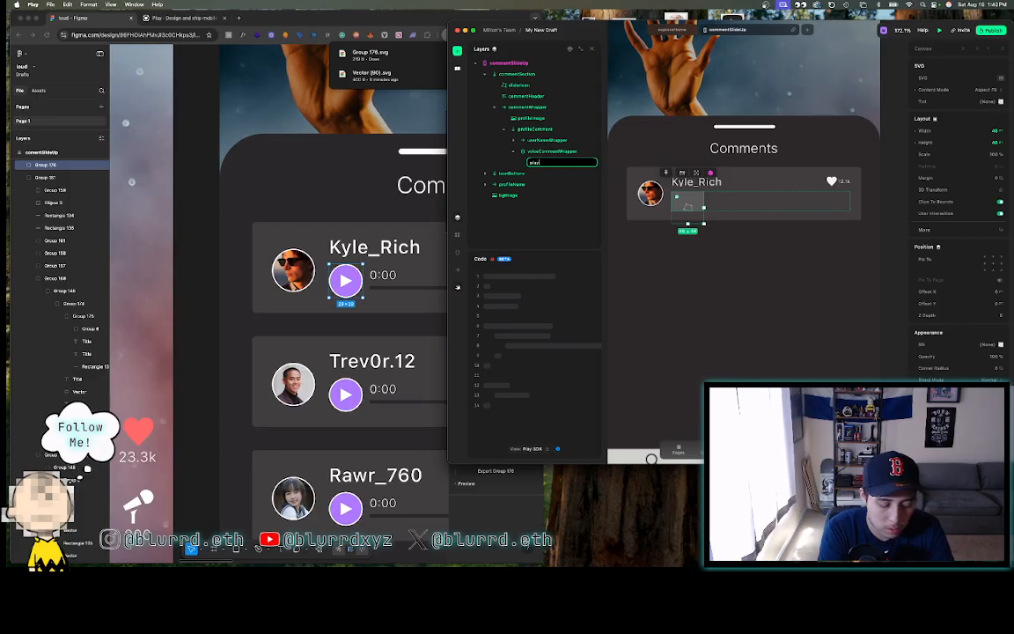
{"action": "type", "text": "yVoiceComment"}
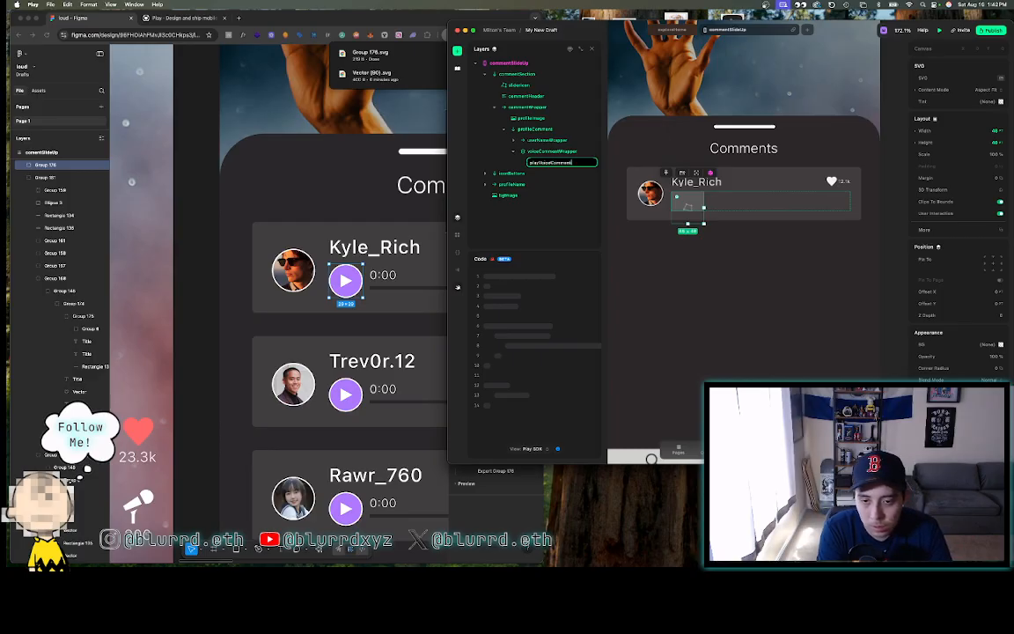
{"action": "key", "text": "Return"}
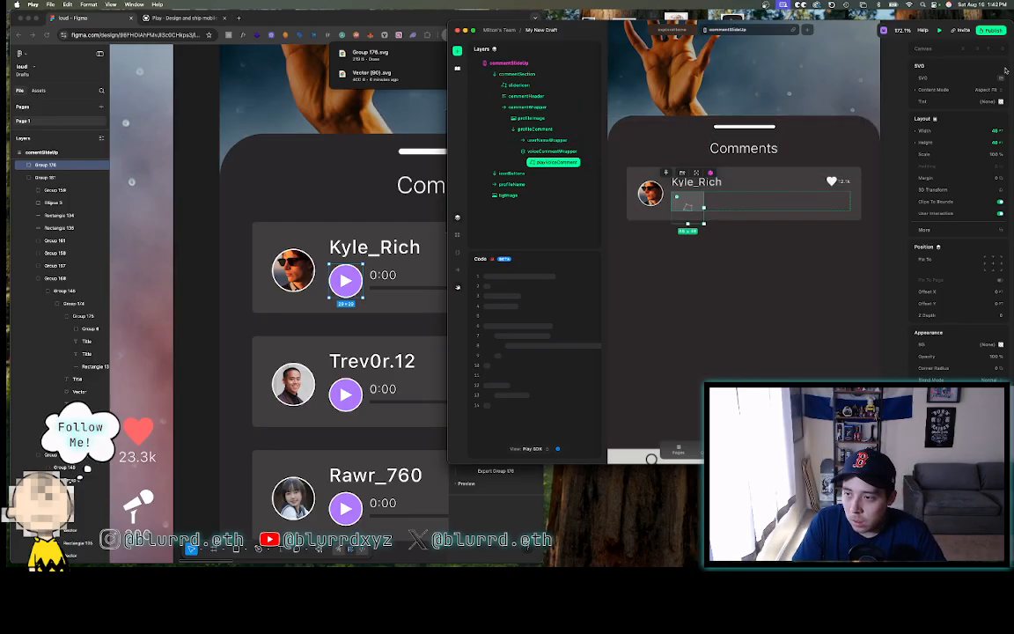
{"action": "left_click", "coordinate": [1004, 74]}
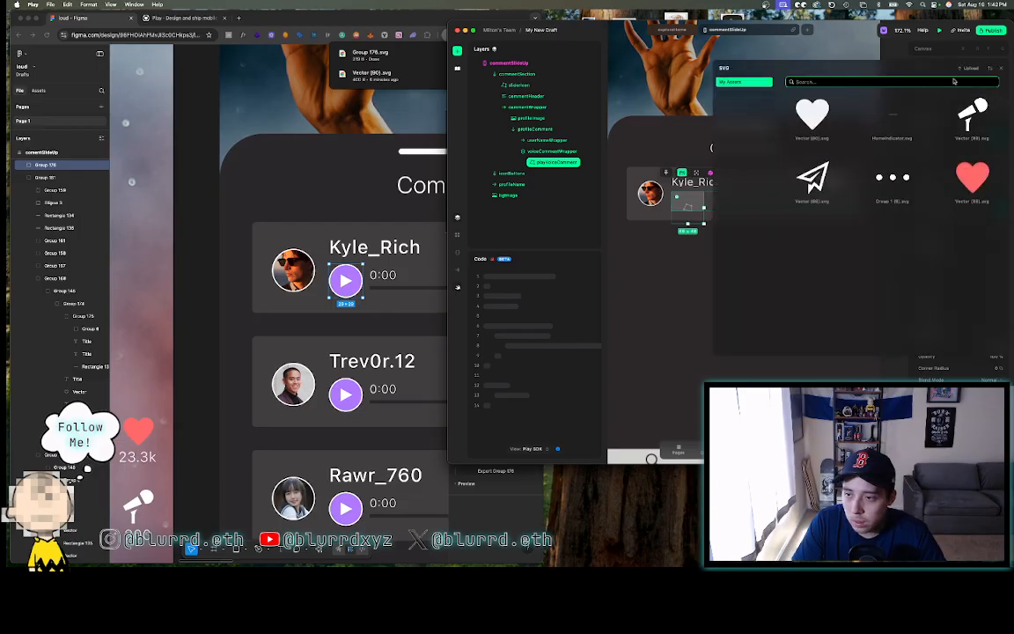
{"action": "left_click", "coordinate": [970, 69]}
{"action": "left_click", "coordinate": [355, 24]}
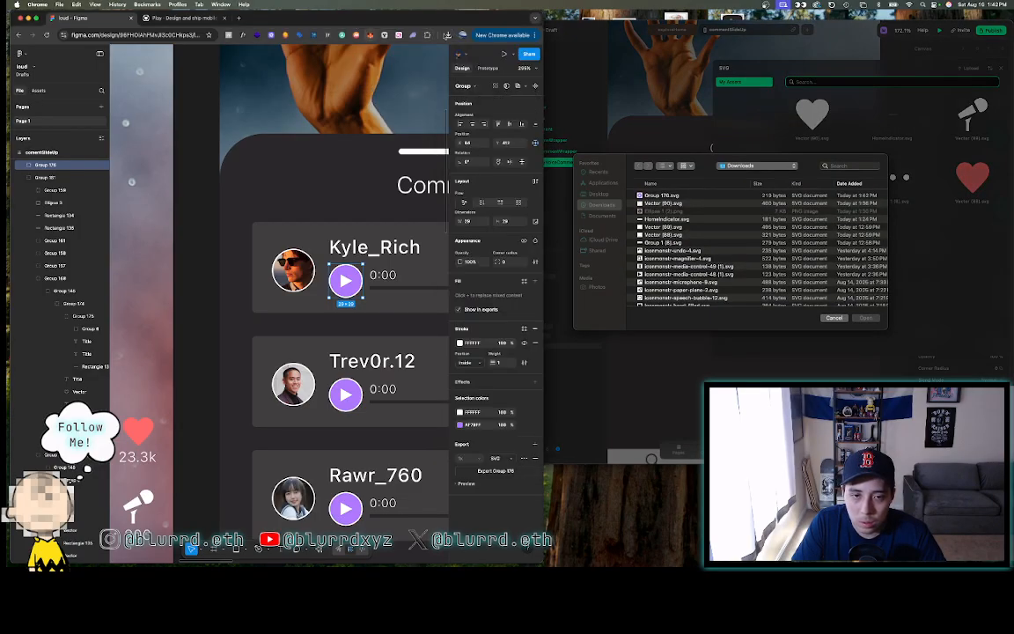
{"action": "left_click", "coordinate": [658, 200]}
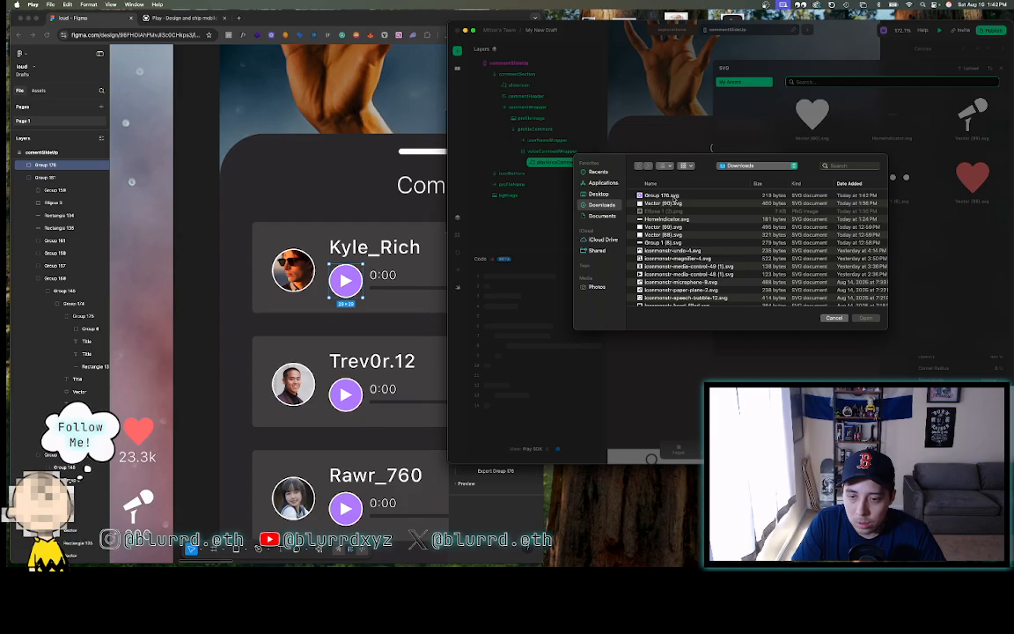
{"action": "left_click", "coordinate": [669, 195]}
{"action": "left_click", "coordinate": [864, 318]}
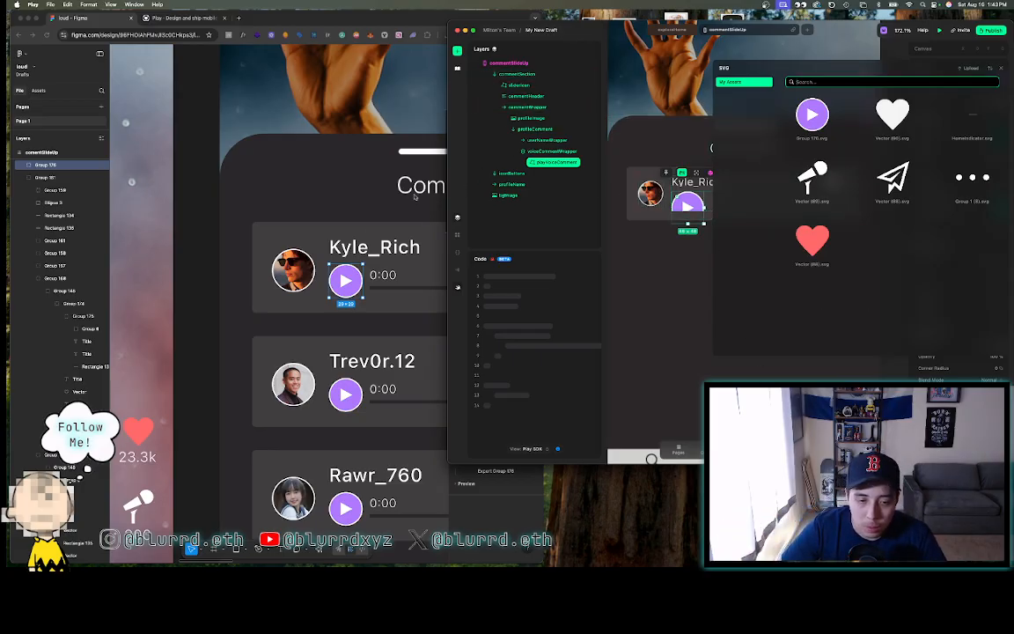
{"action": "left_click", "coordinate": [1001, 68]}
- Set the play icon's width and height to 29
{"action": "left_click", "coordinate": [955, 131]}
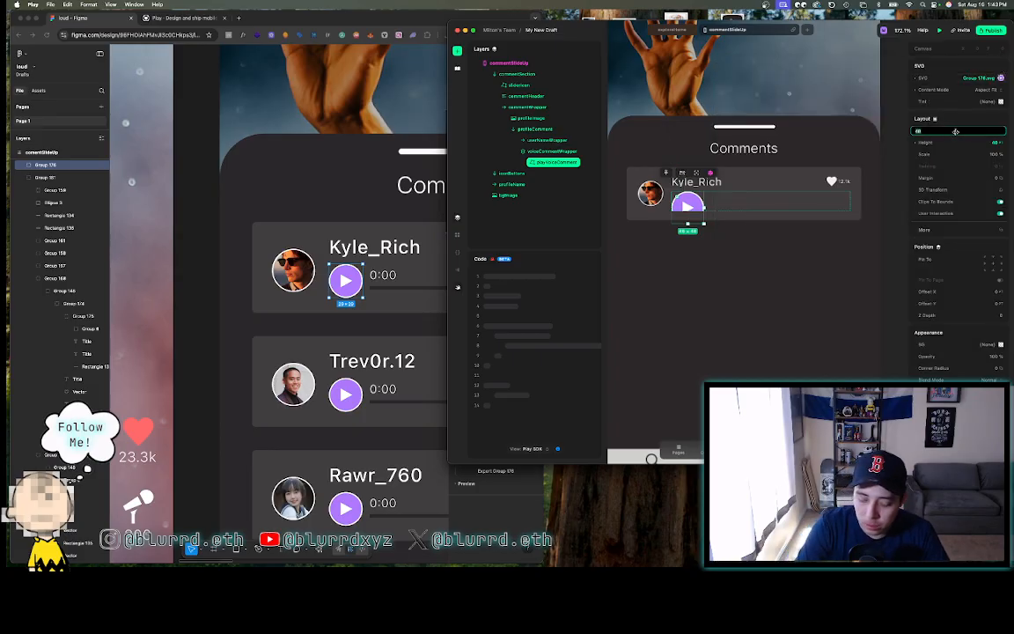
{"action": "type", "text": "29"}
{"action": "key", "text": "Return"}
{"action": "left_click", "coordinate": [955, 141]}
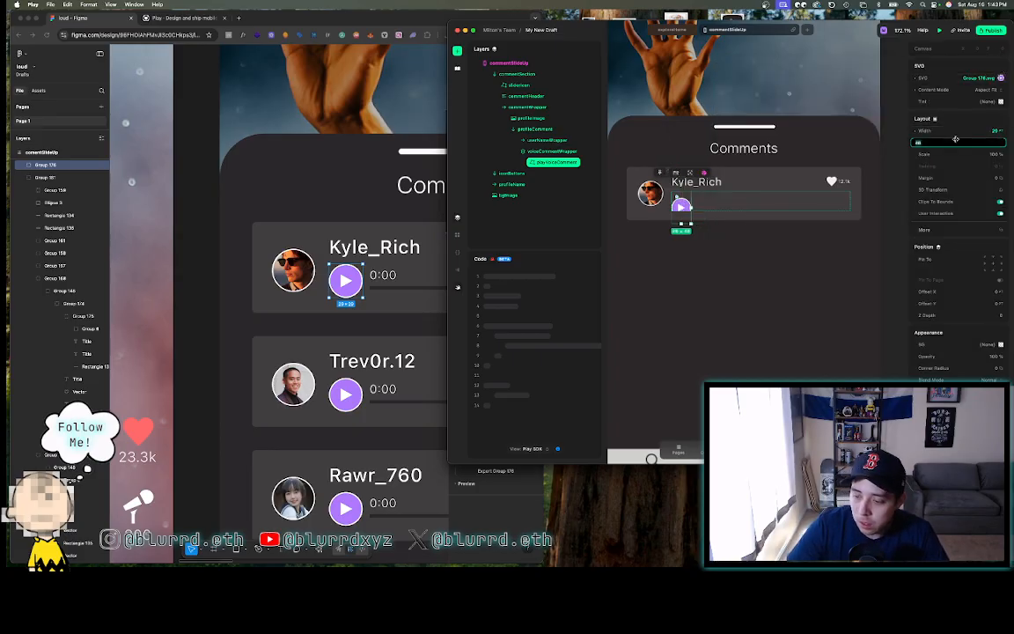
{"action": "type", "text": "29"}
{"action": "key", "text": "Return"}
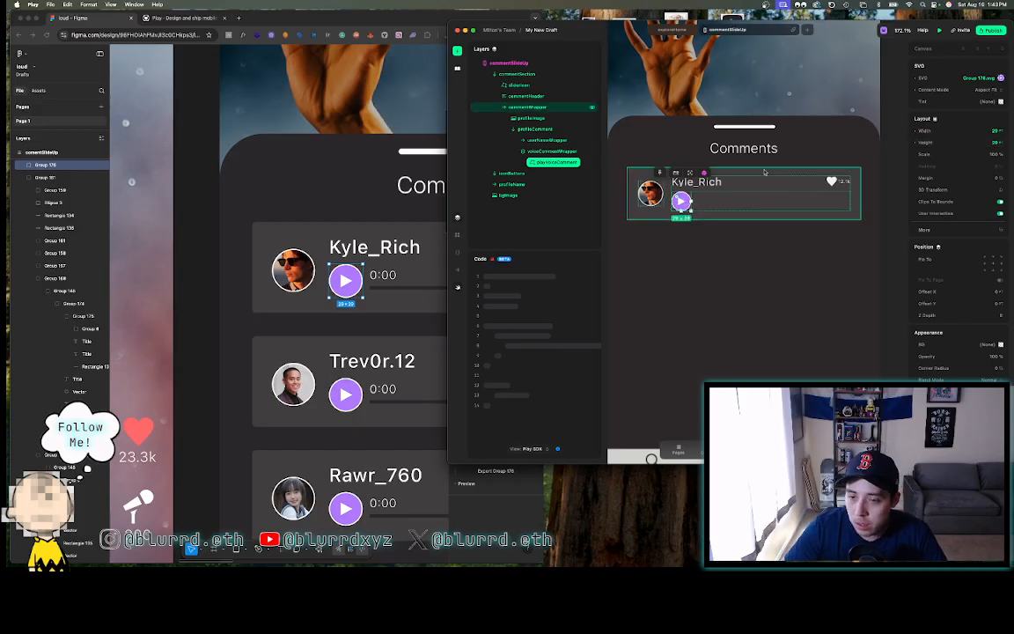
{"action": "left_click", "coordinate": [890, 118]}
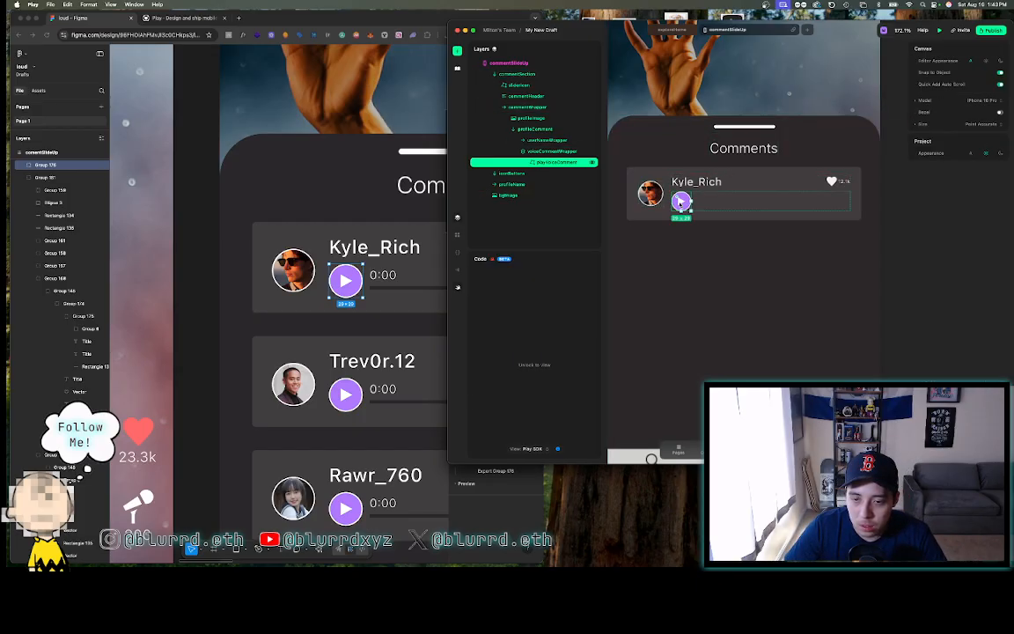
- Group Figma's 0:00 and 0:12 time labels with the progress bar into Group 177
{"action": "left_click", "coordinate": [682, 201]}
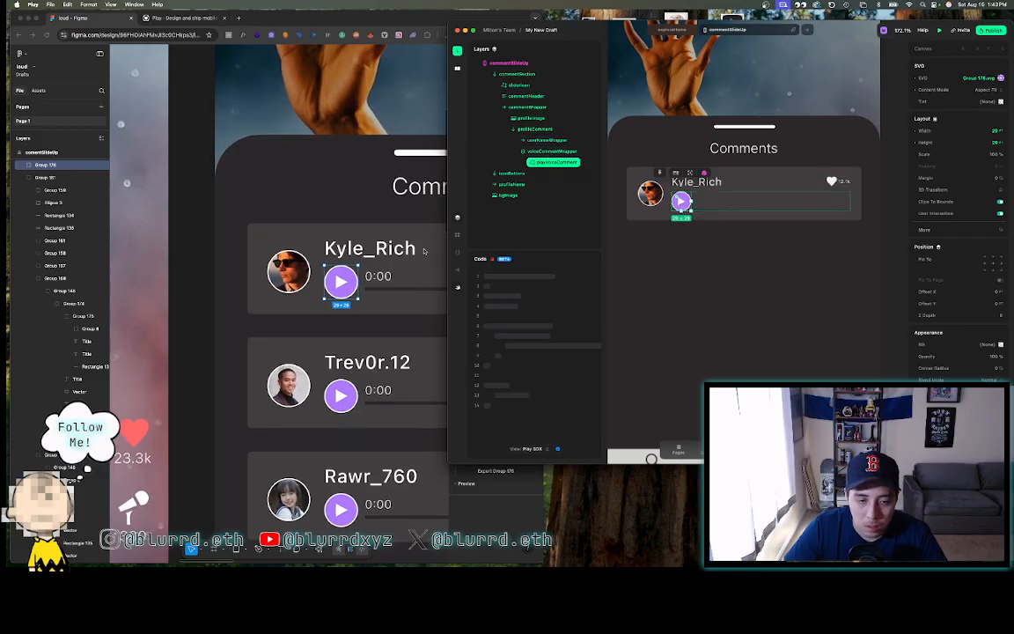
{"action": "scroll", "coordinate": [425, 250], "scroll_direction": "right", "scroll_amount": 5}
{"action": "left_click", "coordinate": [355, 255]}
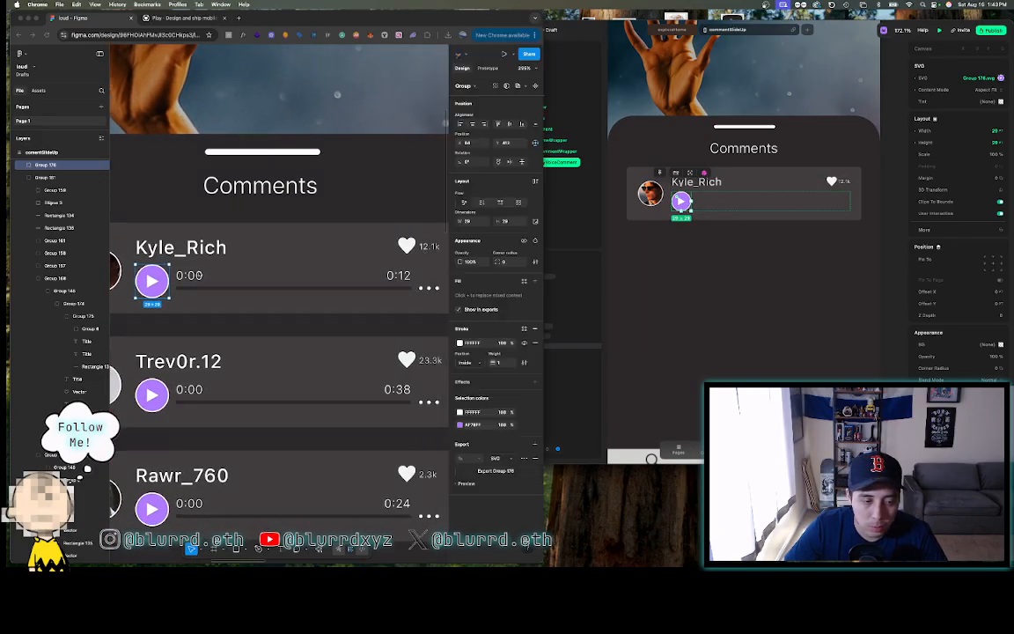
{"action": "left_click", "coordinate": [197, 275]}
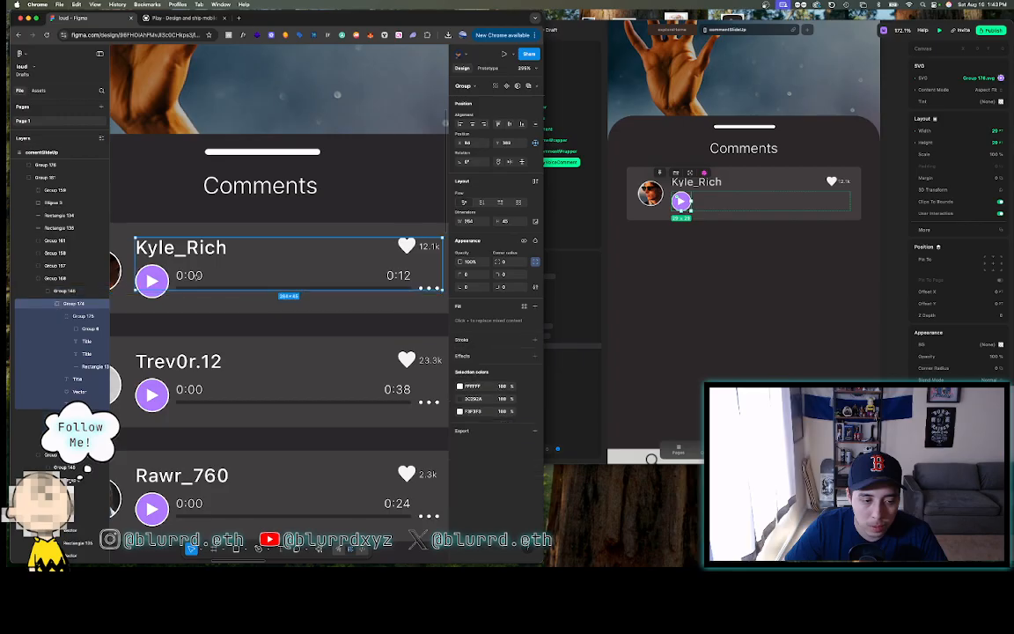
{"action": "left_click", "coordinate": [197, 276]}
{"action": "left_click", "coordinate": [398, 276], "text": "shift"}
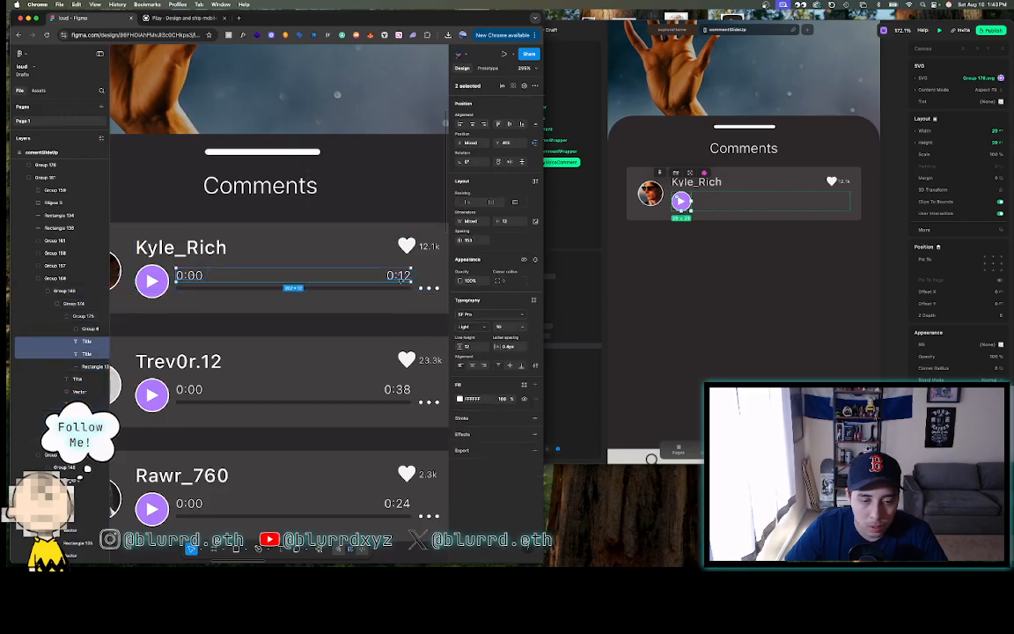
{"action": "left_click", "coordinate": [383, 287], "text": "shift"}
{"action": "right_click", "coordinate": [345, 261]}
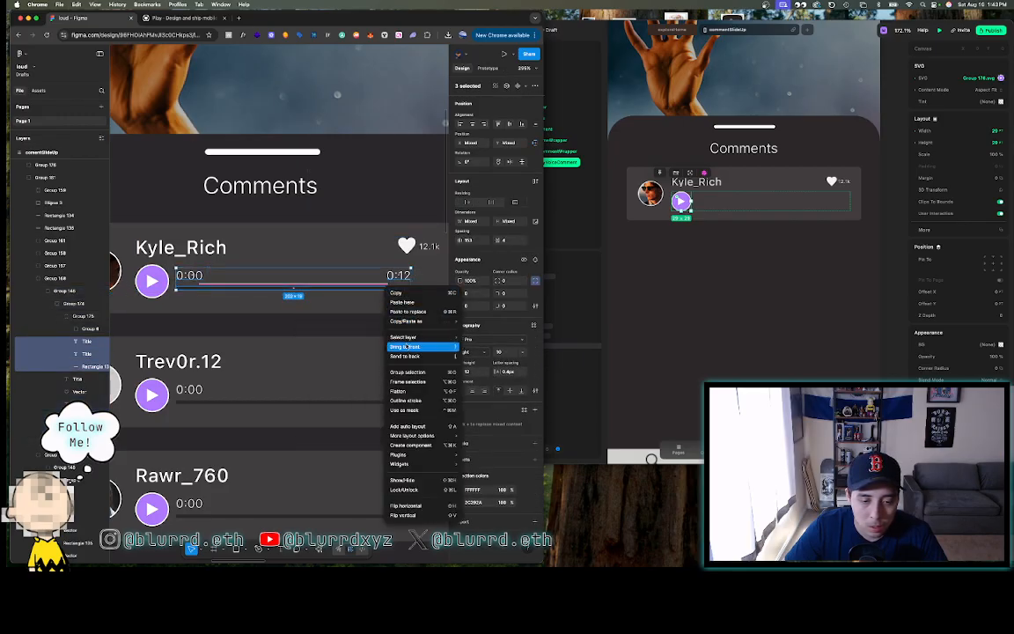
{"action": "left_click", "coordinate": [356, 320]}
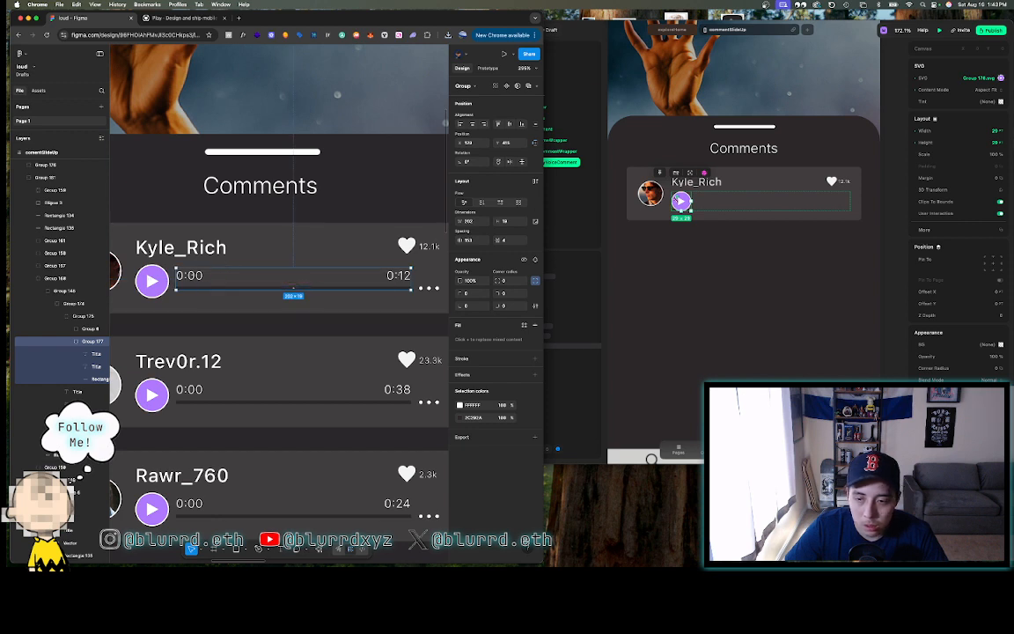
{"action": "left_click", "coordinate": [561, 155]}
{"action": "left_click", "coordinate": [539, 148]}
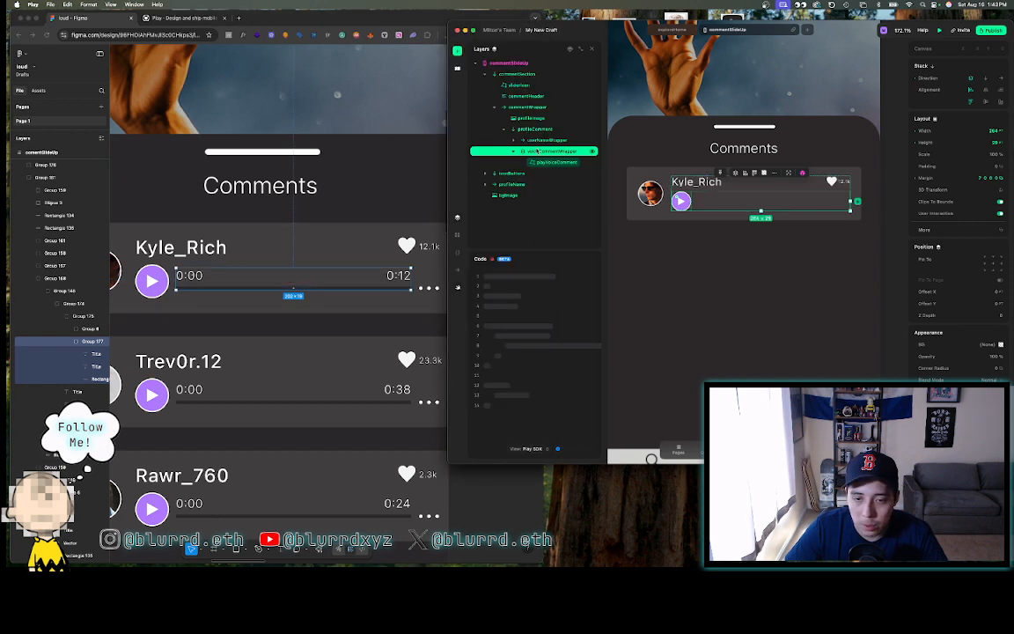
- Add a Z Stack named loadingBarWrapper inside voiceCommentWrapper
{"action": "left_click", "coordinate": [458, 52]}
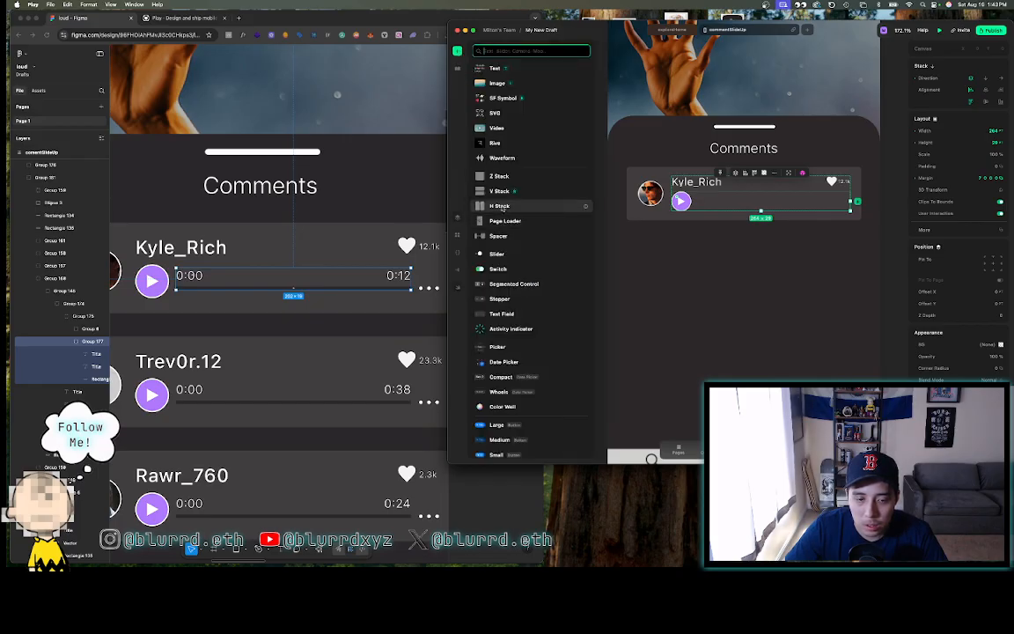
{"action": "left_click_drag", "start_coordinate": [499, 178], "coordinate": [719, 201]}
{"action": "double_click", "coordinate": [545, 173]}
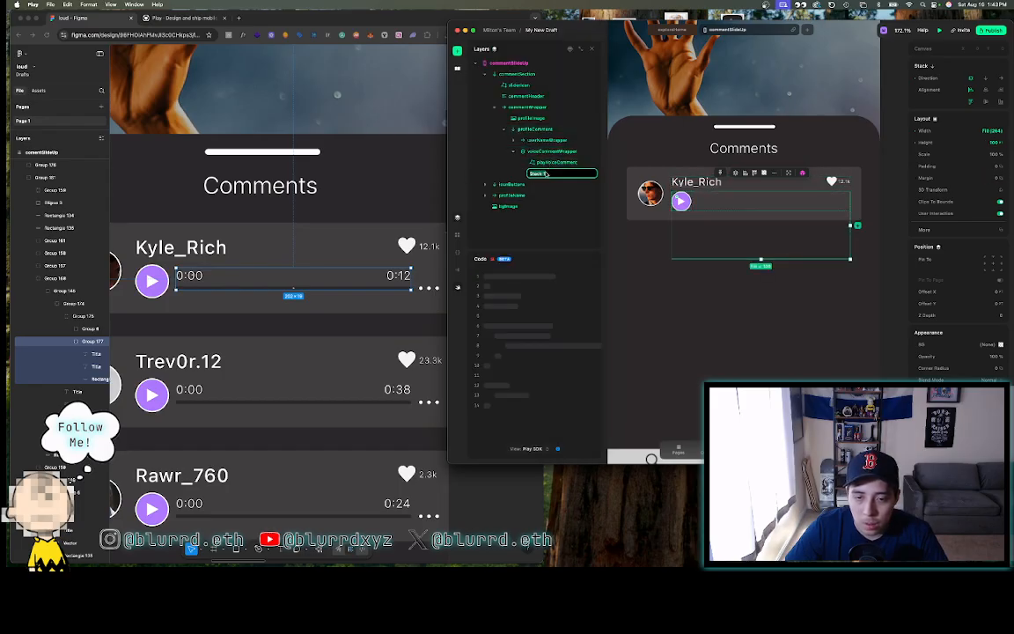
{"action": "type", "text": "loadingBarWrap"}
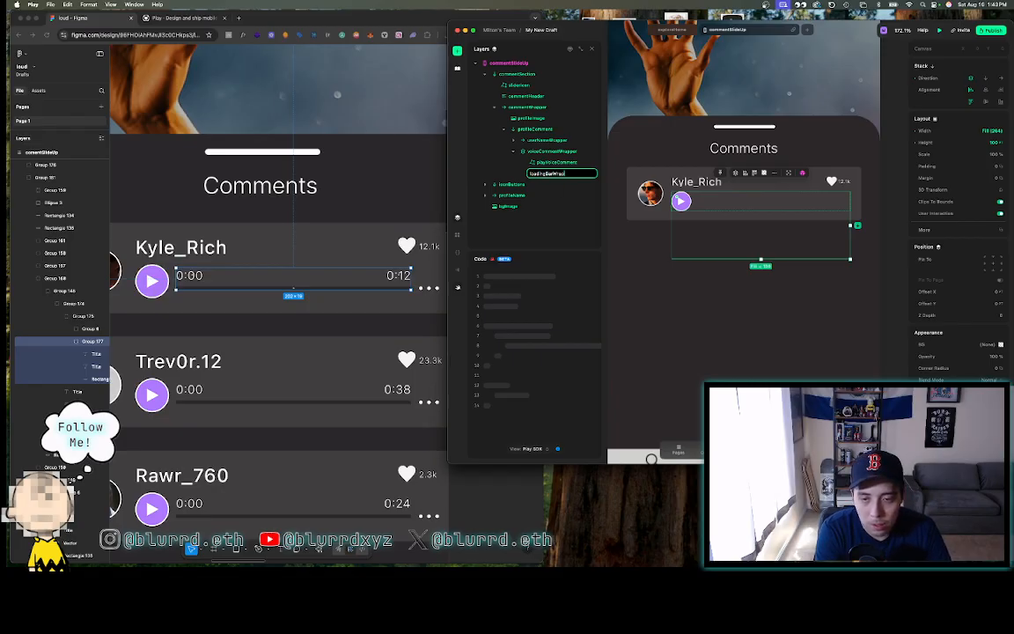
{"action": "type", "text": "per"}
{"action": "key", "text": "Return"}
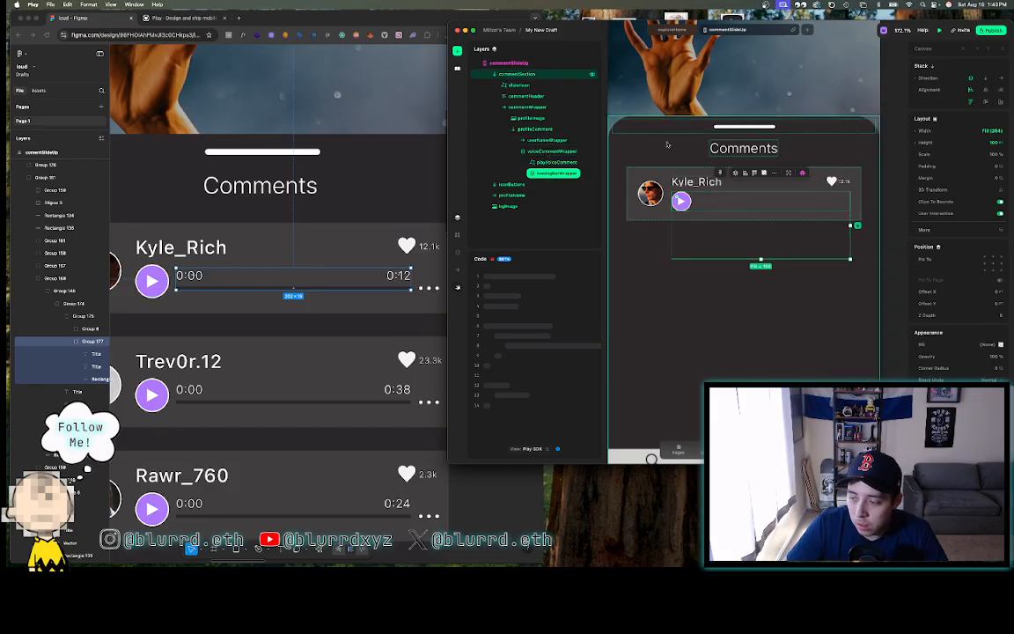
{"action": "scroll", "coordinate": [617, 158], "scroll_direction": "down", "scroll_amount": 5}
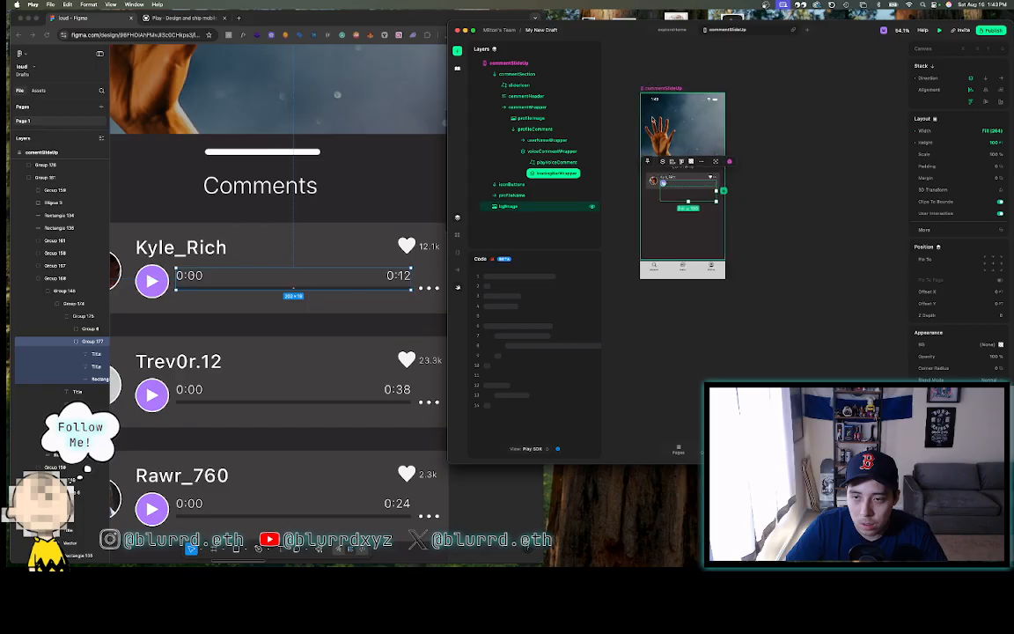
{"action": "left_click", "coordinate": [672, 29]}
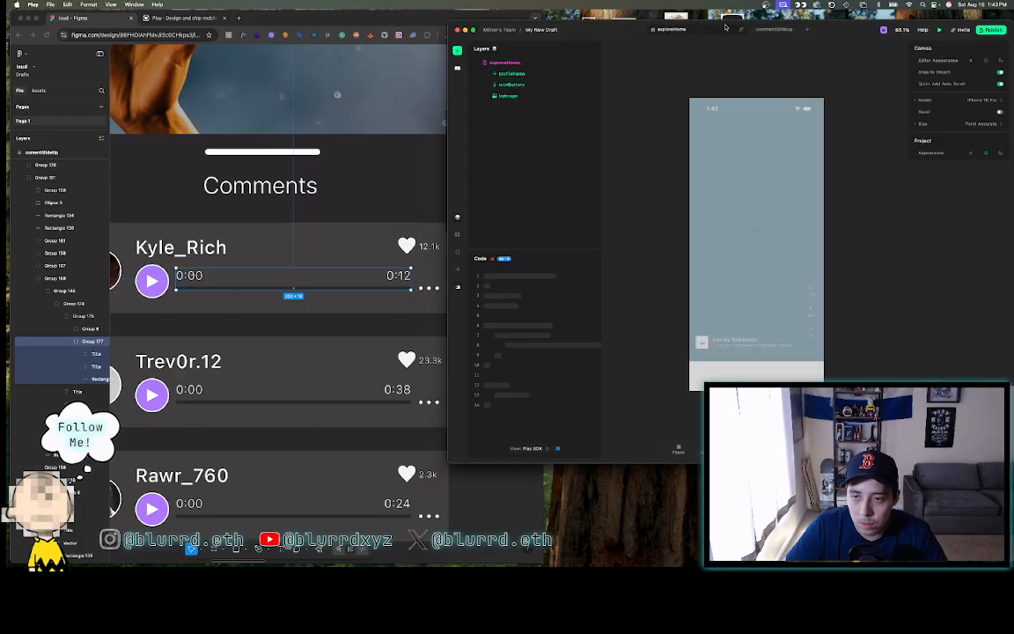
{"action": "left_click", "coordinate": [775, 30]}
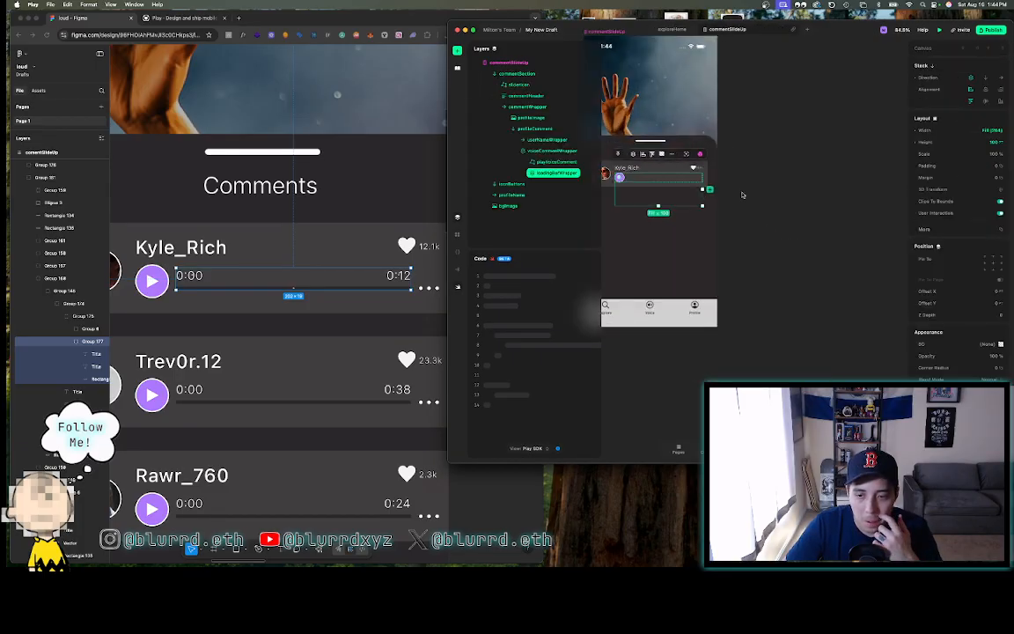
{"action": "scroll", "coordinate": [742, 195], "scroll_direction": "left", "scroll_amount": 2}
{"action": "scroll", "coordinate": [742, 194], "scroll_direction": "up", "scroll_amount": 4}
{"action": "scroll", "coordinate": [742, 194], "scroll_direction": "up", "scroll_amount": 1}
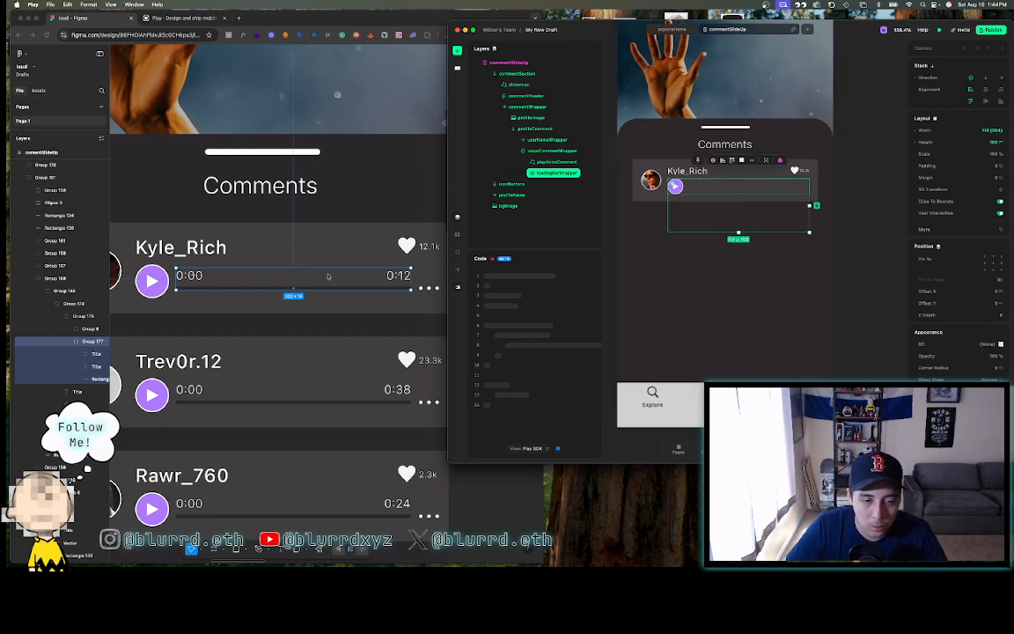
- Size loadingBarWrapper to 202 by 18 and set its Pin To position
{"action": "left_click", "coordinate": [991, 131]}
{"action": "type", "text": "202"}
{"action": "key", "text": "Return"}
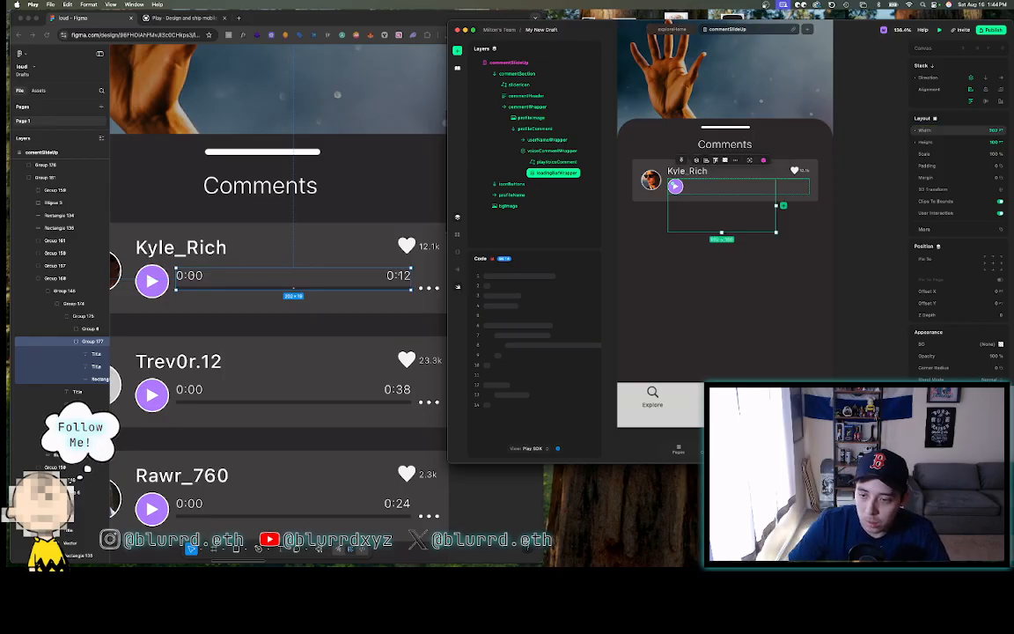
{"action": "left_click", "coordinate": [989, 143]}
{"action": "type", "text": "18"}
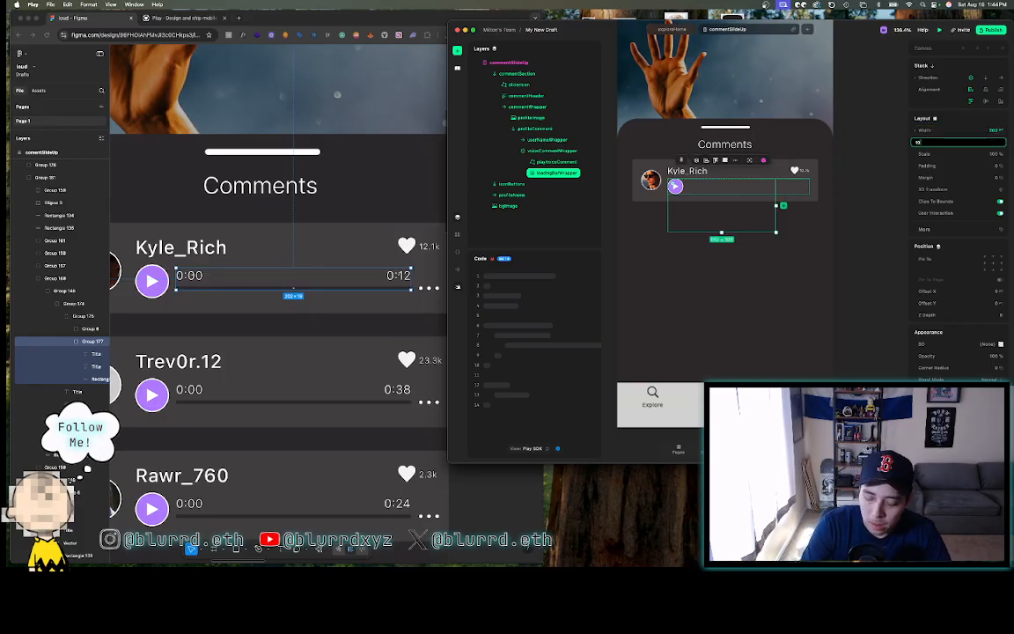
{"action": "key", "text": "Return"}
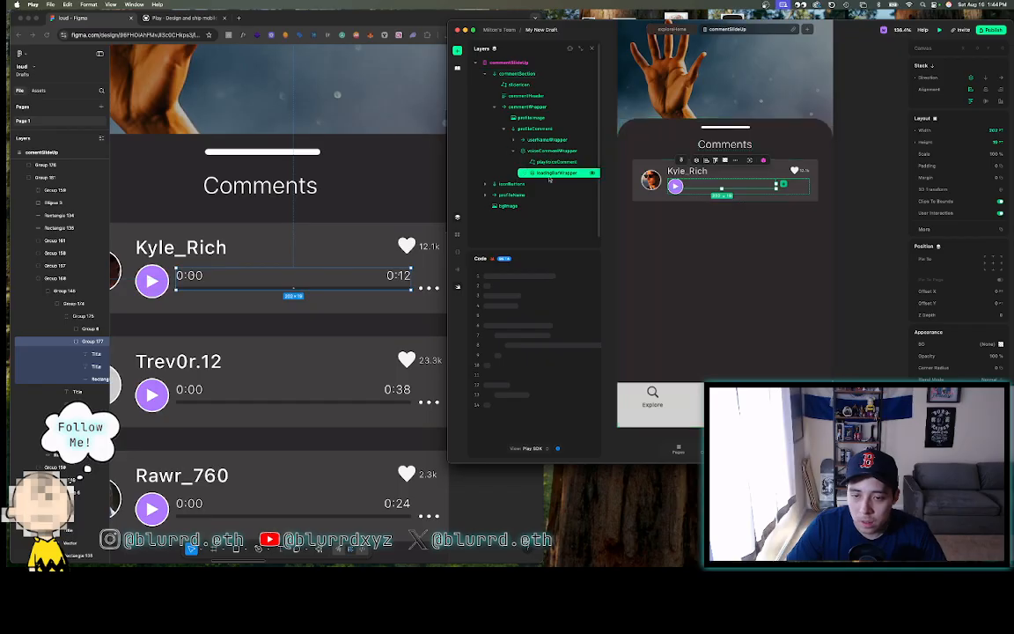
{"action": "left_click", "coordinate": [993, 264]}
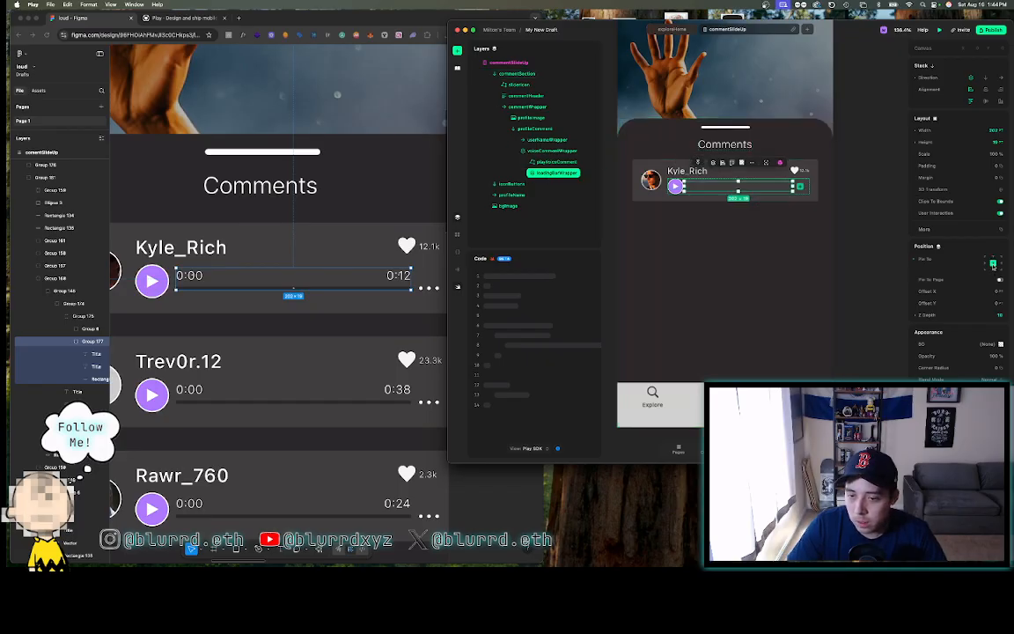
{"action": "scroll", "coordinate": [742, 175], "scroll_direction": "up", "scroll_amount": 5}
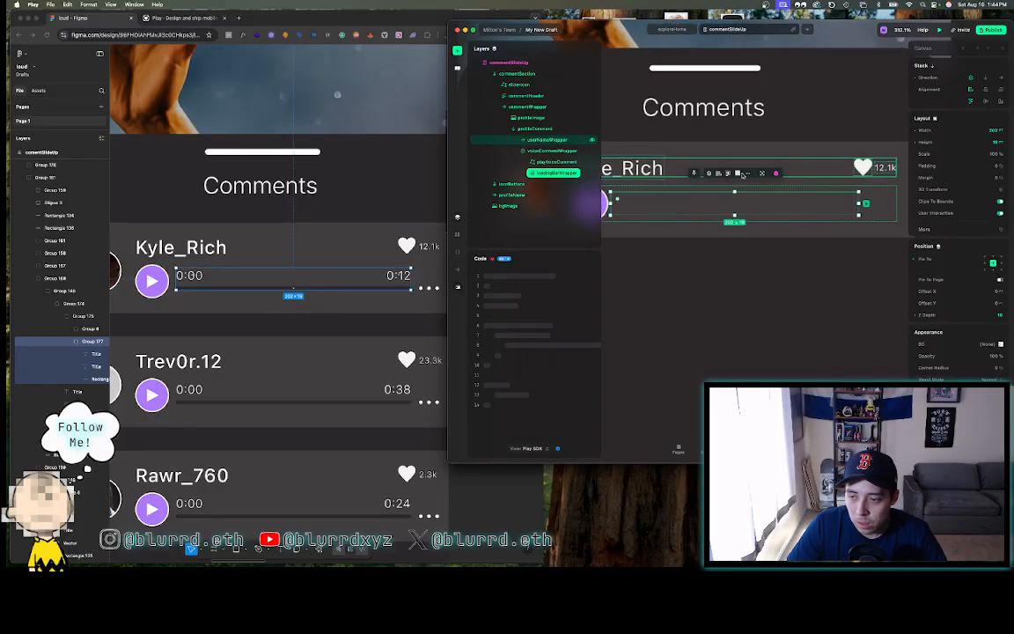
- Draw a thin 6 × 21 measuring rectangle between the play button and the 0:00 text
{"action": "left_click", "coordinate": [167, 281]}
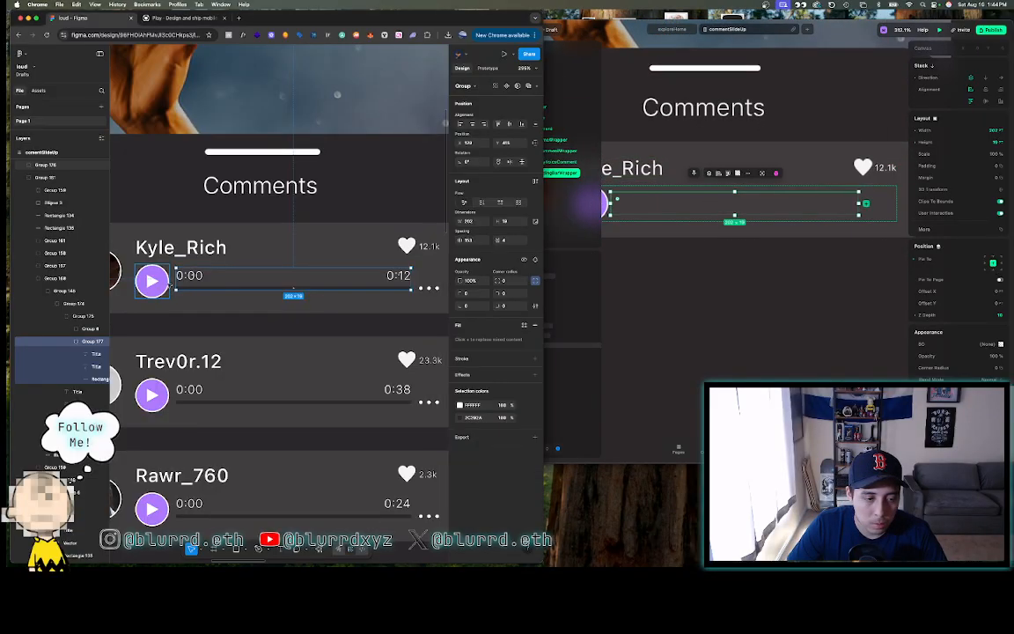
{"action": "left_click", "coordinate": [170, 284], "text": "shift"}
{"action": "scroll", "coordinate": [174, 283], "scroll_direction": "up", "scroll_amount": 10}
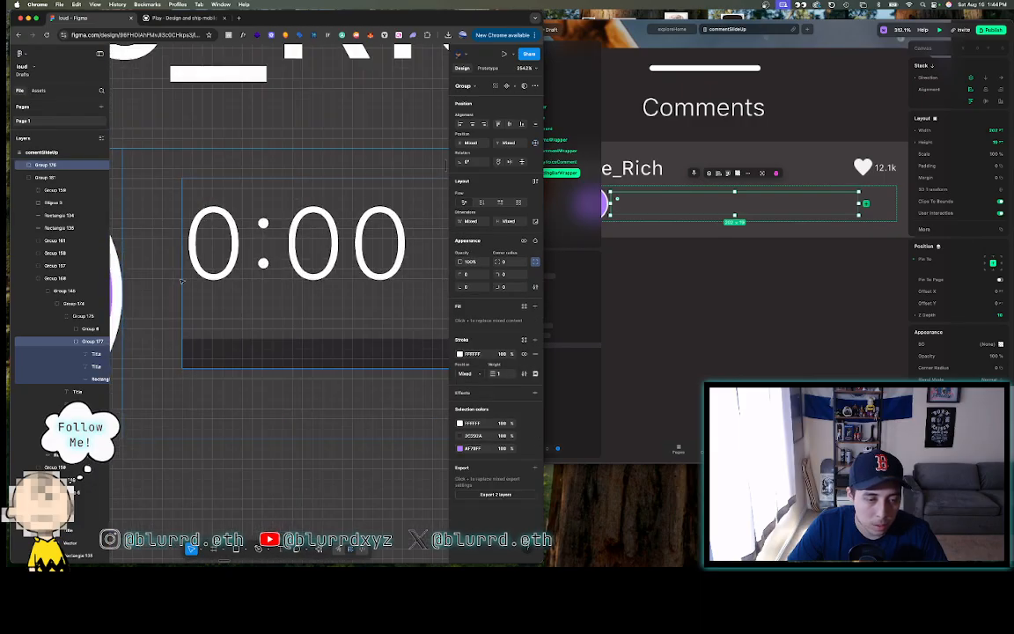
{"action": "left_click", "coordinate": [189, 275]}
{"action": "left_click", "coordinate": [187, 278], "text": "shift"}
{"action": "scroll", "coordinate": [188, 277], "scroll_direction": "down", "scroll_amount": 3}
{"action": "left_click", "coordinate": [181, 430]}
{"action": "key", "text": "r"}
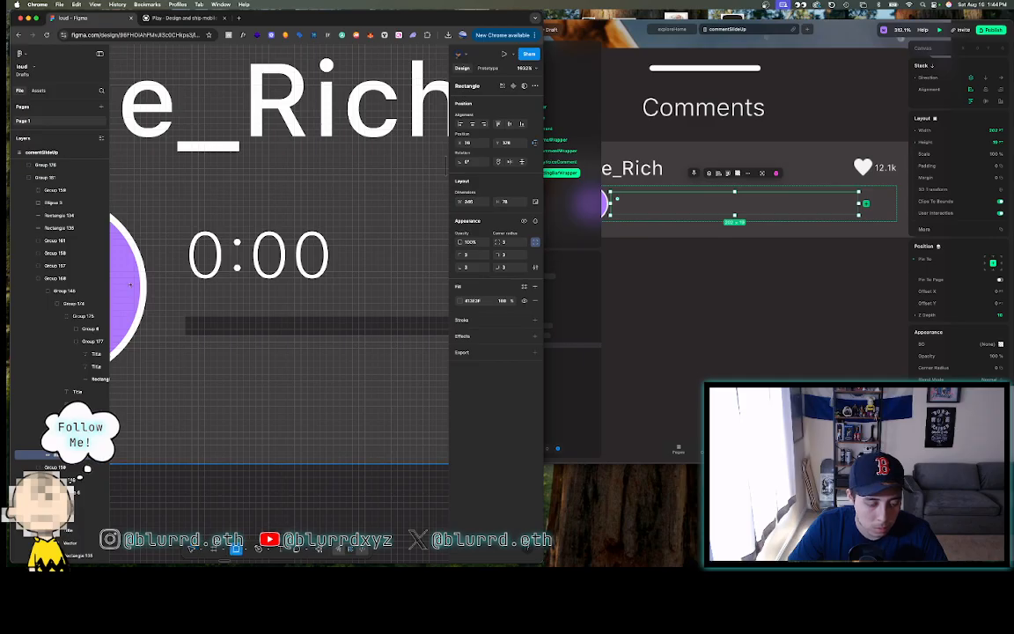
{"action": "mouse_move", "coordinate": [181, 200]}
{"action": "left_mouse_down"}
{"action": "mouse_move", "coordinate": [183, 339]}
{"action": "mouse_move", "coordinate": [149, 306]}
{"action": "left_mouse_up"}
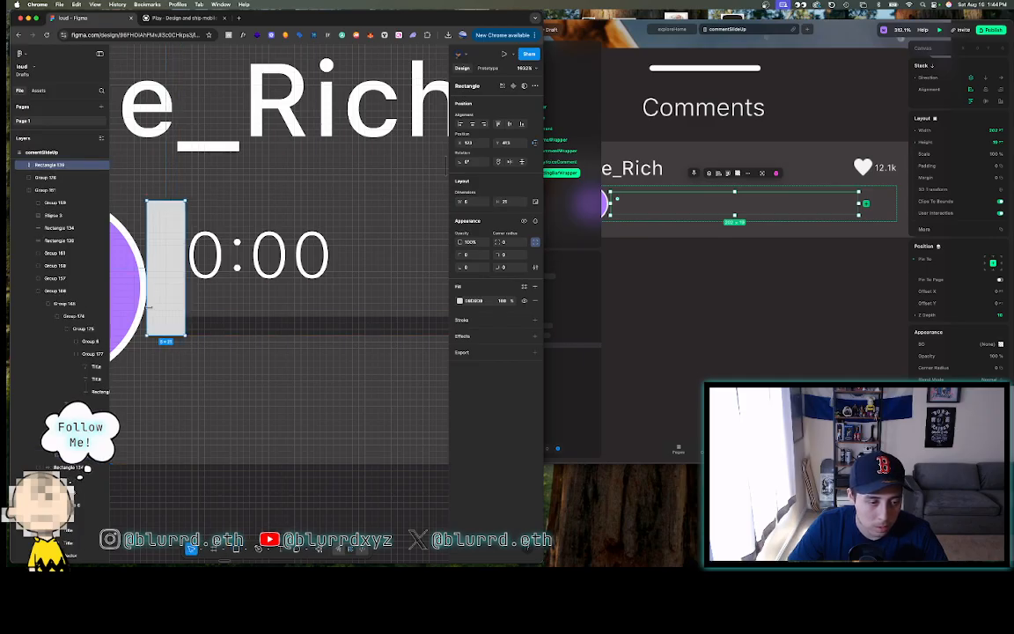
{"action": "left_click", "coordinate": [808, 205]}
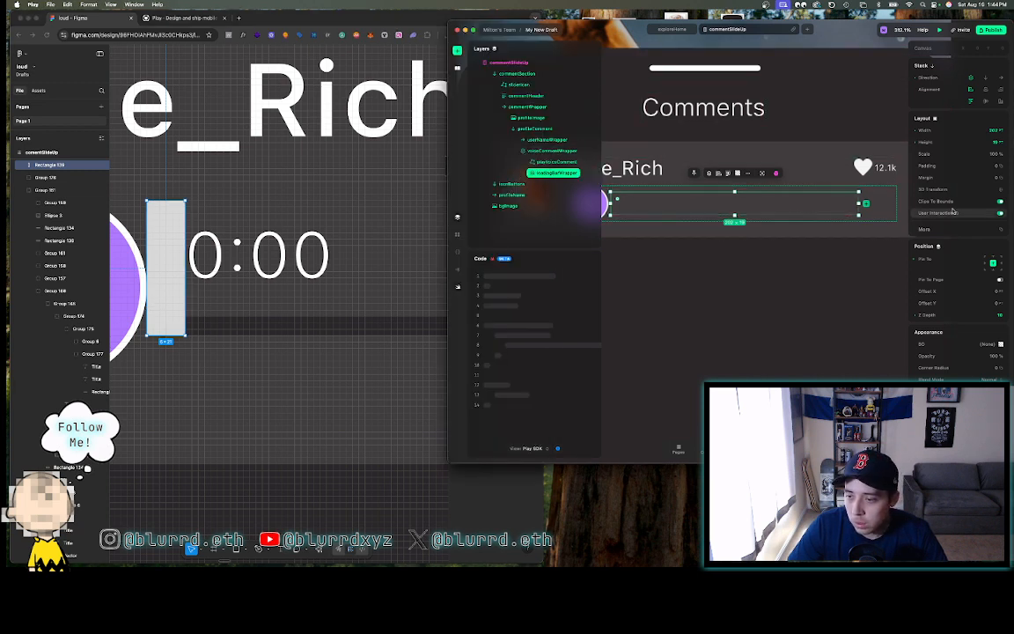
{"action": "left_click", "coordinate": [956, 177]}
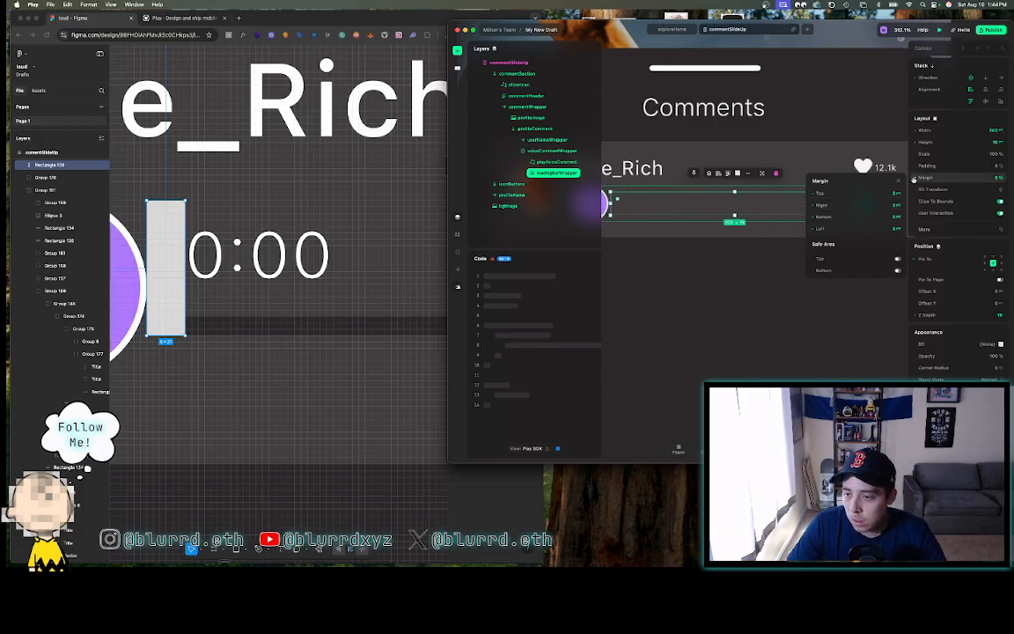
{"action": "left_click", "coordinate": [790, 326]}
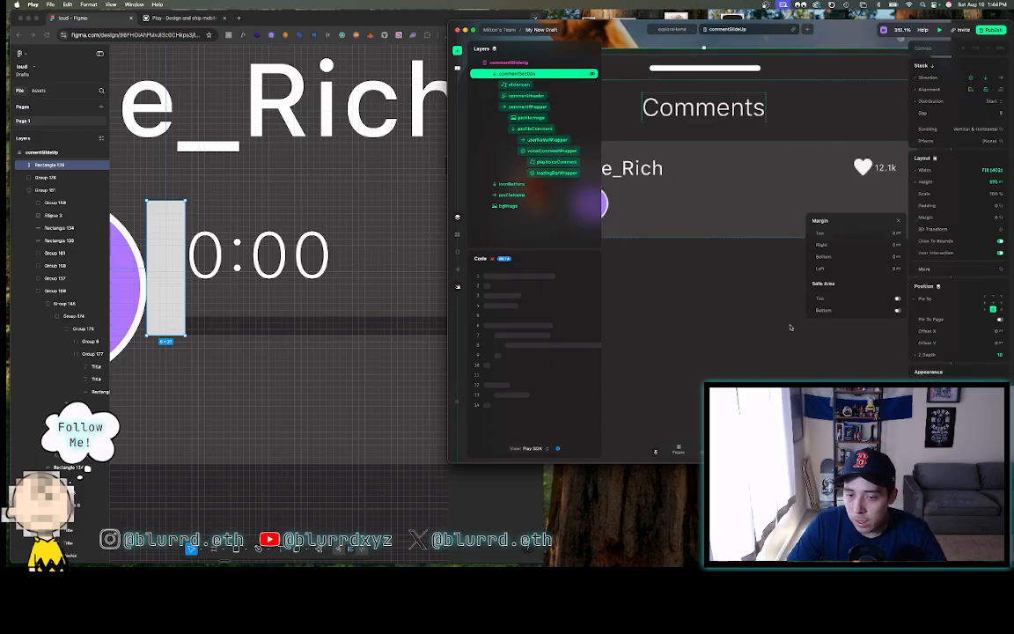
{"action": "left_click", "coordinate": [607, 206]}
{"action": "left_click", "coordinate": [607, 206]}
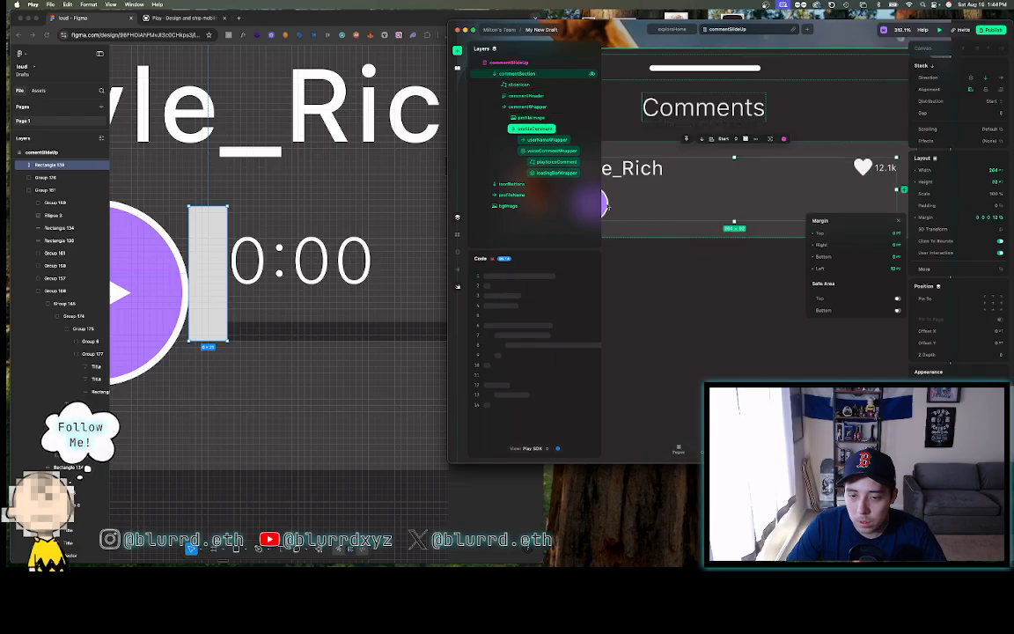
{"action": "left_click", "coordinate": [606, 206]}
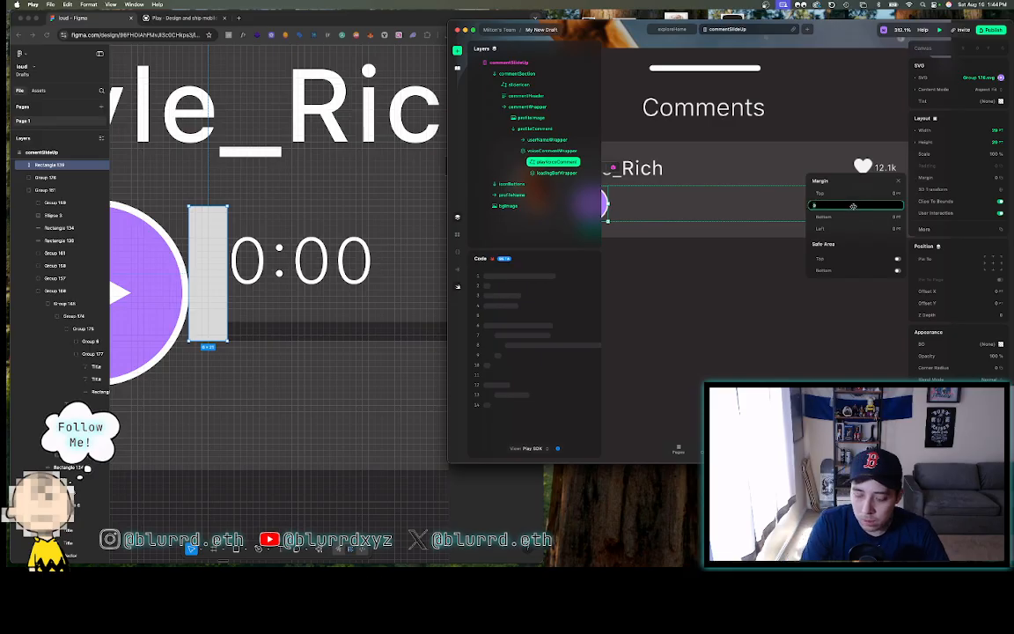
{"action": "left_click", "coordinate": [687, 303]}
{"action": "scroll", "coordinate": [687, 303], "scroll_direction": "down", "scroll_amount": 5, "text": "super"}
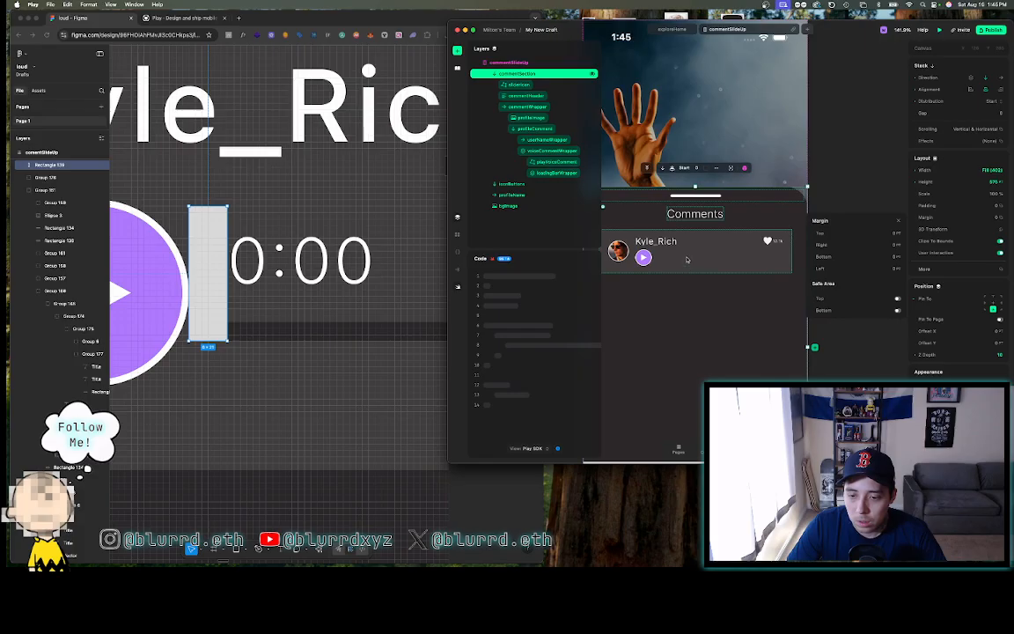
{"action": "double_click", "coordinate": [687, 259]}
{"action": "double_click", "coordinate": [688, 259]}
{"action": "double_click", "coordinate": [687, 260]}
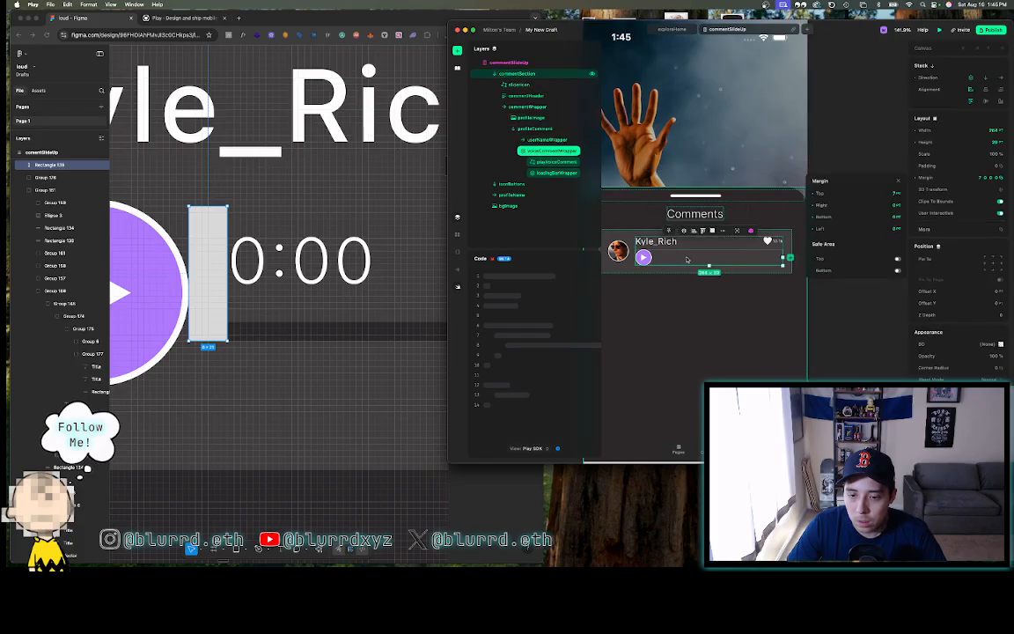
{"action": "right_click", "coordinate": [688, 259]}
{"action": "left_click", "coordinate": [678, 259]}
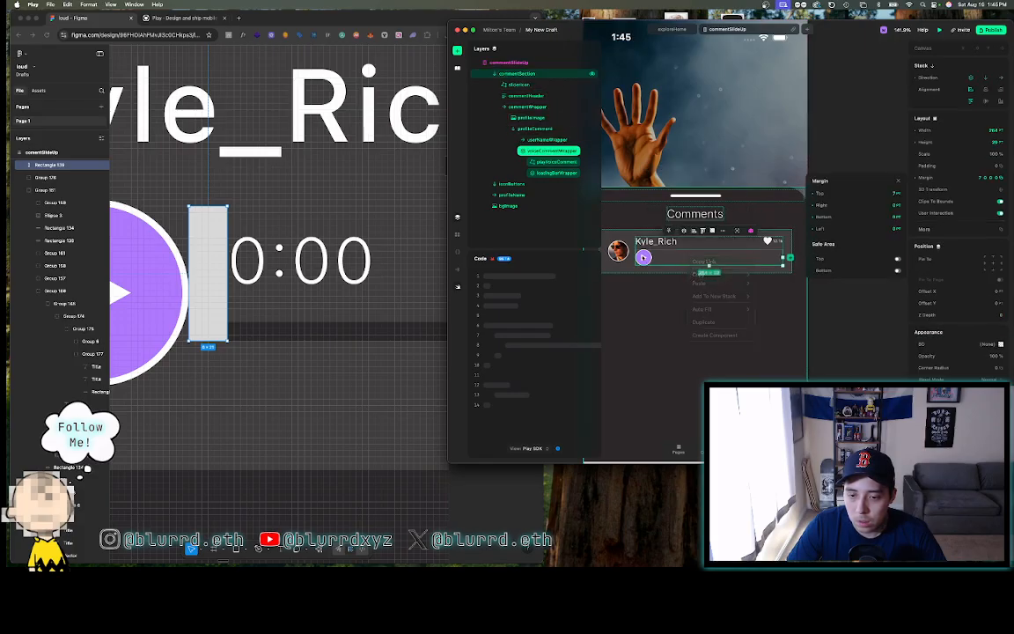
{"action": "double_click", "coordinate": [645, 256]}
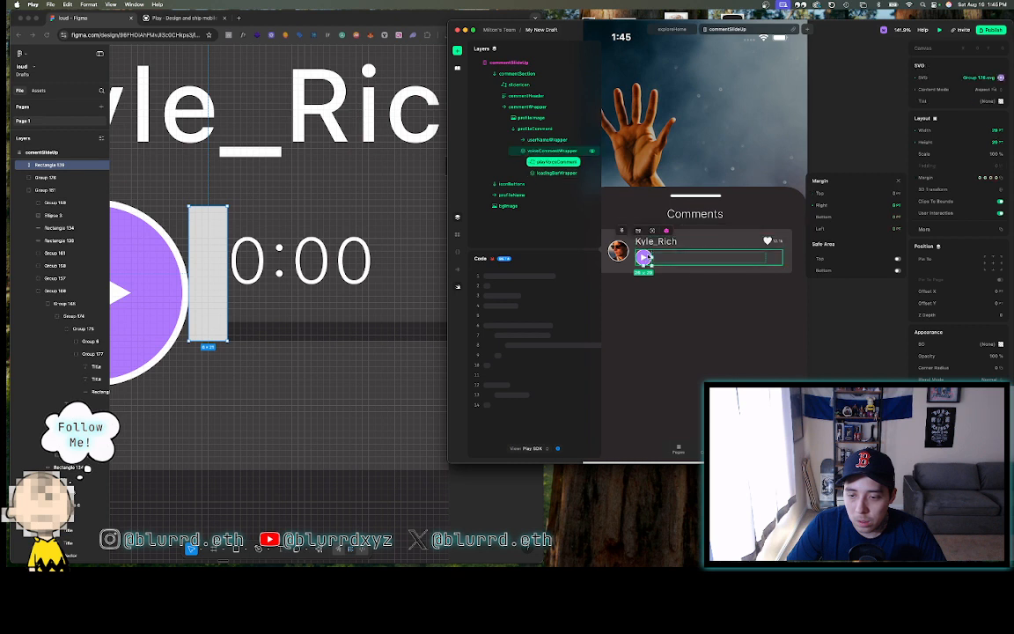
{"action": "left_click", "coordinate": [676, 257]}
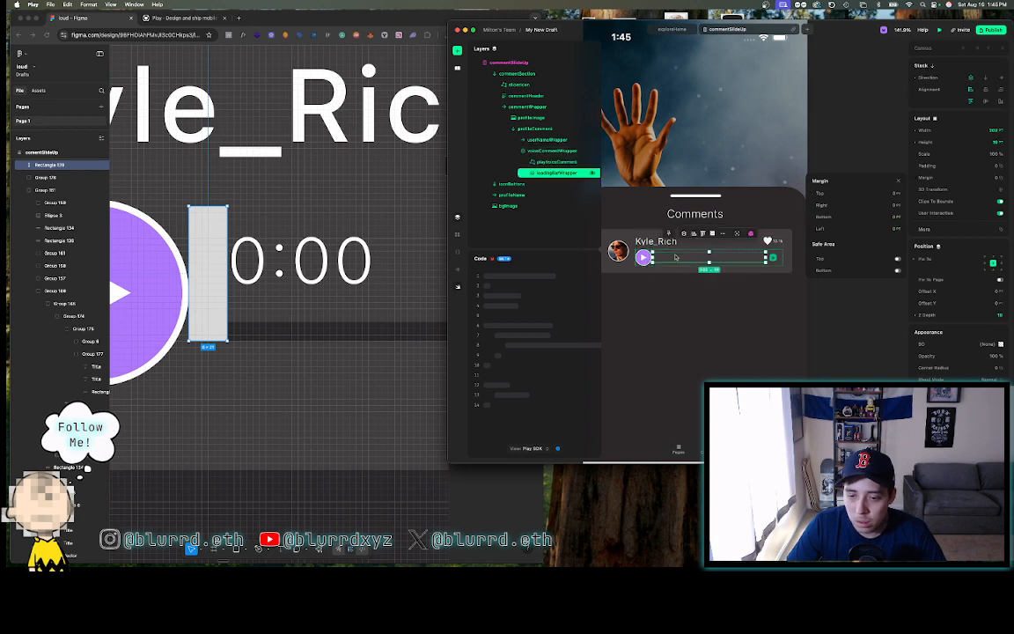
{"action": "scroll", "coordinate": [676, 257], "scroll_direction": "up", "scroll_amount": 5}
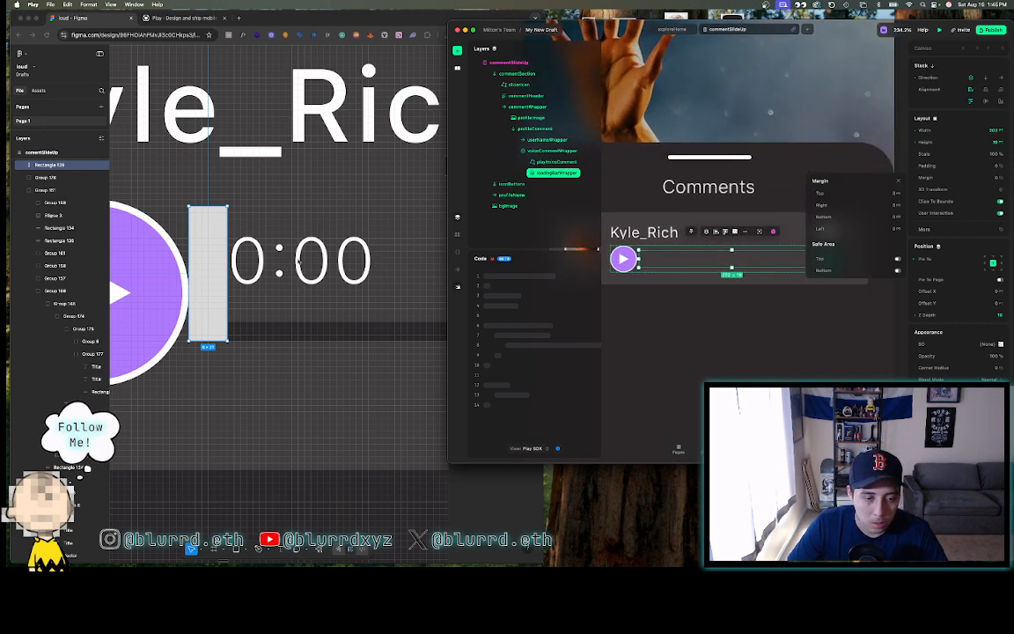
- Delete the grey placeholder rectangle in the Figma design
{"action": "left_click", "coordinate": [211, 281]}
{"action": "key", "text": "BackSpace"}
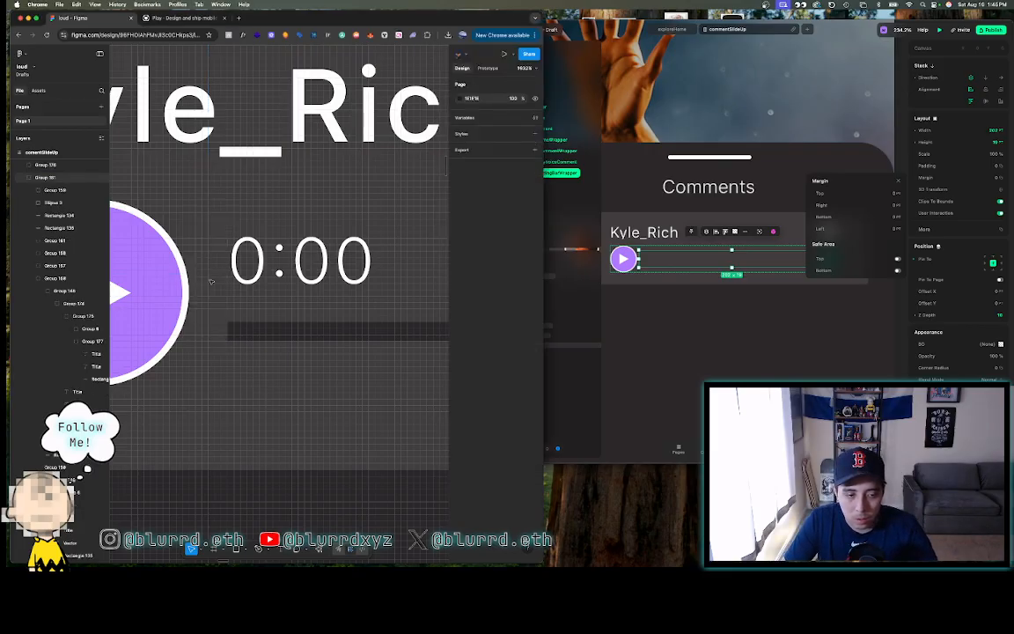
{"action": "scroll", "coordinate": [211, 280], "scroll_direction": "down", "scroll_amount": 5}
{"action": "scroll", "coordinate": [211, 280], "scroll_direction": "down", "scroll_amount": 5}
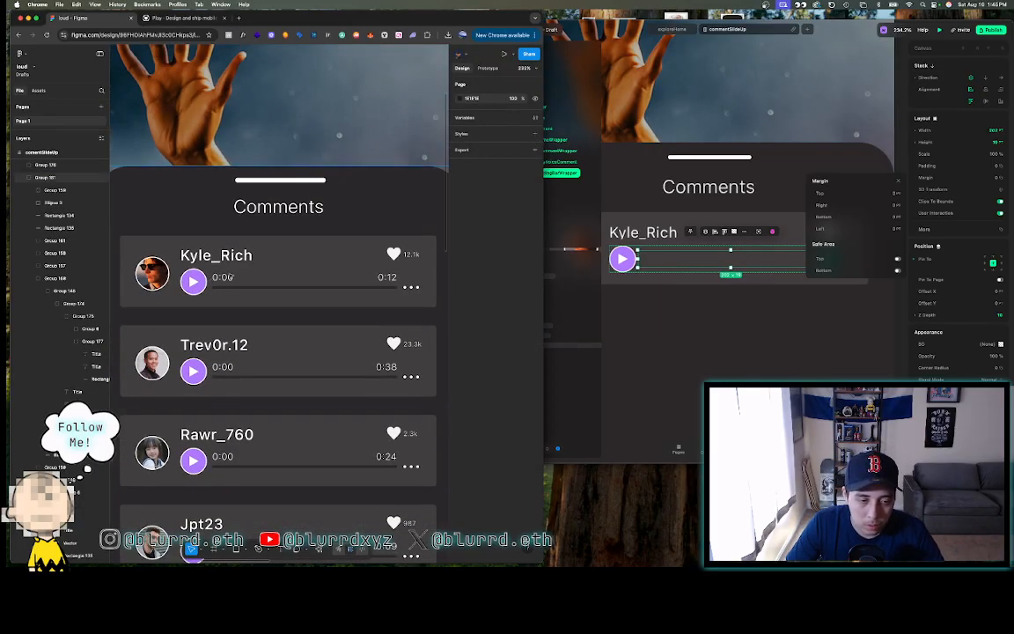
- Export the thin time-bar Rectangle 135 as an SVG file
{"action": "double_click", "coordinate": [234, 288]}
{"action": "double_click", "coordinate": [233, 288]}
{"action": "double_click", "coordinate": [233, 287]}
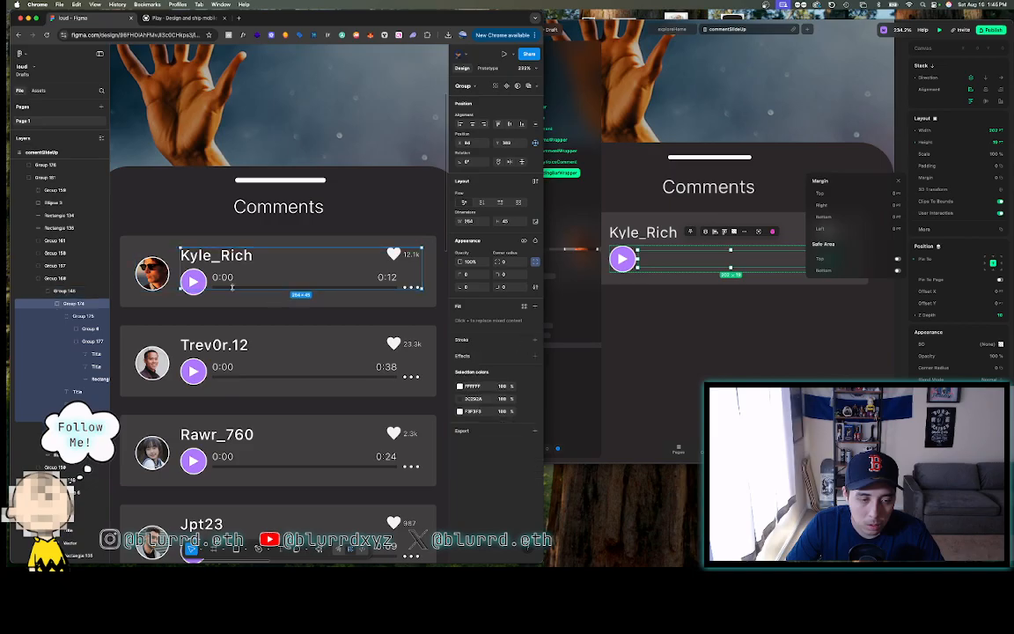
{"action": "double_click", "coordinate": [233, 287]}
{"action": "double_click", "coordinate": [233, 287]}
{"action": "scroll", "coordinate": [222, 287], "scroll_direction": "up", "scroll_amount": 3}
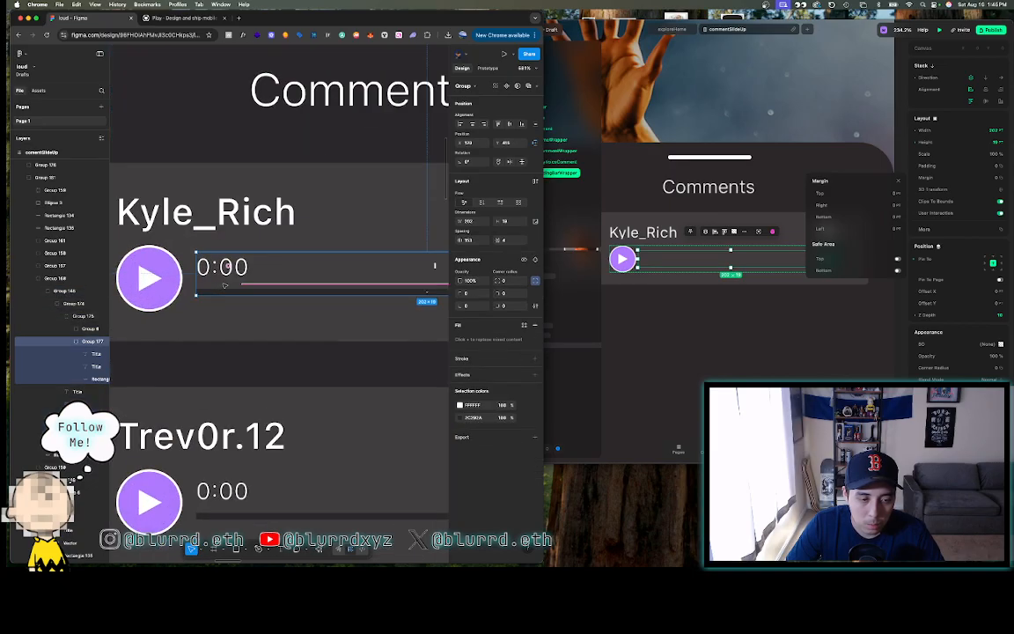
{"action": "double_click", "coordinate": [221, 290]}
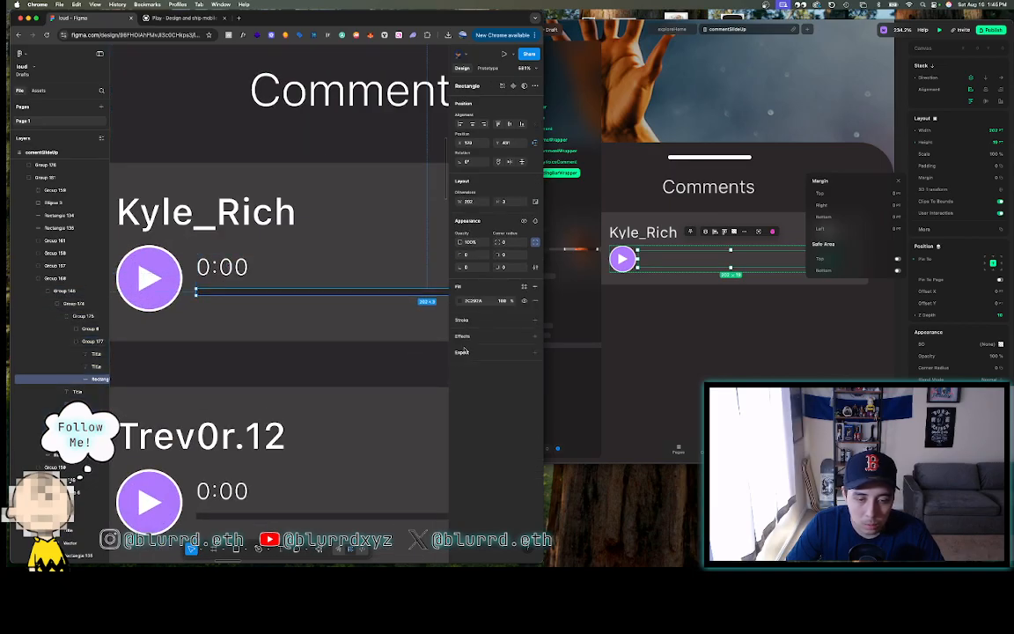
{"action": "left_click", "coordinate": [497, 365]}
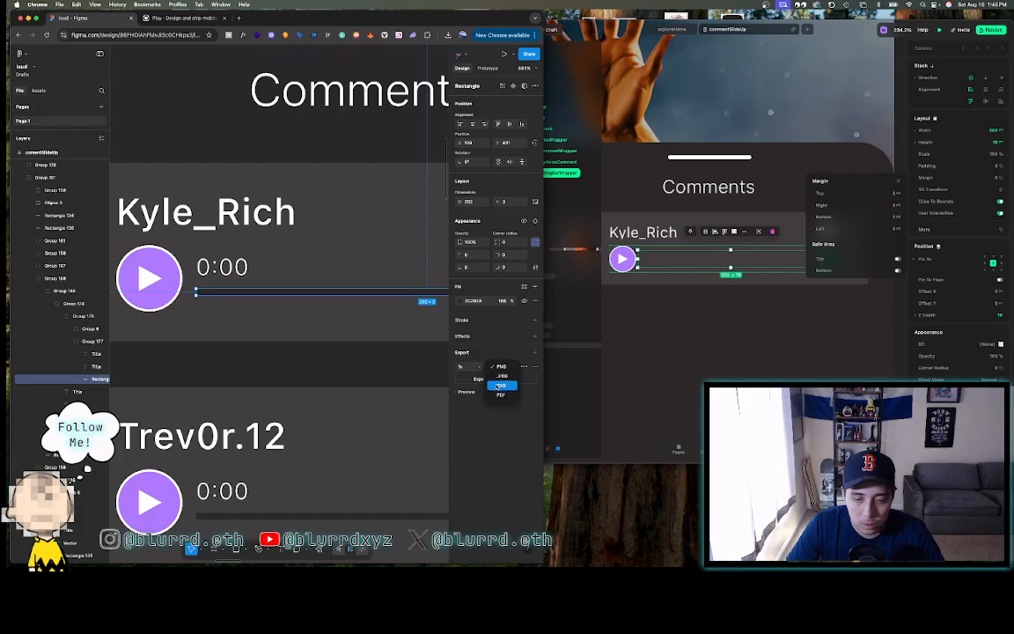
{"action": "left_click", "coordinate": [495, 383]}
{"action": "left_click", "coordinate": [494, 379]}
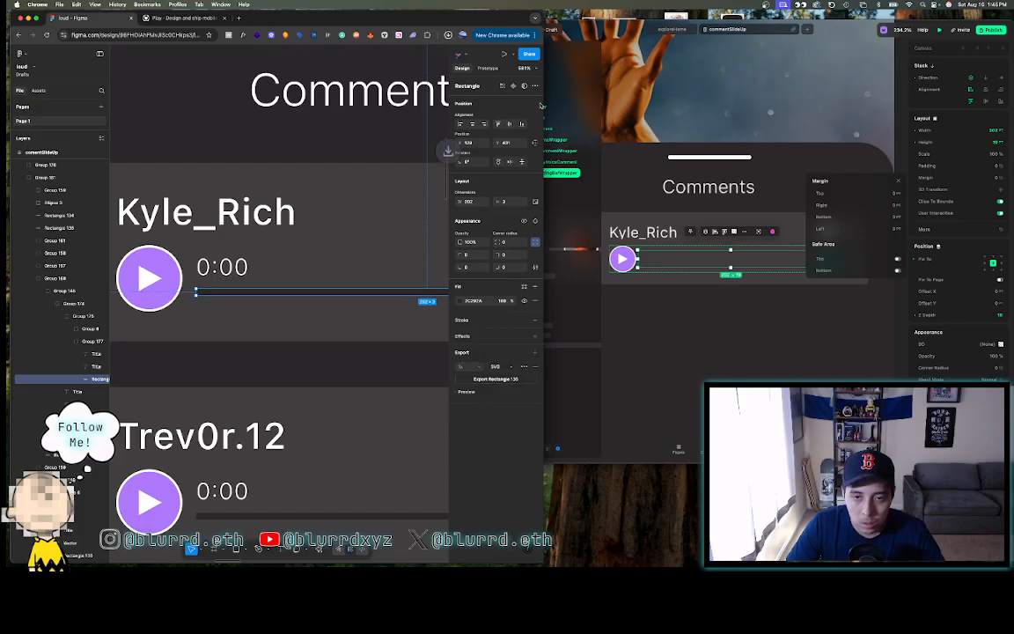
{"action": "left_click", "coordinate": [631, 24]}
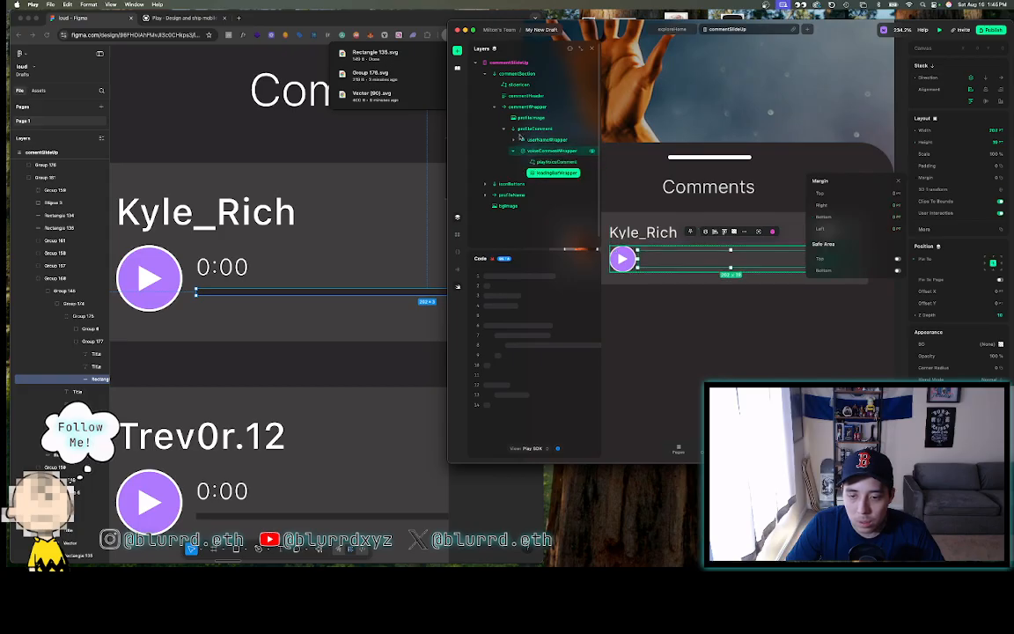
- Insert a new SVG element into loadingBarWrapper beside the play button
{"action": "left_click", "coordinate": [457, 51]}
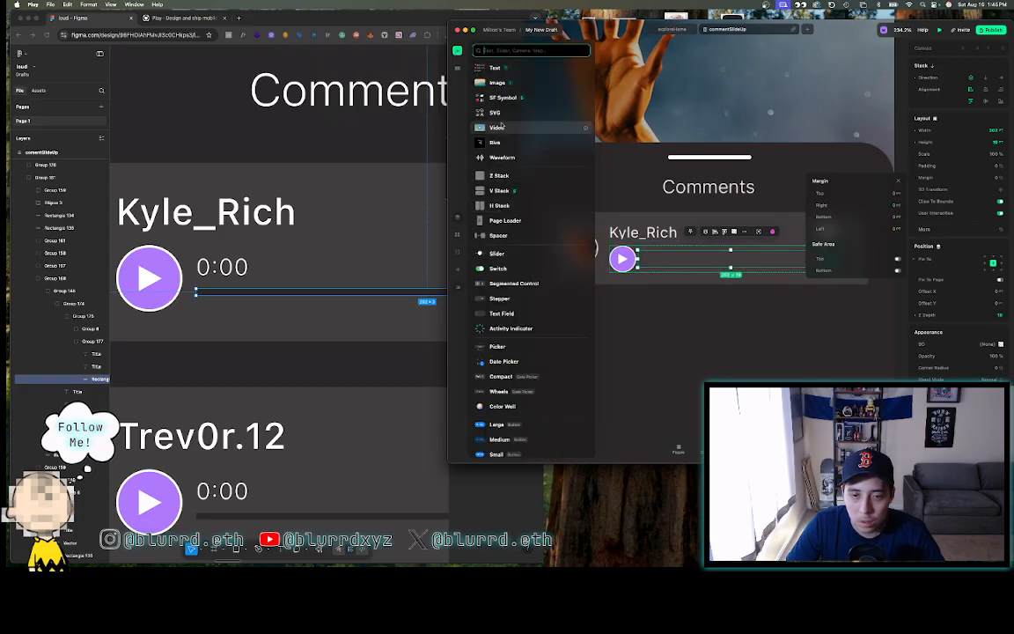
{"action": "key", "text": "Escape"}
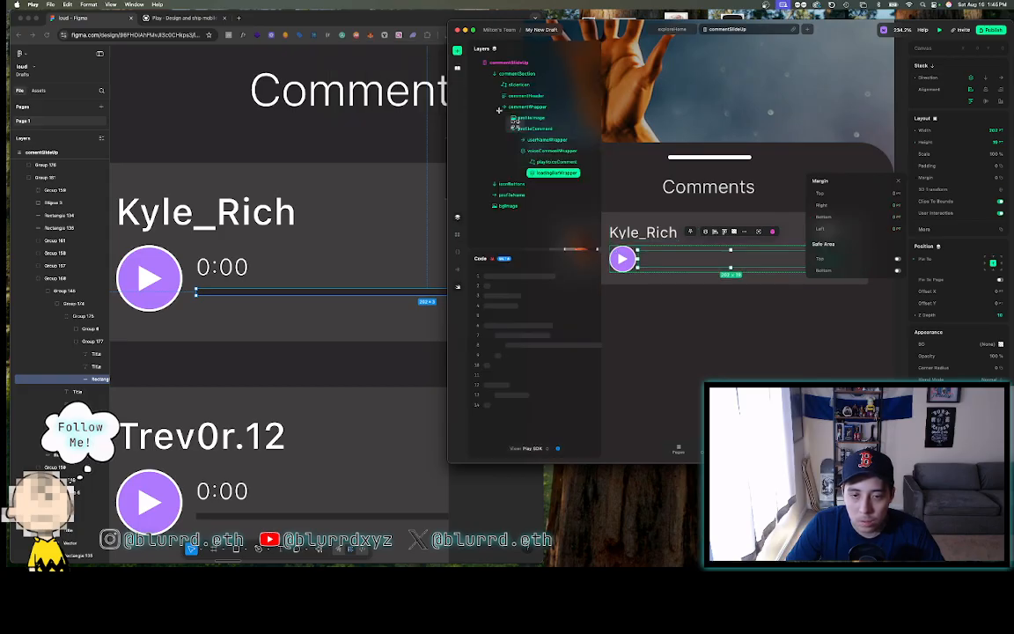
{"action": "left_click", "coordinate": [643, 255]}
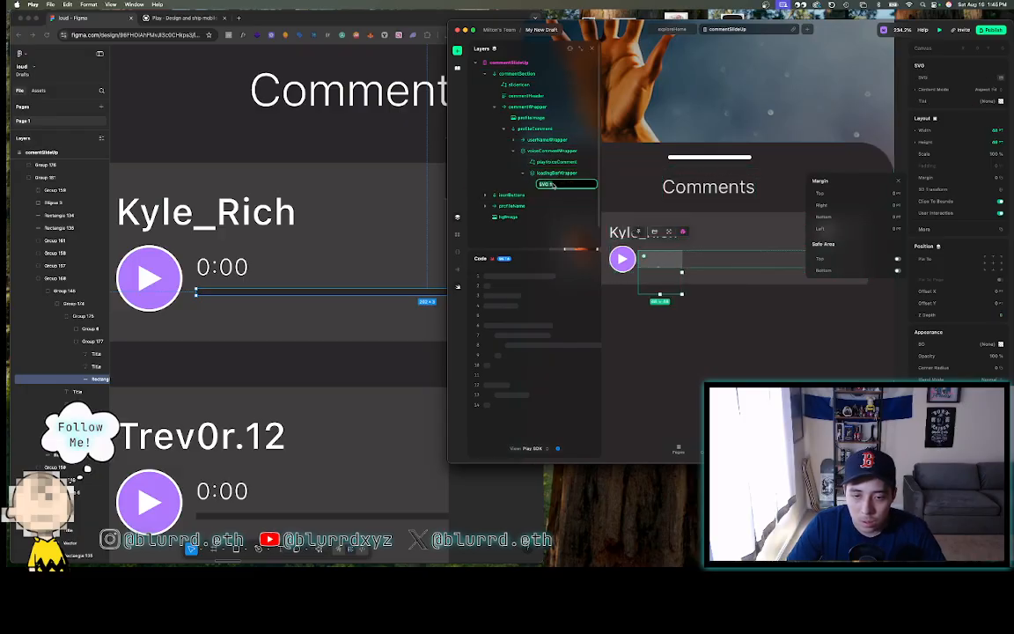
- Rename the new SVG layer loadingBarNotPlayed
{"action": "key", "text": "BackSpace"}
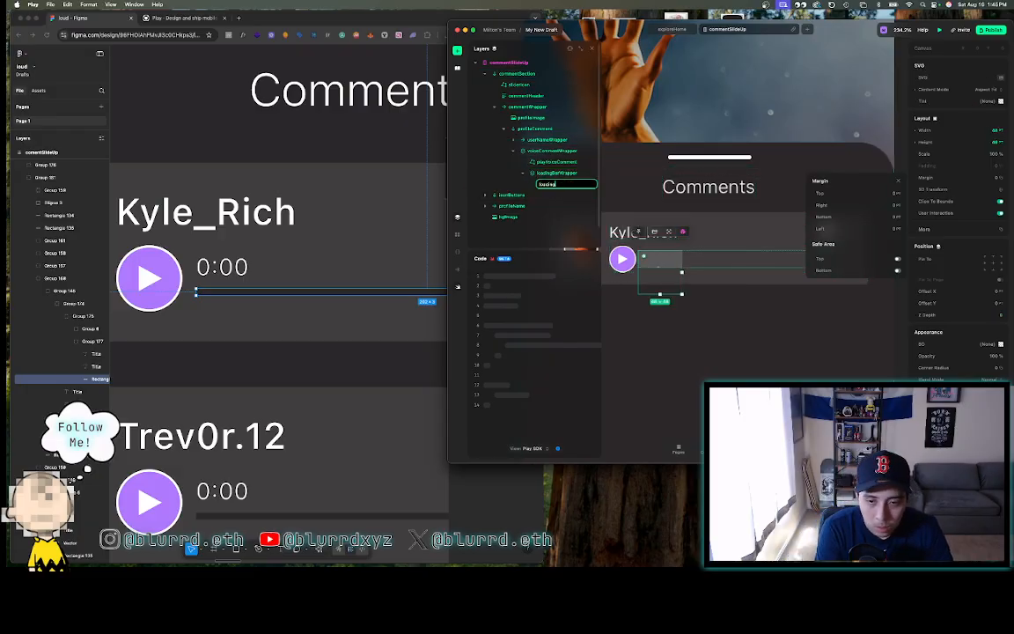
{"action": "type", "text": "loadingBar"}
{"action": "key", "text": "Caps_Lock"}
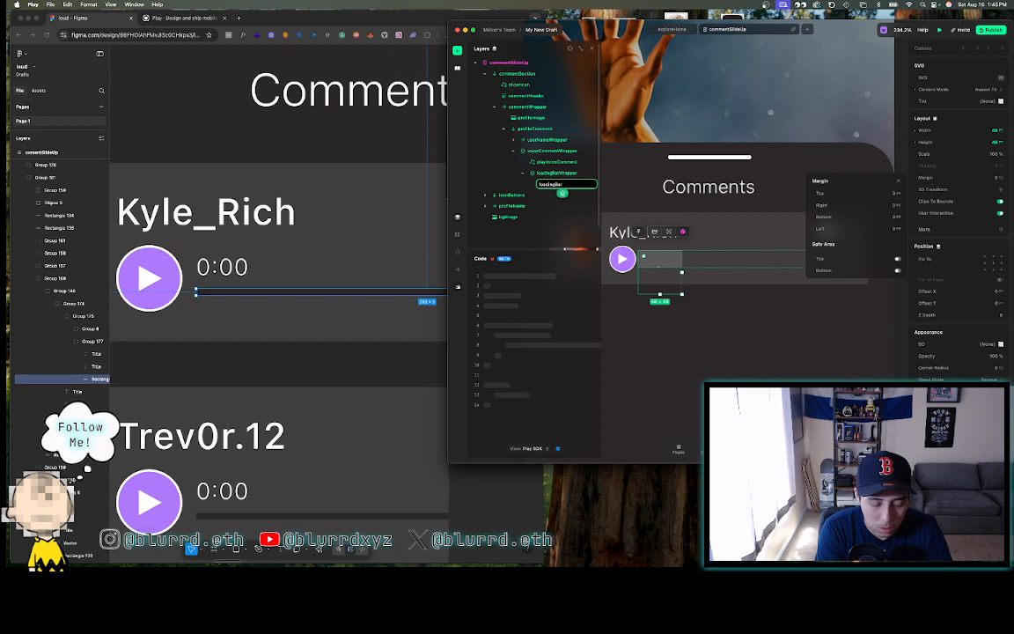
{"action": "type", "text": "M"}
{"action": "key", "text": "Caps_Lock"}
{"action": "type", "text": "ayed"}
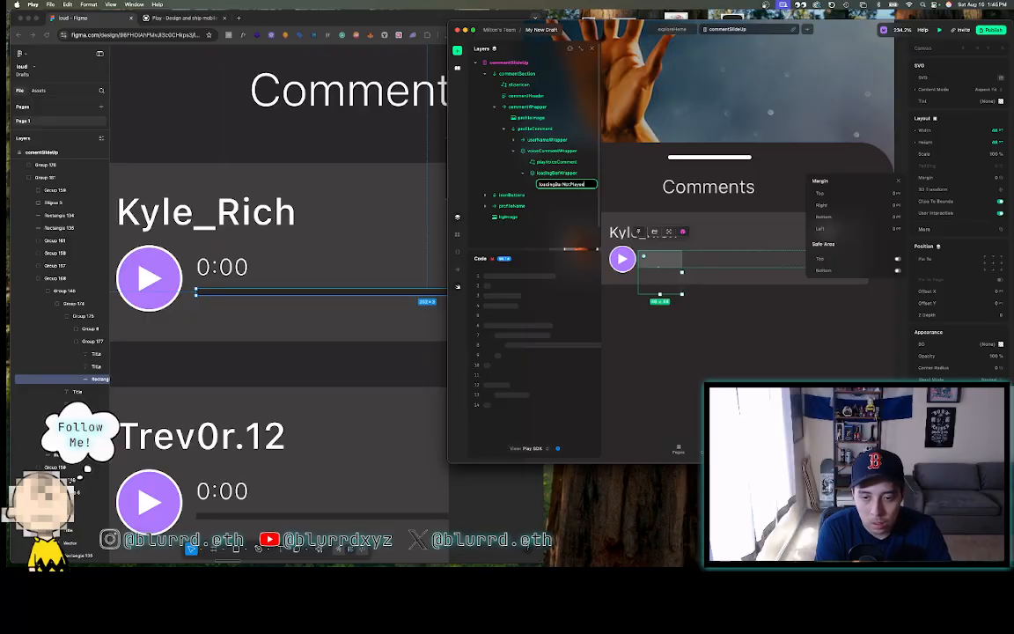
{"action": "key", "text": "Return"}
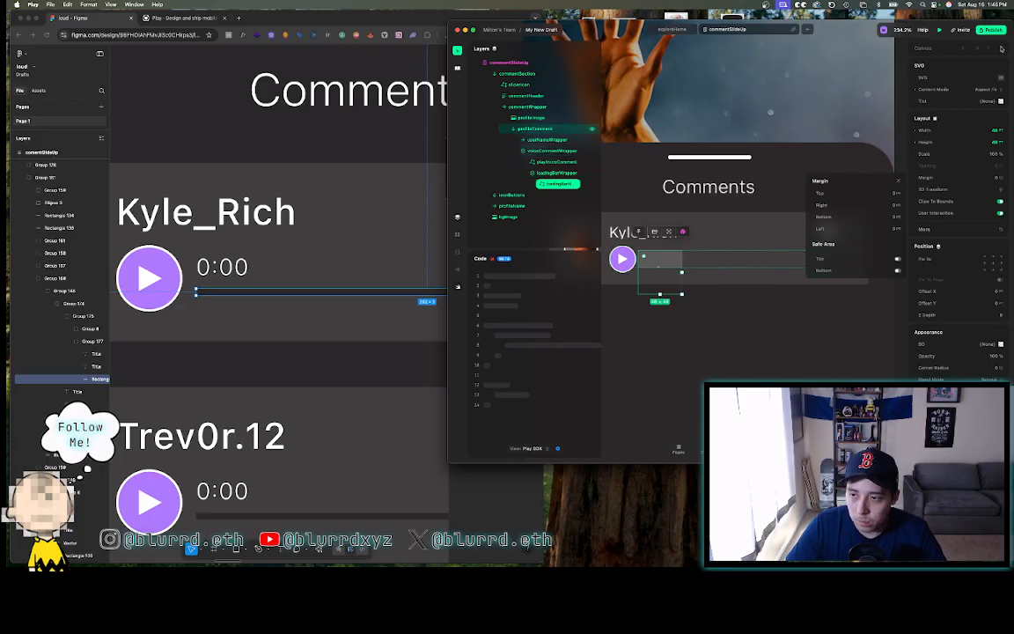
- Upload Rectangle 135.svg as the loading bar's SVG asset
{"action": "left_click", "coordinate": [965, 64]}
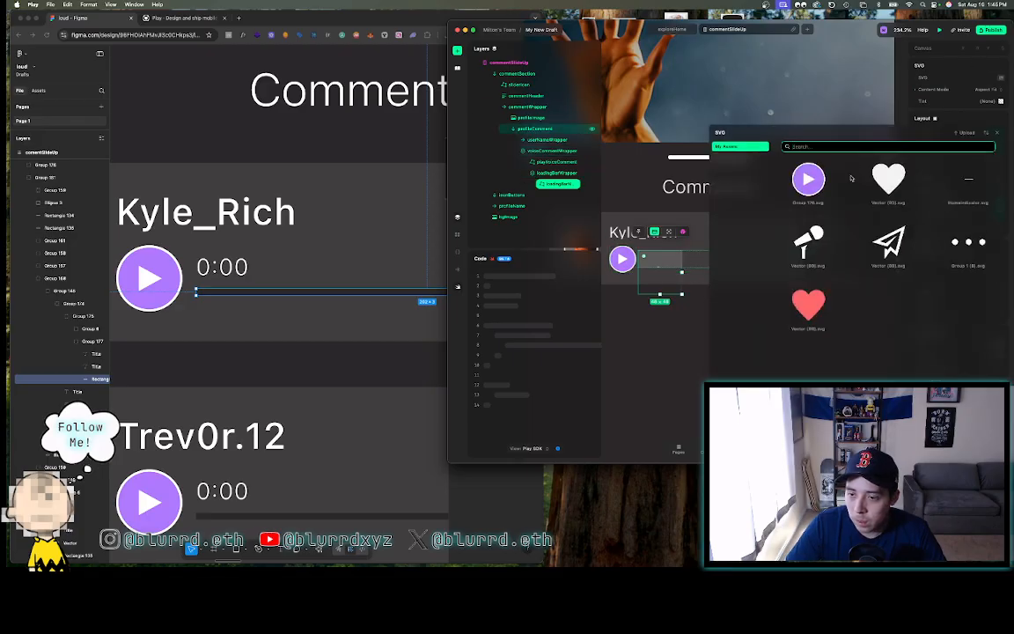
{"action": "left_click", "coordinate": [965, 133]}
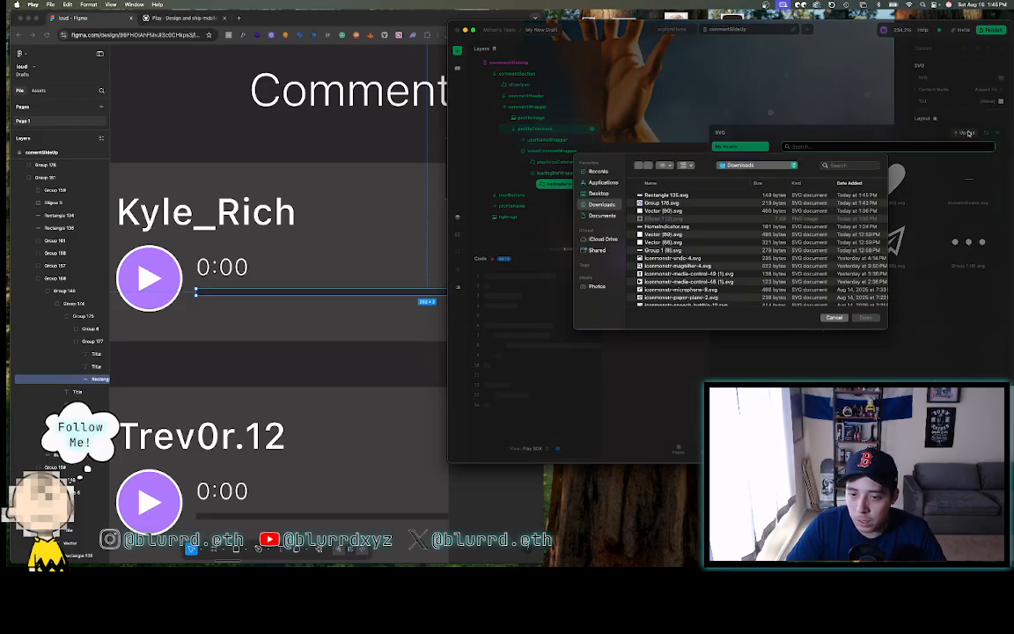
{"action": "left_click", "coordinate": [682, 194]}
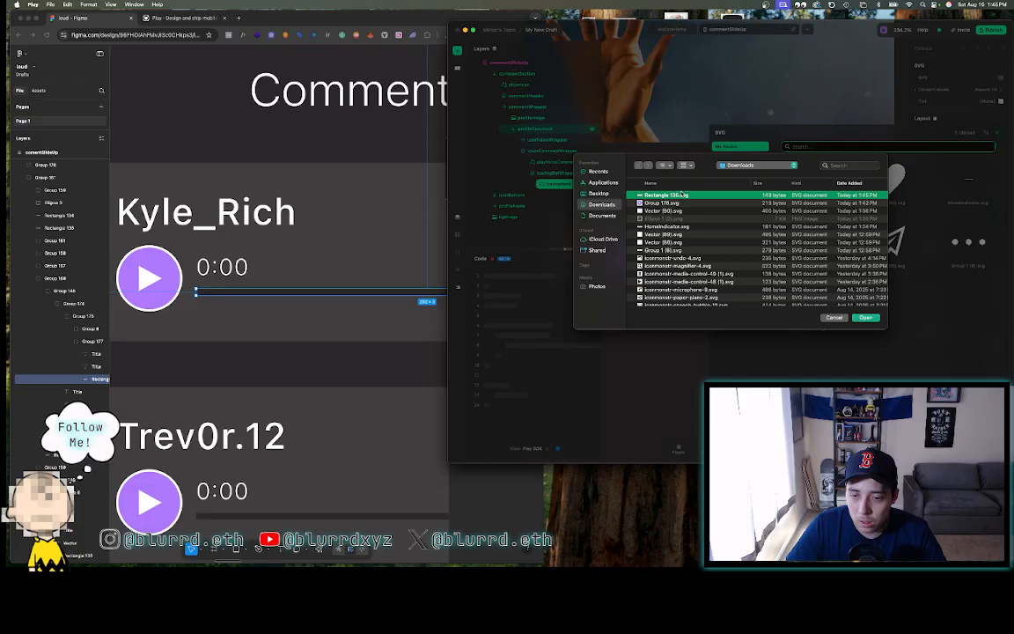
{"action": "left_click", "coordinate": [859, 318]}
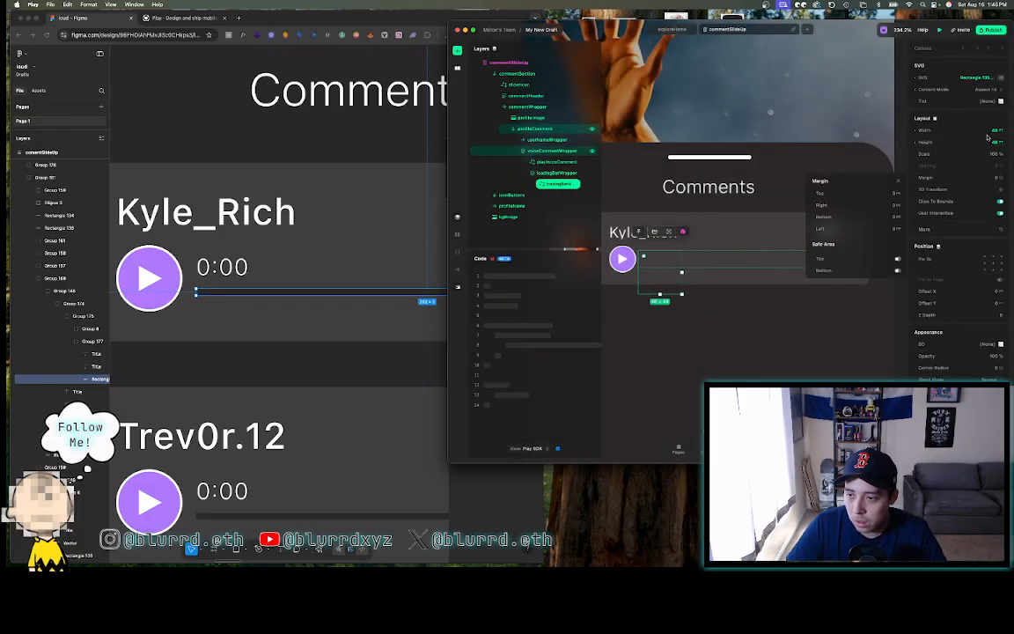
- Size the loading bar to 202 × 3, pin it to an anchor, and reselect the loading bar wrapper
{"action": "type", "text": "202"}
{"action": "key", "text": "Return"}
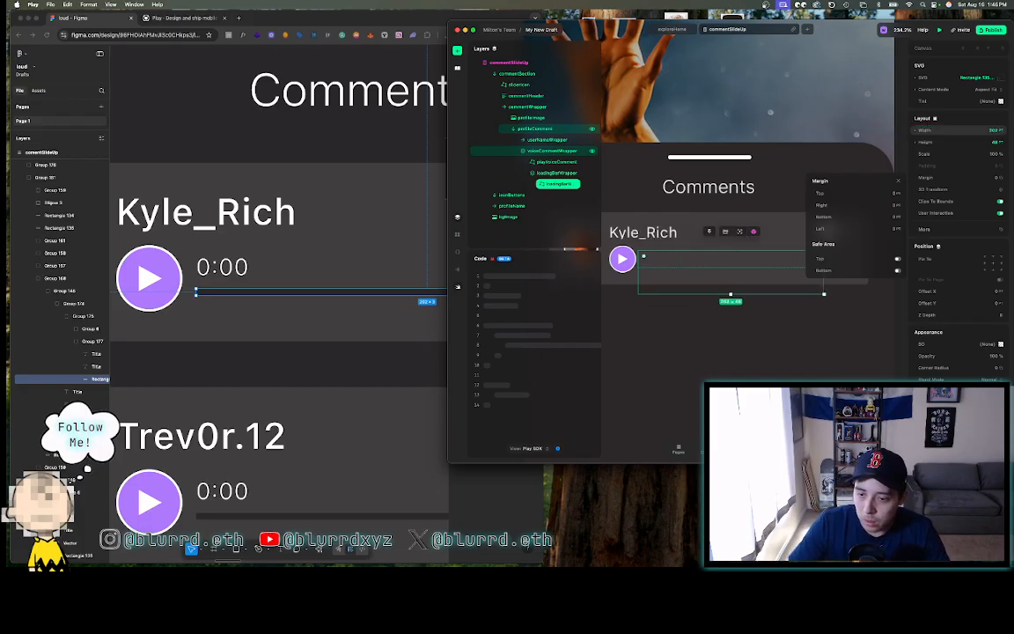
{"action": "left_click", "coordinate": [994, 141]}
{"action": "type", "text": "3"}
{"action": "key", "text": "Return"}
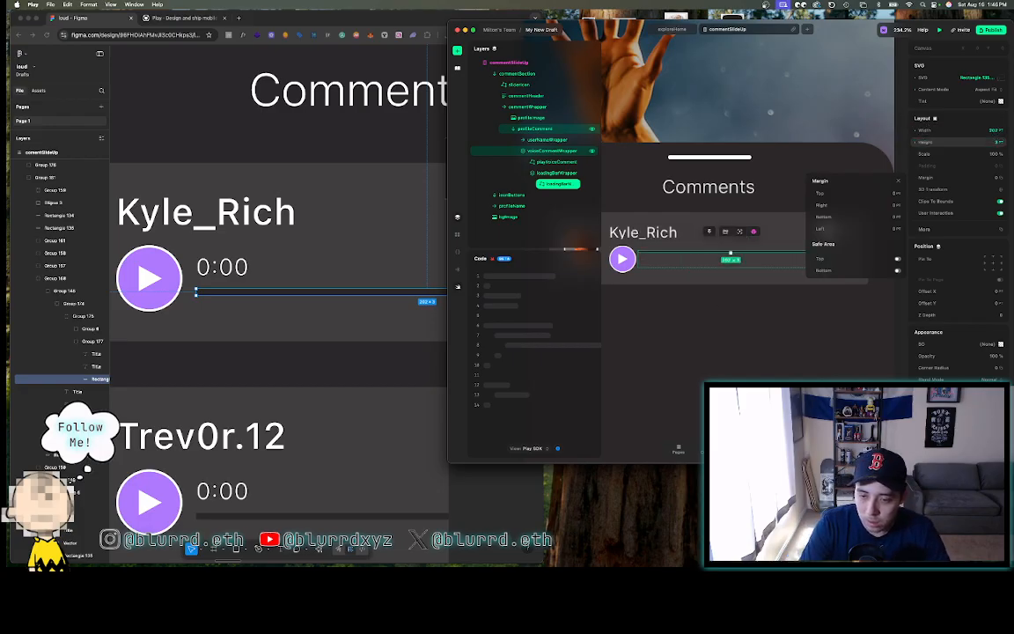
{"action": "left_click", "coordinate": [993, 269]}
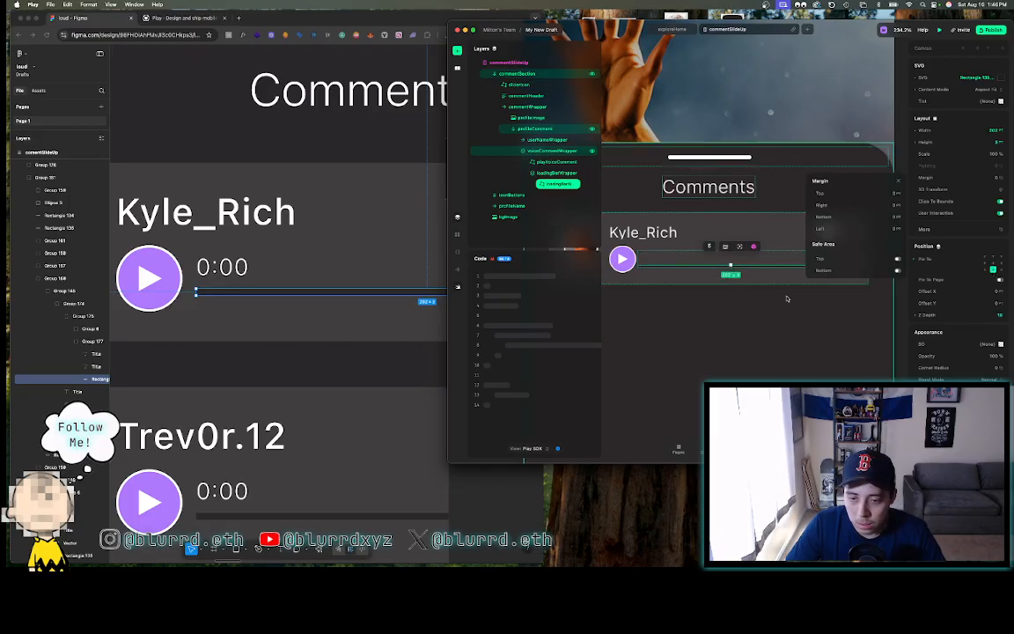
{"action": "left_click", "coordinate": [768, 321]}
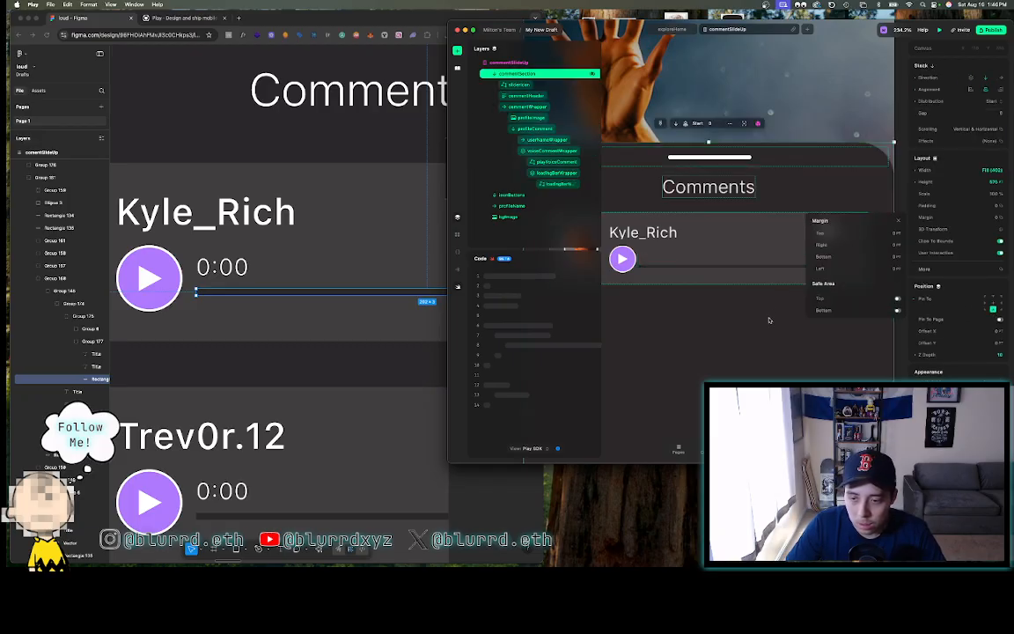
{"action": "left_click", "coordinate": [740, 265]}
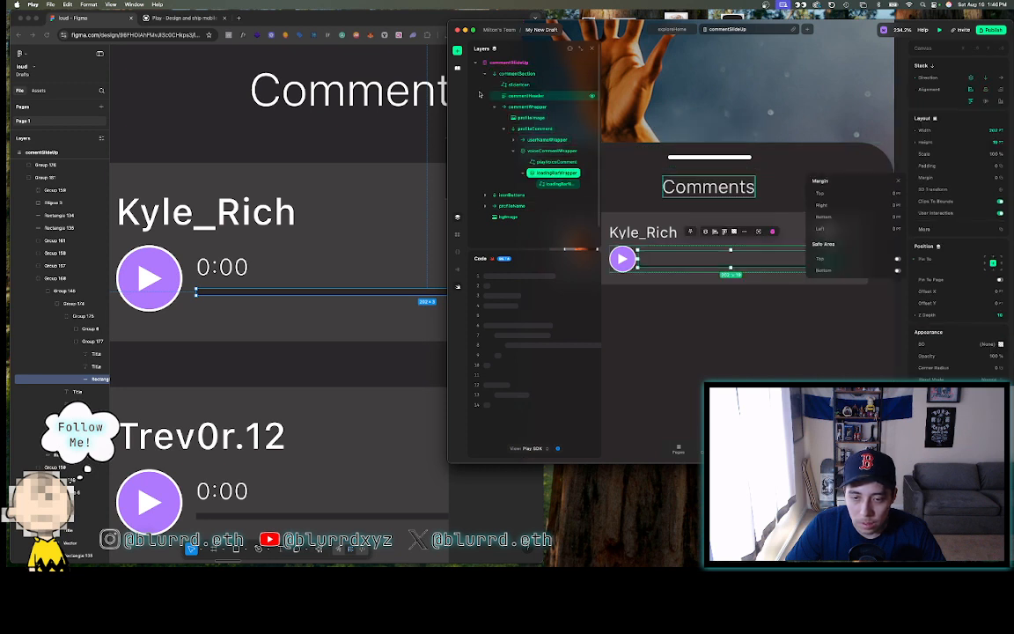
- Insert a Text element beside the play button
{"action": "left_click", "coordinate": [457, 51]}
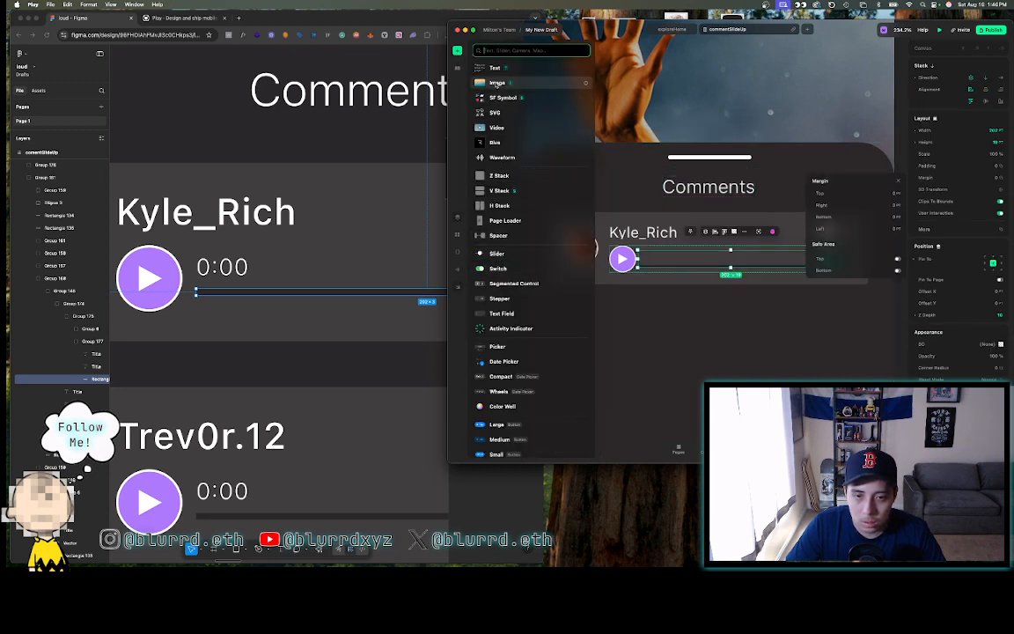
{"action": "left_click", "coordinate": [494, 72]}
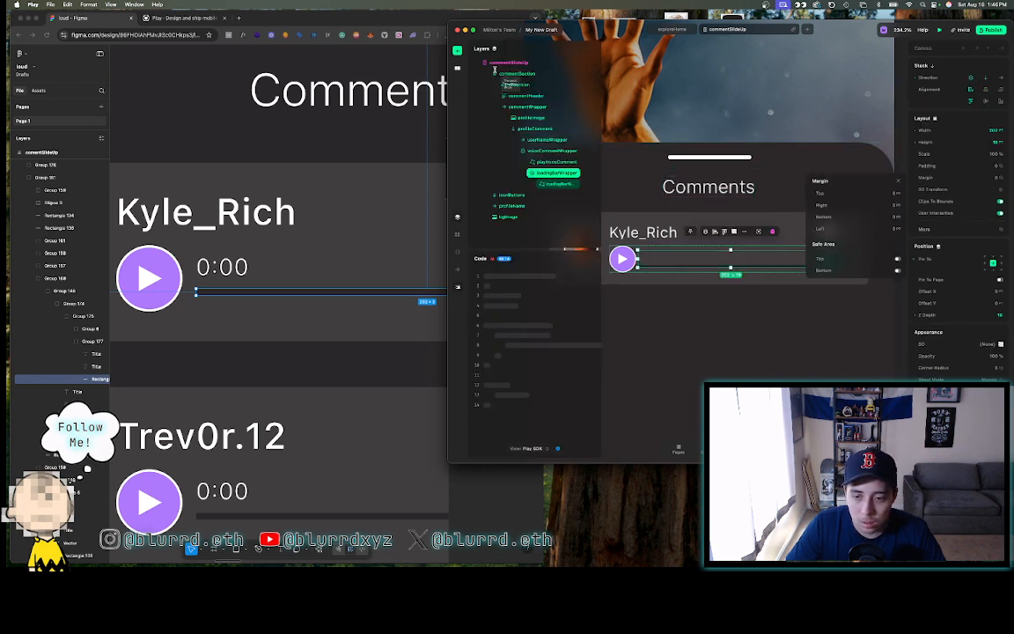
{"action": "left_click", "coordinate": [660, 259]}
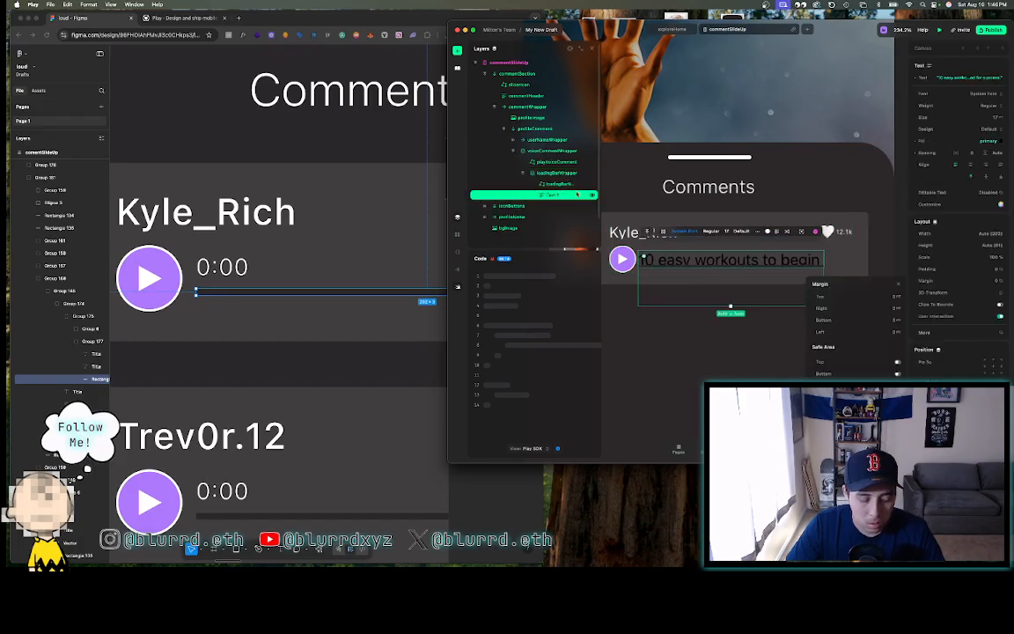
- Duplicate the text layer, compare with Figma's 0:00 label, and select the '10 easy workouts to begin' text
{"action": "key", "text": "super+d"}
{"action": "left_click", "coordinate": [555, 207]}
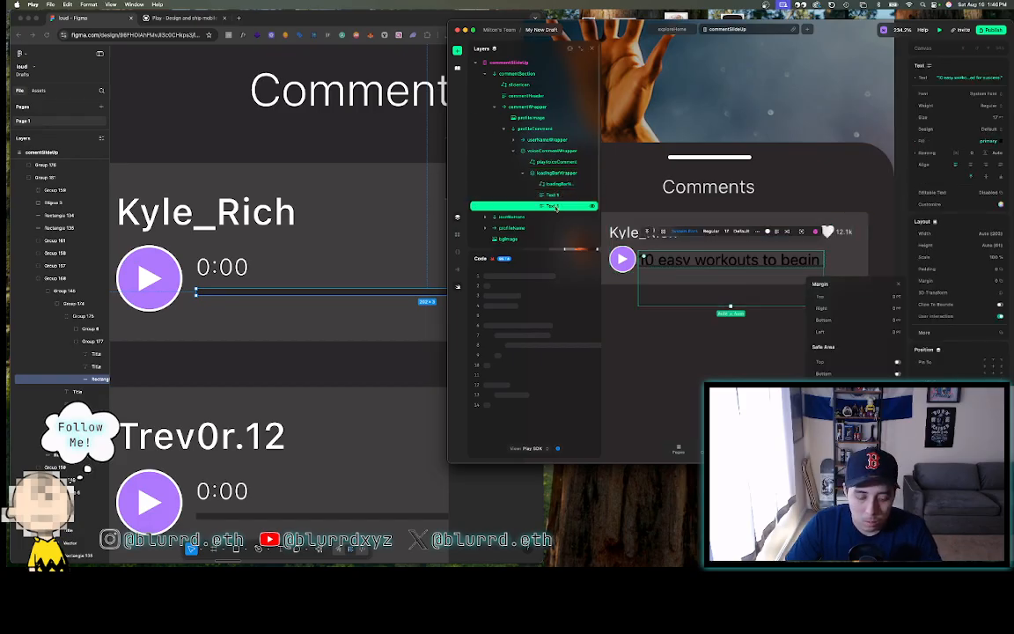
{"action": "left_click", "coordinate": [223, 266]}
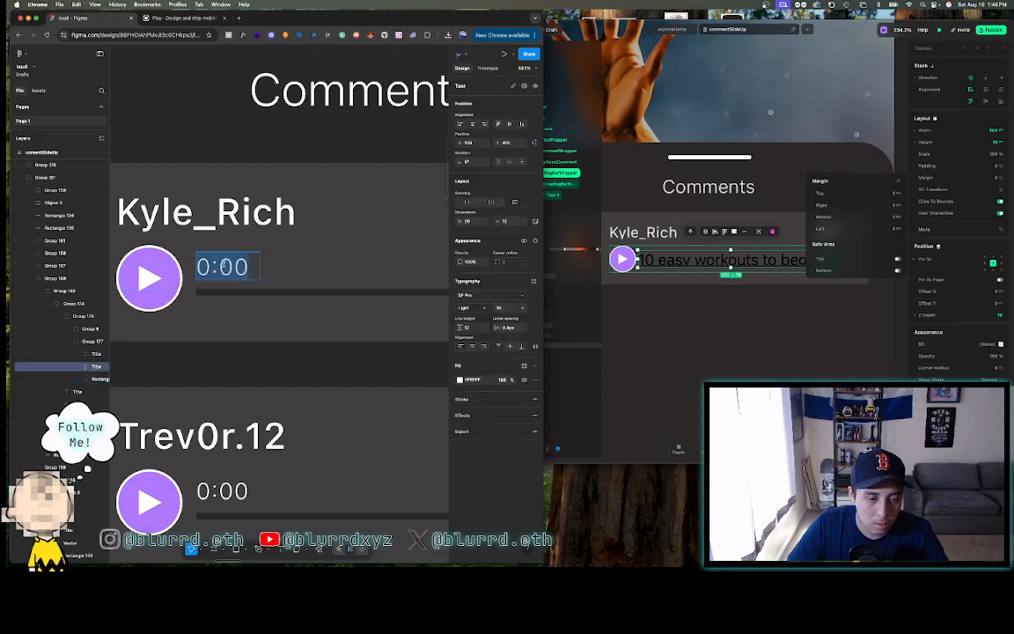
{"action": "key", "text": "Escape"}
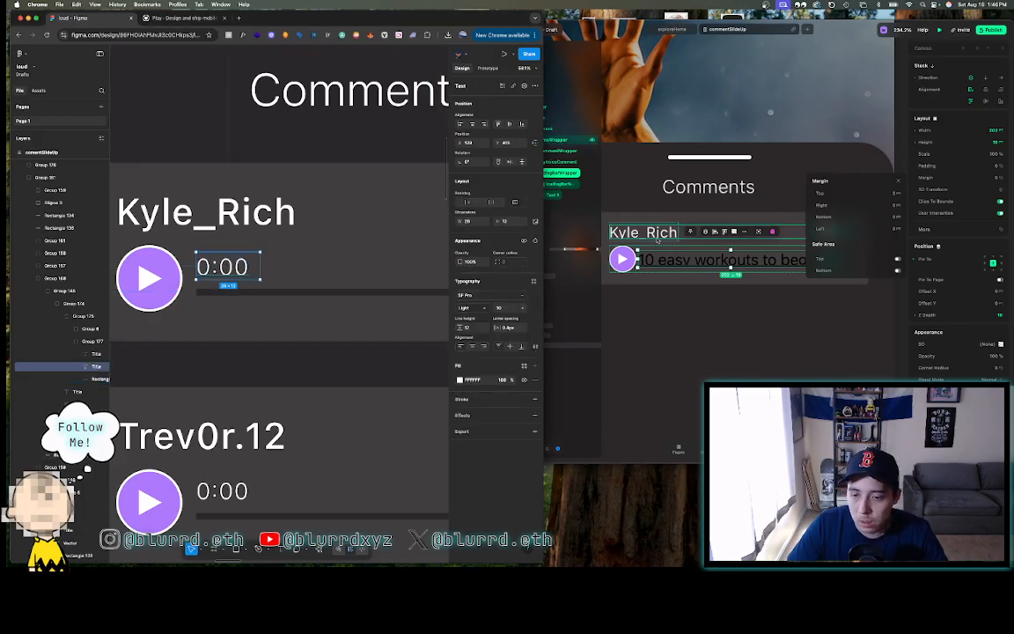
{"action": "left_click", "coordinate": [668, 262]}
{"action": "left_click", "coordinate": [669, 262]}
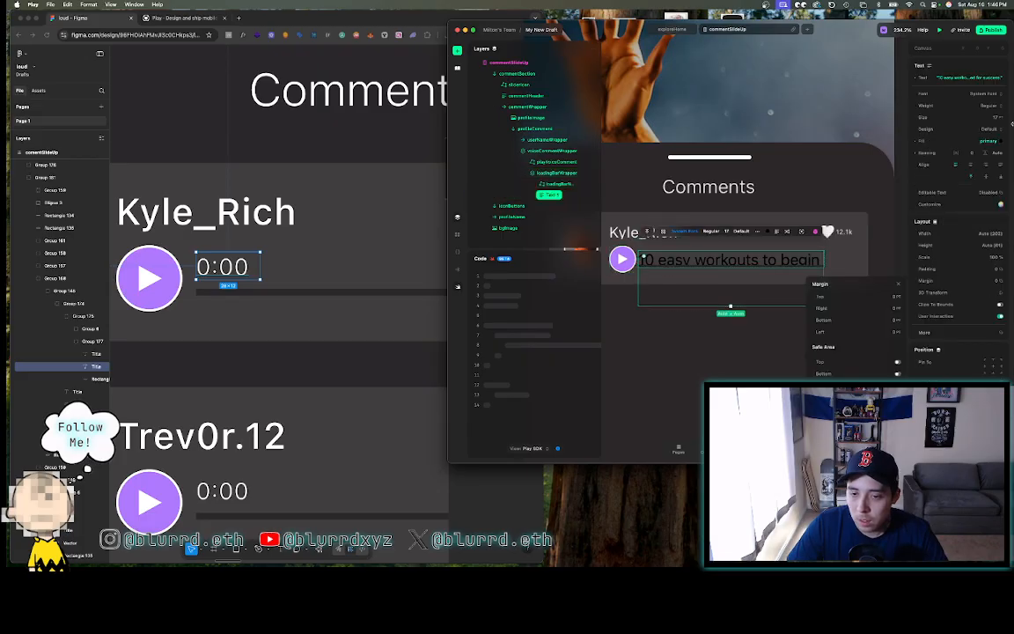
- Set the comment text font to SF Pro Text, Light weight
{"action": "left_click", "coordinate": [979, 93]}
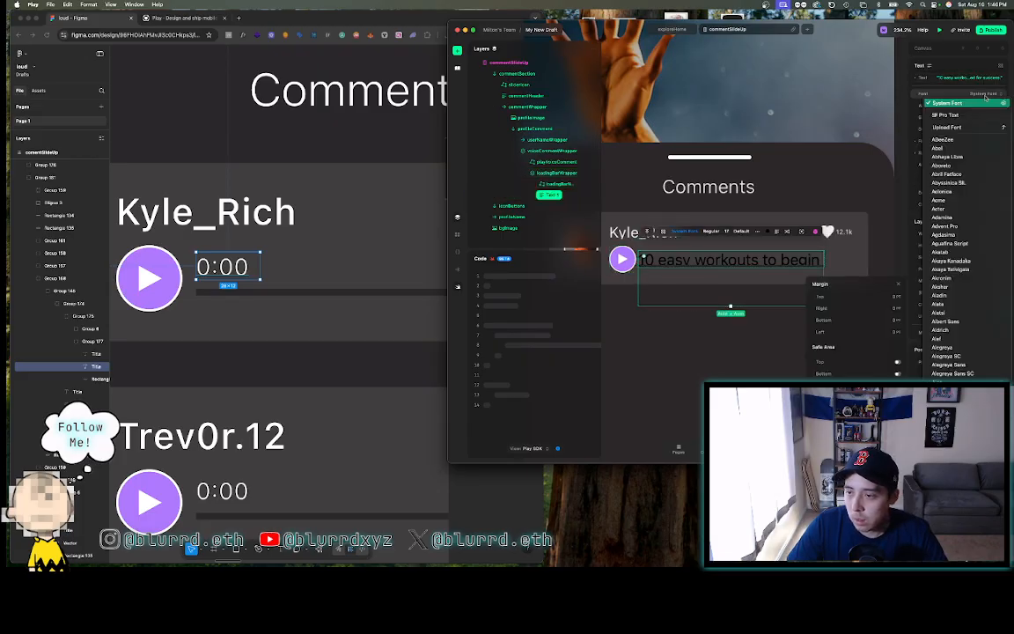
{"action": "left_click", "coordinate": [976, 121]}
{"action": "left_click", "coordinate": [980, 107]}
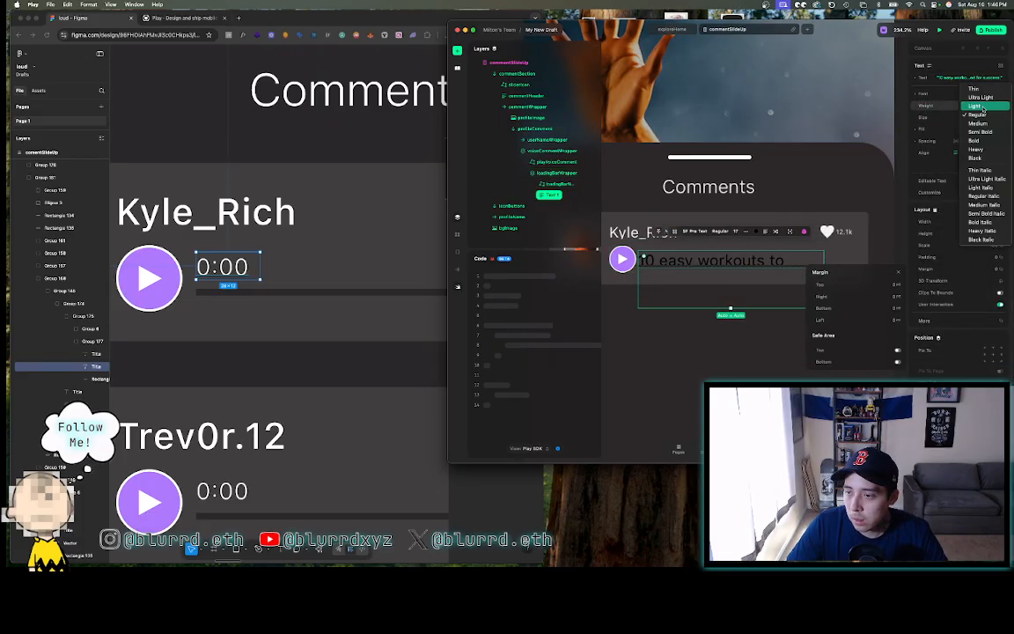
{"action": "left_click", "coordinate": [975, 106]}
- Set the comment font size to 10 after checking 12 against the Figma reference
{"action": "left_click", "coordinate": [959, 117]}
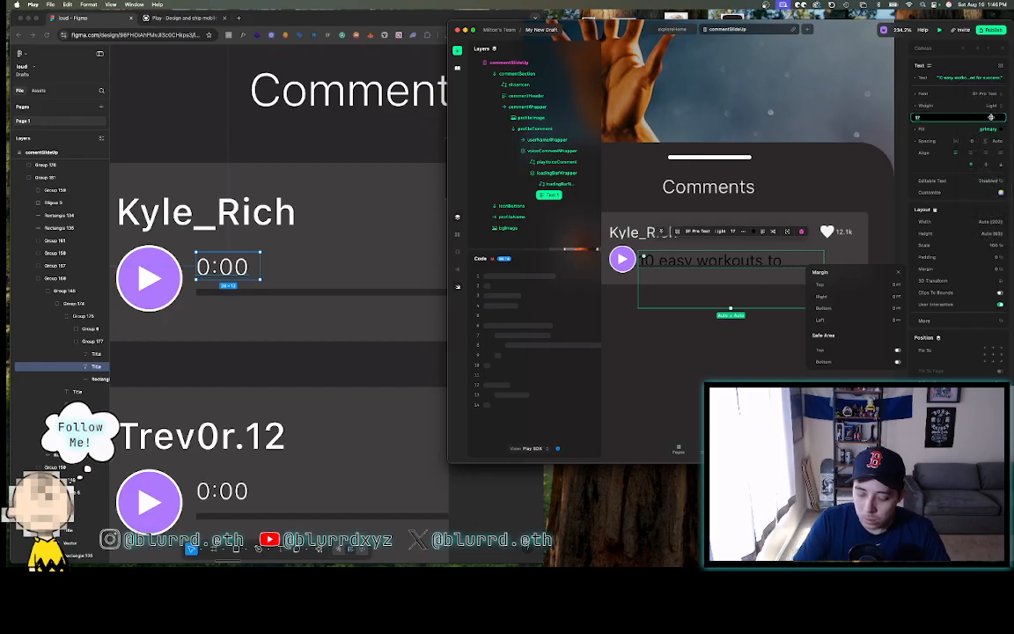
{"action": "type", "text": "12"}
{"action": "key", "text": "Return"}
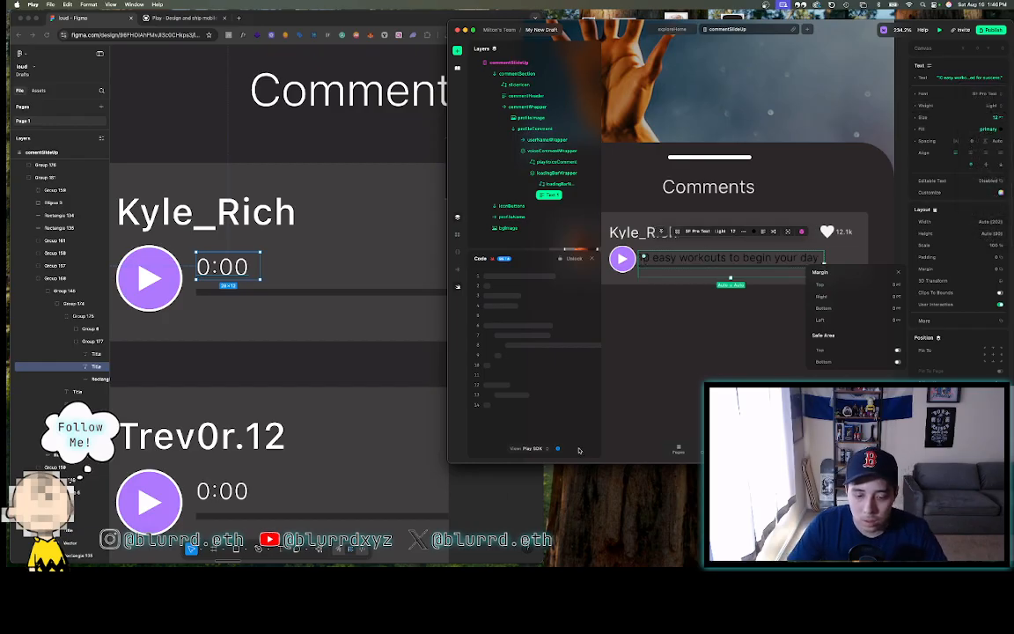
{"action": "left_click", "coordinate": [505, 502]}
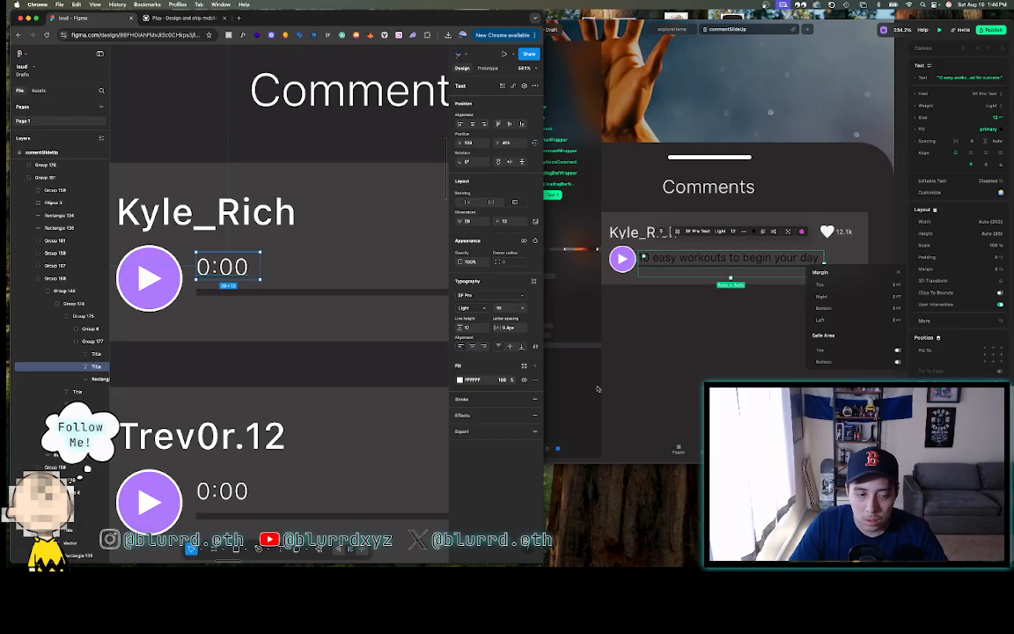
{"action": "left_click", "coordinate": [984, 118]}
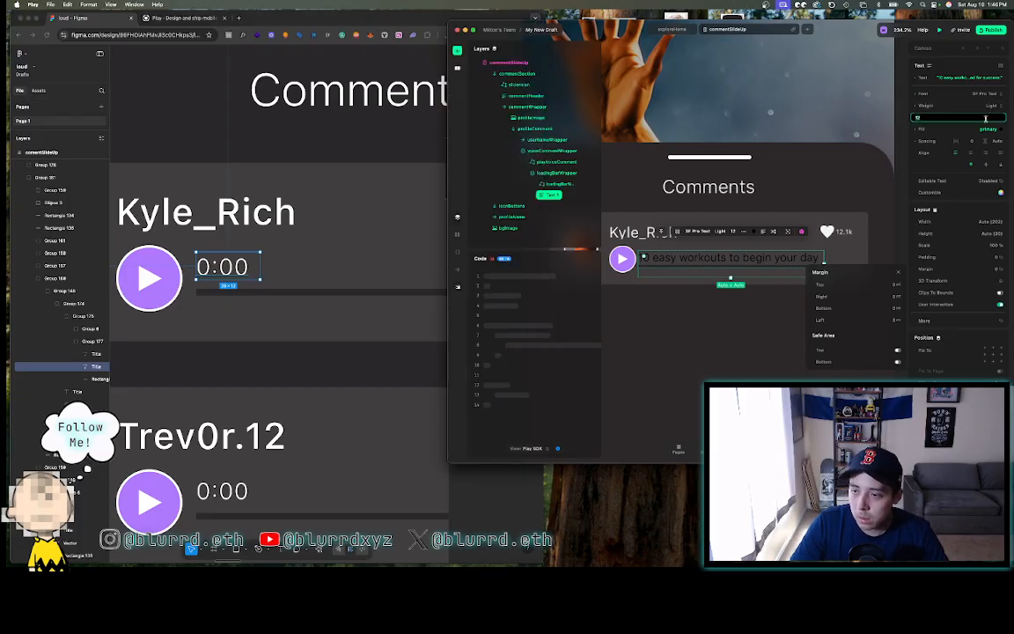
{"action": "type", "text": "10"}
{"action": "key", "text": "Return"}
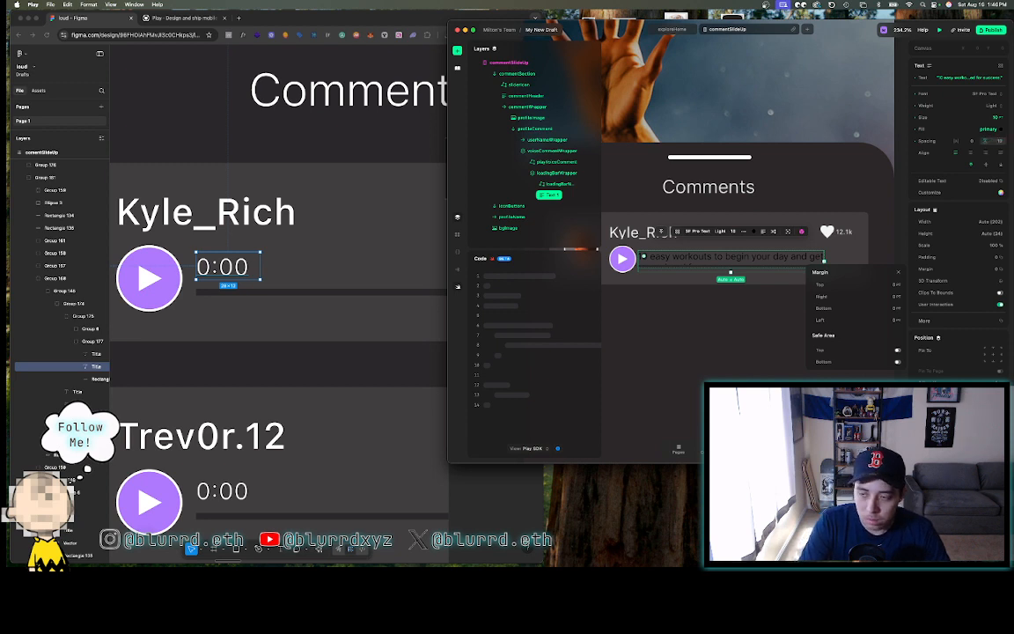
- Give the comment text 0.4 letter spacing, matching the Figma settings
{"action": "left_click", "coordinate": [372, 353]}
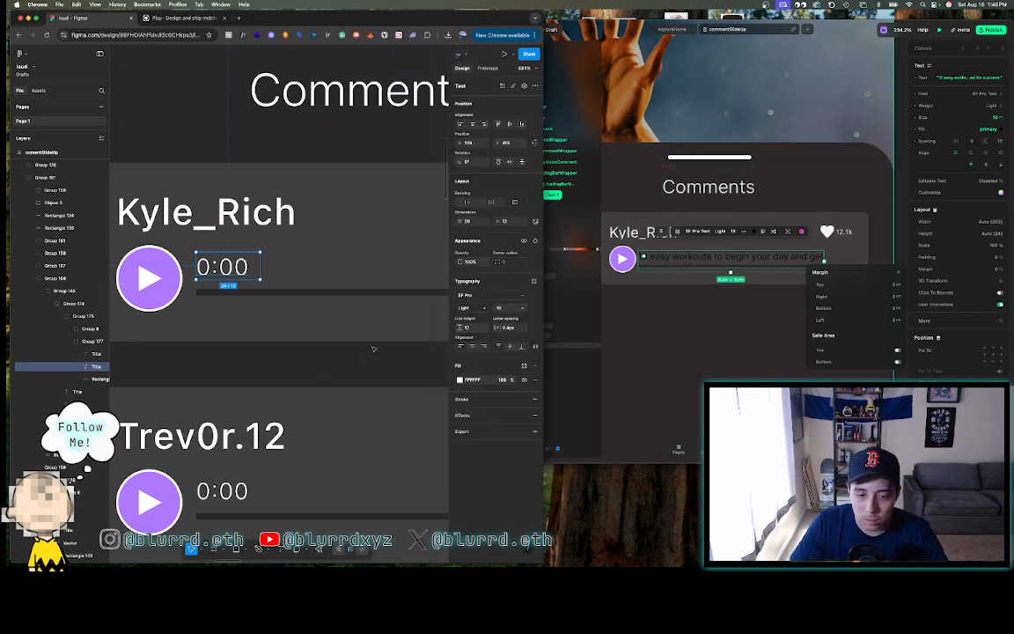
{"action": "left_click", "coordinate": [954, 142]}
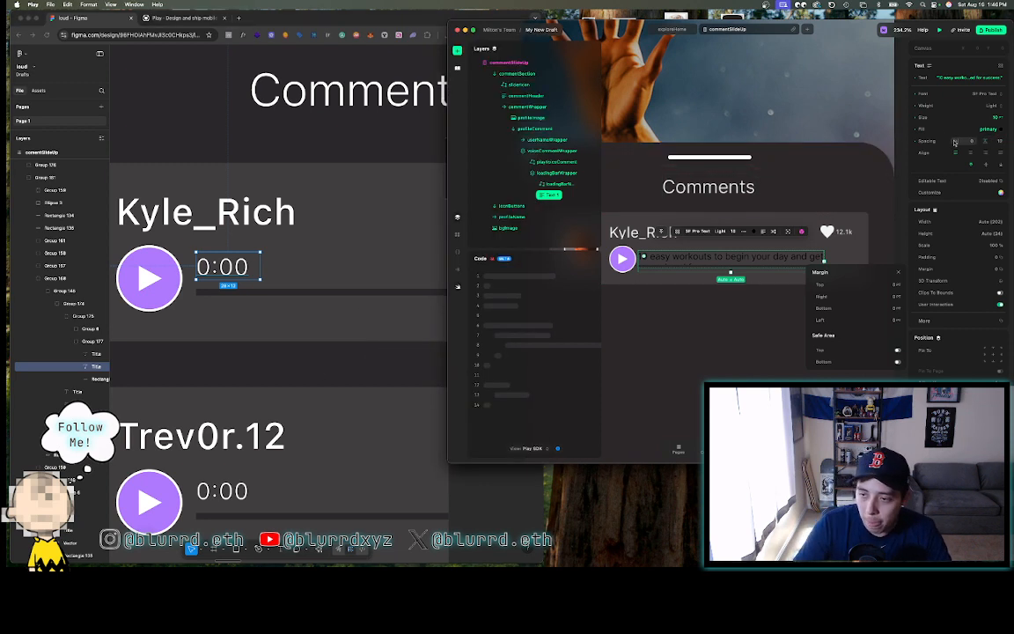
{"action": "type", "text": "0."}
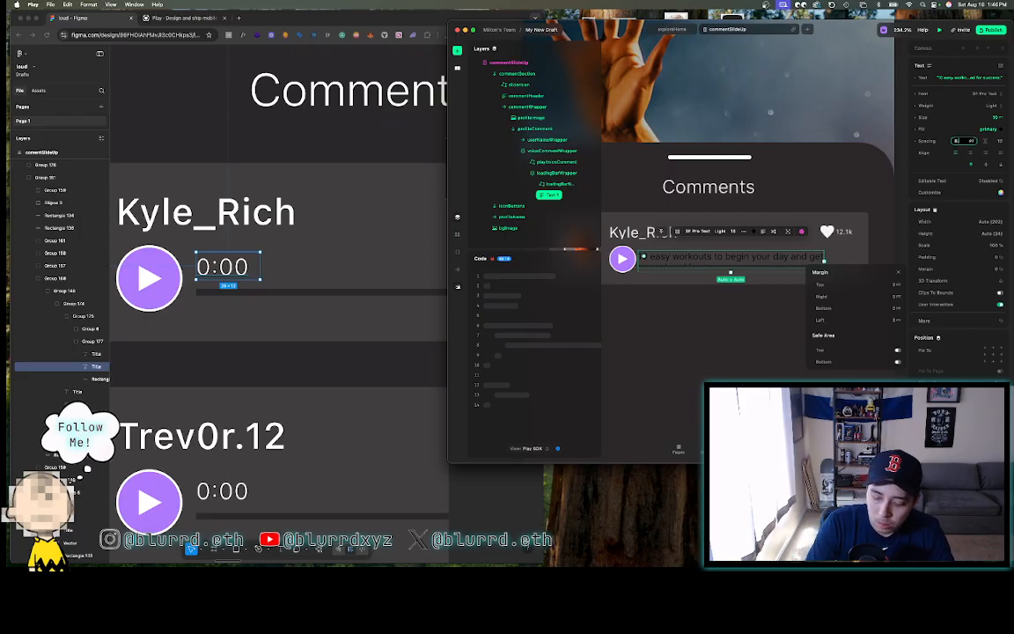
{"action": "type", "text": "4"}
{"action": "key", "text": "Return"}
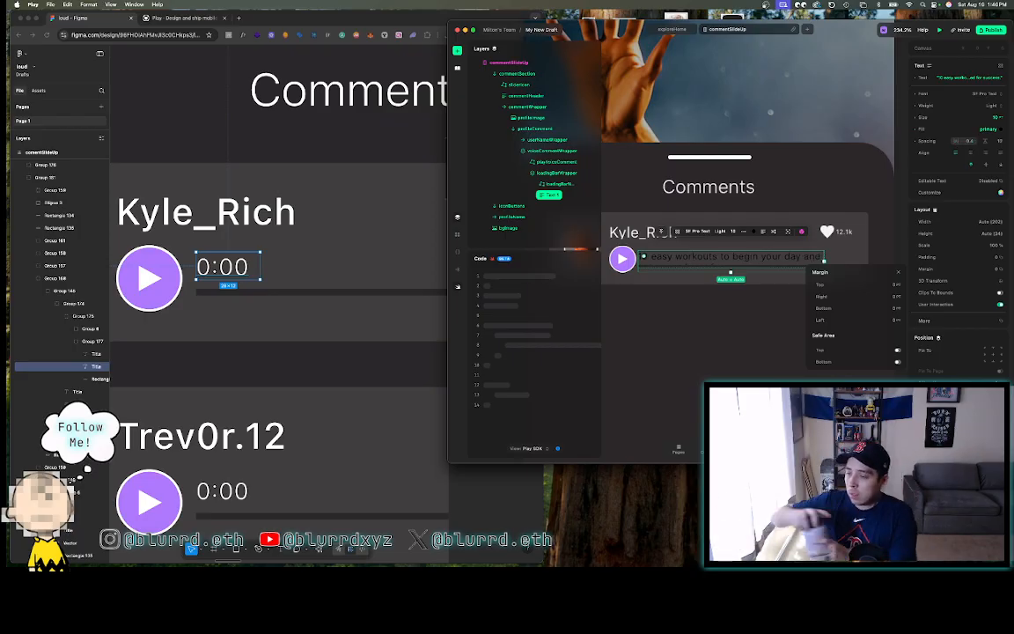
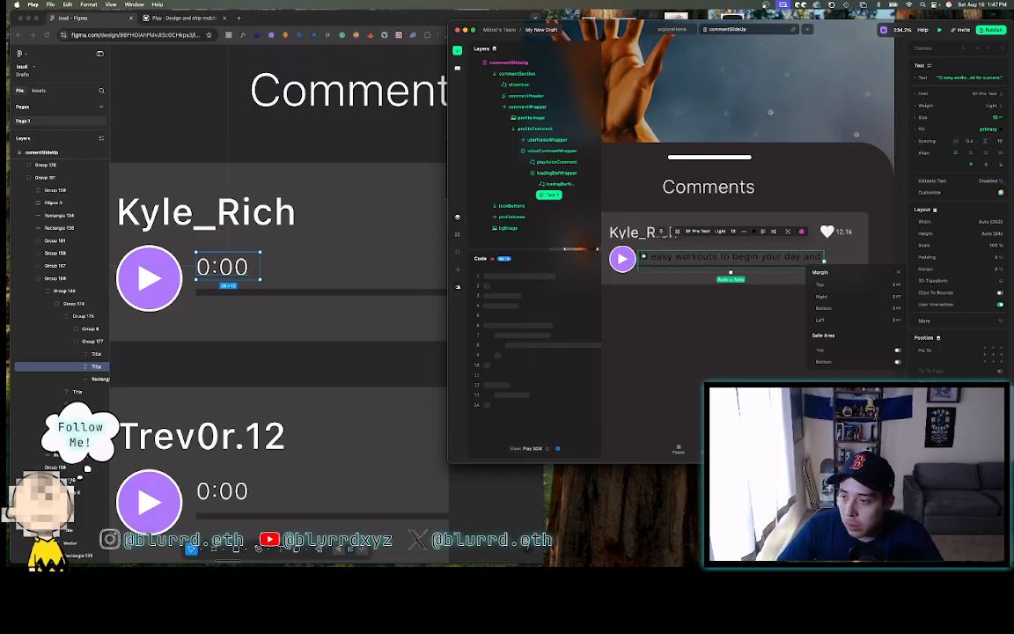
- Set the comment text's fill to the custom light grey F3F3F3
{"action": "left_click", "coordinate": [1001, 132]}
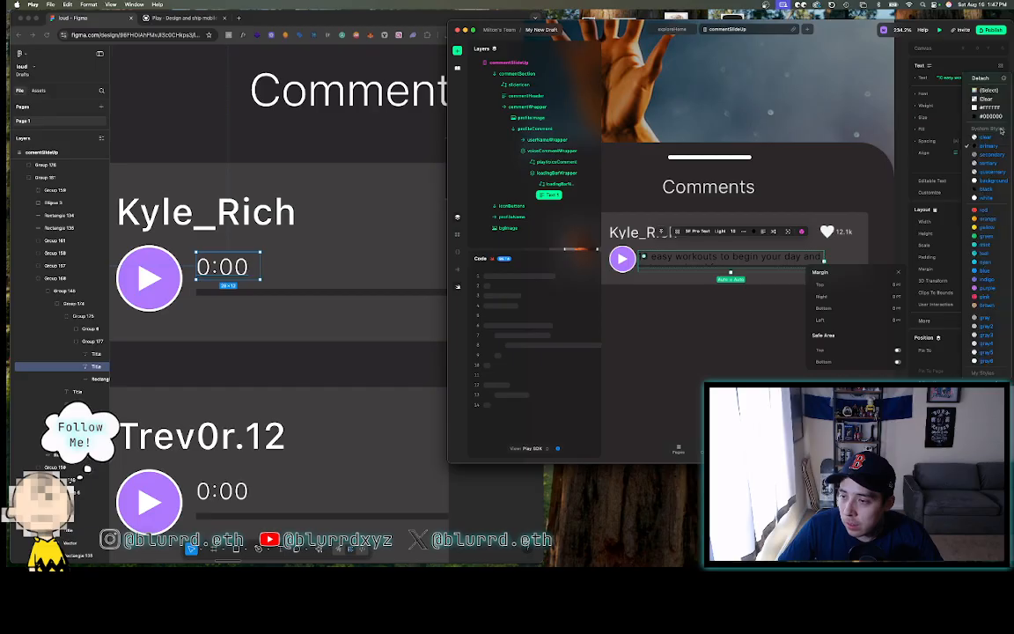
{"action": "left_click", "coordinate": [985, 92]}
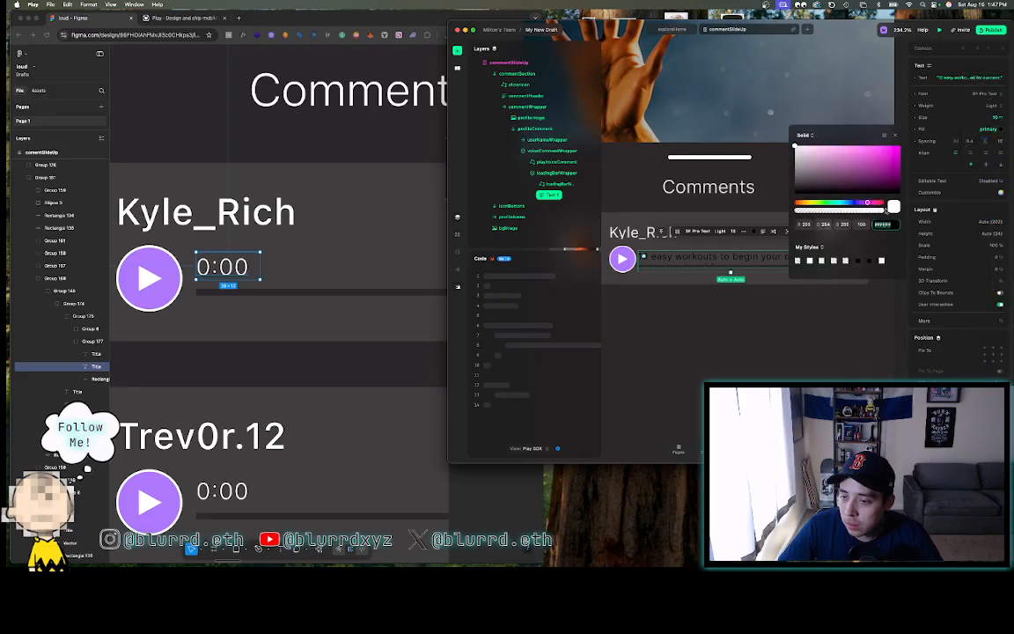
{"action": "type", "text": "ff"}
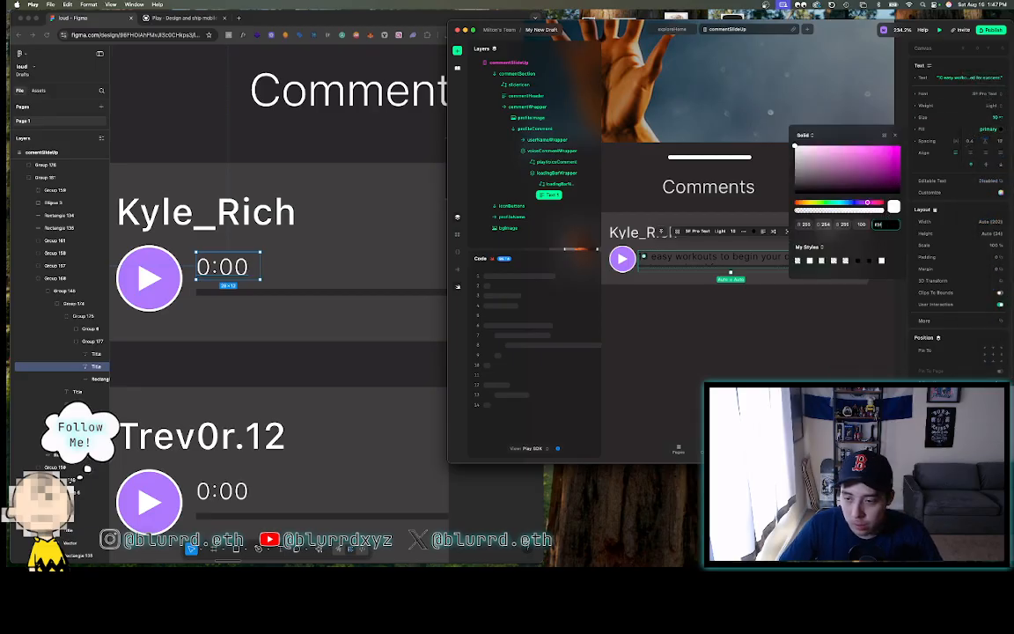
{"action": "type", "text": "3f3f3"}
{"action": "key", "text": "Return"}
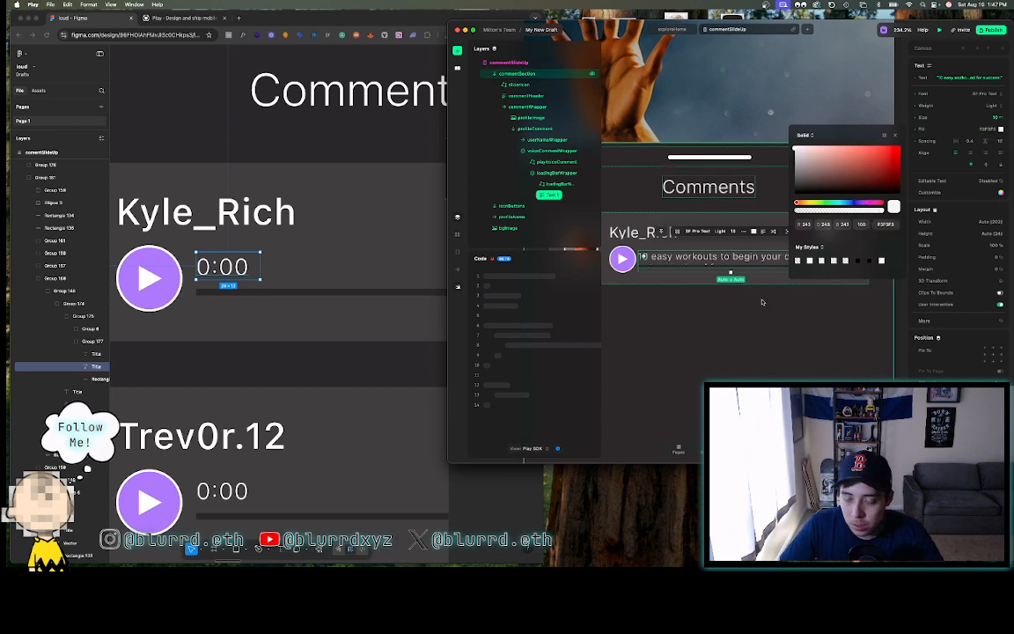
- Replace the comment text with the timestamp 0:00
{"action": "double_click", "coordinate": [681, 255]}
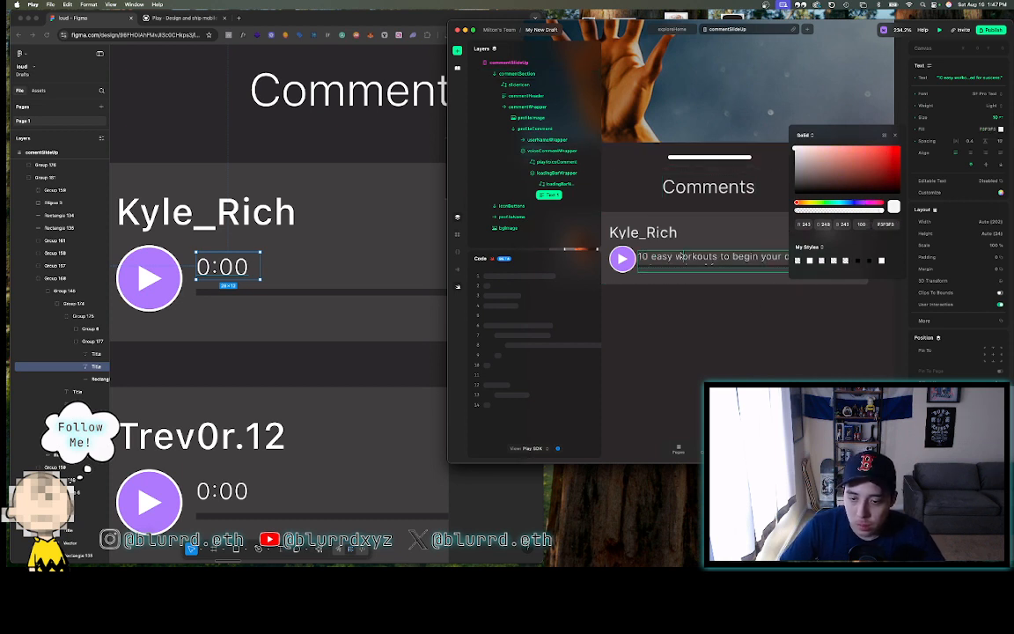
{"action": "double_click", "coordinate": [682, 255]}
{"action": "key", "text": "super+a"}
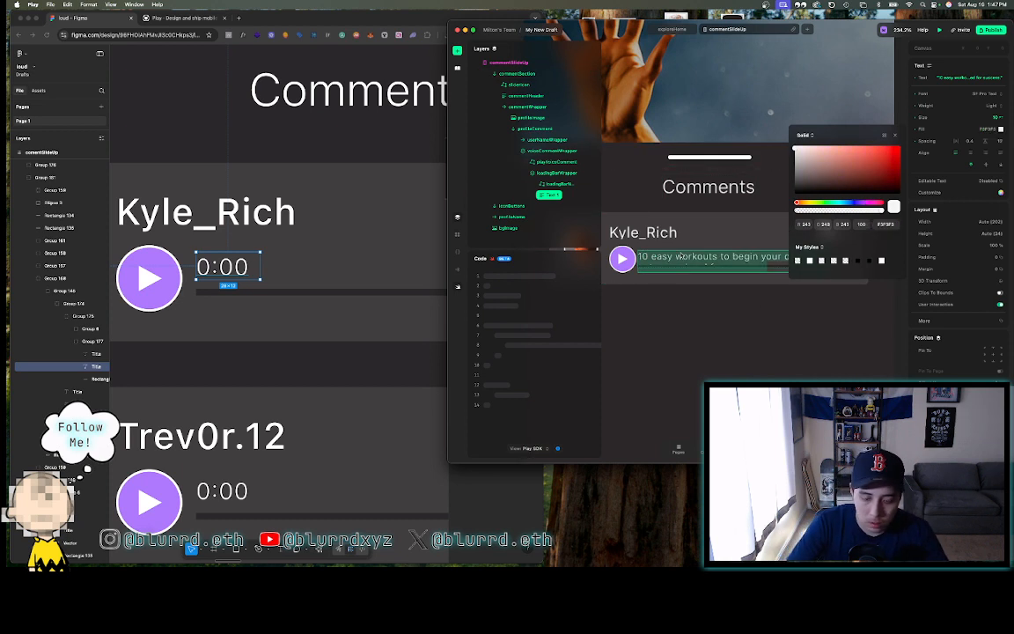
{"action": "type", "text": "0:00"}
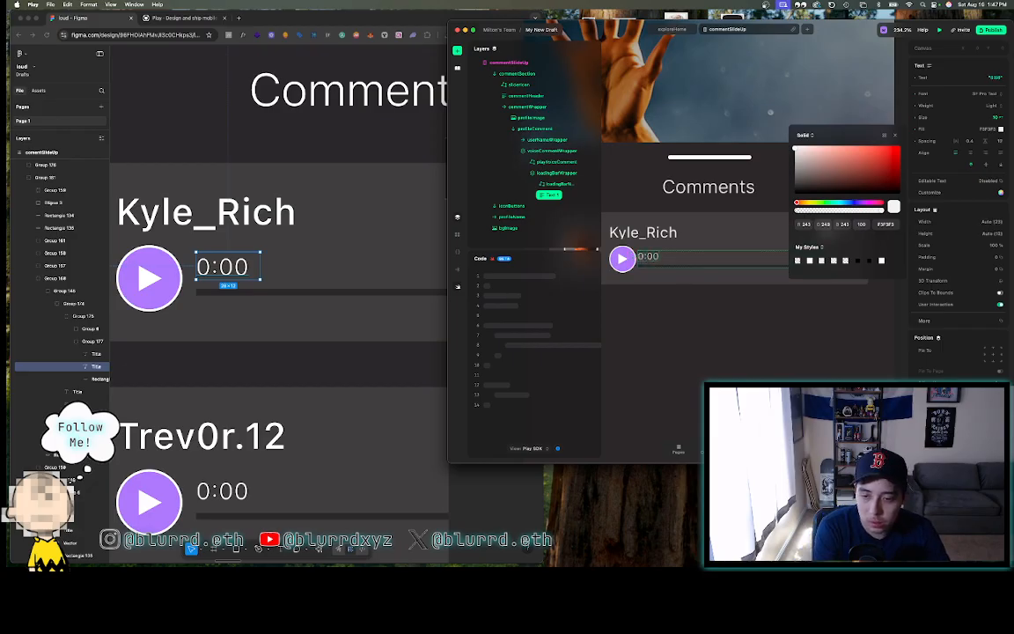
- Rename the 0:00 text layer to textDurationStart
{"action": "left_click", "coordinate": [680, 335]}
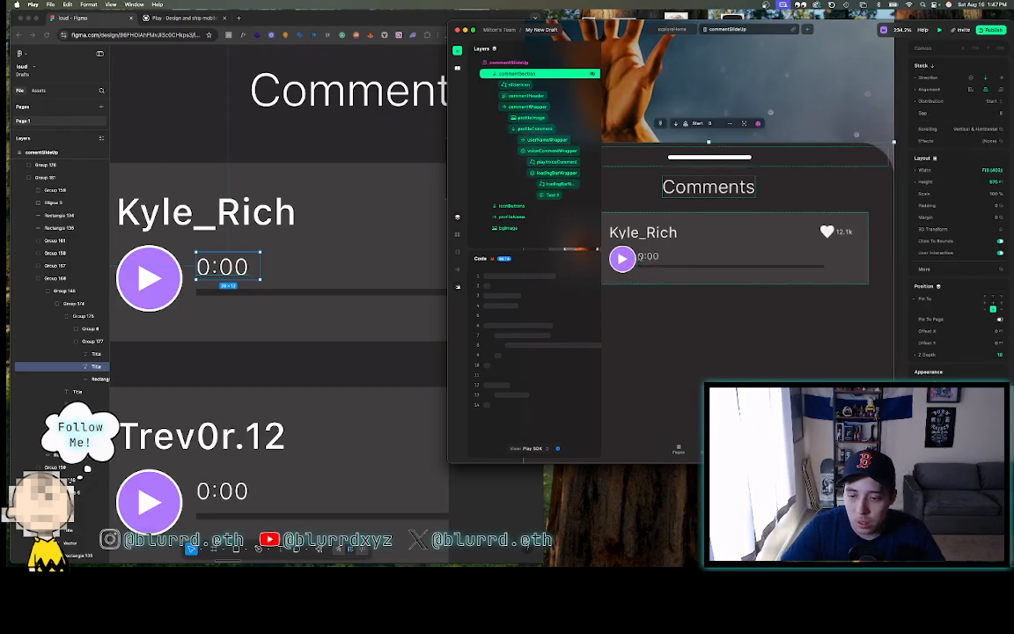
{"action": "left_click", "coordinate": [553, 195]}
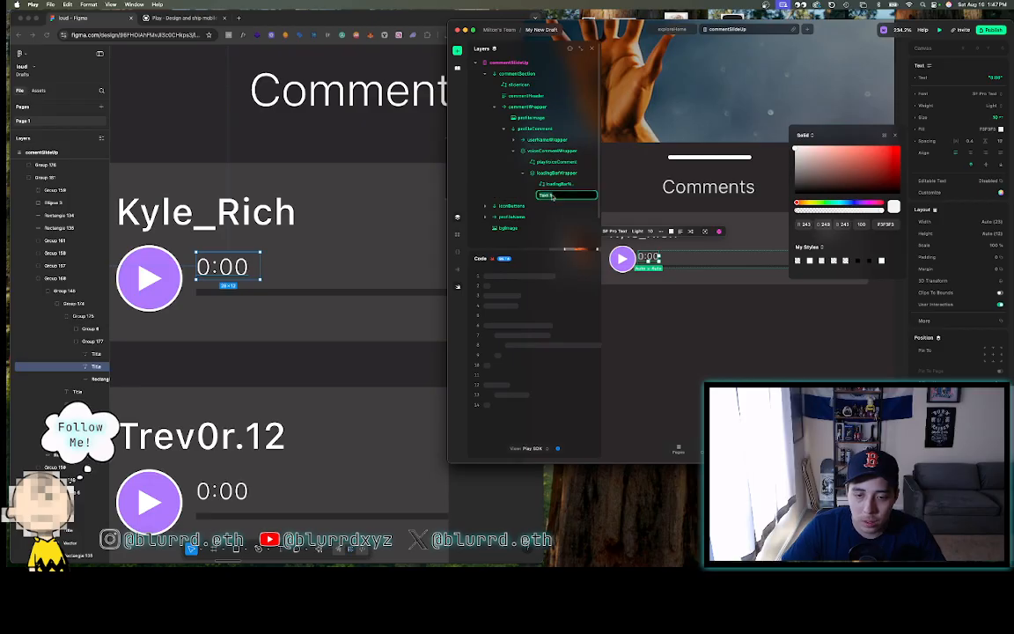
{"action": "type", "text": "t"}
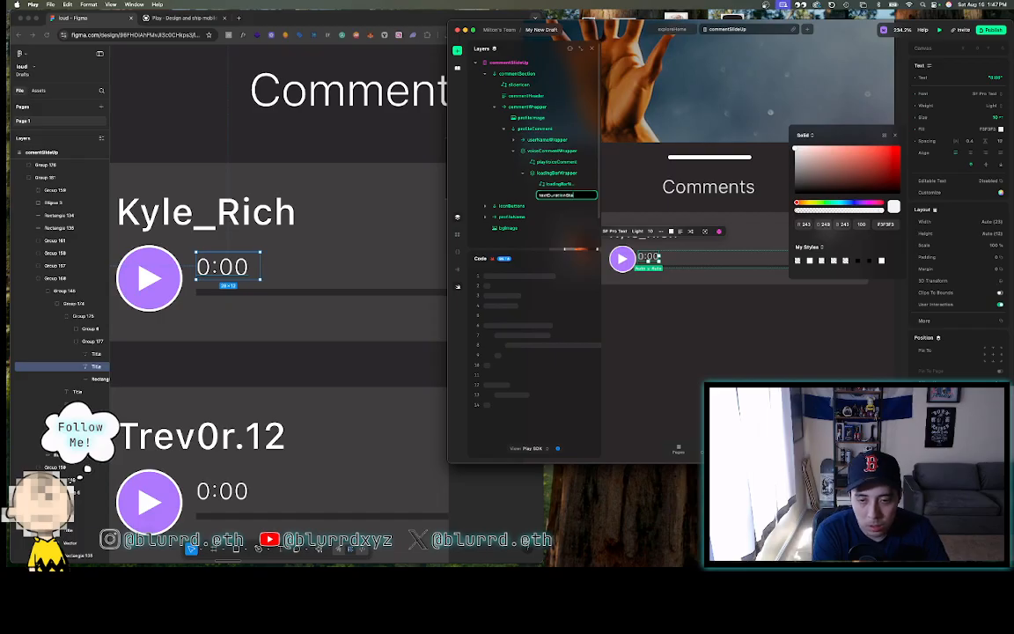
{"action": "key", "text": "Return"}
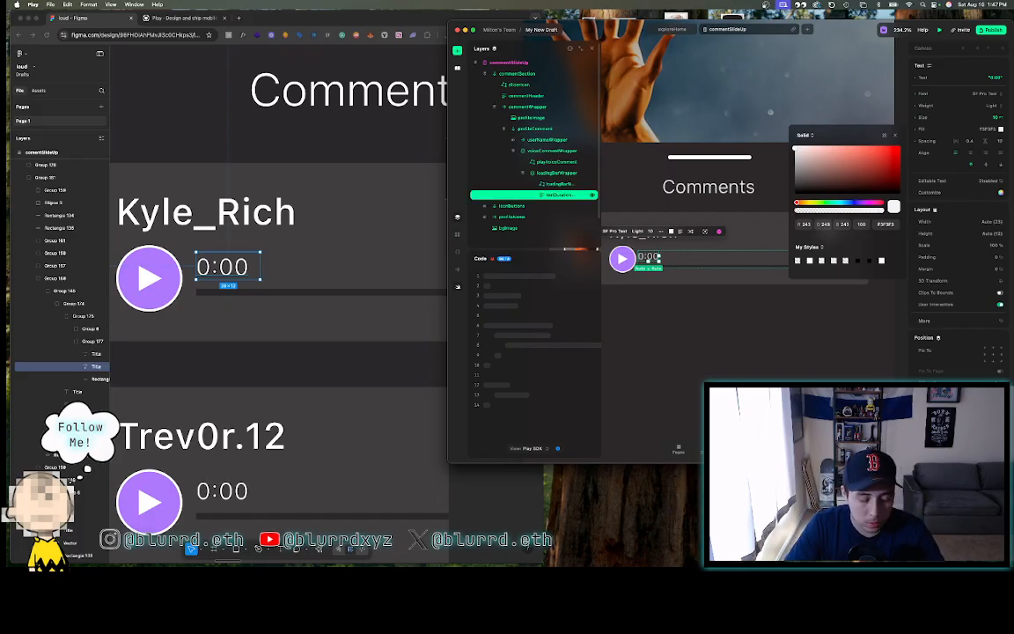
- Duplicate the duration text layer and rename the copy
{"action": "key", "text": "super+d"}
{"action": "double_click", "coordinate": [565, 207]}
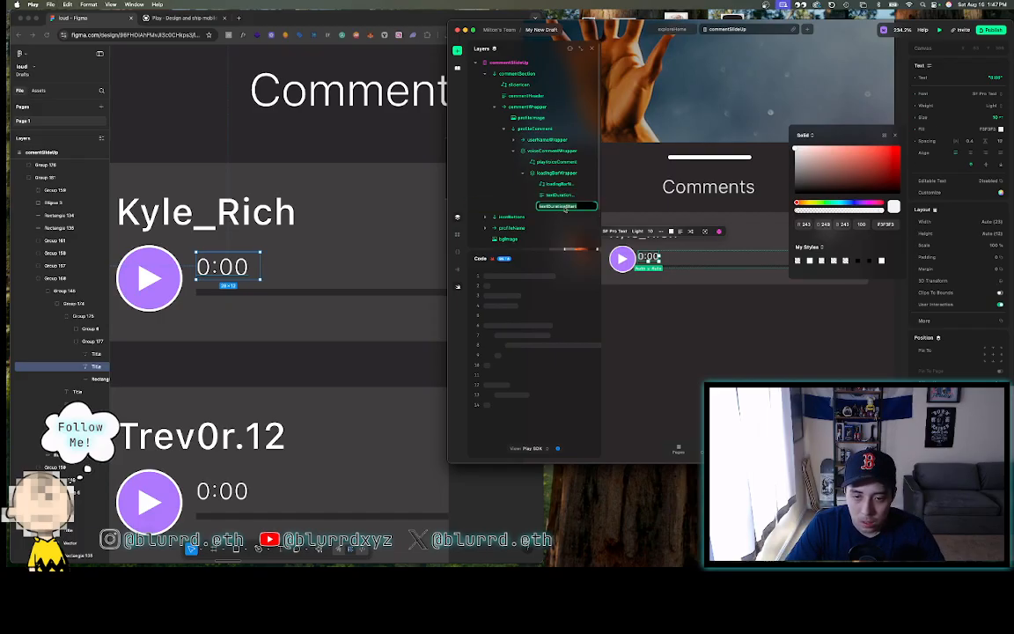
{"action": "key", "text": "Right"}
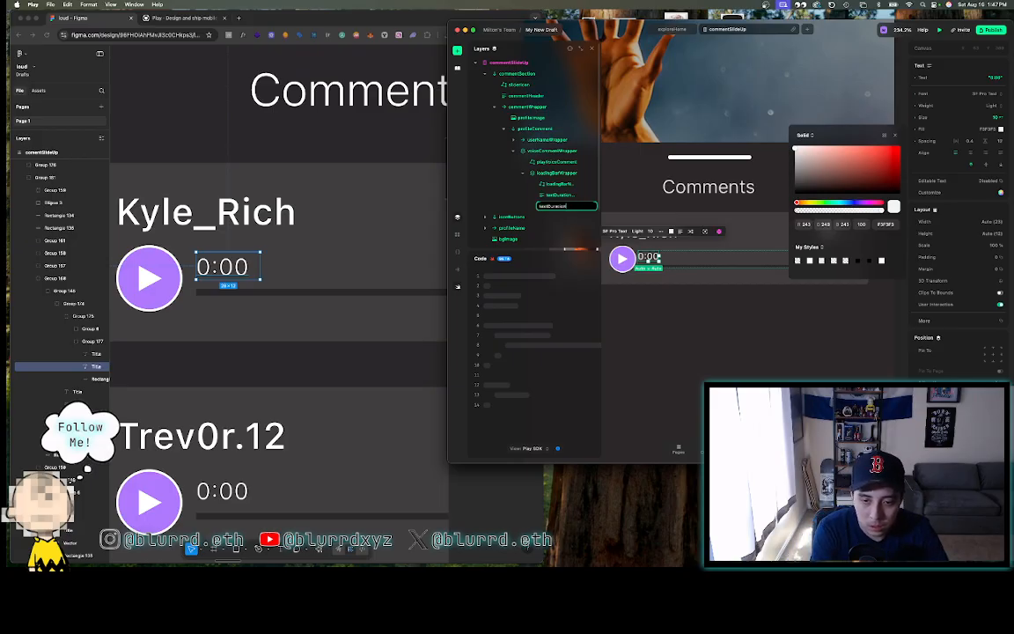
{"action": "key", "text": "Return"}
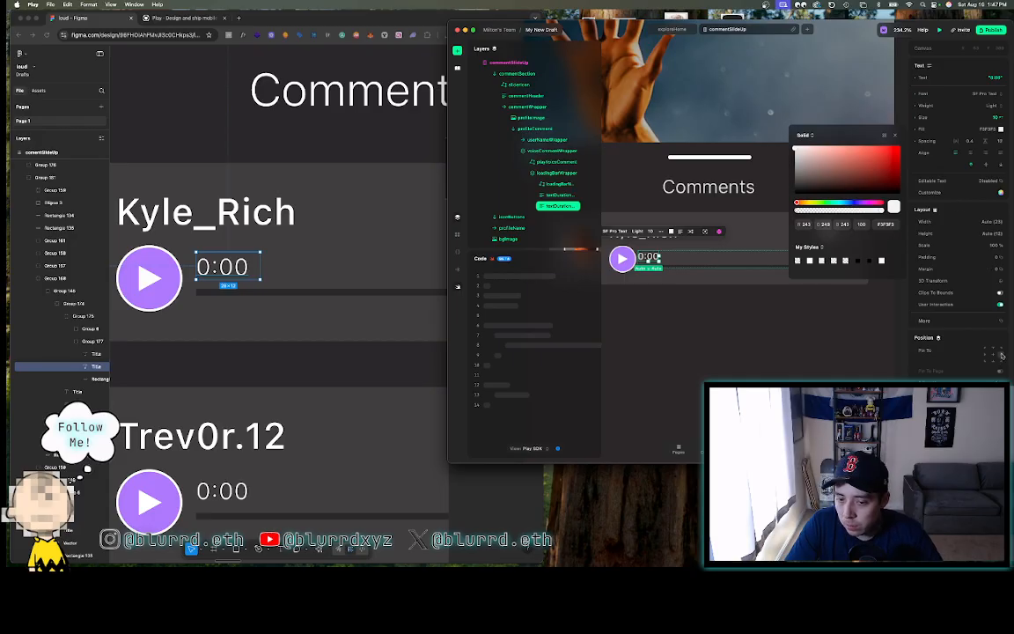
{"action": "left_click", "coordinate": [803, 351]}
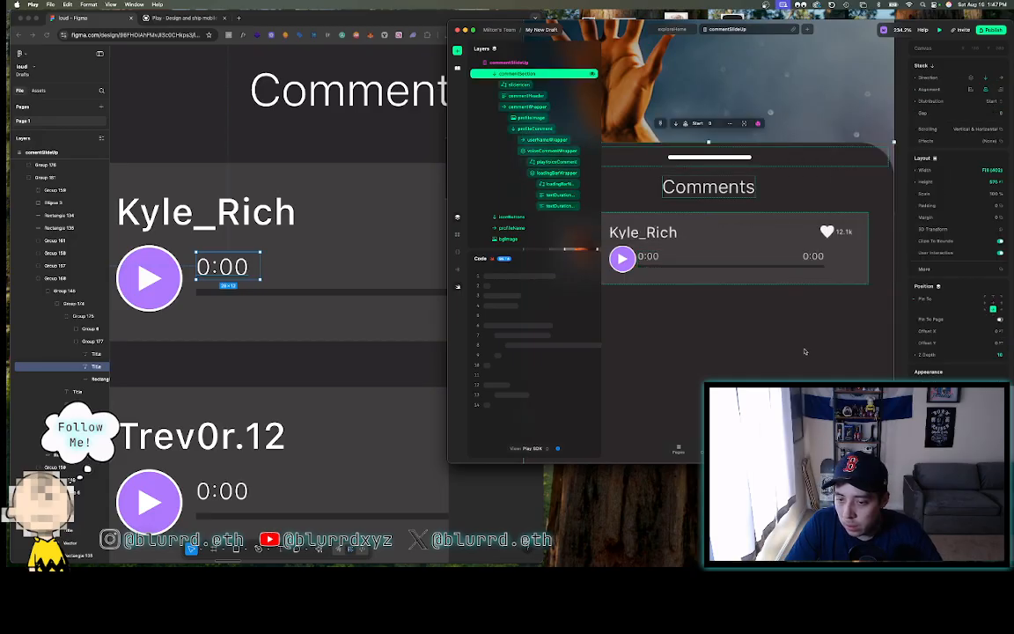
{"action": "left_click", "coordinate": [815, 256]}
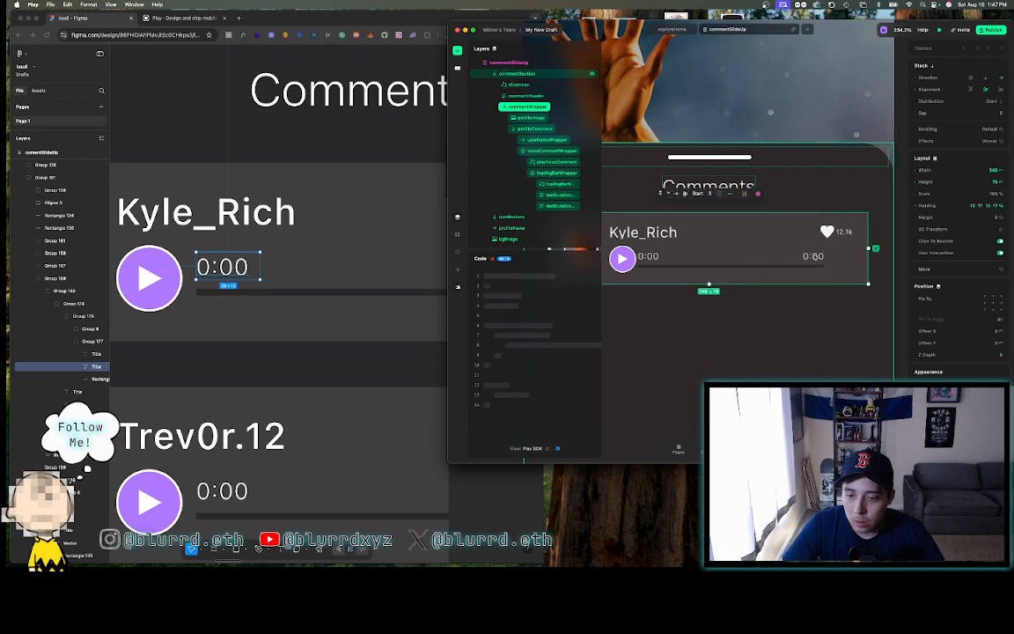
{"action": "left_click", "coordinate": [815, 256]}
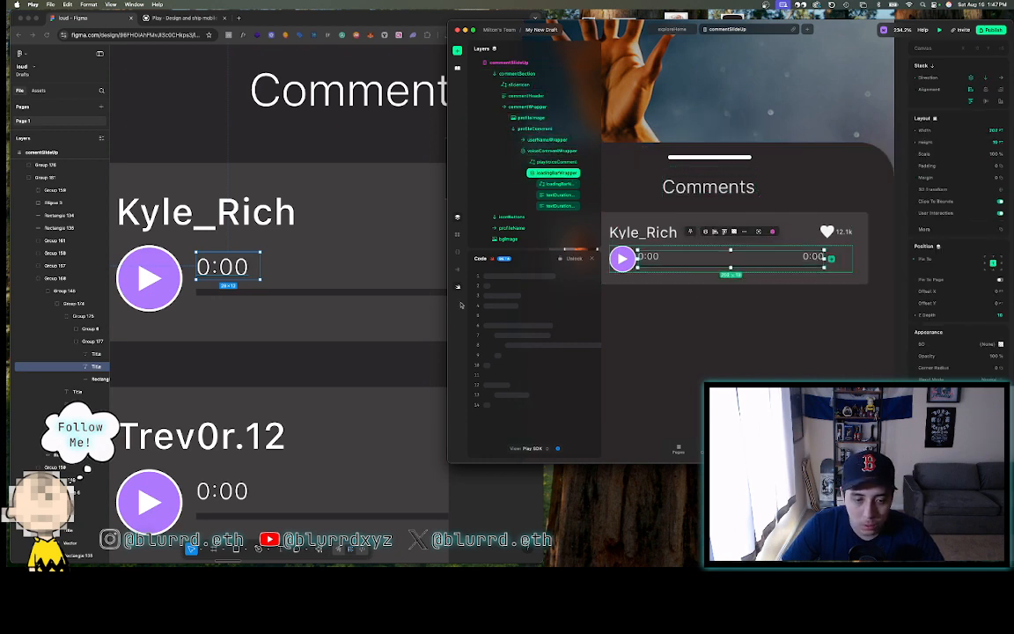
{"action": "left_click", "coordinate": [391, 312]}
{"action": "scroll", "coordinate": [385, 319], "scroll_direction": "down", "scroll_amount": 4}
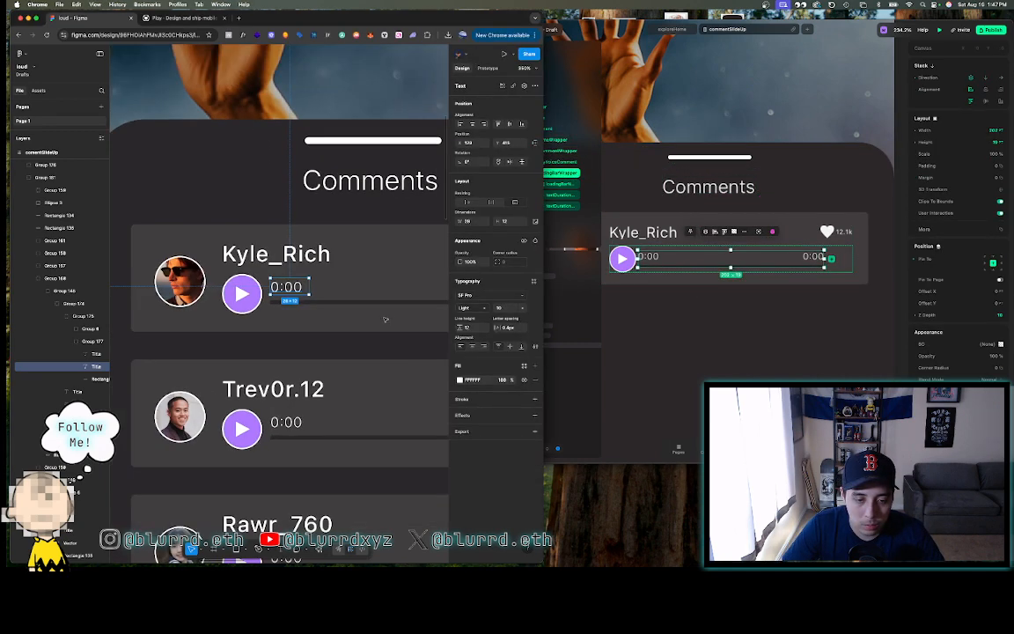
{"action": "scroll", "coordinate": [384, 319], "scroll_direction": "right", "scroll_amount": 3}
- Set the right-hand duration text to 0:12
{"action": "double_click", "coordinate": [816, 257]}
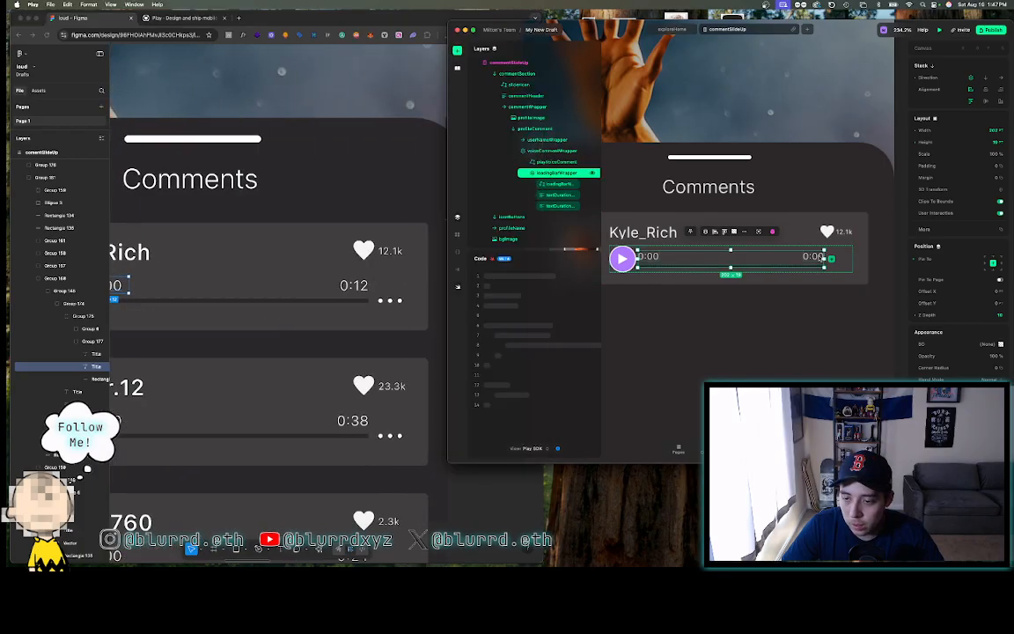
{"action": "left_click", "coordinate": [768, 260]}
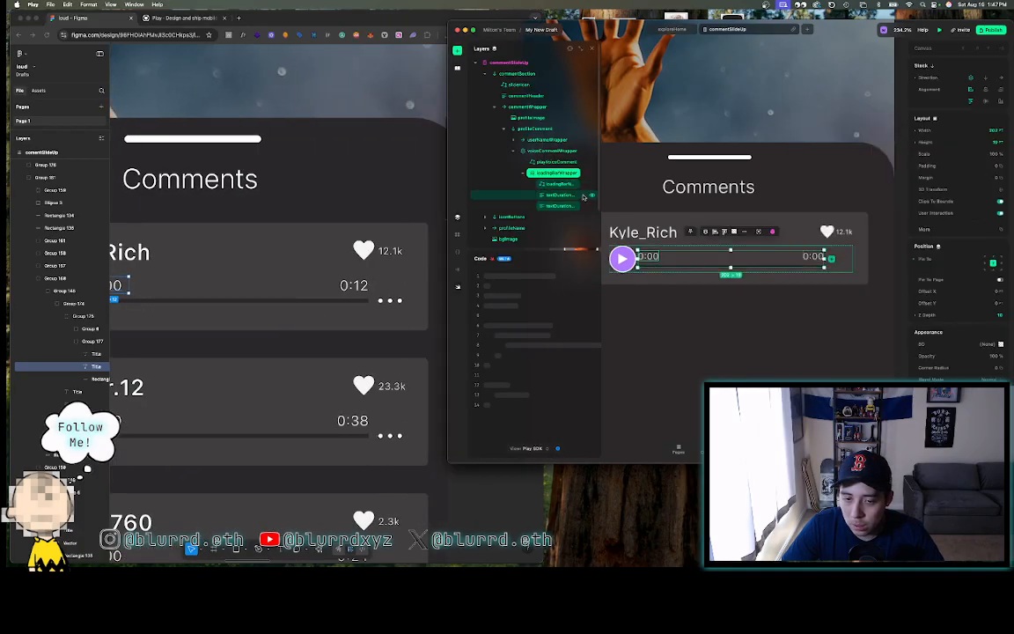
{"action": "left_click", "coordinate": [582, 206]}
{"action": "left_click", "coordinate": [995, 79]}
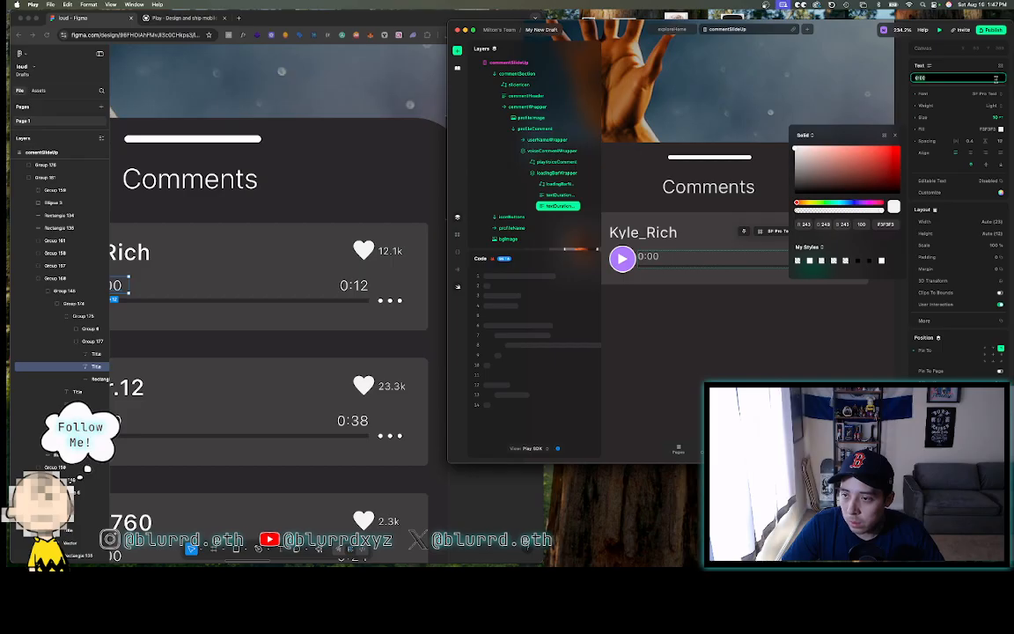
{"action": "type", "text": "0:12"}
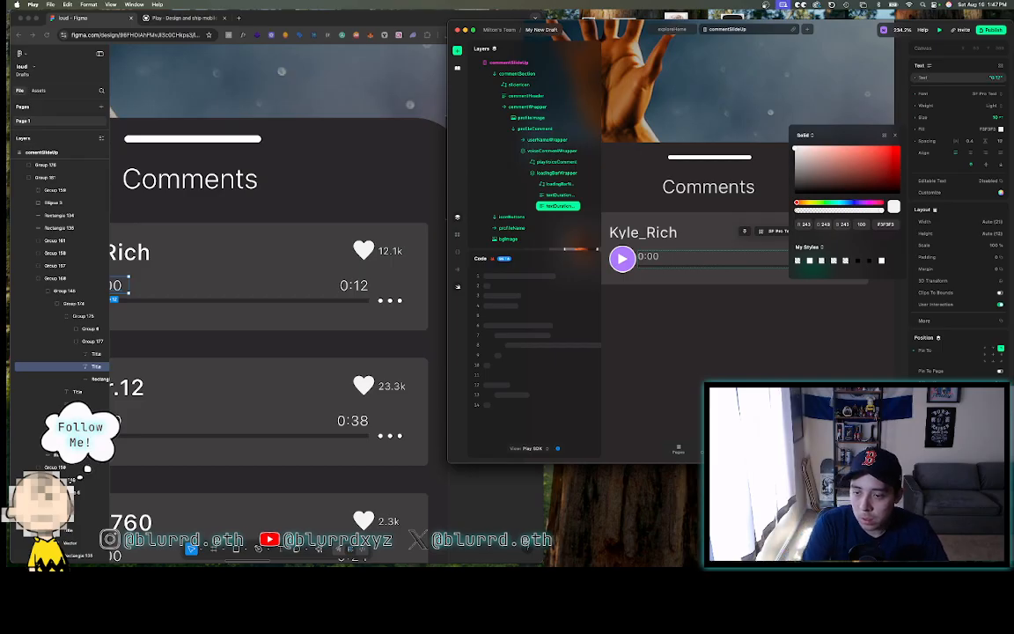
{"action": "key", "text": "Return"}
- Compare the 0:00 and 0:12 timestamps with Figma, then collapse the loading bar group's layers
{"action": "left_click", "coordinate": [894, 134]}
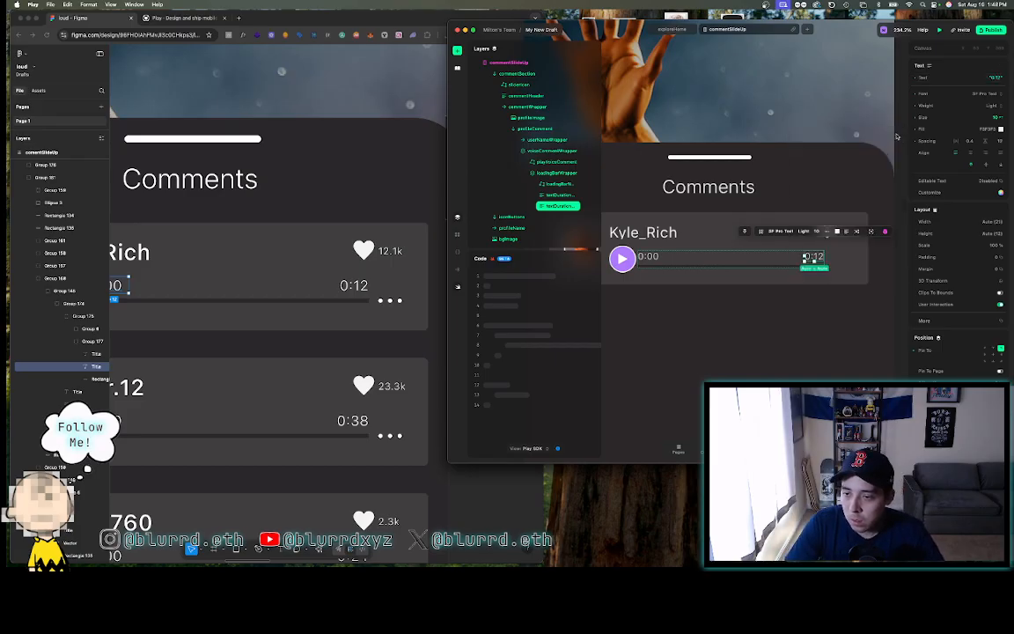
{"action": "left_click", "coordinate": [900, 182]}
{"action": "scroll", "coordinate": [900, 182], "scroll_direction": "down", "scroll_amount": 3}
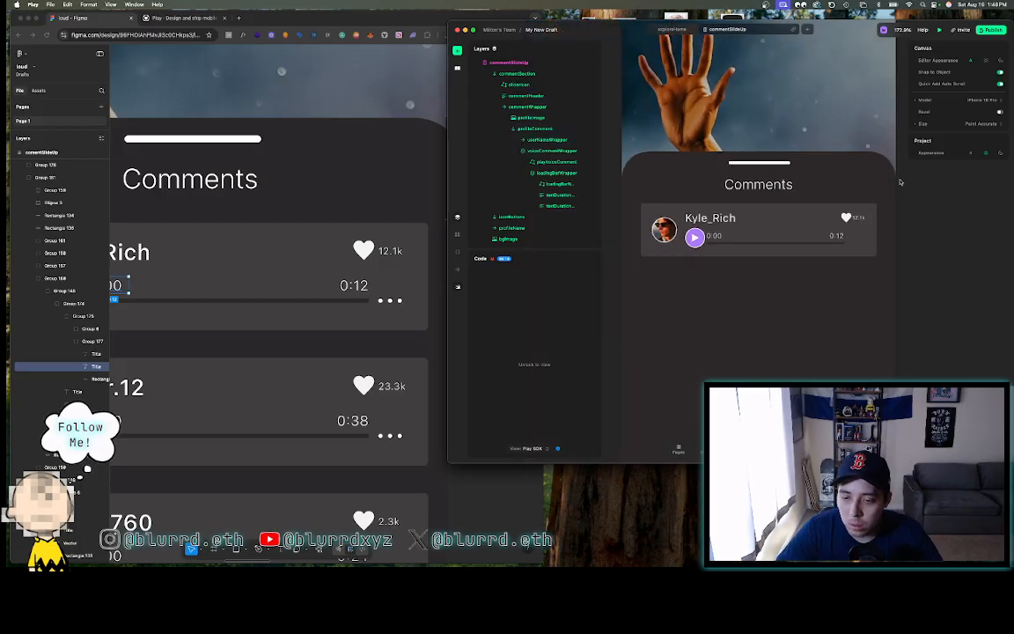
{"action": "scroll", "coordinate": [900, 182], "scroll_direction": "right", "scroll_amount": 1}
{"action": "scroll", "coordinate": [900, 182], "scroll_direction": "up", "scroll_amount": 1}
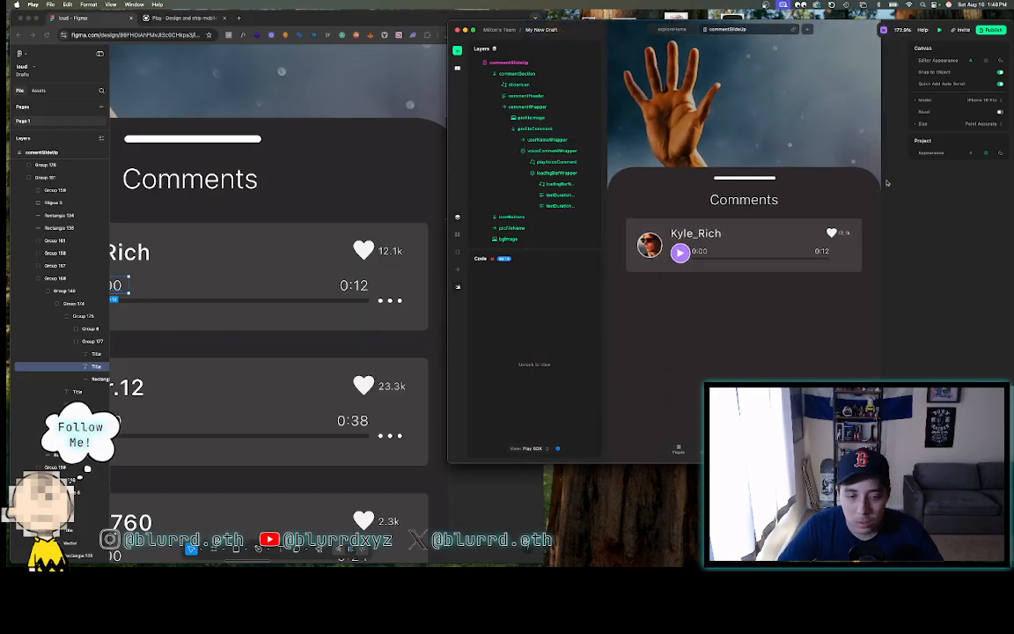
{"action": "left_click", "coordinate": [326, 282]}
{"action": "scroll", "coordinate": [327, 281], "scroll_direction": "down", "scroll_amount": 3}
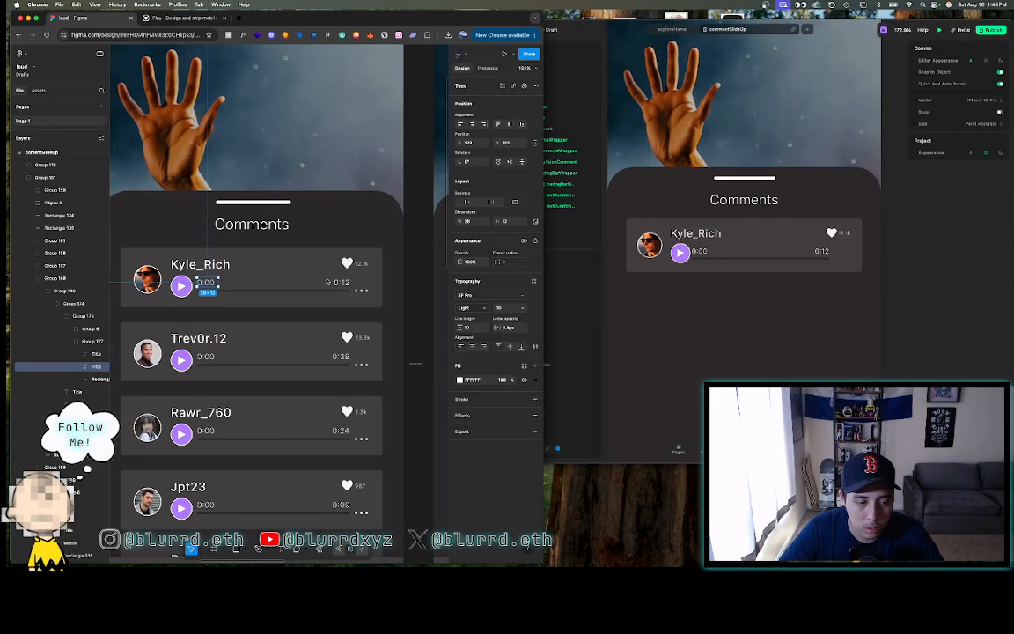
{"action": "left_click", "coordinate": [418, 286]}
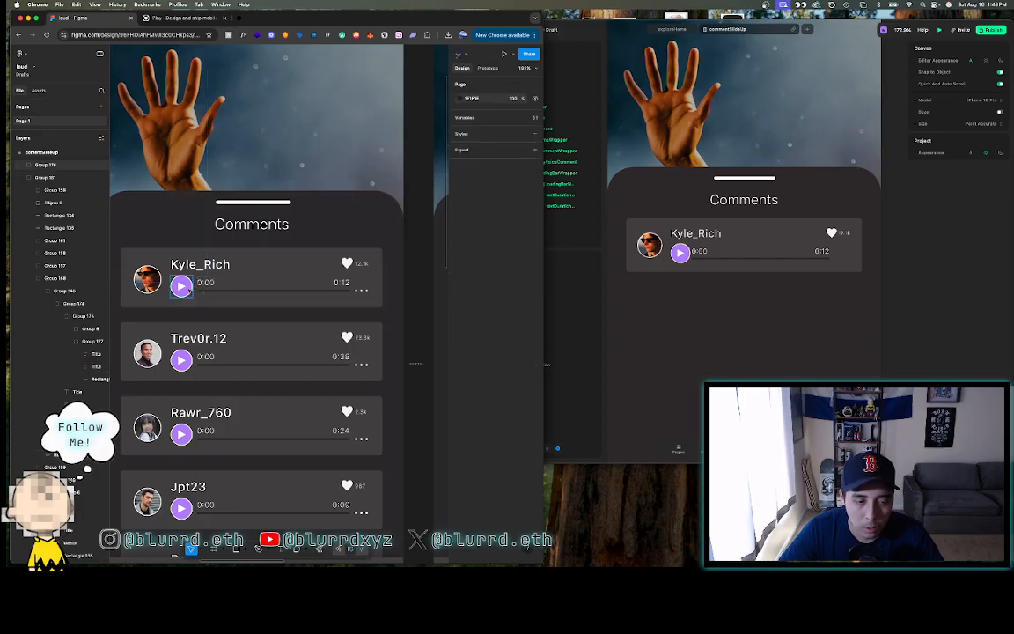
{"action": "left_click", "coordinate": [761, 250]}
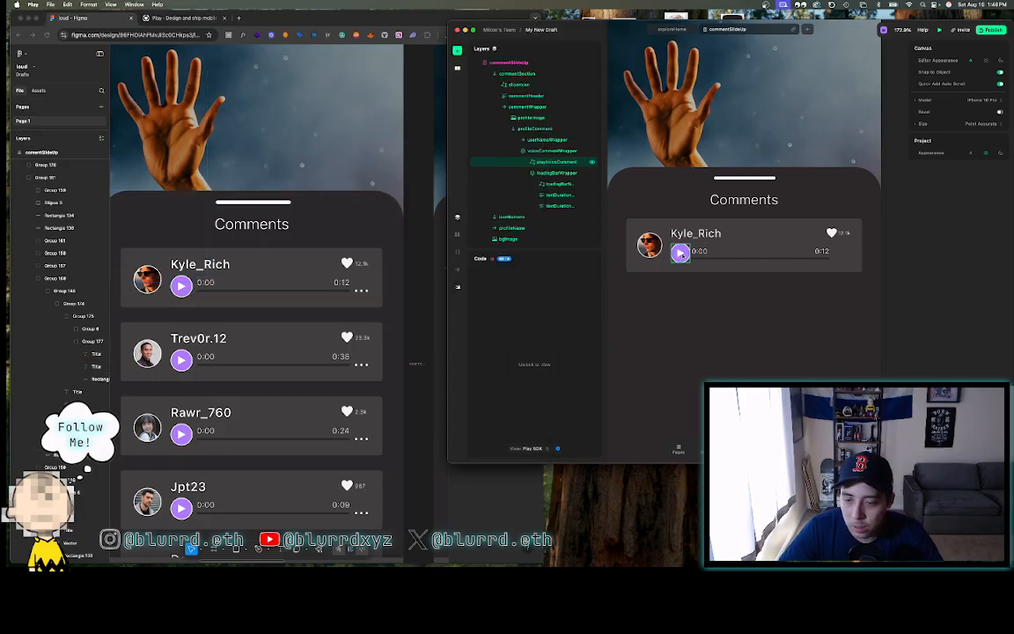
{"action": "left_click", "coordinate": [840, 257]}
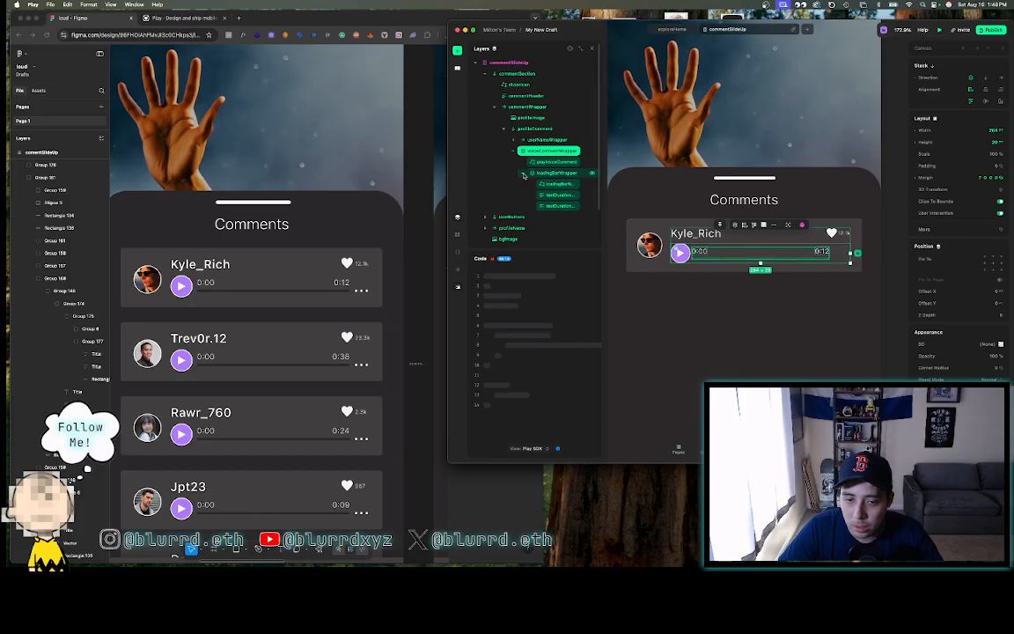
{"action": "left_click", "coordinate": [523, 173]}
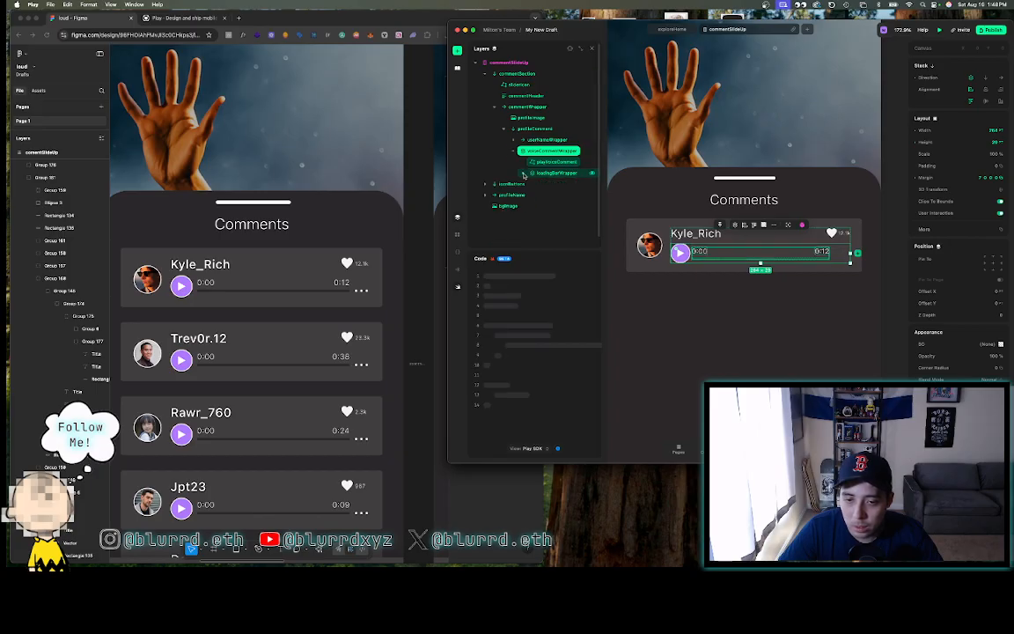
{"action": "left_click", "coordinate": [458, 51]}
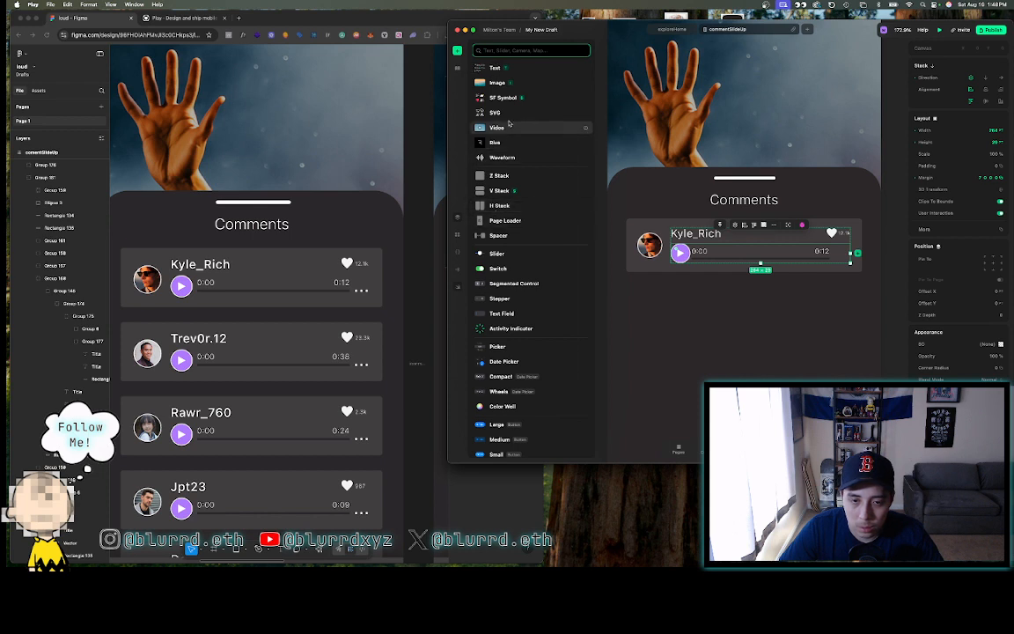
- Add an SVG element named optionsVoiceComment to the comment row, pinned right
{"action": "left_click_drag", "start_coordinate": [507, 114], "coordinate": [840, 254]}
{"action": "double_click", "coordinate": [539, 184]}
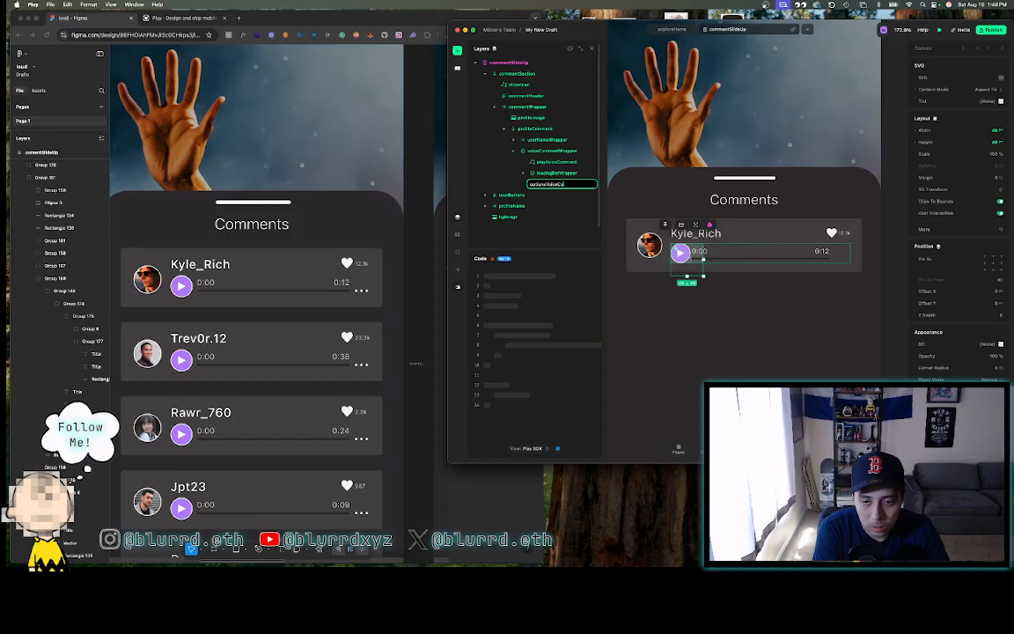
{"action": "key", "text": "Return"}
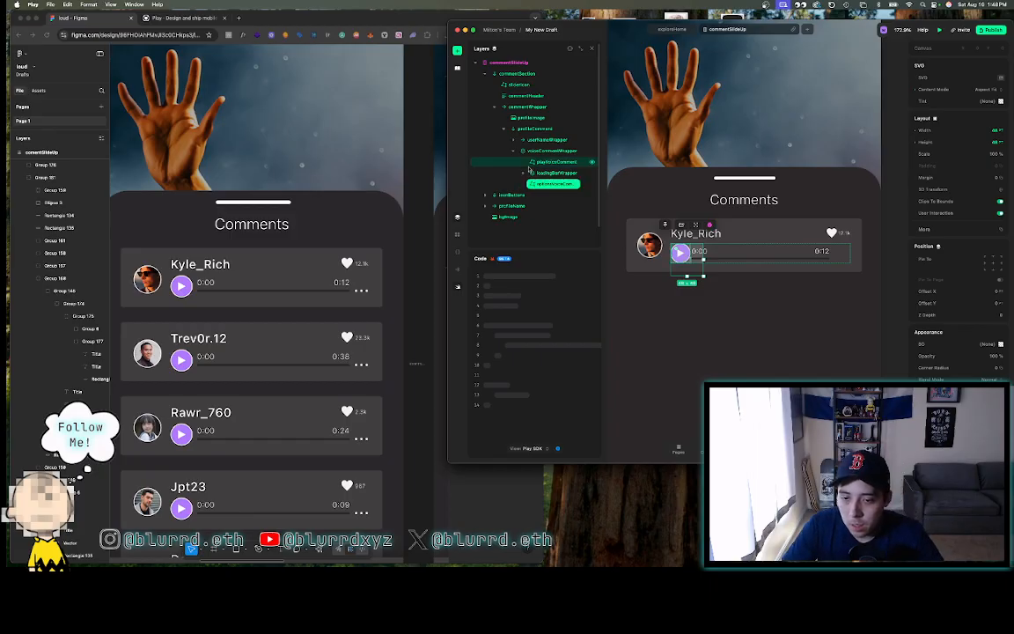
{"action": "left_click", "coordinate": [1001, 264]}
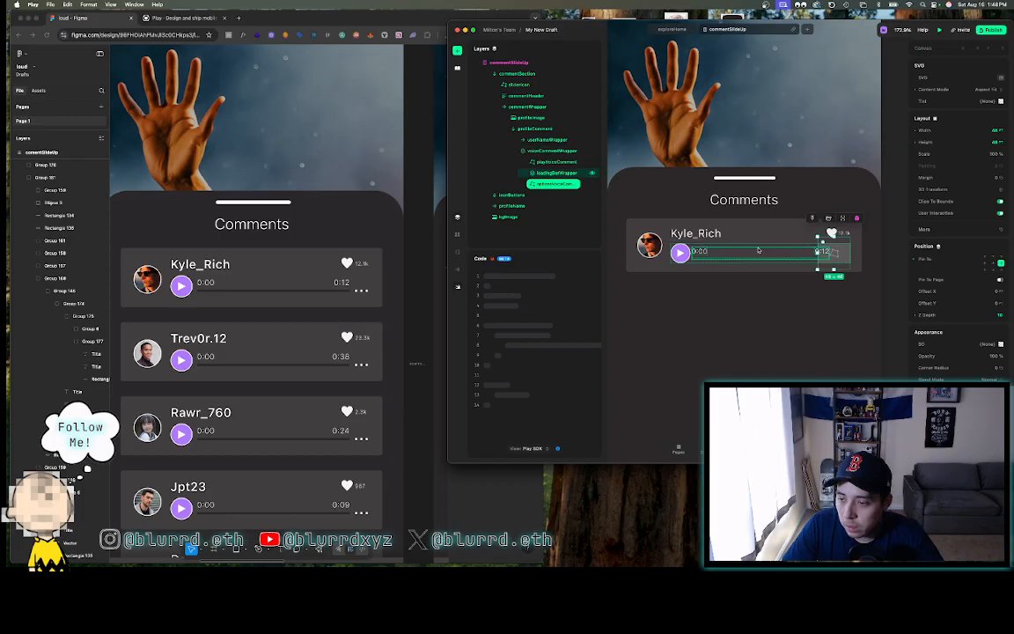
- Pick the three-dots SVG asset, checking the icon's size in the Figma design
{"action": "left_click", "coordinate": [1001, 79]}
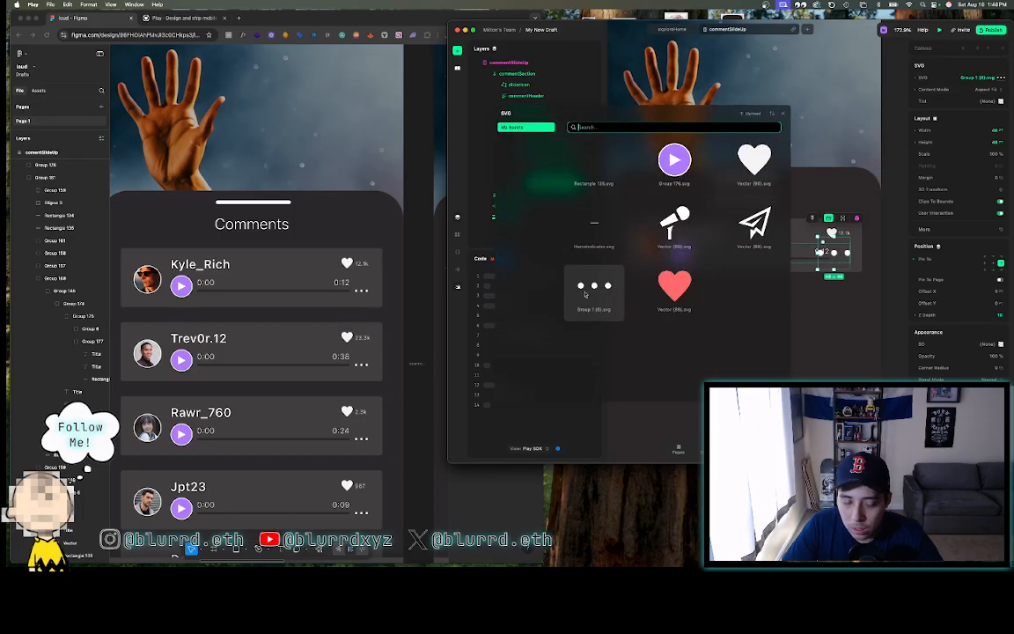
{"action": "left_click", "coordinate": [358, 365]}
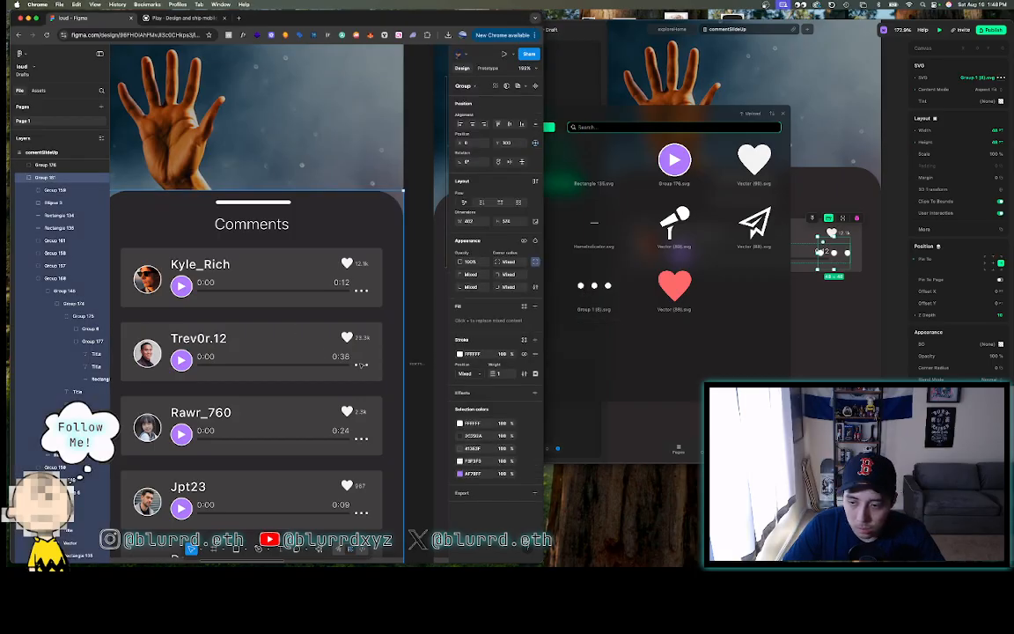
{"action": "double_click", "coordinate": [361, 365]}
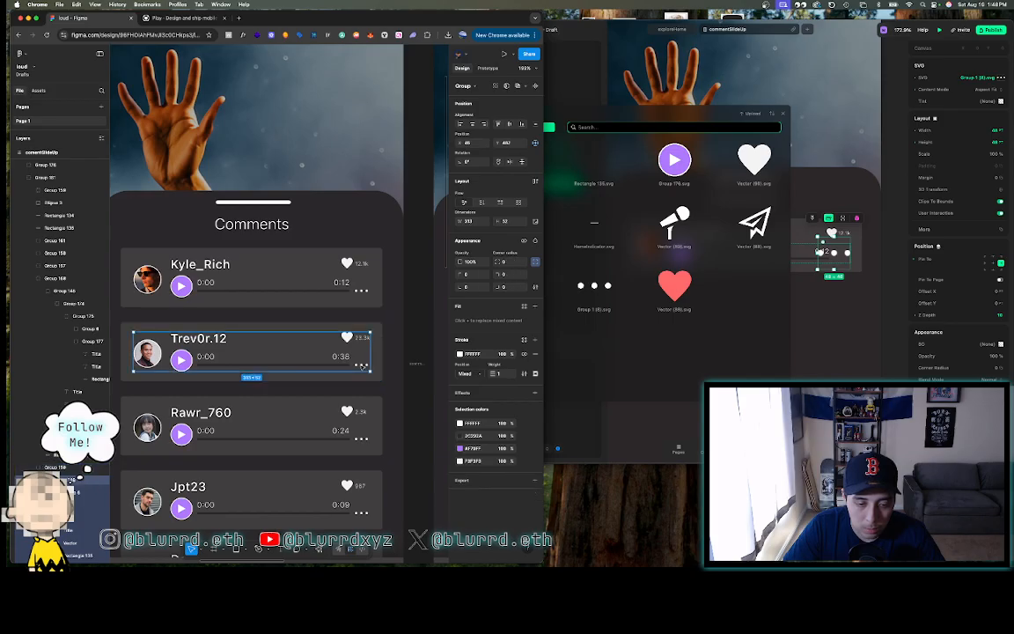
{"action": "double_click", "coordinate": [361, 366]}
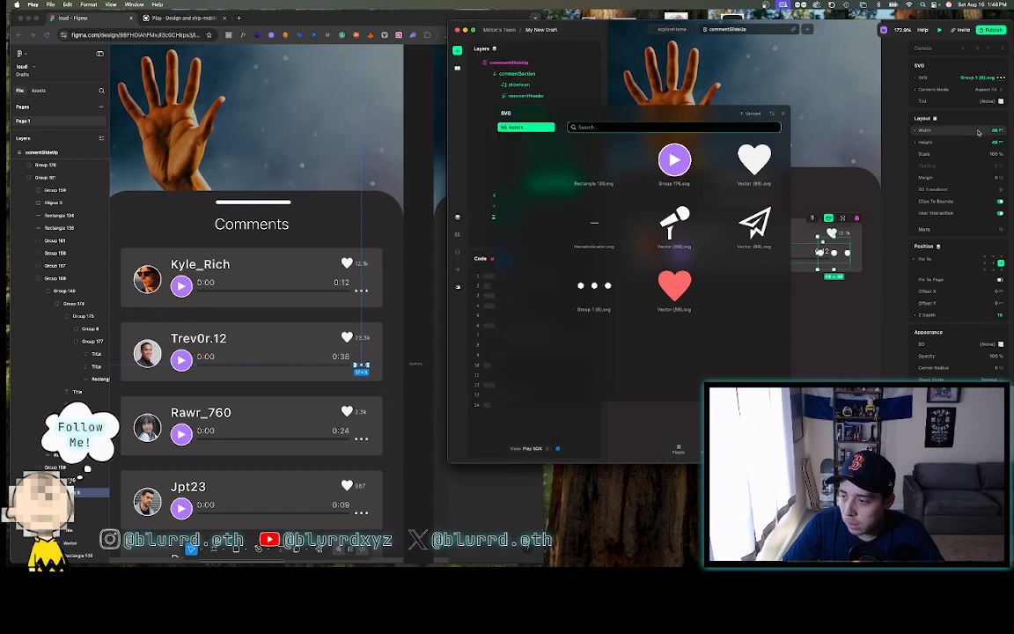
{"action": "left_click", "coordinate": [978, 132]}
{"action": "type", "text": "17"}
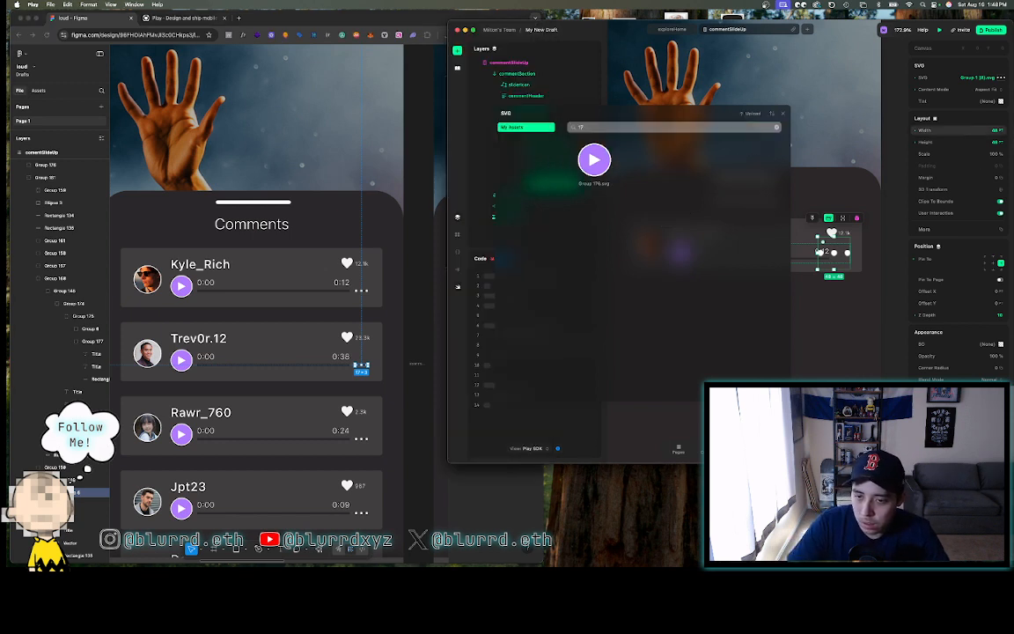
{"action": "left_click", "coordinate": [783, 114]}
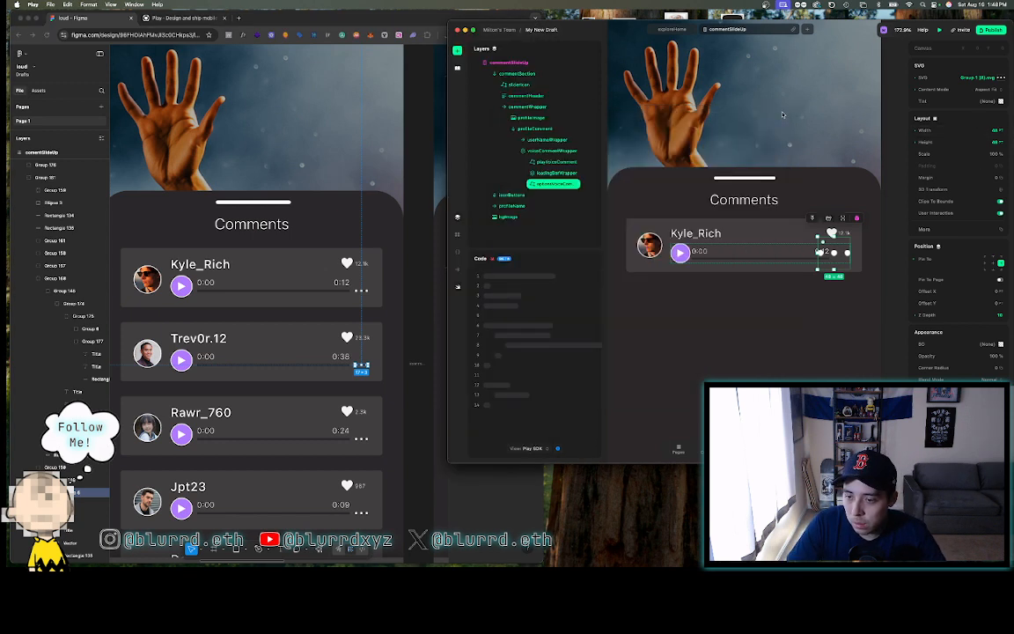
- Size the options icon to 17 by 3 and pin it lower, beside the progress bar
{"action": "left_click", "coordinate": [984, 130]}
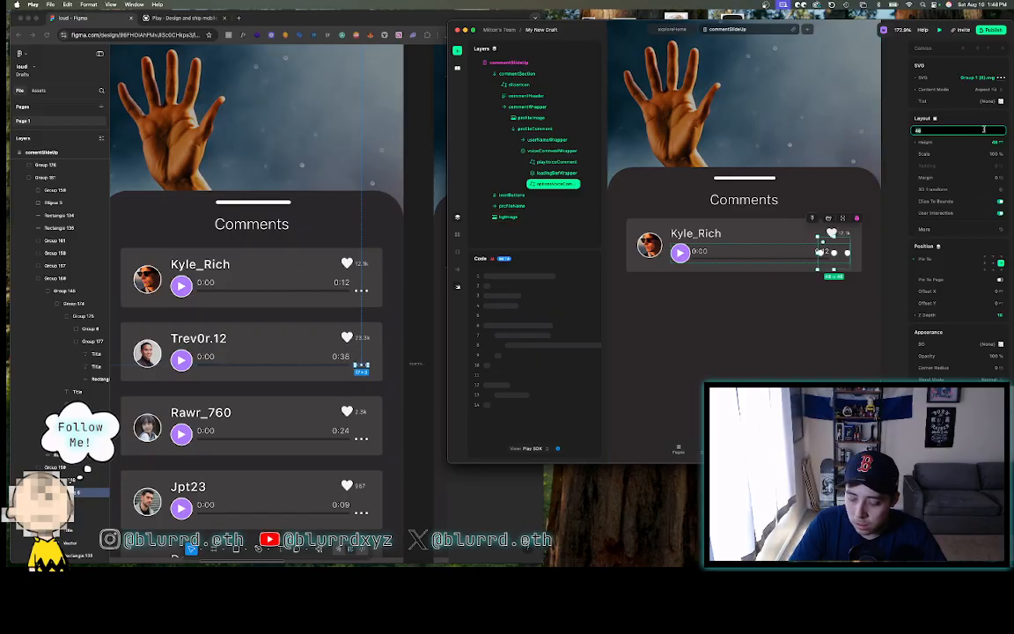
{"action": "type", "text": "17"}
{"action": "key", "text": "Return"}
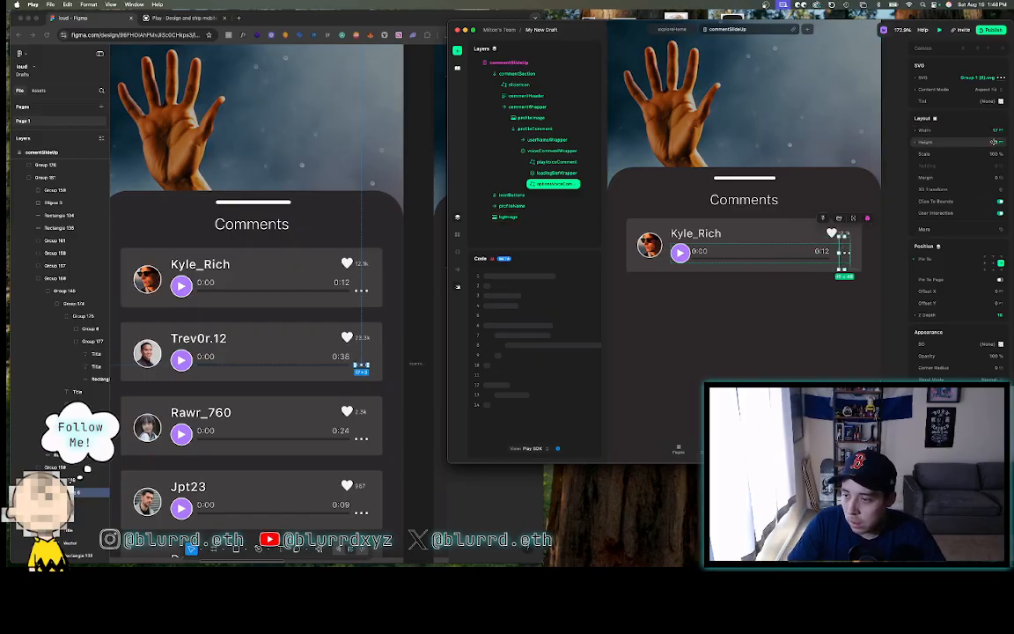
{"action": "left_click", "coordinate": [994, 142]}
{"action": "type", "text": "30"}
{"action": "key", "text": "Return"}
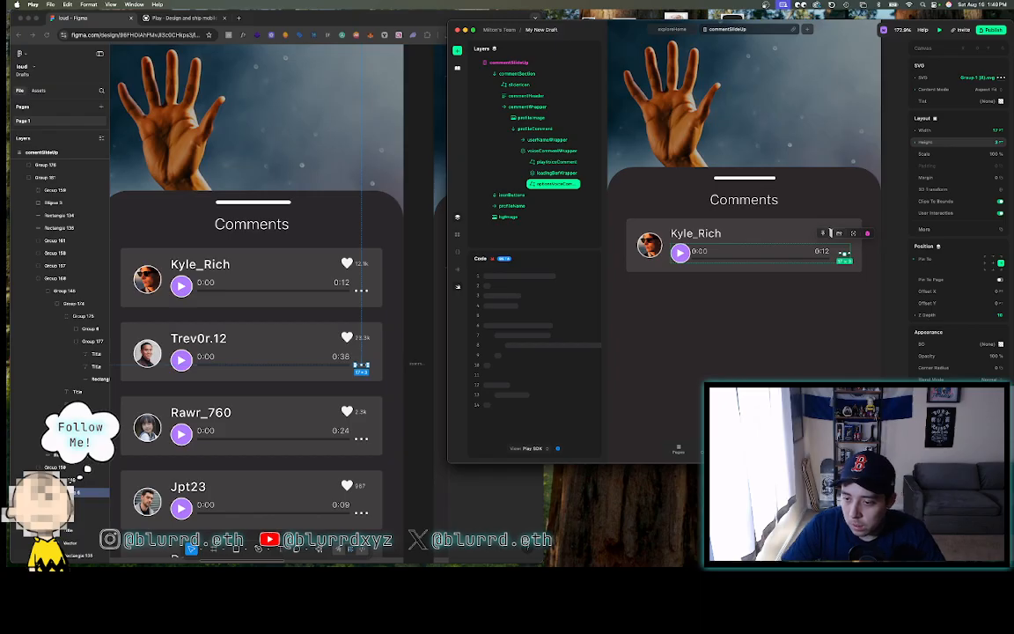
{"action": "left_click", "coordinate": [1001, 266]}
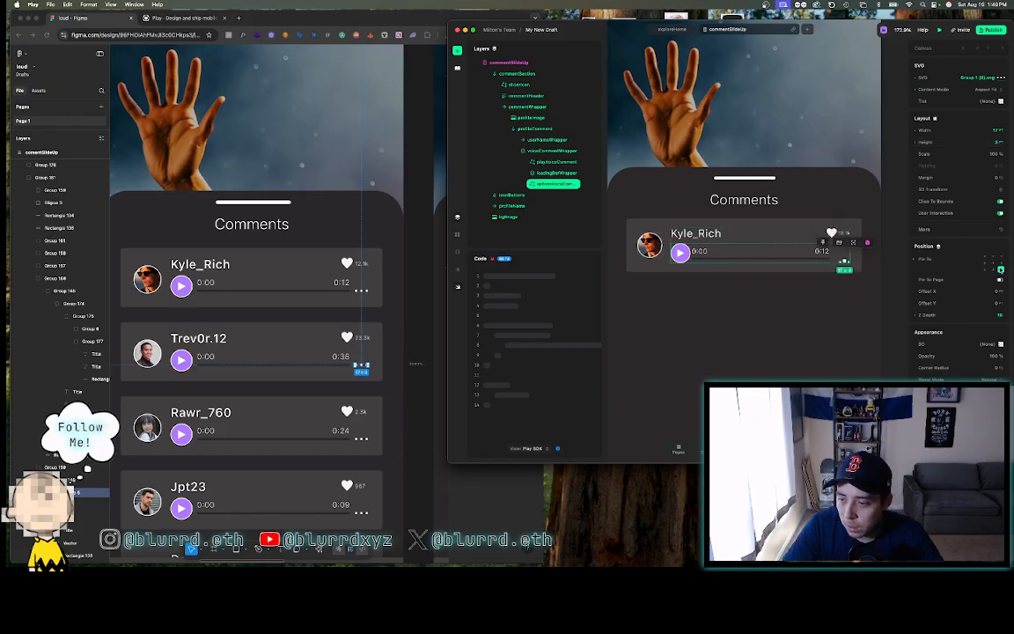
- Try moving textDuration above the options icon in loadingBarWrapper, then undo it
{"action": "left_click", "coordinate": [780, 260]}
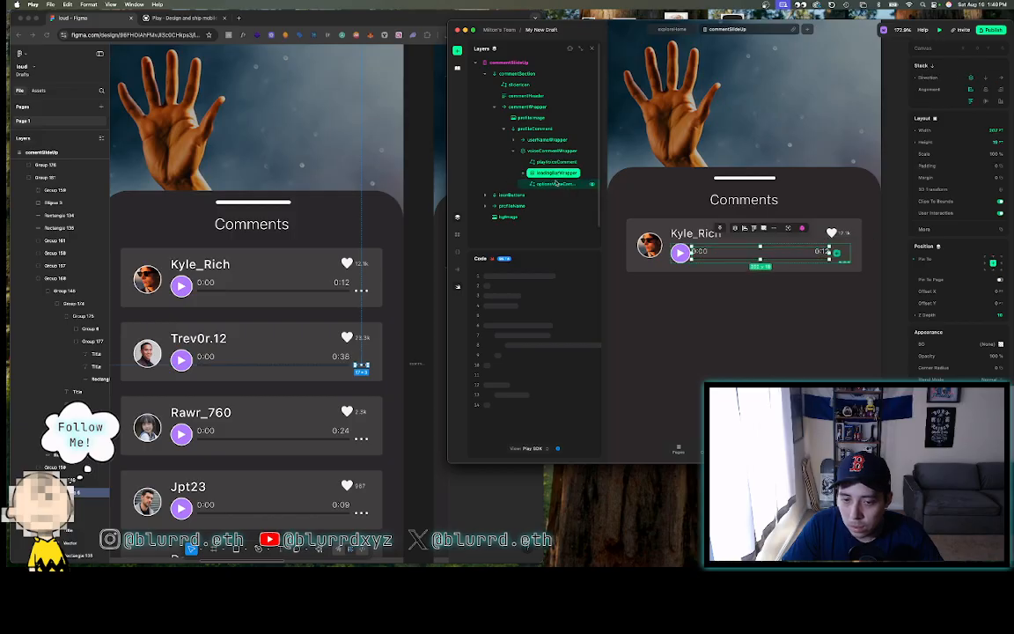
{"action": "scroll", "coordinate": [536, 186], "scroll_direction": "down", "scroll_amount": 1}
{"action": "left_click", "coordinate": [523, 149]}
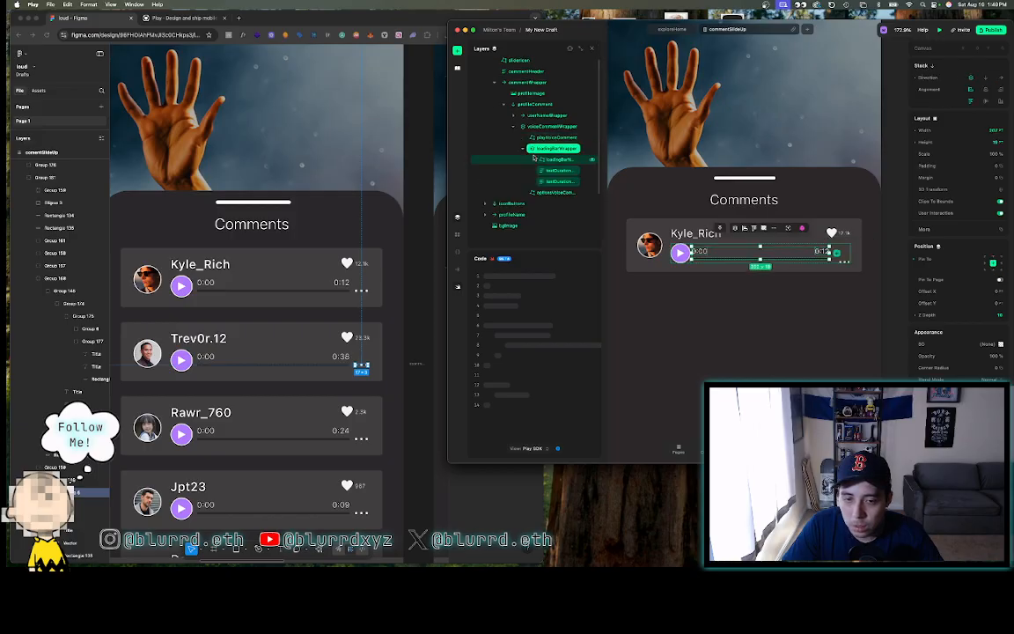
{"action": "left_click", "coordinate": [556, 192]}
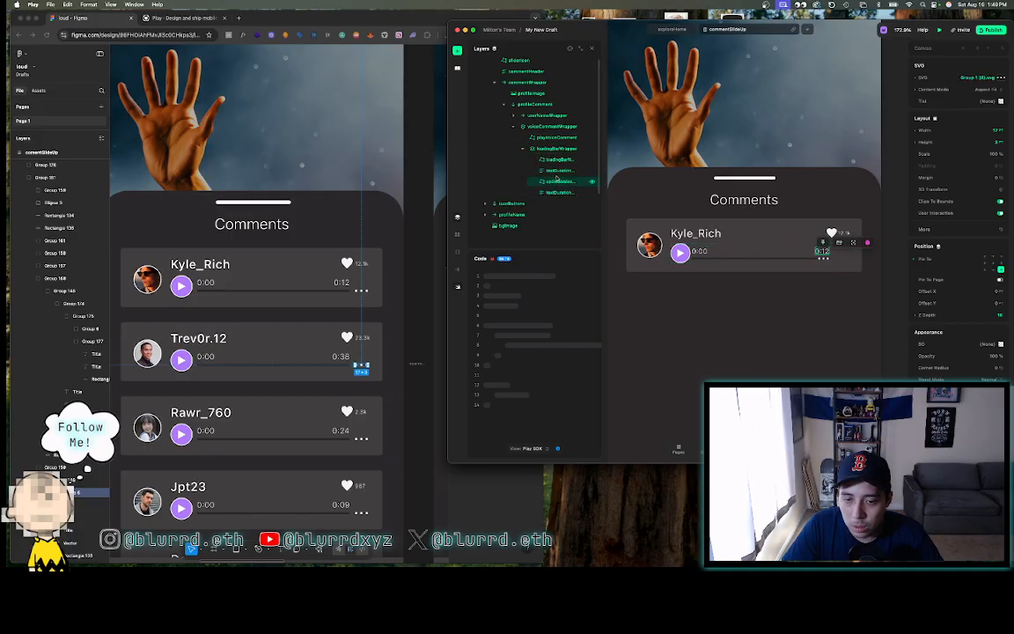
{"action": "left_click_drag", "start_coordinate": [554, 194], "coordinate": [553, 180]}
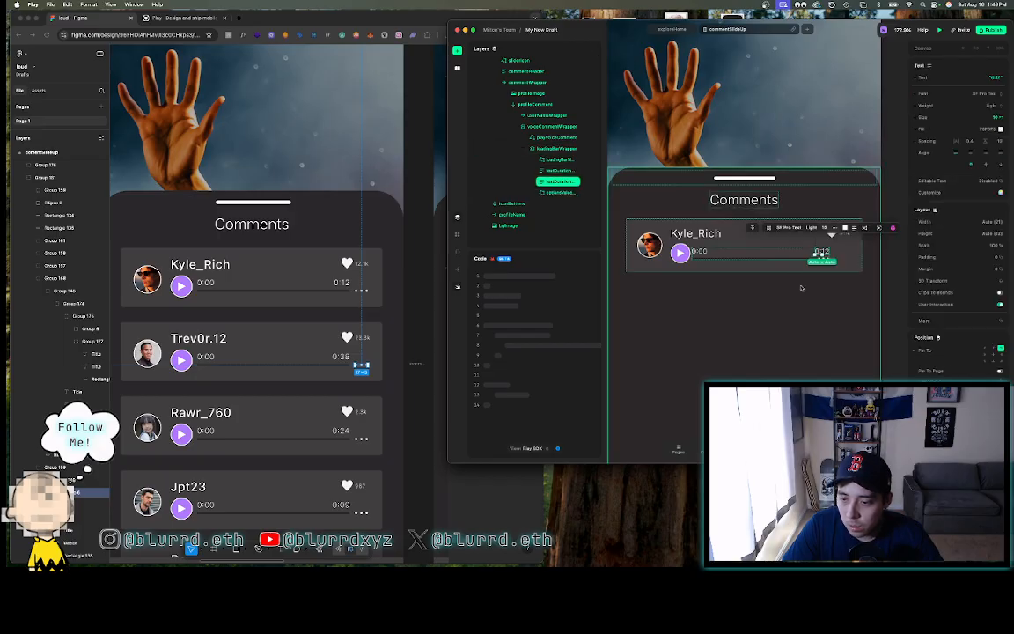
{"action": "left_click", "coordinate": [840, 319]}
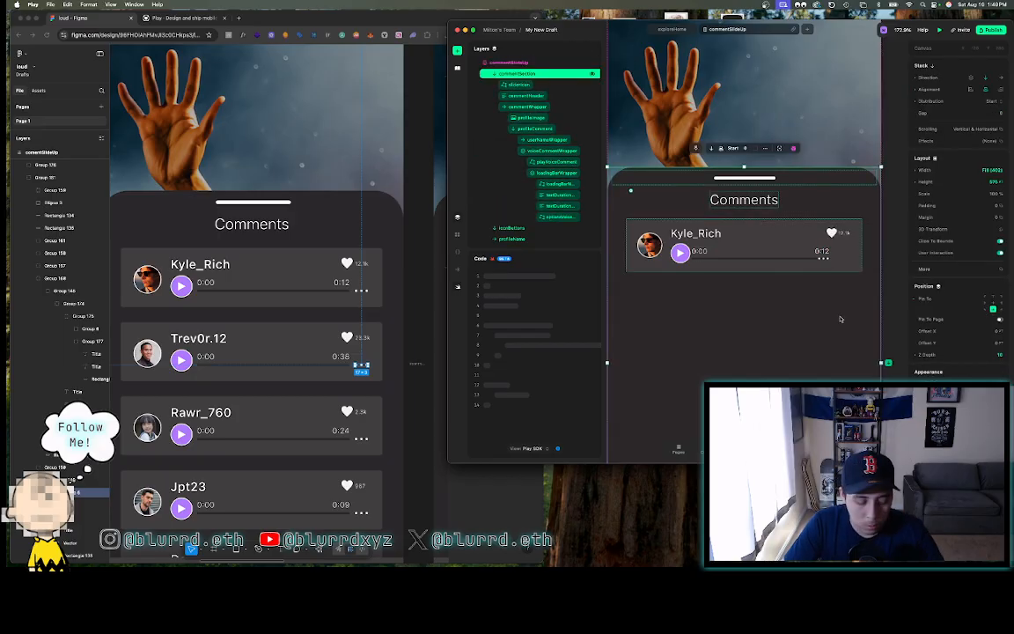
{"action": "key", "text": "super+z"}
{"action": "key", "text": "super+z"}
{"action": "key", "text": "super+z"}
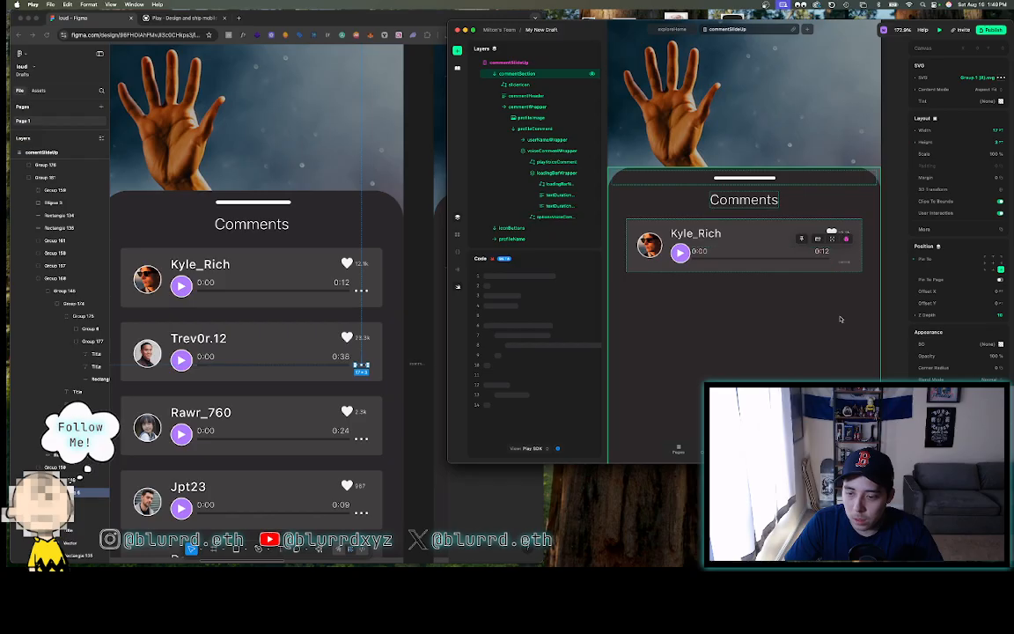
- Give the optionsVoiceComment icon a bottom margin of 8
{"action": "left_click", "coordinate": [752, 256]}
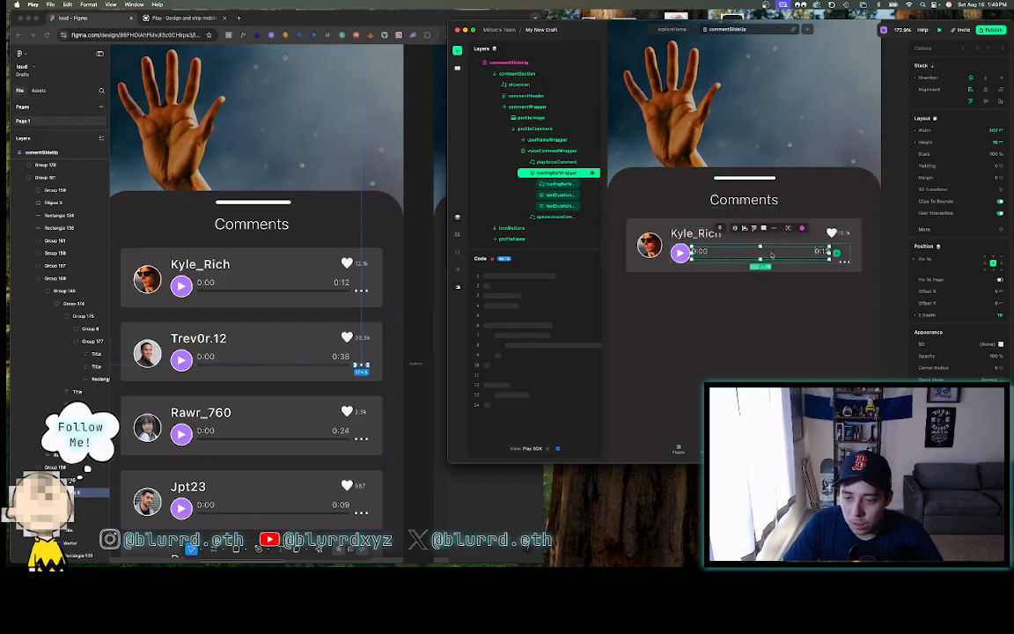
{"action": "left_click", "coordinate": [559, 217]}
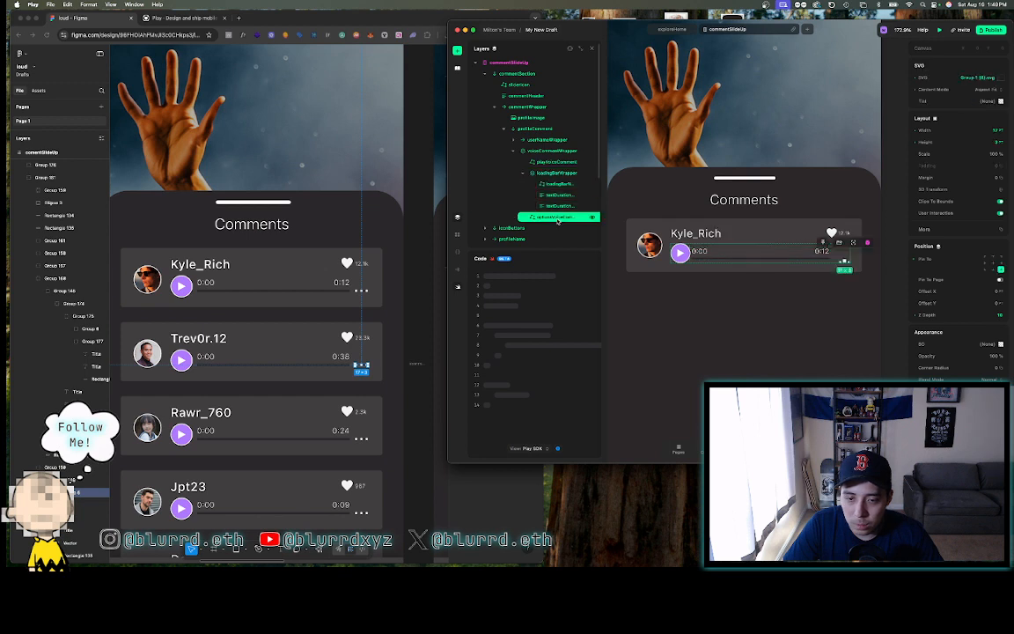
{"action": "left_click", "coordinate": [843, 264]}
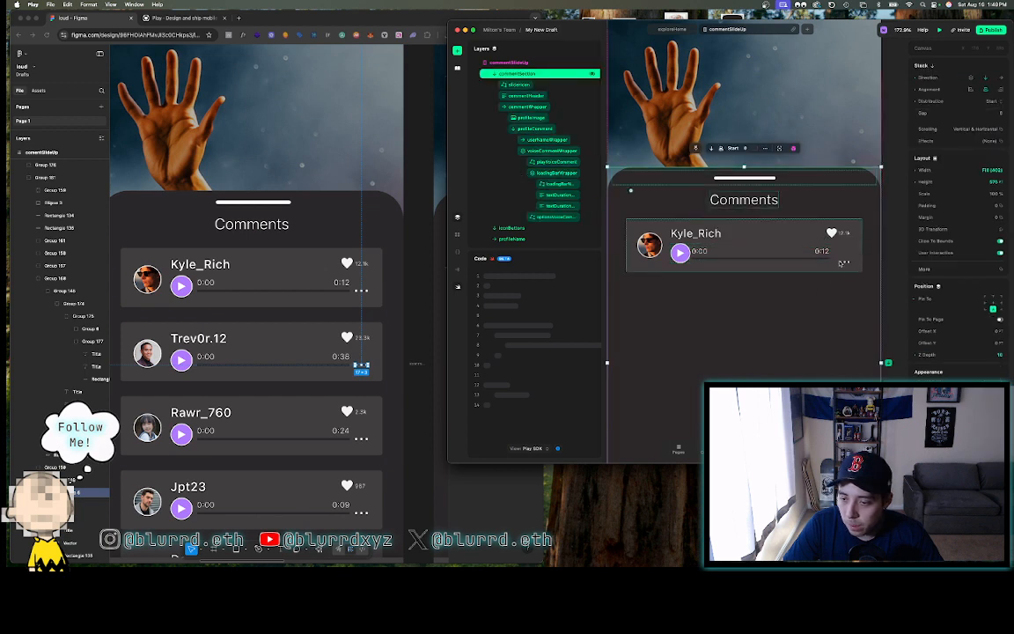
{"action": "double_click", "coordinate": [844, 263]}
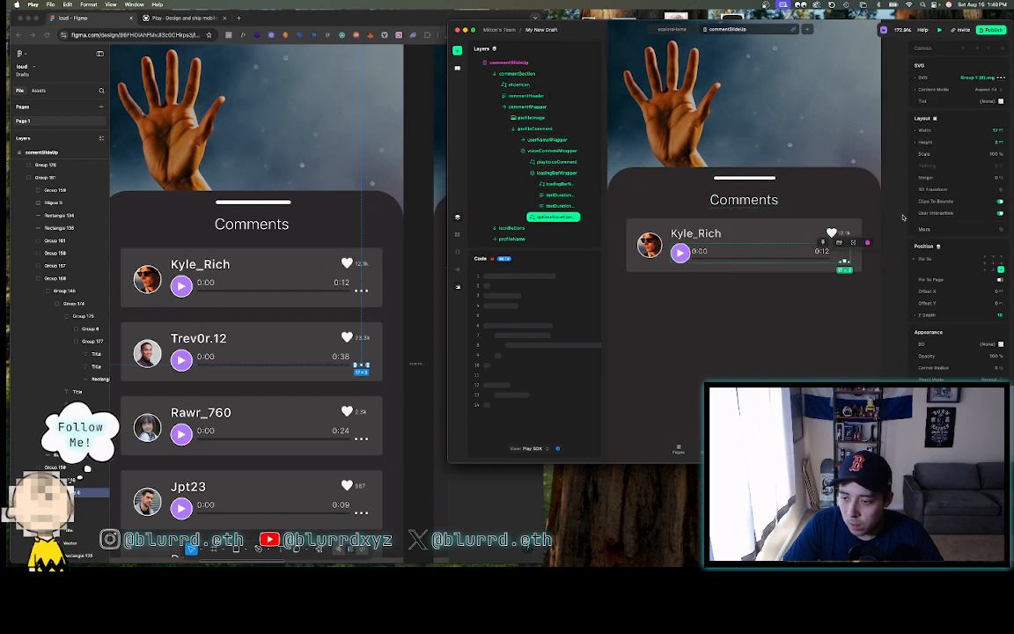
{"action": "left_click", "coordinate": [963, 177]}
{"action": "left_click", "coordinate": [878, 218]}
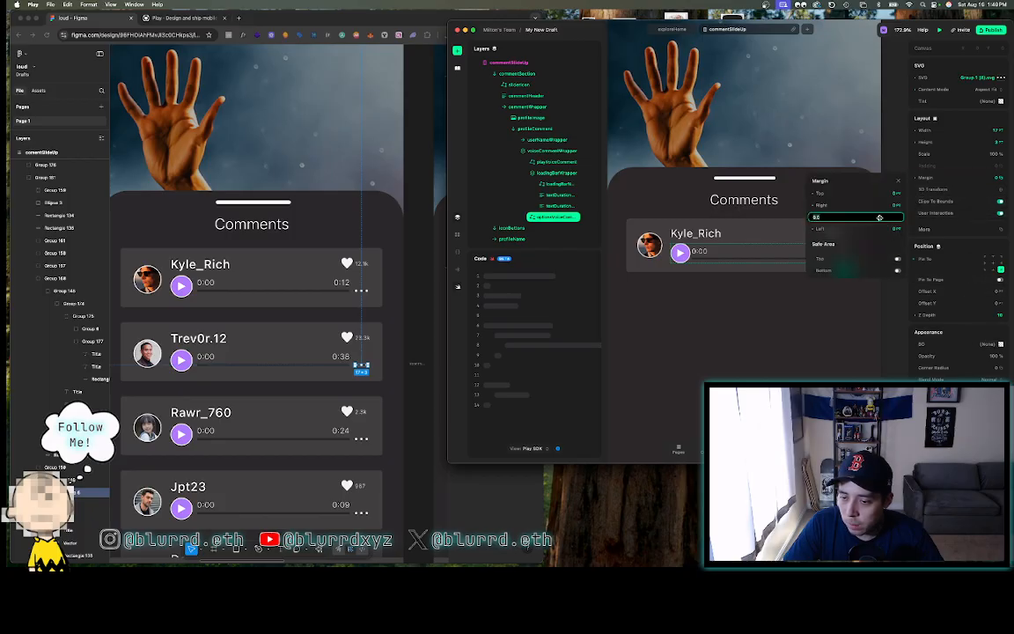
{"action": "scroll", "coordinate": [757, 309], "scroll_direction": "right", "scroll_amount": 2}
{"action": "scroll", "coordinate": [757, 310], "scroll_direction": "down", "scroll_amount": 2}
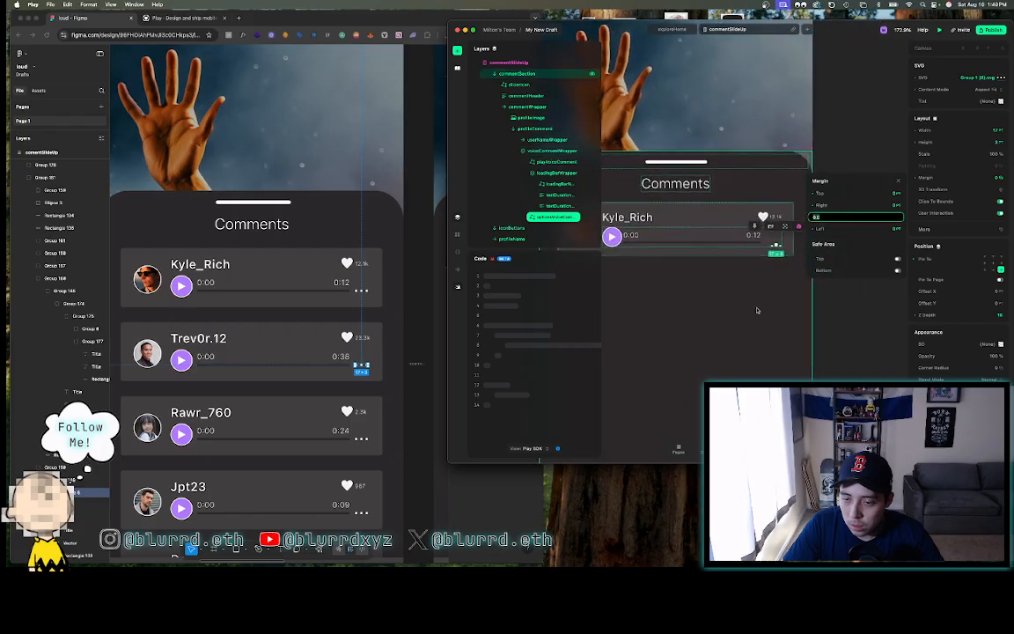
{"action": "scroll", "coordinate": [757, 310], "scroll_direction": "left", "scroll_amount": 1}
{"action": "scroll", "coordinate": [757, 310], "scroll_direction": "down", "scroll_amount": 1}
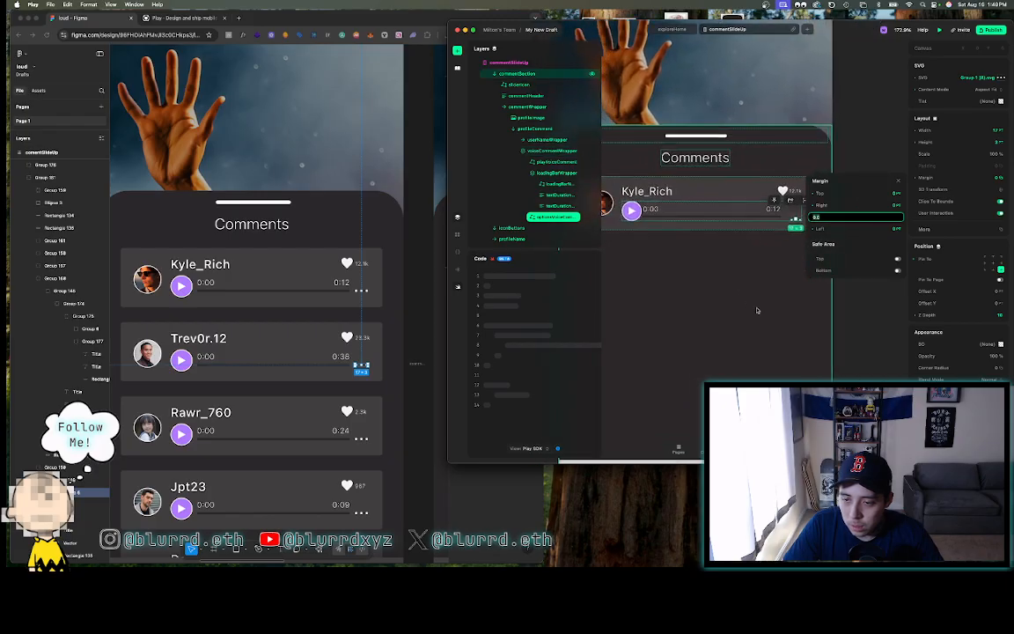
- In Figma, inspect the Kyle_Rich card's background rectangle and play button
{"action": "left_click", "coordinate": [297, 289]}
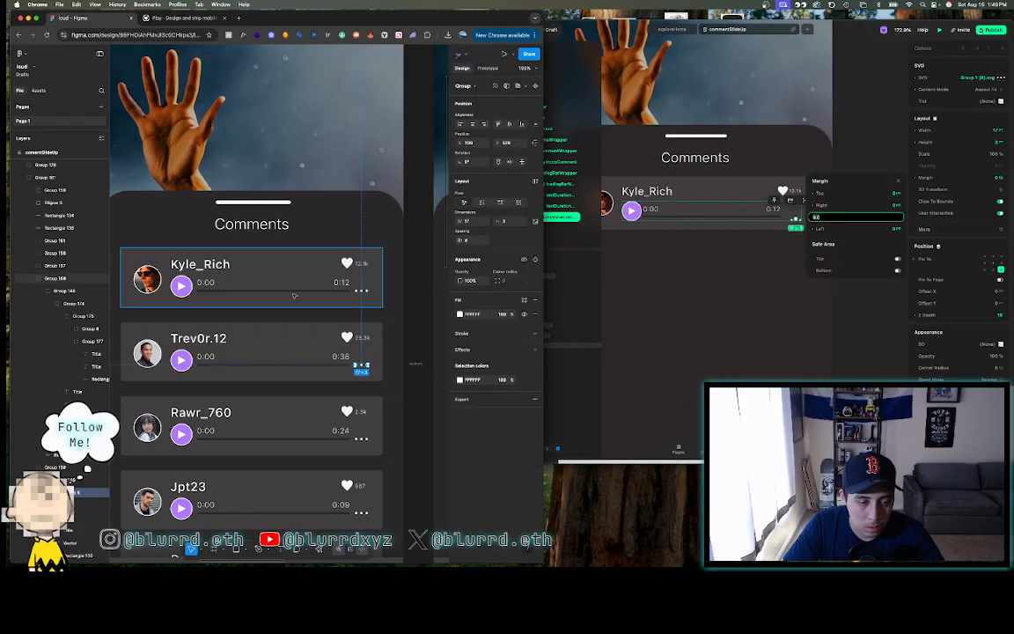
{"action": "double_click", "coordinate": [294, 296]}
{"action": "scroll", "coordinate": [264, 294], "scroll_direction": "up", "scroll_amount": 5}
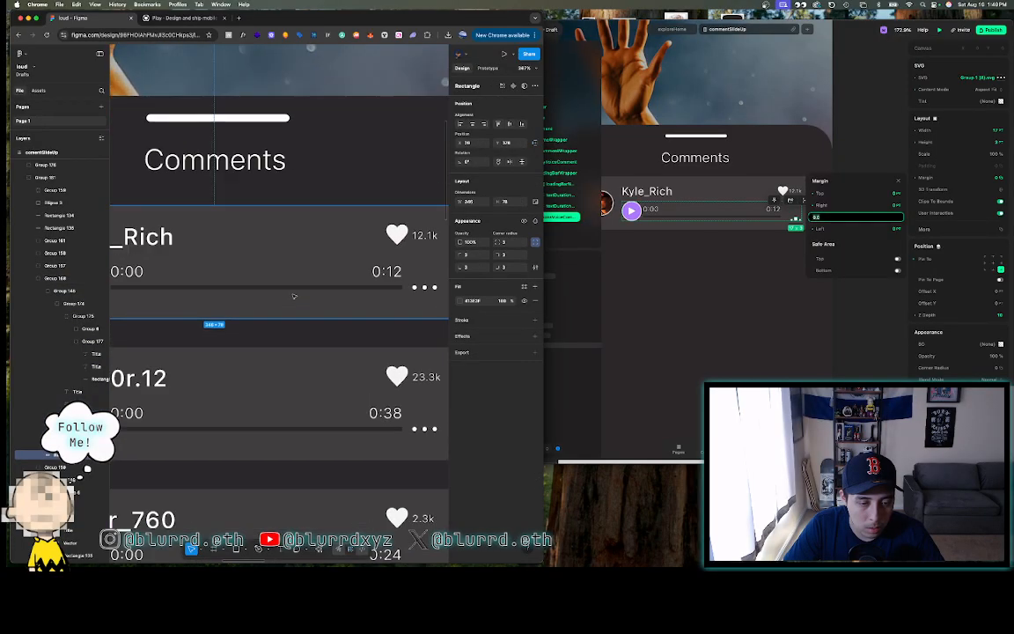
{"action": "left_click", "coordinate": [220, 284]}
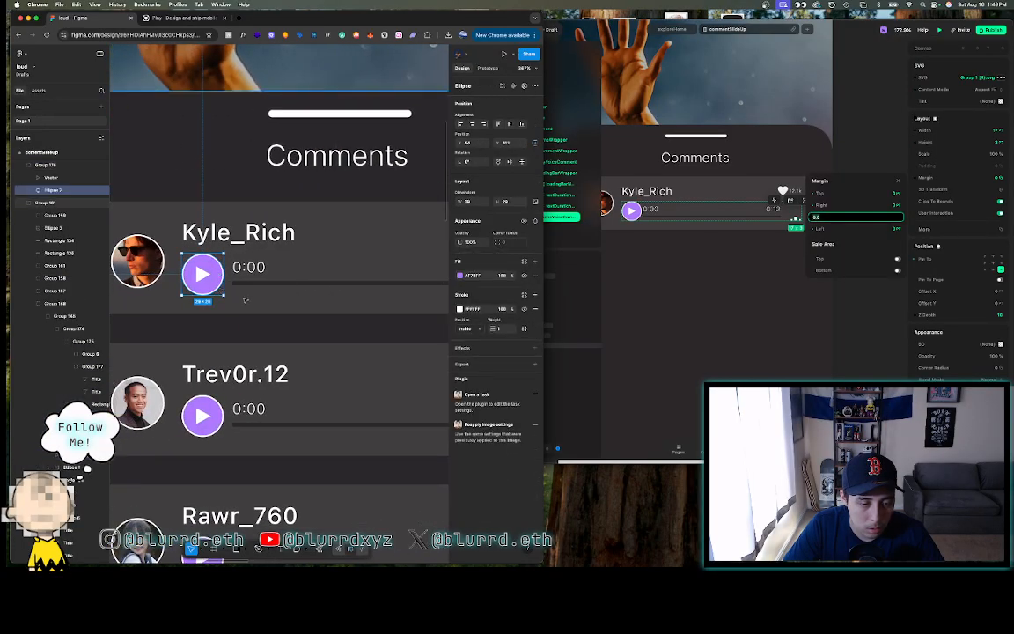
{"action": "scroll", "coordinate": [220, 290], "scroll_direction": "down", "scroll_amount": 5}
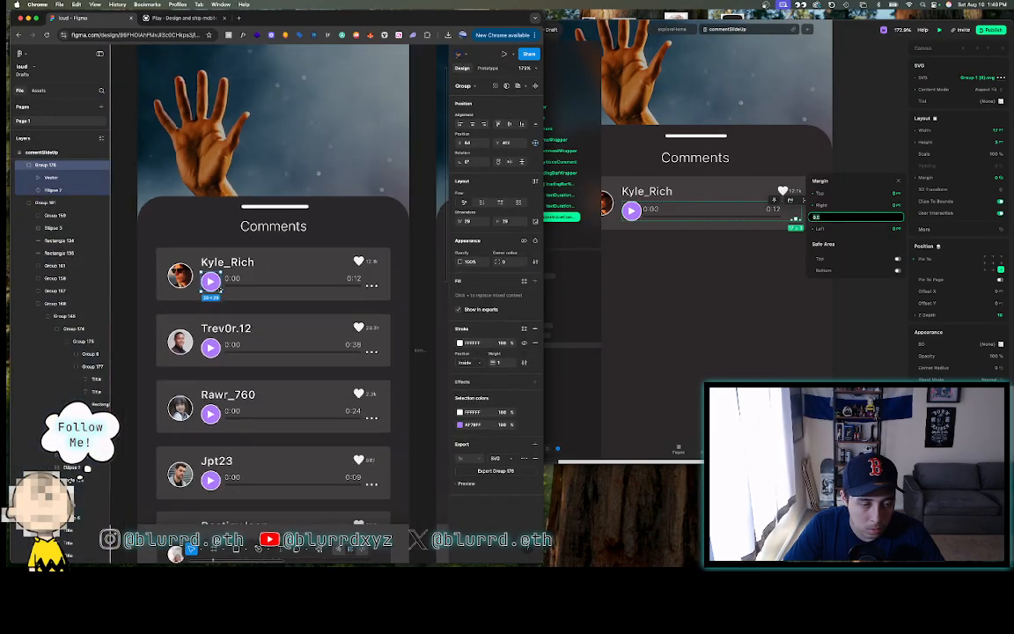
- Group the three-dots icon and move it under the 0:00 label
{"action": "double_click", "coordinate": [372, 287]}
{"action": "double_click", "coordinate": [373, 287]}
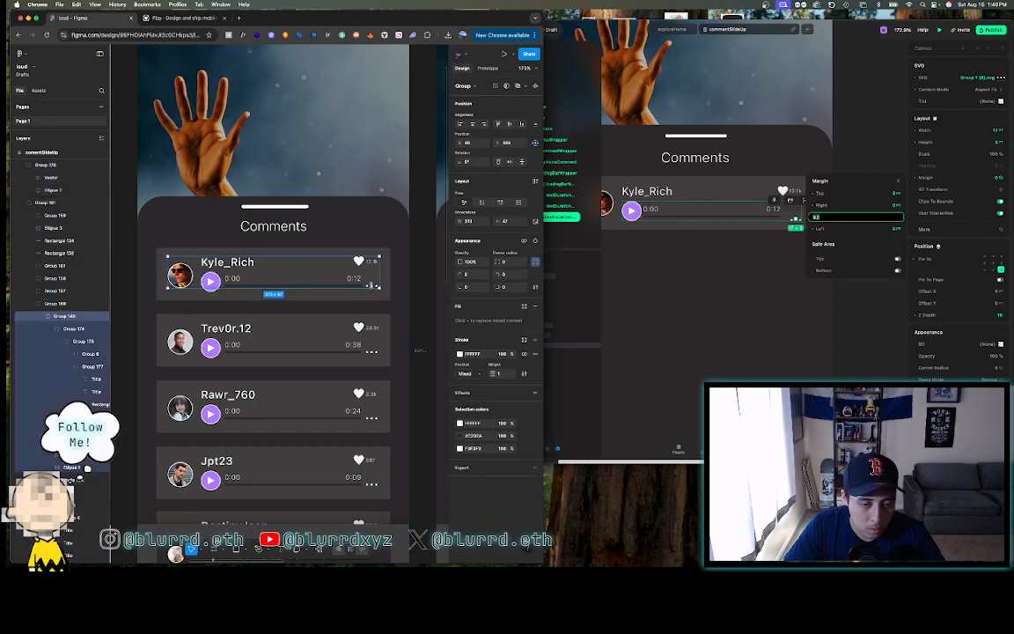
{"action": "double_click", "coordinate": [372, 287]}
{"action": "double_click", "coordinate": [372, 287]}
{"action": "double_click", "coordinate": [372, 287]}
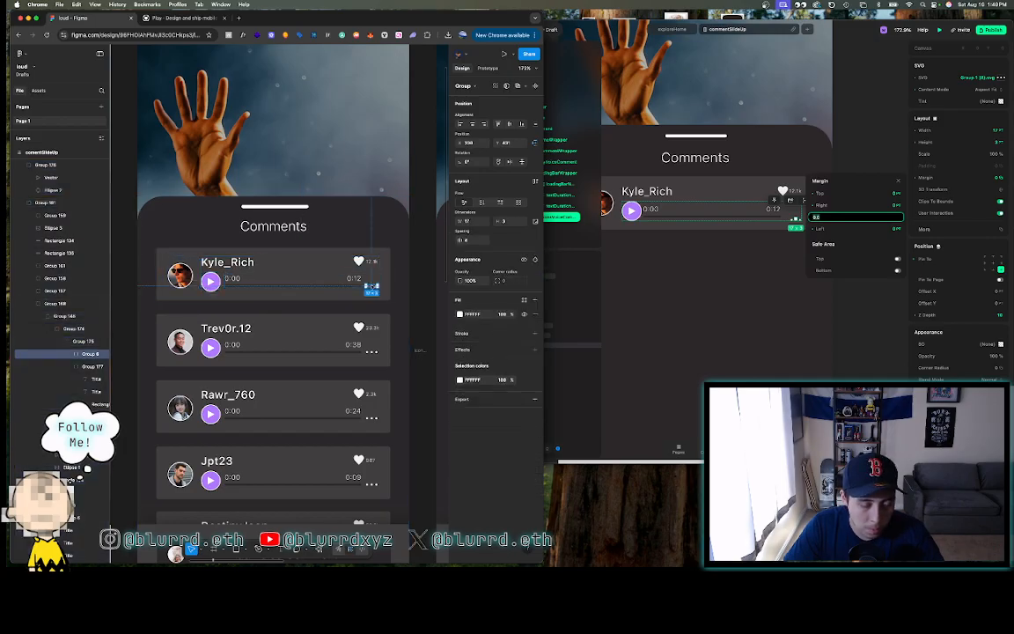
{"action": "key", "text": "super+g"}
{"action": "left_click_drag", "start_coordinate": [374, 287], "coordinate": [233, 293]}
- Draw a tiny test rectangle below the first dot, then delete it
{"action": "scroll", "coordinate": [233, 293], "scroll_direction": "up", "scroll_amount": 10}
{"action": "scroll", "coordinate": [232, 293], "scroll_direction": "left", "scroll_amount": 3}
{"action": "scroll", "coordinate": [232, 293], "scroll_direction": "up", "scroll_amount": 5}
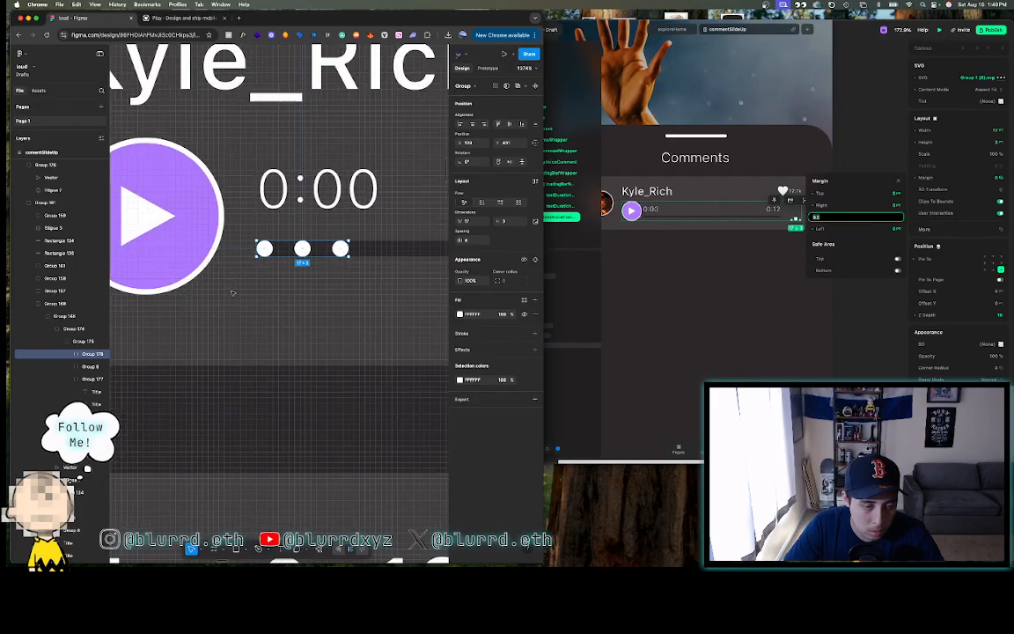
{"action": "key", "text": "r"}
{"action": "mouse_move", "coordinate": [257, 263]}
{"action": "left_mouse_down"}
{"action": "mouse_move", "coordinate": [273, 294]}
{"action": "mouse_move", "coordinate": [267, 257]}
{"action": "left_mouse_up"}
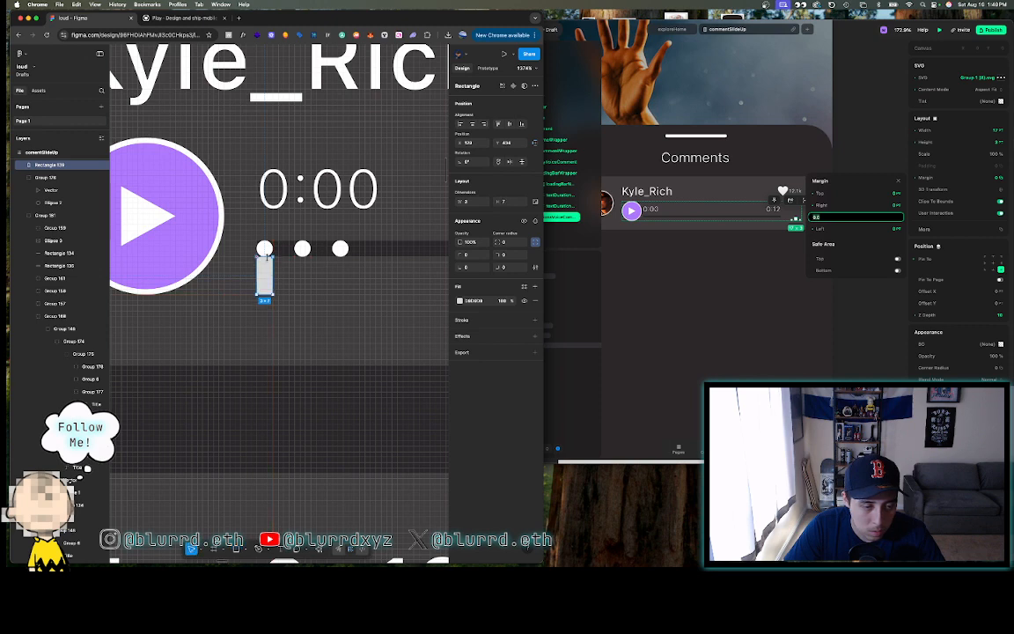
{"action": "key", "text": "Delete"}
{"action": "scroll", "coordinate": [265, 276], "scroll_direction": "down", "scroll_amount": 5}
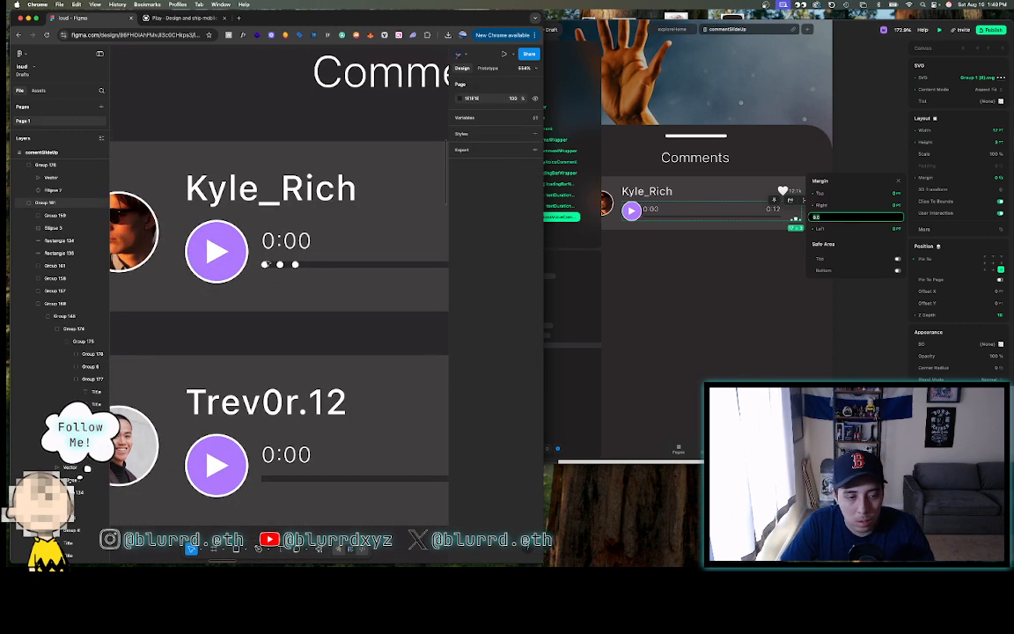
{"action": "left_click", "coordinate": [264, 264]}
{"action": "double_click", "coordinate": [265, 265]}
{"action": "double_click", "coordinate": [264, 265]}
{"action": "double_click", "coordinate": [265, 265]}
{"action": "double_click", "coordinate": [265, 265]}
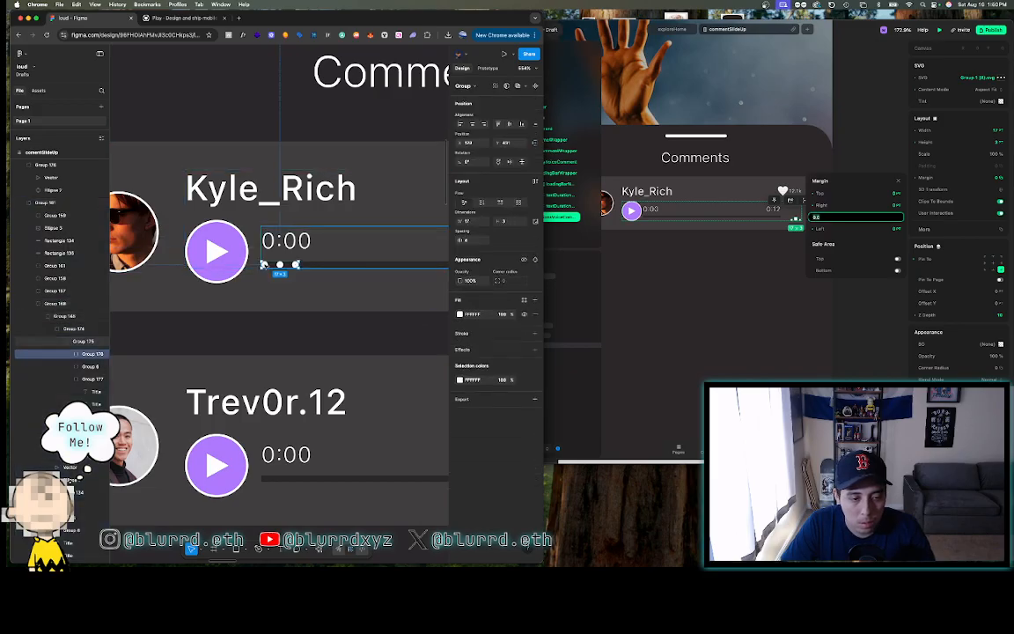
{"action": "key", "text": "Delete"}
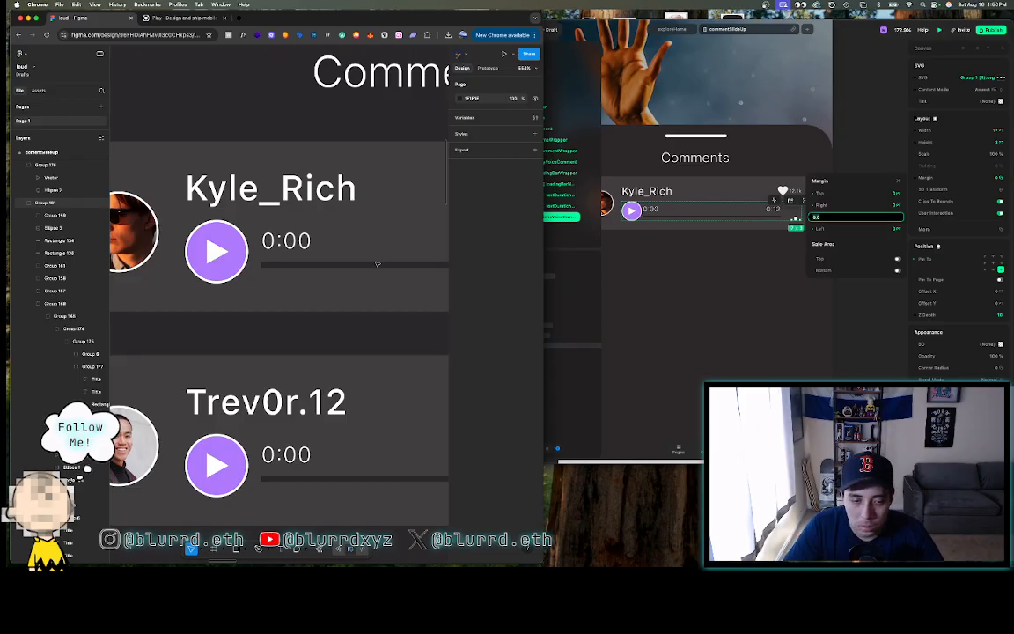
{"action": "scroll", "coordinate": [333, 262], "scroll_direction": "down", "scroll_amount": 6}
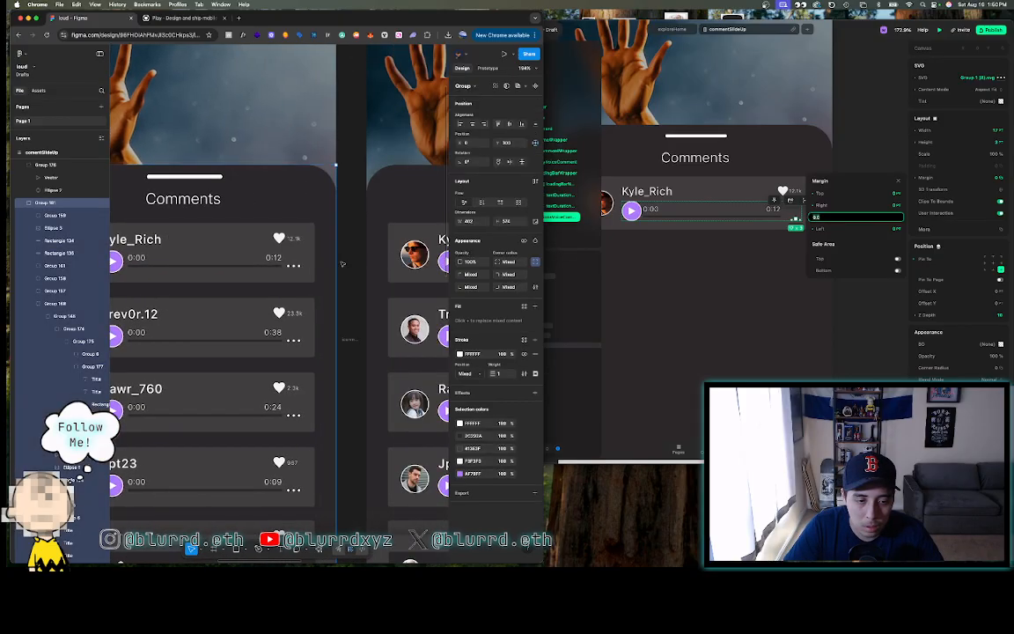
- Clear the options icon's 8.0 margin value and review its margin settings
{"action": "left_click", "coordinate": [853, 216]}
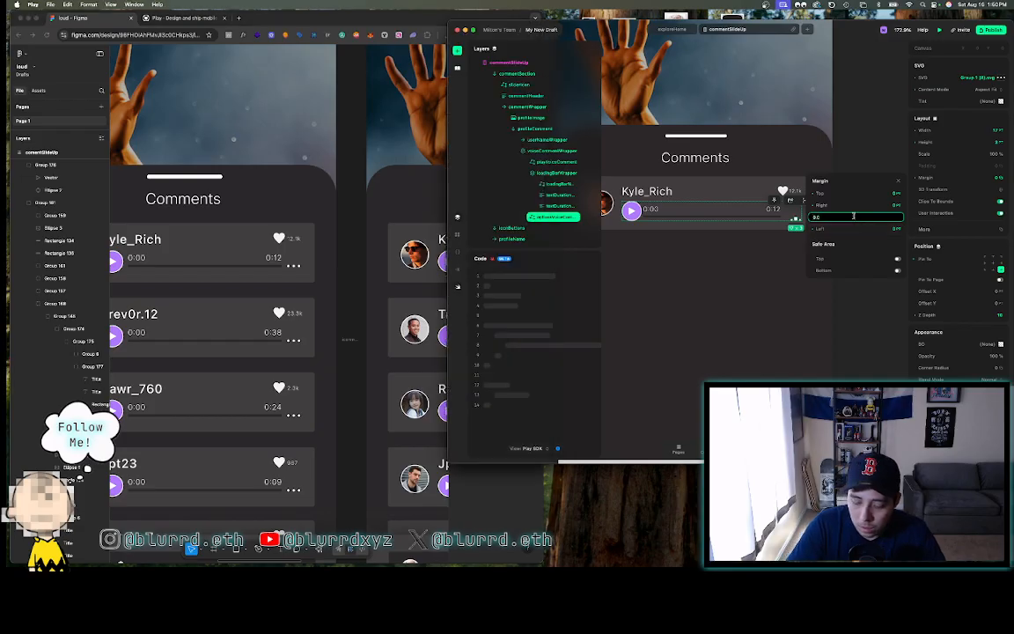
{"action": "key", "text": "BackSpace"}
{"action": "key", "text": "BackSpace"}
{"action": "key", "text": "BackSpace"}
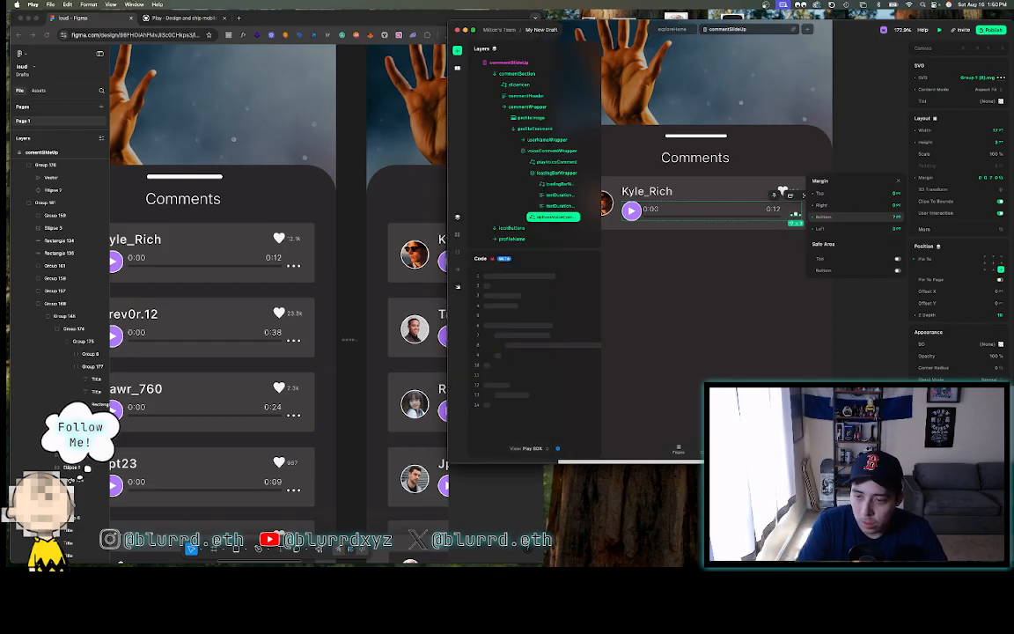
{"action": "left_click", "coordinate": [889, 134]}
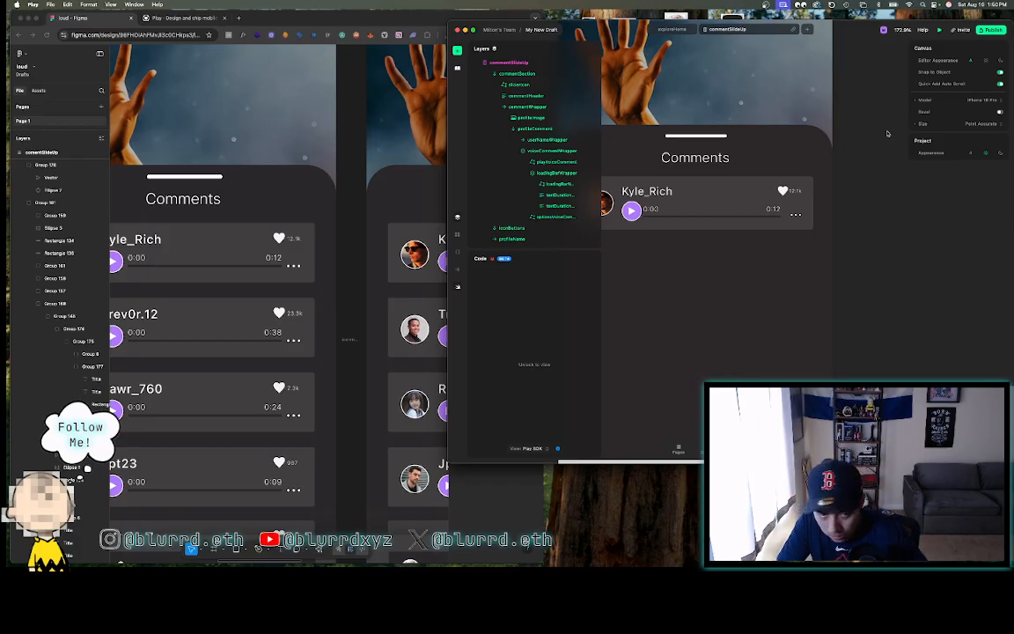
{"action": "left_click", "coordinate": [795, 213]}
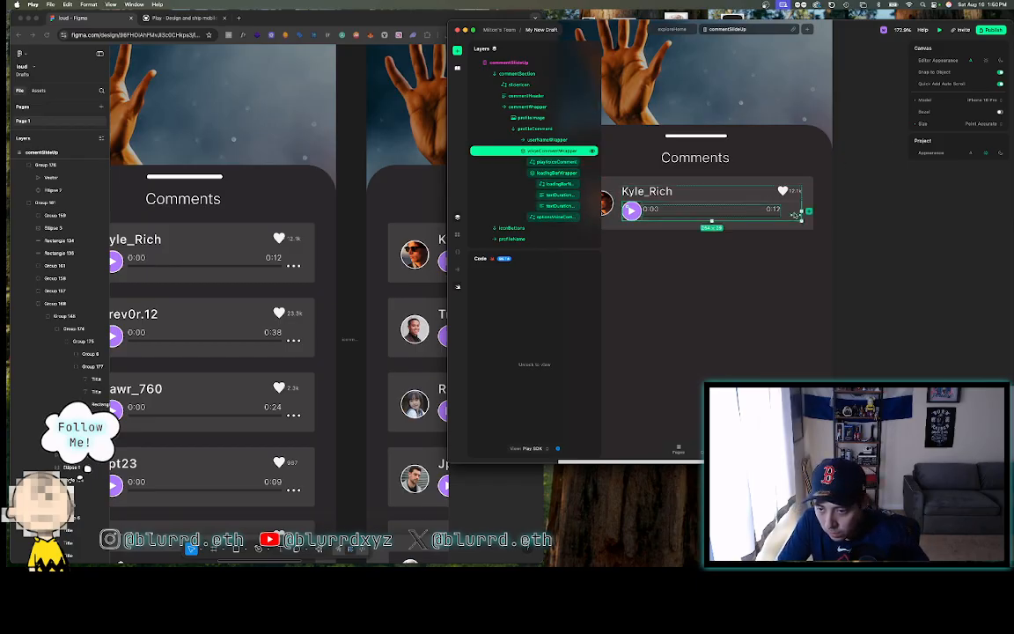
{"action": "left_click", "coordinate": [795, 214]}
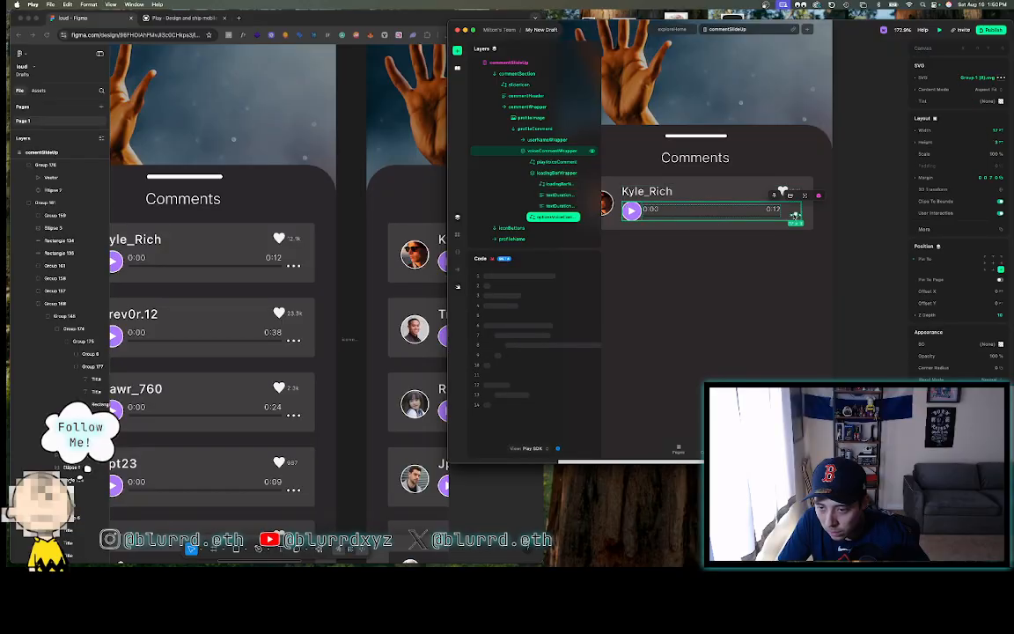
{"action": "left_click", "coordinate": [959, 177]}
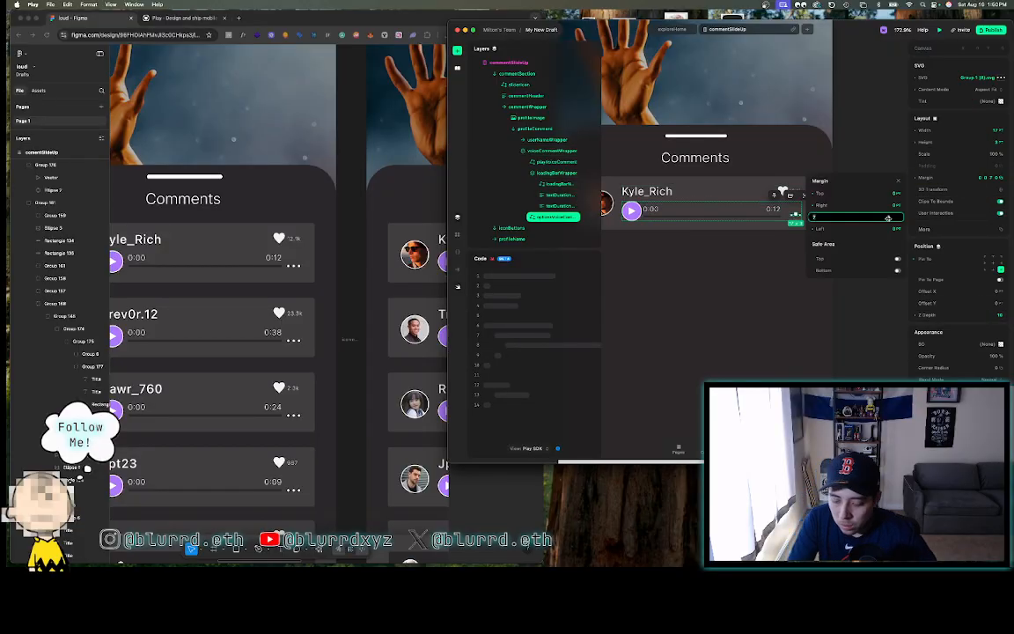
{"action": "left_click", "coordinate": [861, 118]}
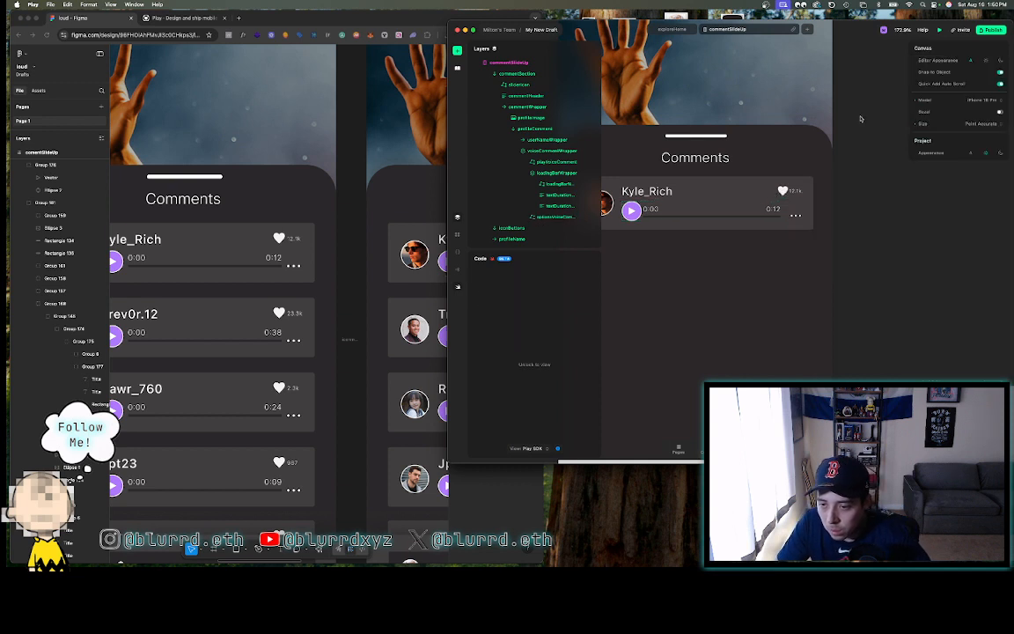
- Give the playVoiceComment button a right margin of 10
{"action": "scroll", "coordinate": [861, 118], "scroll_direction": "down", "scroll_amount": 3}
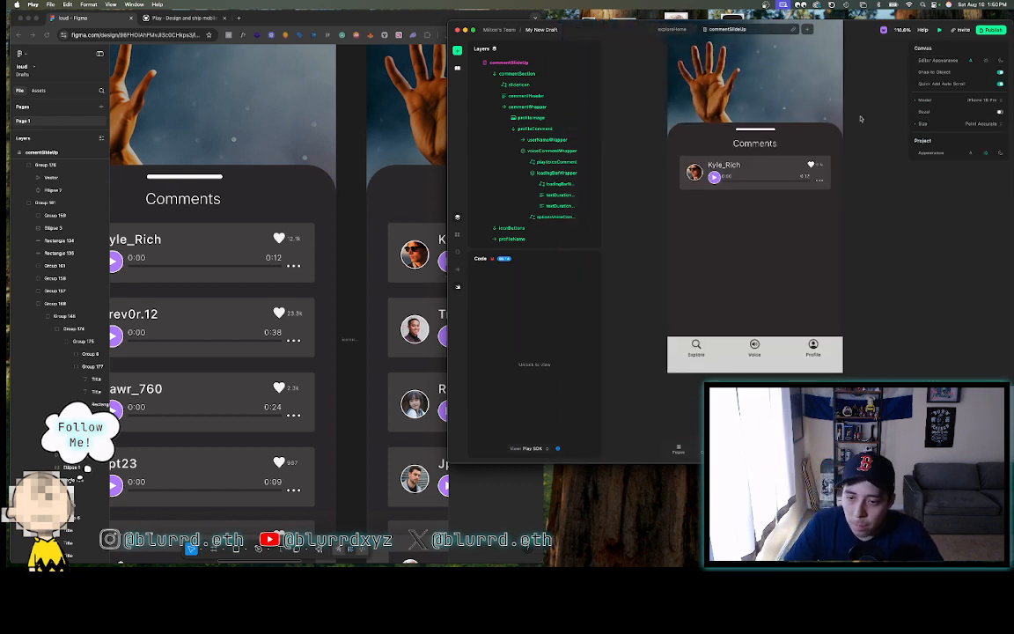
{"action": "left_click", "coordinate": [764, 180]}
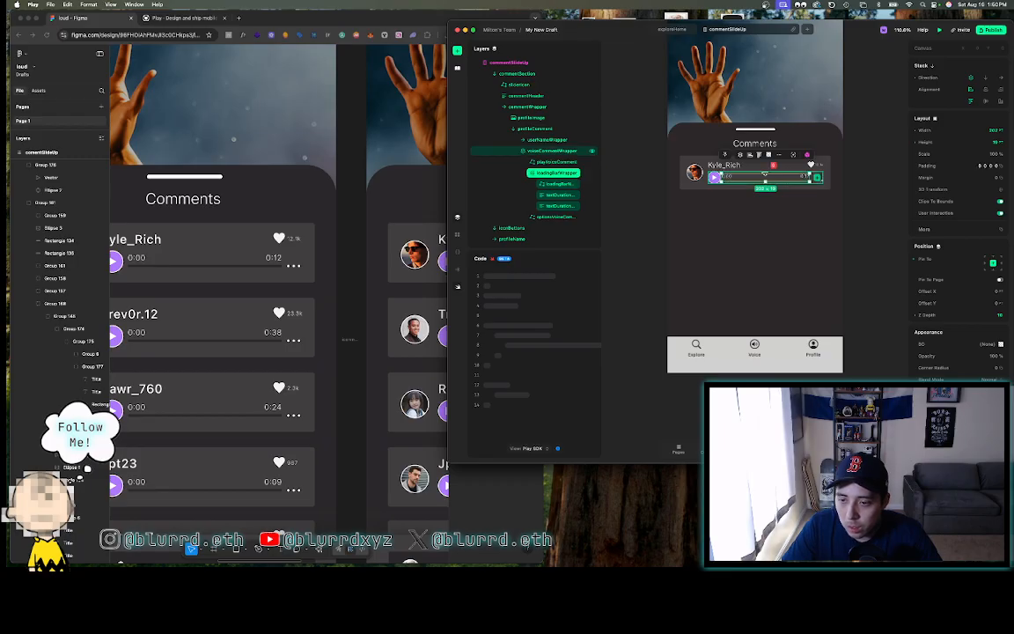
{"action": "left_click", "coordinate": [715, 178]}
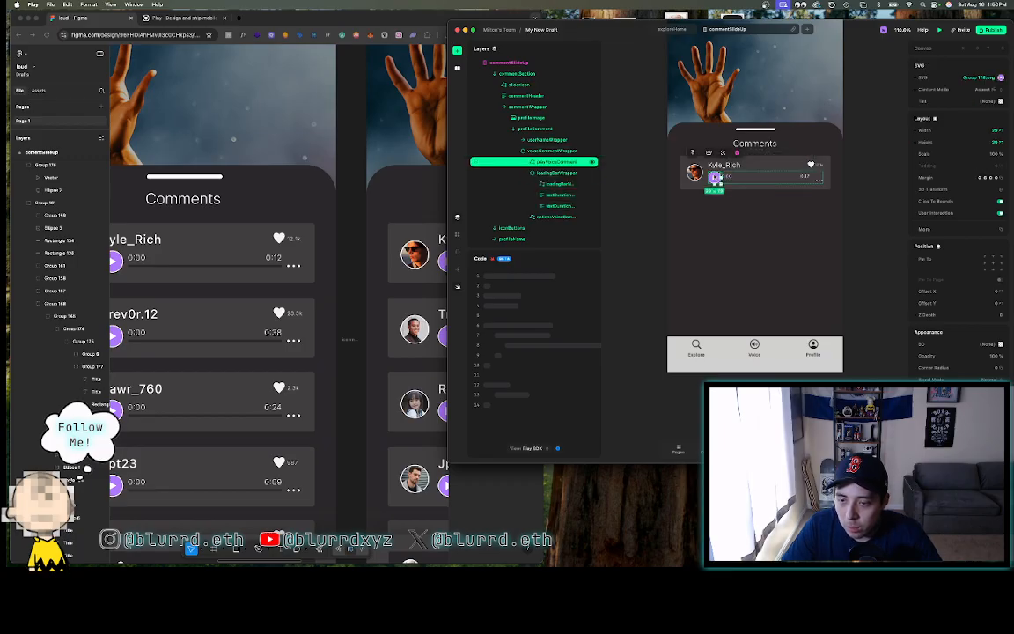
{"action": "left_click", "coordinate": [981, 177]}
{"action": "type", "text": "10"}
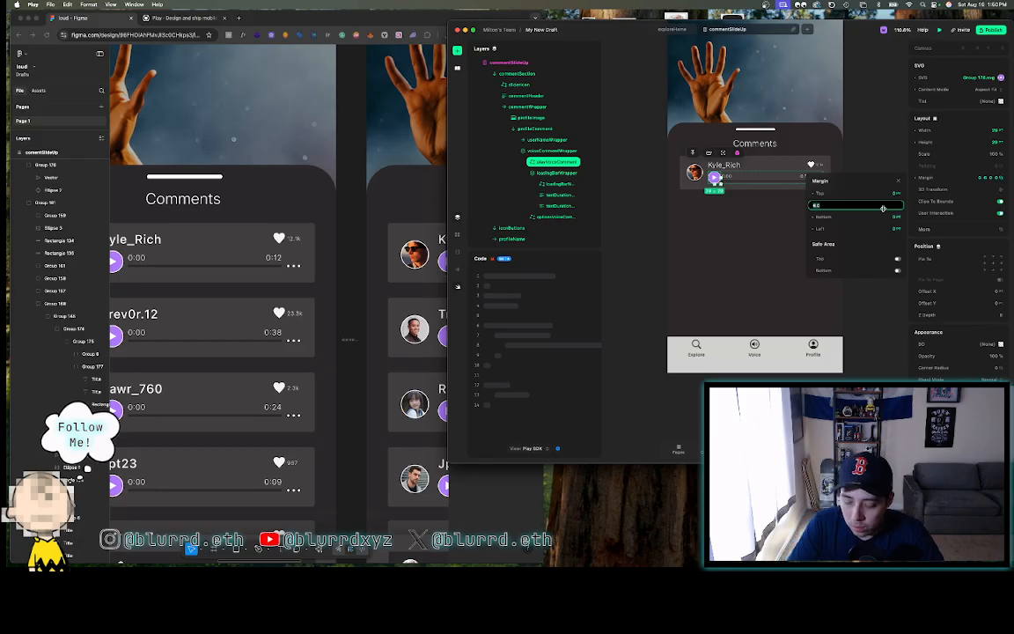
{"action": "key", "text": "Return"}
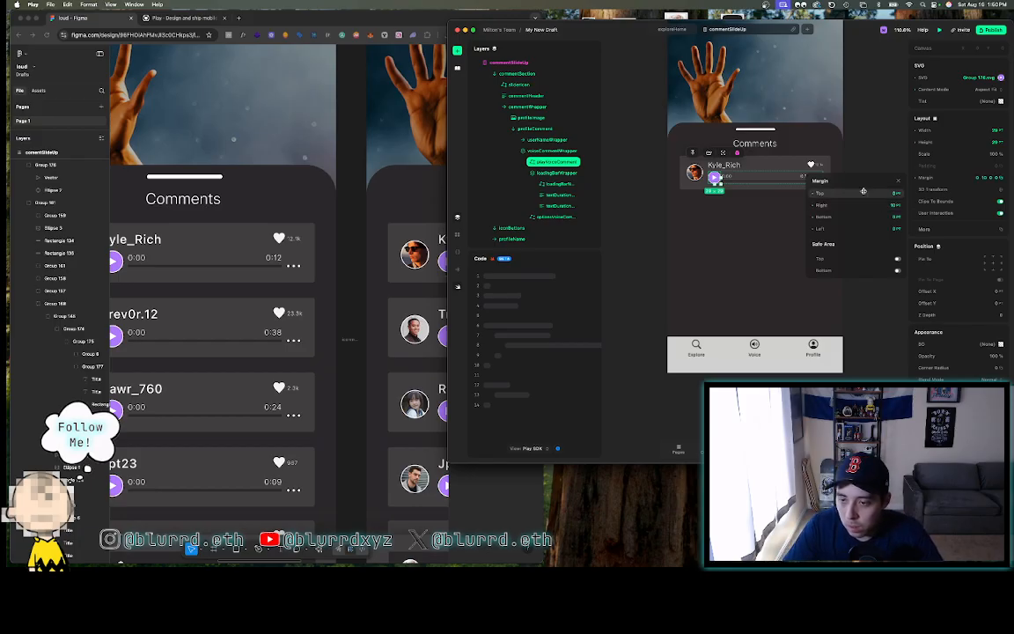
{"action": "scroll", "coordinate": [769, 203], "scroll_direction": "up", "scroll_amount": 5}
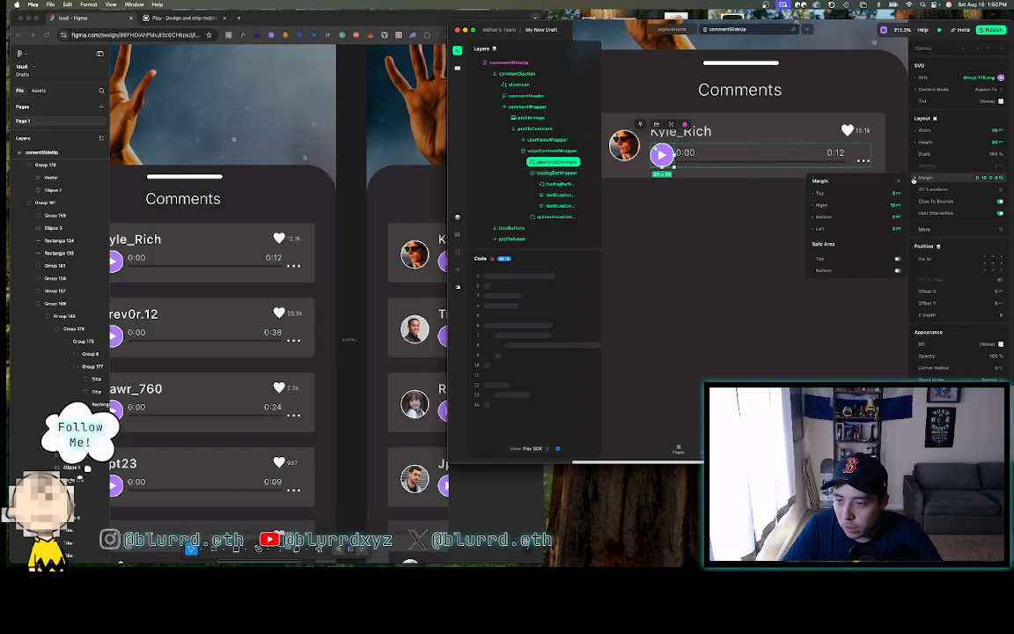
- Give loadingBarWrapper a left margin of 8
{"action": "left_click", "coordinate": [521, 177]}
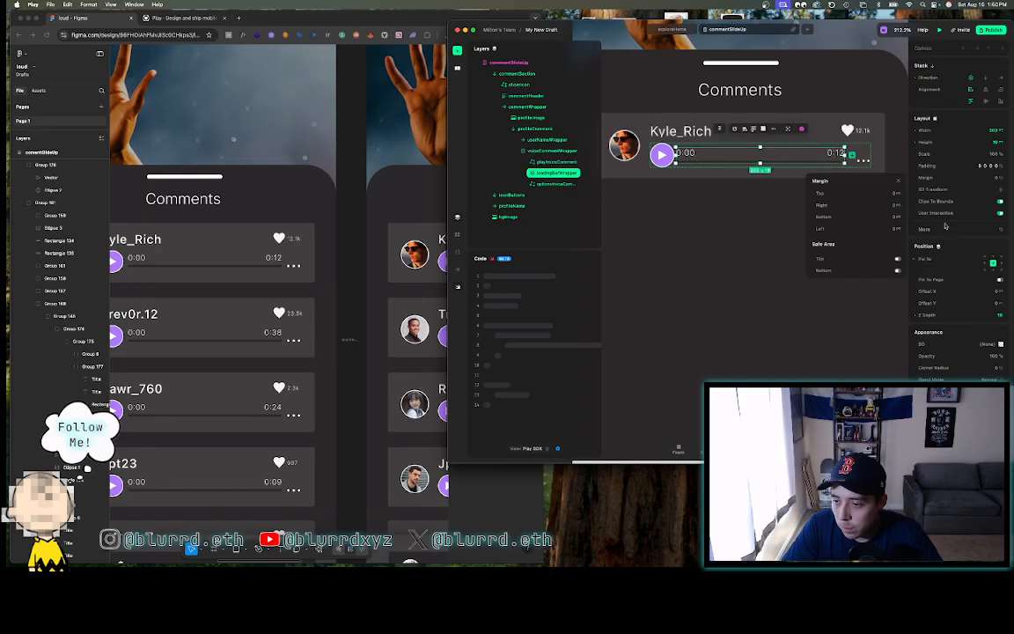
{"action": "left_click", "coordinate": [916, 178]}
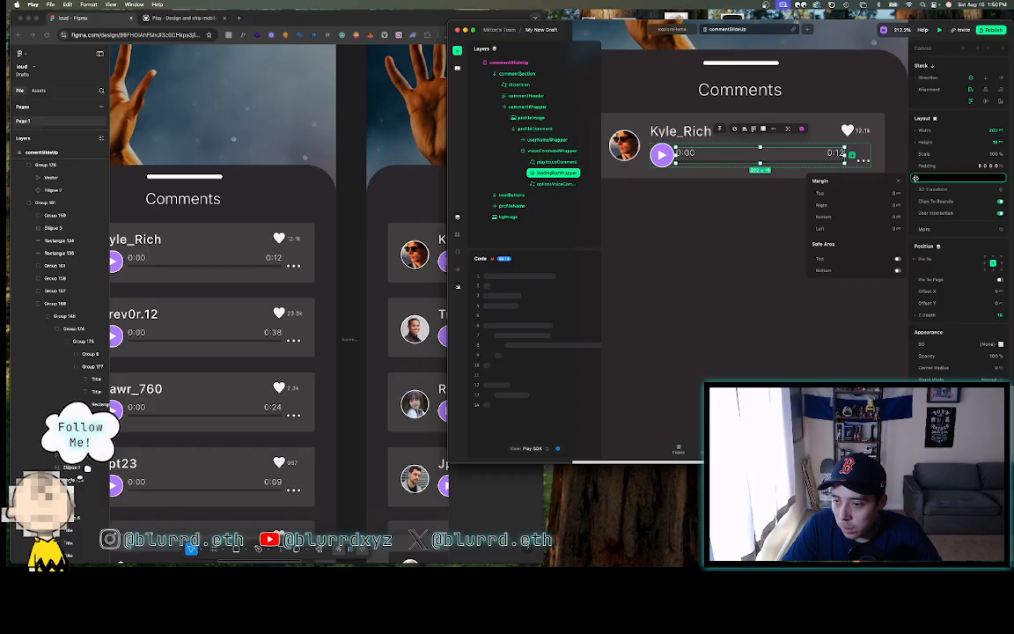
{"action": "left_click", "coordinate": [837, 229]}
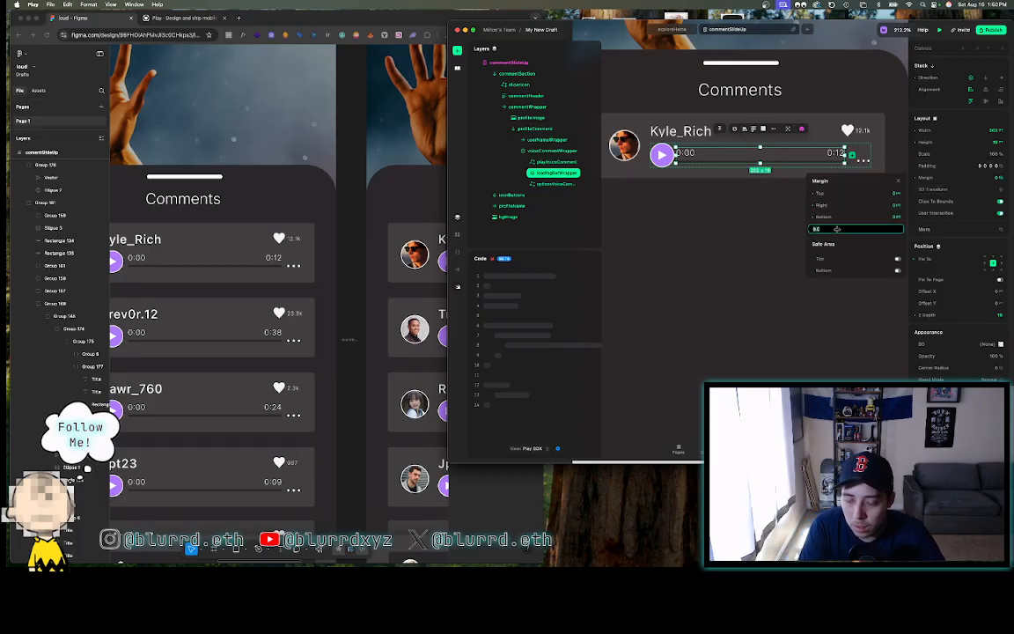
{"action": "type", "text": "8"}
{"action": "key", "text": "Return"}
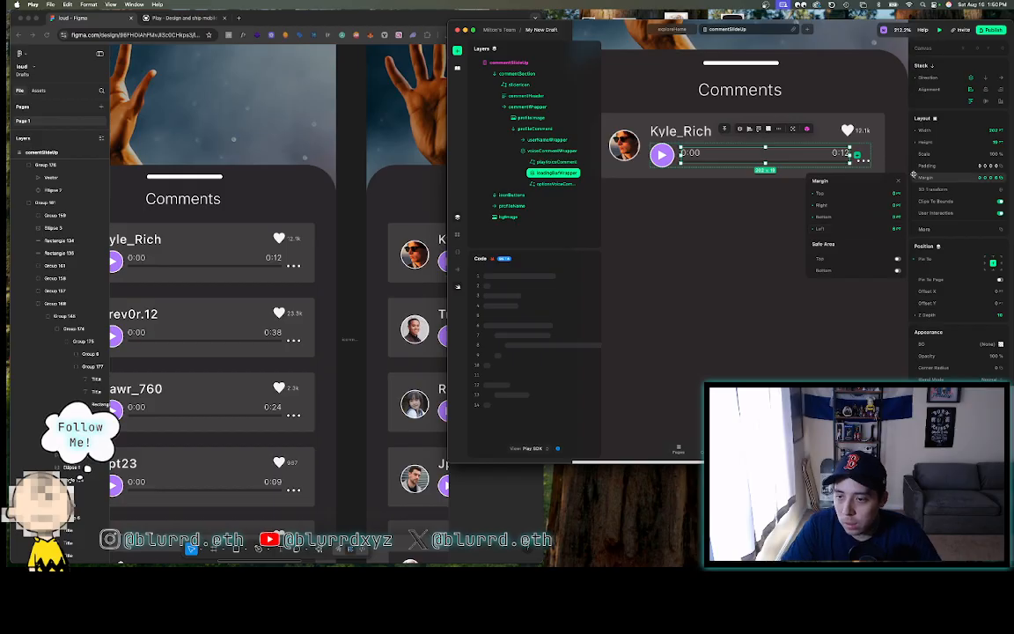
{"action": "scroll", "coordinate": [875, 130], "scroll_direction": "down", "scroll_amount": 5}
{"action": "left_click", "coordinate": [677, 171]}
- Review the finished comment card and collapse the commentWrapper layers
{"action": "scroll", "coordinate": [678, 171], "scroll_direction": "right", "scroll_amount": 2}
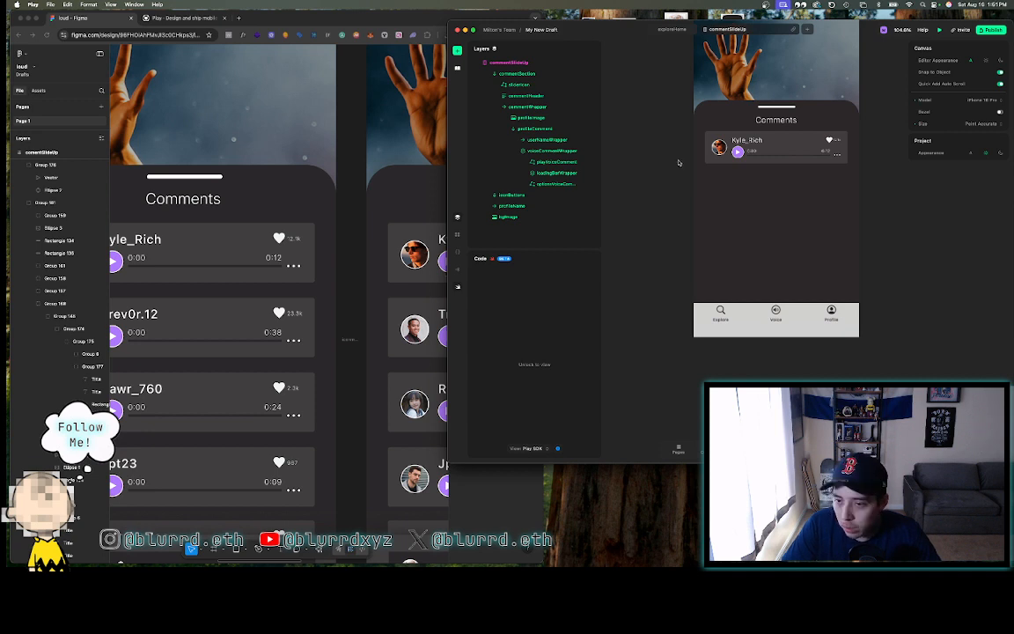
{"action": "scroll", "coordinate": [681, 123], "scroll_direction": "up", "scroll_amount": 4}
{"action": "scroll", "coordinate": [680, 123], "scroll_direction": "down", "scroll_amount": 5}
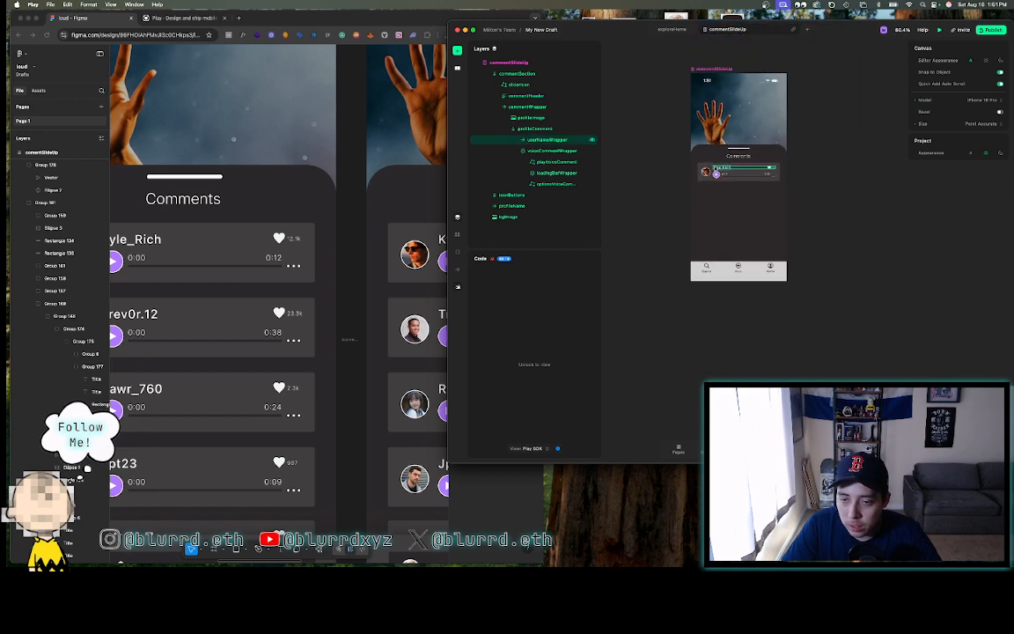
{"action": "left_click", "coordinate": [516, 108]}
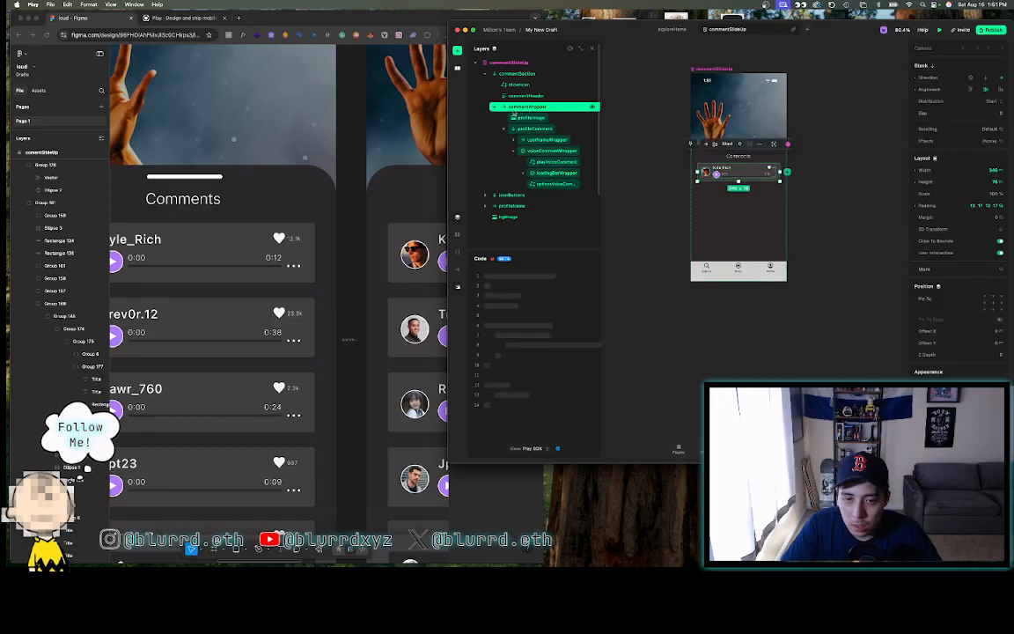
{"action": "left_click", "coordinate": [495, 108]}
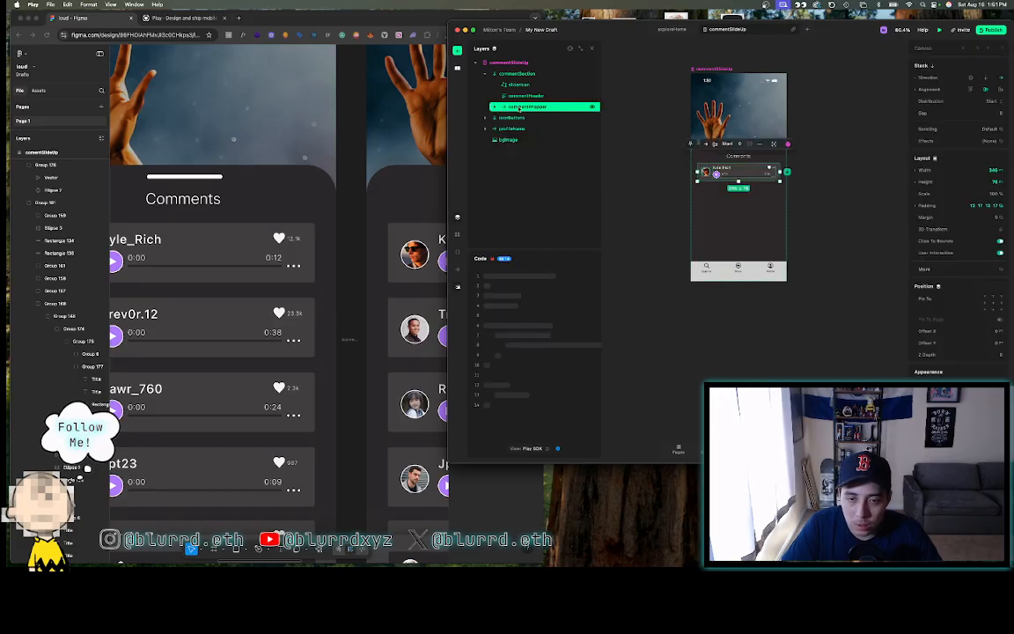
- Inspect the Figma comment rows: Kyle_Rich and Trev0r.12 cards 20 apart, 340 wide
{"action": "left_click", "coordinate": [270, 257]}
{"action": "scroll", "coordinate": [269, 257], "scroll_direction": "down", "scroll_amount": 5}
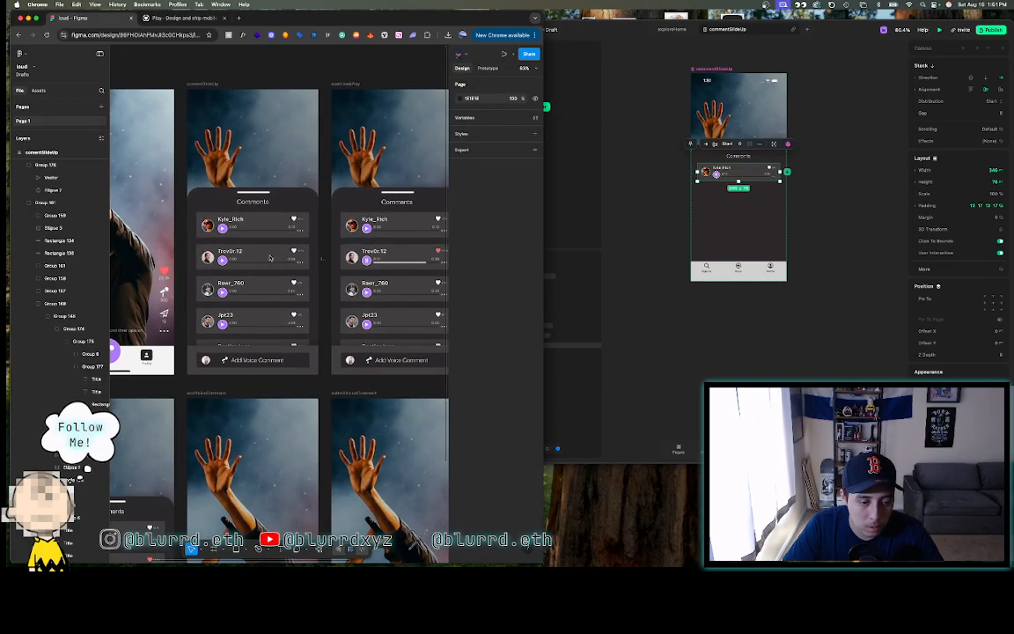
{"action": "scroll", "coordinate": [269, 257], "scroll_direction": "up", "scroll_amount": 5}
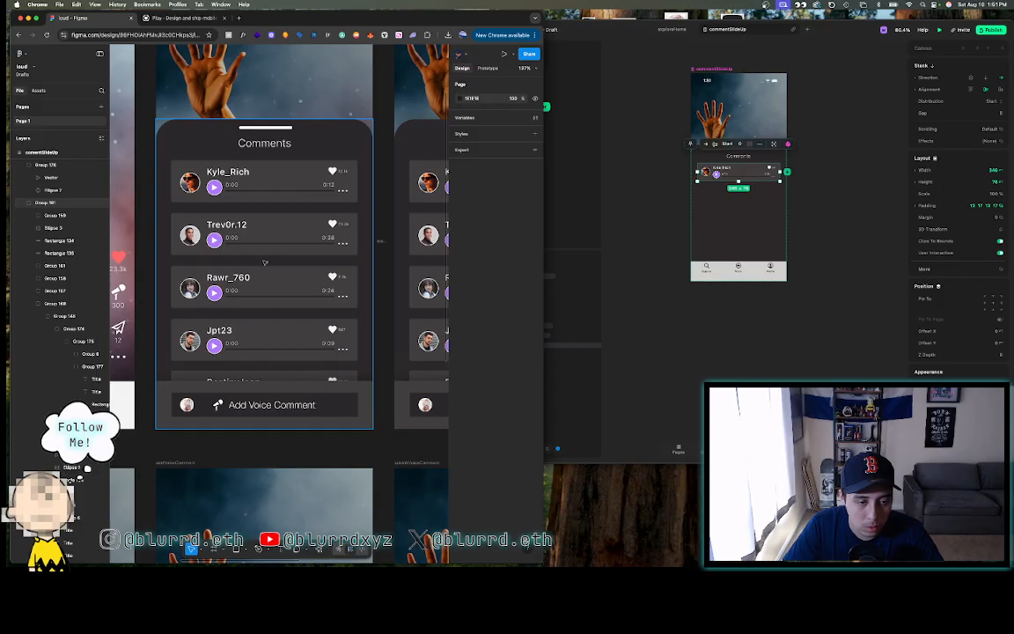
{"action": "left_click", "coordinate": [650, 162]}
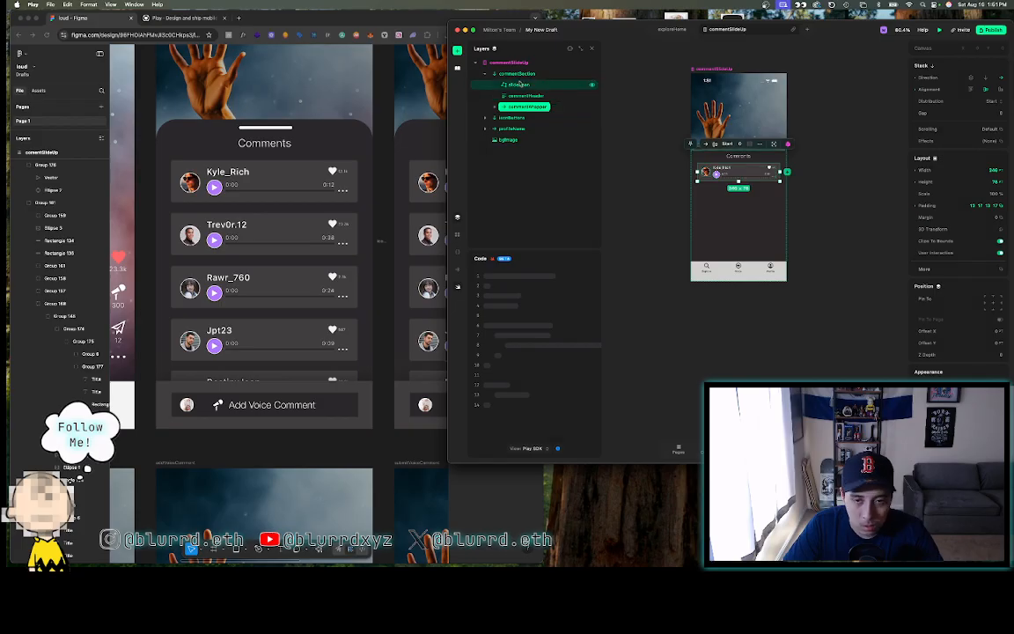
{"action": "left_click", "coordinate": [266, 208]}
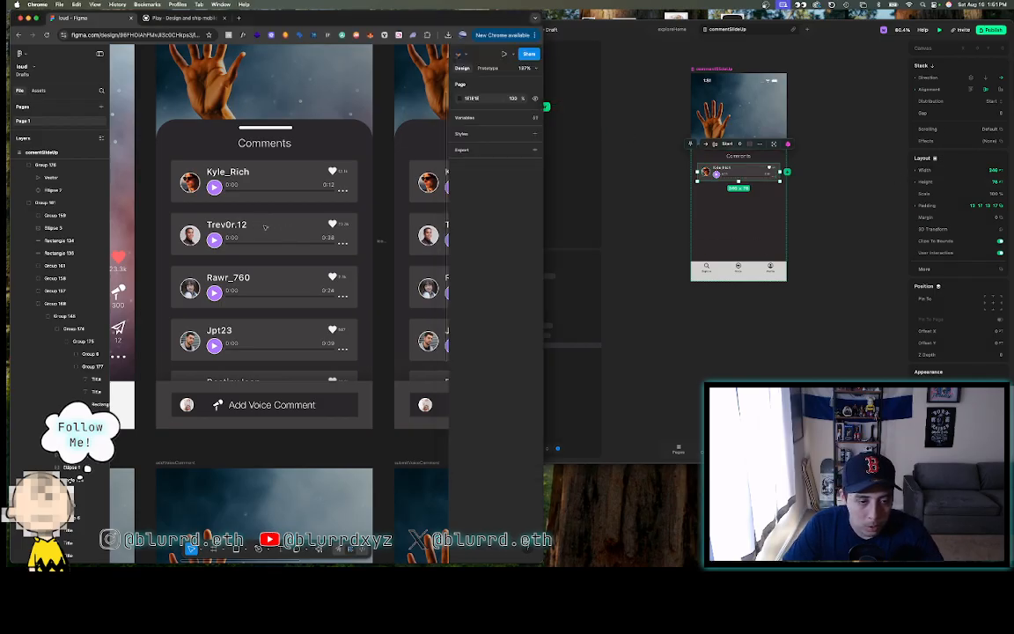
{"action": "scroll", "coordinate": [264, 194], "scroll_direction": "up", "scroll_amount": 5}
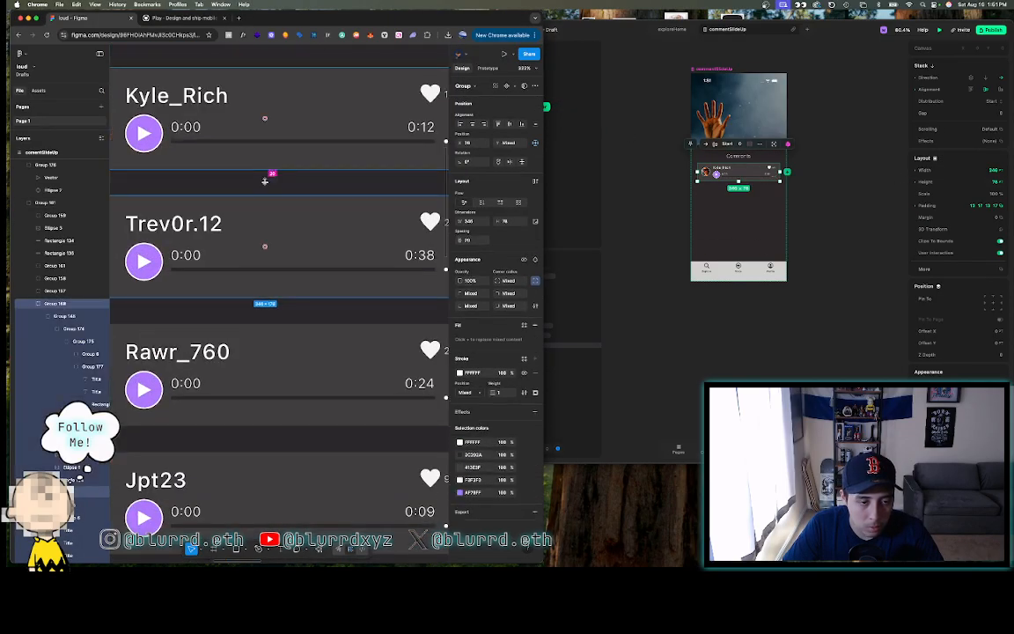
{"action": "scroll", "coordinate": [264, 181], "scroll_direction": "down", "scroll_amount": 5}
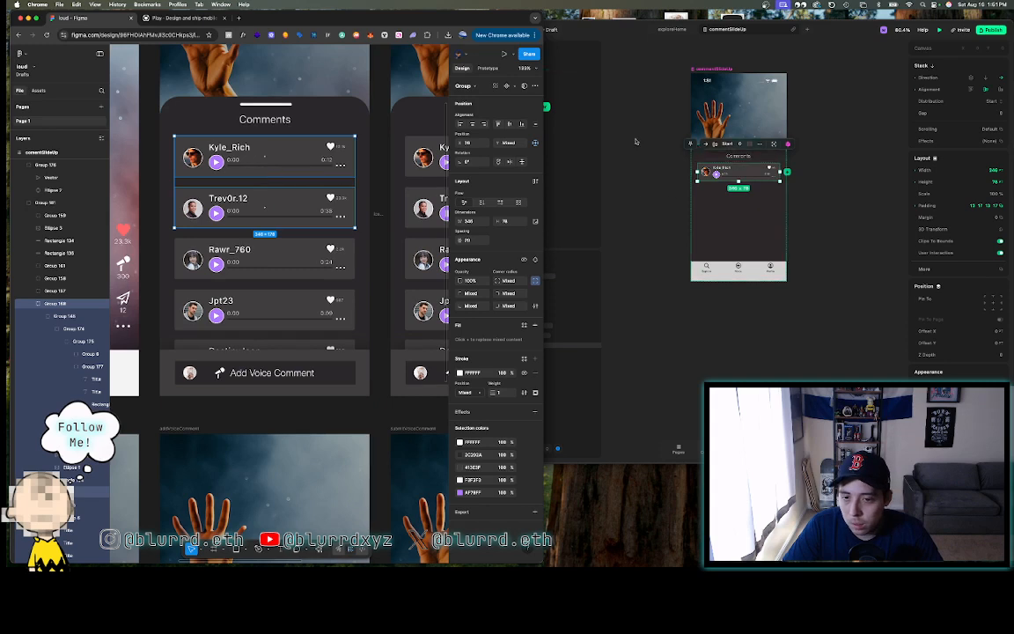
- Give the commentWrapper comment row a 20 pt bottom margin
{"action": "left_click", "coordinate": [622, 70]}
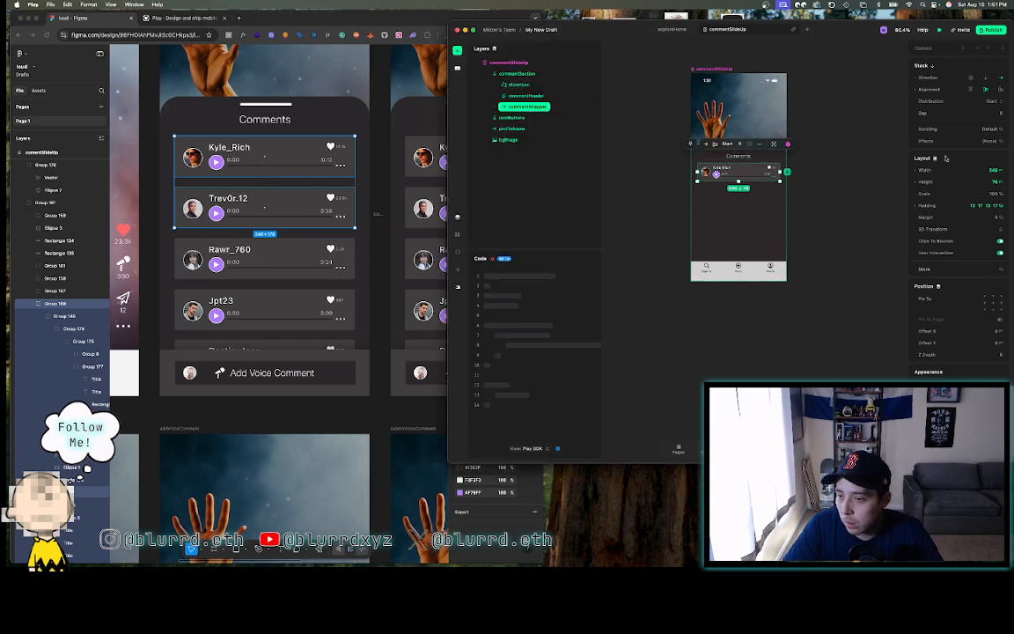
{"action": "left_click", "coordinate": [993, 217]}
{"action": "left_click", "coordinate": [860, 257]}
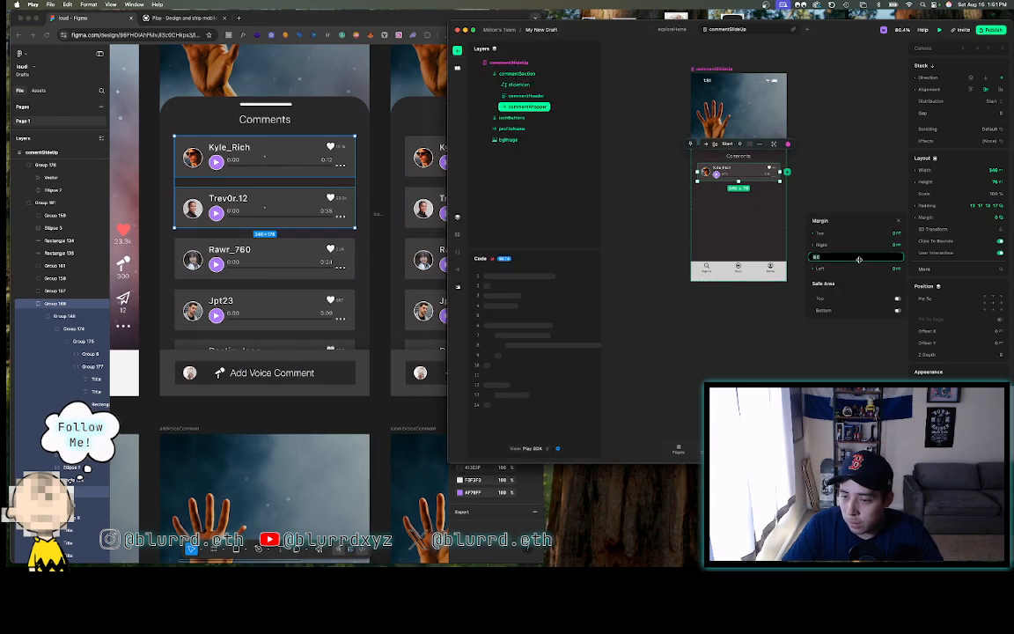
{"action": "type", "text": "20"}
{"action": "key", "text": "Return"}
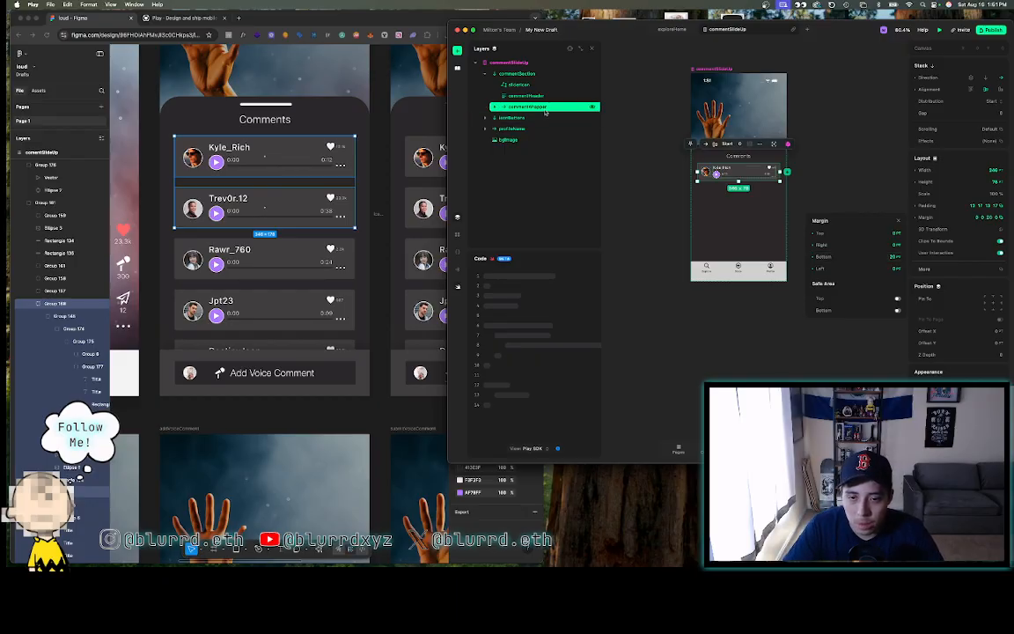
{"action": "left_click", "coordinate": [898, 221]}
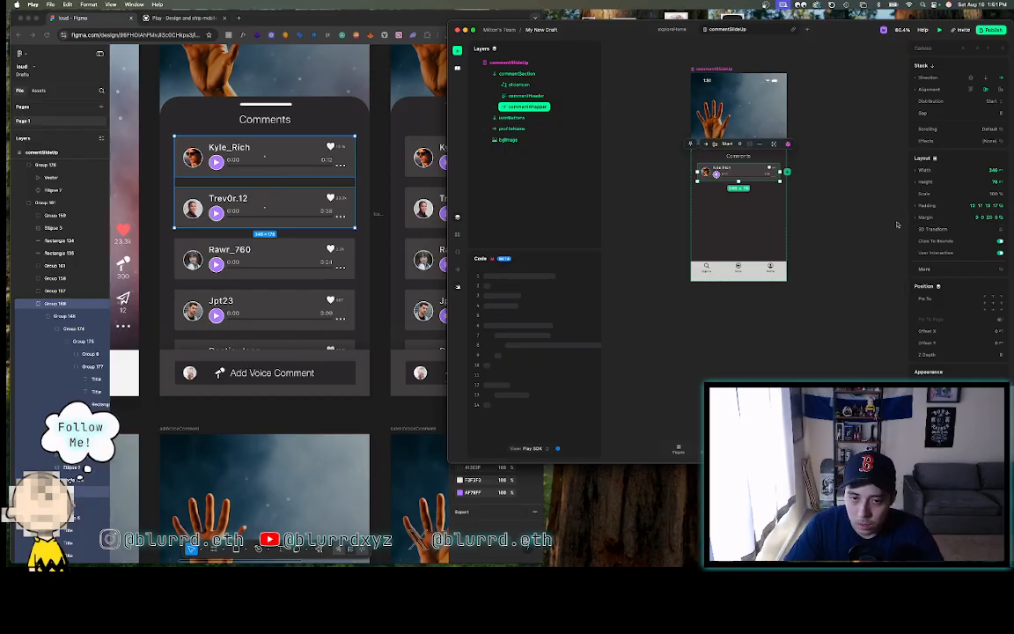
- Paste copies of the comment row into commentSection until five Kyle_Rich comments stack
{"action": "left_click", "coordinate": [526, 74]}
{"action": "key", "text": "super+v"}
{"action": "key", "text": "super+v"}
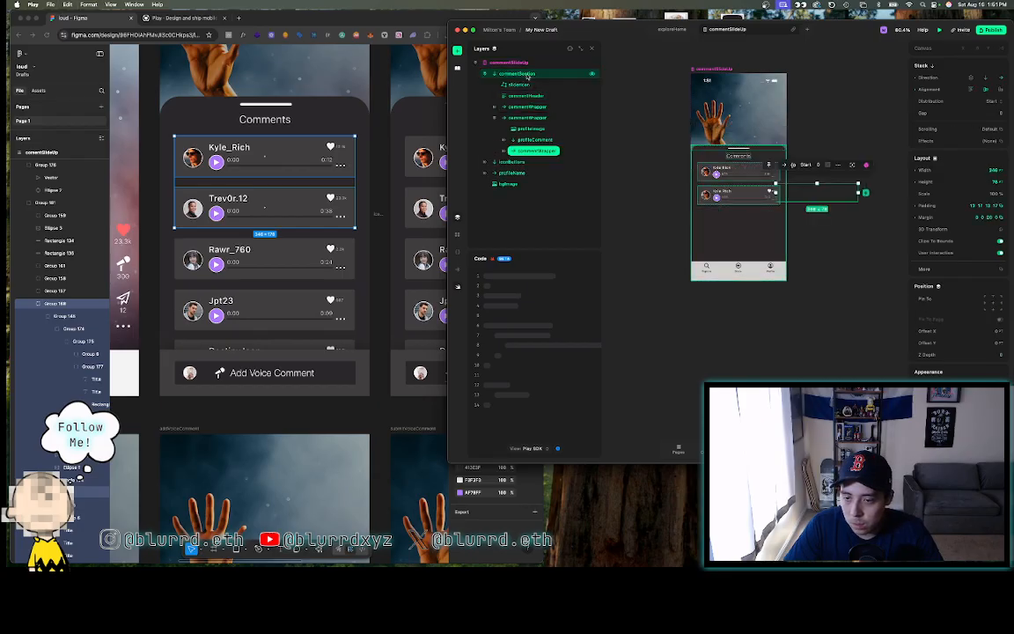
{"action": "key", "text": "super+z"}
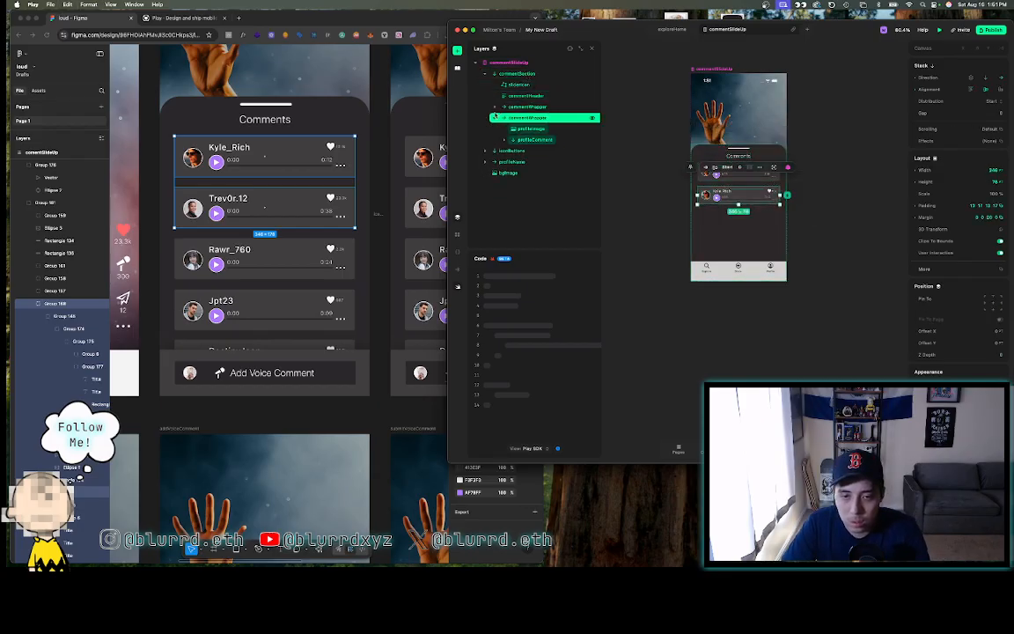
{"action": "left_click", "coordinate": [508, 75]}
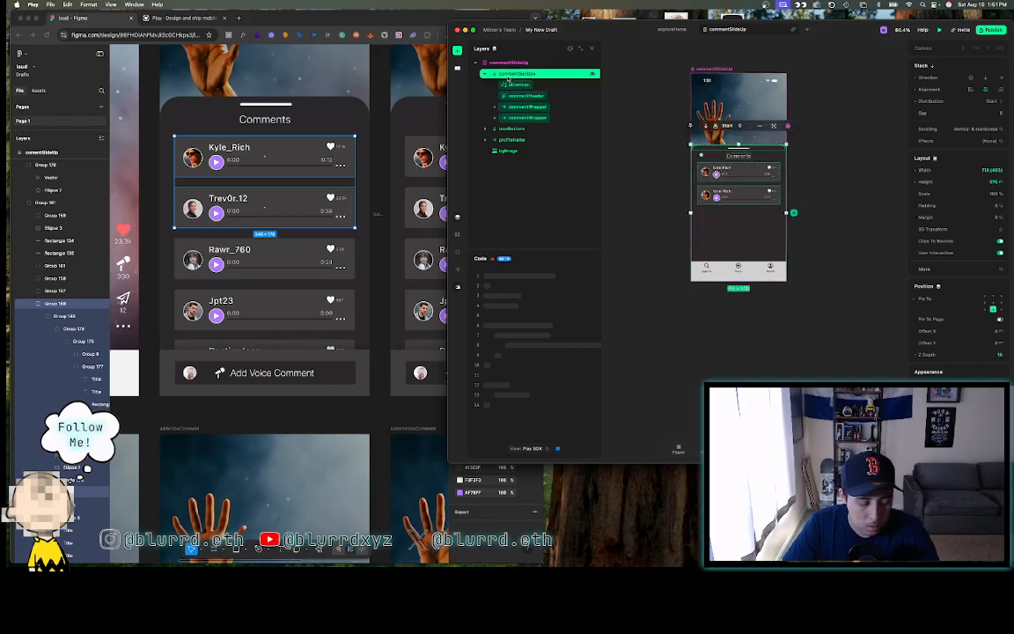
{"action": "key", "text": "super+v"}
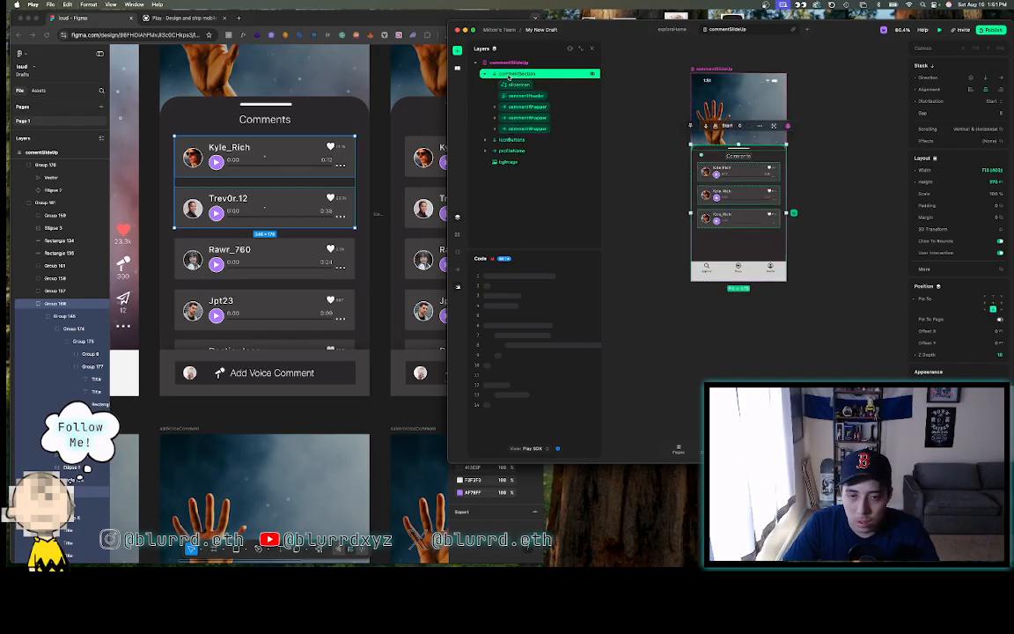
{"action": "key", "text": "super+v"}
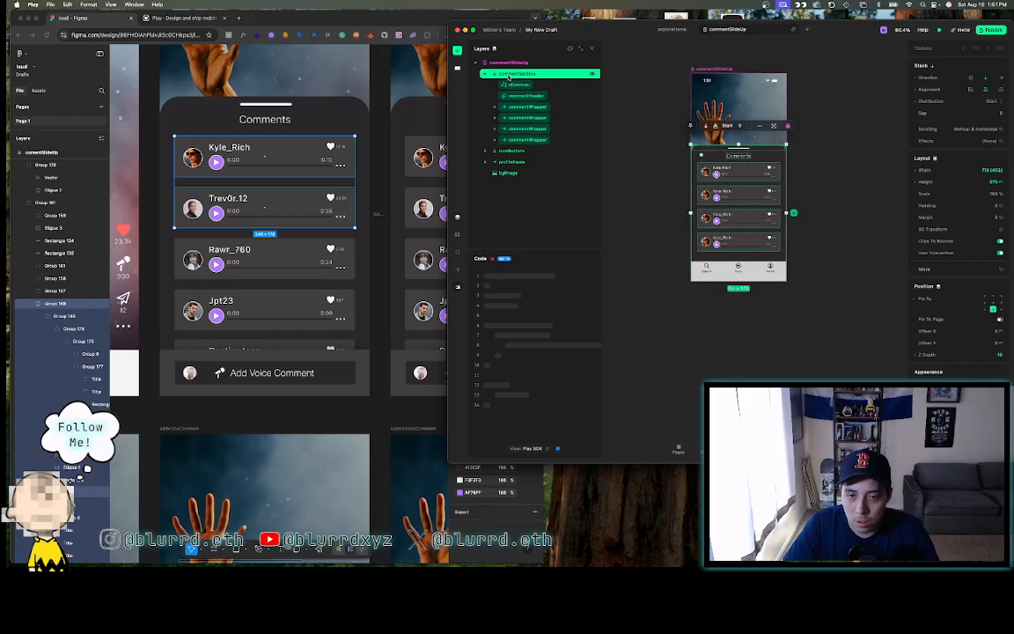
{"action": "key", "text": "super+v"}
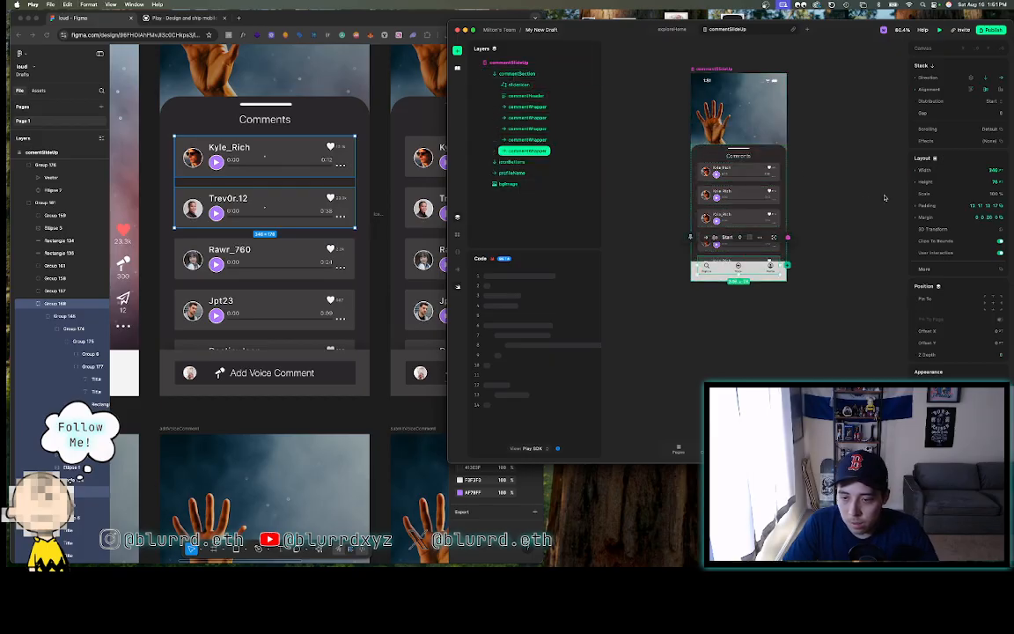
{"action": "left_click", "coordinate": [841, 187]}
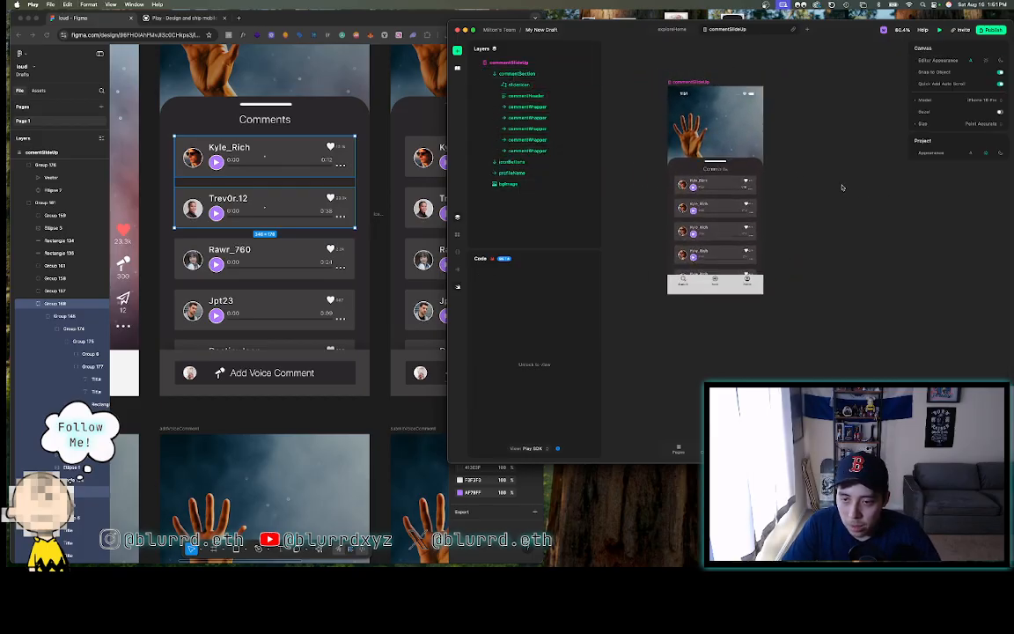
{"action": "scroll", "coordinate": [764, 195], "scroll_direction": "up", "scroll_amount": 5}
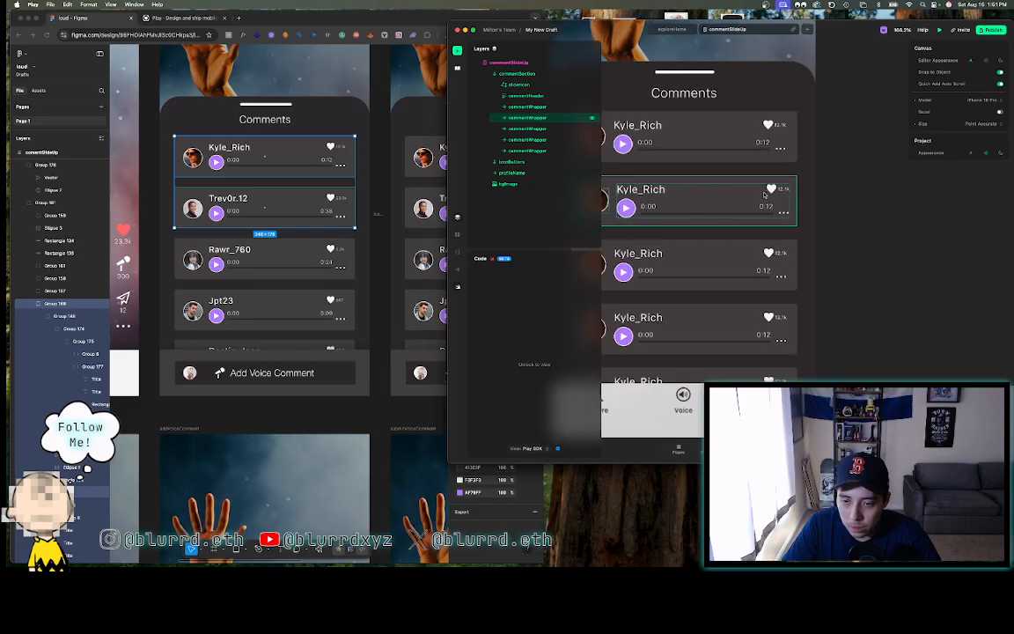
- Rename the second comment row's username to Trev0r.12, taken from the Figma design
{"action": "scroll", "coordinate": [833, 218], "scroll_direction": "left", "scroll_amount": 2}
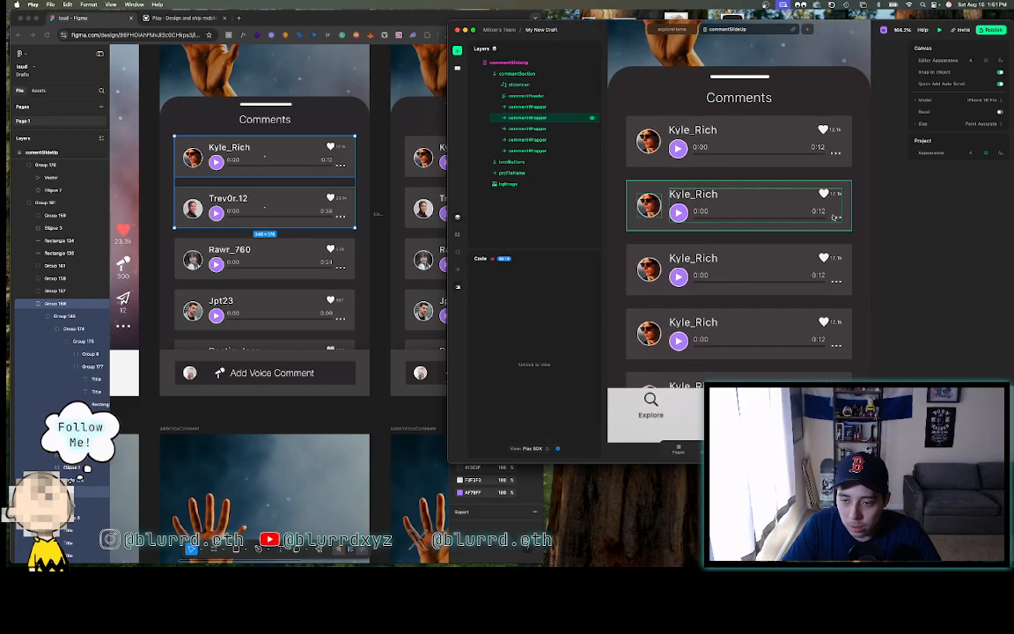
{"action": "left_click", "coordinate": [692, 197]}
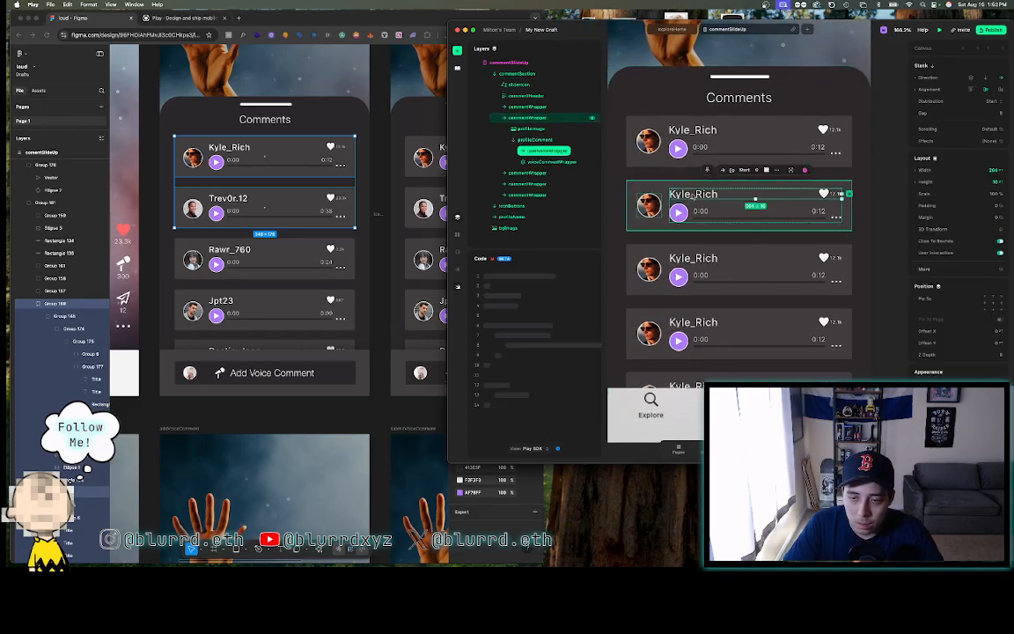
{"action": "double_click", "coordinate": [692, 196]}
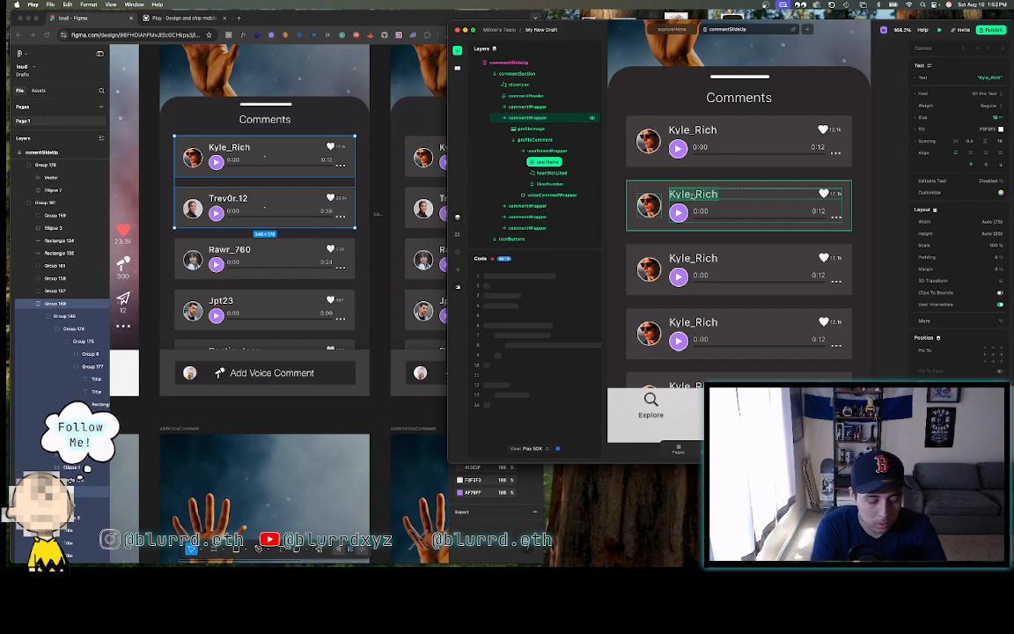
{"action": "double_click", "coordinate": [233, 202]}
{"action": "double_click", "coordinate": [231, 199]}
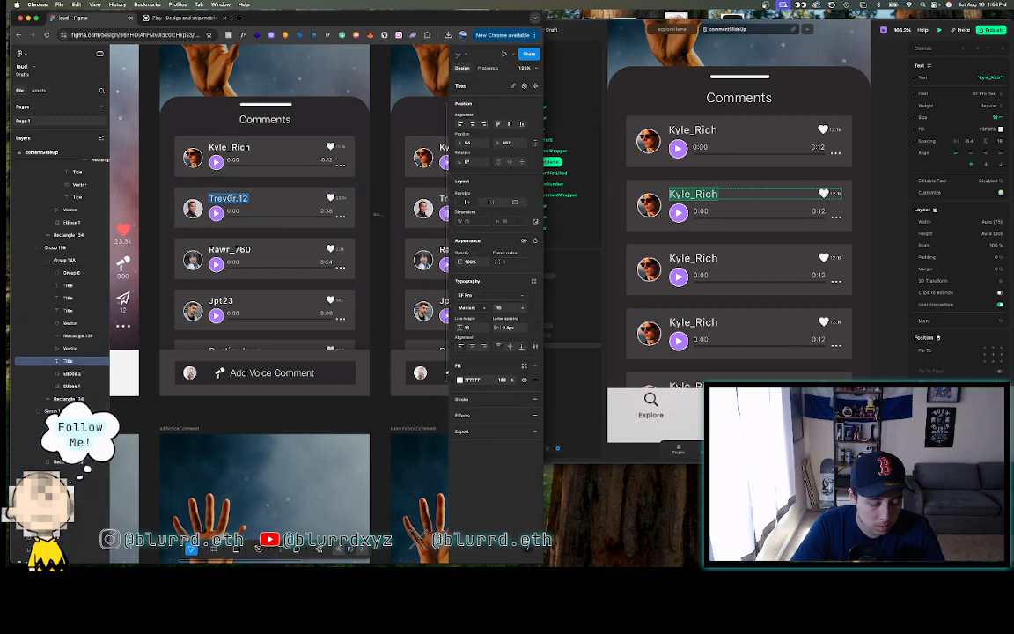
{"action": "left_click", "coordinate": [987, 77]}
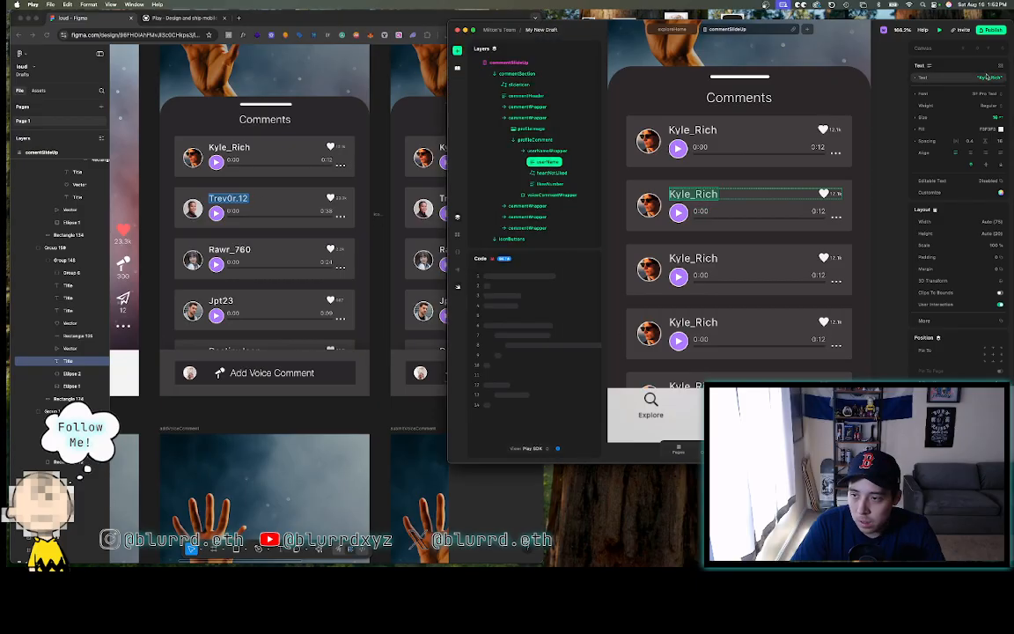
{"action": "left_click", "coordinate": [987, 77]}
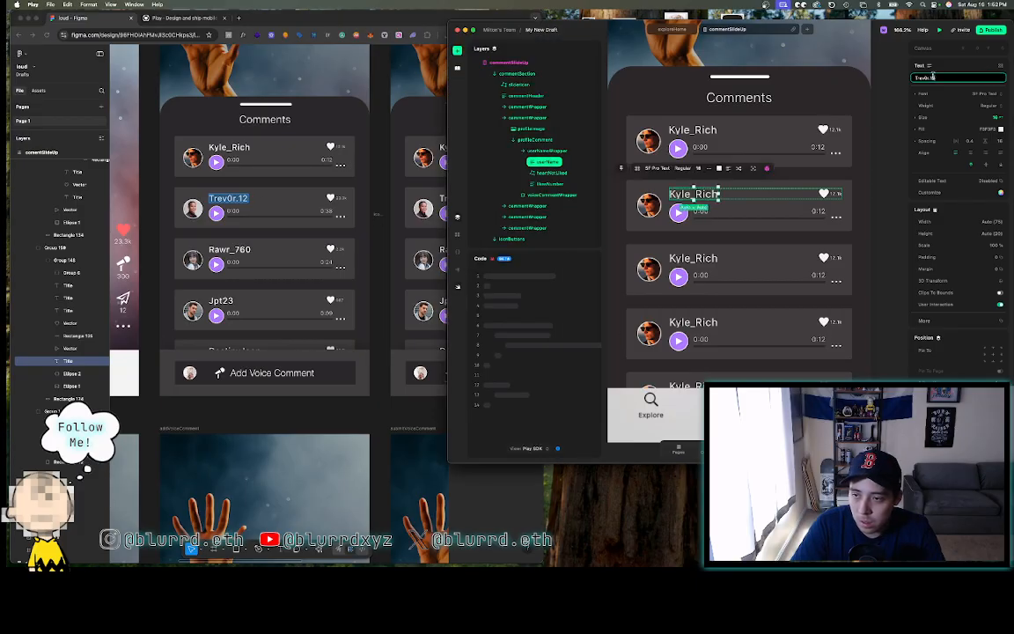
{"action": "key", "text": "Return"}
- Rename the third comment row's username to Rawr_760
{"action": "left_click", "coordinate": [228, 251]}
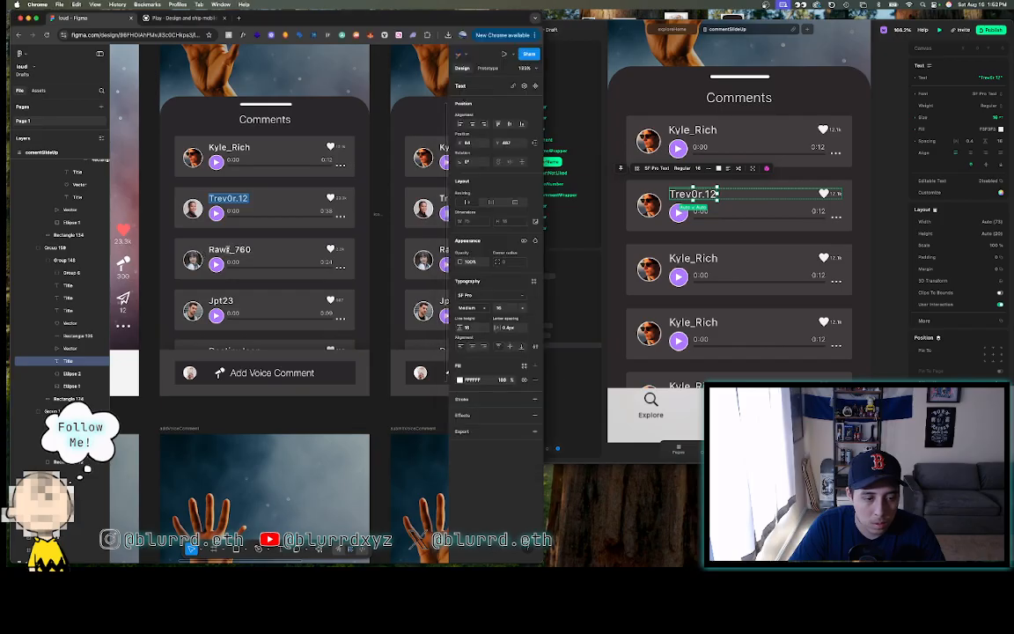
{"action": "left_click", "coordinate": [228, 251]}
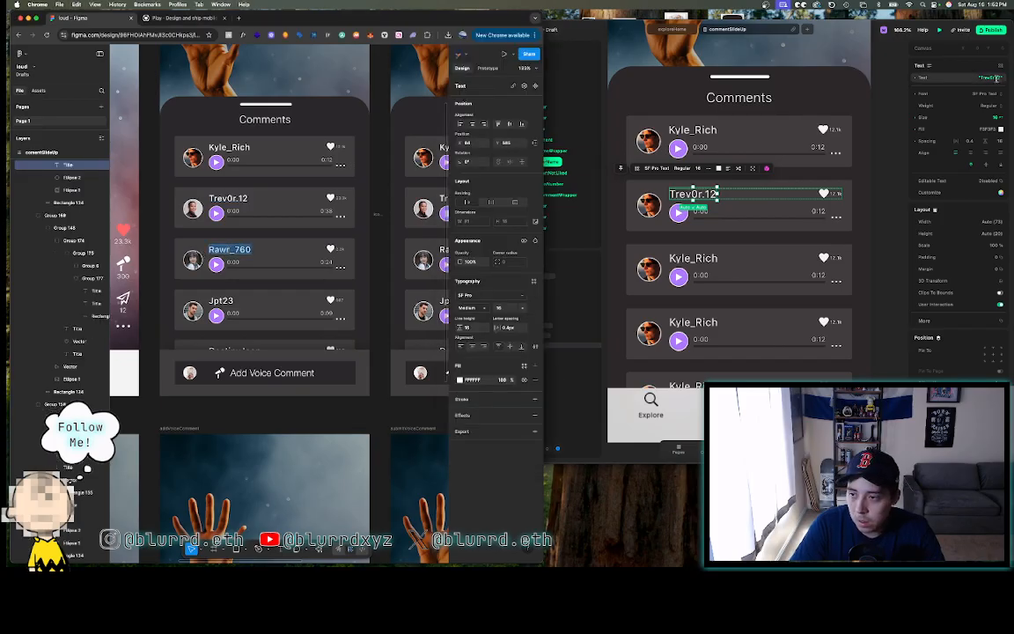
{"action": "left_click", "coordinate": [697, 261]}
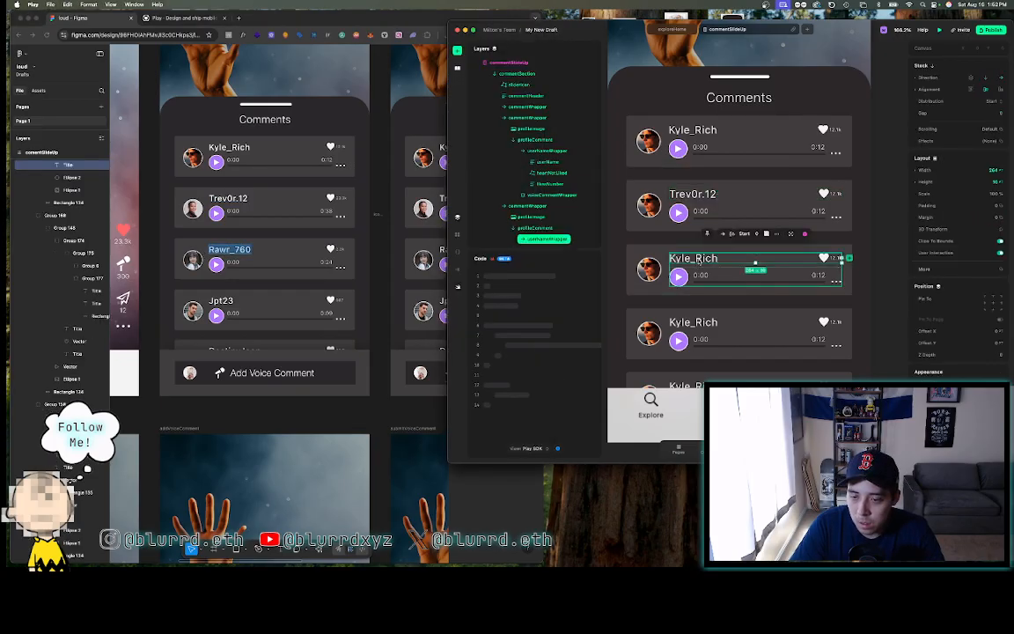
{"action": "double_click", "coordinate": [697, 260]}
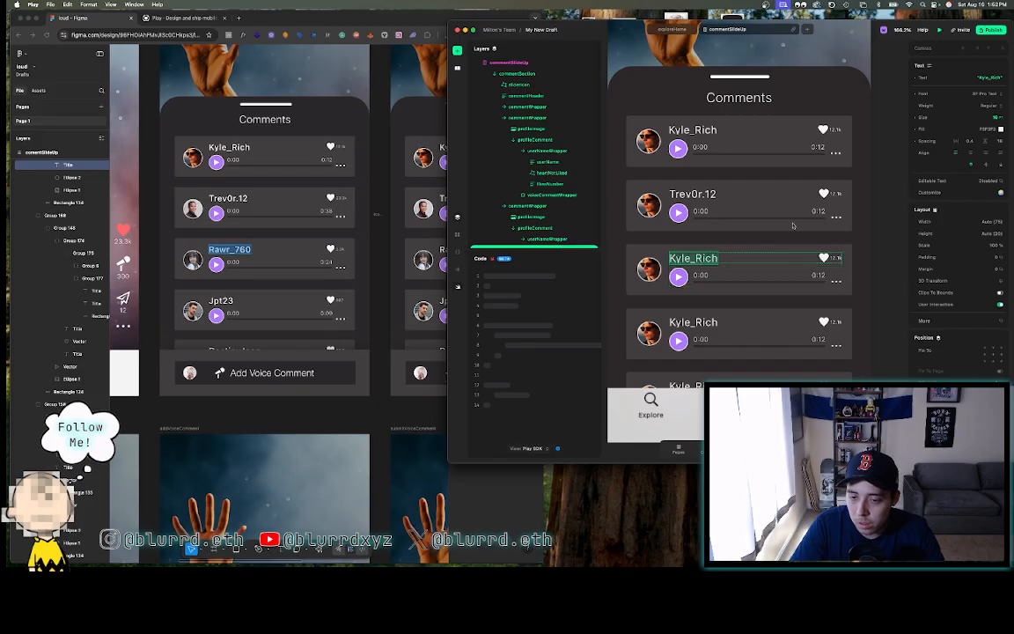
{"action": "left_click", "coordinate": [981, 78]}
{"action": "type", "text": "Rawr_760"}
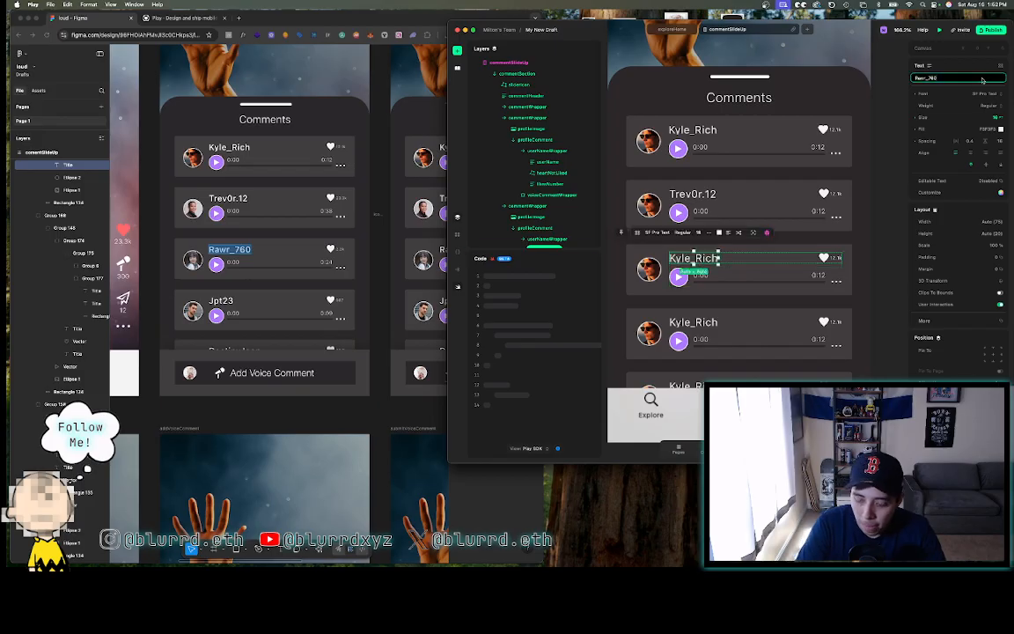
{"action": "key", "text": "Return"}
- Rename the fourth comment row's username to Jpt23
{"action": "left_click", "coordinate": [220, 300]}
{"action": "double_click", "coordinate": [220, 300]}
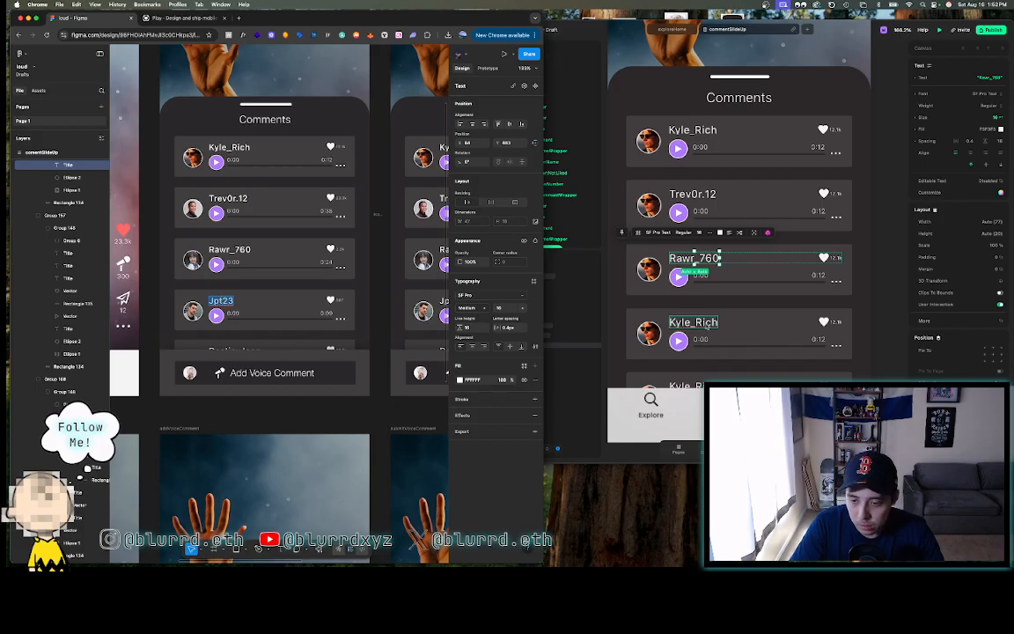
{"action": "left_click", "coordinate": [754, 327]}
{"action": "left_click", "coordinate": [704, 326]}
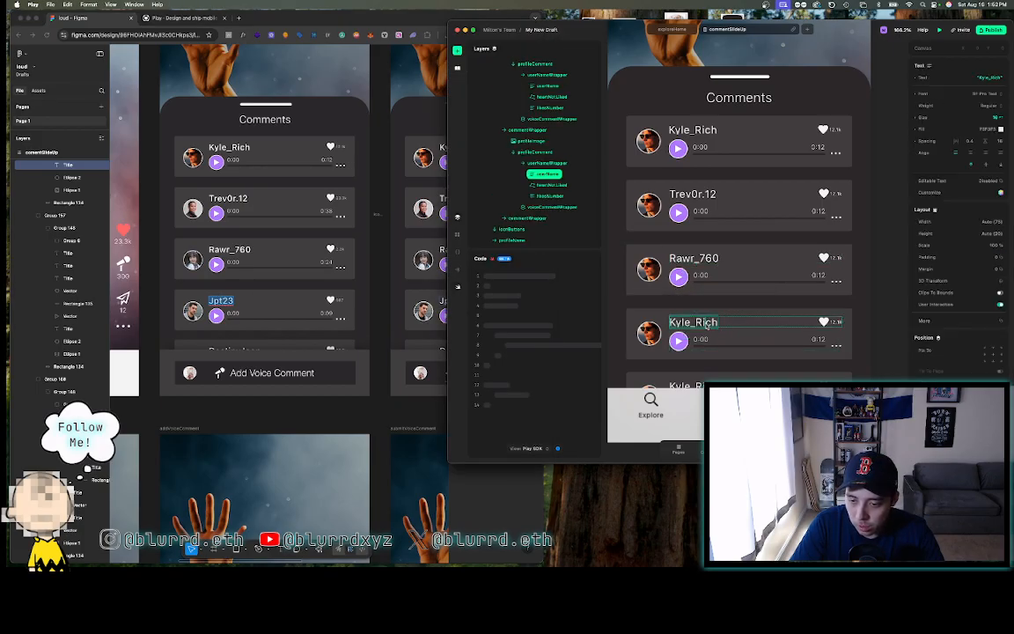
{"action": "left_click", "coordinate": [992, 78]}
{"action": "type", "text": "Jpt23"}
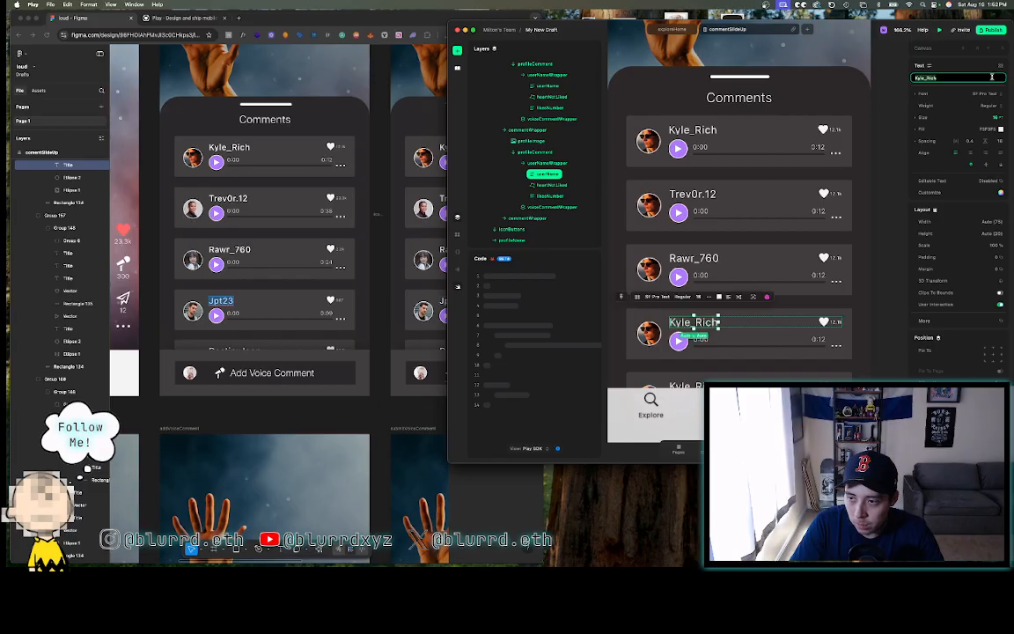
{"action": "key", "text": "Return"}
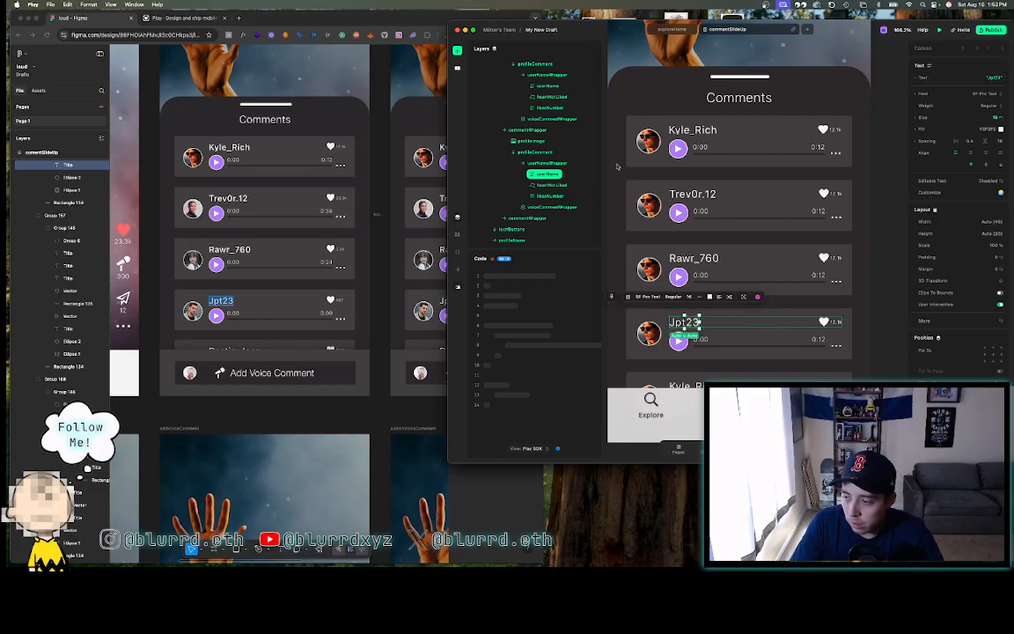
- Replace the fifth comment row's username with the fifth commenter's name copied from Figma
{"action": "left_click", "coordinate": [250, 349]}
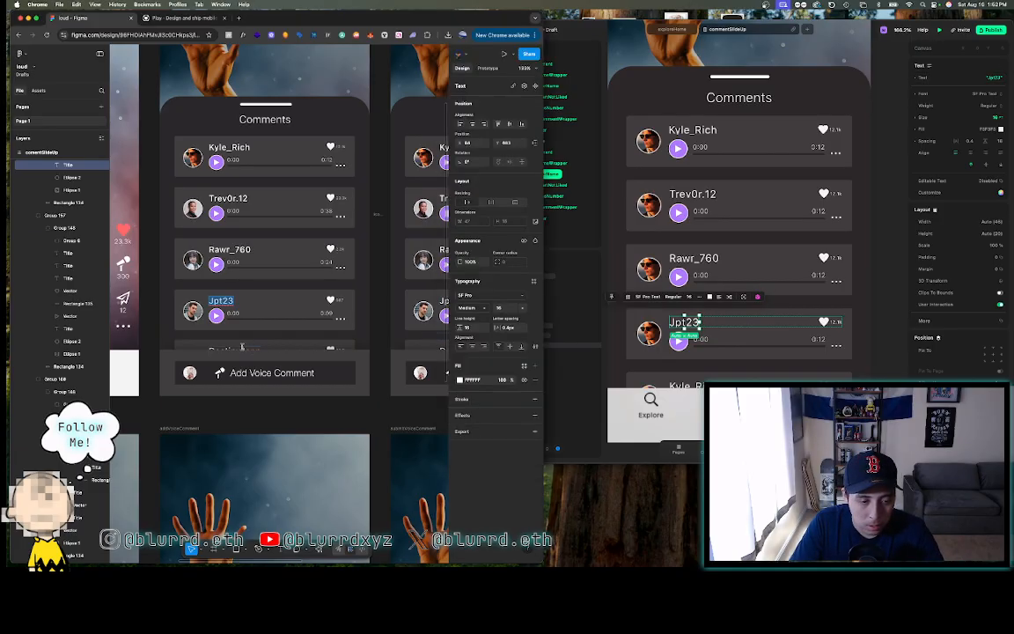
{"action": "left_click", "coordinate": [242, 348]}
{"action": "key", "text": "super+c"}
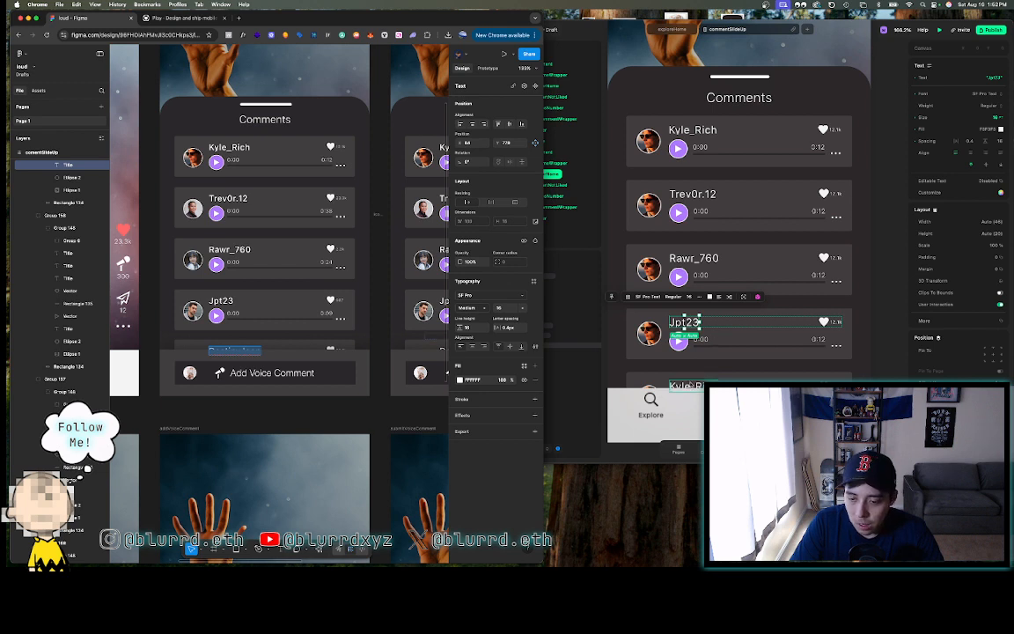
{"action": "left_click", "coordinate": [691, 385]}
{"action": "left_click", "coordinate": [691, 384]}
{"action": "double_click", "coordinate": [691, 384]}
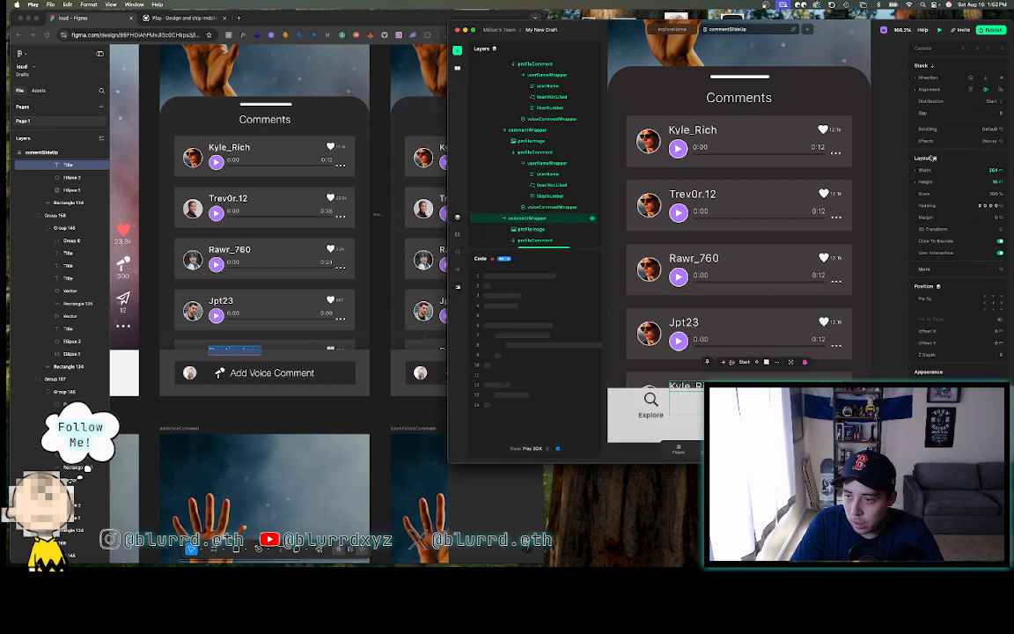
{"action": "double_click", "coordinate": [706, 386]}
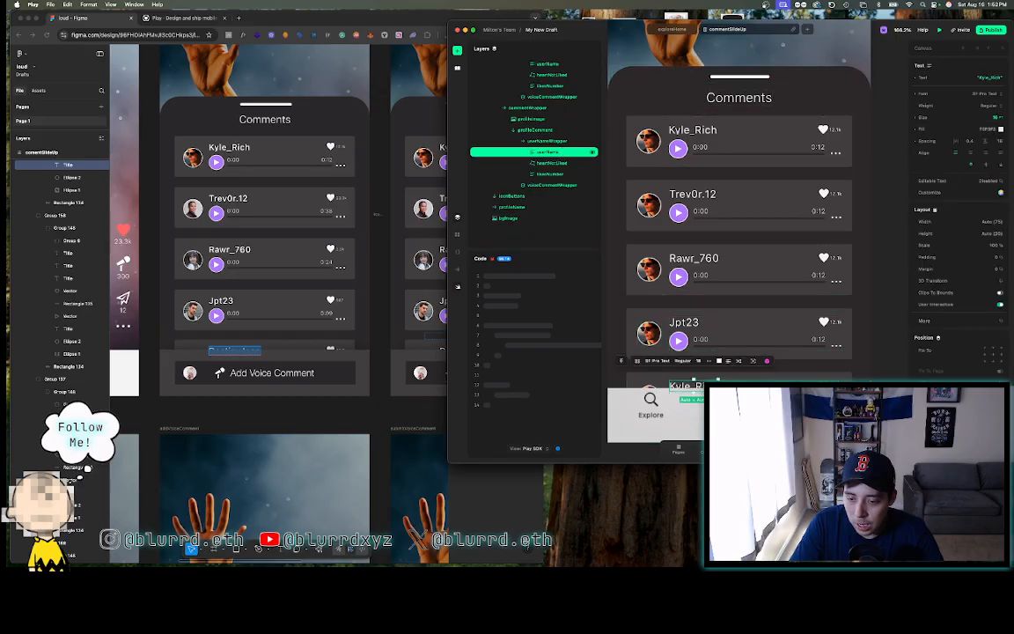
{"action": "left_click", "coordinate": [984, 77]}
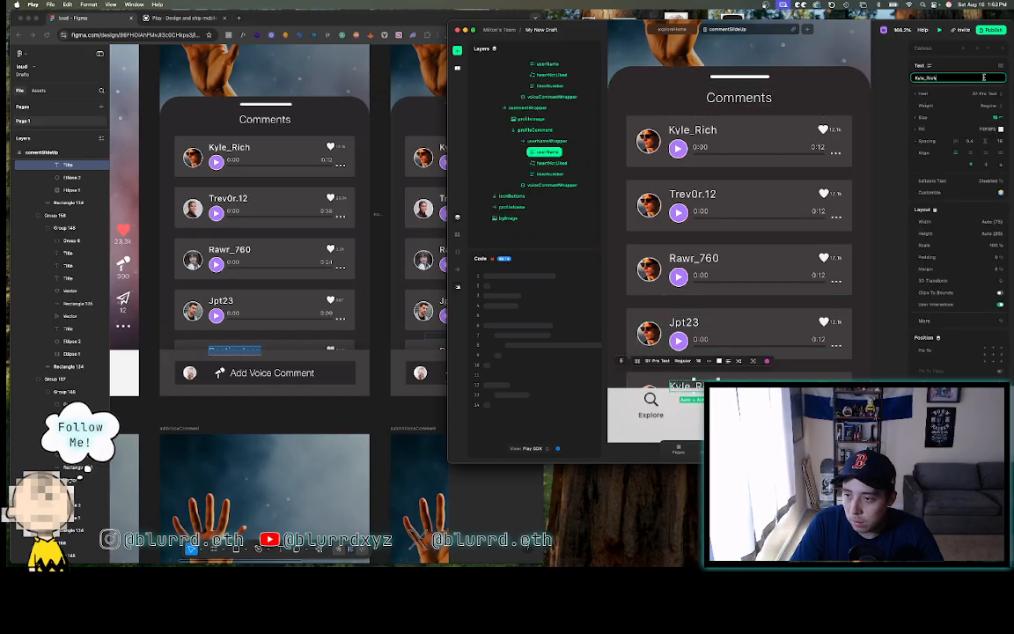
{"action": "key", "text": "super+a"}
{"action": "key", "text": "super+v"}
{"action": "key", "text": "Return"}
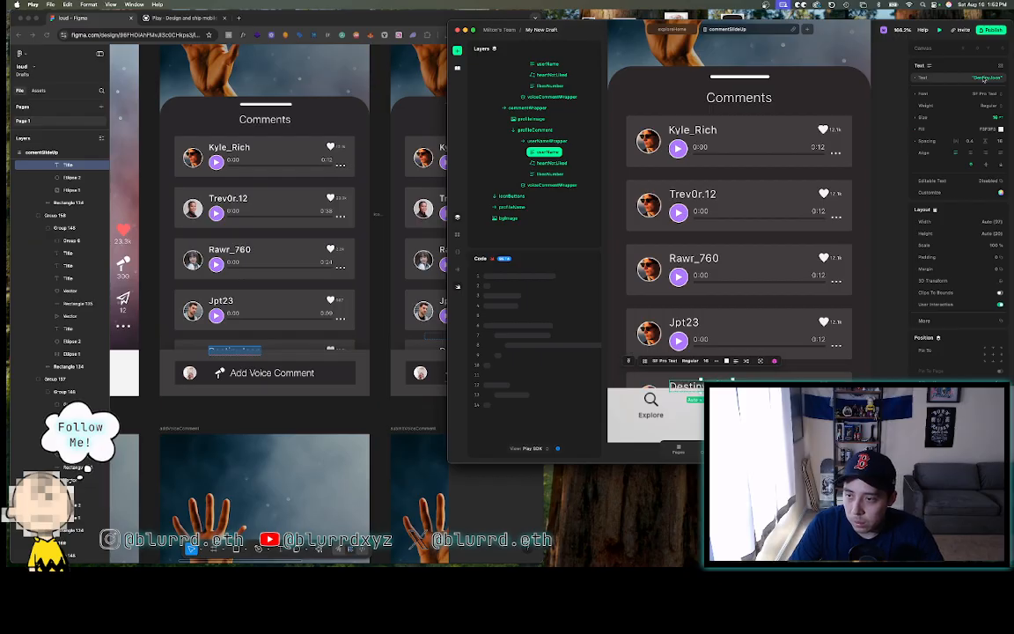
{"action": "left_click", "coordinate": [885, 194]}
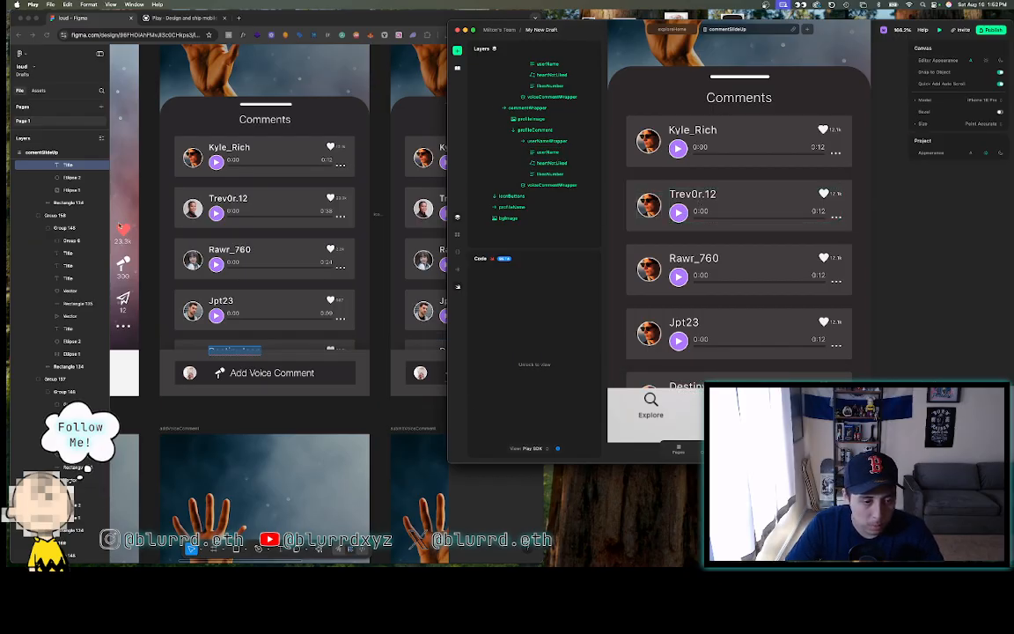
{"action": "left_click", "coordinate": [429, 134]}
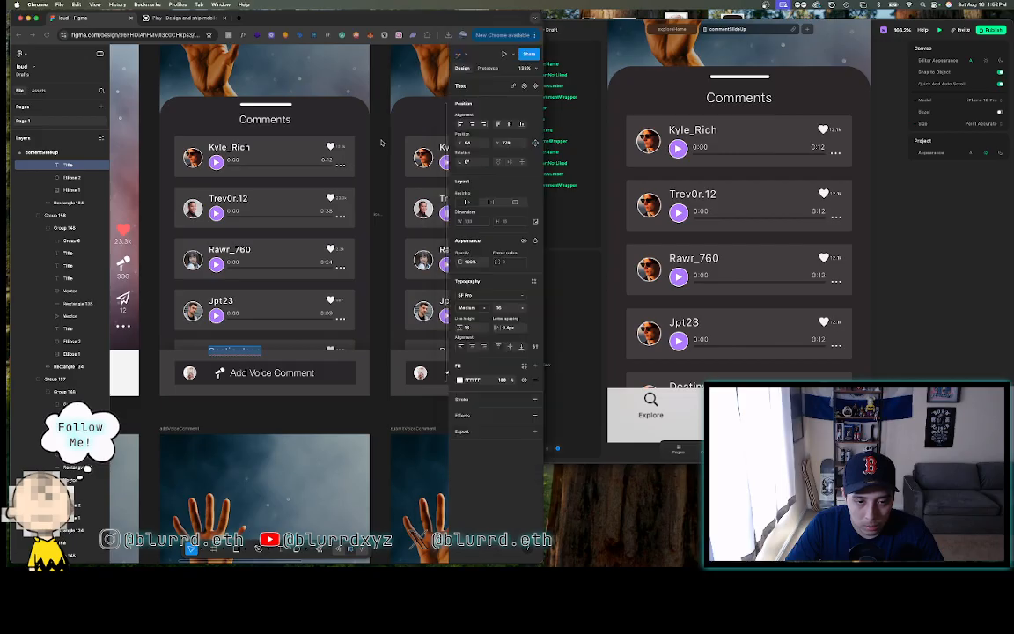
- Export Trev0r.12's Ellipse 1 avatar from Figma as a 1.5x PNG
{"action": "left_click", "coordinate": [377, 229]}
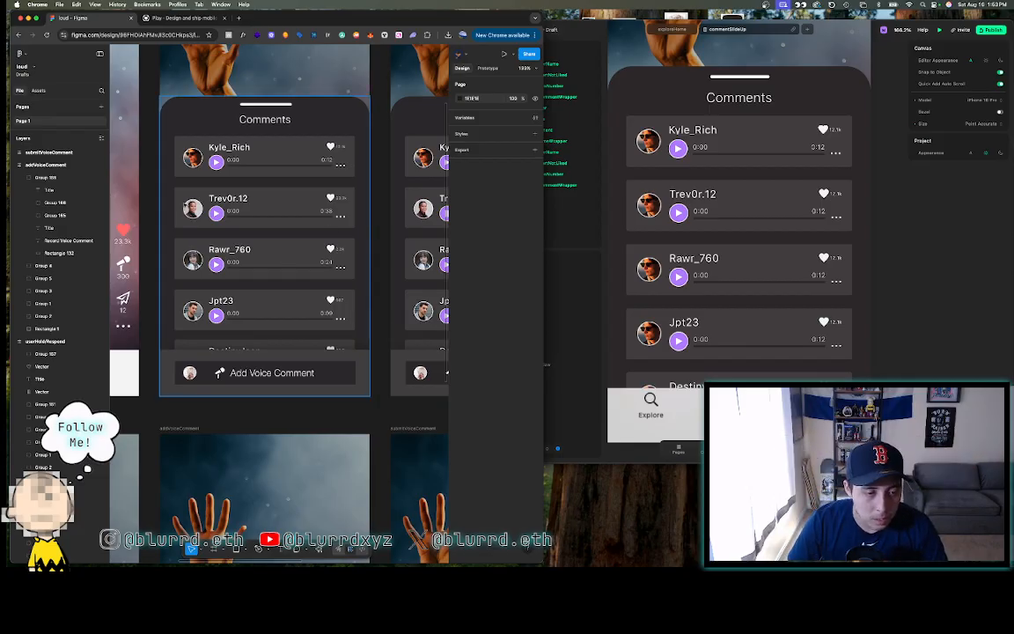
{"action": "left_click", "coordinate": [191, 209]}
{"action": "double_click", "coordinate": [192, 209]}
{"action": "double_click", "coordinate": [192, 209]}
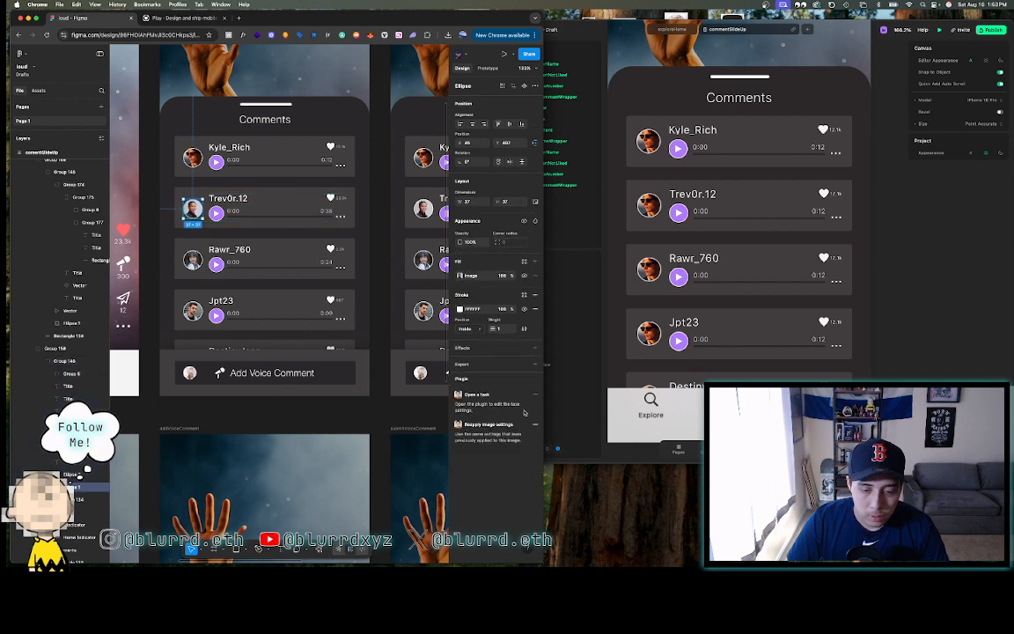
{"action": "left_click", "coordinate": [468, 364]}
{"action": "left_click", "coordinate": [480, 380]}
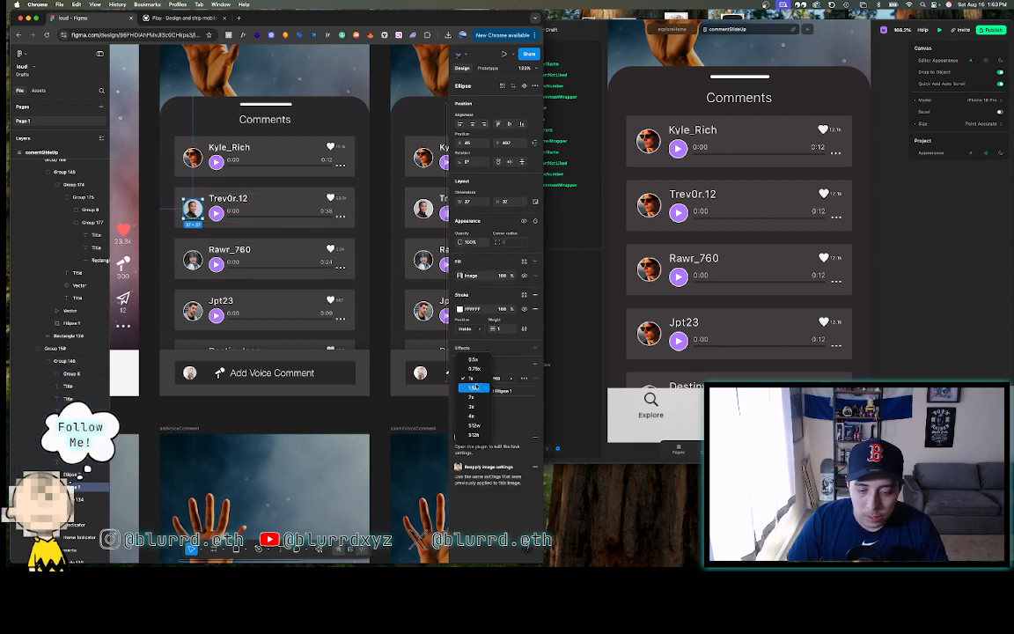
{"action": "left_click", "coordinate": [467, 393]}
{"action": "left_click", "coordinate": [494, 391]}
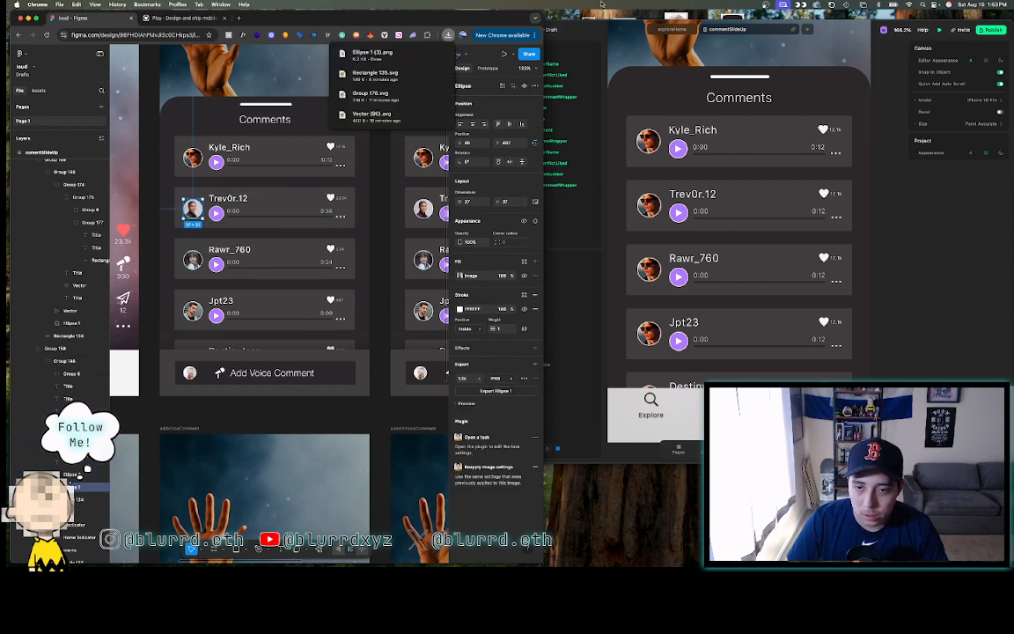
{"action": "left_click", "coordinate": [650, 204]}
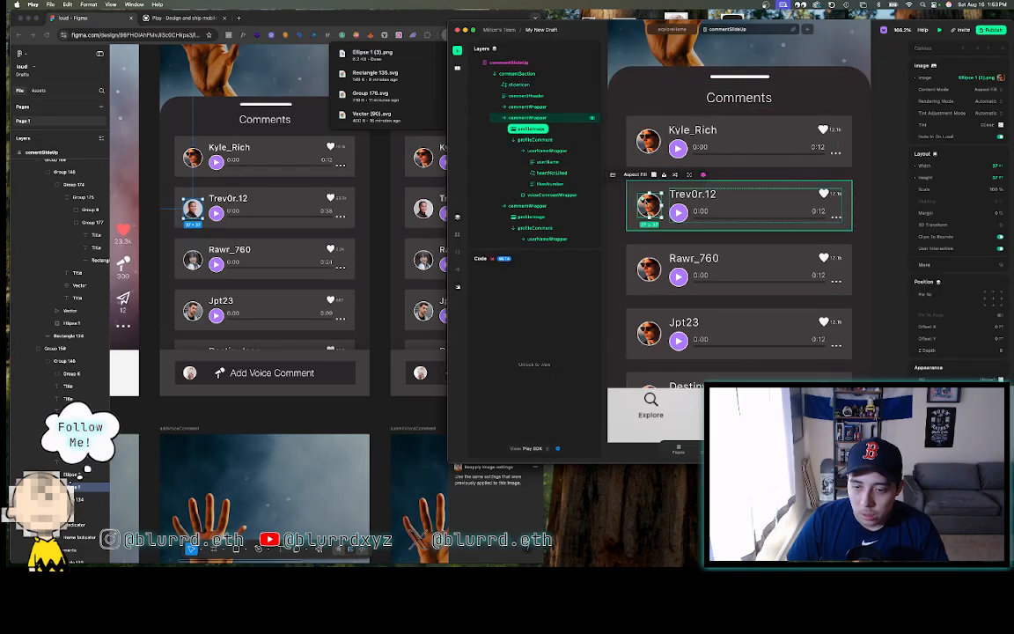
- Upload the exported Trev0r.12 avatar PNG into Play's photo assets for the second avatar
{"action": "left_click", "coordinate": [996, 79]}
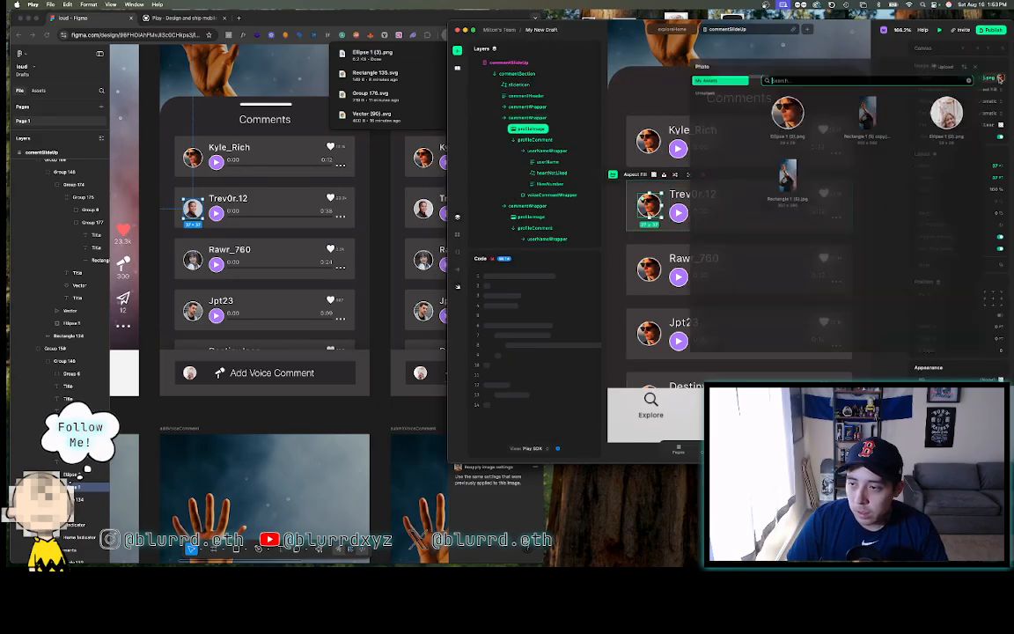
{"action": "left_click", "coordinate": [945, 67]}
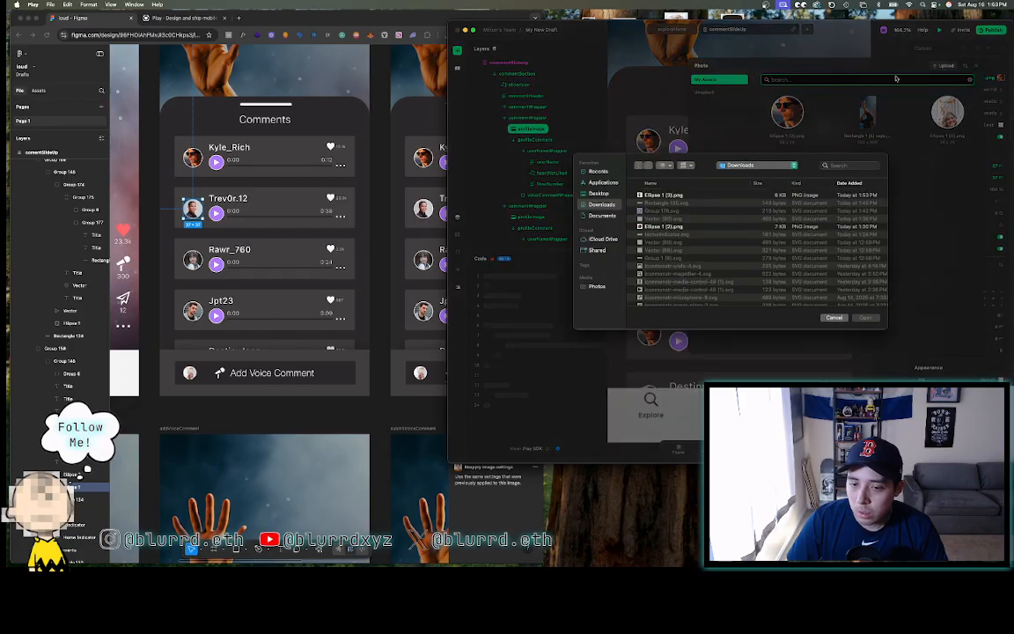
{"action": "left_click", "coordinate": [669, 195]}
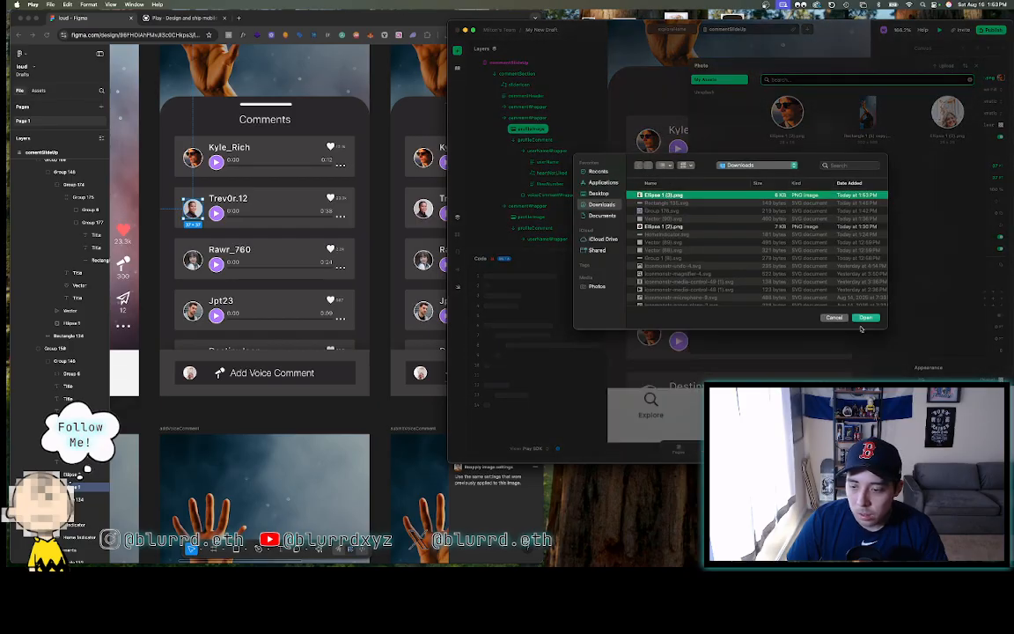
{"action": "key", "text": "Return"}
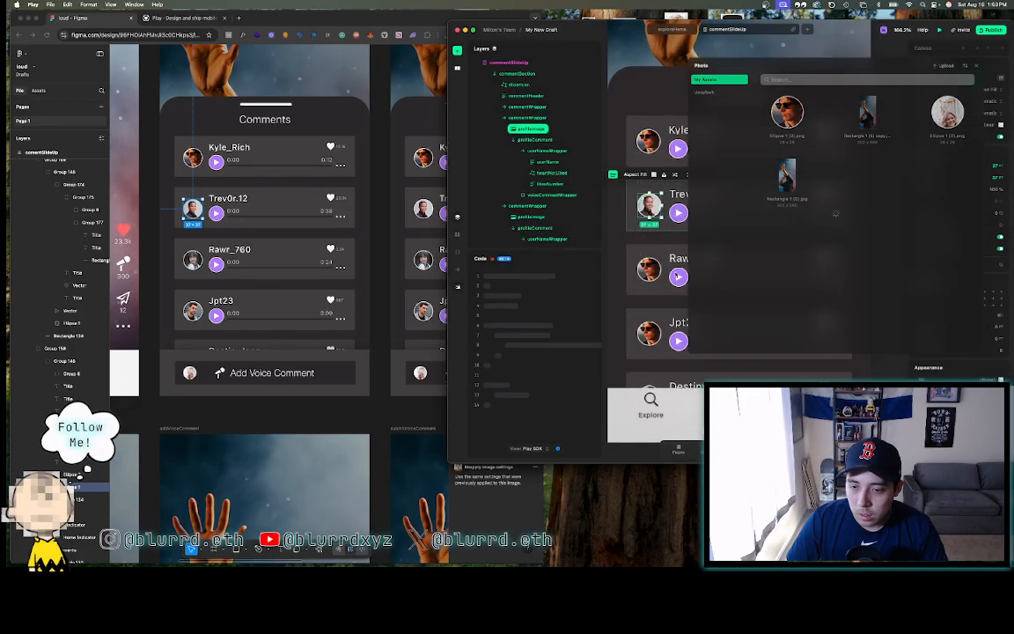
- Export the third comment's avatar circle from Figma as a 1.5x PNG
{"action": "left_click", "coordinate": [650, 270]}
{"action": "double_click", "coordinate": [650, 268]}
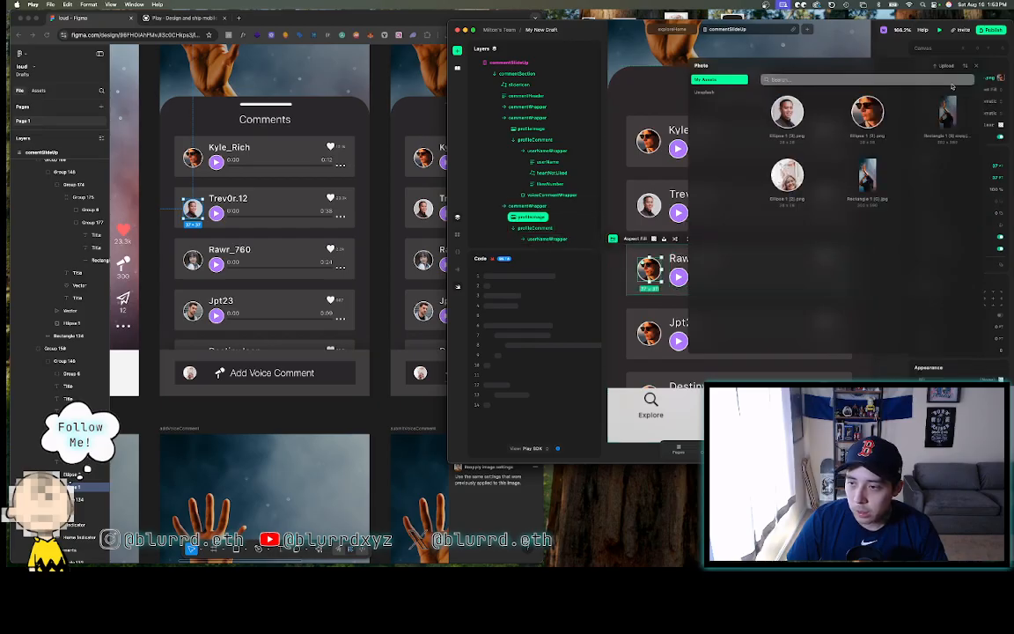
{"action": "left_click", "coordinate": [357, 89]}
{"action": "left_click", "coordinate": [193, 262]}
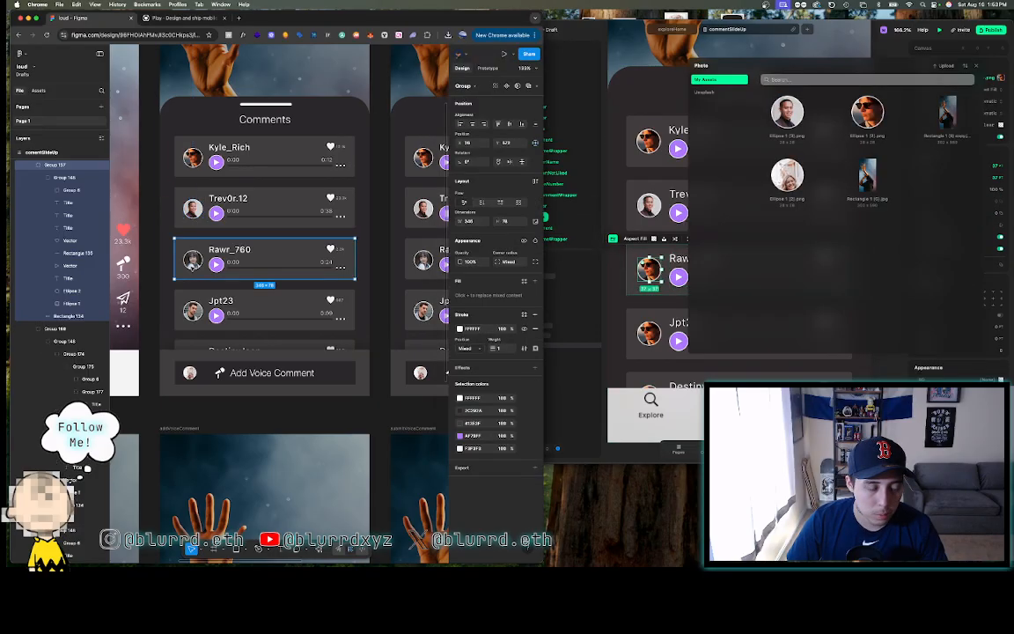
{"action": "double_click", "coordinate": [192, 262]}
{"action": "key", "text": "Escape"}
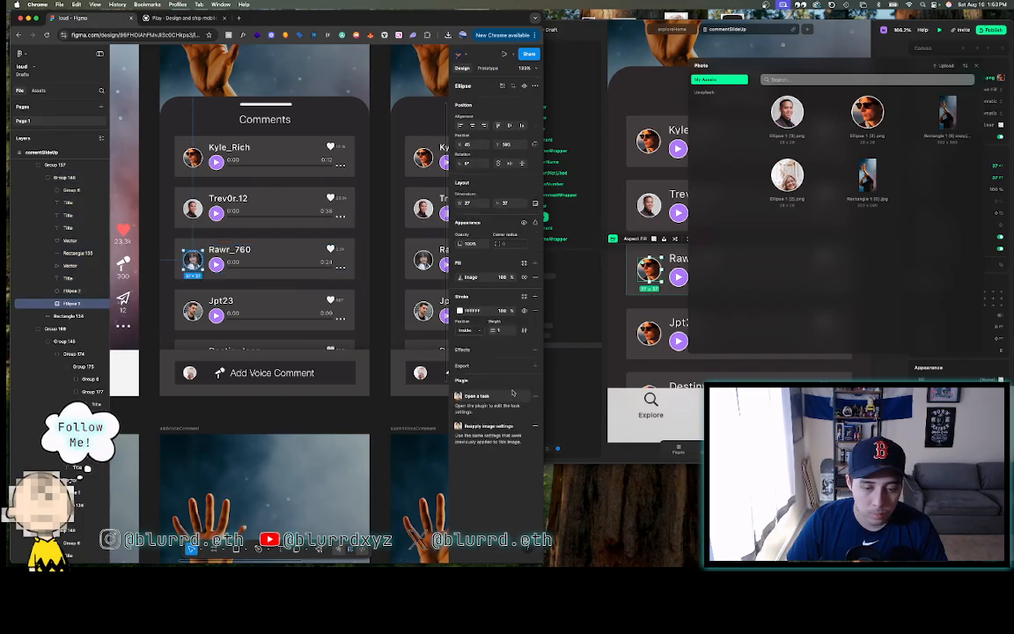
{"action": "left_click", "coordinate": [484, 381]}
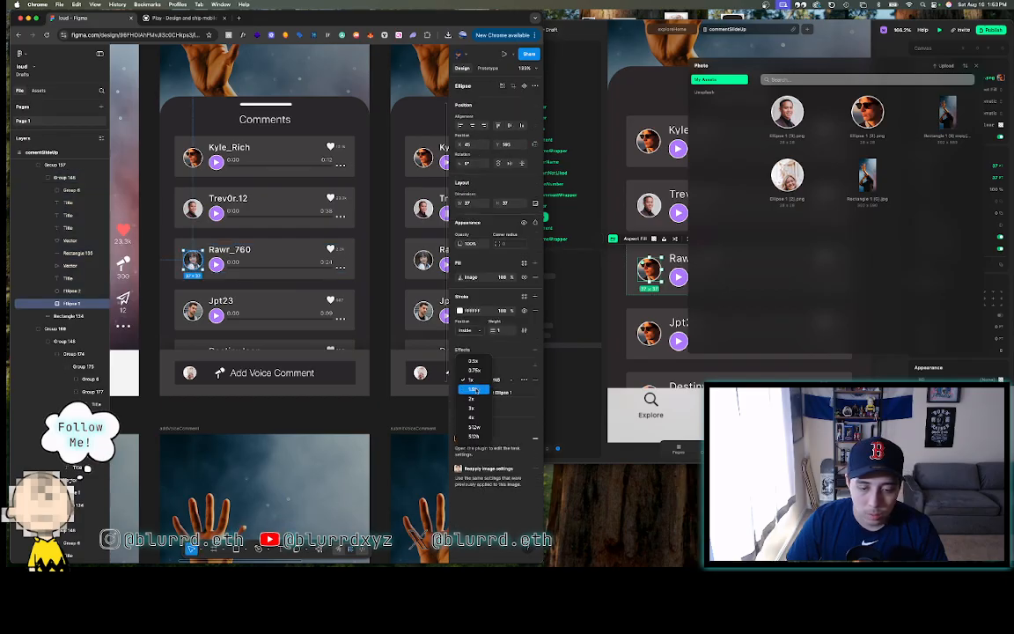
{"action": "left_click", "coordinate": [482, 392]}
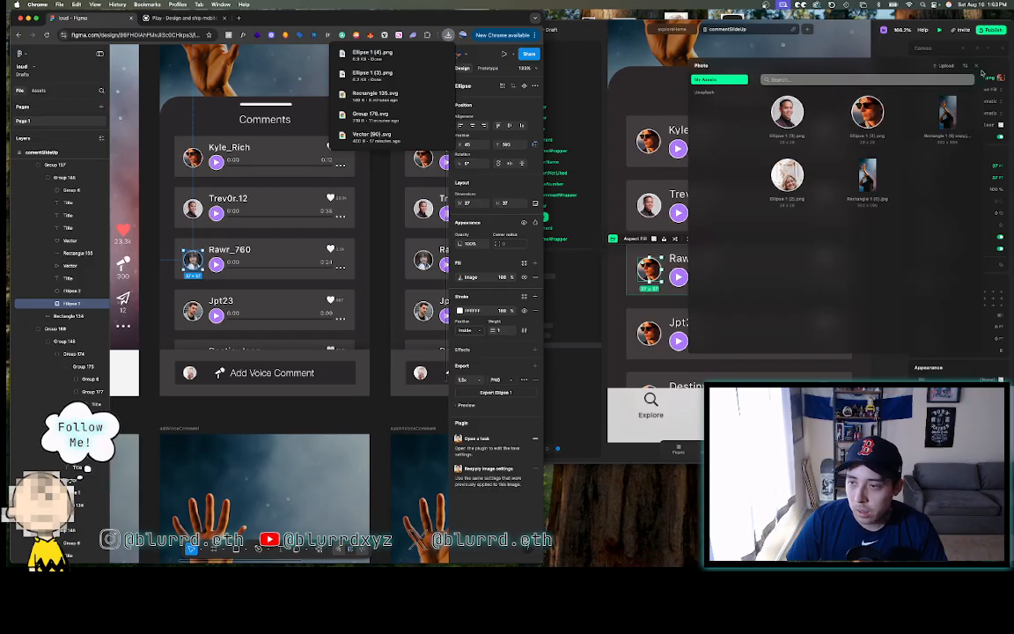
{"action": "left_click", "coordinate": [945, 66]}
- Upload that exported avatar and apply it to the third comment row's image in Play
{"action": "left_click_drag", "start_coordinate": [362, 53], "coordinate": [773, 191]}
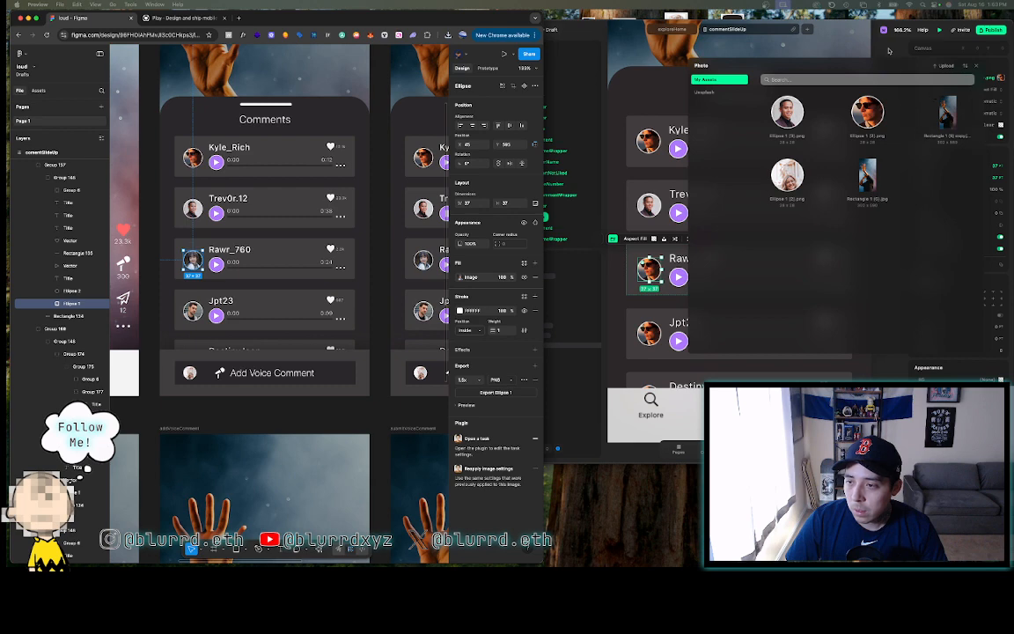
{"action": "left_click", "coordinate": [944, 66]}
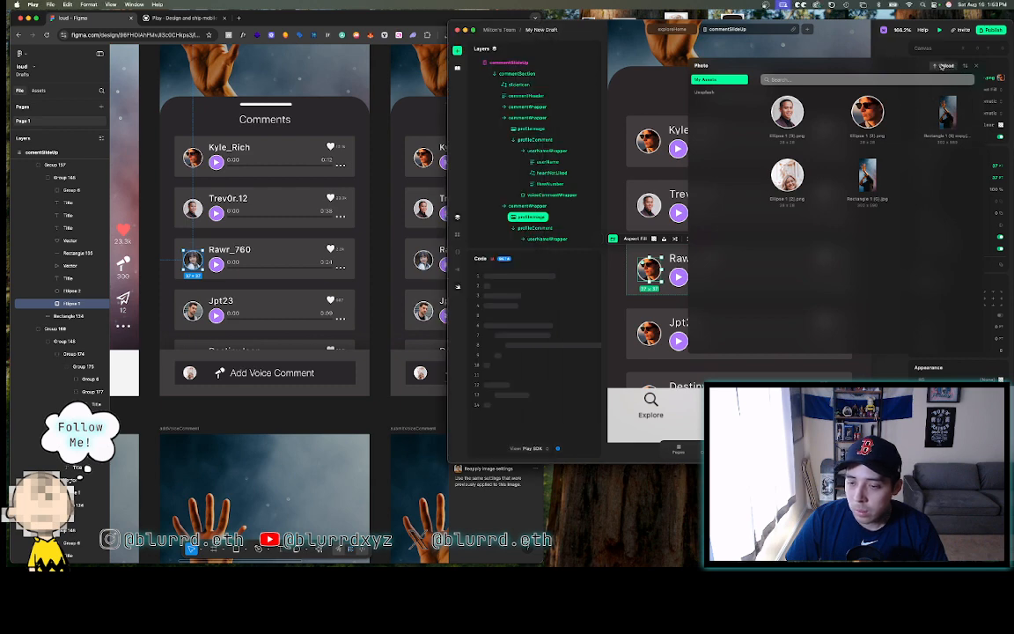
{"action": "left_click", "coordinate": [944, 66]}
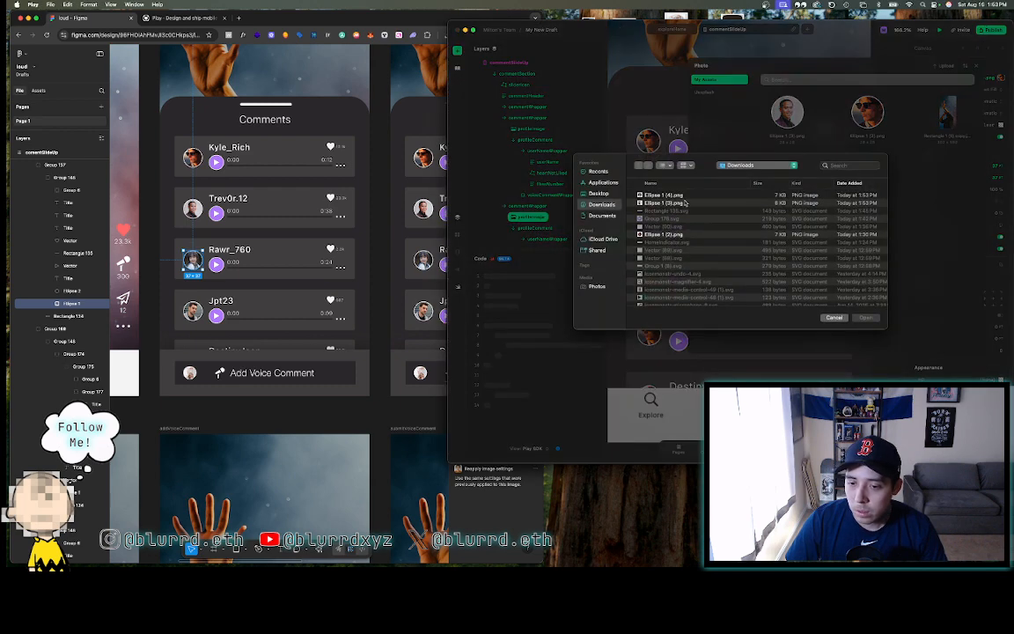
{"action": "left_click", "coordinate": [865, 317]}
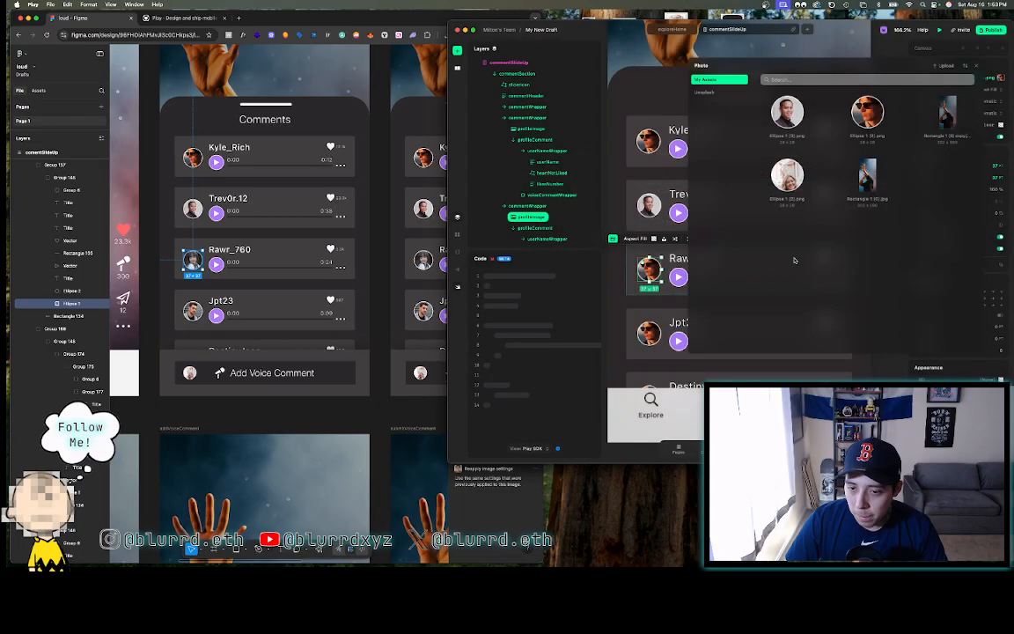
{"action": "double_click", "coordinate": [650, 337]}
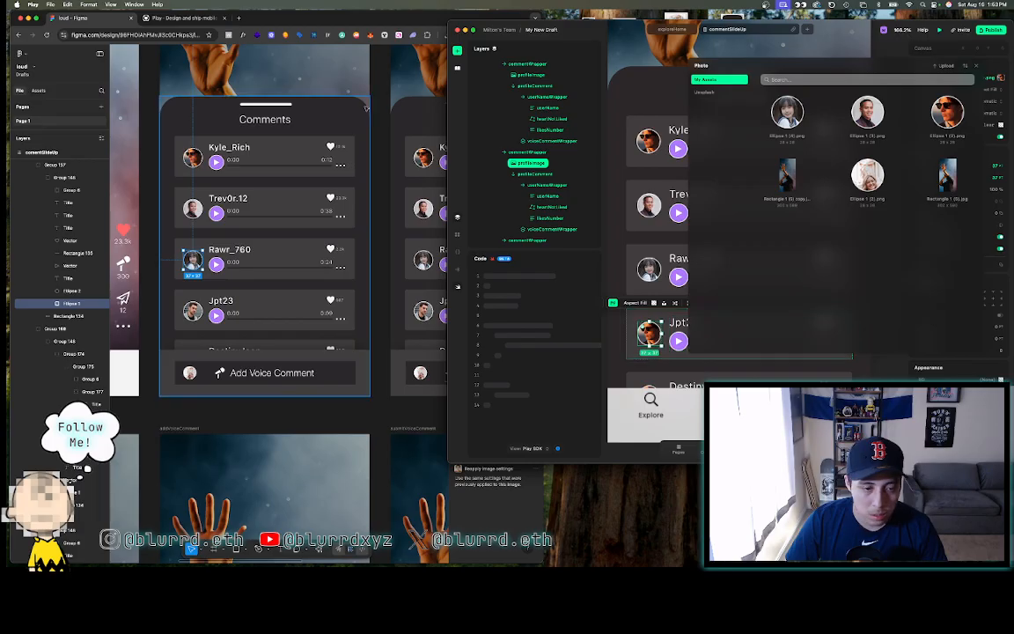
- Export the fourth commenter's avatar at 1.5x and upload Ellipse 1 (5).png into Play
{"action": "double_click", "coordinate": [193, 312]}
{"action": "double_click", "coordinate": [194, 312]}
{"action": "double_click", "coordinate": [193, 311]}
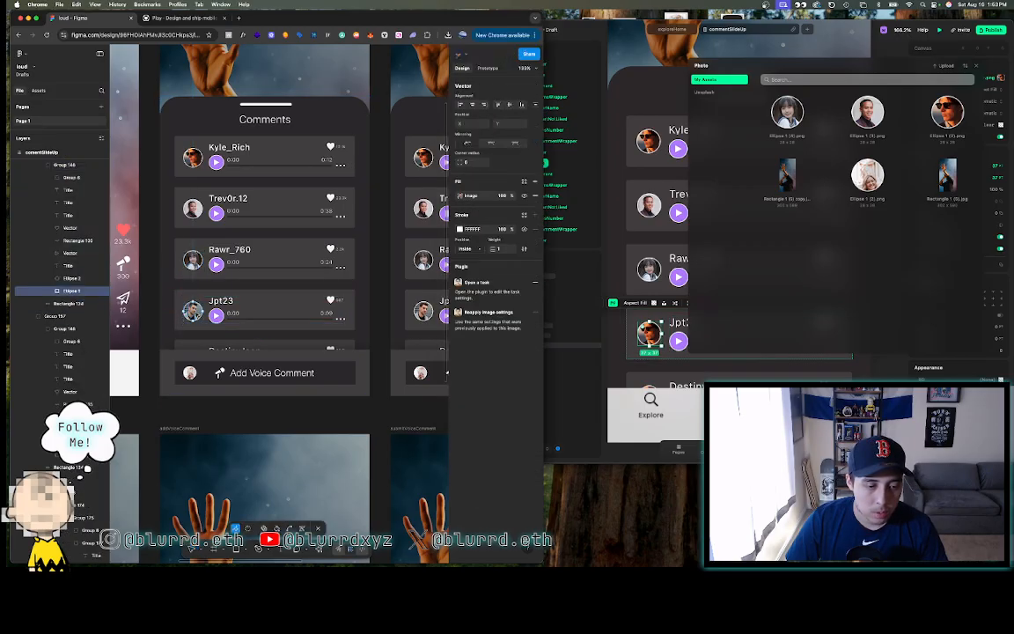
{"action": "key", "text": "Escape"}
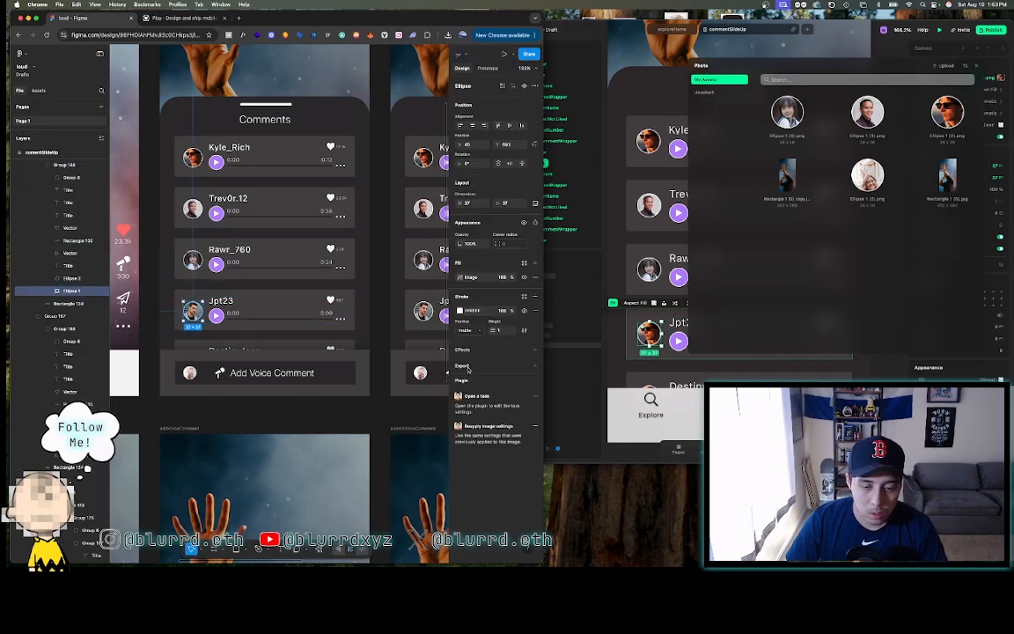
{"action": "left_click", "coordinate": [478, 380]}
{"action": "left_click", "coordinate": [487, 393]}
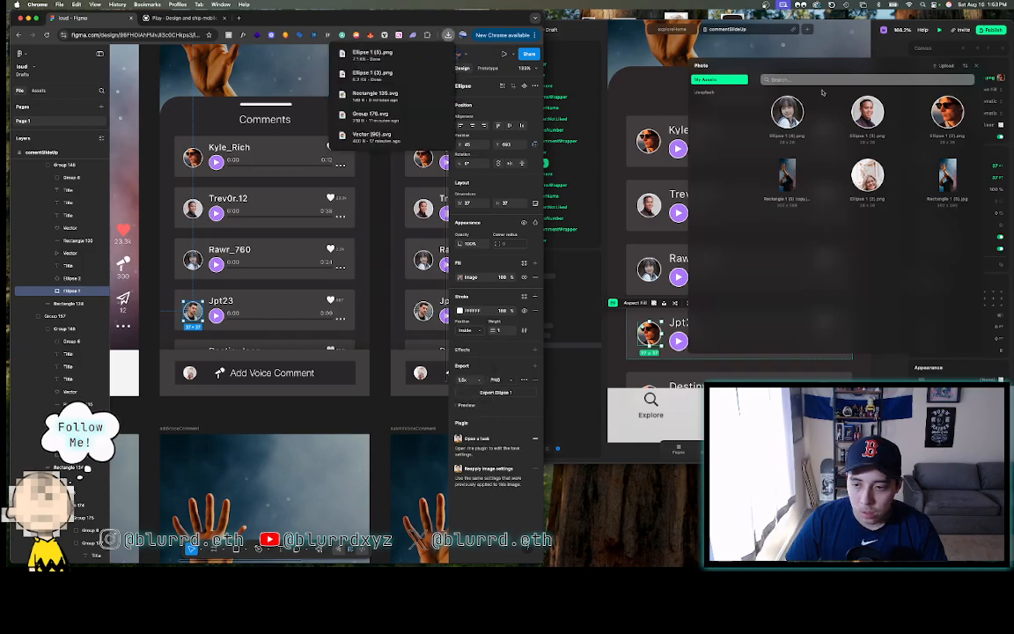
{"action": "left_click", "coordinate": [947, 67]}
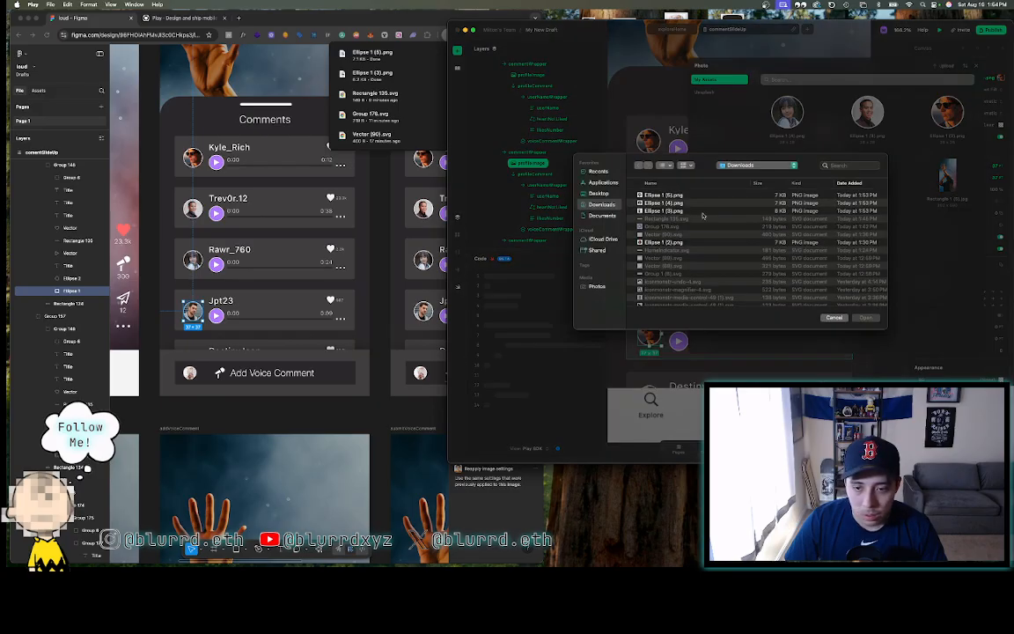
{"action": "left_click", "coordinate": [680, 196]}
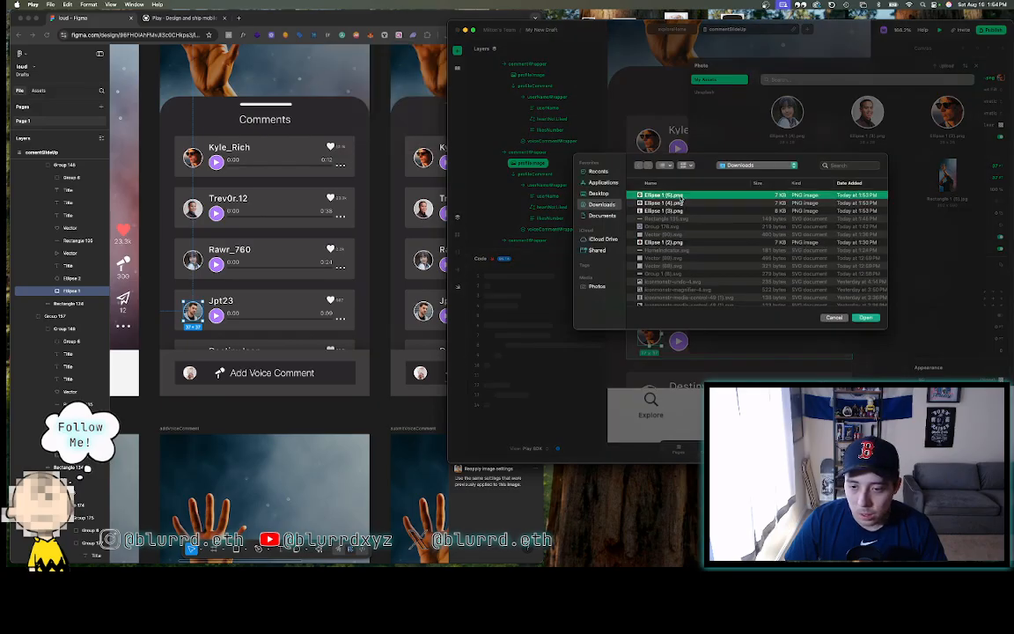
{"action": "left_click", "coordinate": [865, 317]}
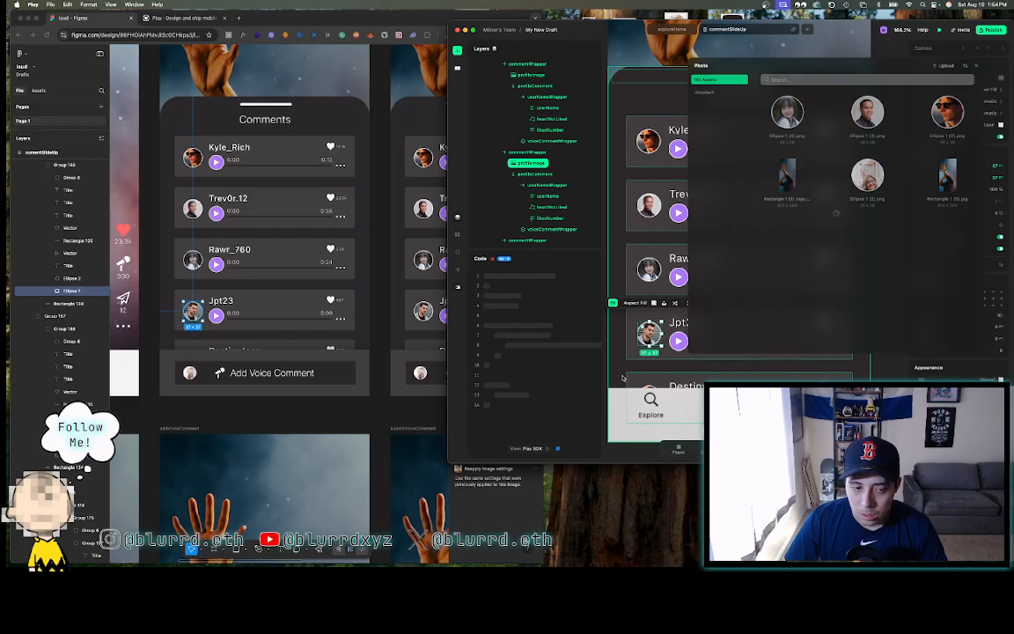
{"action": "left_click", "coordinate": [651, 387]}
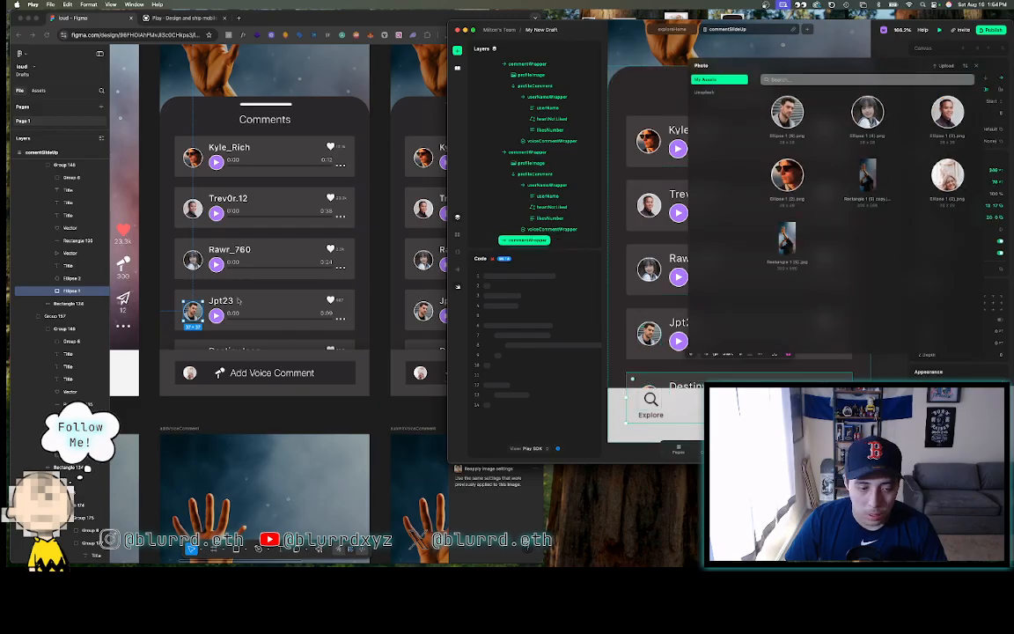
{"action": "left_click", "coordinate": [204, 343]}
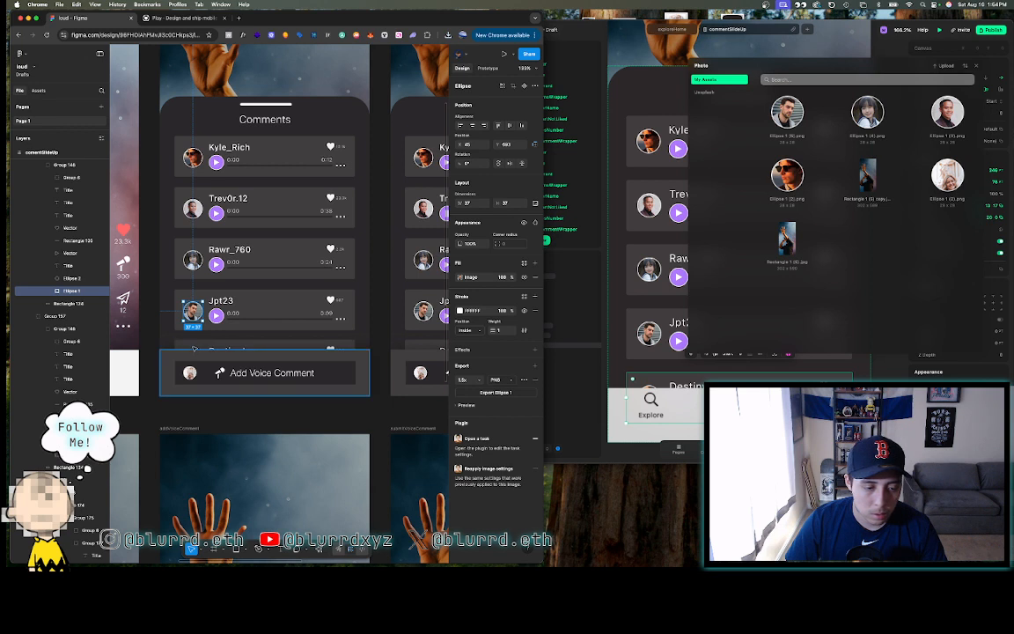
- Export the fifth comment card's avatar circle as a 1.5x PNG
{"action": "left_click", "coordinate": [194, 349]}
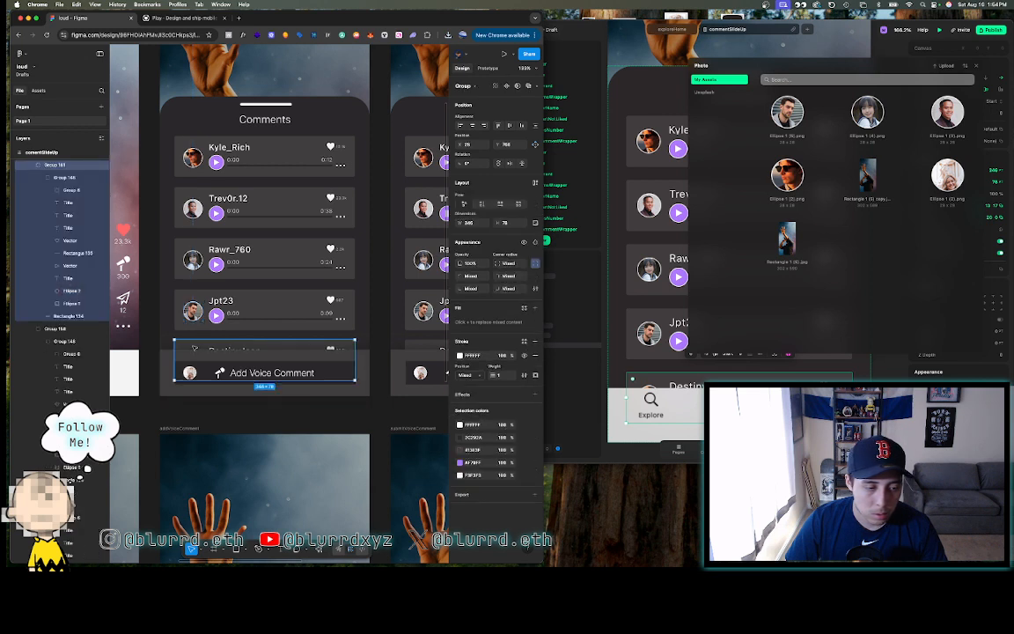
{"action": "left_click", "coordinate": [71, 303]}
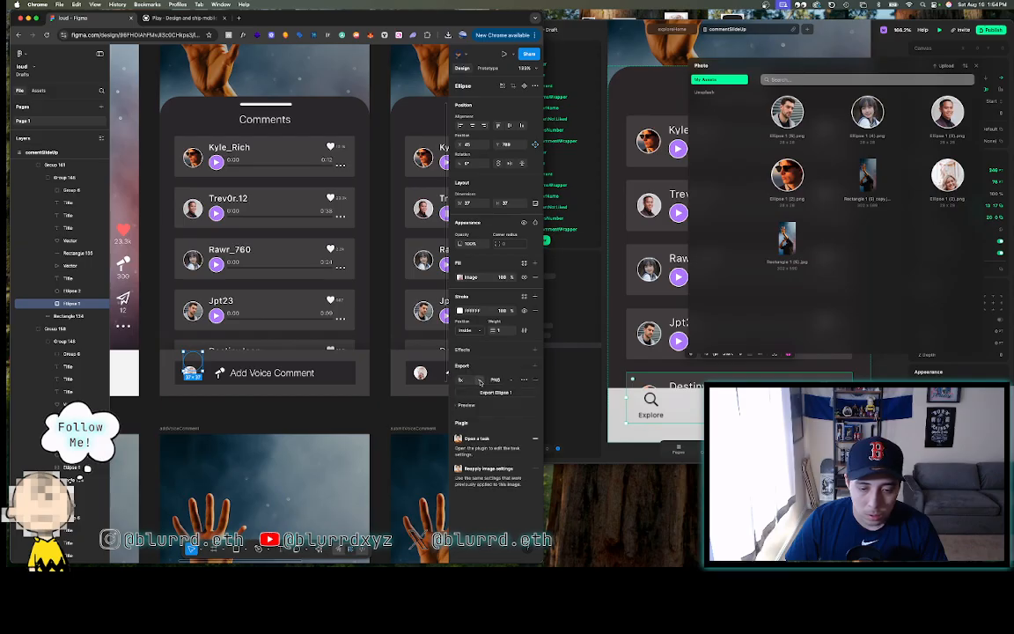
{"action": "left_click", "coordinate": [480, 381]}
{"action": "left_click", "coordinate": [479, 390]}
{"action": "left_click", "coordinate": [468, 405]}
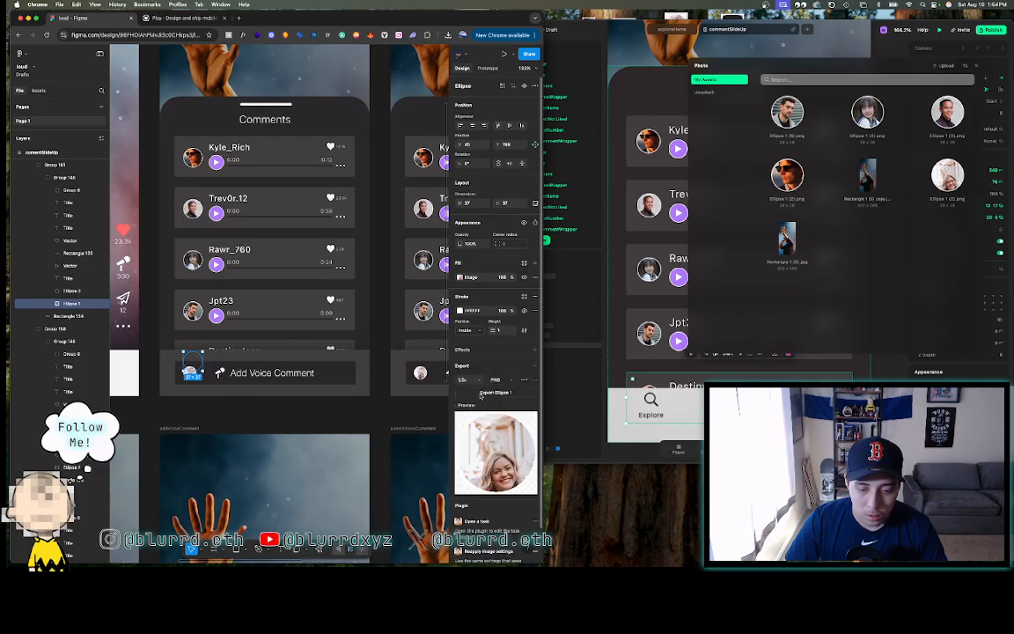
{"action": "left_click", "coordinate": [482, 394]}
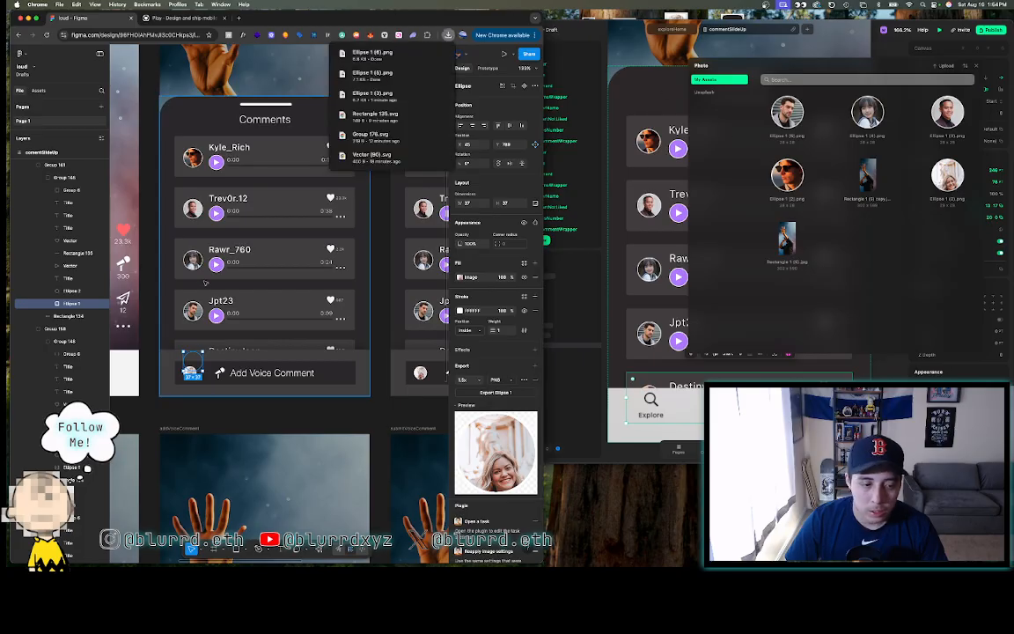
{"action": "left_click", "coordinate": [449, 17]}
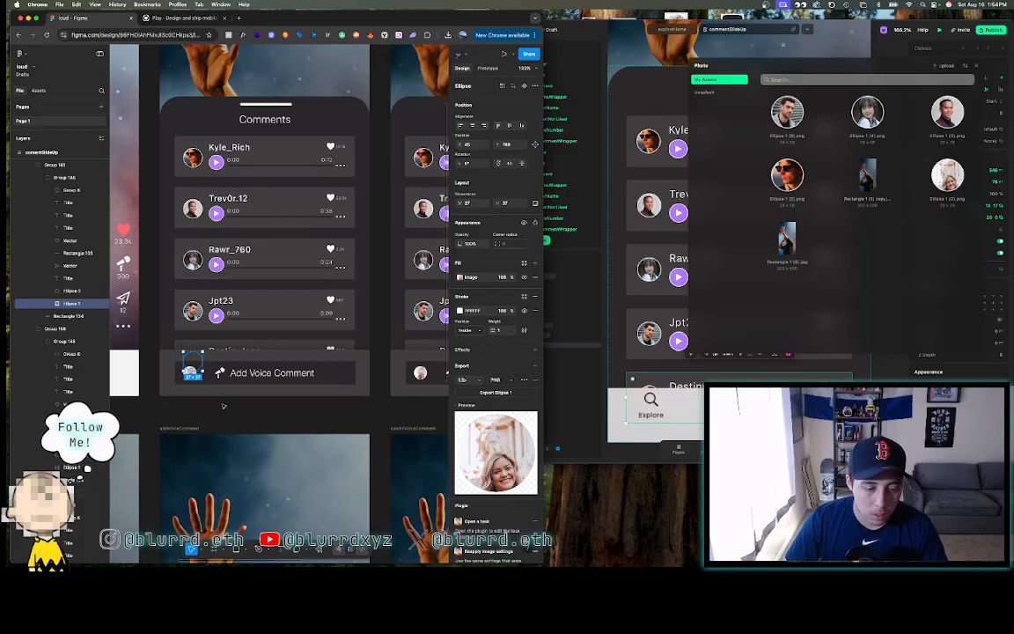
- Fill the Add Voice Comment avatar Ellipse 1 with a random User Profile plugin photo
{"action": "left_click", "coordinate": [321, 549]}
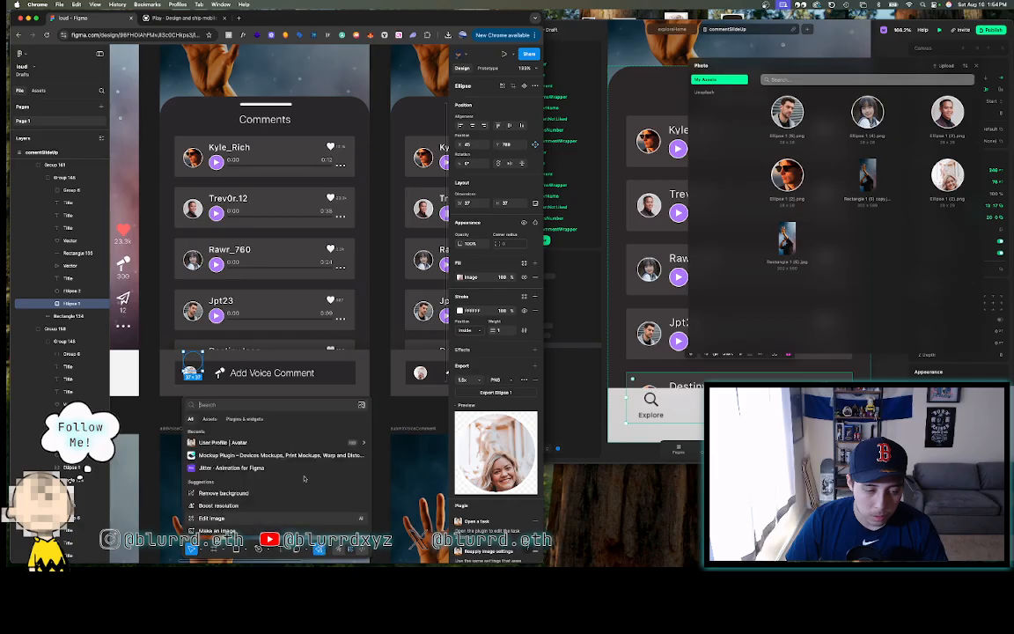
{"action": "left_click", "coordinate": [214, 443]}
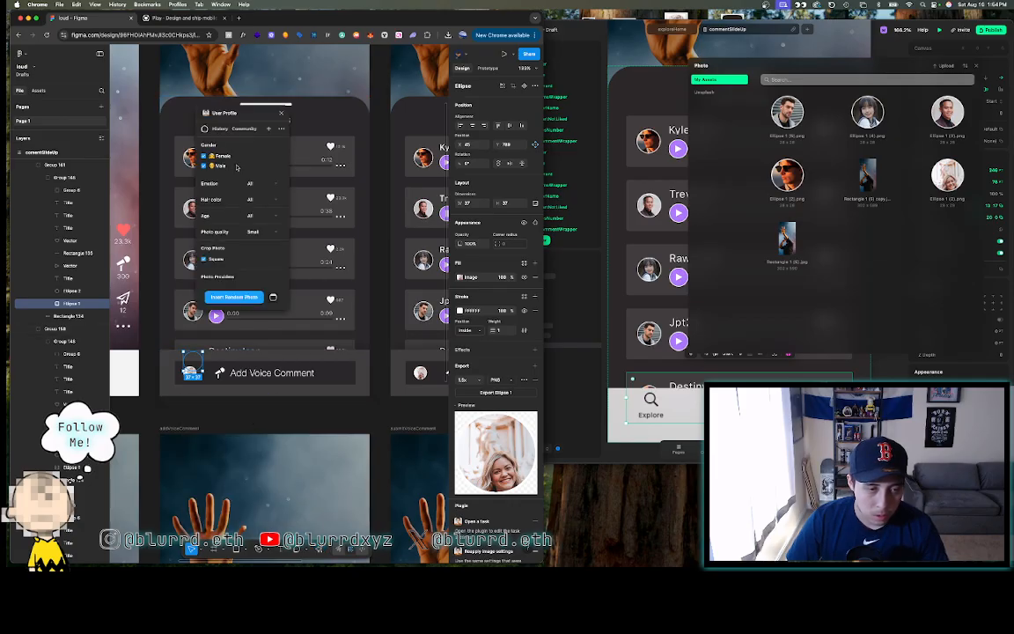
{"action": "left_click", "coordinate": [234, 297]}
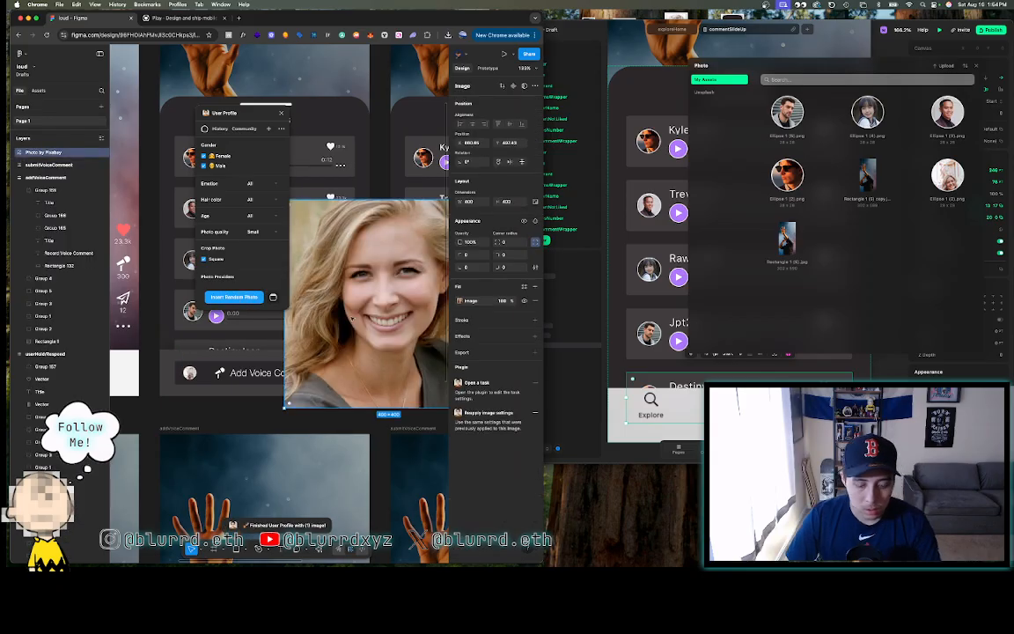
{"action": "key", "text": "Delete"}
{"action": "left_click", "coordinate": [196, 348]}
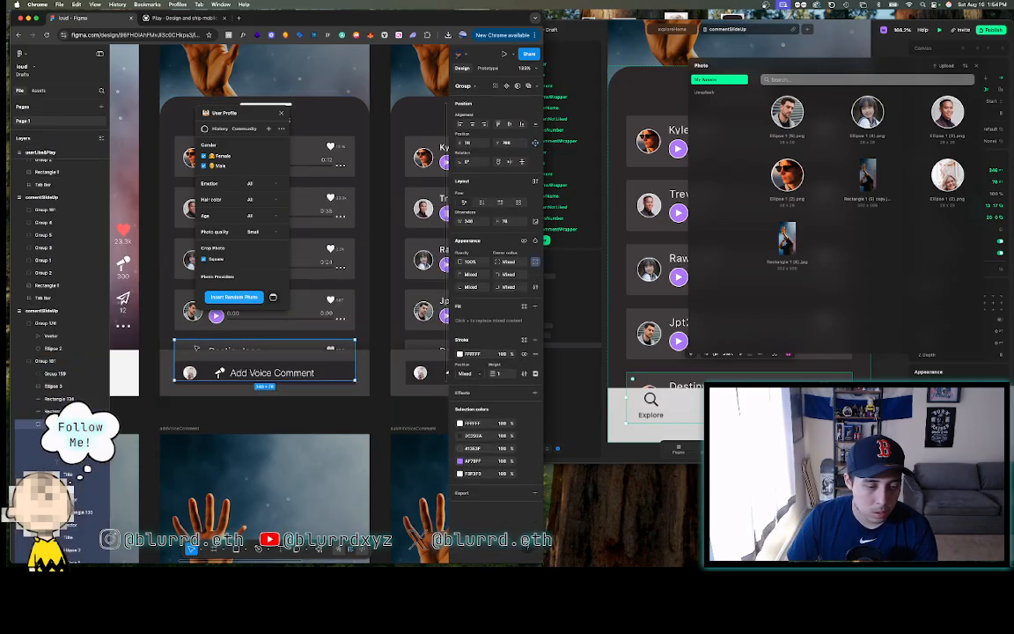
{"action": "double_click", "coordinate": [196, 349]}
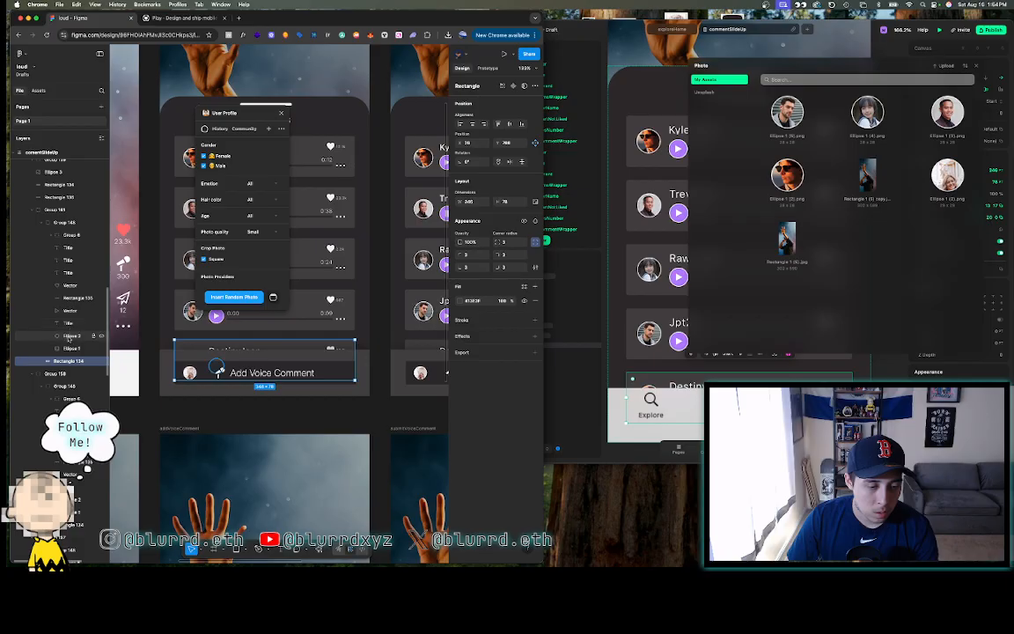
{"action": "left_click", "coordinate": [71, 349]}
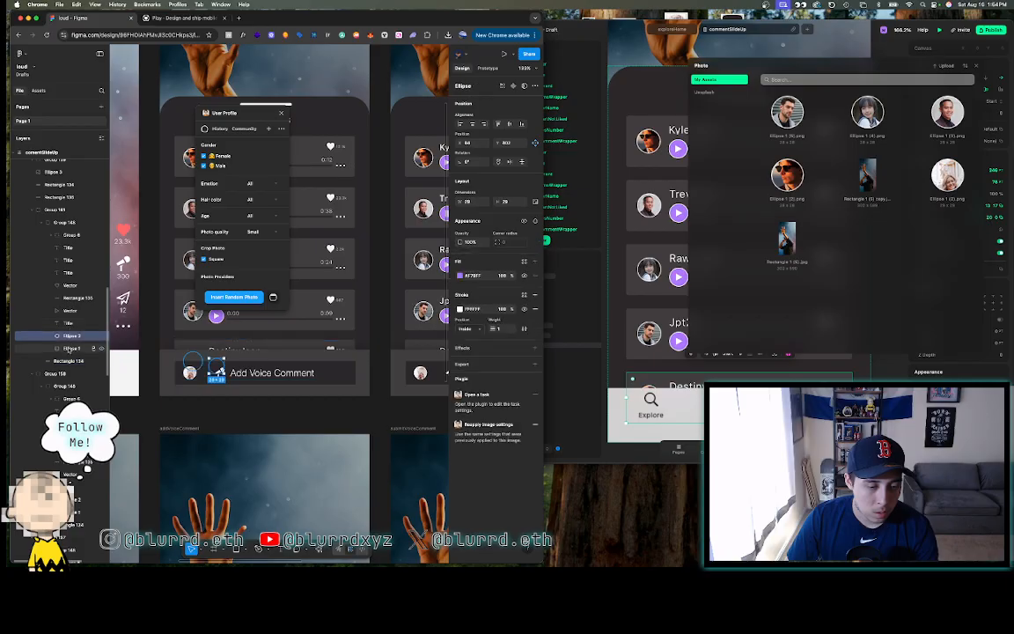
{"action": "left_click", "coordinate": [244, 299]}
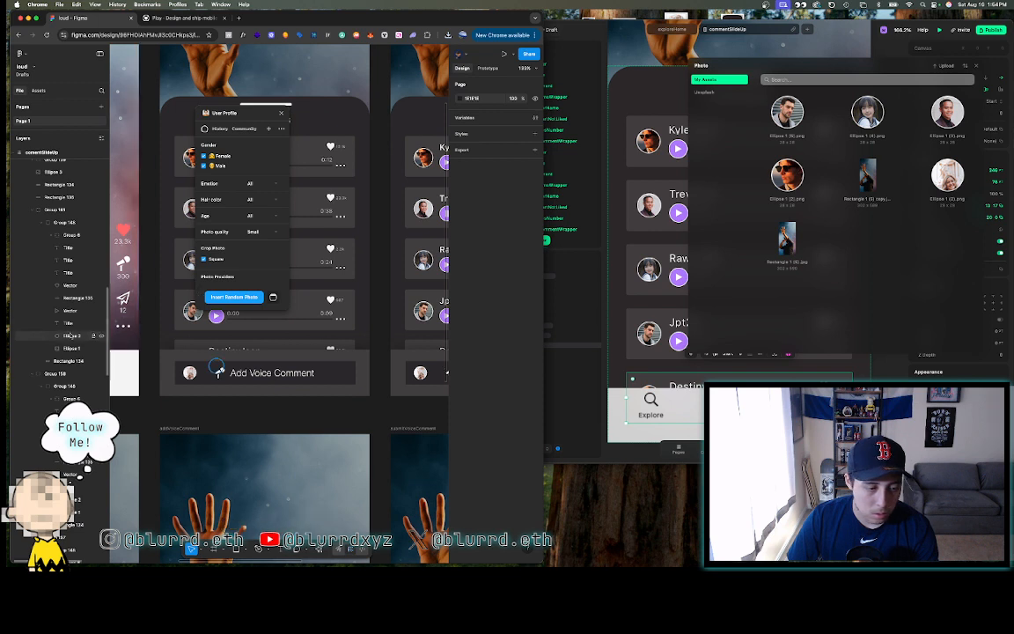
{"action": "left_click", "coordinate": [72, 337]}
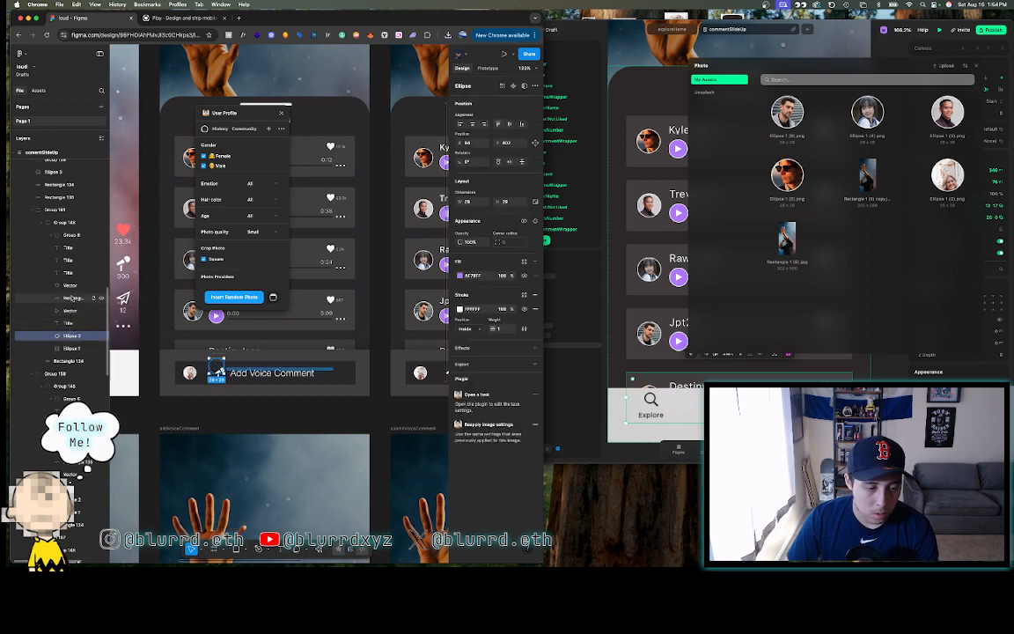
{"action": "left_click", "coordinate": [73, 349]}
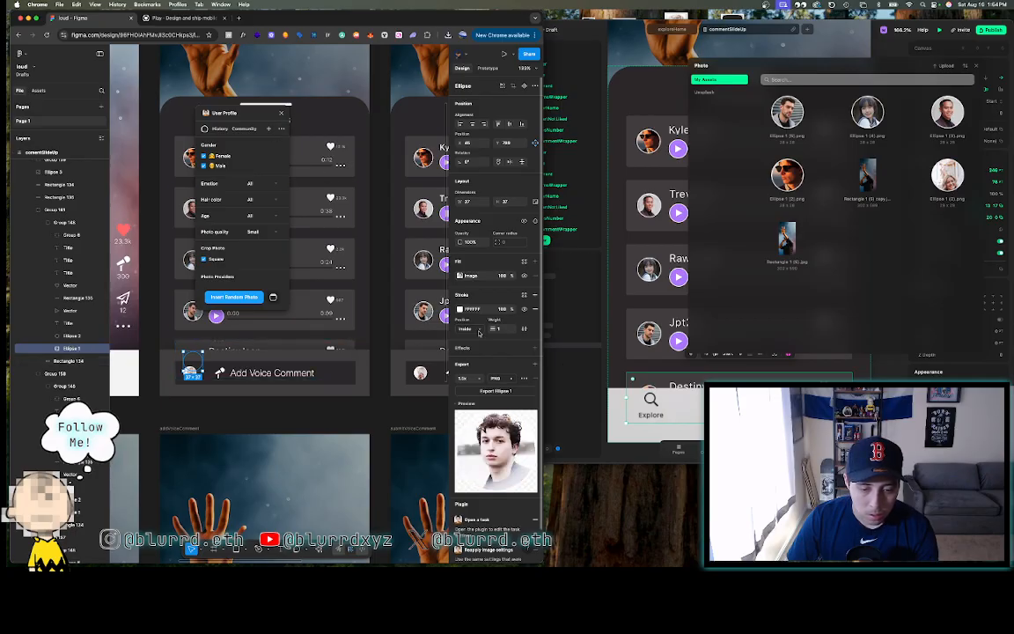
- Export the new avatar and upload Ellipse 1 (7).png into Play's photo assets
{"action": "left_click", "coordinate": [495, 390]}
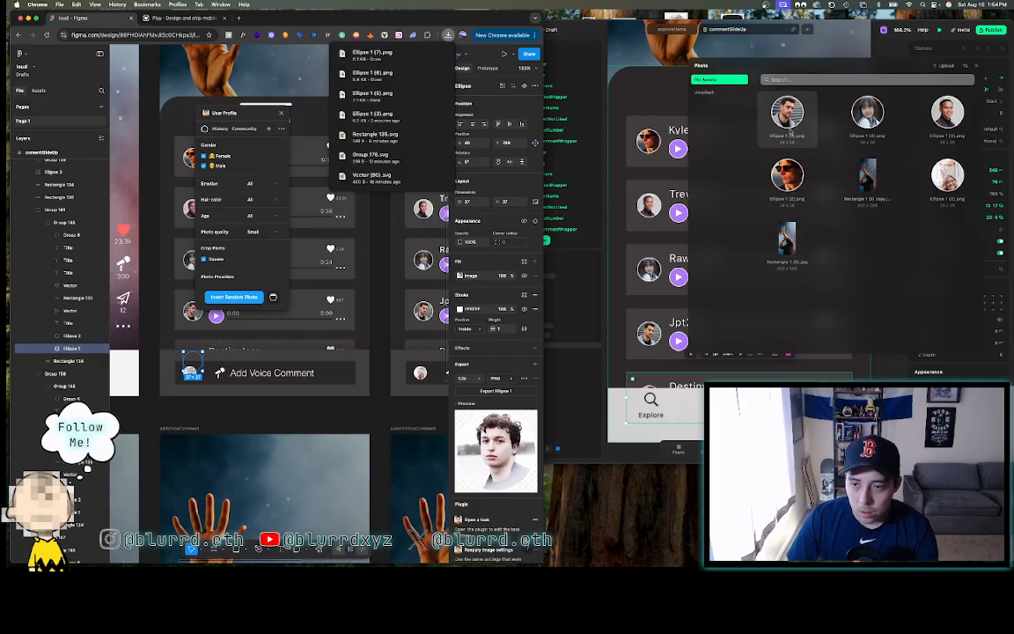
{"action": "left_click", "coordinate": [946, 65]}
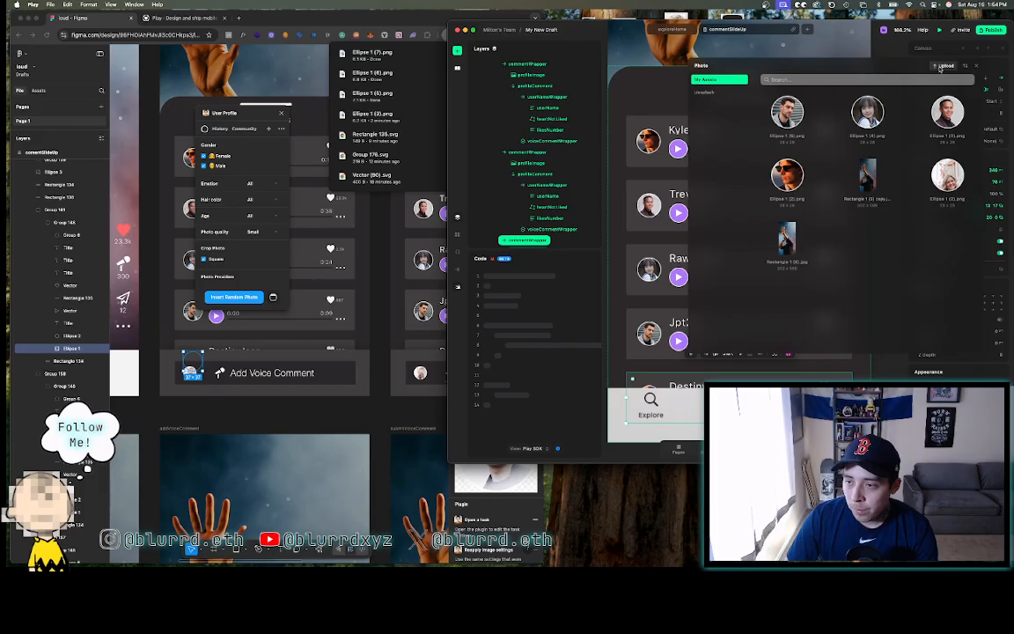
{"action": "left_click", "coordinate": [696, 195]}
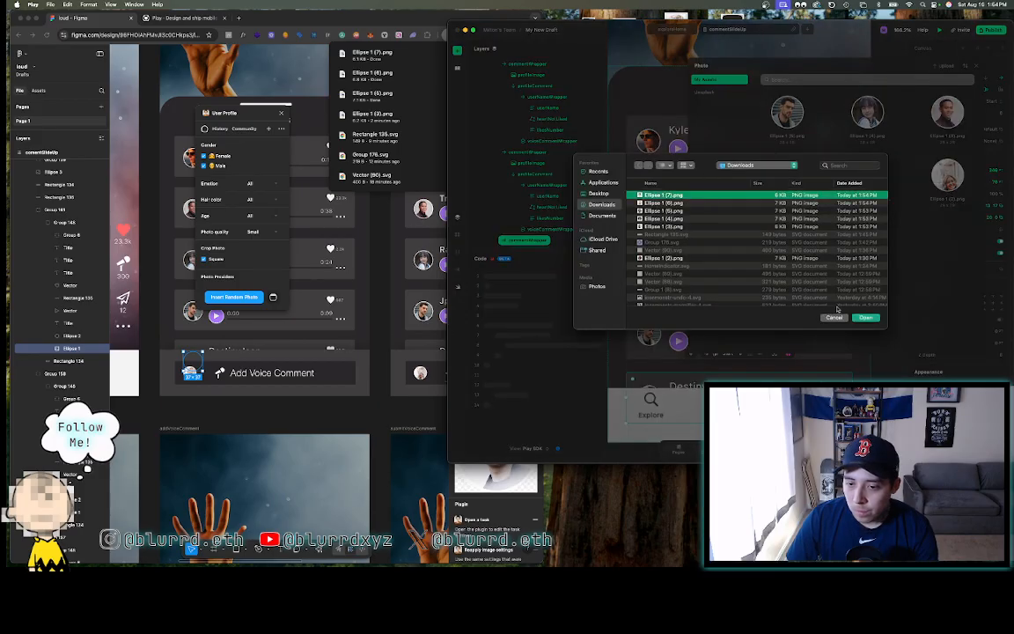
{"action": "left_click", "coordinate": [865, 317]}
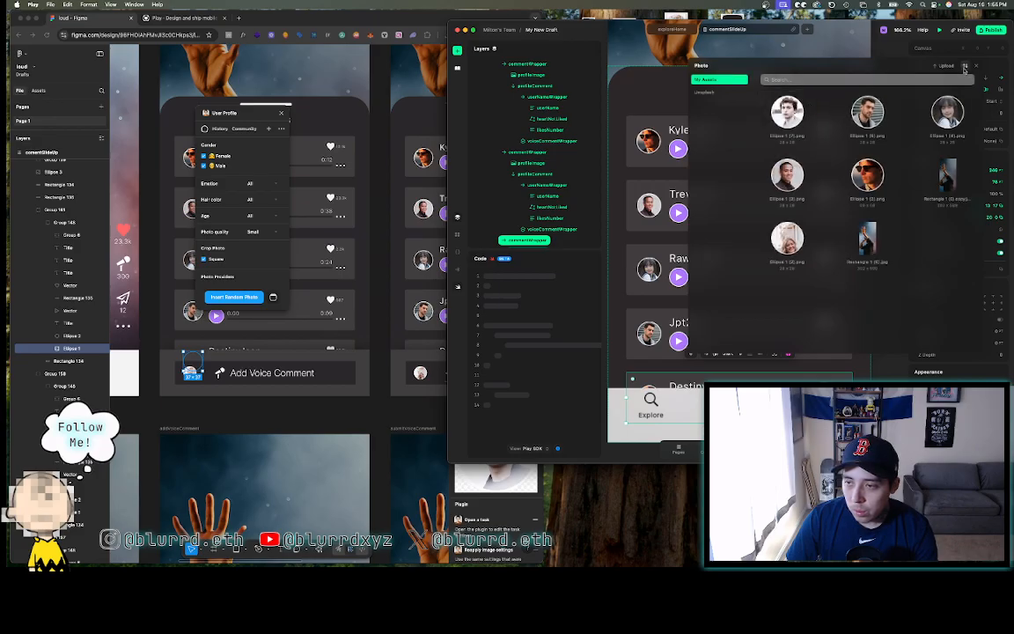
{"action": "left_click", "coordinate": [976, 66]}
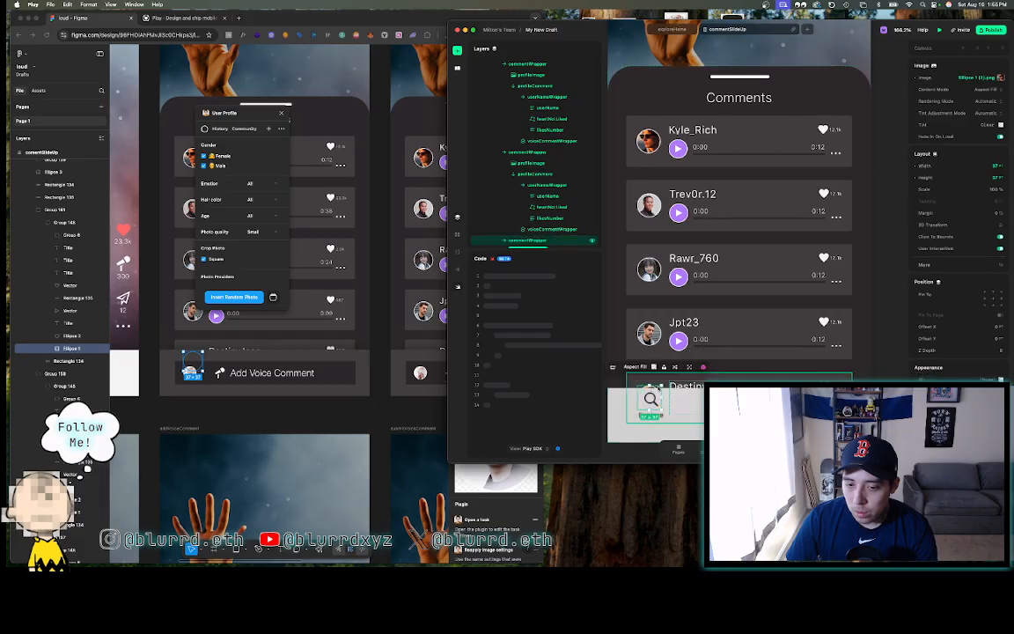
- Check the Explore tab icon's image picker and close it without changes
{"action": "left_click", "coordinate": [650, 401]}
{"action": "left_click", "coordinate": [1002, 79]}
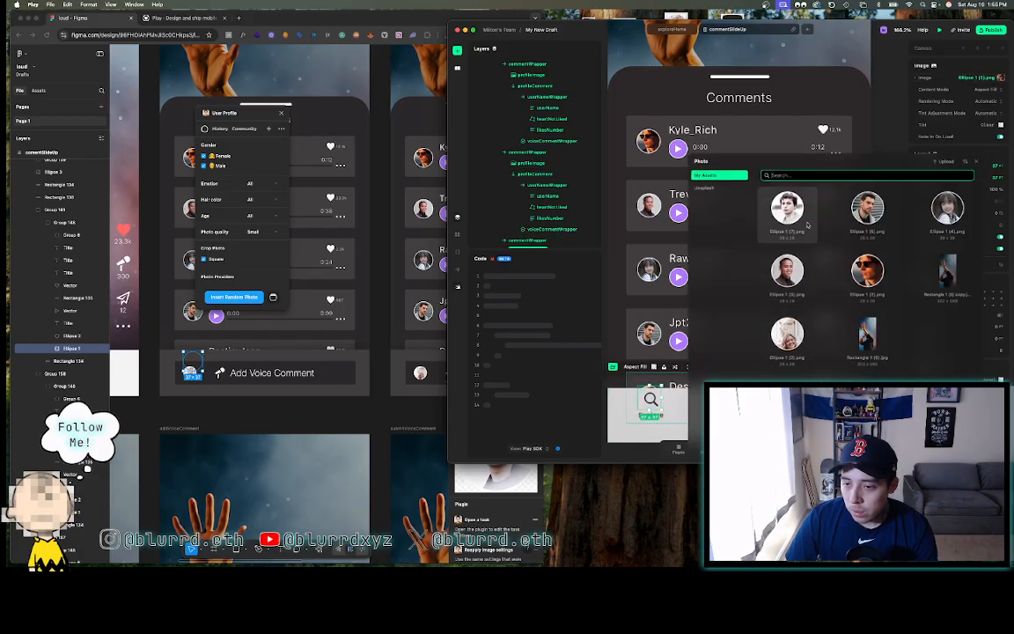
{"action": "left_click", "coordinate": [891, 63]}
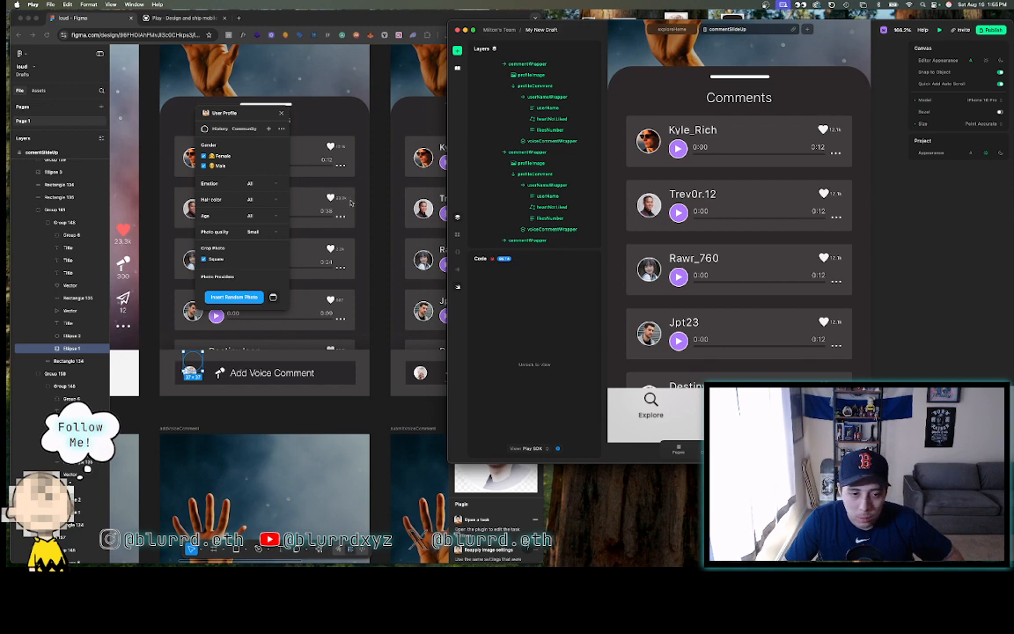
- Close the User Profile plugin in Figma and reselect Play's comment section stack
{"action": "left_click", "coordinate": [365, 196]}
{"action": "left_click", "coordinate": [365, 196]}
{"action": "left_click", "coordinate": [281, 112]}
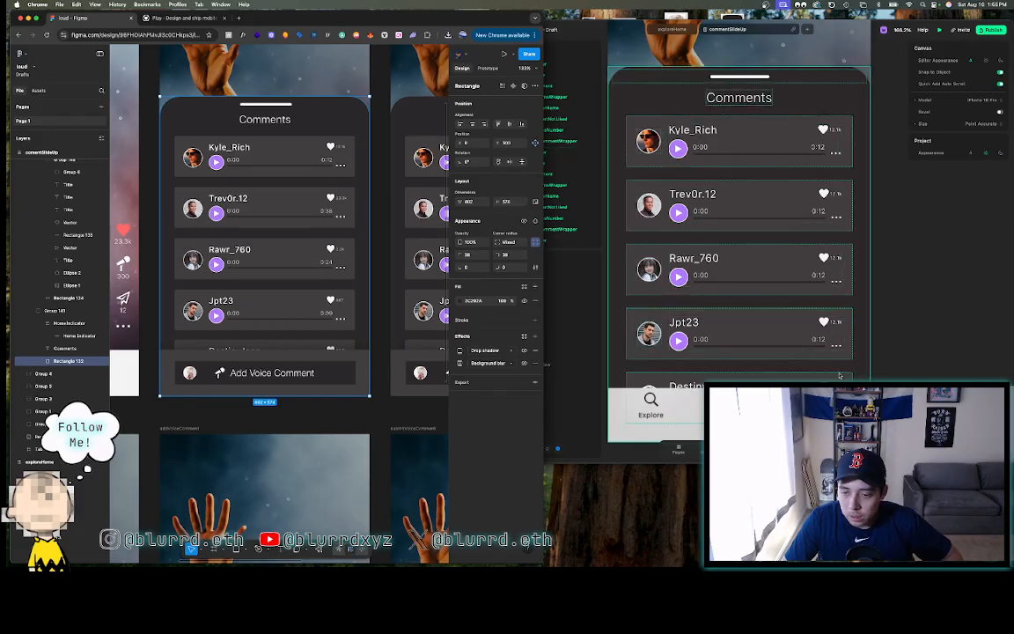
{"action": "left_click", "coordinate": [837, 131]}
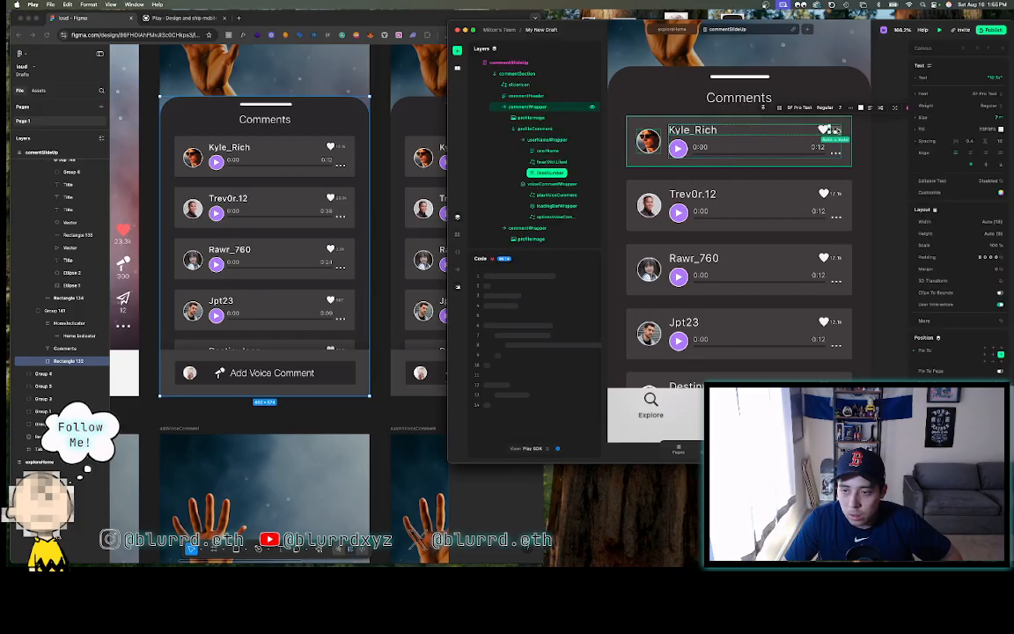
{"action": "left_click", "coordinate": [865, 163]}
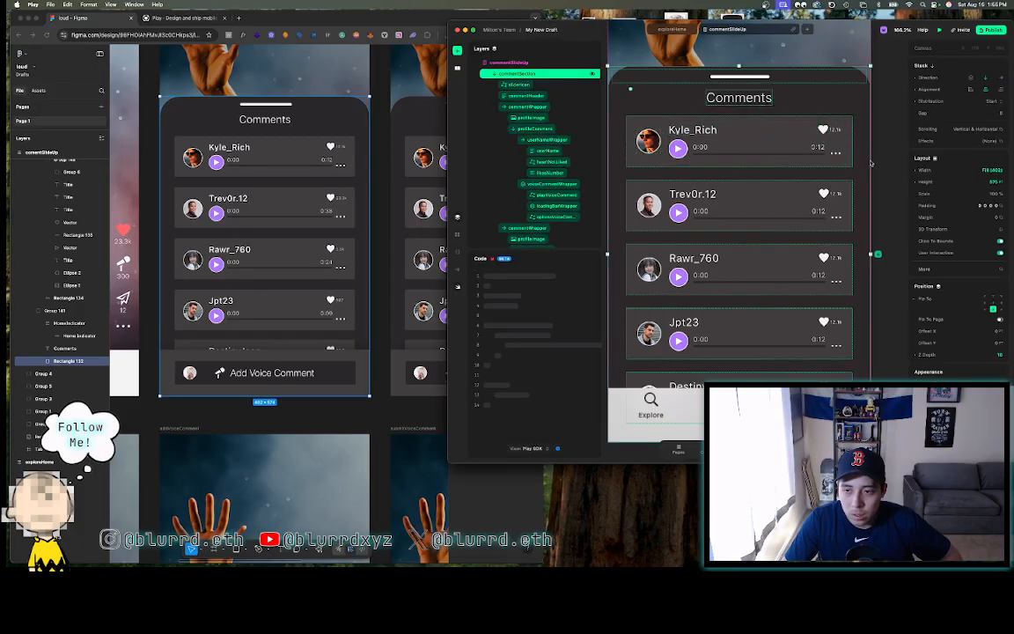
- Change the Trev0r.12 comment's duration text from 0:12 to 0:38
{"action": "scroll", "coordinate": [836, 158], "scroll_direction": "down", "scroll_amount": 2}
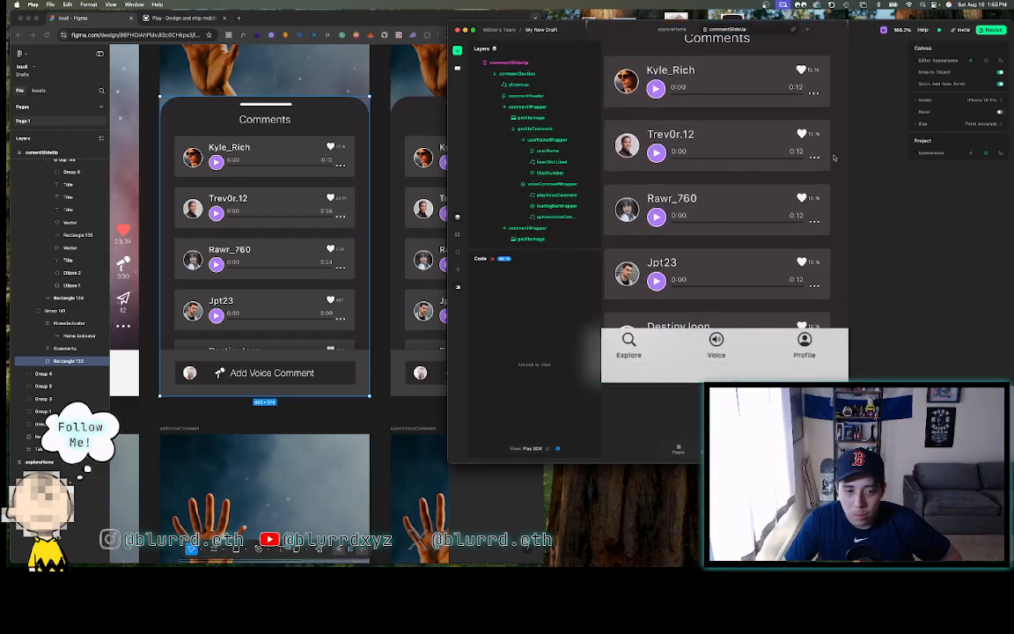
{"action": "scroll", "coordinate": [817, 151], "scroll_direction": "up", "scroll_amount": 3}
{"action": "scroll", "coordinate": [817, 151], "scroll_direction": "up", "scroll_amount": 2}
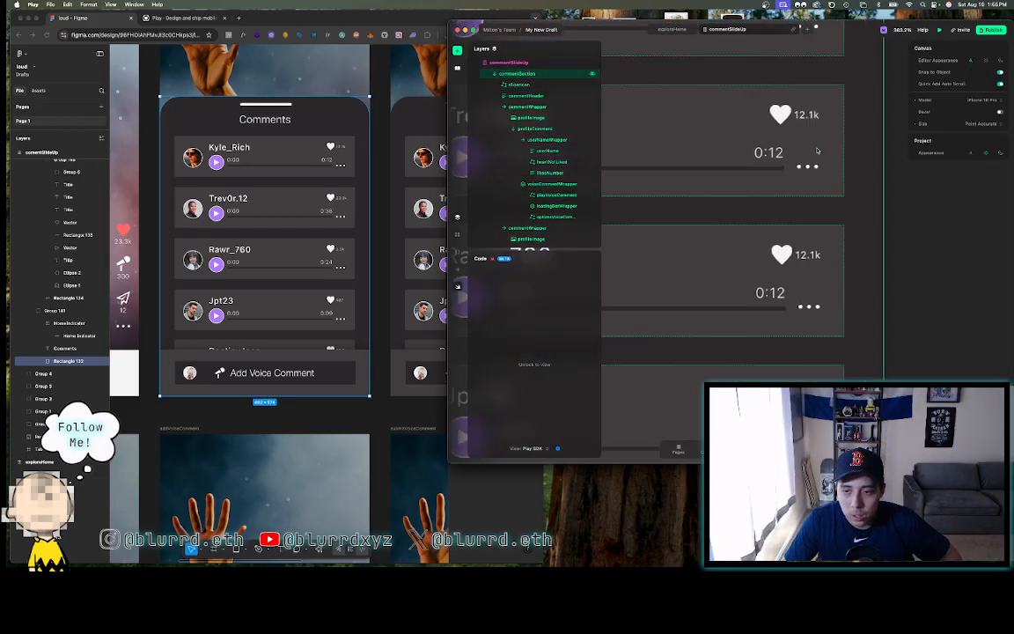
{"action": "scroll", "coordinate": [816, 152], "scroll_direction": "up", "scroll_amount": 1}
{"action": "double_click", "coordinate": [786, 207]}
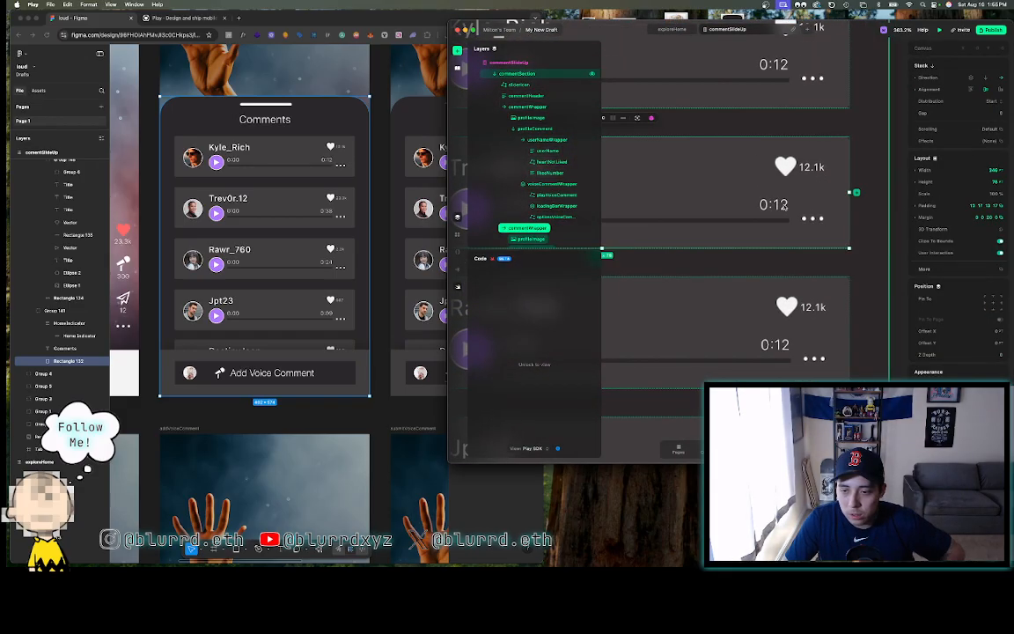
{"action": "double_click", "coordinate": [785, 207]}
{"action": "double_click", "coordinate": [785, 206]}
{"action": "double_click", "coordinate": [784, 206]}
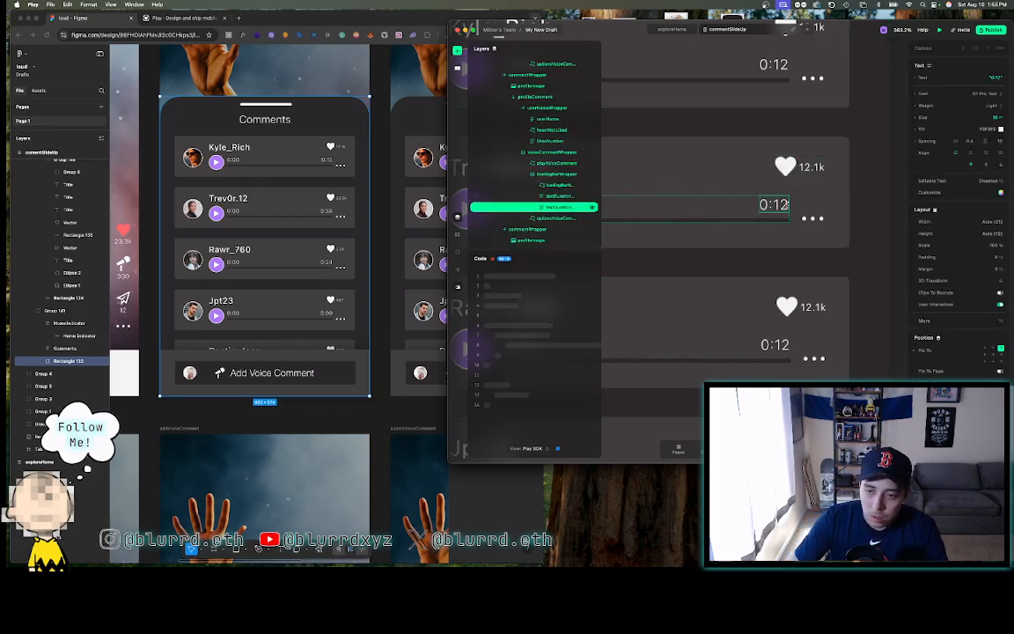
{"action": "double_click", "coordinate": [780, 197]}
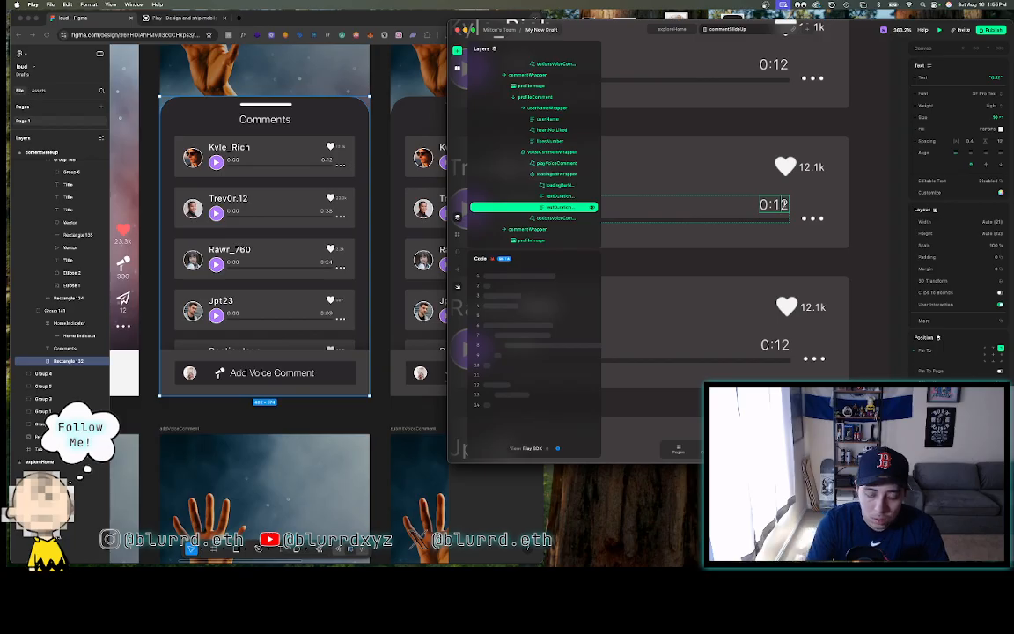
{"action": "key", "text": "BackSpace"}
{"action": "key", "text": "BackSpace"}
{"action": "type", "text": "38"}
{"action": "key", "text": "Escape"}
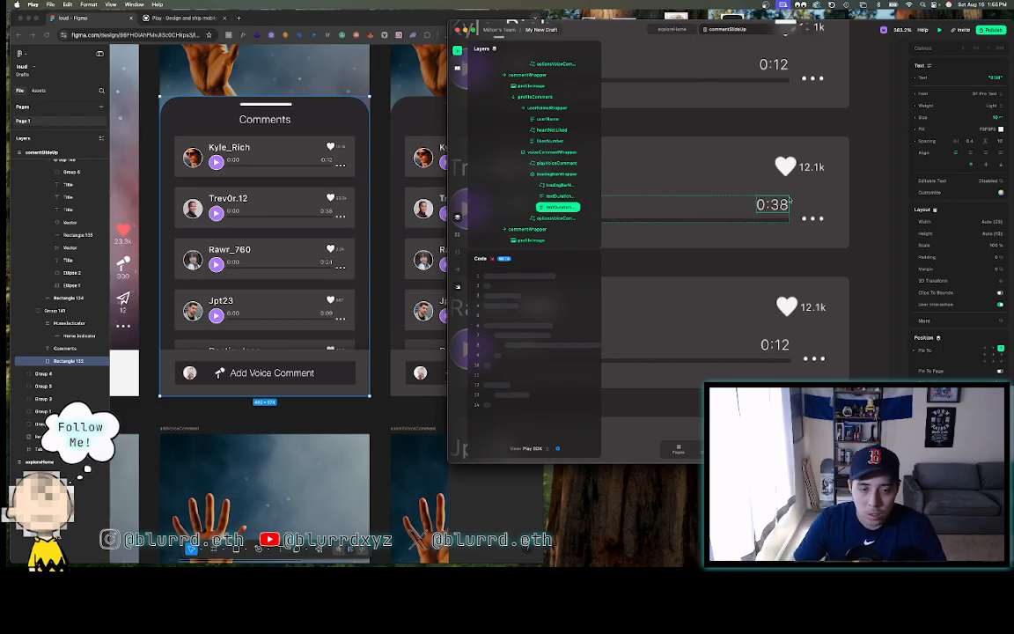
- Change the Trev0r.12 comment's like count from 12.1k to 23.1k
{"action": "double_click", "coordinate": [809, 168]}
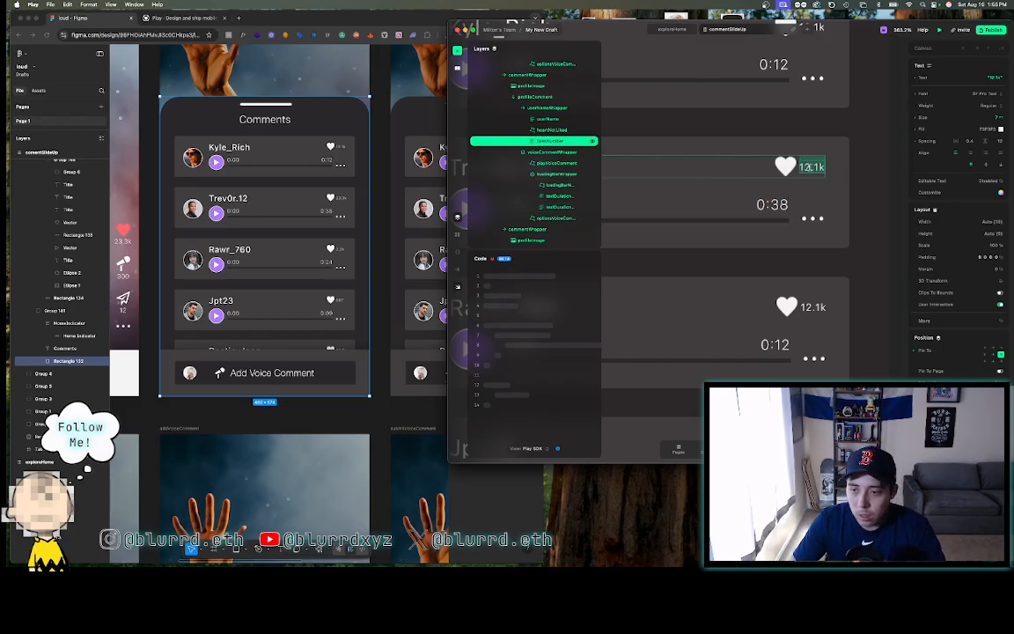
{"action": "type", "text": "23"}
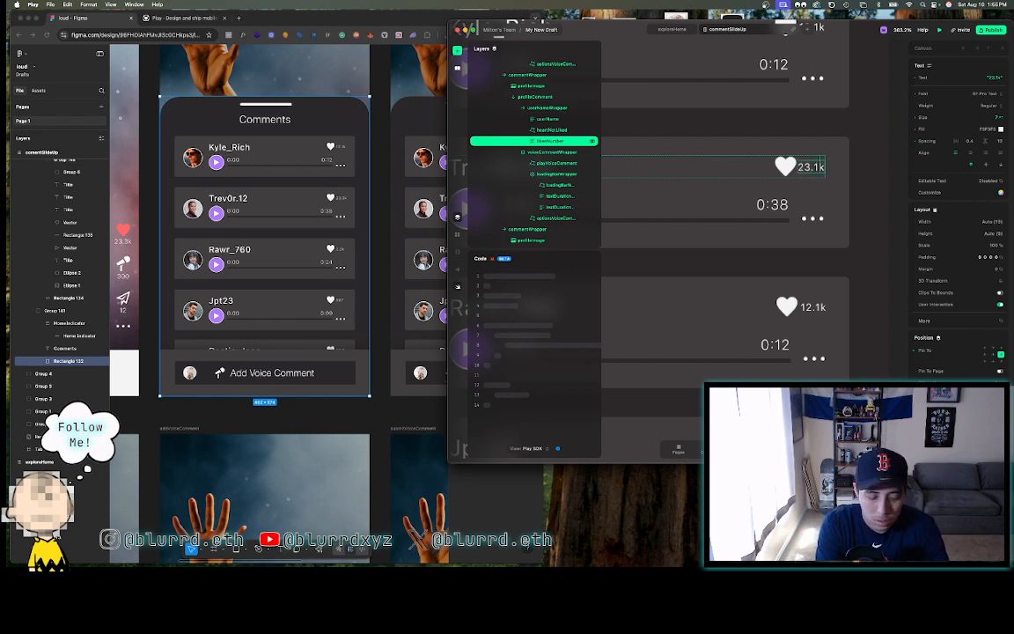
{"action": "key", "text": "Escape"}
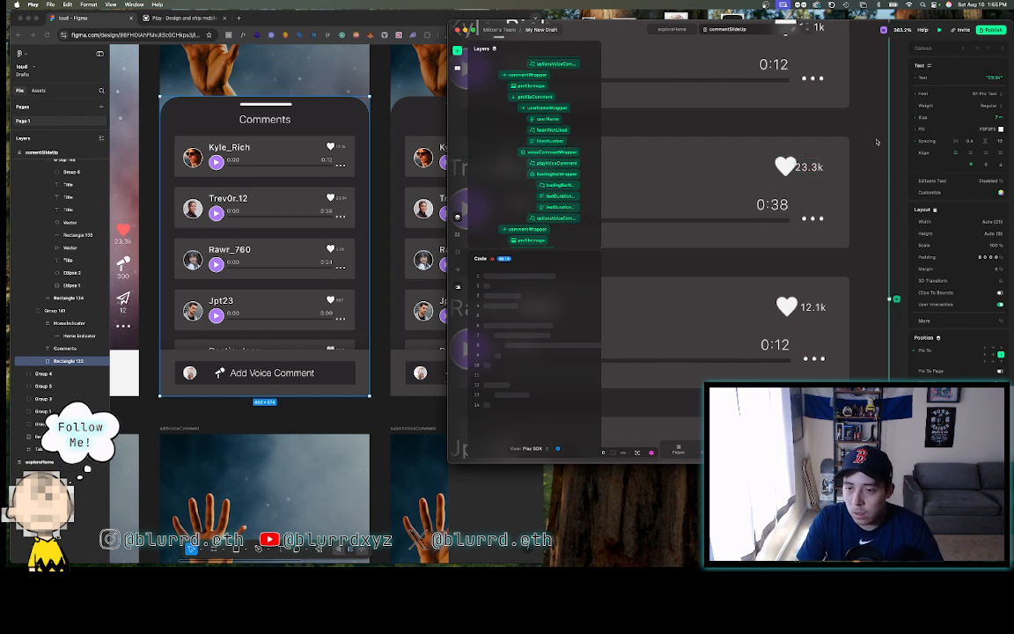
{"action": "left_click", "coordinate": [771, 164]}
- Give the Trev0r.12 card's heart icon a right margin of 20, nudging it slightly left
{"action": "double_click", "coordinate": [781, 167]}
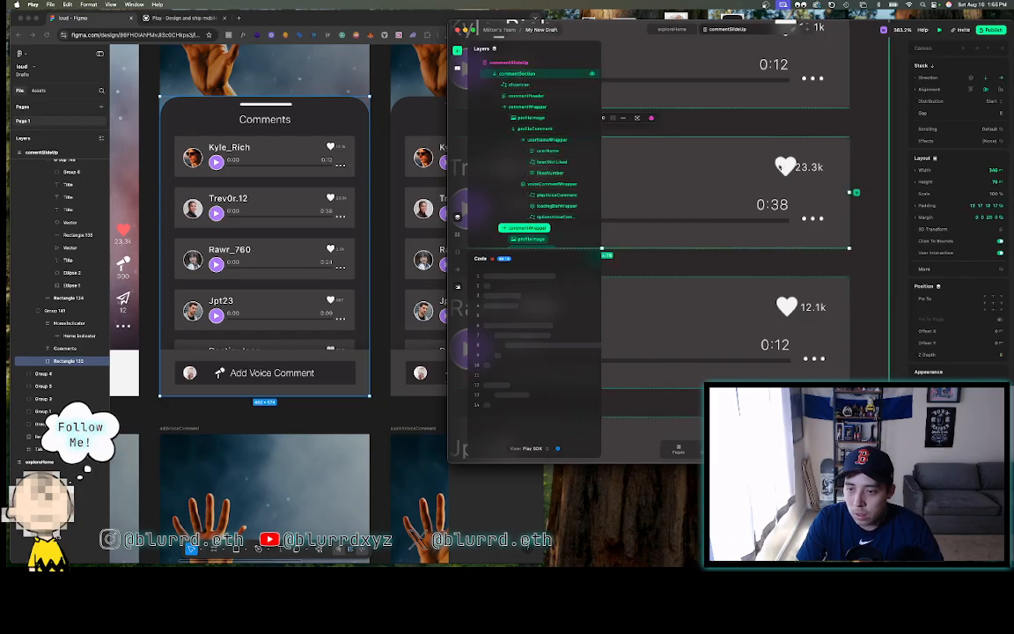
{"action": "double_click", "coordinate": [783, 167]}
{"action": "double_click", "coordinate": [784, 166]}
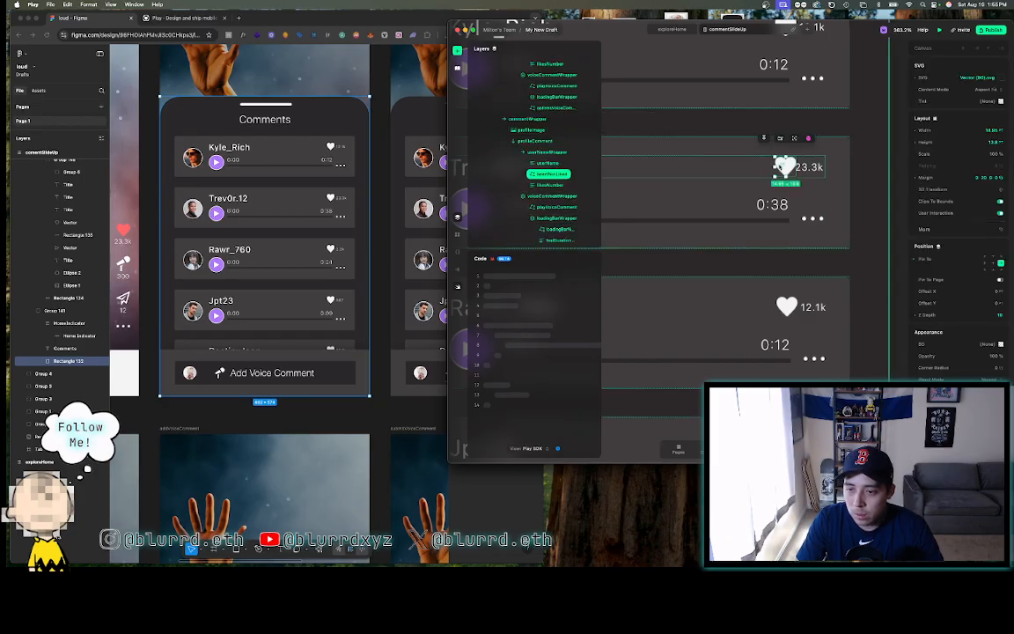
{"action": "left_click_drag", "start_coordinate": [961, 177], "coordinate": [969, 176]}
{"action": "left_click", "coordinate": [984, 178]}
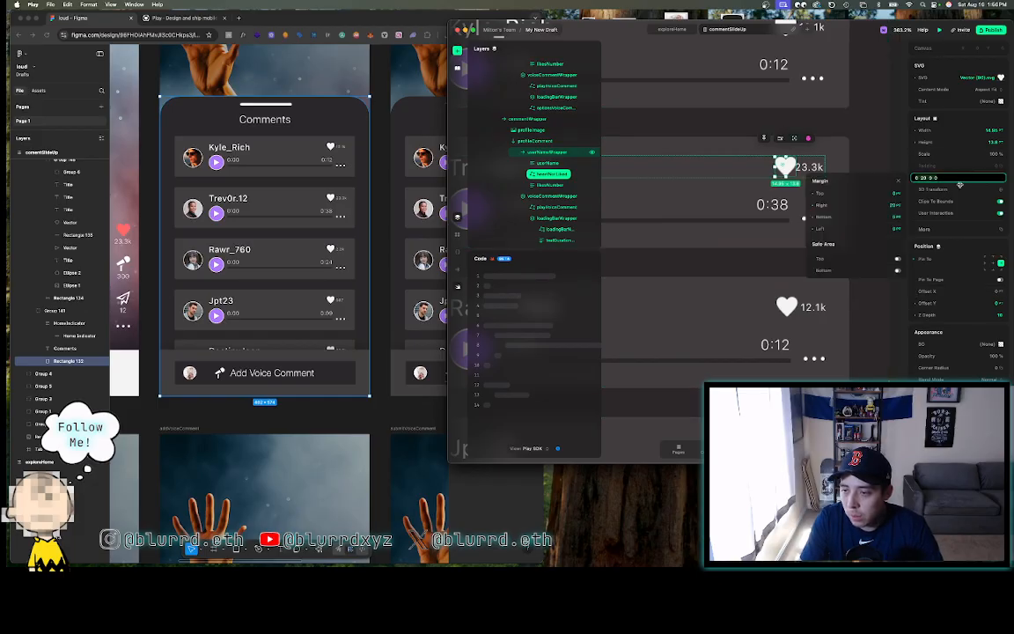
{"action": "key", "text": "Return"}
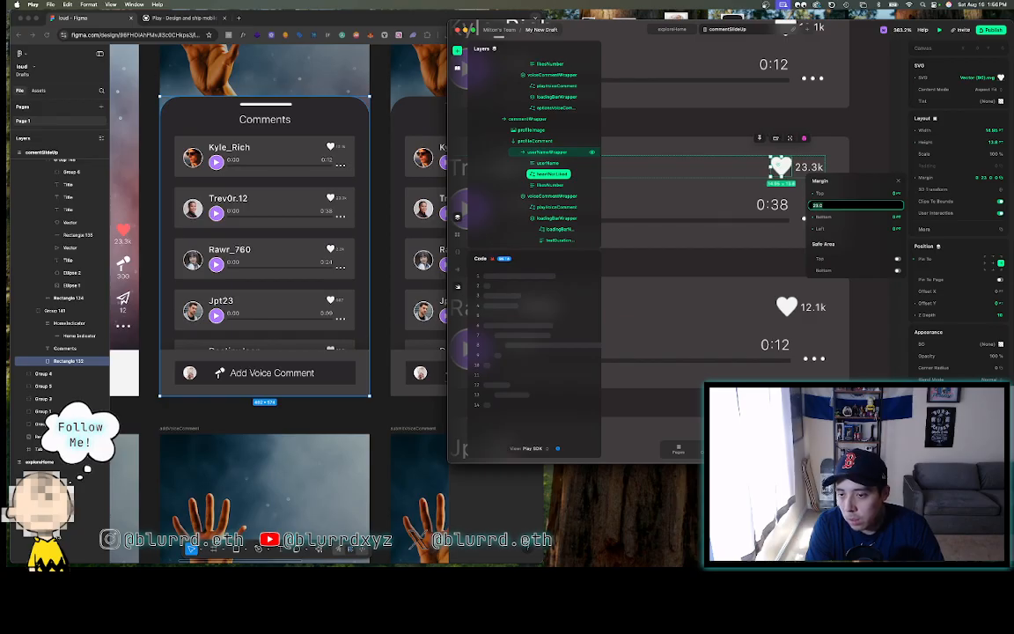
{"action": "left_click", "coordinate": [861, 151]}
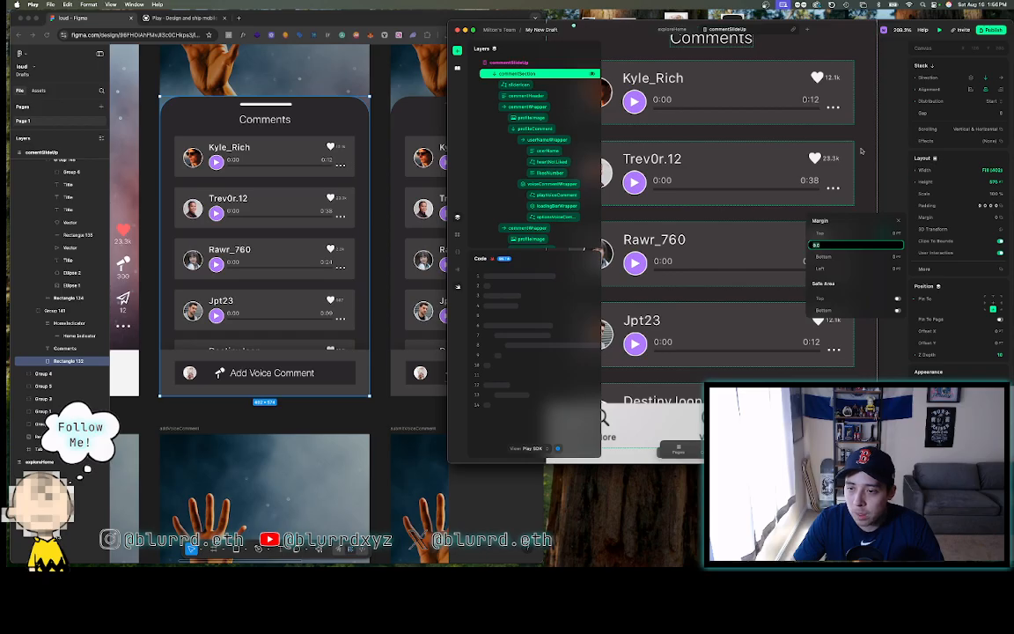
- Change the Rawr_760 like count from 12.1k to 2.3k
{"action": "left_click", "coordinate": [898, 221]}
{"action": "scroll", "coordinate": [861, 241], "scroll_direction": "down", "scroll_amount": 1}
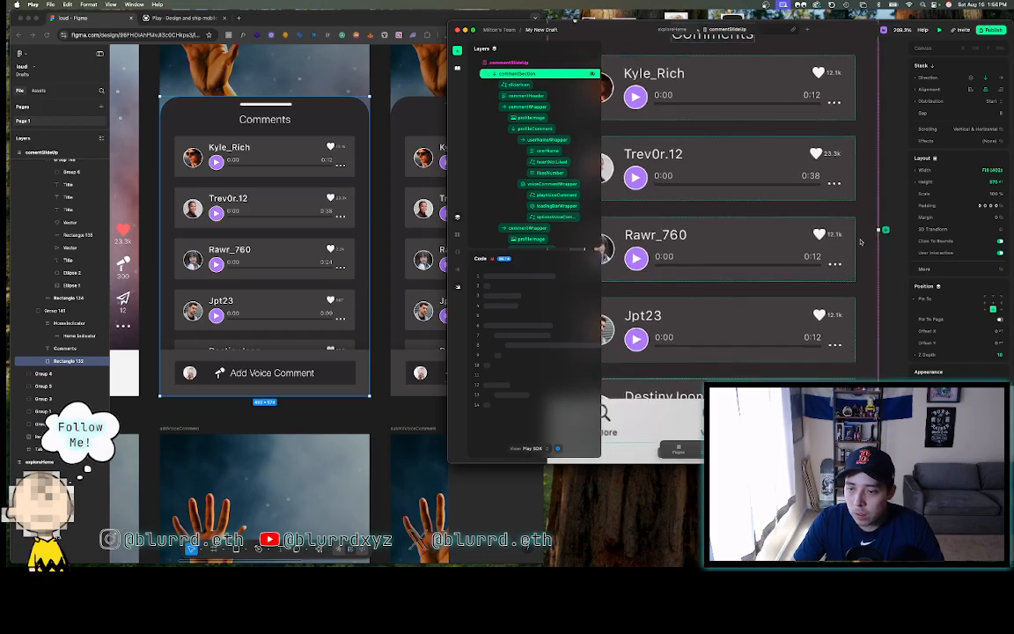
{"action": "scroll", "coordinate": [861, 241], "scroll_direction": "down", "scroll_amount": 1}
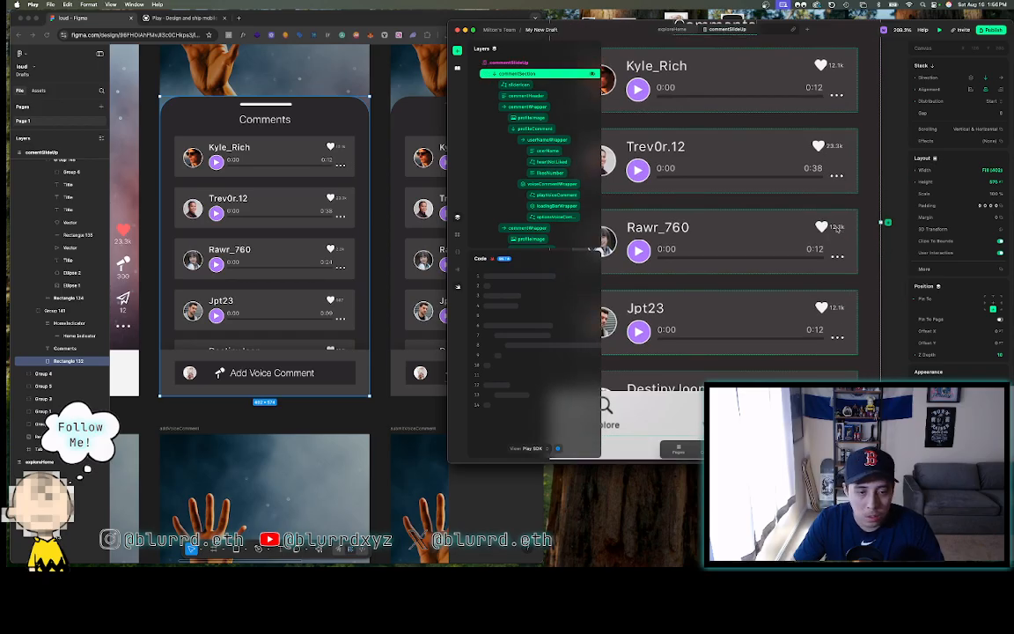
{"action": "left_click", "coordinate": [837, 227]}
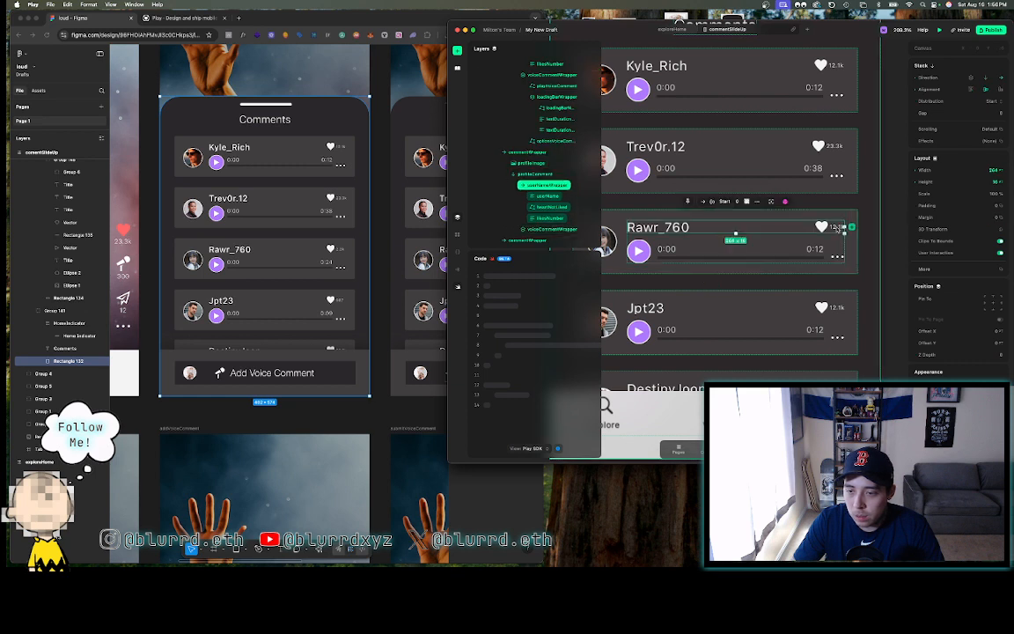
{"action": "double_click", "coordinate": [837, 228]}
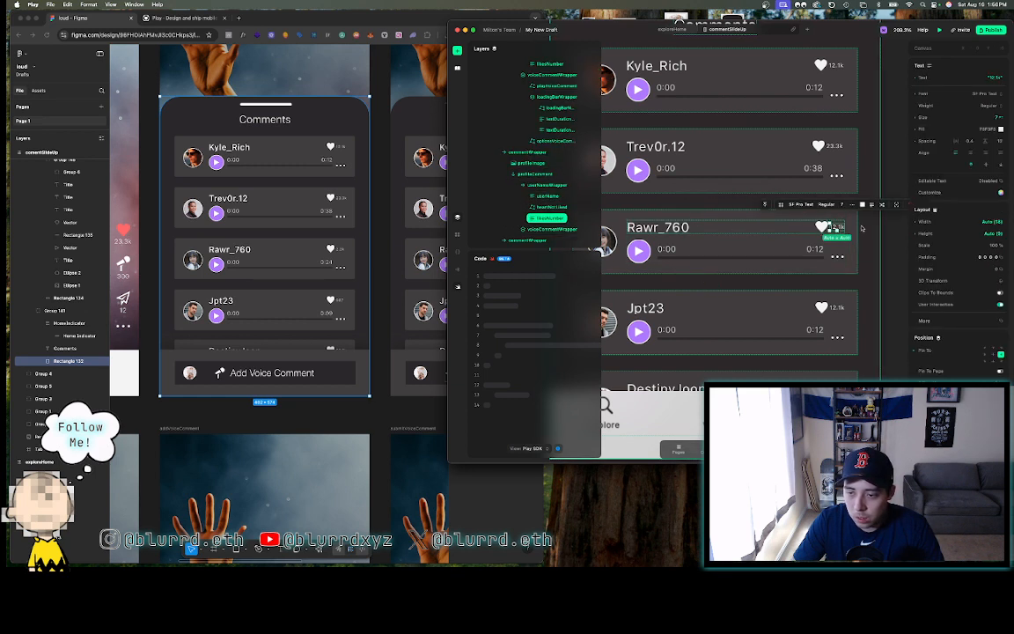
{"action": "scroll", "coordinate": [862, 229], "scroll_direction": "up", "scroll_amount": 5}
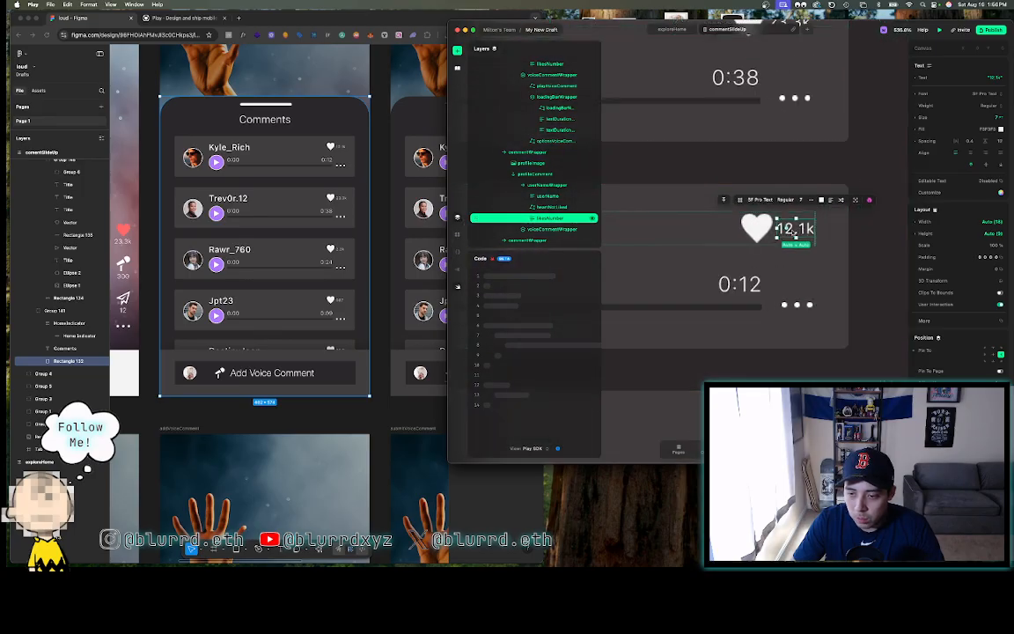
{"action": "double_click", "coordinate": [793, 231]}
{"action": "double_click", "coordinate": [793, 229]}
{"action": "left_click", "coordinate": [794, 229]}
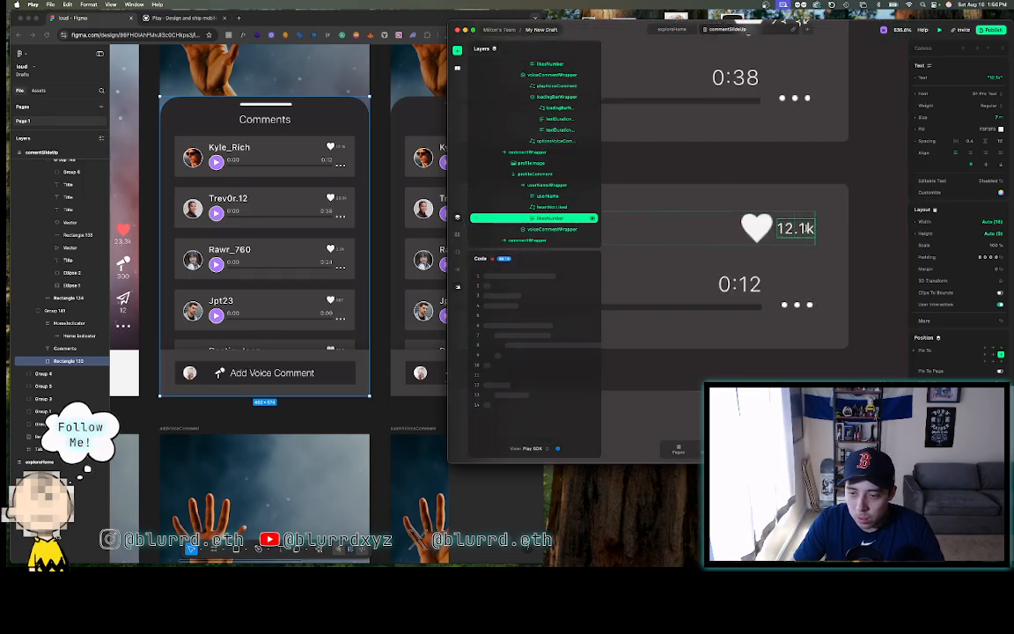
{"action": "key", "text": "BackSpace"}
{"action": "type", "text": "3"}
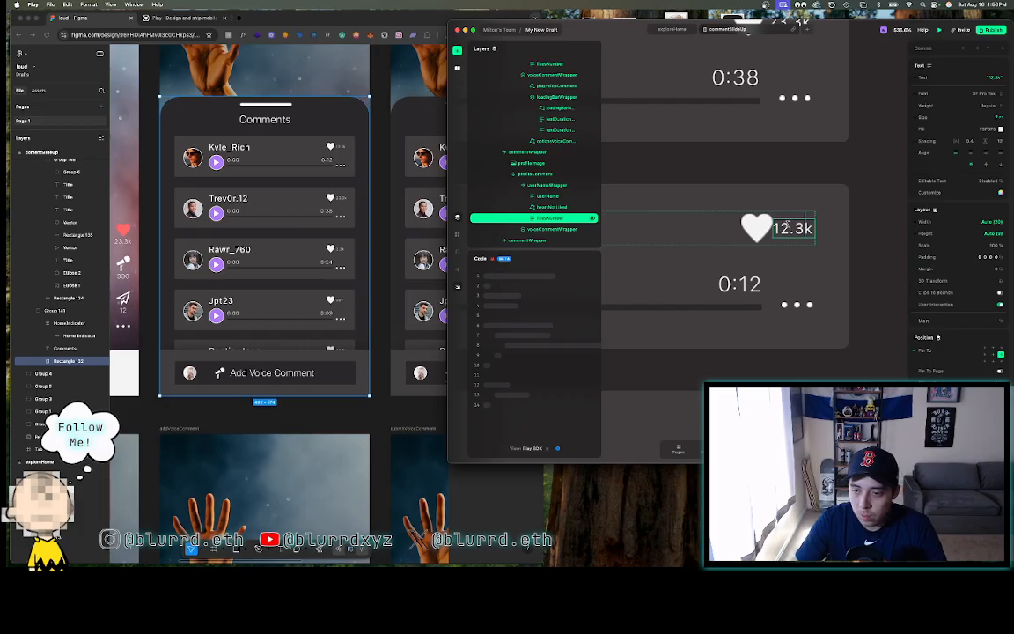
{"action": "key", "text": "BackSpace"}
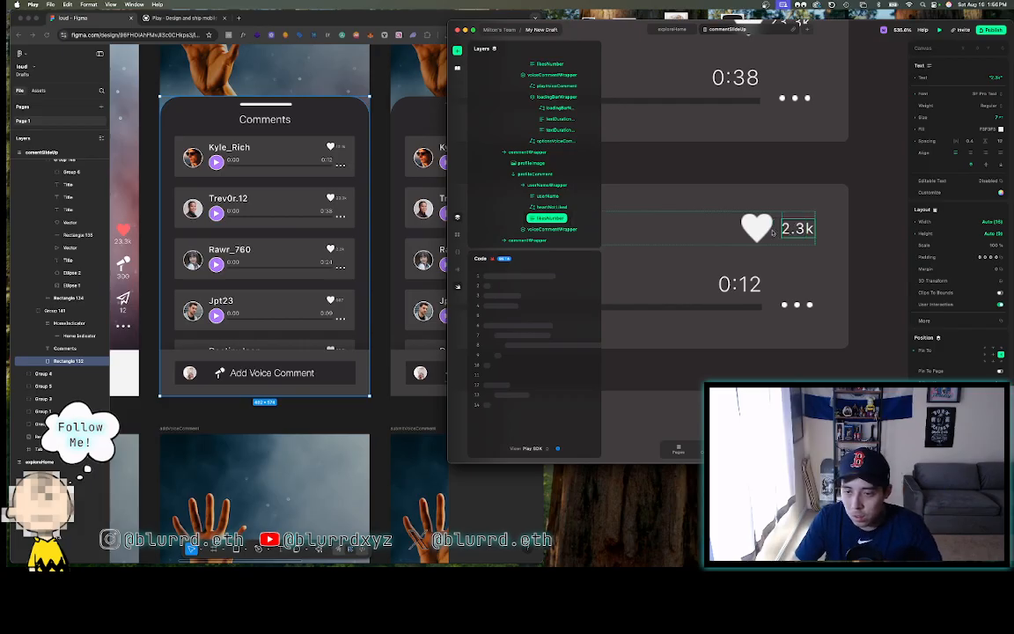
{"action": "left_click", "coordinate": [870, 247]}
- Edit the Rawr_760 voice comment duration from 0:12 to 0:24
{"action": "scroll", "coordinate": [870, 247], "scroll_direction": "down", "scroll_amount": 5}
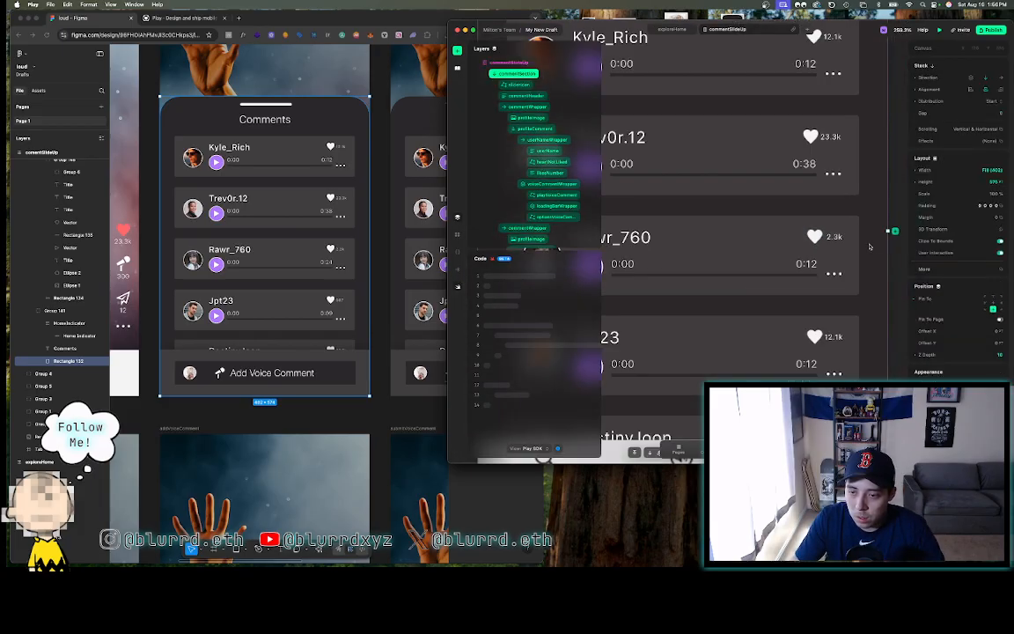
{"action": "scroll", "coordinate": [869, 247], "scroll_direction": "up", "scroll_amount": 1}
{"action": "scroll", "coordinate": [870, 247], "scroll_direction": "down", "scroll_amount": 3}
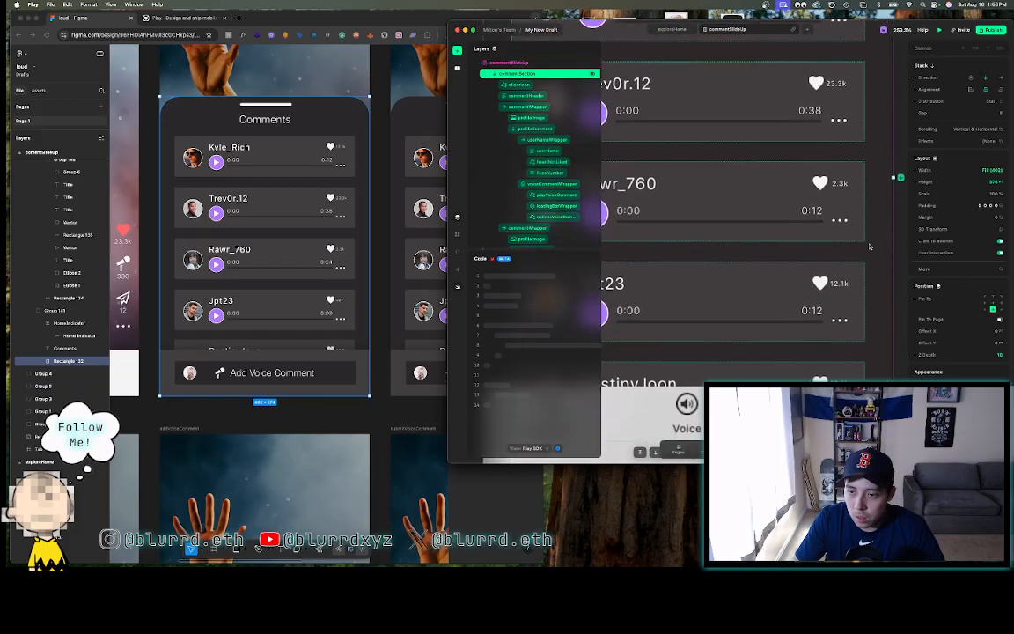
{"action": "double_click", "coordinate": [818, 211]}
{"action": "double_click", "coordinate": [818, 211]}
{"action": "double_click", "coordinate": [818, 212]}
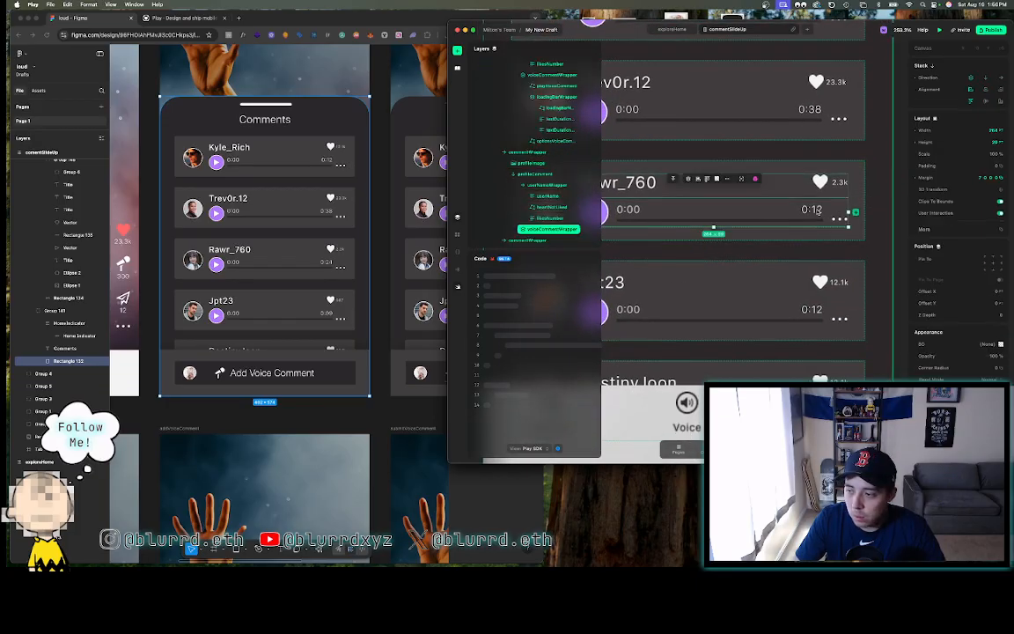
{"action": "double_click", "coordinate": [818, 211]}
{"action": "double_click", "coordinate": [818, 211]}
{"action": "double_click", "coordinate": [817, 211]}
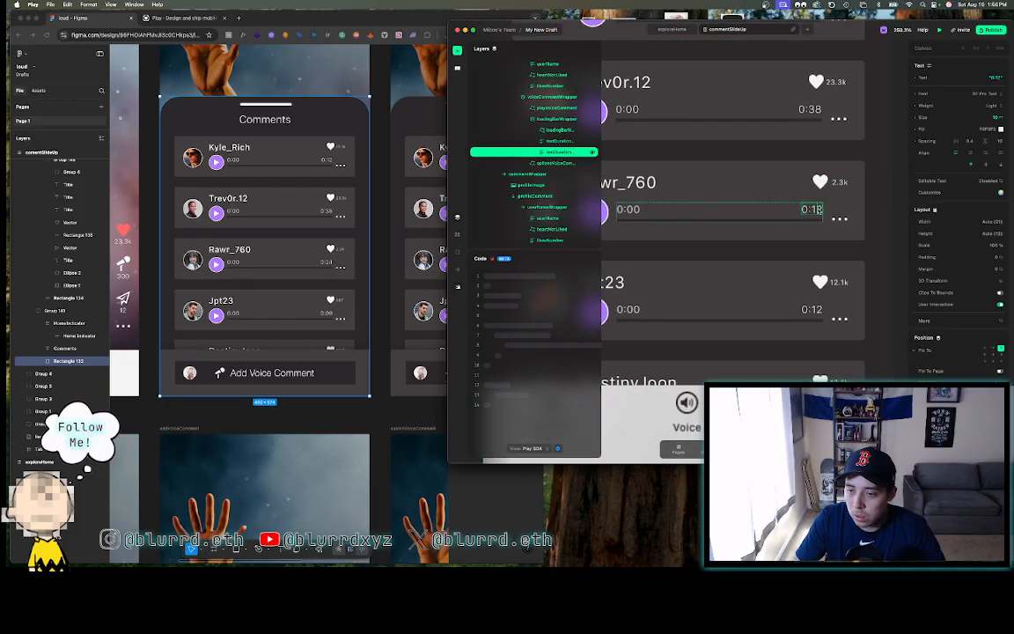
{"action": "key", "text": "BackSpace"}
{"action": "key", "text": "BackSpace"}
{"action": "type", "text": "24"}
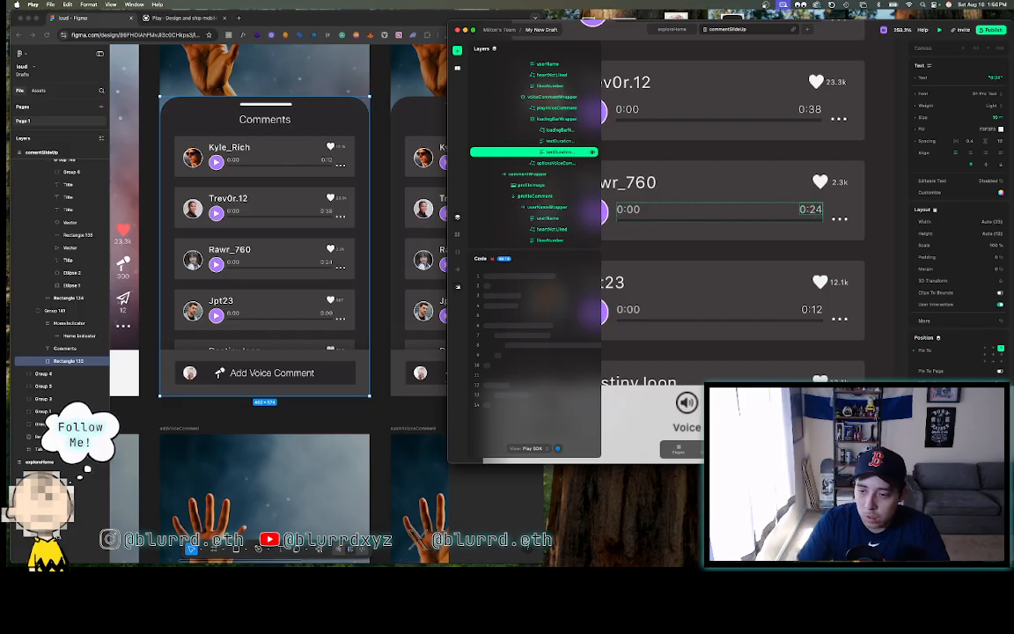
{"action": "key", "text": "Escape"}
{"action": "left_click", "coordinate": [881, 250]}
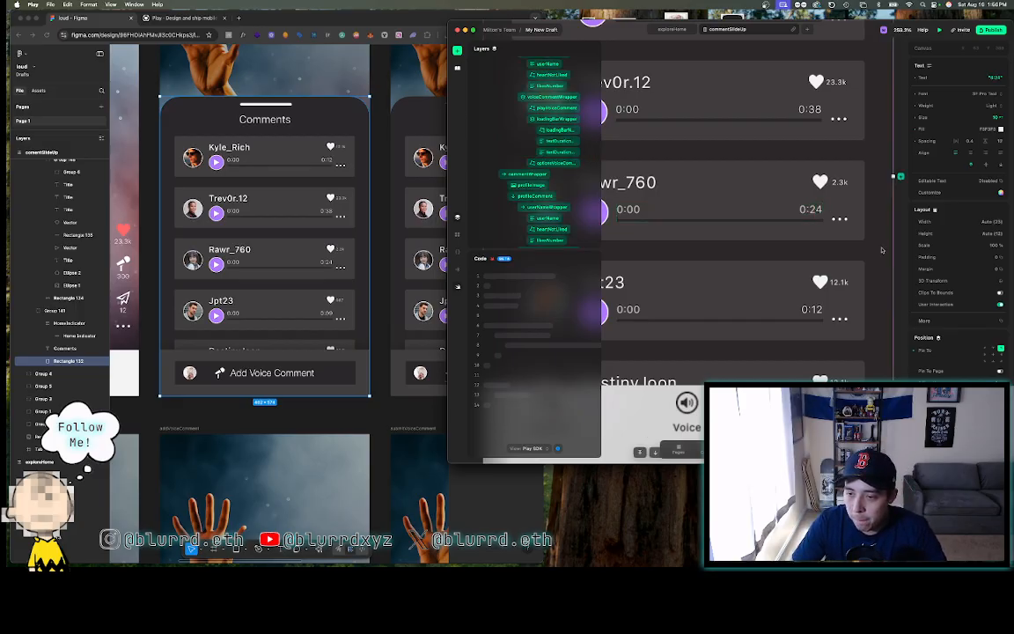
{"action": "left_click", "coordinate": [898, 256]}
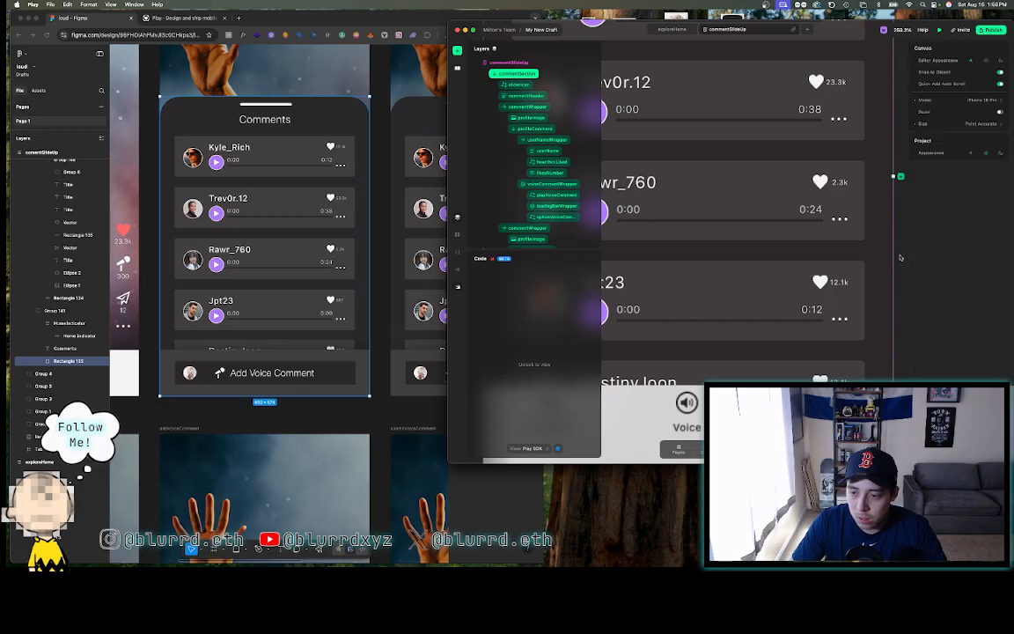
{"action": "scroll", "coordinate": [899, 256], "scroll_direction": "down", "scroll_amount": 2}
{"action": "scroll", "coordinate": [833, 235], "scroll_direction": "up", "scroll_amount": 3}
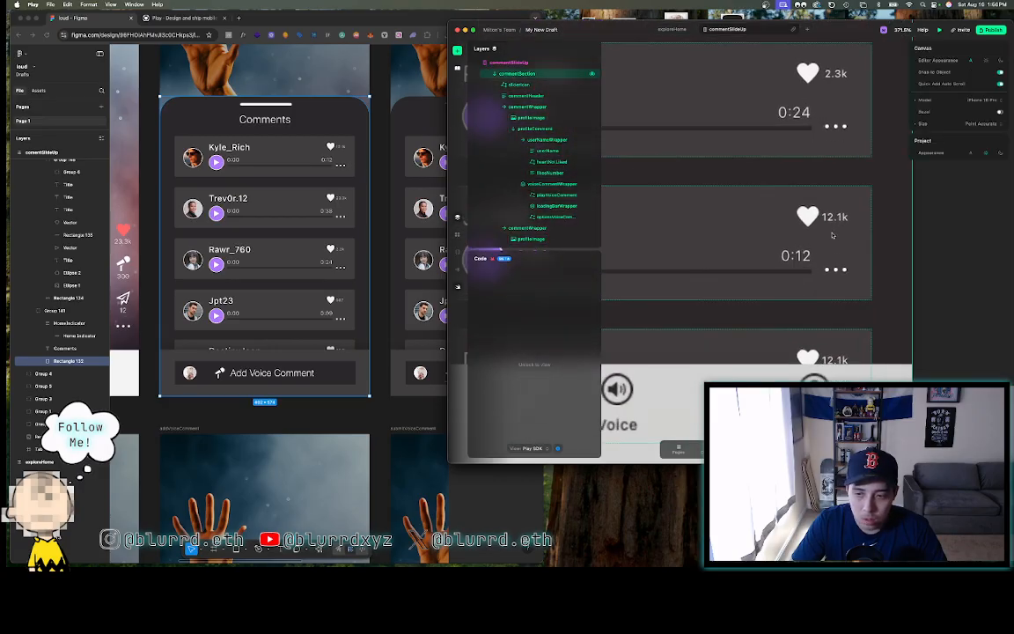
- Replace the Jpt23 like count 12.1k with 987
{"action": "double_click", "coordinate": [843, 217]}
{"action": "double_click", "coordinate": [843, 218]}
{"action": "double_click", "coordinate": [843, 217]}
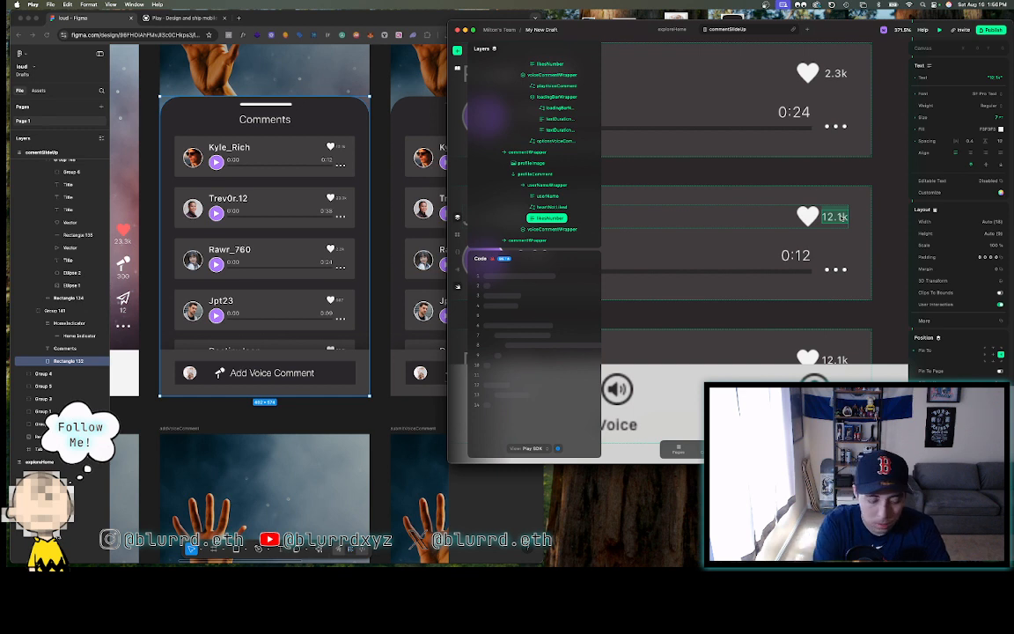
{"action": "key", "text": "BackSpace"}
{"action": "type", "text": "987"}
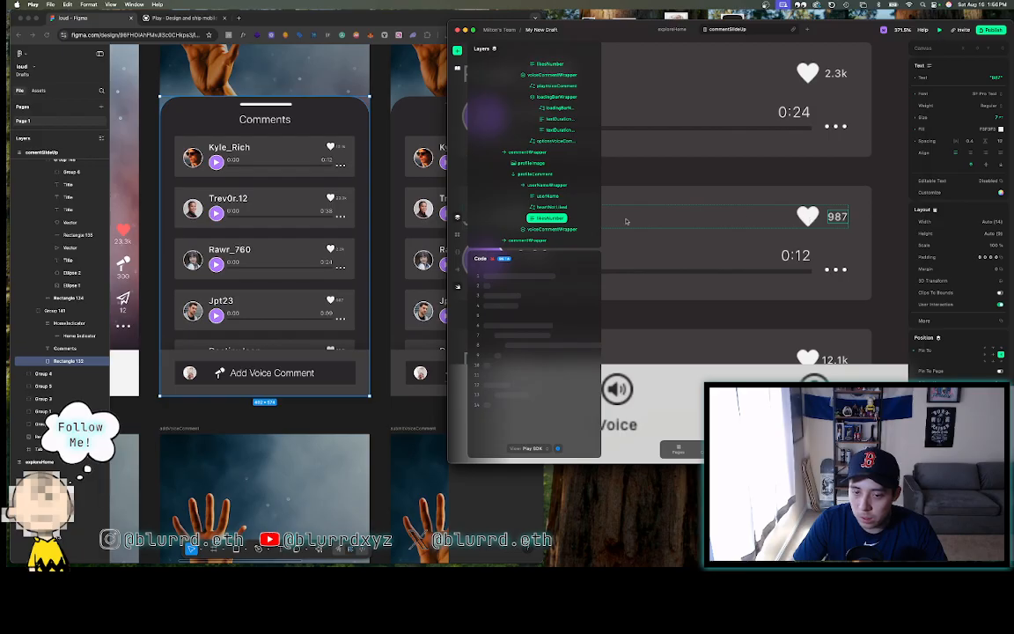
{"action": "left_click", "coordinate": [554, 209]}
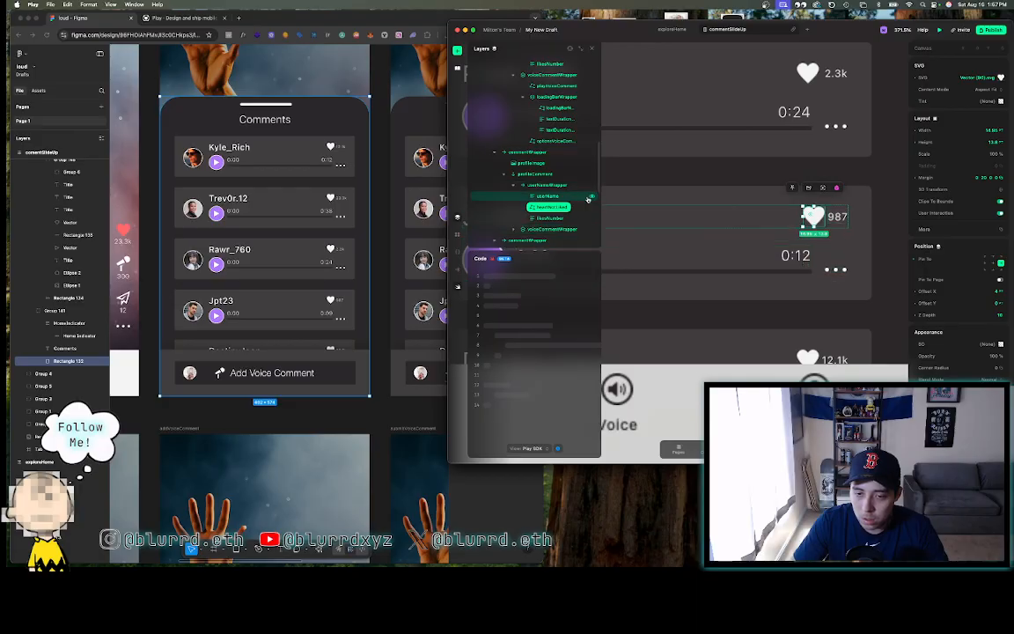
{"action": "left_click", "coordinate": [551, 217]}
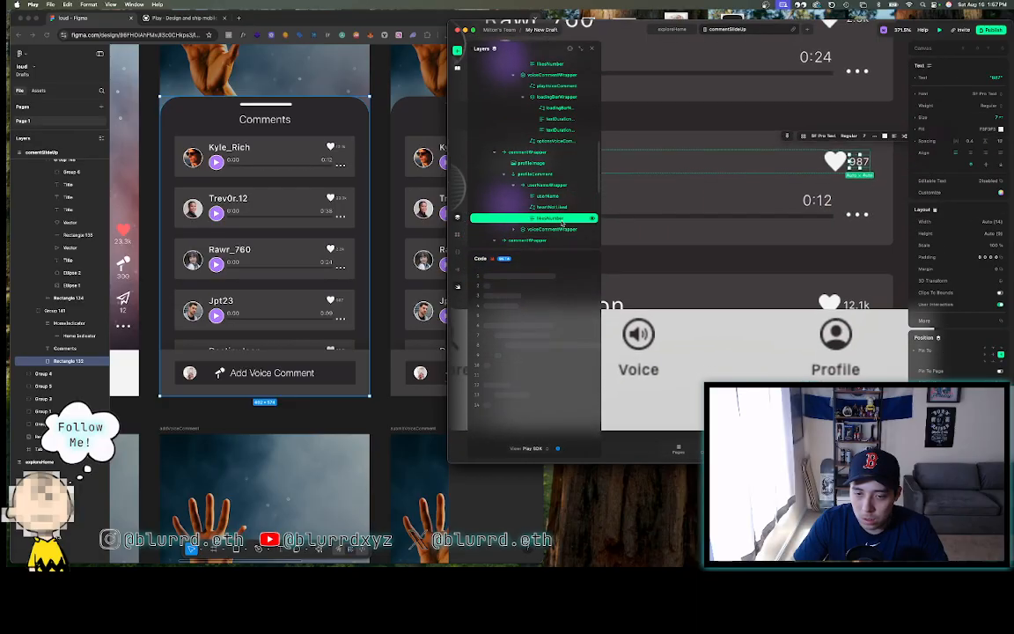
- Set the Jpt23 textDuration layer's text to 0:09 via the Text field
{"action": "left_click", "coordinate": [538, 230]}
{"action": "left_click", "coordinate": [512, 230]}
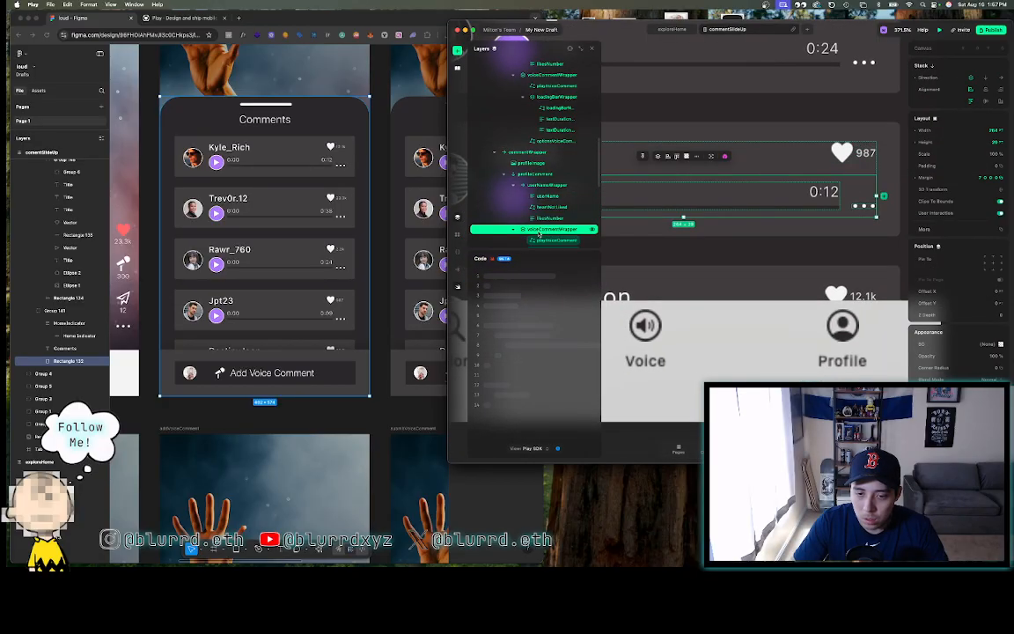
{"action": "left_click", "coordinate": [545, 240]}
{"action": "scroll", "coordinate": [545, 238], "scroll_direction": "down", "scroll_amount": 2}
{"action": "left_click", "coordinate": [548, 203]}
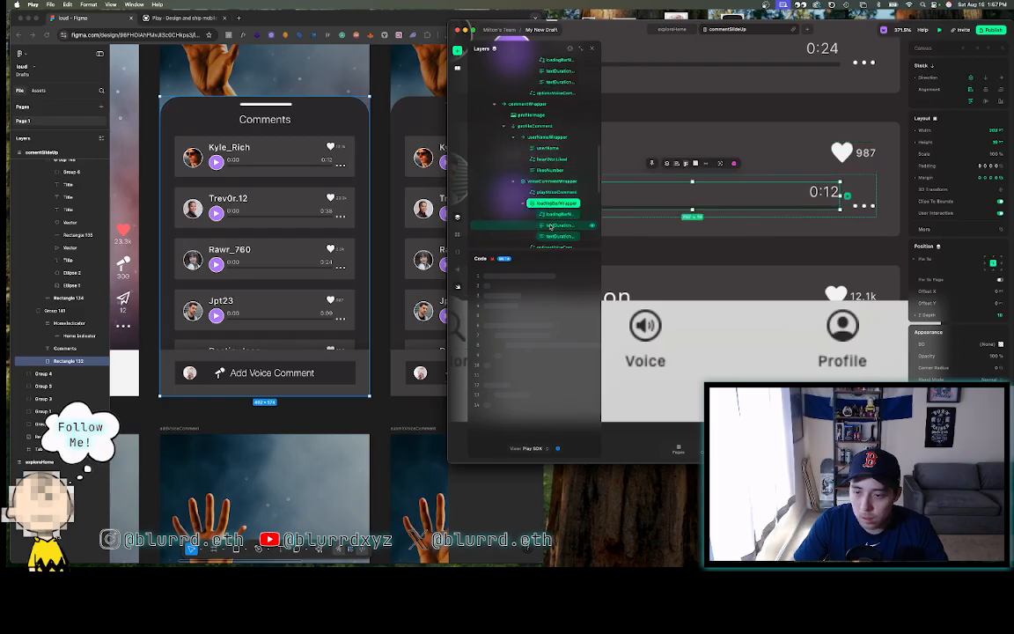
{"action": "left_click", "coordinate": [549, 235]}
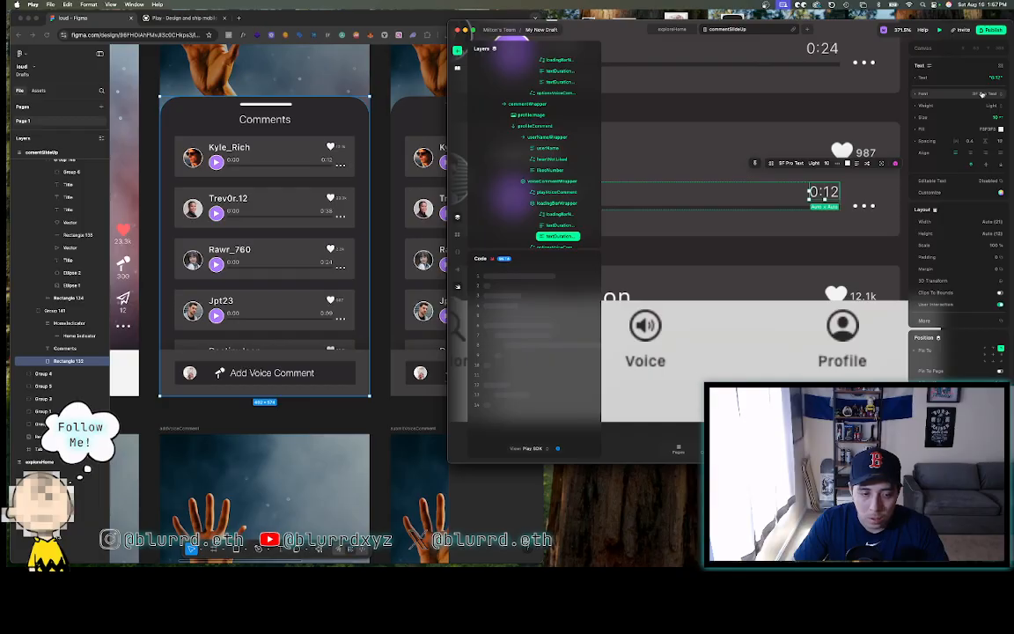
{"action": "left_click", "coordinate": [986, 78]}
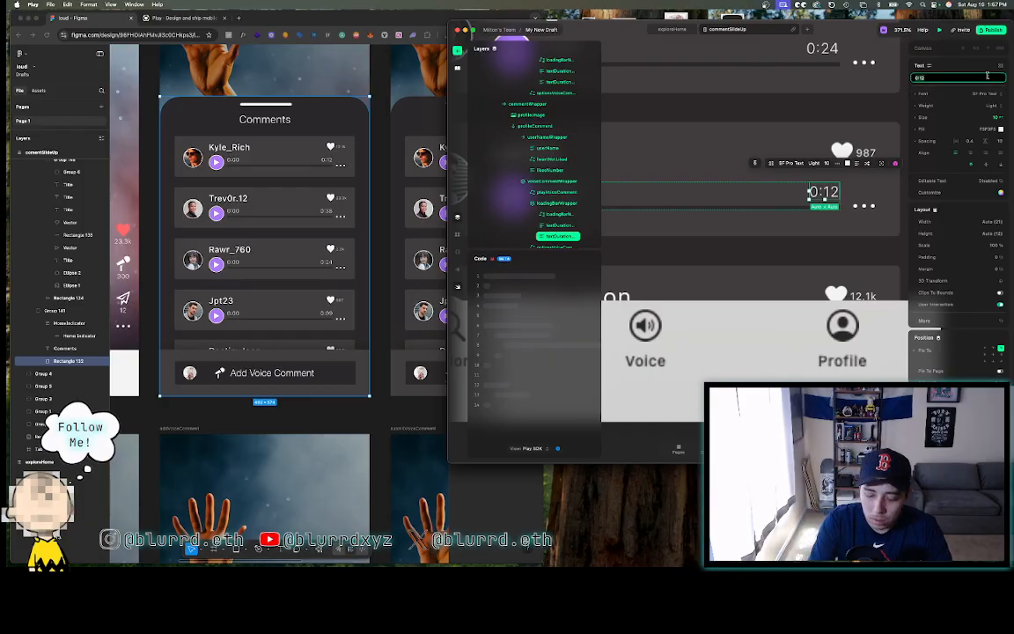
{"action": "type", "text": "0:09"}
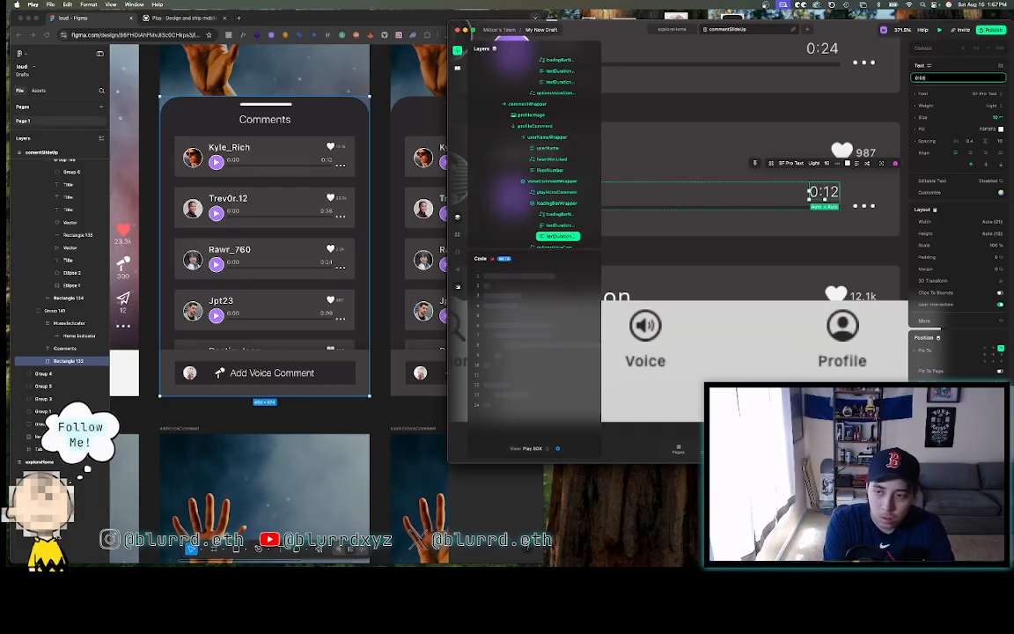
{"action": "key", "text": "Return"}
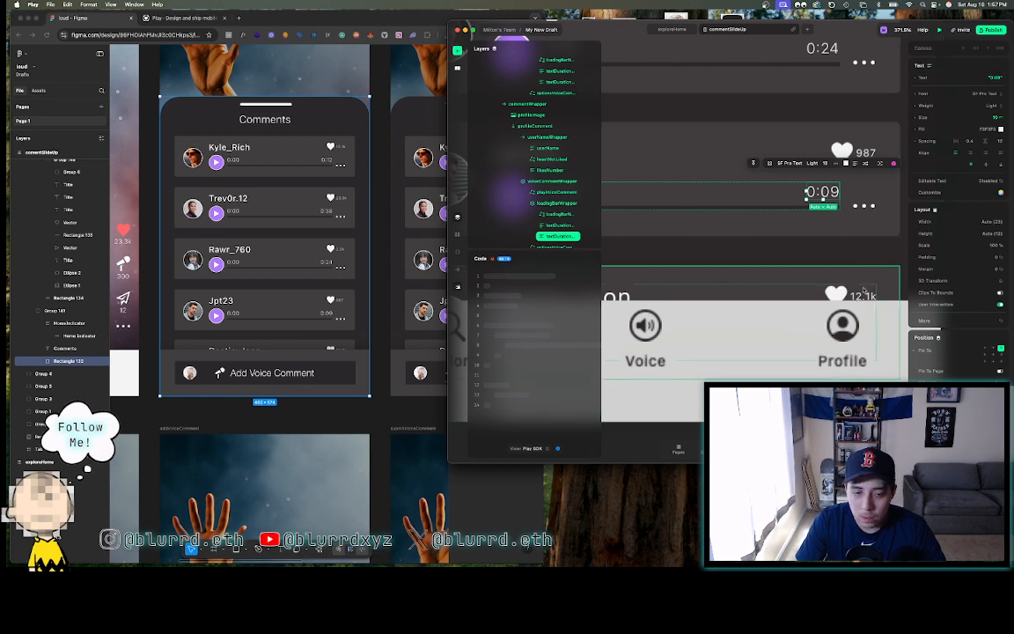
{"action": "left_click", "coordinate": [861, 295]}
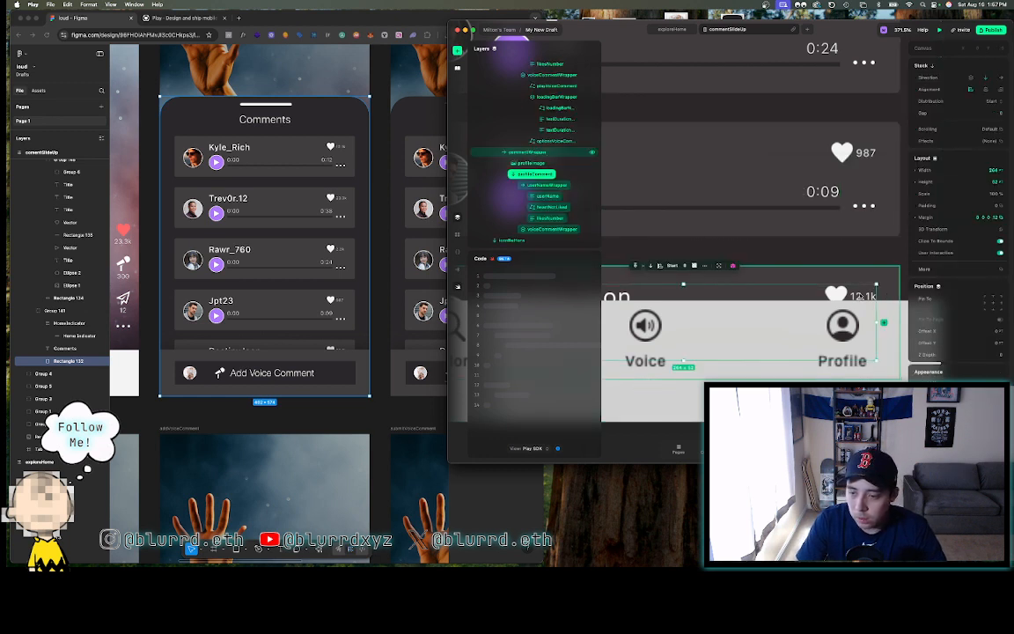
- Change the fifth comment's like count to 504
{"action": "double_click", "coordinate": [861, 296]}
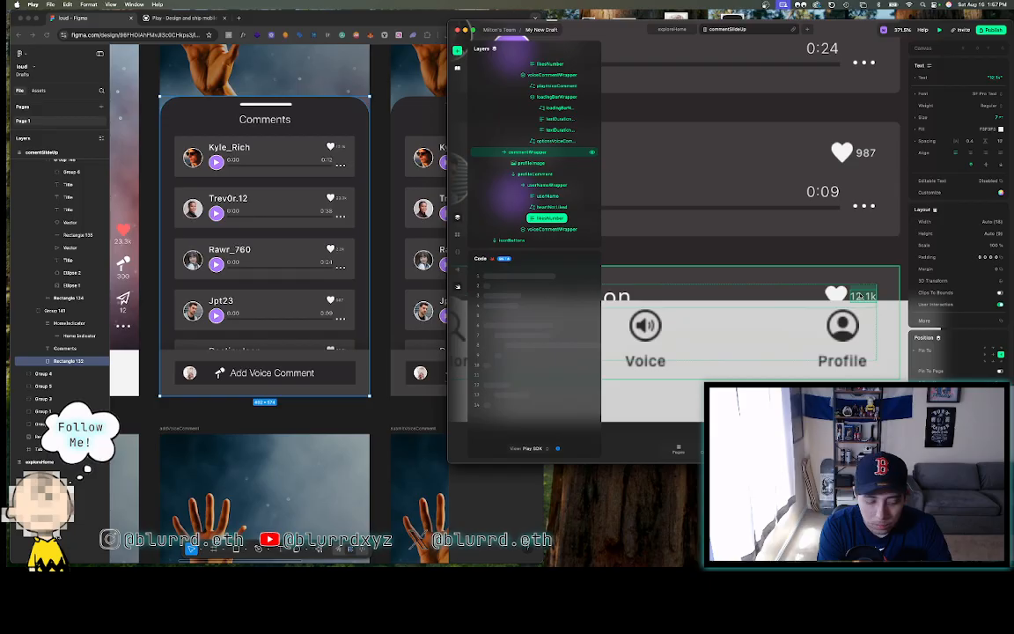
{"action": "type", "text": "5"}
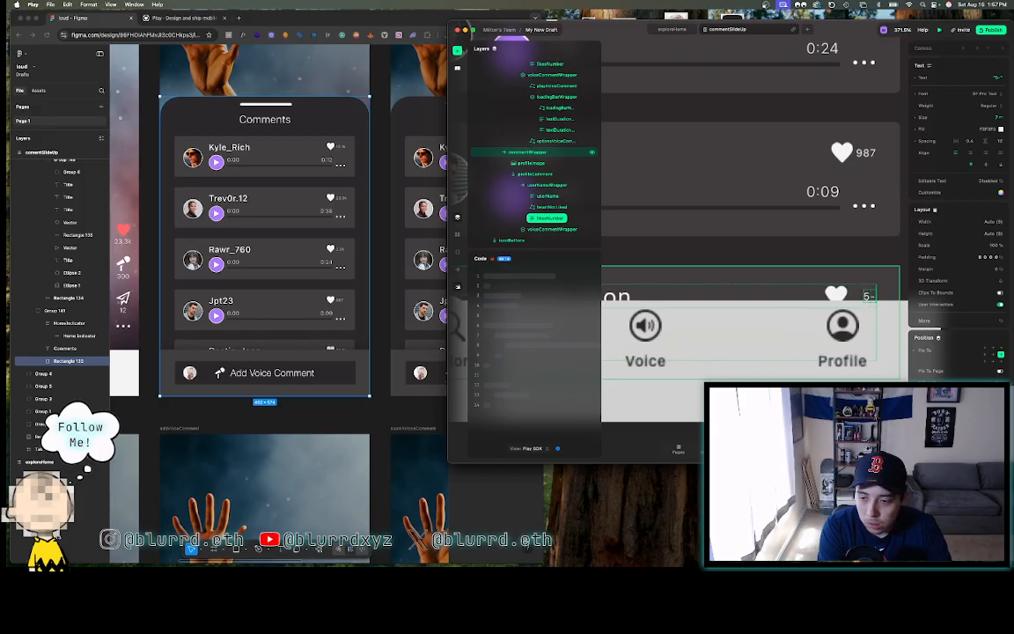
{"action": "type", "text": "04"}
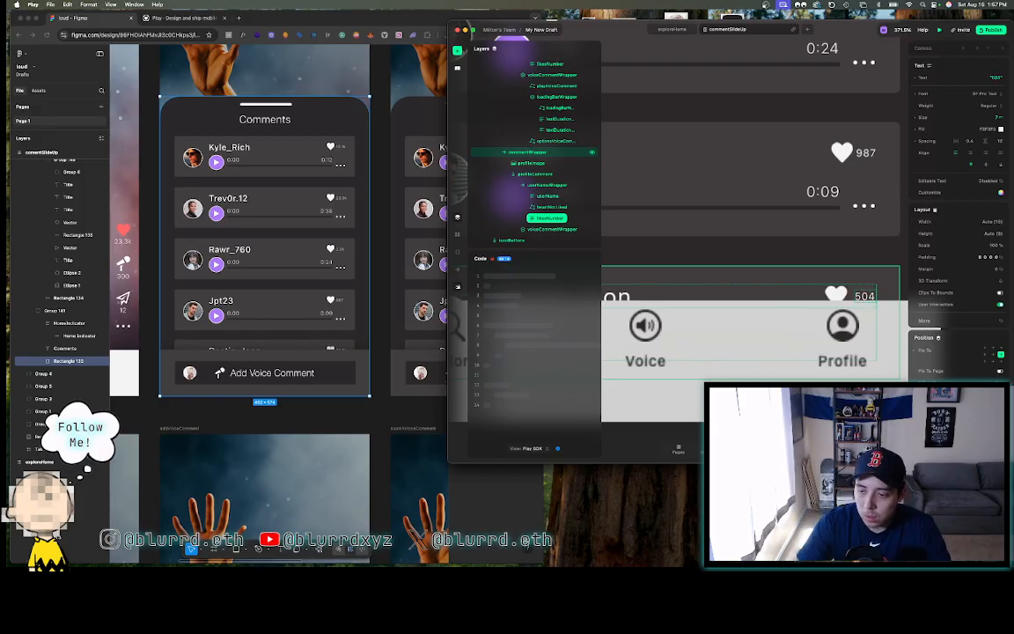
{"action": "left_click", "coordinate": [847, 252]}
{"action": "scroll", "coordinate": [847, 252], "scroll_direction": "down", "scroll_amount": 5}
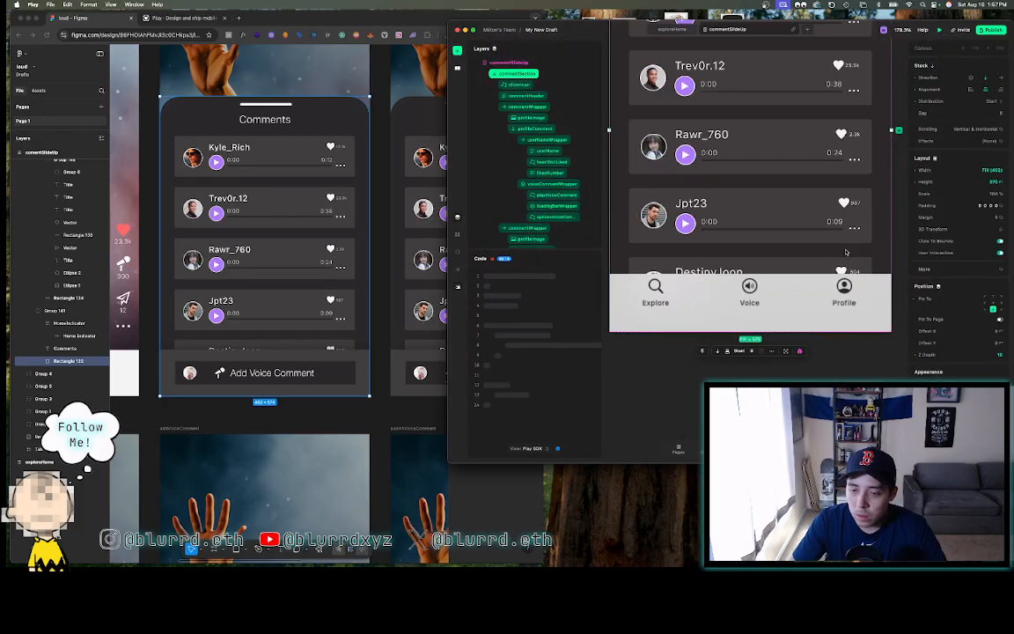
- Retype the fifth commenter's username in the userName layer's Text field
{"action": "double_click", "coordinate": [709, 272]}
{"action": "double_click", "coordinate": [709, 272]}
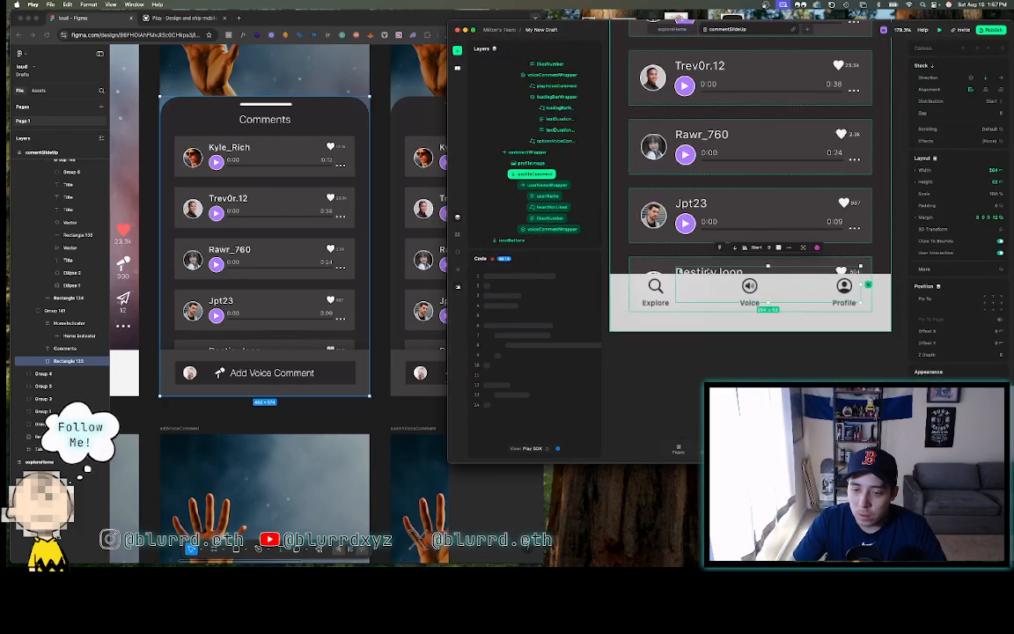
{"action": "double_click", "coordinate": [710, 272]}
{"action": "double_click", "coordinate": [709, 272]}
{"action": "double_click", "coordinate": [710, 272]}
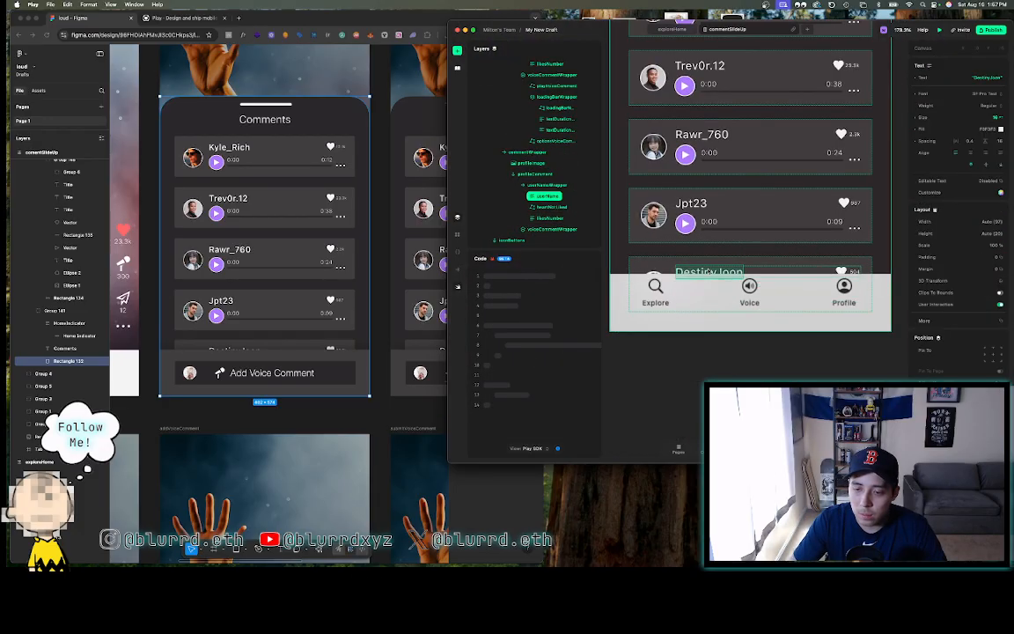
{"action": "left_click", "coordinate": [981, 78]}
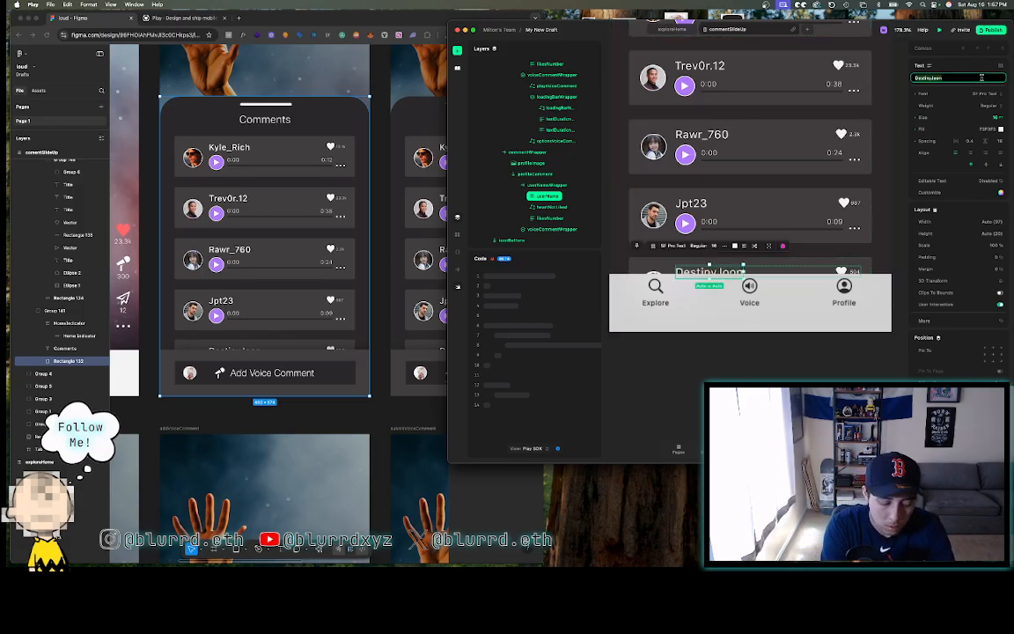
{"action": "key", "text": "Caps_Lock"}
{"action": "type", "text": "Designer"}
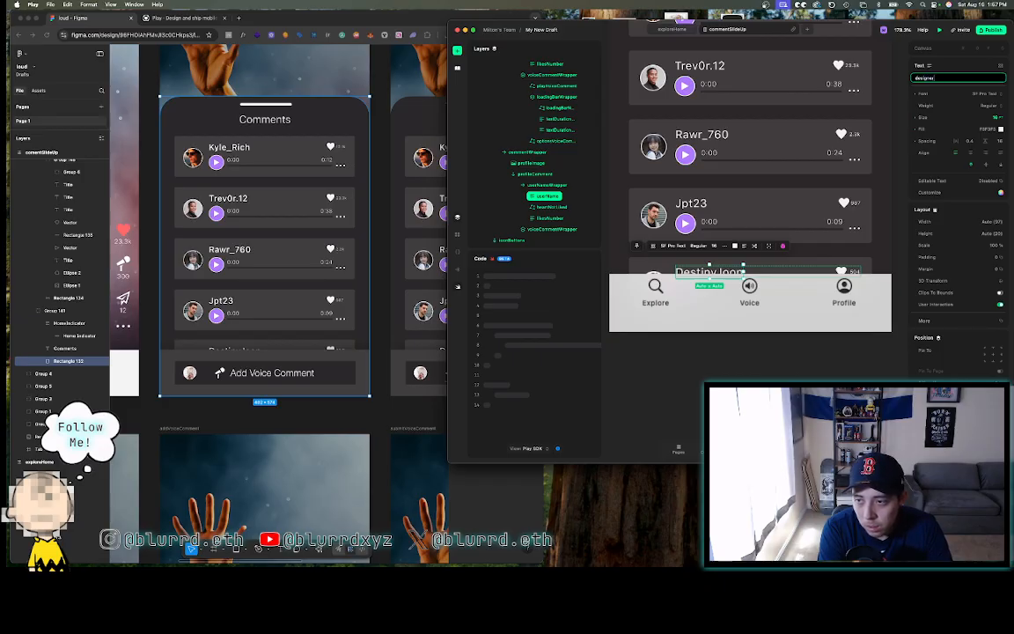
{"action": "key", "text": "Caps_Lock"}
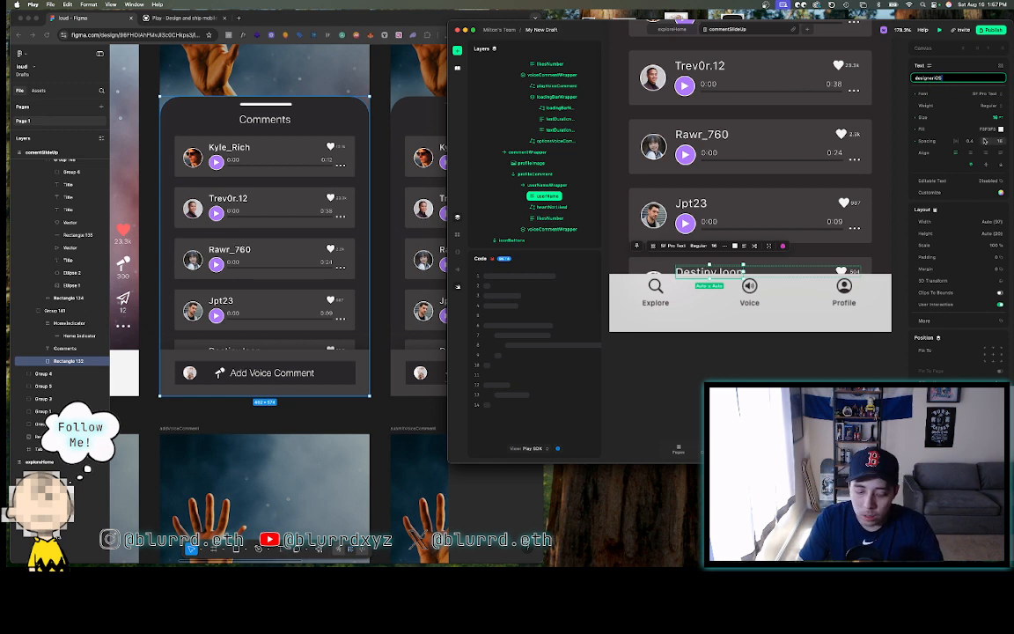
{"action": "left_click", "coordinate": [834, 372]}
{"action": "scroll", "coordinate": [837, 371], "scroll_direction": "down", "scroll_amount": 5}
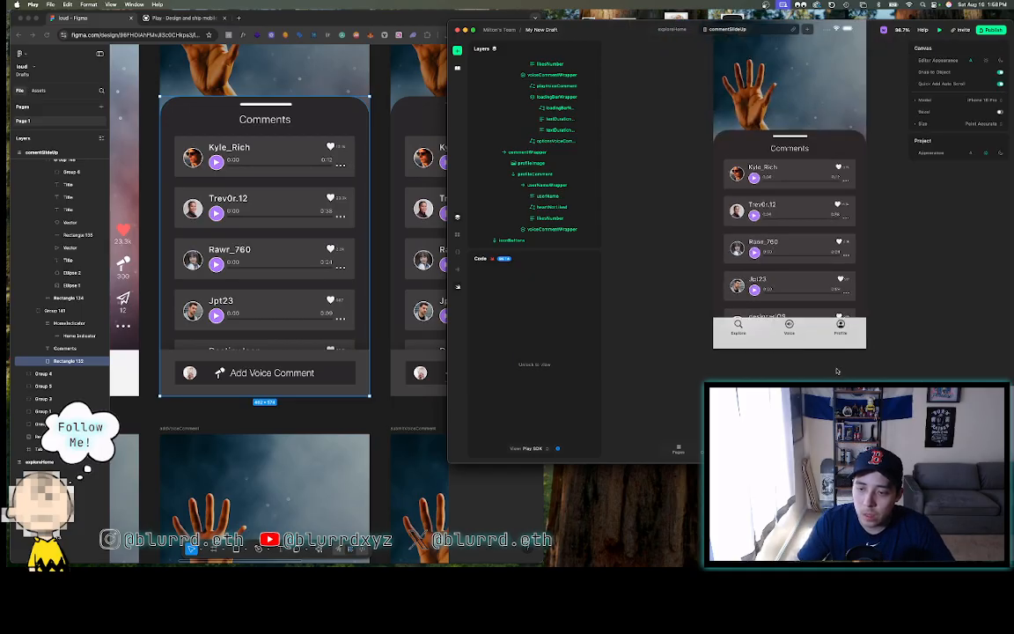
{"action": "scroll", "coordinate": [854, 325], "scroll_direction": "up", "scroll_amount": 3}
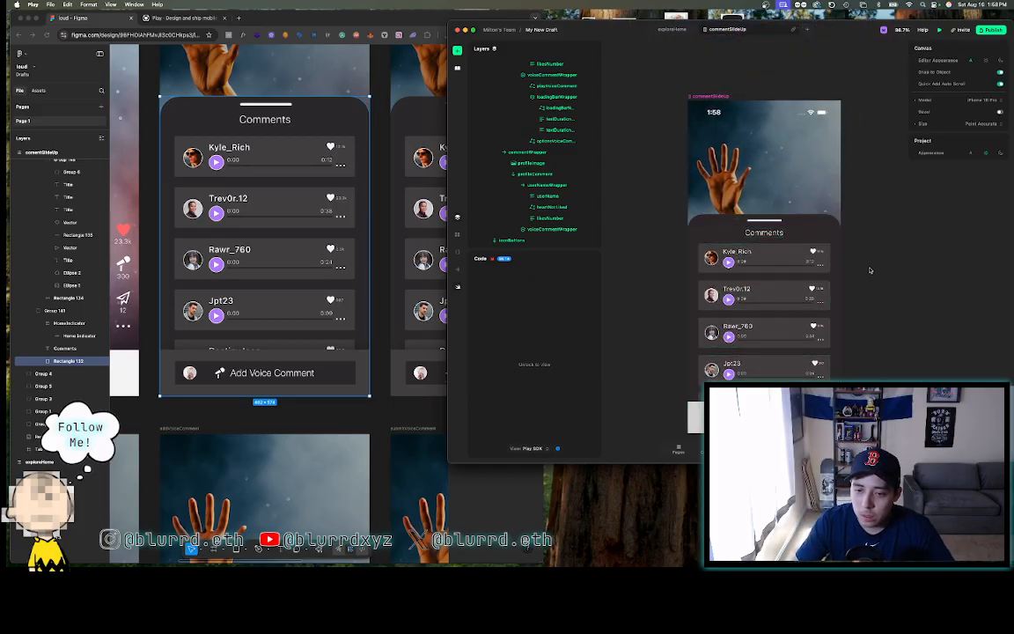
{"action": "scroll", "coordinate": [870, 271], "scroll_direction": "down", "scroll_amount": 5}
{"action": "left_click", "coordinate": [382, 176]}
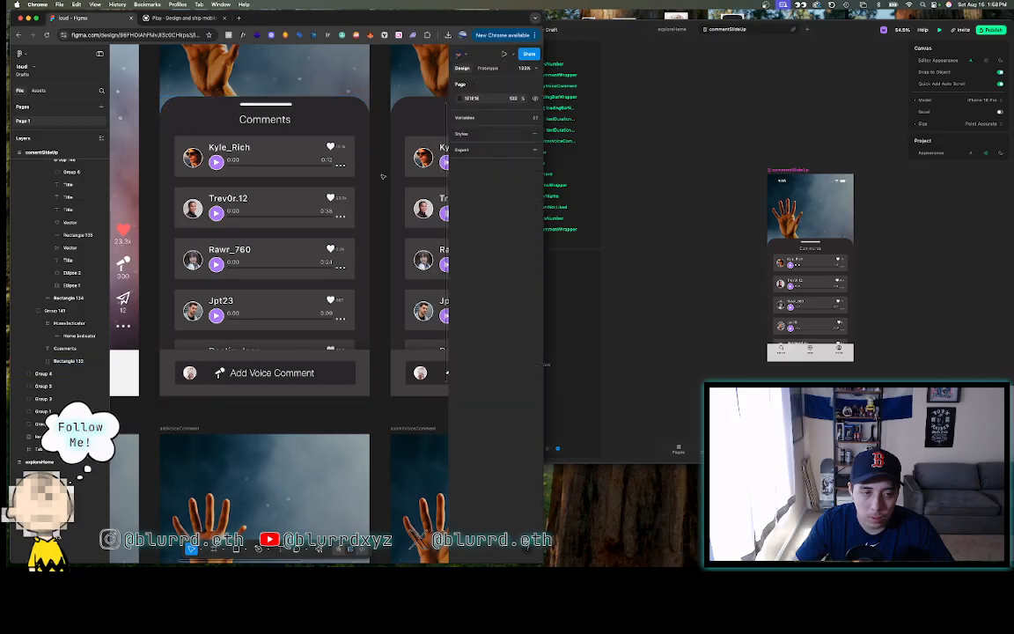
{"action": "scroll", "coordinate": [382, 176], "scroll_direction": "down", "scroll_amount": 5}
{"action": "scroll", "coordinate": [334, 124], "scroll_direction": "up", "scroll_amount": 5}
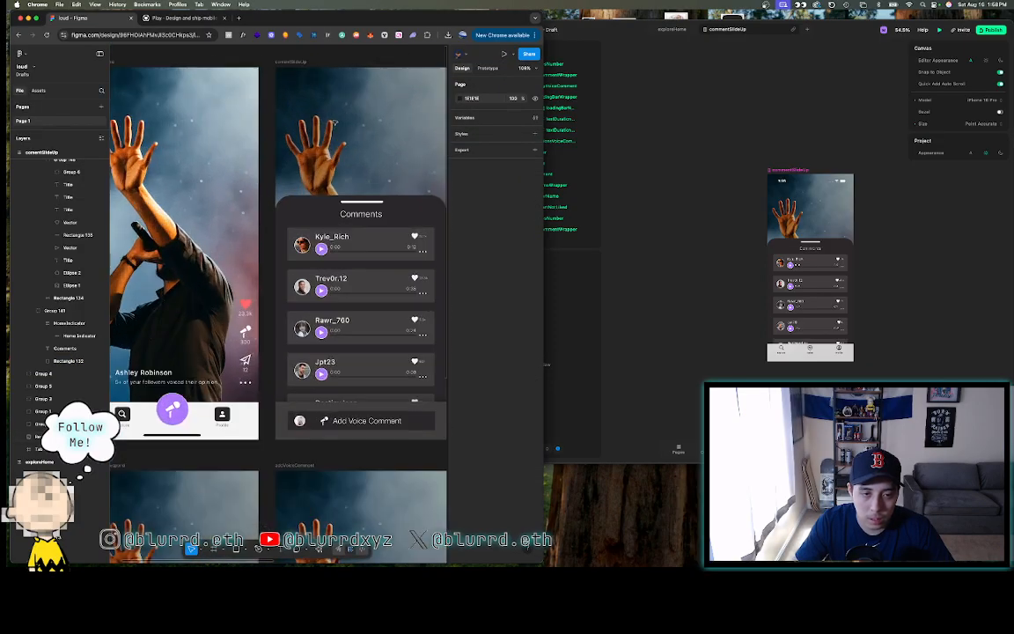
{"action": "scroll", "coordinate": [334, 123], "scroll_direction": "right", "scroll_amount": 2}
{"action": "scroll", "coordinate": [334, 124], "scroll_direction": "down", "scroll_amount": 1}
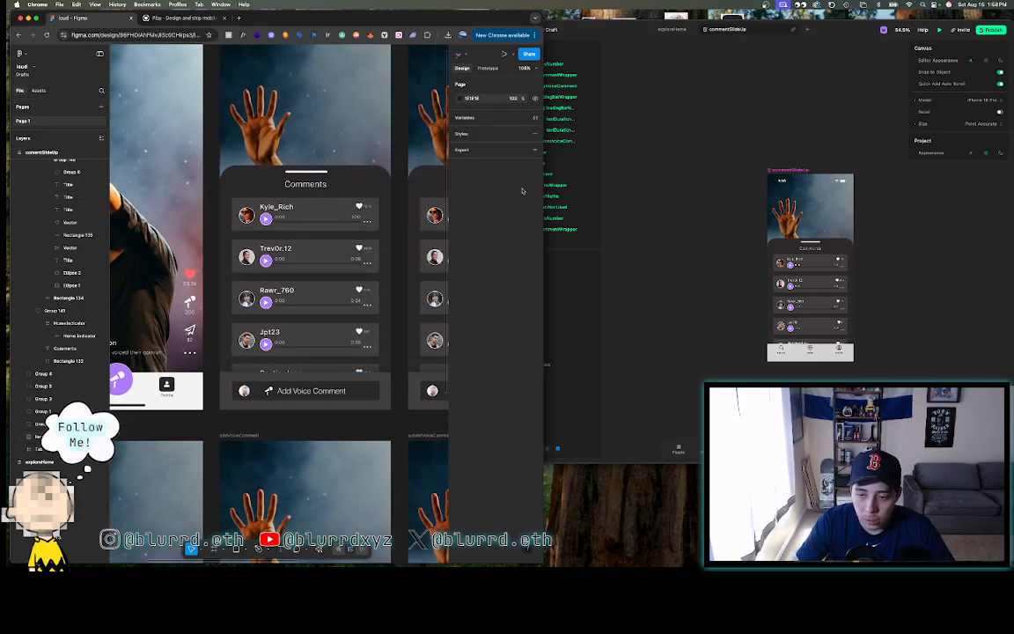
{"action": "left_click", "coordinate": [295, 378]}
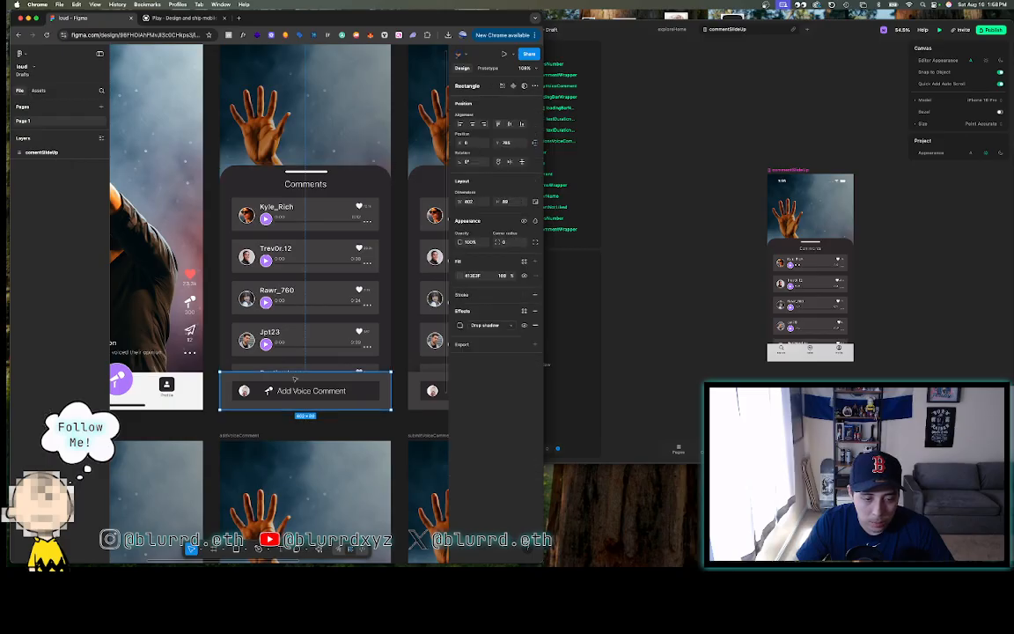
{"action": "left_click", "coordinate": [397, 279]}
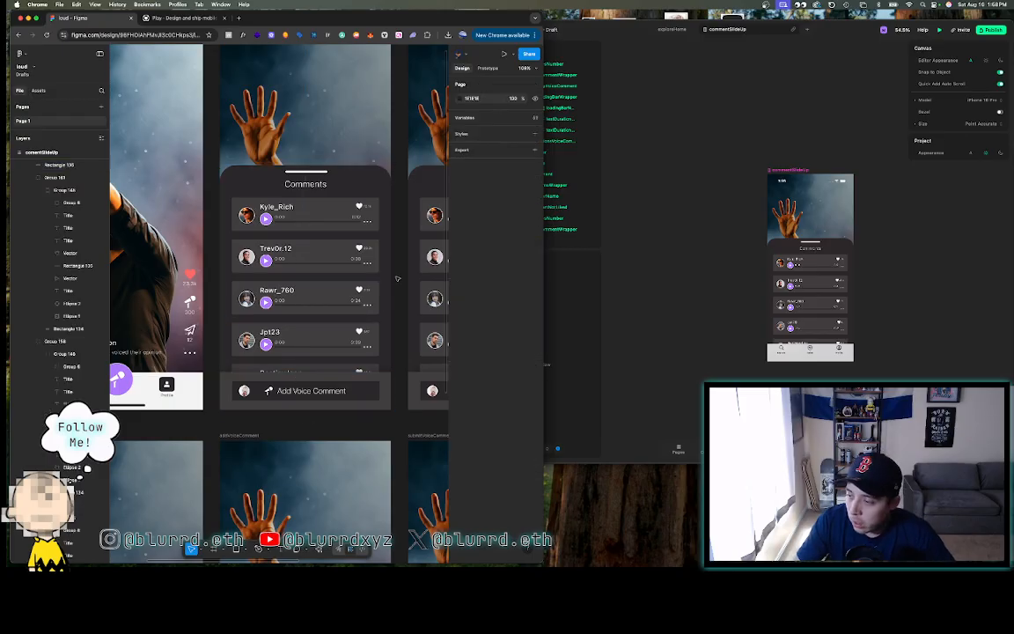
{"action": "scroll", "coordinate": [397, 279], "scroll_direction": "down", "scroll_amount": 8}
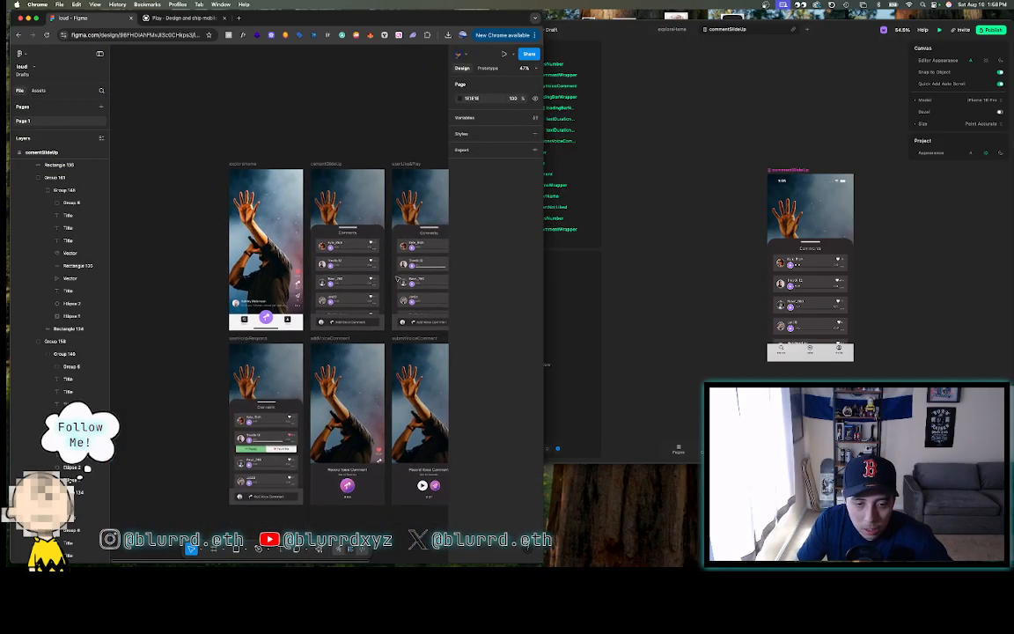
{"action": "scroll", "coordinate": [397, 279], "scroll_direction": "right", "scroll_amount": 4}
{"action": "scroll", "coordinate": [397, 279], "scroll_direction": "down", "scroll_amount": 3}
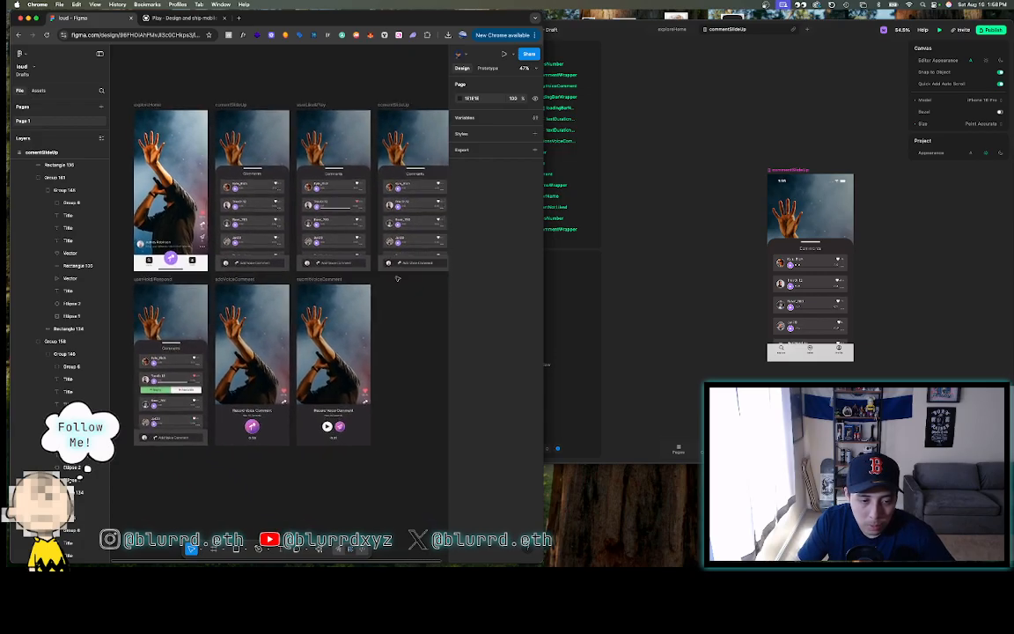
{"action": "scroll", "coordinate": [397, 279], "scroll_direction": "left", "scroll_amount": 1}
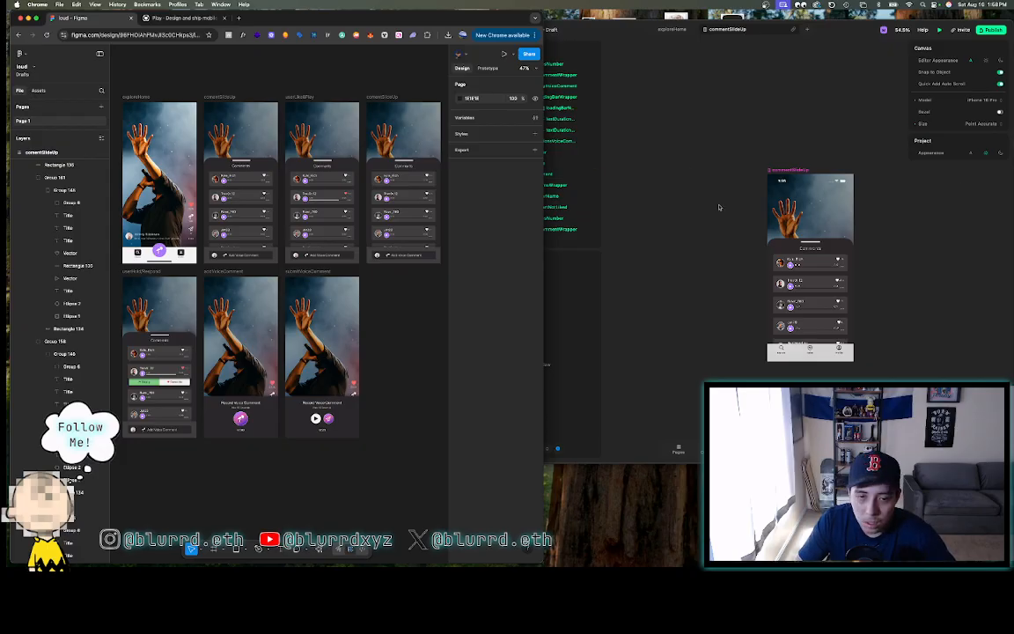
{"action": "left_click_drag", "start_coordinate": [604, 27], "coordinate": [603, 17]}
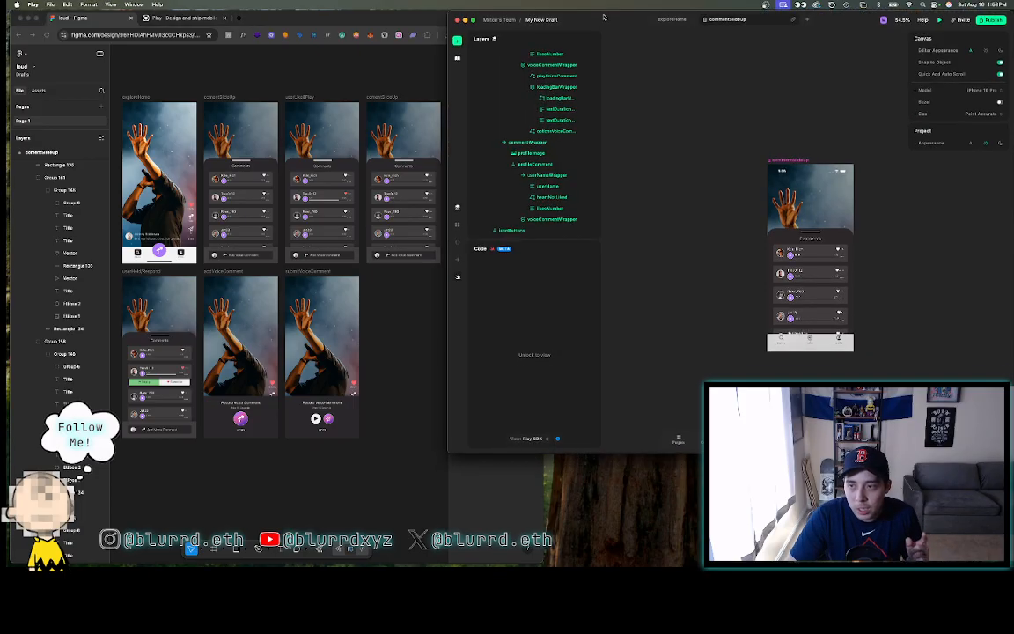
{"action": "left_click", "coordinate": [332, 75]}
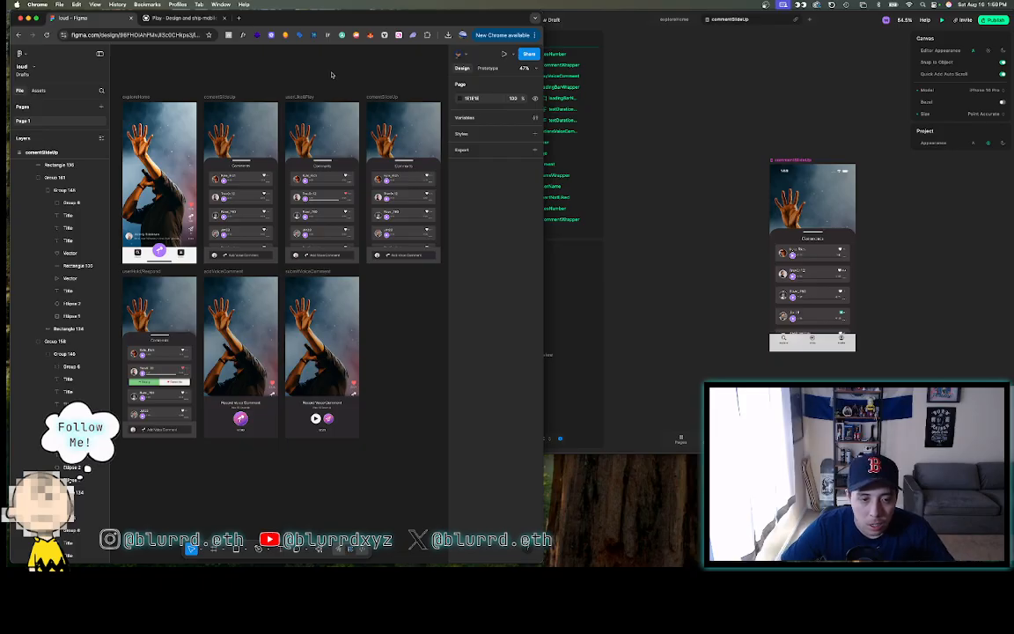
- Select the commentSlideUp frame in Figma and pan across the phone screens
{"action": "left_click", "coordinate": [220, 96]}
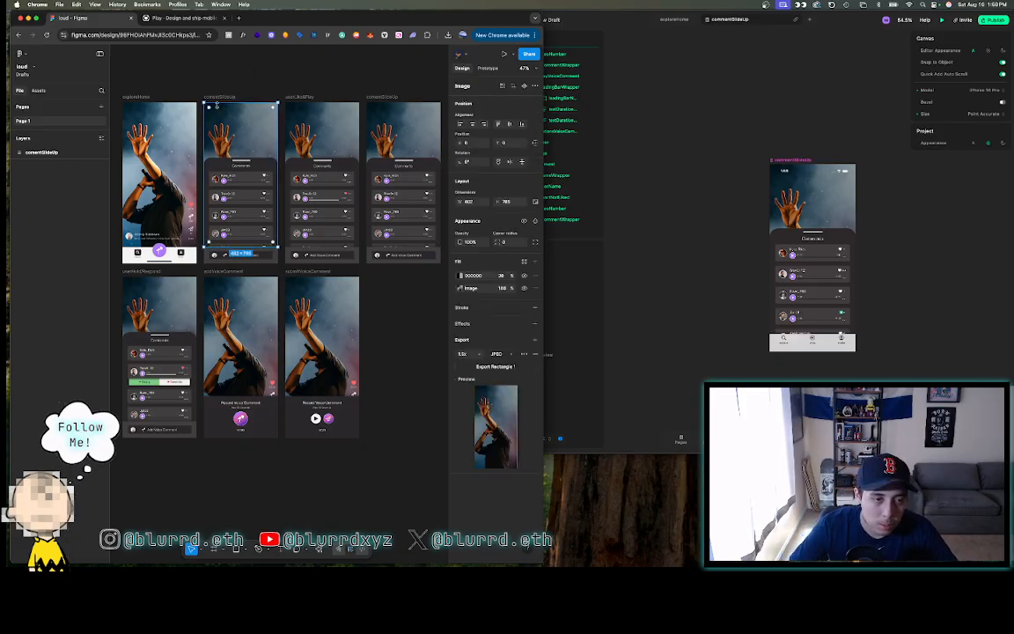
{"action": "left_click", "coordinate": [220, 83]}
{"action": "scroll", "coordinate": [220, 83], "scroll_direction": "up", "scroll_amount": 5}
{"action": "scroll", "coordinate": [220, 83], "scroll_direction": "left", "scroll_amount": 2}
{"action": "scroll", "coordinate": [220, 83], "scroll_direction": "down", "scroll_amount": 1}
{"action": "scroll", "coordinate": [220, 82], "scroll_direction": "down", "scroll_amount": 2}
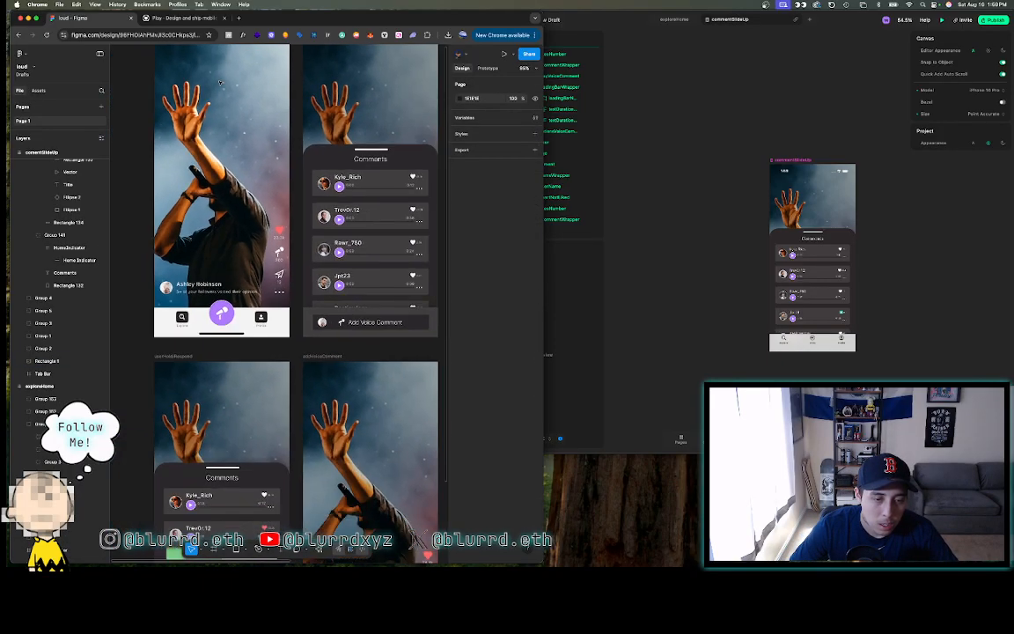
{"action": "scroll", "coordinate": [220, 83], "scroll_direction": "right", "scroll_amount": 5}
{"action": "scroll", "coordinate": [220, 82], "scroll_direction": "up", "scroll_amount": 4}
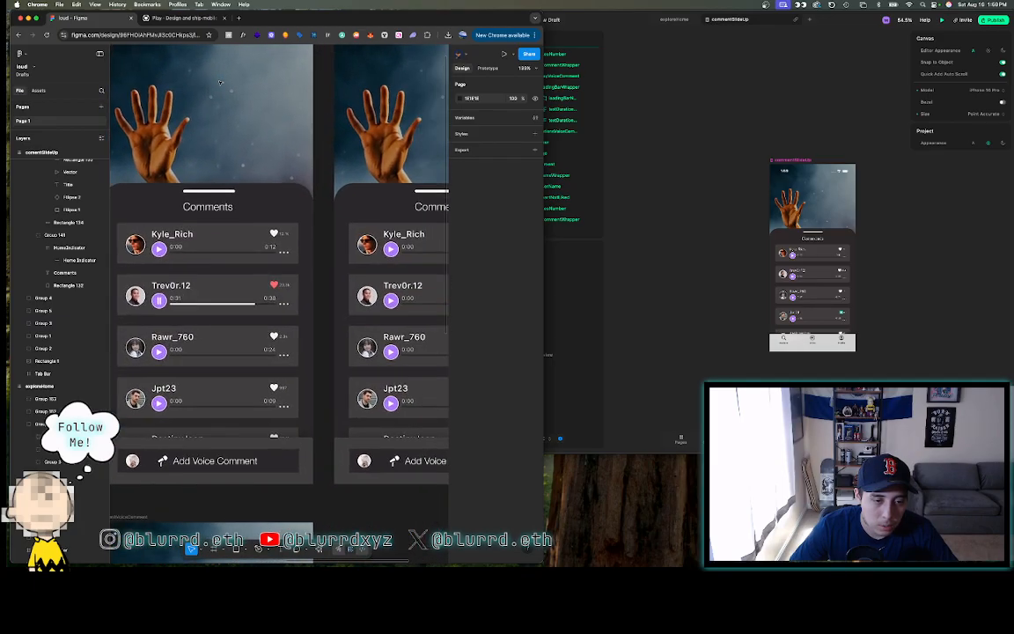
{"action": "scroll", "coordinate": [220, 83], "scroll_direction": "down", "scroll_amount": 5}
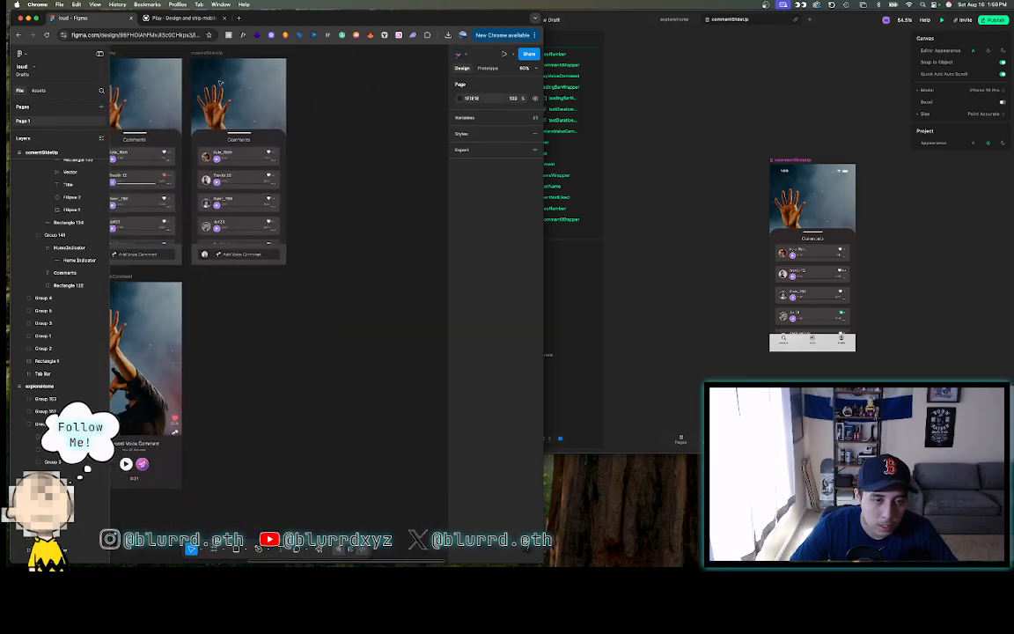
{"action": "scroll", "coordinate": [220, 82], "scroll_direction": "up", "scroll_amount": 1}
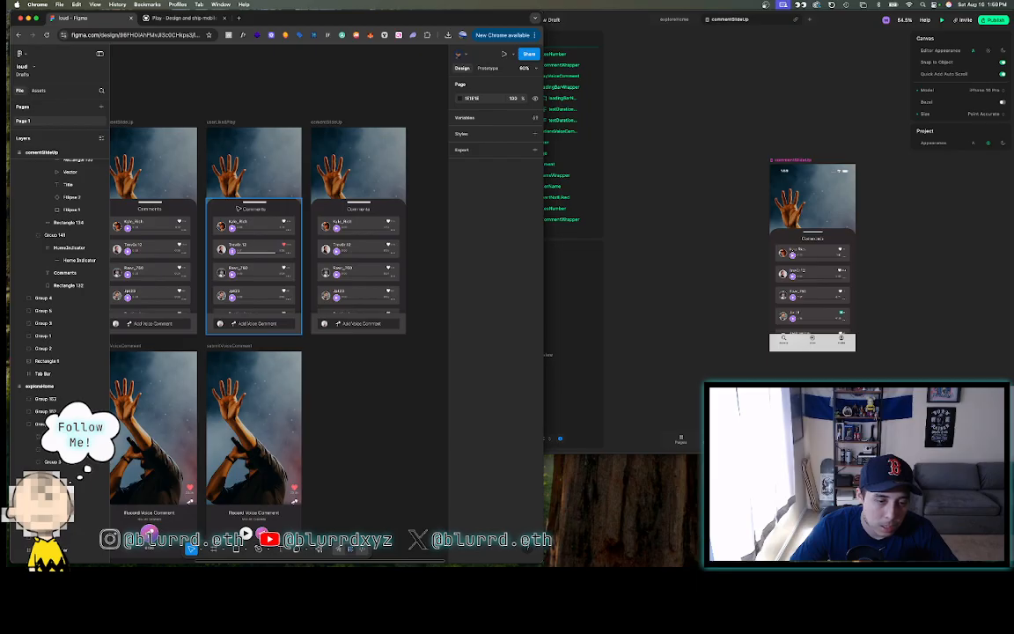
{"action": "scroll", "coordinate": [238, 209], "scroll_direction": "down", "scroll_amount": 3}
{"action": "scroll", "coordinate": [238, 208], "scroll_direction": "right", "scroll_amount": 1}
{"action": "scroll", "coordinate": [237, 209], "scroll_direction": "up", "scroll_amount": 2}
{"action": "scroll", "coordinate": [237, 209], "scroll_direction": "left", "scroll_amount": 1}
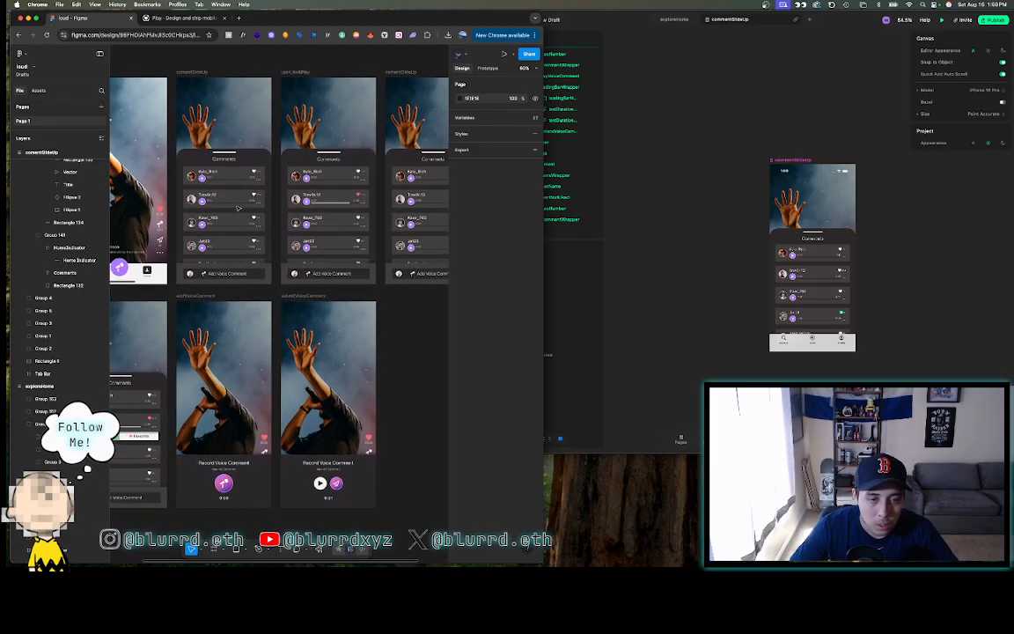
{"action": "scroll", "coordinate": [329, 208], "scroll_direction": "down", "scroll_amount": 4}
{"action": "scroll", "coordinate": [329, 208], "scroll_direction": "left", "scroll_amount": 2}
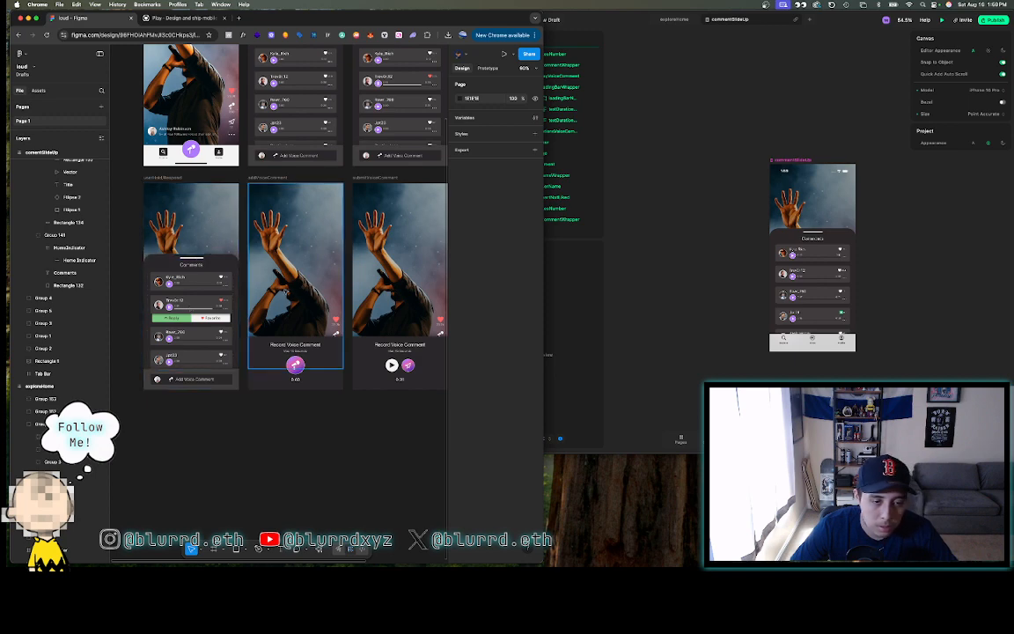
{"action": "scroll", "coordinate": [303, 296], "scroll_direction": "right", "scroll_amount": 2}
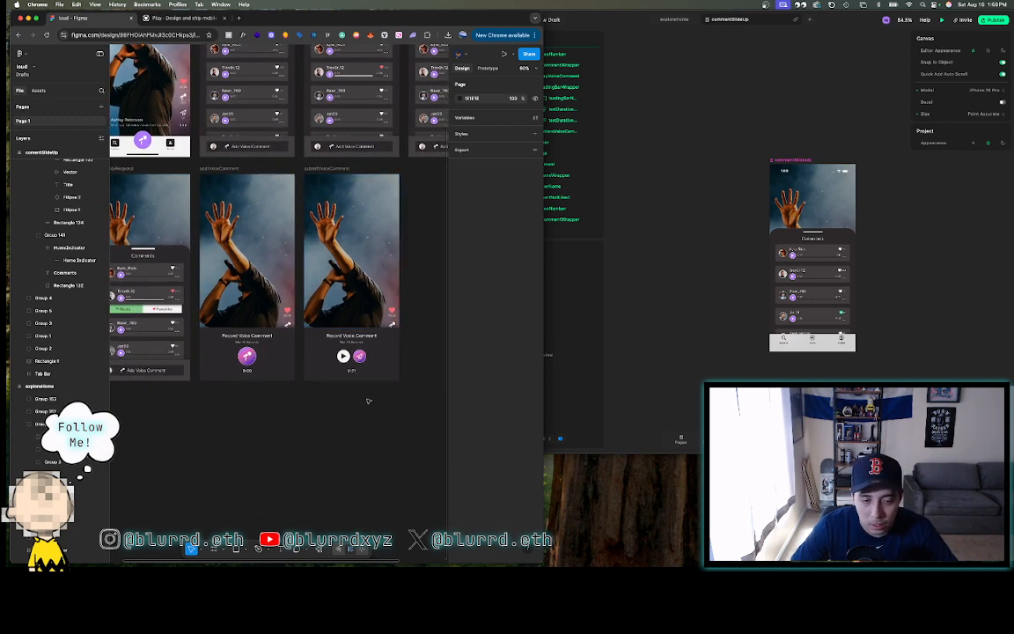
{"action": "scroll", "coordinate": [368, 400], "scroll_direction": "right", "scroll_amount": 4}
{"action": "scroll", "coordinate": [368, 401], "scroll_direction": "up", "scroll_amount": 4}
{"action": "scroll", "coordinate": [368, 401], "scroll_direction": "left", "scroll_amount": 3}
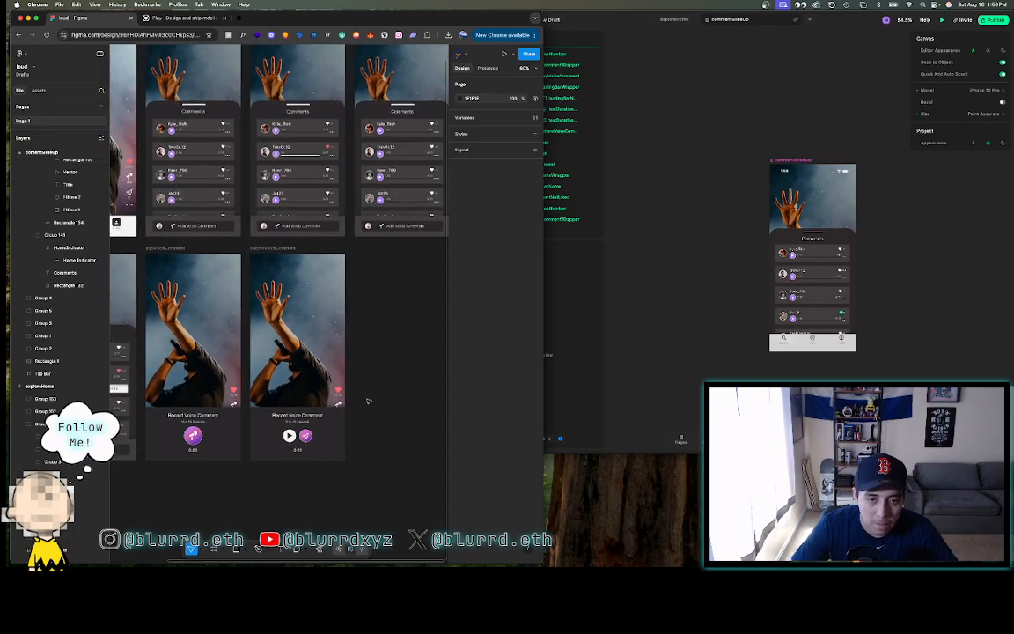
{"action": "scroll", "coordinate": [368, 401], "scroll_direction": "up", "scroll_amount": 2}
{"action": "scroll", "coordinate": [368, 401], "scroll_direction": "left", "scroll_amount": 3}
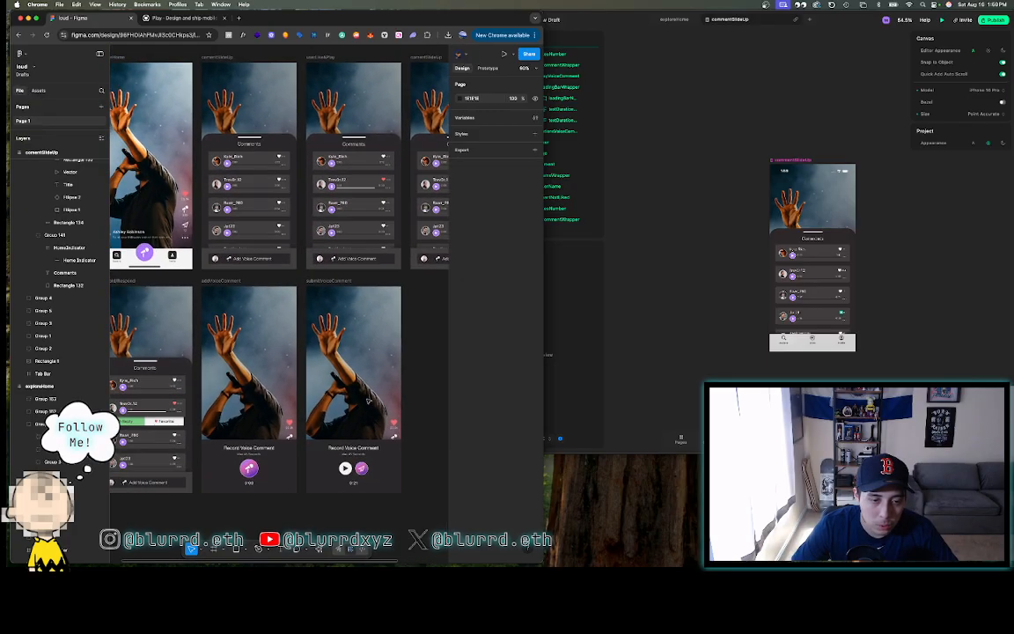
{"action": "scroll", "coordinate": [368, 400], "scroll_direction": "down", "scroll_amount": 3}
{"action": "scroll", "coordinate": [367, 400], "scroll_direction": "down", "scroll_amount": 4}
{"action": "scroll", "coordinate": [368, 401], "scroll_direction": "right", "scroll_amount": 3}
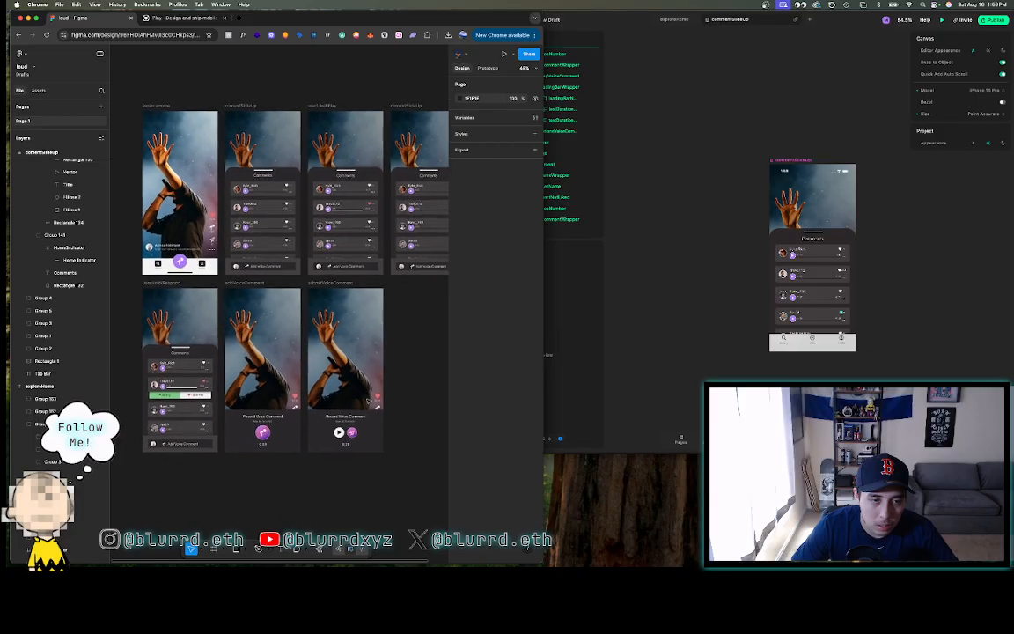
- Compare the second commentSlideUp frame against the Play build, ending on the deselected Figma canvas
{"action": "left_click", "coordinate": [364, 61]}
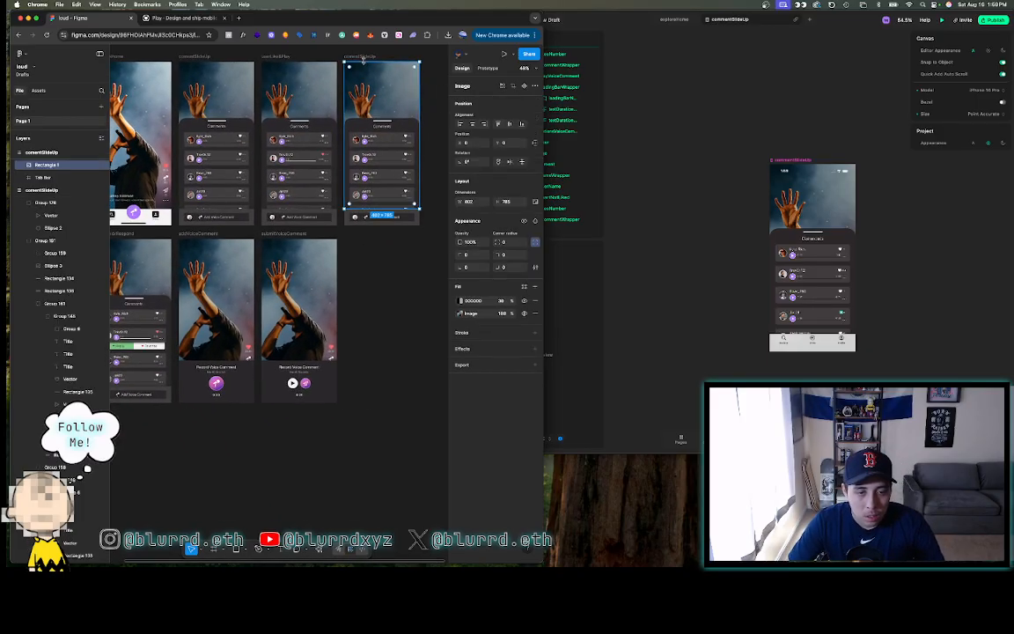
{"action": "left_click", "coordinate": [637, 91]}
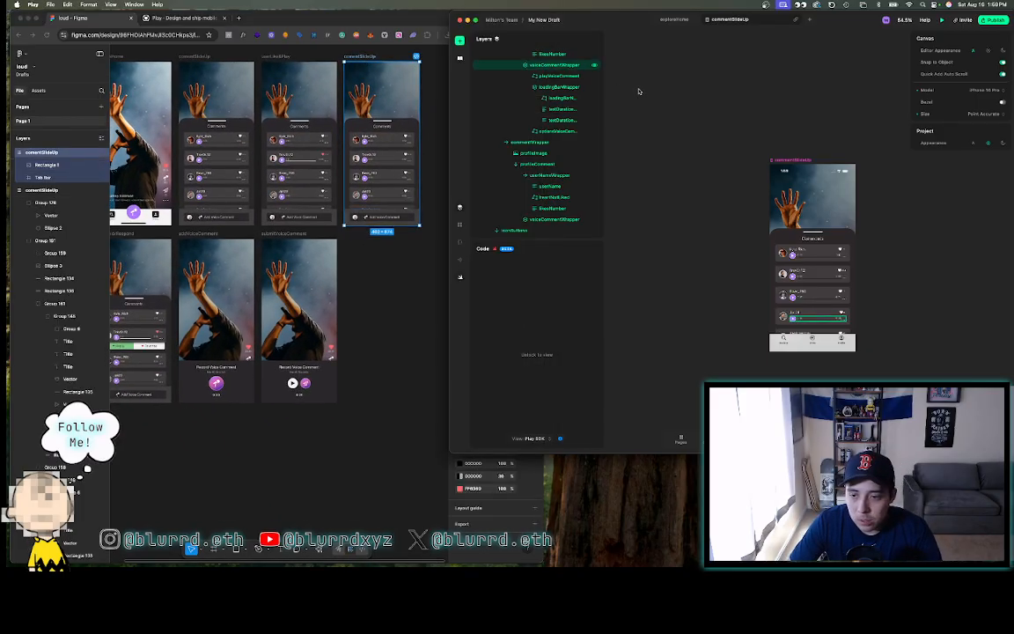
{"action": "left_click", "coordinate": [387, 324]}
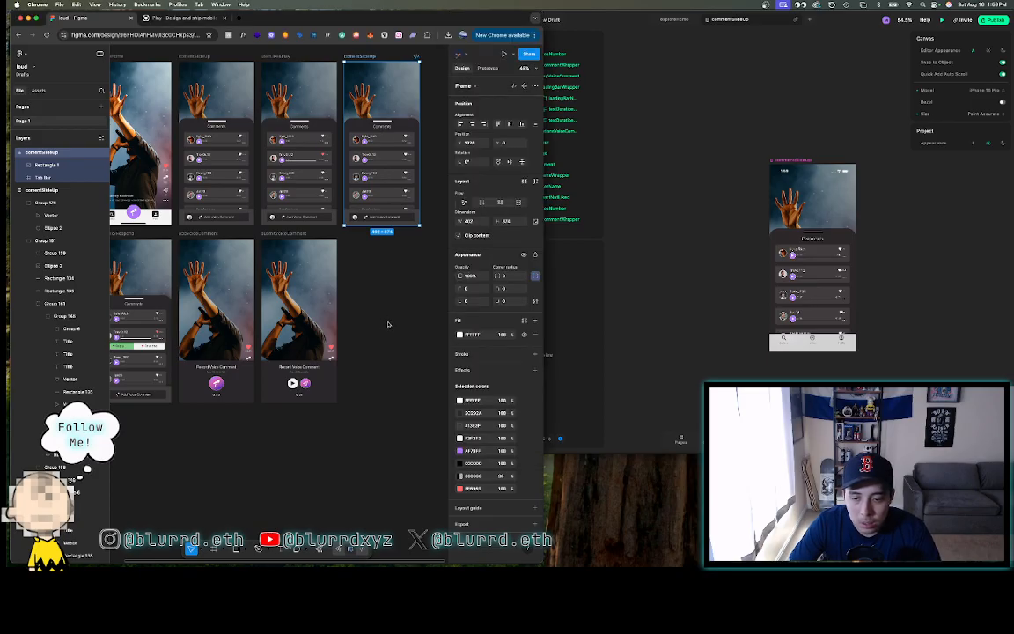
{"action": "left_click", "coordinate": [633, 228]}
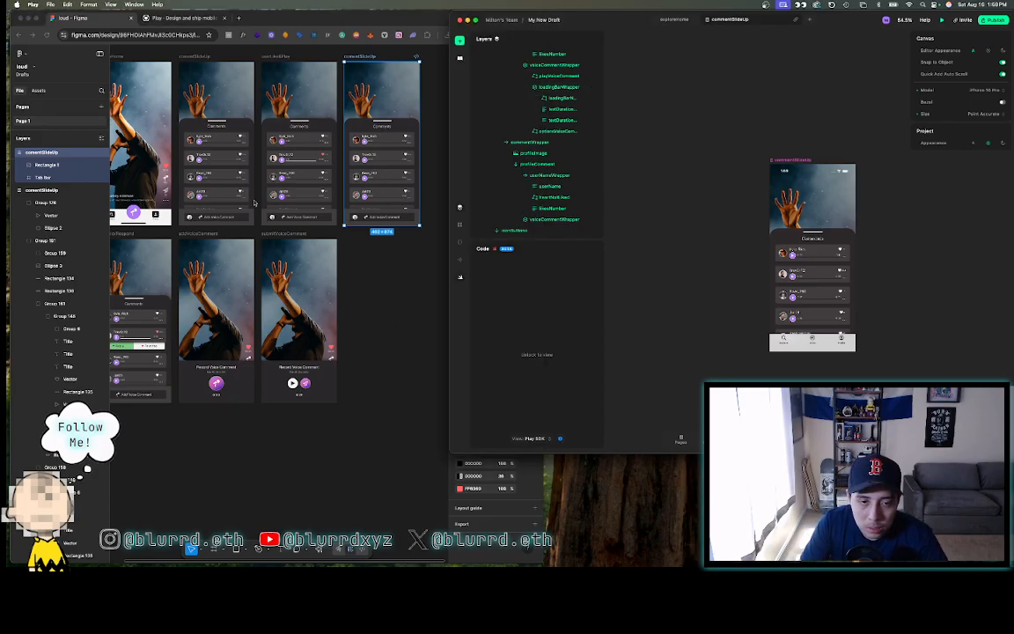
{"action": "left_click", "coordinate": [374, 273]}
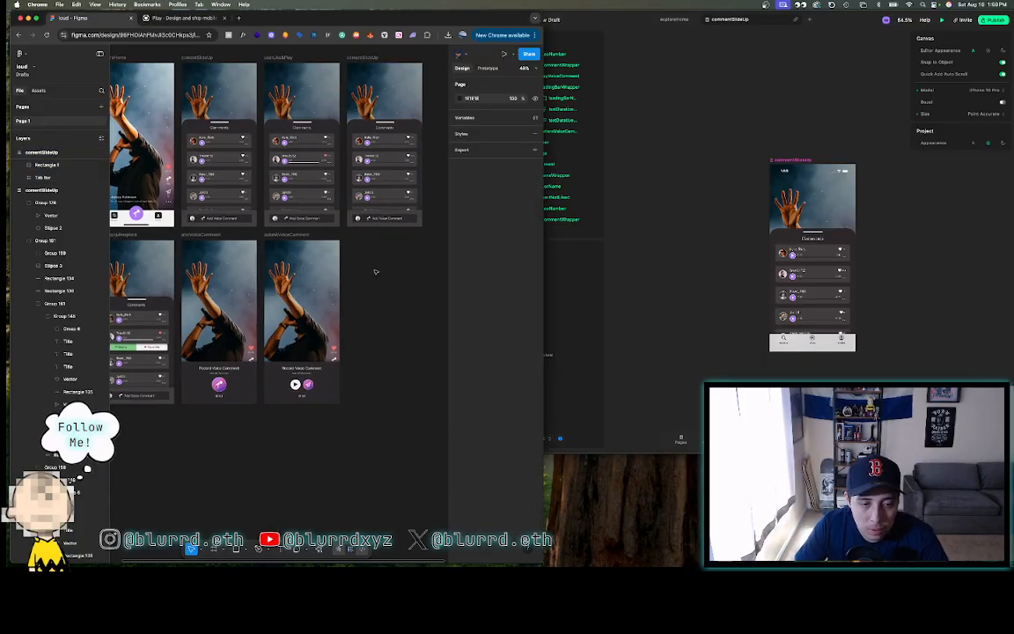
{"action": "scroll", "coordinate": [375, 271], "scroll_direction": "left", "scroll_amount": 3}
{"action": "scroll", "coordinate": [375, 271], "scroll_direction": "up", "scroll_amount": 2}
{"action": "scroll", "coordinate": [374, 273], "scroll_direction": "right", "scroll_amount": 2}
- View Play's exploreHome screen, then return to the commentSlideUp screen
{"action": "left_click", "coordinate": [640, 227]}
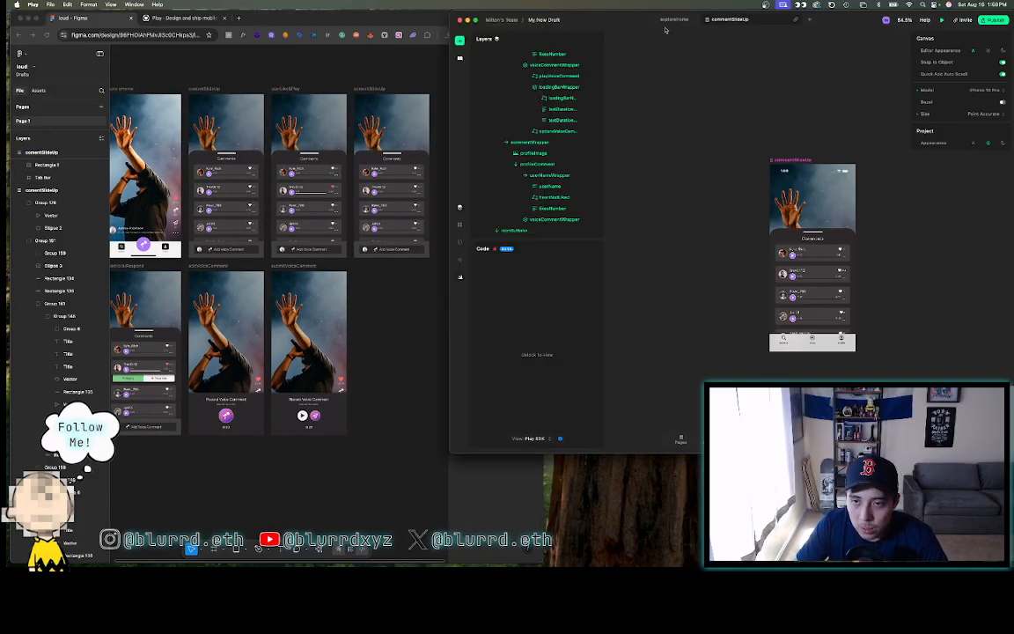
{"action": "left_click", "coordinate": [674, 19]}
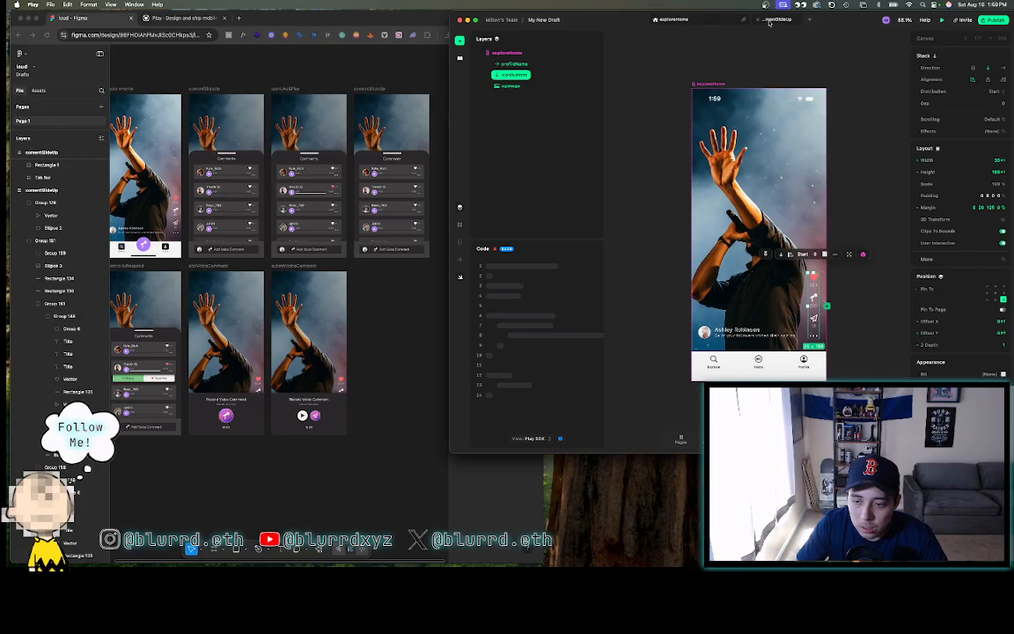
{"action": "left_click", "coordinate": [769, 21]}
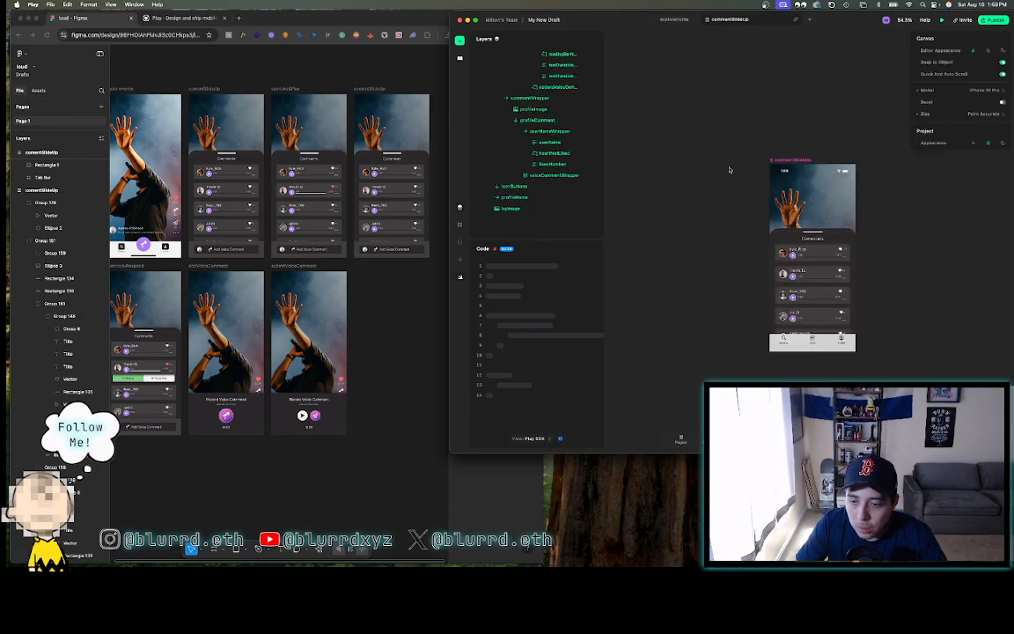
{"action": "scroll", "coordinate": [729, 169], "scroll_direction": "right", "scroll_amount": 2}
{"action": "scroll", "coordinate": [728, 170], "scroll_direction": "up", "scroll_amount": 5}
{"action": "scroll", "coordinate": [729, 170], "scroll_direction": "down", "scroll_amount": 1}
{"action": "scroll", "coordinate": [729, 170], "scroll_direction": "up", "scroll_amount": 4}
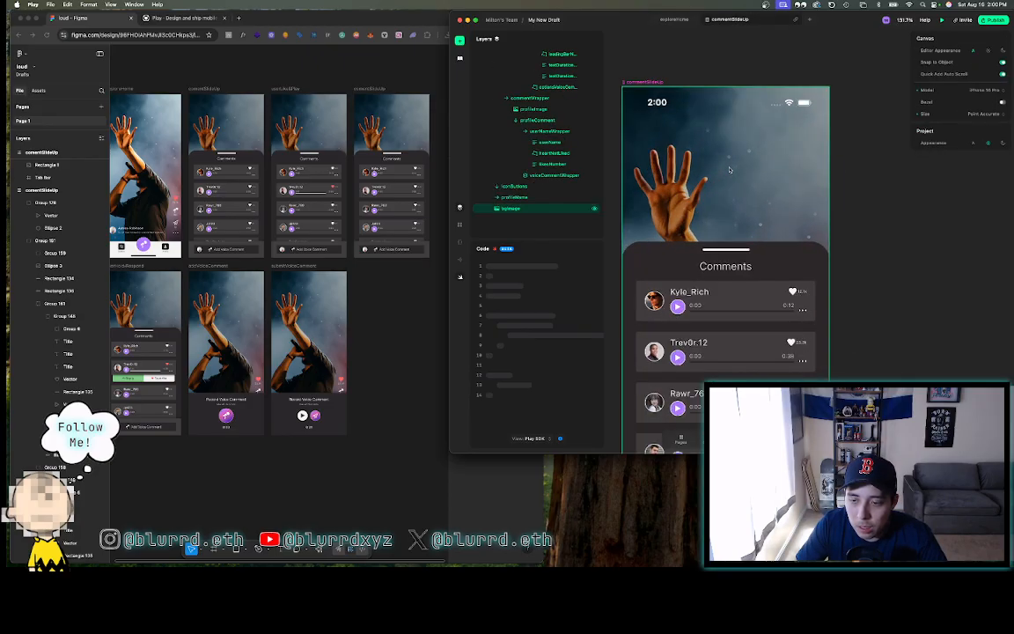
{"action": "scroll", "coordinate": [728, 170], "scroll_direction": "down", "scroll_amount": 3}
{"action": "scroll", "coordinate": [729, 170], "scroll_direction": "down", "scroll_amount": 3}
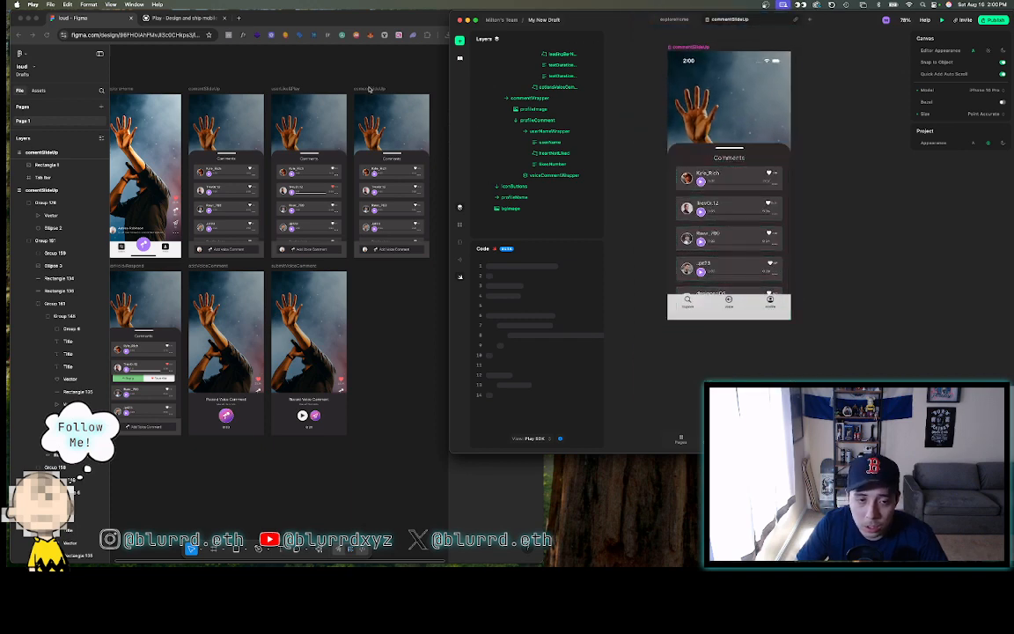
- Delete the duplicate commentSlideUp frame in the Figma design
{"action": "left_click", "coordinate": [329, 81]}
{"action": "left_click", "coordinate": [360, 90]}
{"action": "key", "text": "Delete"}
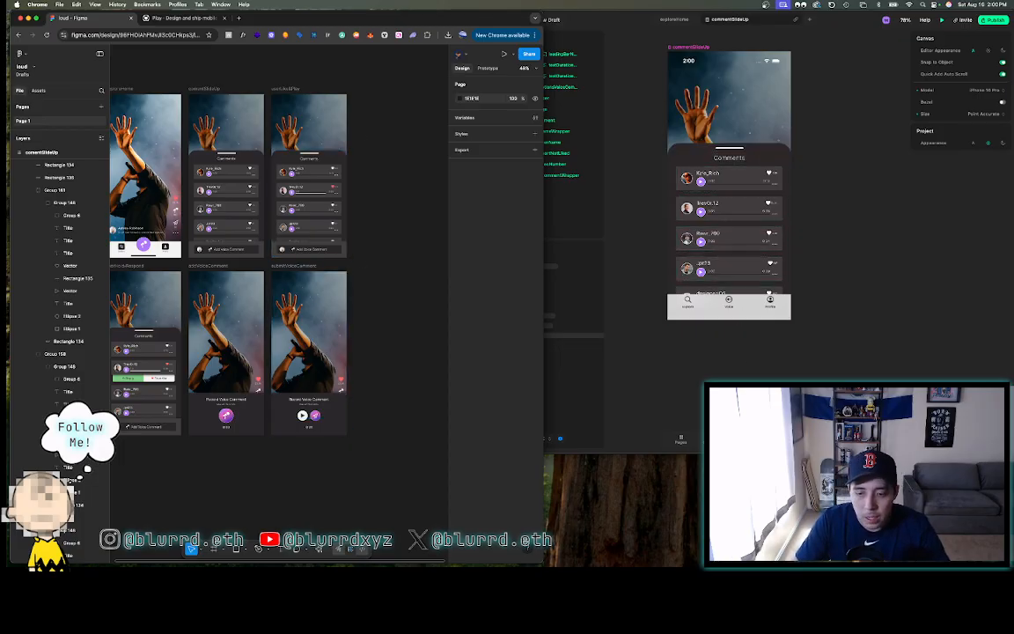
{"action": "left_click", "coordinate": [756, 370]}
{"action": "scroll", "coordinate": [755, 370], "scroll_direction": "down", "scroll_amount": 4}
{"action": "scroll", "coordinate": [538, 209], "scroll_direction": "up", "scroll_amount": 3}
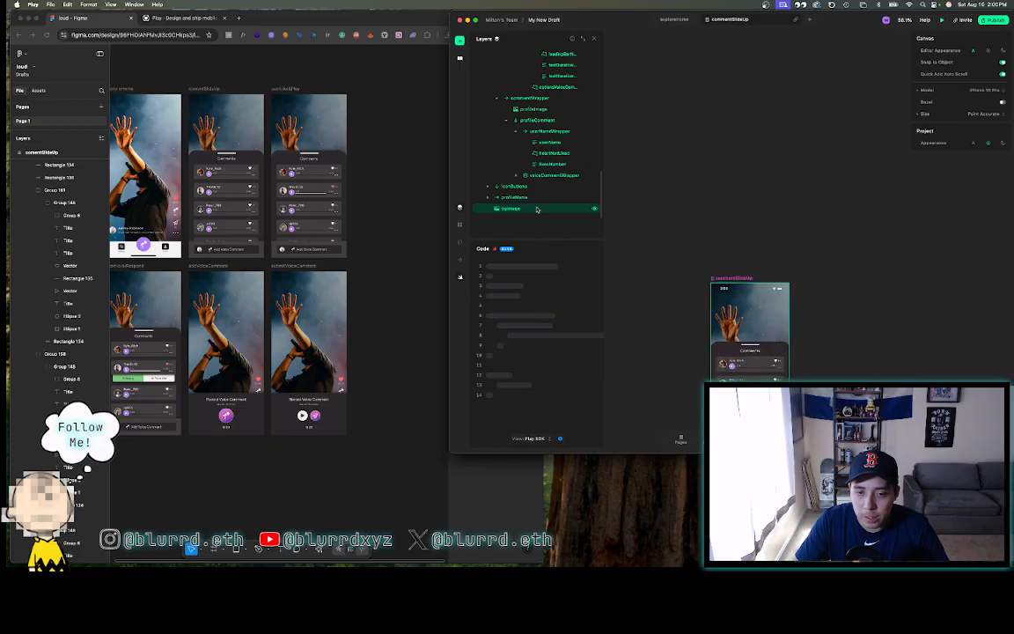
{"action": "scroll", "coordinate": [536, 210], "scroll_direction": "up", "scroll_amount": 5}
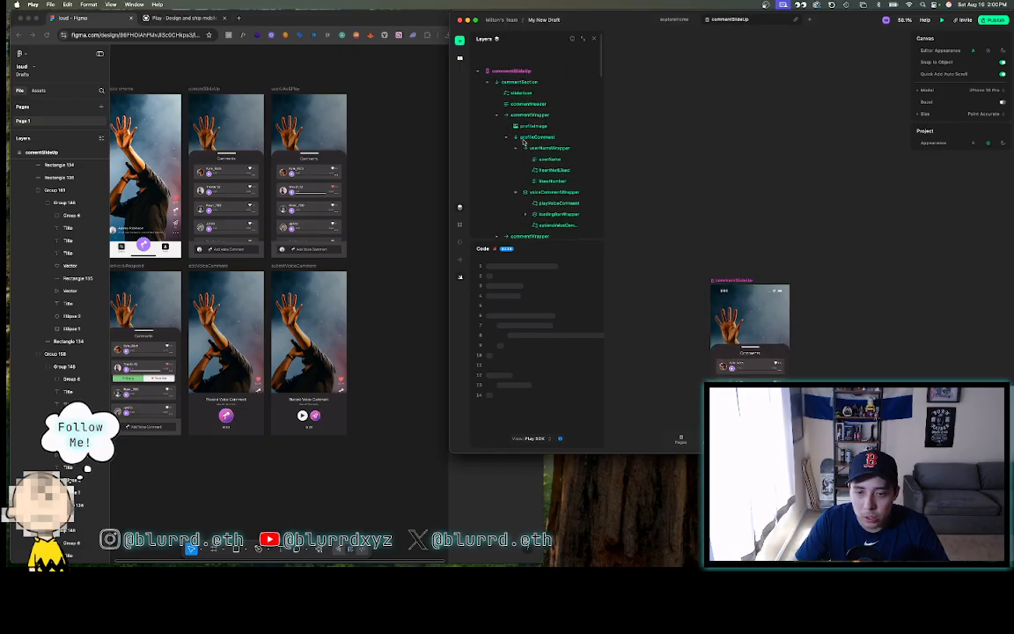
- Collapse the five commentWrapper layers and the commentSection layer in Play's Layers panel
{"action": "left_click", "coordinate": [497, 98]}
{"action": "left_click", "coordinate": [497, 109]}
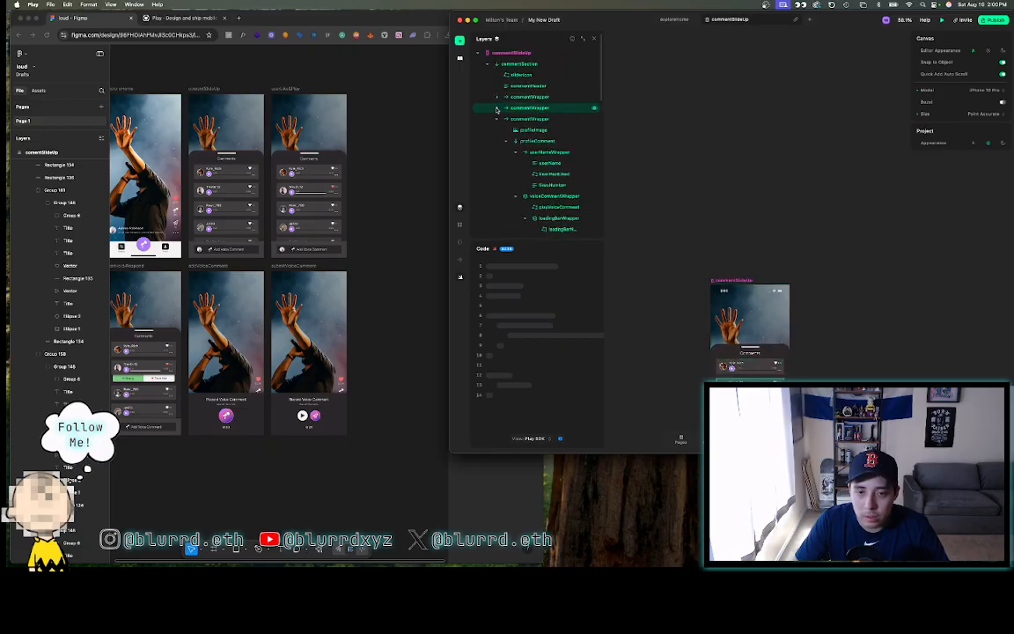
{"action": "left_click", "coordinate": [496, 120]}
{"action": "left_click", "coordinate": [496, 130]}
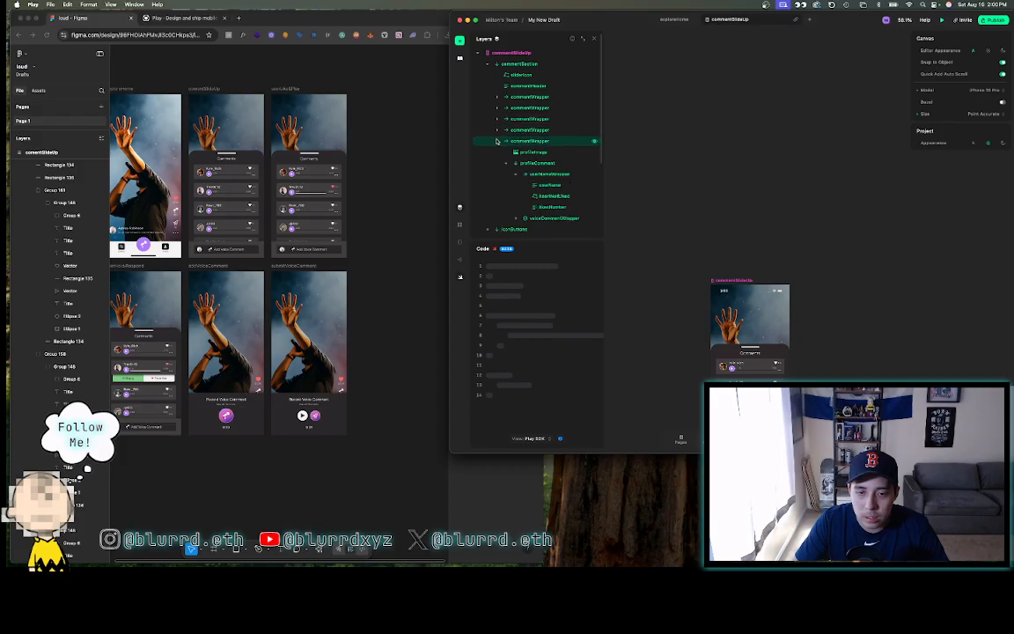
{"action": "left_click", "coordinate": [496, 141]}
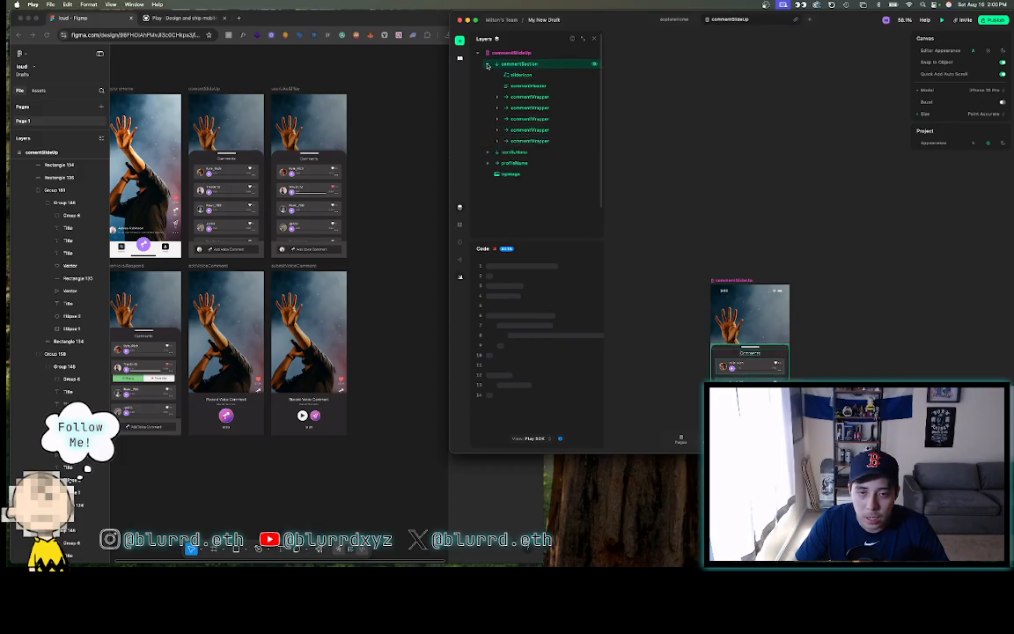
{"action": "left_click", "coordinate": [487, 66]}
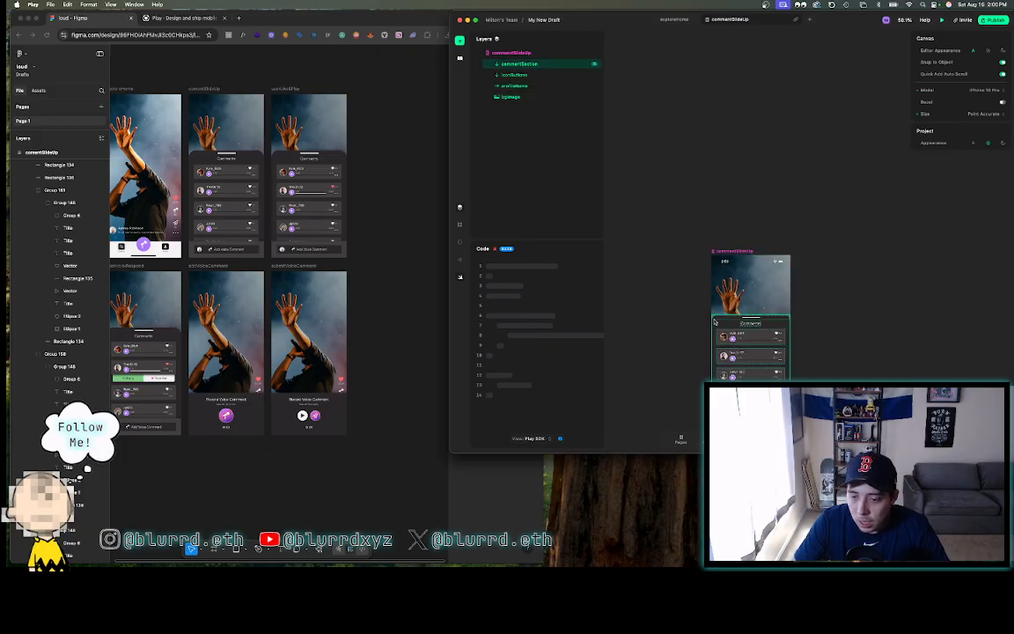
{"action": "scroll", "coordinate": [811, 288], "scroll_direction": "up", "scroll_amount": 5}
{"action": "scroll", "coordinate": [811, 289], "scroll_direction": "down", "scroll_amount": 5}
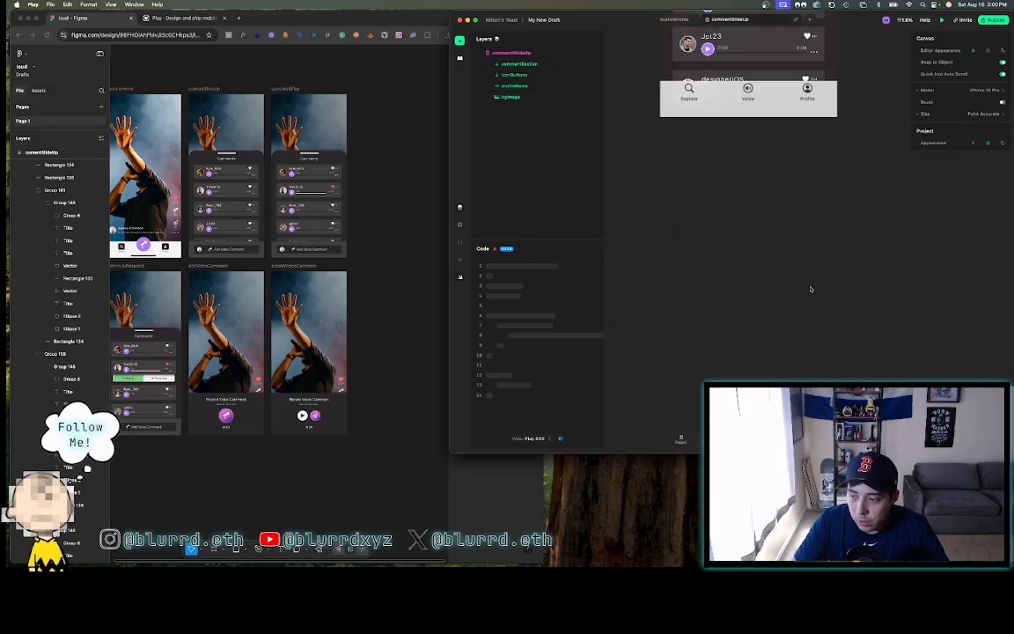
{"action": "scroll", "coordinate": [811, 289], "scroll_direction": "up", "scroll_amount": 5}
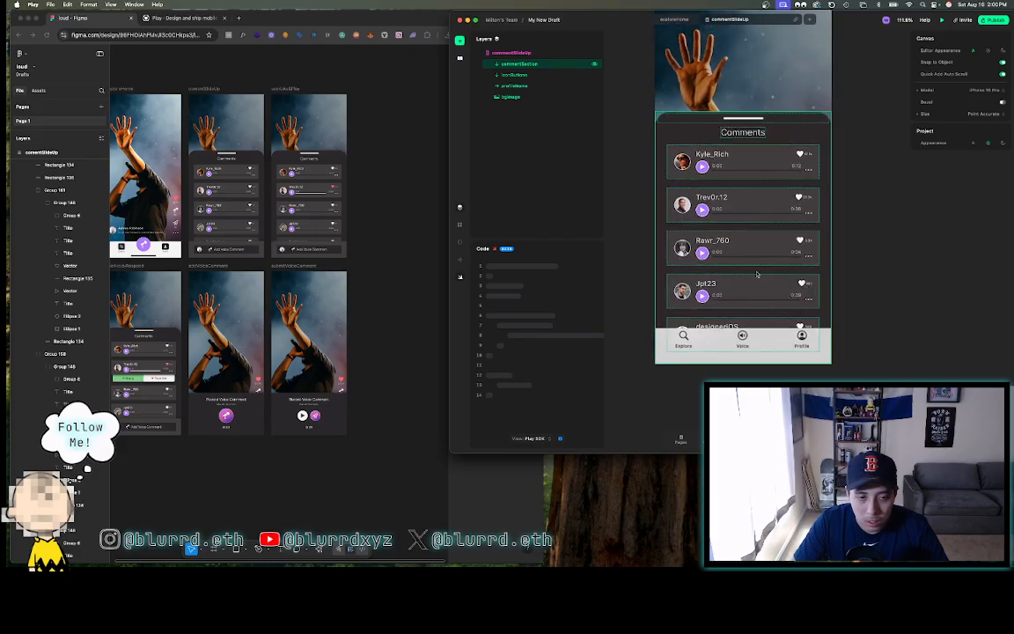
{"action": "left_click", "coordinate": [402, 228]}
{"action": "left_click", "coordinate": [631, 402]}
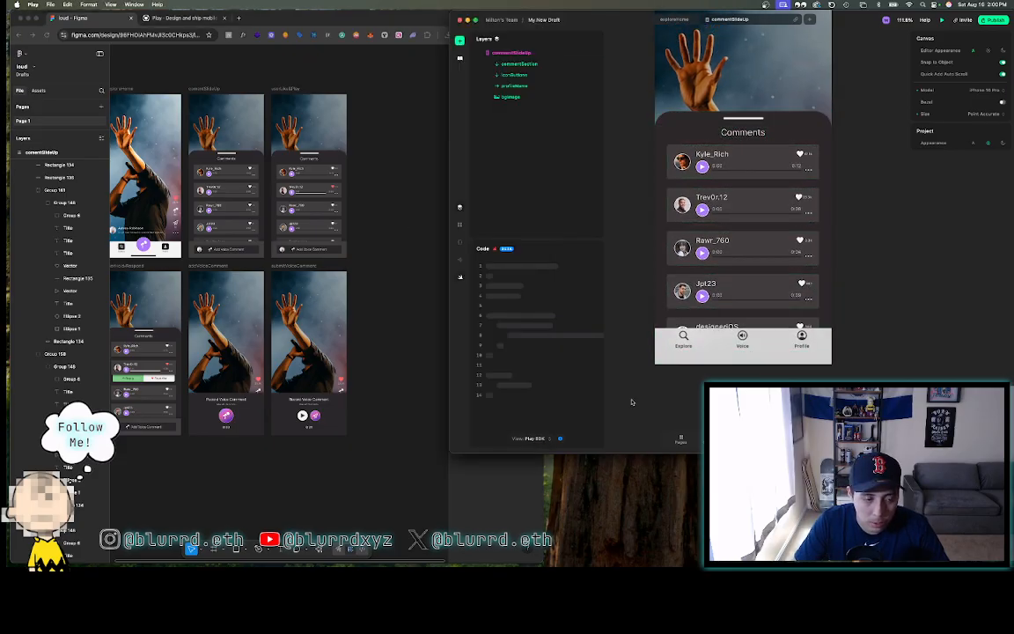
{"action": "left_click", "coordinate": [351, 402]}
{"action": "scroll", "coordinate": [360, 387], "scroll_direction": "up", "scroll_amount": 2}
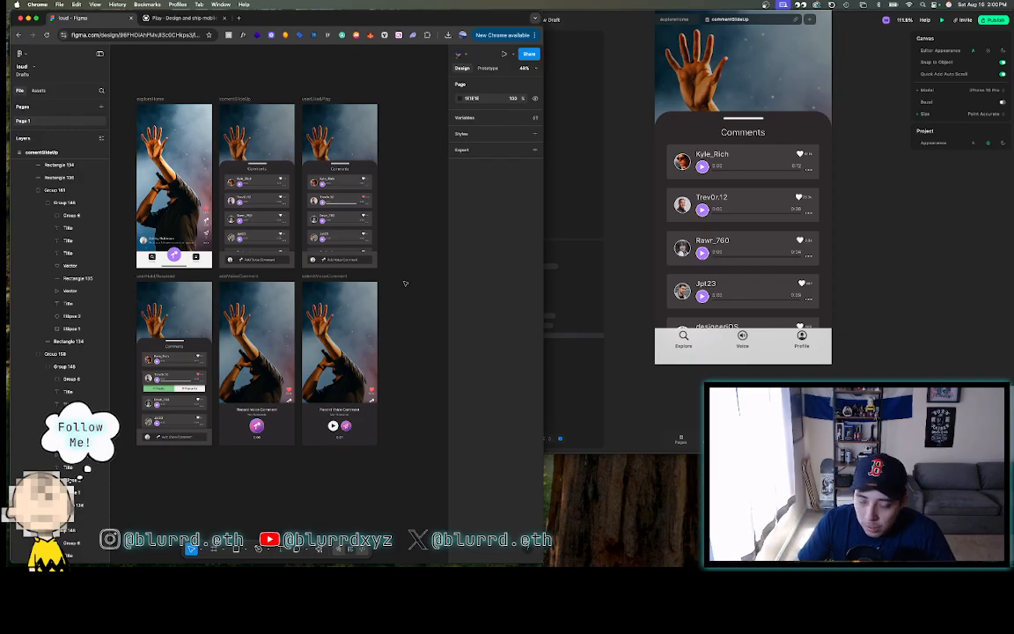
- Pan and zoom around the Figma canvas to inspect the comment screen frames
{"action": "scroll", "coordinate": [238, 260], "scroll_direction": "up", "scroll_amount": 5}
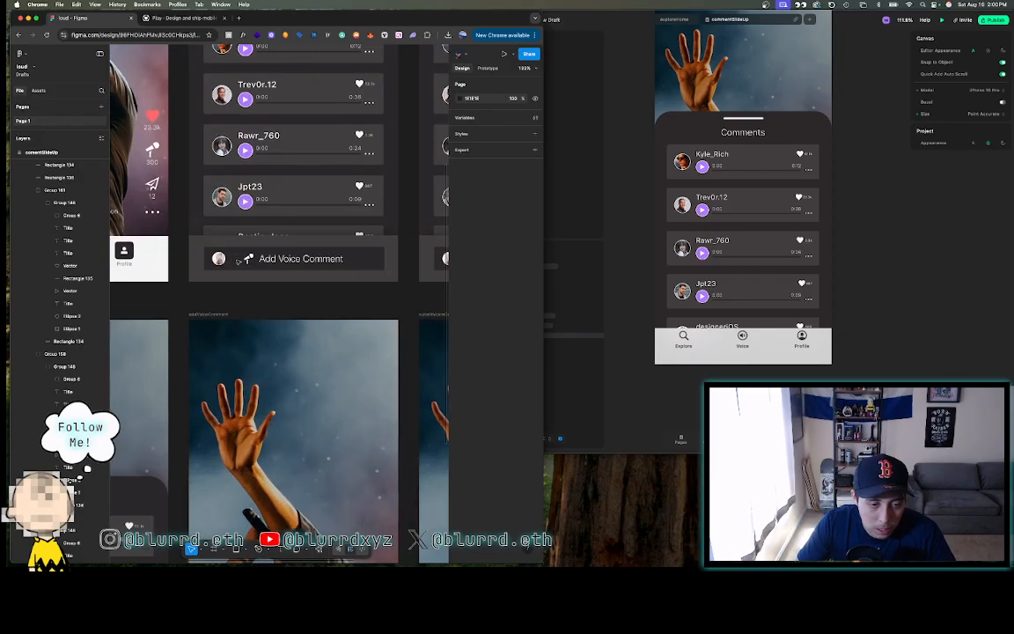
{"action": "scroll", "coordinate": [238, 261], "scroll_direction": "down", "scroll_amount": 3}
{"action": "scroll", "coordinate": [238, 255], "scroll_direction": "down", "scroll_amount": 3}
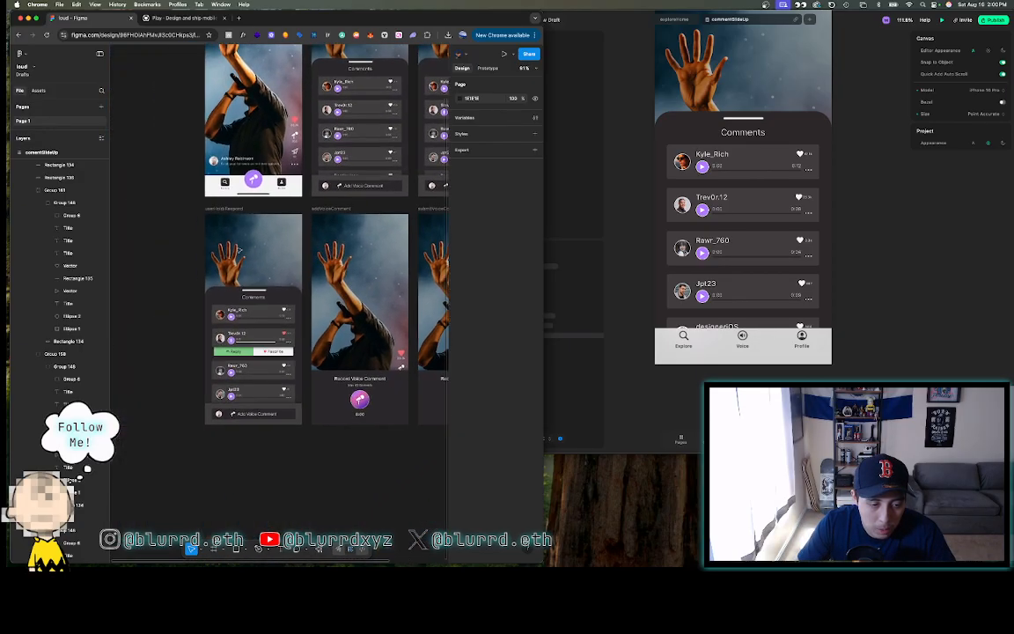
{"action": "scroll", "coordinate": [243, 333], "scroll_direction": "up", "scroll_amount": 3}
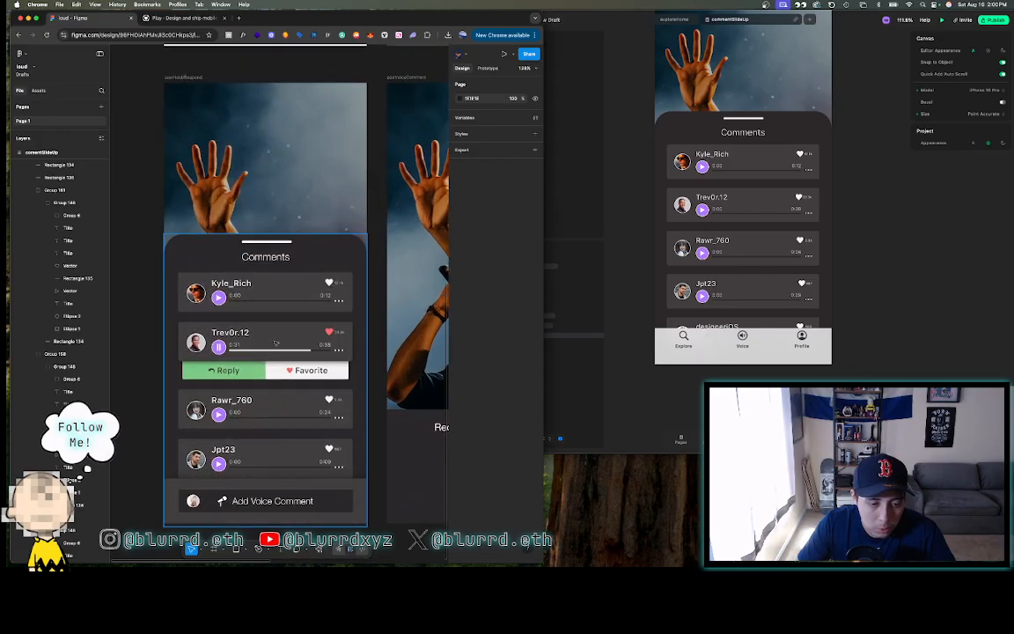
{"action": "scroll", "coordinate": [276, 343], "scroll_direction": "down", "scroll_amount": 3}
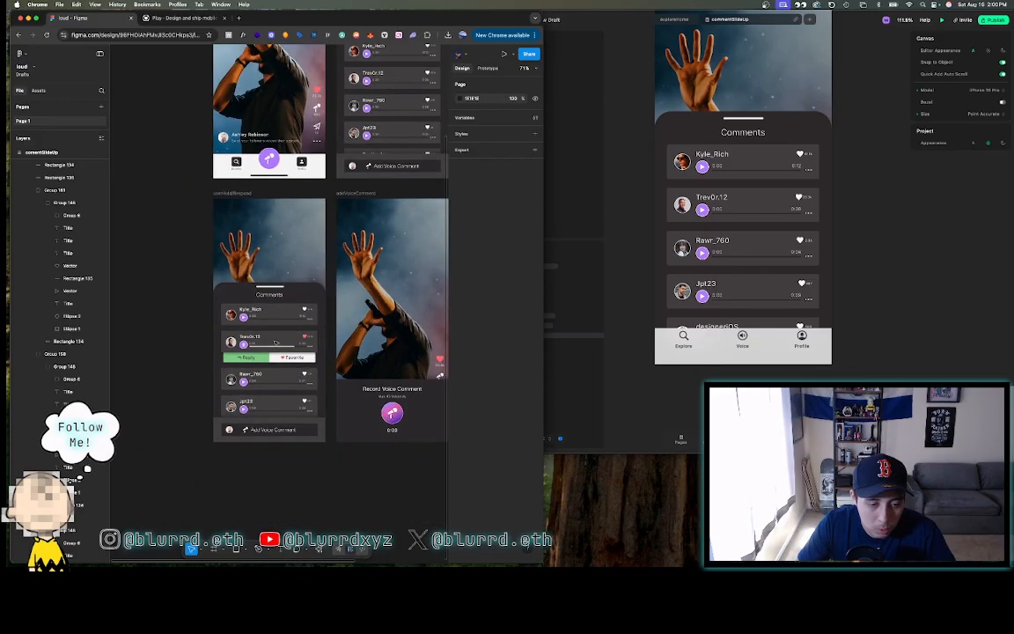
{"action": "scroll", "coordinate": [276, 344], "scroll_direction": "right", "scroll_amount": 5}
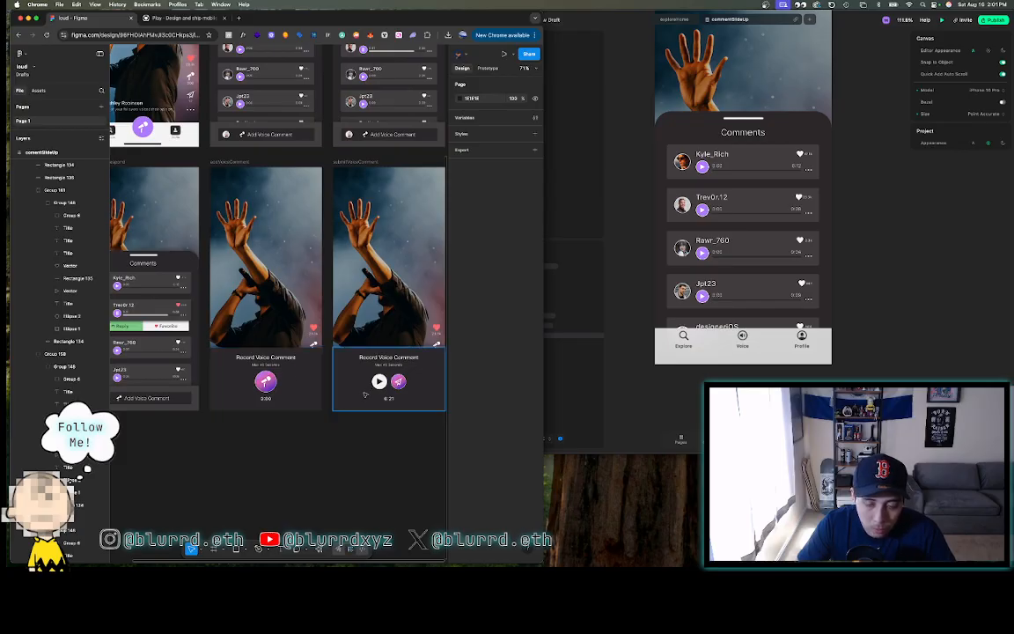
{"action": "scroll", "coordinate": [335, 427], "scroll_direction": "down", "scroll_amount": 3}
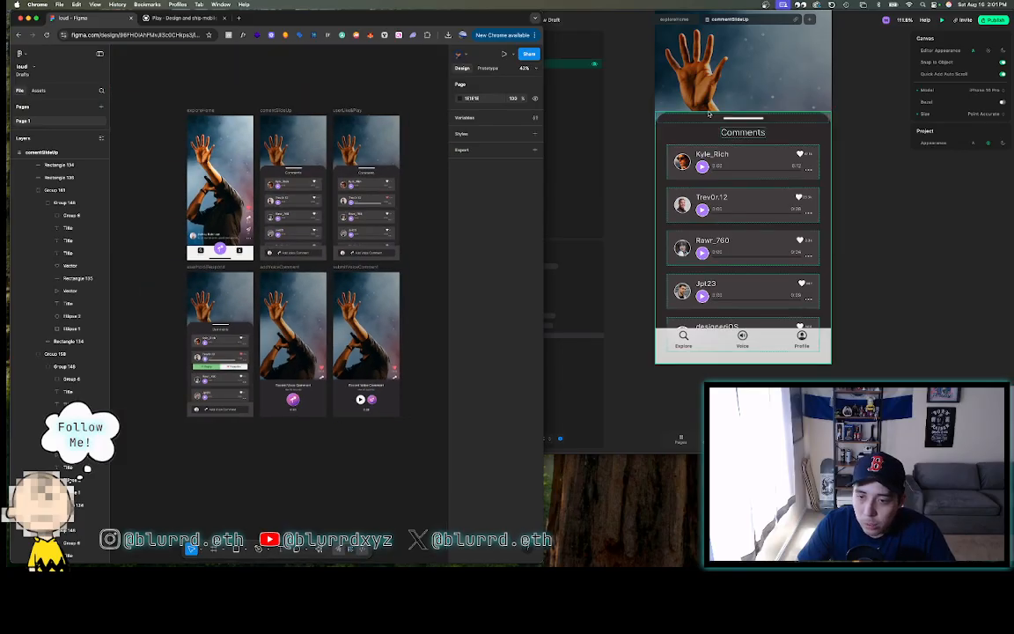
- Return to the Play commentSlideUp screen and zoom its canvas out
{"action": "left_click", "coordinate": [642, 100]}
{"action": "scroll", "coordinate": [642, 101], "scroll_direction": "down", "scroll_amount": 3}
{"action": "scroll", "coordinate": [641, 100], "scroll_direction": "up", "scroll_amount": 2}
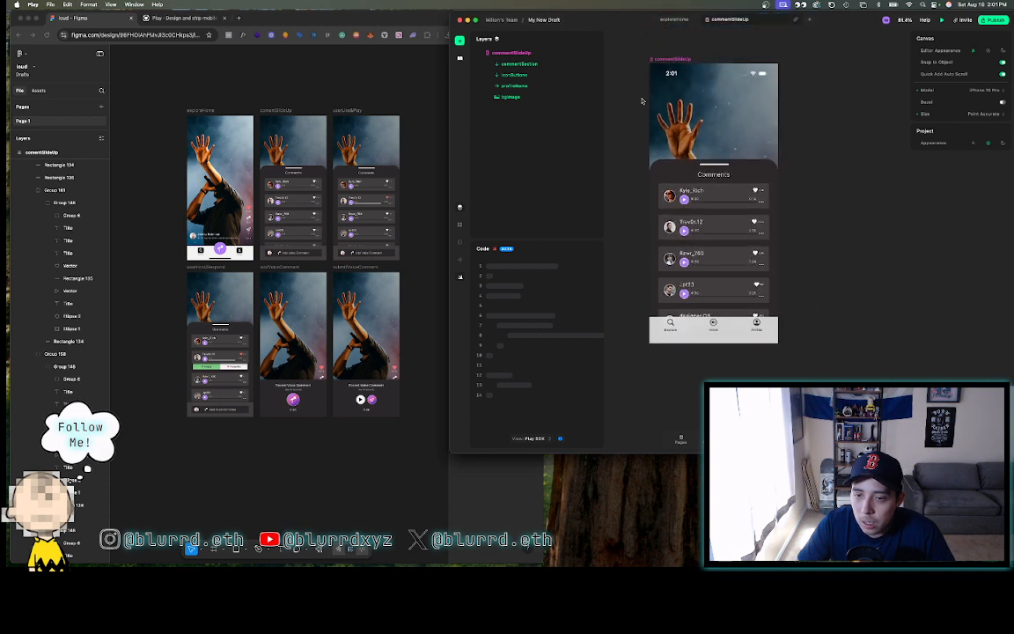